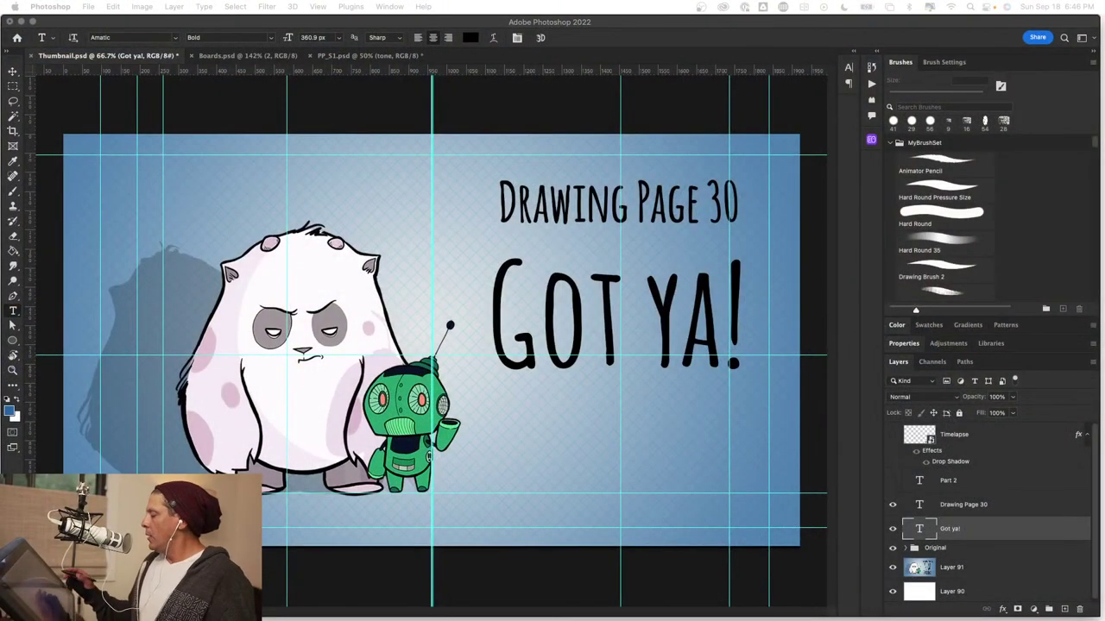
Switch to Boards.psd and examine the bottom-row storyboard sketches, including the robot arm panel and the final dome panel.
left_click(751, 367)
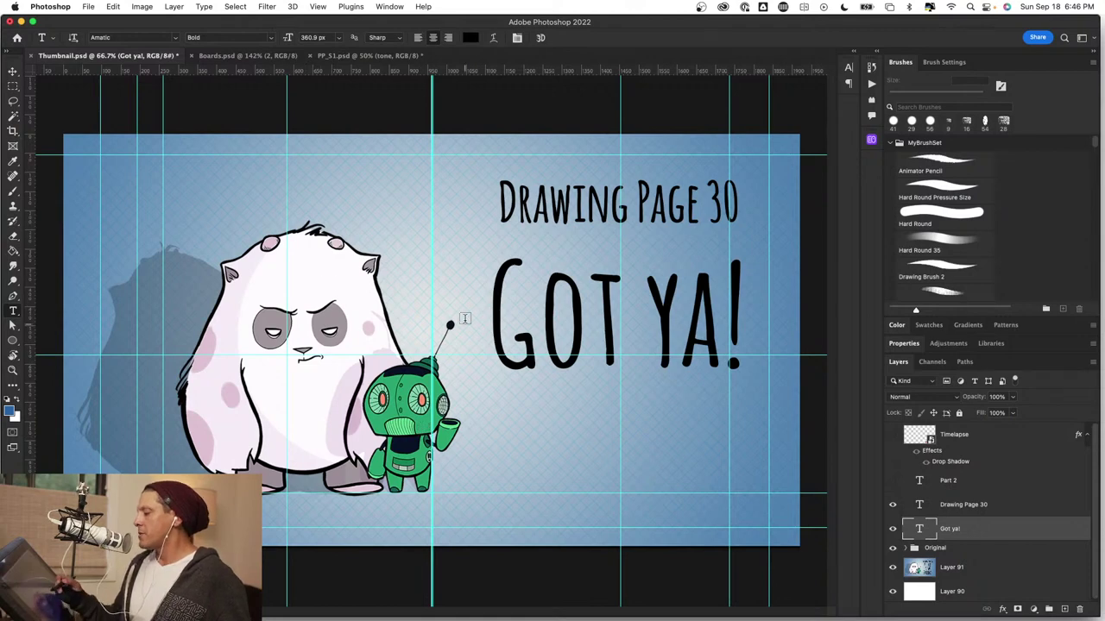
left_click(264, 57)
key("z")
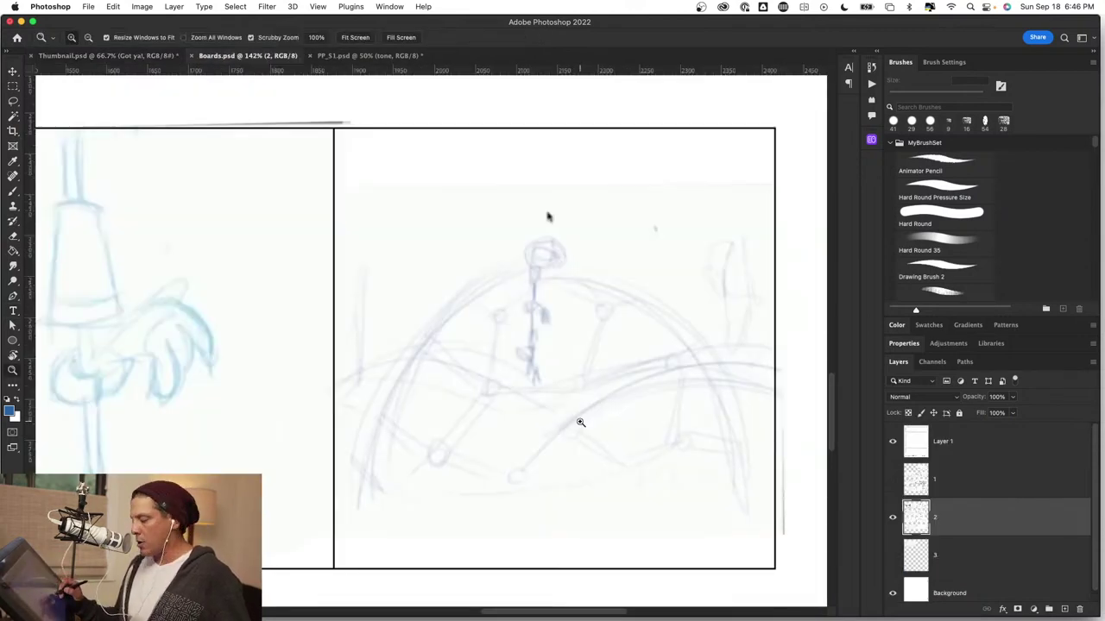
left_click_drag(579, 422, 640, 412)
key("t")
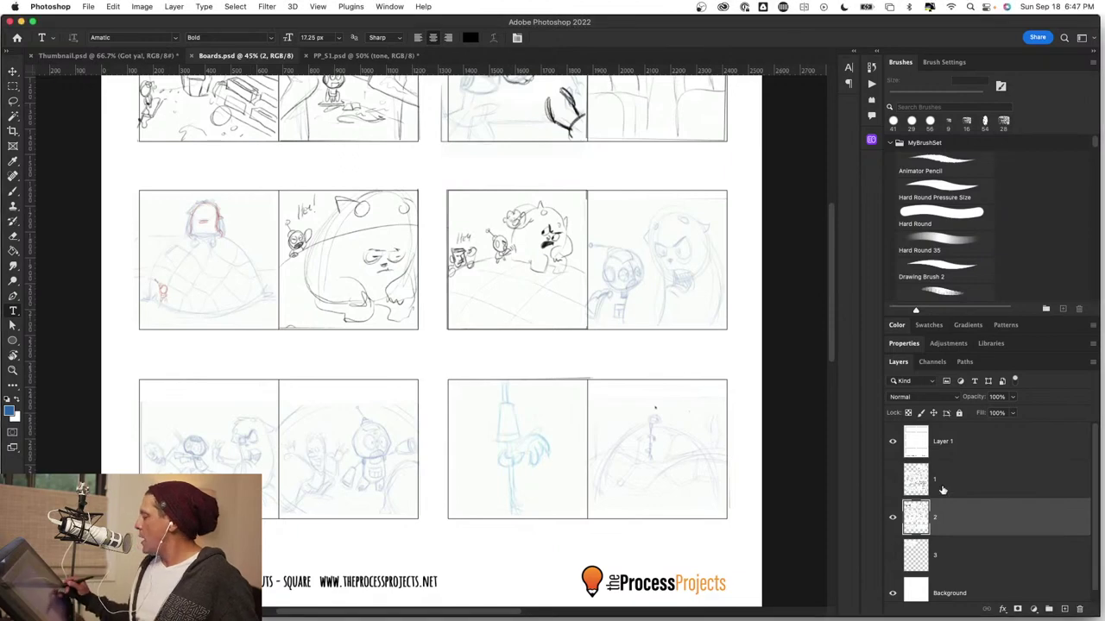
scroll(690, 466, "up", 5)
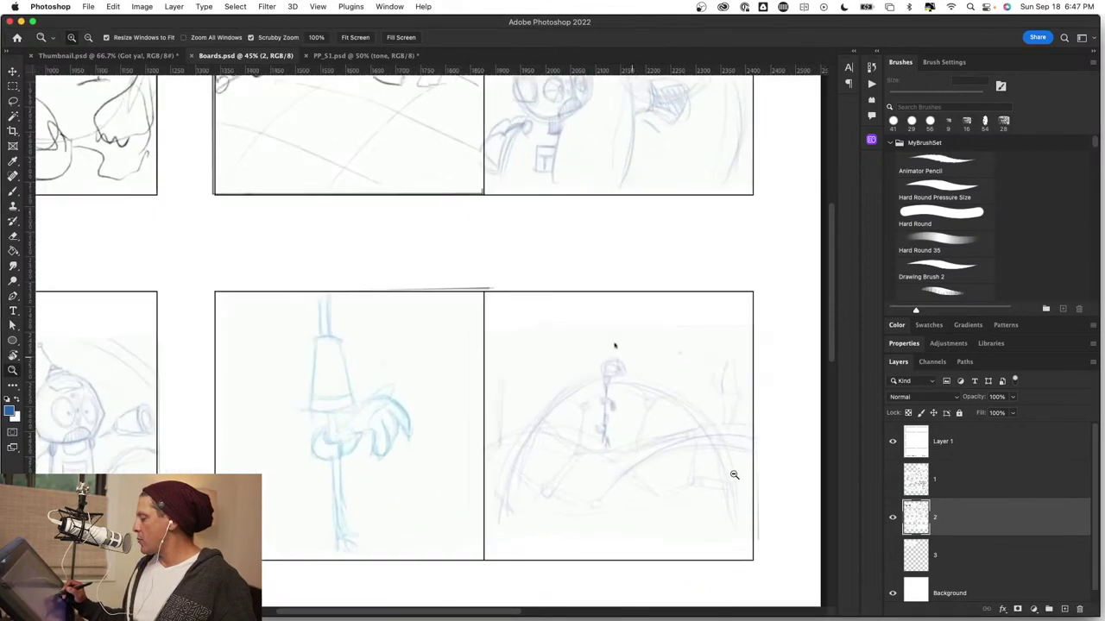
left_click_drag(492, 464, 718, 451)
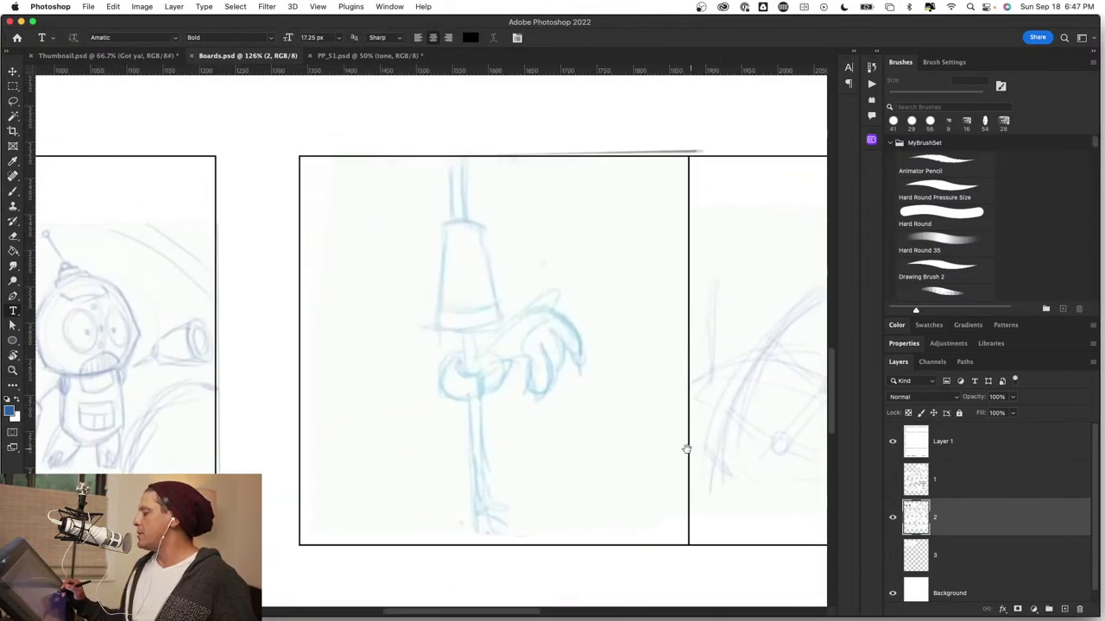
scroll(664, 453, "up", 2)
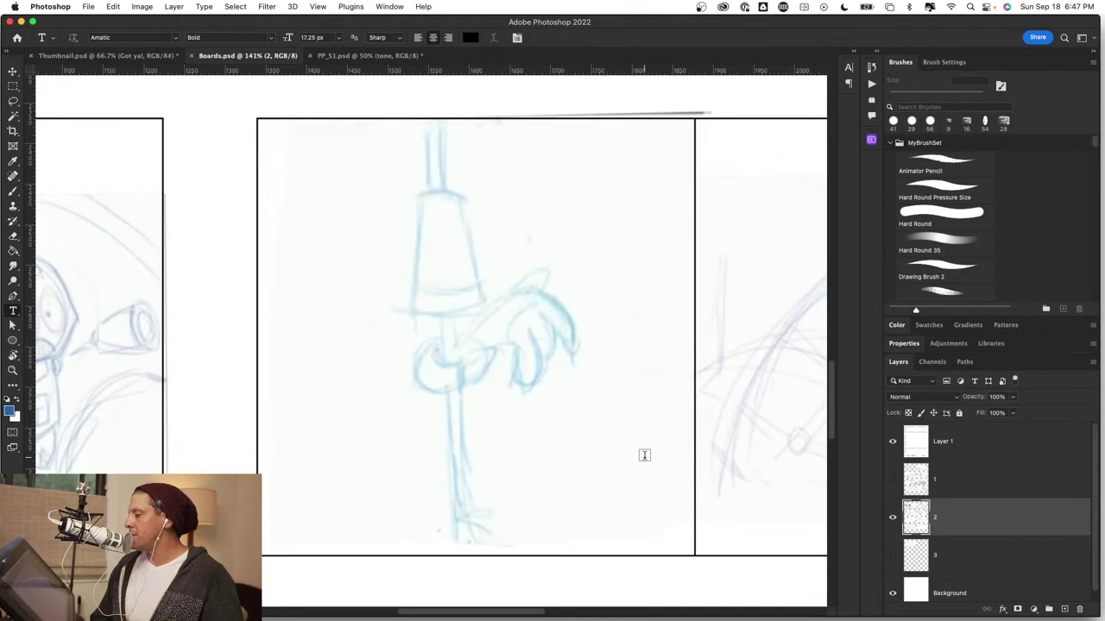
Compare the finished Page 29 artwork in PP_S1.psd with its rough storyboard sketch in Boards.psd.
left_click(391, 57)
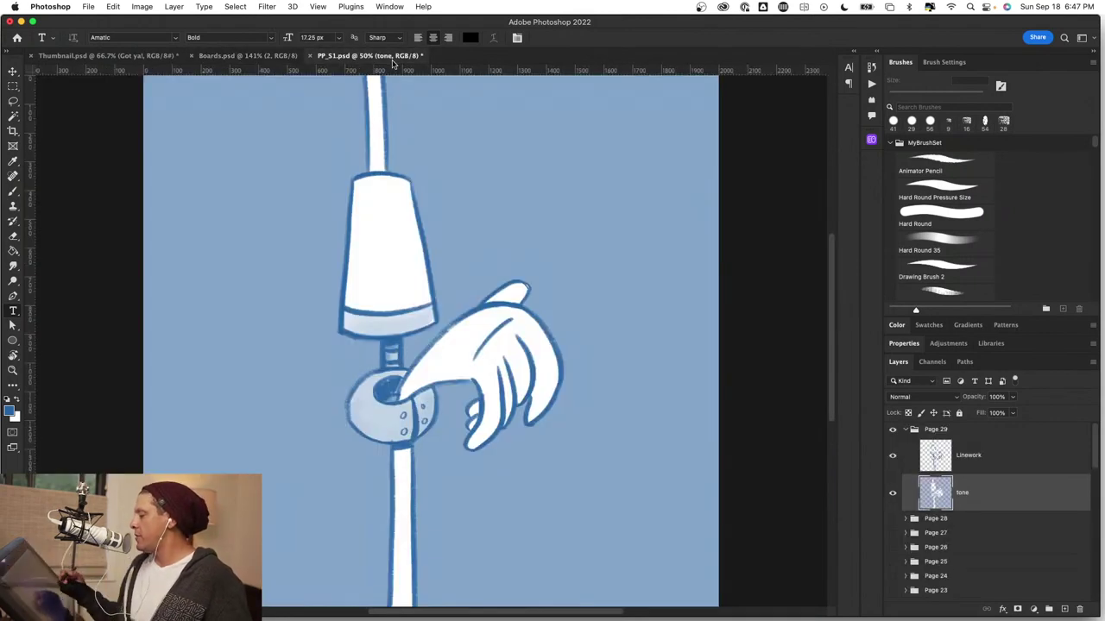
key("z")
left_click_drag(567, 455, 542, 449)
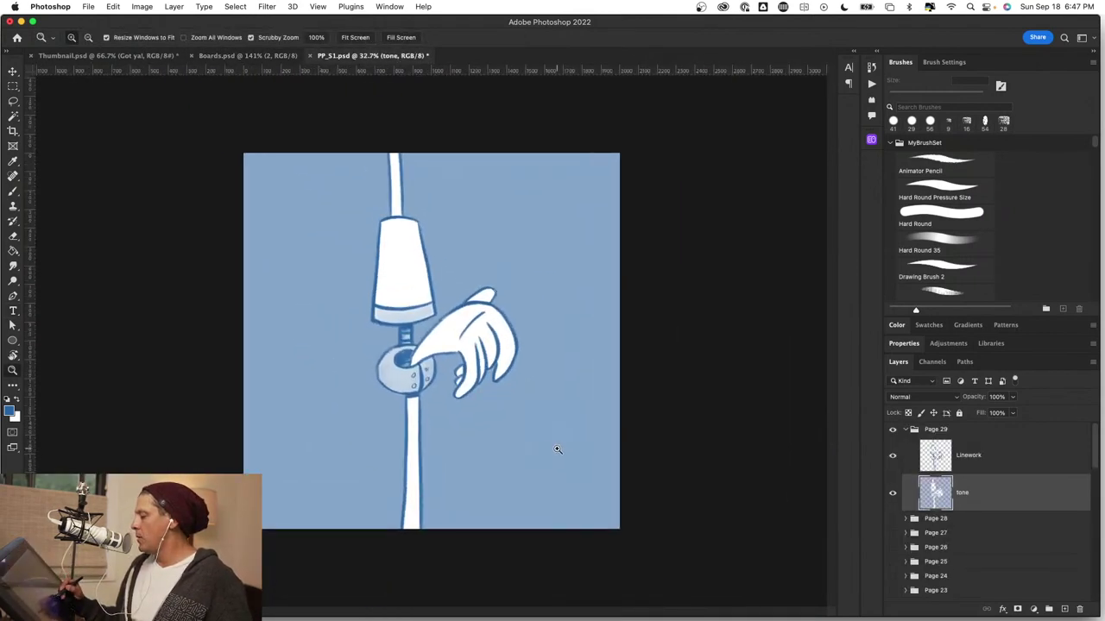
key("t")
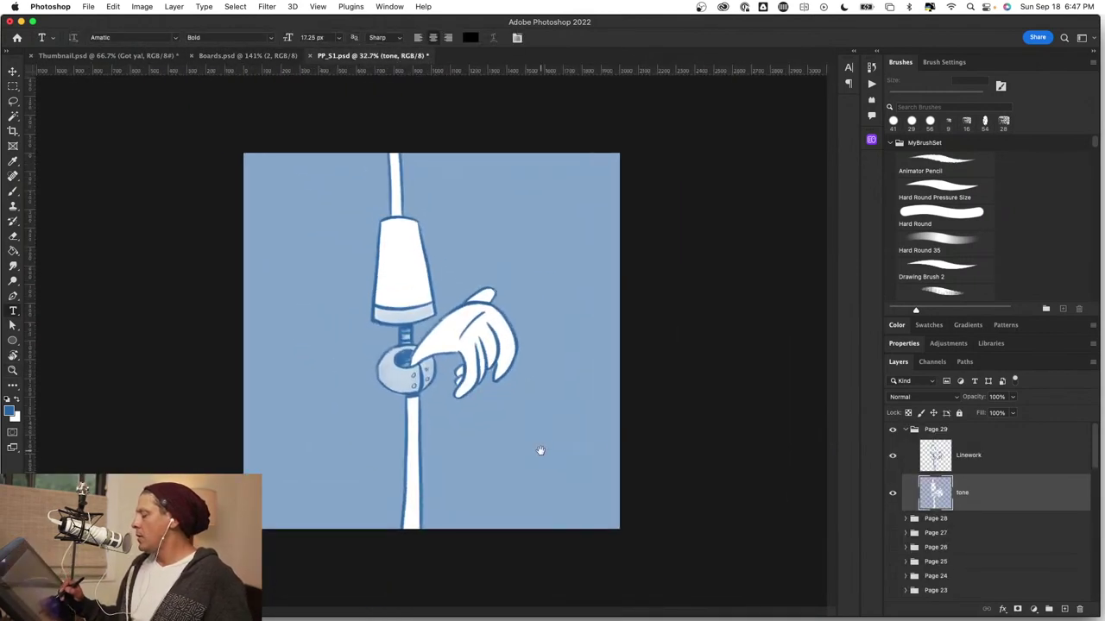
left_click(284, 56)
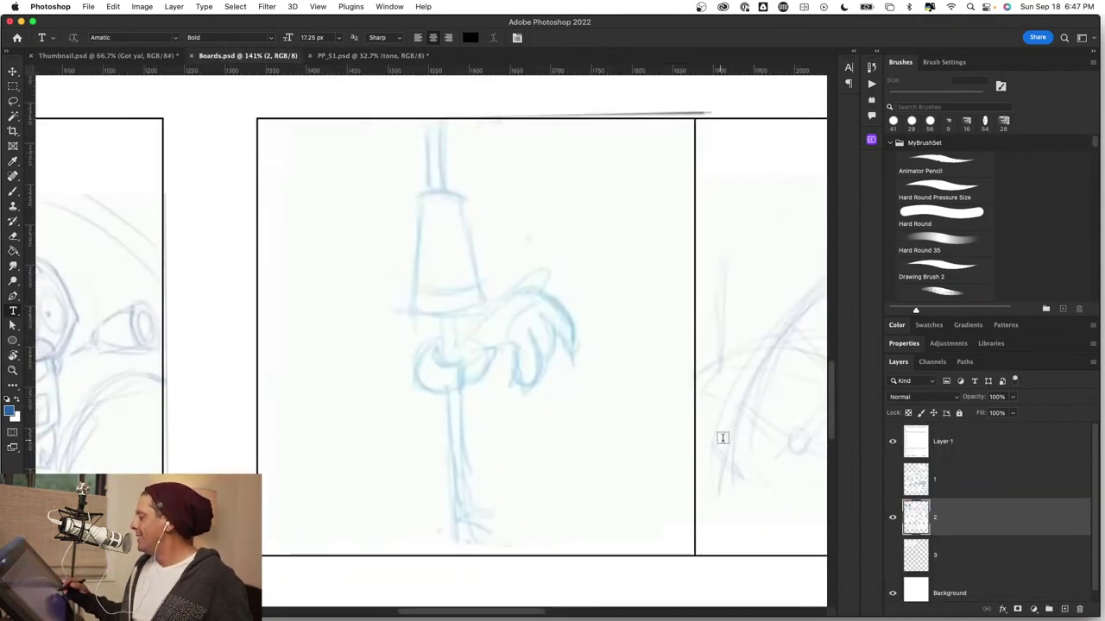
Select the dome sketch in the last storyboard panel with a rectangular marquee and copy it.
left_click_drag(752, 466, 573, 427)
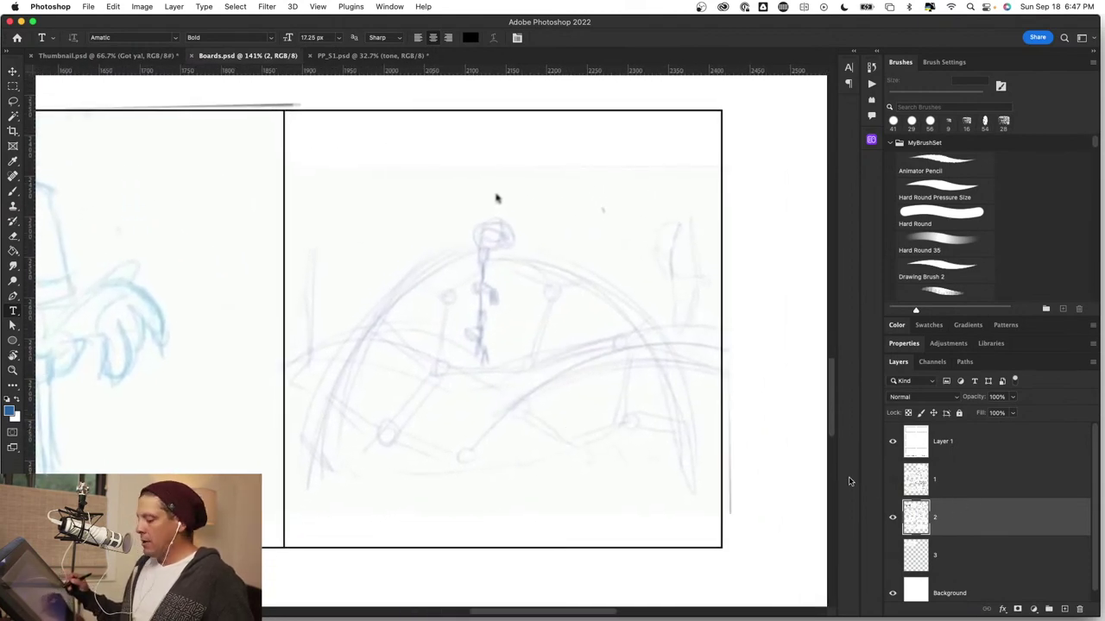
key("m")
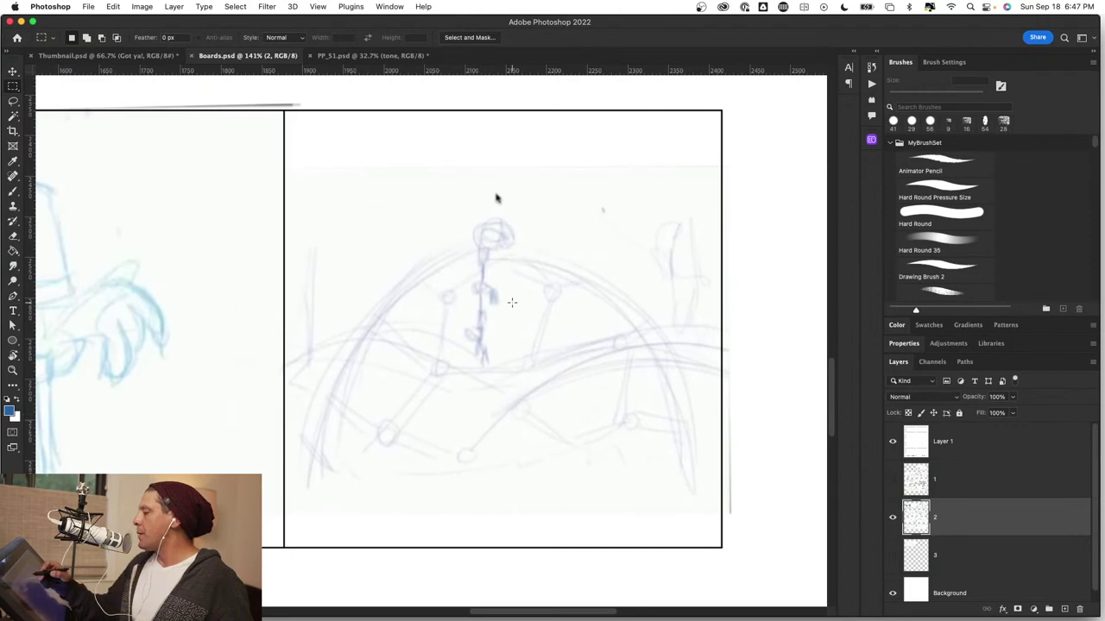
left_click_drag(285, 105, 734, 520)
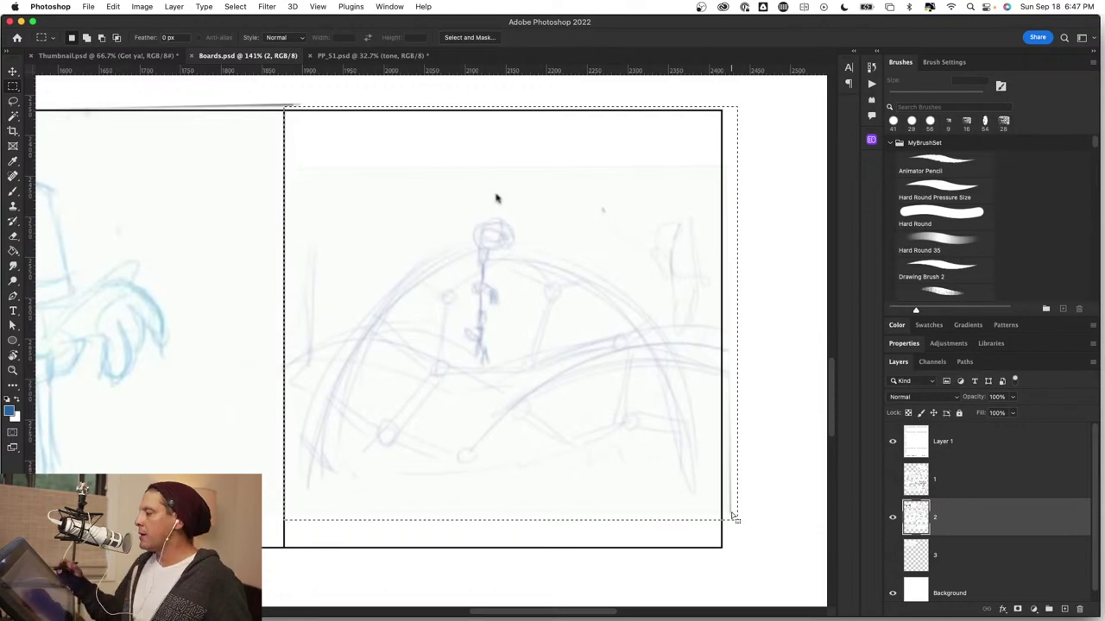
In PP_S1.psd, add a new layer above the collapsed Page 29 group and hide that group.
left_click(342, 56)
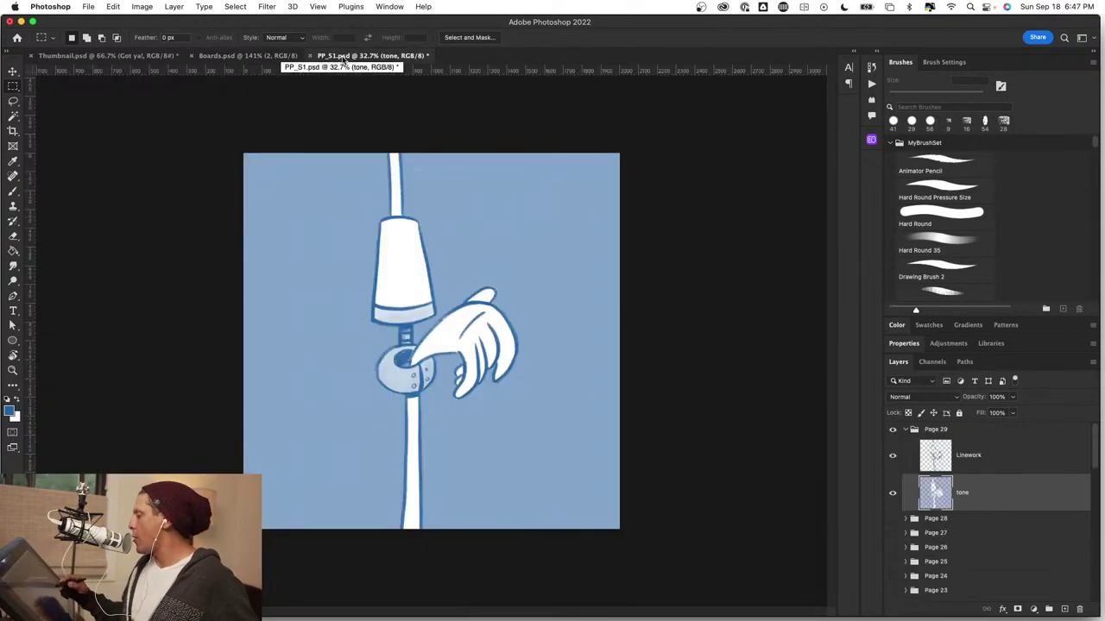
left_click(907, 431)
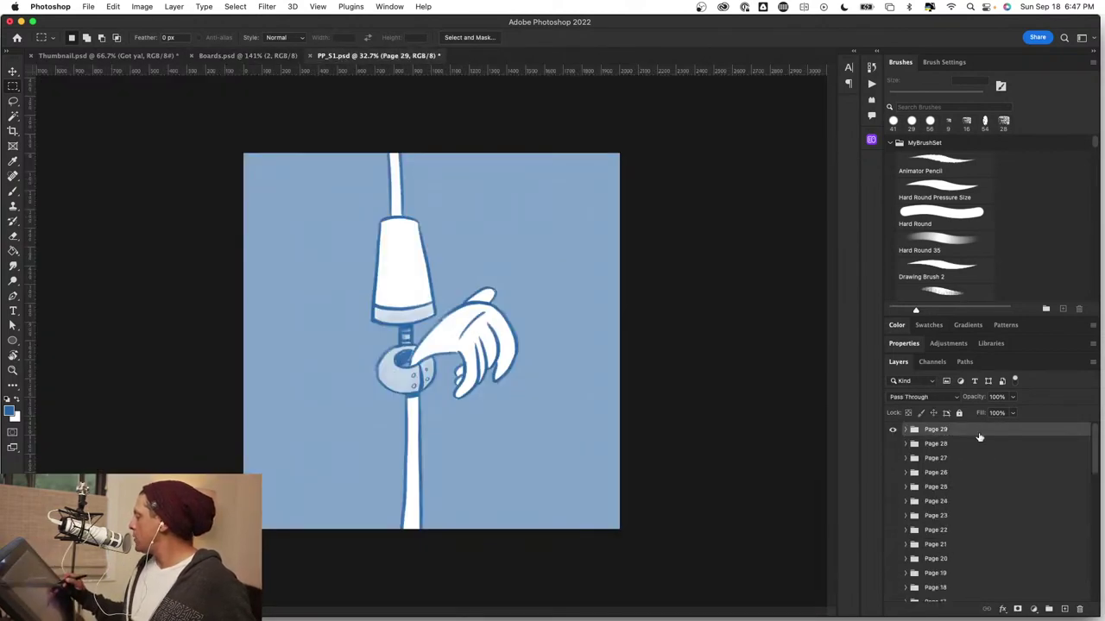
left_click(1064, 609)
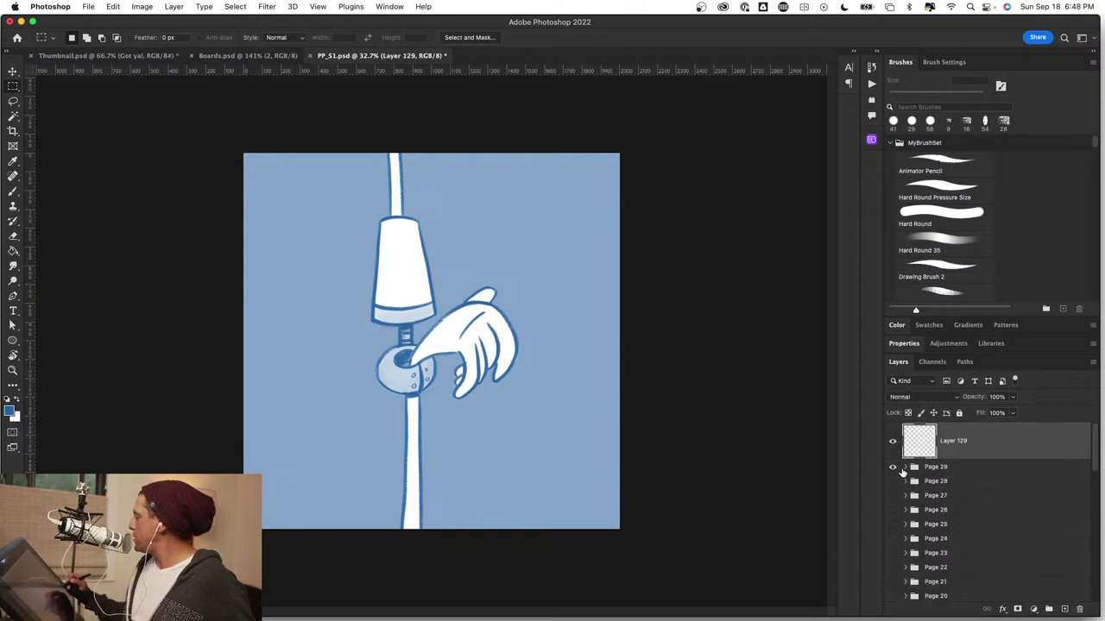
left_click(893, 466)
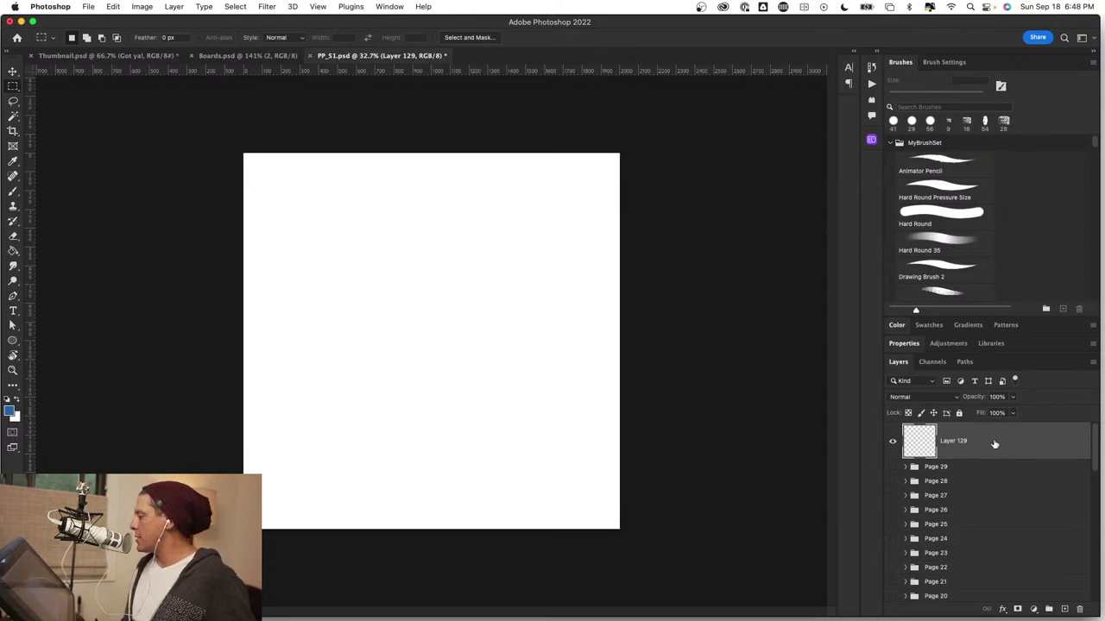
Paste the copied dome sketch and scale it up to about 400% so it fills the square canvas.
key("super+t")
left_click(607, 246)
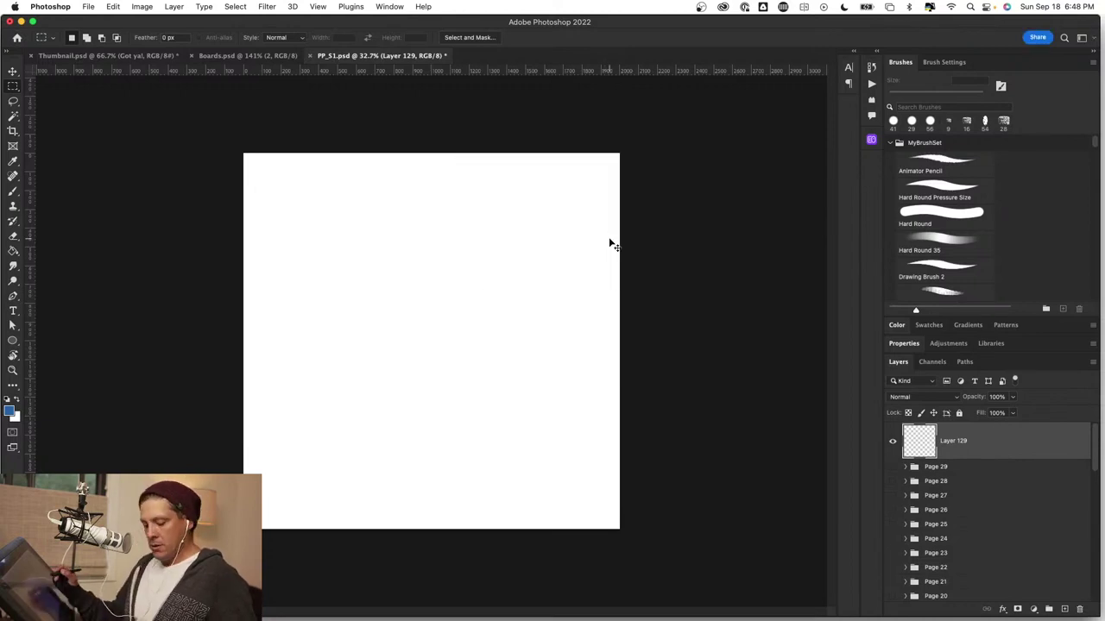
key("super+t")
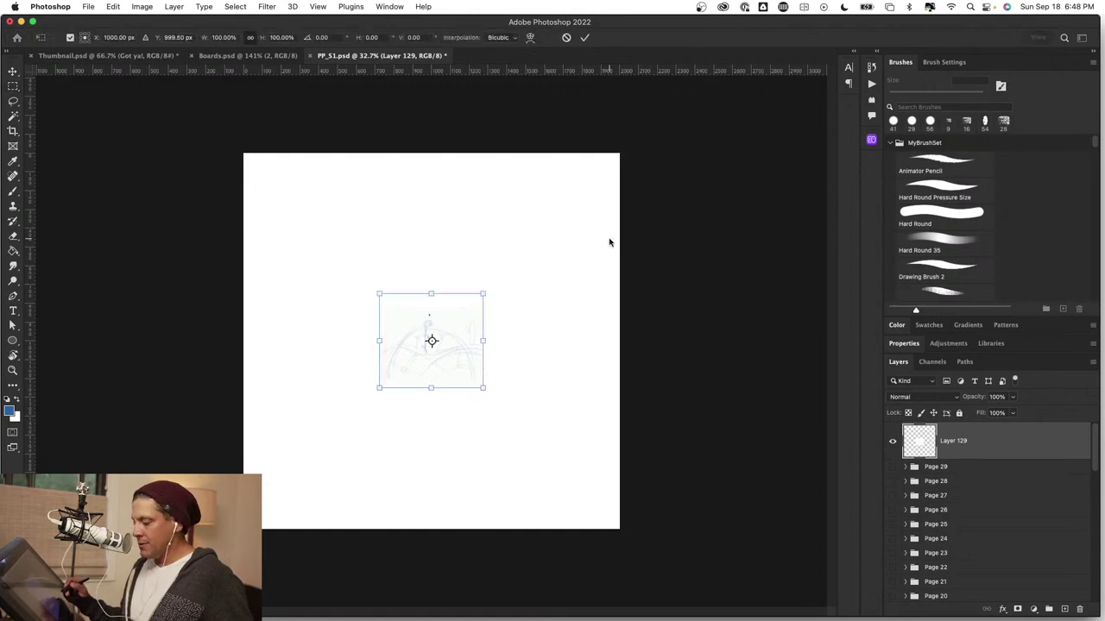
left_click_drag(484, 388, 632, 534)
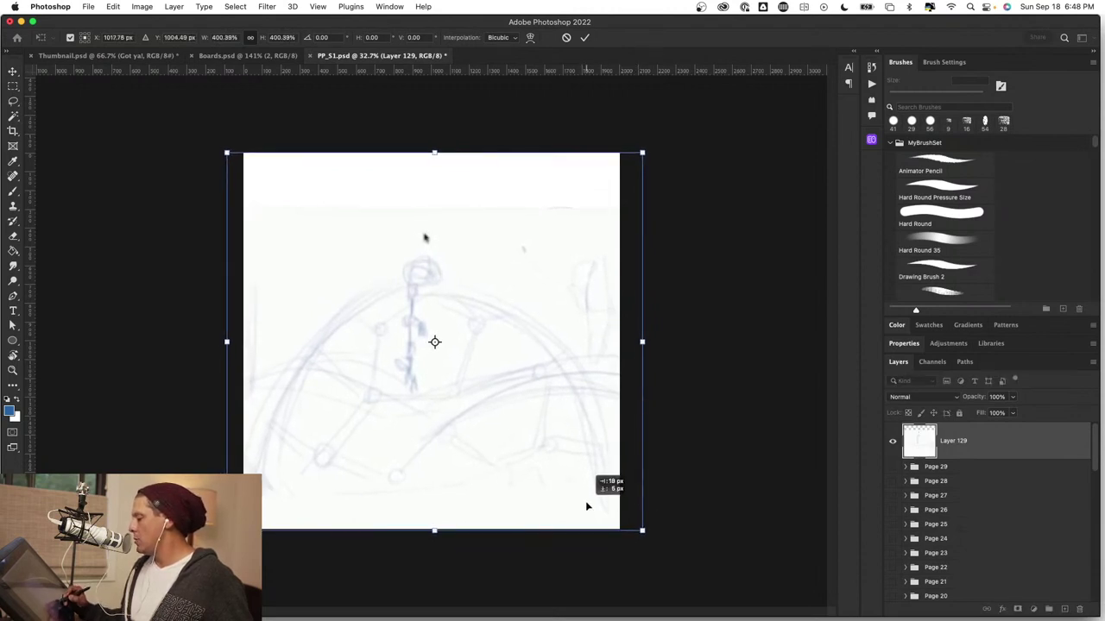
key("Return")
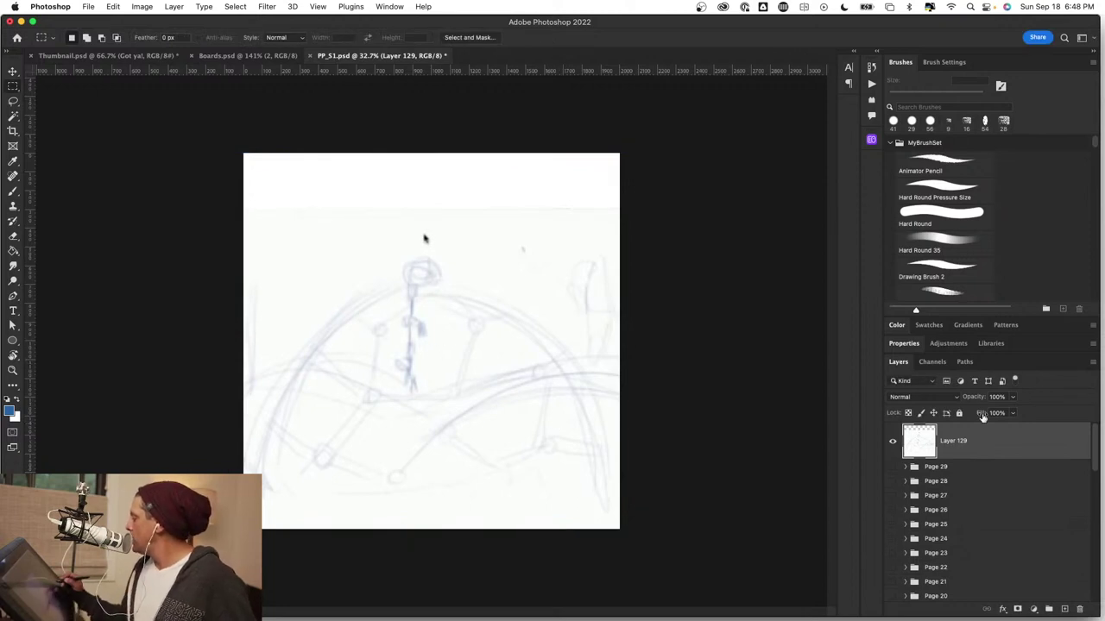
Reduce the pasted sketch layer's opacity to 38%.
left_click_drag(979, 399, 961, 400)
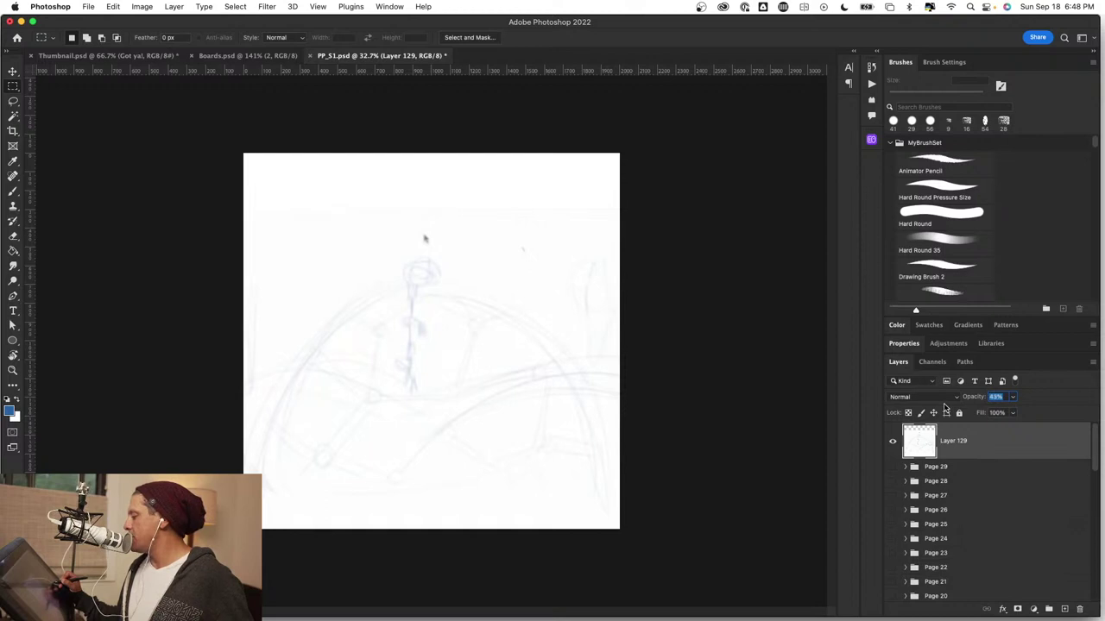
type("38")
key("Return")
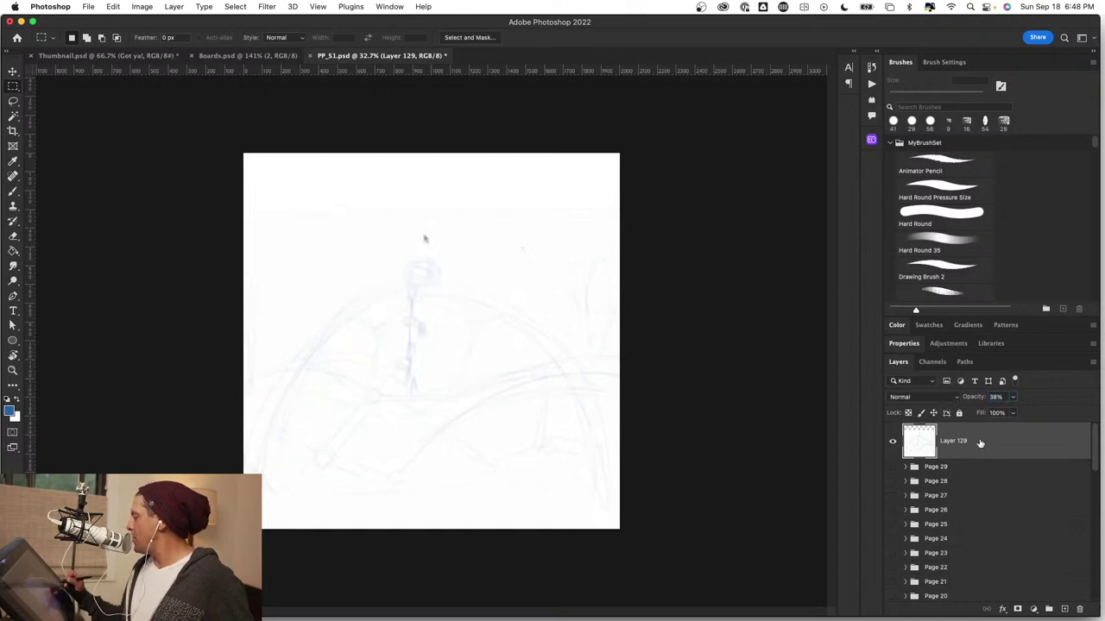
Add an empty drawing layer above the sketch and lock the sketch layer, leaving the empty layer active.
left_click(1064, 610)
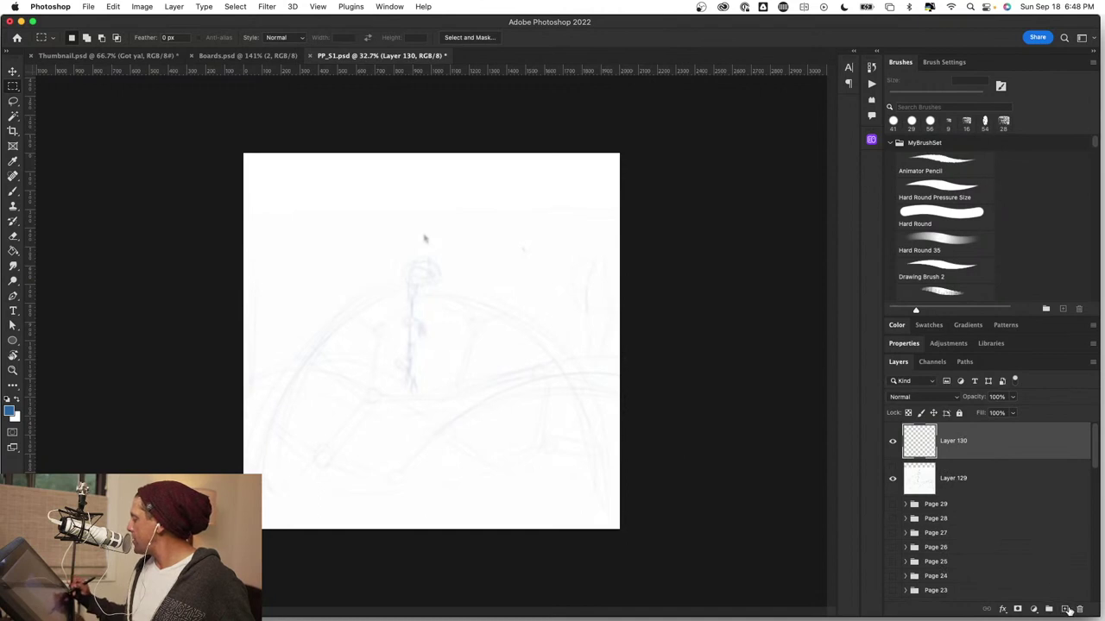
left_click(988, 481)
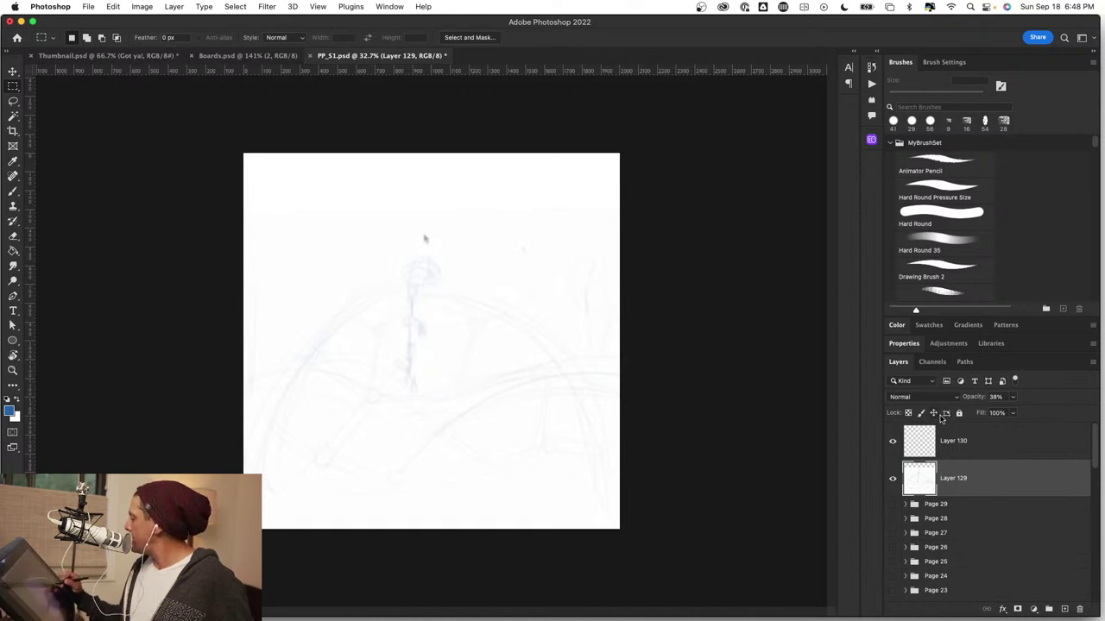
left_click(958, 414)
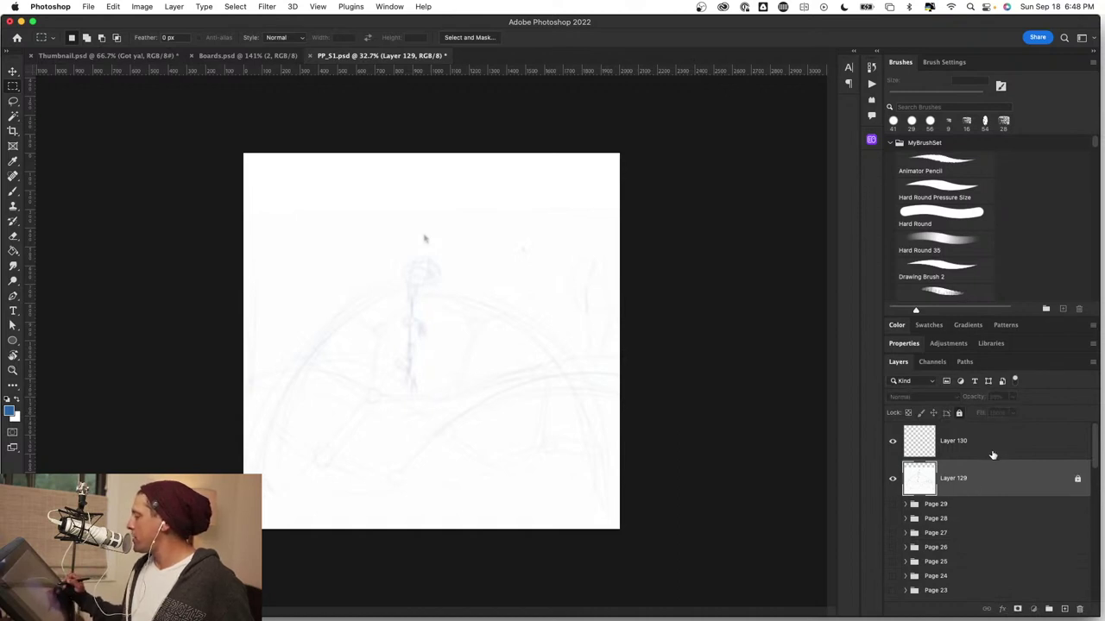
left_click(984, 450)
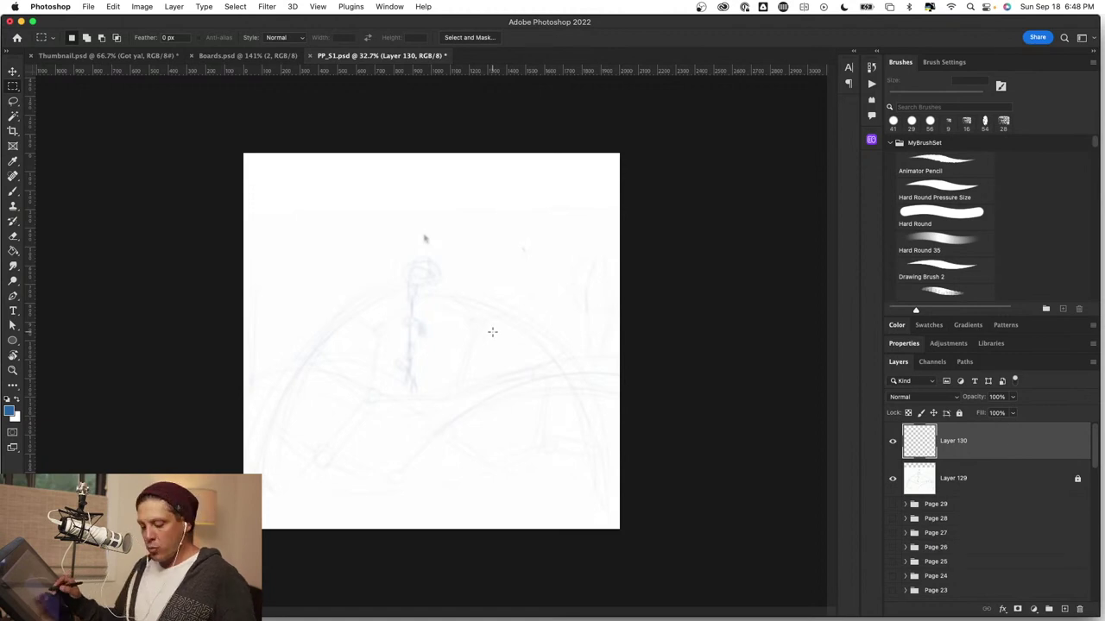
Choose the Animator Pencil brush and set its size to 28 px.
left_click_drag(509, 347, 524, 347)
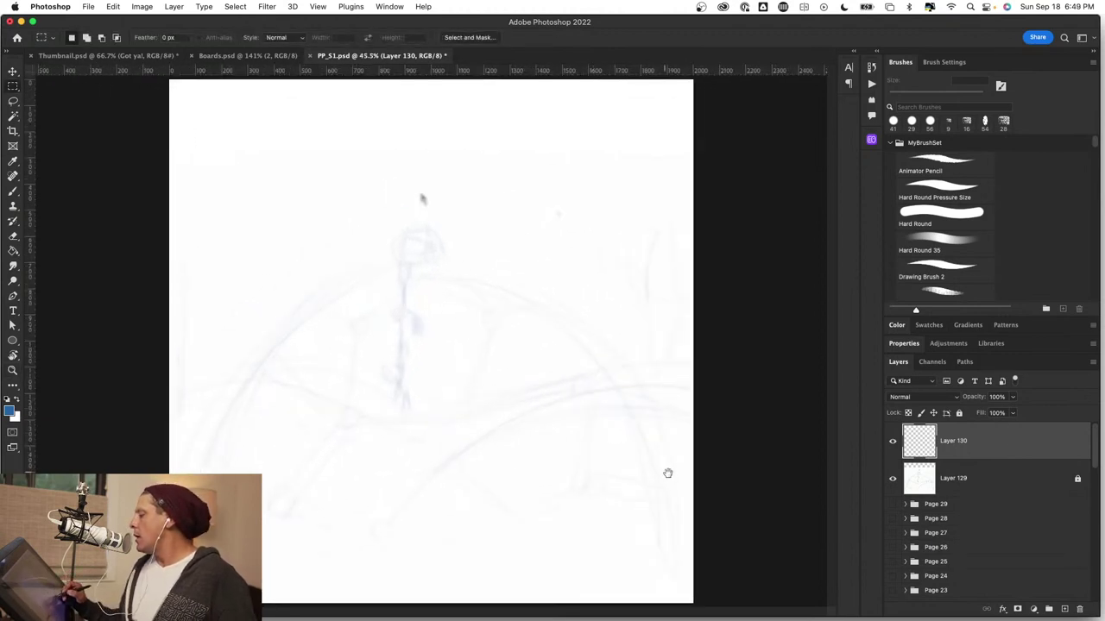
key("z")
left_click_drag(656, 476, 631, 480)
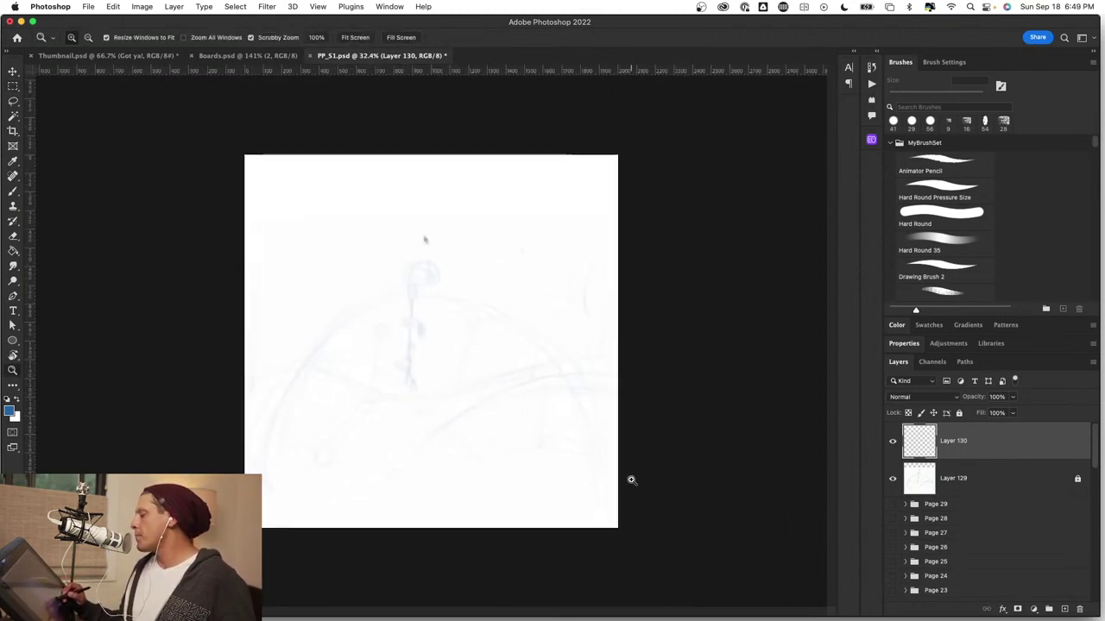
key("m")
left_click(964, 161)
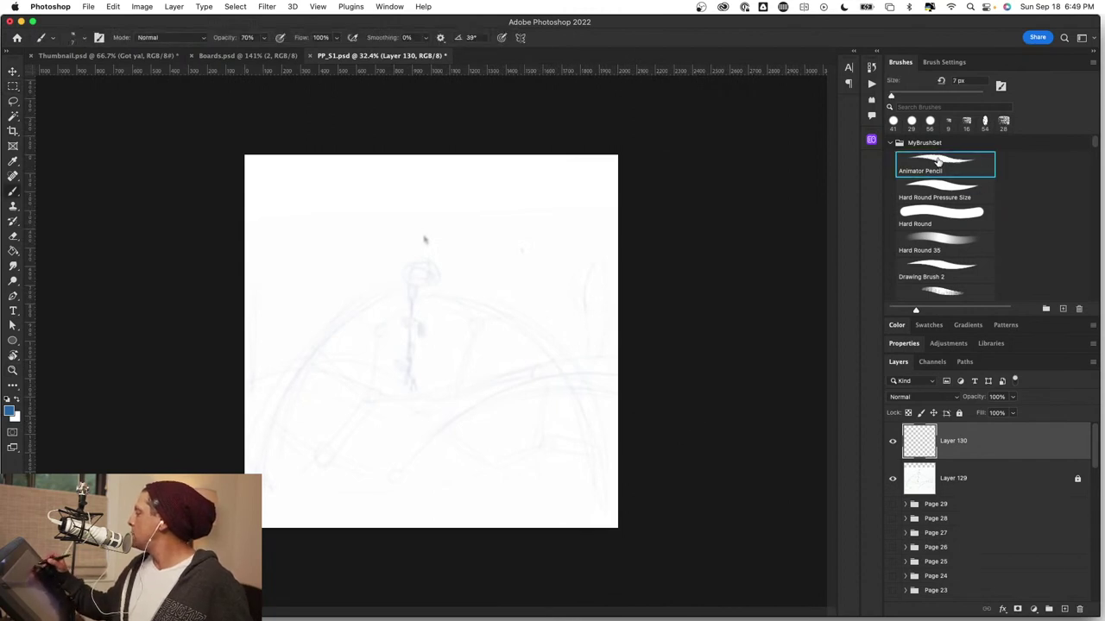
left_click(458, 336, "ctrl+alt")
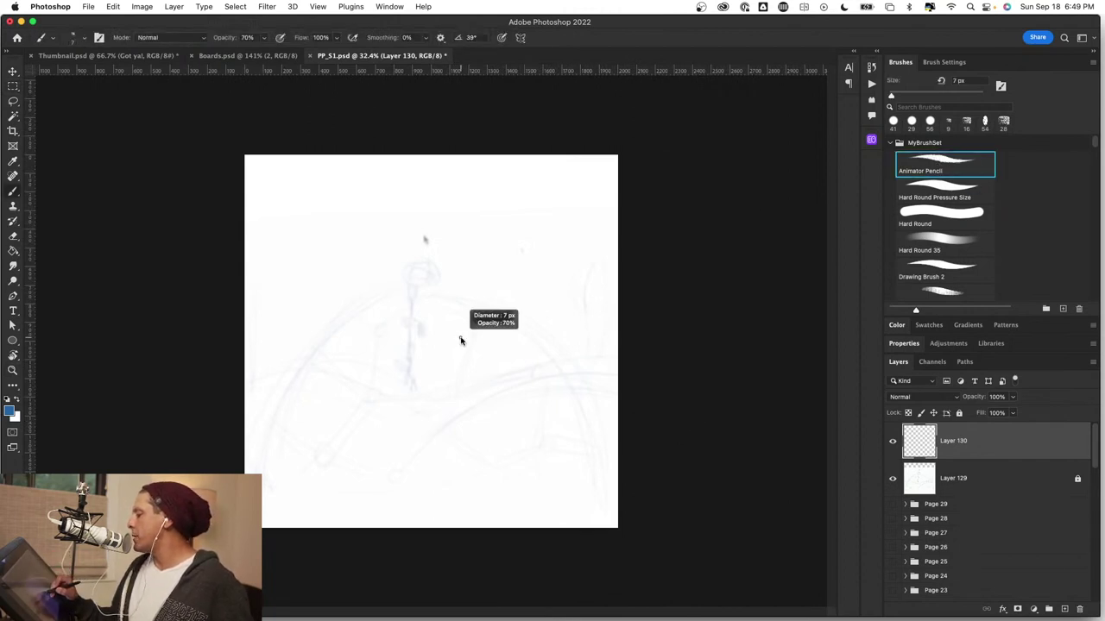
left_click_drag(460, 338, 462, 337)
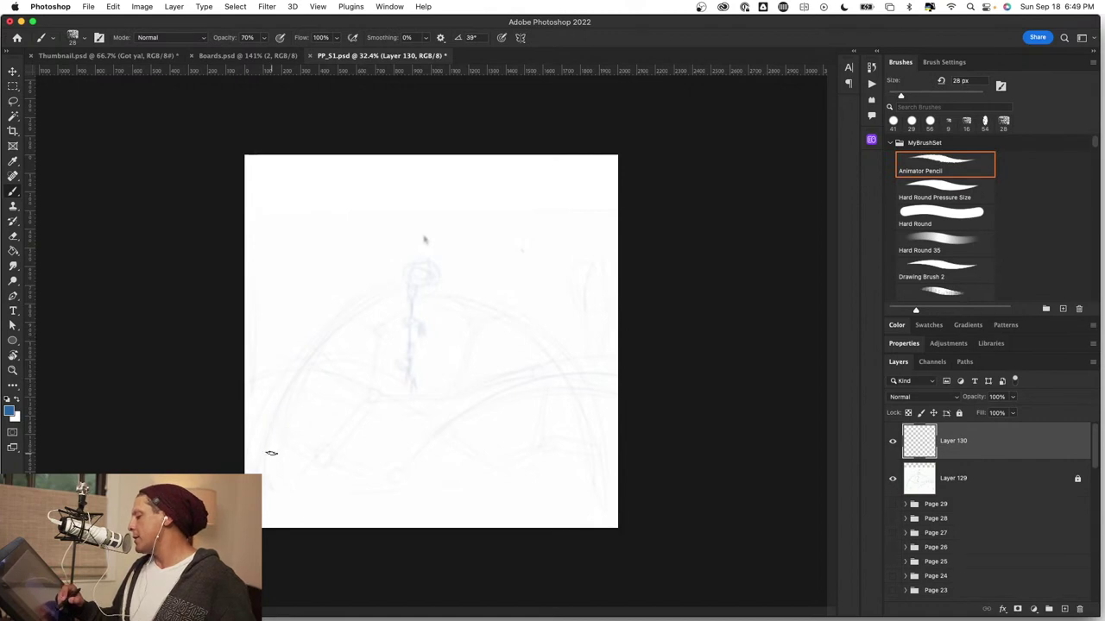
left_click_drag(276, 438, 365, 296)
mouse_move(300, 407)
left_mouse_down()
mouse_move(361, 293)
mouse_move(424, 283)
left_mouse_up()
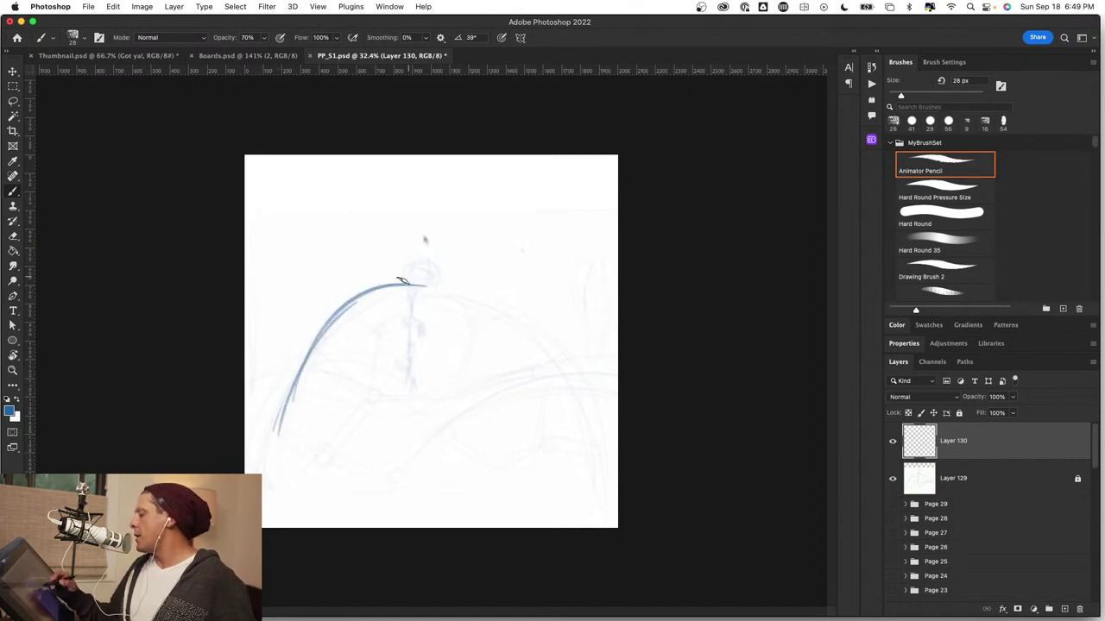
key("super+z")
key("super+z")
key("super+z")
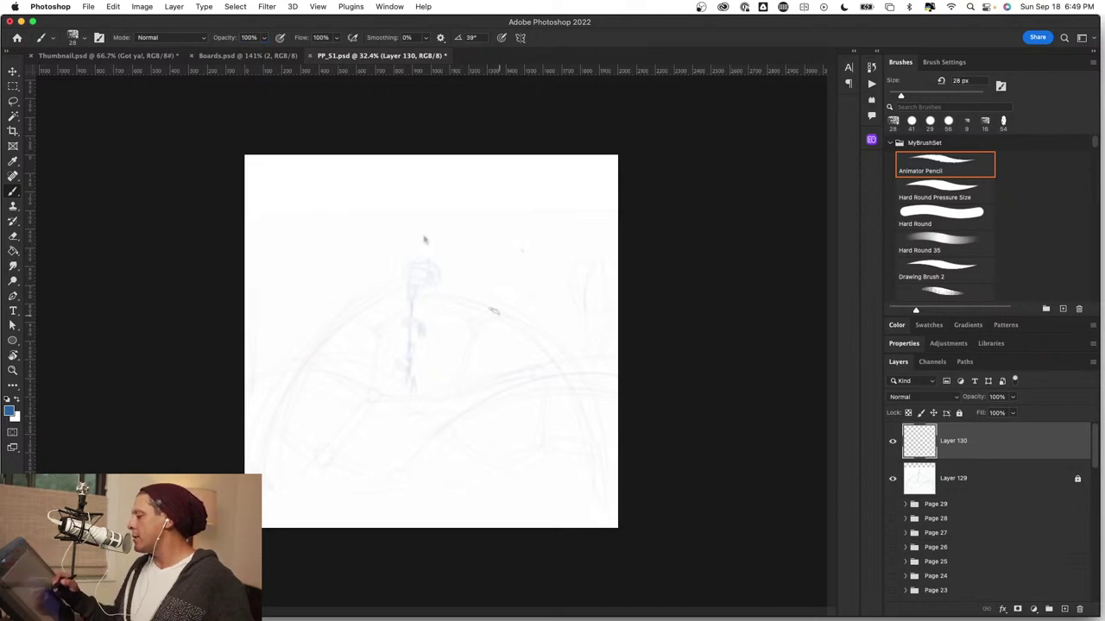
Trace the dome's outline in blue on the empty layer: a curved base line and a rounded arch joining its two ends.
mouse_move(302, 460)
left_mouse_down()
mouse_move(443, 490)
mouse_move(586, 425)
mouse_move(488, 489)
mouse_move(260, 435)
mouse_move(438, 485)
left_mouse_up()
left_click_drag(283, 418, 334, 318)
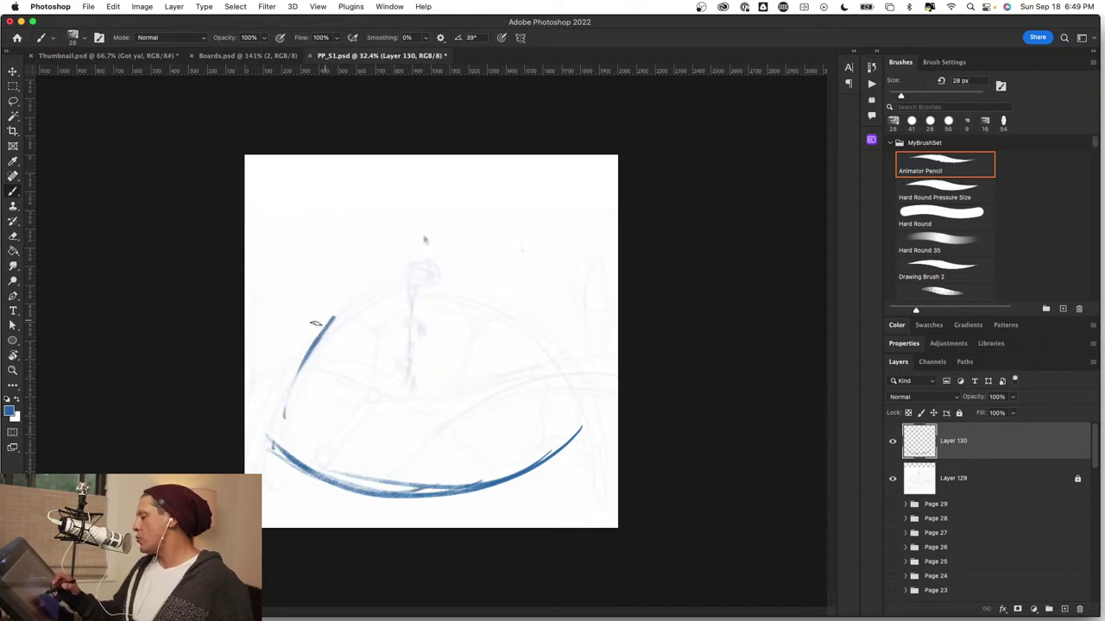
mouse_move(275, 446)
left_mouse_down()
mouse_move(319, 331)
mouse_move(498, 277)
left_mouse_up()
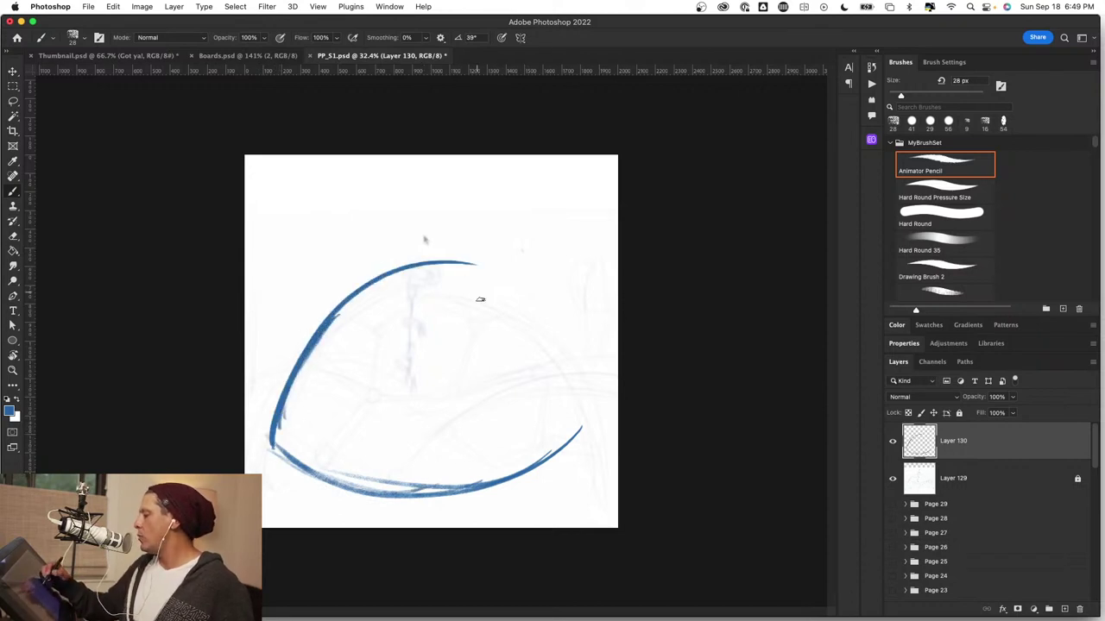
key("super+z")
left_click_drag(311, 351, 412, 280)
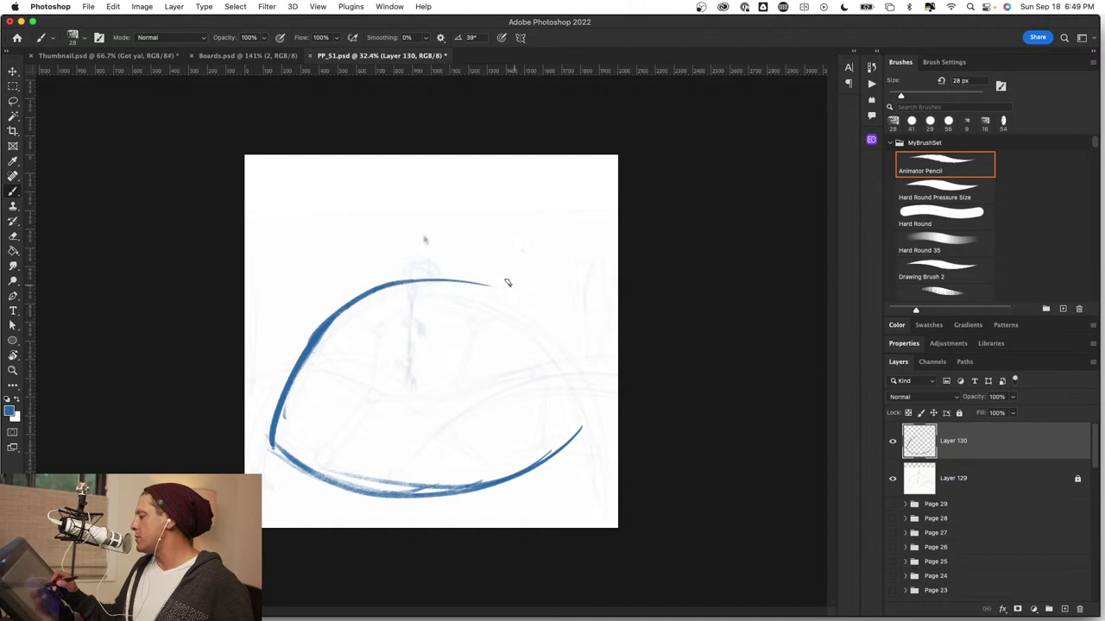
mouse_move(507, 298)
left_mouse_down()
mouse_move(557, 345)
mouse_move(582, 434)
left_mouse_up()
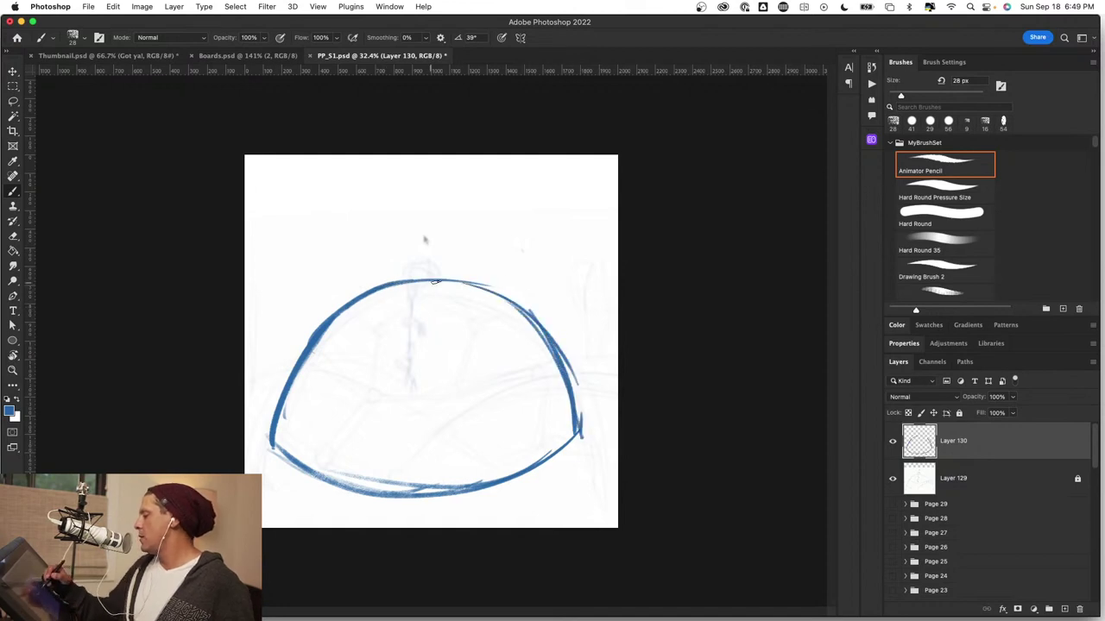
Draw small joint circles spread across the dome's upper and middle areas, plus one near its lower left.
left_click_drag(459, 262, 519, 274)
mouse_move(453, 394)
left_mouse_down()
mouse_move(604, 403)
mouse_move(589, 421)
mouse_move(558, 419)
left_mouse_up()
left_click_drag(482, 428, 589, 423)
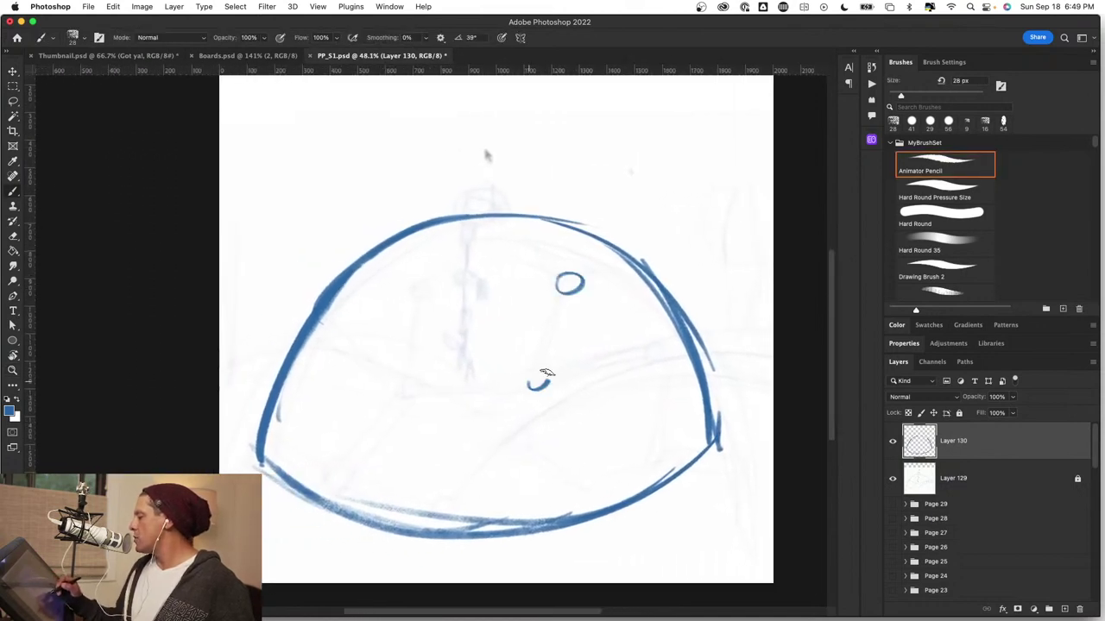
left_click_drag(642, 363, 639, 359)
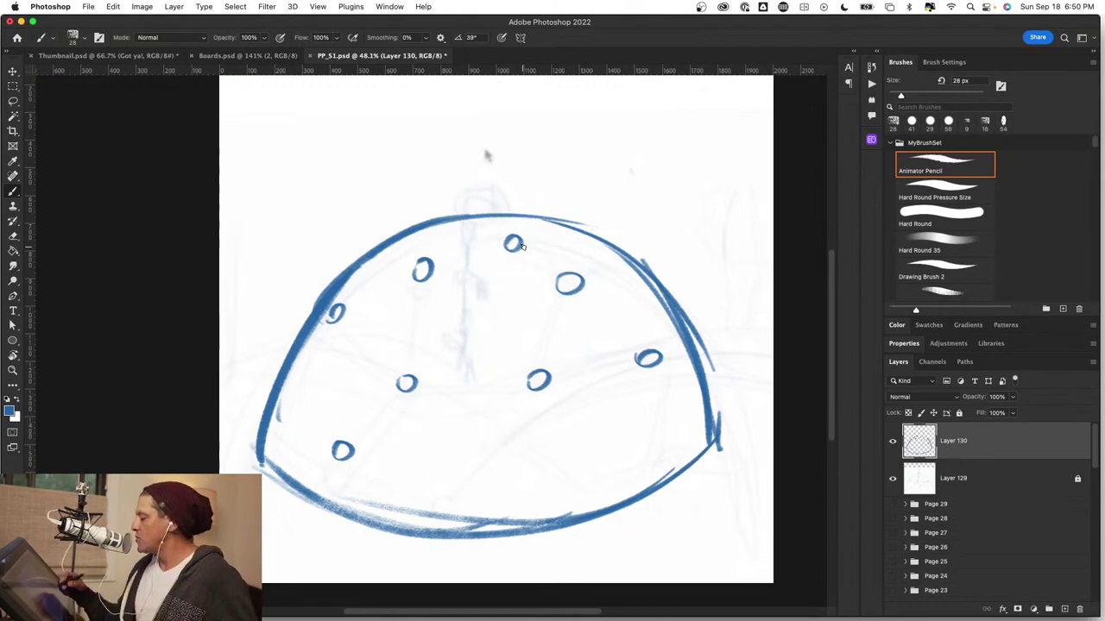
Add two more joint circles in the dome's lower row, one near the middle and one to the right.
scroll(519, 455, "up", 5)
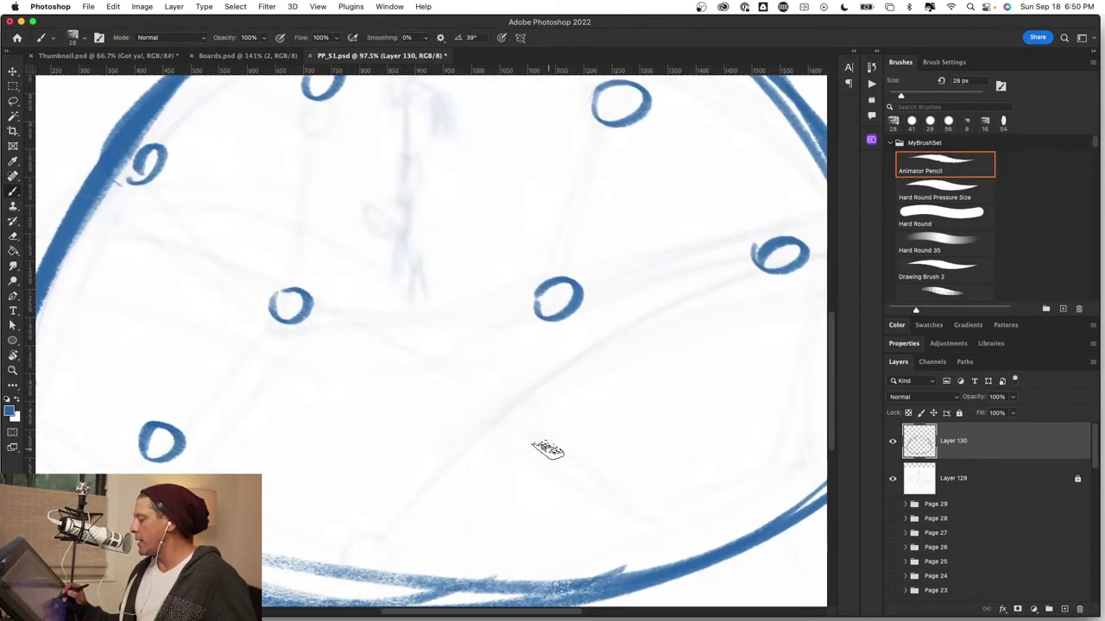
mouse_move(434, 434)
left_mouse_down()
mouse_move(440, 414)
mouse_move(418, 420)
left_mouse_up()
left_click_drag(483, 503, 503, 424)
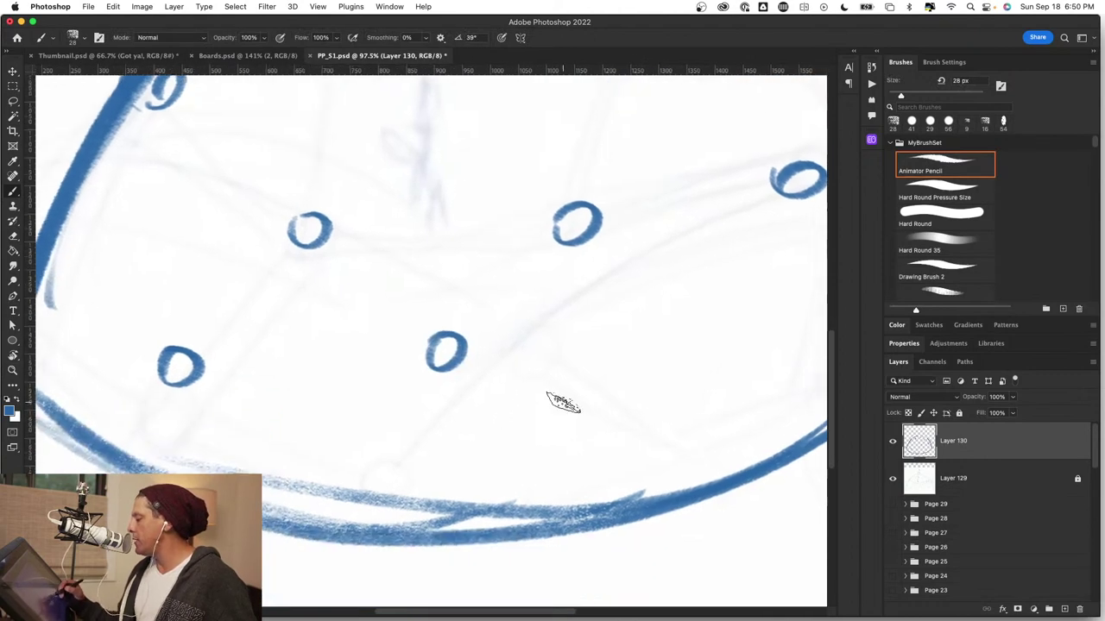
left_click_drag(688, 406, 527, 458)
mouse_move(538, 406)
left_mouse_down()
mouse_move(582, 423)
mouse_move(562, 400)
mouse_move(565, 420)
left_mouse_up()
Draw a strut between the lower-right and right joint circles, and two short struts from the right circle to the dome's edge.
key("z")
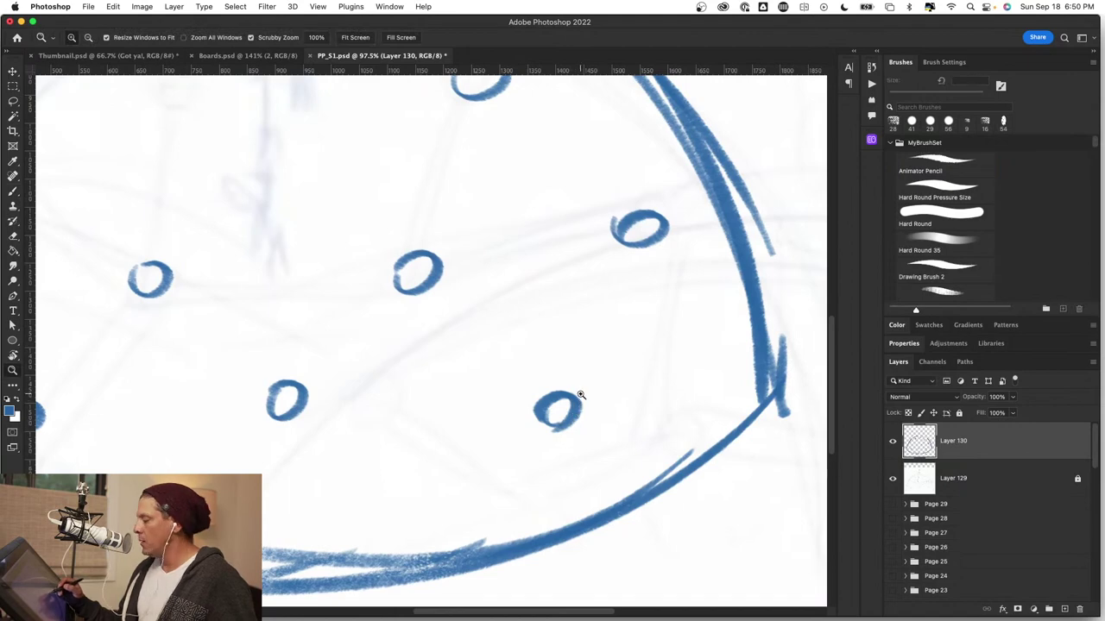
key("b")
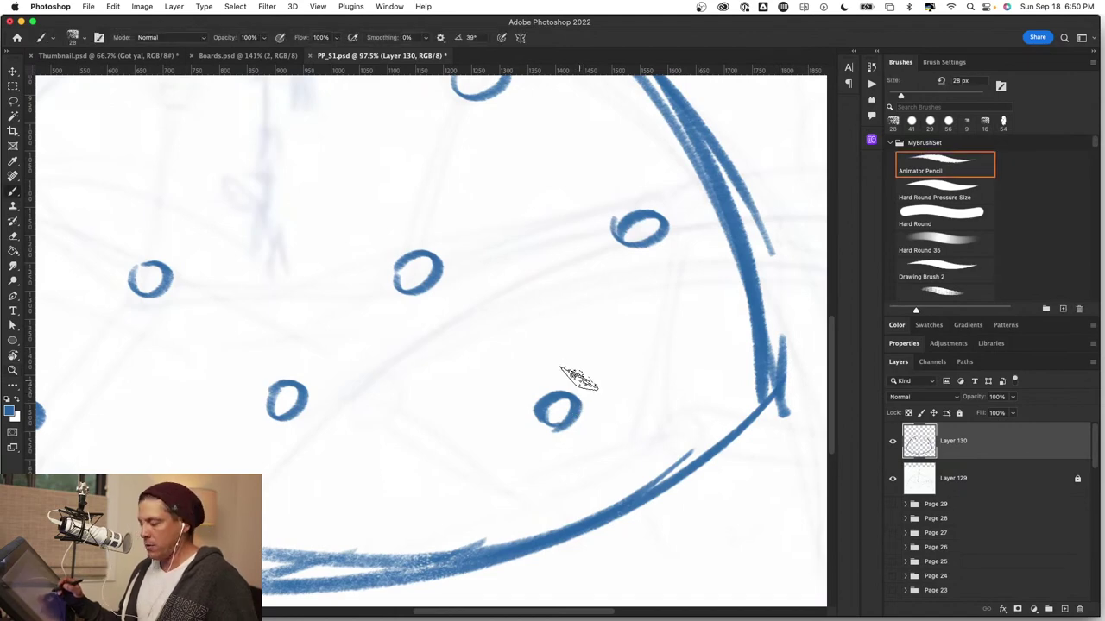
left_click_drag(636, 252, 565, 394)
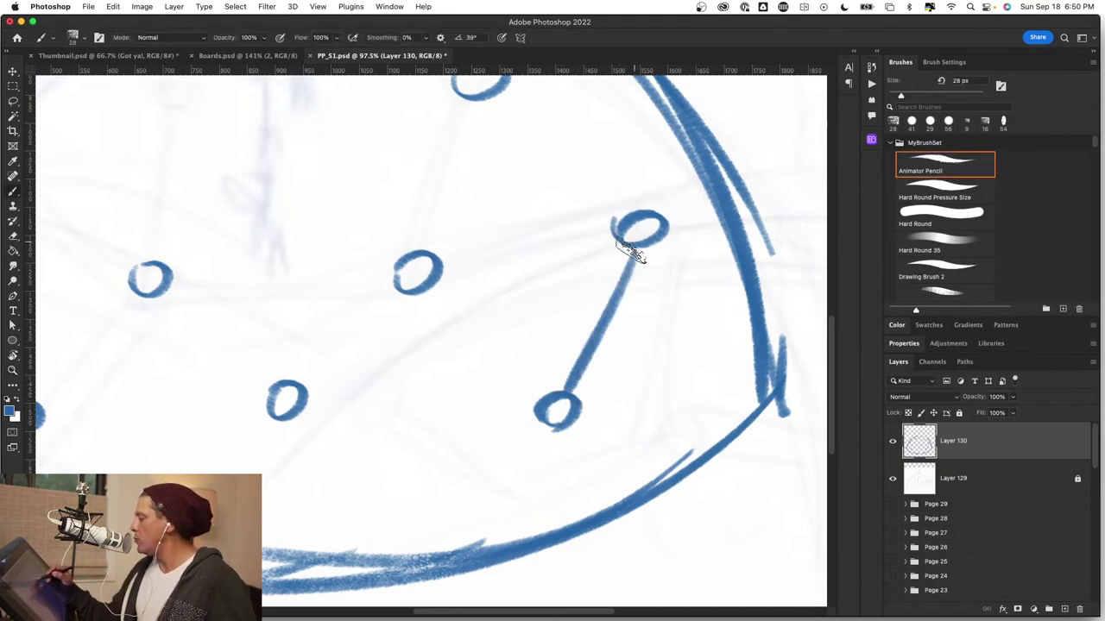
left_click_drag(636, 252, 584, 373)
key("space")
left_click_drag(673, 280, 600, 418)
mouse_move(586, 348)
left_mouse_down()
mouse_move(602, 268)
mouse_move(652, 363)
left_mouse_up()
key("space")
left_click_drag(602, 477, 727, 347)
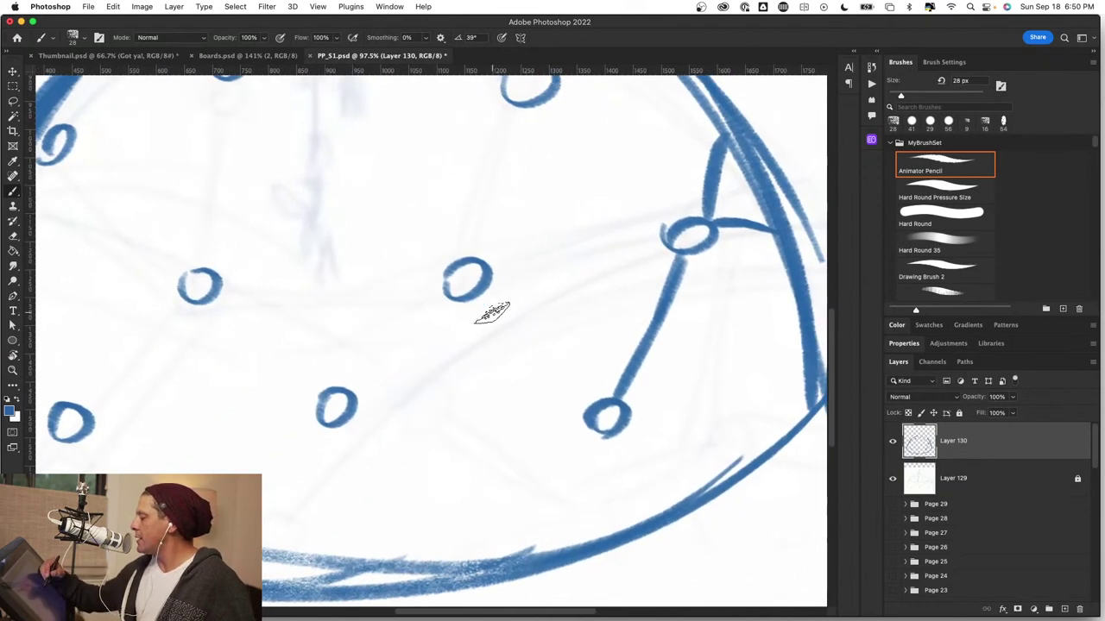
Draw struts from the central joint circle down to the lower-right and lower-middle circles.
left_click_drag(476, 293, 580, 414)
left_click_drag(483, 292, 574, 399)
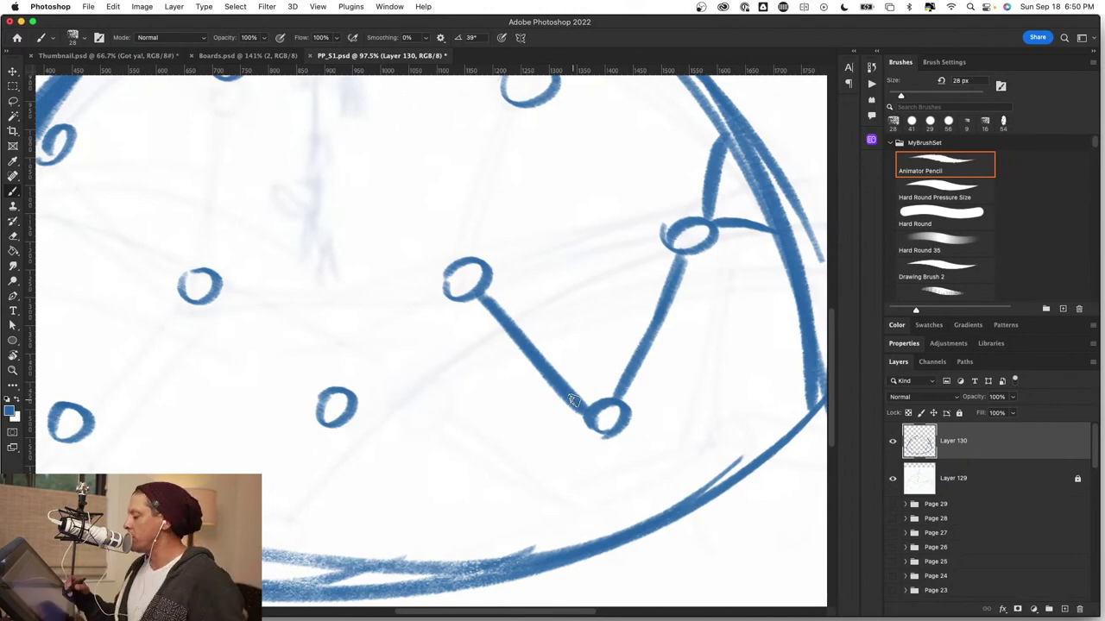
mouse_move(341, 393)
left_mouse_down()
mouse_move(410, 304)
mouse_move(449, 298)
left_mouse_up()
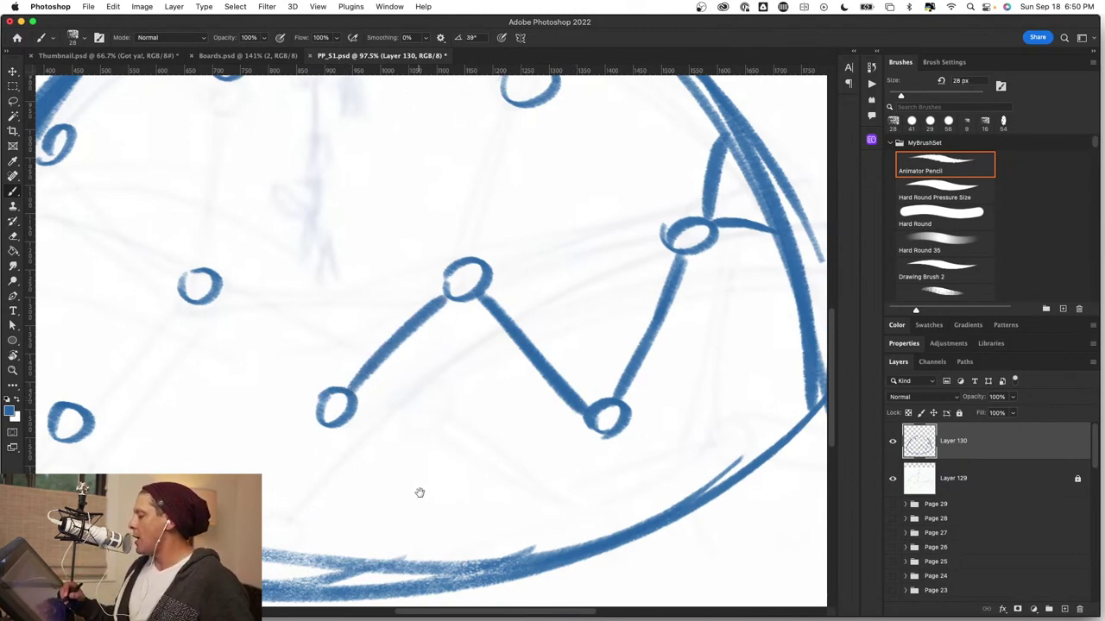
left_click_drag(419, 492, 513, 395)
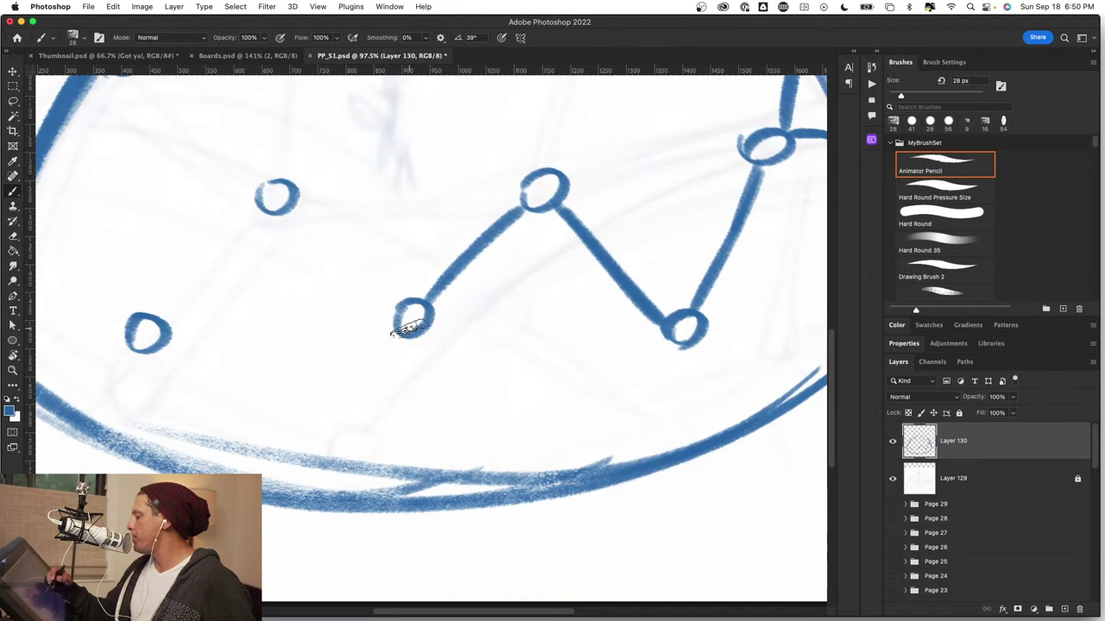
Draw paired struts from the lower-middle and lower-right joint circles down to the dome's base line.
left_click_drag(400, 338, 321, 485)
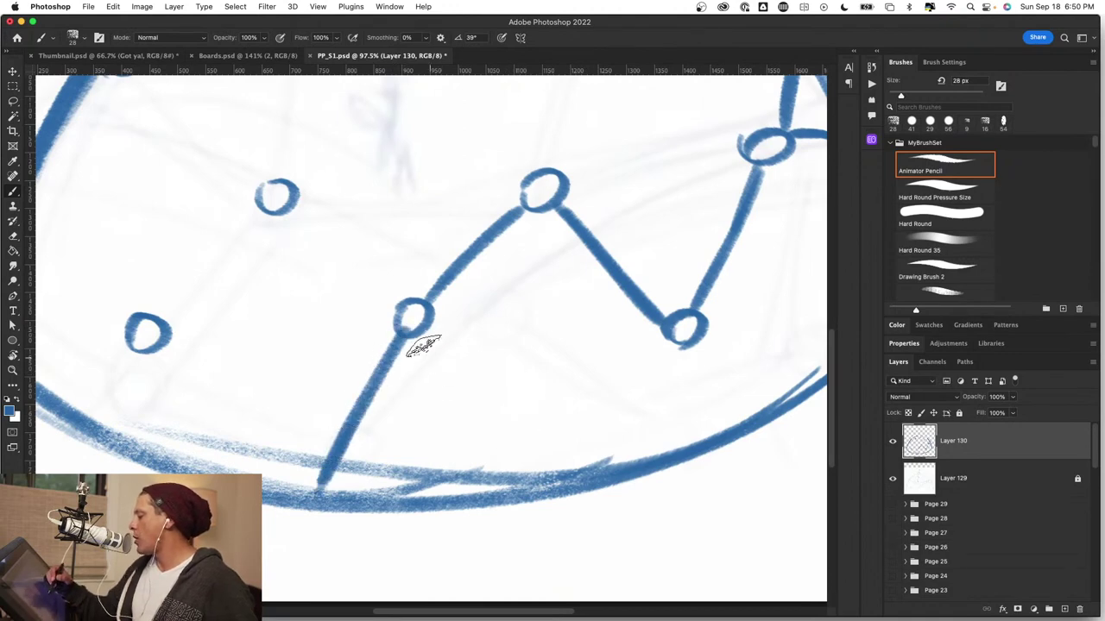
left_click_drag(423, 345, 505, 483)
mouse_move(656, 348)
left_mouse_down()
mouse_move(552, 484)
mouse_move(561, 472)
left_mouse_up()
left_click_drag(667, 476, 474, 567)
left_click_drag(516, 423, 614, 479)
mouse_move(470, 308)
left_mouse_down()
mouse_move(614, 454)
mouse_move(577, 474)
left_mouse_up()
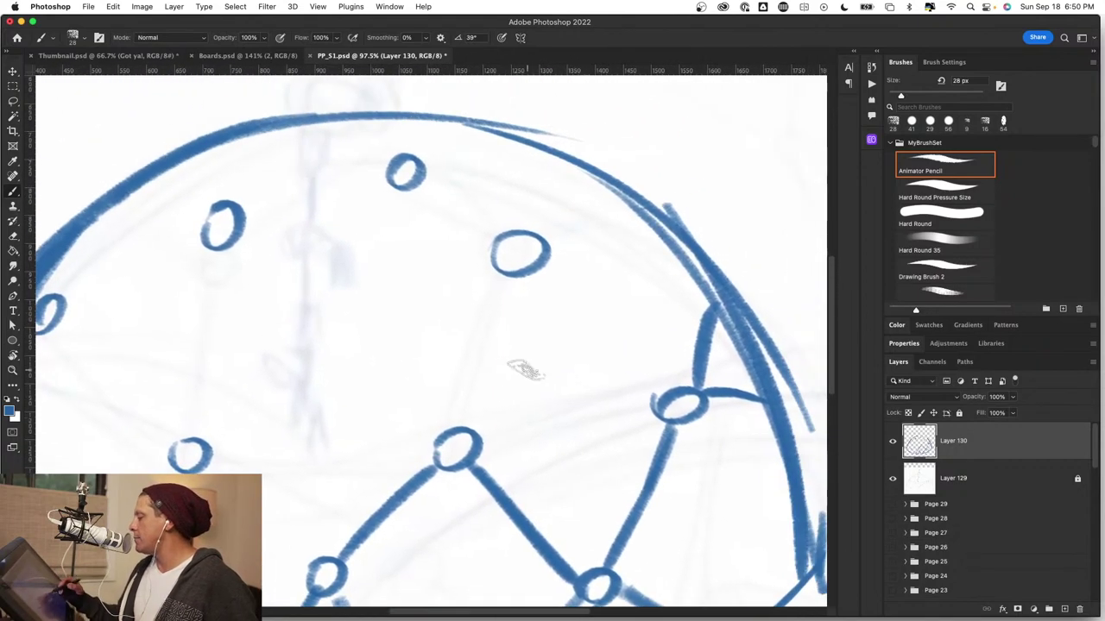
Connect the central, right and upper-right joint circles into a triangle, and join the upper-right circle to the dome's edge with two struts.
mouse_move(464, 422)
left_mouse_down()
mouse_move(508, 279)
mouse_move(462, 431)
mouse_move(673, 404)
left_mouse_up()
left_click_drag(488, 444, 583, 413)
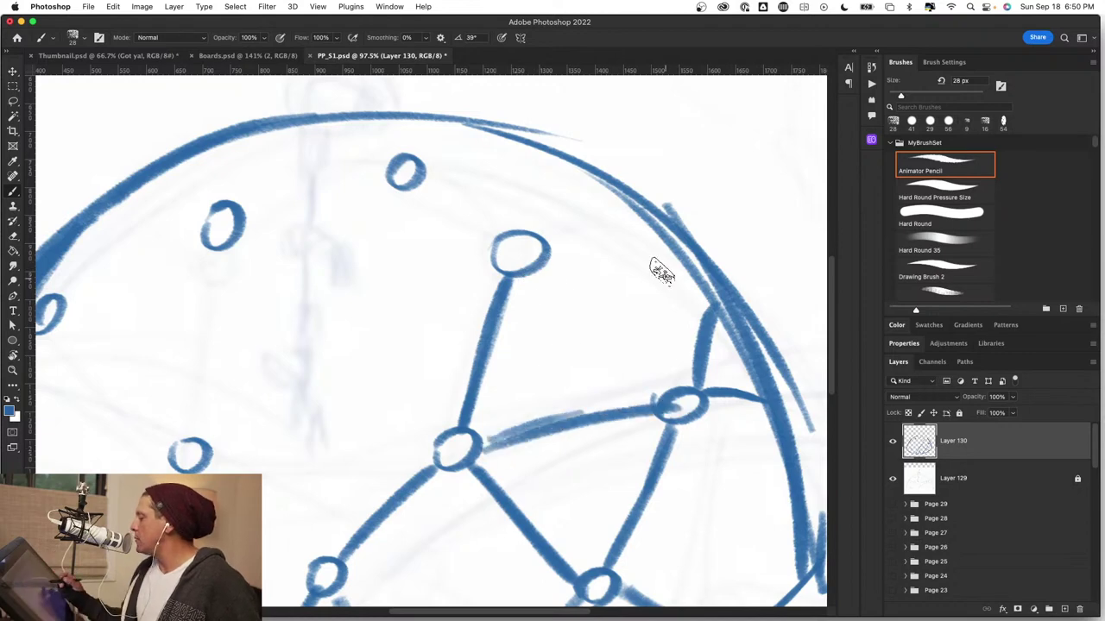
left_click_drag(547, 269, 656, 393)
left_click_drag(601, 311, 660, 393)
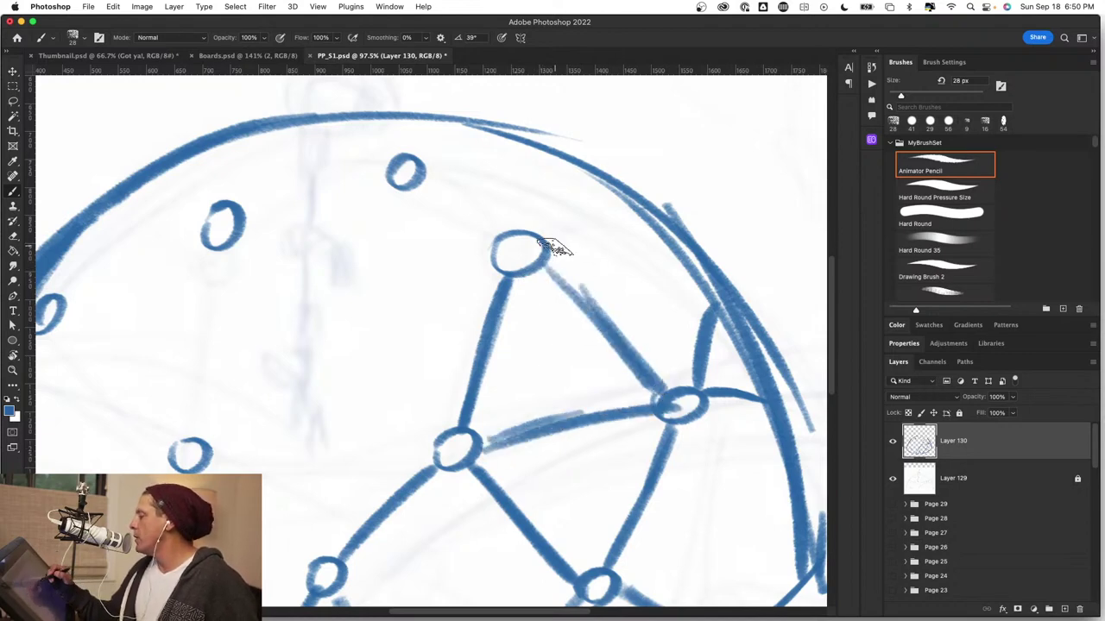
left_click_drag(557, 243, 647, 207)
mouse_move(522, 233)
left_mouse_down()
mouse_move(528, 145)
mouse_move(525, 165)
left_mouse_up()
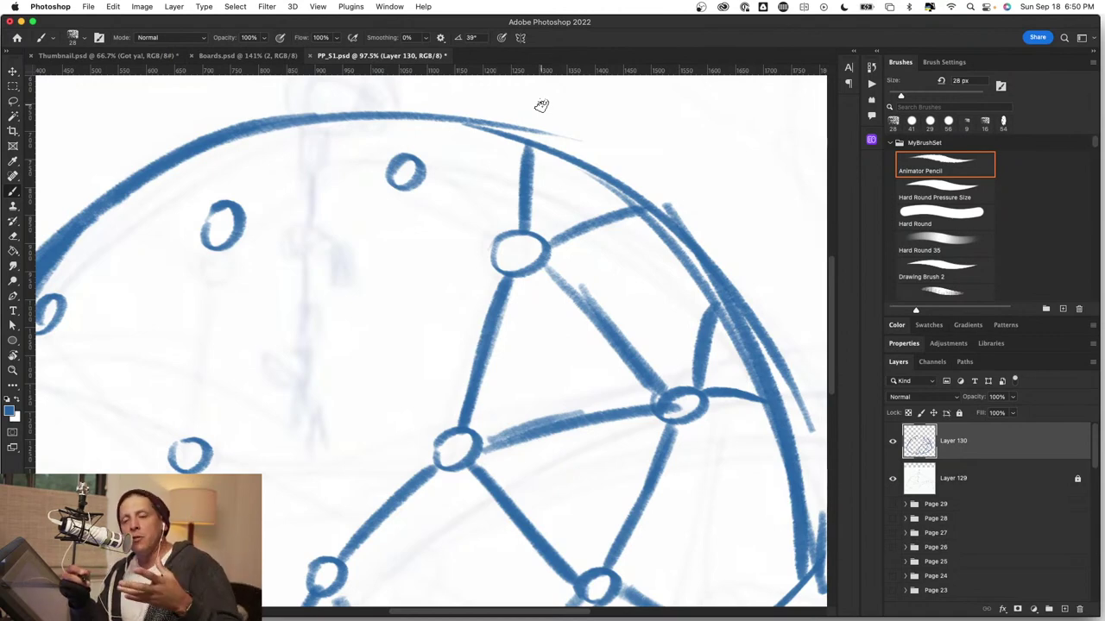
Draw struts from the top joint circle to the upper-right circle, the dome's edge and the upper-left circle.
left_click_drag(412, 177, 480, 229)
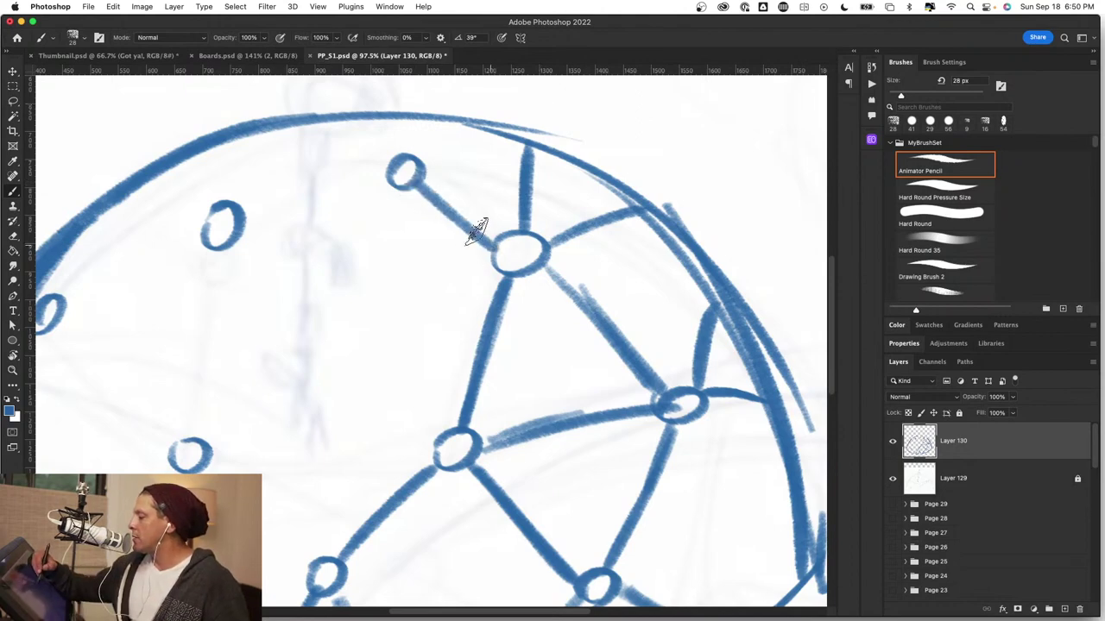
key("ctrl+z")
left_click_drag(409, 175, 513, 252)
left_click_drag(430, 263, 538, 434)
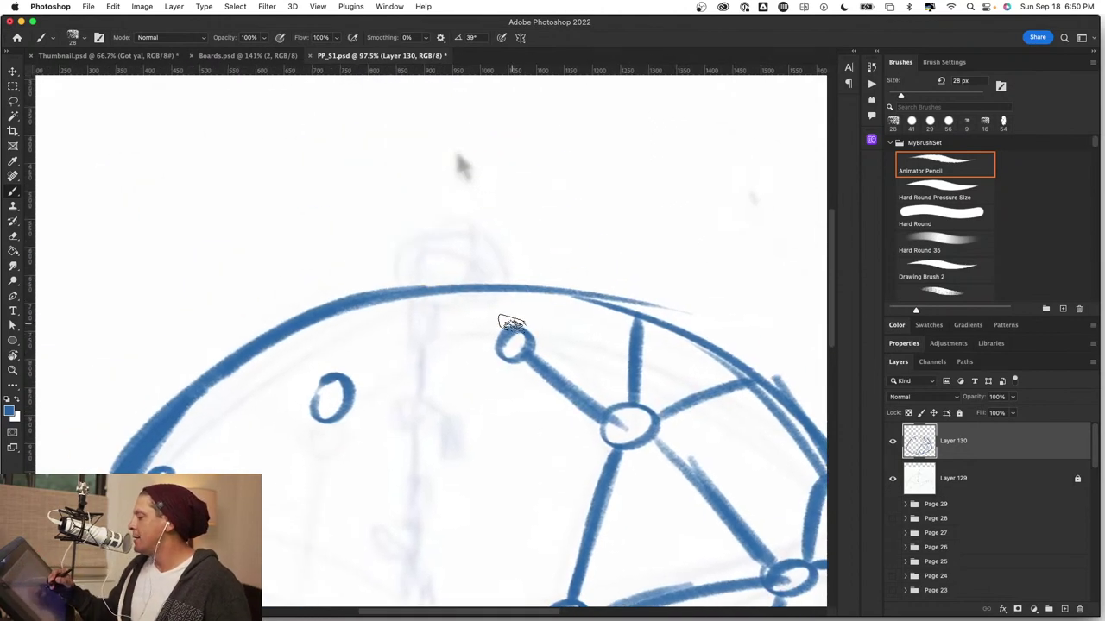
left_click_drag(512, 327, 504, 288)
left_click_drag(523, 331, 567, 297)
left_click_drag(499, 422, 573, 383)
left_click_drag(568, 314, 424, 352)
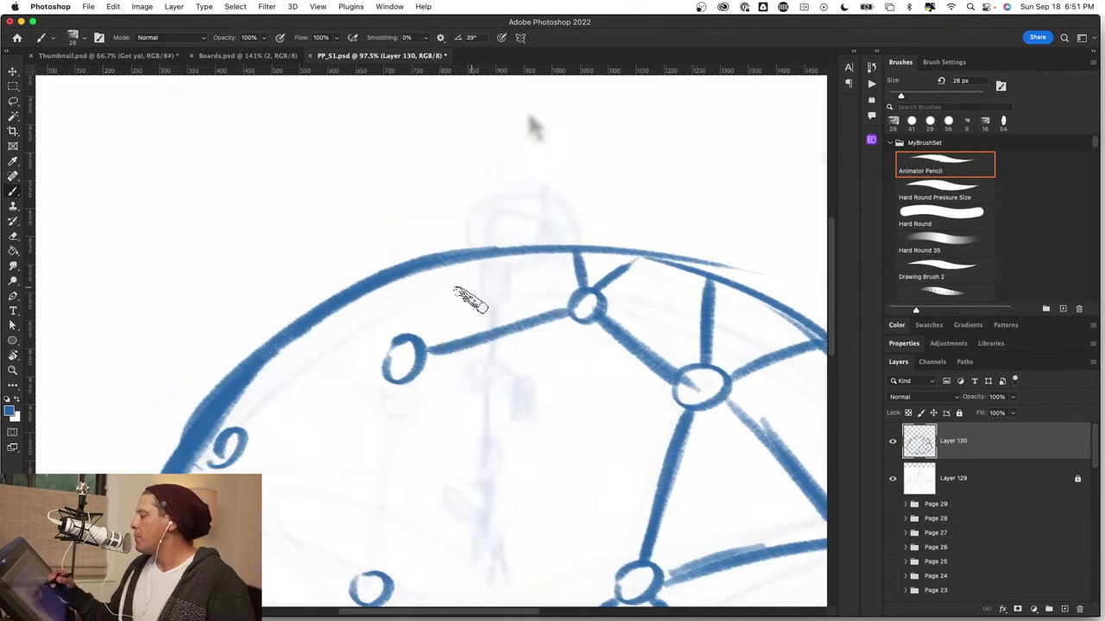
Join the upper-left joint circle to the dome's edge and the far-left circle, and link the far-left circle to the edge.
mouse_move(395, 283)
left_mouse_down()
mouse_move(399, 343)
mouse_move(501, 214)
left_mouse_up()
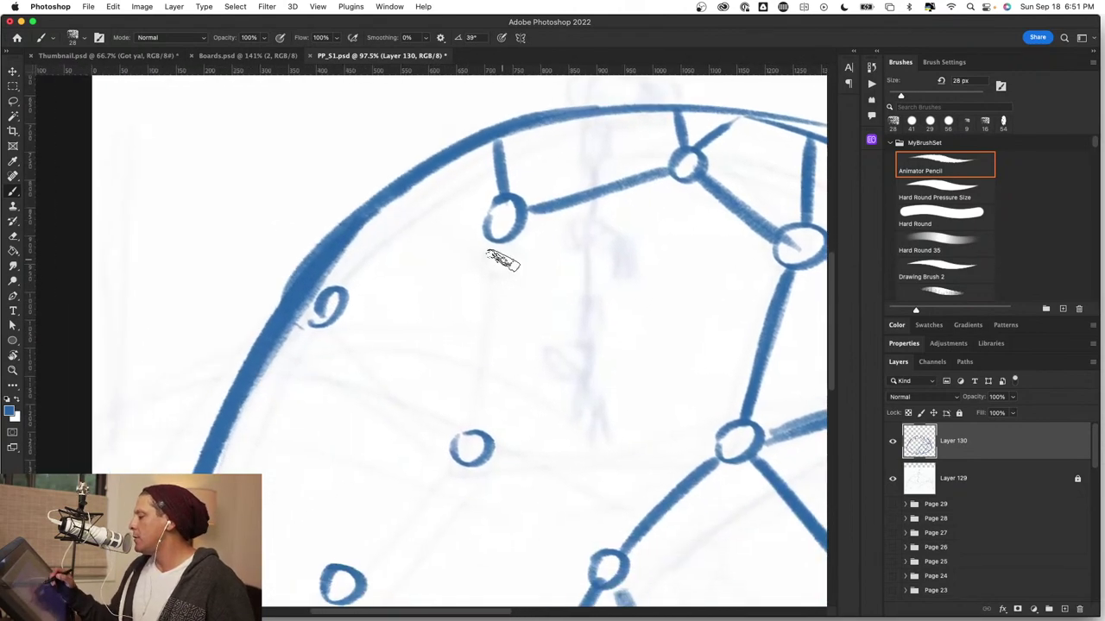
left_click_drag(350, 298, 490, 223)
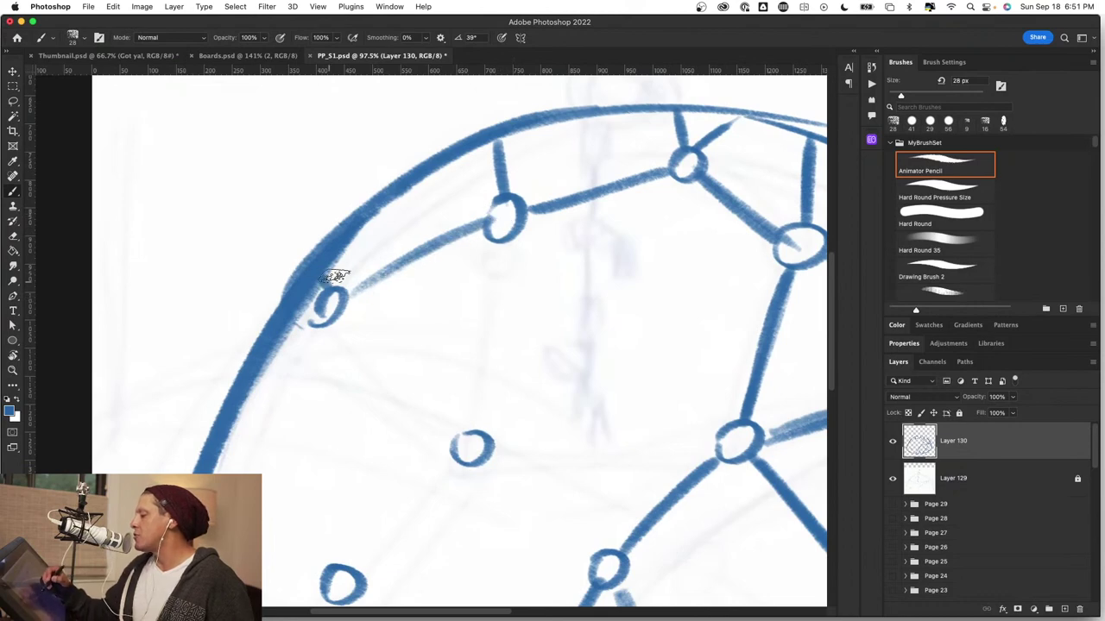
left_click_drag(328, 321, 266, 376)
left_click_drag(485, 431, 470, 352)
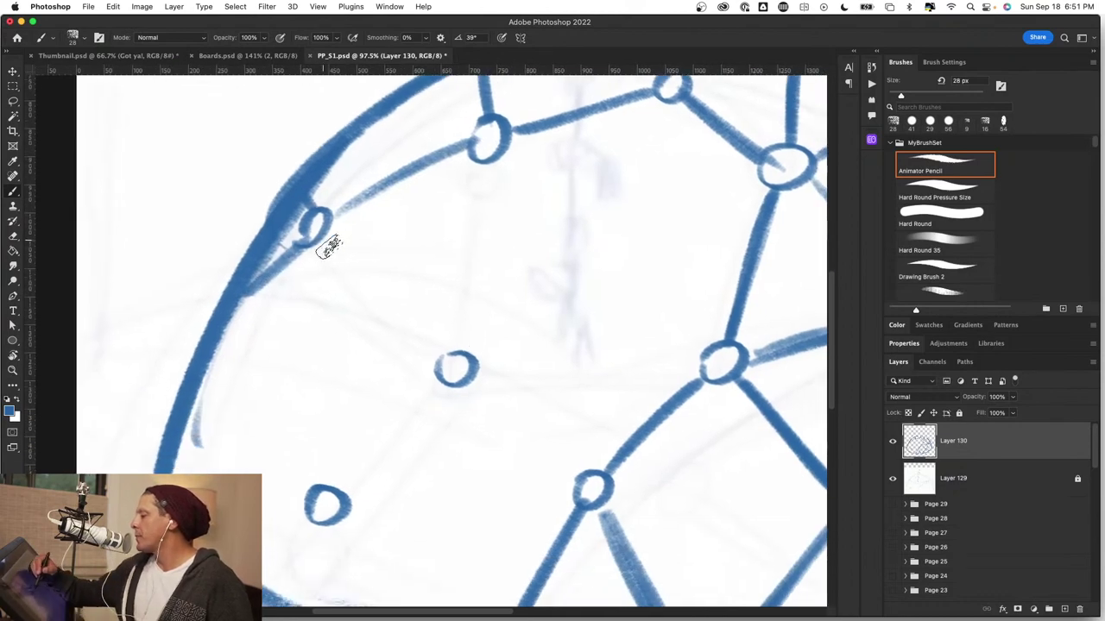
Draw struts from the far-left and upper-left joint circles down to the middle-left circle.
left_click_drag(320, 239, 441, 345)
left_click_drag(488, 166, 464, 360)
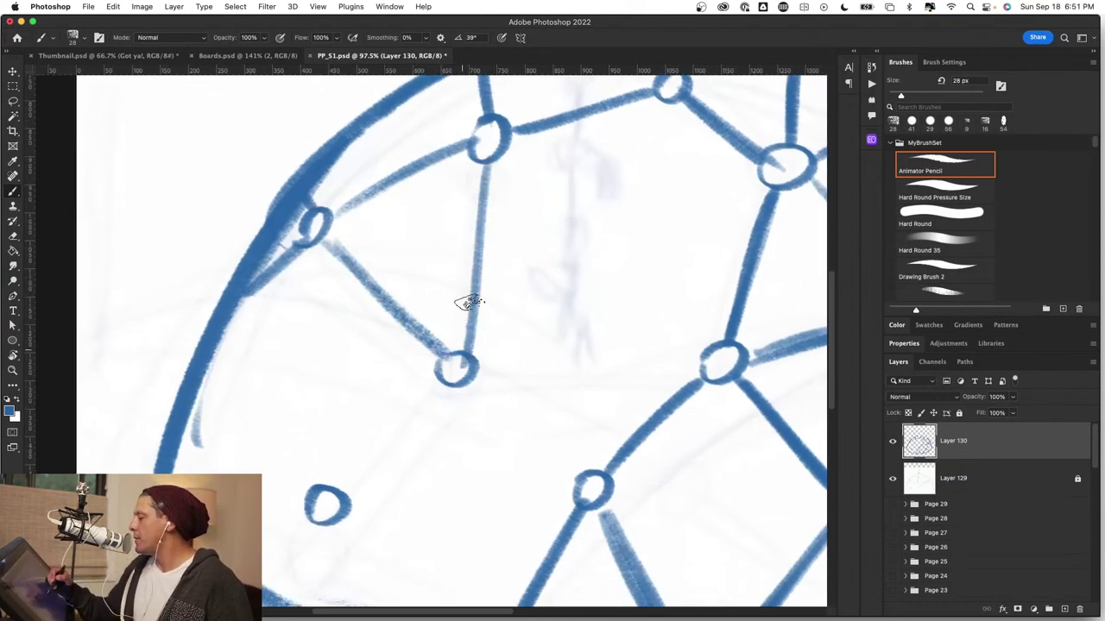
left_click_drag(485, 216, 462, 336)
Draw struts from the lower-left joint circle to the middle-left circle, the dome's left edge and its base line.
left_click_drag(483, 466, 565, 371)
mouse_move(420, 395)
left_mouse_down()
mouse_move(518, 279)
mouse_move(423, 390)
left_mouse_up()
mouse_move(295, 288)
left_mouse_down()
mouse_move(387, 398)
mouse_move(345, 486)
mouse_move(367, 446)
mouse_move(436, 518)
left_mouse_up()
left_click_drag(415, 430, 451, 536)
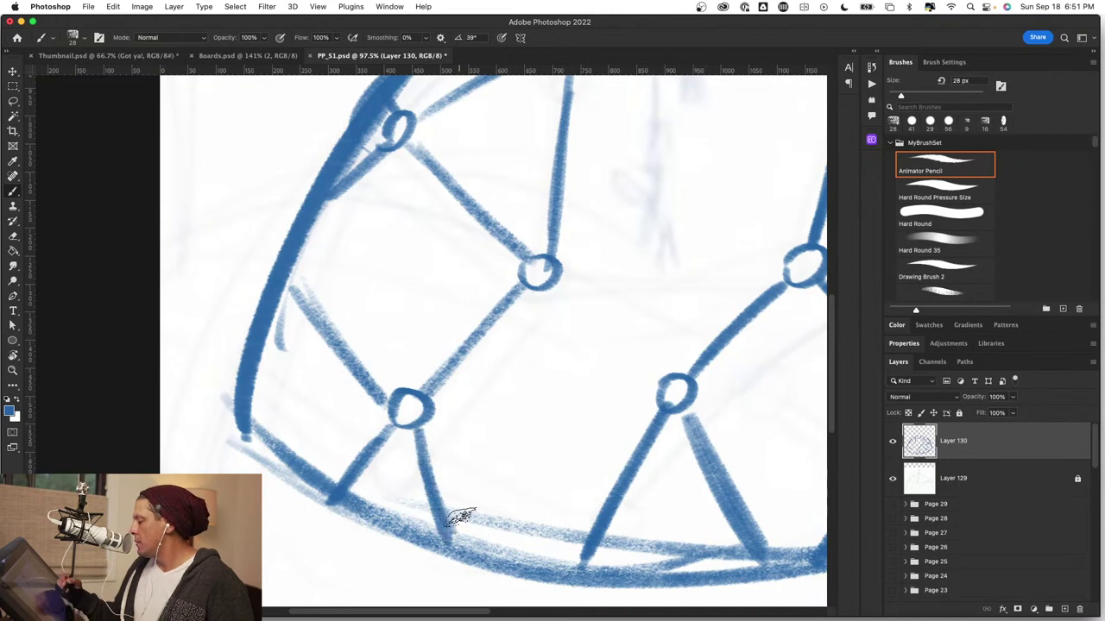
Connect the lower-left and middle-left joint circles to the lower-middle circle, and the middle-left circle to the central one.
mouse_move(466, 412)
left_mouse_down()
mouse_move(670, 388)
mouse_move(431, 412)
left_mouse_up()
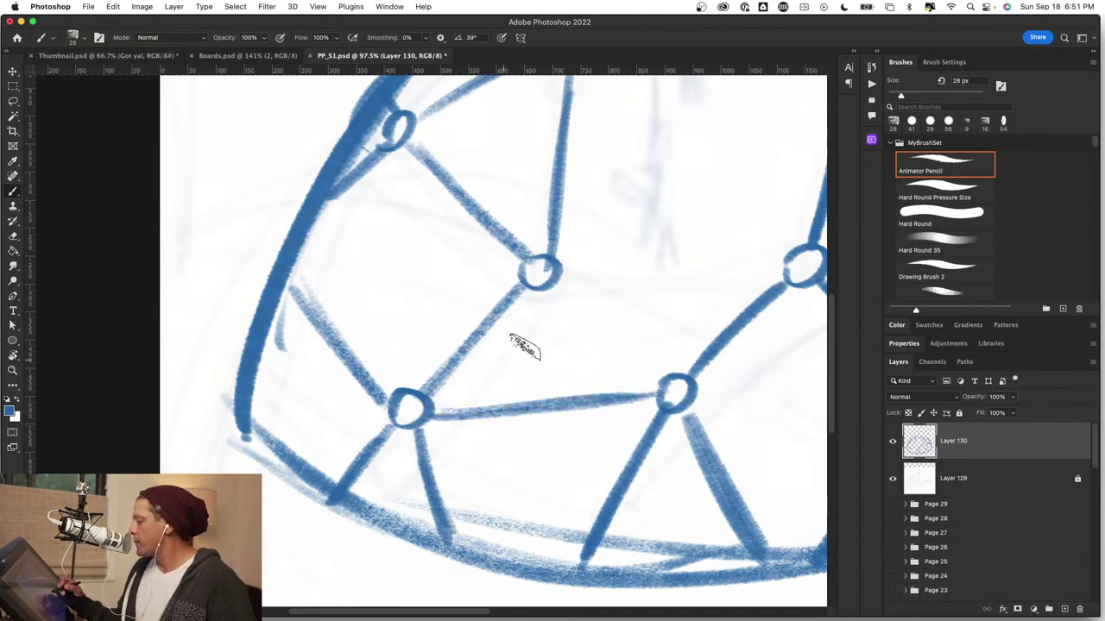
mouse_move(563, 285)
left_mouse_down()
mouse_move(672, 387)
mouse_move(663, 380)
left_mouse_up()
left_click_drag(695, 417, 585, 542)
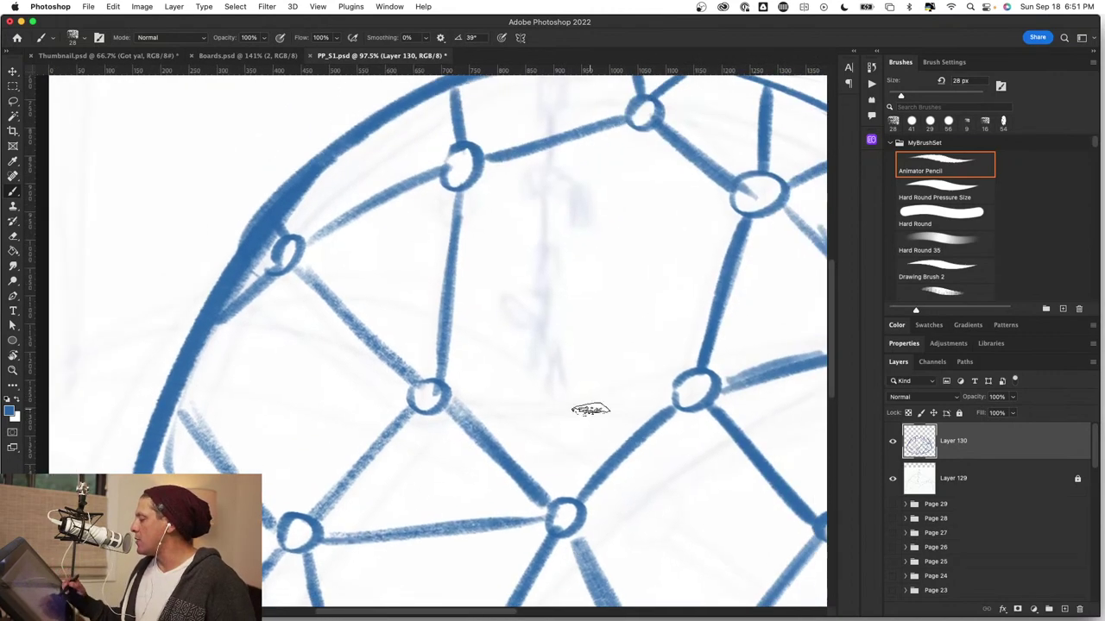
mouse_move(453, 403)
left_mouse_down()
mouse_move(692, 395)
mouse_move(482, 400)
left_mouse_up()
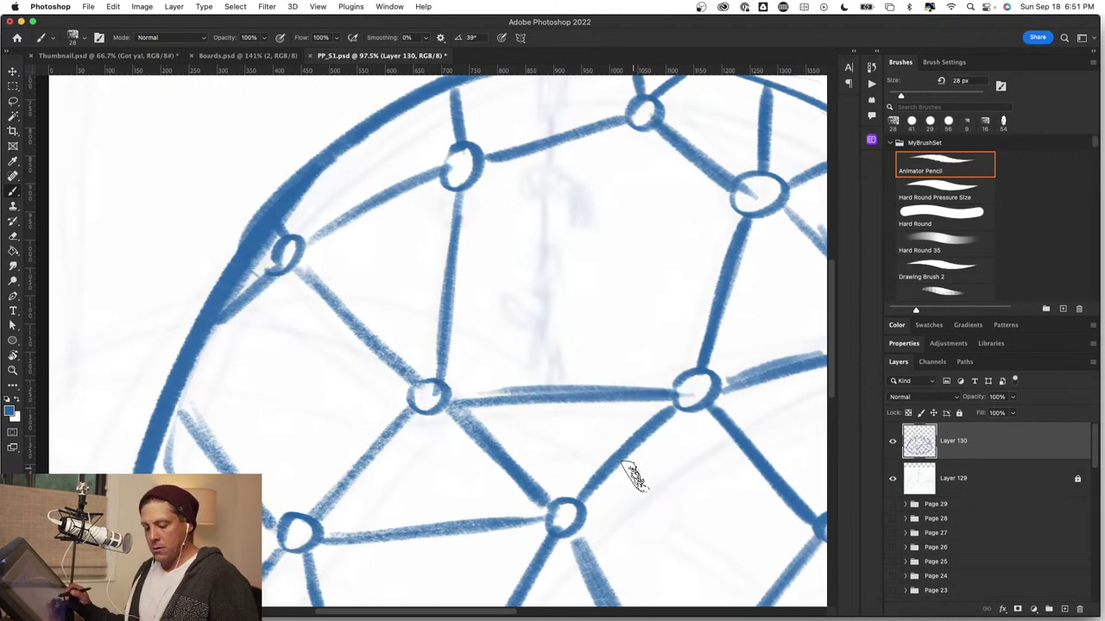
Add a new layer above the dome and sketch a rounded, cloud-like shape on the dome's top with a short line hanging below.
left_click_drag(633, 476, 596, 472, "super")
left_click_drag(486, 373, 559, 399, "super")
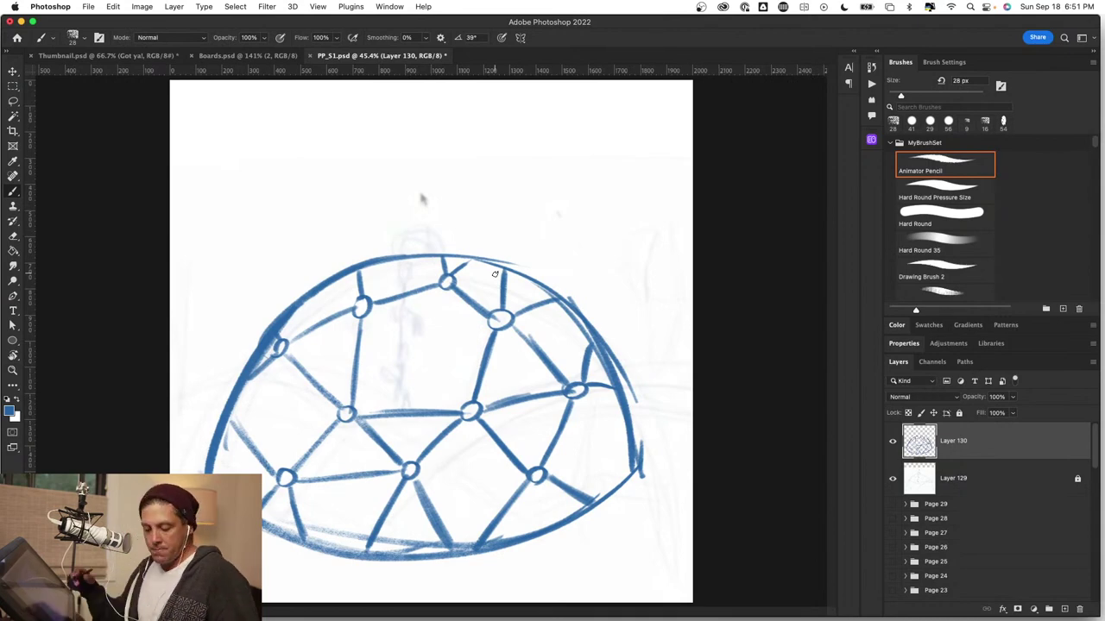
left_click_drag(480, 239, 493, 288, "super")
left_click_drag(466, 371, 581, 422)
left_click_drag(501, 377, 666, 456)
mouse_move(481, 258)
left_mouse_down()
mouse_move(529, 284)
mouse_move(546, 457)
left_mouse_up()
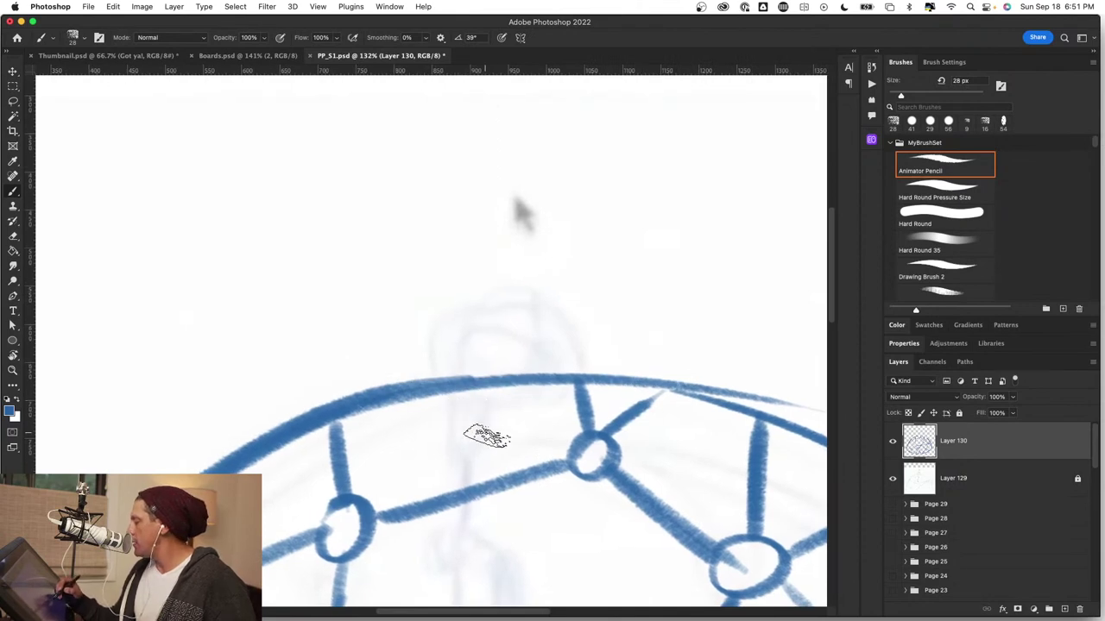
left_click(1065, 609)
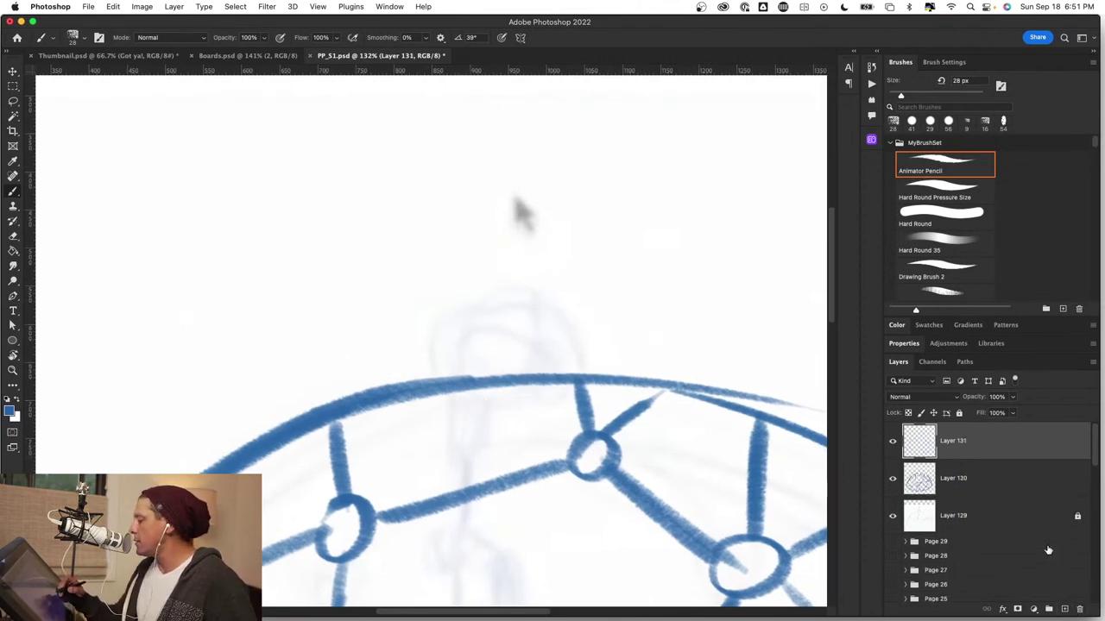
left_click_drag(473, 382, 468, 435)
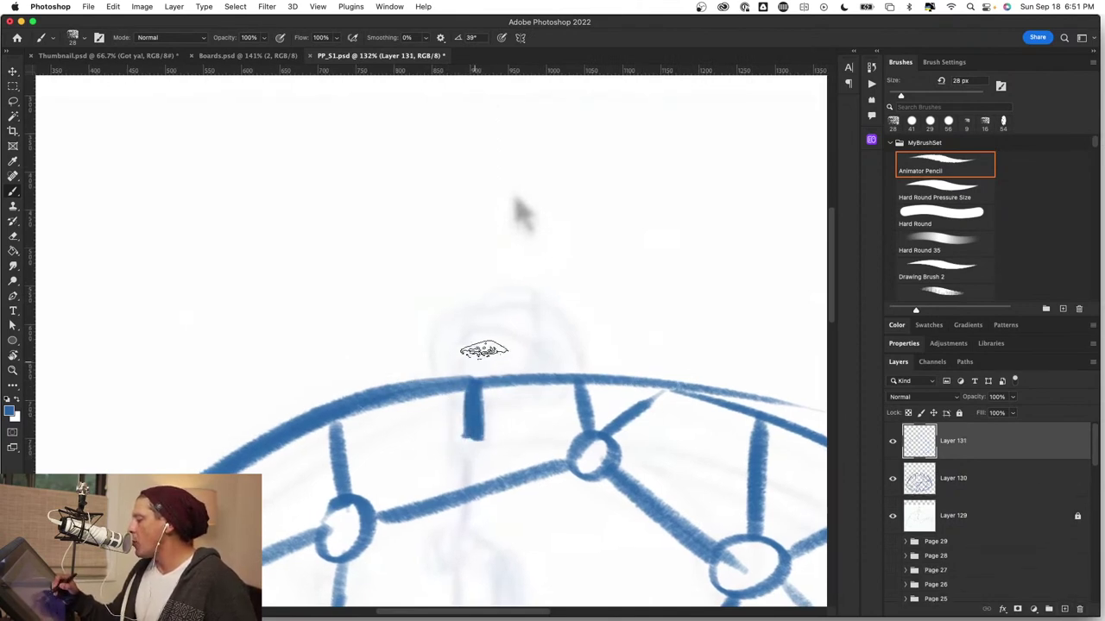
mouse_move(468, 380)
left_mouse_down()
mouse_move(439, 333)
mouse_move(466, 357)
mouse_move(510, 310)
mouse_move(547, 365)
mouse_move(499, 324)
mouse_move(458, 353)
mouse_move(525, 365)
mouse_move(550, 347)
mouse_move(585, 348)
mouse_move(565, 347)
left_mouse_up()
left_click_drag(566, 488, 598, 329)
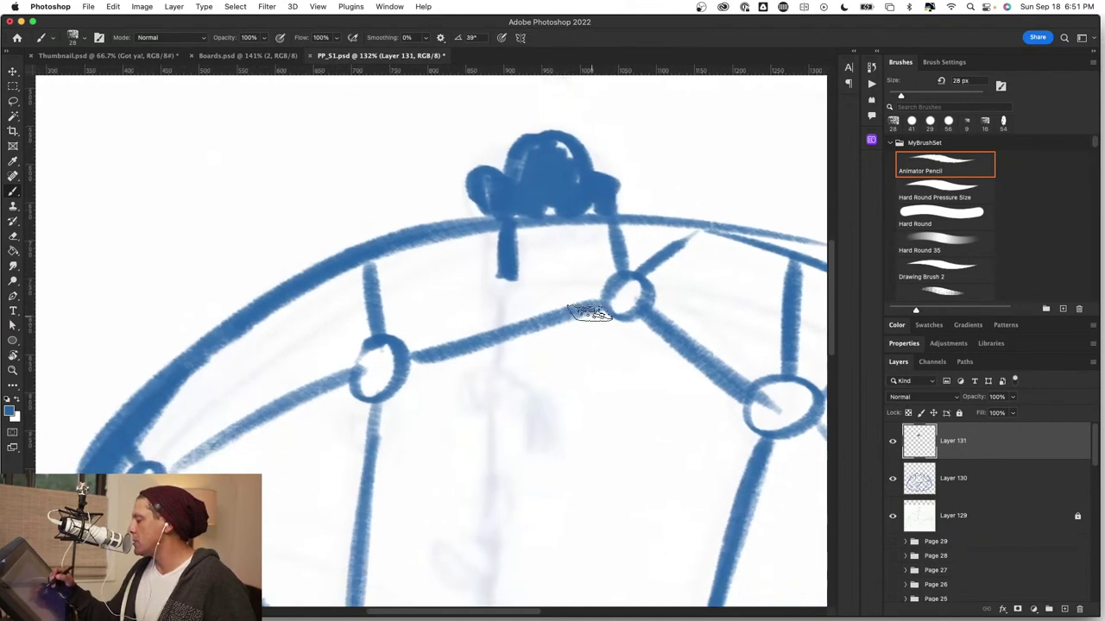
Extend the hanging line downward and draw a small figure midway and a round-headed figure with arms and legs beneath it.
mouse_move(504, 261)
left_mouse_down()
mouse_move(506, 371)
mouse_move(493, 387)
mouse_move(500, 364)
mouse_move(497, 380)
mouse_move(538, 395)
mouse_move(523, 412)
mouse_move(538, 409)
mouse_move(522, 392)
mouse_move(497, 393)
mouse_move(498, 482)
left_mouse_up()
left_click_drag(561, 516, 595, 407)
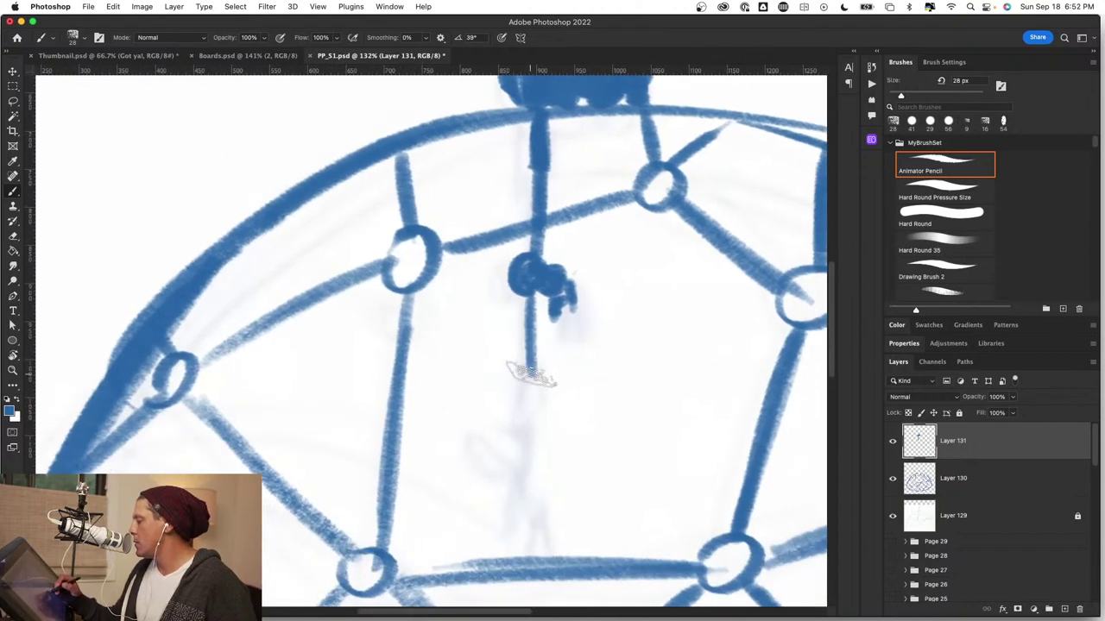
mouse_move(488, 450)
left_mouse_down()
mouse_move(513, 442)
mouse_move(501, 464)
mouse_move(501, 446)
left_mouse_up()
mouse_move(561, 469)
left_mouse_down()
mouse_move(567, 397)
mouse_move(528, 454)
mouse_move(540, 518)
mouse_move(516, 515)
left_mouse_up()
left_click_drag(537, 298, 530, 388)
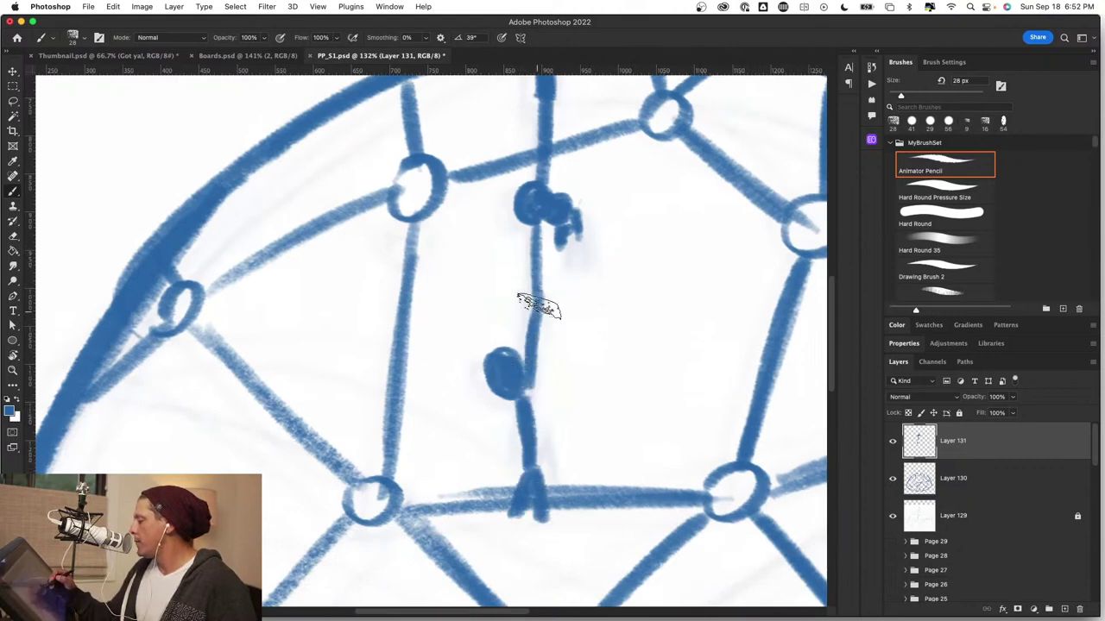
left_click_drag(539, 306, 556, 287)
left_click_drag(494, 400, 497, 487)
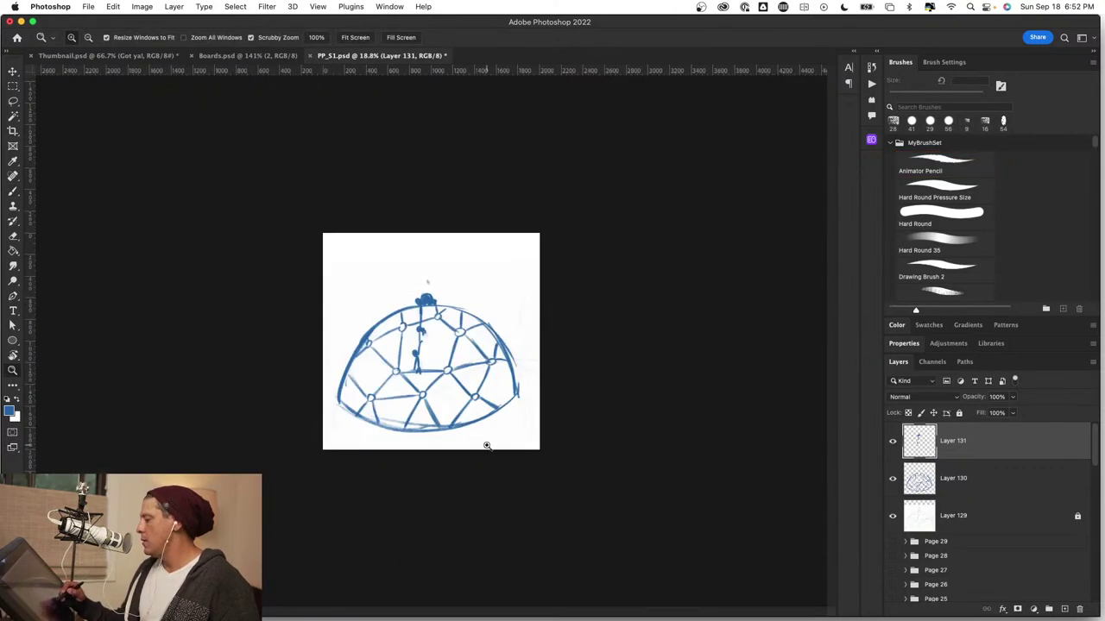
Fill the remaining white gaps inside the cloud-like shape on top of the dome.
left_click_drag(487, 446, 523, 447)
key("b")
key("z")
left_click_drag(465, 357, 489, 365)
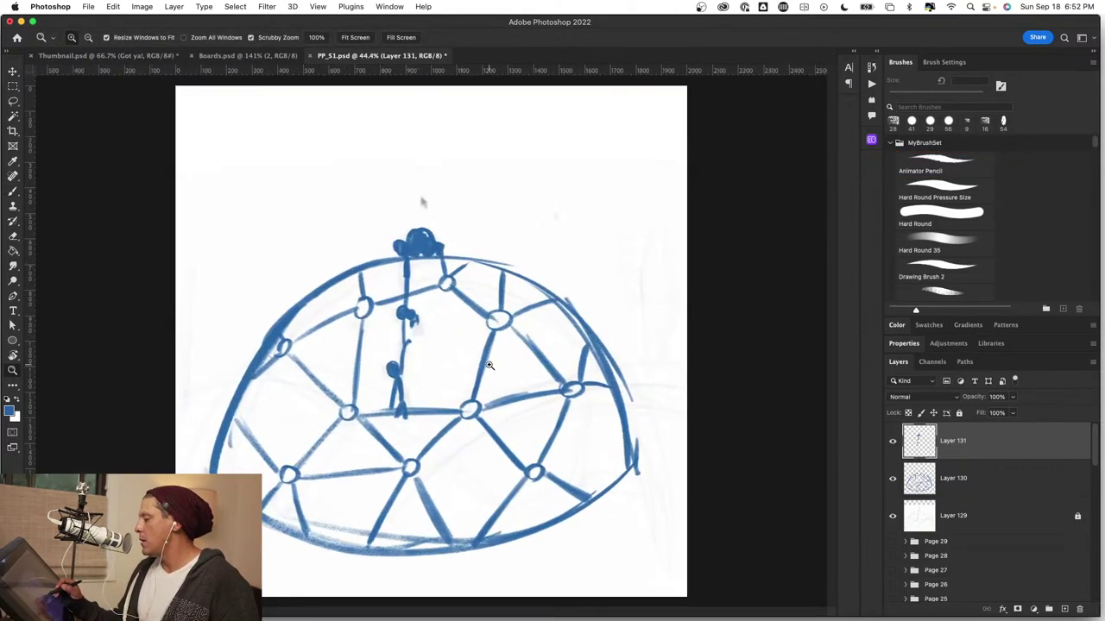
key("b")
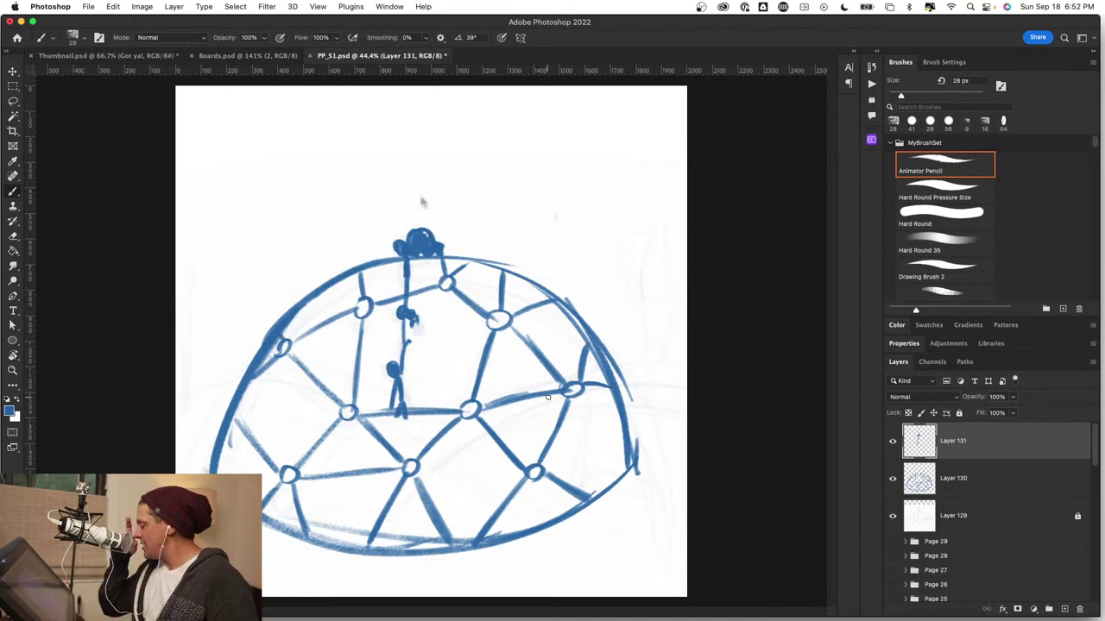
key("z")
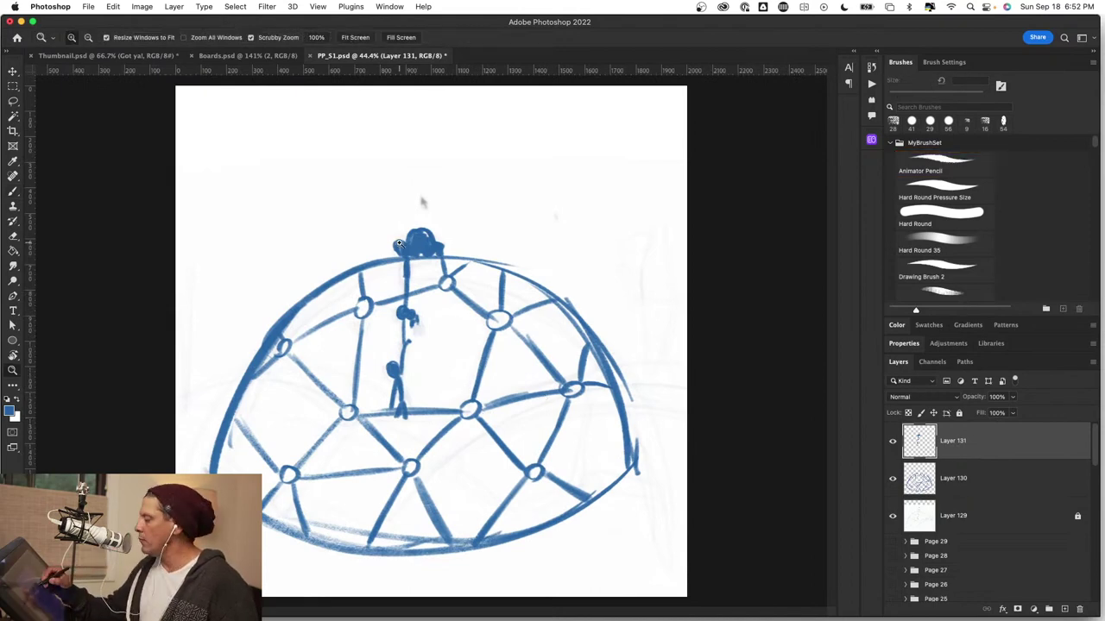
left_click_drag(398, 243, 451, 250)
key("b")
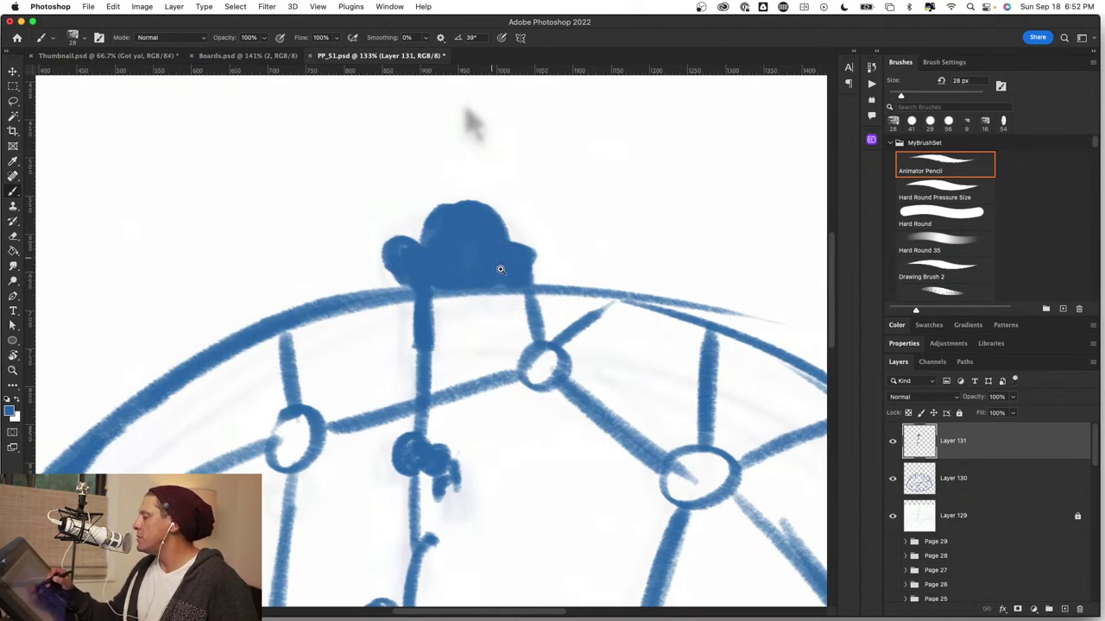
Extend both legs of the lower figure below the horizontal strut with a 22 px brush.
key("z")
left_click_drag(576, 409, 520, 416)
left_click_drag(442, 346, 614, 324)
scroll(614, 325, "down", 3)
key("b")
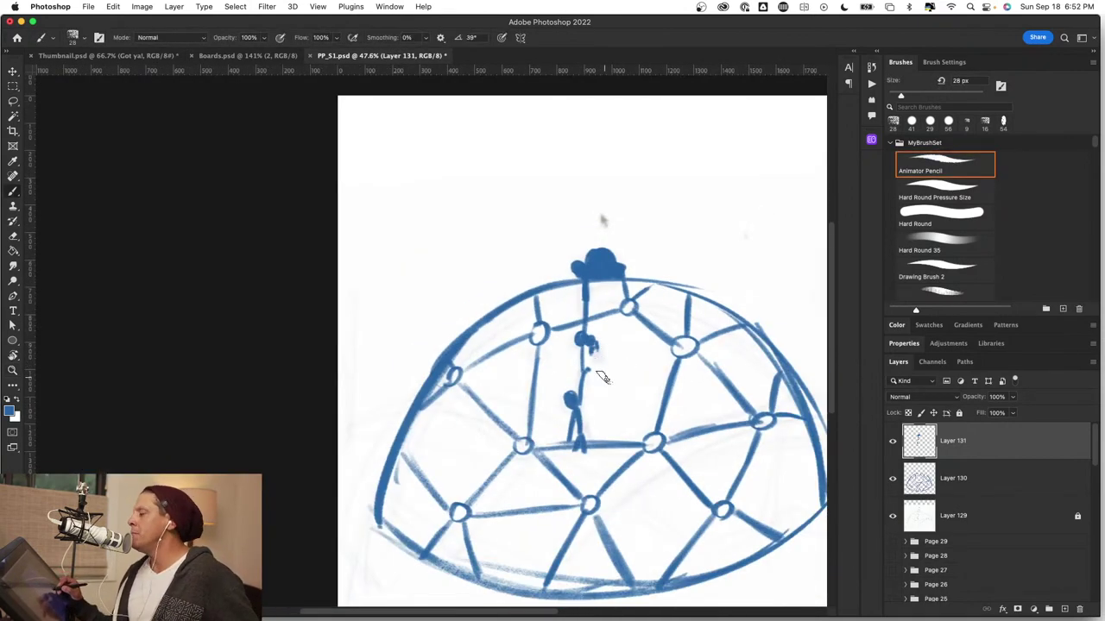
mouse_move(605, 385)
left_mouse_down()
mouse_move(642, 382)
mouse_move(576, 388)
left_mouse_up()
key("z")
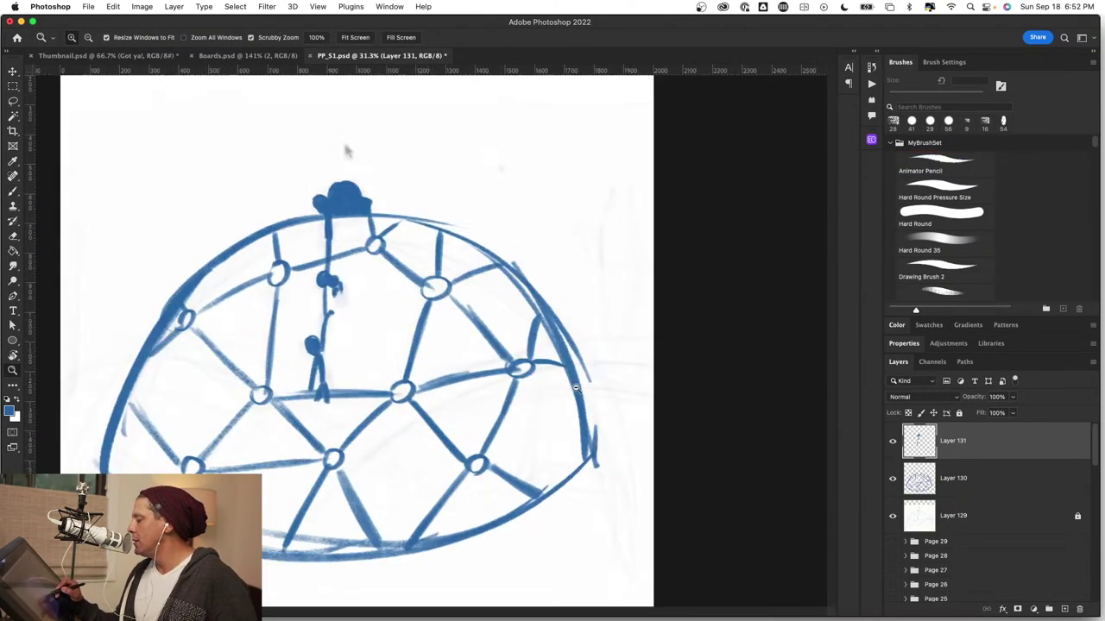
scroll(579, 386, "up", 5)
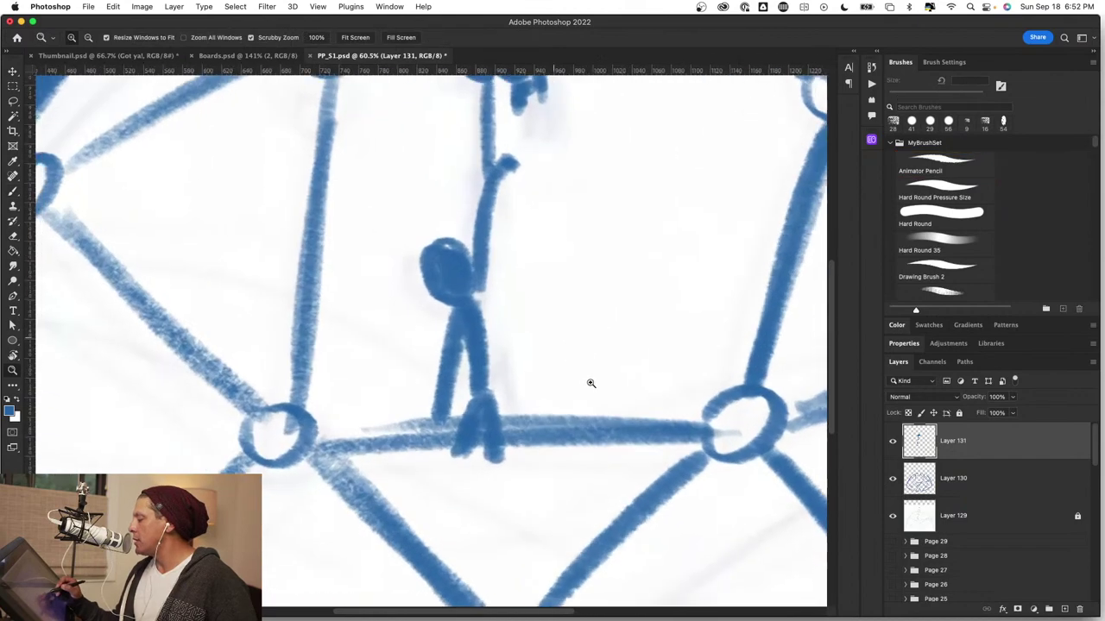
scroll(547, 327, "down", 2)
key("b")
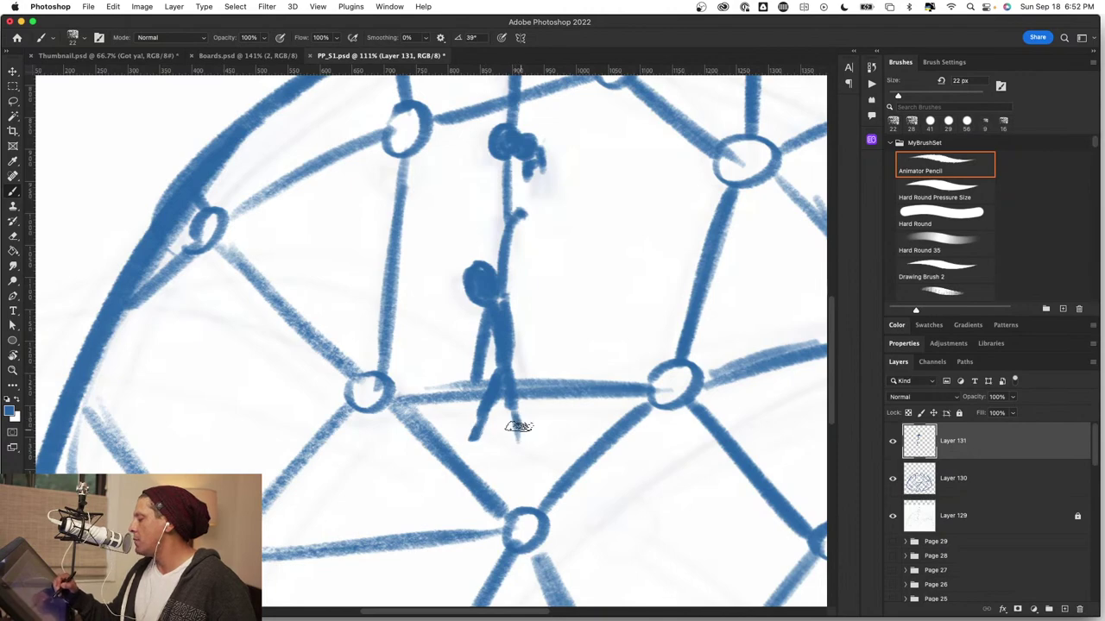
mouse_move(604, 421)
left_mouse_down()
mouse_move(525, 426)
mouse_move(542, 423)
left_mouse_up()
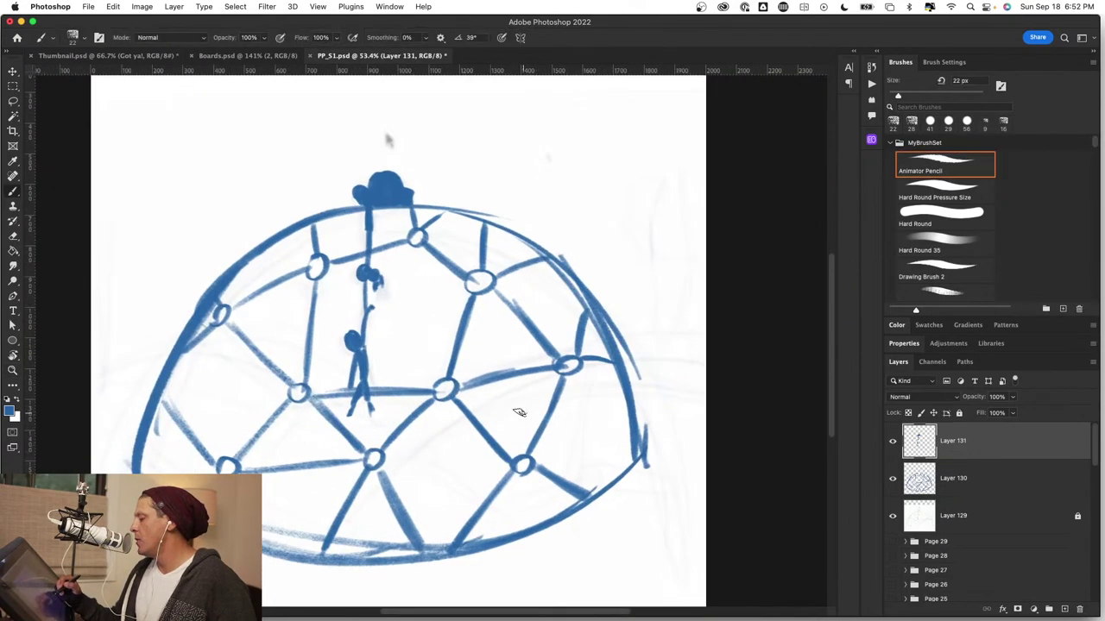
Close the outline of the upper-left joint circle and draw a small inner dot in its centre.
left_click_drag(435, 293, 454, 297)
scroll(454, 296, "up", 5)
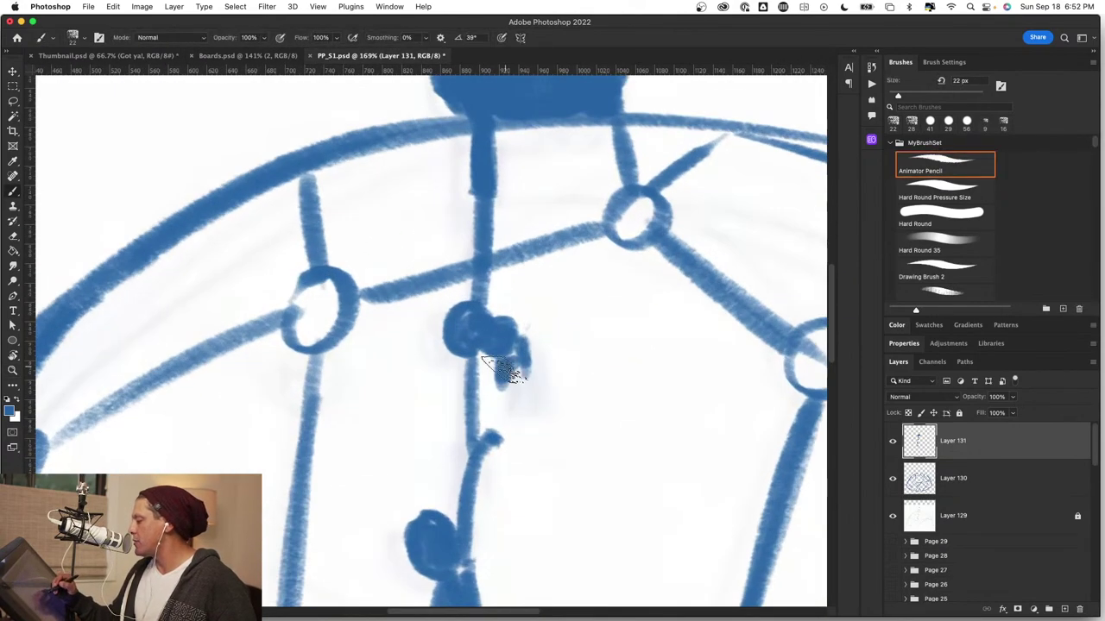
scroll(532, 352, "down", 8)
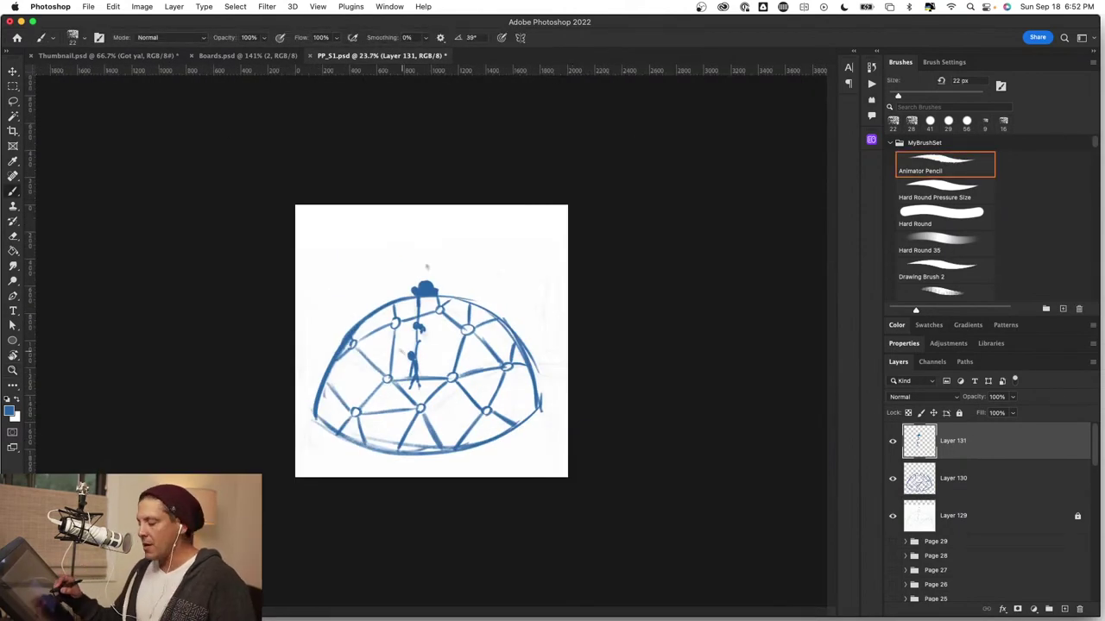
scroll(426, 268, "up", 10)
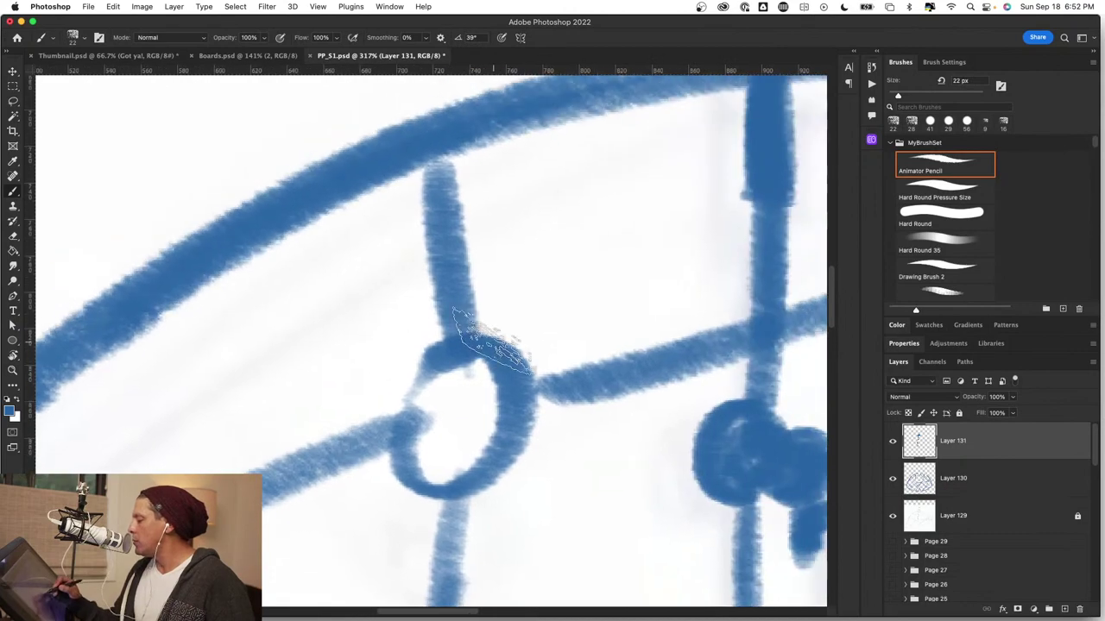
left_click_drag(492, 342, 408, 482)
mouse_move(454, 402)
left_mouse_down()
mouse_move(437, 435)
mouse_move(459, 414)
left_mouse_up()
key("z")
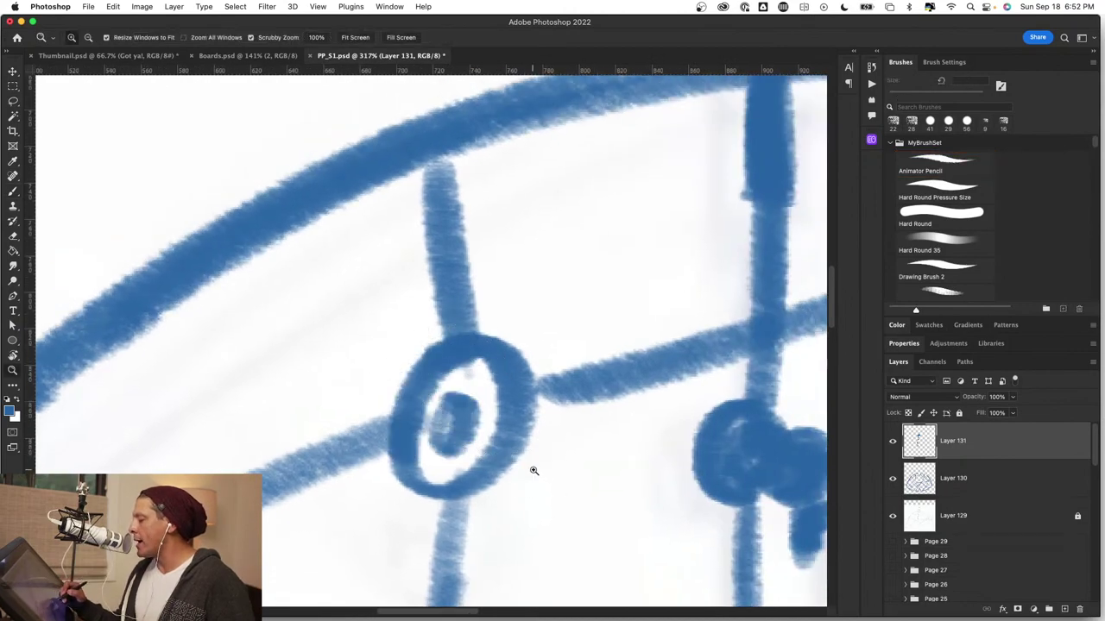
Draw a small inner mark in the far-left joint circle with a 15 px brush.
left_click_drag(533, 472, 457, 482)
key("b")
mouse_move(399, 512)
left_mouse_down()
mouse_move(575, 342)
mouse_move(624, 355)
left_mouse_up()
key("z")
key("b")
mouse_move(542, 396)
left_mouse_down()
mouse_move(531, 397)
mouse_move(562, 352)
mouse_move(559, 363)
left_mouse_up()
key("z")
scroll(598, 456, "down", 6)
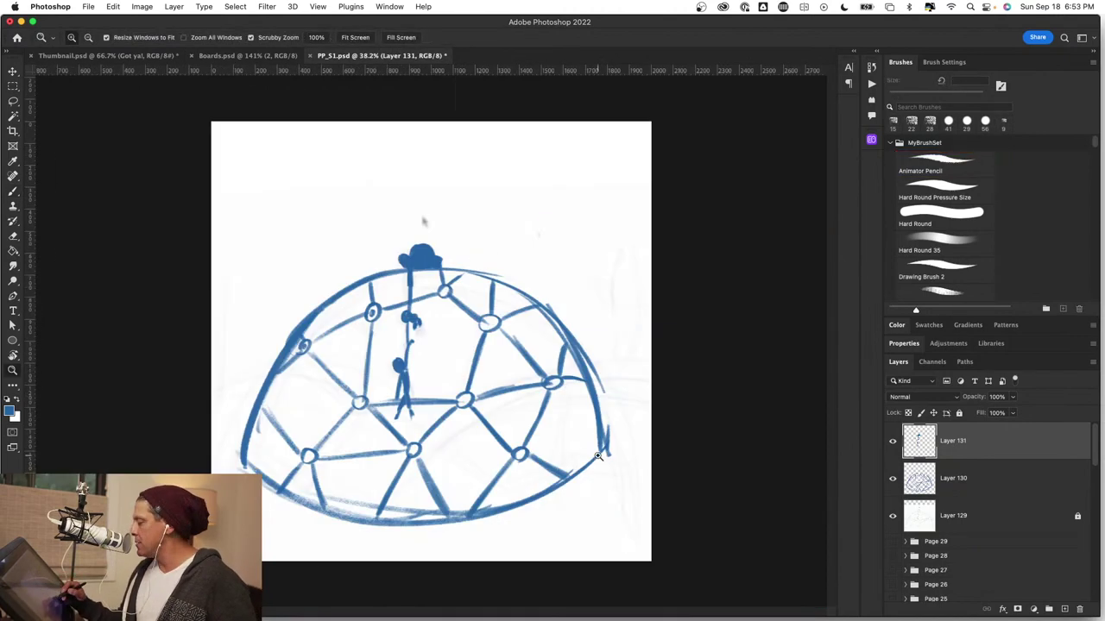
Draw small inner rings in the top joint circle and the upper-right joint circle.
left_click_drag(499, 381, 554, 348)
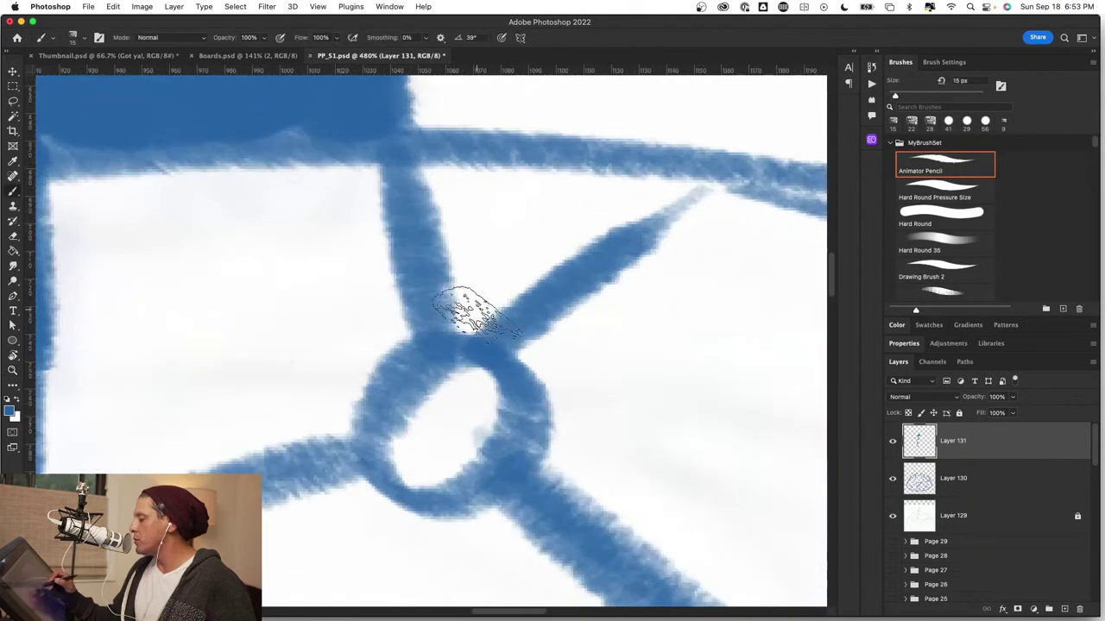
mouse_move(461, 308)
left_mouse_down()
mouse_move(431, 440)
mouse_move(457, 431)
left_mouse_up()
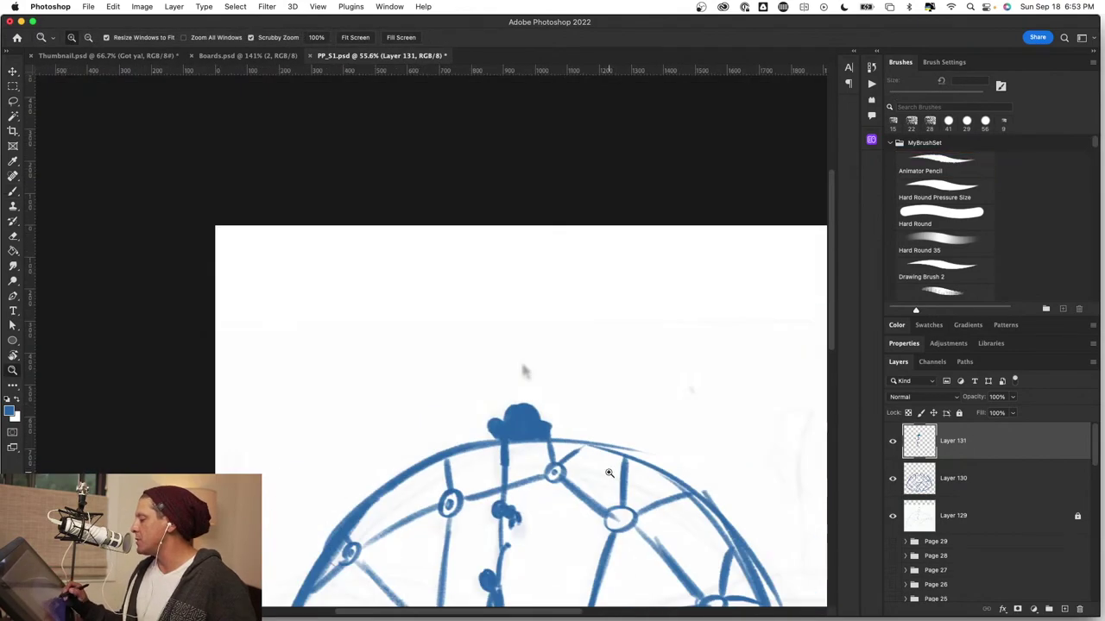
left_click_drag(653, 533, 670, 493)
key("b")
left_click_drag(500, 482, 521, 464)
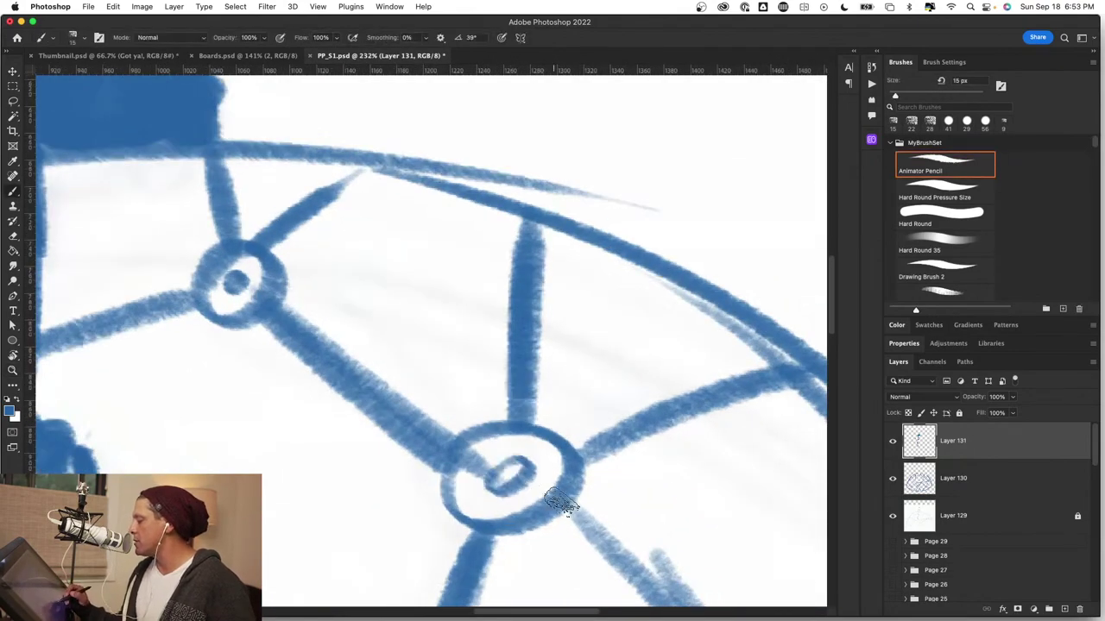
Draw small inner rings in the far-right joint circle and the central joint circle.
left_click_drag(621, 552, 526, 190)
mouse_move(624, 493)
left_mouse_down()
mouse_move(523, 407)
mouse_move(456, 427)
left_mouse_up()
left_click_drag(624, 410, 604, 421)
left_click_drag(579, 482, 677, 454)
left_click_drag(308, 525, 633, 464)
left_click_drag(487, 415, 504, 411)
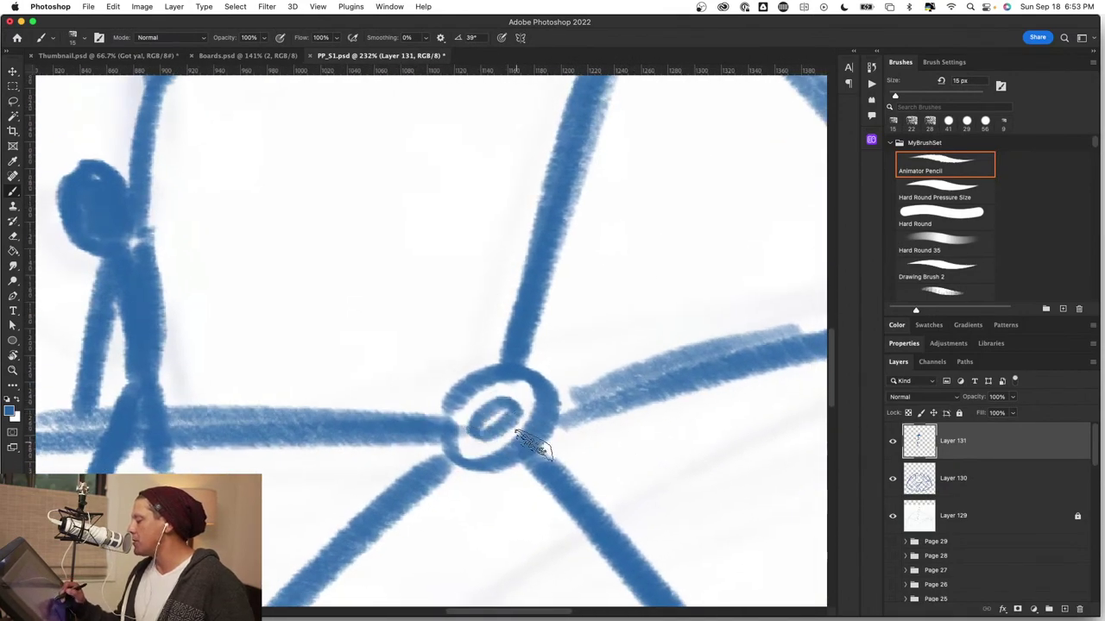
Add small inner rings to the lower-right and lower-middle joint circles.
left_click_drag(636, 480, 553, 485)
left_click_drag(434, 444, 562, 432)
key("b")
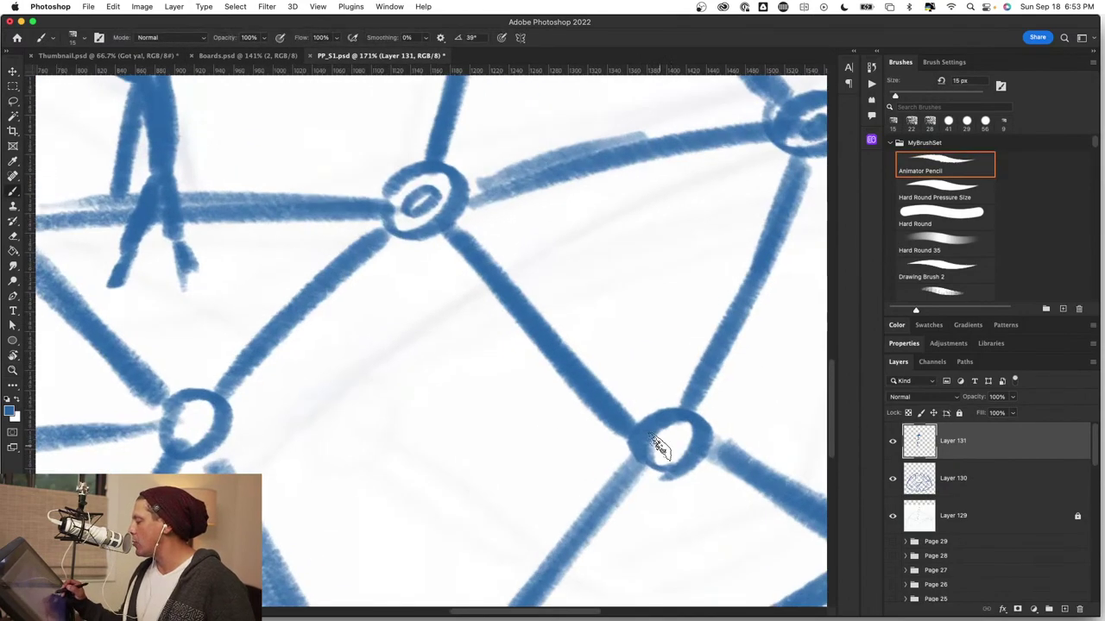
left_click_drag(455, 474, 714, 498)
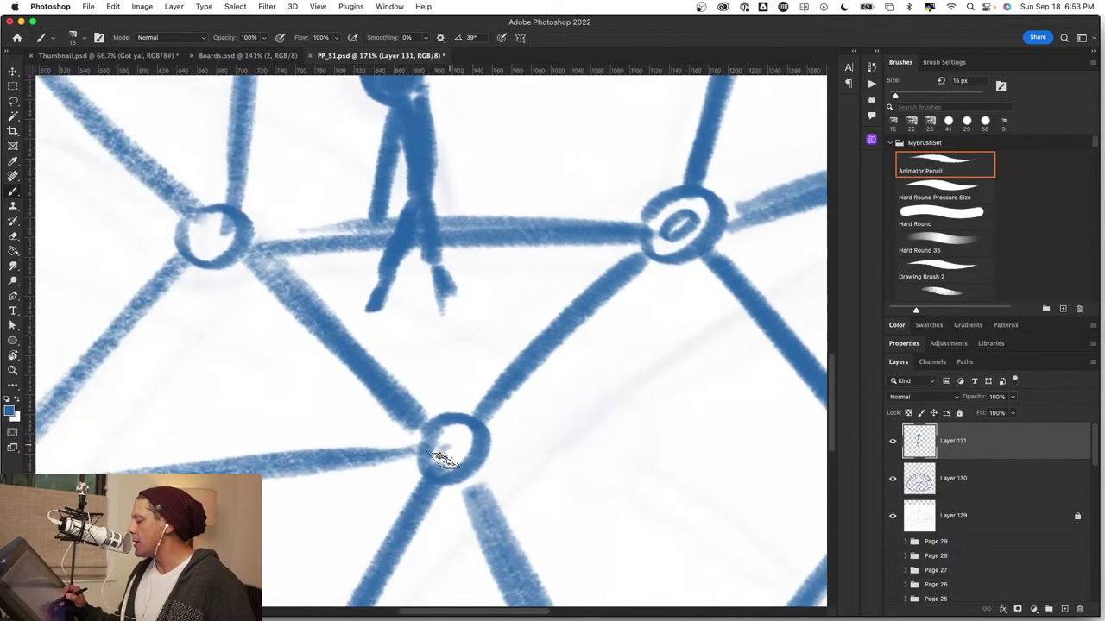
left_click_drag(470, 474, 768, 480)
Draw small inner rings in the middle-left and lower-left joint circles.
left_click_drag(639, 344, 599, 387)
left_click_drag(609, 304, 630, 315)
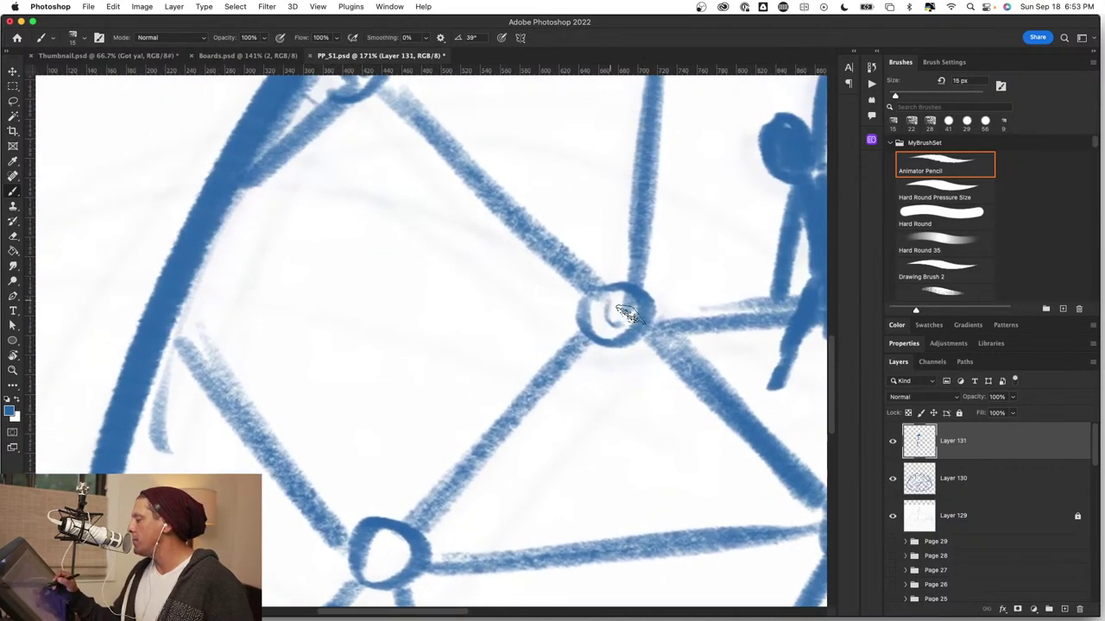
scroll(575, 400, "down", 3)
scroll(574, 400, "left", 2)
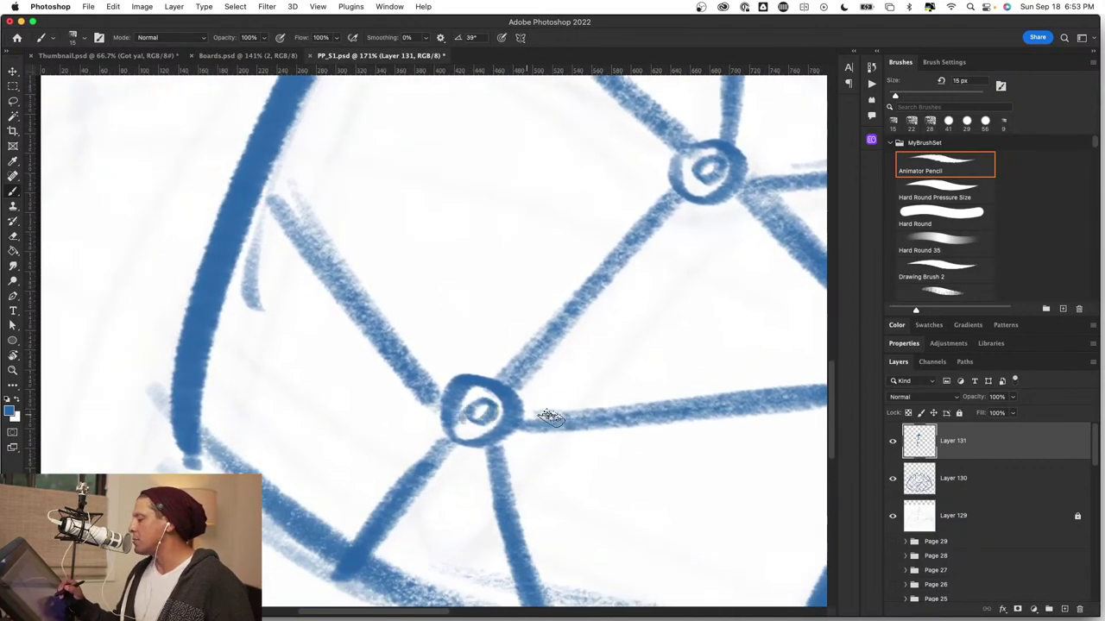
key("z")
left_click_drag(604, 427, 543, 446)
left_click_drag(481, 423, 502, 434)
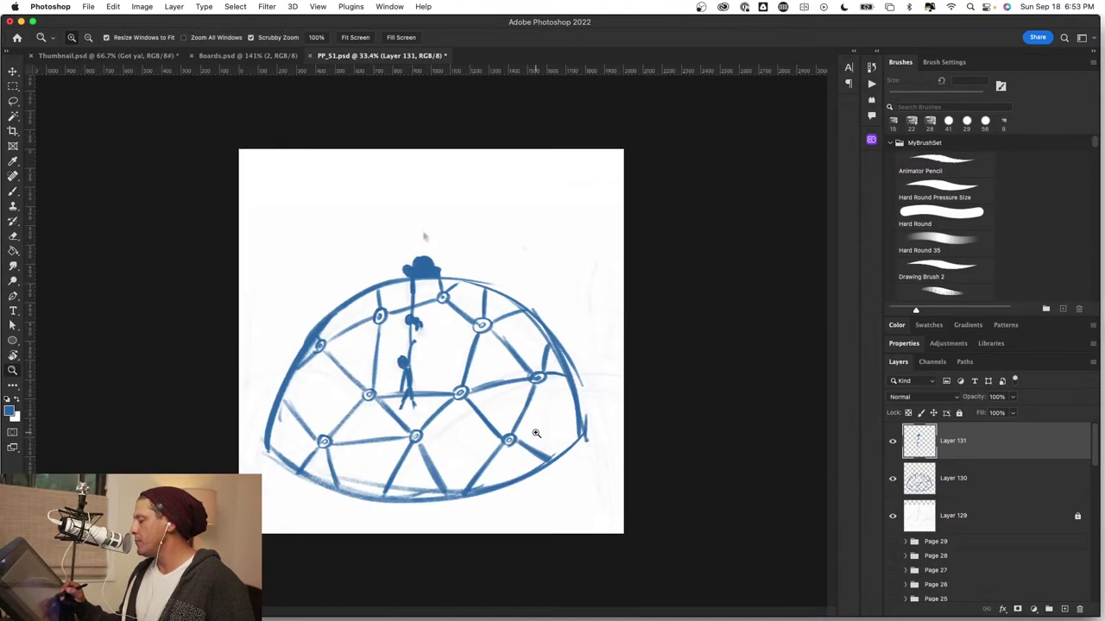
Merge the figures' layer down into the dome layer, Layer 130, and add a new empty layer above it.
scroll(578, 436, "up", 2)
key("b")
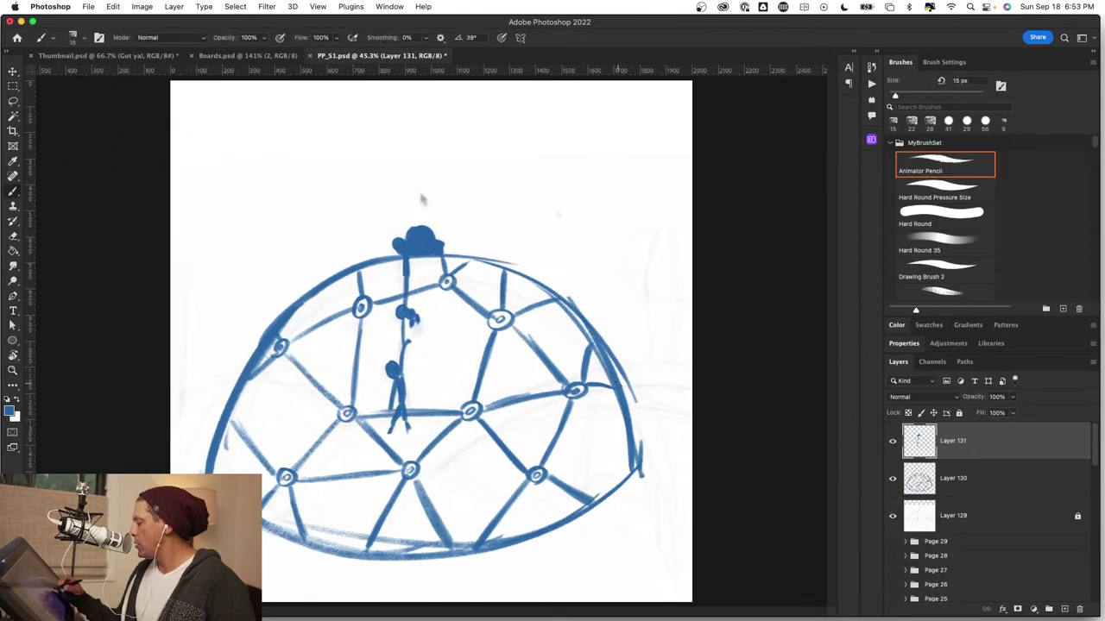
key("z")
mouse_move(453, 370)
left_mouse_down()
mouse_move(483, 367)
mouse_move(534, 398)
left_mouse_up()
key("b")
key("space")
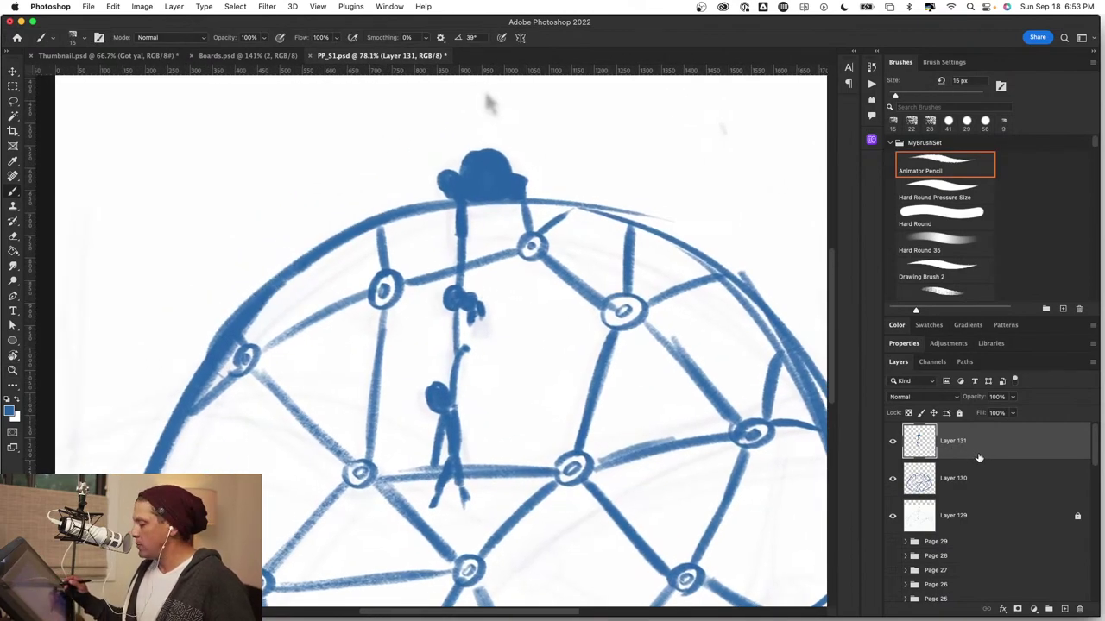
key("super+e")
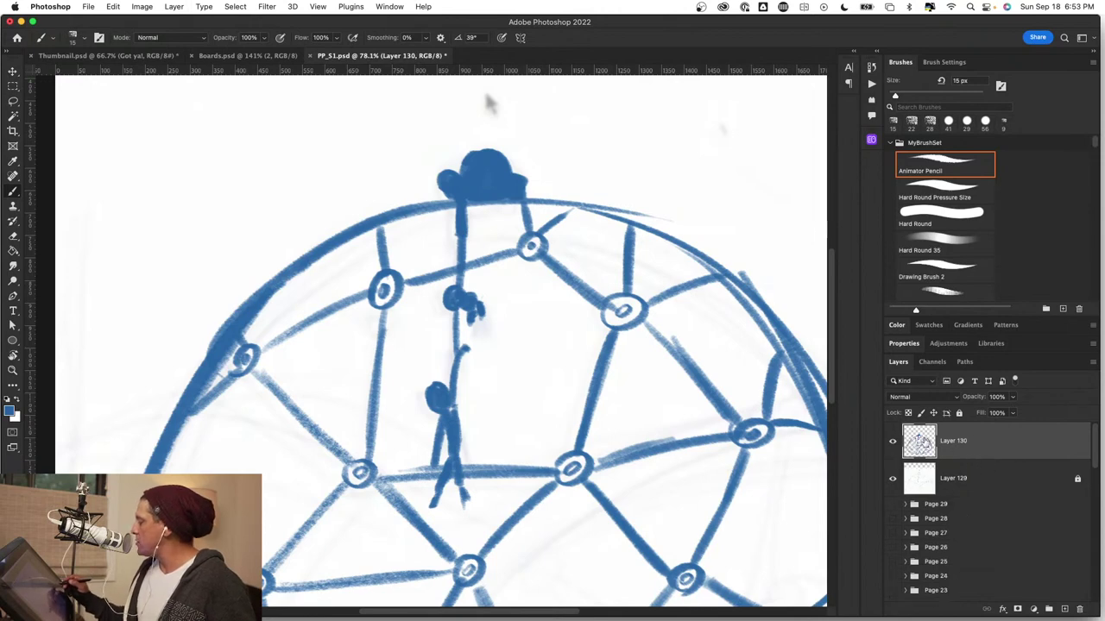
left_click(1065, 610)
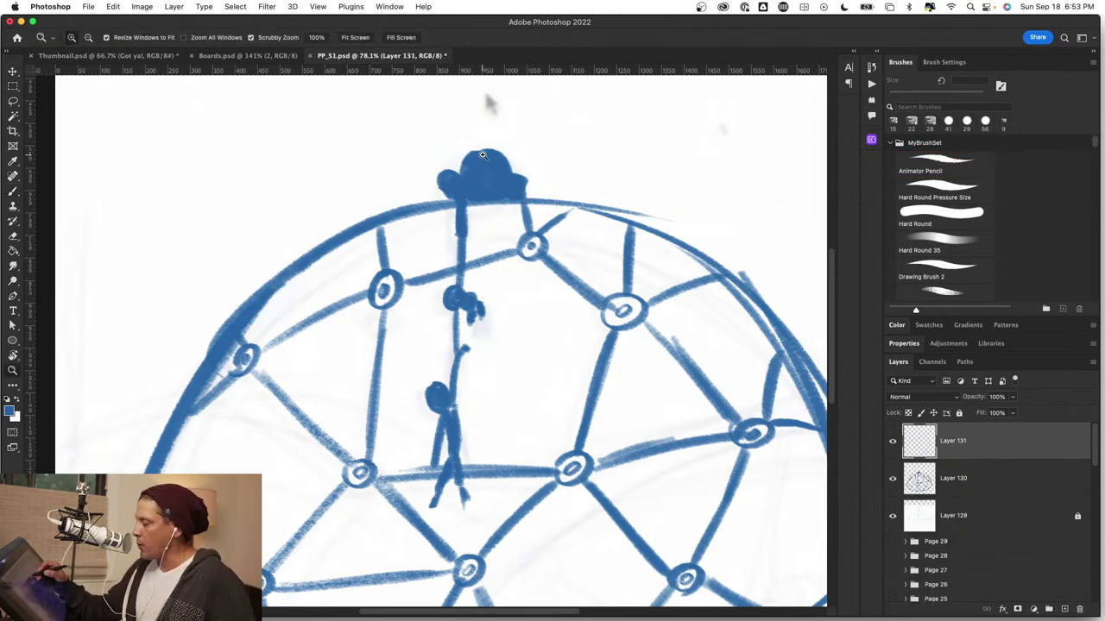
Reduce the opacity of Layer 130 to 46% and hide Layer 129.
scroll(485, 157, "up", 5)
left_click(993, 484)
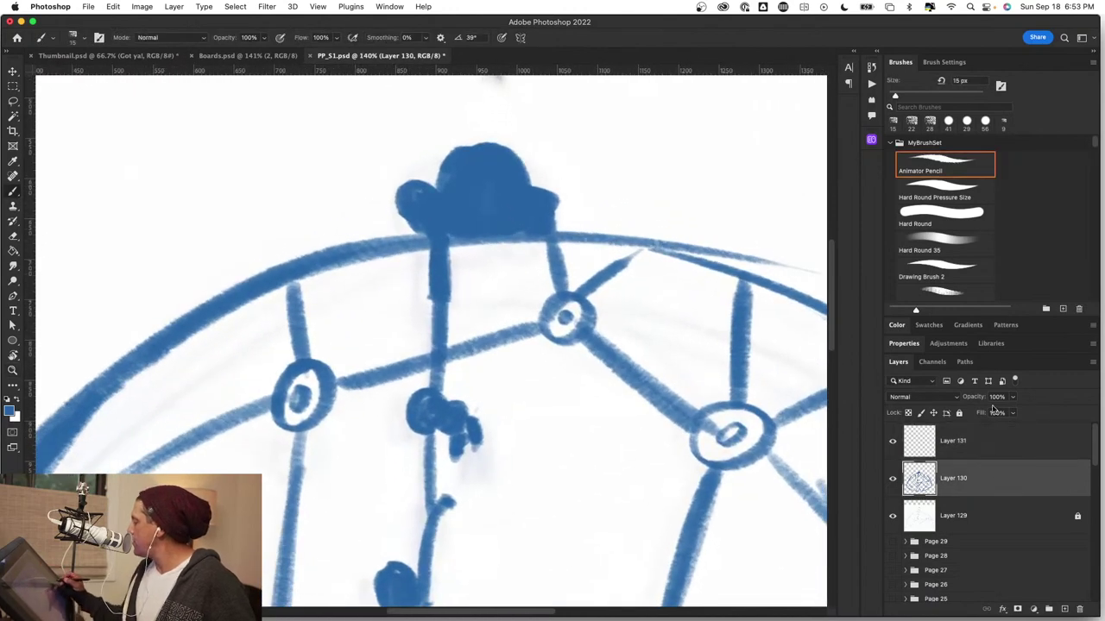
key("Return")
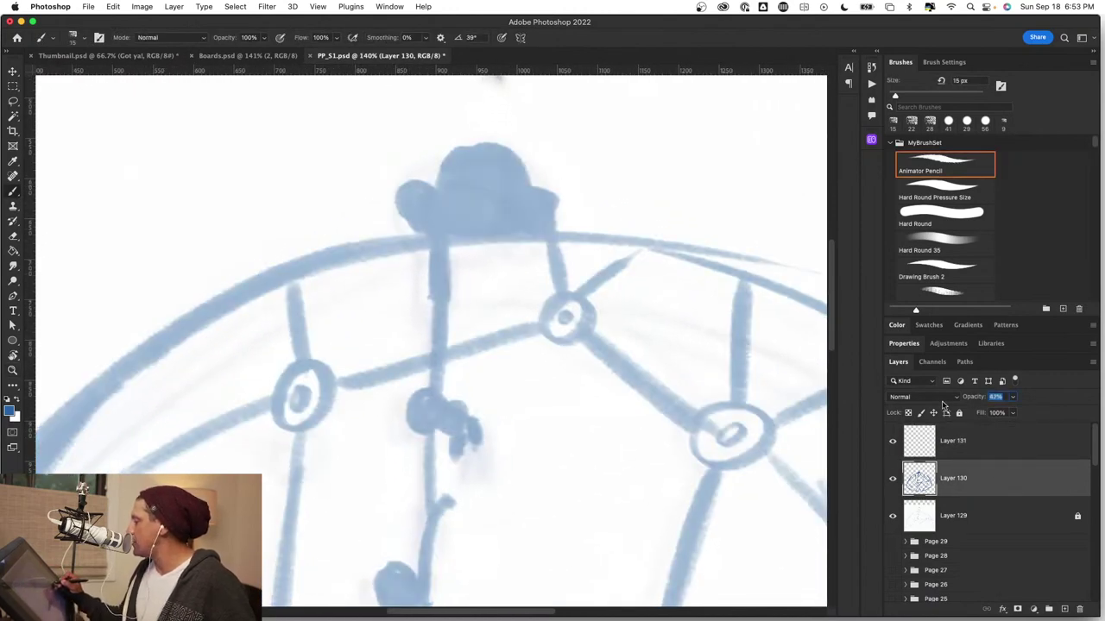
left_click(893, 516)
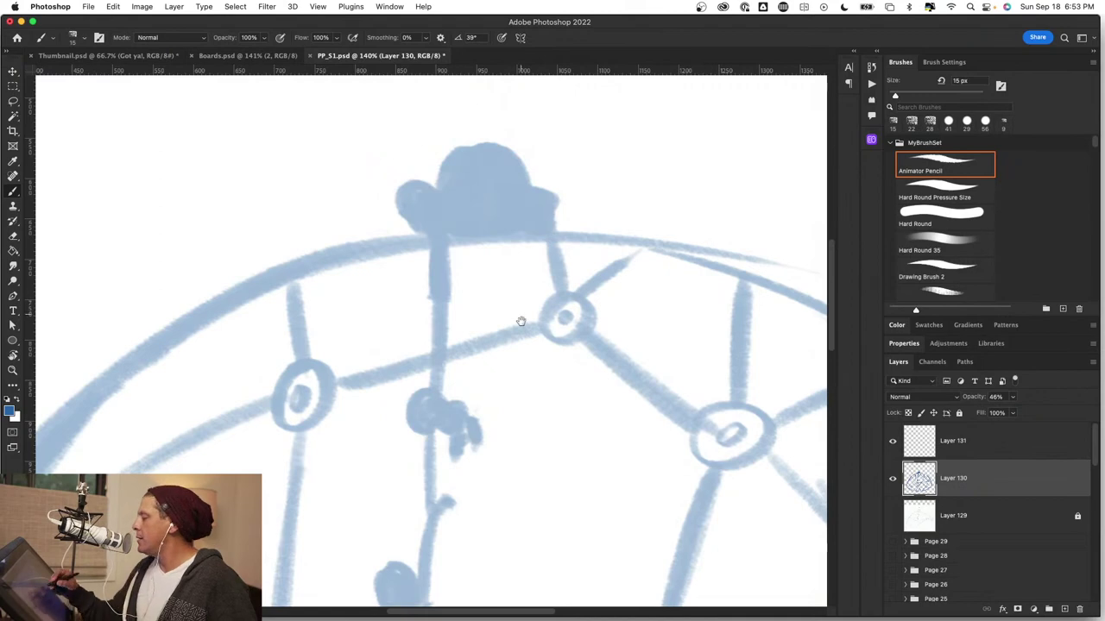
On Layer 131, outline the big-eared head atop the dome with the 9 px Animator Pencil, adding its face and first hanging line.
left_click_drag(550, 381, 570, 498)
left_click_drag(504, 311, 548, 326)
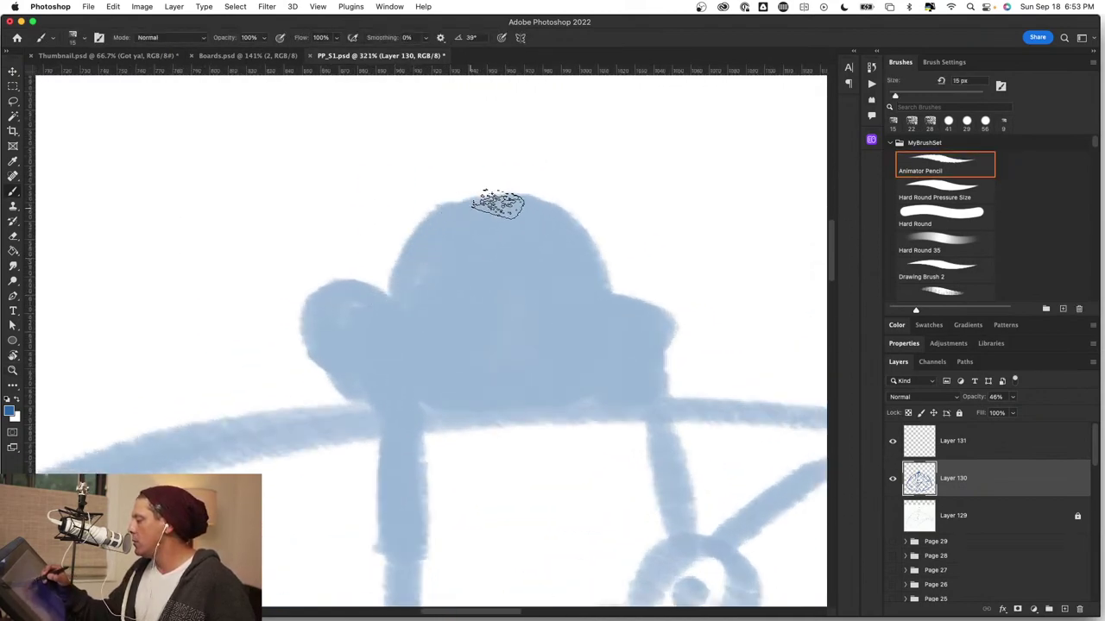
left_click(1011, 432)
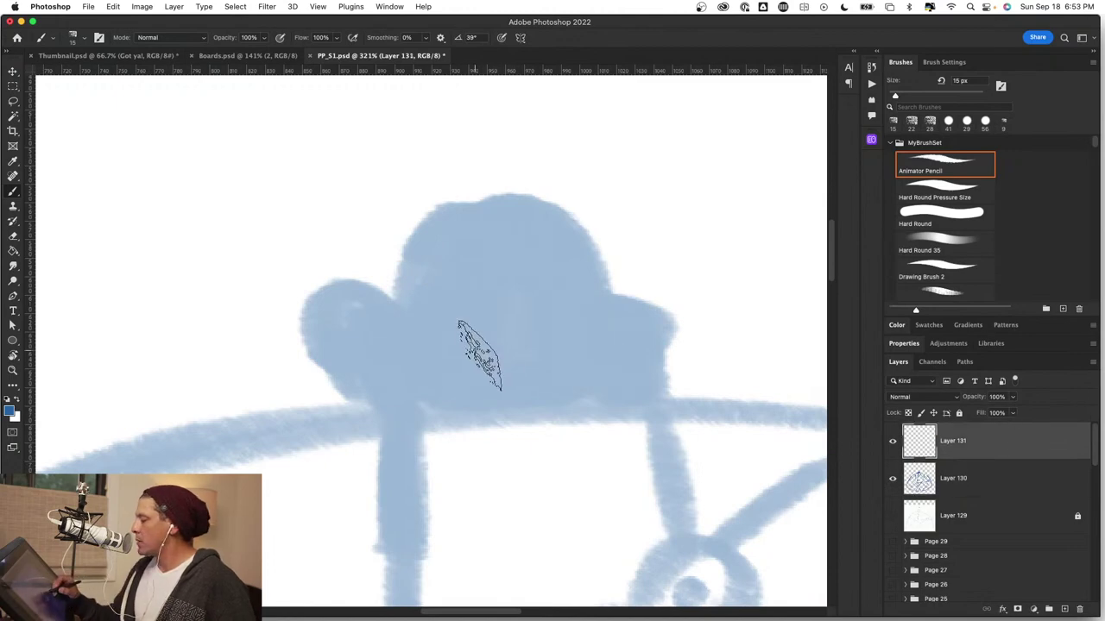
left_click_drag(496, 350, 492, 351)
mouse_move(401, 309)
left_mouse_down()
mouse_move(442, 218)
mouse_move(487, 203)
mouse_move(544, 209)
mouse_move(581, 231)
mouse_move(626, 298)
mouse_move(615, 311)
mouse_move(610, 303)
mouse_move(633, 296)
mouse_move(661, 315)
mouse_move(656, 396)
left_mouse_up()
mouse_move(403, 300)
left_mouse_down()
mouse_move(322, 289)
mouse_move(318, 333)
mouse_move(365, 415)
left_mouse_up()
left_click_drag(395, 360, 391, 553)
scroll(520, 458, "down", 5)
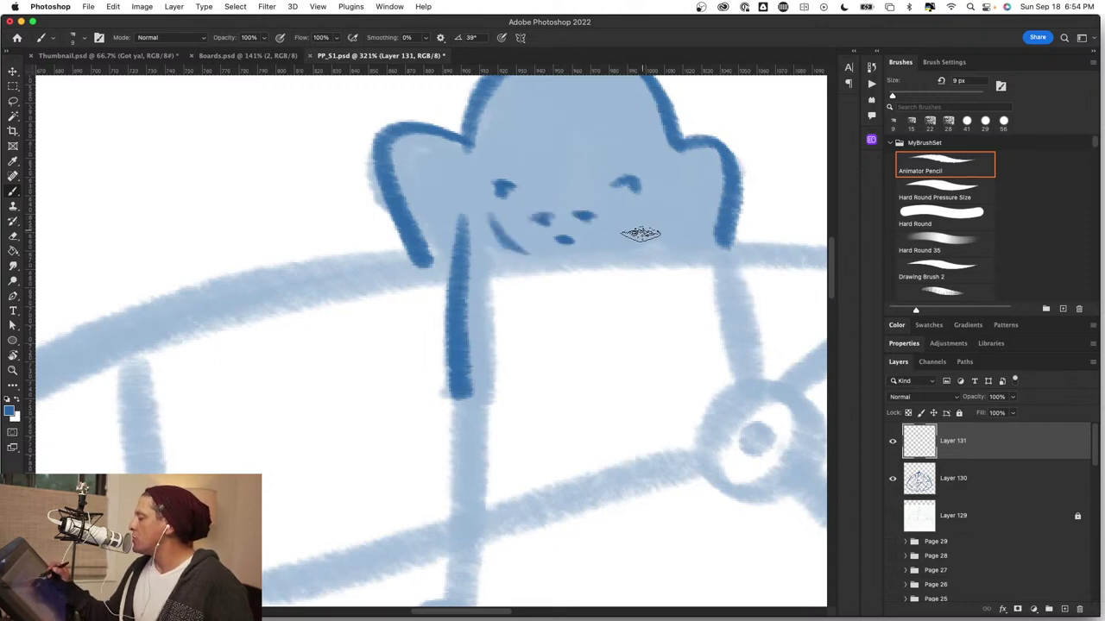
left_click_drag(648, 218, 624, 253)
Extend the hanging line down to the middle creature and outline its round head.
key("z")
left_click_drag(608, 480, 568, 468)
left_click_drag(625, 499, 597, 431)
left_click_drag(492, 381, 522, 386)
key("b")
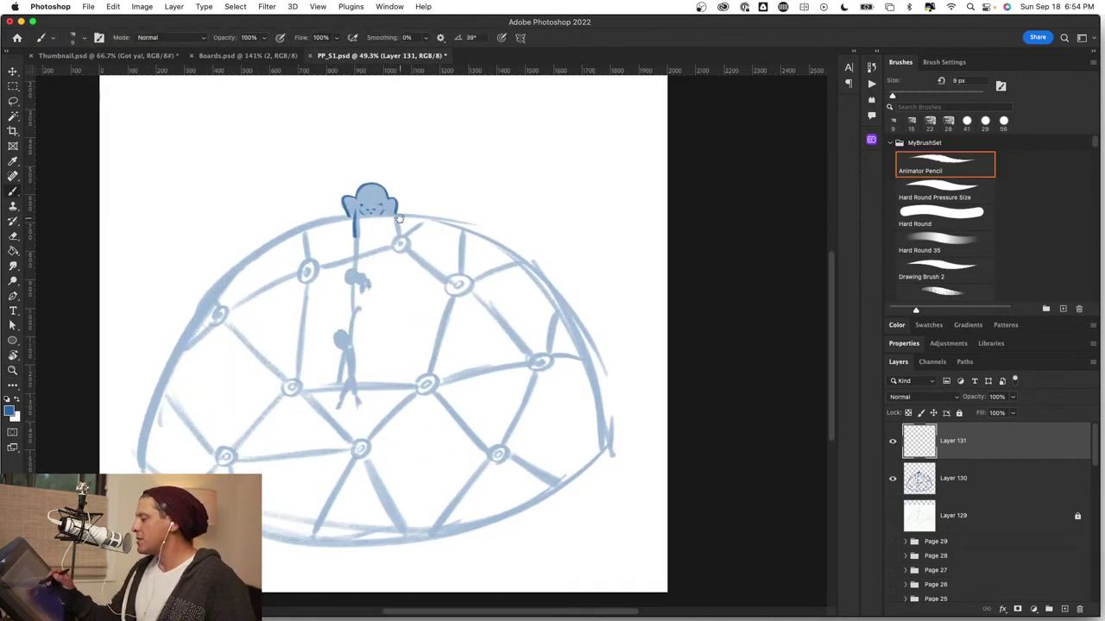
scroll(393, 238, "up", 5)
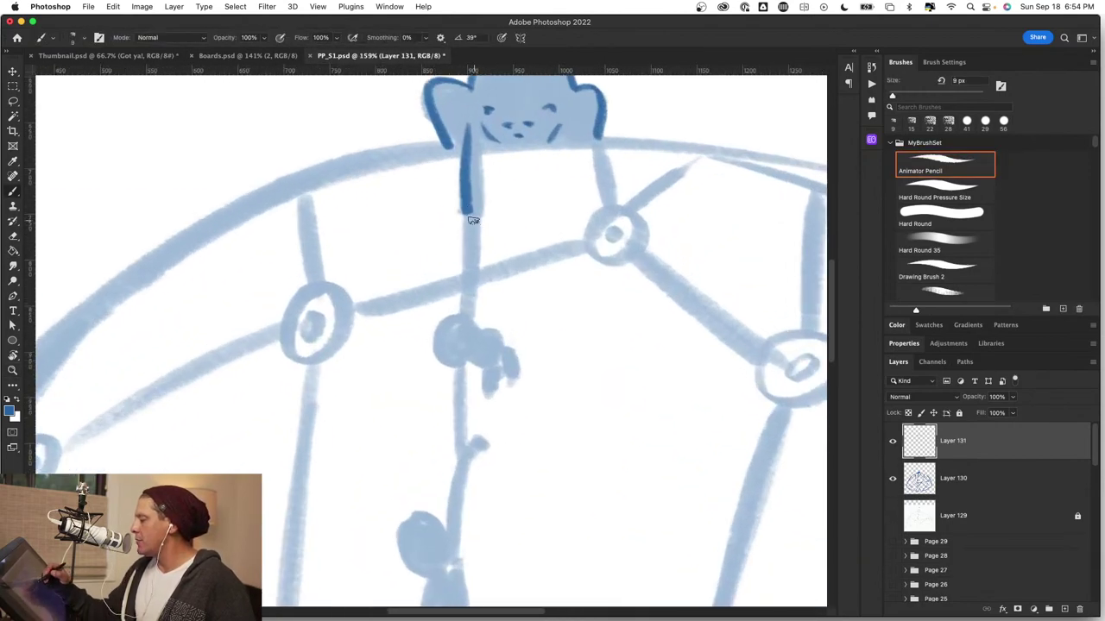
scroll(502, 313, "up", 3)
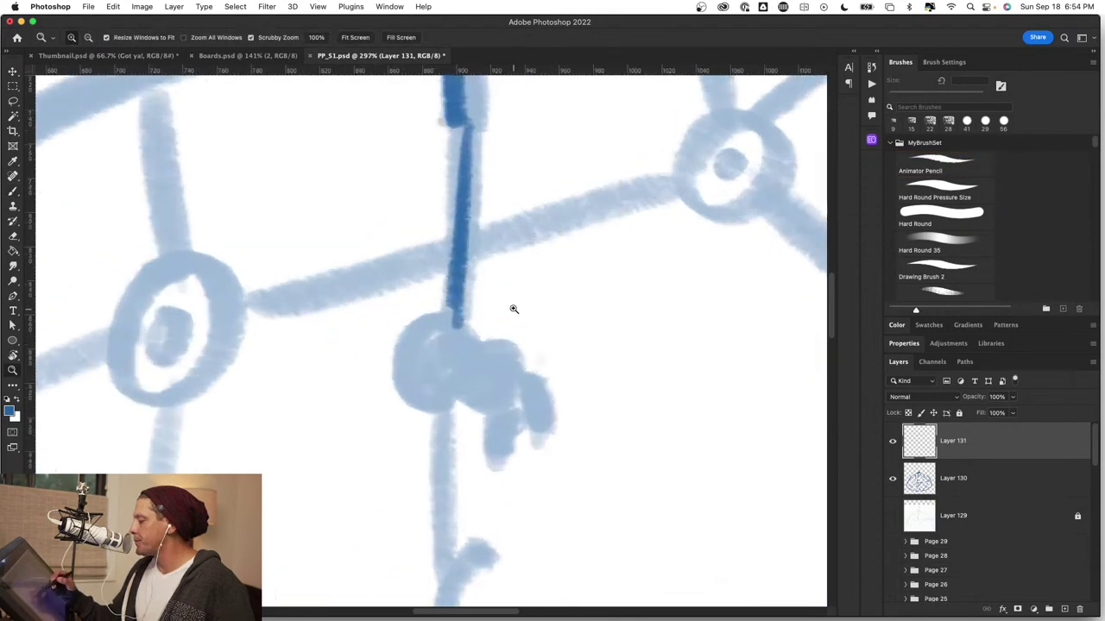
left_click_drag(397, 364, 444, 402)
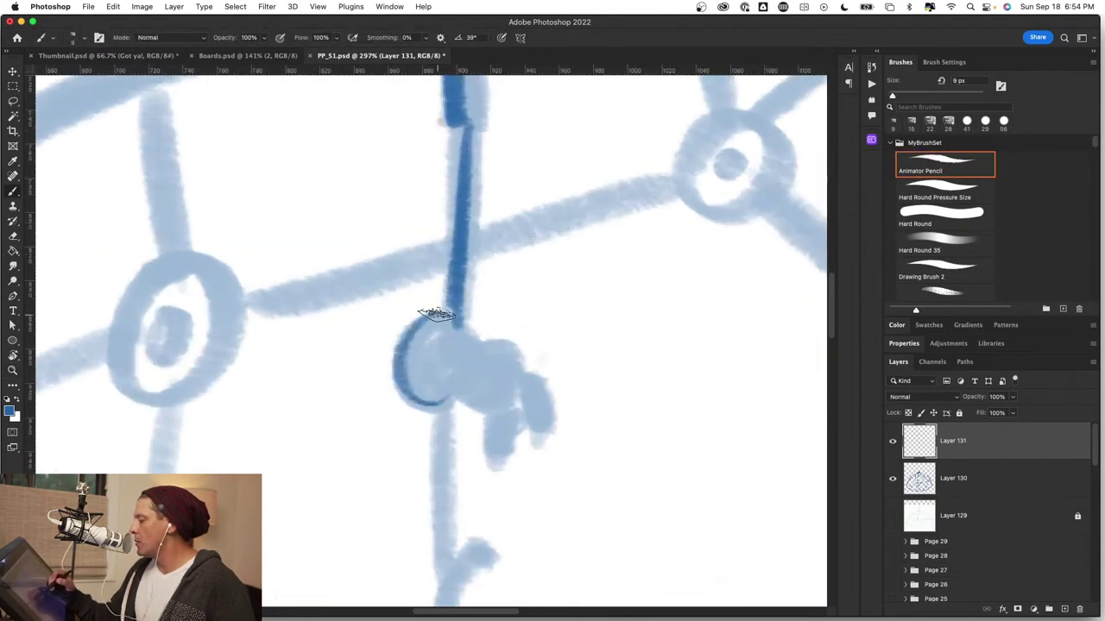
scroll(461, 323, "up", 3)
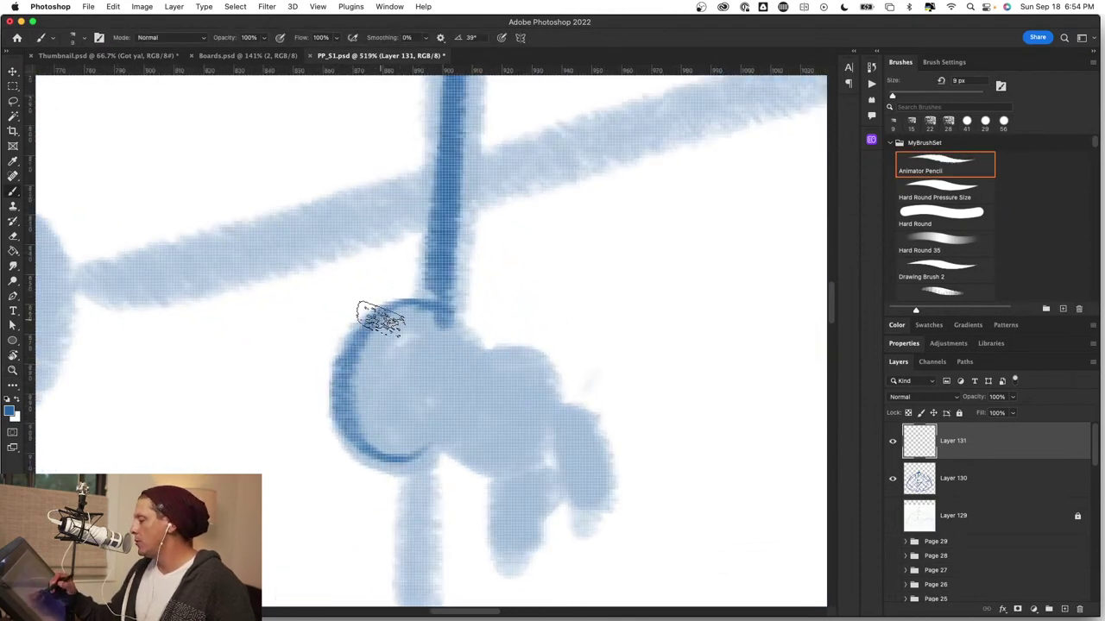
mouse_move(415, 441)
left_mouse_down()
mouse_move(456, 370)
mouse_move(447, 311)
left_mouse_up()
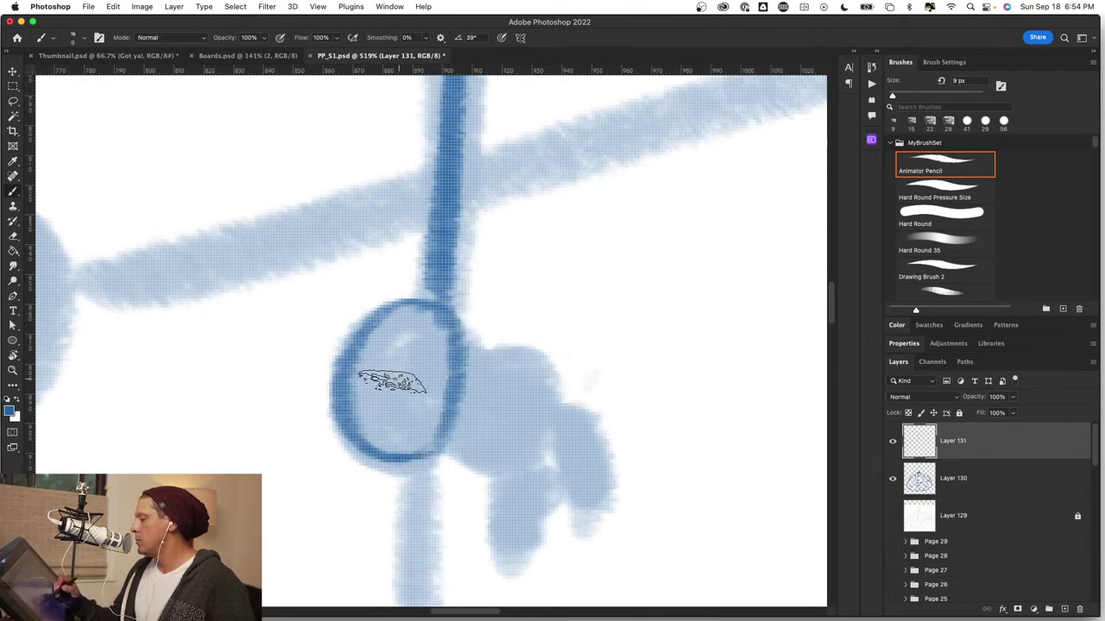
Draw the middle creature's long thin pointed nose and the eye details inside its head.
mouse_move(337, 380)
left_mouse_down()
mouse_move(330, 394)
mouse_move(302, 391)
mouse_move(224, 434)
left_mouse_up()
key("z")
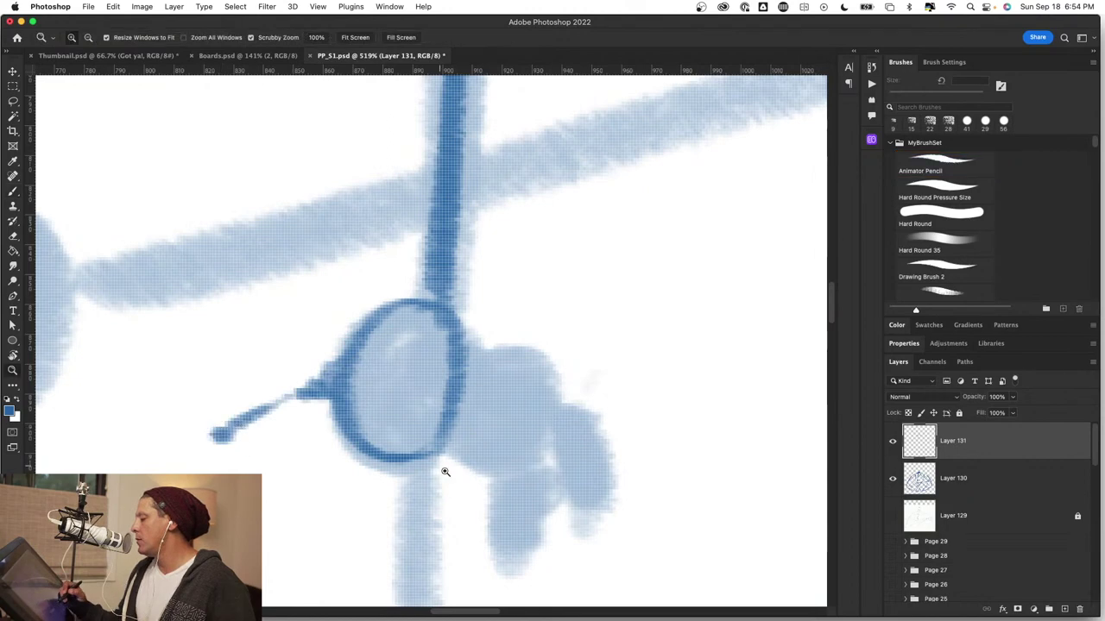
left_click_drag(446, 474, 440, 491)
scroll(440, 491, "up", 8)
key("b")
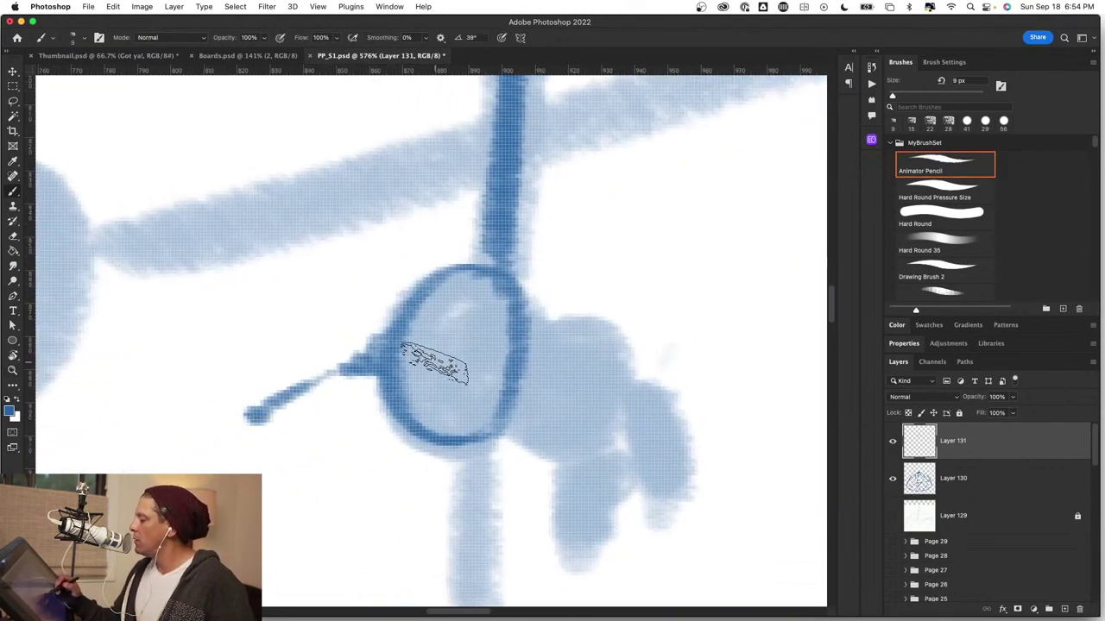
mouse_move(512, 345)
left_mouse_down()
mouse_move(452, 335)
mouse_move(446, 320)
mouse_move(457, 336)
mouse_move(434, 330)
mouse_move(455, 382)
left_mouse_up()
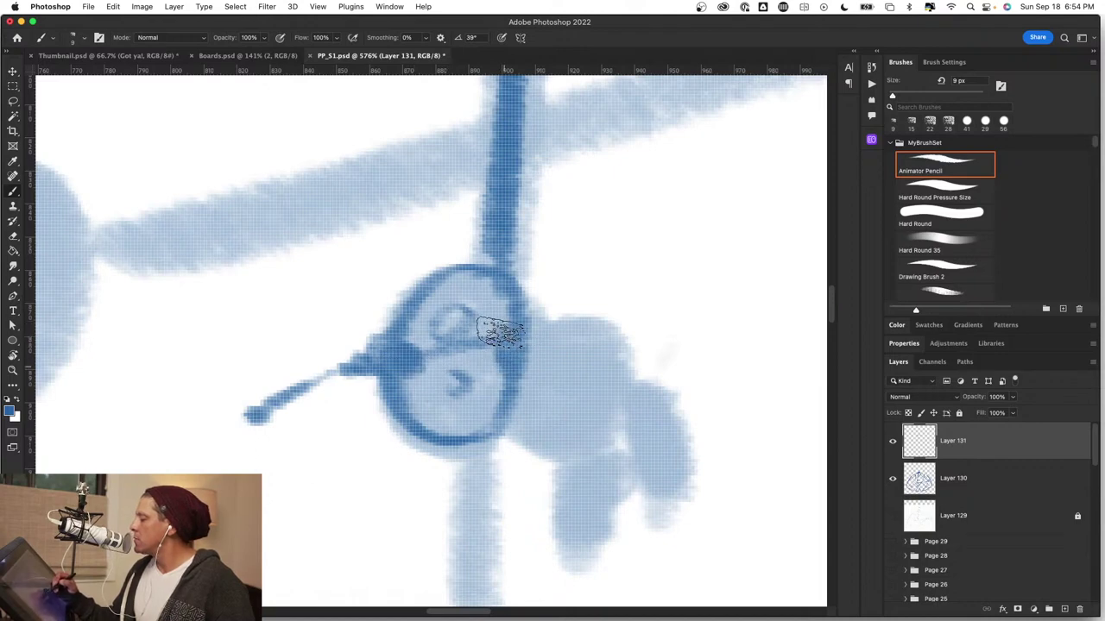
Outline the middle creature's second rounded shape with its inner detail and the two short dangling limbs.
mouse_move(519, 426)
left_mouse_down()
mouse_move(599, 429)
mouse_move(571, 313)
mouse_move(624, 398)
left_mouse_up()
mouse_move(530, 350)
left_mouse_down()
mouse_move(524, 386)
mouse_move(584, 389)
mouse_move(574, 406)
left_mouse_up()
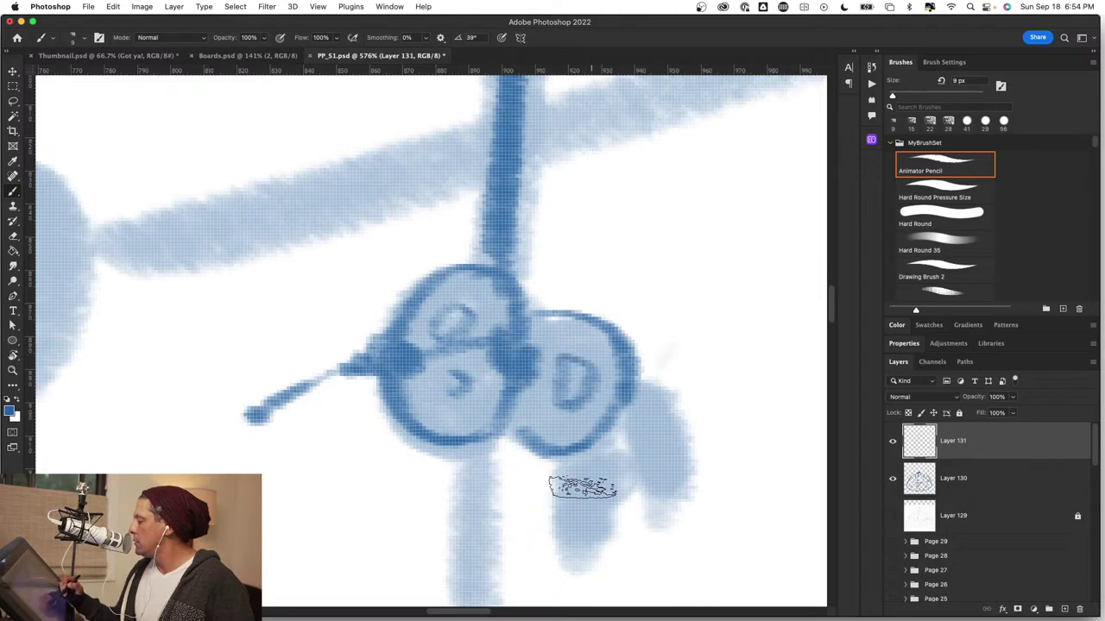
mouse_move(565, 466)
left_mouse_down()
mouse_move(609, 489)
mouse_move(636, 432)
left_mouse_up()
mouse_move(643, 380)
left_mouse_down()
mouse_move(646, 505)
mouse_move(656, 483)
left_mouse_up()
Trace the line below the middle creature, draw the small rectangular cuff at its end with a 6 px brush, and trim the stray stroke.
left_click_drag(573, 527, 640, 295)
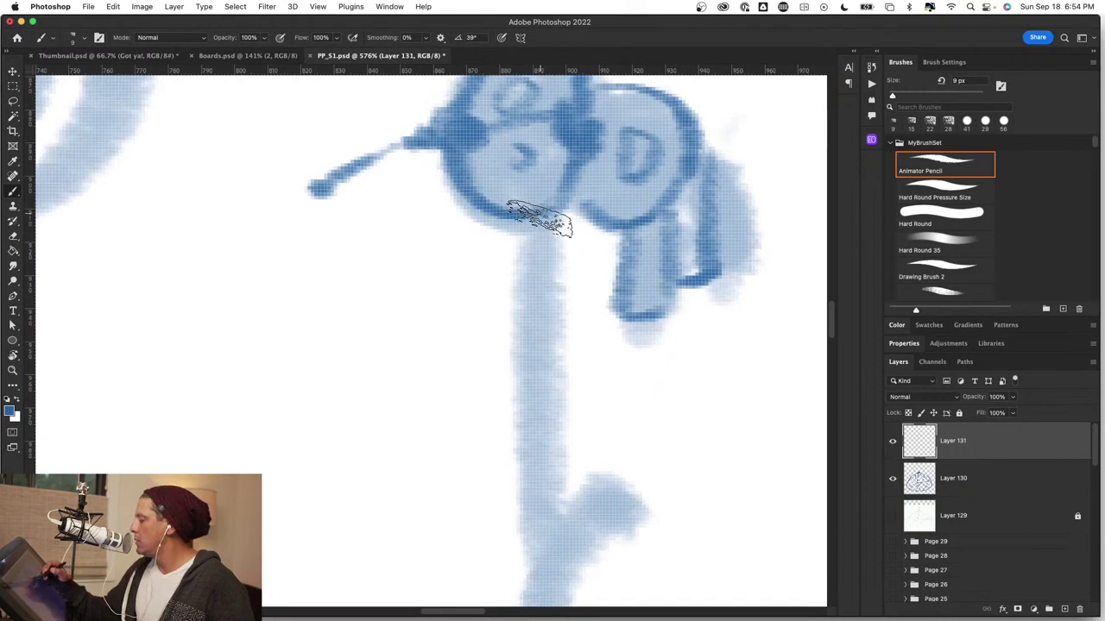
left_click_drag(541, 220, 539, 519)
mouse_move(538, 247)
left_mouse_down()
mouse_move(579, 488)
mouse_move(601, 385)
mouse_move(565, 380)
mouse_move(581, 353)
mouse_move(569, 330)
left_mouse_up()
left_click_drag(580, 403, 574, 405)
mouse_move(541, 315)
left_mouse_down()
mouse_move(568, 312)
mouse_move(542, 363)
mouse_move(541, 434)
left_mouse_up()
left_click_drag(580, 317, 586, 377)
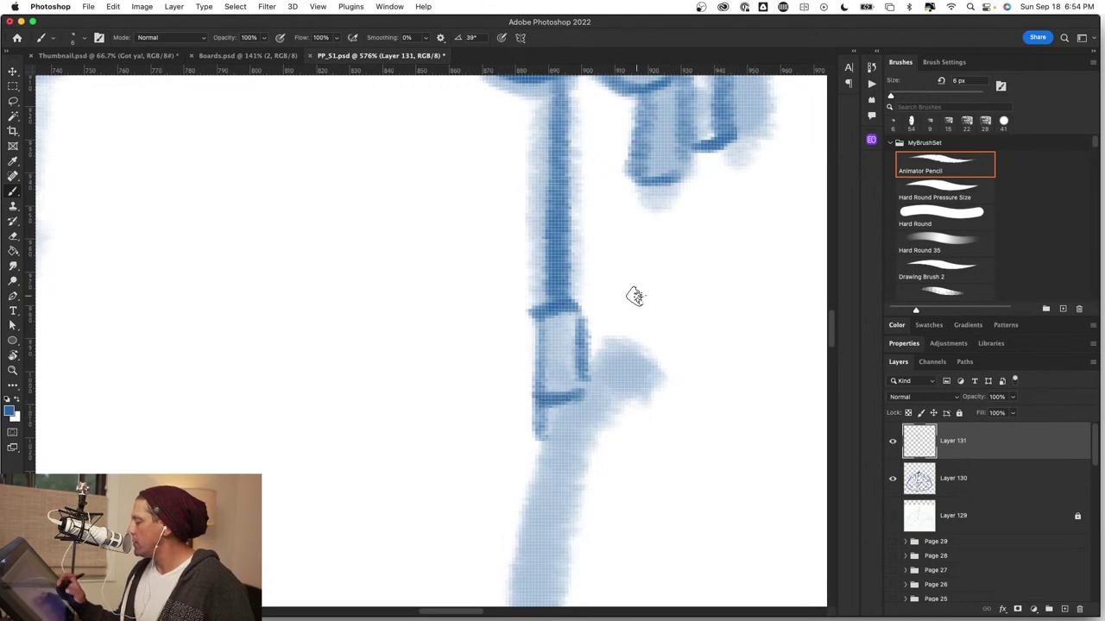
left_click_drag(541, 428, 523, 429)
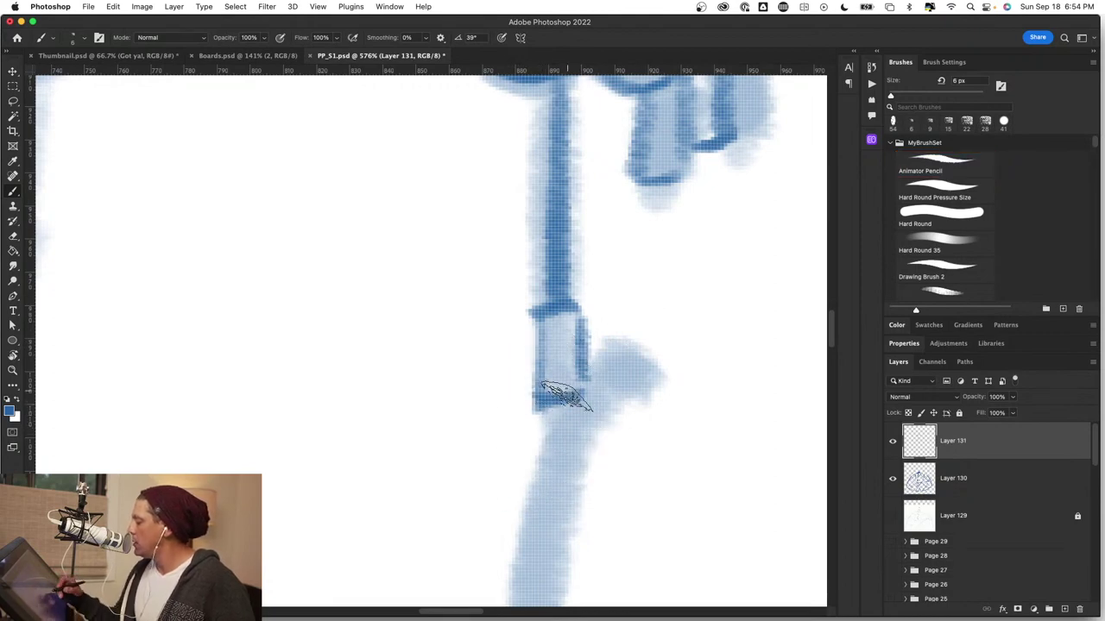
key("comma")
Draw the lower figure's upper hand beneath the cuff and trace both edges of its raised arm.
left_click_drag(614, 489, 623, 385)
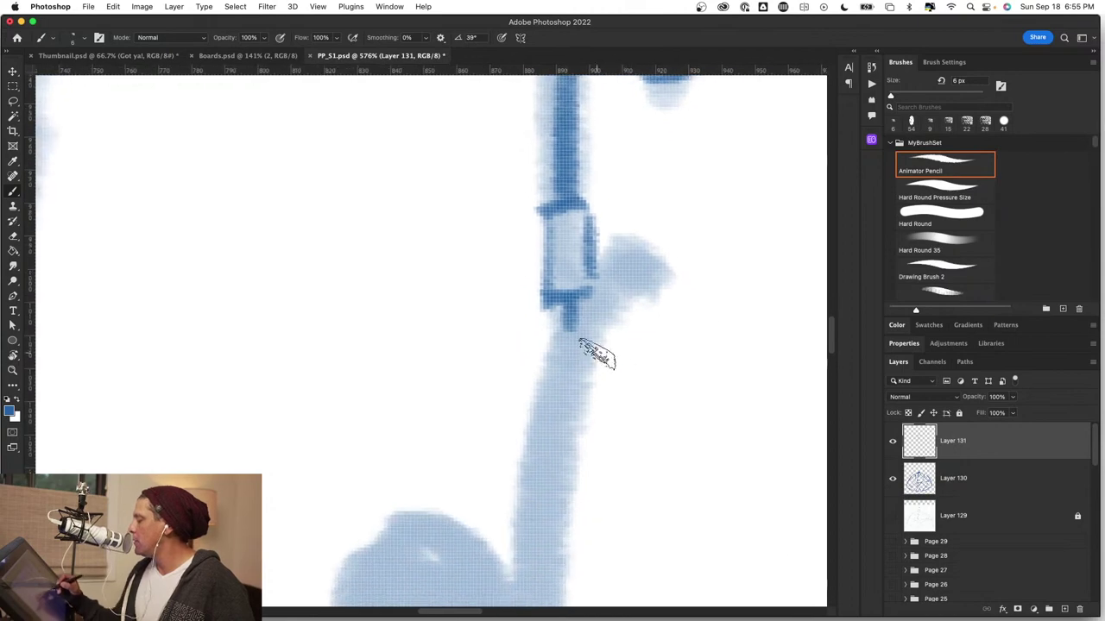
mouse_move(568, 330)
left_mouse_down()
mouse_move(561, 364)
mouse_move(607, 316)
mouse_move(597, 348)
mouse_move(677, 291)
left_mouse_up()
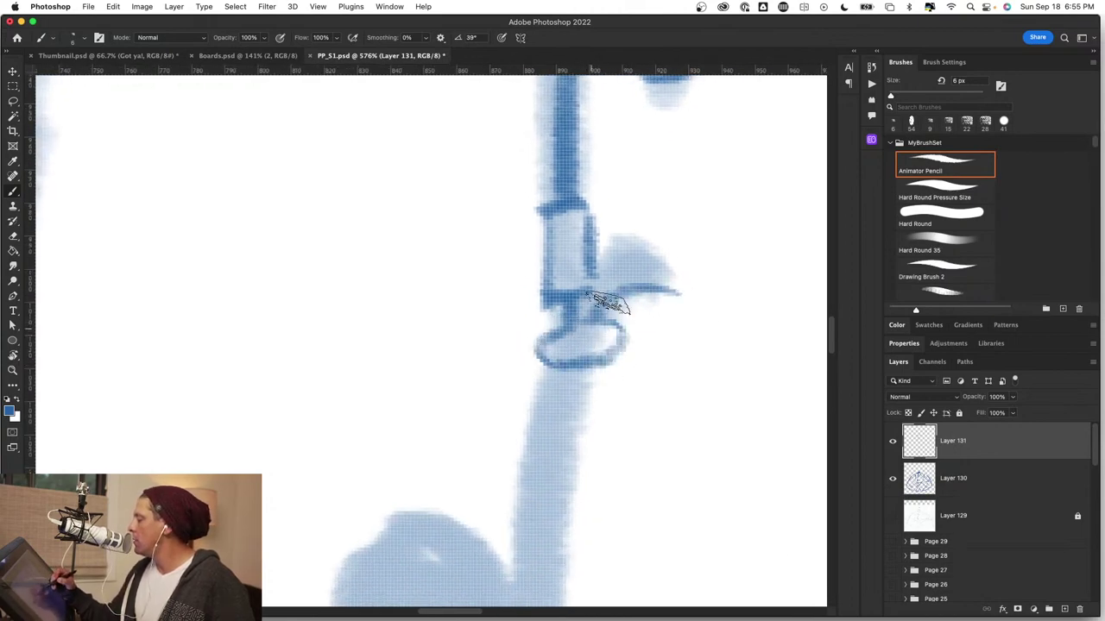
mouse_move(604, 311)
left_mouse_down()
mouse_move(699, 312)
mouse_move(686, 361)
mouse_move(656, 326)
mouse_move(703, 361)
mouse_move(636, 284)
mouse_move(669, 272)
left_mouse_up()
left_click_drag(602, 498, 652, 262)
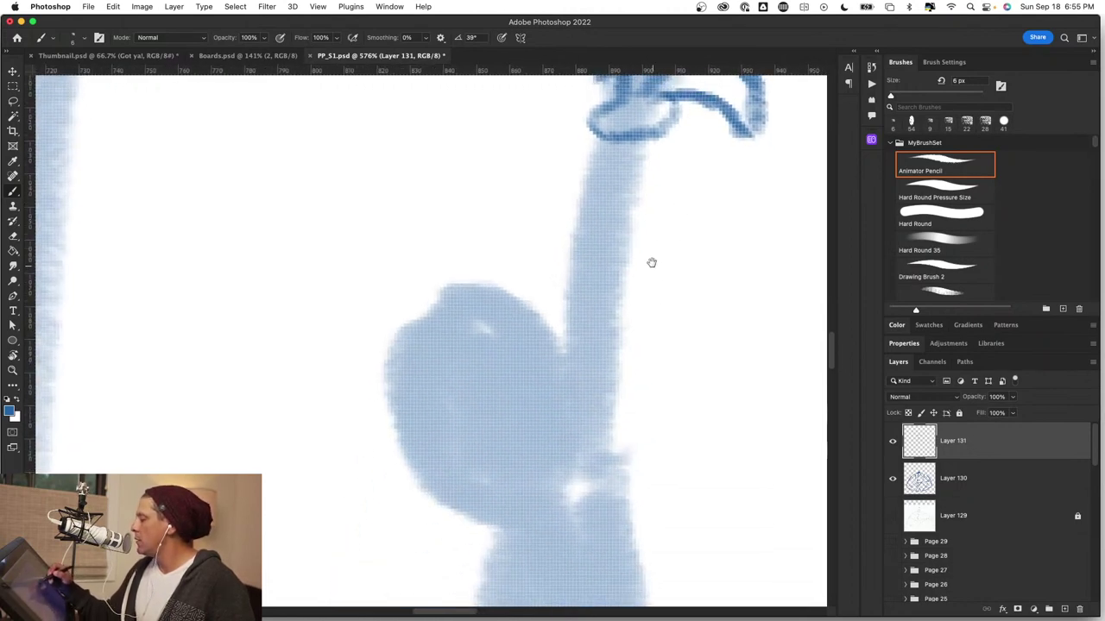
left_click_drag(604, 149, 566, 367)
mouse_move(634, 130)
left_mouse_down()
mouse_move(604, 493)
mouse_move(665, 414)
left_mouse_up()
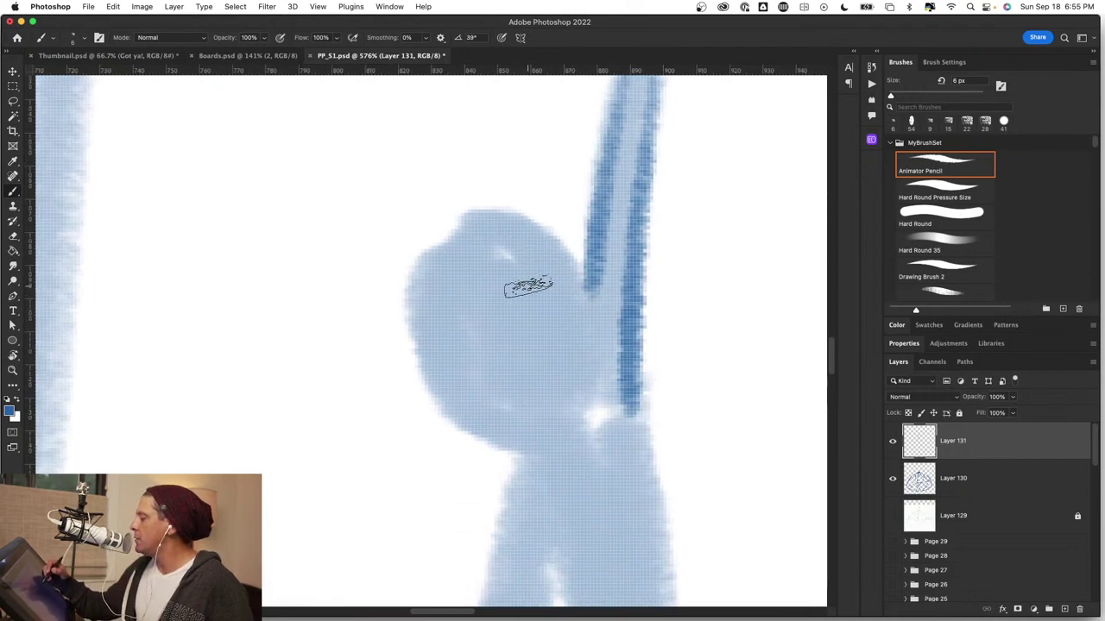
Construct the lower figure's head with a circle, a jaw outline and a curved facial guideline.
mouse_move(475, 375)
left_mouse_down()
mouse_move(493, 382)
mouse_move(488, 371)
mouse_move(529, 325)
left_mouse_up()
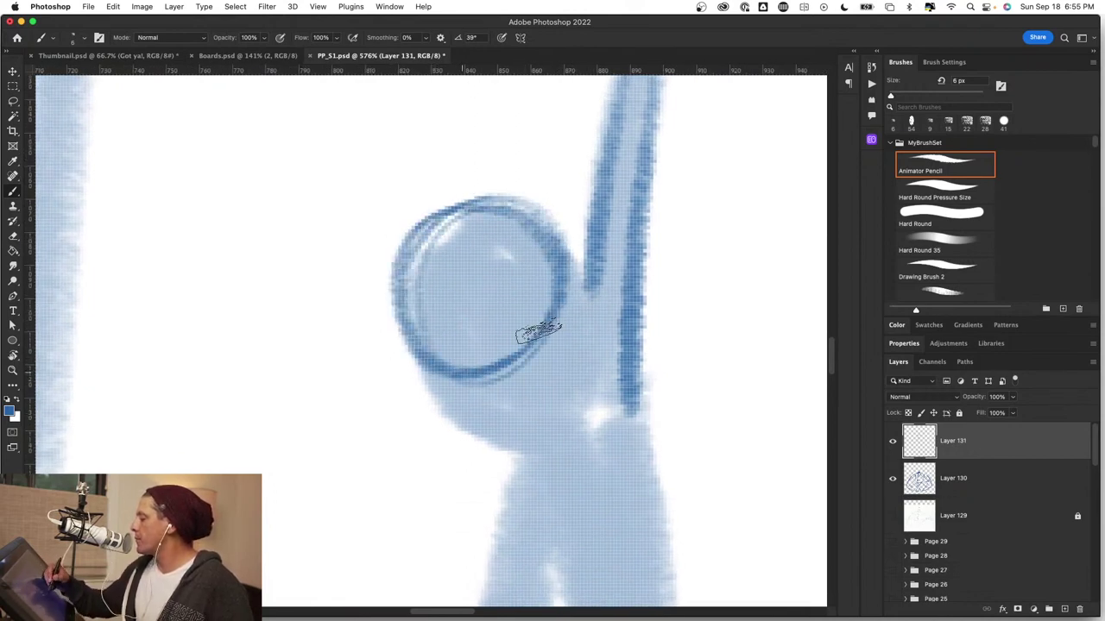
left_click_drag(427, 358, 560, 428)
left_click_drag(457, 386, 592, 411)
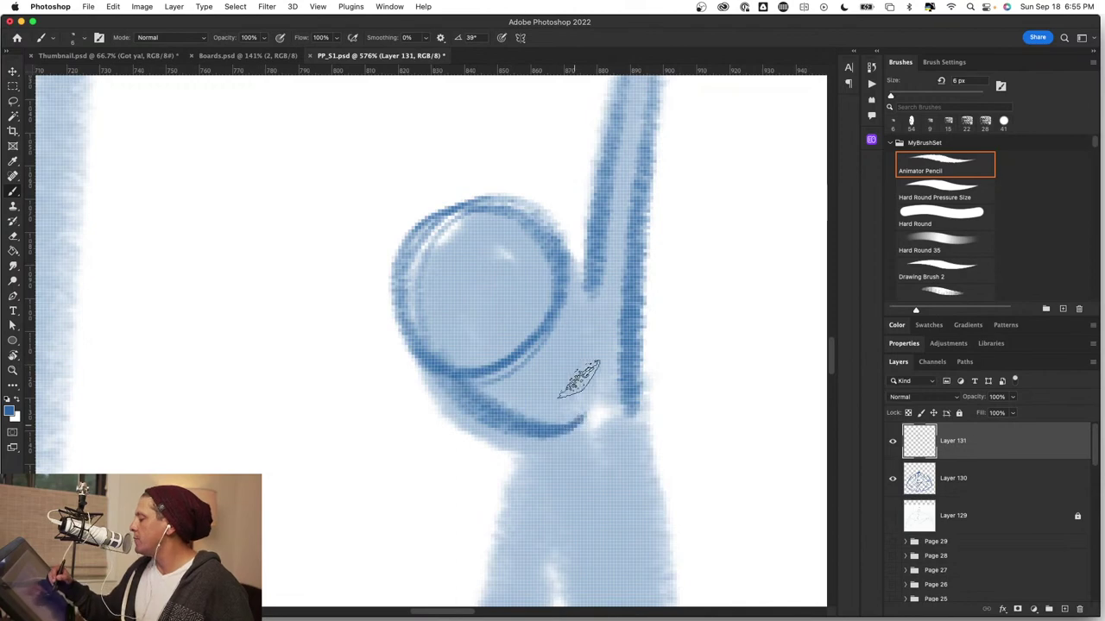
left_click_drag(567, 275, 589, 414)
left_click_drag(584, 326, 592, 408)
mouse_move(440, 231)
left_mouse_down()
mouse_move(493, 247)
mouse_move(505, 322)
left_mouse_up()
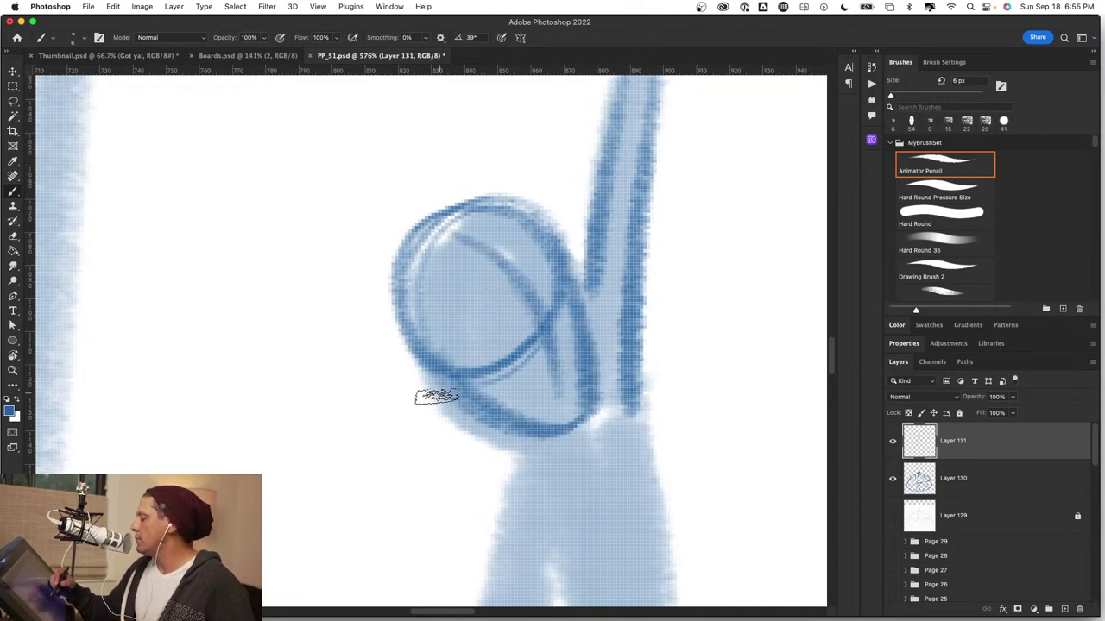
Add the ear, spiky hair and facial features to the lower figure's head.
mouse_move(435, 405)
left_mouse_down()
mouse_move(419, 378)
mouse_move(436, 428)
left_mouse_up()
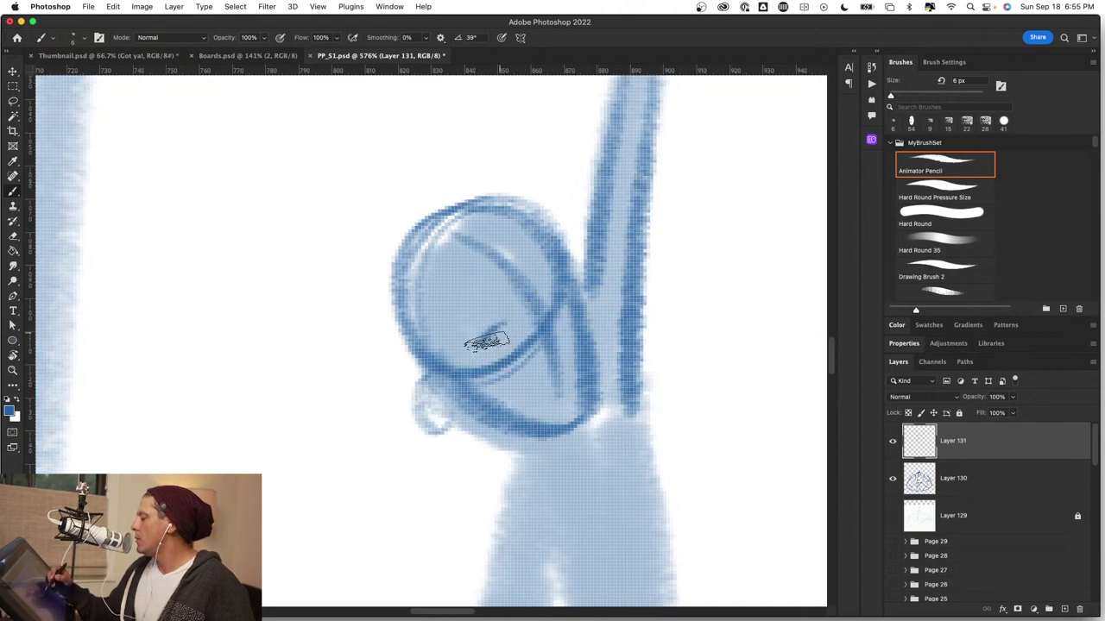
mouse_move(522, 268)
left_mouse_down()
mouse_move(493, 209)
mouse_move(424, 177)
mouse_move(394, 227)
mouse_move(385, 285)
mouse_move(387, 337)
mouse_move(412, 377)
mouse_move(423, 366)
mouse_move(414, 305)
mouse_move(436, 304)
mouse_move(421, 273)
mouse_move(510, 190)
mouse_move(523, 185)
mouse_move(557, 209)
left_mouse_up()
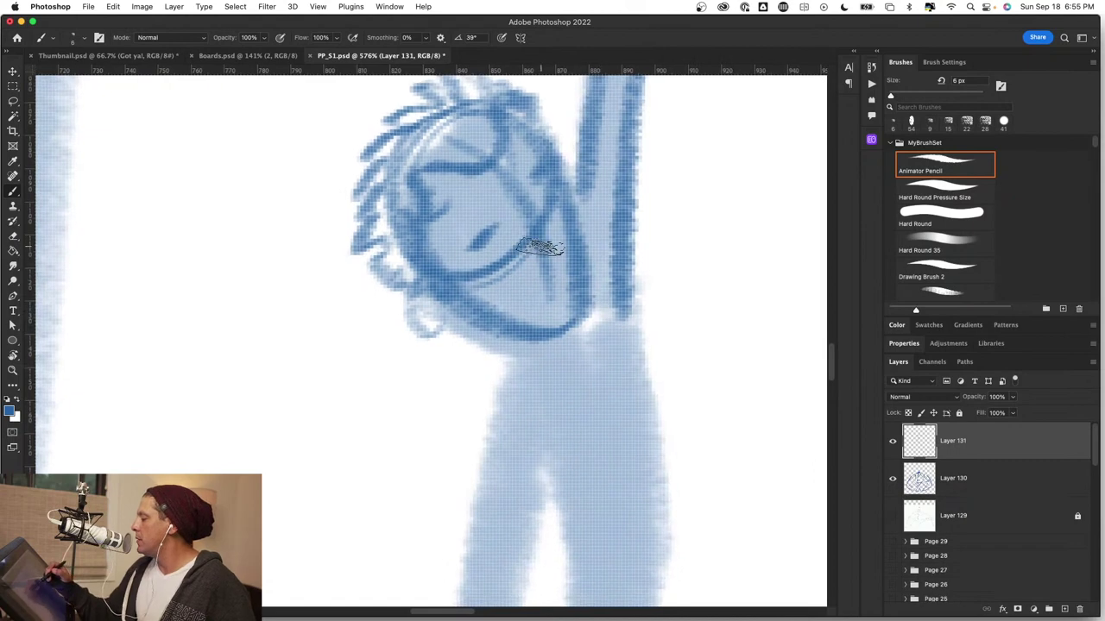
left_click_drag(529, 249, 560, 232)
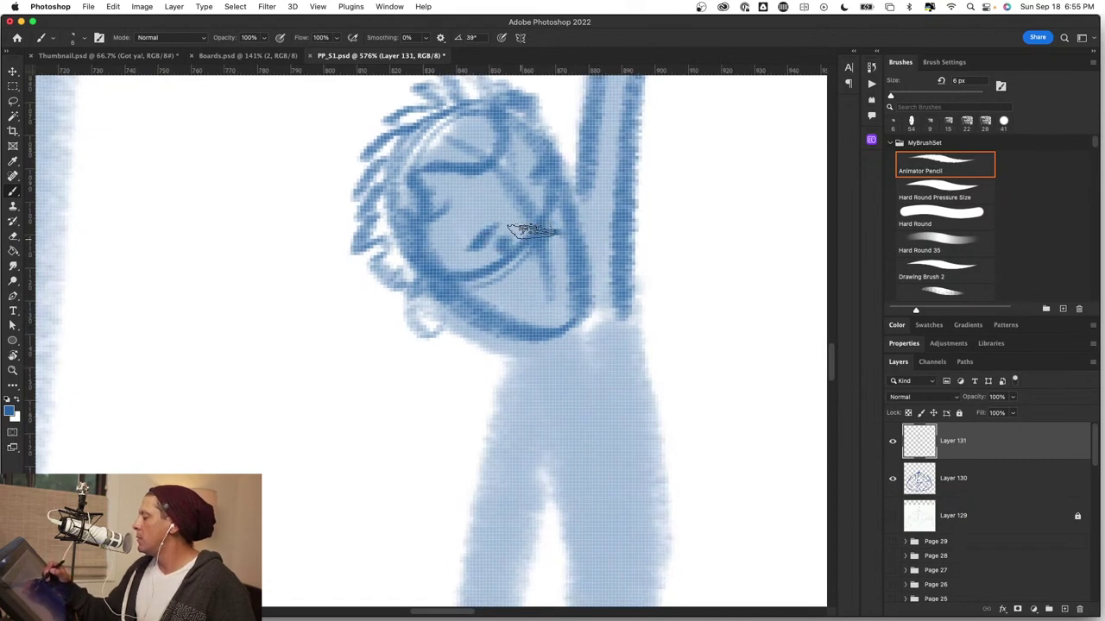
Hide Layer 130 to check the figures' line work on its own, and show the layer again.
key("z")
left_click_drag(640, 472, 539, 481)
mouse_move(673, 494)
left_mouse_down()
mouse_move(621, 422)
mouse_move(565, 372)
left_mouse_up()
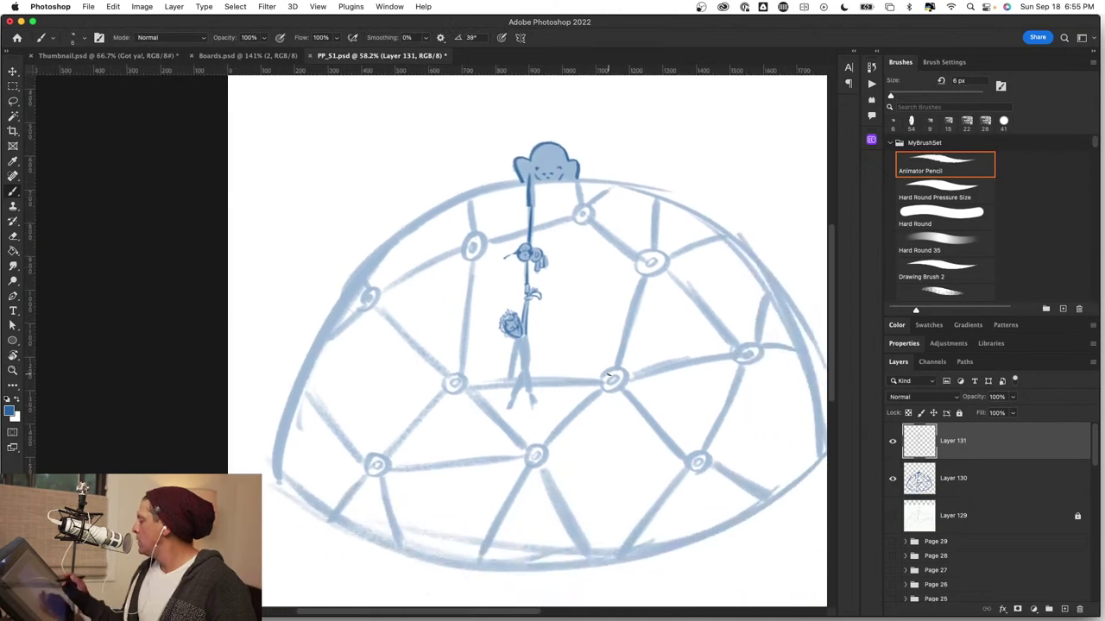
left_click(894, 478)
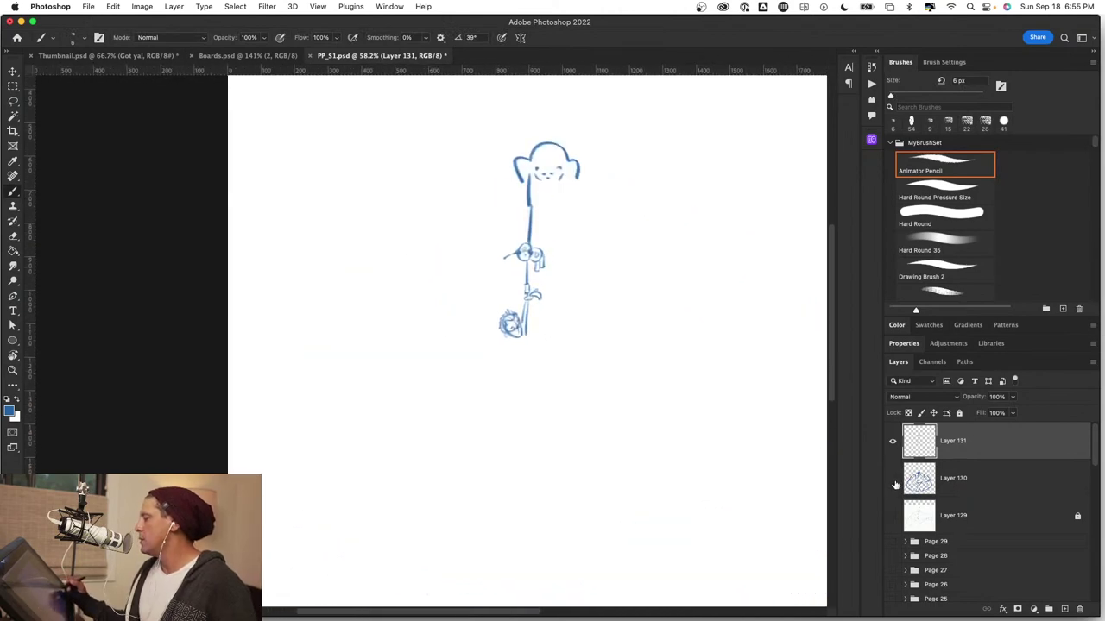
left_click(893, 480)
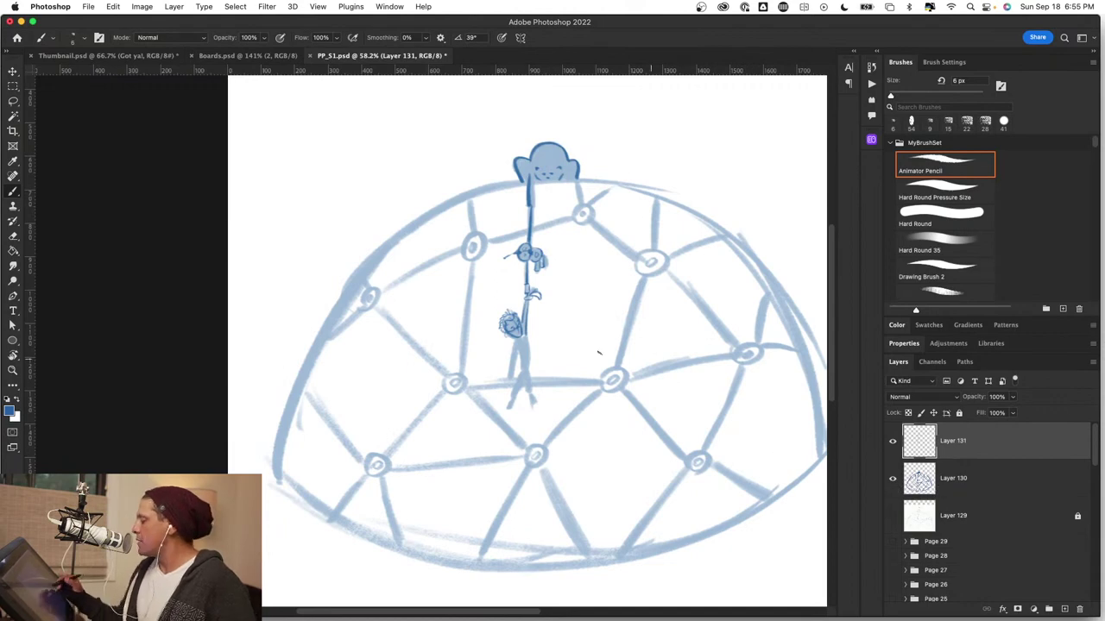
Trace the lower figure's lowered arm with its cuff line and draw the hand at its end.
left_click_drag(529, 339, 606, 337)
left_click_drag(463, 336, 438, 498)
mouse_move(470, 399)
left_mouse_down()
mouse_move(452, 485)
mouse_move(449, 444)
mouse_move(446, 500)
mouse_move(395, 562)
mouse_move(431, 545)
left_mouse_up()
mouse_move(444, 507)
left_mouse_down()
mouse_move(439, 546)
mouse_move(407, 554)
mouse_move(428, 535)
mouse_move(426, 556)
mouse_move(415, 554)
mouse_move(452, 527)
mouse_move(401, 548)
left_mouse_up()
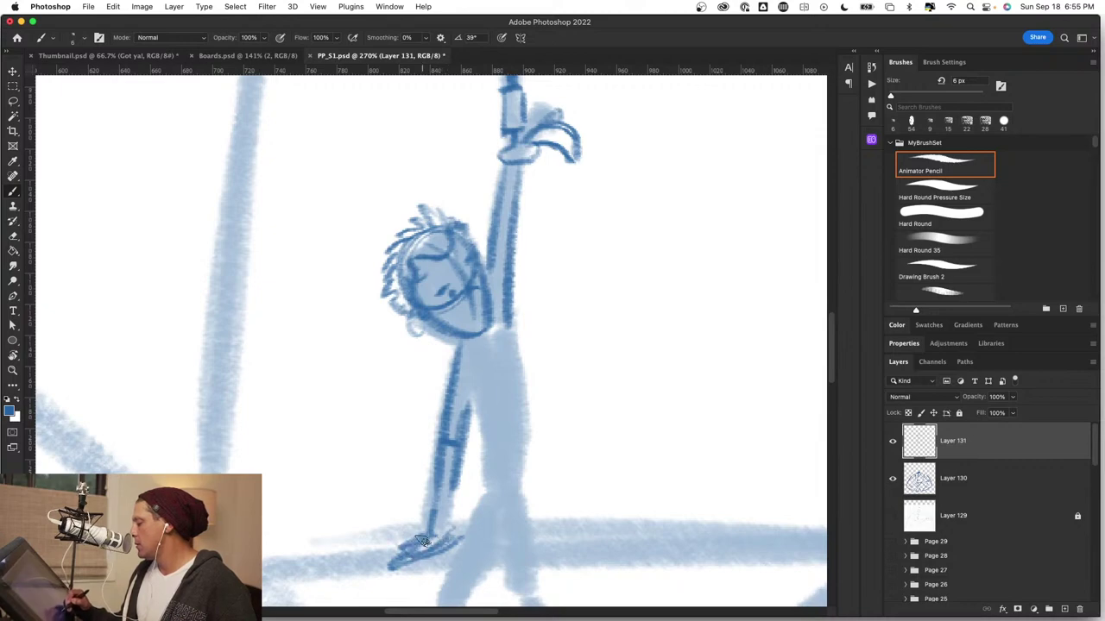
Trace both sides of the lower figure's torso and add the curved waist line.
left_click_drag(521, 497, 540, 380)
mouse_move(493, 296)
left_mouse_down()
mouse_move(493, 386)
mouse_move(524, 374)
left_mouse_up()
left_click_drag(529, 210, 536, 382)
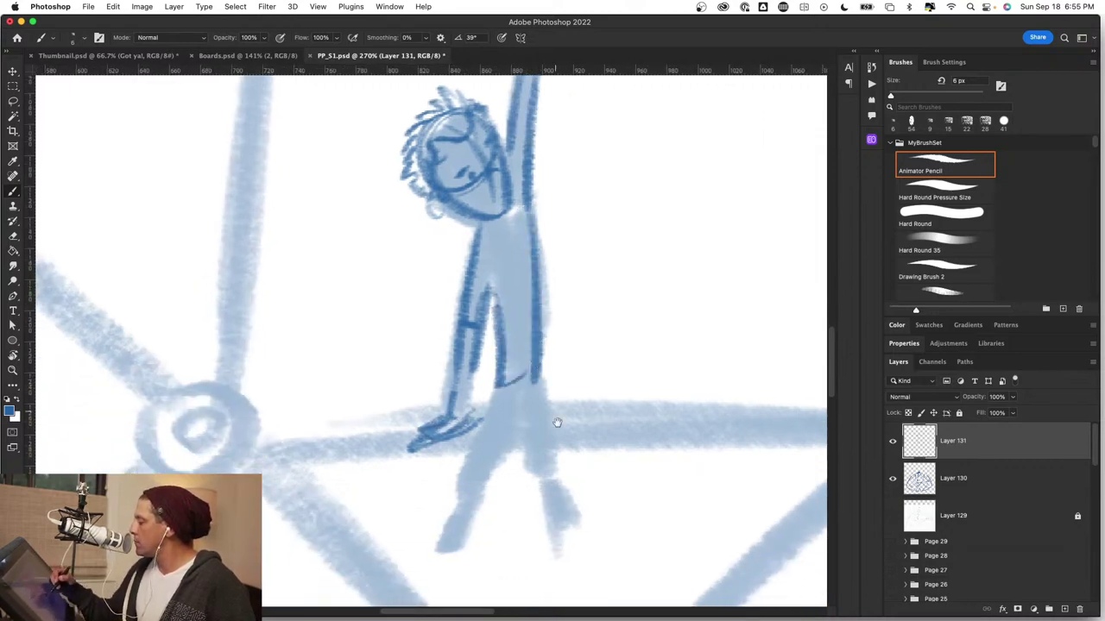
Outline the lower figure's two legs below the waist and finish them with feet.
left_click_drag(557, 423, 585, 340)
left_click_drag(524, 306, 487, 436)
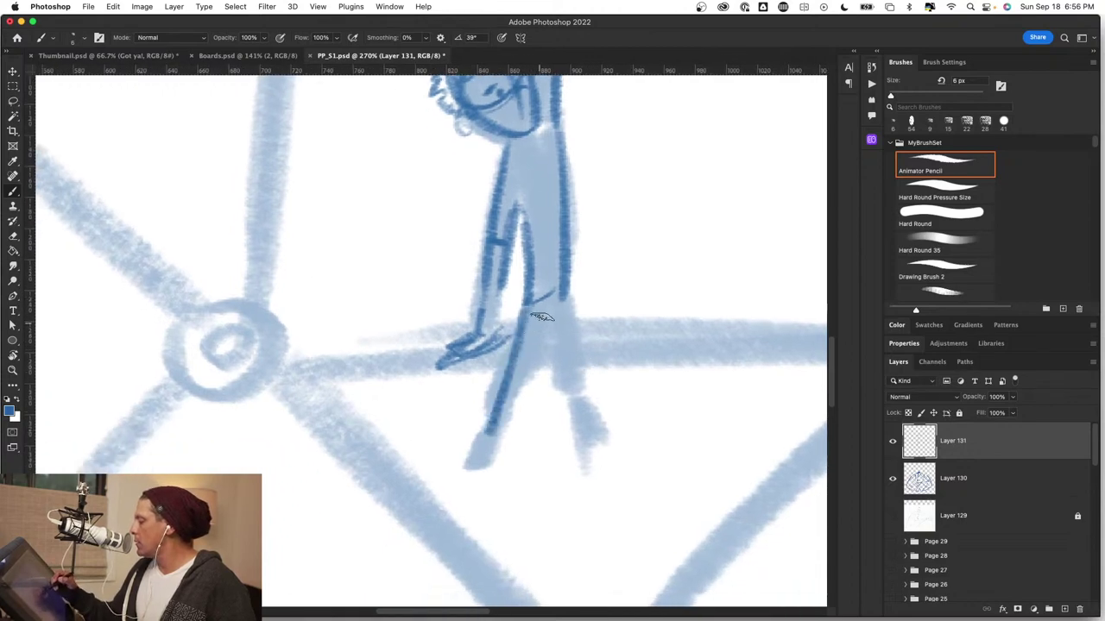
mouse_move(545, 312)
left_mouse_down()
mouse_move(506, 457)
mouse_move(455, 505)
left_mouse_up()
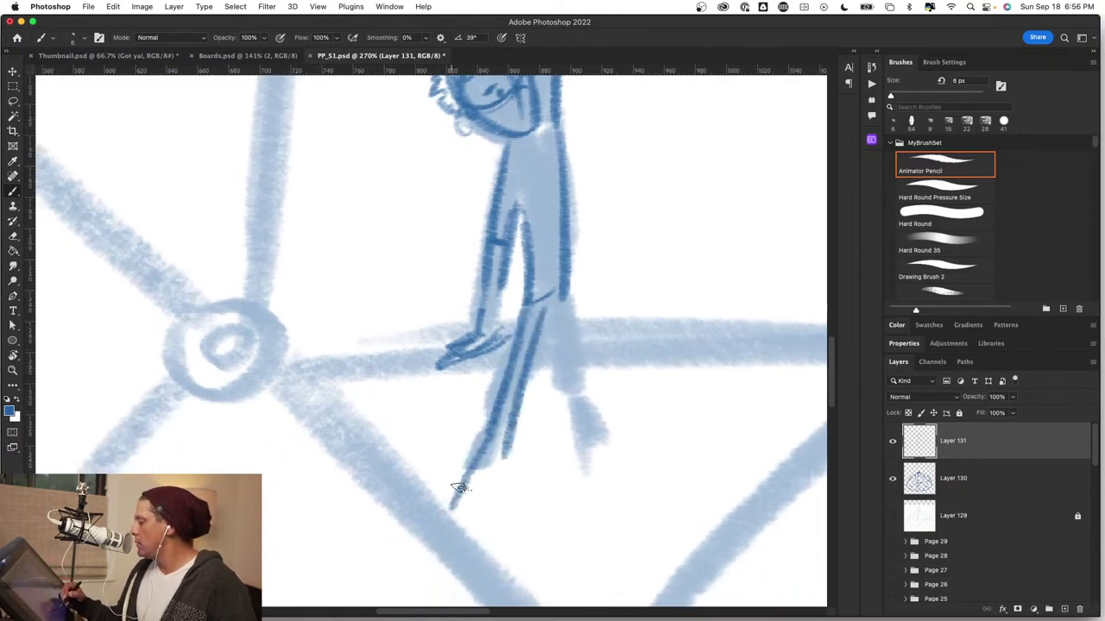
left_click_drag(511, 436, 466, 502)
mouse_move(549, 315)
left_mouse_down()
mouse_move(571, 438)
mouse_move(583, 400)
mouse_move(571, 442)
mouse_move(580, 492)
left_mouse_up()
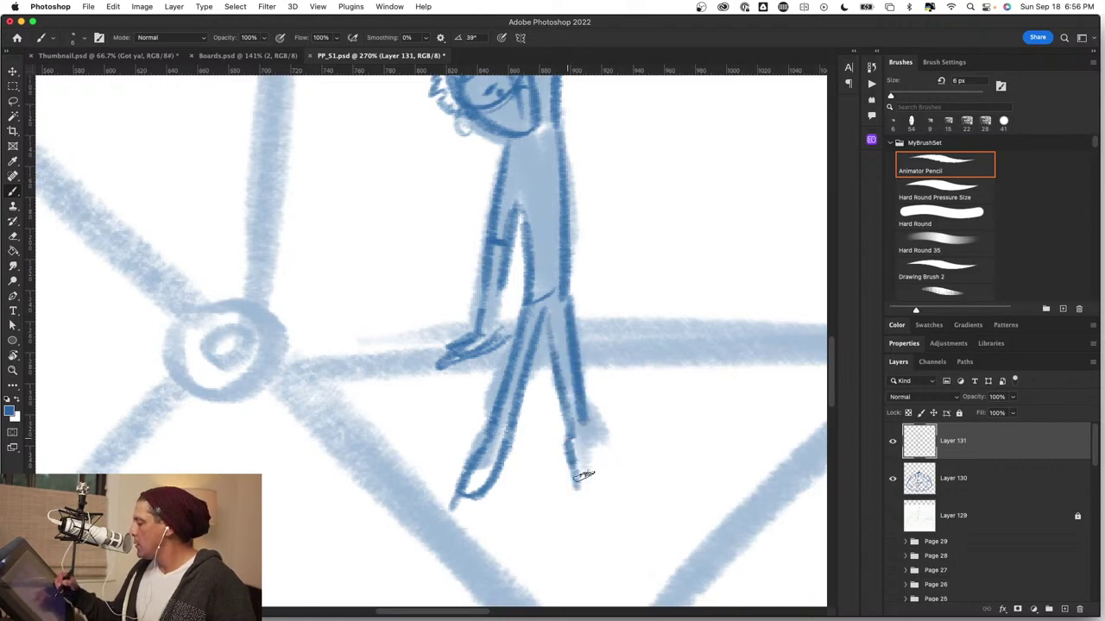
mouse_move(580, 421)
left_mouse_down()
mouse_move(593, 470)
mouse_move(596, 457)
mouse_move(602, 484)
left_mouse_up()
Check the hanging figures at full-page view, hiding Layer 130 and showing it again.
key("z")
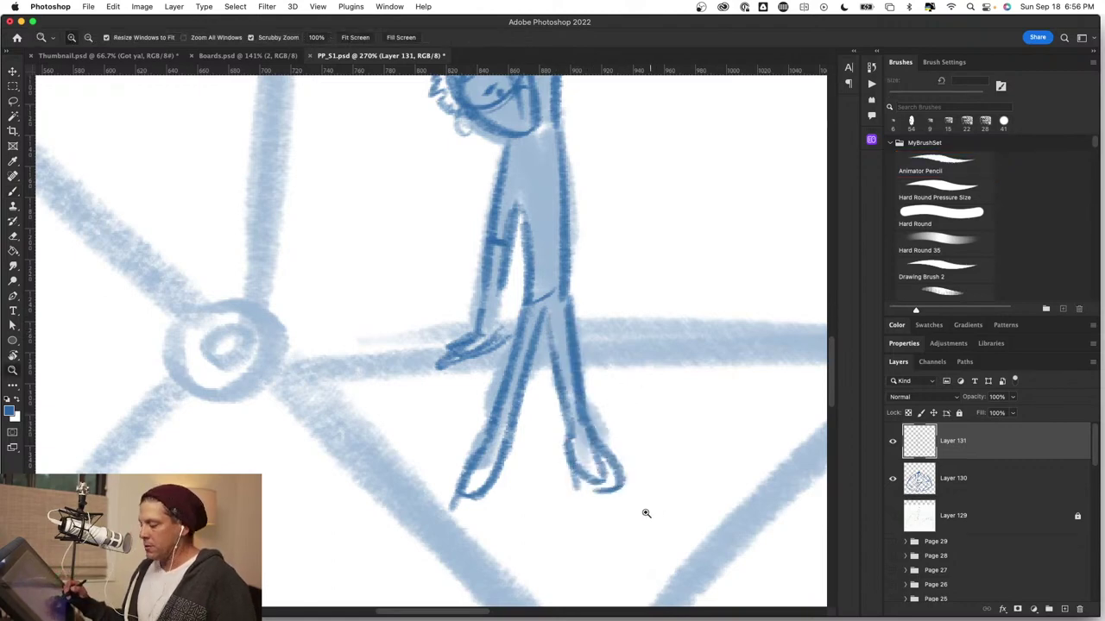
left_click_drag(644, 513, 583, 507)
left_click_drag(673, 462, 660, 454)
left_click_drag(481, 388, 531, 393)
key("b")
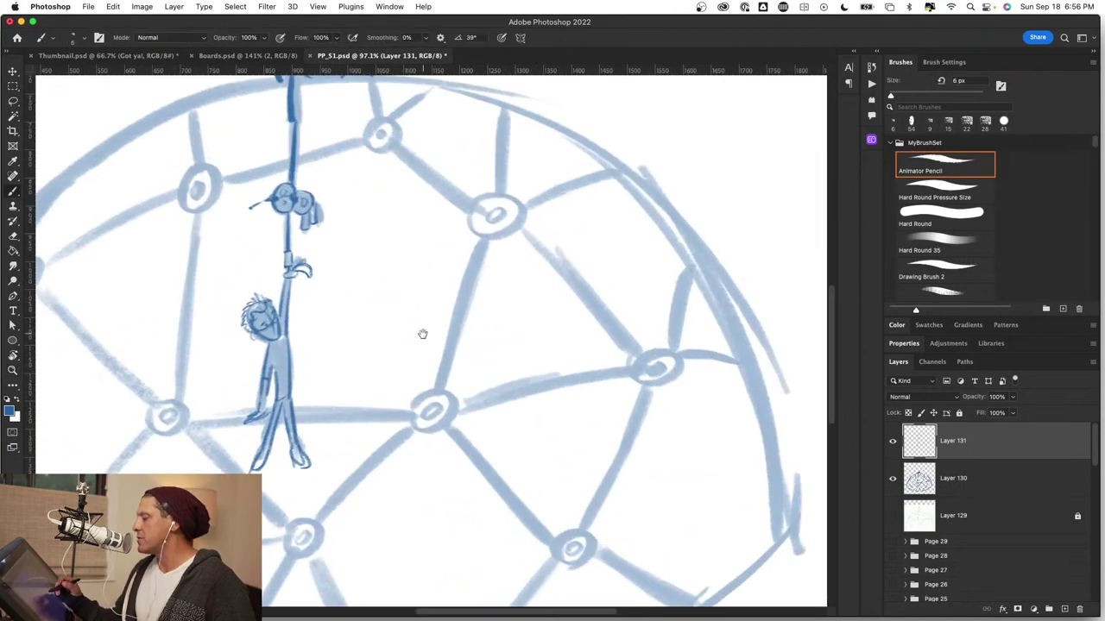
mouse_move(422, 333)
left_mouse_down()
mouse_move(619, 444)
mouse_move(602, 399)
mouse_move(645, 419)
left_mouse_up()
key("z")
key("b")
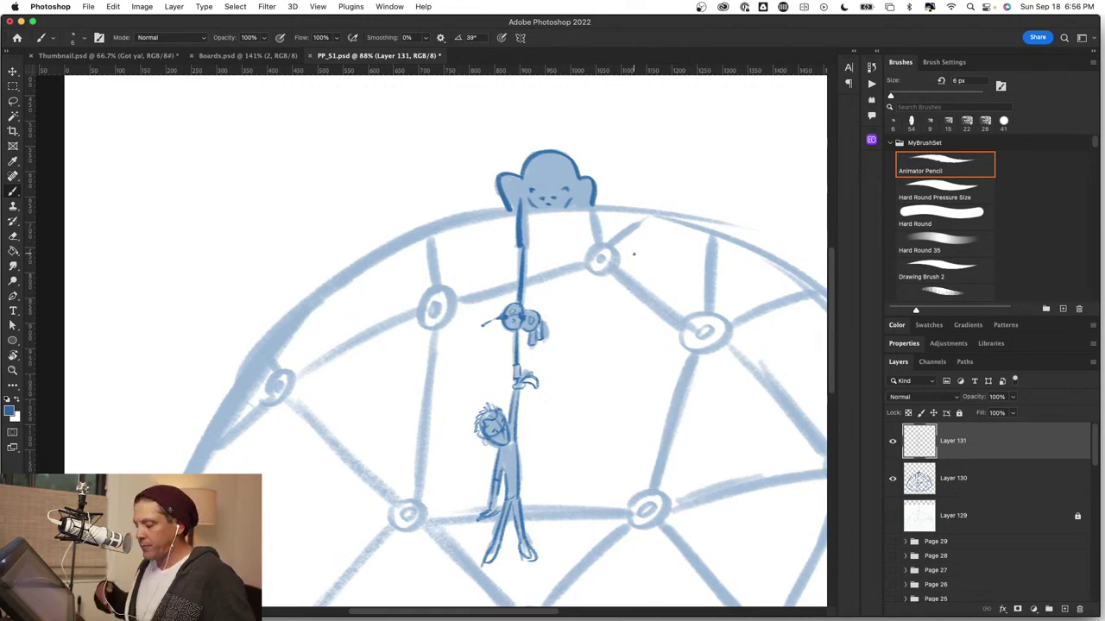
key("super+space")
left_click_drag(633, 254, 635, 464)
left_click_drag(464, 410, 509, 407)
key("space")
mouse_move(440, 371)
left_mouse_down()
mouse_move(561, 381)
mouse_move(557, 368)
mouse_move(526, 369)
left_mouse_up()
key("super+space")
key("super+space")
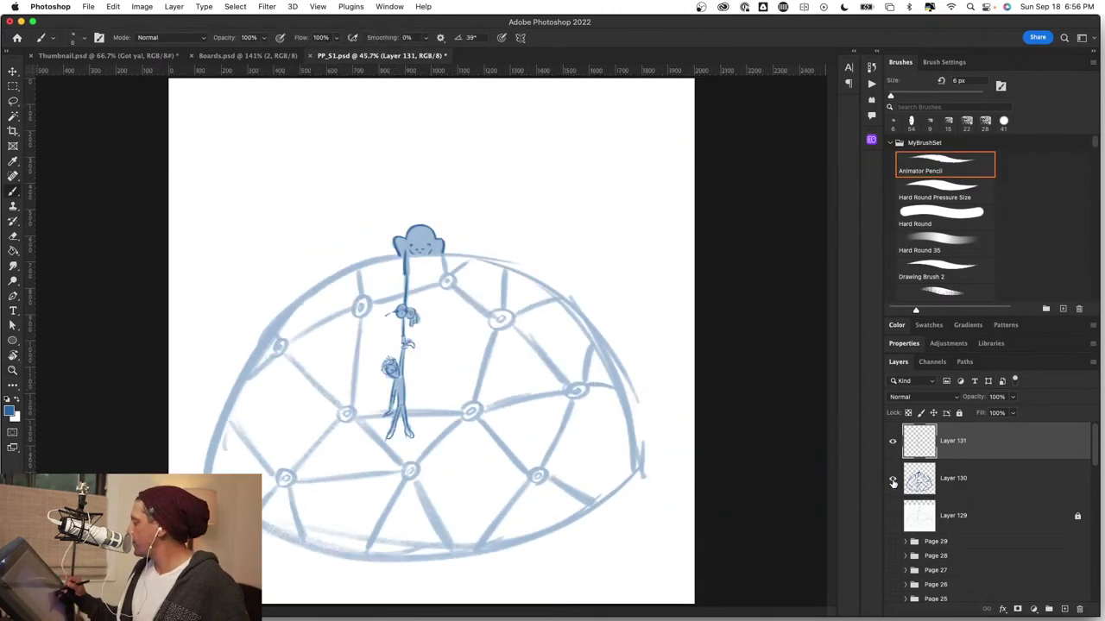
left_click(892, 479)
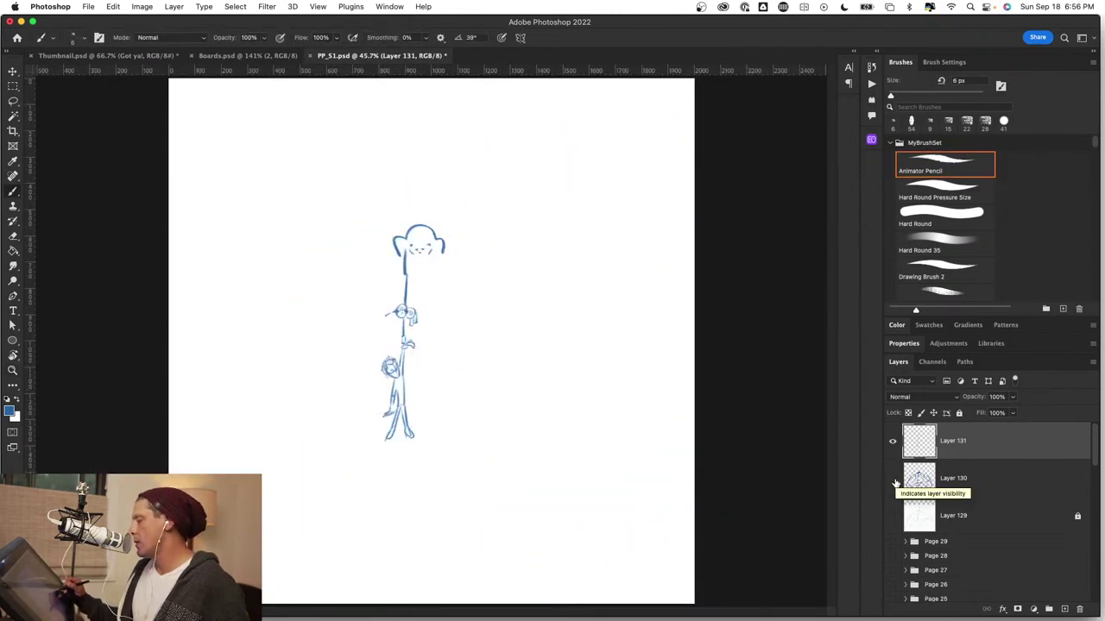
left_click(893, 479)
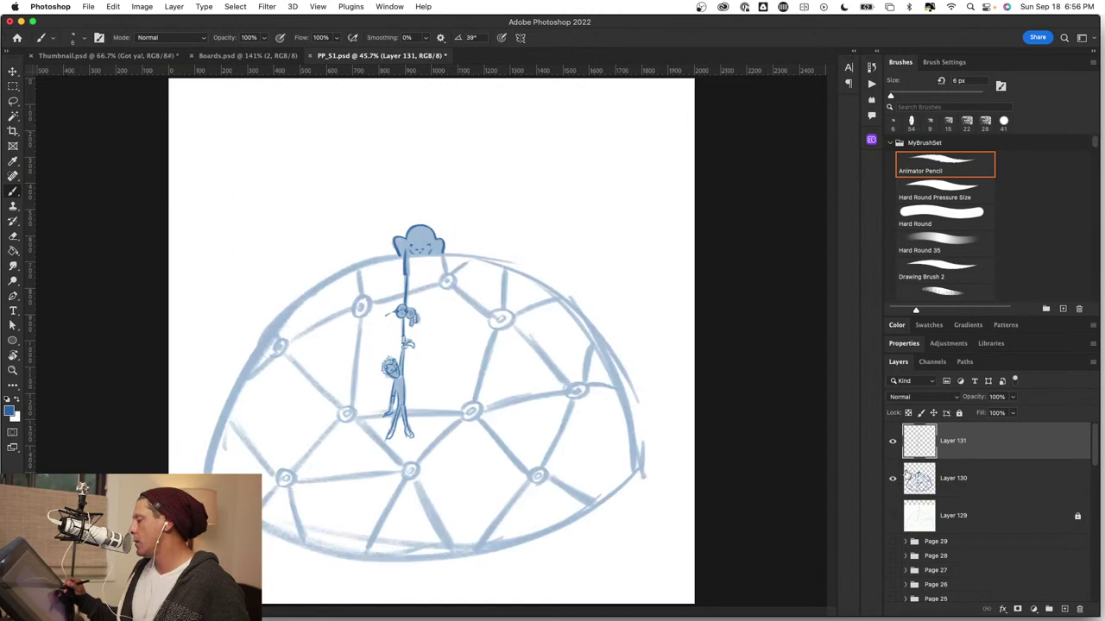
Lower the opacity of Layer 130 to 35%.
left_click(980, 485)
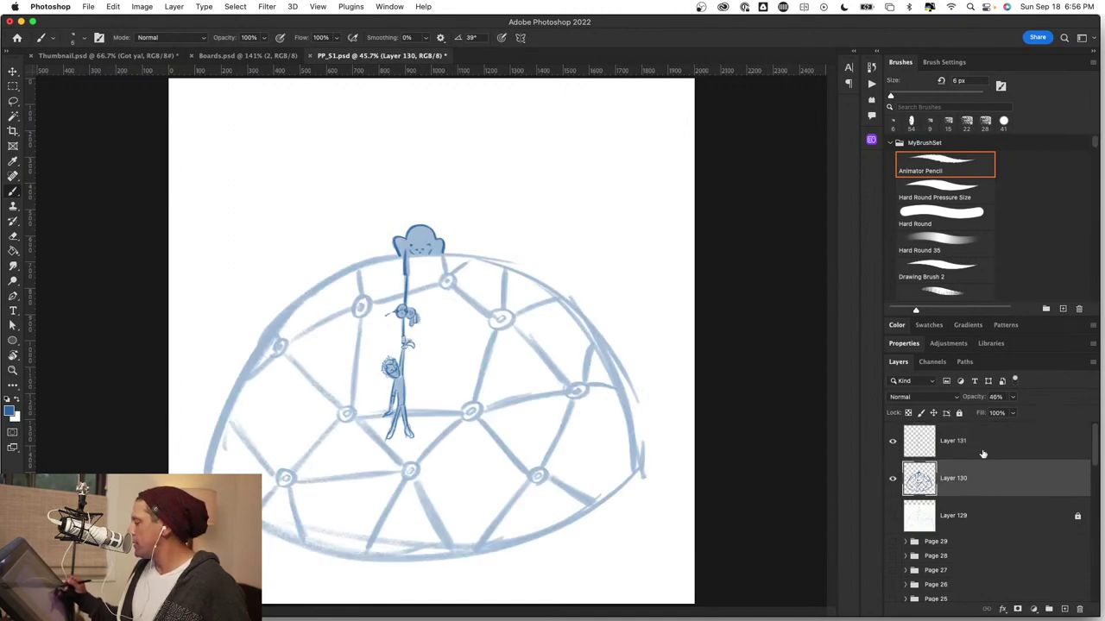
left_click_drag(968, 401, 966, 402)
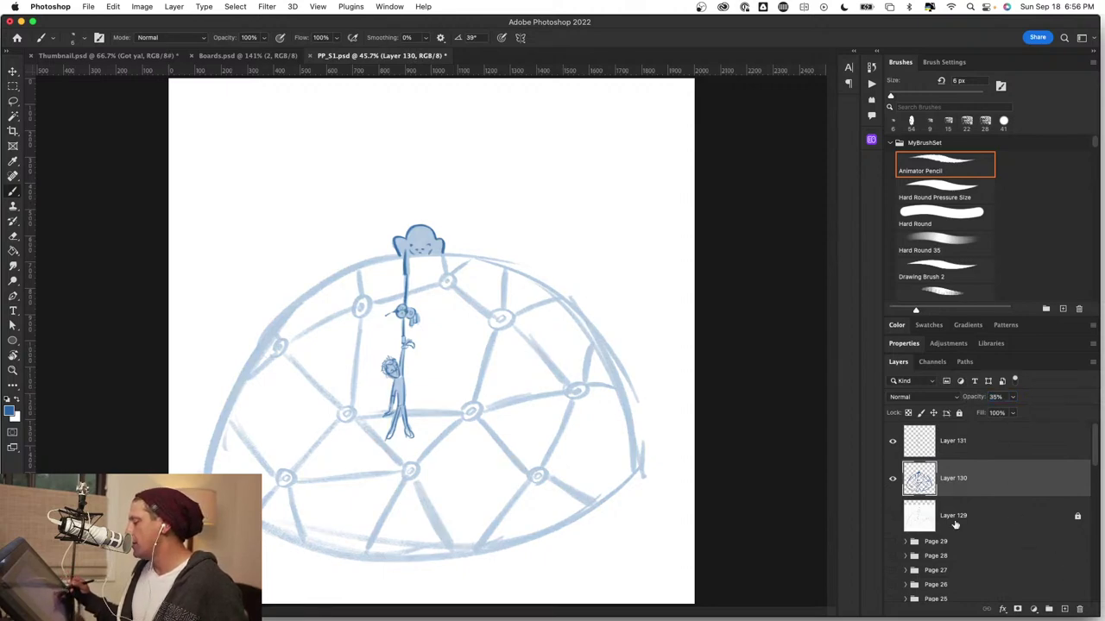
mouse_move(461, 399)
left_mouse_down()
mouse_move(476, 389)
mouse_move(611, 442)
left_mouse_up()
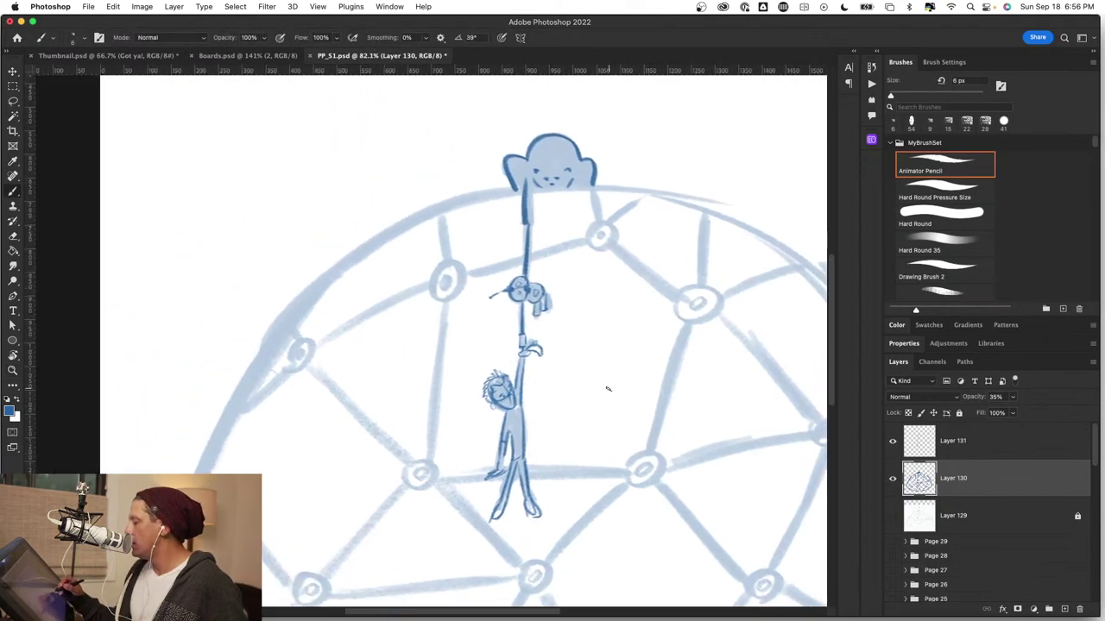
Toggle Layer 130 off and on to compare the figures' line work with the rough sketch.
left_click(893, 481)
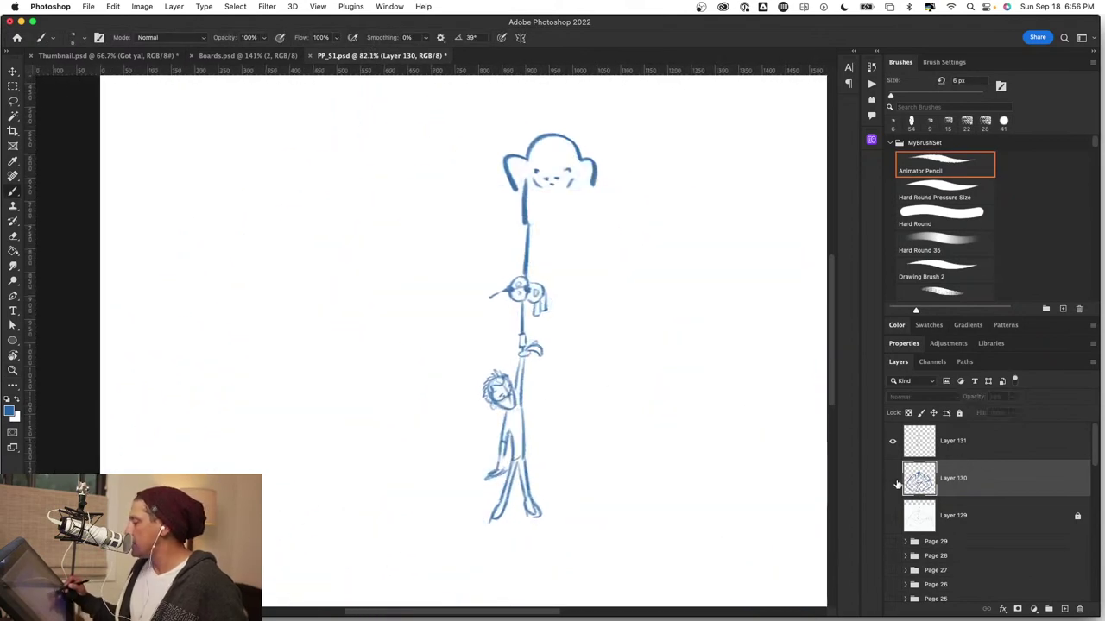
left_click(894, 482)
left_click(895, 482)
left_click(893, 481)
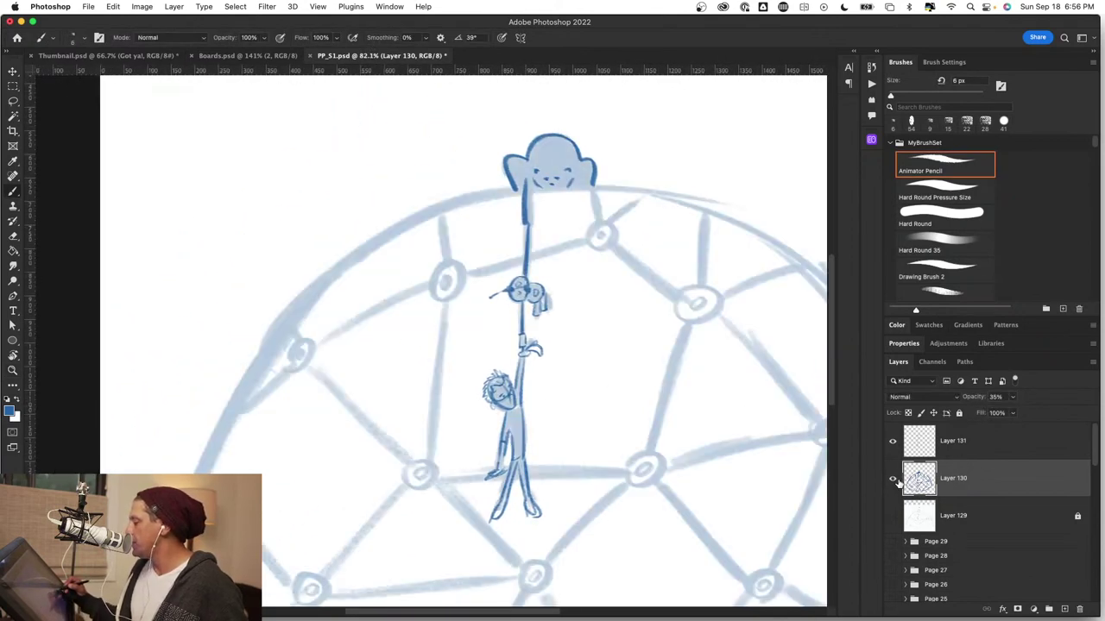
left_click_drag(682, 516, 653, 501)
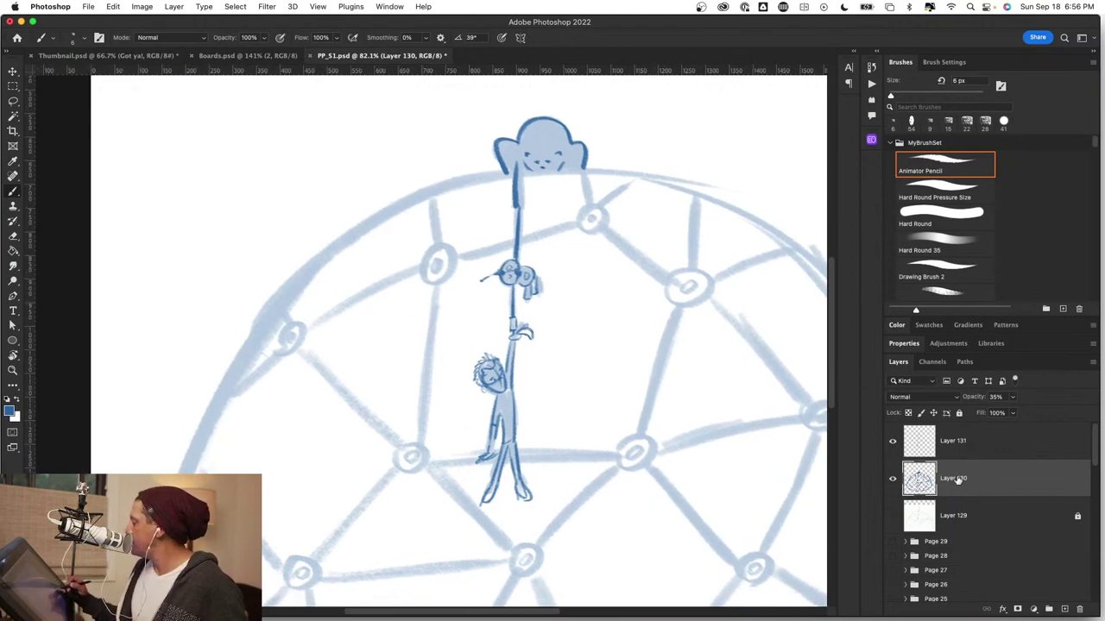
Add a layer above Layer 130 and trace the opening's two upper hubs and adjoining struts with an 11 px Animator Pencil.
left_click(1065, 609)
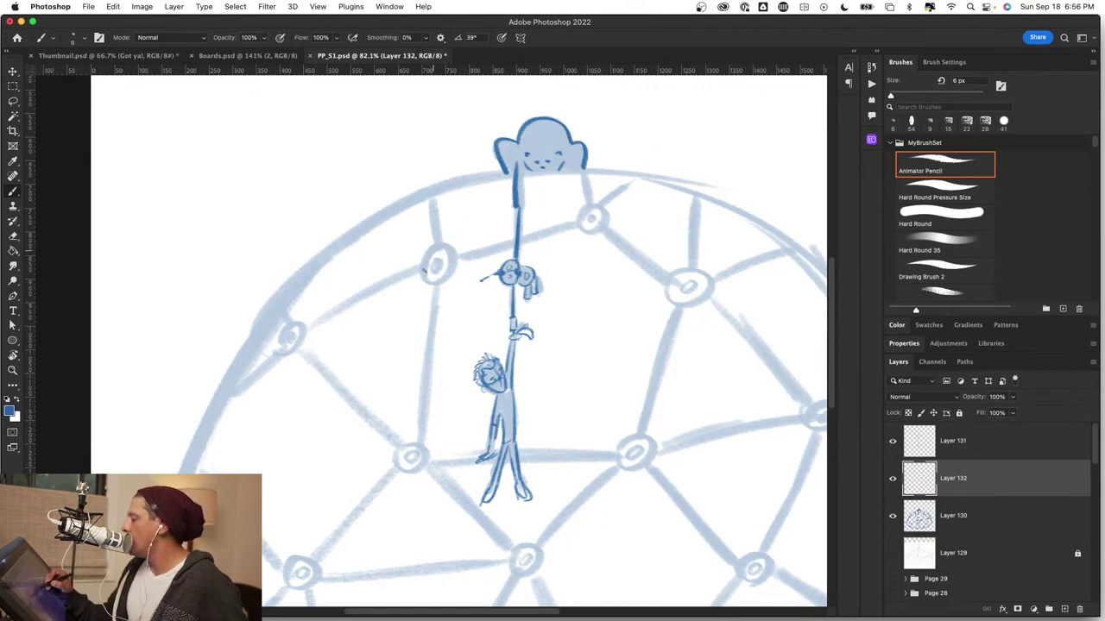
mouse_move(423, 269)
left_mouse_down()
mouse_move(429, 251)
mouse_move(452, 271)
mouse_move(451, 246)
mouse_move(442, 290)
mouse_move(421, 278)
mouse_move(435, 249)
left_mouse_up()
key("super+z")
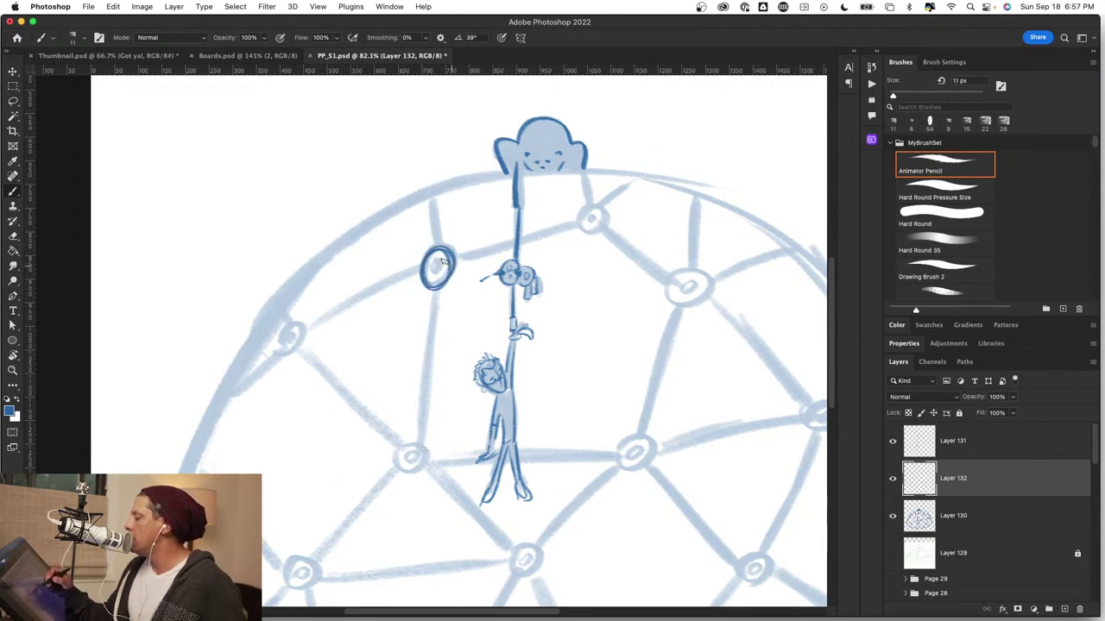
mouse_move(588, 207)
left_mouse_down()
mouse_move(578, 233)
mouse_move(593, 218)
left_mouse_up()
left_click_drag(435, 290, 417, 442)
mouse_move(459, 264)
left_mouse_down()
mouse_move(564, 226)
mouse_move(672, 281)
left_mouse_up()
left_click_drag(604, 231, 663, 276)
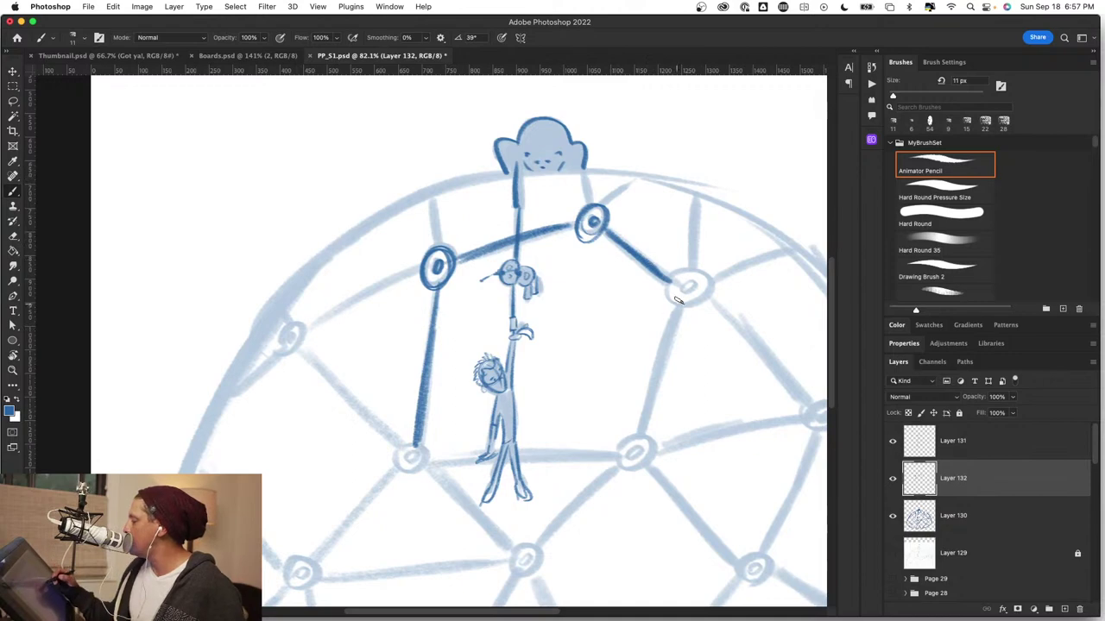
left_click_drag(669, 333, 645, 438)
left_click_drag(679, 309, 648, 435)
key("super+z")
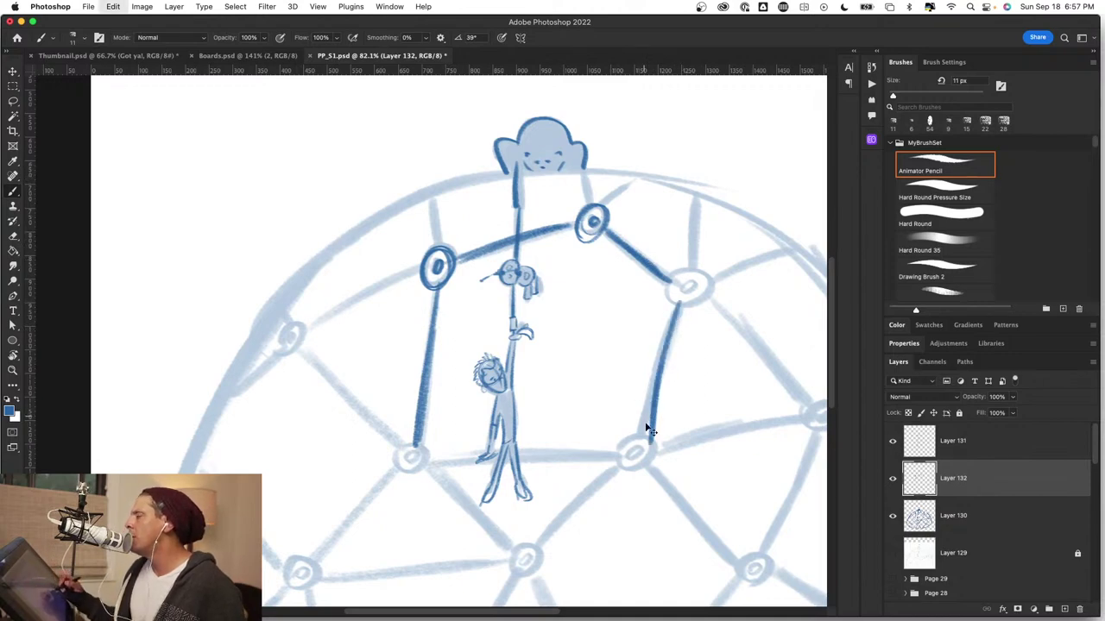
key("super+z")
Trace the three lower hubs around the figures and the two struts meeting at the lowest hub.
left_click_drag(561, 494, 548, 394)
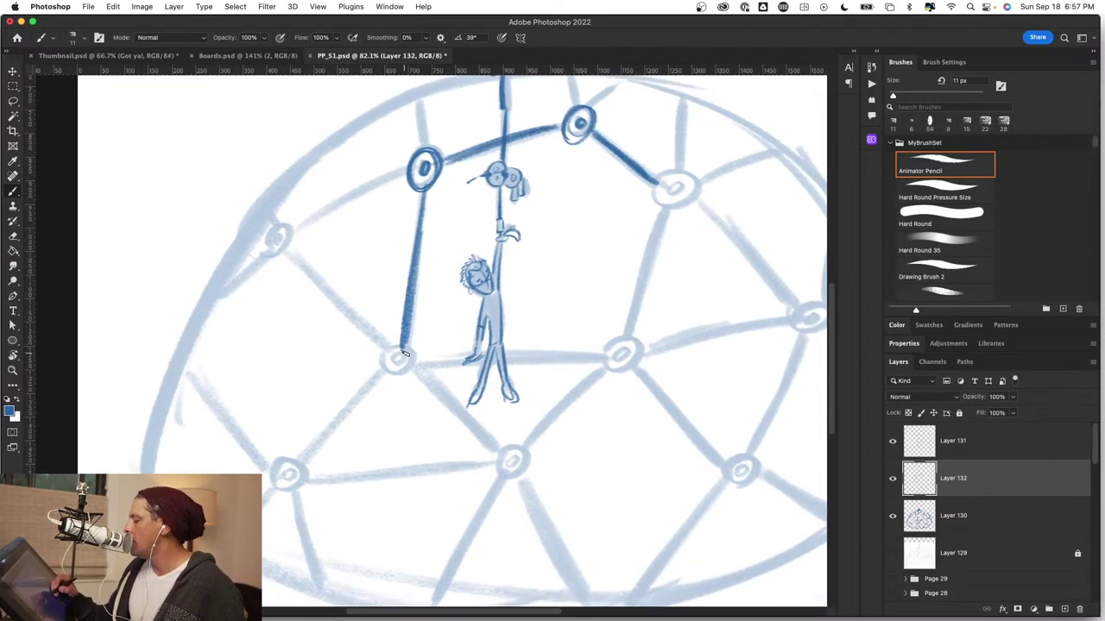
mouse_move(395, 342)
left_mouse_down()
mouse_move(386, 374)
mouse_move(388, 350)
mouse_move(408, 346)
mouse_move(408, 367)
mouse_move(377, 358)
mouse_move(402, 352)
mouse_move(395, 361)
mouse_move(414, 339)
mouse_move(483, 434)
mouse_move(426, 372)
mouse_move(490, 442)
left_mouse_up()
key("super+z")
mouse_move(423, 371)
left_mouse_down()
mouse_move(486, 445)
mouse_move(419, 373)
mouse_move(490, 444)
mouse_move(522, 448)
mouse_move(516, 478)
mouse_move(498, 465)
mouse_move(614, 352)
left_mouse_up()
mouse_move(531, 451)
left_mouse_down()
mouse_move(618, 341)
mouse_move(611, 351)
mouse_move(629, 352)
mouse_move(617, 363)
mouse_move(630, 348)
left_mouse_up()
key("super+z")
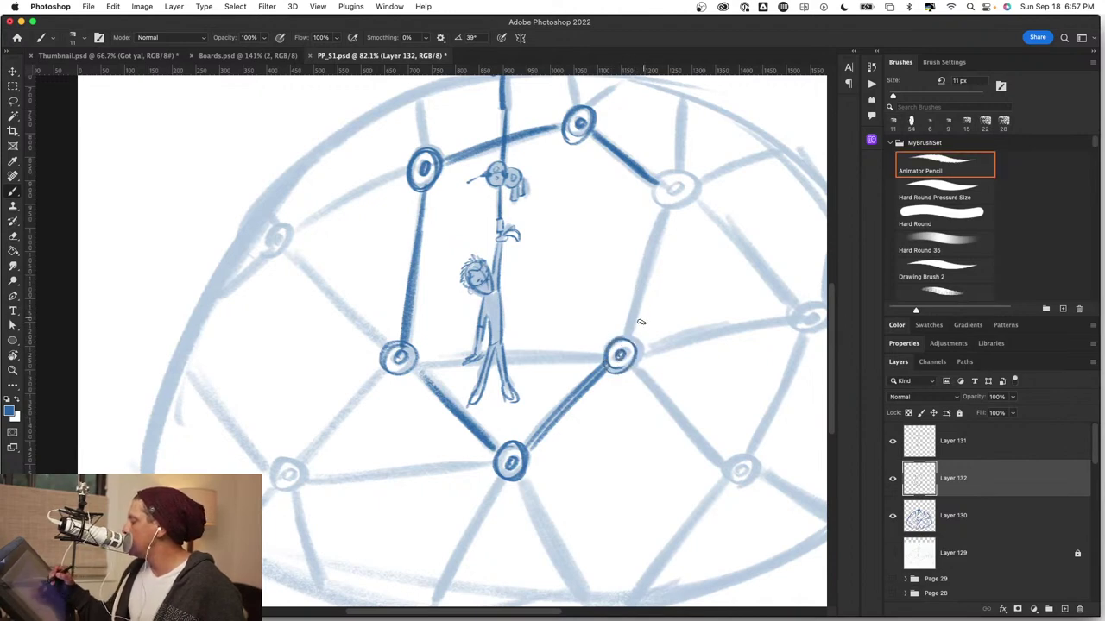
Close the frame around the figures by tracing its right-hand strut and the hub at the strut's upper end.
left_click_drag(667, 208, 629, 342)
left_click_drag(663, 231, 629, 336)
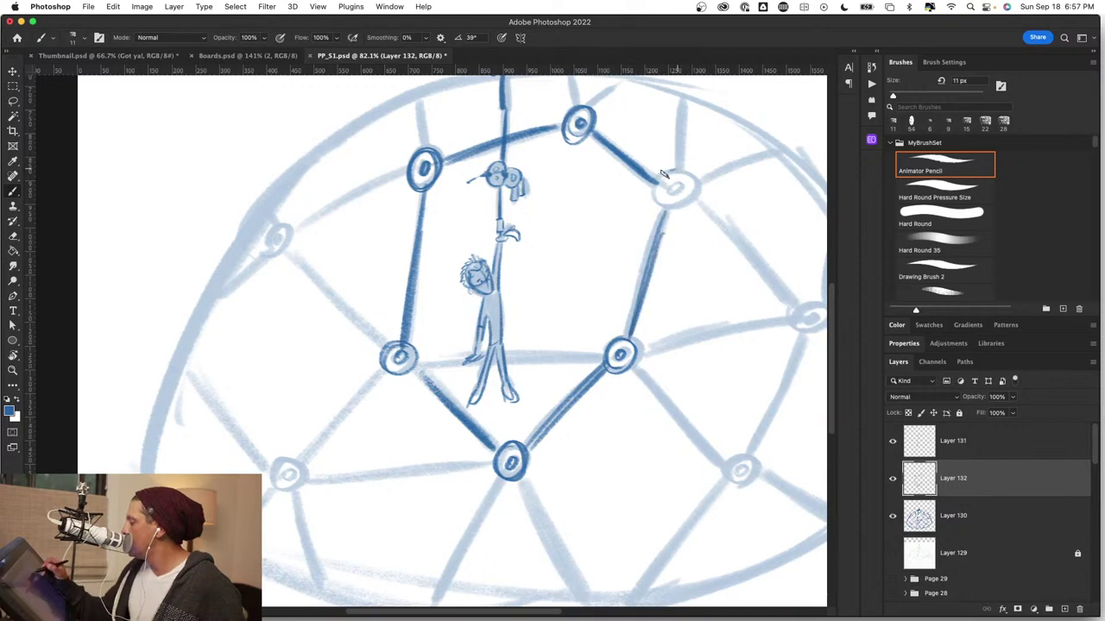
mouse_move(662, 173)
left_mouse_down()
mouse_move(675, 202)
mouse_move(660, 184)
mouse_move(674, 185)
mouse_move(651, 199)
mouse_move(686, 183)
left_mouse_up()
key("super+z")
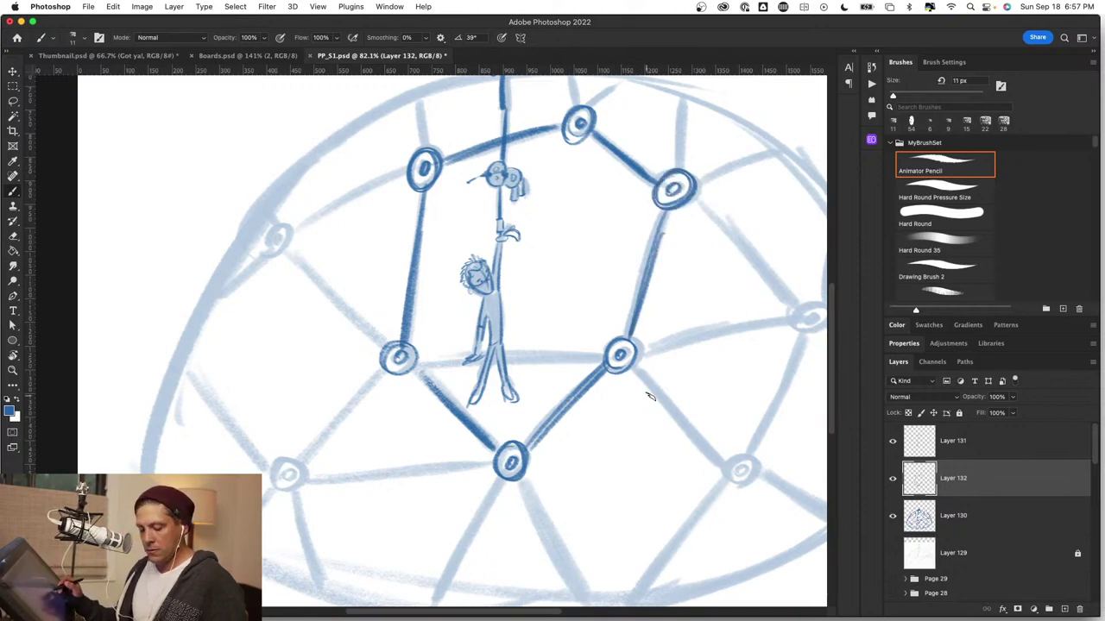
Review the traced frame on the whole page with Layer 130 hidden, and show the layer again.
key("z")
left_click_drag(658, 411, 636, 410)
left_click_drag(524, 381, 560, 415)
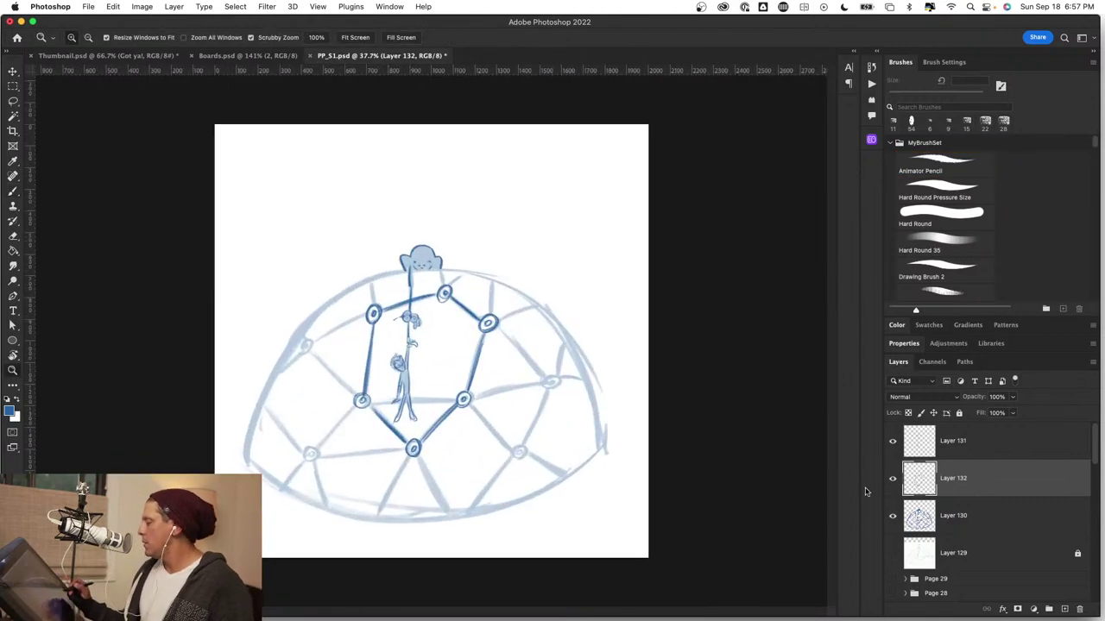
key("b")
left_click(892, 515)
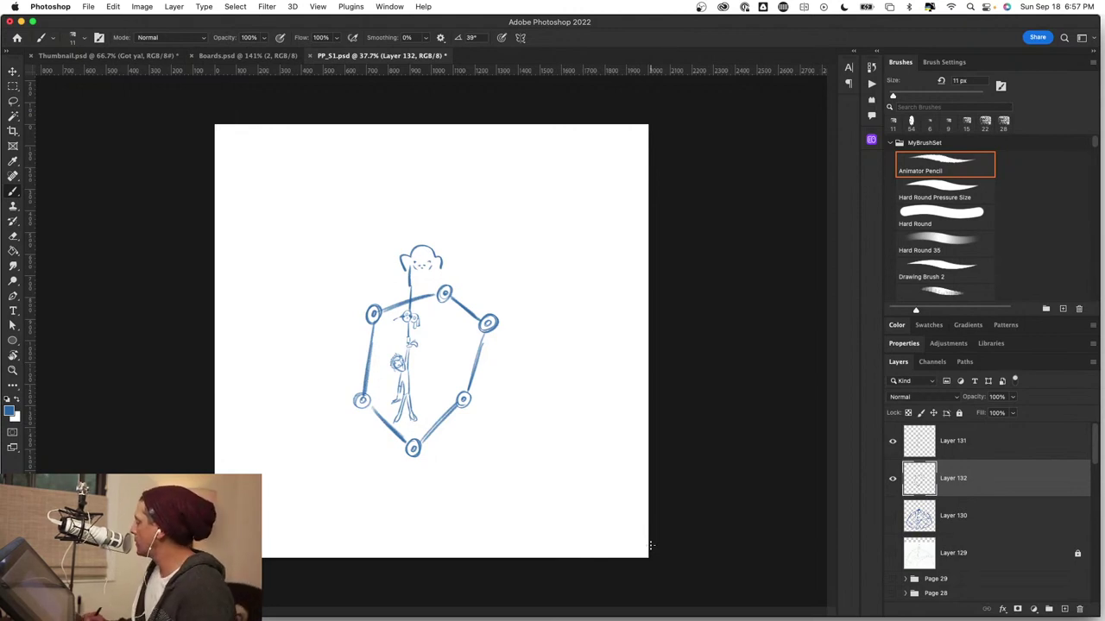
left_click(893, 515)
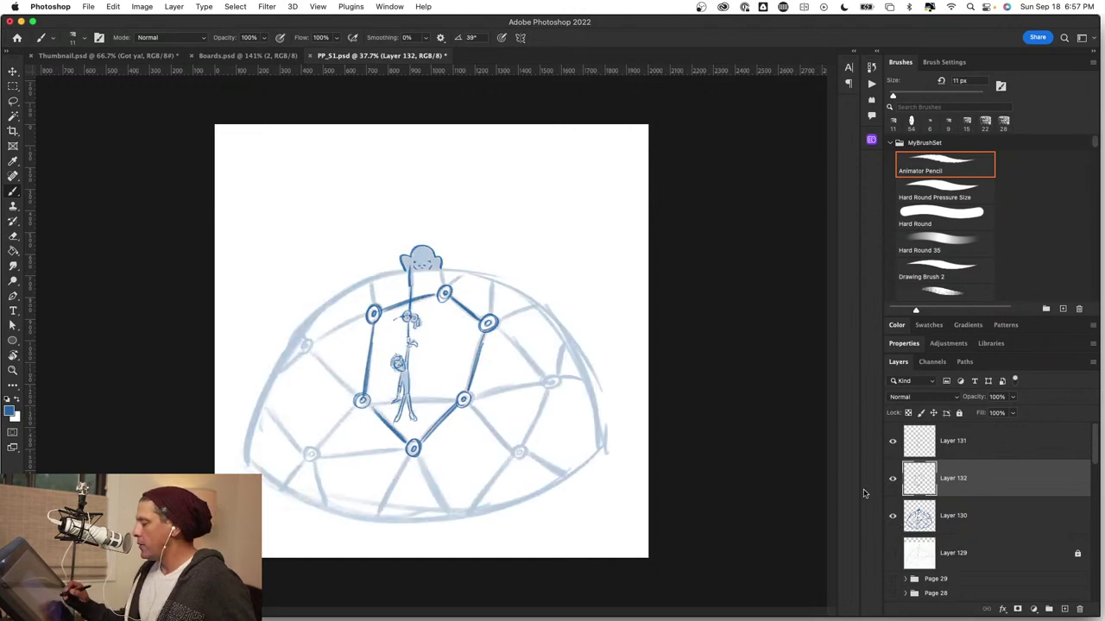
Trace the short piece of the dome's rim directly beneath the top figure's head.
left_click_drag(316, 286, 382, 288)
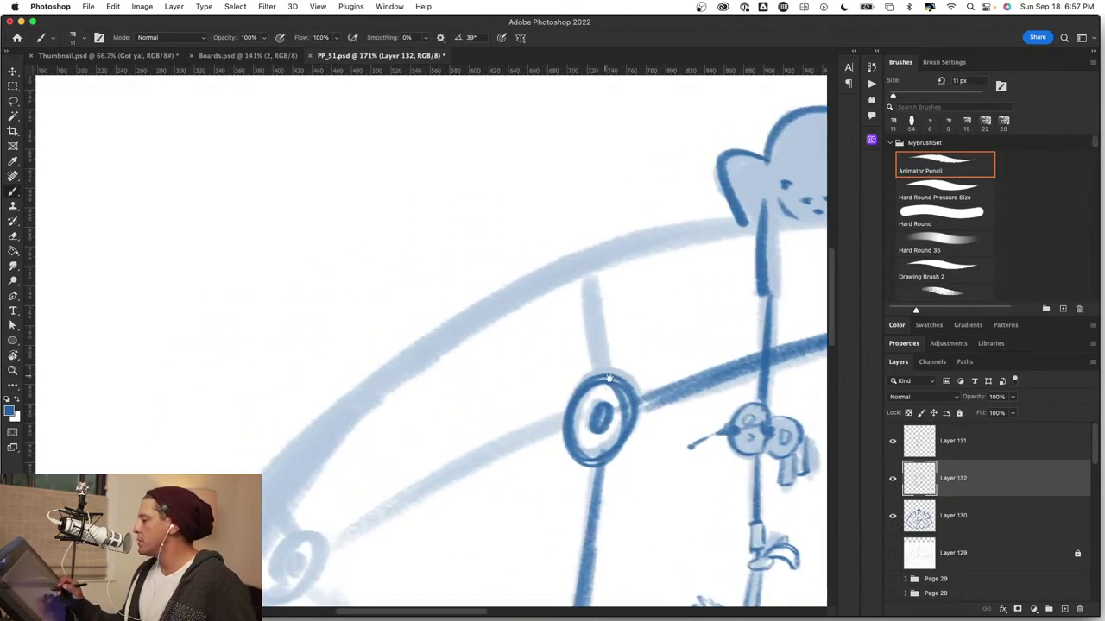
mouse_move(540, 320)
left_mouse_down()
mouse_move(482, 445)
mouse_move(488, 422)
left_mouse_up()
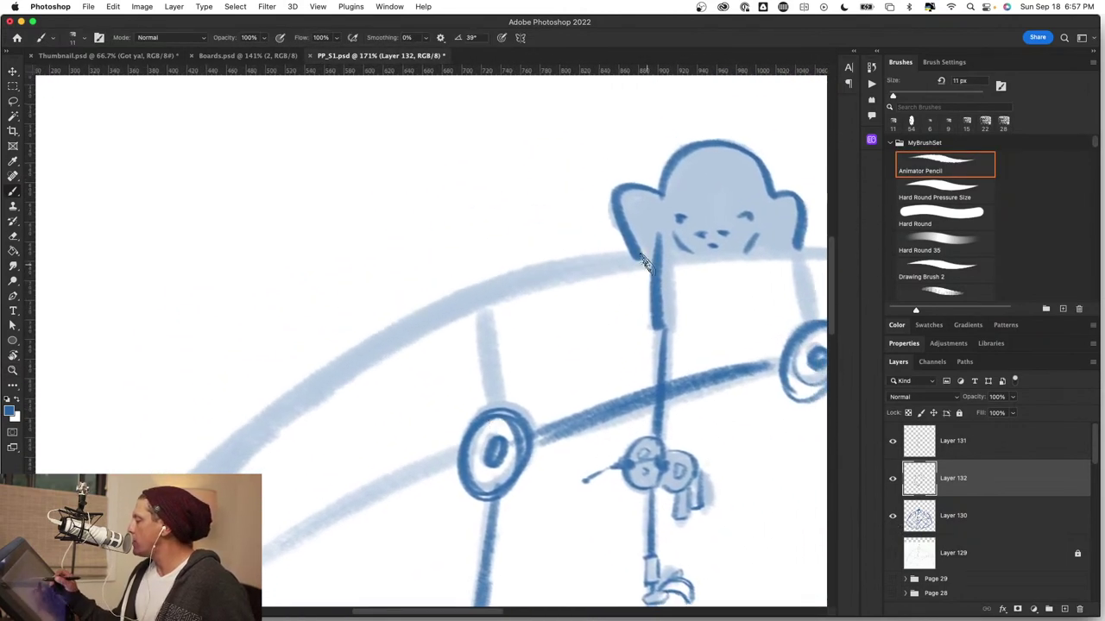
left_click_drag(659, 289, 641, 288)
left_click_drag(706, 252, 747, 259)
left_click_drag(713, 357, 612, 395)
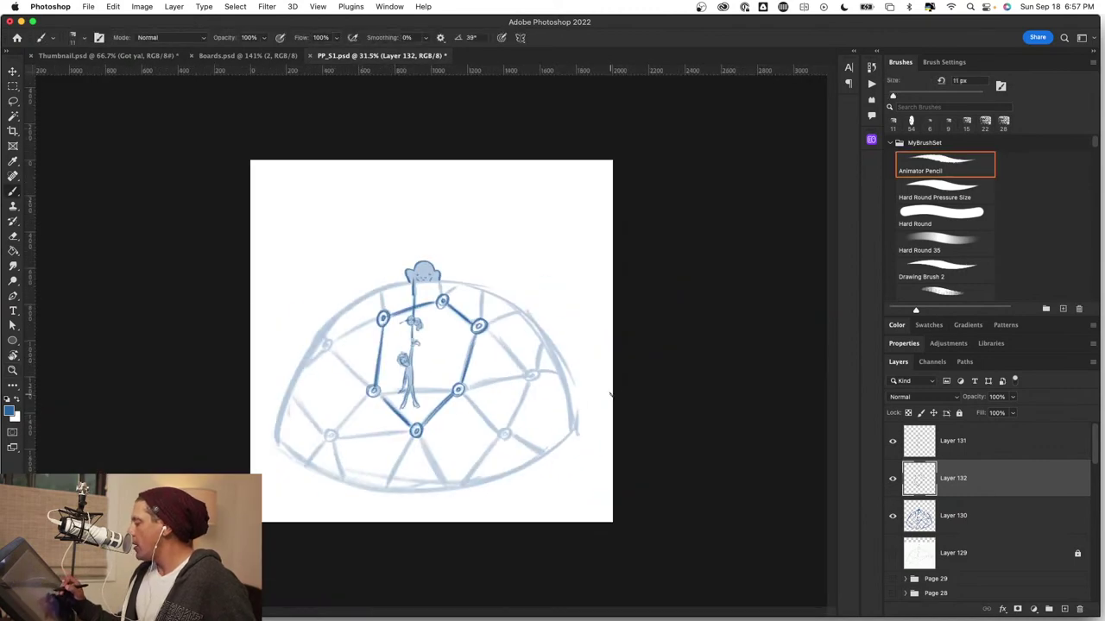
mouse_move(431, 422)
left_mouse_down()
mouse_move(489, 424)
mouse_move(447, 419)
left_mouse_up()
left_click_drag(427, 336, 484, 327)
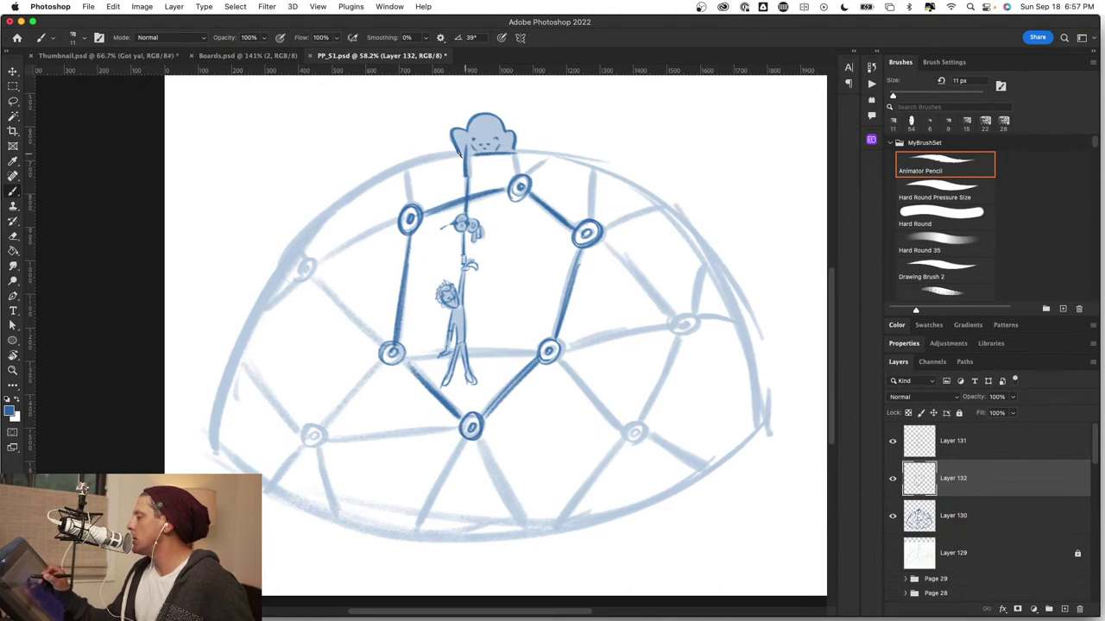
left_click_drag(460, 152, 350, 194)
left_click_drag(438, 158, 350, 193)
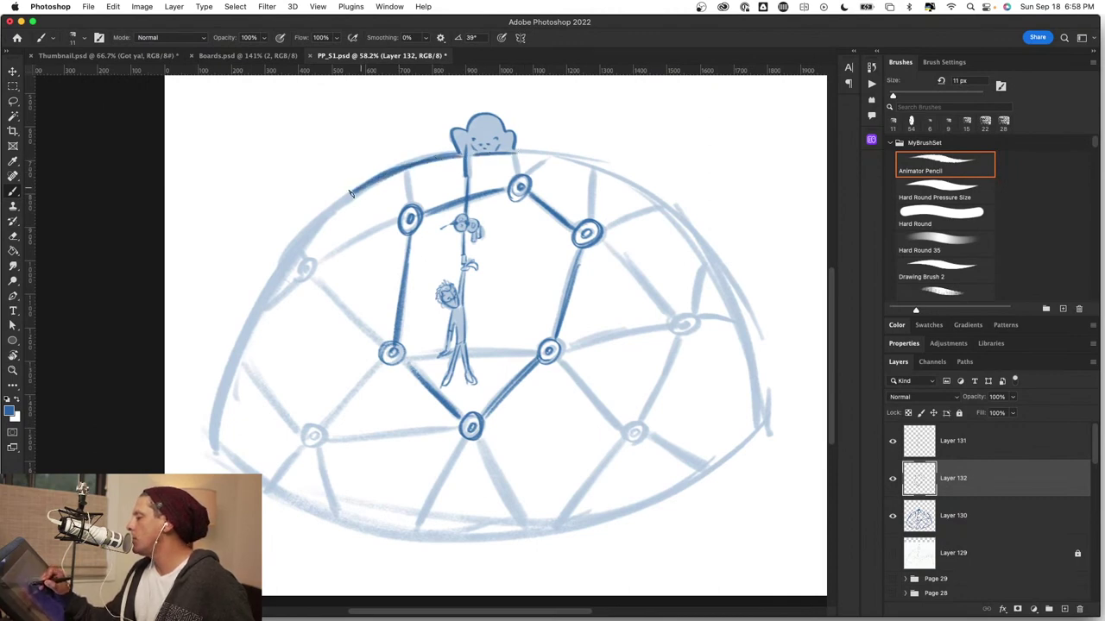
mouse_move(297, 246)
left_mouse_down()
mouse_move(235, 350)
mouse_move(216, 427)
left_mouse_up()
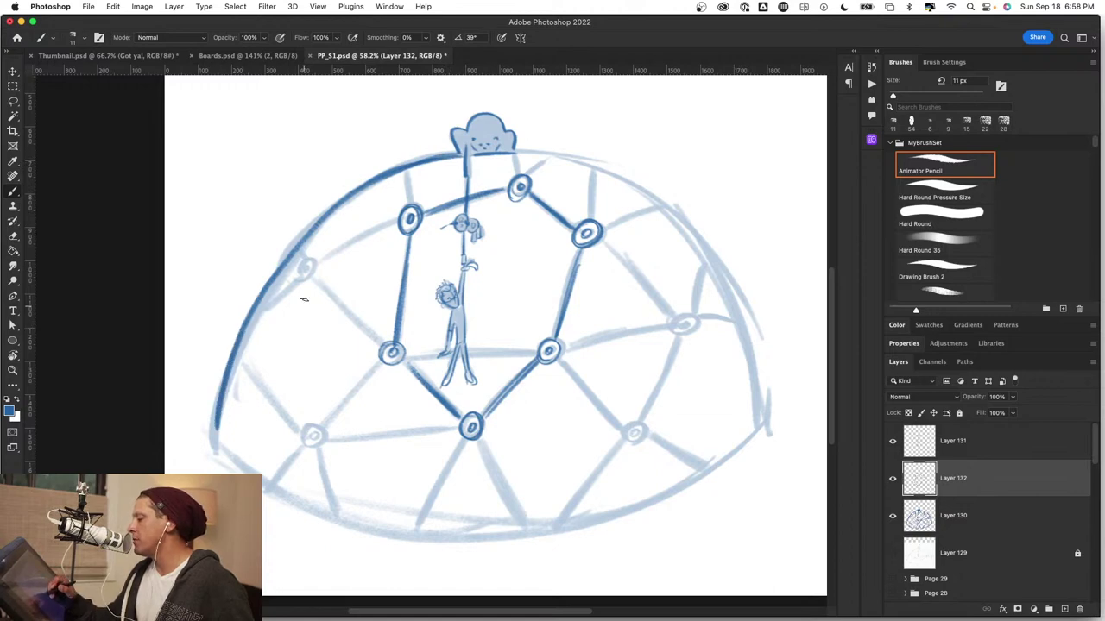
left_click_drag(352, 335, 370, 425)
key("super+z")
key("super+z")
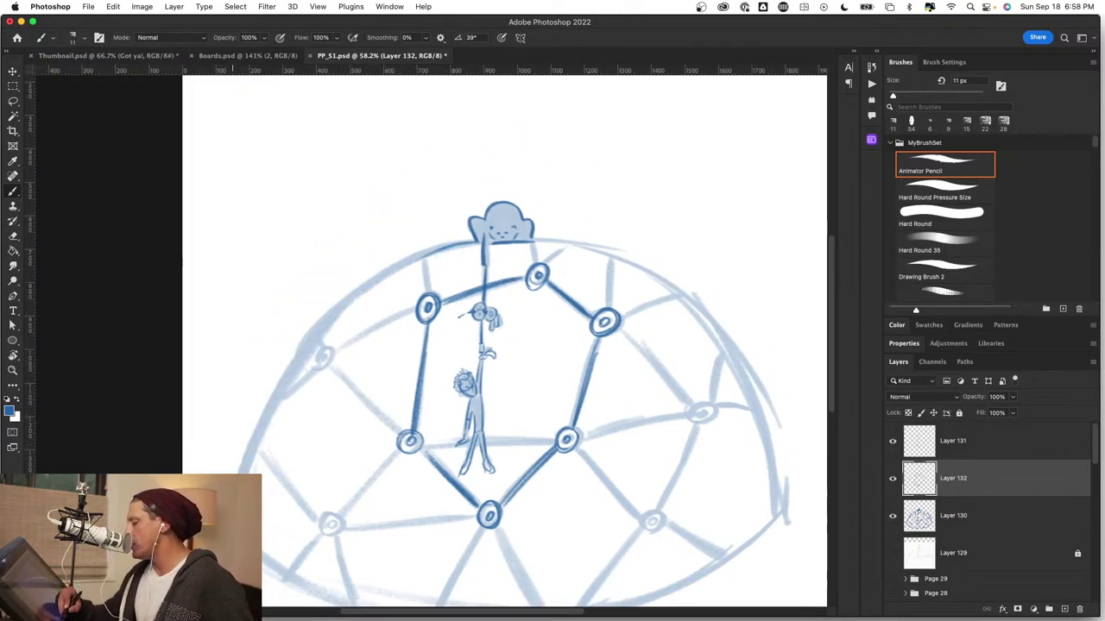
Trace the dome's left outline from its lower side up to the top figure's head.
mouse_move(252, 430)
left_mouse_down()
mouse_move(296, 349)
mouse_move(371, 274)
mouse_move(489, 238)
left_mouse_up()
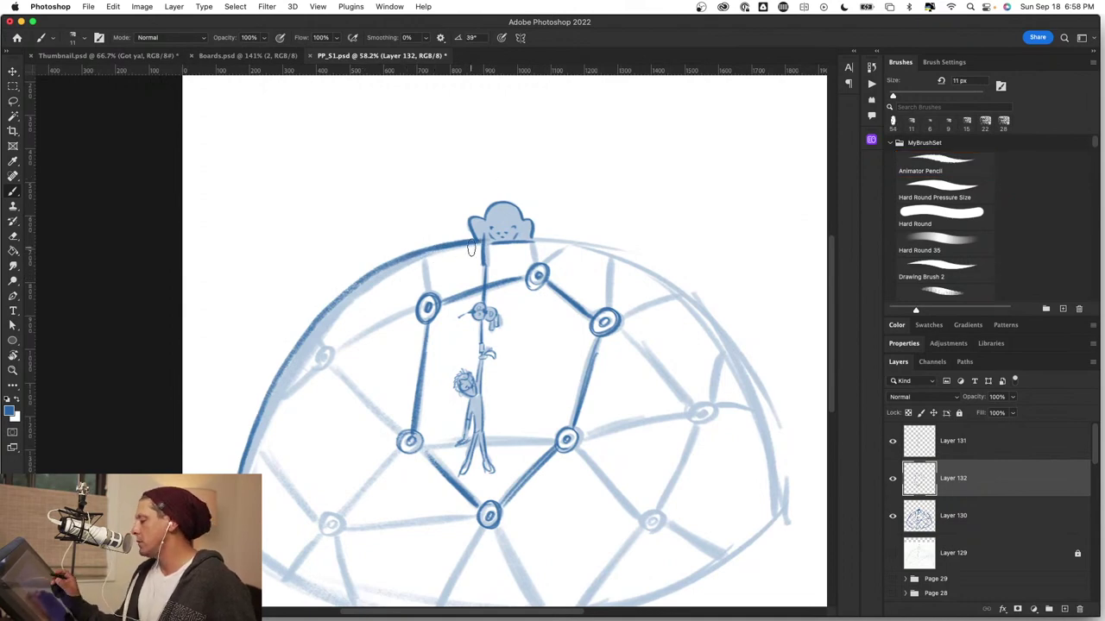
Trace the dome's right outline from the top figure's head down to its lower right end.
key("r")
left_click_drag(711, 436, 527, 163)
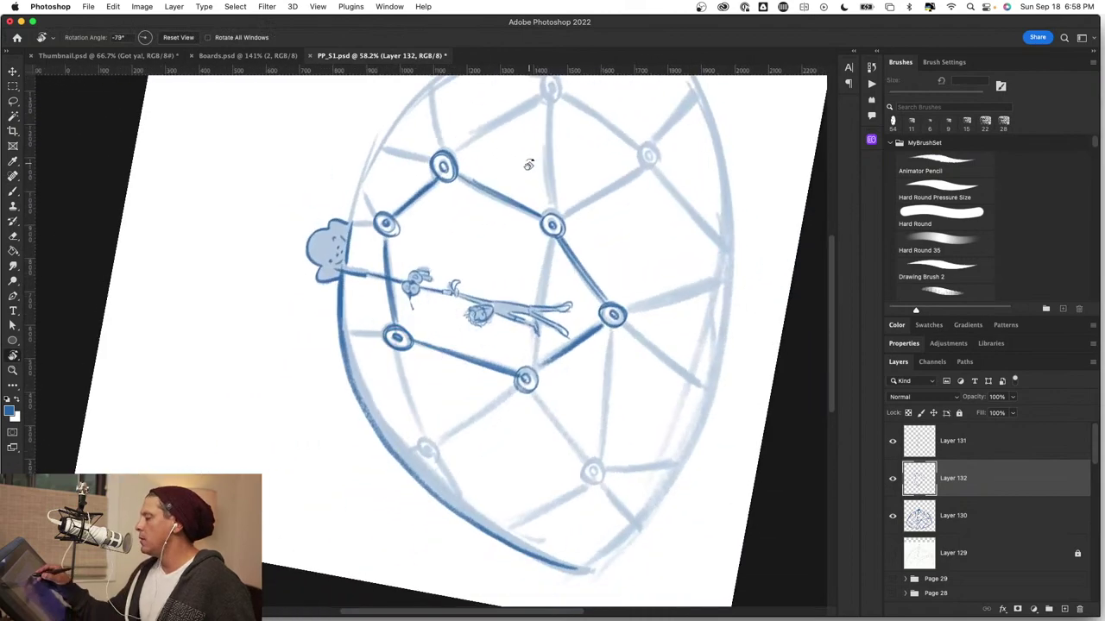
mouse_move(535, 204)
left_mouse_down()
mouse_move(568, 433)
mouse_move(484, 453)
mouse_move(440, 446)
left_mouse_up()
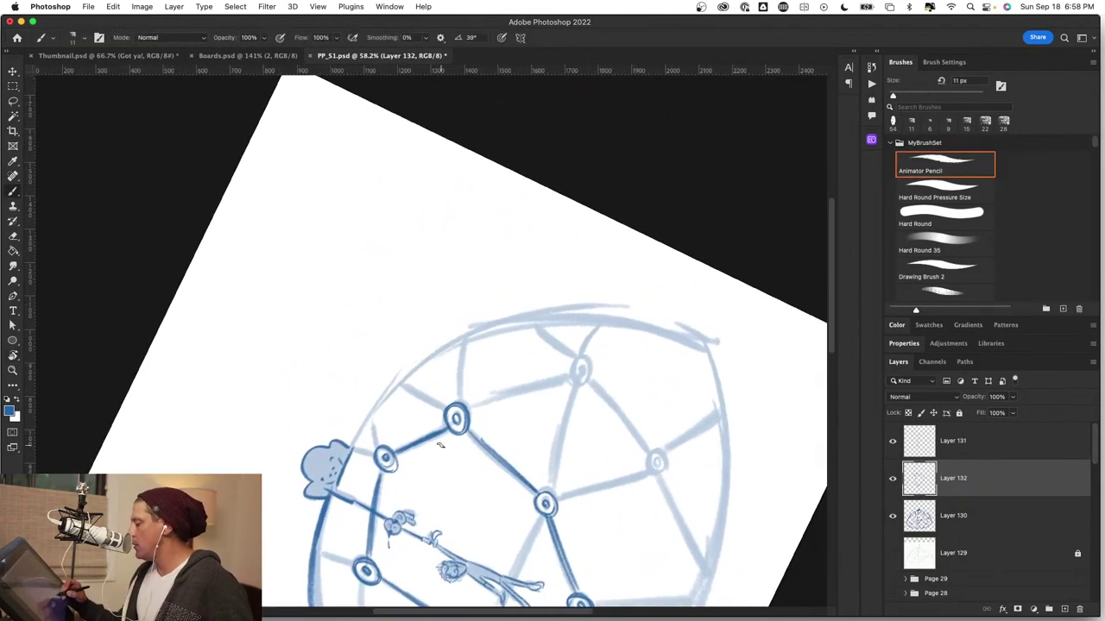
mouse_move(351, 444)
left_mouse_down()
mouse_move(418, 367)
mouse_move(557, 315)
mouse_move(703, 346)
left_mouse_up()
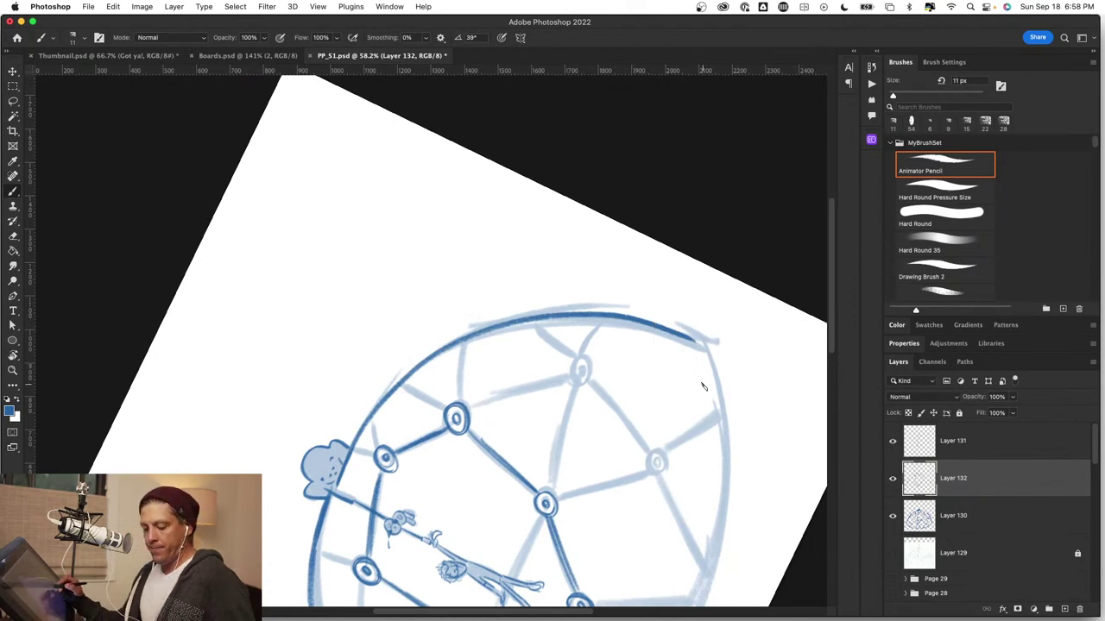
Trace the short strut from the frame's upper-left hub up to the dome's outline.
key("r")
left_click_drag(700, 438, 629, 561)
left_click_drag(478, 421, 668, 383)
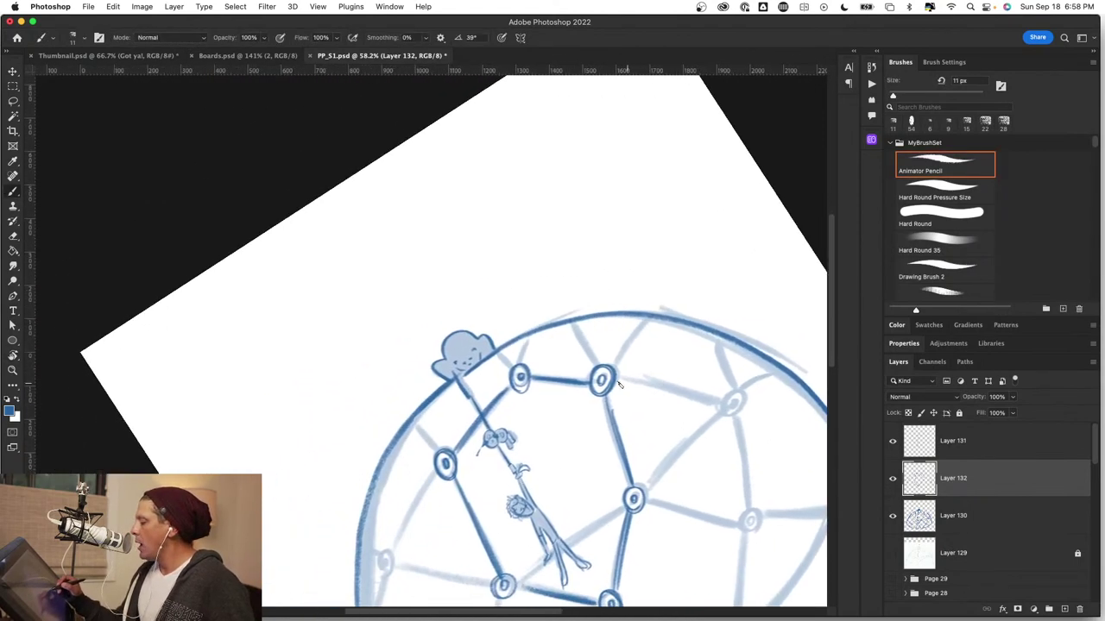
key("r")
mouse_move(444, 434)
left_mouse_down()
mouse_move(519, 430)
mouse_move(424, 423)
mouse_move(404, 391)
left_mouse_up()
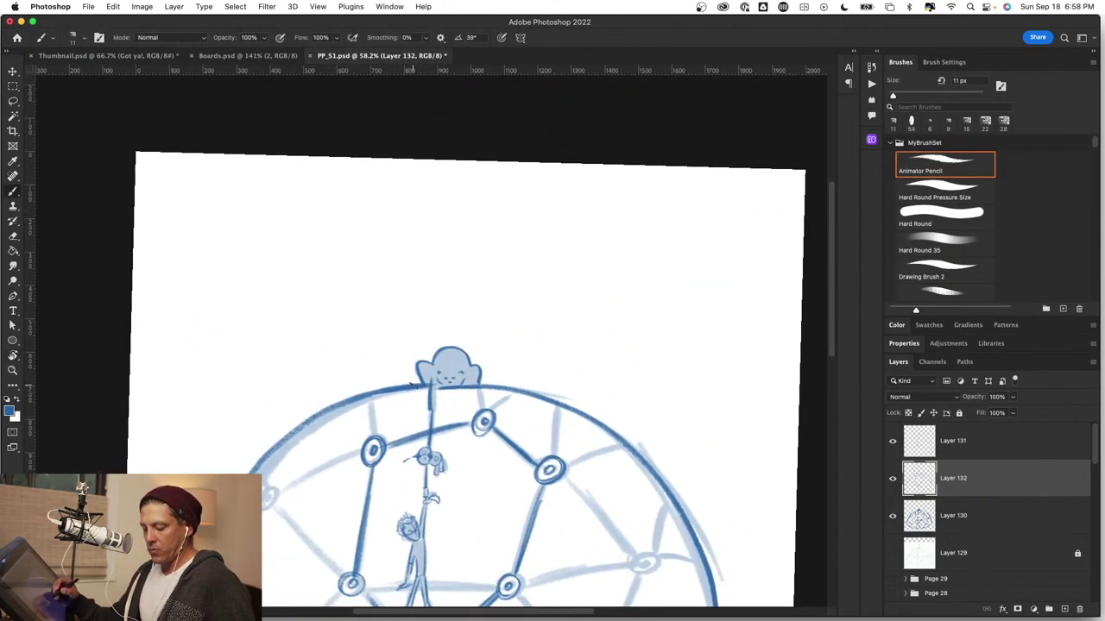
key("z")
left_click_drag(412, 429, 472, 420)
left_click_drag(356, 454, 579, 355)
left_click_drag(407, 177, 438, 363)
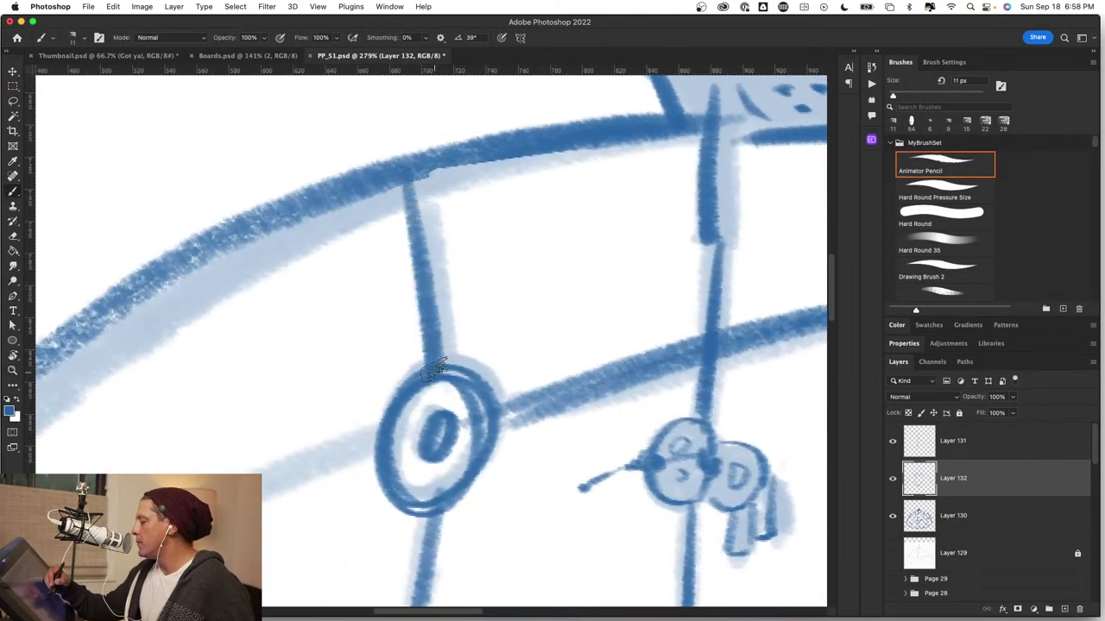
left_click_drag(422, 177, 445, 363)
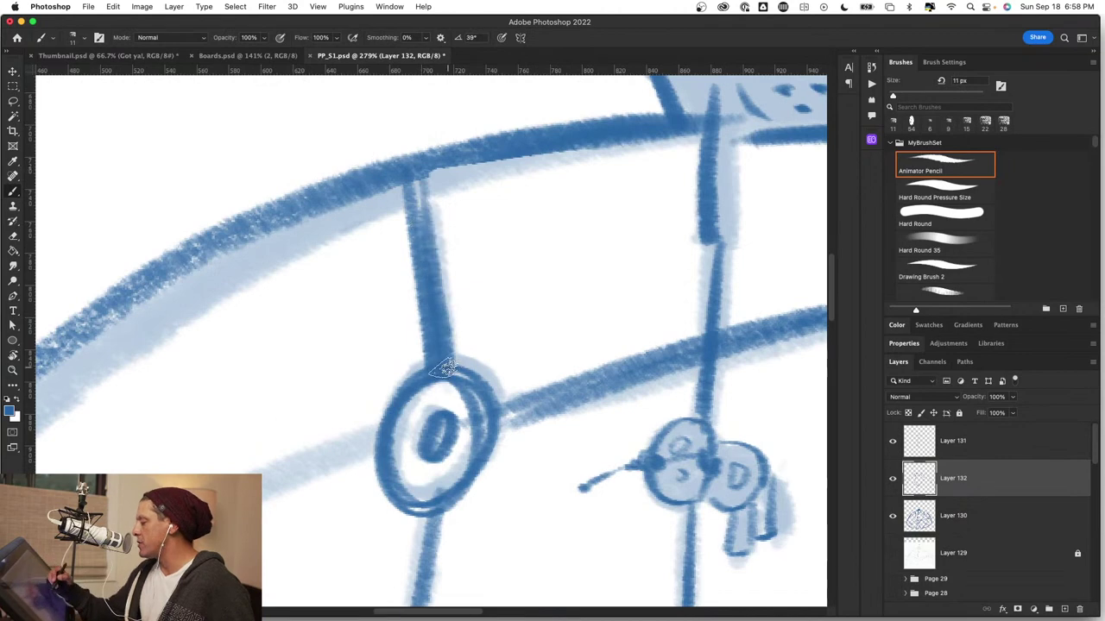
Trace the hub near the dome's left outline with its struts to the outline and to the frame's upper-left hub.
mouse_move(408, 556)
left_mouse_down()
mouse_move(702, 276)
mouse_move(713, 280)
left_mouse_up()
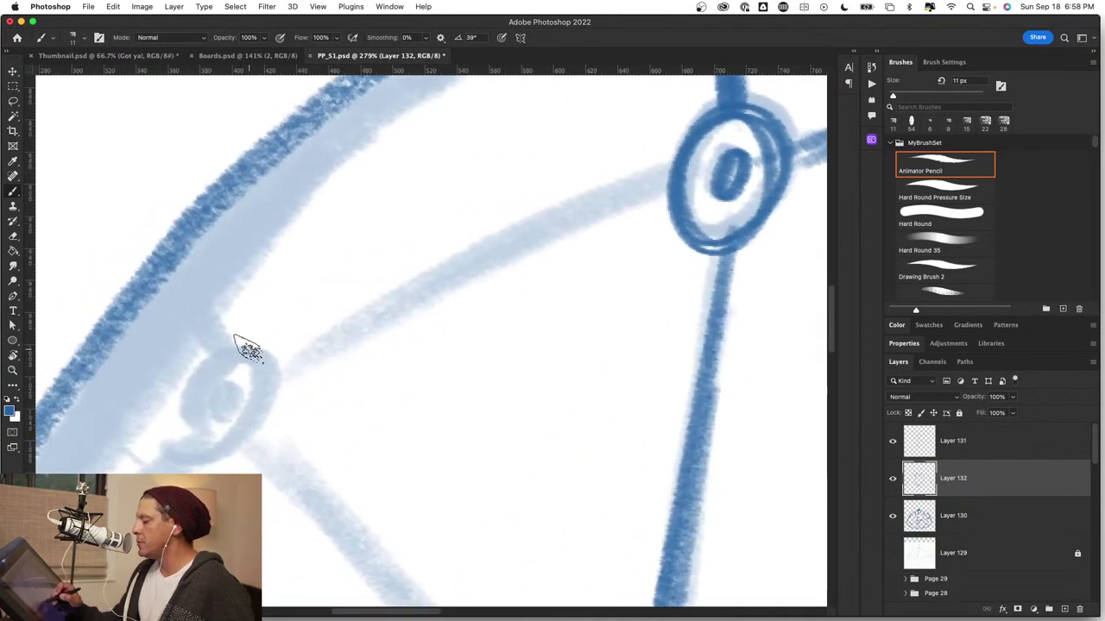
mouse_move(179, 455)
left_mouse_down()
mouse_move(178, 382)
mouse_move(247, 383)
mouse_move(239, 388)
mouse_move(245, 371)
left_mouse_up()
mouse_move(166, 255)
left_mouse_down()
mouse_move(187, 354)
mouse_move(217, 338)
left_mouse_up()
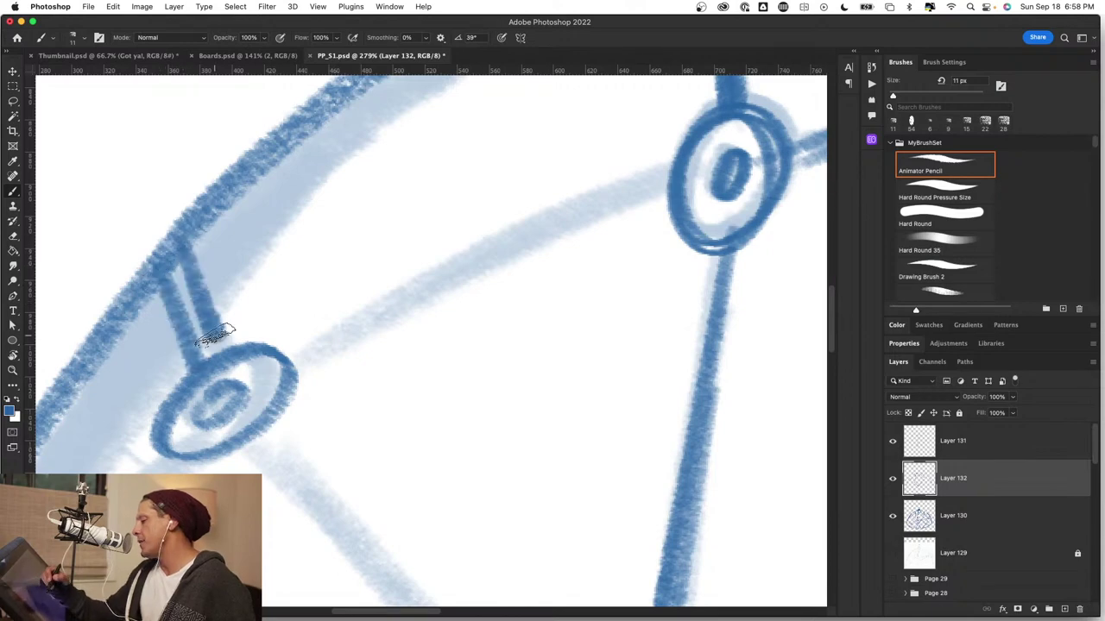
left_click_drag(352, 316, 592, 217)
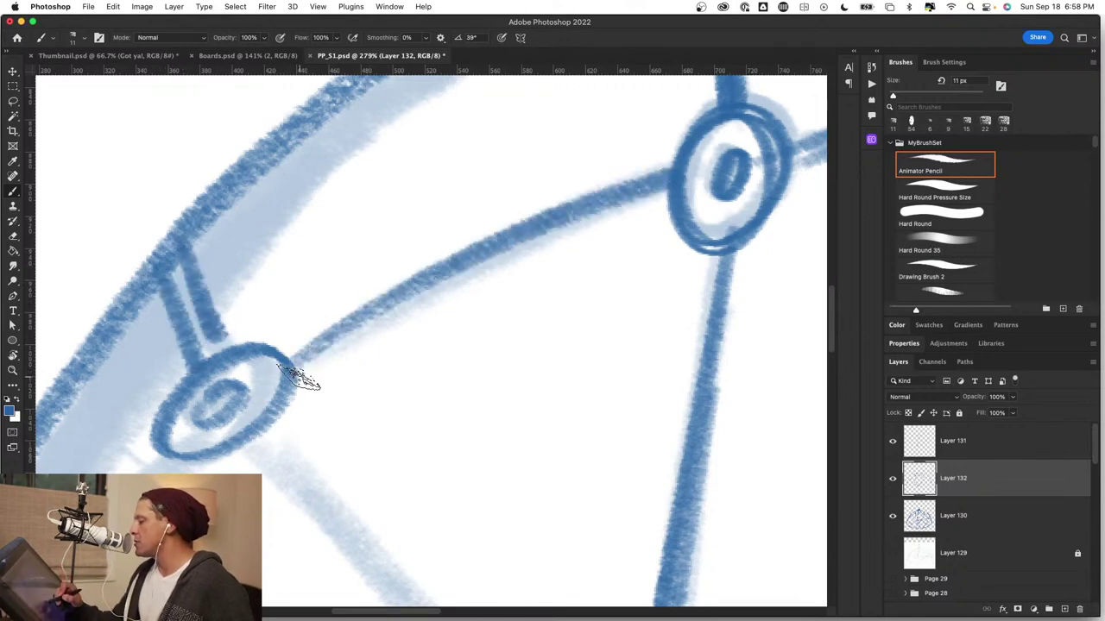
left_click_drag(306, 377, 690, 181)
Thicken the left hub's upper strut and trace its lower strut down to the dome's left outline.
left_click_drag(336, 473, 705, 222)
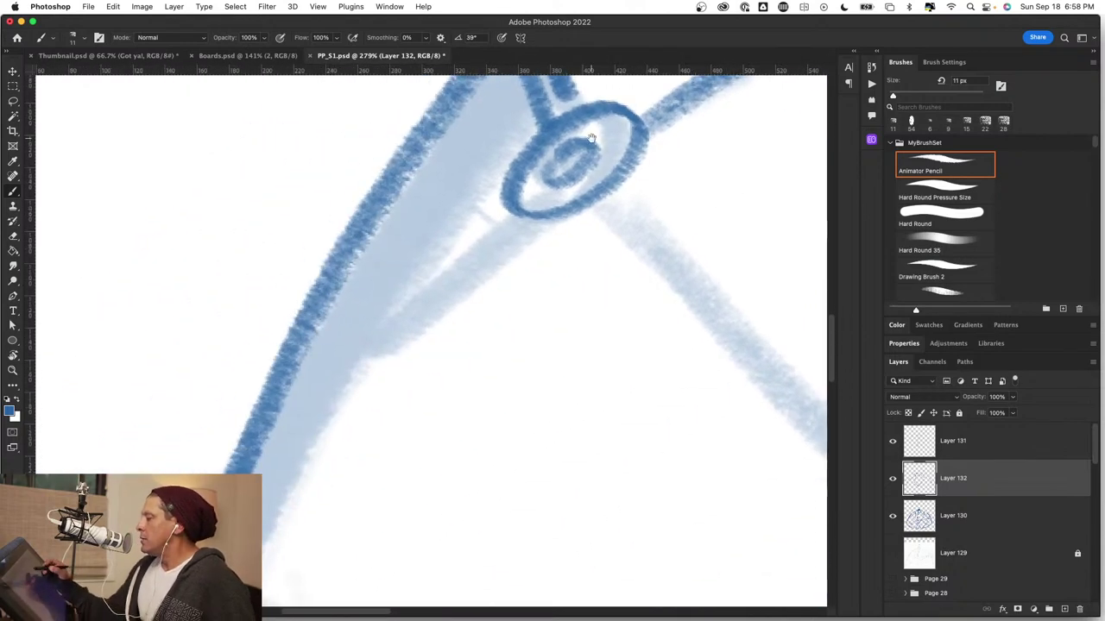
left_click_drag(584, 186, 553, 355)
left_click_drag(526, 238, 543, 266)
left_click_drag(552, 453, 649, 359)
mouse_move(584, 269)
left_mouse_down()
mouse_move(419, 365)
mouse_move(349, 432)
mouse_move(347, 451)
left_mouse_up()
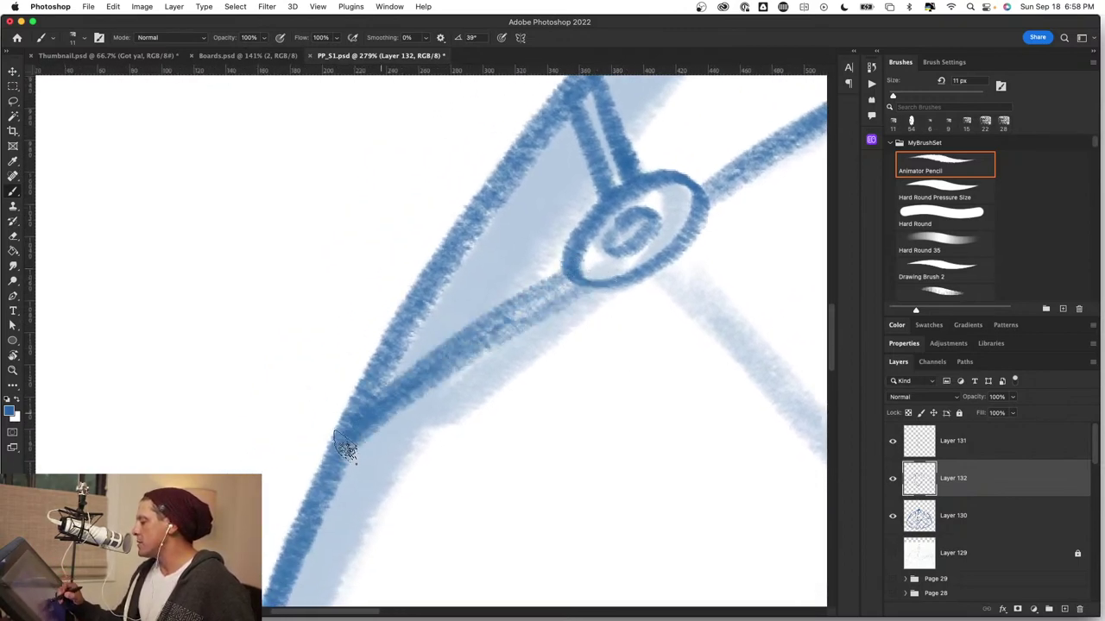
Trace the hub near the dome's right outline and its two short struts to the outline.
left_click_drag(609, 477, 517, 464)
left_click_drag(486, 413, 541, 412)
mouse_move(740, 369)
left_mouse_down()
mouse_move(655, 399)
mouse_move(734, 377)
left_mouse_up()
key("b")
mouse_move(616, 327)
left_mouse_down()
mouse_move(468, 420)
mouse_move(636, 320)
mouse_move(501, 385)
left_mouse_up()
mouse_move(584, 380)
left_mouse_down()
mouse_move(543, 382)
mouse_move(766, 419)
left_mouse_up()
scroll(510, 452, "right", 5)
mouse_move(587, 336)
left_mouse_down()
mouse_move(608, 454)
mouse_move(561, 457)
left_mouse_up()
left_click_drag(445, 467, 556, 155)
left_click_drag(449, 474, 563, 145)
Trace the two short struts from the frame's top hub, beneath the top figure, to the dome's outline.
key("z")
left_click_drag(543, 463, 437, 473)
left_click_drag(517, 397, 592, 385)
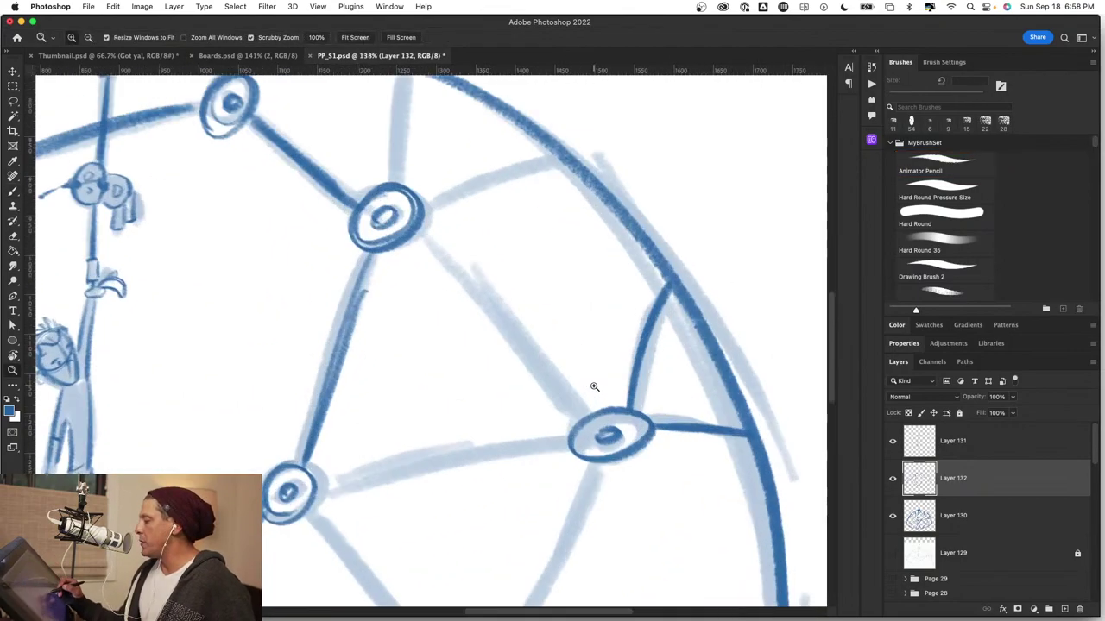
key("b")
left_click_drag(458, 216, 599, 430)
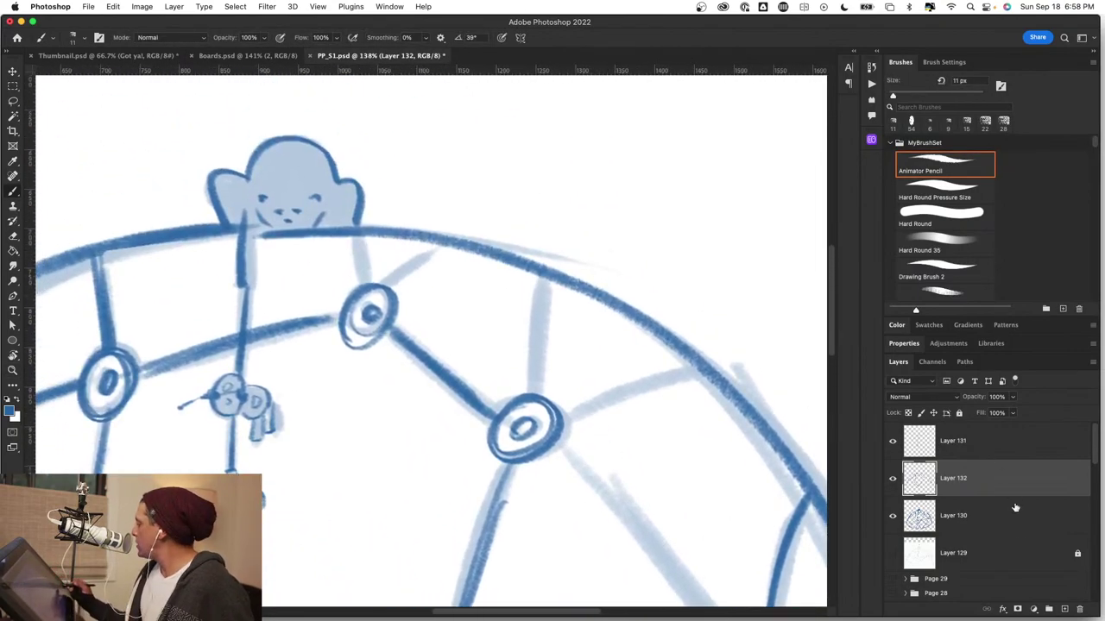
key("z")
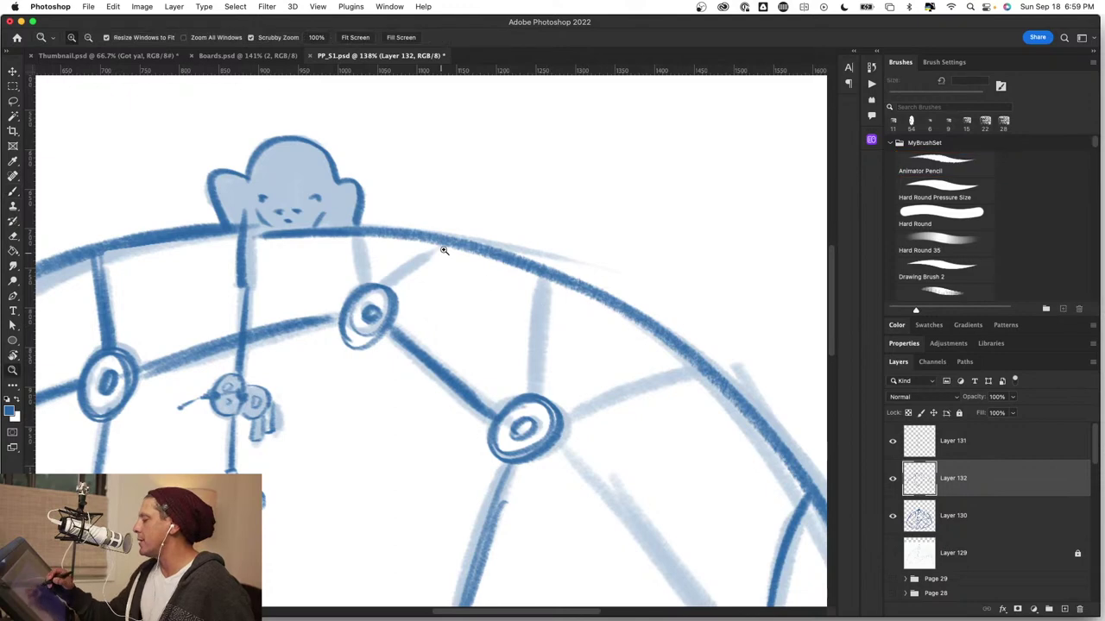
left_click_drag(448, 248, 505, 244)
key("b")
left_click_drag(299, 309, 517, 405)
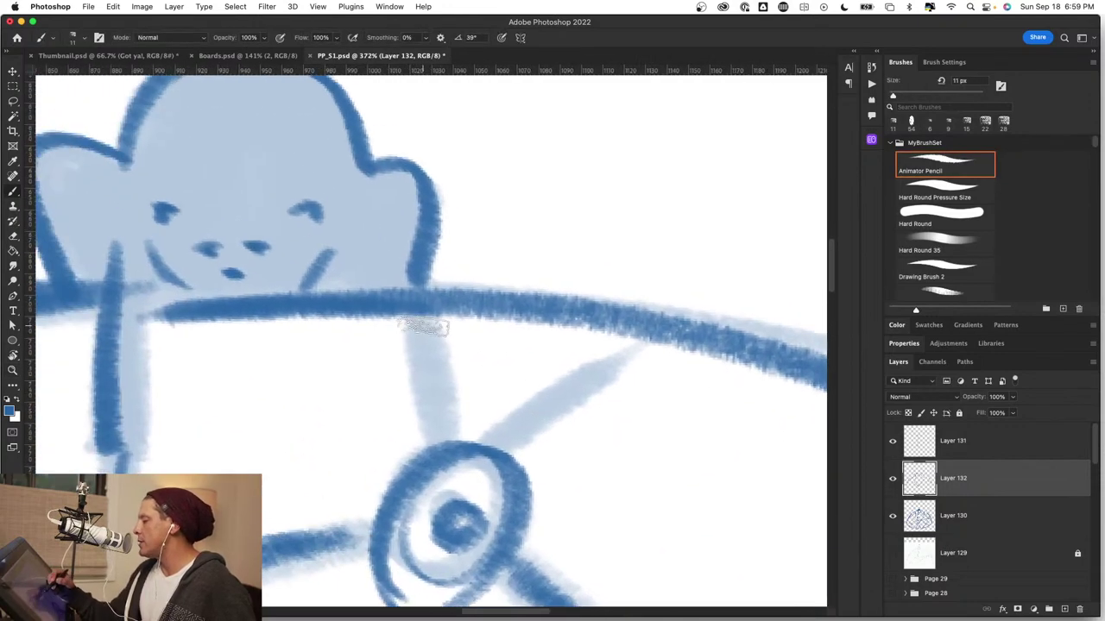
mouse_move(421, 321)
left_mouse_down()
mouse_move(438, 375)
mouse_move(429, 319)
mouse_move(660, 339)
left_mouse_up()
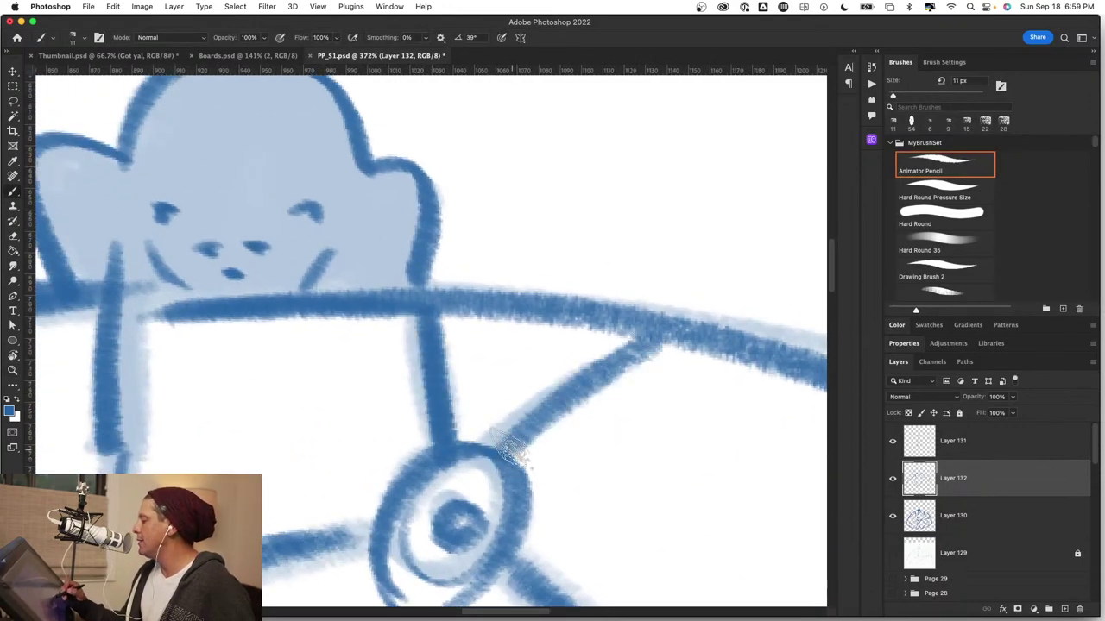
left_click_drag(514, 452, 661, 338)
Trace the two struts from the frame's upper-right hub to the dome's right outline.
left_click_drag(678, 515, 382, 125)
mouse_move(626, 446)
left_mouse_down()
mouse_move(508, 497)
mouse_move(508, 590)
left_mouse_up()
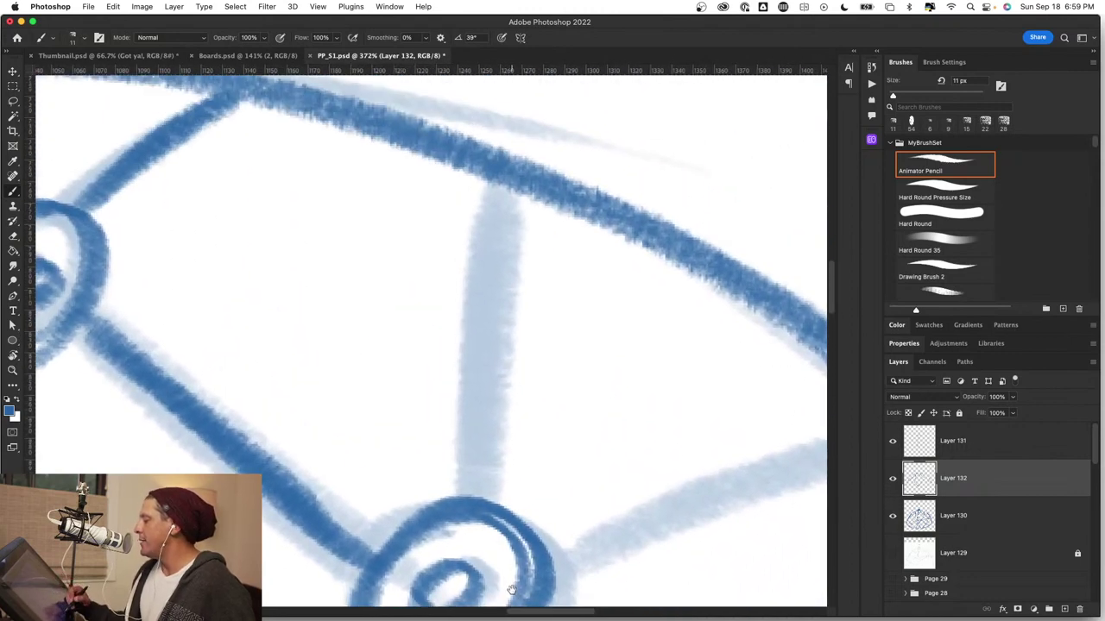
left_click_drag(468, 494, 495, 188)
left_click_drag(495, 190, 461, 477)
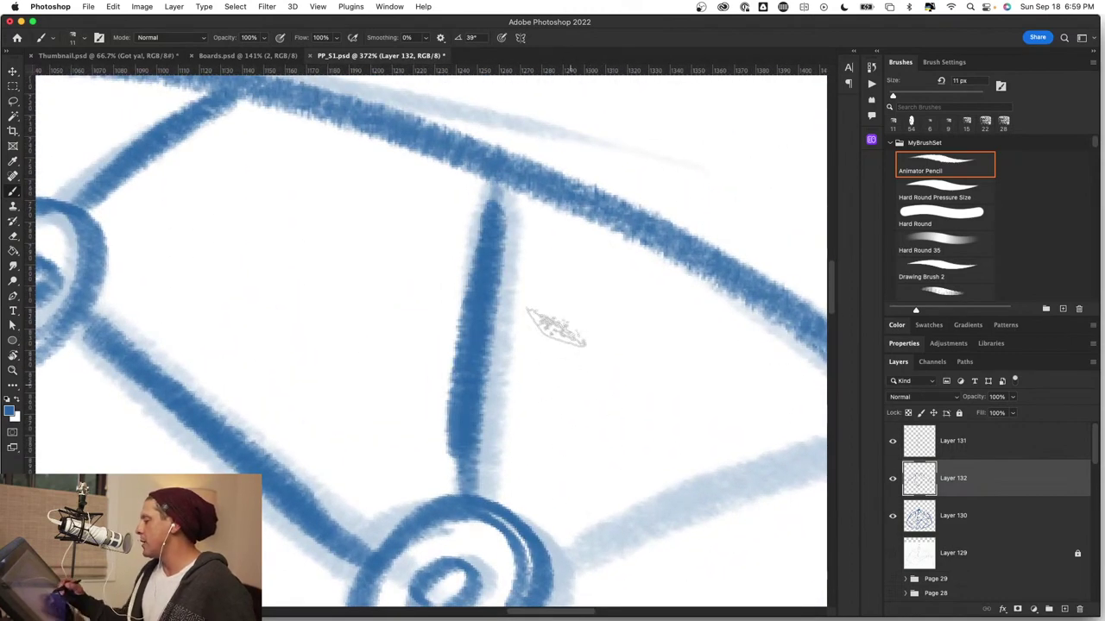
mouse_move(693, 519)
left_mouse_down()
mouse_move(609, 444)
mouse_move(510, 380)
left_mouse_up()
left_click_drag(413, 386, 777, 250)
mouse_move(777, 249)
left_mouse_down()
mouse_move(679, 275)
mouse_move(403, 390)
left_mouse_up()
Trace the strut from the left outer hub down to the frame's lower-left hub.
key("z")
left_click_drag(584, 475, 495, 489)
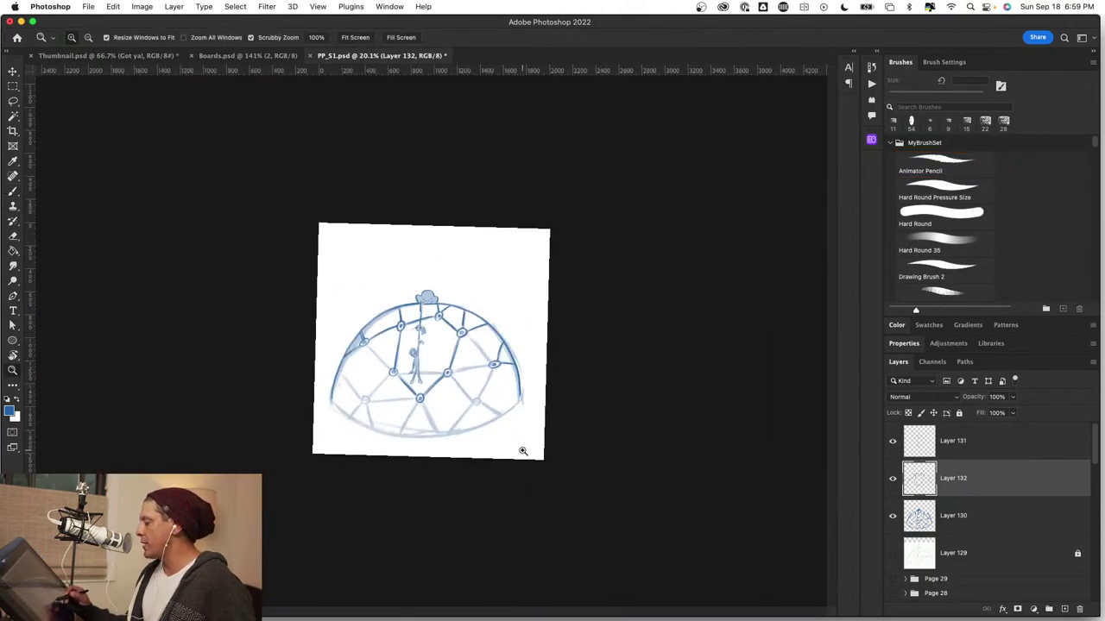
left_click_drag(468, 430, 523, 436)
key("b")
mouse_move(241, 271)
left_mouse_down()
mouse_move(474, 355)
mouse_move(563, 454)
left_mouse_up()
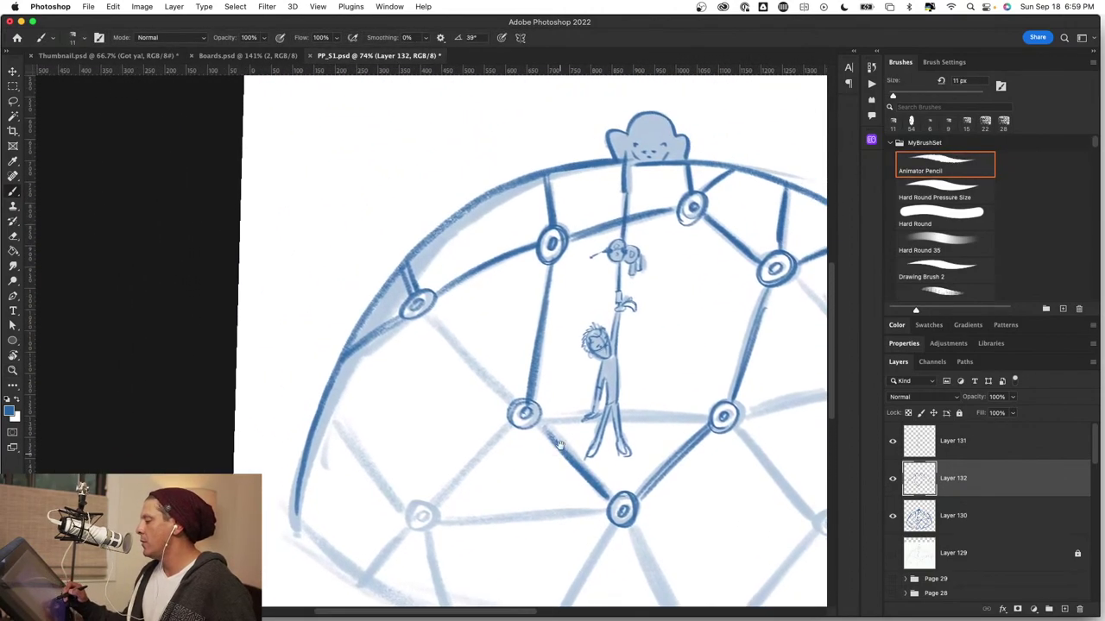
key("z")
mouse_move(594, 286)
left_mouse_down()
mouse_move(651, 313)
mouse_move(548, 595)
mouse_move(517, 601)
left_mouse_up()
key("b")
key("r")
key("b")
left_click_drag(412, 338, 586, 471)
left_click_drag(375, 485, 540, 235)
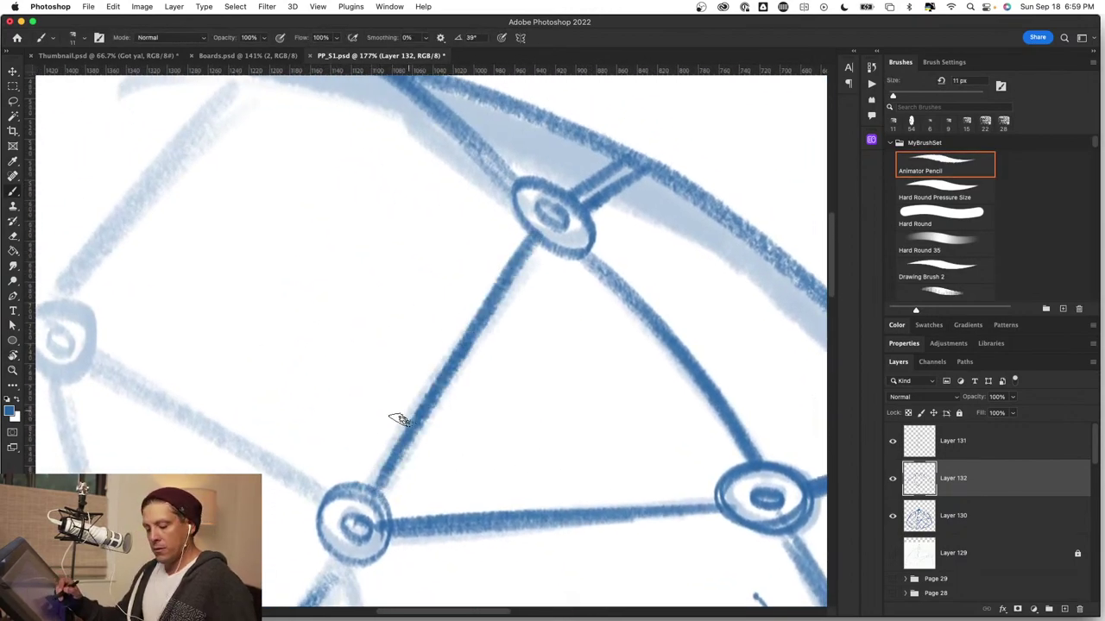
Trace the rings of the outer hub in the dome's lower left part.
mouse_move(398, 420)
left_mouse_down()
mouse_move(666, 415)
mouse_move(648, 510)
mouse_move(621, 565)
mouse_move(589, 486)
left_mouse_up()
key("r")
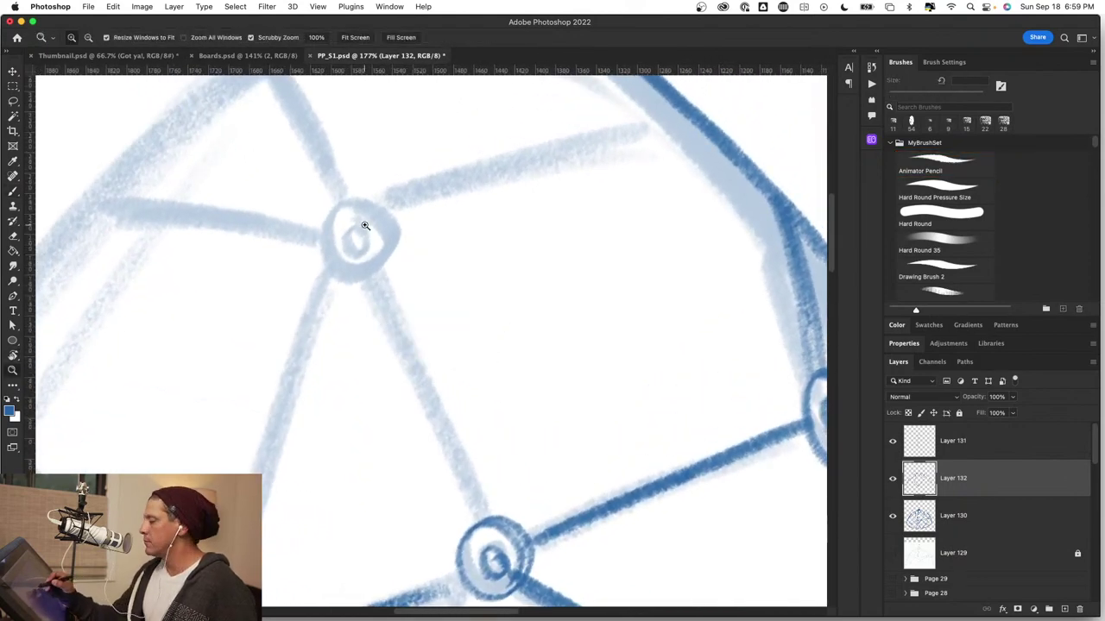
left_click_drag(352, 204, 414, 210)
left_click_drag(473, 336, 563, 326)
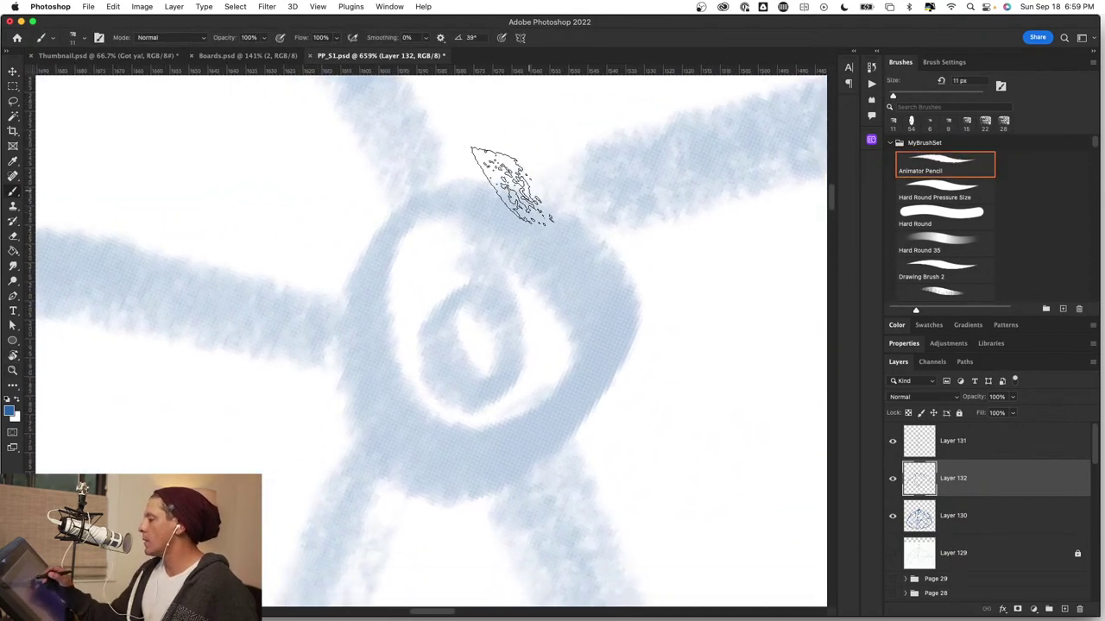
mouse_move(510, 185)
left_mouse_down()
mouse_move(420, 457)
mouse_move(486, 192)
mouse_move(371, 412)
left_mouse_up()
mouse_move(423, 344)
left_mouse_down()
mouse_move(496, 279)
mouse_move(456, 344)
left_mouse_up()
left_click_drag(595, 356, 541, 376)
Trace a thick strut from the dome's lower-left outer hub up to the left outline.
left_click_drag(679, 315, 582, 372)
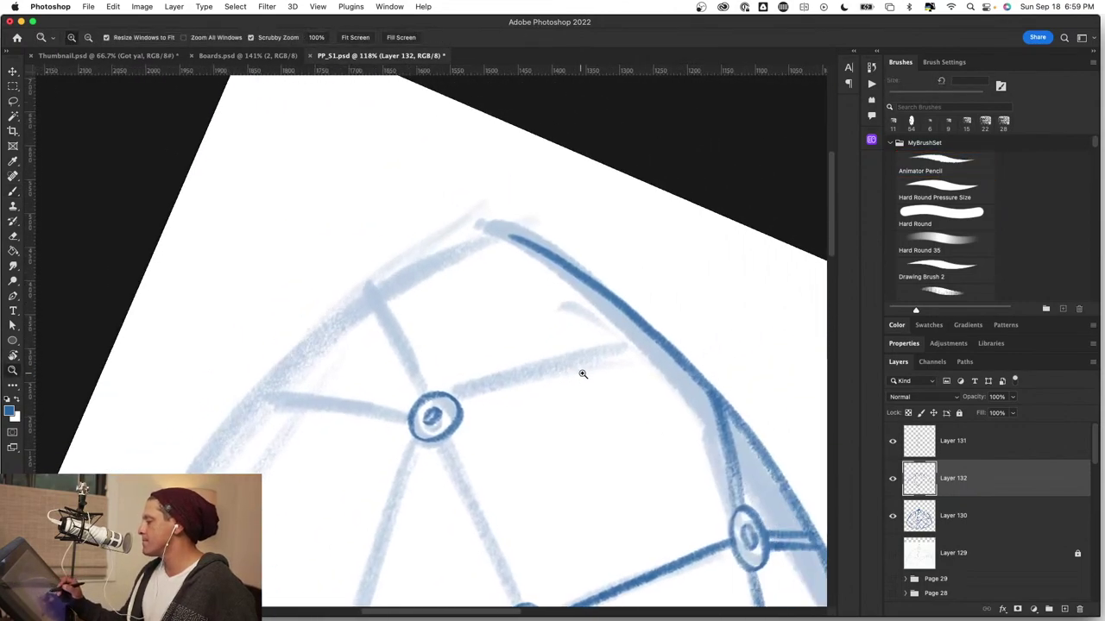
scroll(581, 372, "up", 3)
left_click_drag(349, 427, 691, 286)
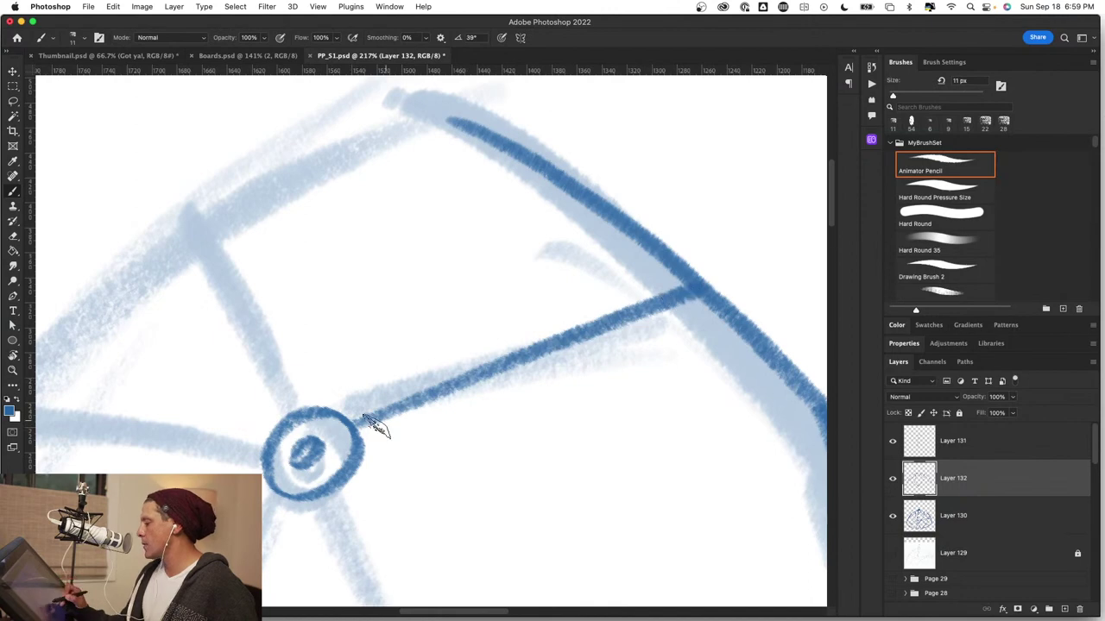
left_click_drag(356, 432, 697, 285)
Trace the two short struts from the lower-left outer hub down to the dome's bottom edge.
left_click_drag(399, 404, 559, 410)
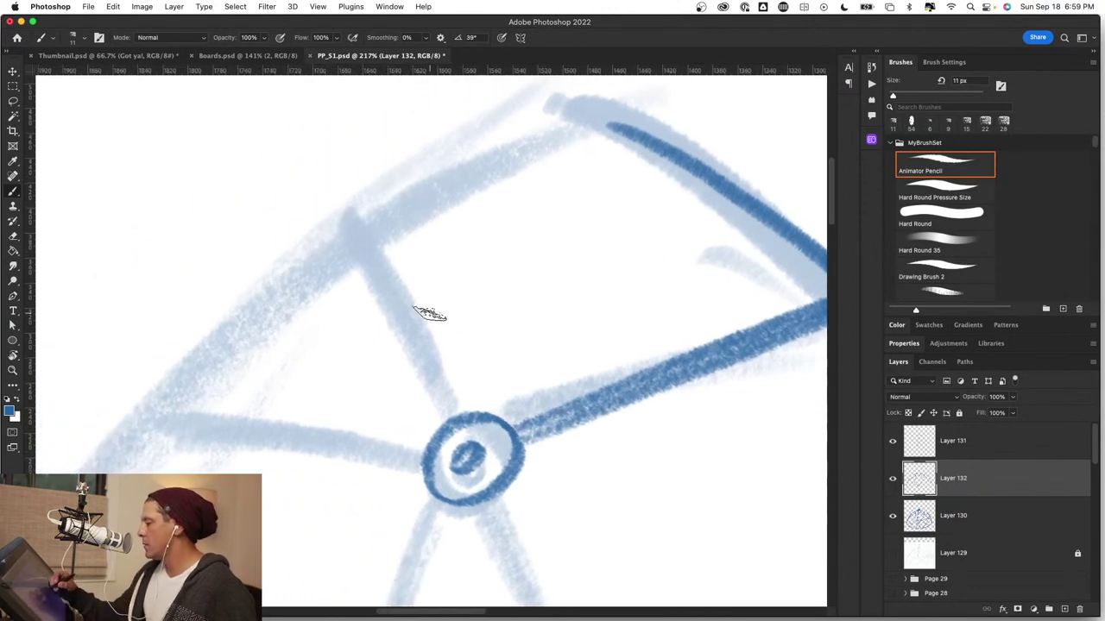
left_click_drag(369, 250, 453, 431)
left_click_drag(358, 221, 458, 433)
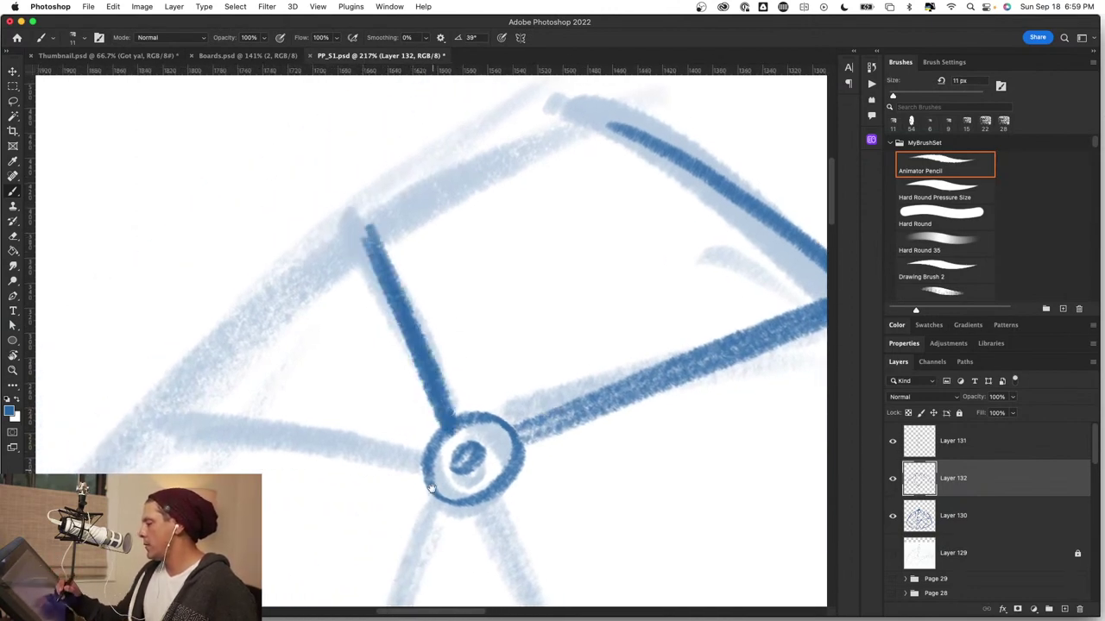
left_click_drag(431, 489, 529, 427)
key("r")
mouse_move(594, 480)
left_mouse_down()
mouse_move(619, 416)
mouse_move(525, 268)
mouse_move(406, 510)
left_mouse_up()
mouse_move(509, 264)
left_mouse_down()
mouse_move(424, 423)
mouse_move(406, 507)
left_mouse_up()
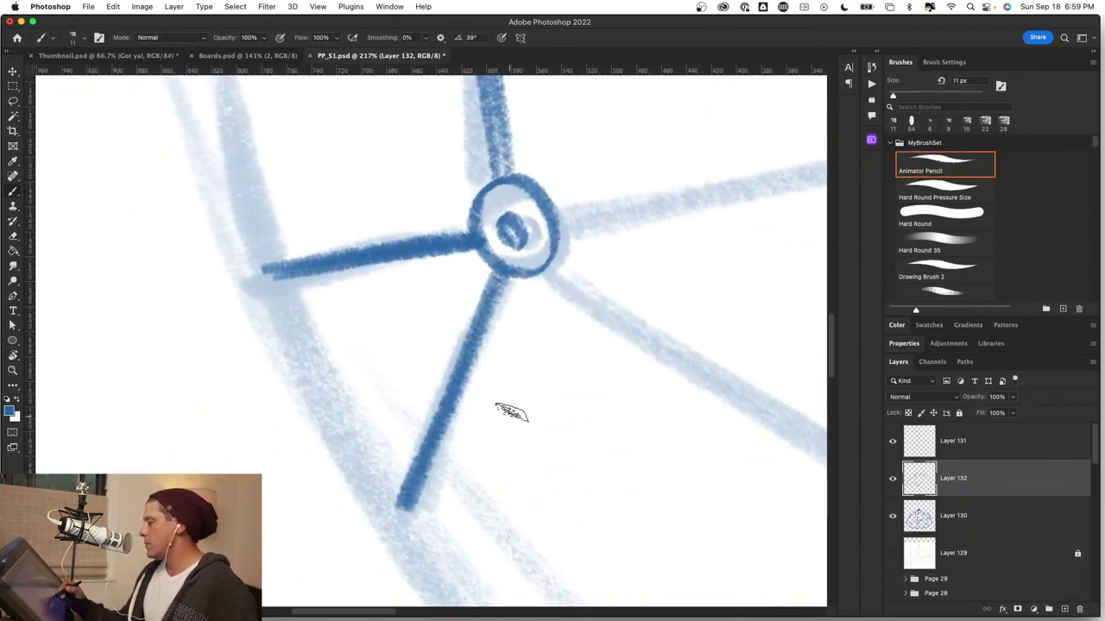
Trace the strut linking the lower-left outer hub to the frame's lower-left hub.
left_click_drag(510, 406, 363, 494)
left_click_drag(649, 492, 664, 345)
left_click_drag(599, 299, 495, 493)
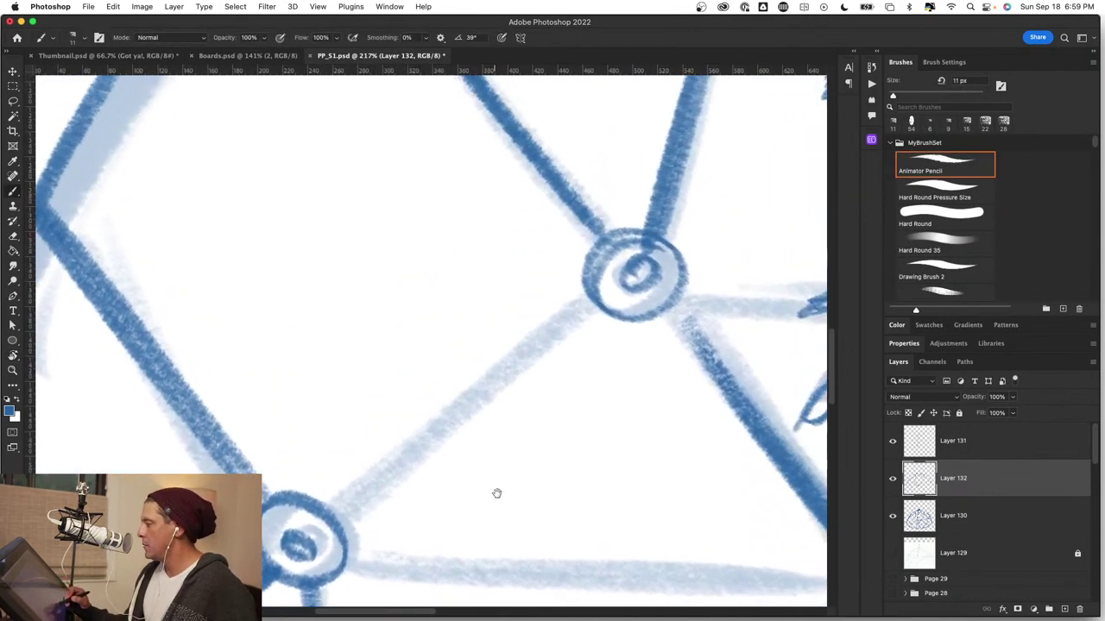
mouse_move(335, 521)
left_mouse_down()
mouse_move(645, 228)
mouse_move(591, 269)
left_mouse_up()
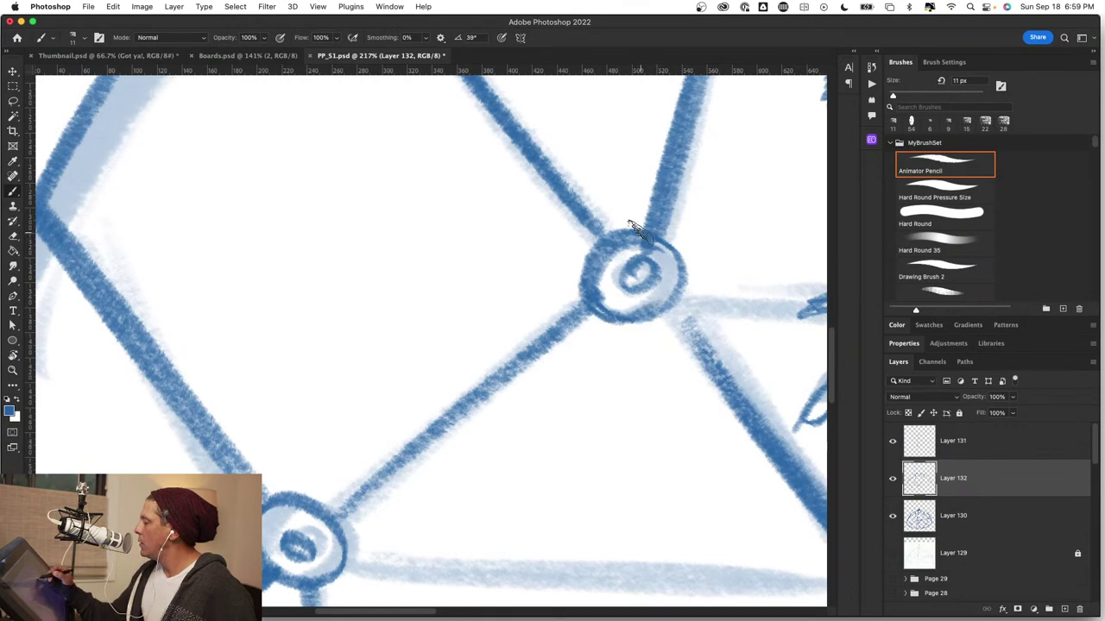
Trace the strut linking the lower-left outer hub to the frame's bottom hub.
left_click_drag(588, 541, 486, 440)
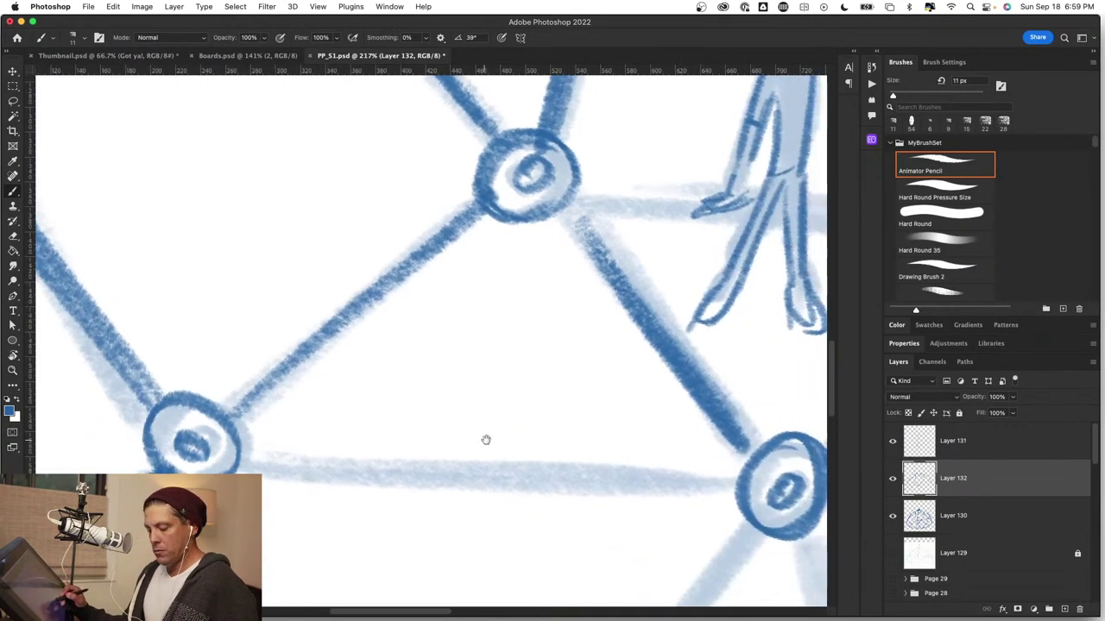
key("r")
mouse_move(682, 503)
left_mouse_down()
mouse_move(627, 305)
mouse_move(431, 284)
mouse_move(311, 352)
mouse_move(464, 463)
left_mouse_up()
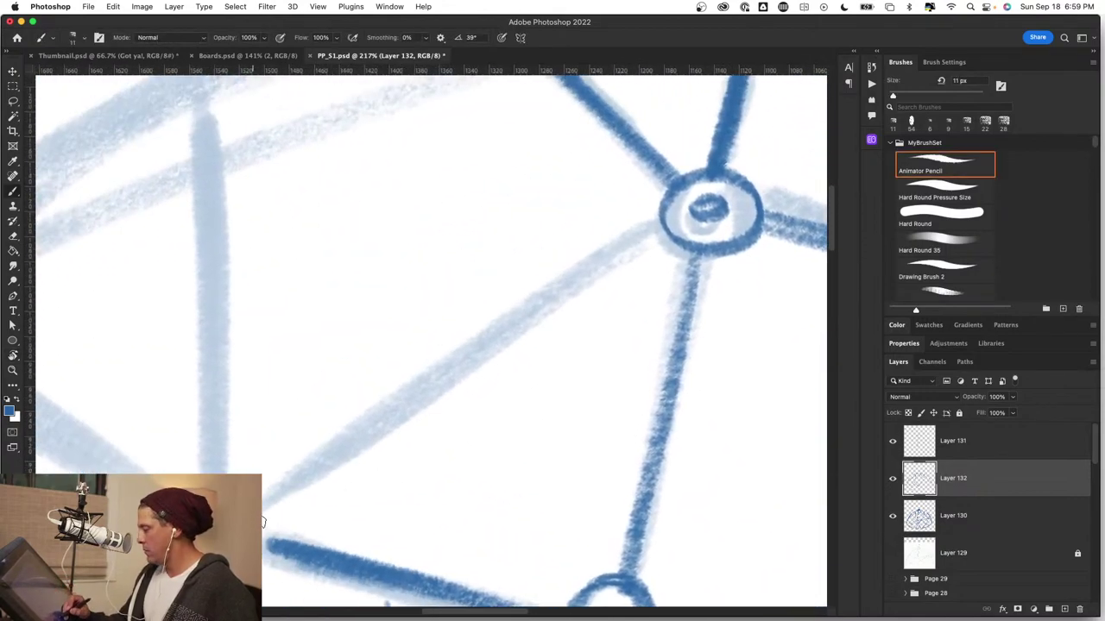
mouse_move(263, 522)
left_mouse_down()
mouse_move(340, 448)
mouse_move(654, 228)
left_mouse_up()
Trace the two struts from the frame's bottom hub down to the dome's bottom edge.
left_click_drag(429, 360, 532, 429)
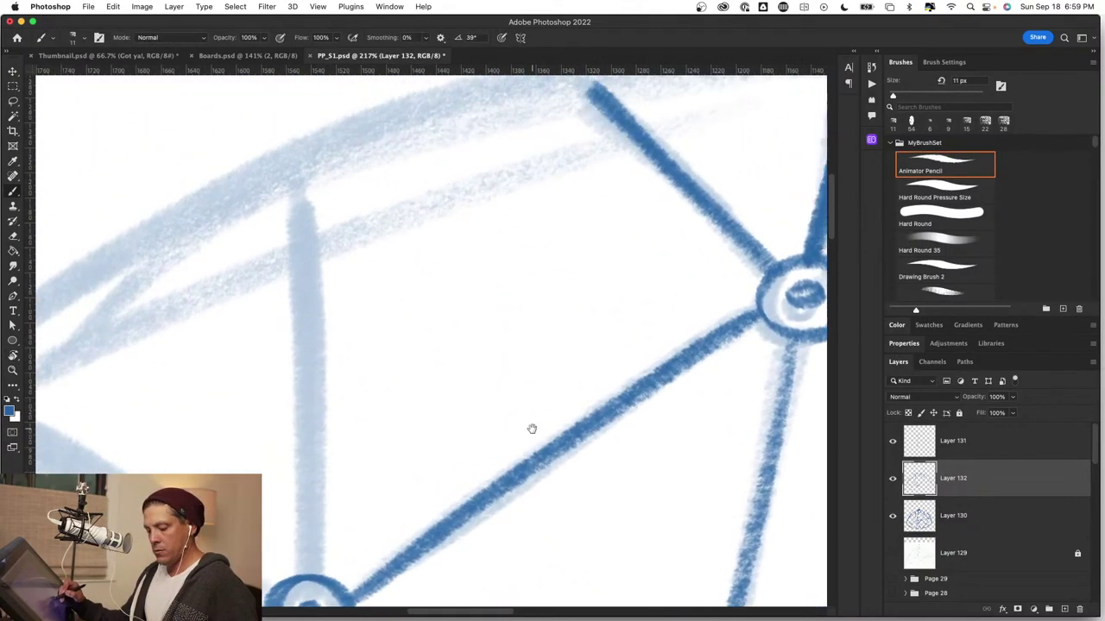
left_click_drag(651, 398, 528, 527)
left_click_drag(421, 391, 533, 491)
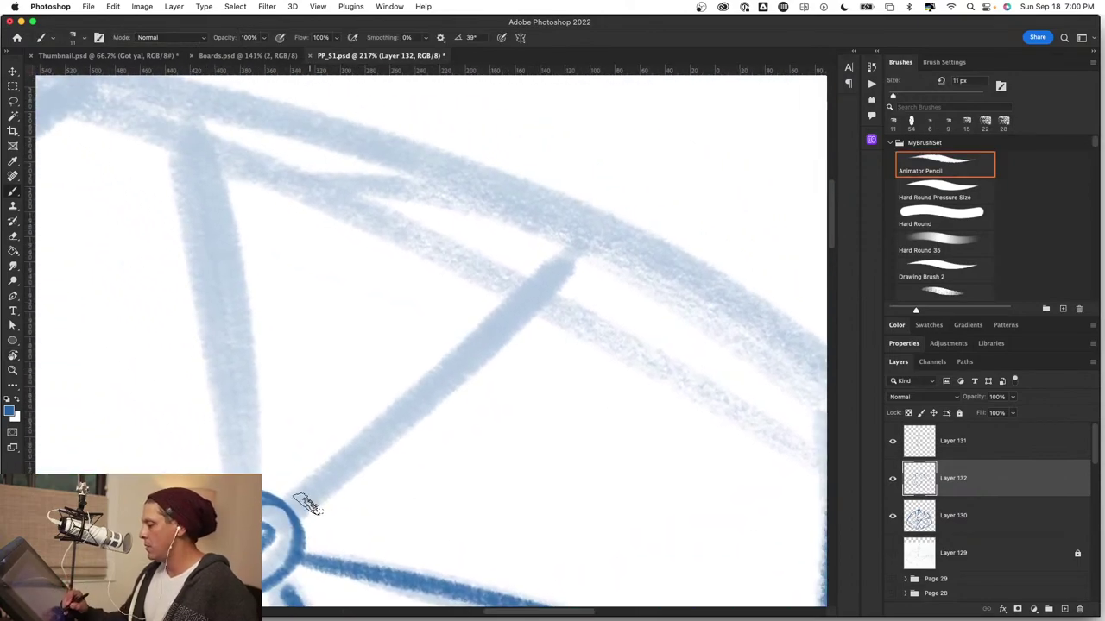
mouse_move(308, 505)
left_mouse_down()
mouse_move(328, 474)
mouse_move(595, 233)
left_mouse_up()
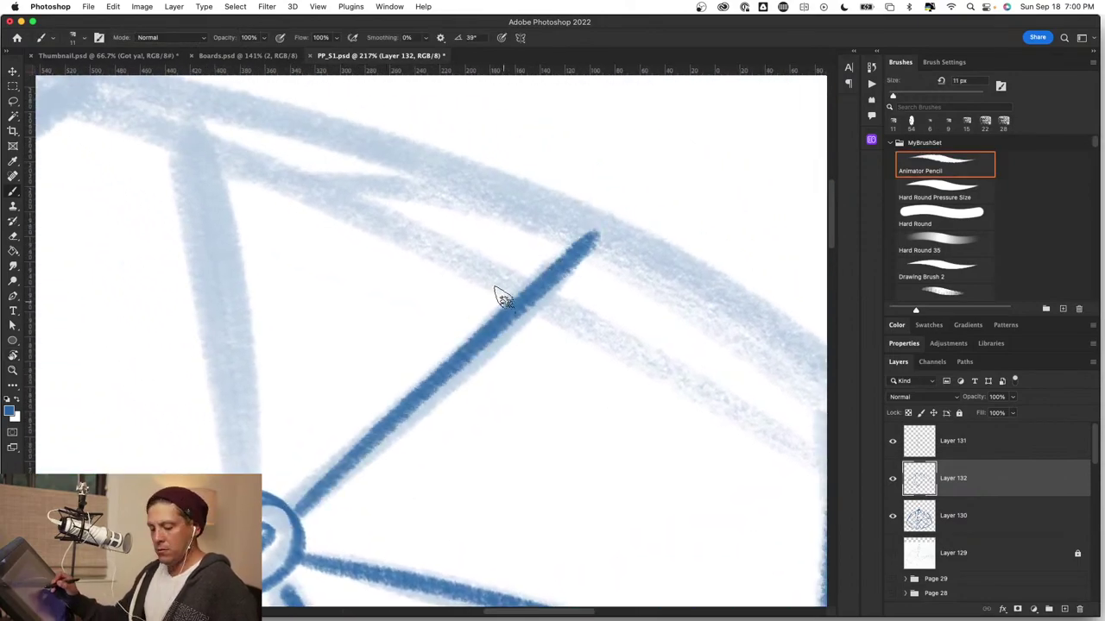
left_click_drag(503, 298, 572, 503)
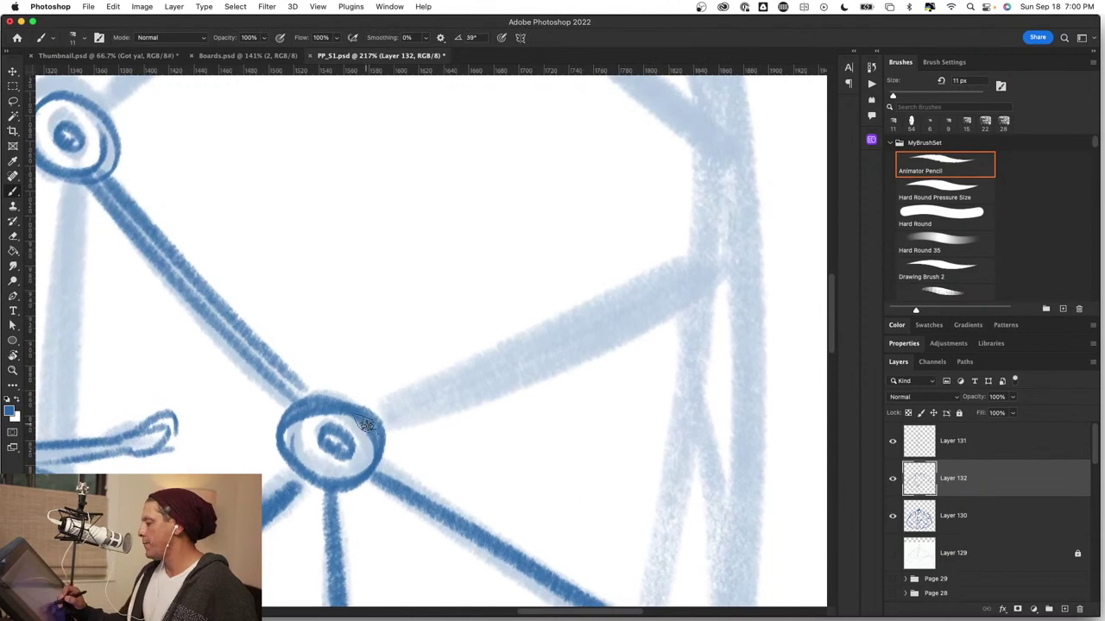
mouse_move(366, 425)
left_mouse_down()
mouse_move(723, 263)
mouse_move(593, 317)
left_mouse_up()
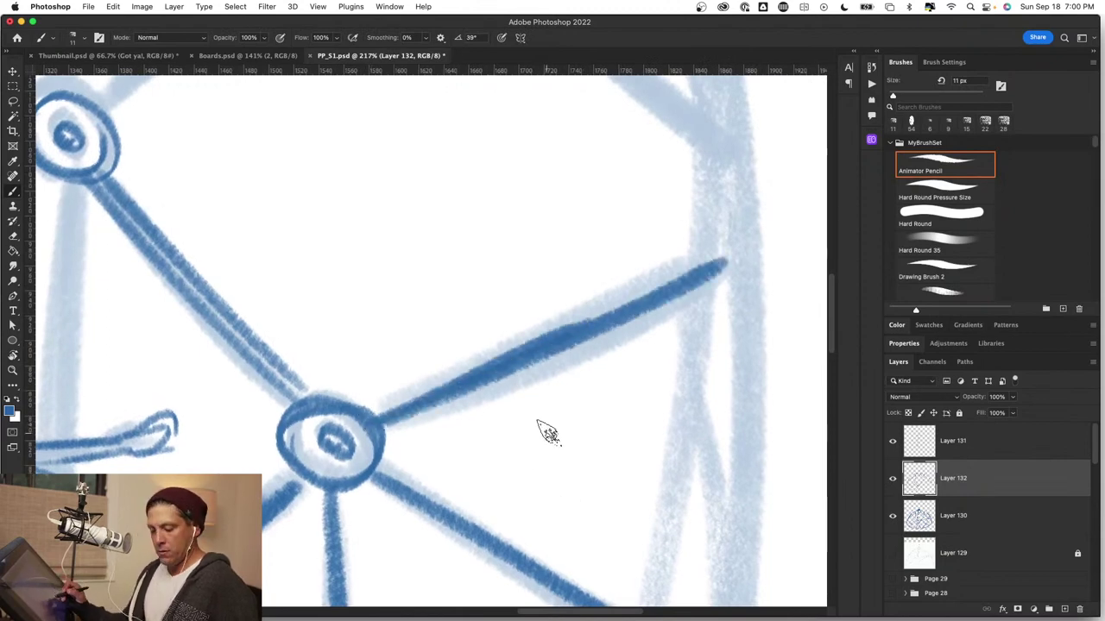
Trace the struts linking the right outer hub to the frame's upper-right hub and to the frame's lower-right hub.
left_click_drag(549, 432, 468, 458)
left_click_drag(533, 291, 576, 291)
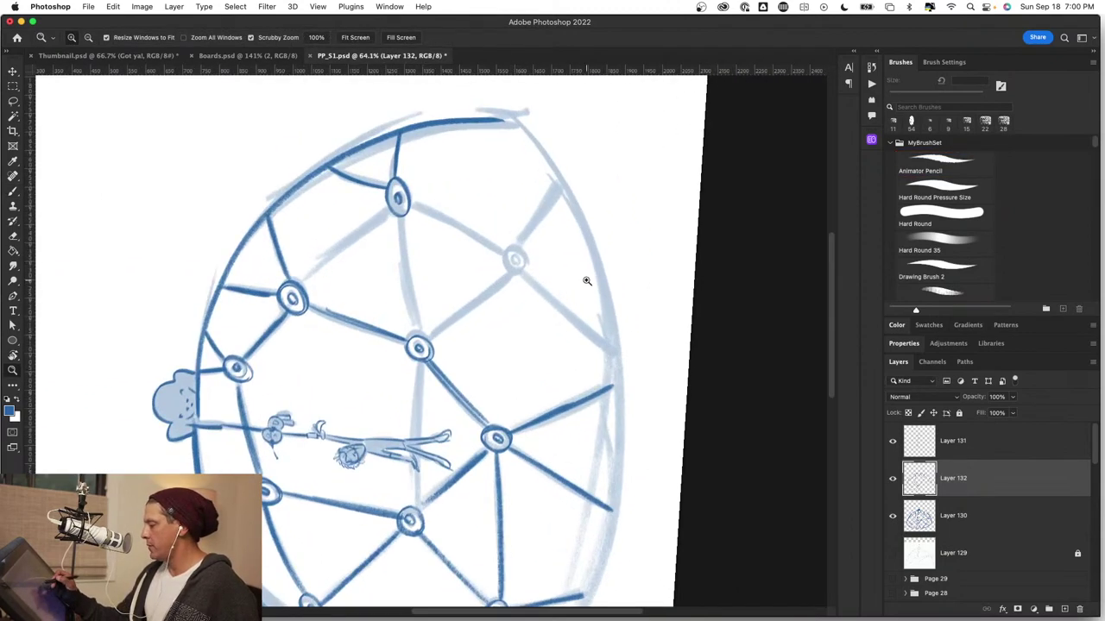
left_click_drag(376, 231, 399, 227)
key("b")
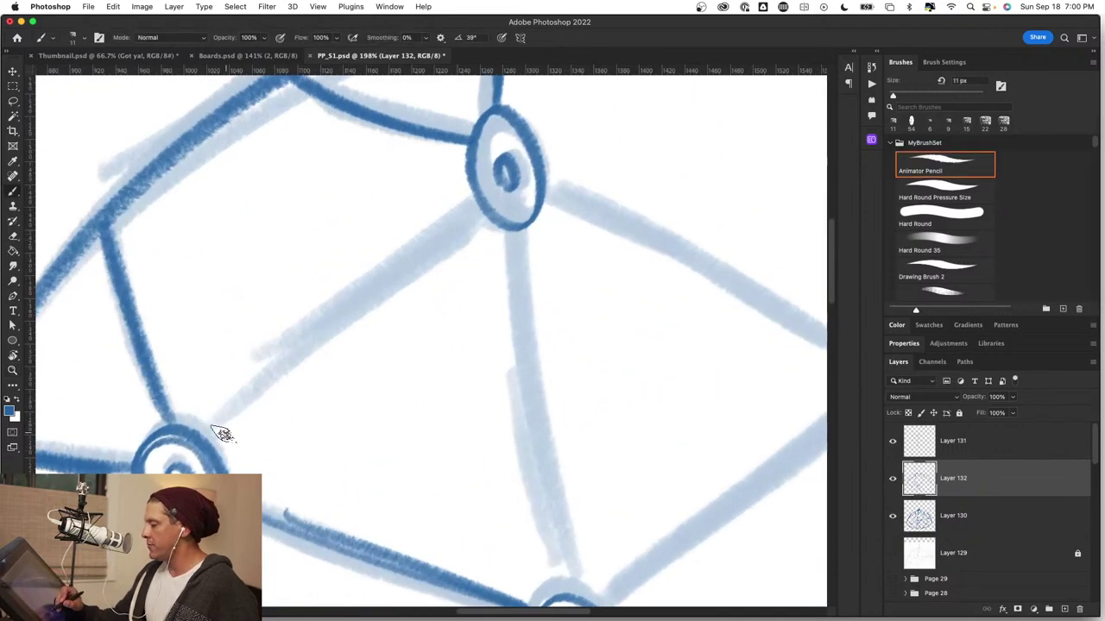
left_click_drag(241, 389, 475, 211)
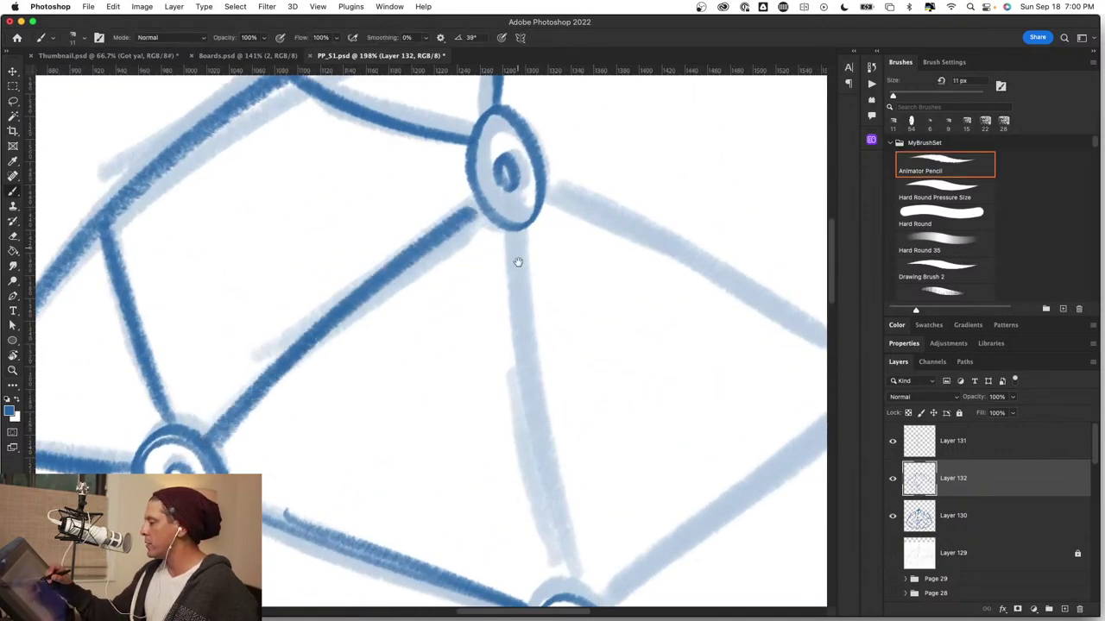
left_click_drag(516, 329, 469, 242)
left_click_drag(462, 122, 509, 476)
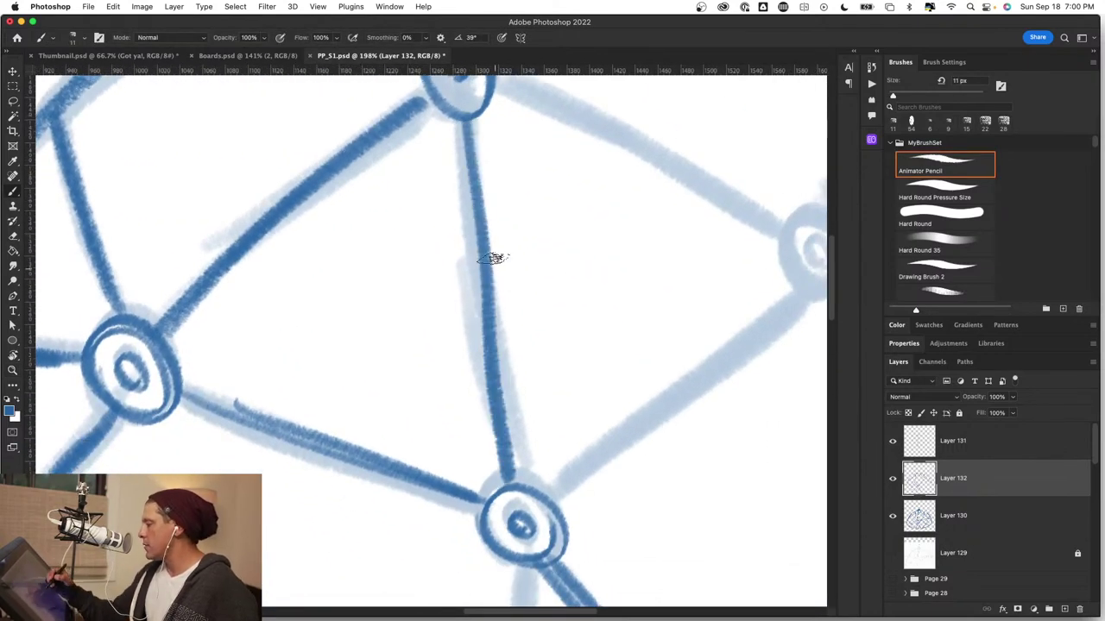
left_click_drag(470, 147, 511, 468)
Trace the strut linking the right outer hub to the lower-right outer hub.
left_click_drag(565, 418, 498, 552)
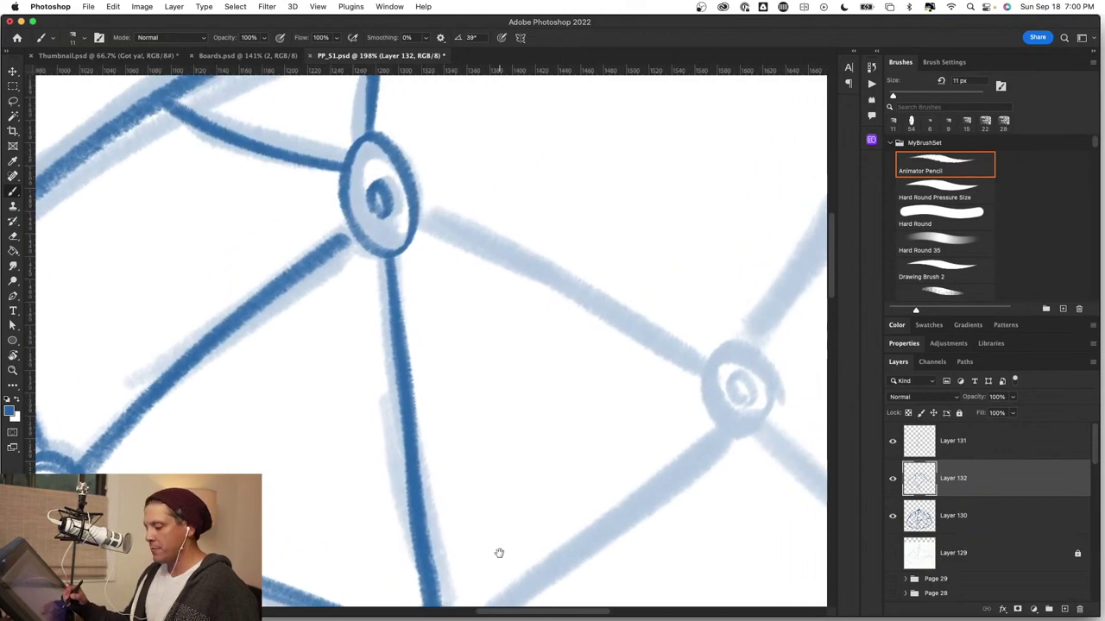
key("r")
mouse_move(632, 516)
left_mouse_down()
mouse_move(663, 268)
mouse_move(653, 250)
left_mouse_up()
left_click_drag(461, 250, 427, 372)
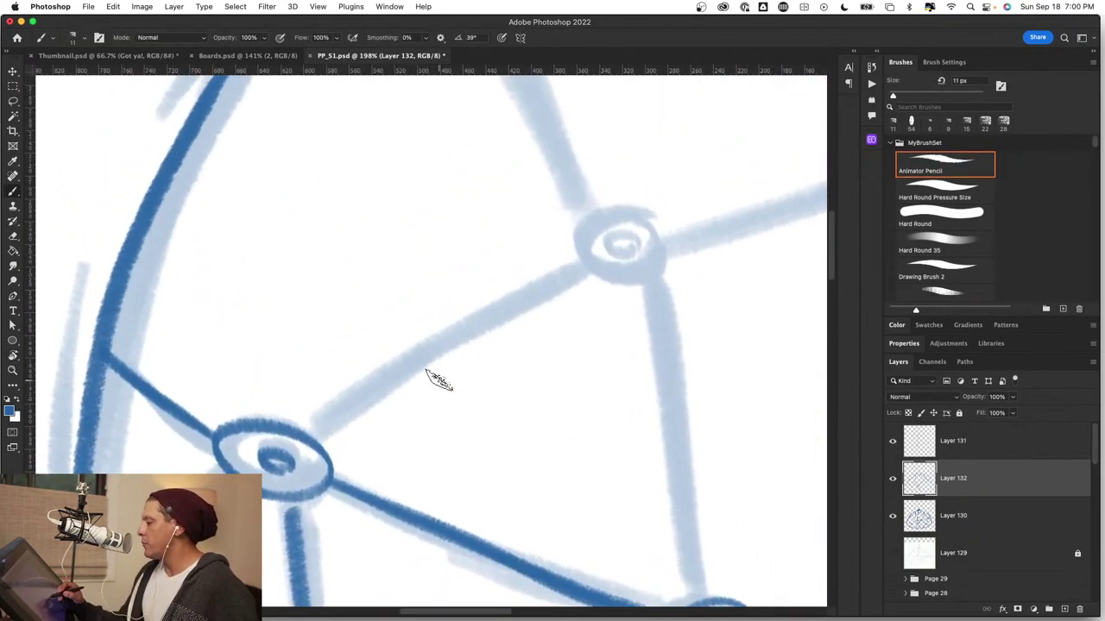
left_click_drag(310, 438, 578, 257)
mouse_move(313, 431)
left_mouse_down()
mouse_move(584, 256)
mouse_move(516, 503)
mouse_move(560, 541)
mouse_move(488, 609)
left_mouse_up()
key("r")
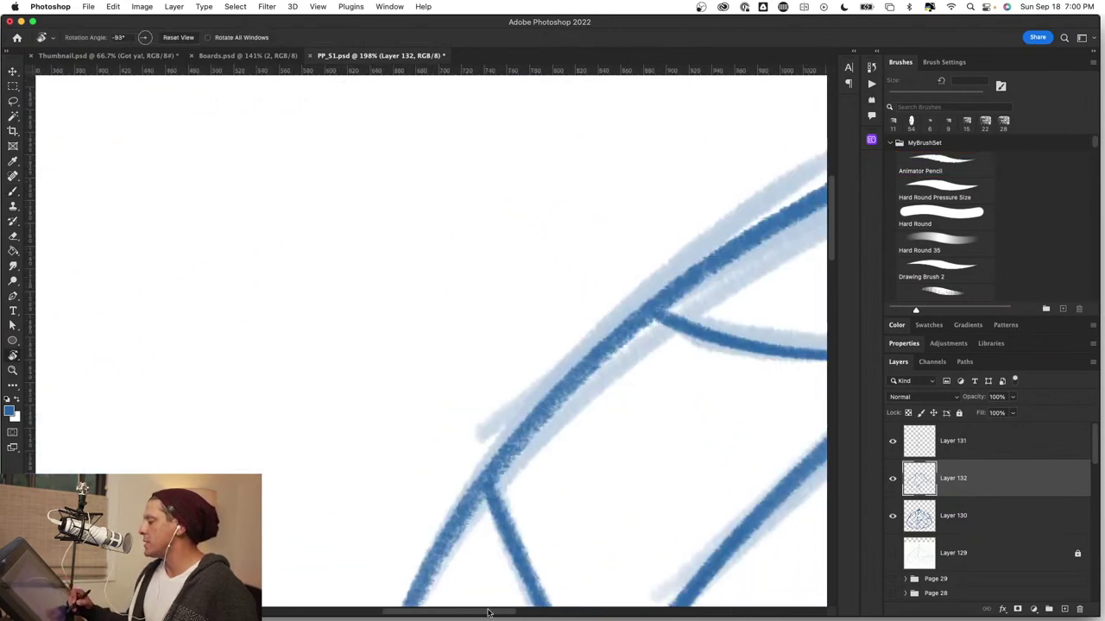
key("b")
left_click_drag(617, 513, 299, 105)
left_click_drag(704, 578, 544, 431)
left_click_drag(690, 511, 379, 431)
left_click_drag(691, 509, 513, 511)
Trace the outer ring and small centre of the dome's lower-right outer hub.
key("r")
mouse_move(559, 471)
left_mouse_down()
mouse_move(527, 486)
mouse_move(555, 510)
mouse_move(542, 338)
left_mouse_up()
key("z")
left_click_drag(467, 191, 546, 225)
key("b")
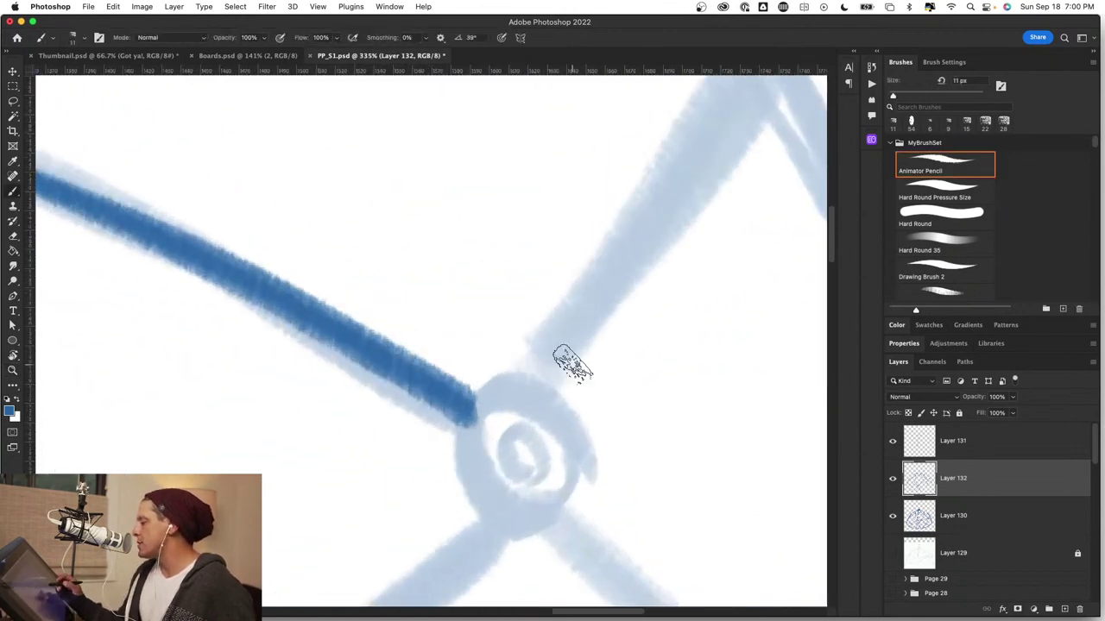
mouse_move(525, 377)
left_mouse_down()
mouse_move(460, 445)
mouse_move(567, 399)
mouse_move(518, 462)
mouse_move(513, 434)
mouse_move(519, 470)
left_mouse_up()
left_click_drag(604, 442, 574, 423)
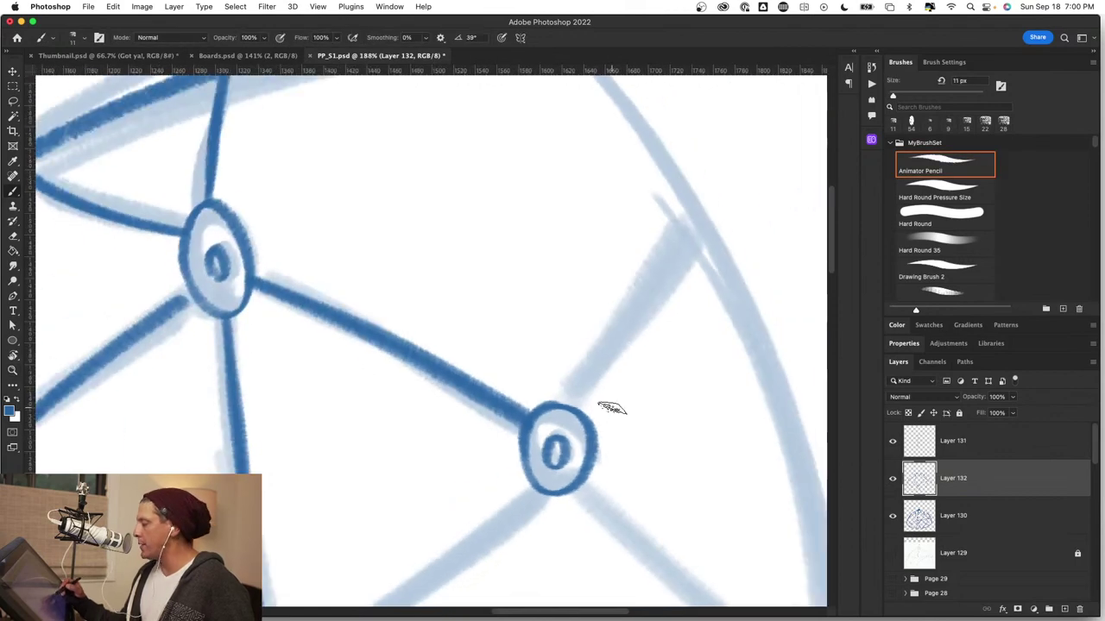
Trace the short strut from the lower-right outer hub out to the dome's lower-right edge.
left_click_drag(643, 380, 568, 453)
left_click_drag(496, 479, 617, 274)
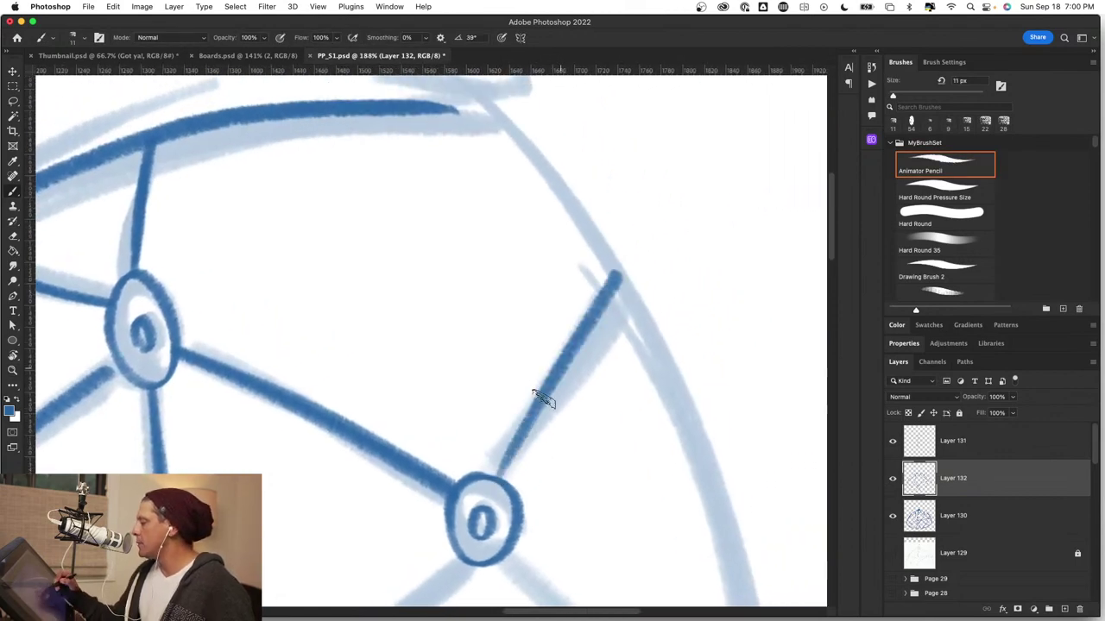
left_click_drag(501, 476, 608, 285)
Trace the second strut from the lower-right outer hub, running down toward the middle of the dome's bottom edge.
key("r")
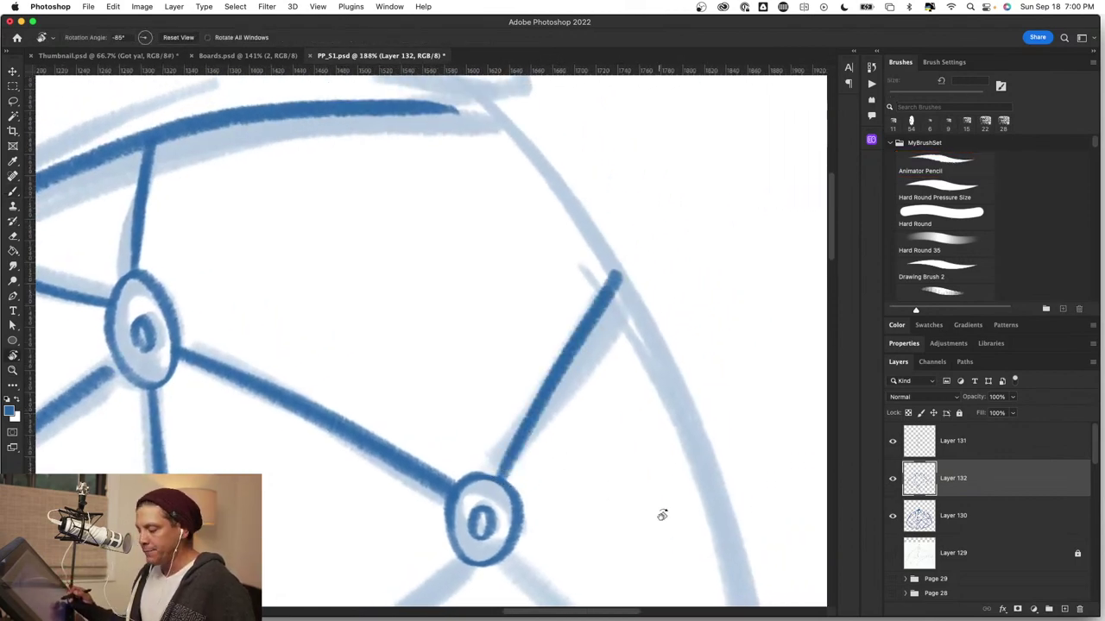
mouse_move(661, 513)
left_mouse_down()
mouse_move(567, 239)
mouse_move(587, 245)
left_mouse_up()
key("super+space")
left_click_drag(613, 321, 587, 328)
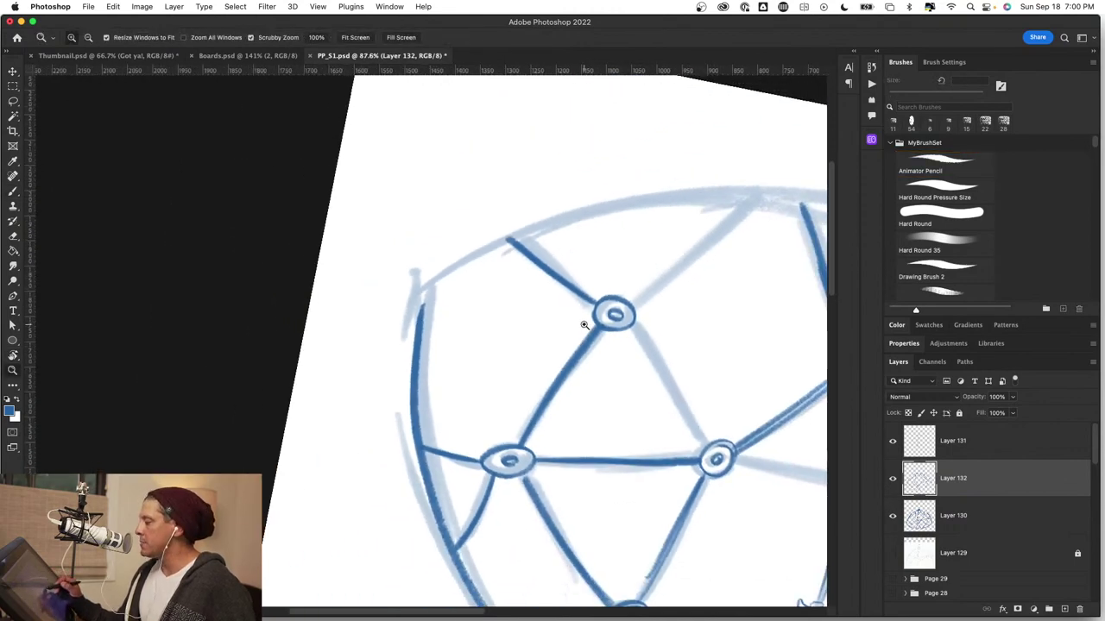
key("space")
left_click_drag(582, 257, 336, 428)
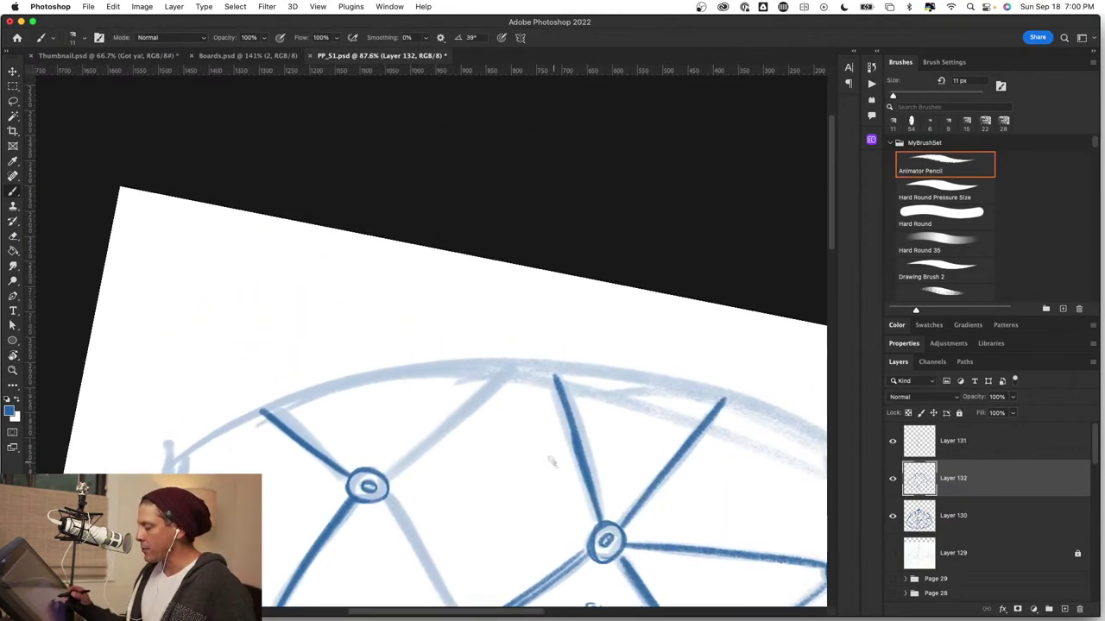
key("super+space")
left_click_drag(416, 473, 466, 463)
key("b")
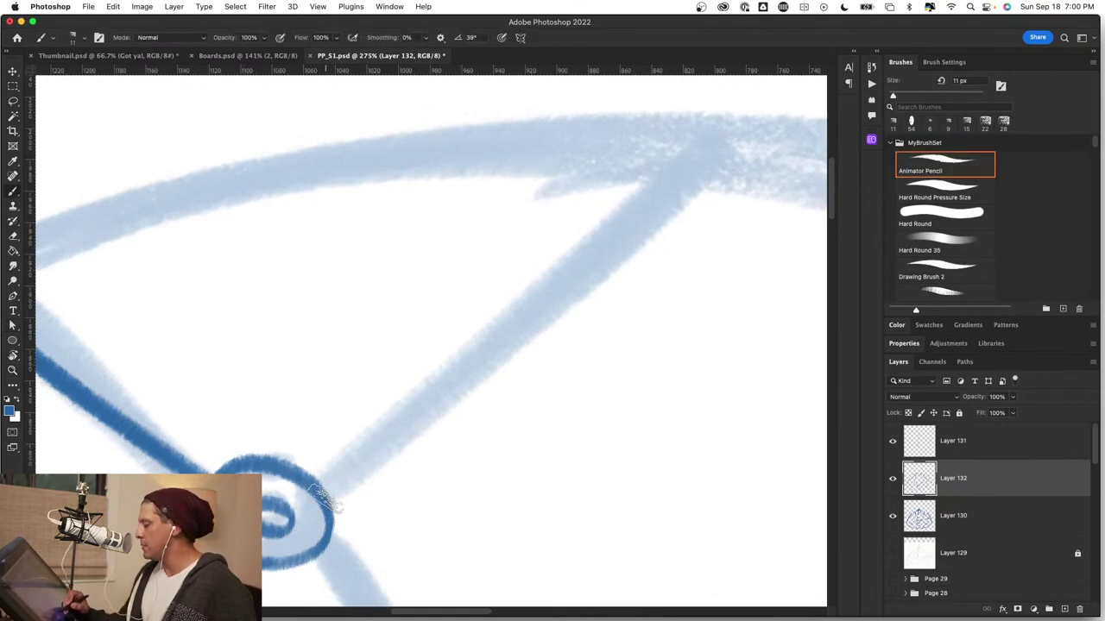
left_click_drag(328, 490, 706, 140)
left_click_drag(335, 490, 450, 399)
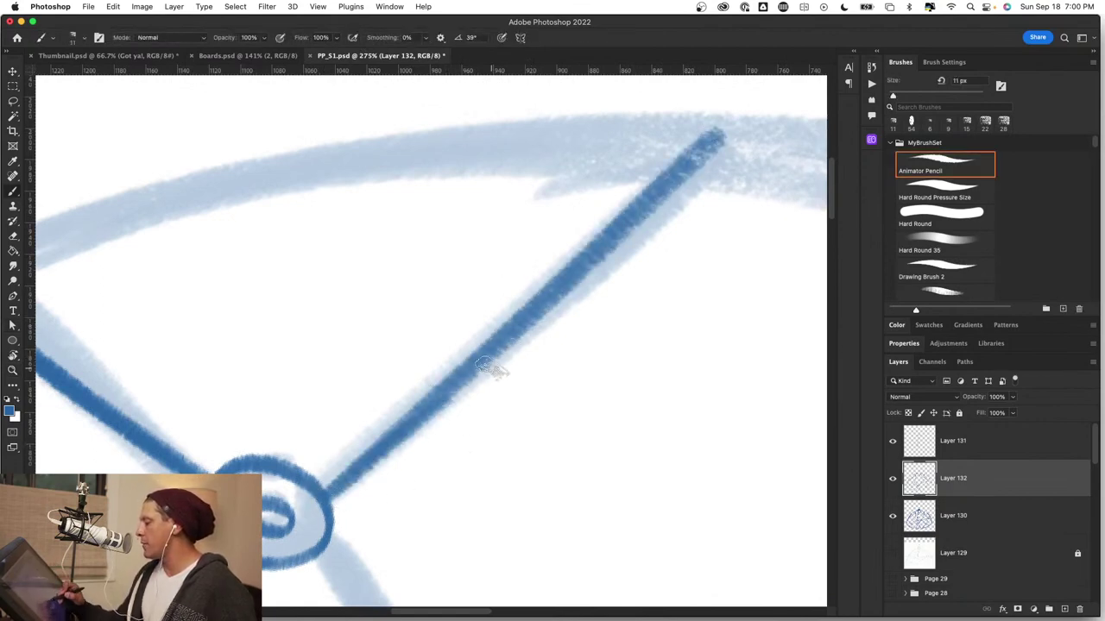
key("space")
left_click_drag(441, 485, 495, 310)
key("t")
left_click_drag(591, 333, 572, 428)
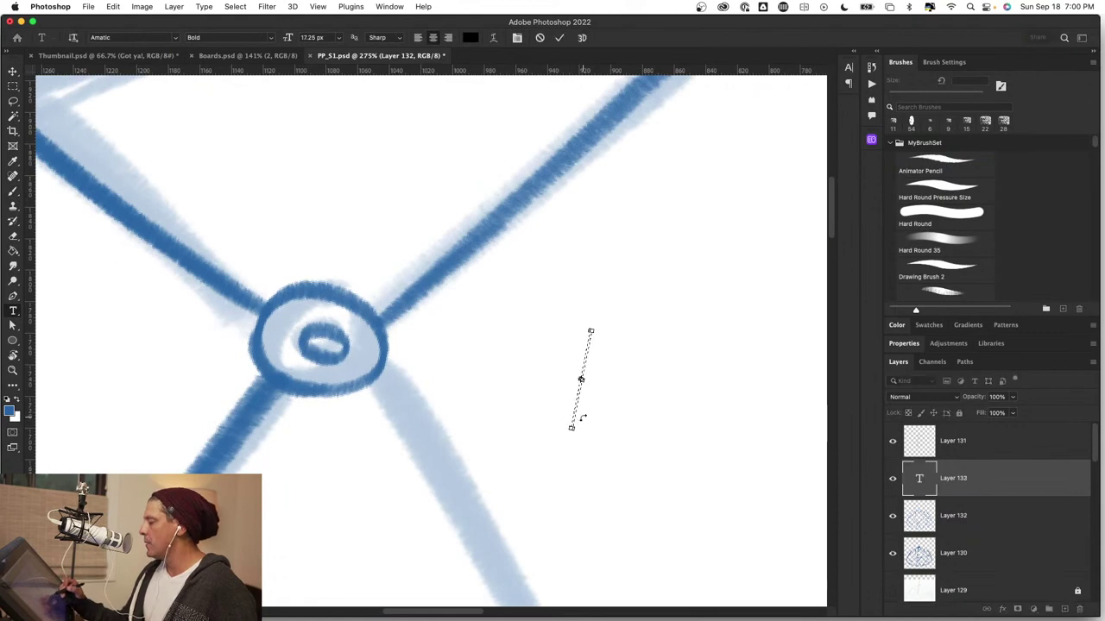
key("Escape")
key("b")
left_click_drag(1003, 469, 1079, 609)
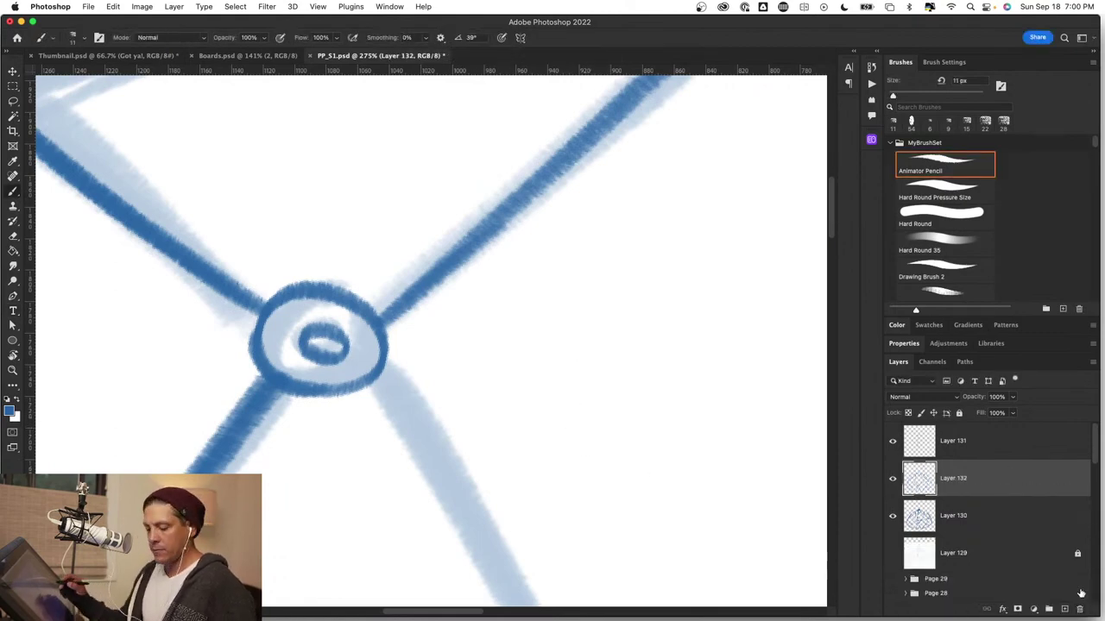
Trace the strut linking the lower-right outer hub to the frame's lower-right hub.
key("r")
mouse_move(589, 416)
left_mouse_down()
mouse_move(515, 605)
mouse_move(390, 539)
left_mouse_up()
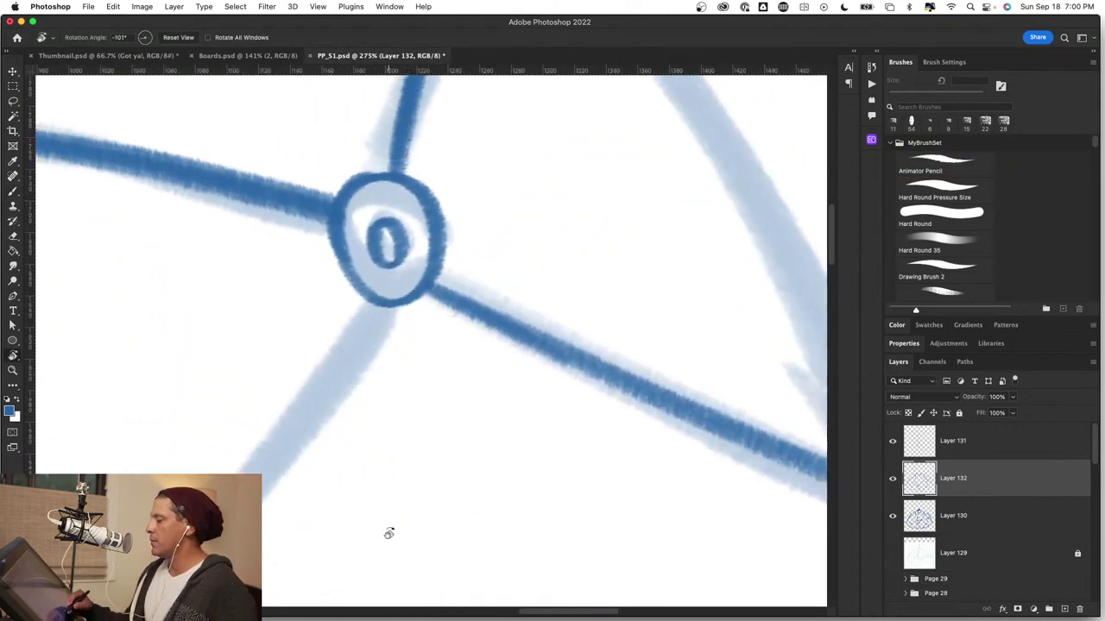
key("space")
mouse_move(385, 459)
left_mouse_down()
mouse_move(507, 341)
mouse_move(641, 277)
left_mouse_up()
key("r")
left_click_drag(665, 322, 646, 416)
key("space")
left_click_drag(607, 420, 461, 502)
mouse_move(267, 497)
left_mouse_down()
mouse_move(303, 463)
mouse_move(588, 311)
mouse_move(443, 357)
mouse_move(264, 494)
left_mouse_up()
Trace the dome's curved bottom edge with long strokes from its lower-right corner to its lower-left corner.
key("z")
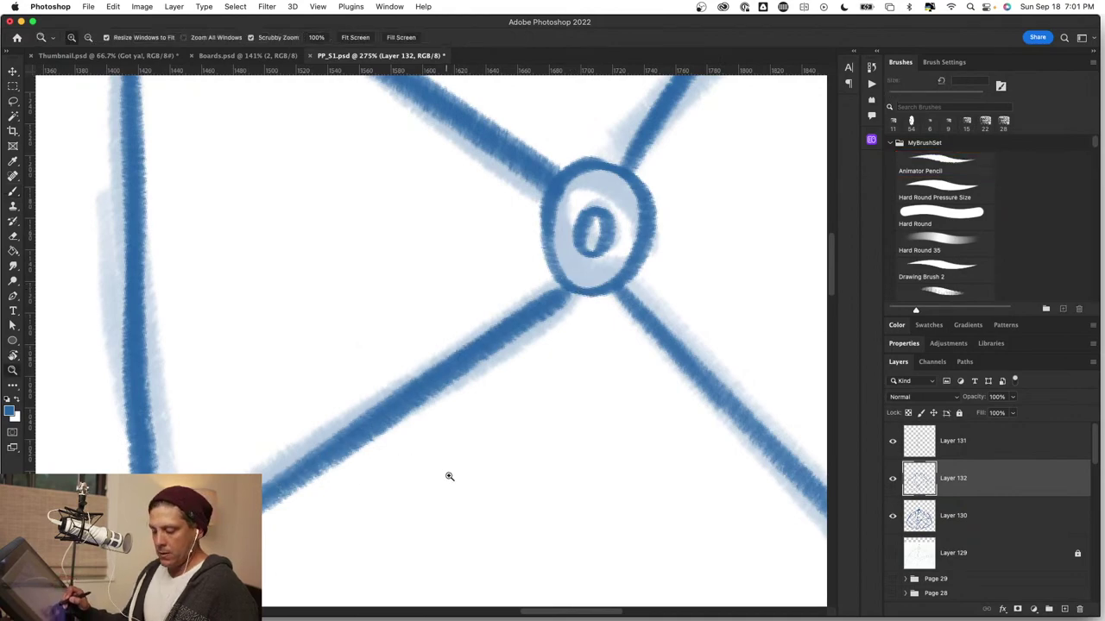
left_click_drag(450, 477, 358, 480)
mouse_move(559, 410)
left_mouse_down()
mouse_move(586, 414)
mouse_move(554, 537)
mouse_move(634, 348)
mouse_move(477, 212)
left_mouse_up()
key("b")
key("r")
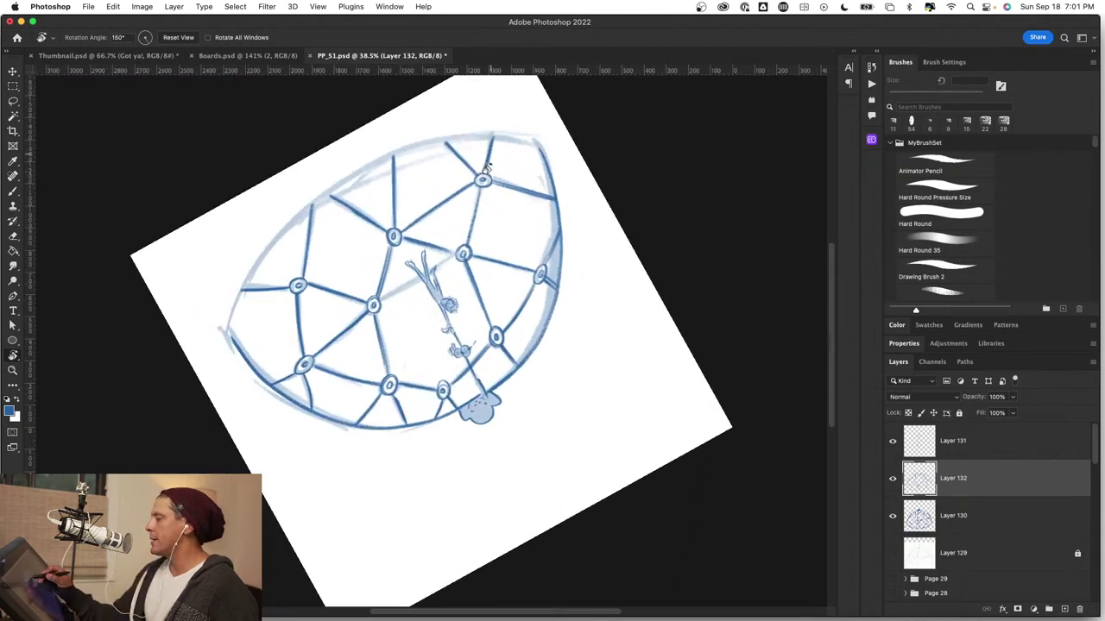
key("b")
mouse_move(444, 265)
left_mouse_down()
mouse_move(463, 359)
mouse_move(538, 426)
left_mouse_up()
key("r")
left_click_drag(599, 297, 609, 281)
key("b")
key("z")
left_click_drag(517, 405, 546, 408)
key("b")
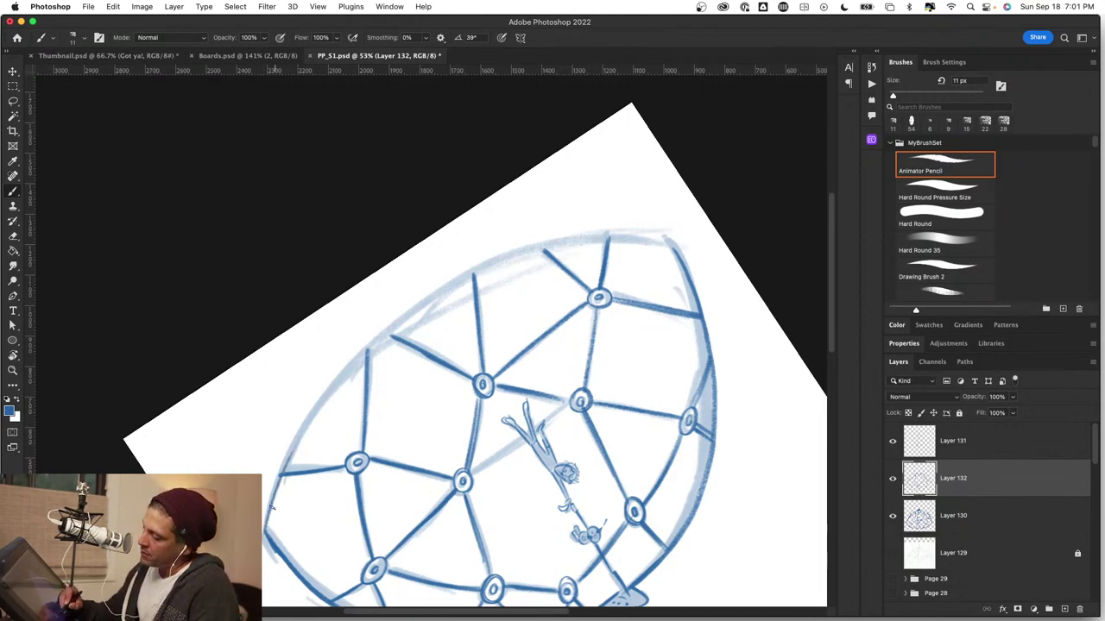
left_click_drag(282, 458, 379, 338)
left_click_drag(295, 430, 464, 276)
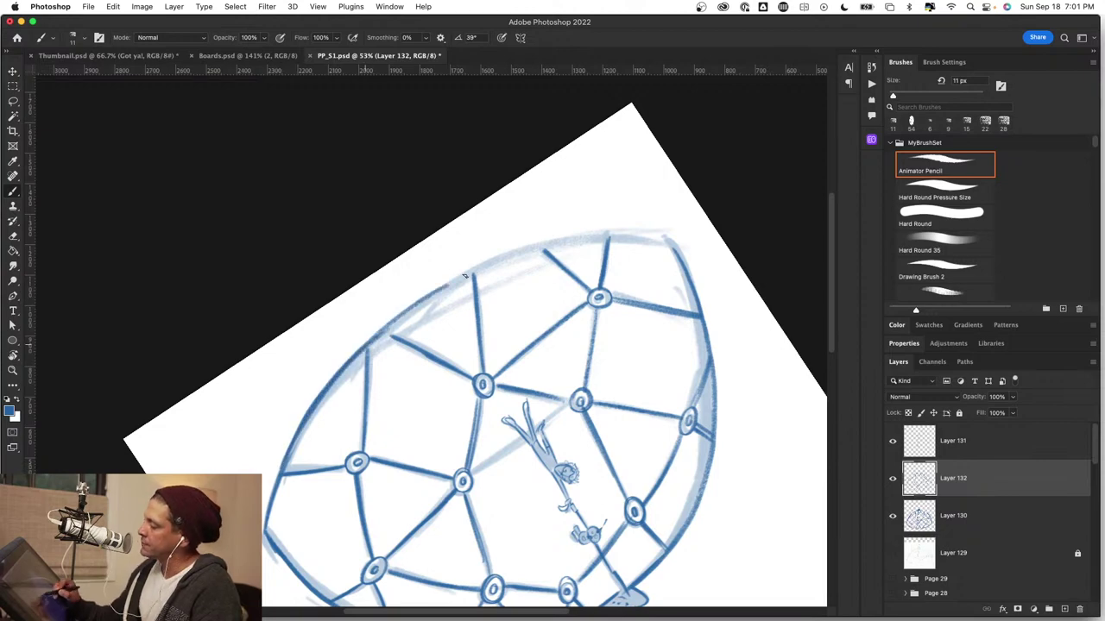
left_click_drag(378, 330, 540, 243)
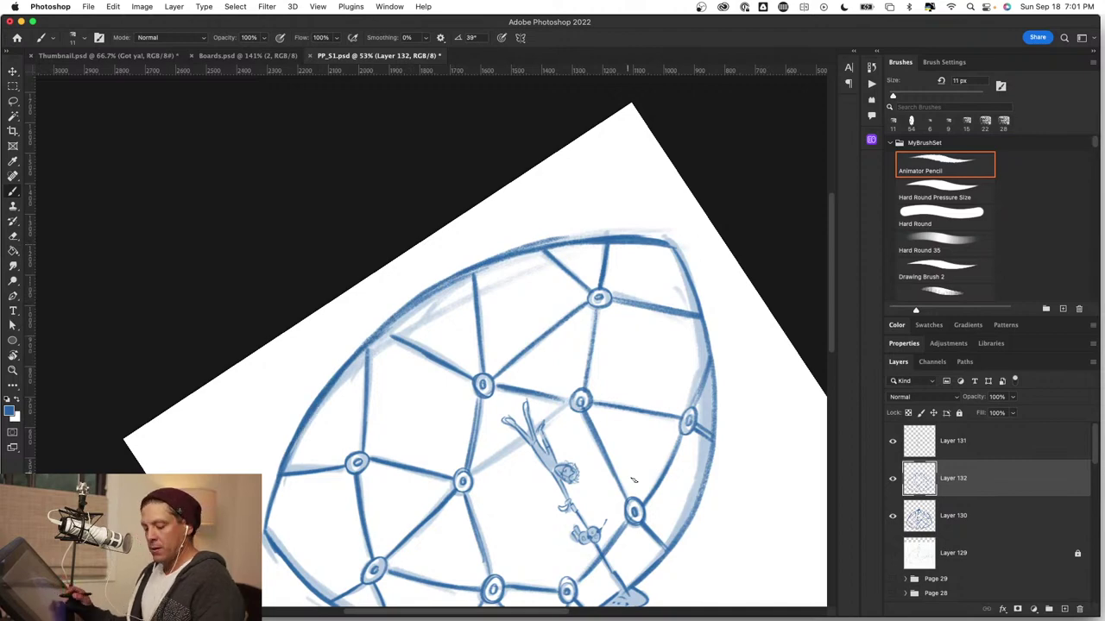
Reset the canvas rotation, fit the whole page in view and hide the rough sketch on Layer 130 to check the traced lines.
key("r")
left_click(178, 37)
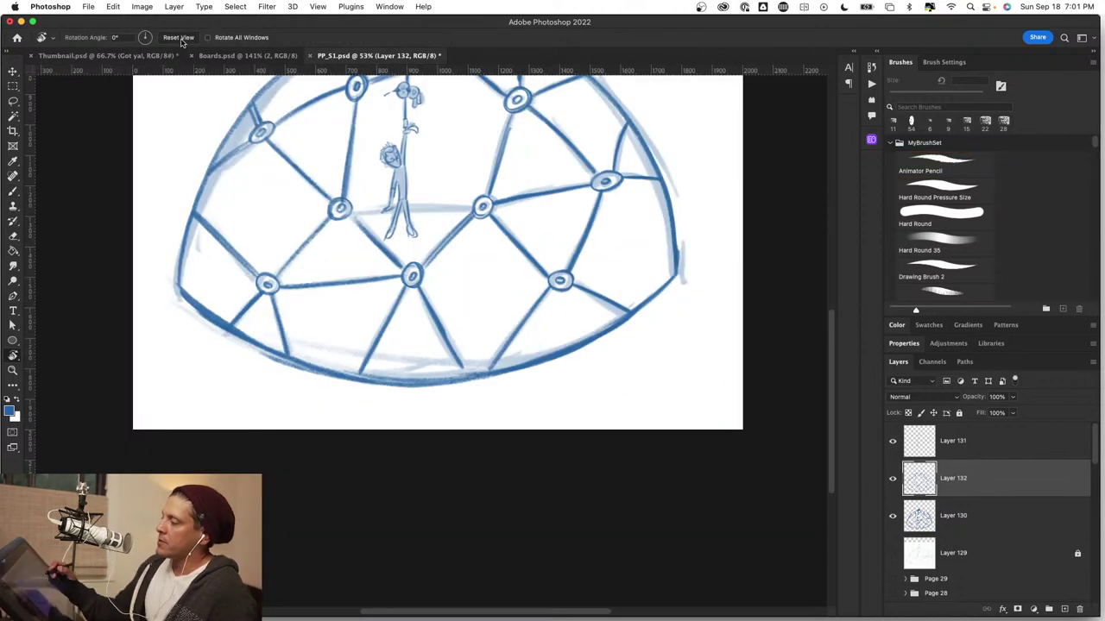
key("b")
key("super+0")
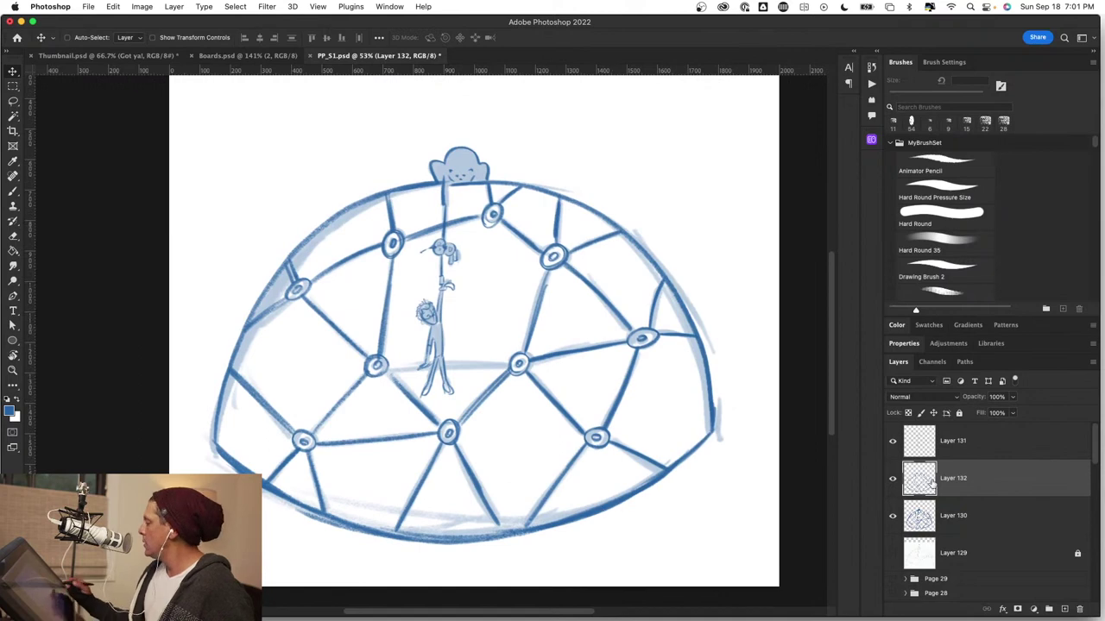
left_click(892, 518)
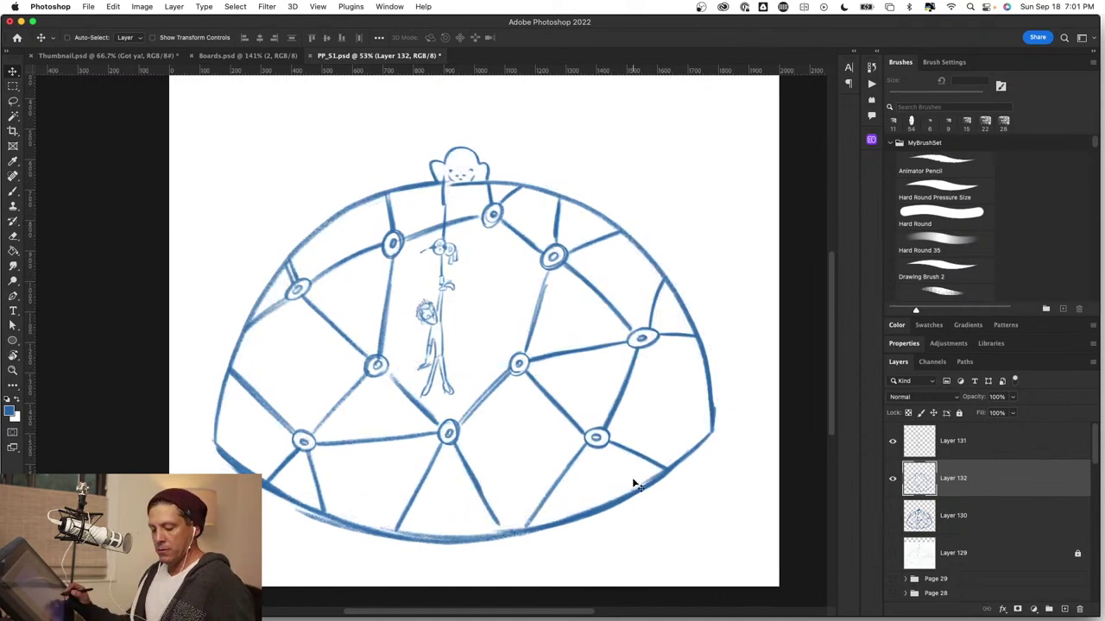
left_click_drag(633, 485, 606, 505)
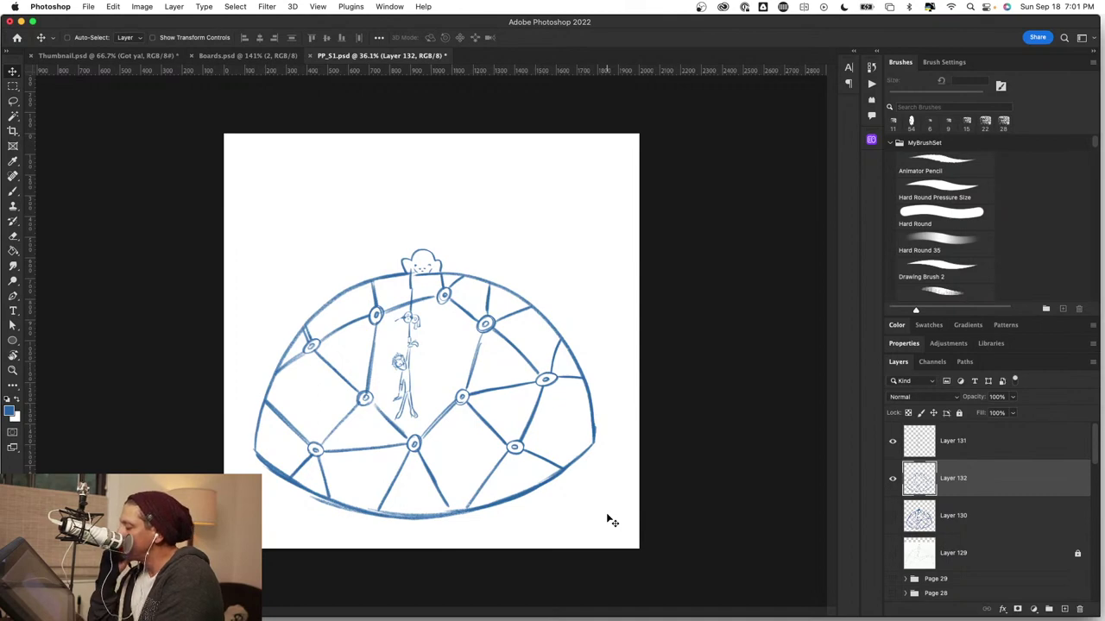
Isolate the traced dome on Layer 132 to inspect it, and bring the figures on Layer 131 back into view.
left_click(892, 478, "alt")
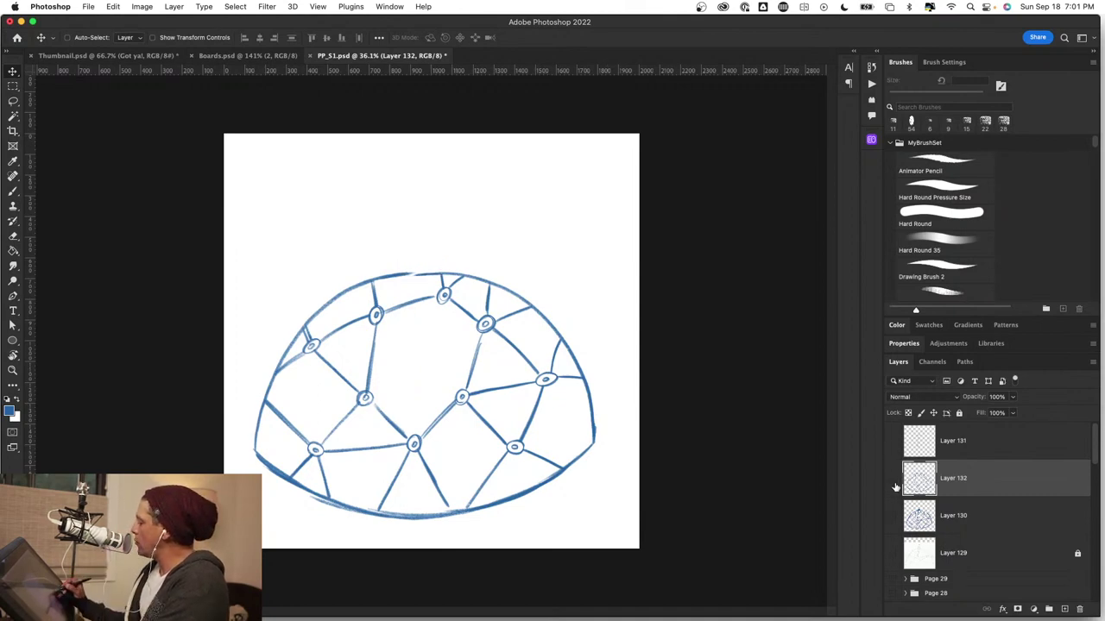
left_click(892, 478)
left_click(892, 478)
left_click(893, 443)
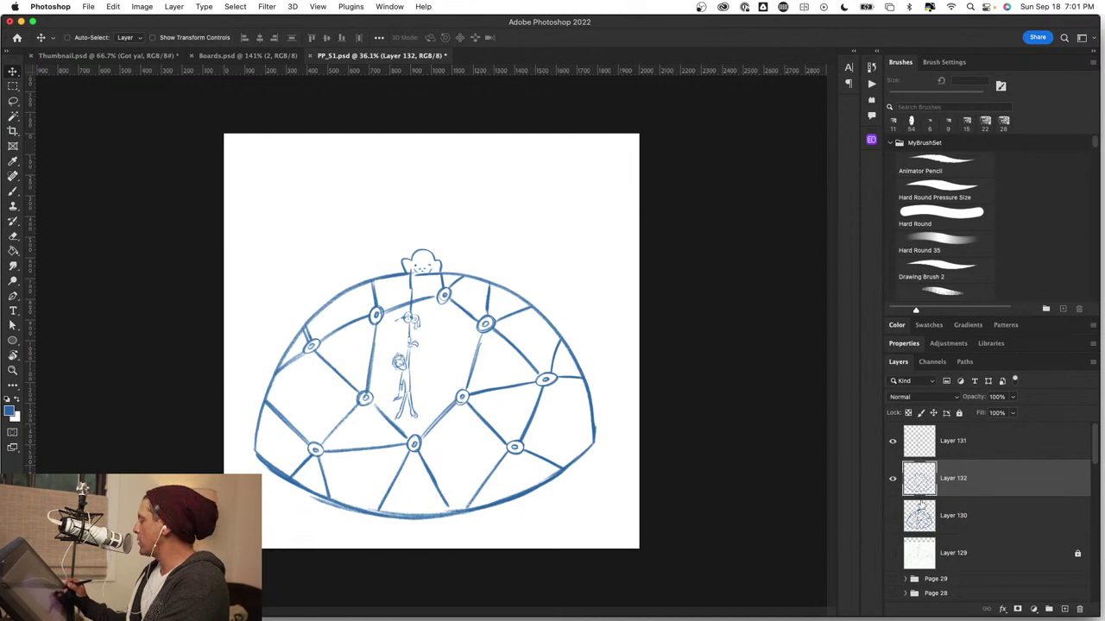
Show the rough sketch on Layer 130 and hide the traced dome on Layer 132, comparing the traced layers with the sketch.
left_click(892, 515)
left_click(893, 478)
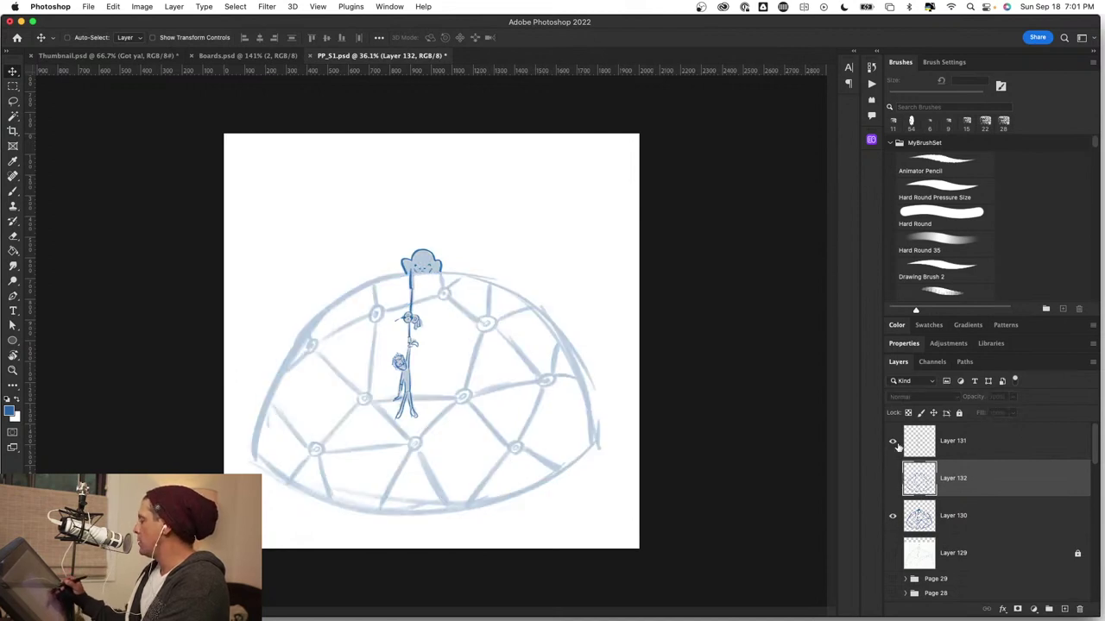
left_click(894, 445)
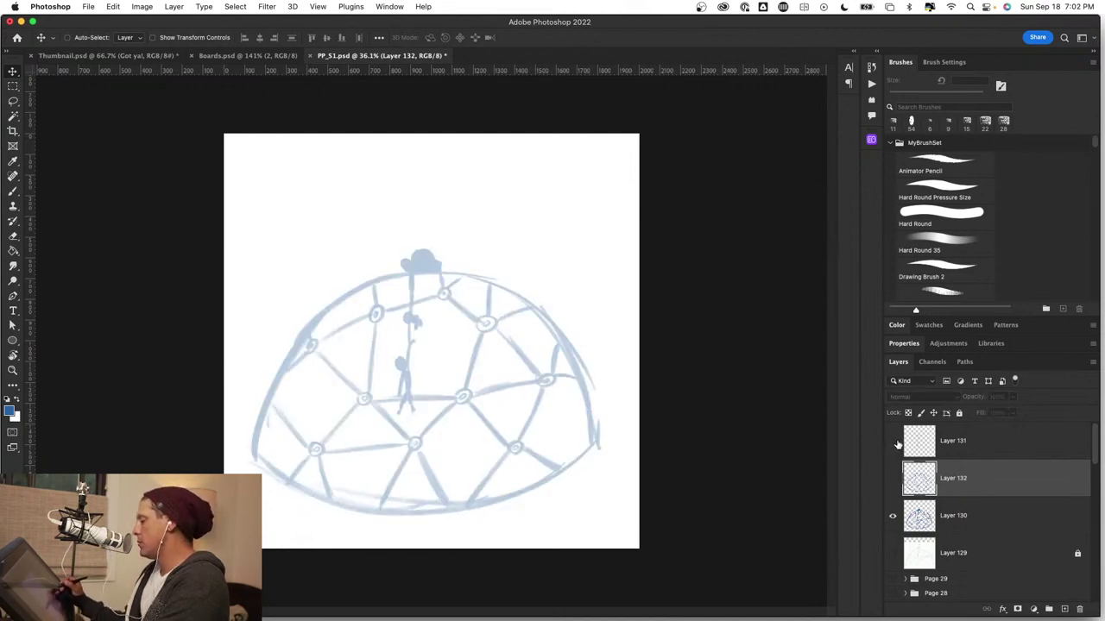
left_click(895, 444)
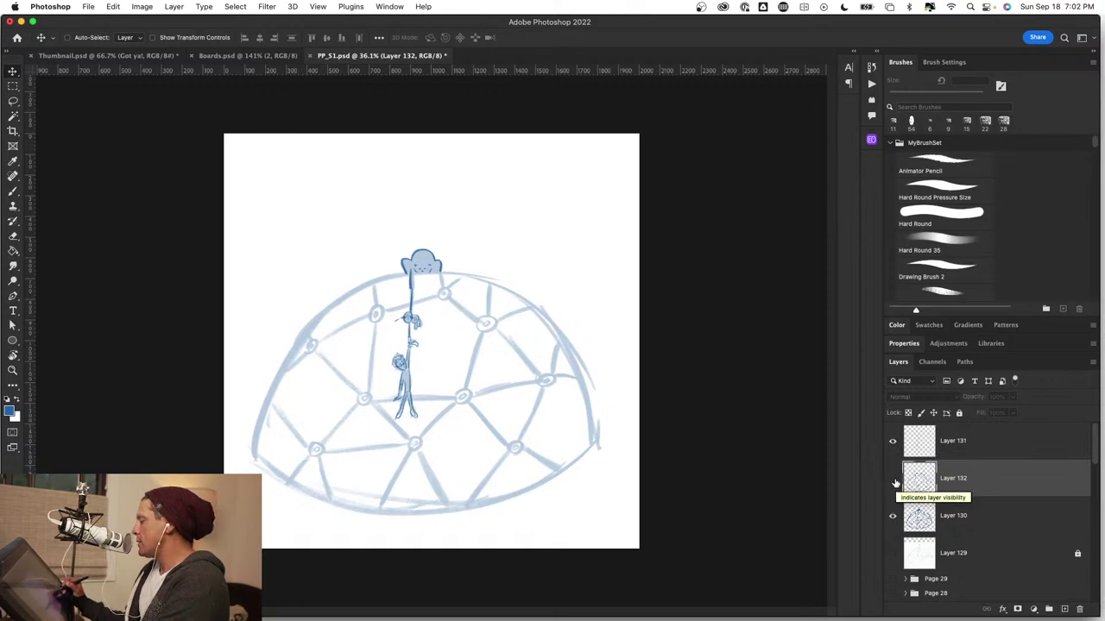
left_click(895, 483)
left_click(895, 484)
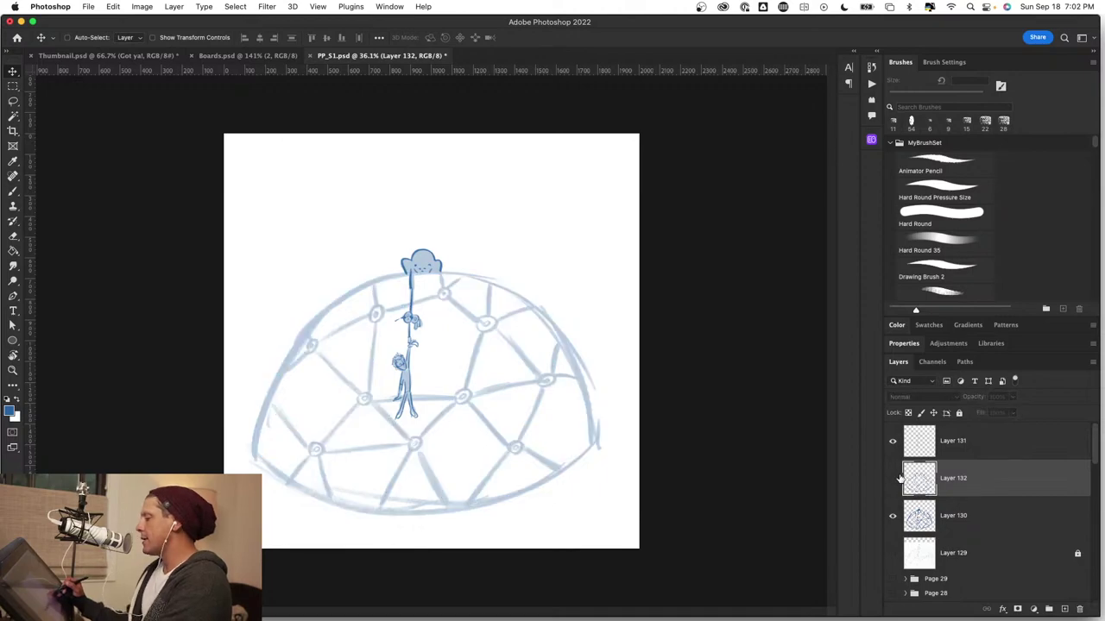
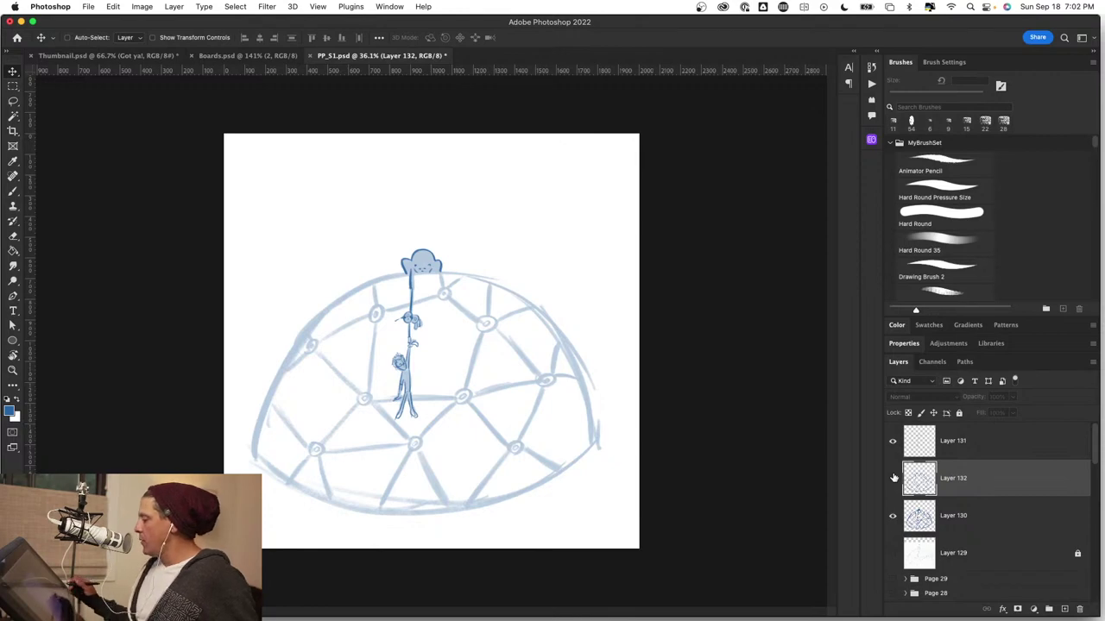
On Layer 131, draw ankle lines on the hanging child's shoes and erase the stray marks around both toes.
left_click(994, 442)
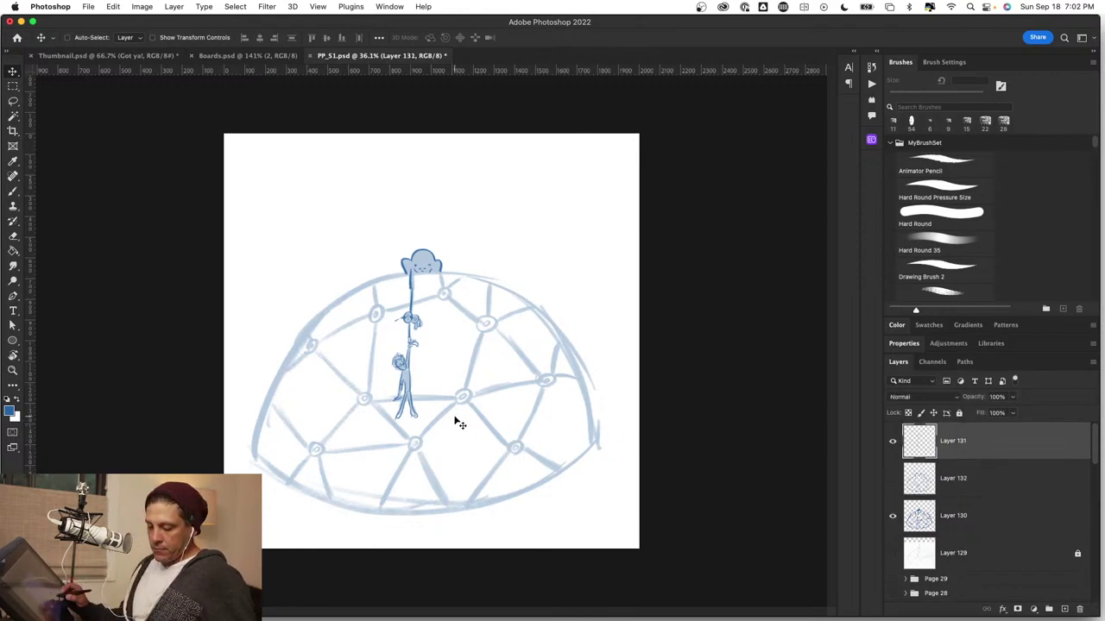
key("super+space")
left_click_drag(391, 403, 531, 432)
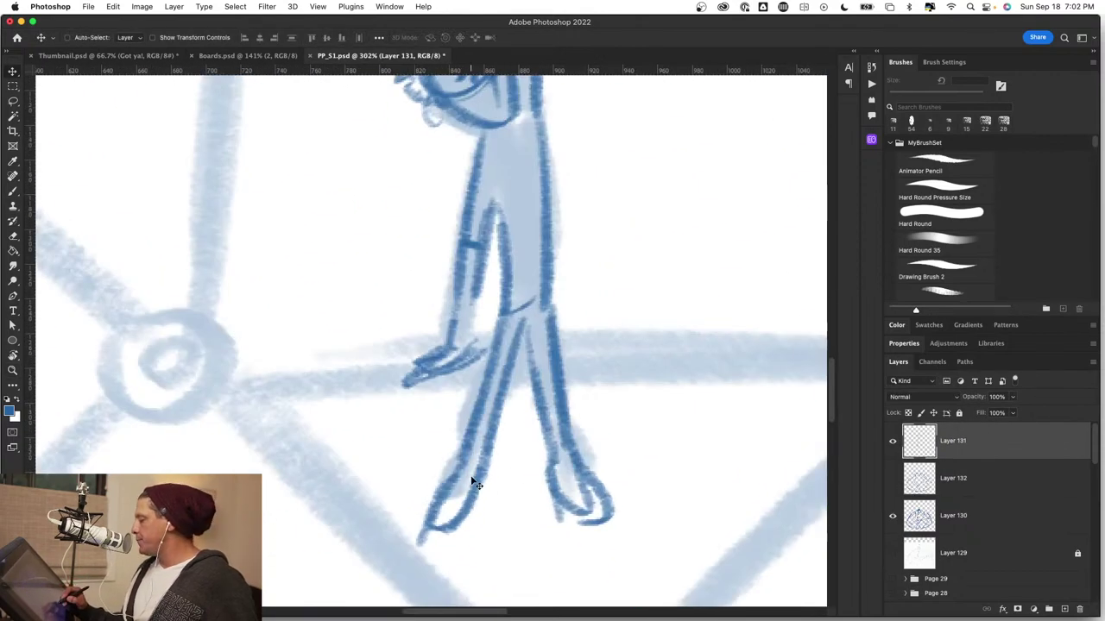
key("b")
left_click_drag(455, 475, 483, 470)
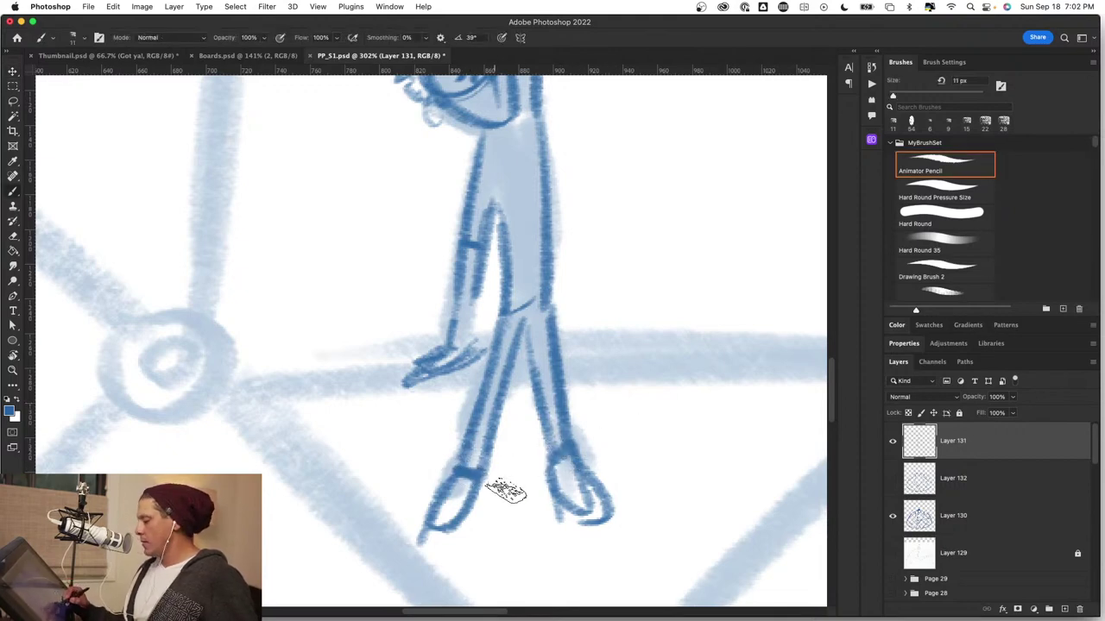
key("e")
left_click_drag(419, 549, 419, 536)
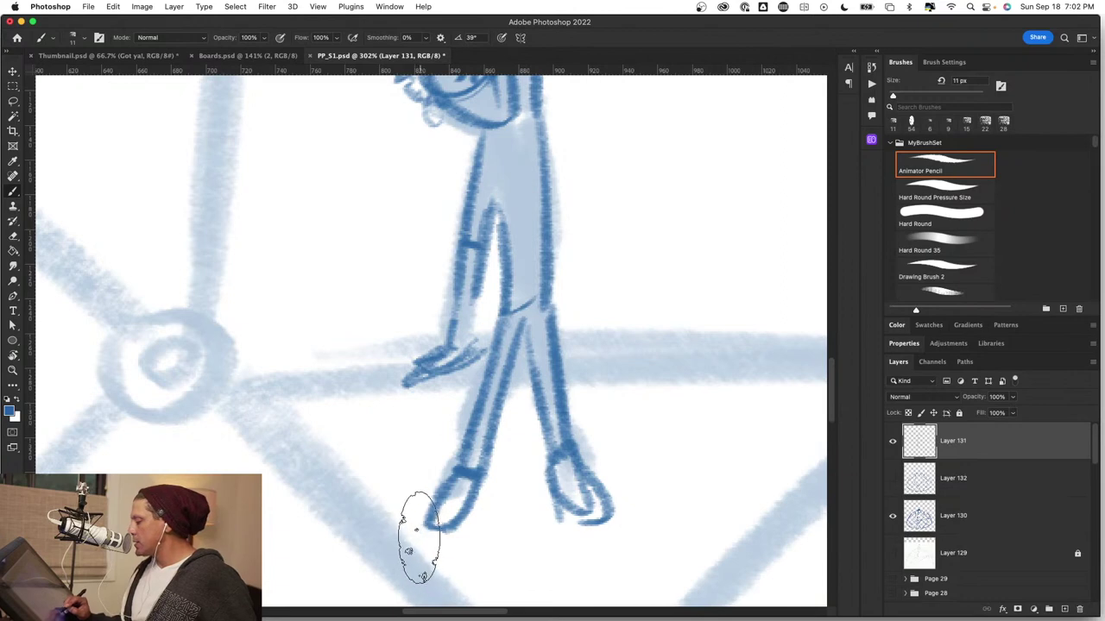
mouse_move(597, 488)
left_mouse_down()
mouse_move(592, 529)
mouse_move(547, 533)
mouse_move(573, 502)
mouse_move(536, 449)
mouse_move(574, 513)
mouse_move(565, 501)
mouse_move(591, 511)
mouse_move(577, 468)
mouse_move(585, 497)
mouse_move(555, 493)
left_mouse_up()
key("period")
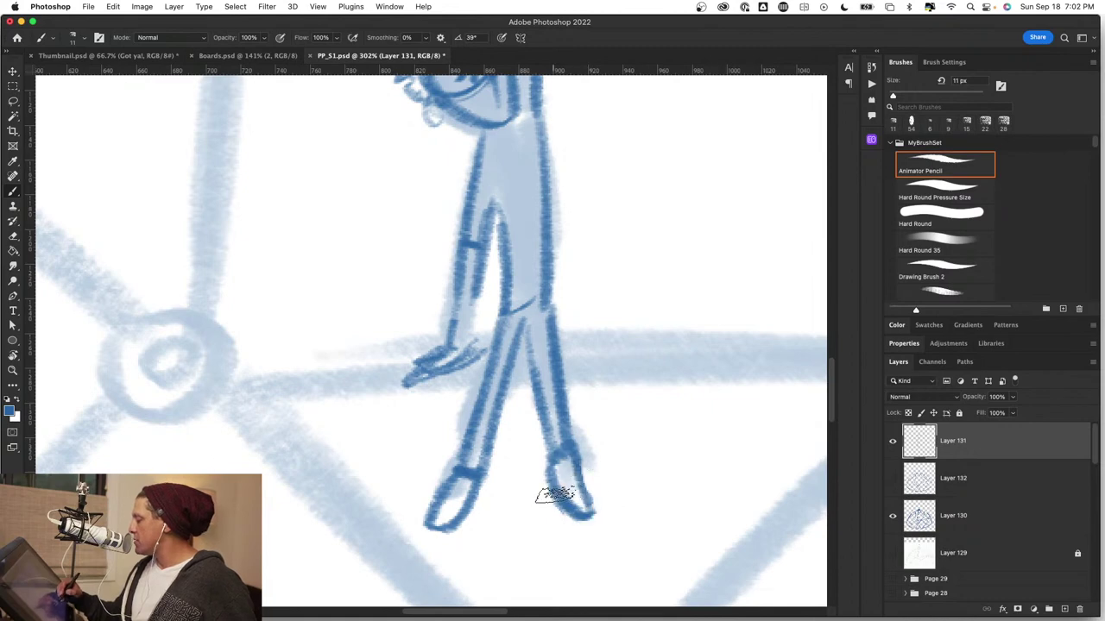
key("super+space")
left_click_drag(575, 396, 509, 384)
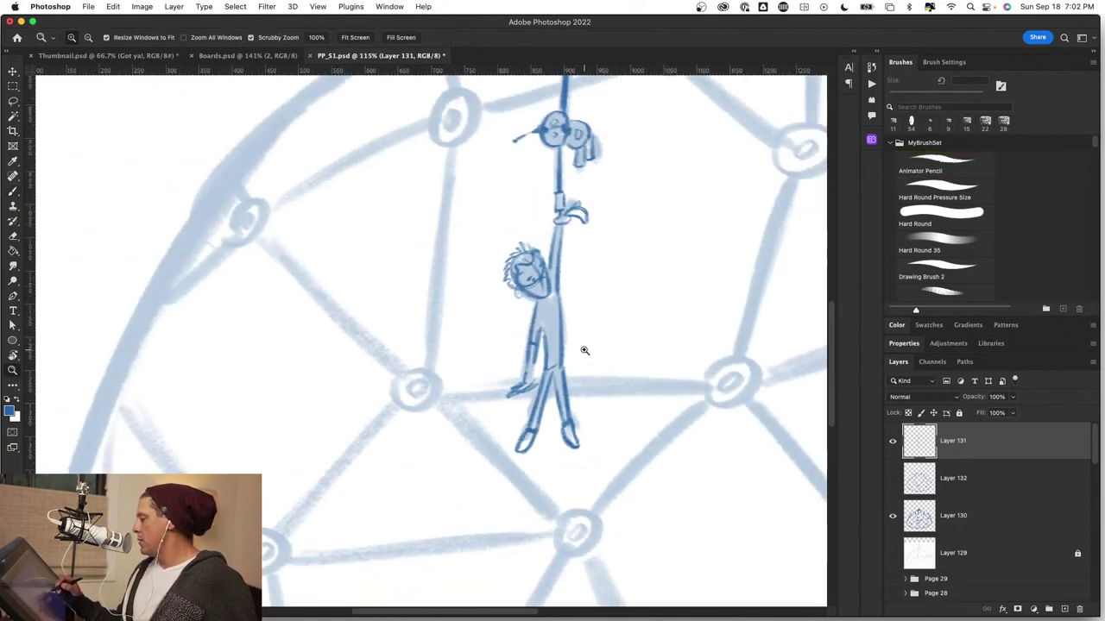
left_click_drag(547, 324, 613, 355)
left_click_drag(495, 380, 493, 421)
key("super+space")
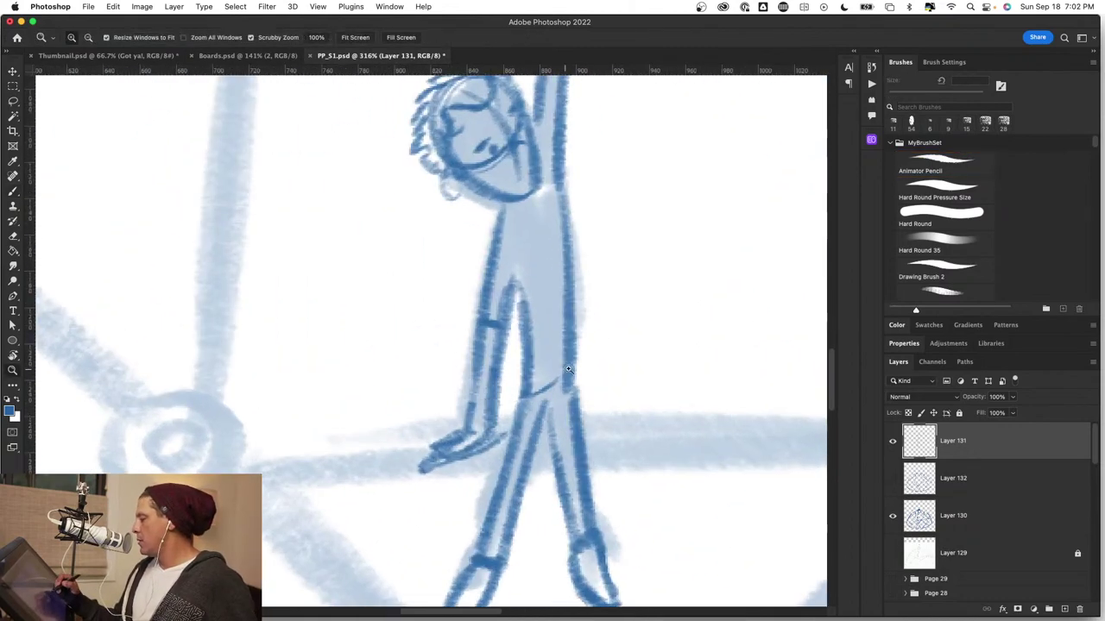
left_click_drag(558, 377, 505, 362)
left_click_drag(573, 303, 624, 309)
key("b")
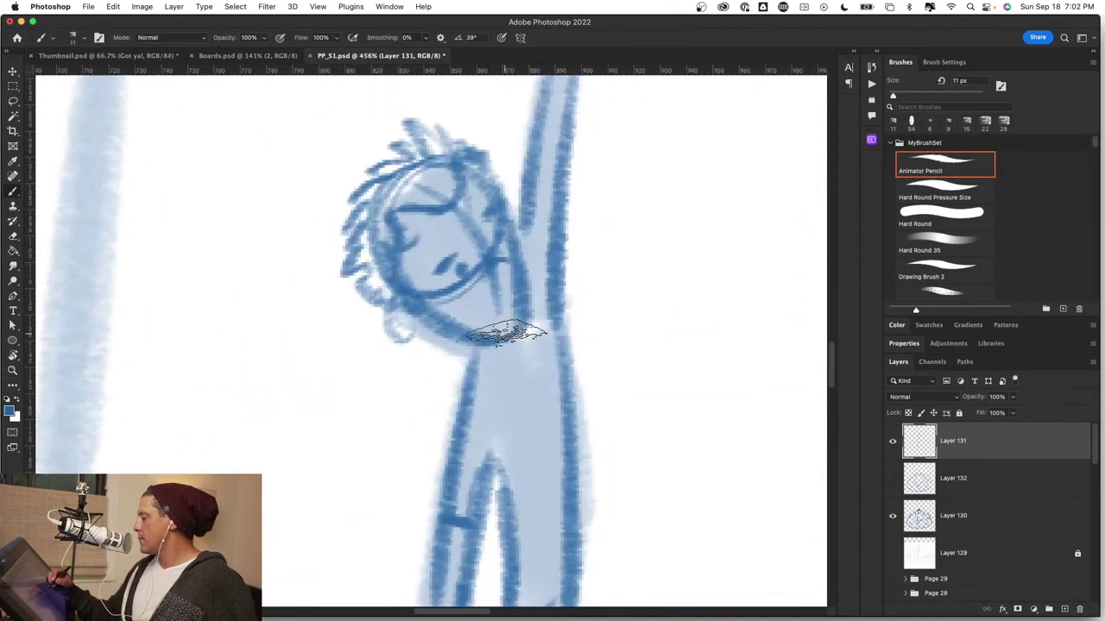
left_click_drag(521, 334, 529, 359)
key("super+z")
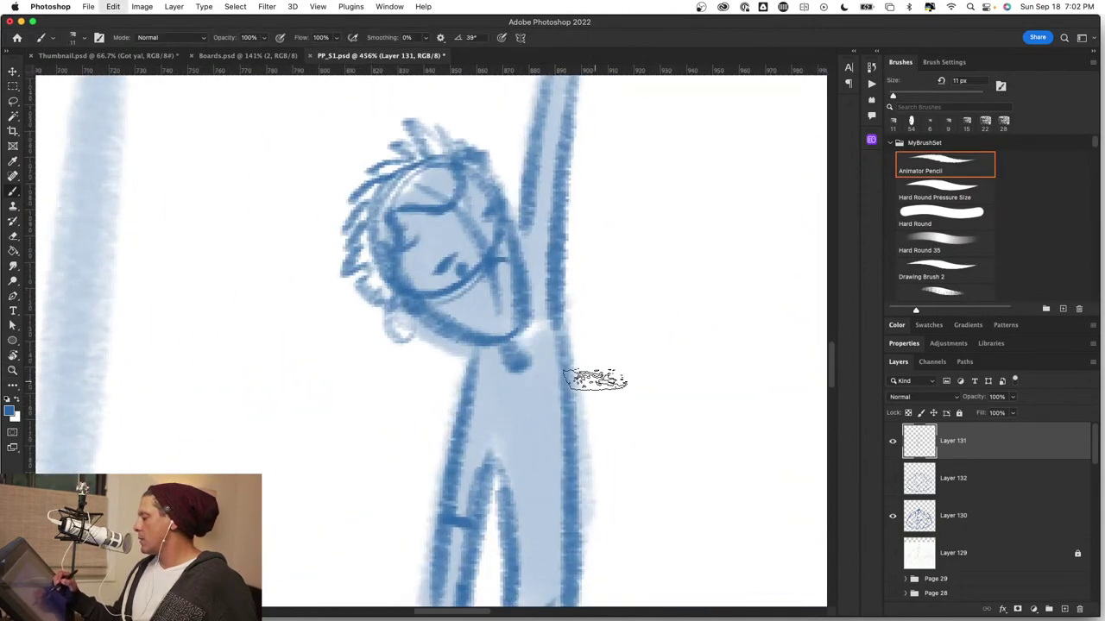
key("super+z")
Reduce the Animator Pencil to 5 px and draw a short stroke just below the hanging child's chin.
left_click_drag(611, 364, 610, 365)
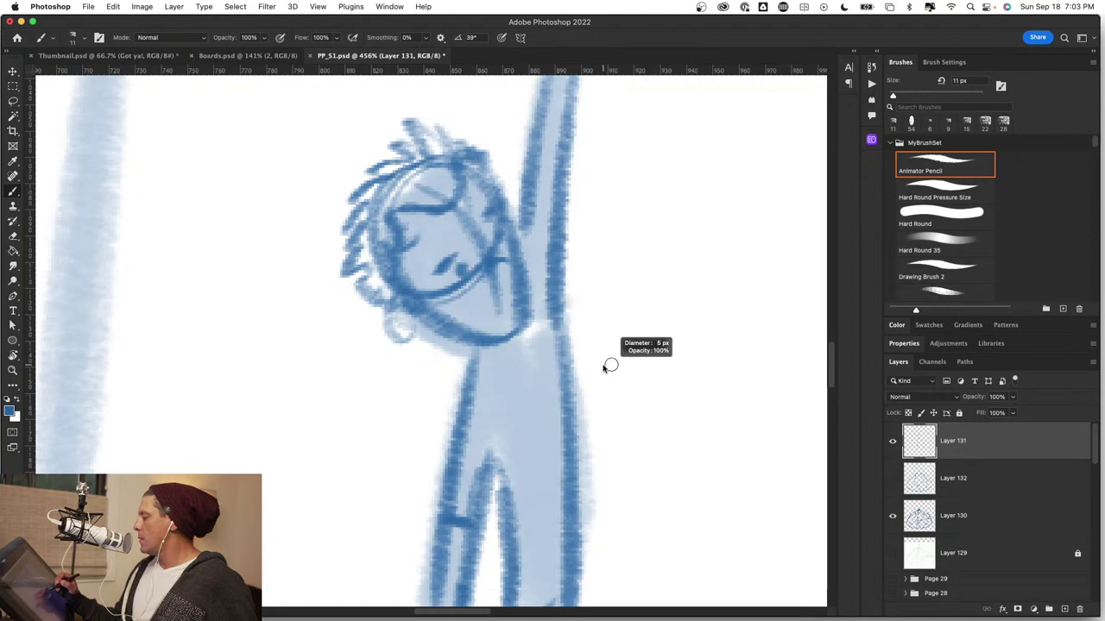
left_click_drag(504, 346, 522, 370)
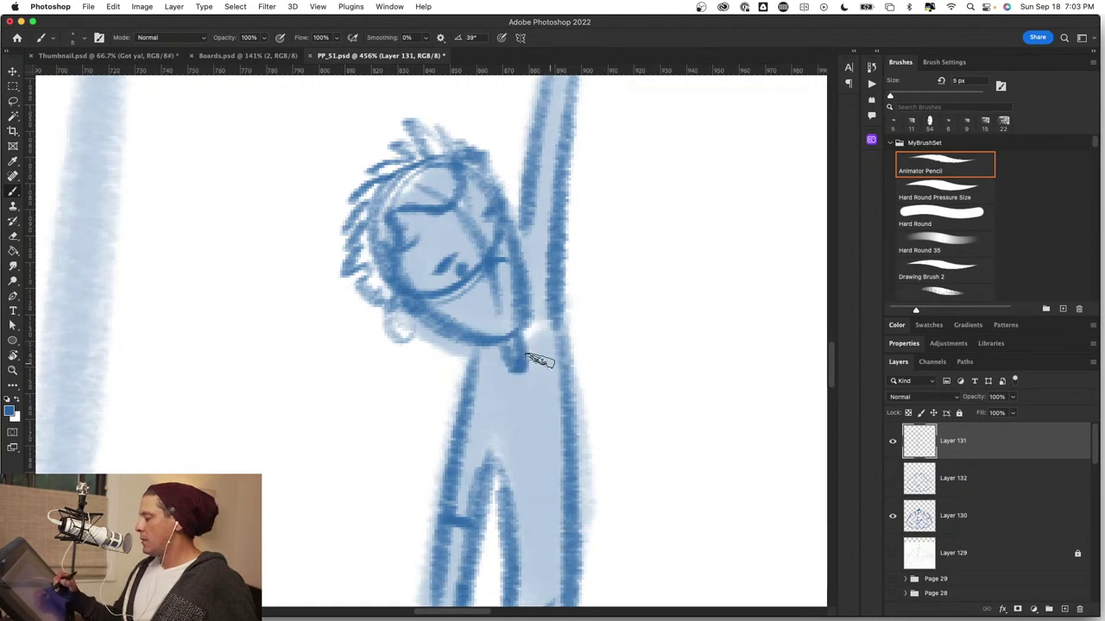
key("z")
left_click_drag(585, 431, 514, 429)
left_click_drag(617, 422, 651, 415)
left_click_drag(579, 376, 654, 381)
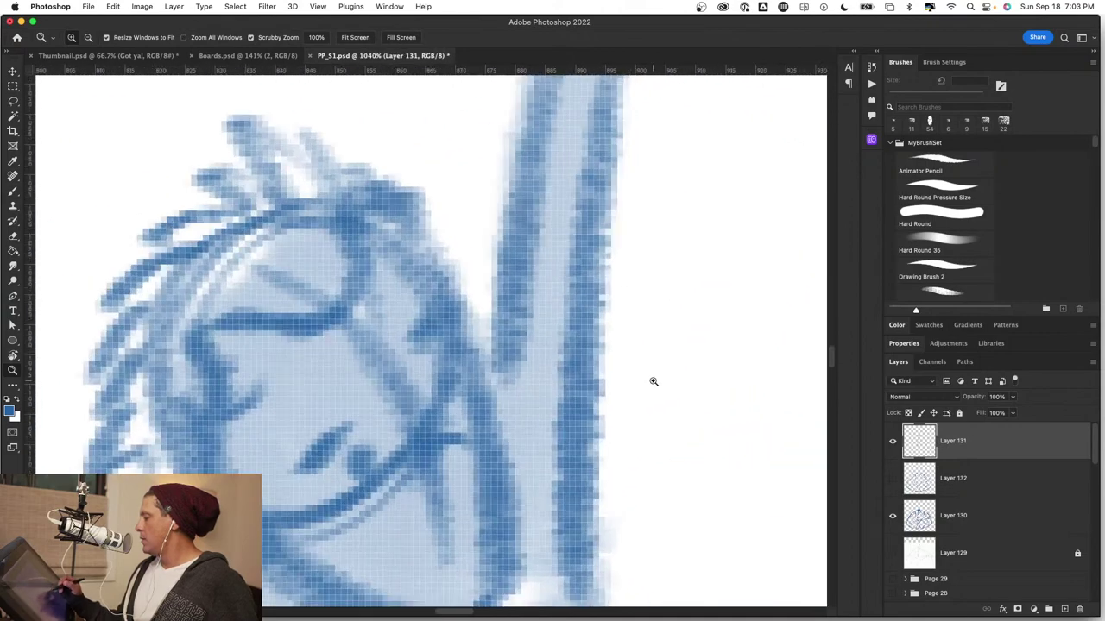
key("b")
key("z")
left_click_drag(525, 421, 441, 423)
left_click_drag(576, 426, 583, 404)
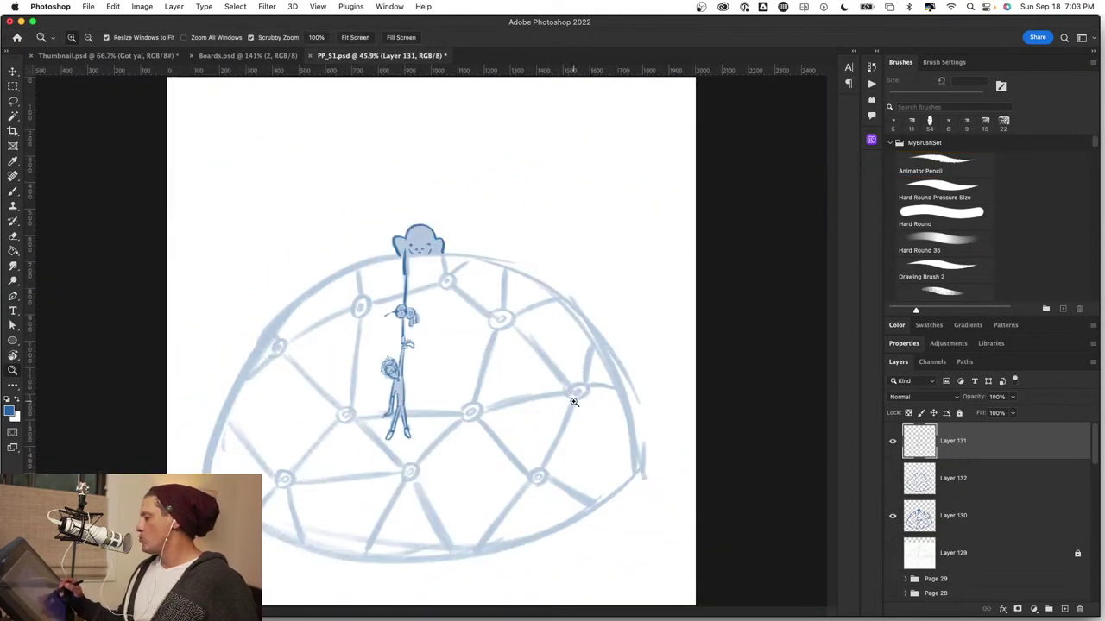
Erase the lower end of the top creature's arm and draw a tapered, banded shape and the hand's left edge there.
left_click_drag(415, 228, 505, 280)
key("b")
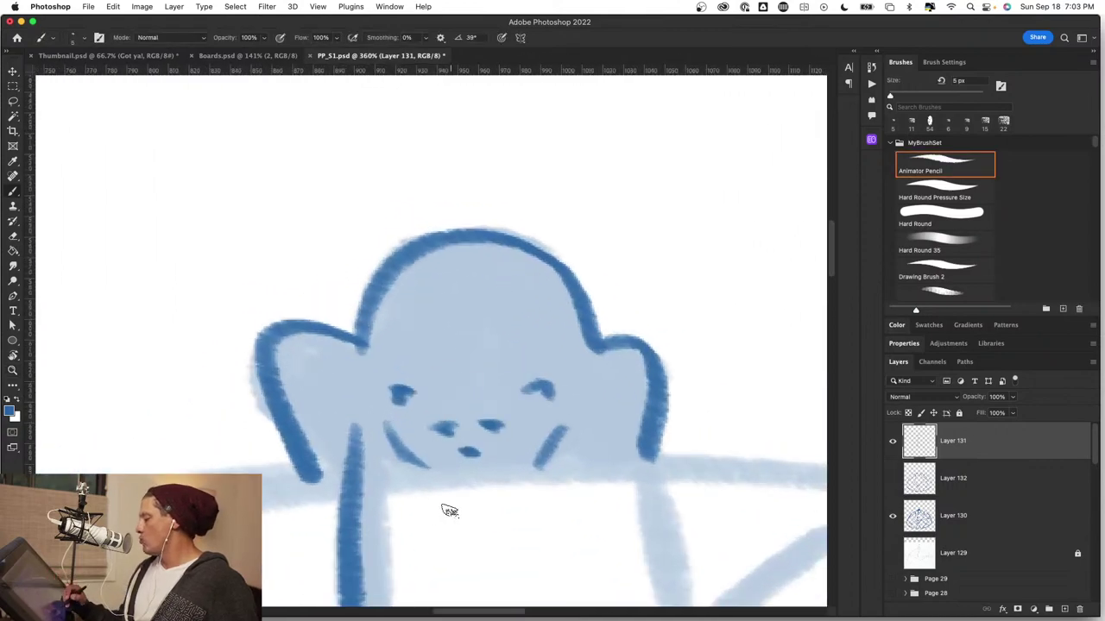
left_click_drag(449, 511, 623, 243)
key("z")
left_click_drag(540, 340, 561, 336)
key("b")
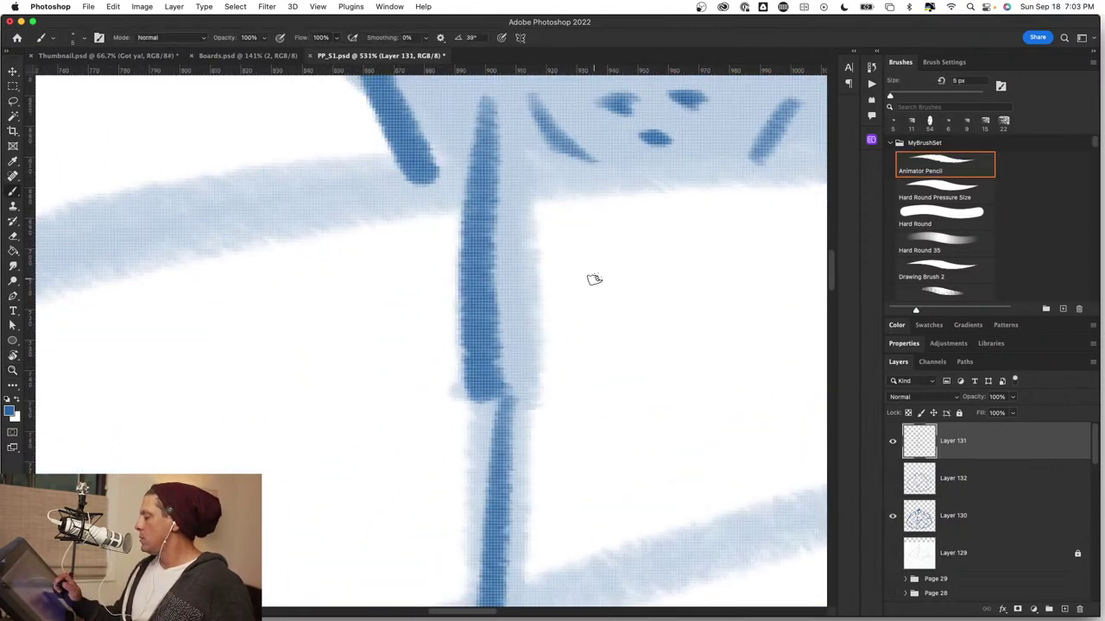
key("e")
mouse_move(461, 377)
left_mouse_down()
mouse_move(458, 388)
mouse_move(494, 381)
mouse_move(588, 278)
mouse_move(610, 345)
mouse_move(518, 362)
left_mouse_up()
key("b")
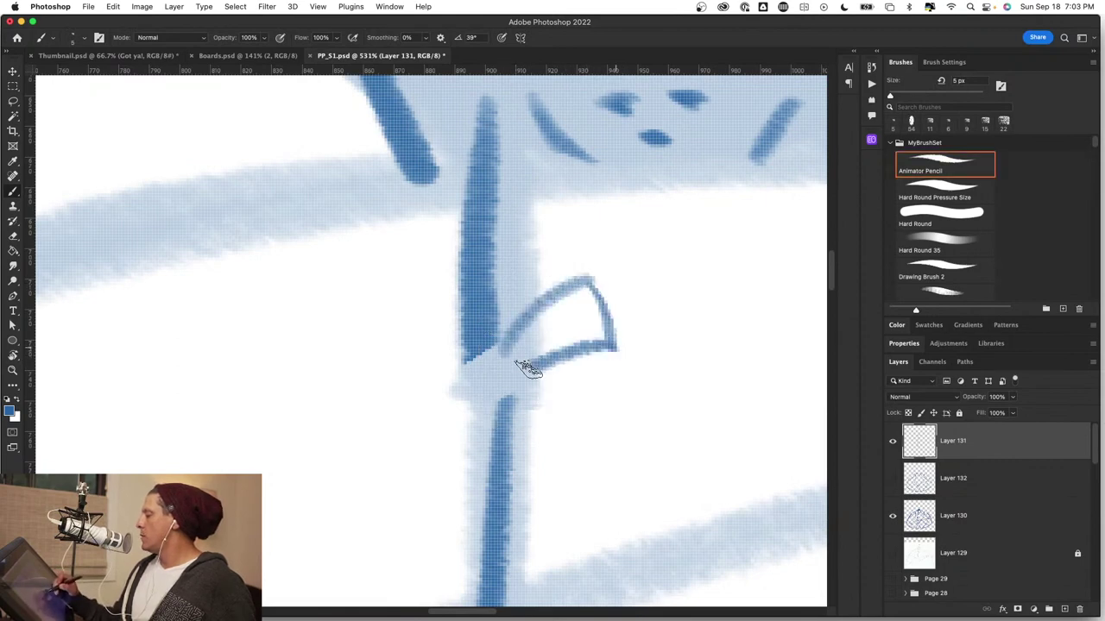
left_click_drag(567, 287, 587, 345)
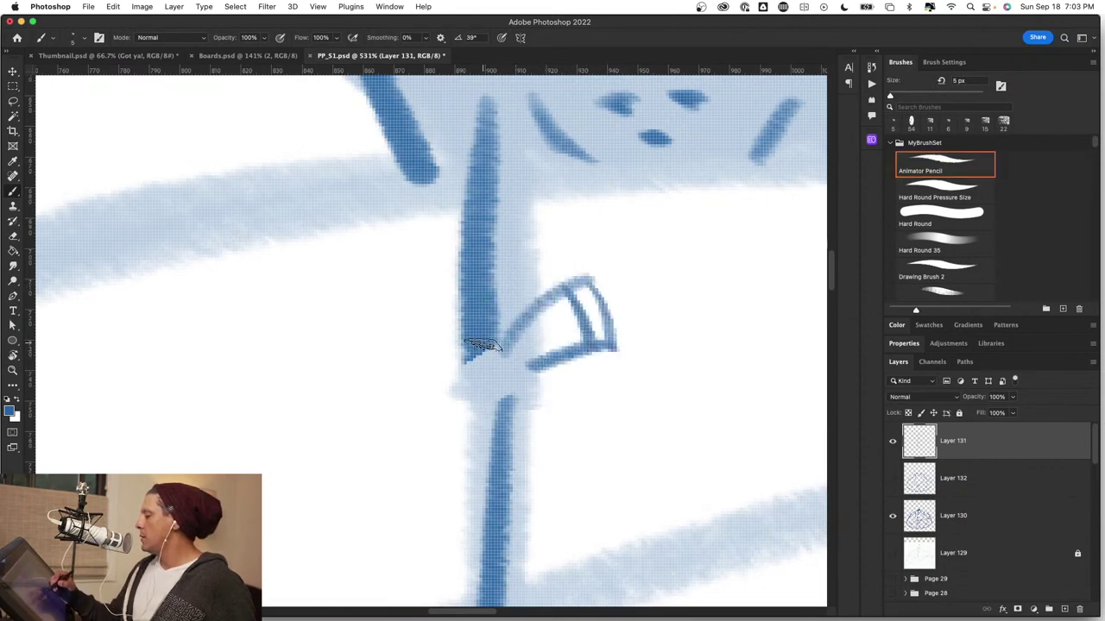
mouse_move(511, 330)
left_mouse_down()
mouse_move(529, 377)
mouse_move(510, 338)
mouse_move(542, 349)
mouse_move(475, 357)
mouse_move(478, 340)
mouse_move(488, 425)
left_mouse_up()
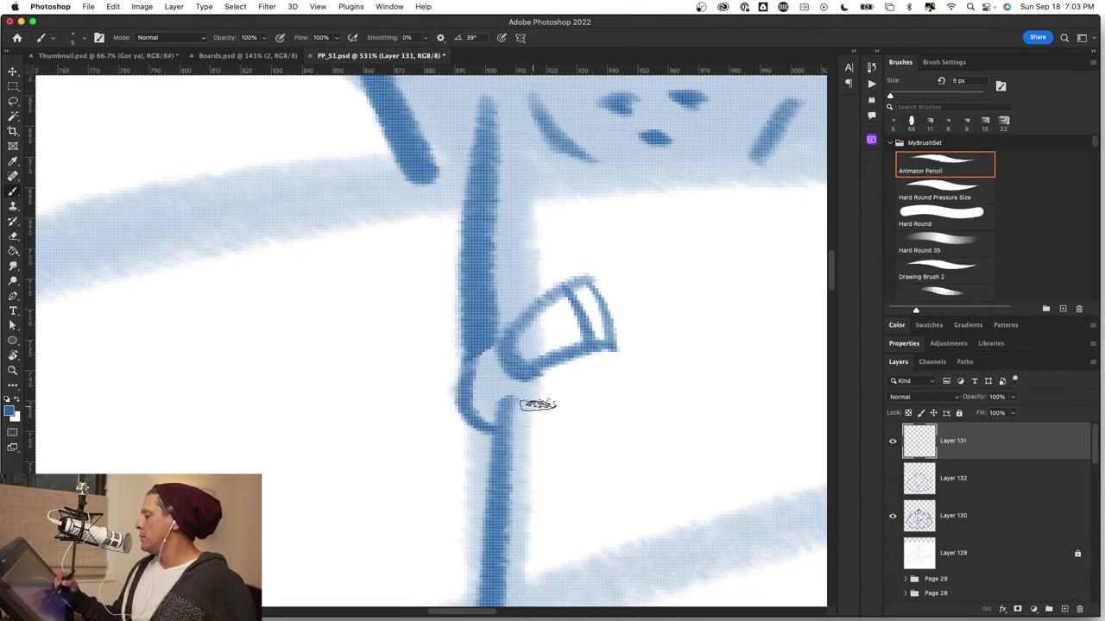
Draw the right and lower edges of the top creature's hand around the rope and add the arm's second outline.
mouse_move(528, 372)
left_mouse_down()
mouse_move(560, 408)
mouse_move(520, 417)
left_mouse_up()
key("super+z")
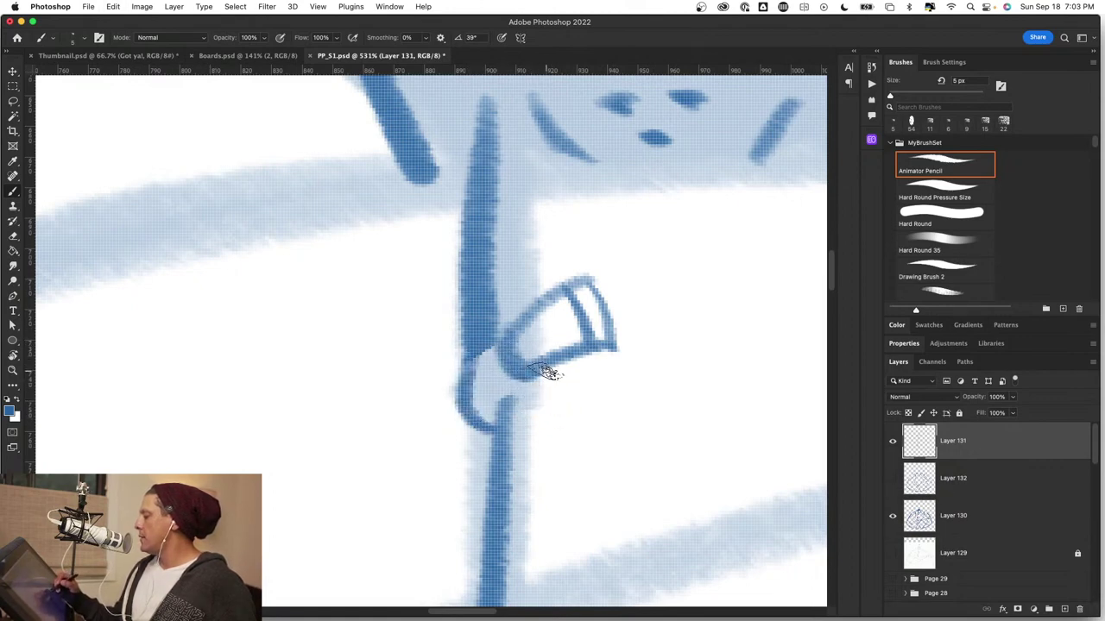
mouse_move(544, 373)
left_mouse_down()
mouse_move(492, 423)
mouse_move(516, 400)
mouse_move(484, 409)
mouse_move(520, 393)
left_mouse_up()
key("super+z")
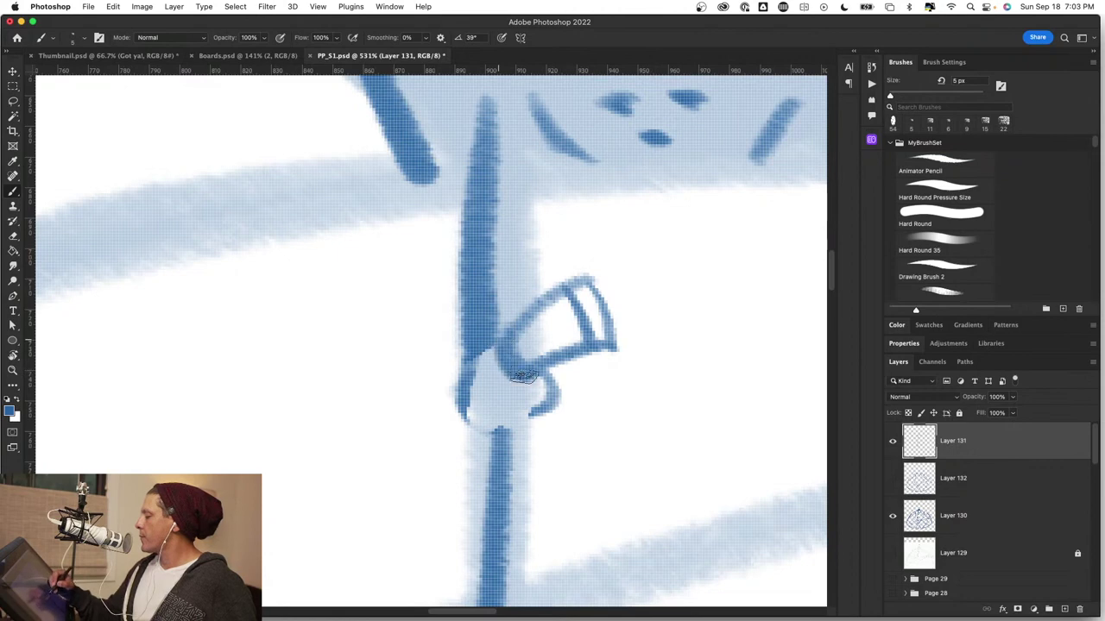
key("period")
left_click_drag(513, 117, 502, 288)
mouse_move(511, 157)
left_mouse_down()
mouse_move(506, 326)
mouse_move(475, 392)
mouse_move(472, 354)
mouse_move(475, 438)
mouse_move(509, 440)
mouse_move(498, 441)
mouse_move(537, 424)
left_mouse_up()
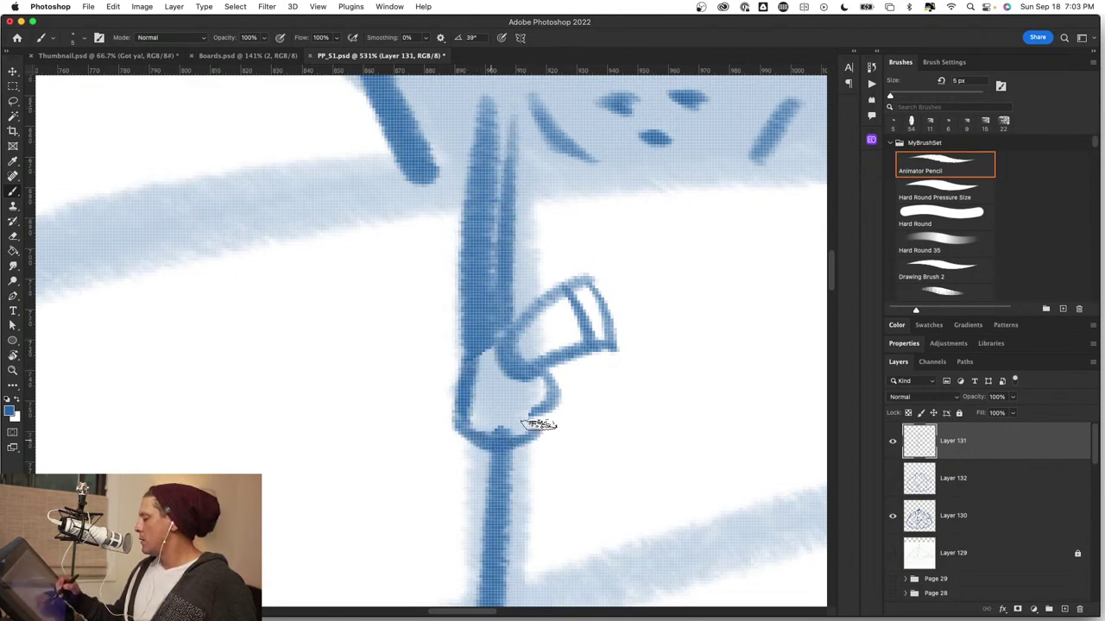
mouse_move(533, 383)
left_mouse_down()
mouse_move(525, 443)
mouse_move(534, 379)
left_mouse_up()
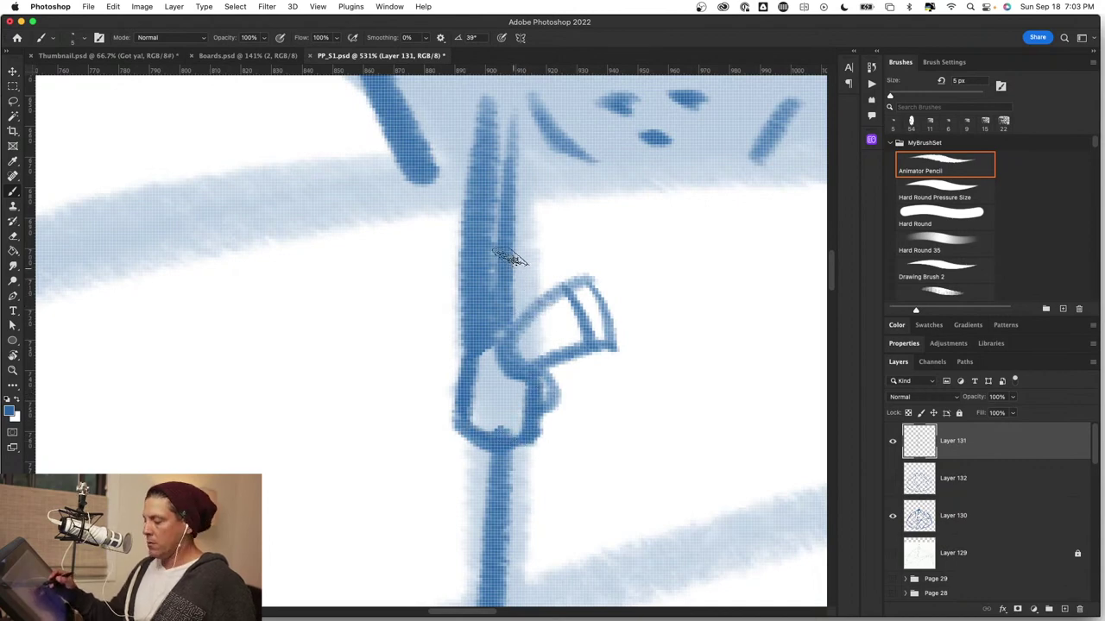
Erase the dark fill inside the top creature's arm, leaving only its two outlines.
key("e")
mouse_move(496, 110)
left_mouse_down()
mouse_move(510, 248)
mouse_move(513, 229)
mouse_move(490, 231)
mouse_move(500, 119)
mouse_move(485, 332)
mouse_move(484, 315)
mouse_move(486, 255)
mouse_move(490, 362)
left_mouse_up()
key("super+z")
left_click_drag(634, 445, 571, 438)
left_click_drag(657, 459, 693, 458)
left_click_drag(595, 376, 631, 427)
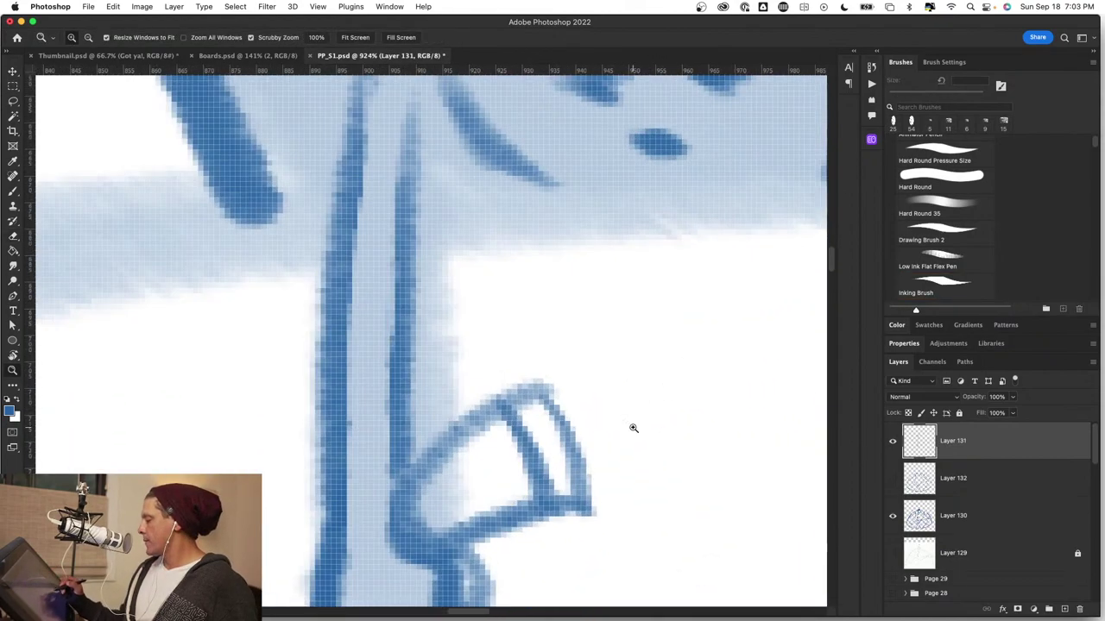
Examine the redrawn arm and hand up close and within the whole group of hanging figures.
left_click_drag(579, 488, 656, 288)
left_click_drag(639, 383, 573, 399)
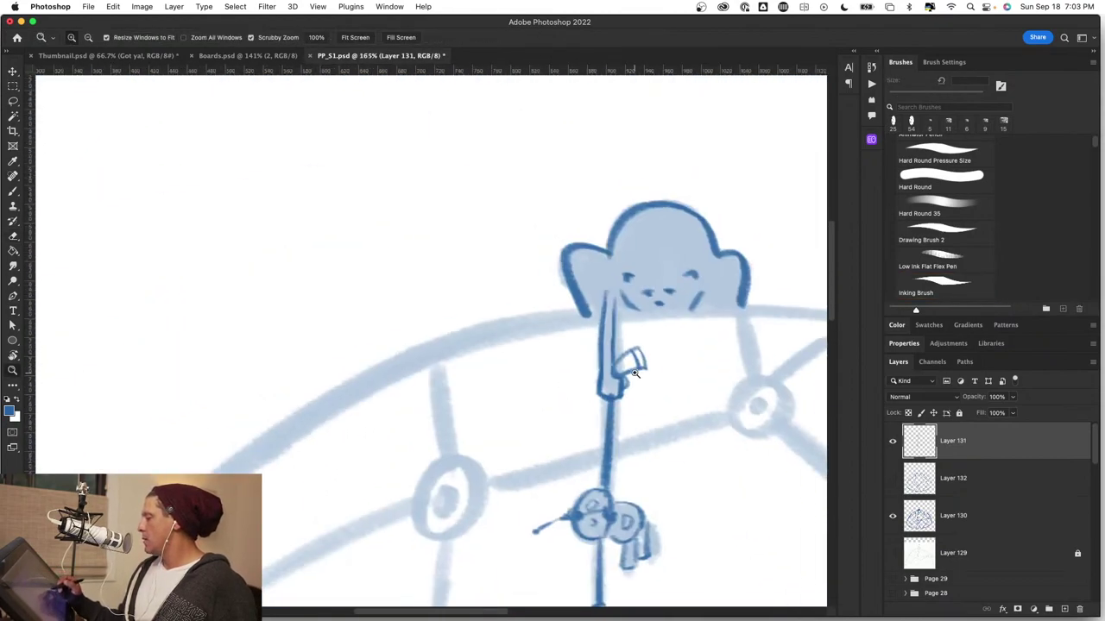
mouse_move(635, 373)
left_mouse_down()
mouse_move(690, 389)
mouse_move(671, 383)
mouse_move(703, 342)
mouse_move(770, 341)
left_mouse_up()
left_click_drag(615, 304, 666, 312)
left_click_drag(602, 397, 515, 378)
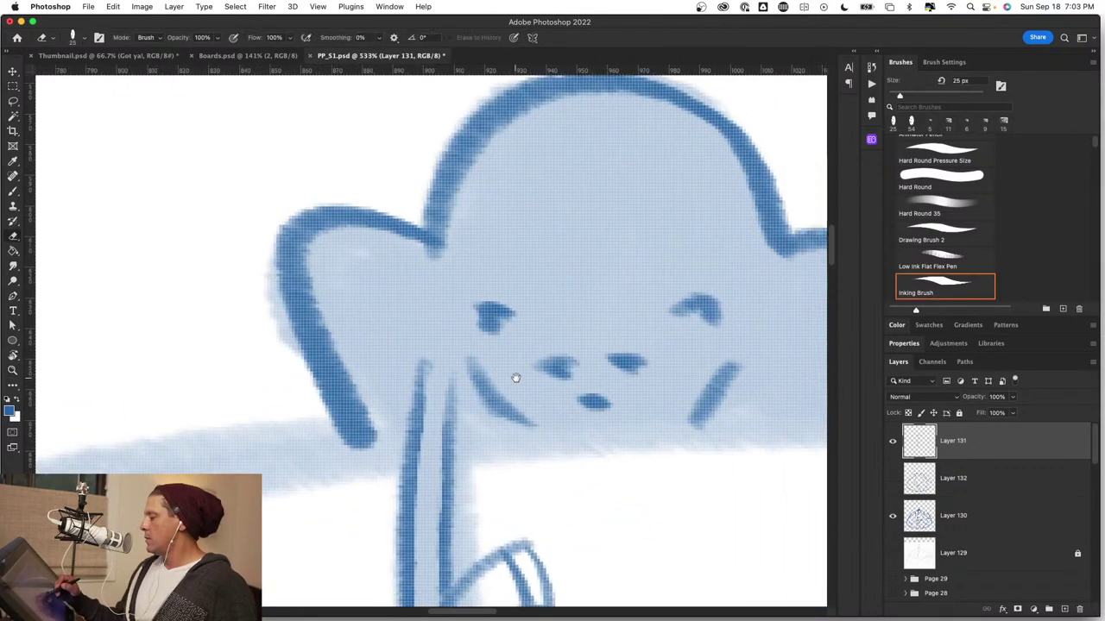
left_click_drag(593, 416, 491, 432)
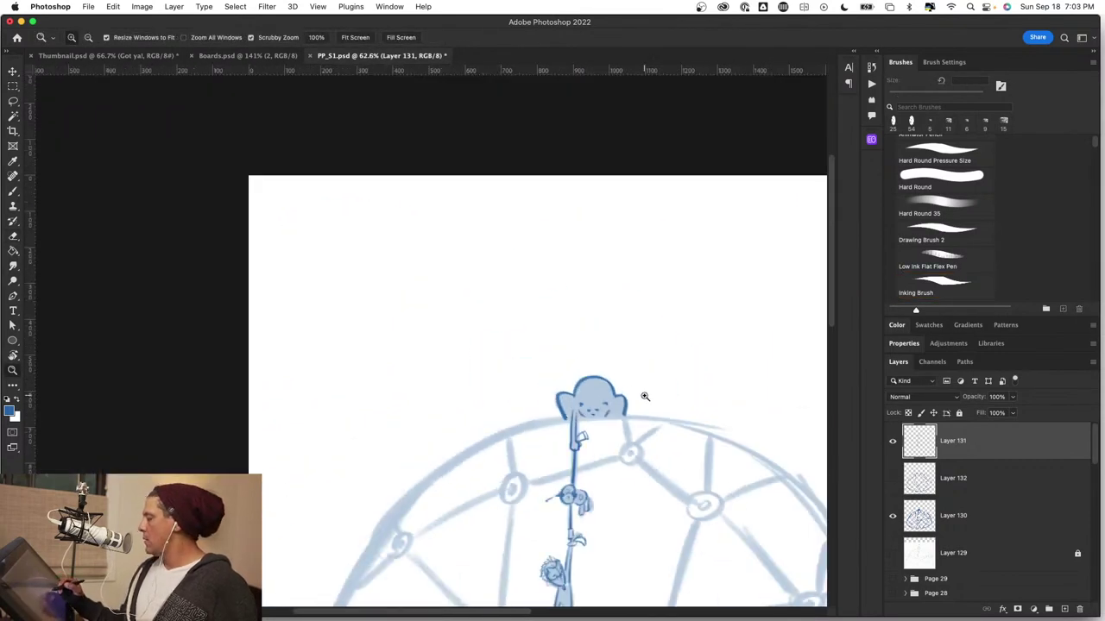
left_click_drag(644, 397, 646, 404)
mouse_move(523, 423)
left_mouse_down()
mouse_move(569, 432)
mouse_move(634, 472)
left_mouse_up()
Show the traced dome on Layer 132, hide the Layer 130 sketch and focus on the hub beside the hanging child.
left_click(893, 478)
left_click(894, 515)
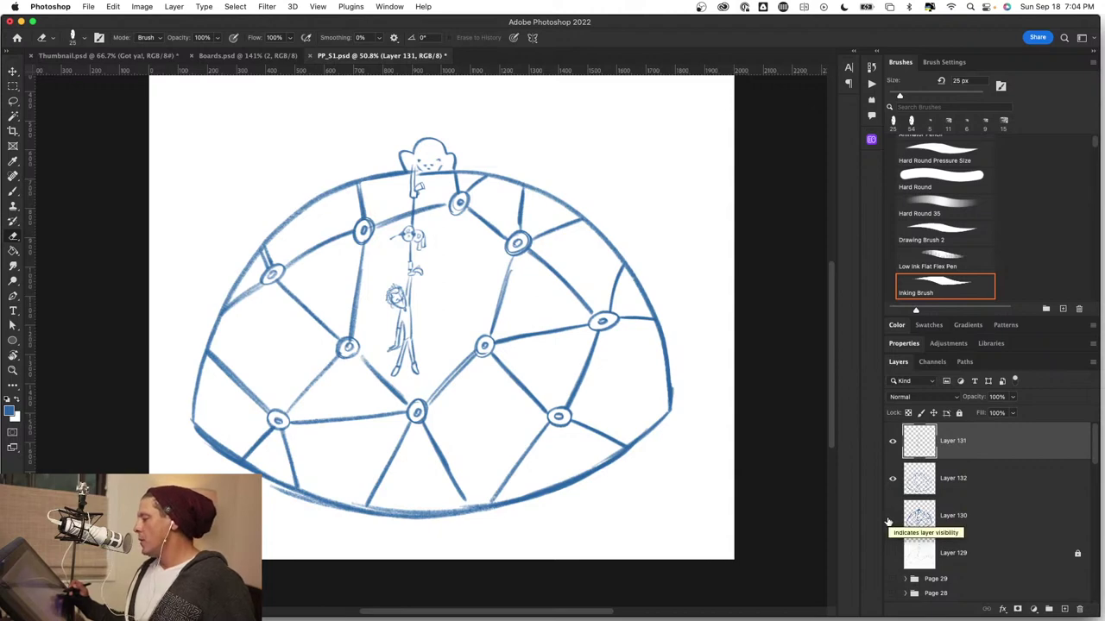
mouse_move(476, 310)
left_mouse_down()
mouse_move(513, 320)
mouse_move(488, 322)
left_mouse_up()
left_click_drag(283, 358, 500, 365)
left_click_drag(506, 355, 575, 350)
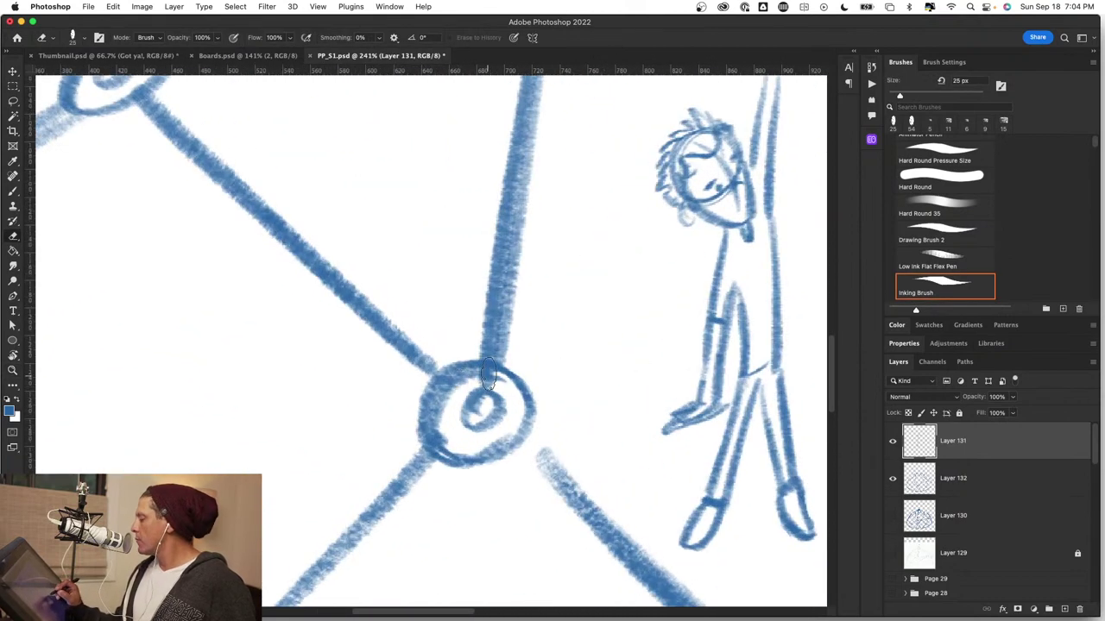
On Layer 132, erase the strut lines overlapping the hub beside the hanging child and redraw its outer rim and centre ring.
left_click(995, 476)
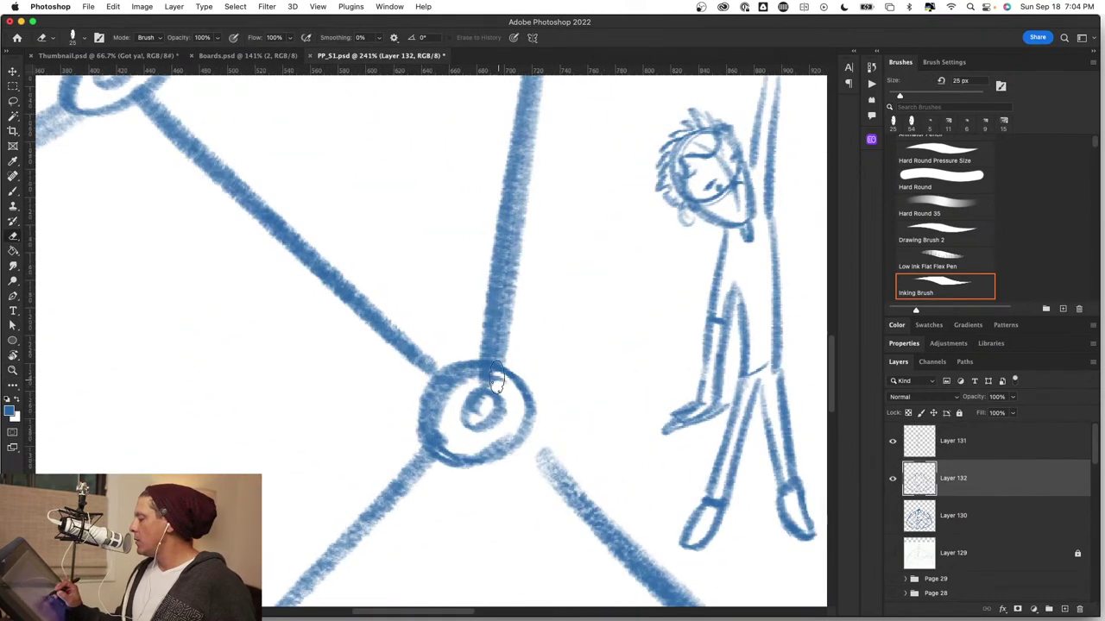
mouse_move(484, 384)
left_mouse_down()
mouse_move(442, 391)
mouse_move(439, 429)
mouse_move(456, 445)
mouse_move(493, 424)
left_mouse_up()
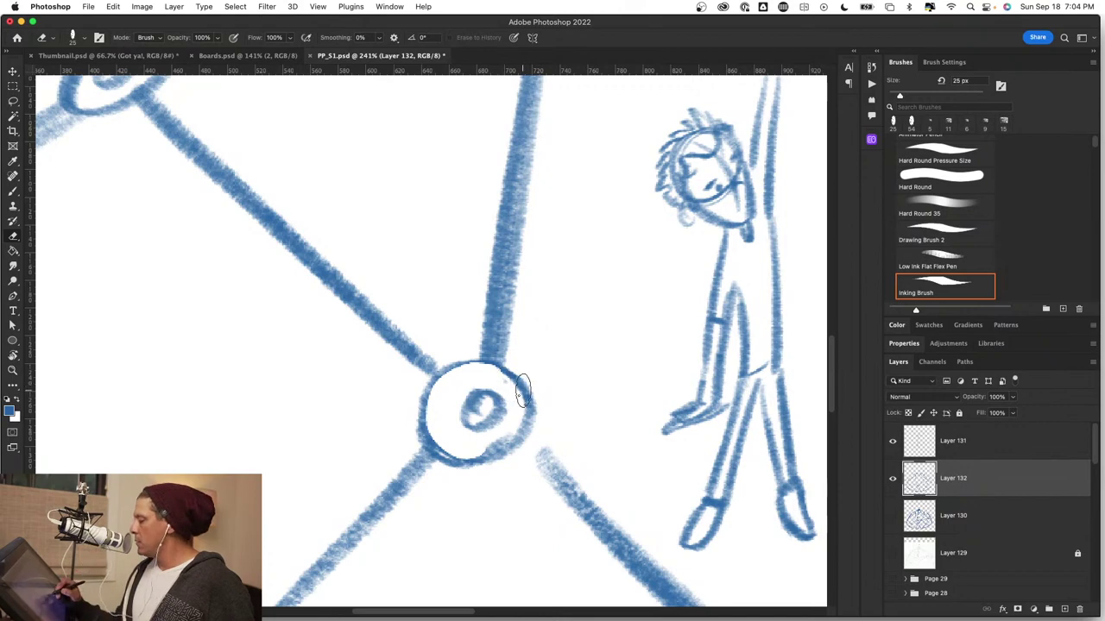
key("b")
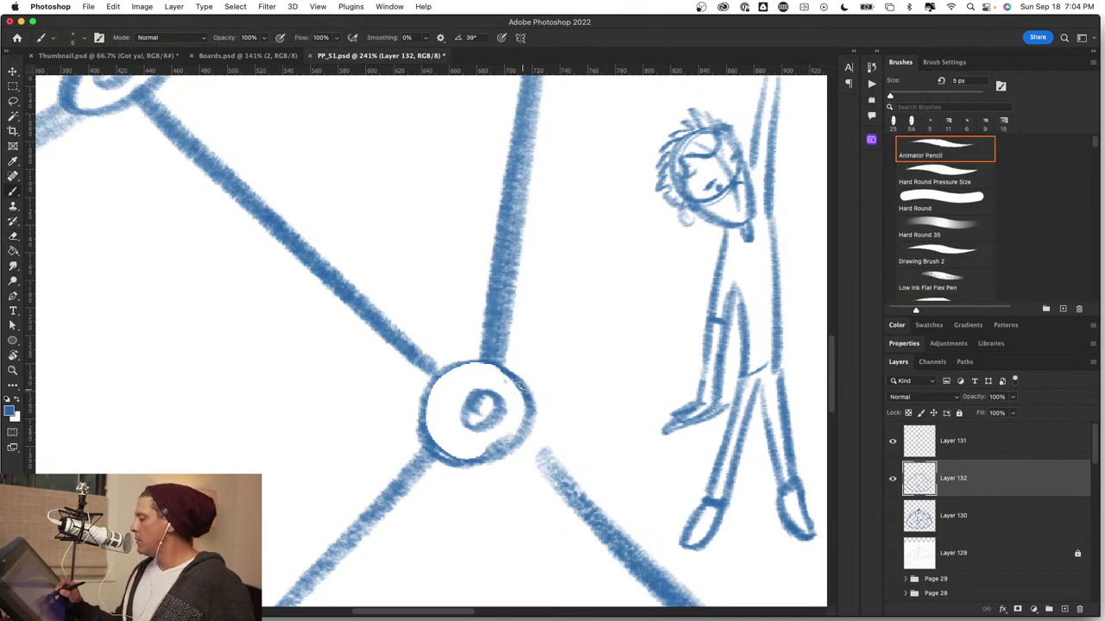
left_click_drag(423, 411, 501, 365)
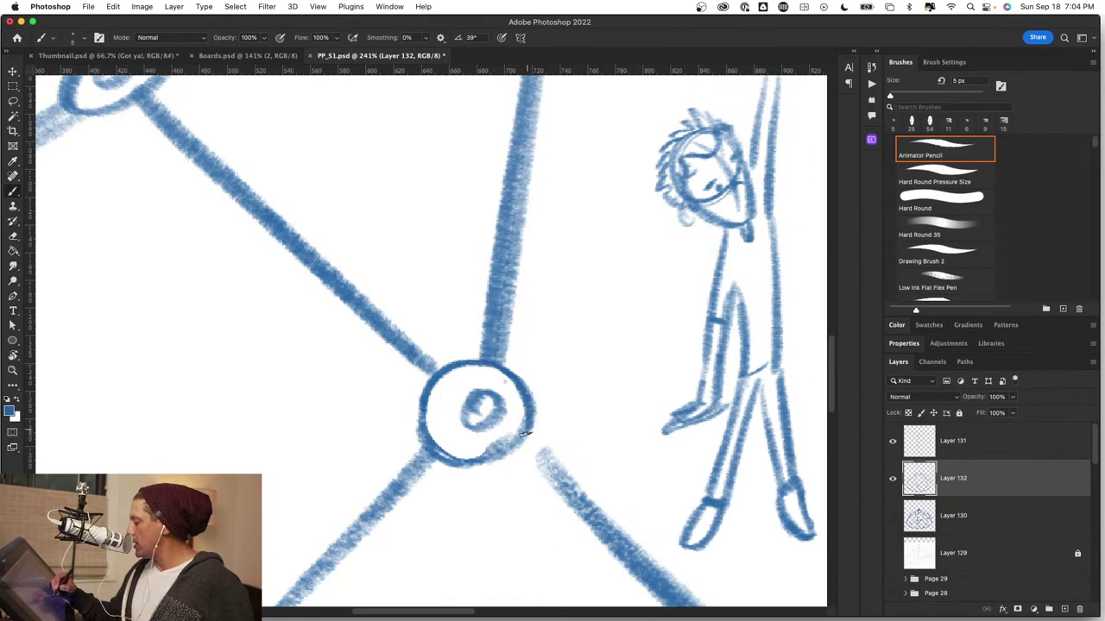
left_click_drag(448, 458, 519, 437)
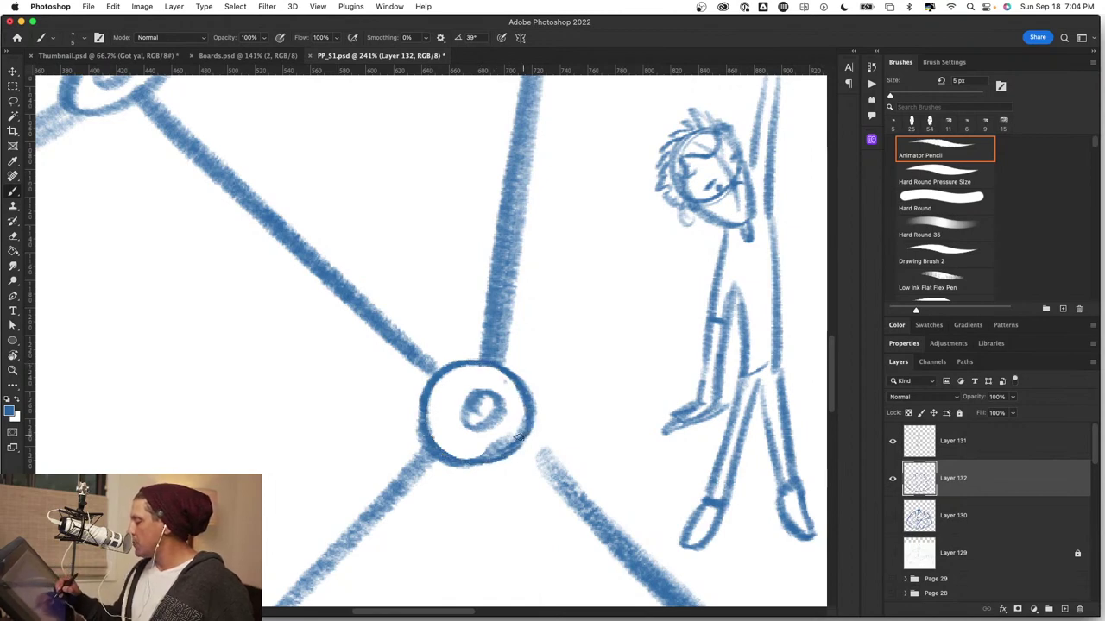
left_click_drag(485, 395, 505, 381)
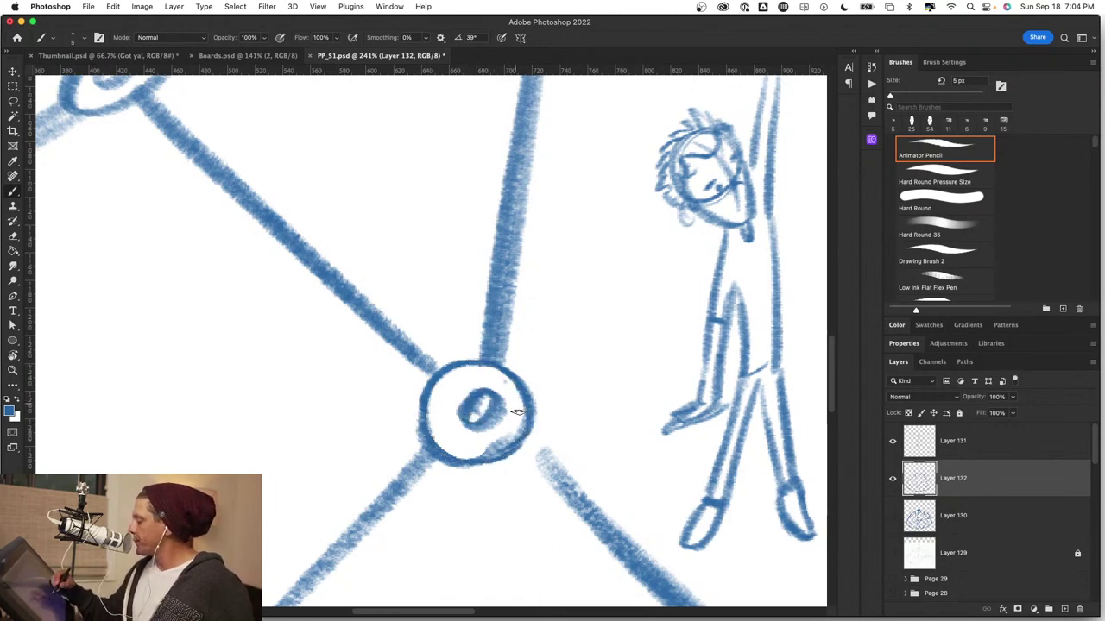
mouse_move(528, 445)
left_mouse_down()
mouse_move(556, 486)
mouse_move(587, 507)
mouse_move(614, 506)
mouse_move(550, 440)
left_mouse_up()
With a 10 px Animator Pencil, draw a dark strut linking the two hubs on either side of the hanging child's legs.
key("z")
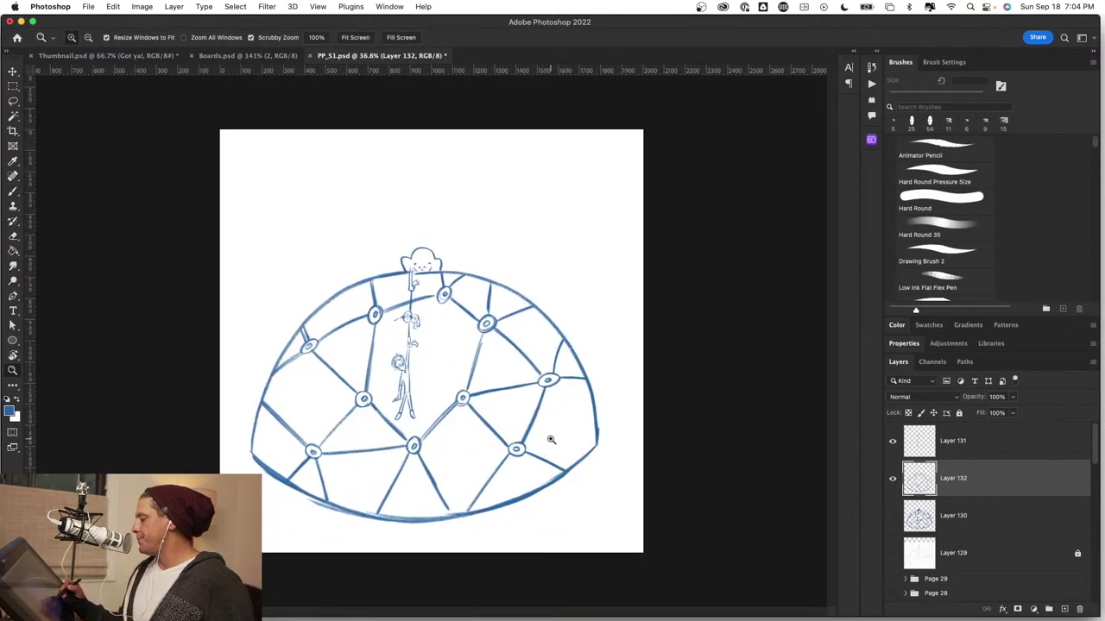
mouse_move(495, 349)
left_mouse_down()
mouse_move(504, 340)
mouse_move(540, 350)
left_mouse_up()
key("b")
left_click_drag(446, 436, 600, 402)
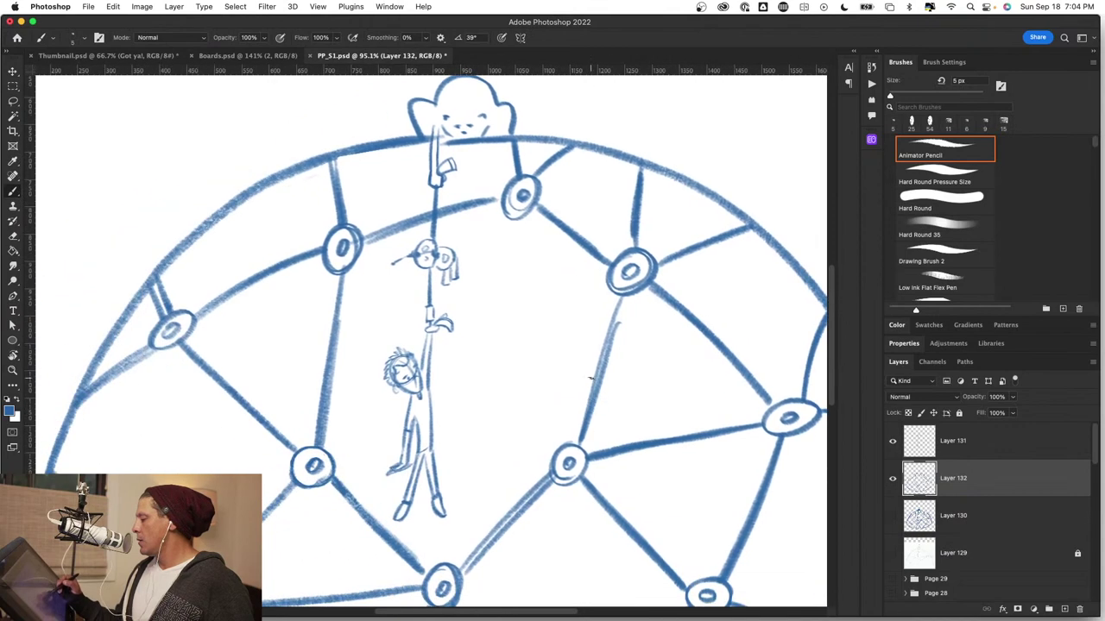
key("z")
mouse_move(710, 484)
left_mouse_down()
mouse_move(736, 438)
mouse_move(742, 311)
left_mouse_up()
key("b")
key("r")
key("b")
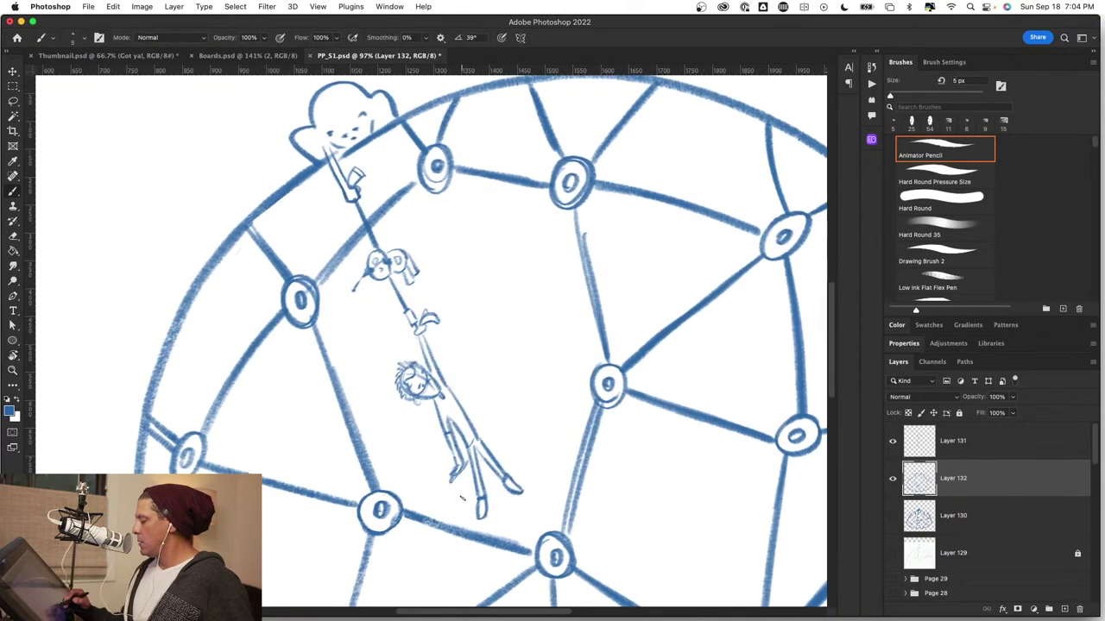
left_click_drag(477, 497, 479, 497)
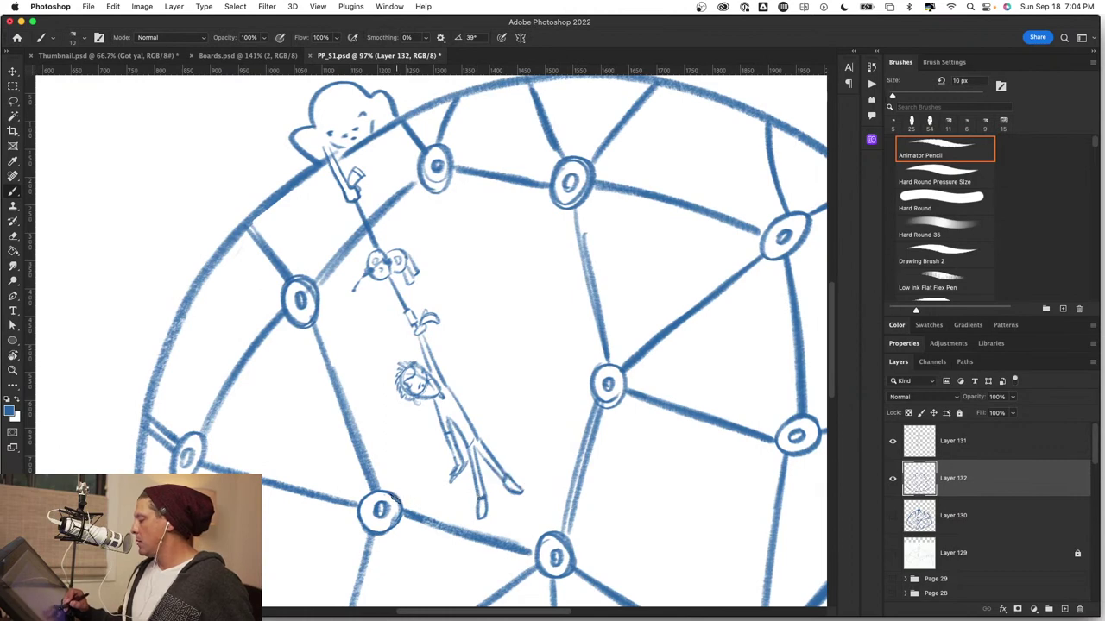
left_click_drag(399, 493, 590, 386)
left_click_drag(398, 498, 594, 386)
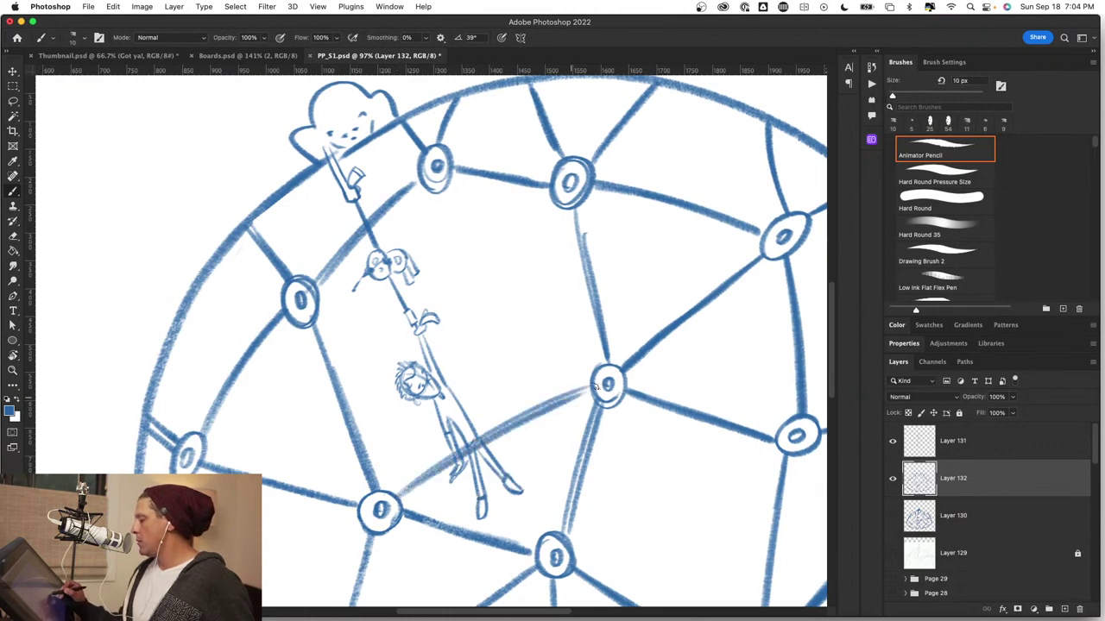
left_click_drag(399, 493, 586, 390)
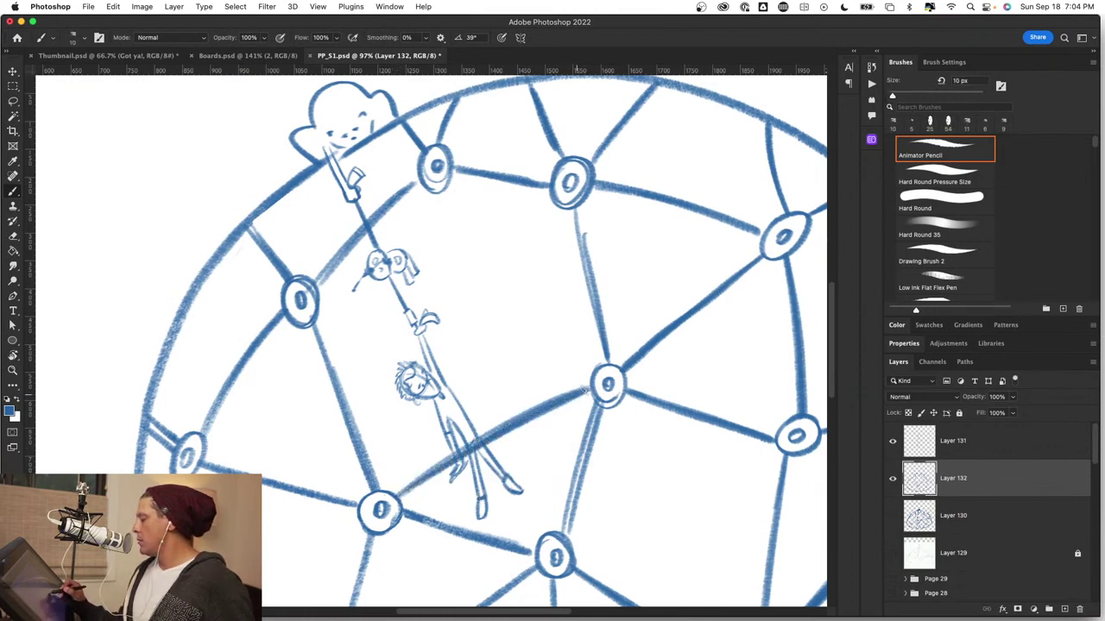
Draw a small double-ringed hub inside the dome, just to the right of the hanging figures.
left_click_drag(562, 443, 569, 436)
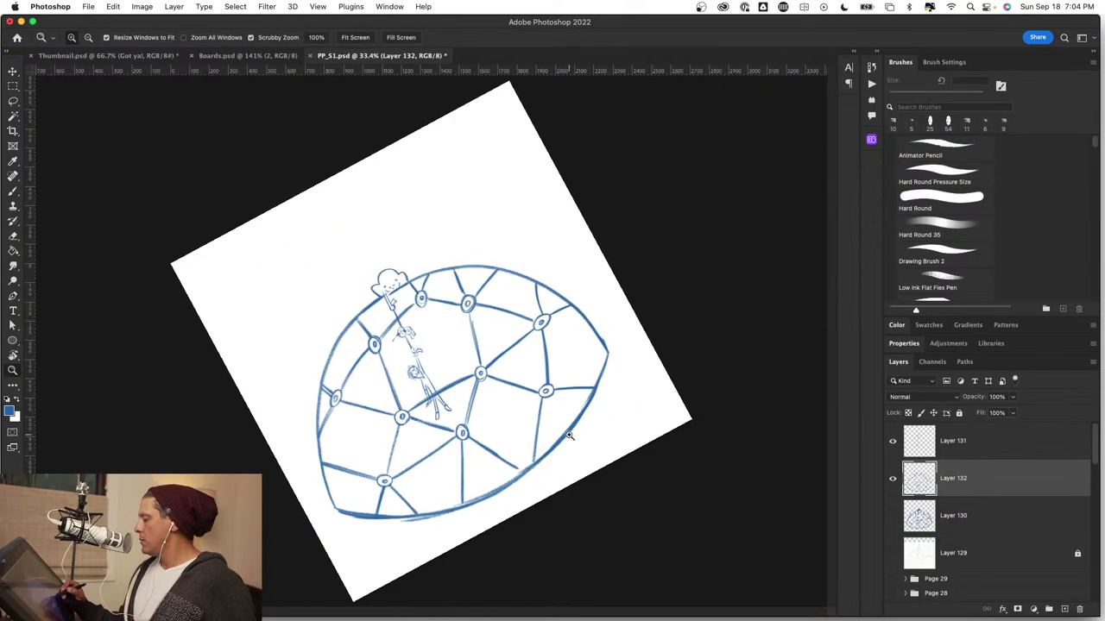
mouse_move(447, 323)
left_mouse_down()
mouse_move(458, 320)
mouse_move(446, 313)
mouse_move(488, 336)
mouse_move(543, 331)
left_mouse_up()
left_click_drag(459, 401, 598, 385)
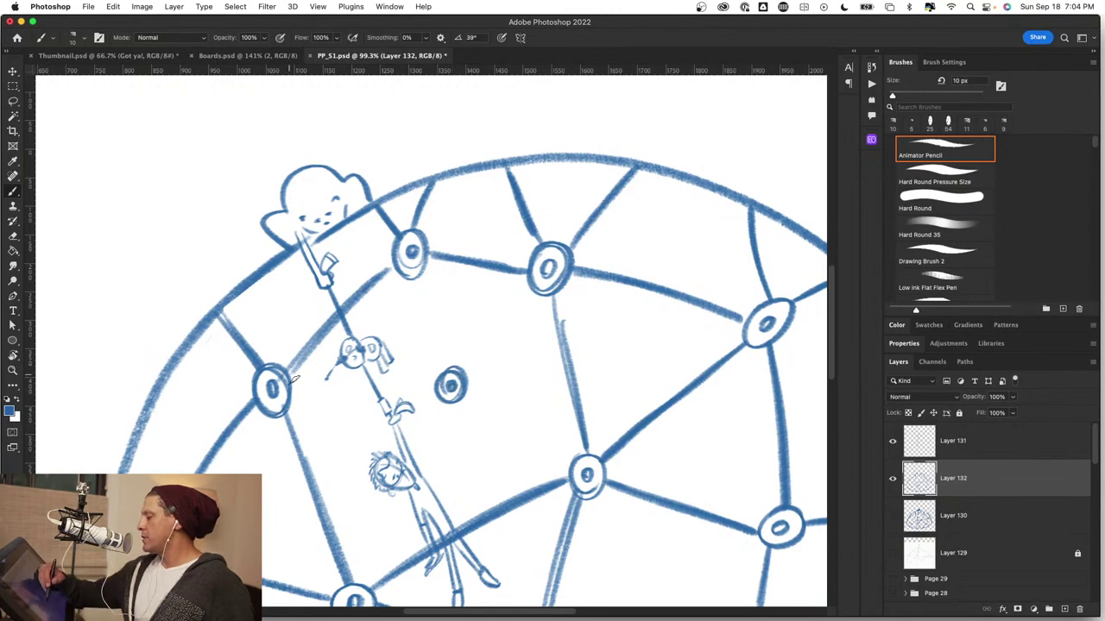
Sketch light struts linking the new hub to the five surrounding hubs, including the one crossing behind the child.
mouse_move(292, 393)
left_mouse_down()
mouse_move(424, 393)
mouse_move(376, 576)
left_mouse_up()
left_click_drag(448, 409, 380, 572)
left_click_drag(465, 368, 542, 276)
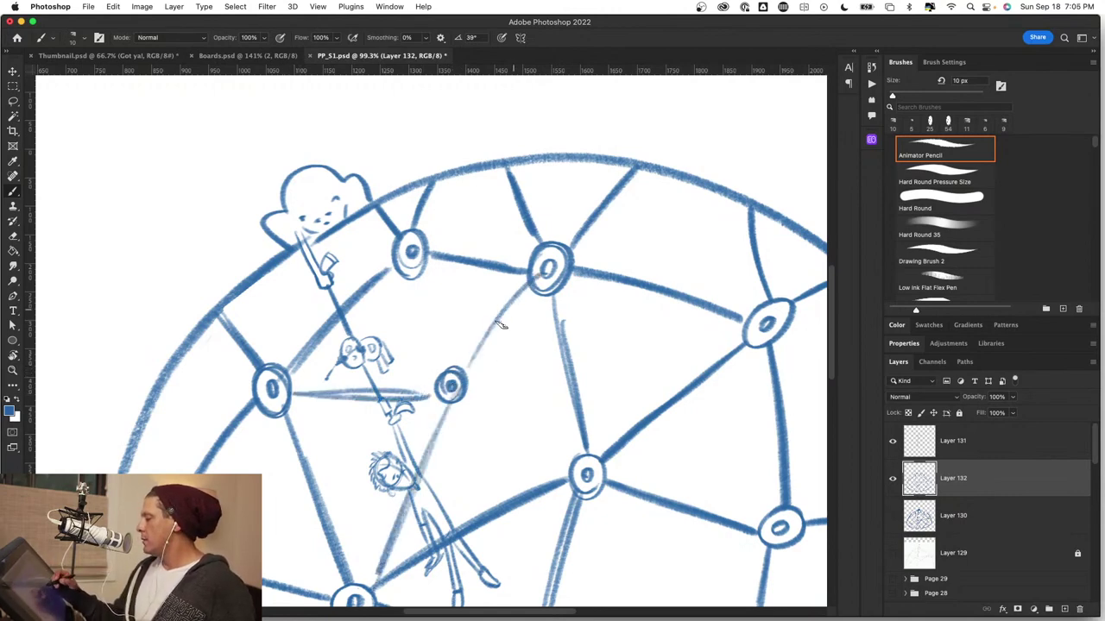
left_click_drag(464, 397, 585, 473)
key("z")
mouse_move(449, 366)
left_mouse_down()
mouse_move(552, 460)
mouse_move(513, 382)
mouse_move(621, 409)
left_mouse_up()
key("b")
key("z")
left_click_drag(536, 293, 559, 307)
left_click_drag(478, 310, 515, 317)
key("b")
left_click_drag(451, 397, 645, 388)
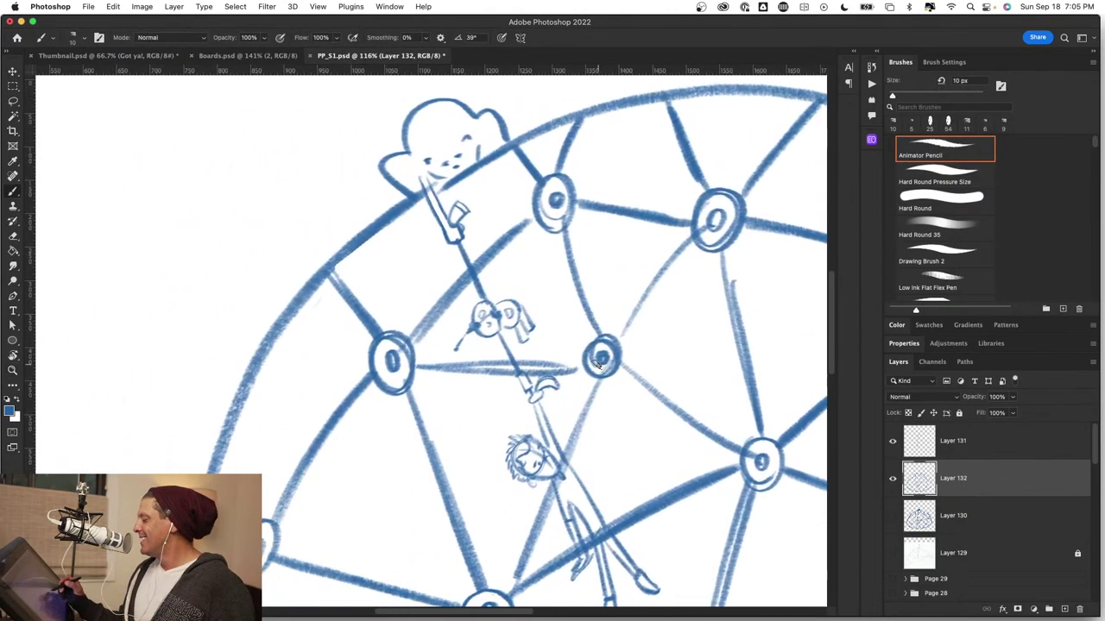
Examine the new hub and its struts up close and within the whole dome.
key("z")
left_click_drag(529, 357, 583, 366)
key("b")
key("z")
left_click_drag(614, 413, 533, 425)
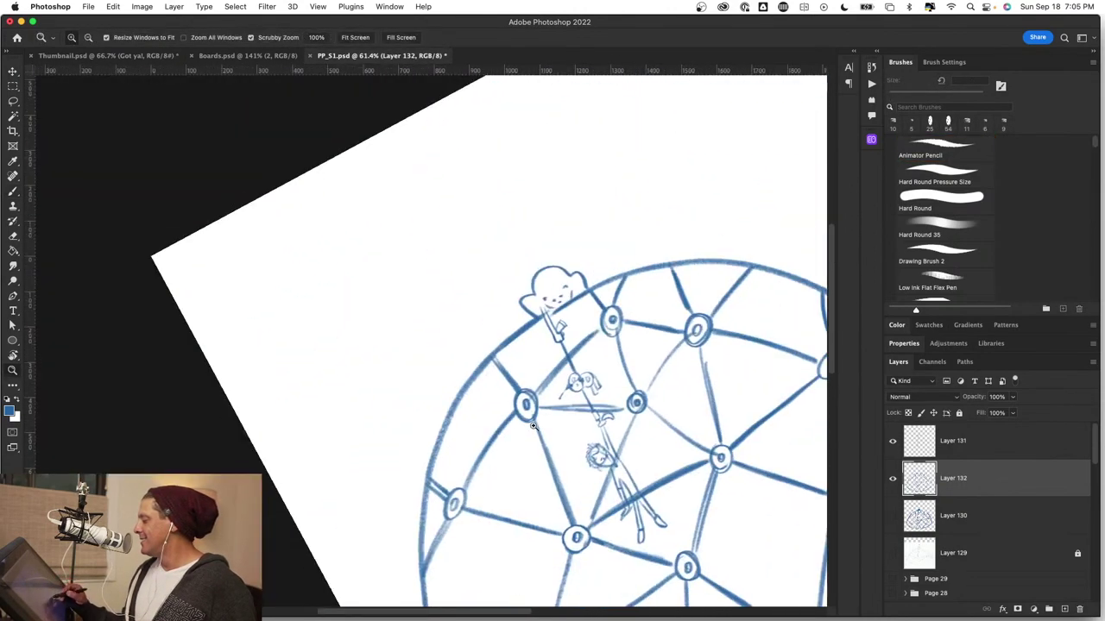
left_click_drag(640, 407, 571, 388)
left_click_drag(470, 369, 515, 372)
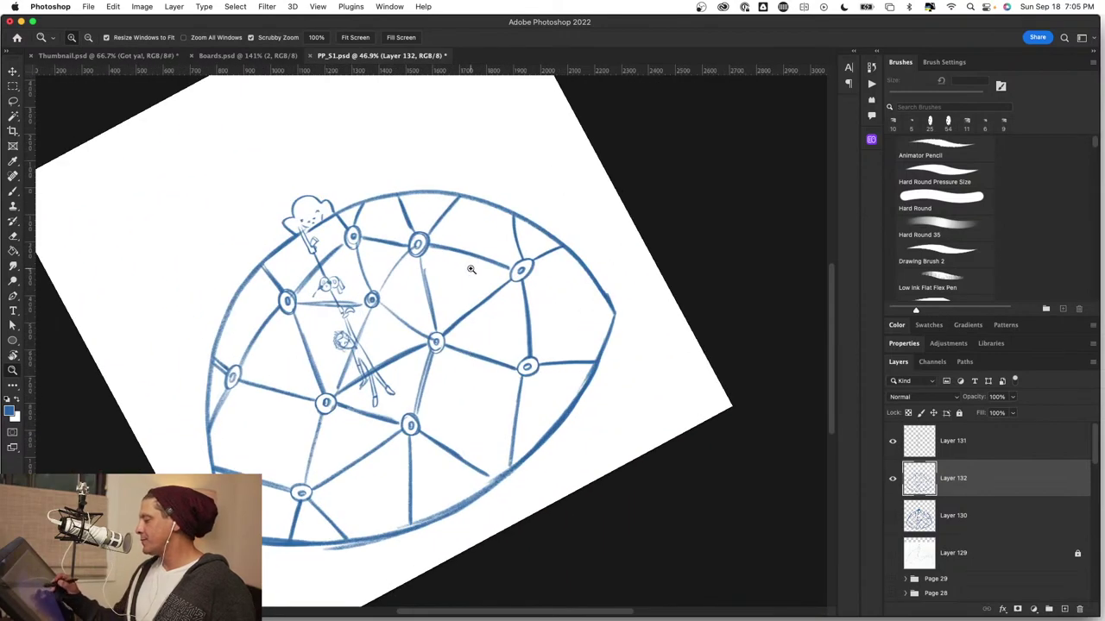
mouse_move(471, 269)
left_mouse_down()
mouse_move(466, 259)
mouse_move(475, 320)
left_mouse_up()
Darken the struts from the new hub to its two upper neighbours, the right-hand hub and the lower-left hub behind the child.
key("b")
key("ctrl+z")
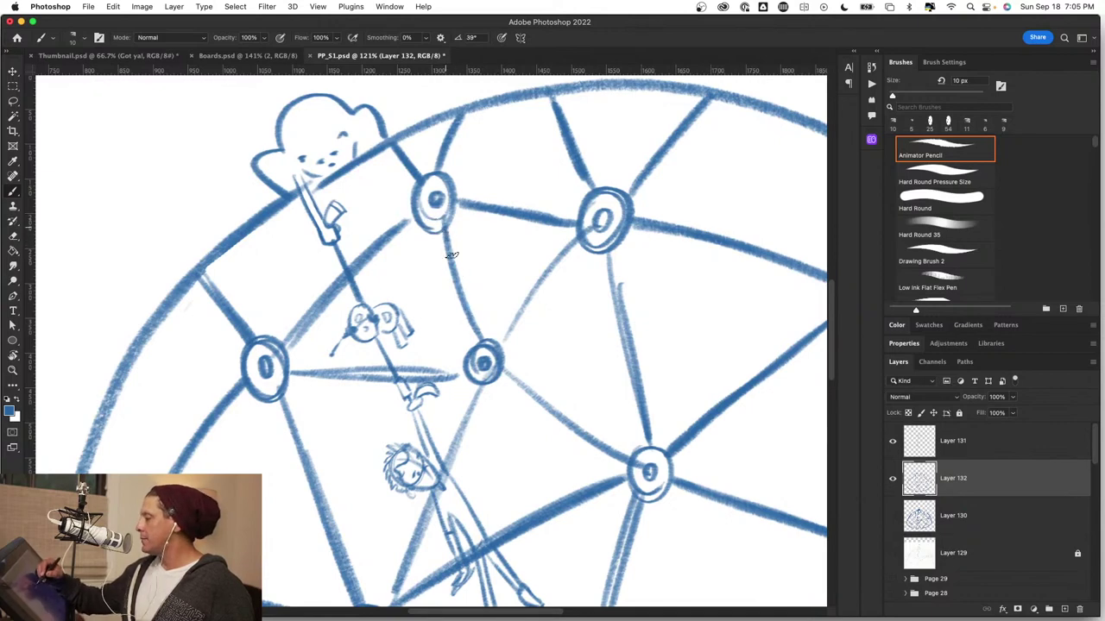
mouse_move(445, 233)
left_mouse_down()
mouse_move(480, 343)
mouse_move(587, 225)
left_mouse_up()
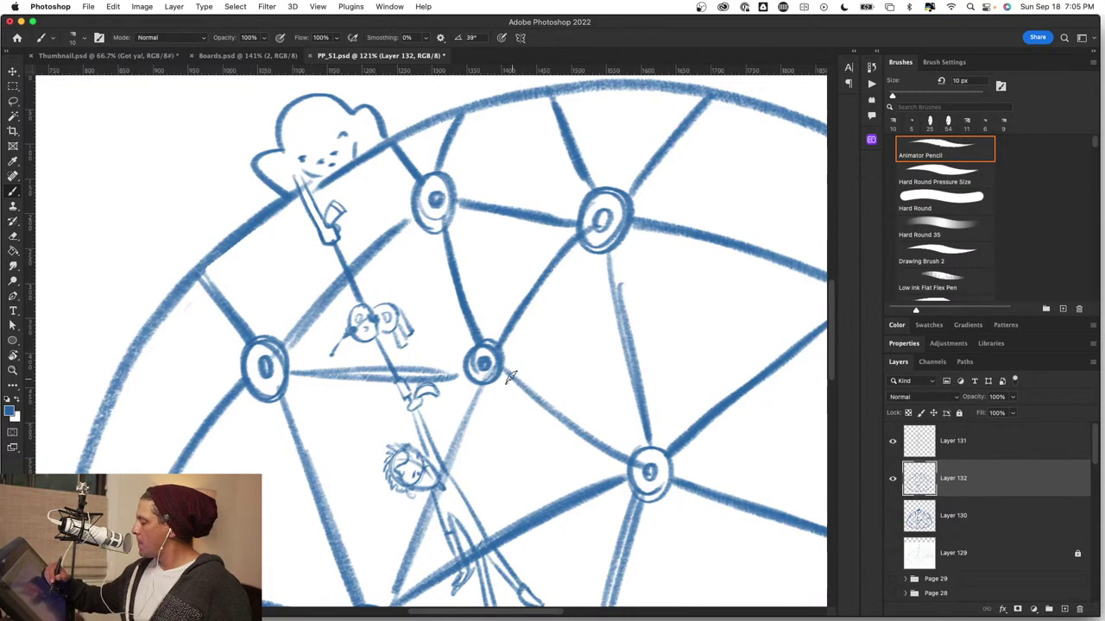
left_click_drag(506, 371, 579, 451)
left_click_drag(499, 492, 540, 346)
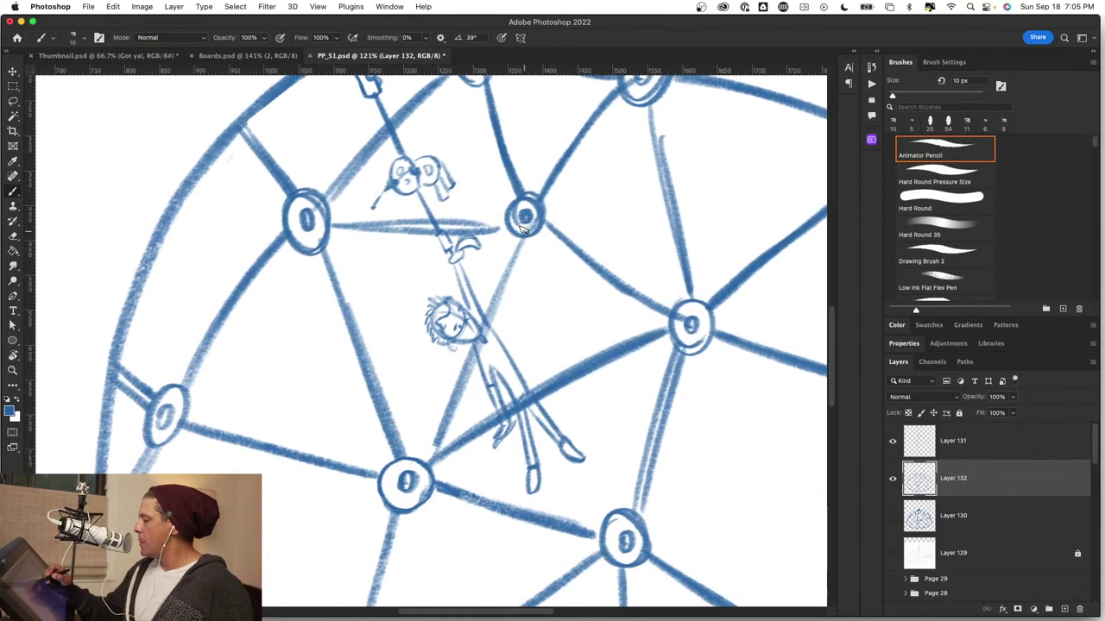
left_click_drag(524, 233, 451, 409)
left_click_drag(488, 323, 432, 458)
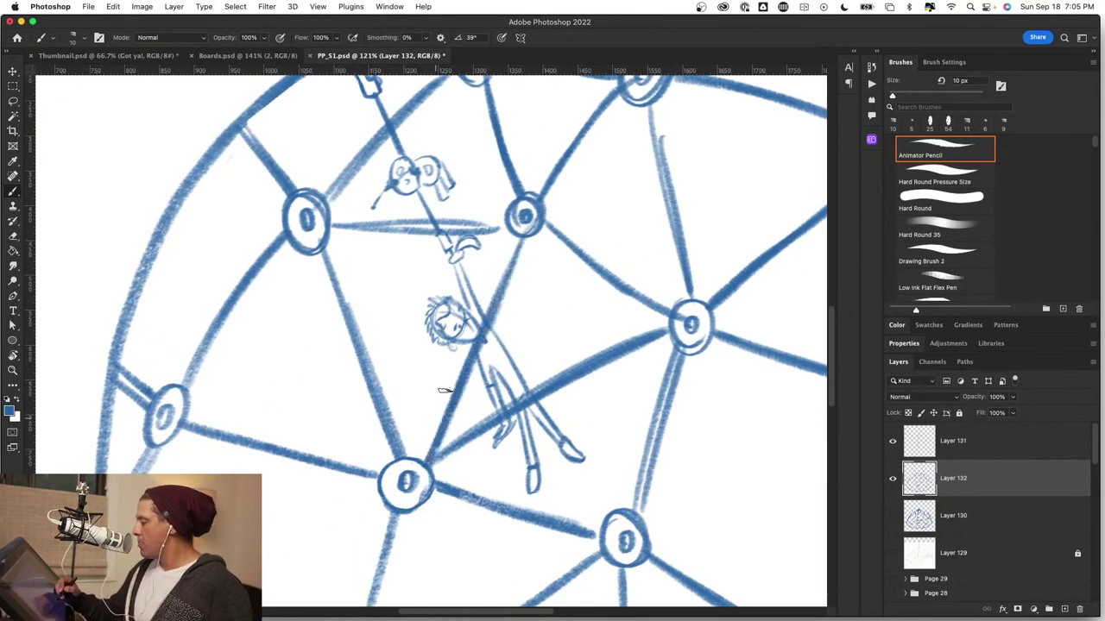
left_click_drag(449, 313, 498, 457)
Redraw the strut between the new hub and its left neighbour as a single dark line and reset the canvas rotation.
key("r")
left_click_drag(696, 477, 676, 216)
left_click_drag(439, 377, 525, 254)
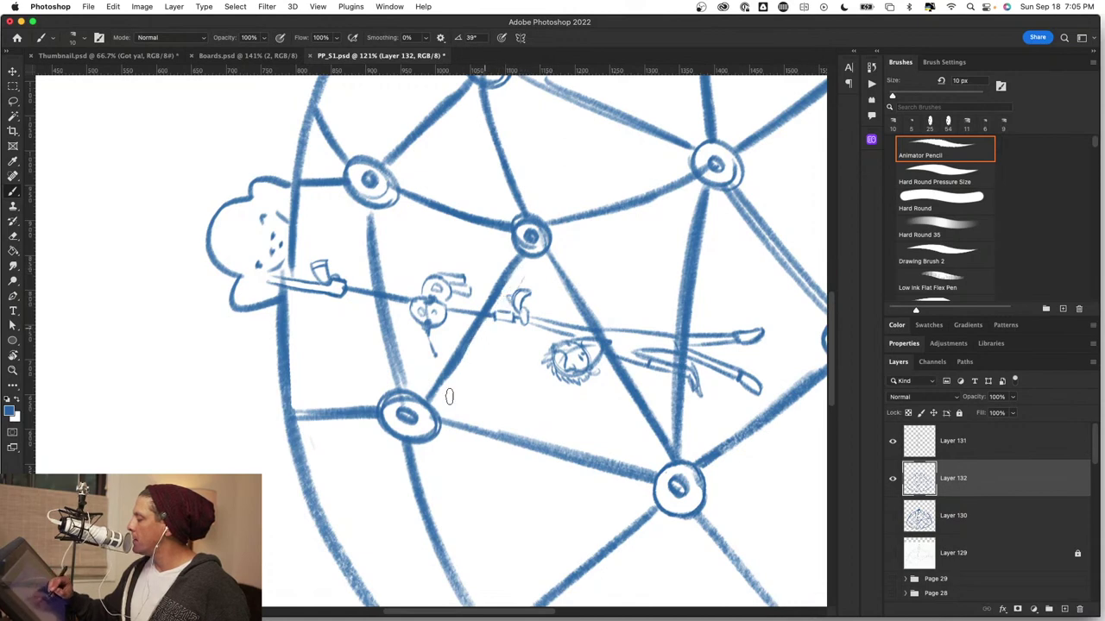
key("period")
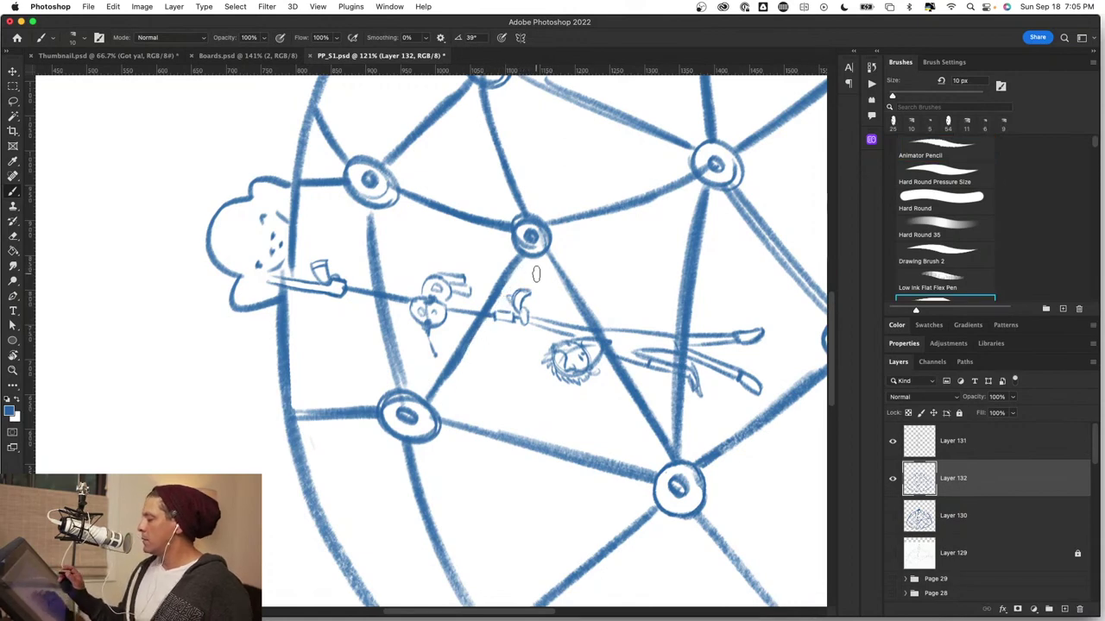
key("r")
left_click_drag(720, 358, 698, 381)
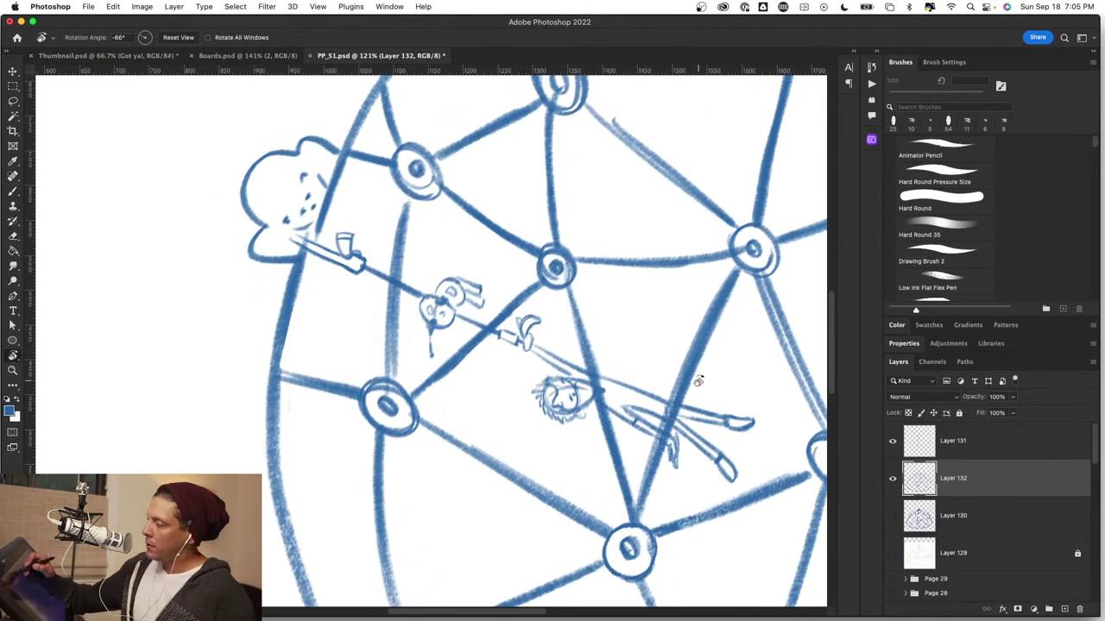
left_click(184, 39)
With a 6 px pencil, close the outline of the child's gripping hand and darken the small tip and box shape around it.
key("b")
key("z")
left_click_drag(660, 453, 628, 447)
left_click_drag(538, 472, 566, 483)
key("b")
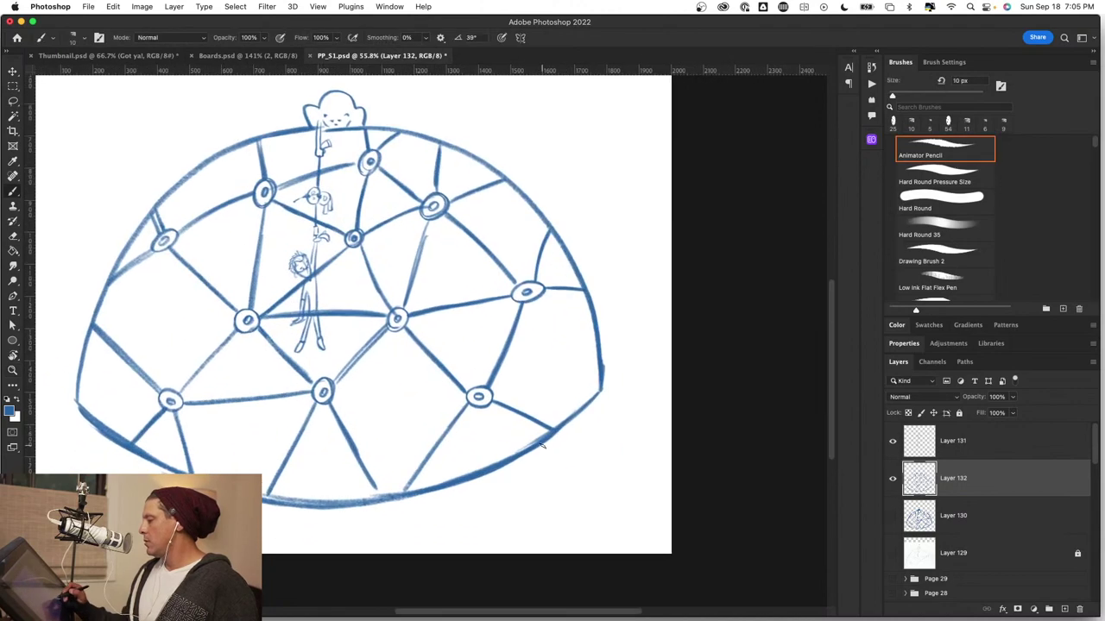
left_click_drag(461, 423, 639, 469)
key("z")
left_click_drag(510, 269, 620, 334)
key("b")
mouse_move(445, 416)
left_mouse_down()
mouse_move(382, 399)
mouse_move(346, 419)
mouse_move(343, 436)
mouse_move(415, 438)
left_mouse_up()
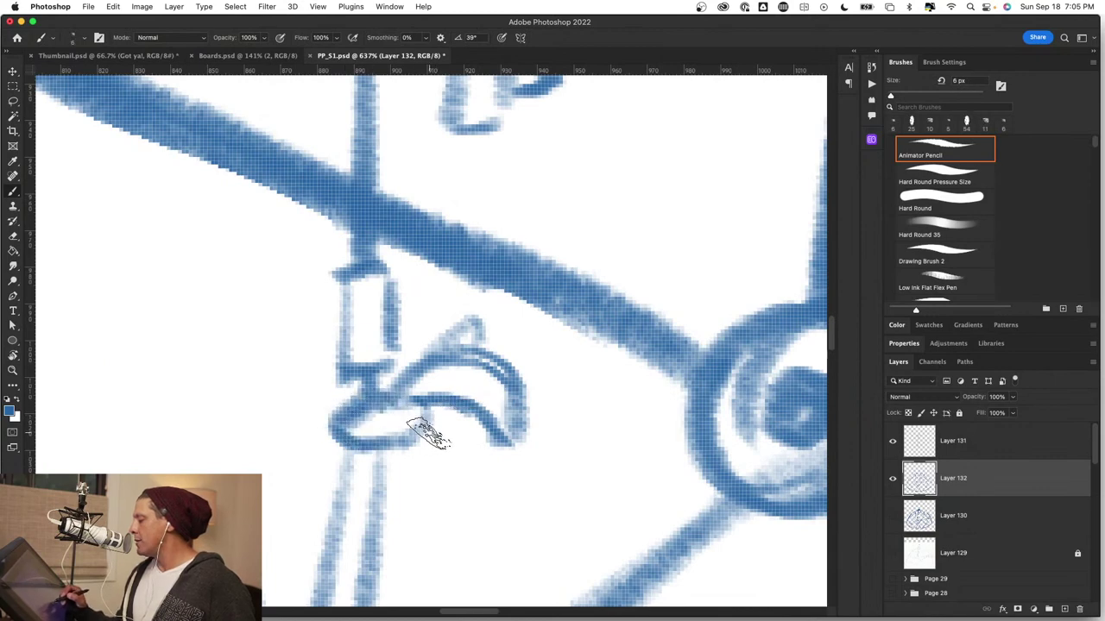
key("super+z")
mouse_move(396, 400)
left_mouse_down()
mouse_move(345, 418)
mouse_move(390, 443)
left_mouse_up()
left_click_drag(433, 414, 419, 430)
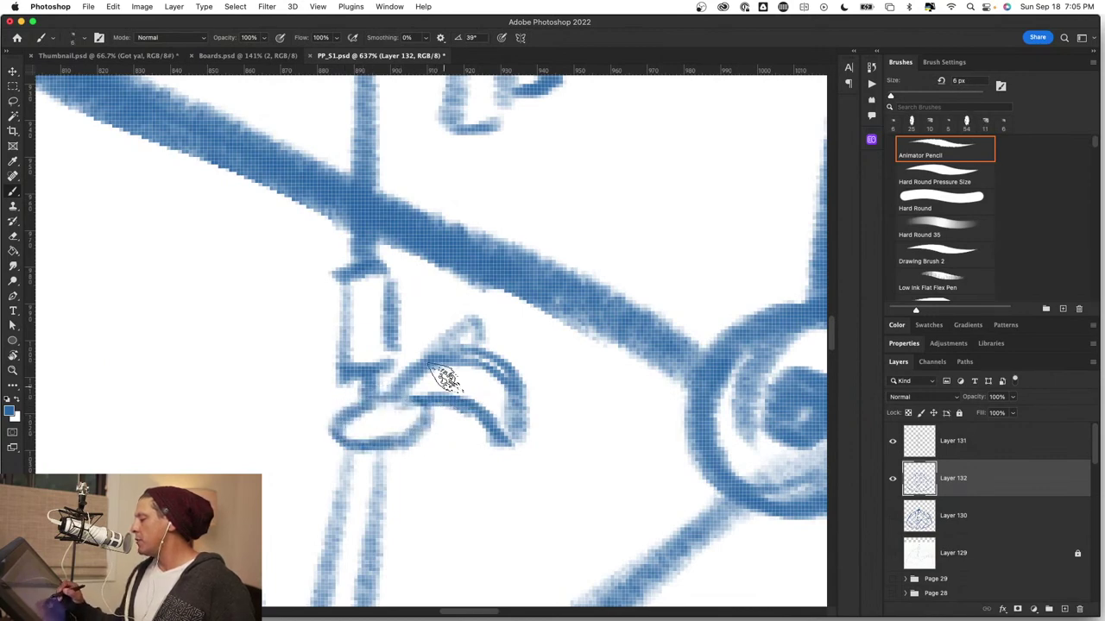
left_click_drag(423, 355, 481, 340)
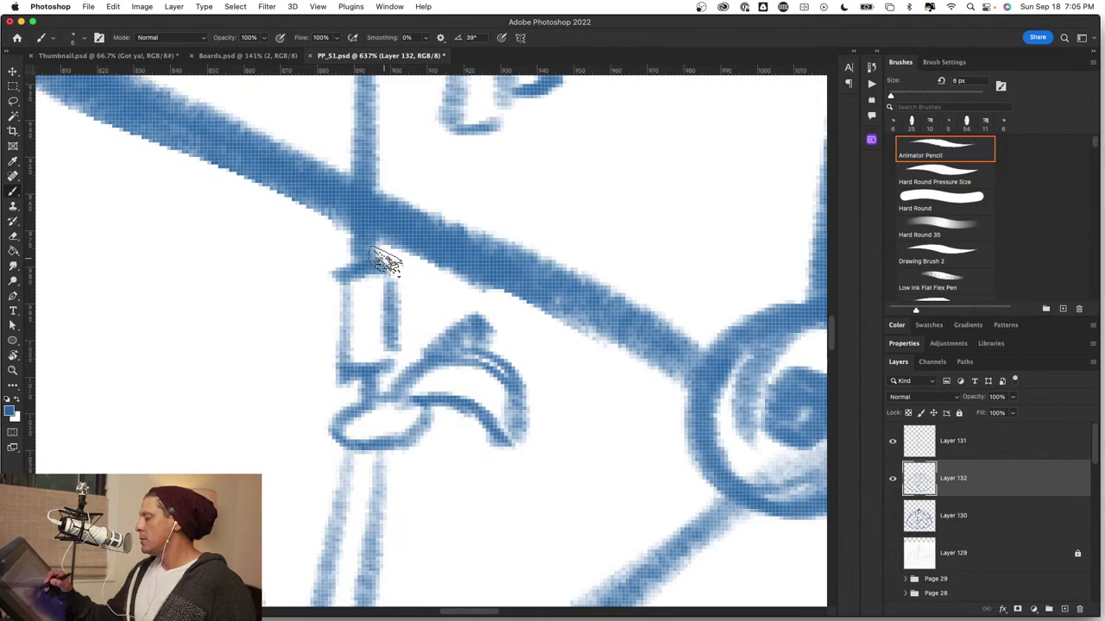
mouse_move(386, 263)
left_mouse_down()
mouse_move(397, 362)
mouse_move(346, 369)
mouse_move(362, 264)
mouse_move(399, 276)
left_mouse_up()
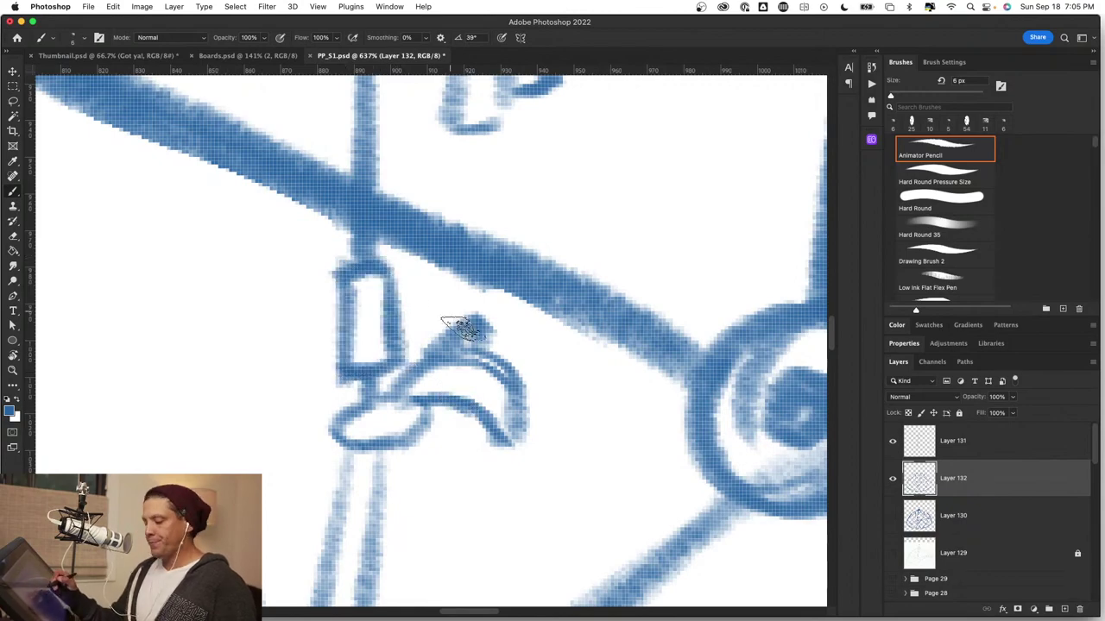
Examine the refined hand and the top creature's head above the dome, both tilted and upright.
key("z")
left_click_drag(557, 438, 479, 445)
left_click_drag(609, 412, 578, 406)
mouse_move(494, 386)
left_mouse_down()
mouse_move(517, 387)
mouse_move(527, 368)
left_mouse_up()
key("b")
left_click_drag(397, 257, 599, 377)
key("z")
mouse_move(555, 255)
left_mouse_down()
mouse_move(591, 282)
mouse_move(609, 323)
mouse_move(559, 388)
left_mouse_up()
key("b")
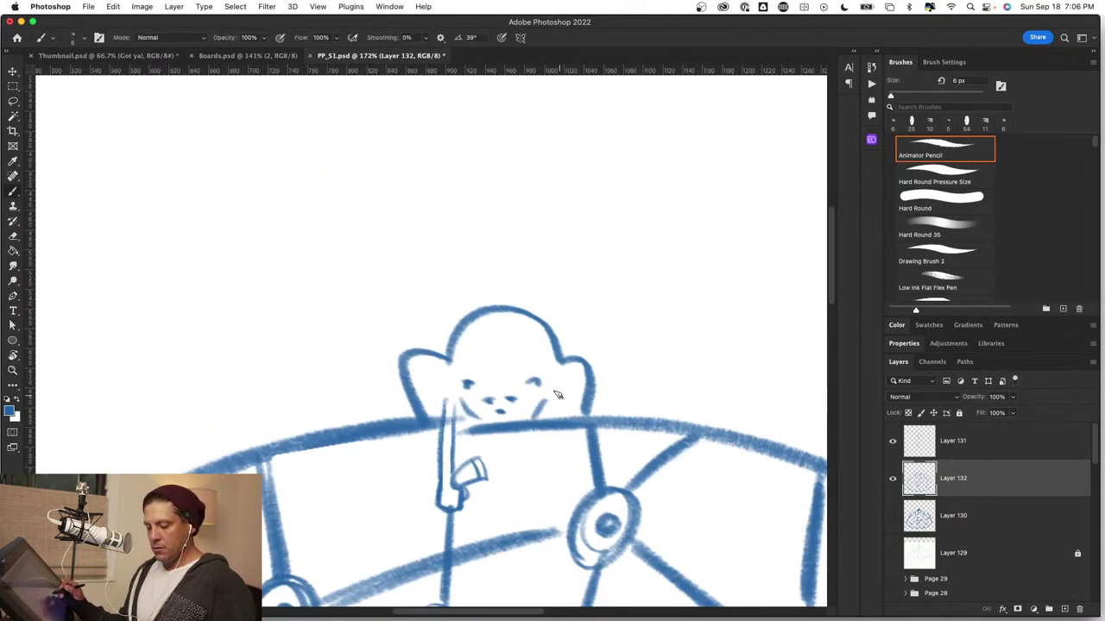
key("r")
left_click_drag(406, 328, 386, 345)
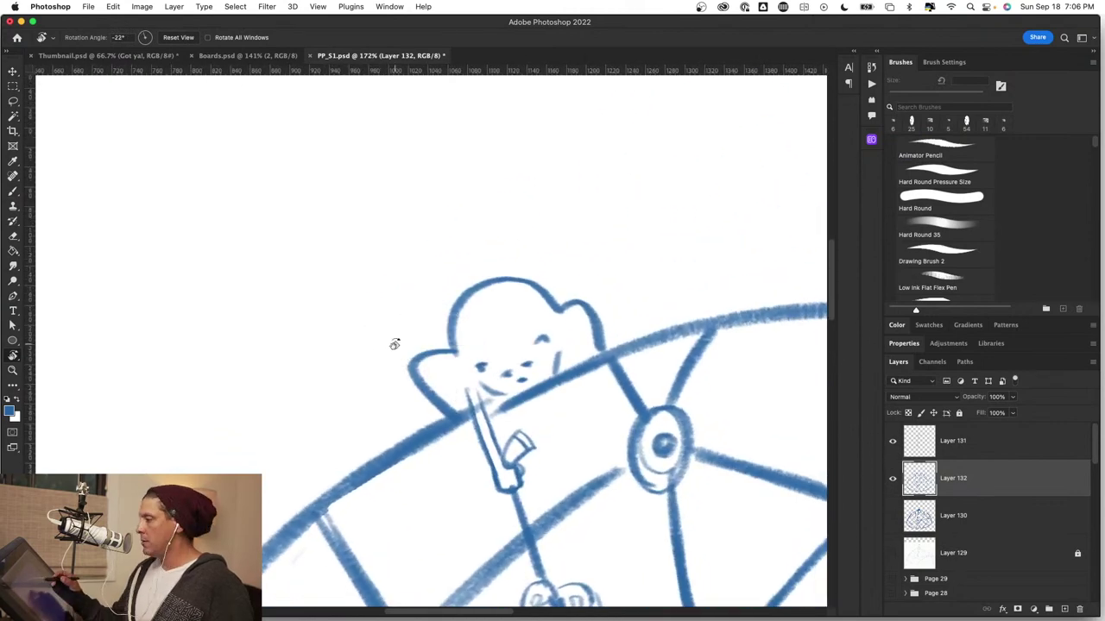
left_click(179, 38)
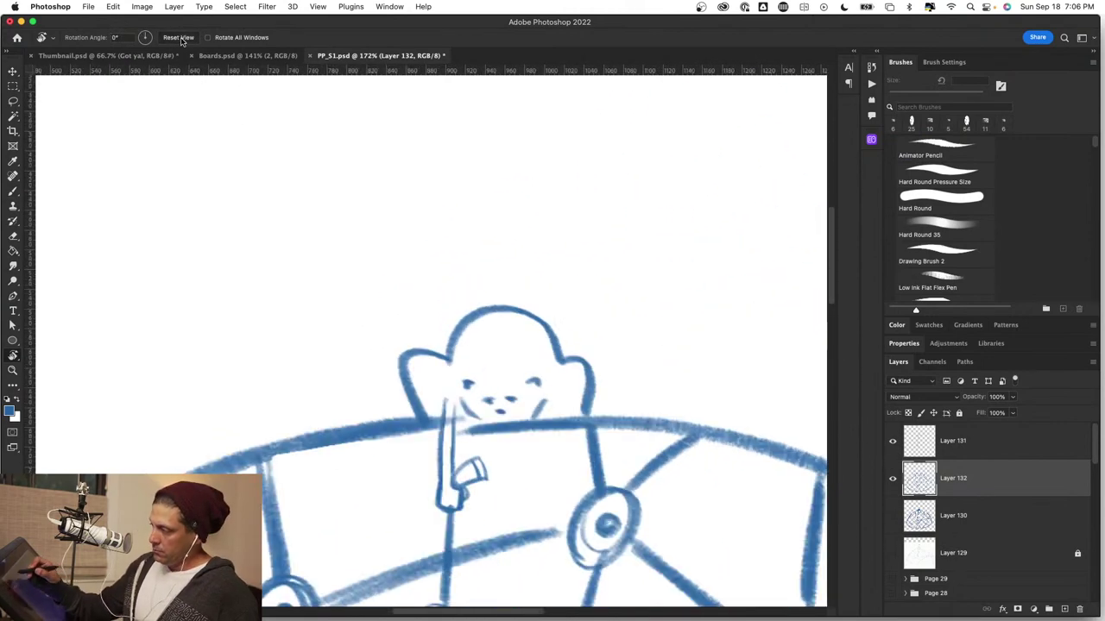
key("l")
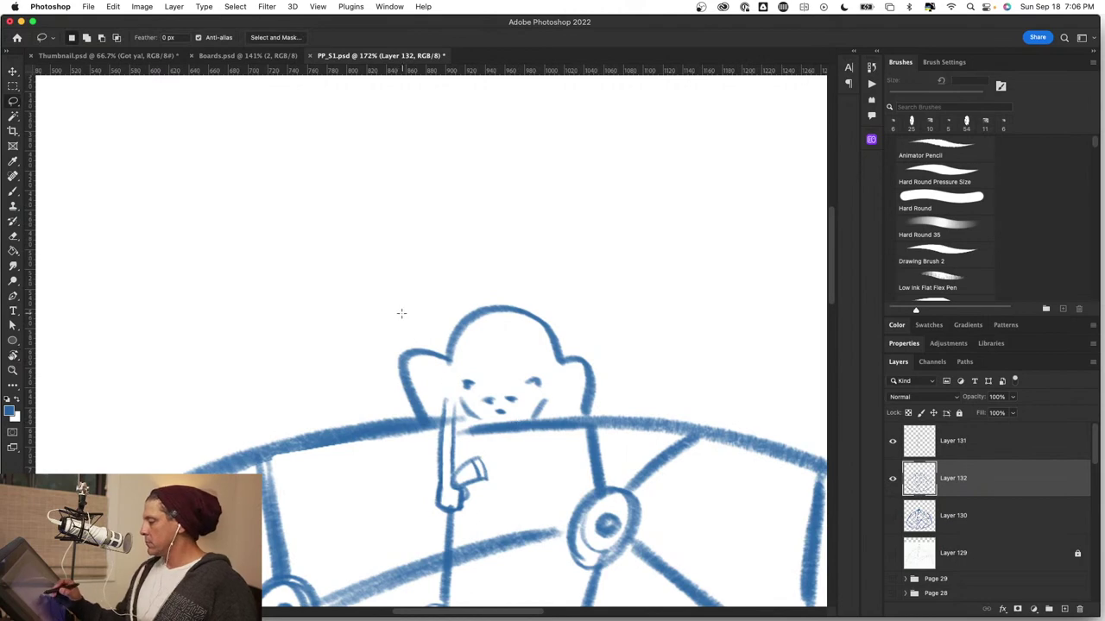
mouse_move(401, 313)
left_mouse_down()
mouse_move(387, 409)
mouse_move(500, 423)
mouse_move(596, 413)
mouse_move(497, 242)
mouse_move(455, 256)
left_mouse_up()
key("ctrl+t")
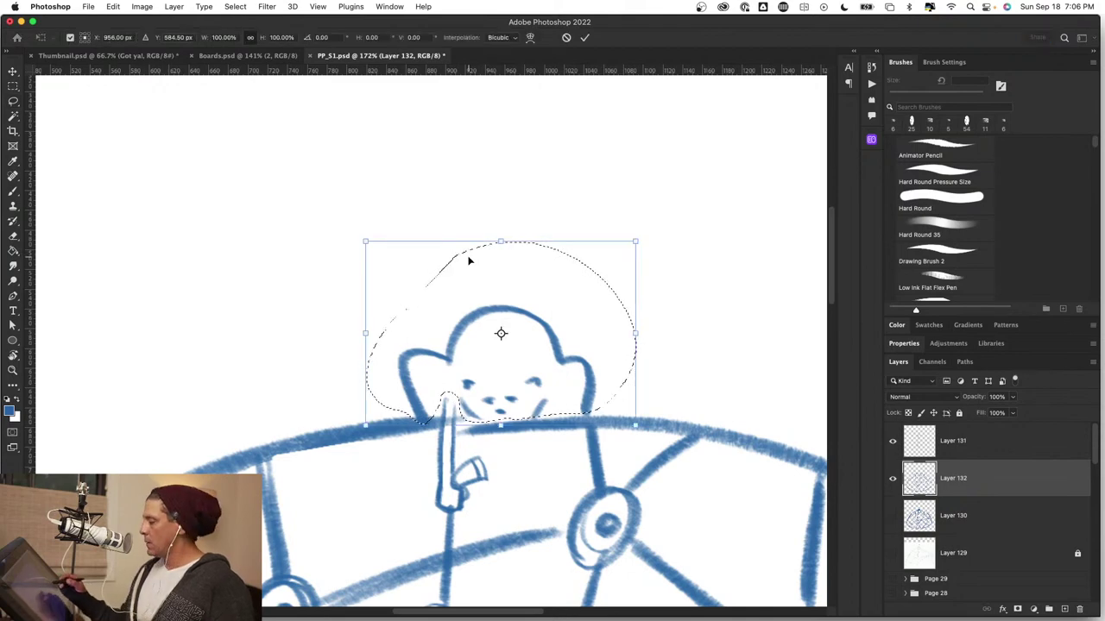
left_click_drag(637, 237, 674, 214)
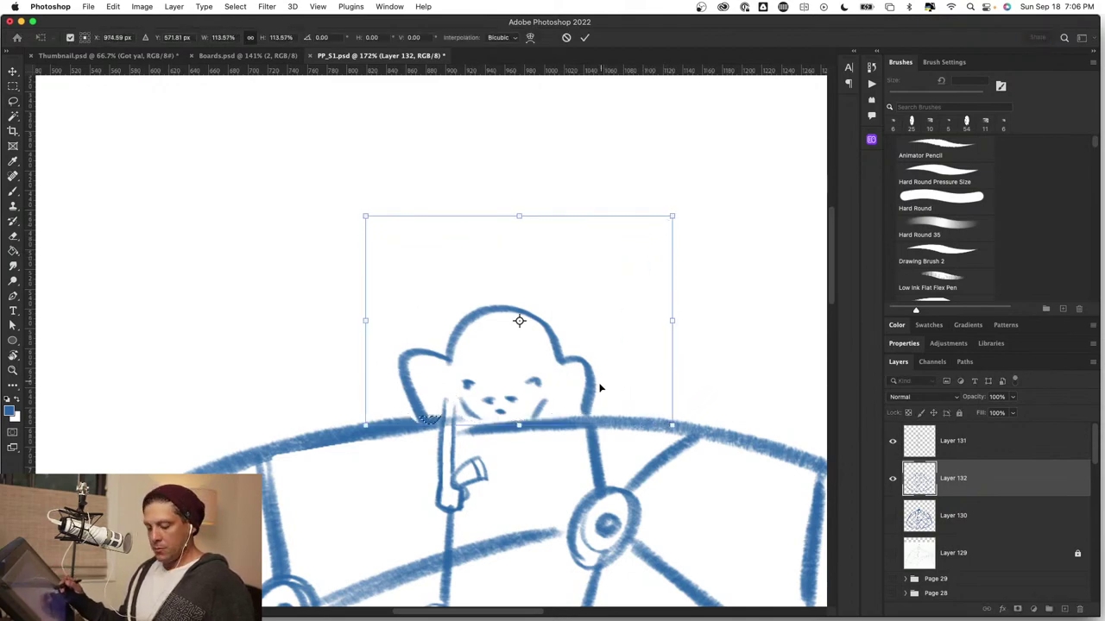
key("Return")
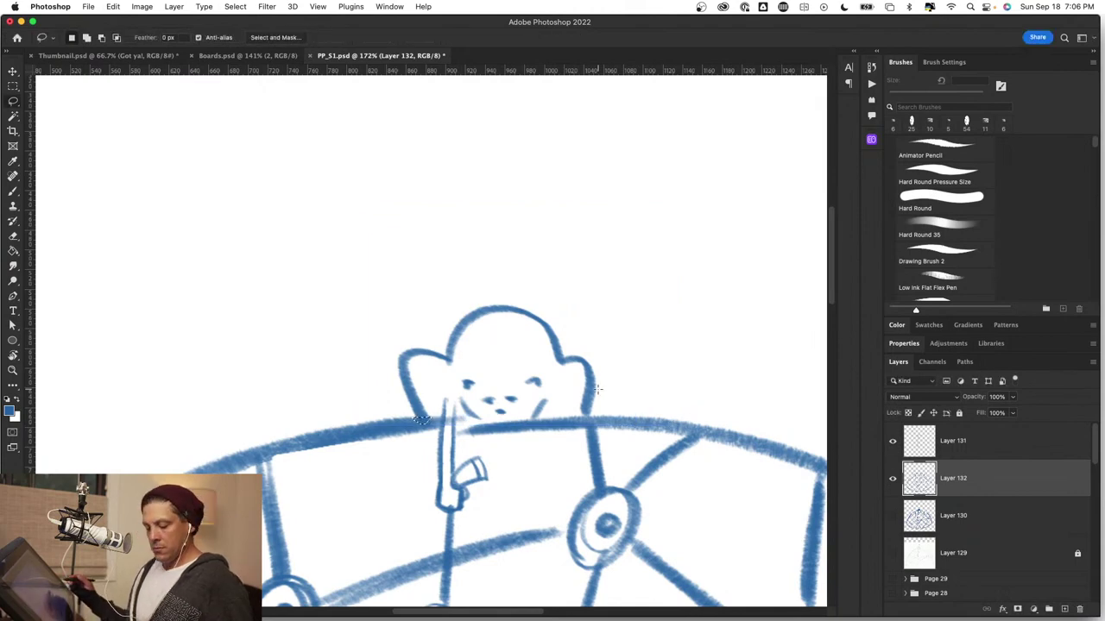
key("super+d")
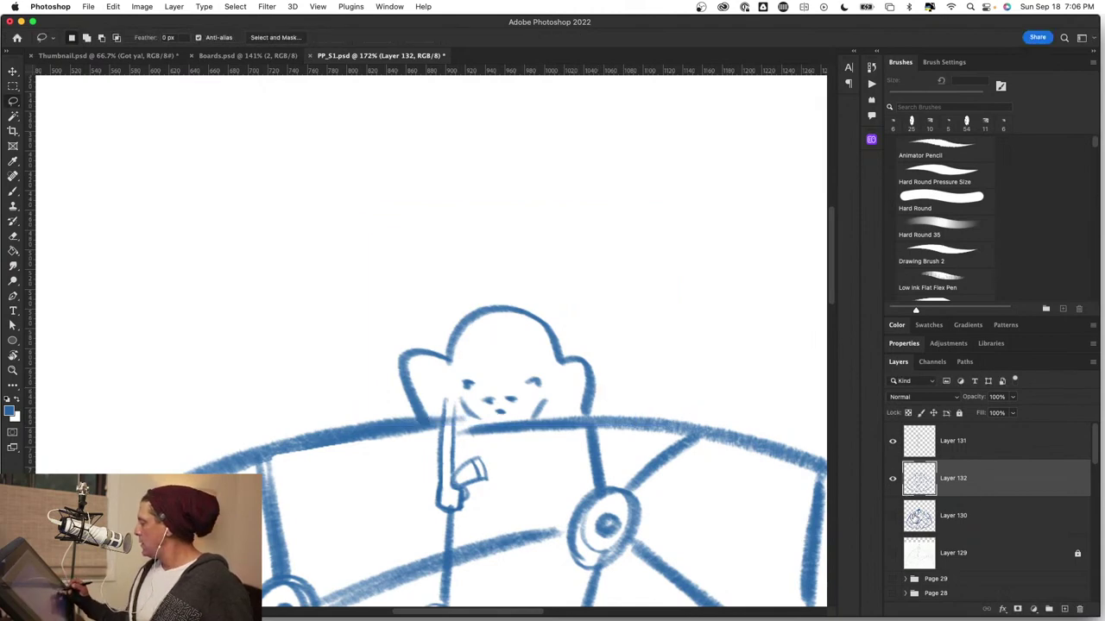
On Layer 131, lasso the creature's head and raised arm and scale the selection up to about 129%.
left_click(893, 443)
left_click(893, 443)
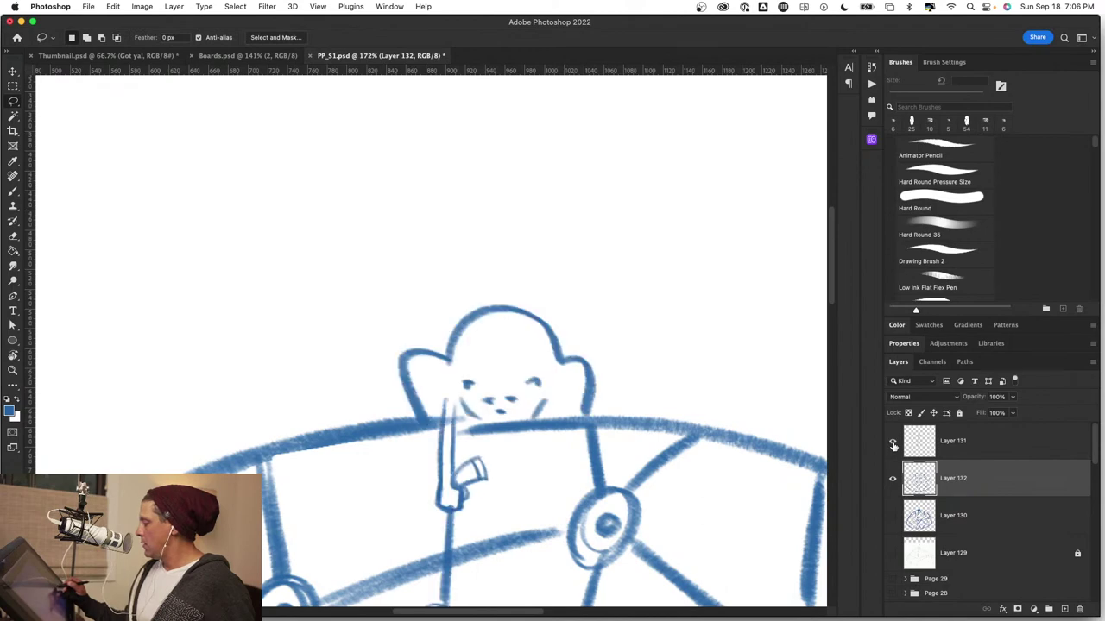
left_click(999, 445)
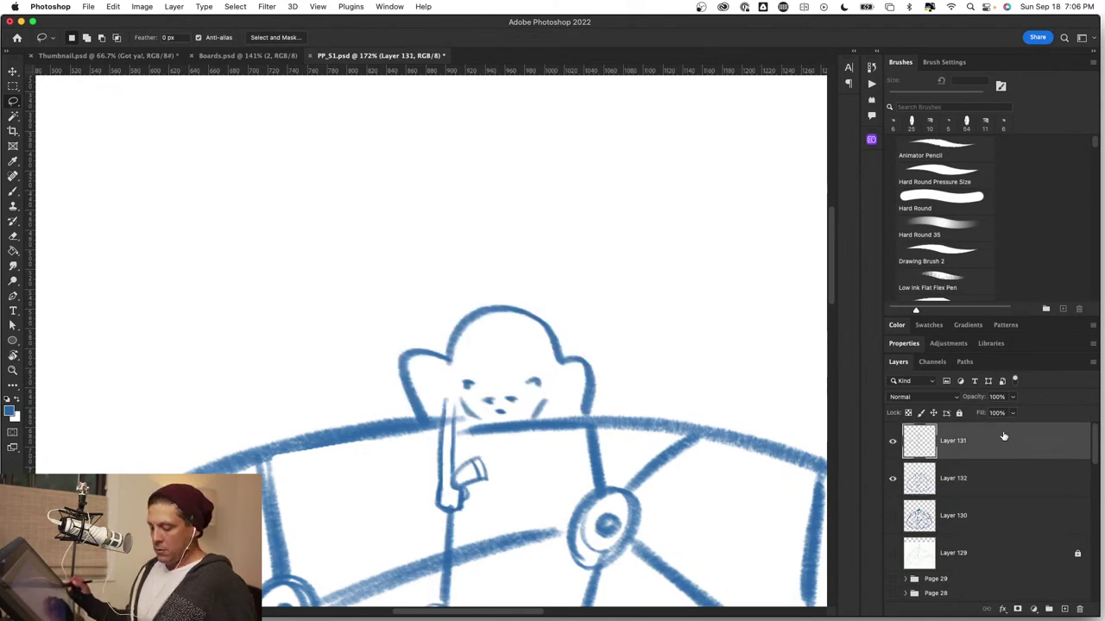
mouse_move(433, 283)
left_mouse_down()
mouse_move(392, 421)
mouse_move(436, 479)
mouse_move(500, 437)
mouse_move(596, 416)
mouse_move(497, 231)
left_mouse_up()
key("super+t")
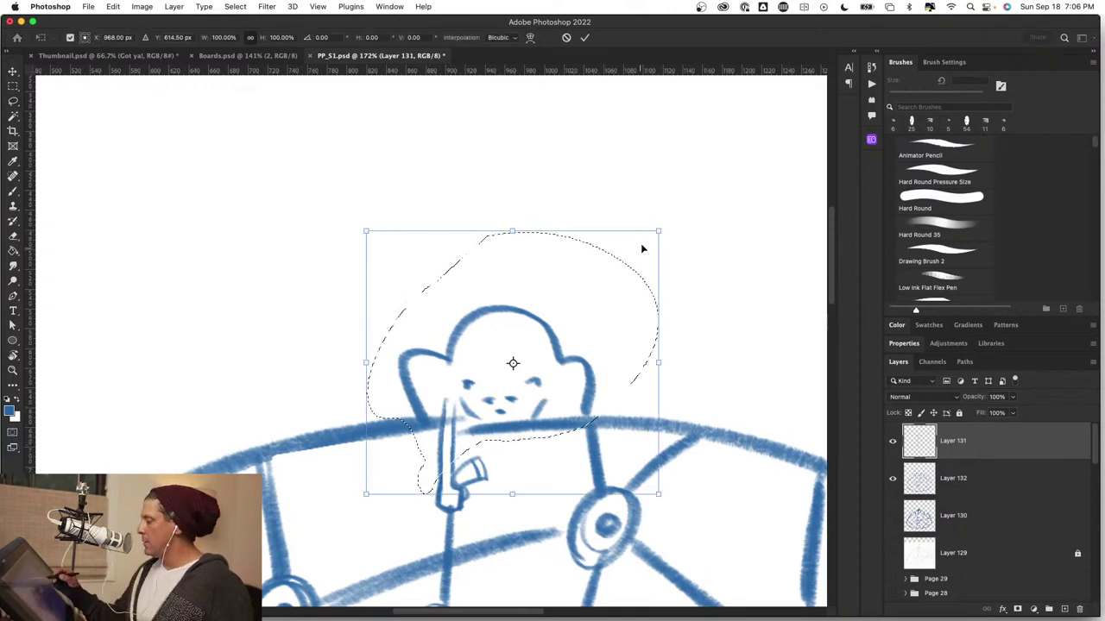
left_click_drag(658, 230, 743, 153)
left_click_drag(644, 340, 620, 363)
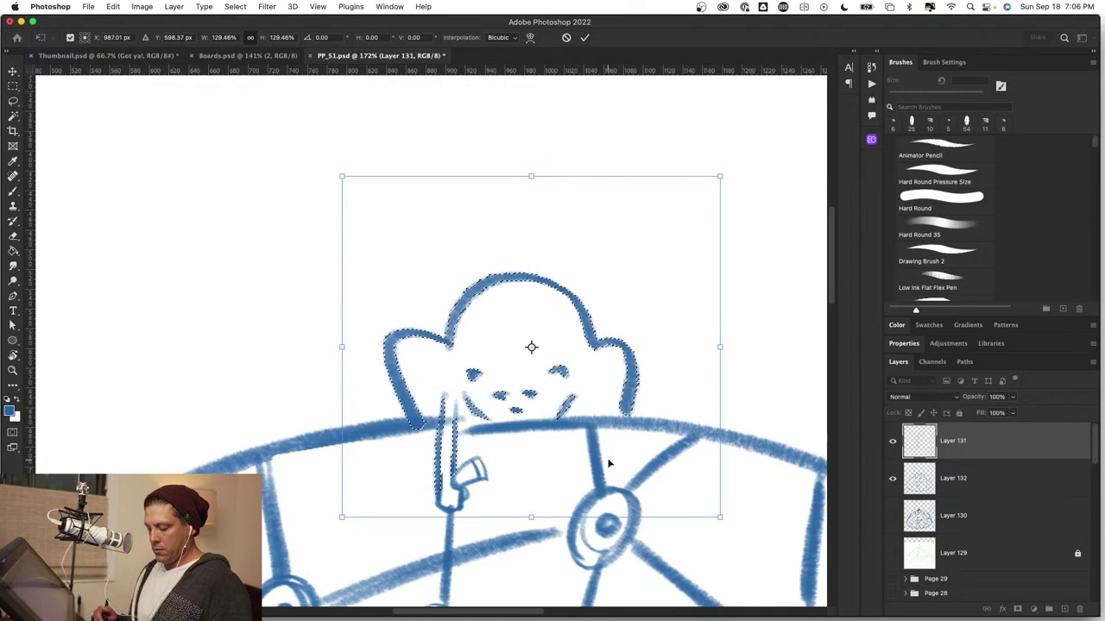
Enlarge the selected creature further to about 161%, seat it on the dome's upper edge and apply the transform.
key("super+1")
key("super+minus")
key("super+minus")
key("super+minus")
key("super+minus")
key("super+equal")
key("super+equal")
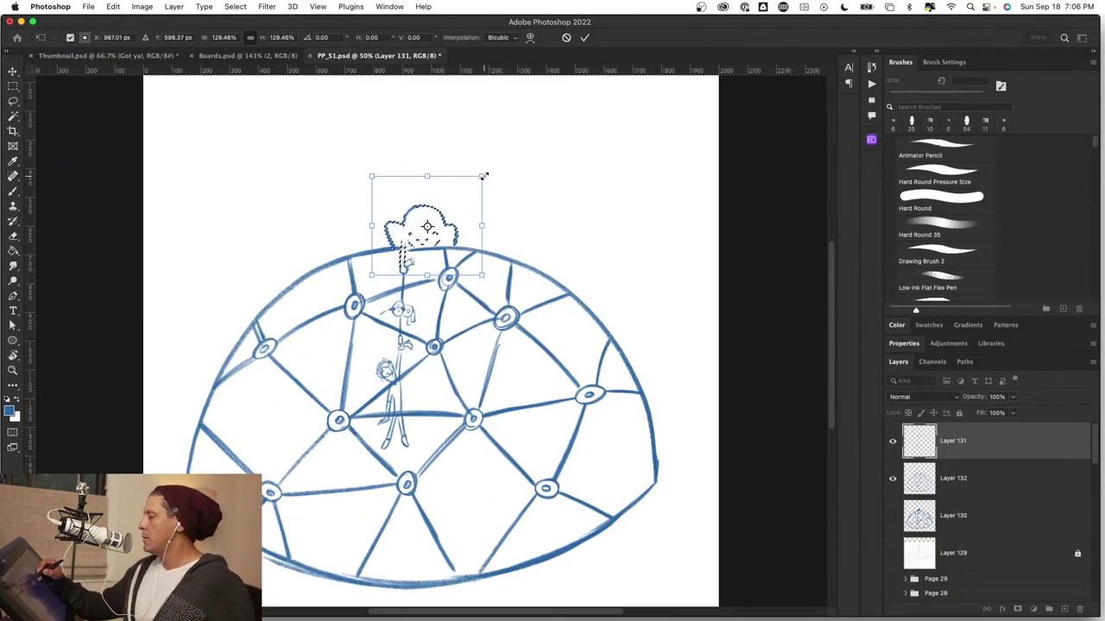
left_click_drag(485, 175, 512, 151)
left_click_drag(475, 218, 472, 224)
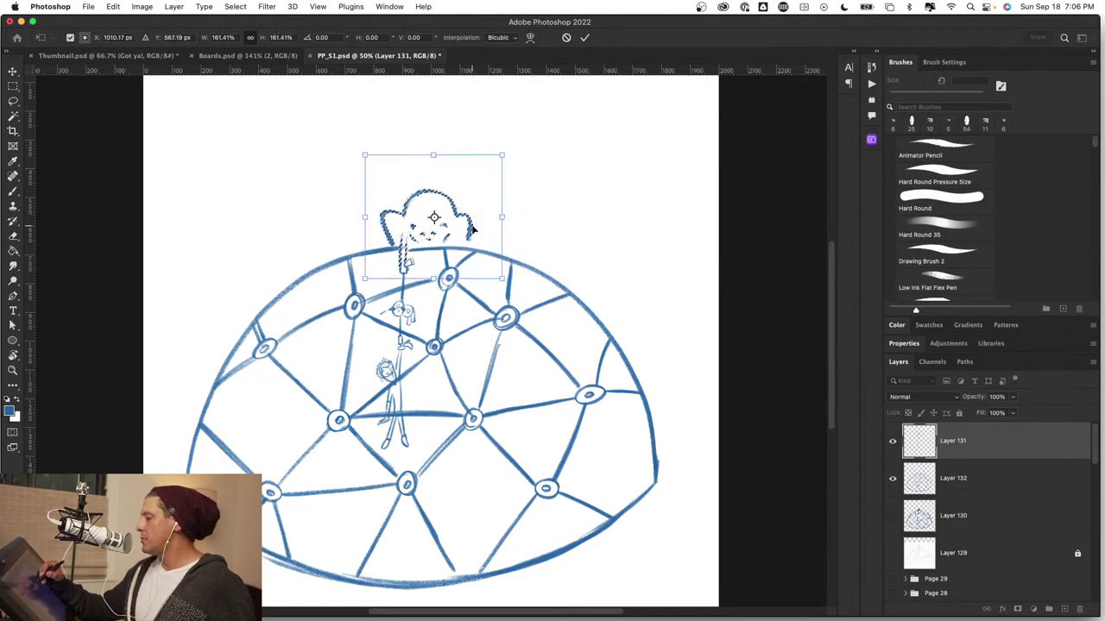
key("Return")
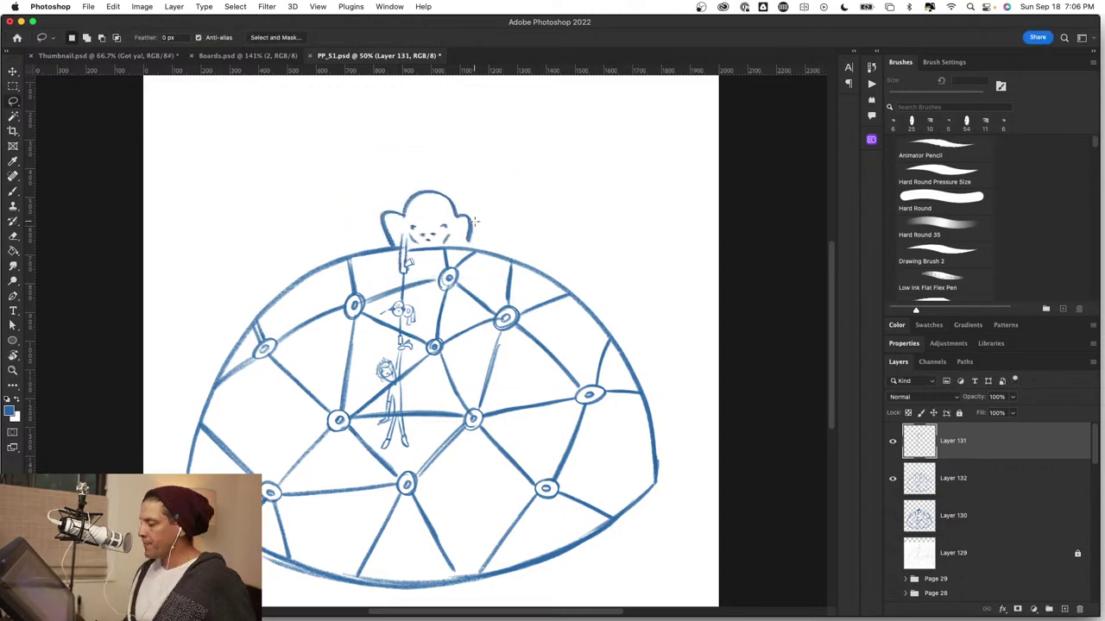
On Layer 132, erase the piece of dome outline crossing the inside of the creature's arm with the 25 px Eraser.
scroll(474, 222, "up", 10)
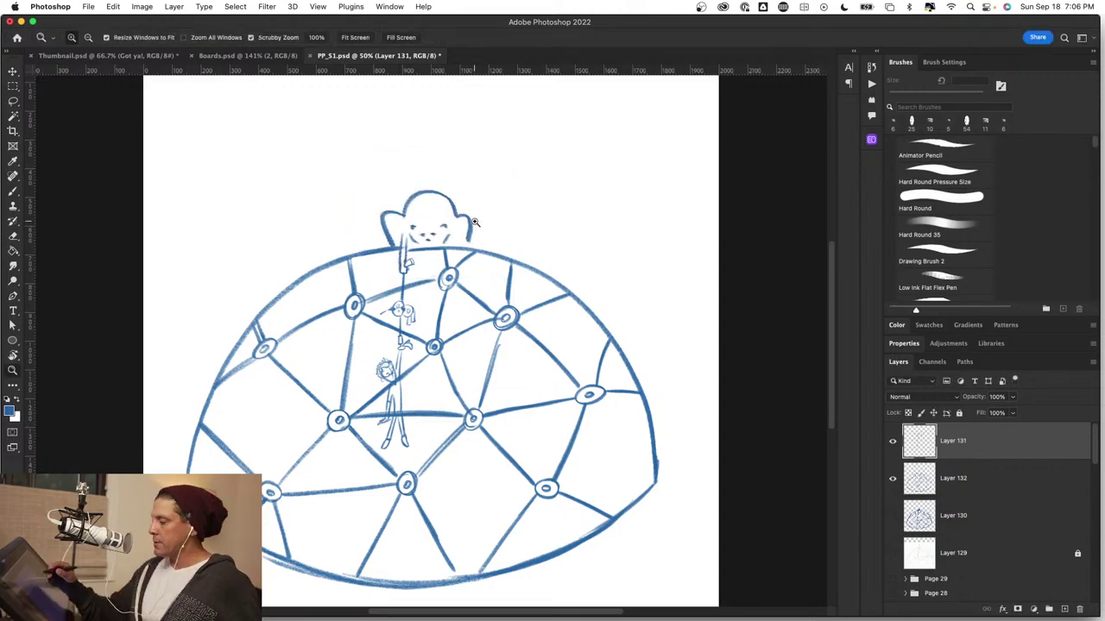
left_click_drag(572, 360, 573, 350)
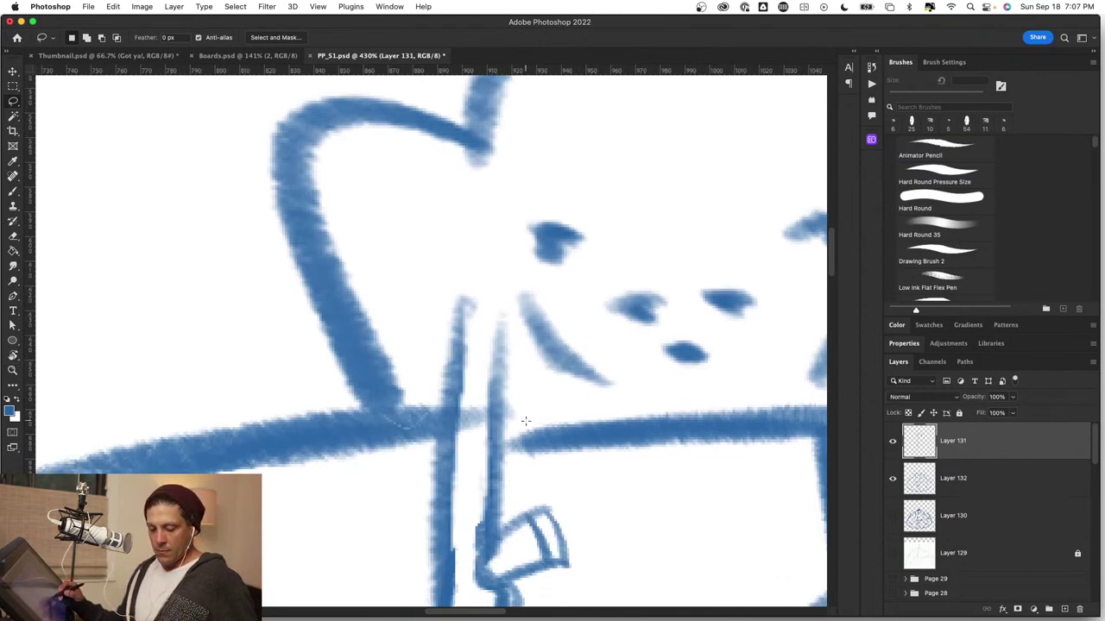
key("e")
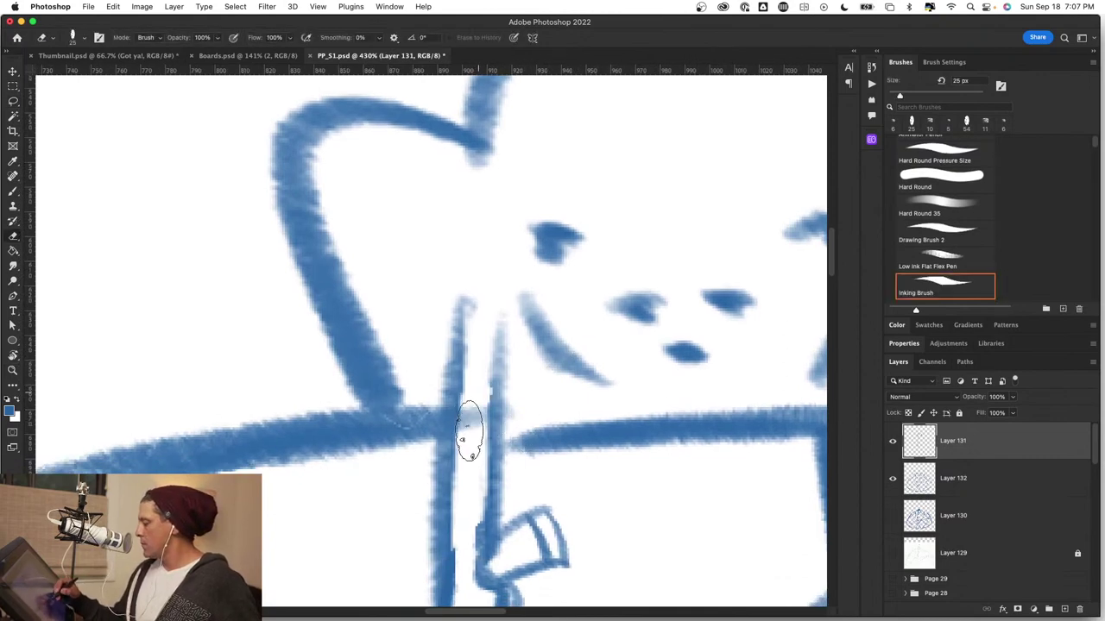
key("alt+bracketleft")
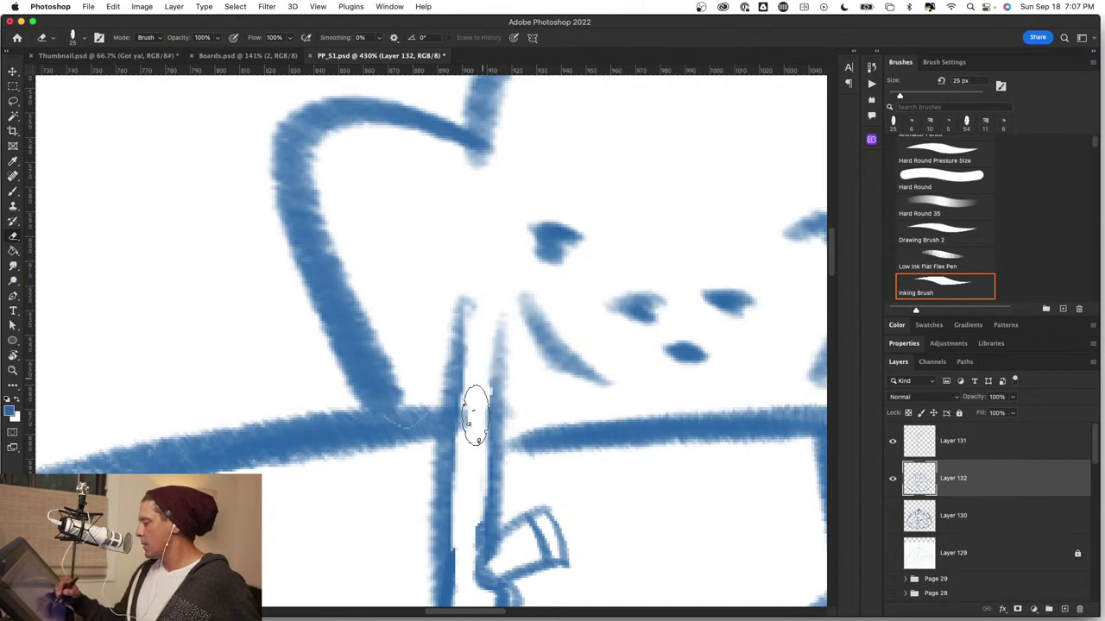
mouse_move(476, 415)
left_mouse_down()
mouse_move(474, 387)
mouse_move(490, 385)
mouse_move(481, 441)
left_mouse_up()
mouse_move(601, 494)
left_mouse_down()
mouse_move(521, 500)
mouse_move(569, 495)
mouse_move(533, 489)
mouse_move(572, 495)
left_mouse_up()
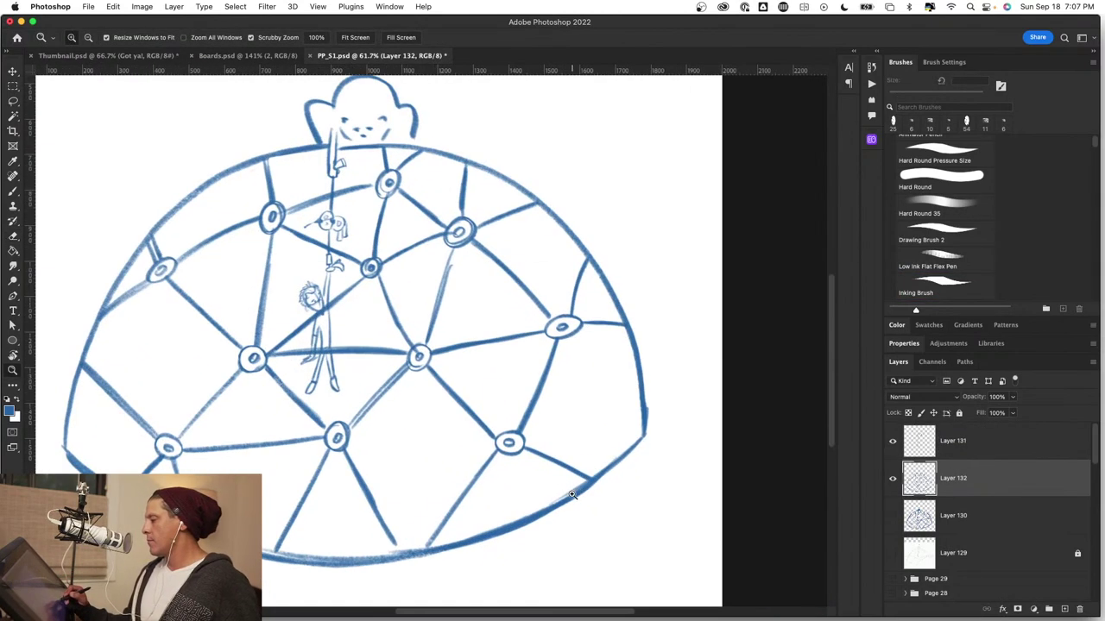
left_click_drag(320, 287, 434, 376)
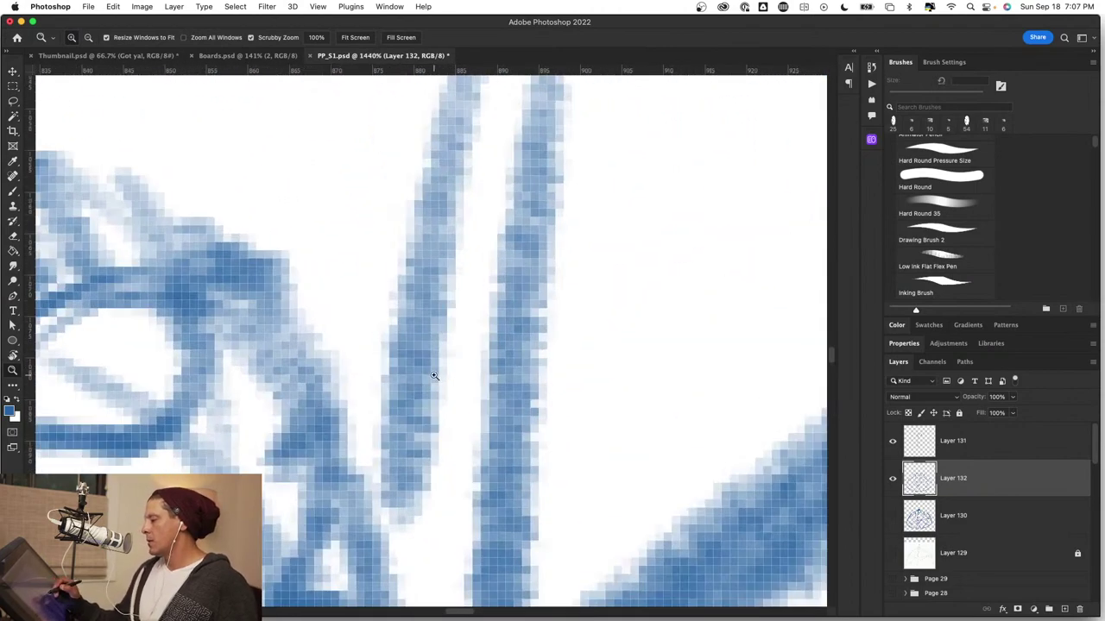
left_click_drag(450, 442, 393, 455)
left_click_drag(478, 470, 556, 424)
mouse_move(570, 438)
left_mouse_down()
mouse_move(504, 448)
mouse_move(544, 467)
left_mouse_up()
key("e")
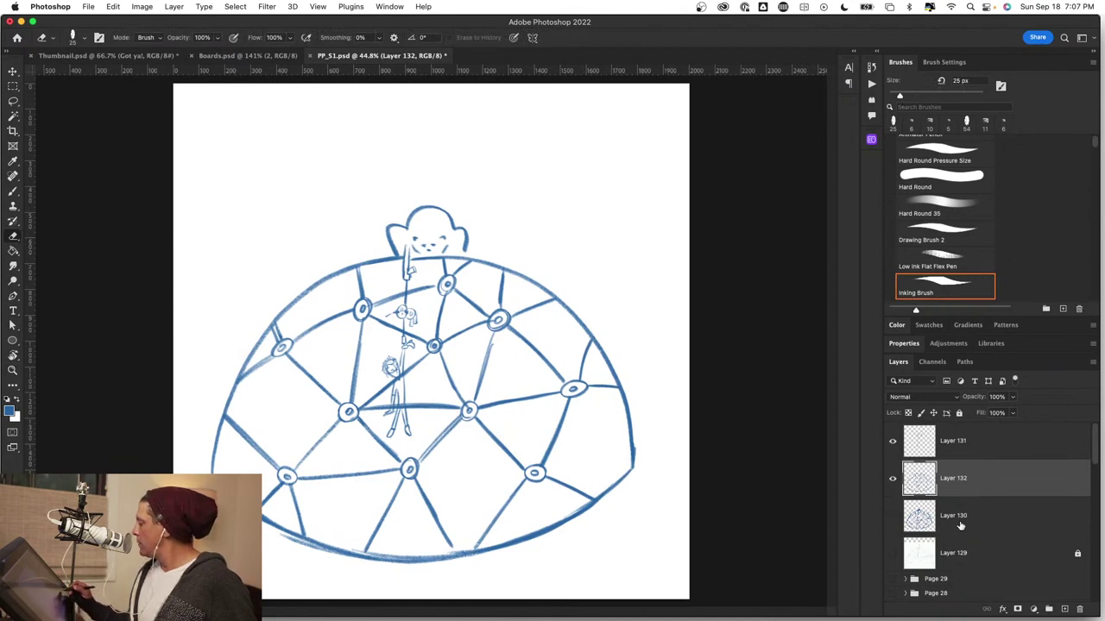
Check the rough sketch on Layer 130 against the drawing and delete Layer 130 and Layer 129.
left_click(893, 516)
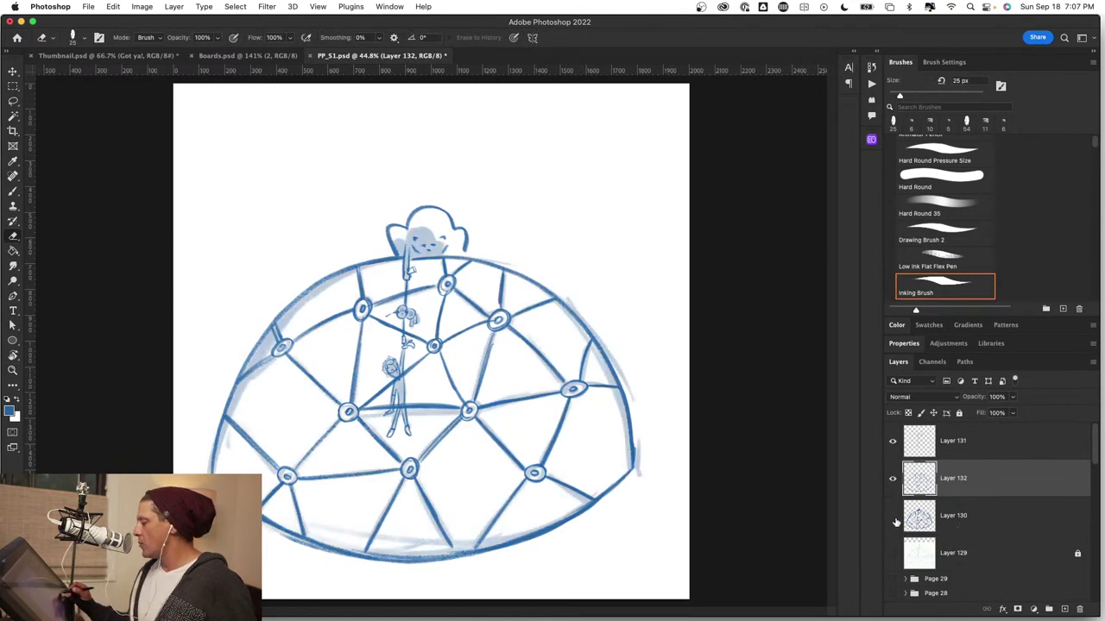
left_click(892, 516)
left_click_drag(992, 523, 1083, 610)
left_click(993, 518)
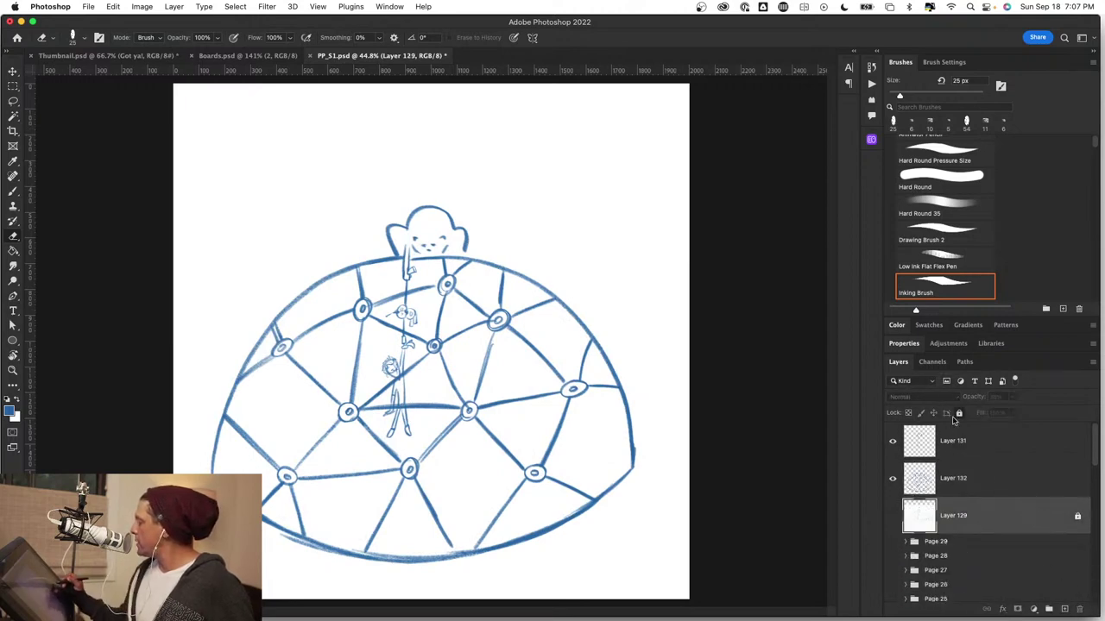
left_click_drag(1035, 517, 1080, 610)
Merge the characters on Layer 131 down into the dome's Layer 132 and check the combined drawing.
left_click(894, 436)
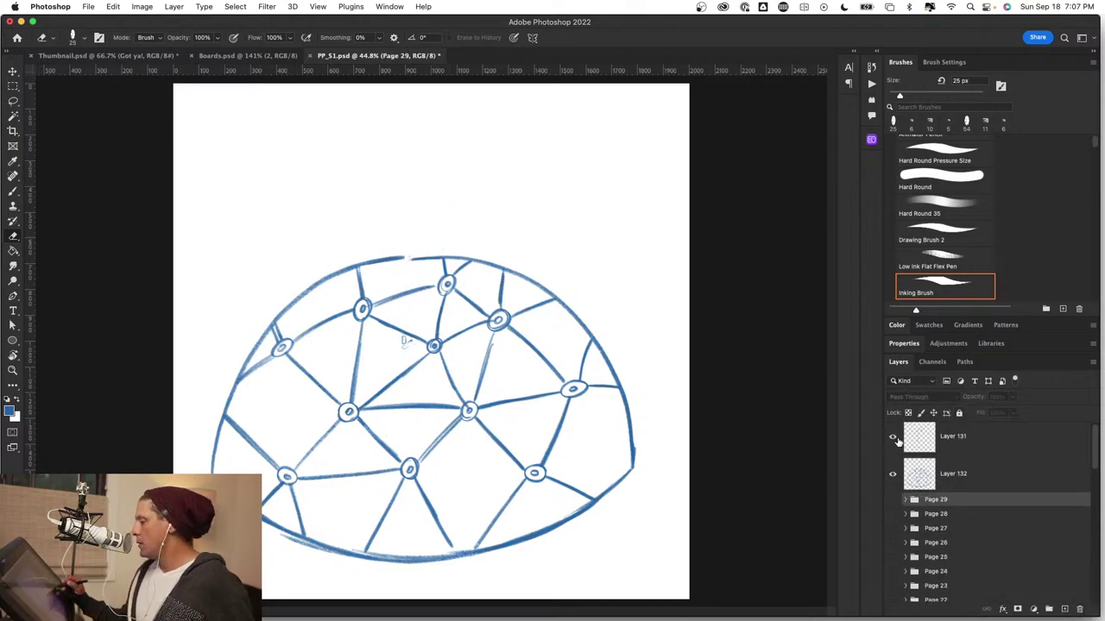
left_click(996, 447)
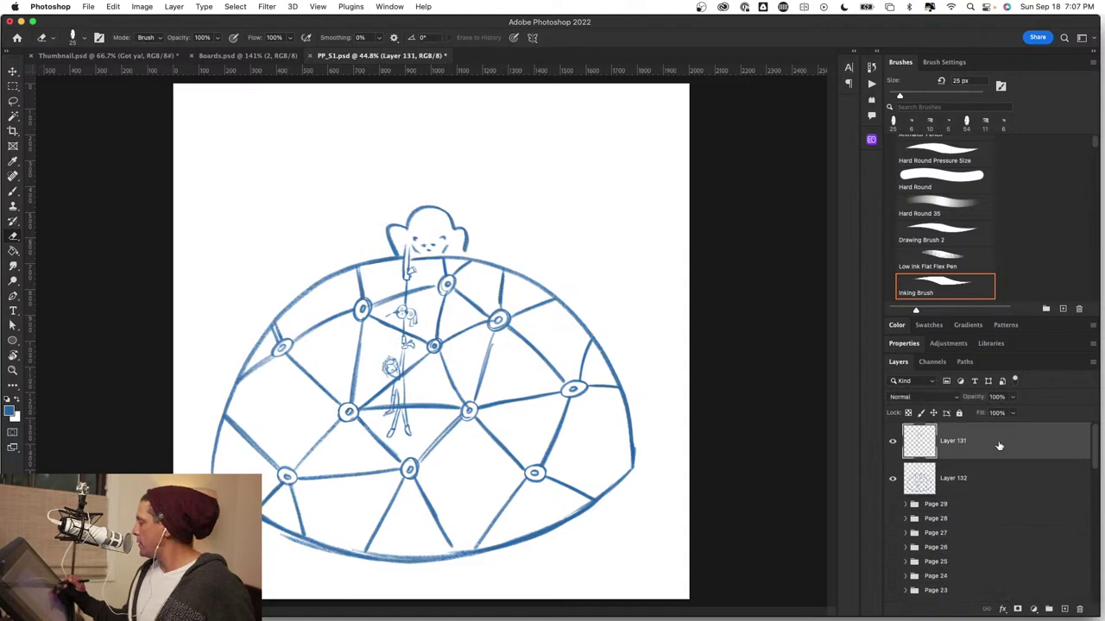
key("super+e")
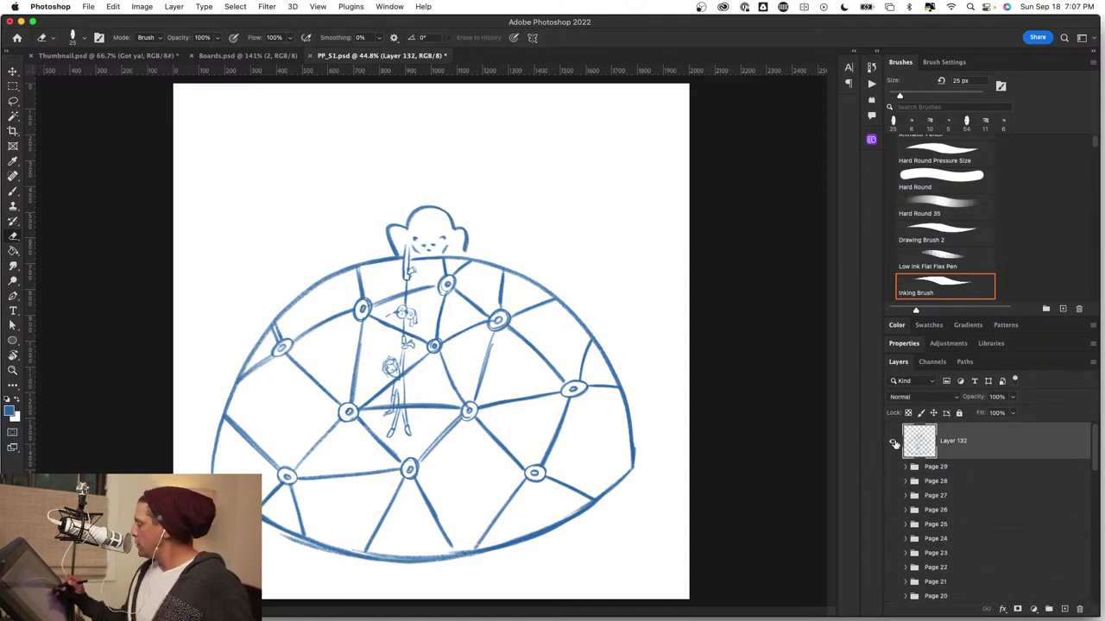
left_click(893, 442)
left_click(893, 441)
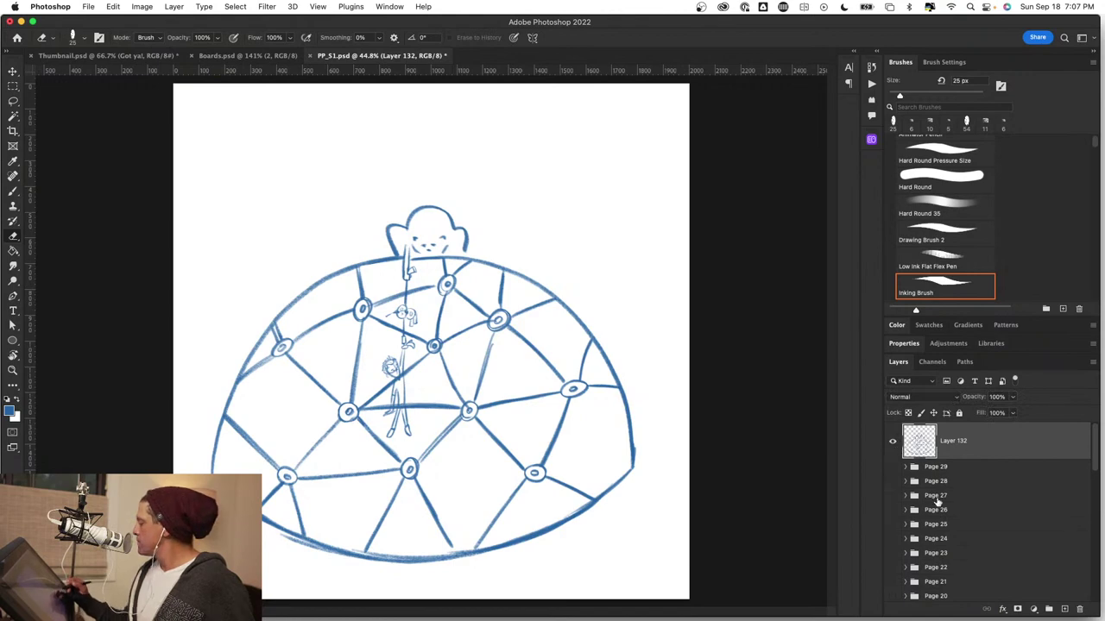
Preview the artwork in the Page 28, Page 27, Page 26 and Page 25 groups one at a time.
left_click(894, 481)
left_click(893, 482)
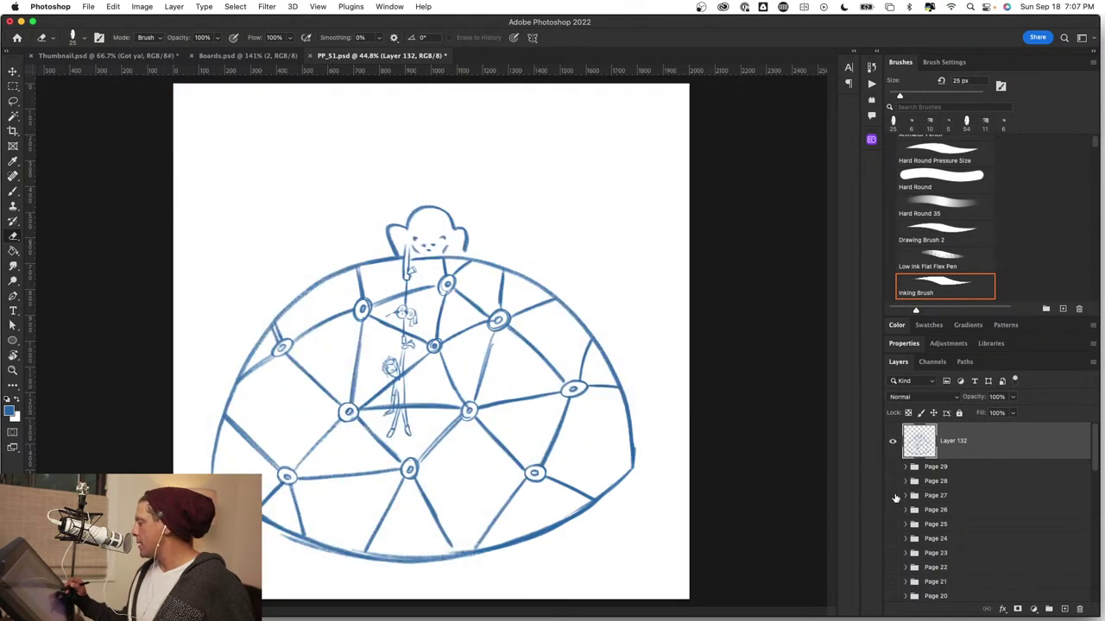
left_click(893, 495)
left_click(893, 496)
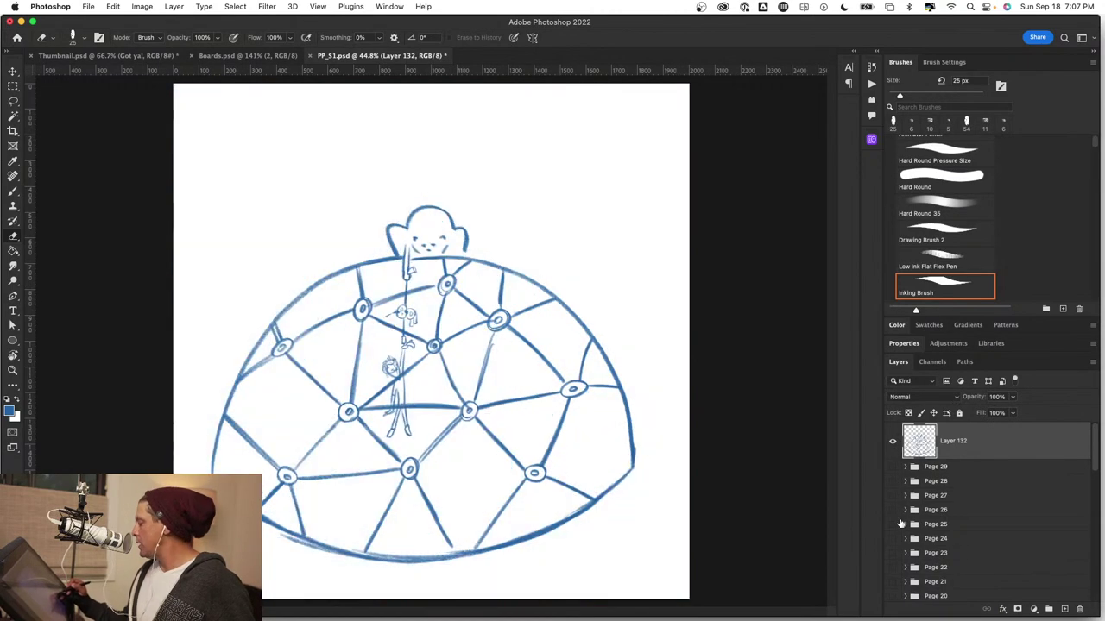
left_click(893, 510)
left_click(893, 510)
left_click(893, 523)
left_click(893, 524)
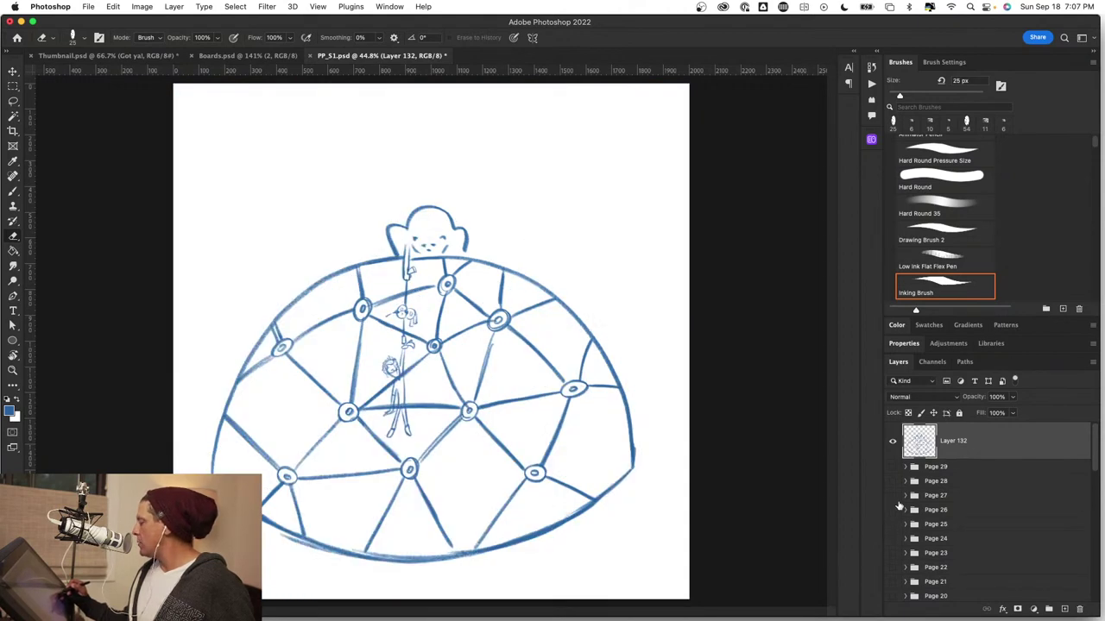
Hide Layer 132, preview the Page 25 and Page 24 groups, and leave the Page 23 group showing.
left_click(894, 442)
left_click(893, 523)
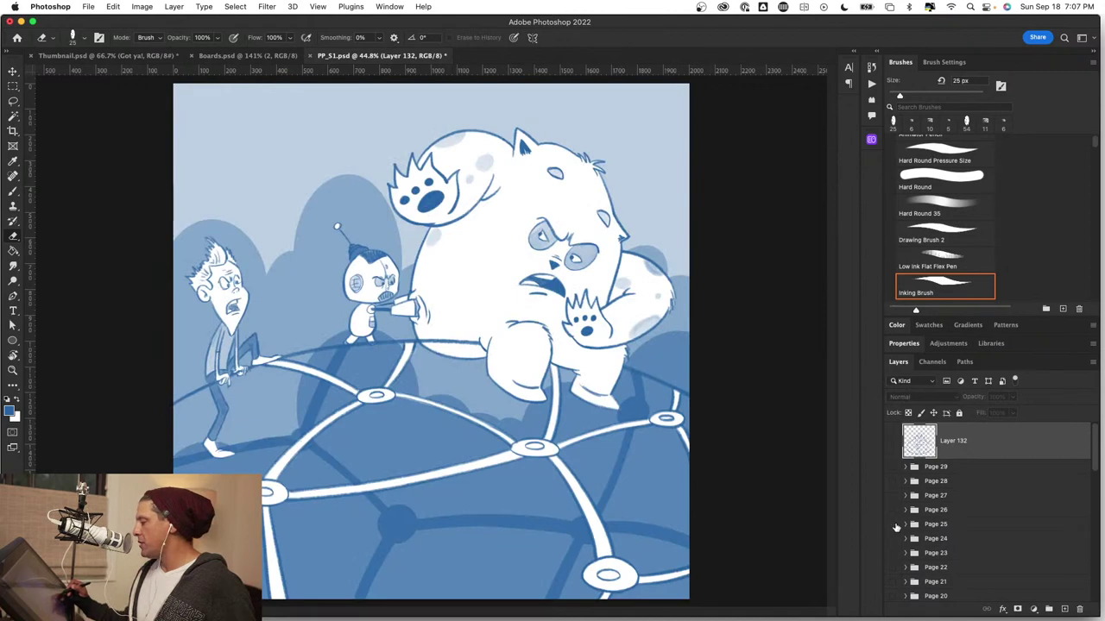
left_click(893, 524)
left_click(894, 538)
left_click(893, 539)
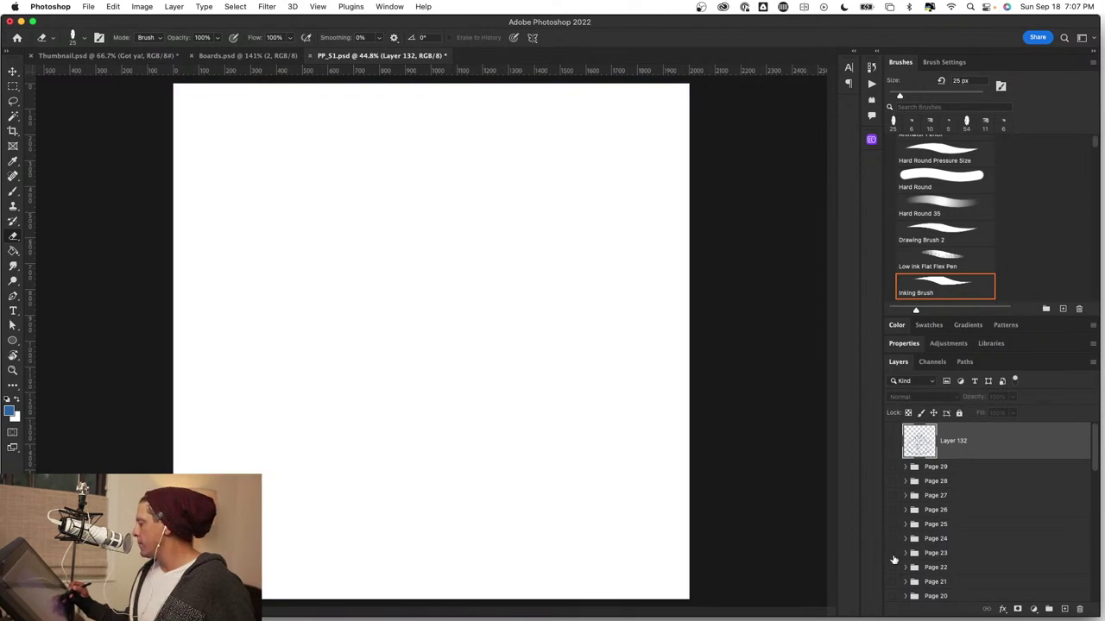
left_click(893, 554)
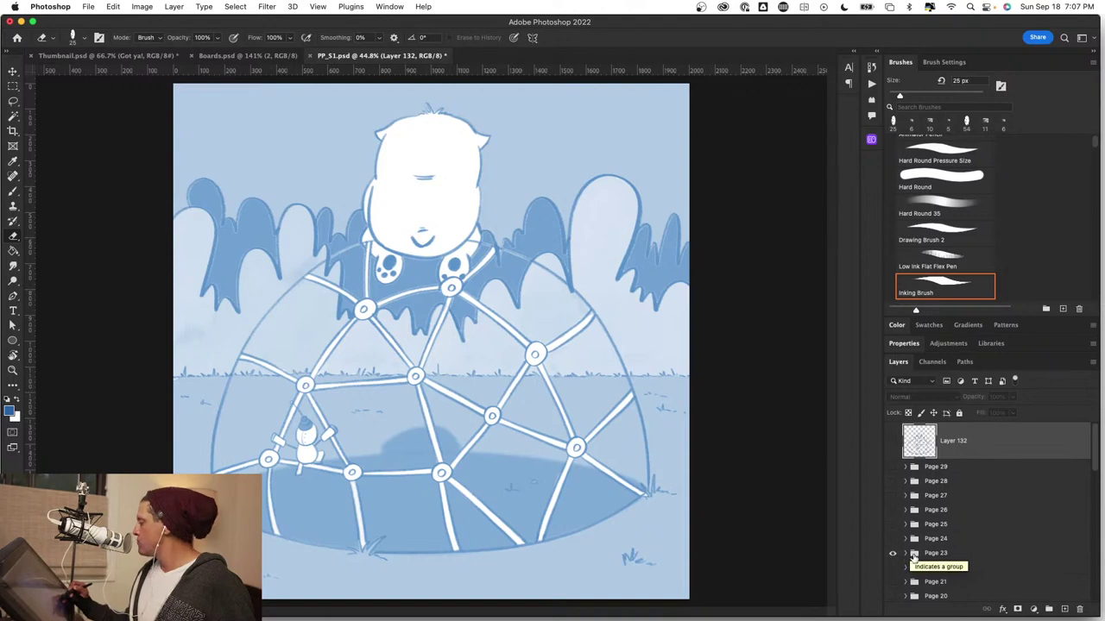
Select the linework layer inside the Page 23 group, overlay Layer 132 on that page and hide the linework layer.
left_click(905, 554)
left_click(976, 580)
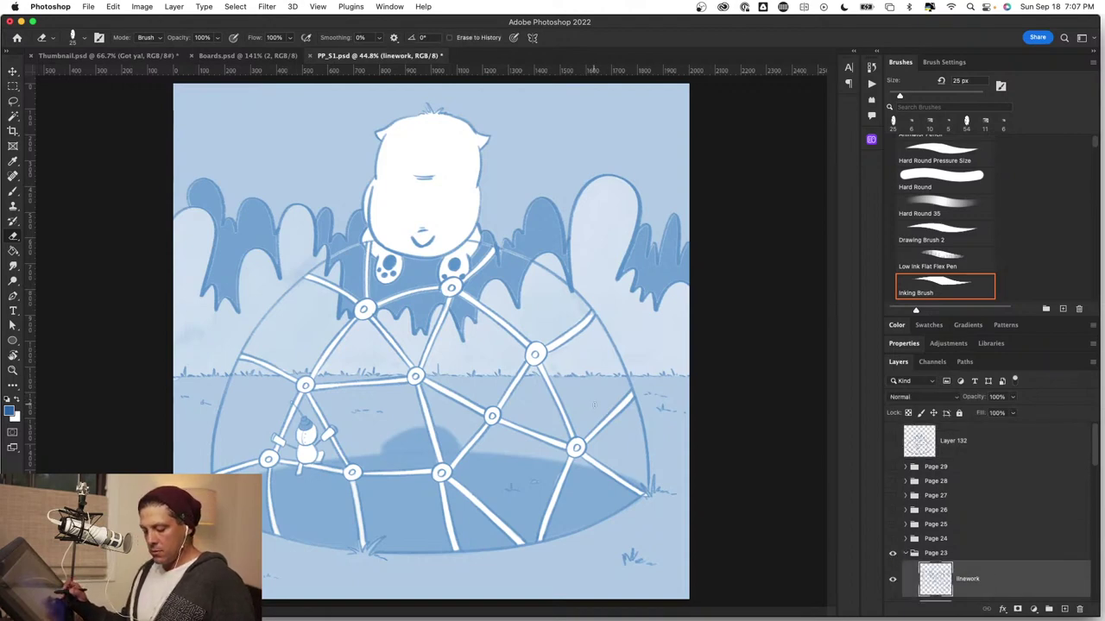
key("l")
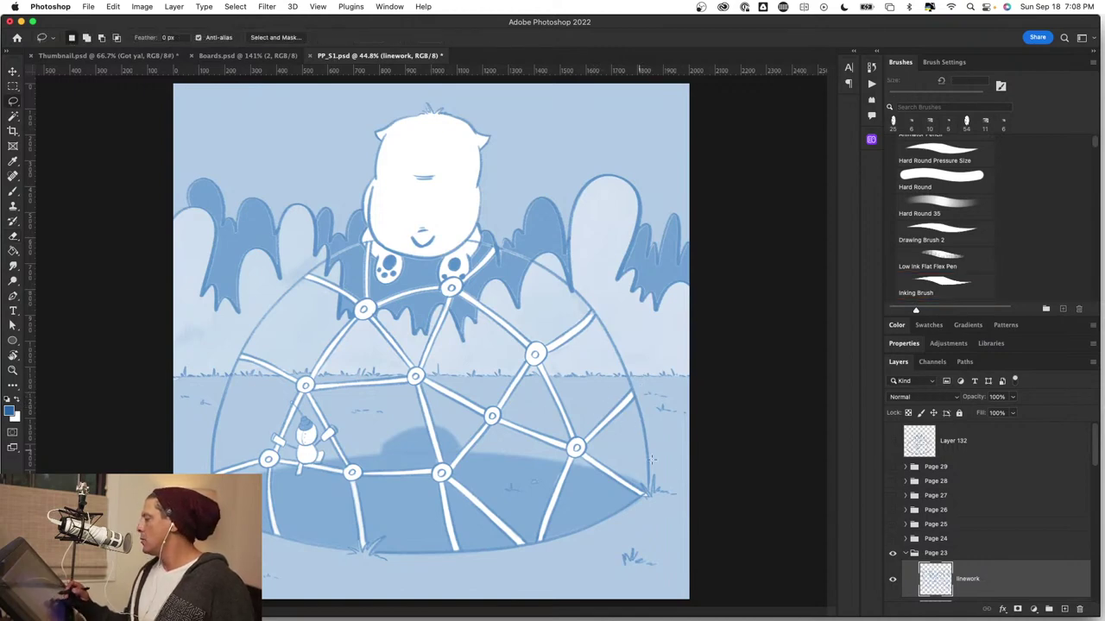
left_click(894, 442)
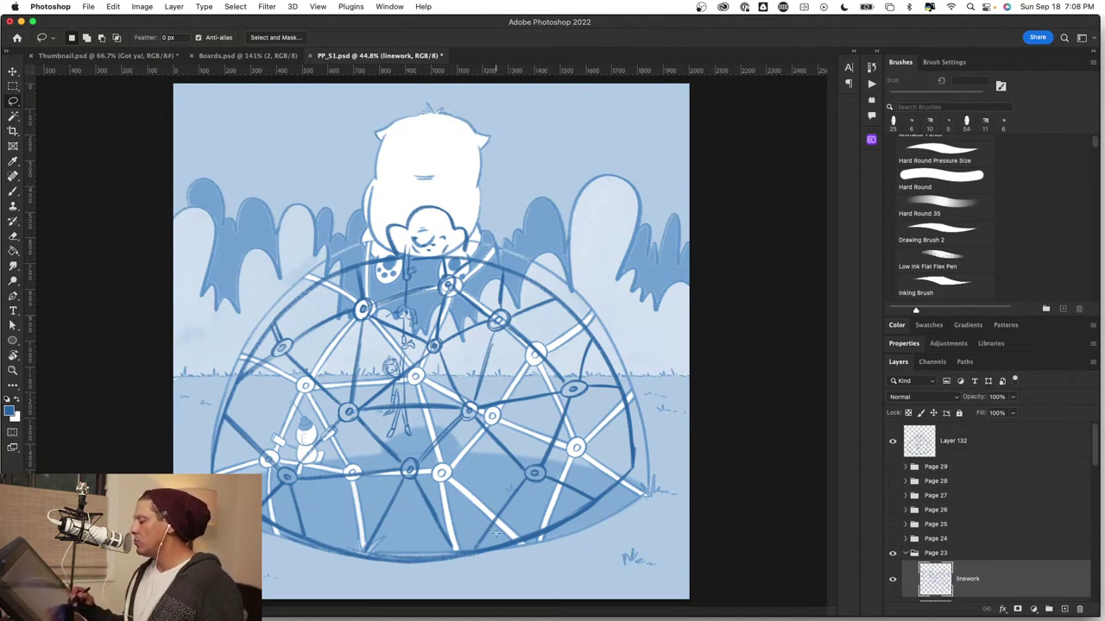
left_click(893, 583)
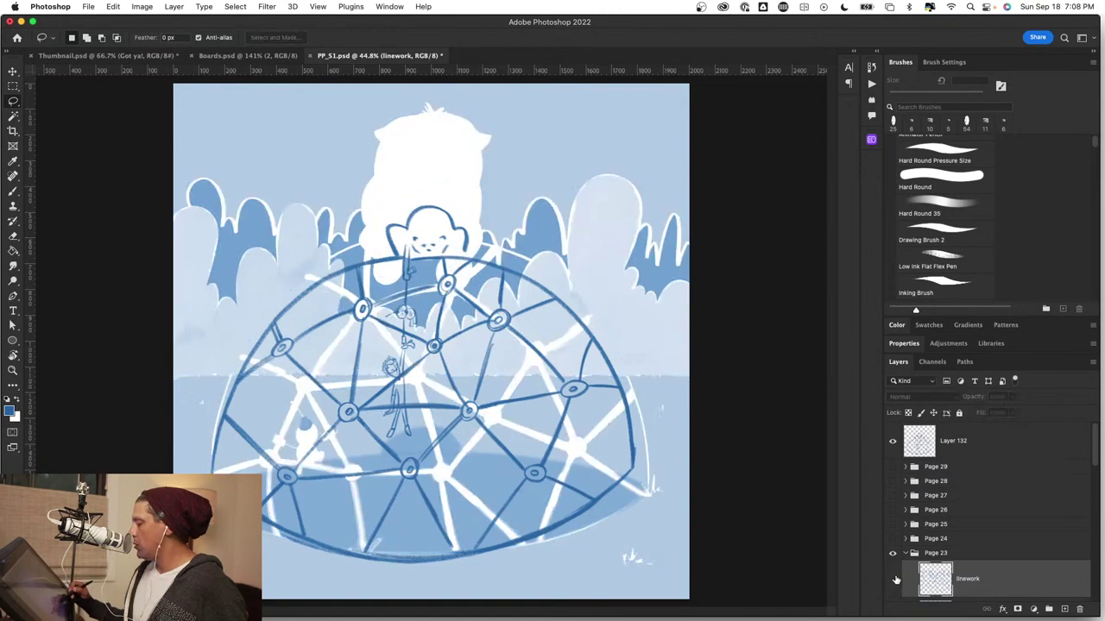
Show the Page 23 linework again, compare the dome drawing with and without the Page 23 group, and leave that group hidden.
left_click(894, 582)
left_click(894, 553)
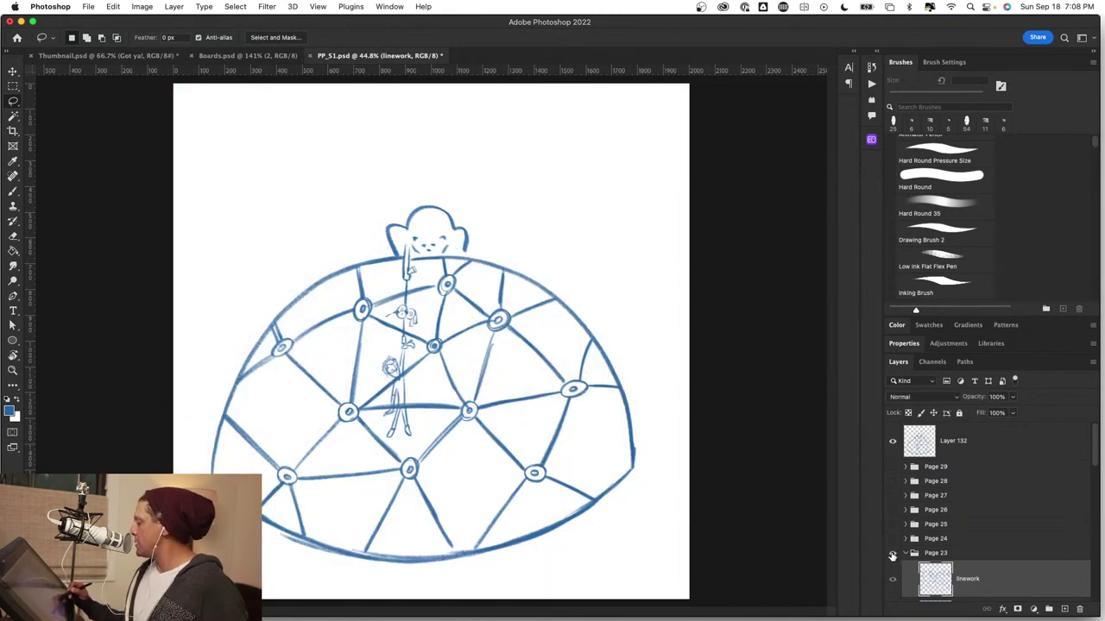
left_click(893, 553)
left_click(893, 553)
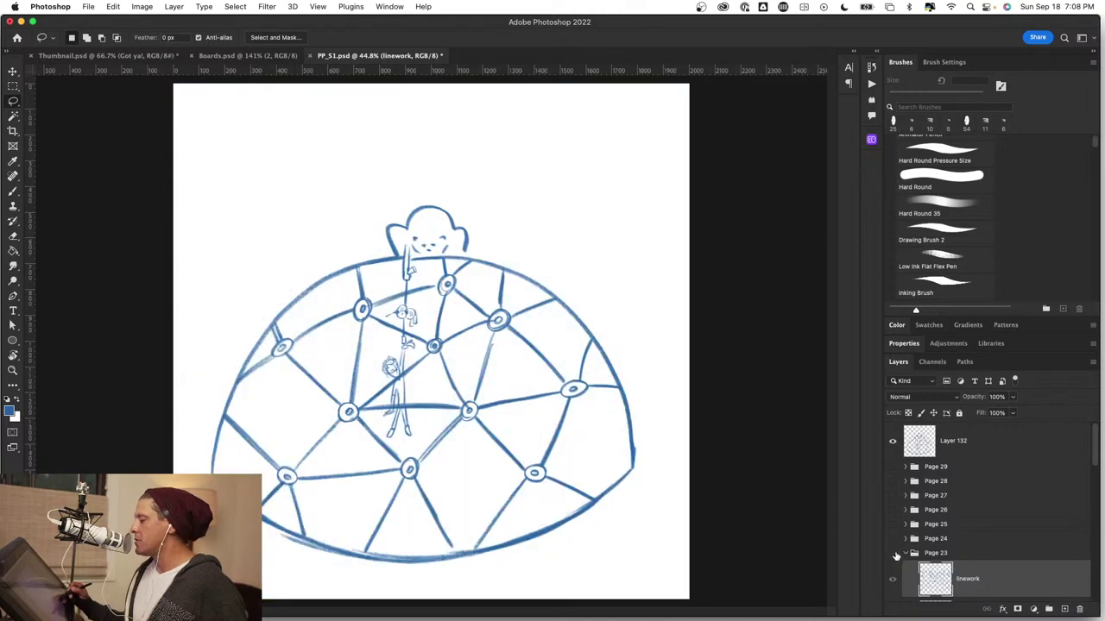
left_click(893, 553)
left_click(893, 553)
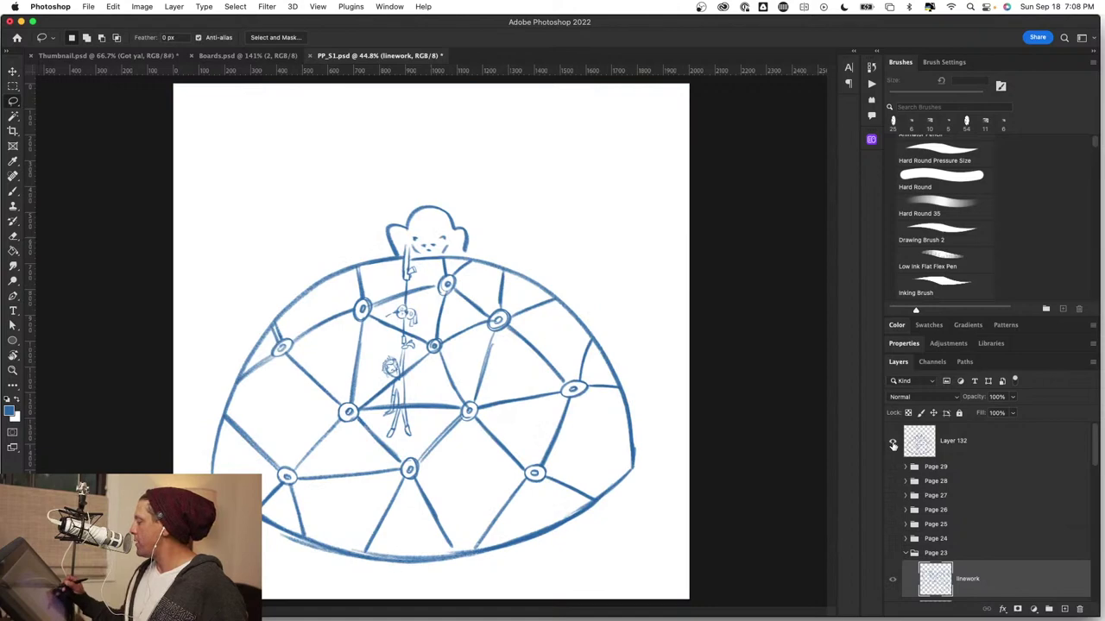
left_click(894, 445)
left_click(893, 444)
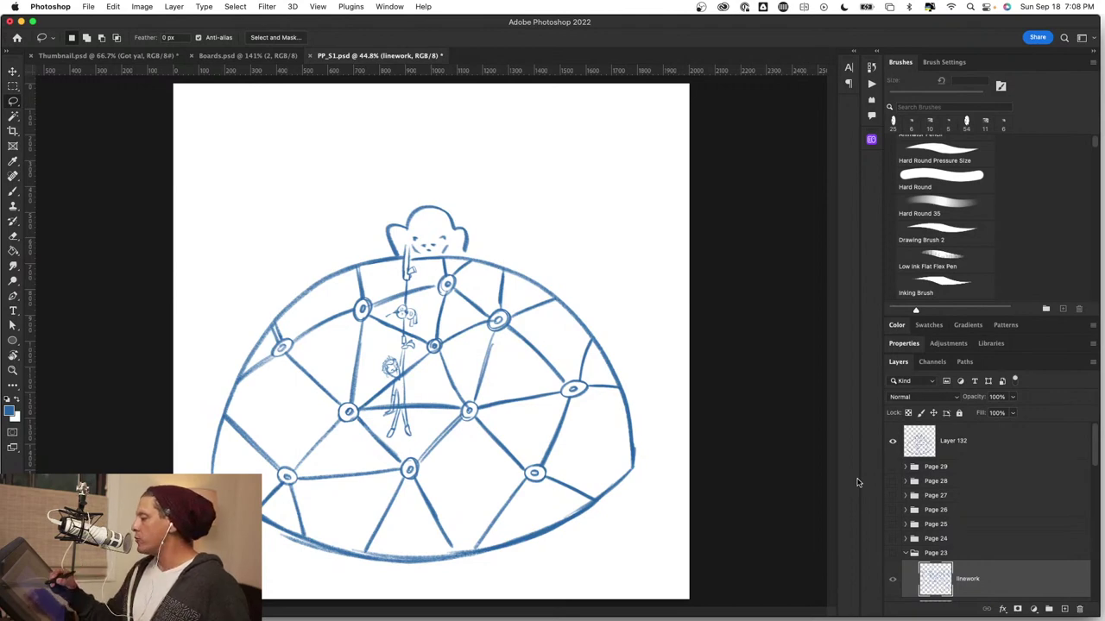
Try to lasso the creature and the characters hanging below it and copy them to a new layer.
left_click_drag(388, 247, 406, 296)
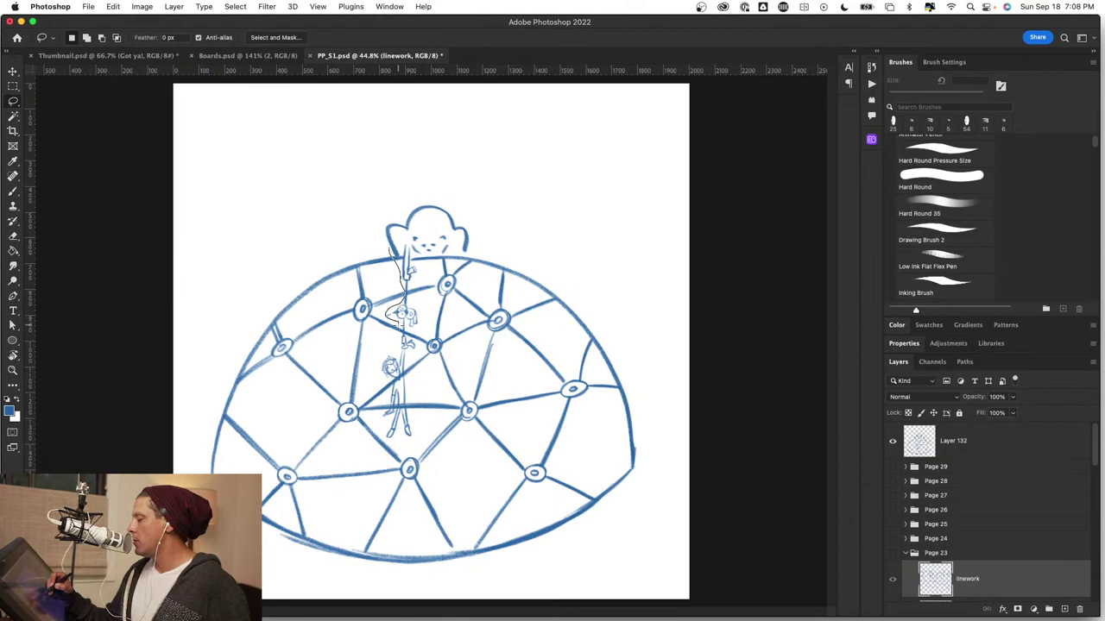
left_click_drag(399, 323, 377, 366)
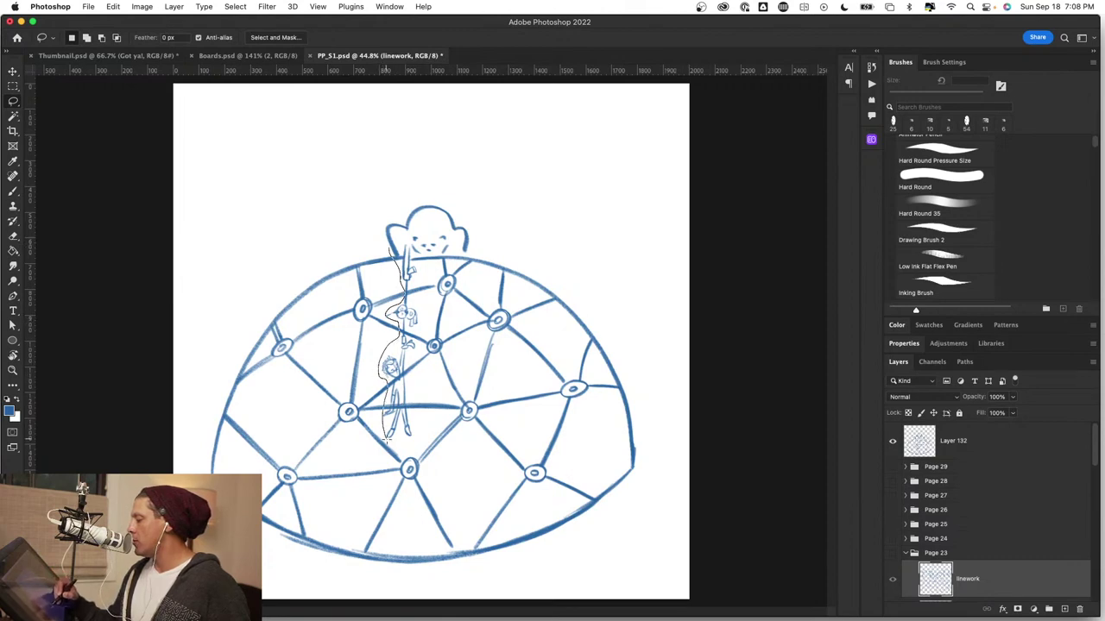
mouse_move(386, 440)
left_mouse_down()
mouse_move(417, 437)
mouse_move(410, 399)
left_mouse_up()
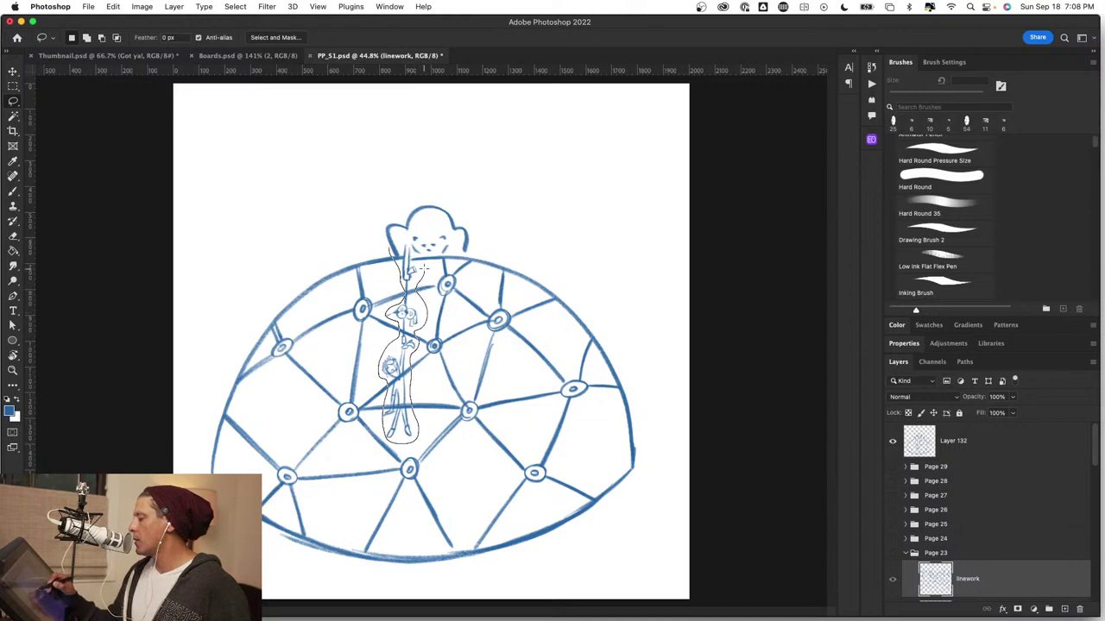
mouse_move(484, 251)
left_mouse_down()
mouse_move(481, 180)
mouse_move(367, 216)
left_mouse_up()
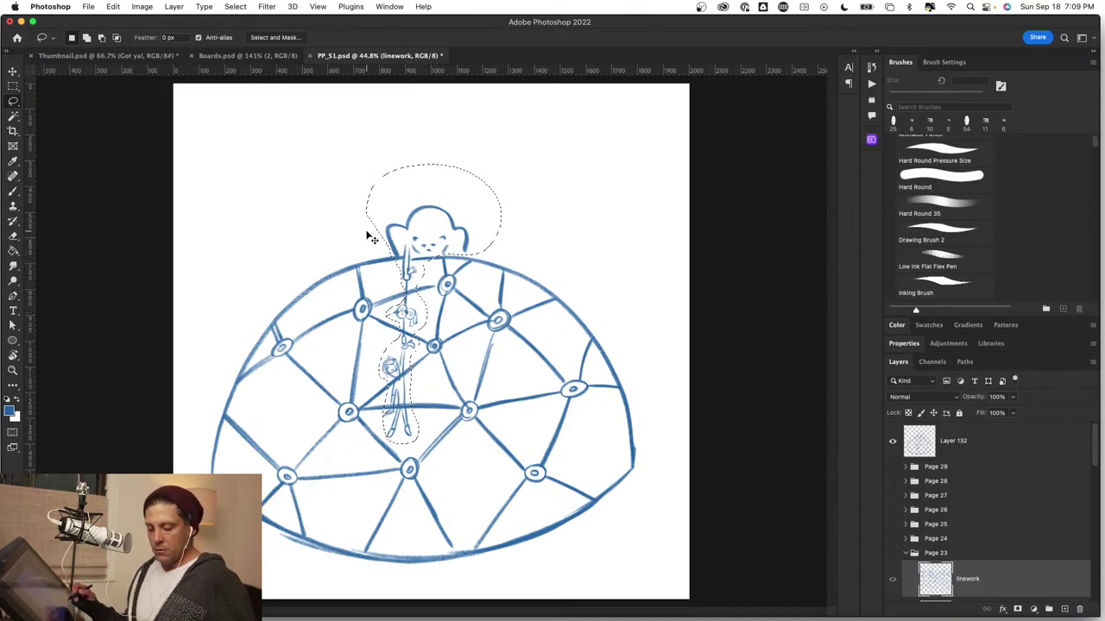
key("ctrl+j")
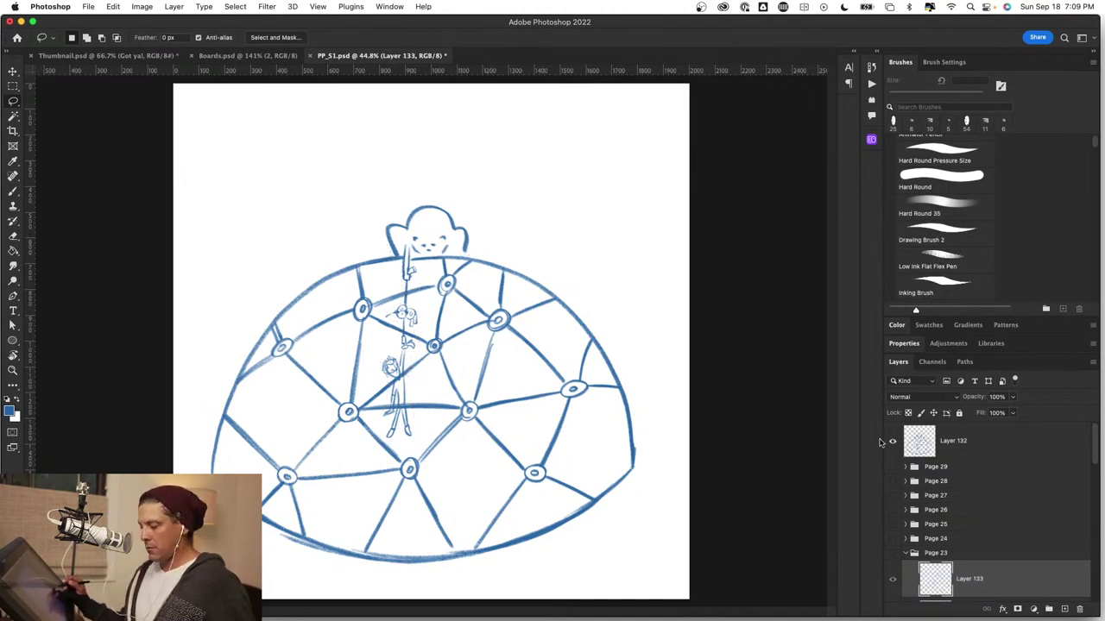
left_click(980, 440)
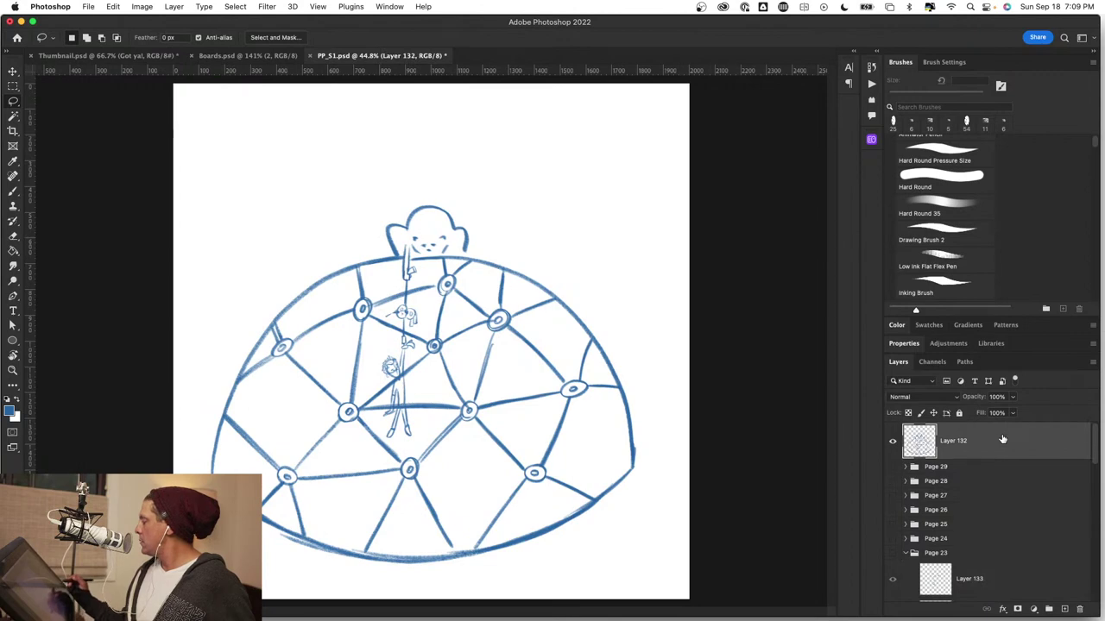
Undo the layer copy and the lasso selection, stepping back through the recent changes with the Page 23 group hidden.
key("ctrl+z")
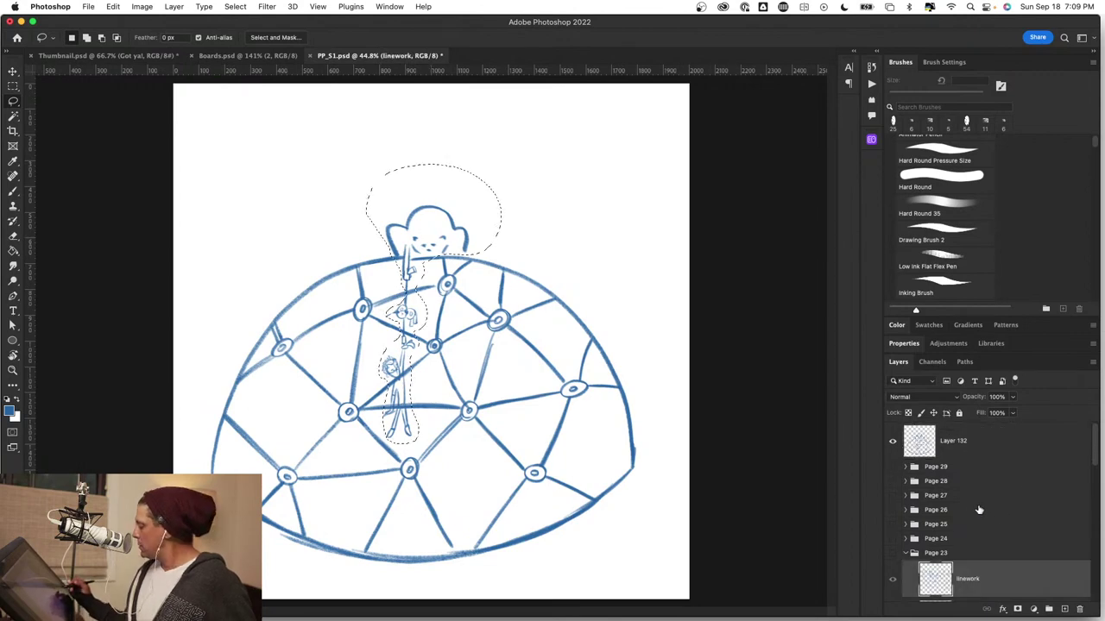
key("ctrl+z")
key("ctrl+z")
key("ctrl+z")
key("ctrl+z")
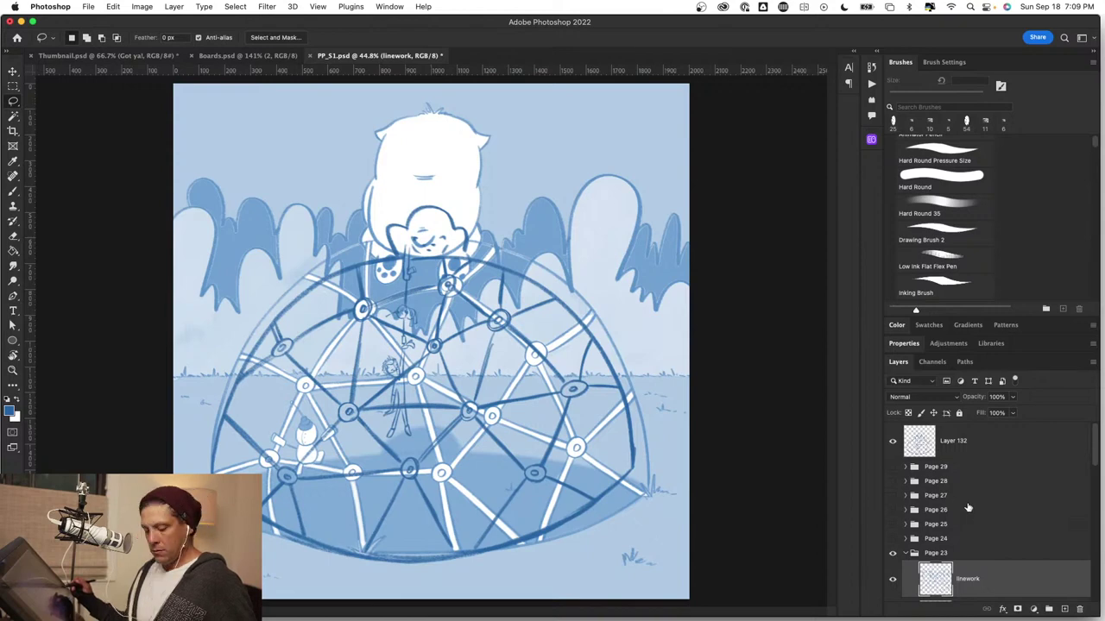
key("ctrl+z")
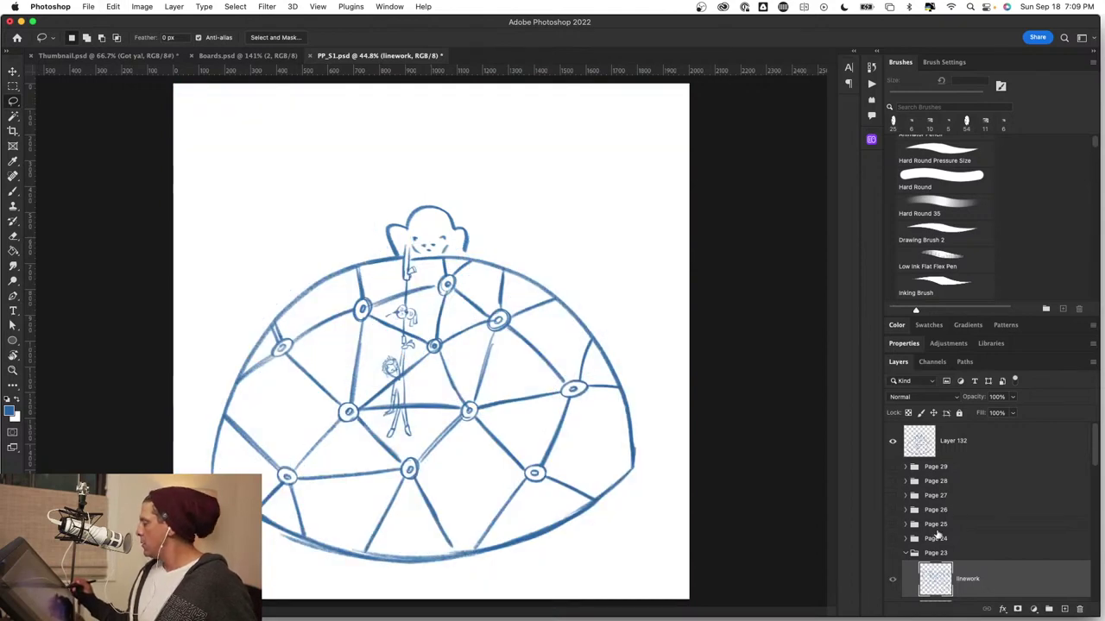
Collapse the Page 23 group and make Layer 132 the active layer.
left_click(905, 553)
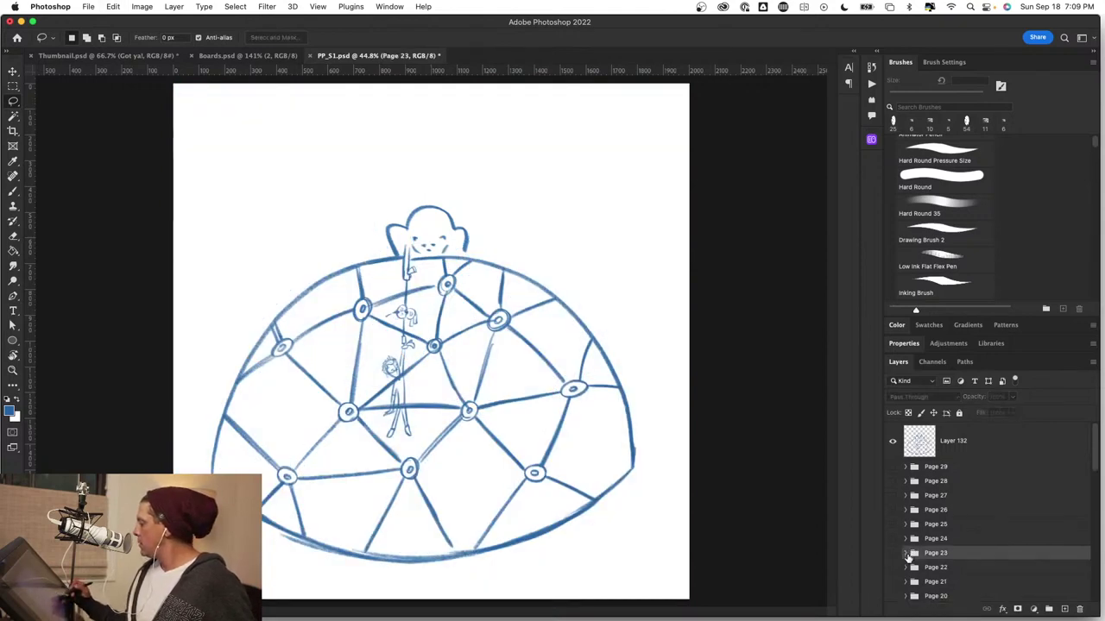
left_click(981, 455)
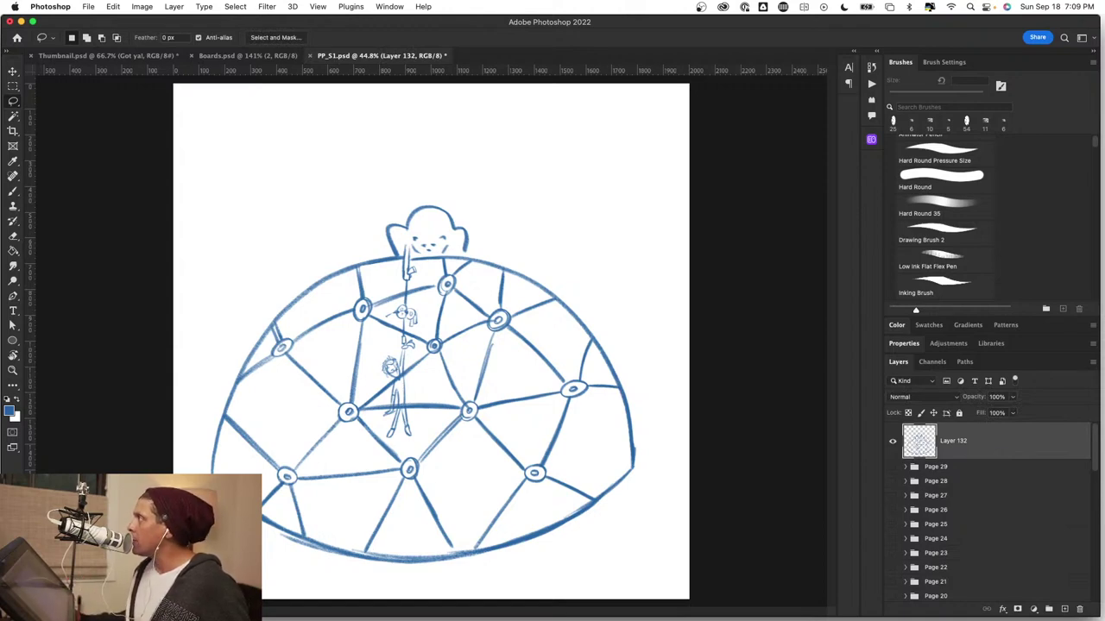
key("super+Tab")
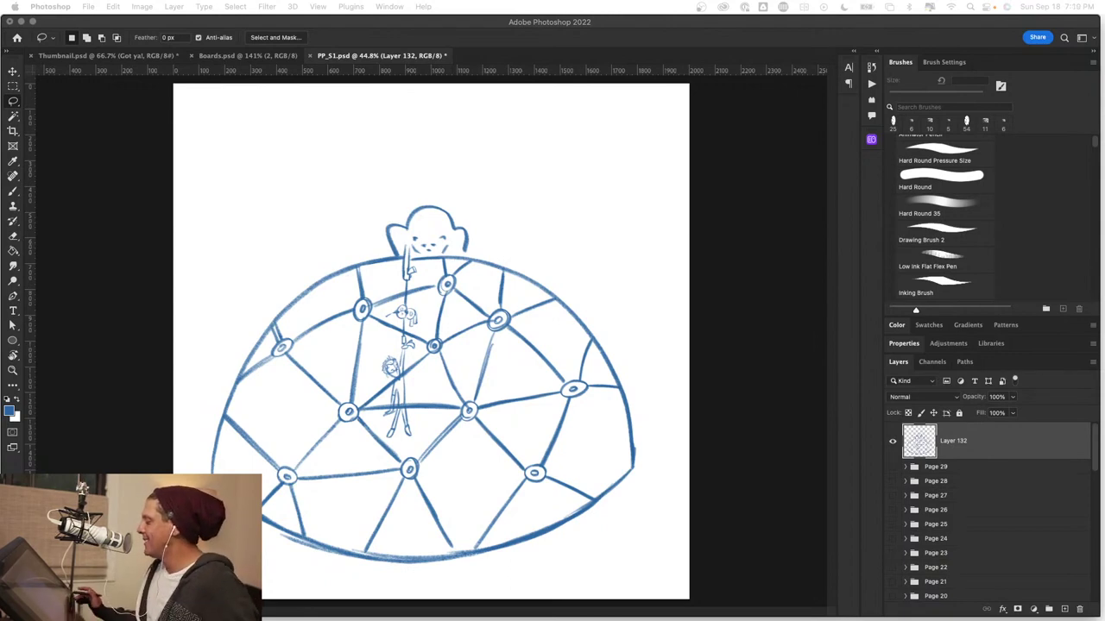
left_click(1003, 452)
Draw a small oval joint with an inner ring just inside the dome's lower-right edge, using the 6 px Animator Pencil brush.
scroll(629, 444, "up", 5)
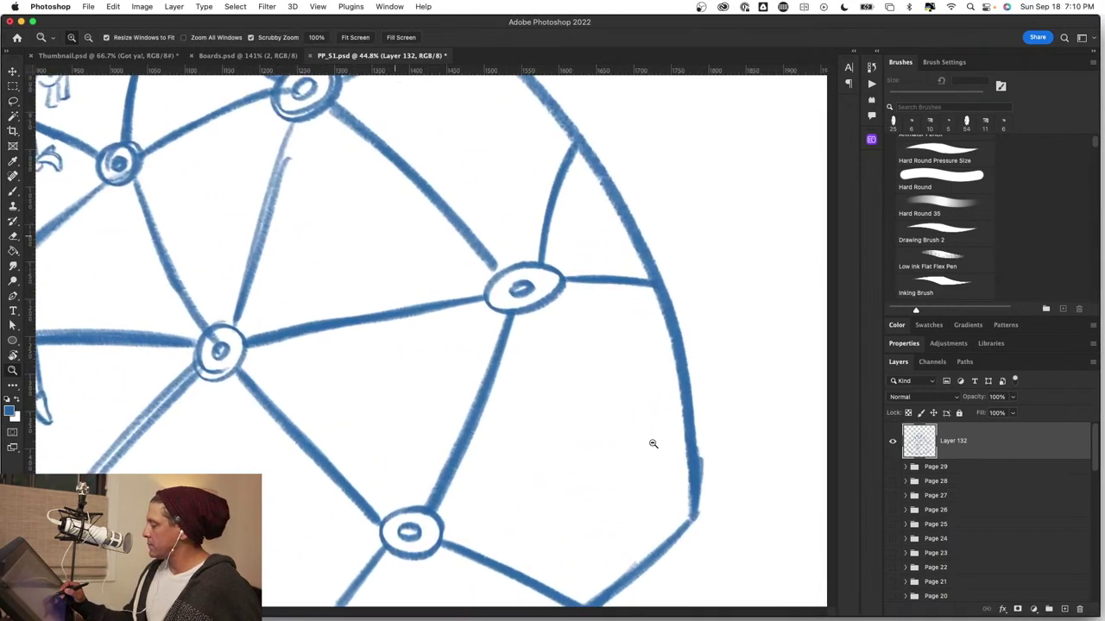
key("b")
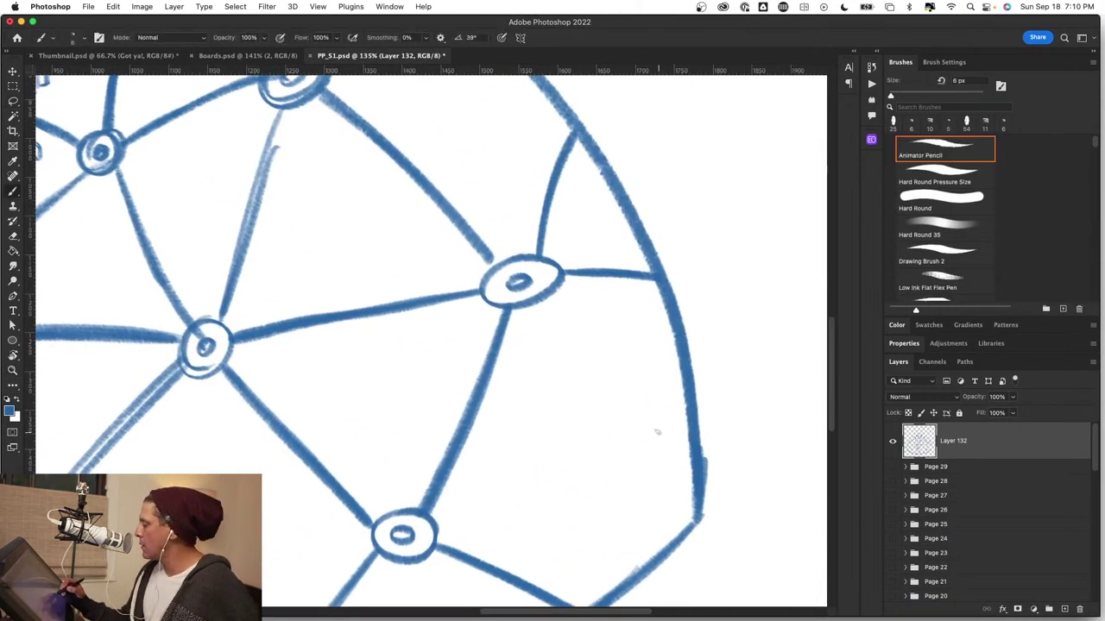
mouse_move(659, 424)
left_mouse_down()
mouse_move(629, 447)
mouse_move(665, 423)
left_mouse_up()
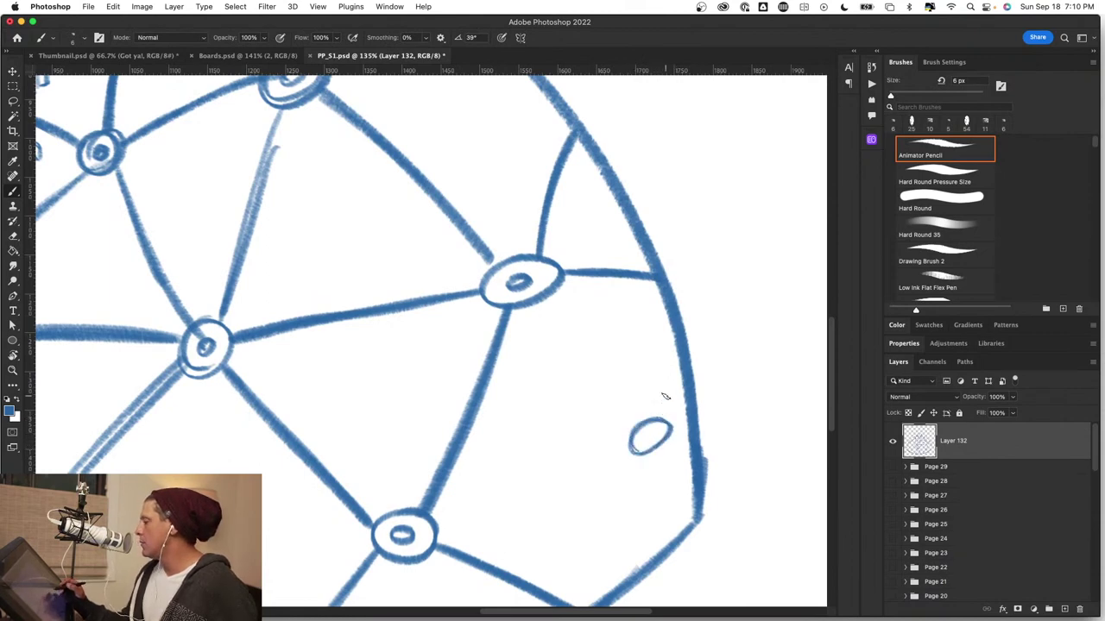
left_click_drag(681, 414, 757, 412)
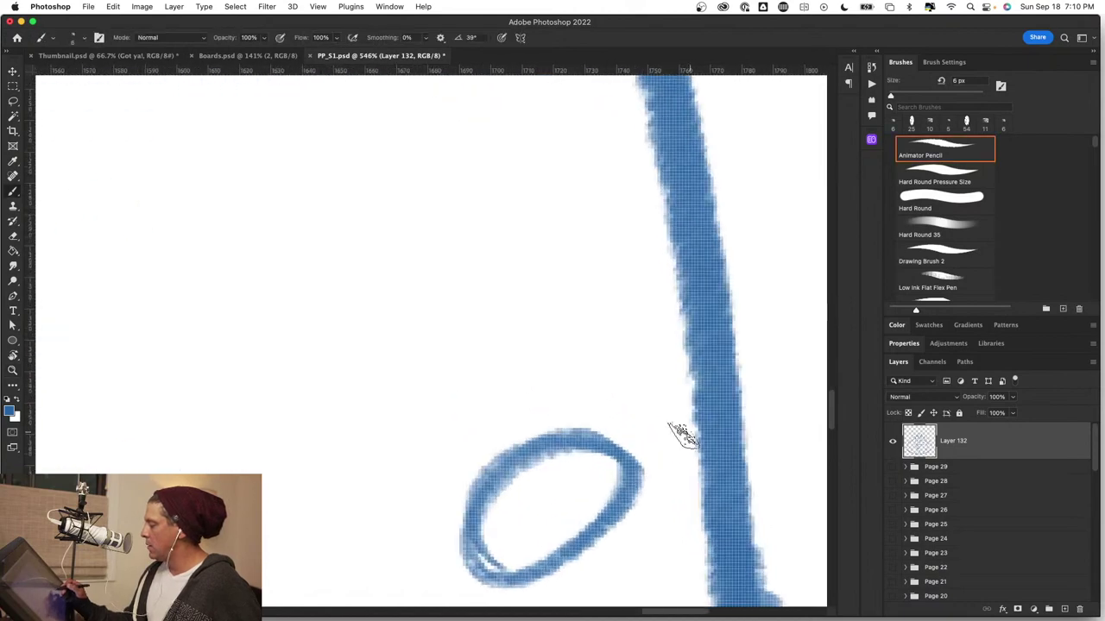
left_click_drag(638, 476, 634, 341)
key("super+z")
mouse_move(538, 288)
left_mouse_down()
mouse_move(444, 390)
mouse_move(609, 363)
mouse_move(562, 290)
mouse_move(457, 408)
left_mouse_up()
mouse_move(518, 330)
left_mouse_down()
mouse_move(537, 361)
mouse_move(505, 352)
left_mouse_up()
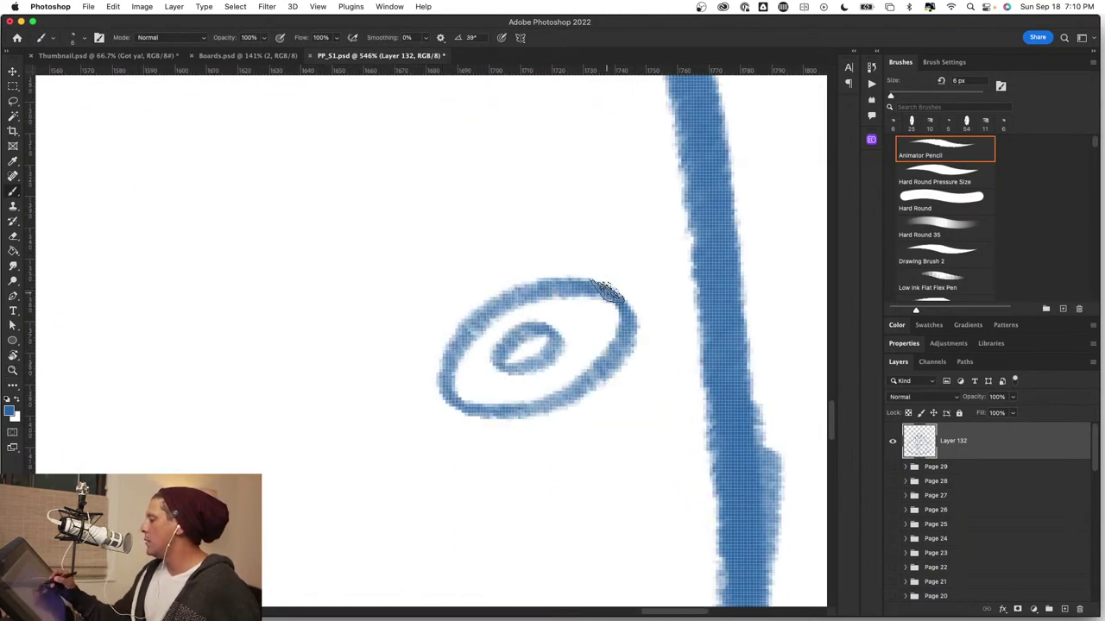
Draw two short double-line struts connecting the small oval joint to the dome's outer edge.
left_click_drag(607, 286, 689, 209)
left_click_drag(628, 312, 701, 258)
left_click_drag(634, 365, 709, 470)
left_click_drag(592, 386, 716, 521)
Draw double-line struts linking the small joint to the larger joint above it and to the one at its lower left.
key("z")
left_click_drag(634, 478, 518, 504)
scroll(620, 439, "up", 6)
key("b")
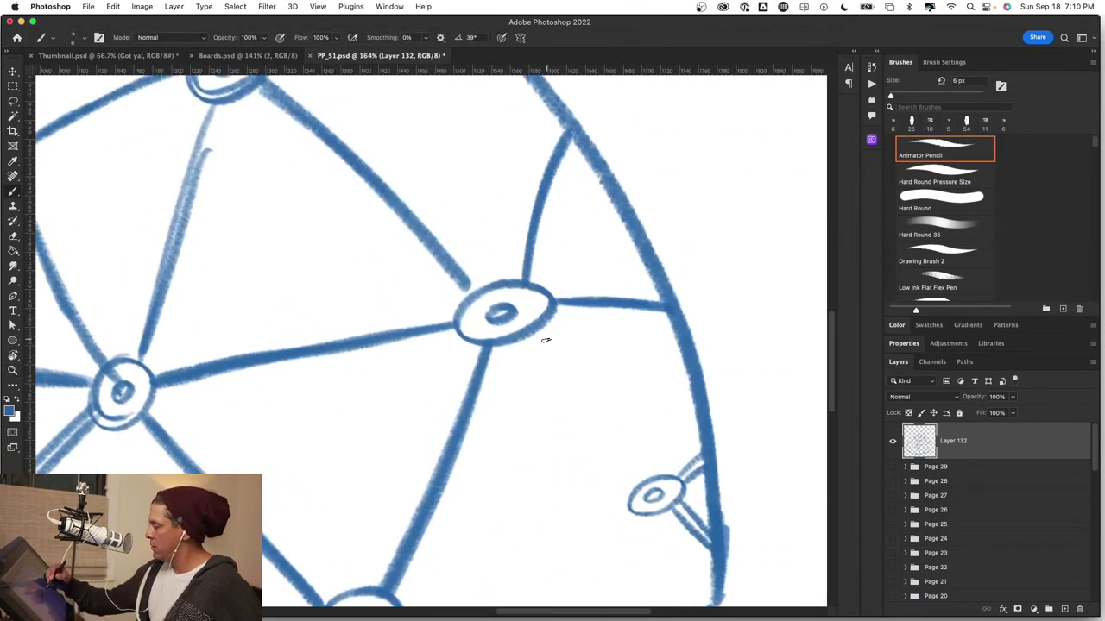
left_click_drag(525, 335, 629, 486)
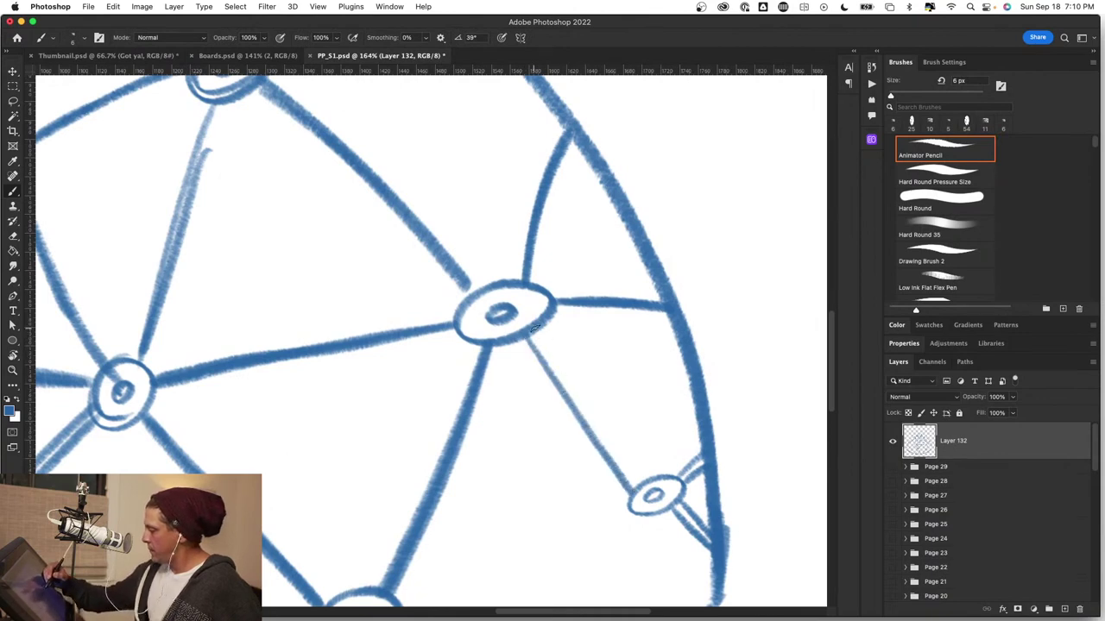
mouse_move(535, 328)
left_mouse_down()
mouse_move(637, 488)
mouse_move(673, 396)
left_mouse_up()
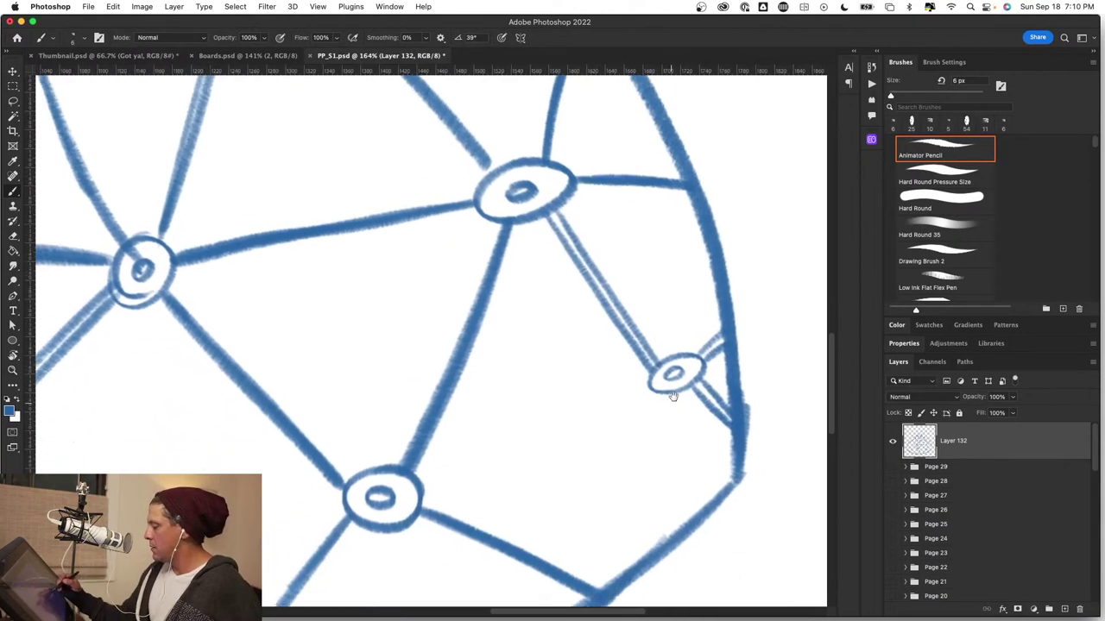
left_click_drag(426, 454, 668, 342)
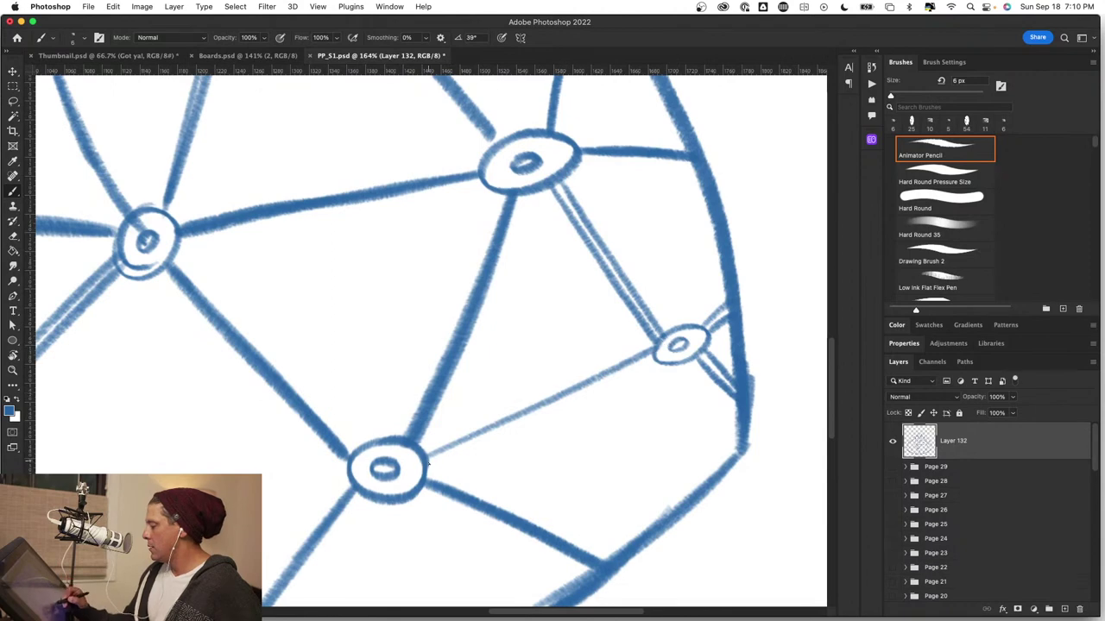
left_click_drag(429, 463, 669, 354)
Review the whole dome and overlay the Page 23 group to compare its strut pattern with the drawing.
key("z")
key("super+0")
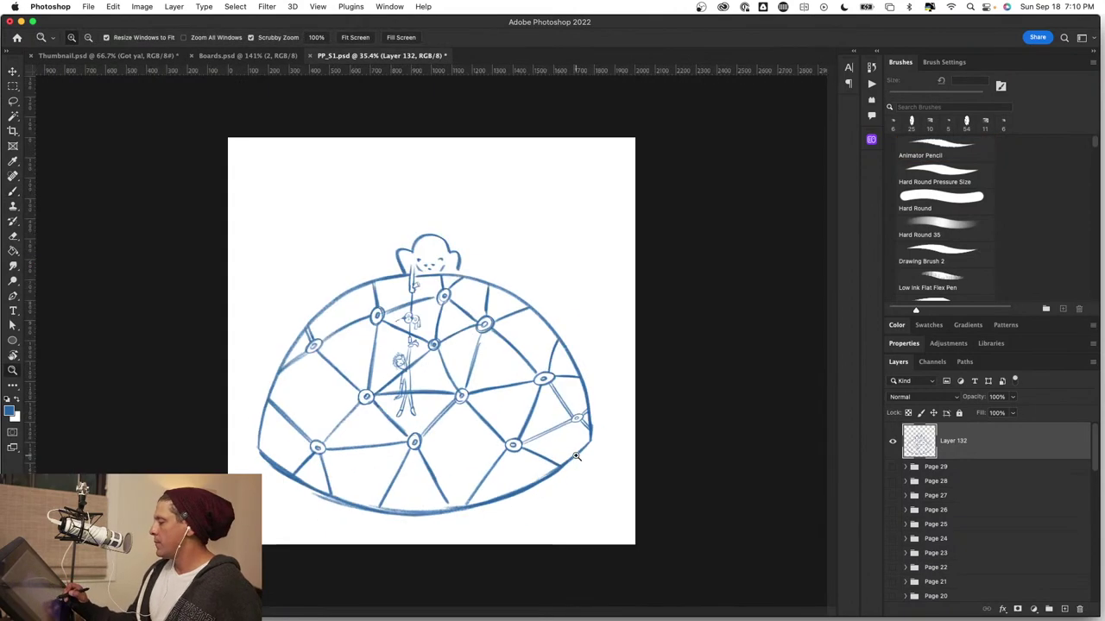
left_click_drag(535, 473, 568, 470)
key("b")
left_click_drag(451, 488, 579, 472)
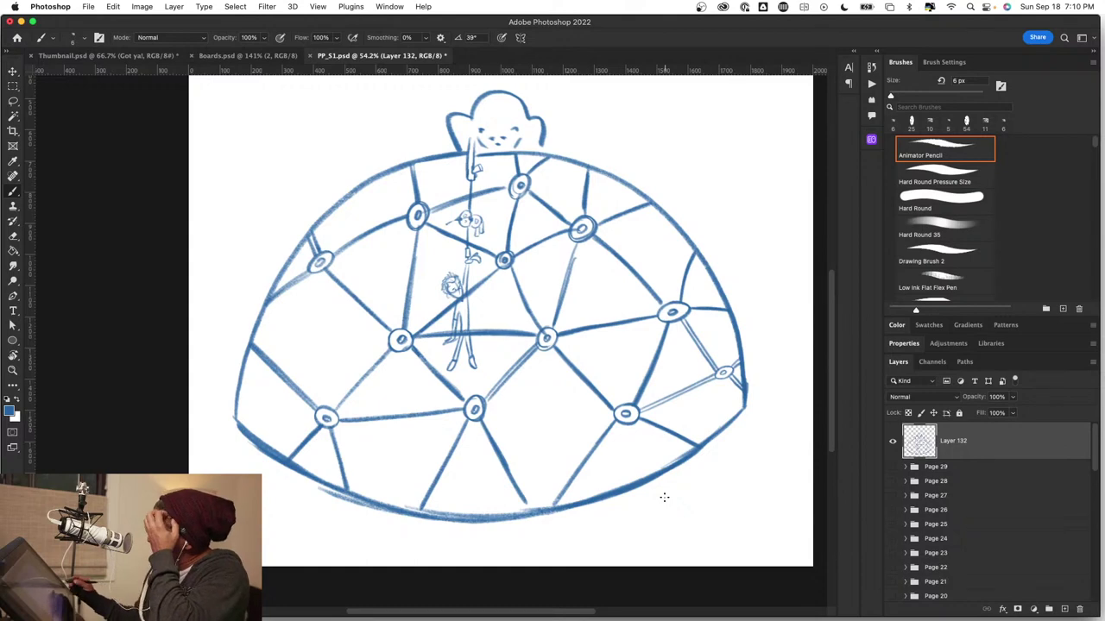
left_click(893, 553)
left_click(893, 553)
left_click(894, 554)
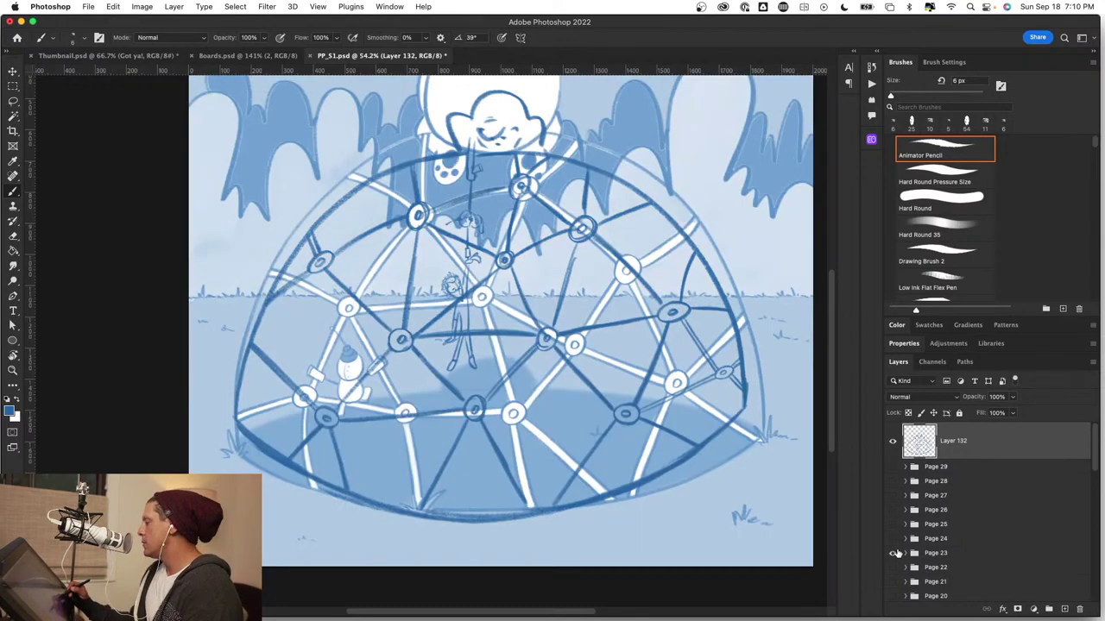
Toggle the Page 23 group to compare it with the dome sketch, leaving the group hidden.
left_click(894, 555)
left_click(894, 556)
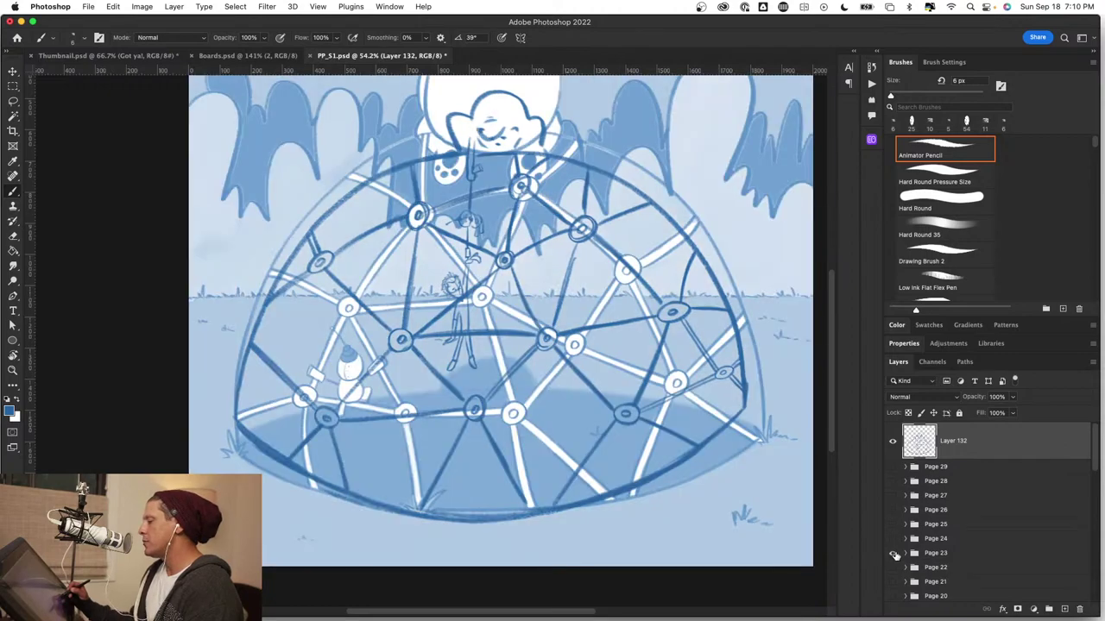
left_click(894, 555)
left_click(894, 555)
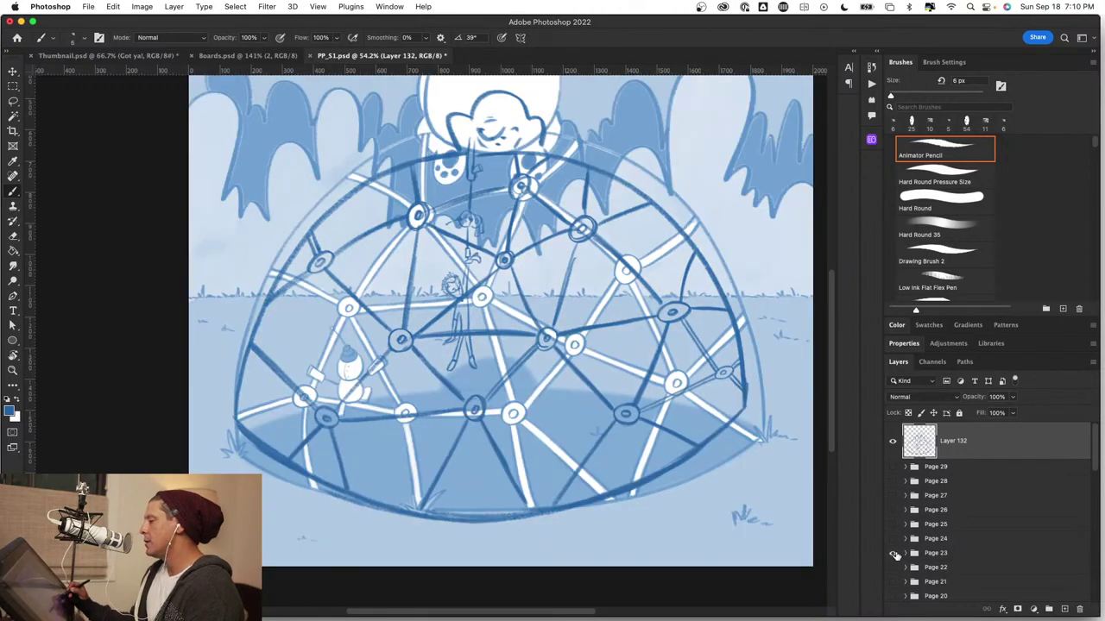
left_click(894, 554)
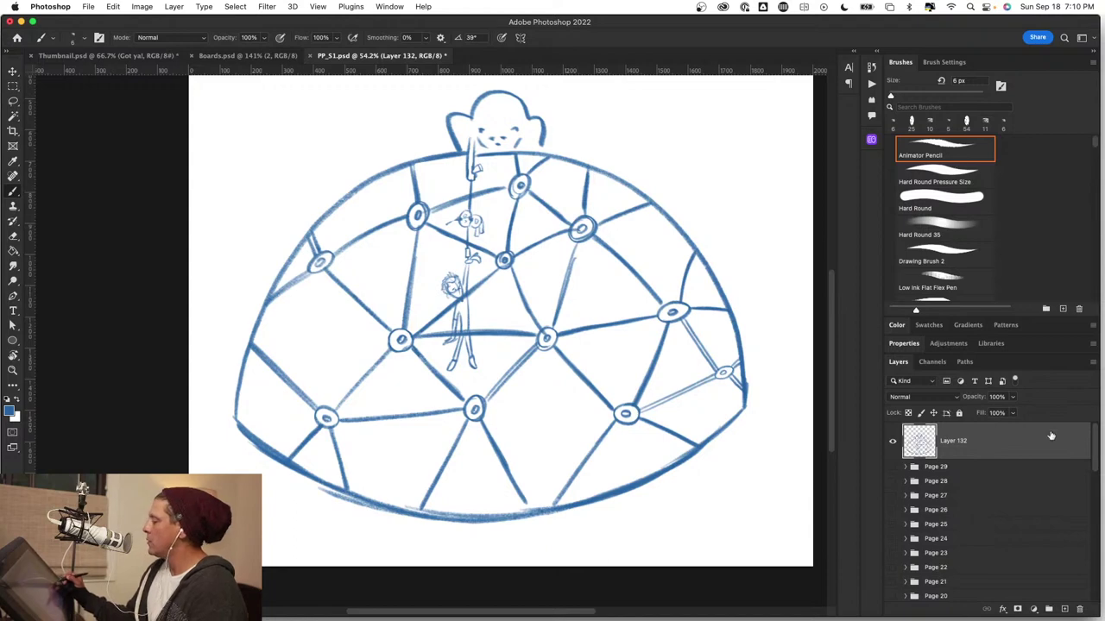
Lasso the panda's head and the figures hanging below it, and cut and paste them in place onto a new layer.
key("l")
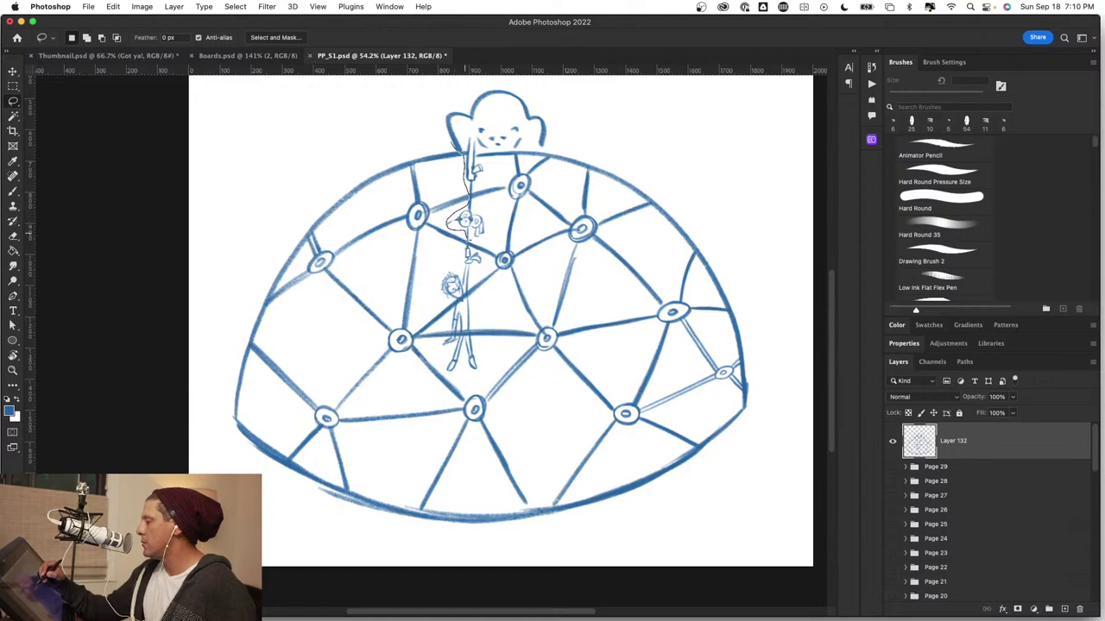
mouse_move(460, 256)
left_mouse_down()
mouse_move(437, 283)
mouse_move(448, 378)
left_mouse_up()
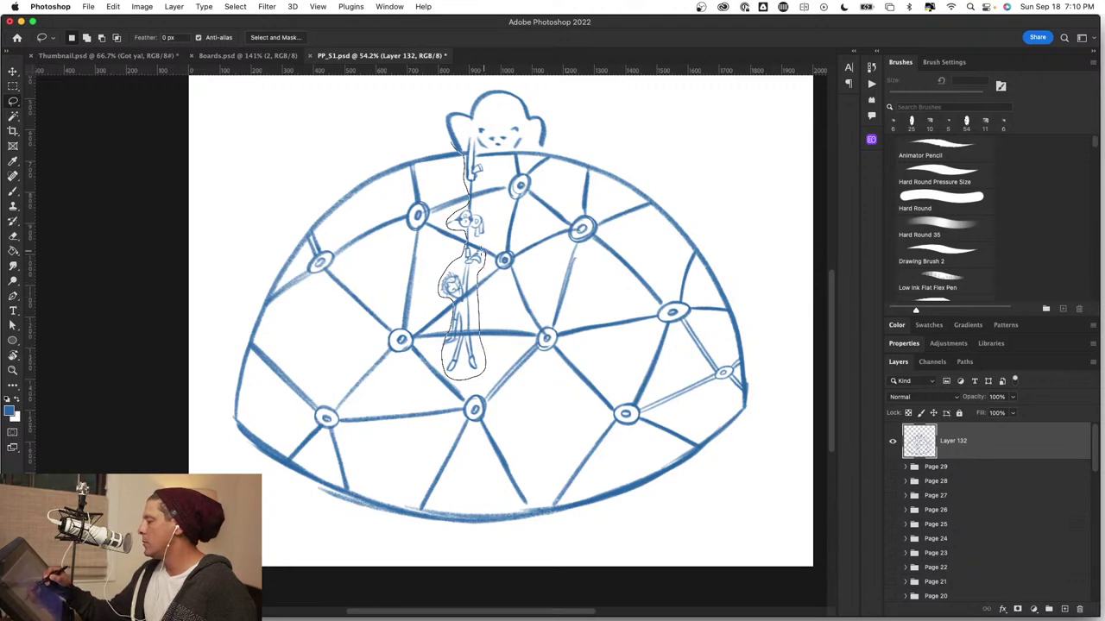
mouse_move(492, 230)
left_mouse_down()
mouse_move(491, 204)
mouse_move(477, 204)
mouse_move(473, 183)
mouse_move(487, 181)
mouse_move(475, 148)
left_mouse_up()
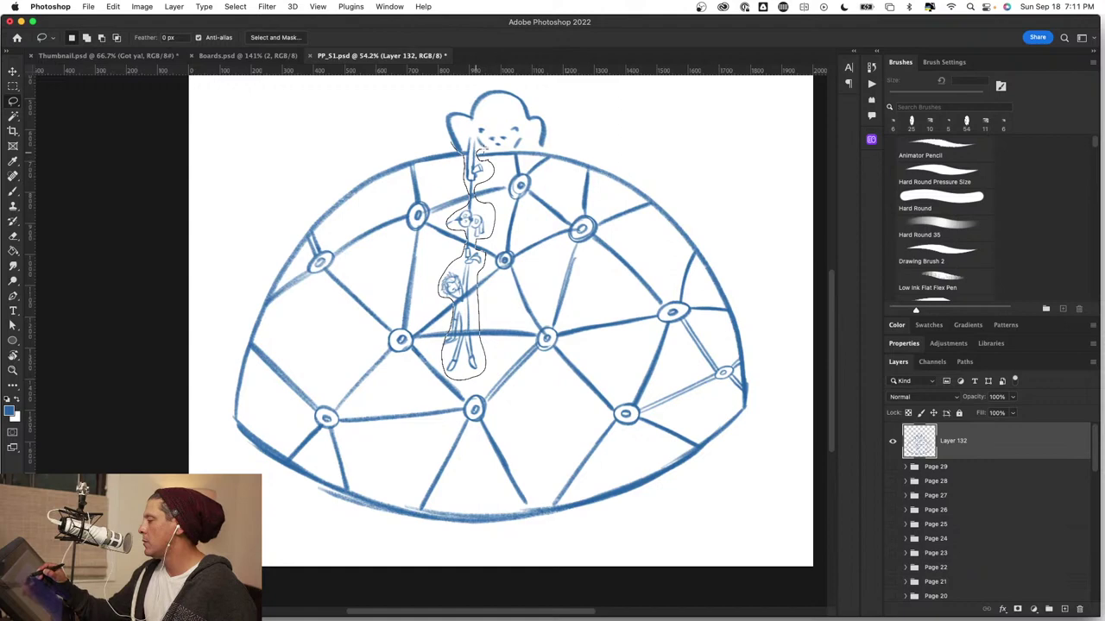
mouse_move(552, 149)
left_mouse_down()
mouse_move(519, 82)
mouse_move(479, 75)
mouse_move(436, 134)
left_mouse_up()
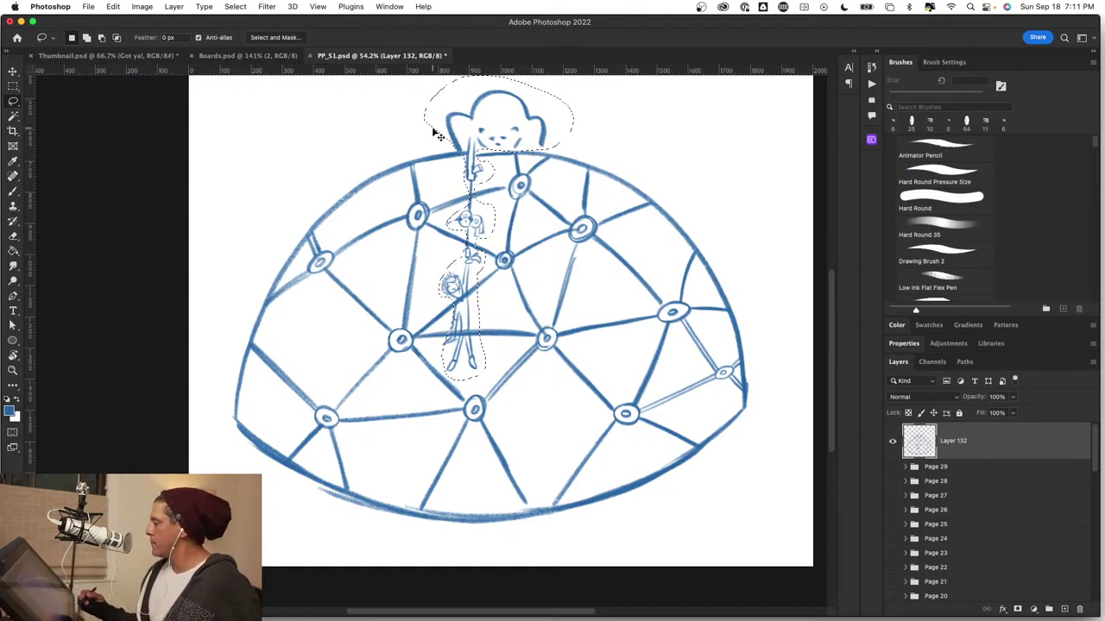
key("super+x")
key("super+v")
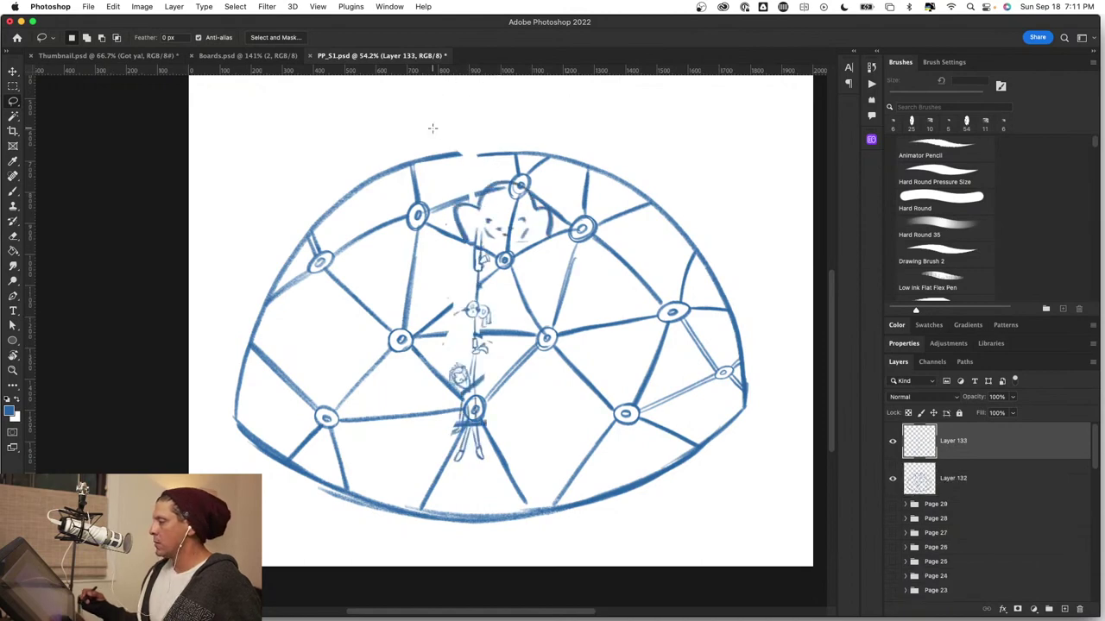
key("super+z")
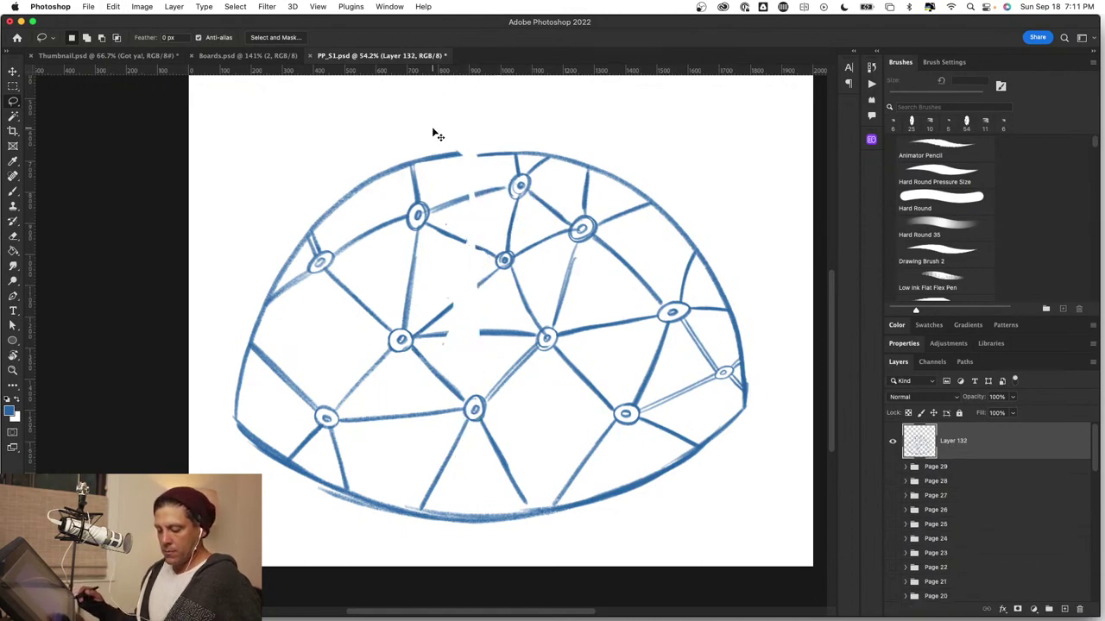
key("shift+super+v")
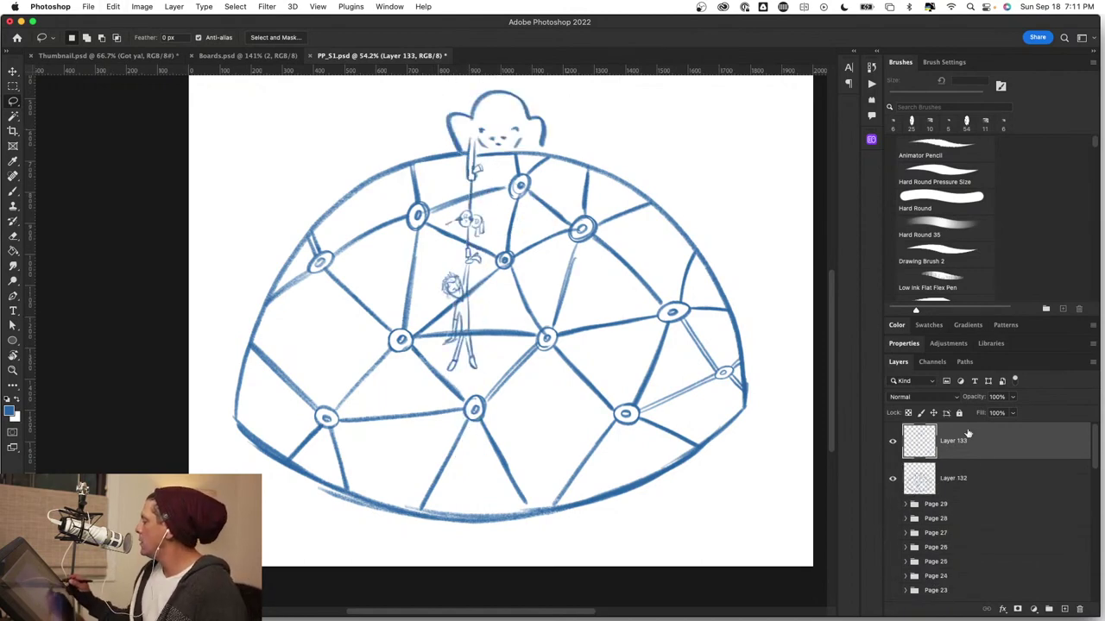
Scale the dome on Layer 132 down proportionally and reposition it beneath the panda.
left_click(989, 475)
key("super+t")
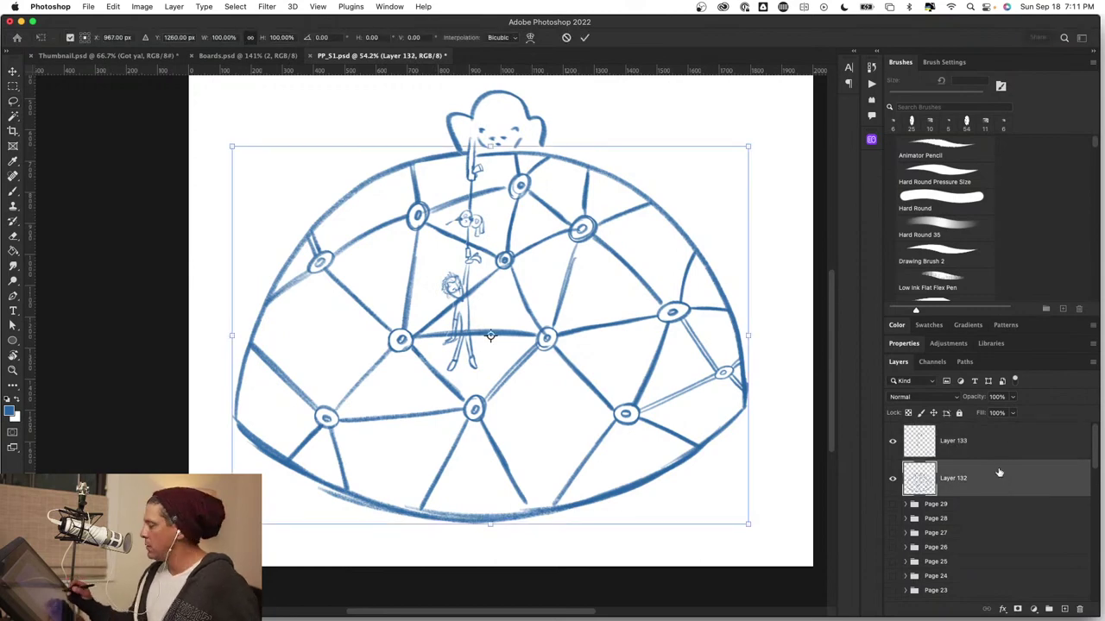
left_click_drag(748, 524, 696, 485)
mouse_move(630, 447)
left_mouse_down()
mouse_move(610, 414)
mouse_move(628, 413)
left_mouse_up()
key("Return")
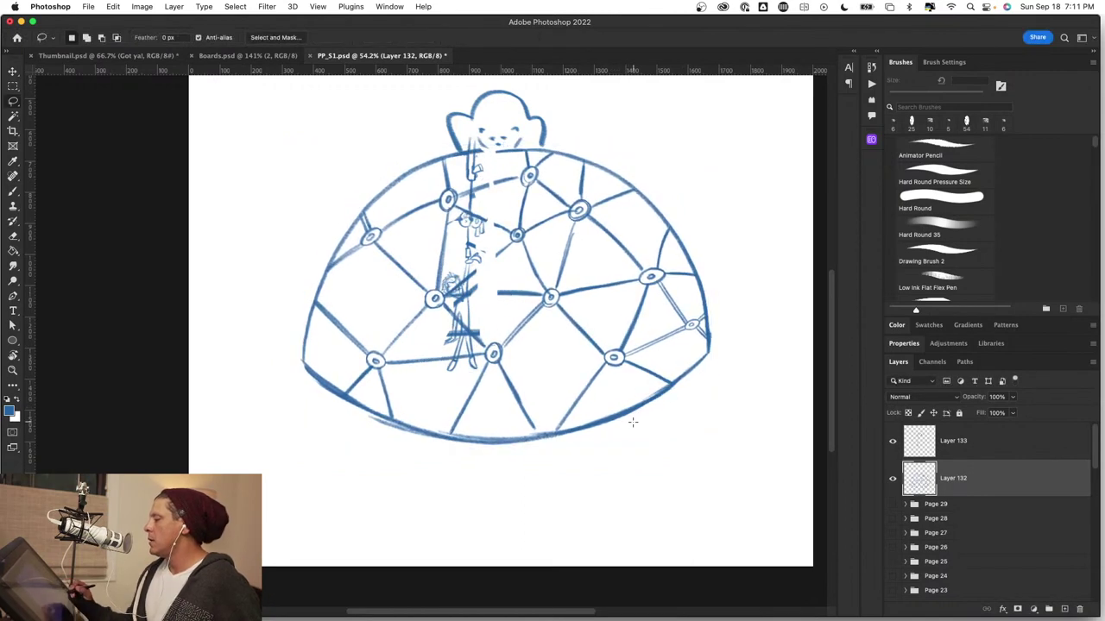
Undo the dome resize and the separation of the figures, and clear the remaining selection.
key("super+z")
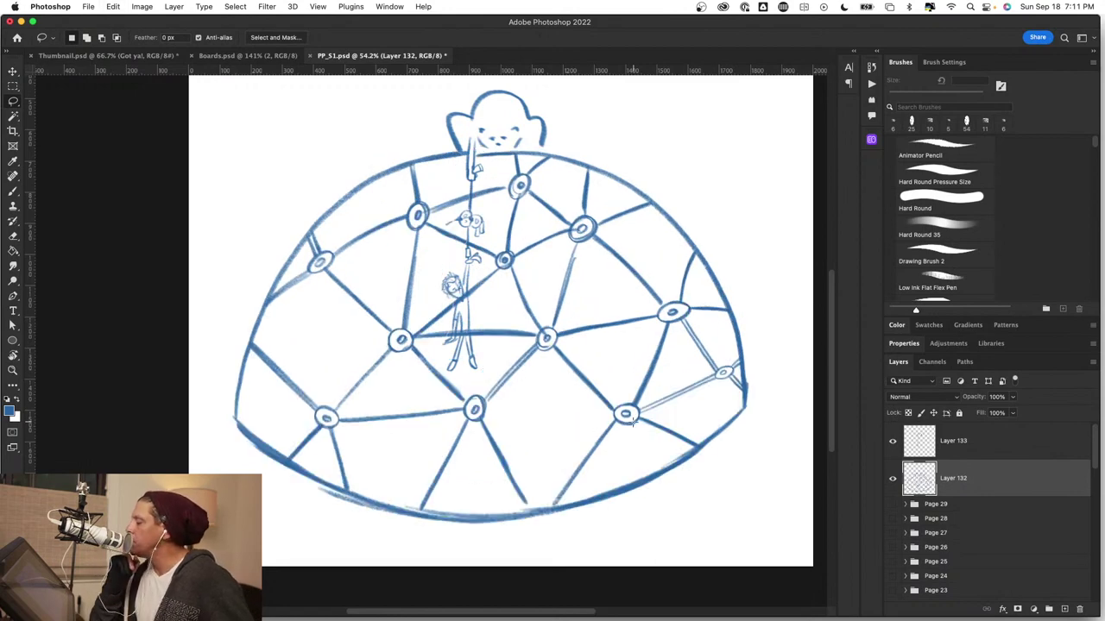
key("super+z")
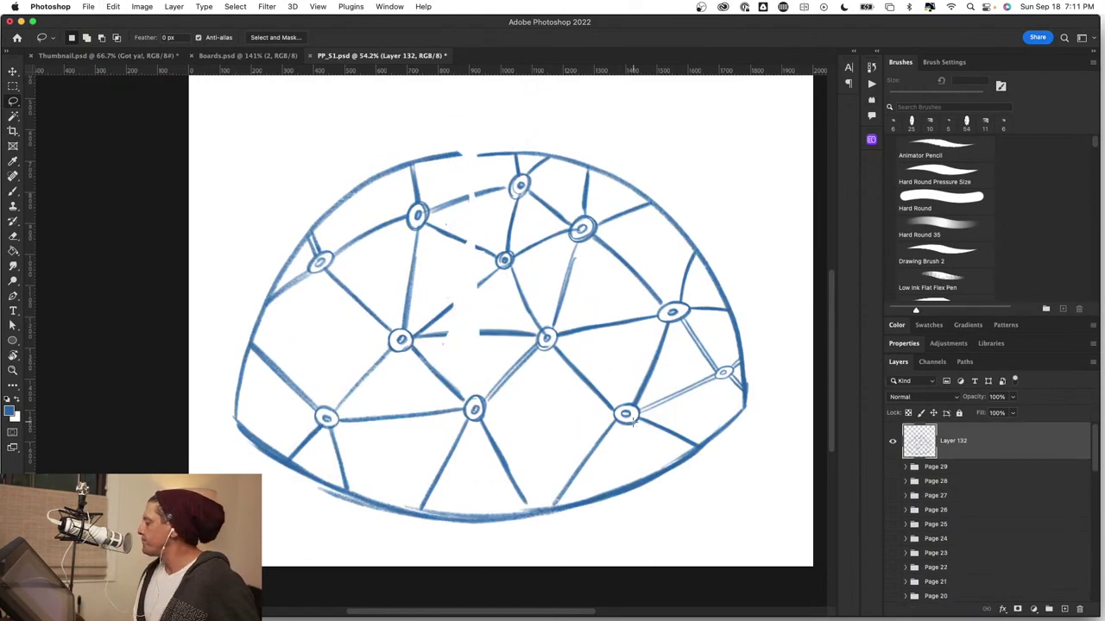
key("super+z")
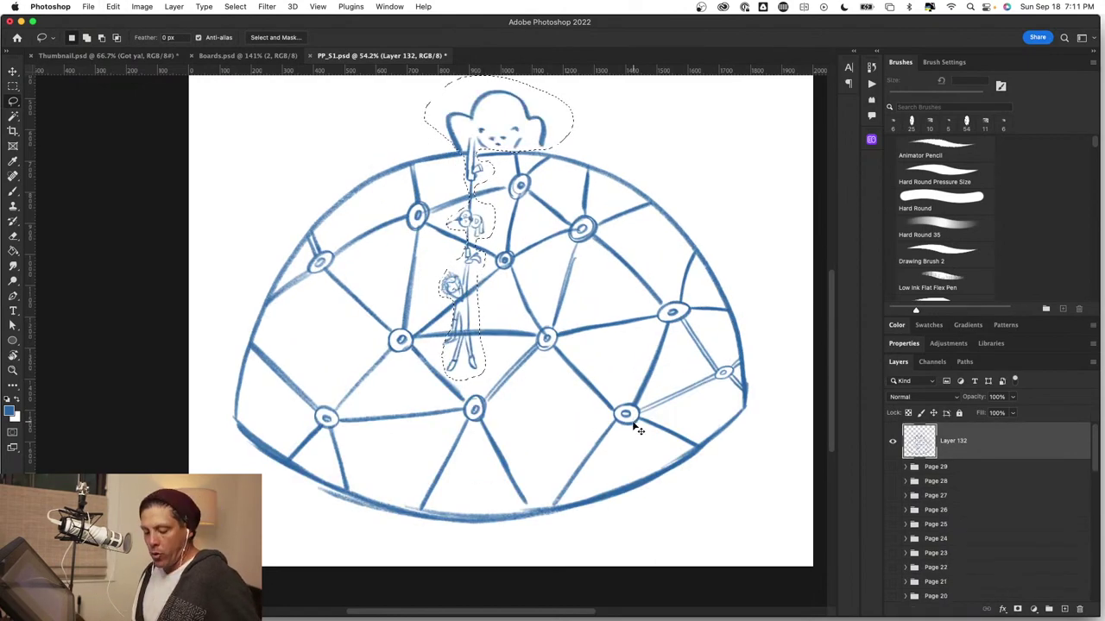
key("super+d")
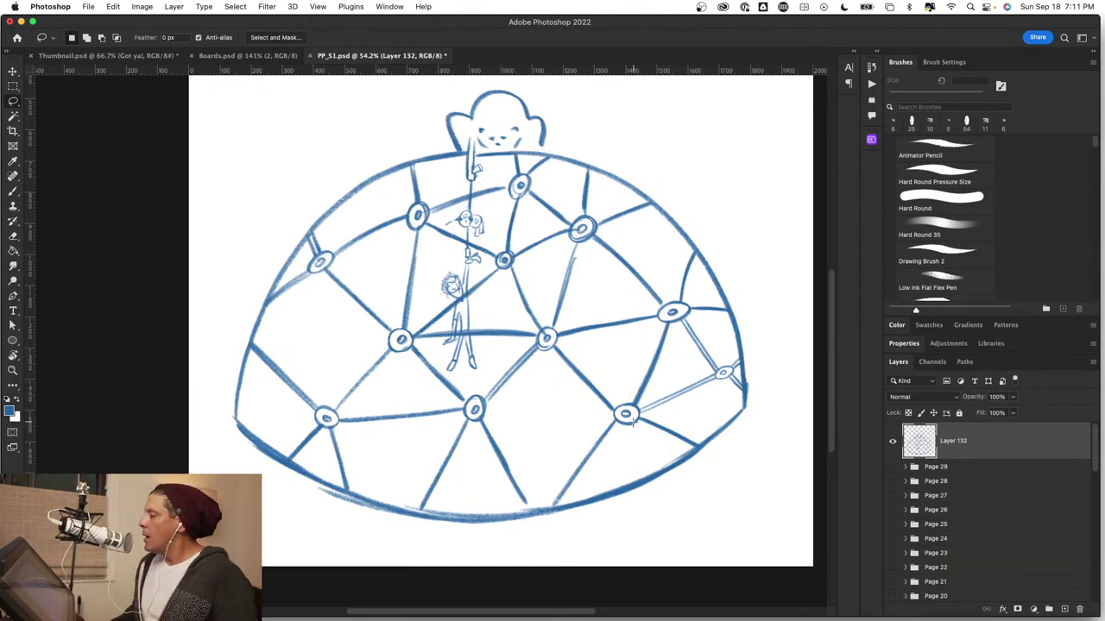
Sketch a small jagged tuft of hair above the panda's face with the Animator Pencil brush.
key("z")
left_click_drag(505, 106, 604, 153)
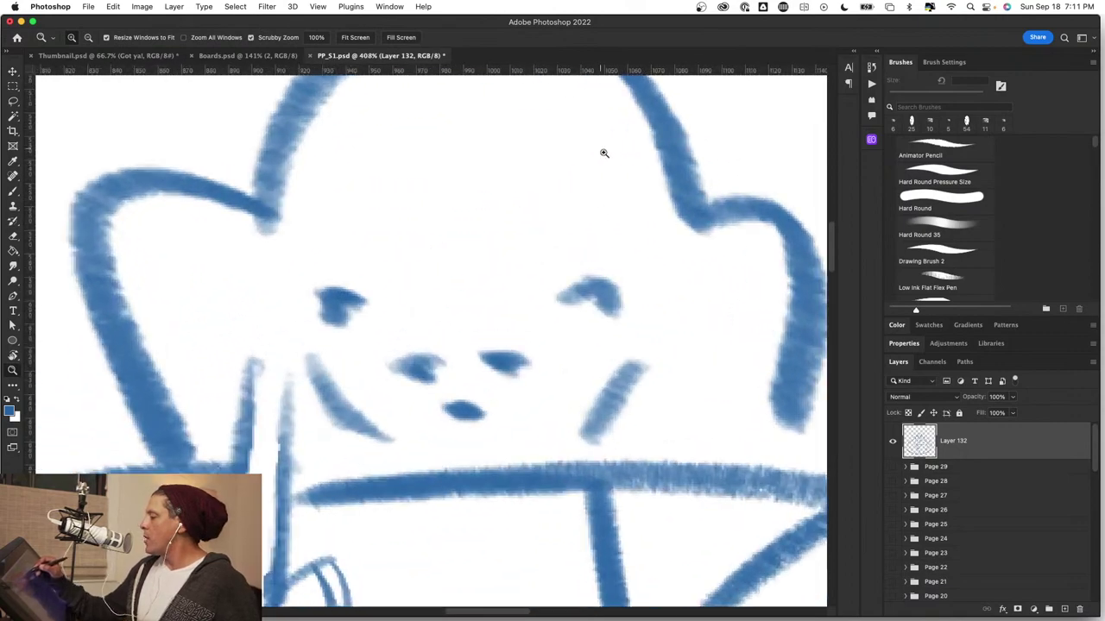
key("space")
left_click_drag(606, 471, 667, 541)
key("b")
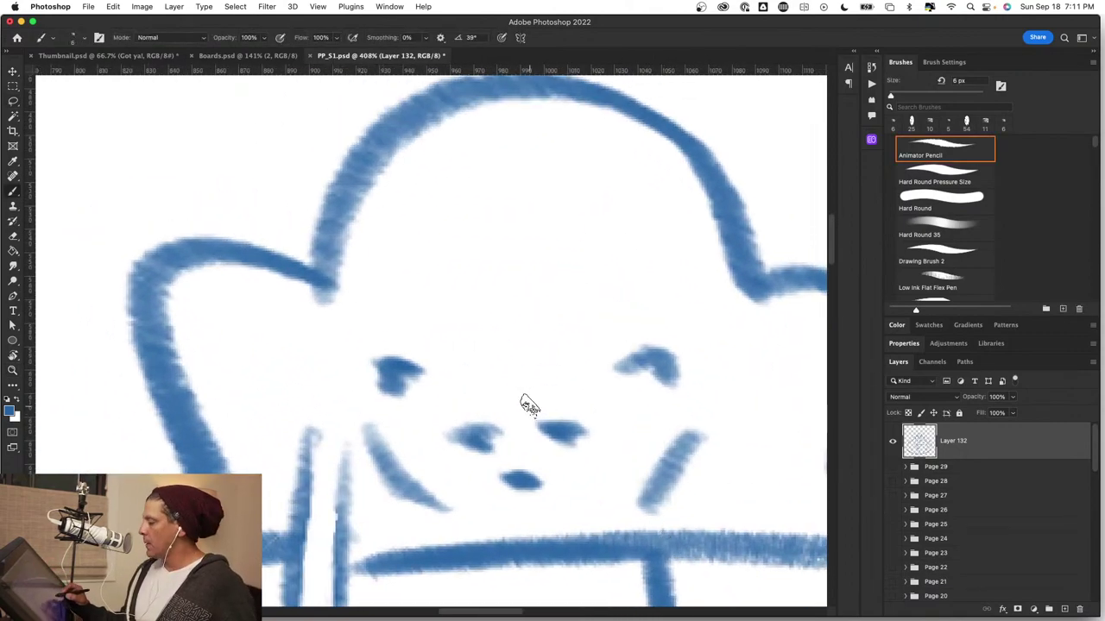
left_click_drag(438, 330, 575, 308)
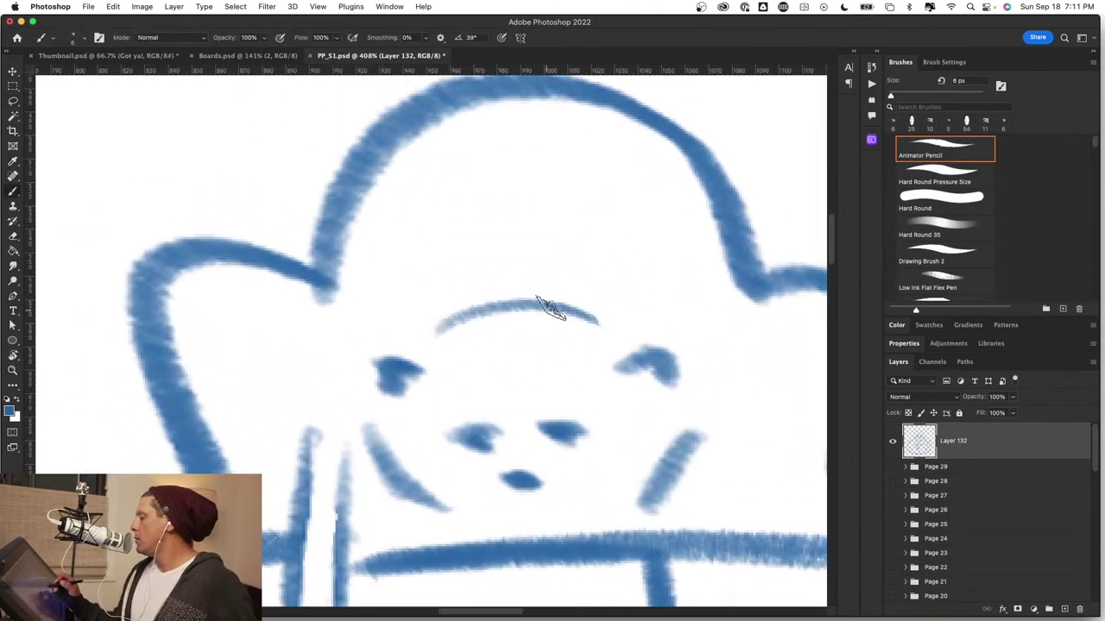
key("super+z")
mouse_move(466, 295)
left_mouse_down()
mouse_move(503, 326)
mouse_move(576, 324)
left_mouse_up()
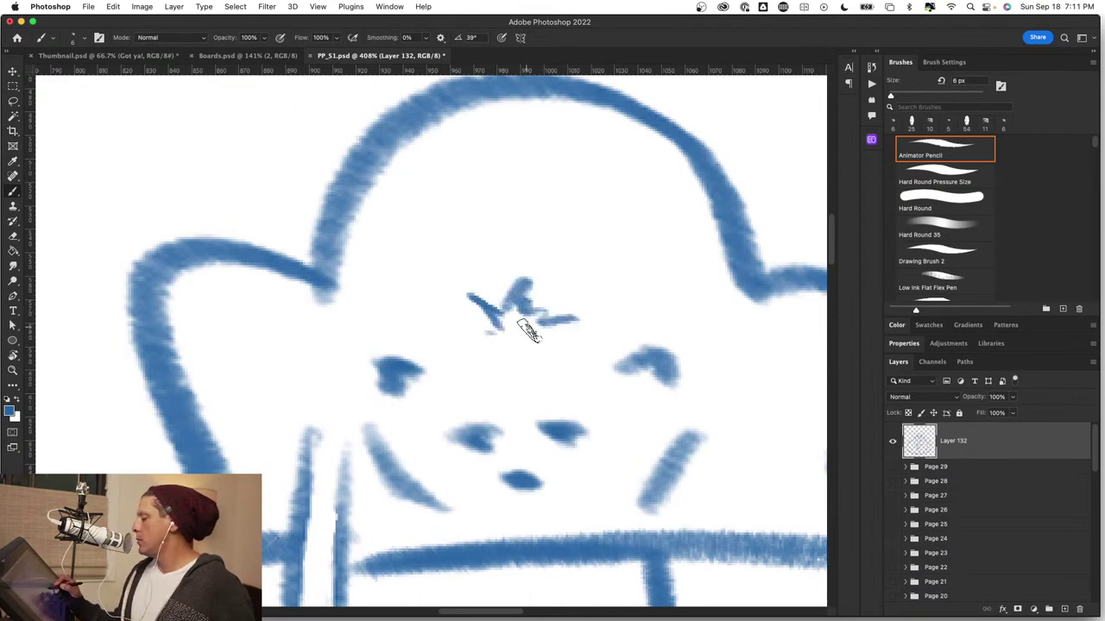
Darken the slanted lines on both sides of the panda's face and extend them down to the dome's top edge.
key("z")
left_click_drag(585, 452, 490, 443)
key("b")
mouse_move(613, 476)
left_mouse_down()
mouse_move(596, 345)
mouse_move(651, 352)
left_mouse_up()
key("z")
key("b")
key("z")
left_click_drag(533, 311, 570, 298)
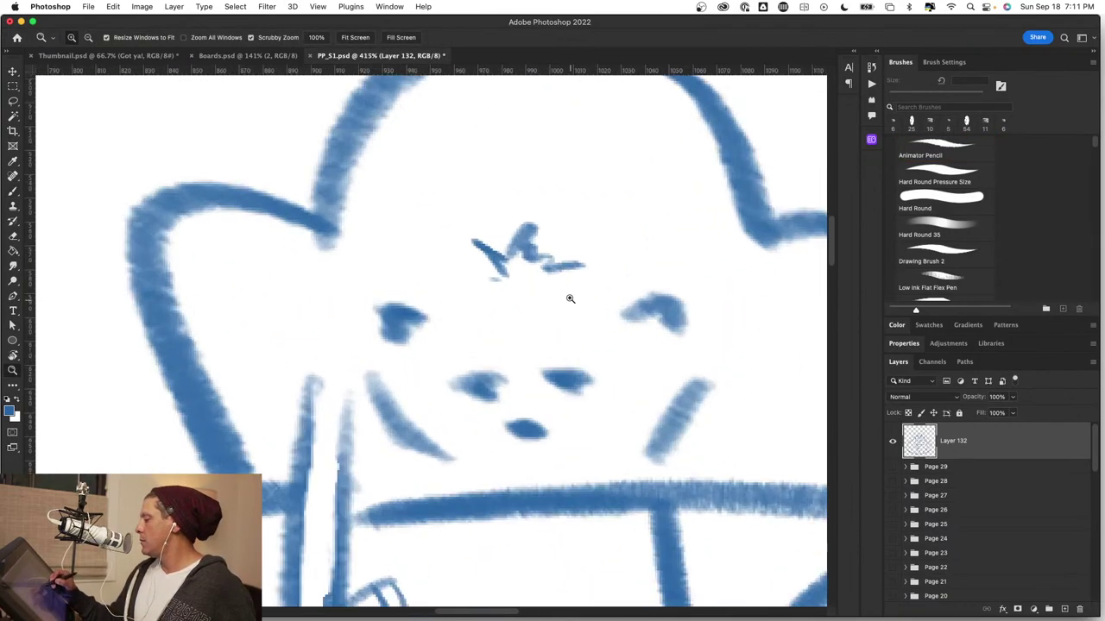
key("b")
left_click_drag(372, 380, 430, 465)
left_click_drag(369, 380, 481, 494)
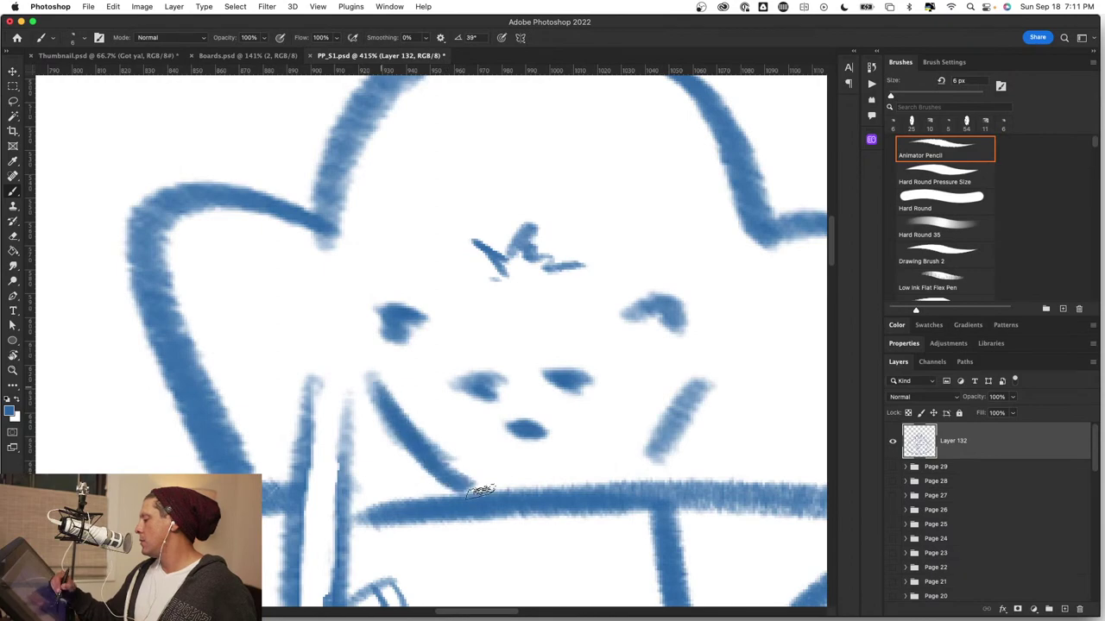
mouse_move(704, 362)
left_mouse_down()
mouse_move(638, 491)
mouse_move(583, 495)
left_mouse_up()
Erase the panda's arm outline on the side opposite the arm reaching into the dome.
key("z")
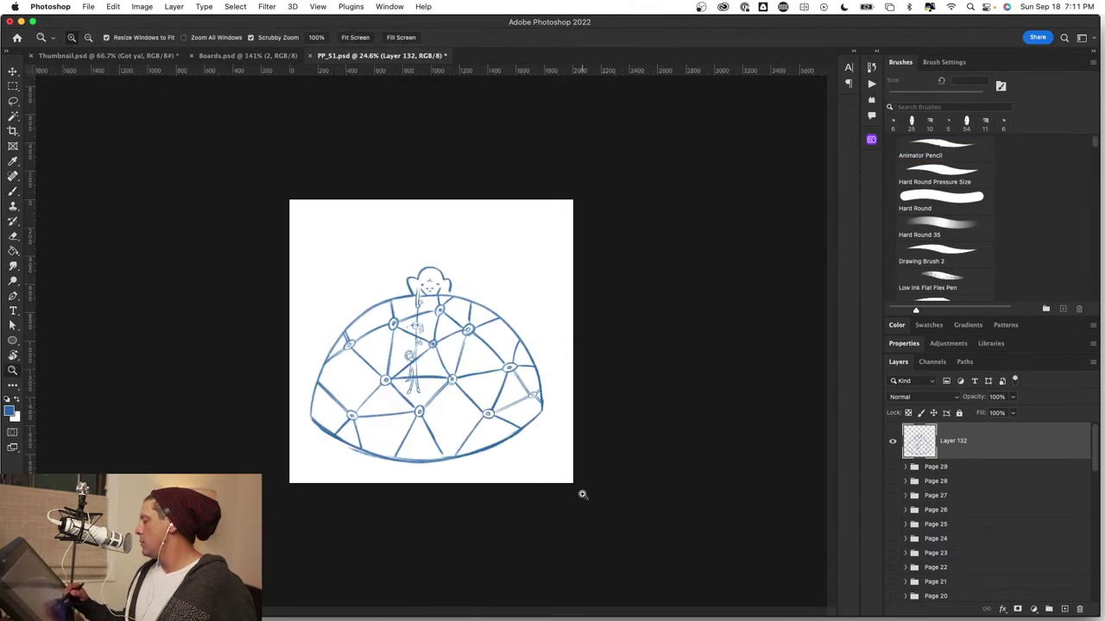
left_click_drag(463, 307, 502, 319)
mouse_move(440, 256)
left_mouse_down()
mouse_move(607, 331)
mouse_move(639, 302)
left_mouse_up()
key("b")
key("z")
key("b")
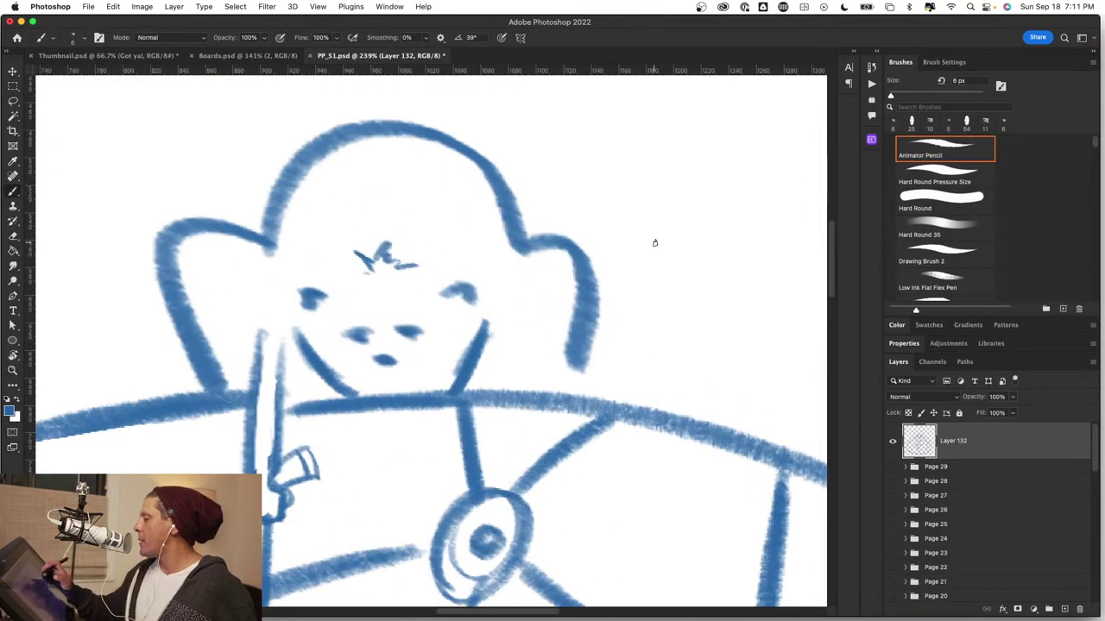
mouse_move(521, 260)
left_mouse_down()
mouse_move(546, 234)
mouse_move(570, 232)
mouse_move(581, 302)
mouse_move(565, 365)
left_mouse_up()
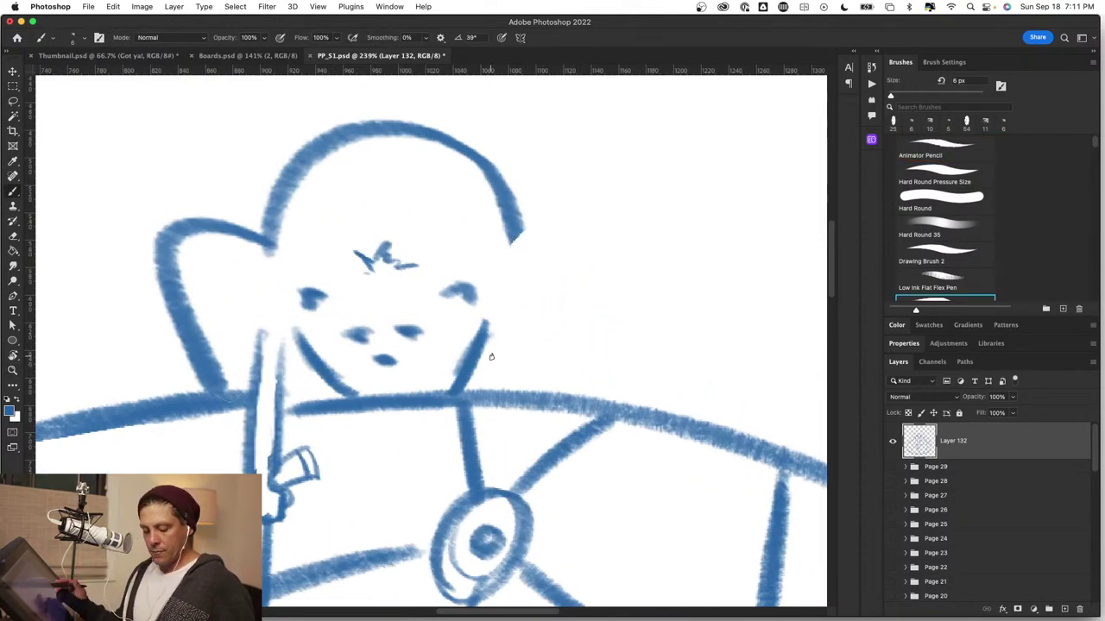
Check the finished panda artwork in Thumbnail.psd and return to PP_S1.psd.
key("z")
left_click_drag(513, 422, 479, 427)
key("b")
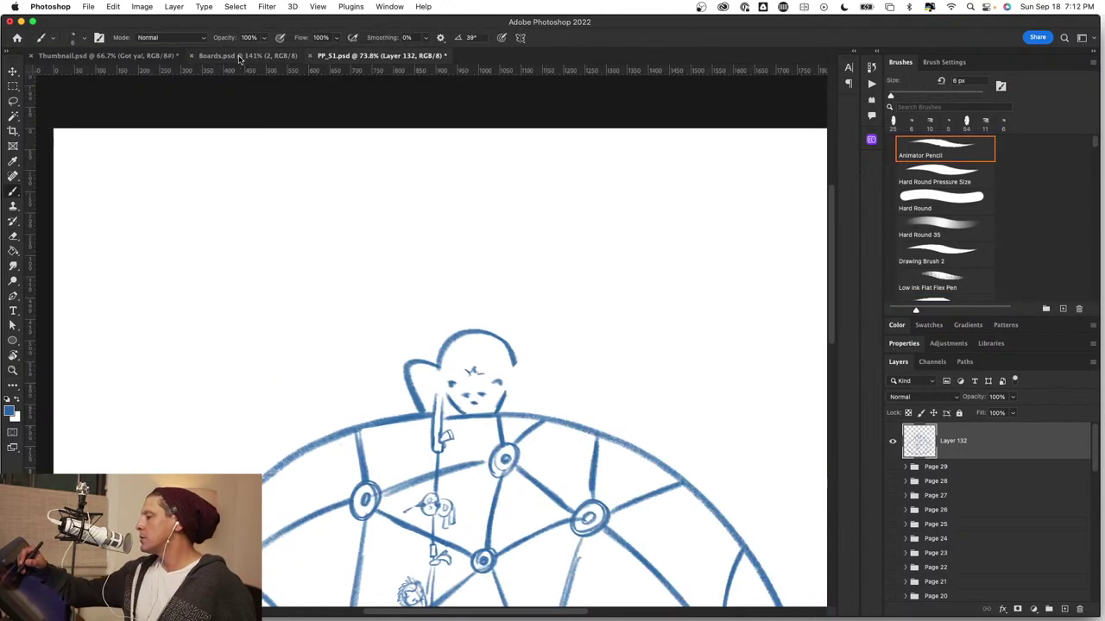
left_click(136, 57)
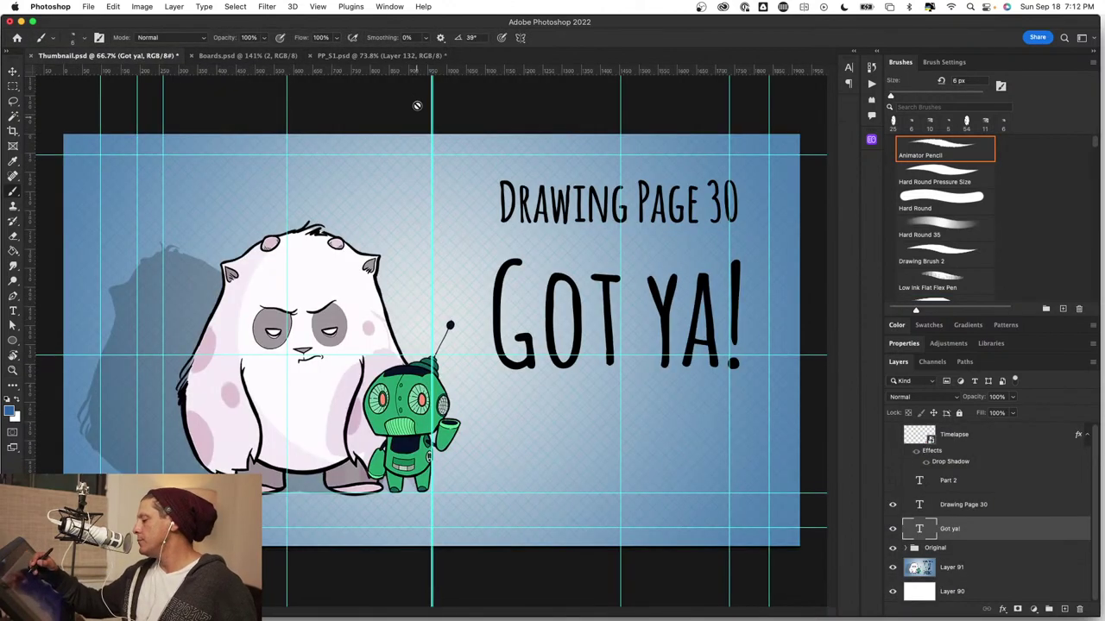
left_click(393, 57)
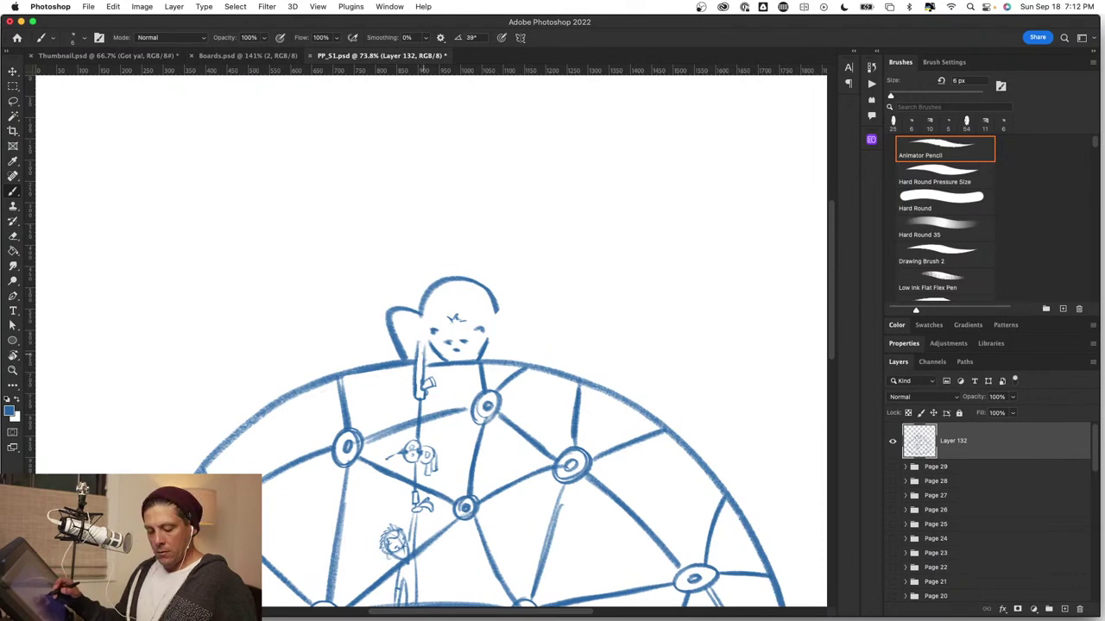
Erase the thin arm and hand that reach from the panda's face into the dome.
key("z")
left_click_drag(411, 345, 500, 286)
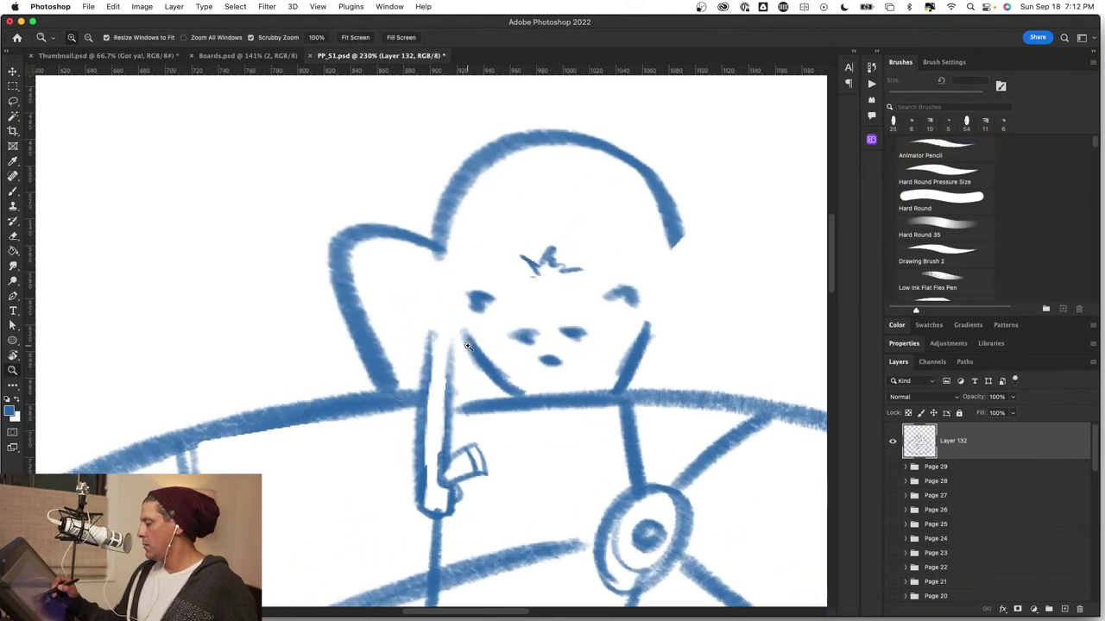
key("b")
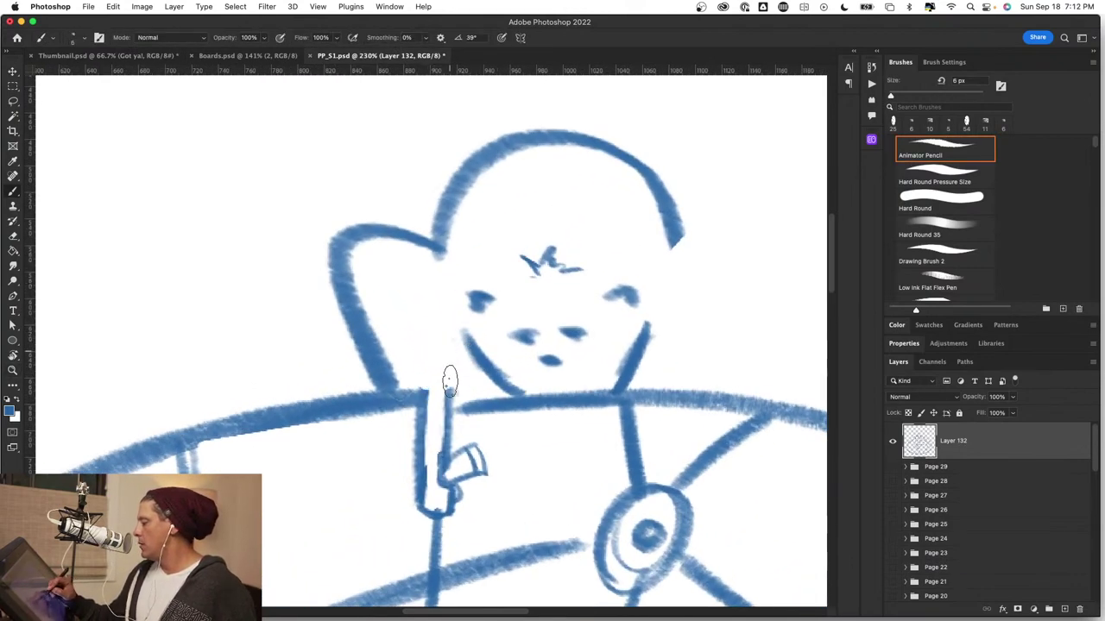
mouse_move(415, 414)
left_mouse_down()
mouse_move(447, 428)
mouse_move(427, 479)
mouse_move(450, 496)
left_mouse_up()
left_click_drag(436, 488, 440, 471)
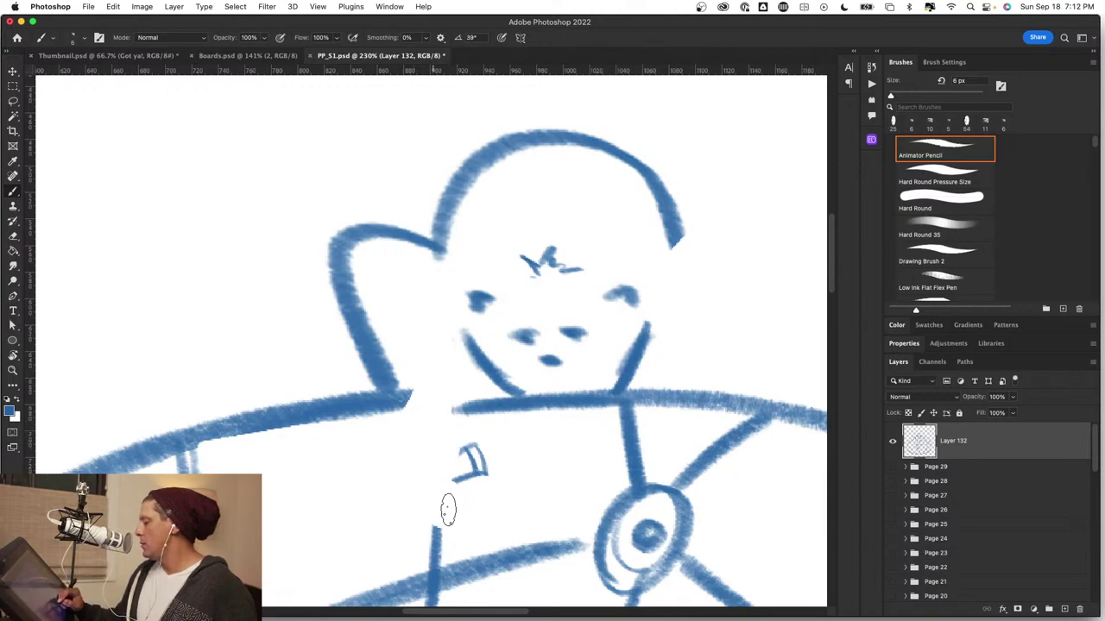
left_click_drag(448, 510, 441, 519)
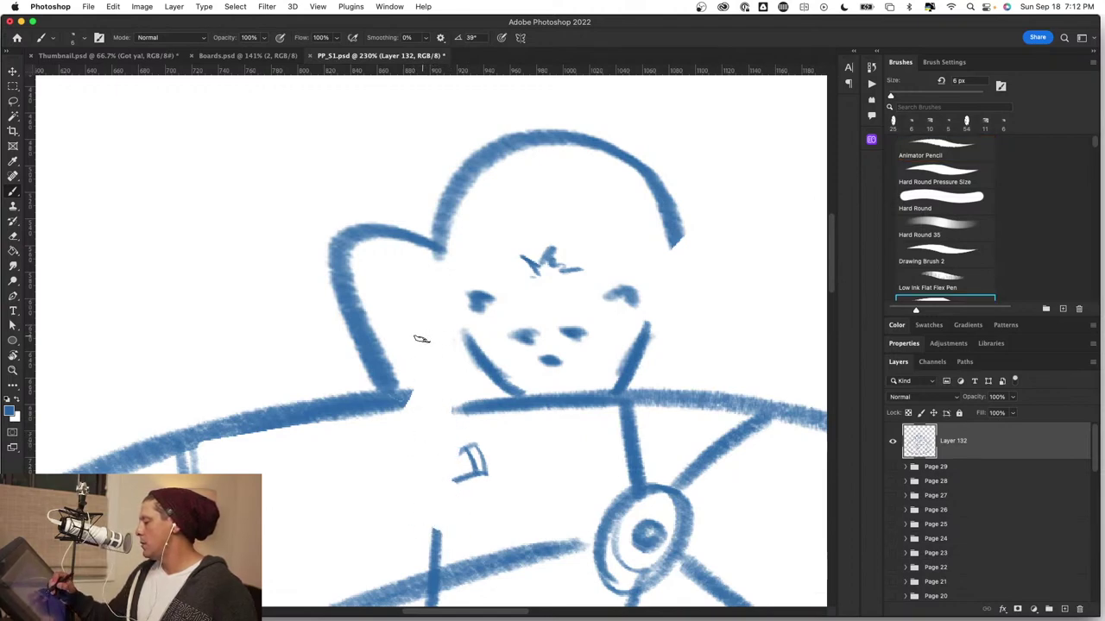
Redraw the panda's reaching arm with wider curved contours ending in a rounded paw that grips the hanging figure's foot.
key("comma")
left_click_drag(422, 350, 382, 494)
mouse_move(411, 431)
left_mouse_down()
mouse_move(415, 514)
mouse_move(393, 506)
mouse_move(431, 537)
left_mouse_up()
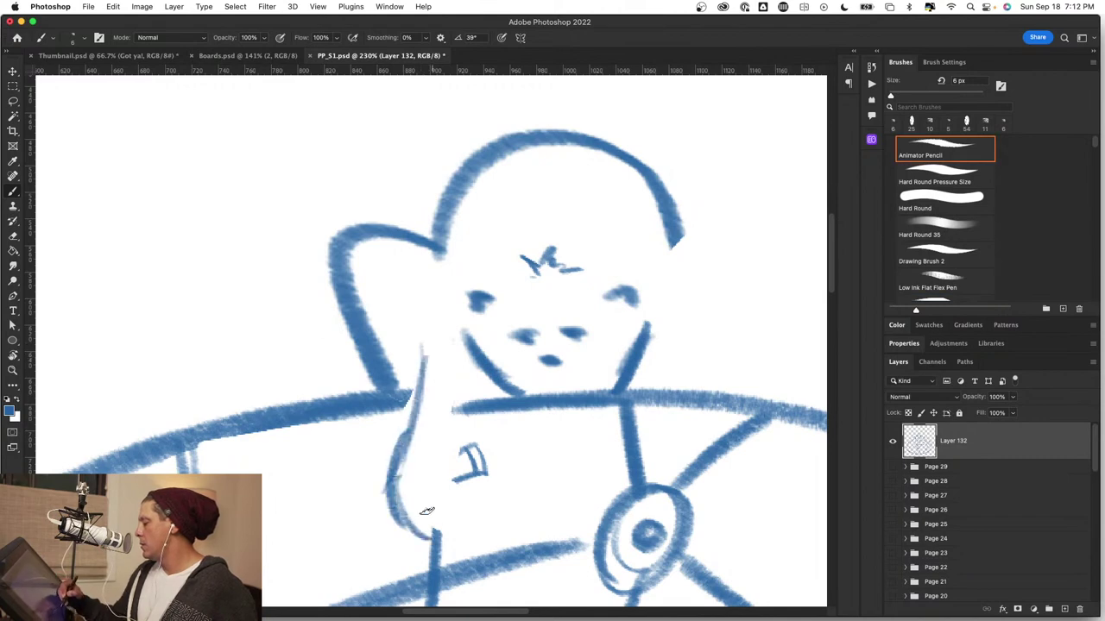
mouse_move(437, 468)
left_mouse_down()
mouse_move(449, 493)
mouse_move(433, 485)
mouse_move(439, 497)
left_mouse_up()
key("super+z")
key("super+z")
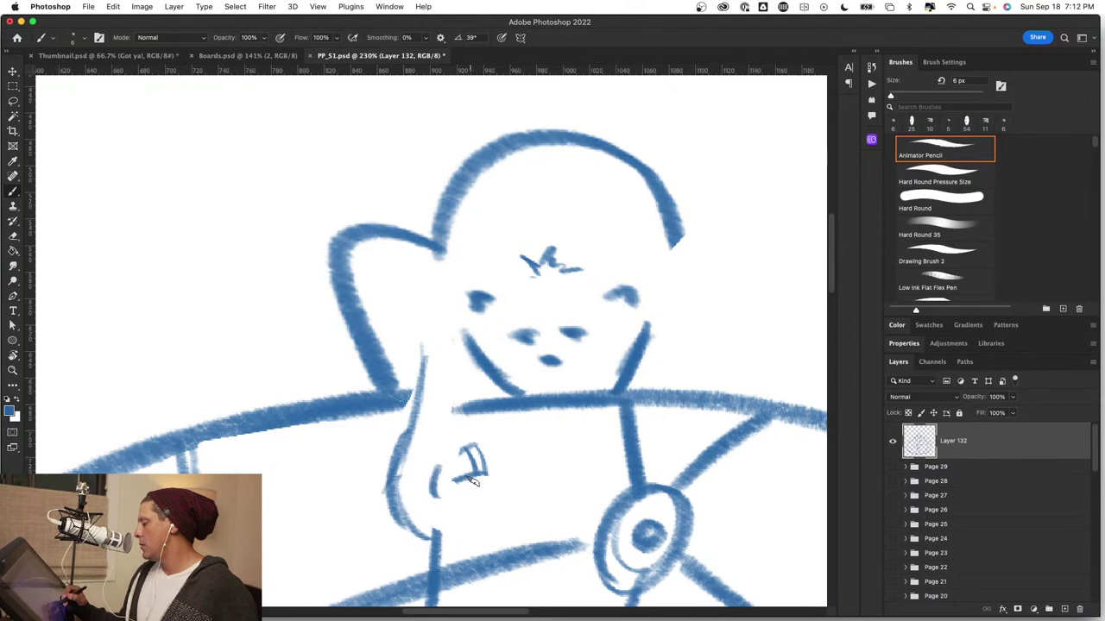
mouse_move(439, 345)
left_mouse_down()
mouse_move(469, 506)
mouse_move(425, 533)
mouse_move(472, 481)
mouse_move(453, 497)
mouse_move(439, 494)
mouse_move(470, 444)
left_mouse_up()
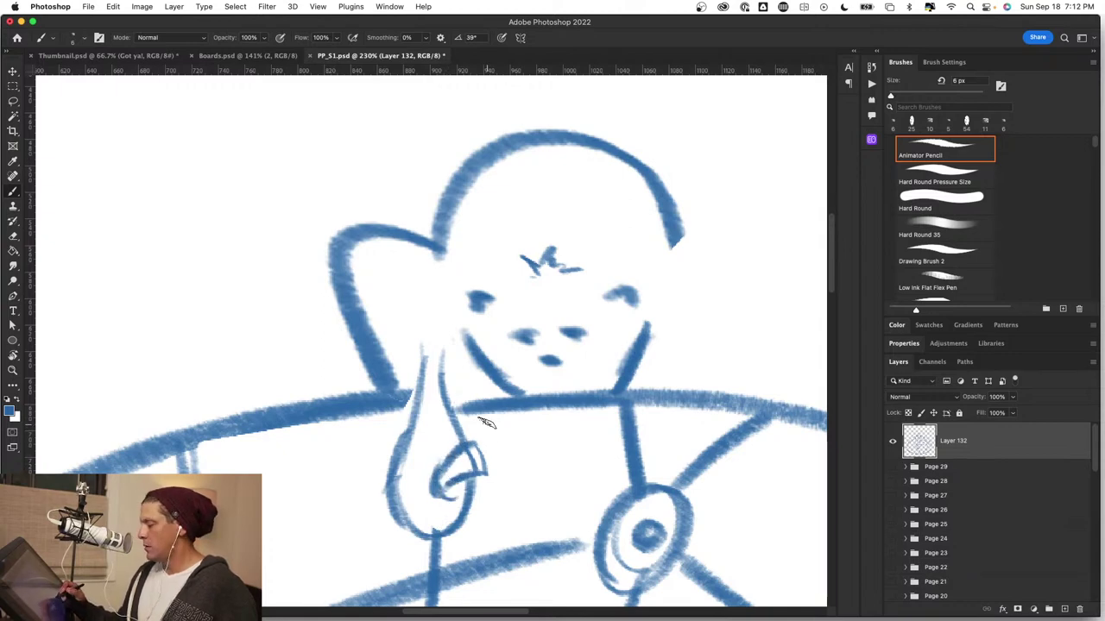
Sketch the panda's other arm beside the head, bent at a squared elbow with its paw resting on the dome's top edge.
left_click_drag(536, 507, 490, 538)
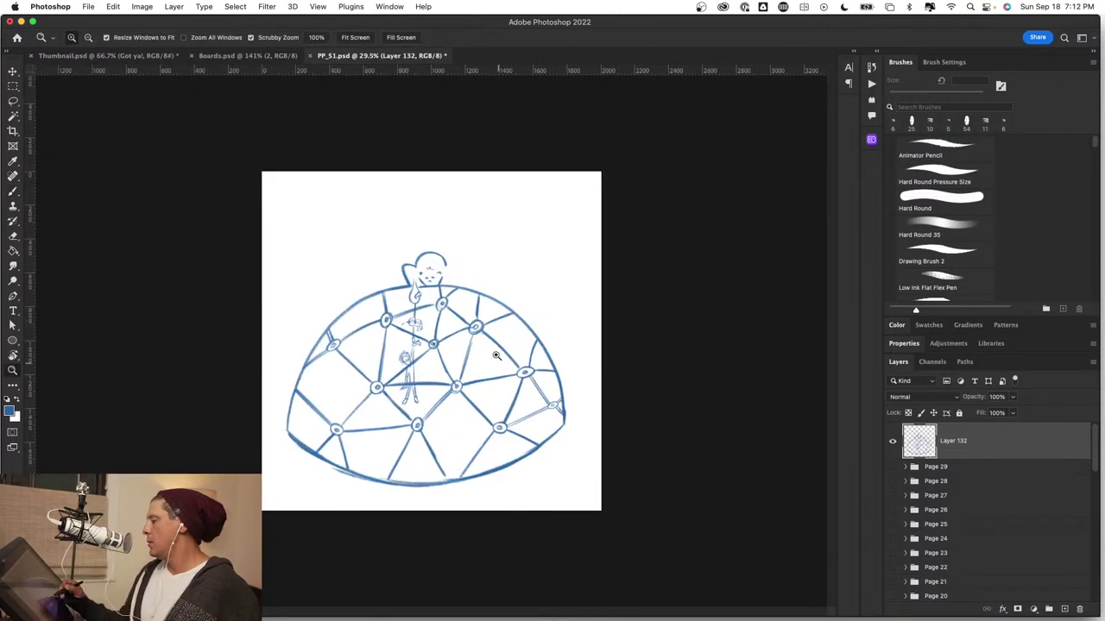
left_click_drag(454, 262, 518, 299)
key("b")
mouse_move(413, 343)
left_mouse_down()
mouse_move(458, 321)
mouse_move(484, 330)
mouse_move(504, 436)
left_mouse_up()
left_click_drag(488, 350, 511, 448)
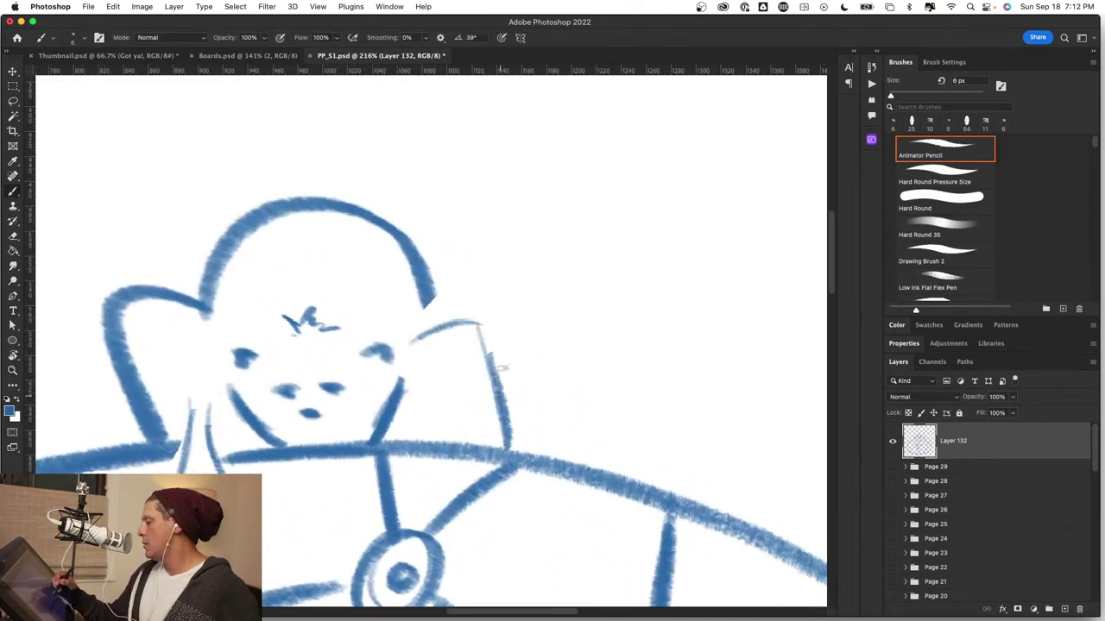
mouse_move(423, 335)
left_mouse_down()
mouse_move(483, 319)
mouse_move(502, 434)
mouse_move(482, 368)
mouse_move(449, 360)
mouse_move(461, 432)
mouse_move(486, 428)
mouse_move(528, 454)
left_mouse_up()
mouse_move(454, 431)
left_mouse_down()
mouse_move(420, 441)
mouse_move(455, 429)
left_mouse_up()
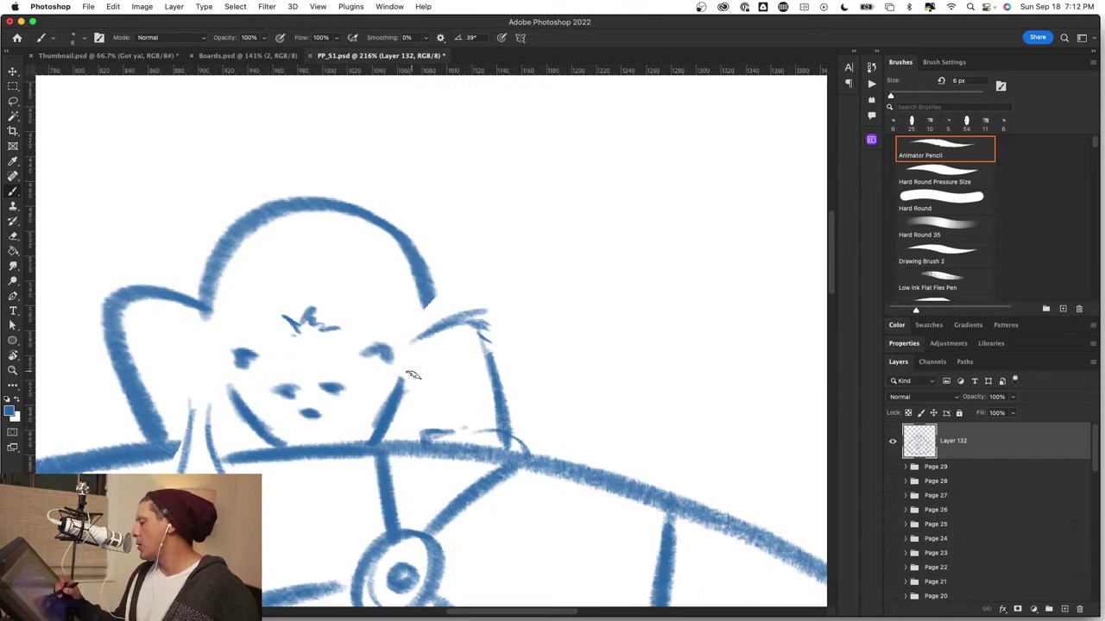
left_click_drag(438, 360, 432, 420)
mouse_move(431, 361)
left_mouse_down()
mouse_move(405, 381)
mouse_move(433, 363)
left_mouse_up()
Erase the panda's round head outline and draw short fur tufts at the upper end of the reaching arm's outer contour.
mouse_move(422, 317)
left_mouse_down()
mouse_move(430, 284)
mouse_move(414, 307)
mouse_move(378, 281)
mouse_move(429, 246)
mouse_move(412, 214)
mouse_move(386, 208)
mouse_move(230, 245)
mouse_move(209, 263)
mouse_move(225, 294)
left_mouse_up()
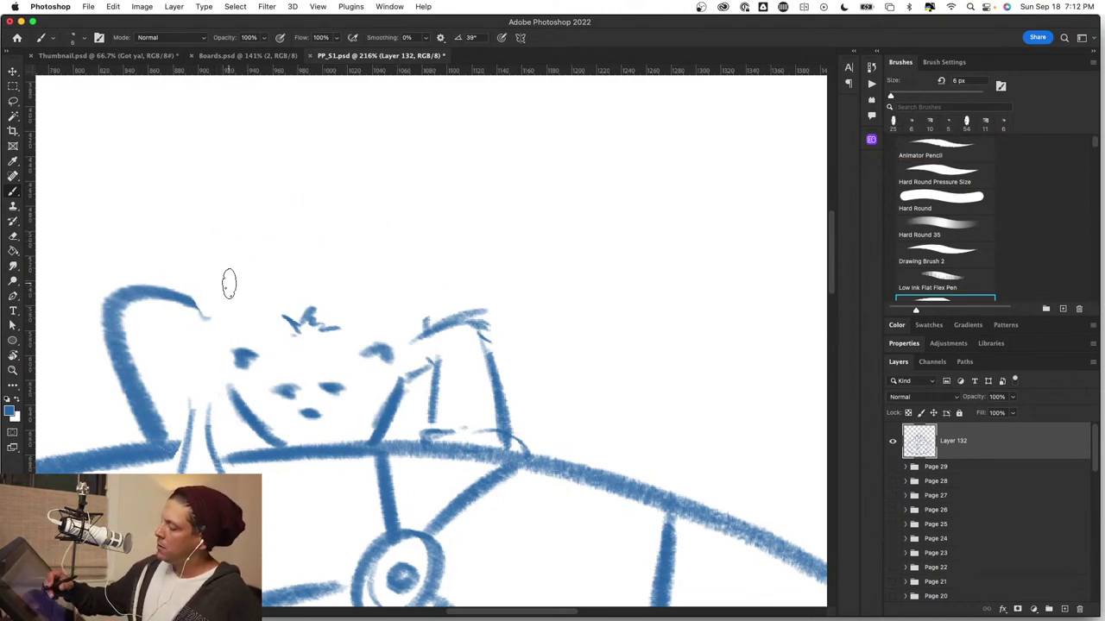
mouse_move(204, 348)
left_mouse_down()
mouse_move(192, 361)
mouse_move(189, 427)
mouse_move(203, 309)
left_mouse_up()
key("super+z")
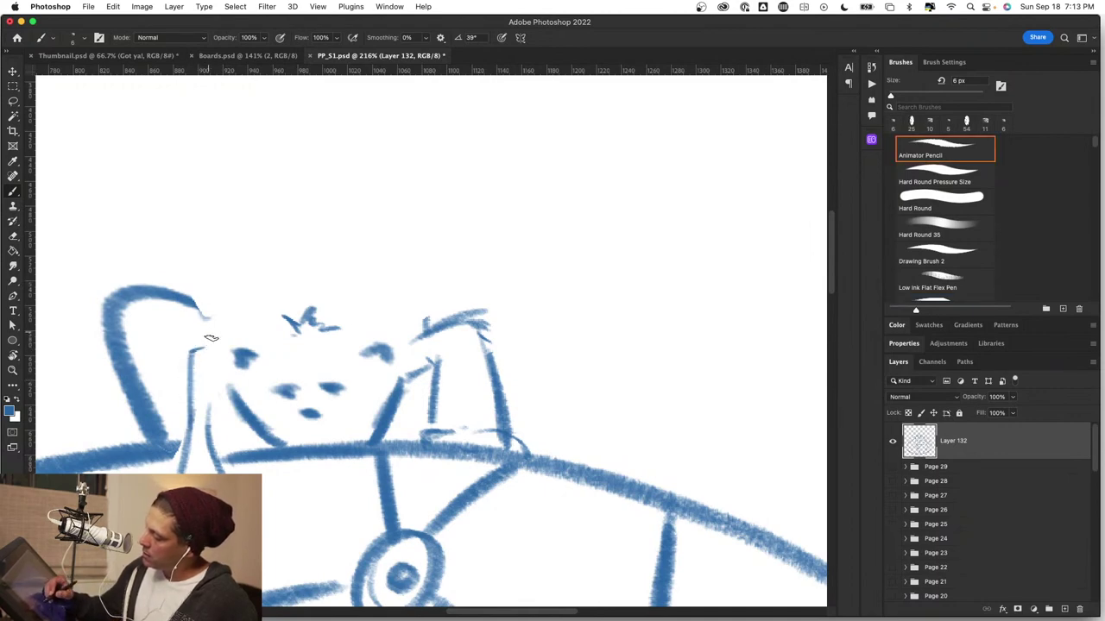
key("super+z")
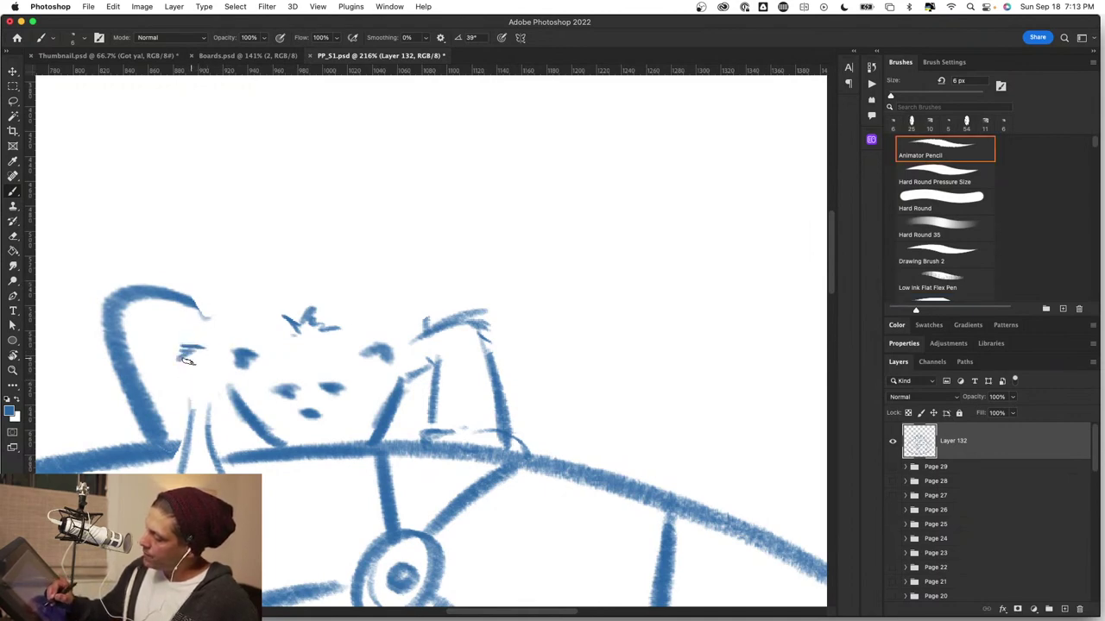
mouse_move(187, 361)
left_mouse_down()
mouse_move(188, 412)
mouse_move(213, 440)
left_mouse_up()
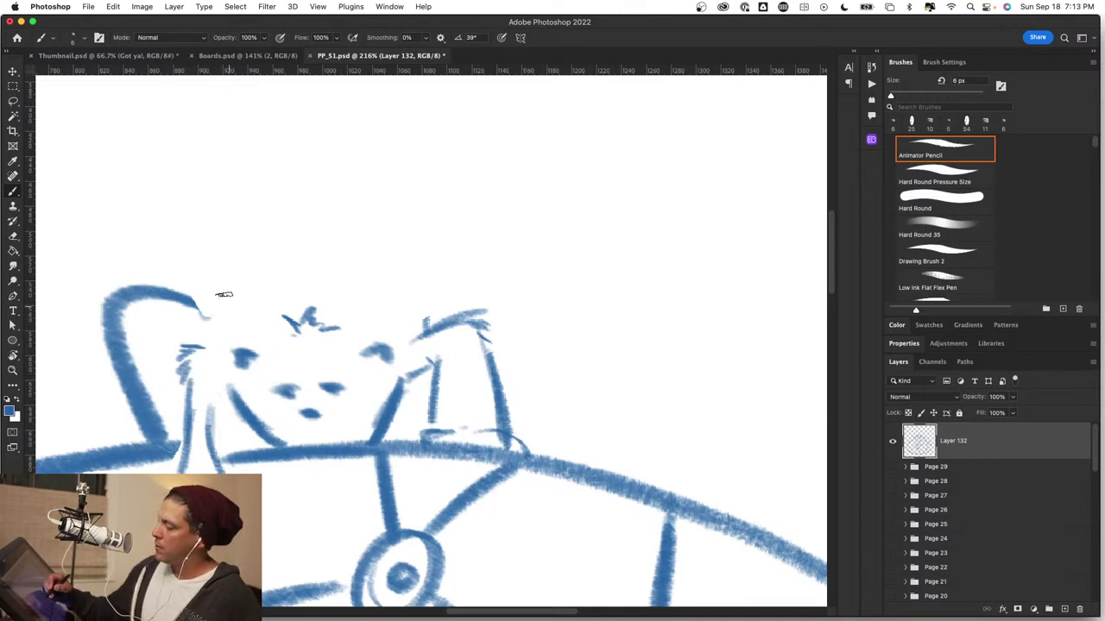
Redraw the rounded shoulder beside the reaching arm as an angular furry contour and join both shoulders with a broader arched head outline.
mouse_move(104, 297)
left_mouse_down()
mouse_move(112, 324)
mouse_move(148, 291)
mouse_move(133, 345)
mouse_move(119, 348)
mouse_move(148, 419)
mouse_move(171, 441)
left_mouse_up()
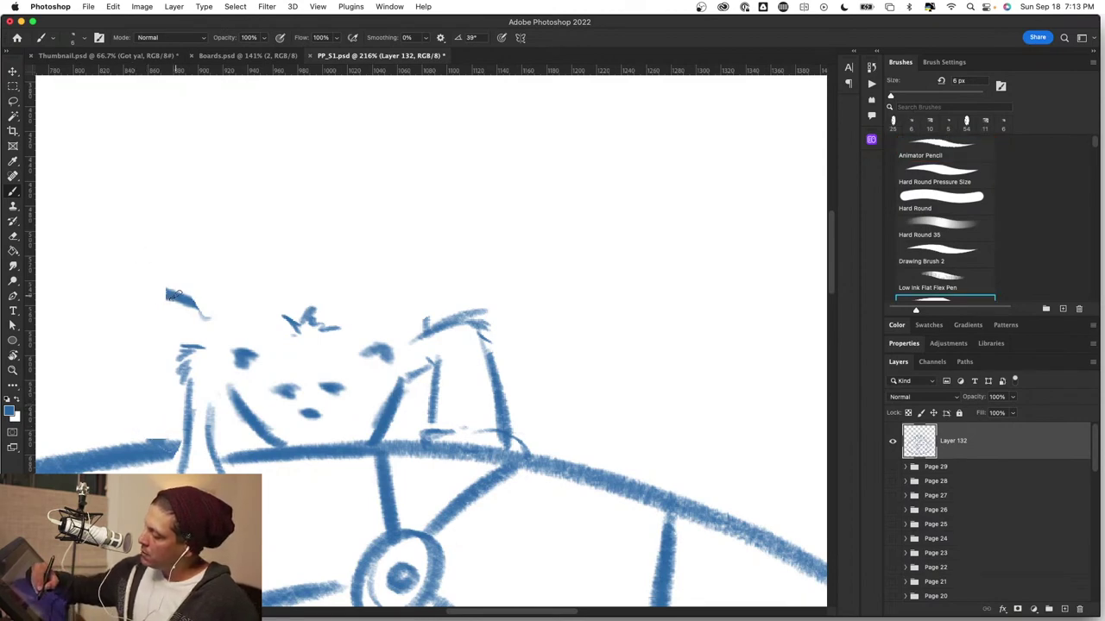
mouse_move(172, 295)
left_mouse_down()
mouse_move(132, 293)
mouse_move(127, 313)
mouse_move(158, 425)
left_mouse_up()
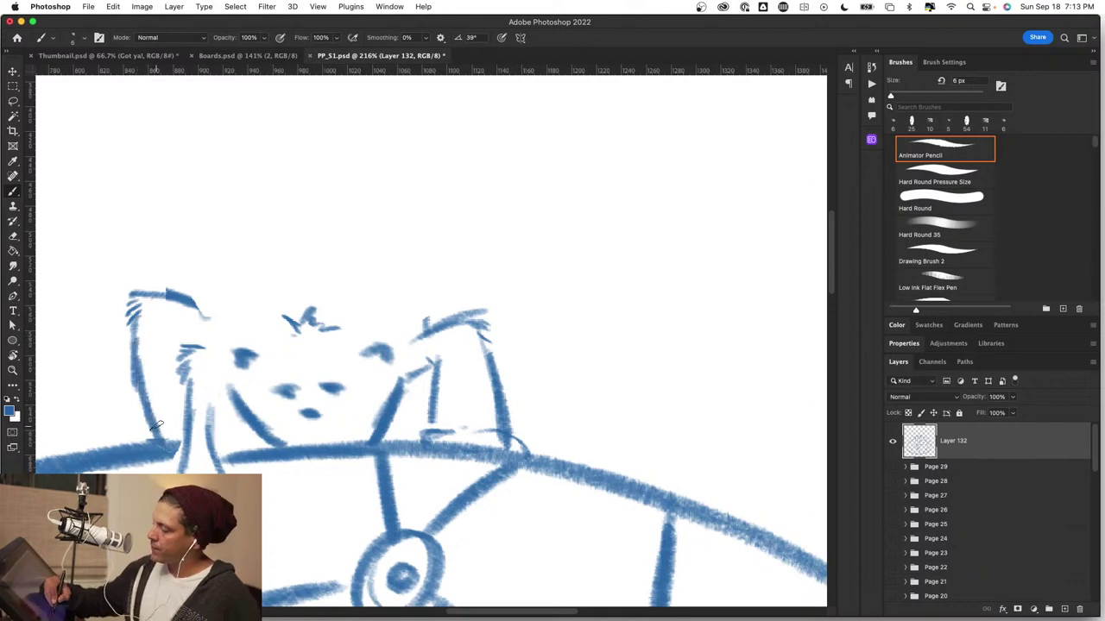
left_click_drag(423, 453, 559, 512)
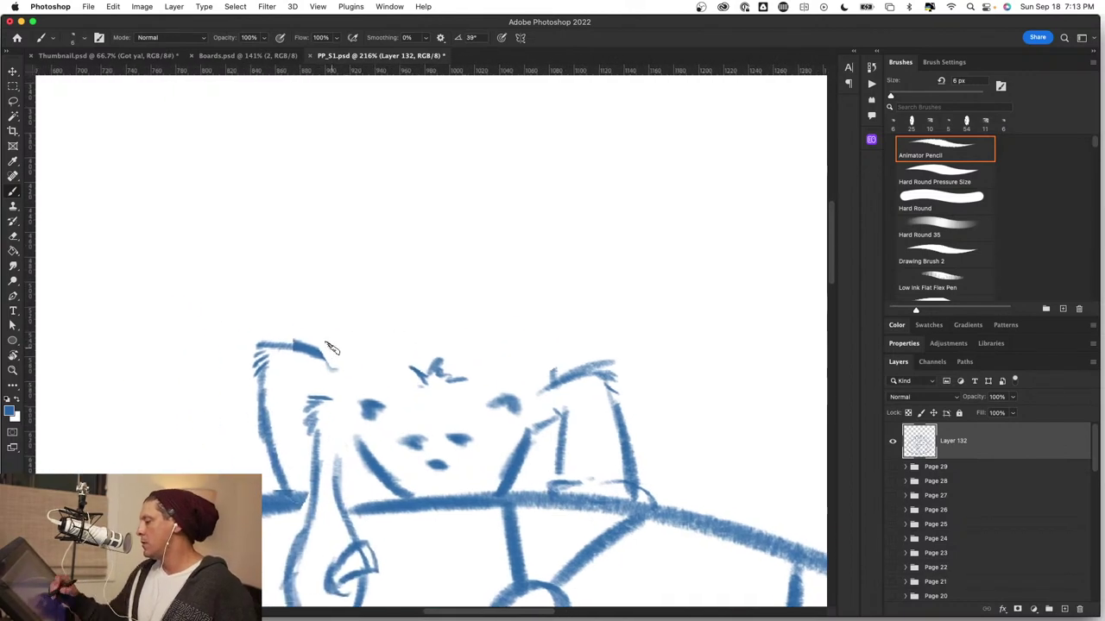
mouse_move(327, 364)
left_mouse_down()
mouse_move(432, 274)
mouse_move(423, 288)
mouse_move(474, 295)
mouse_move(557, 363)
mouse_move(371, 285)
left_mouse_up()
mouse_move(335, 352)
left_mouse_down()
mouse_move(376, 295)
mouse_move(518, 335)
left_mouse_up()
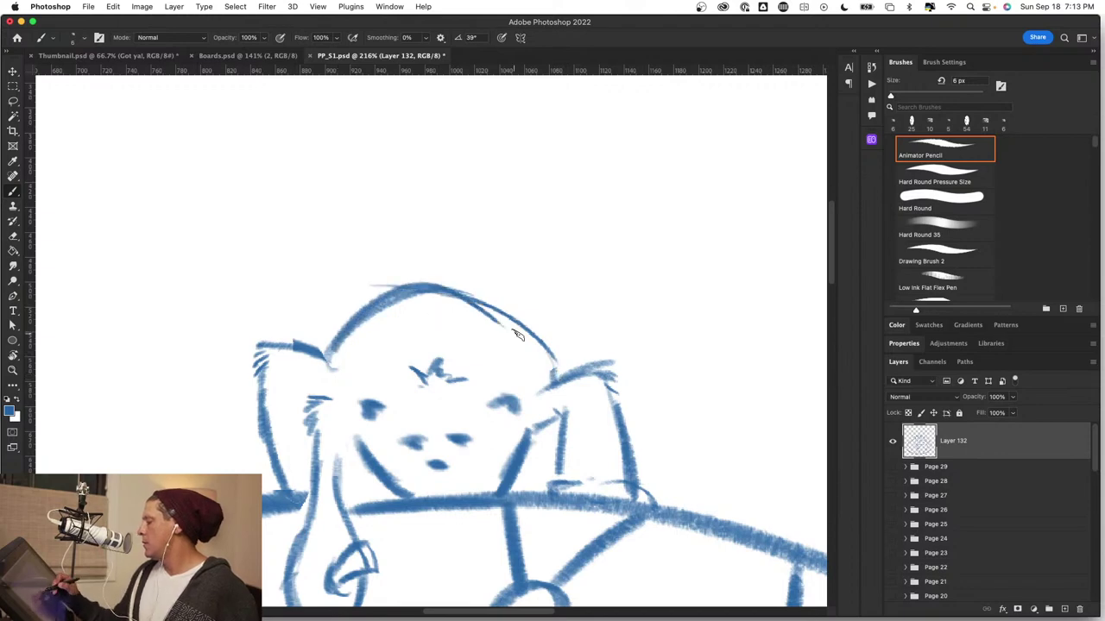
Strengthen the inner contour of the panda's reaching arm and check the character against the whole page.
key("z")
left_click_drag(574, 458, 525, 471)
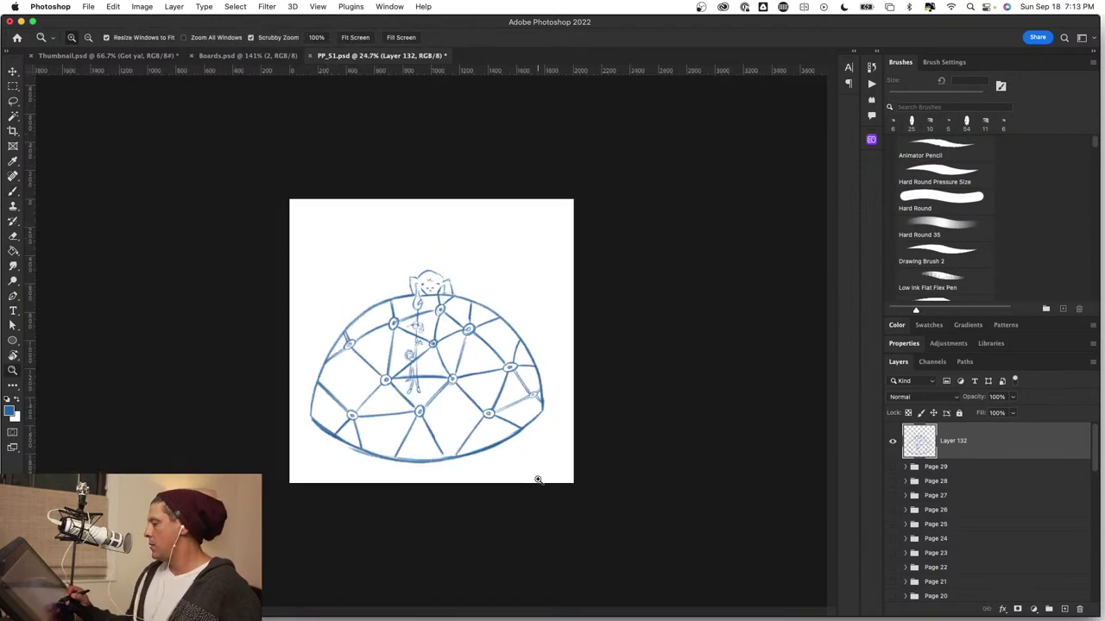
left_click_drag(456, 271, 504, 279)
left_click_drag(382, 302, 471, 317)
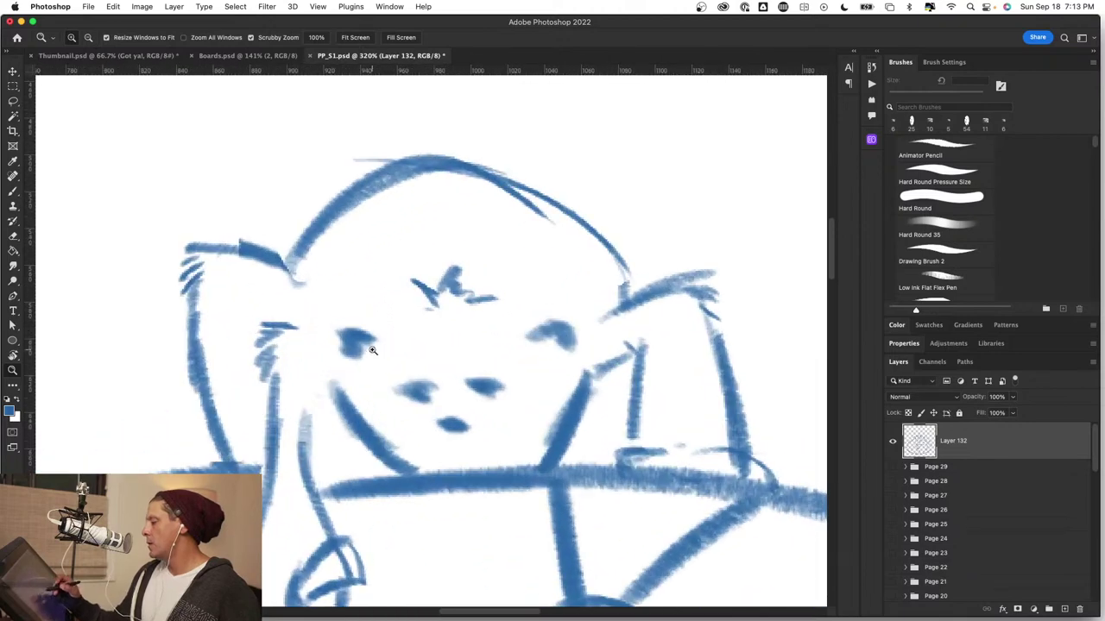
key("b")
left_click_drag(307, 399, 326, 495)
key("z")
left_click_drag(494, 483, 432, 494)
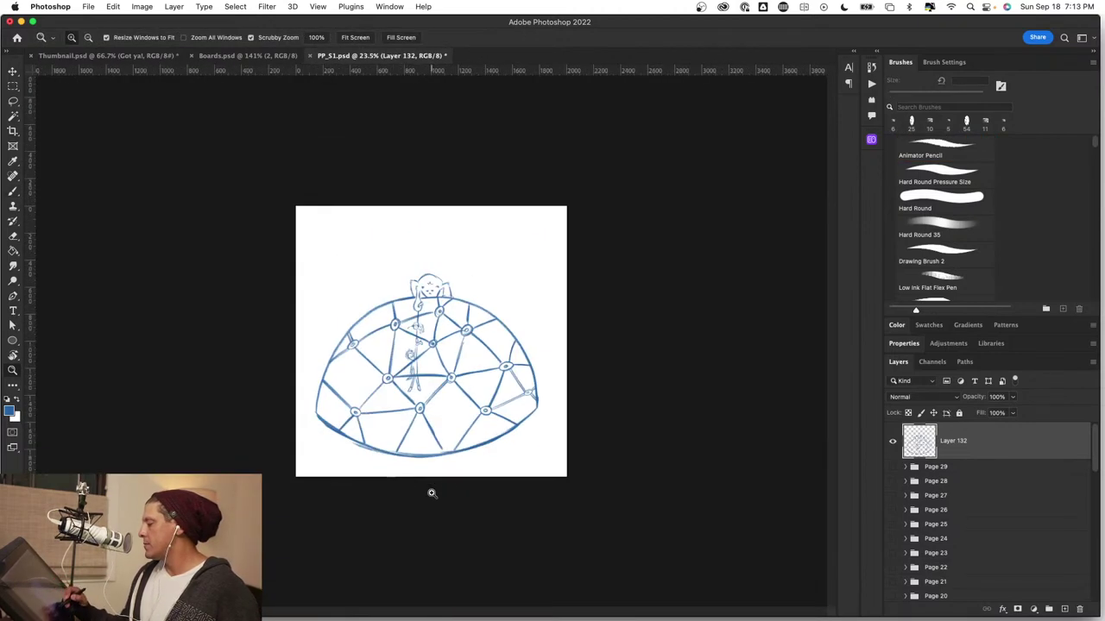
left_click_drag(468, 394, 484, 370)
key("b")
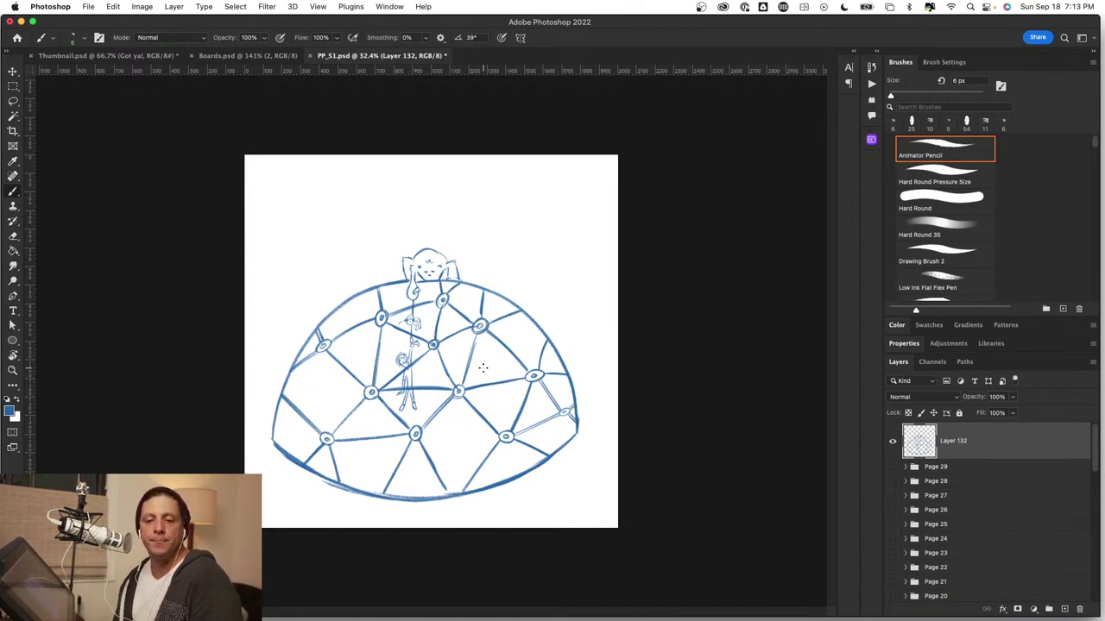
Add a new empty layer, duplicate the Layer 132 sketch beneath it, and hide the original Layer 132.
left_click(1065, 609)
left_click_drag(999, 481, 1067, 609)
left_click(893, 515)
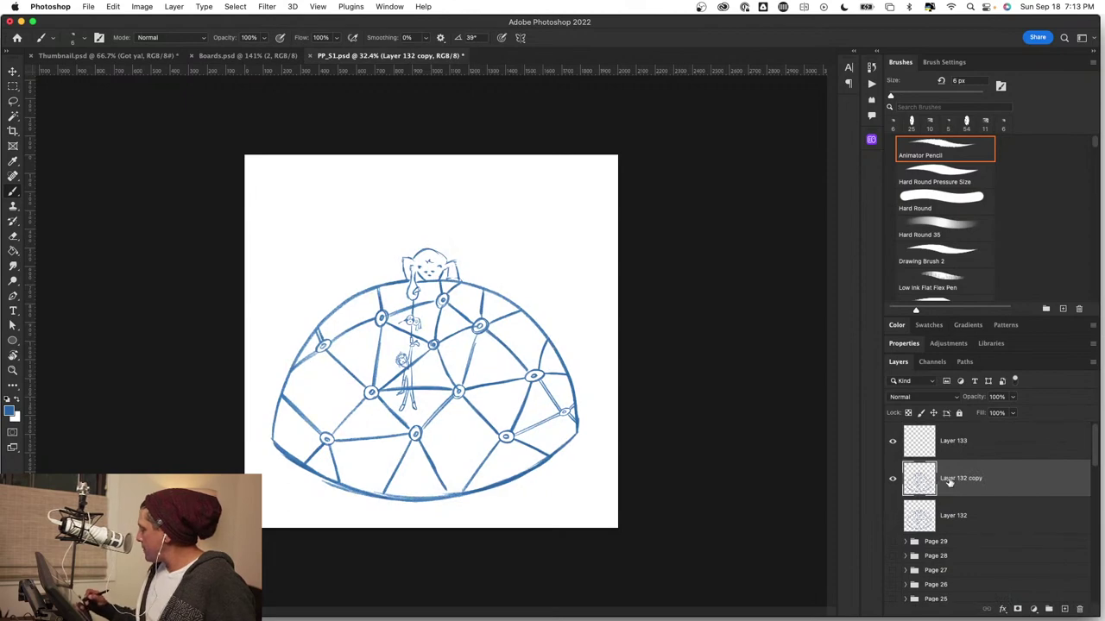
Erase the panda and its arms from Layer 132 copy and redraw the dome's top edge beyond the reaching arm's gap.
left_click_drag(441, 274, 548, 209)
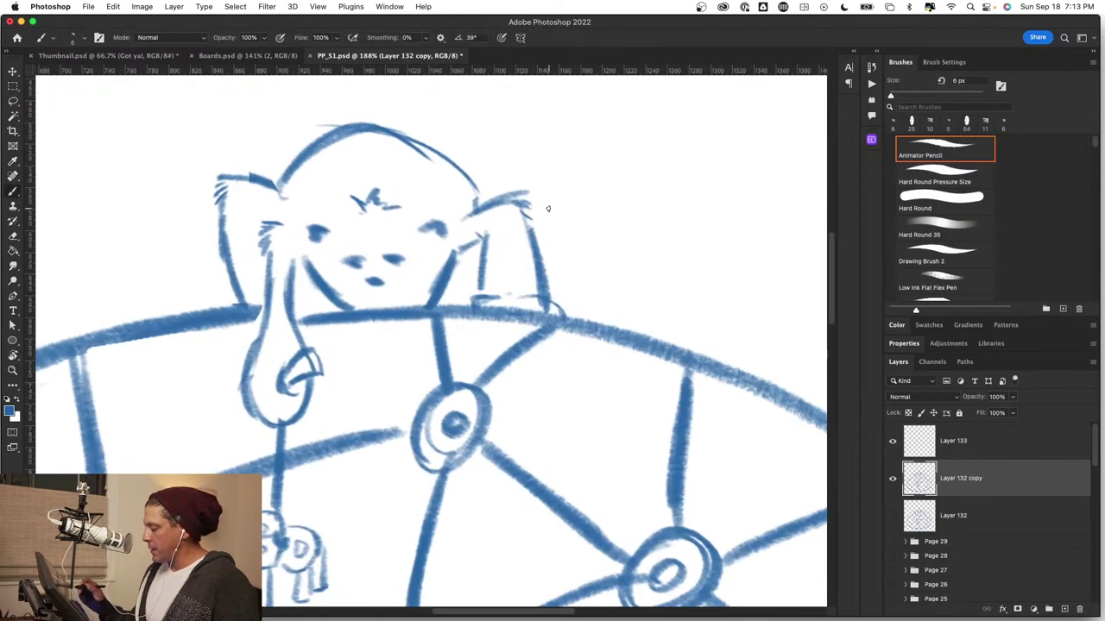
mouse_move(294, 136)
left_mouse_down()
mouse_move(300, 161)
mouse_move(224, 266)
mouse_move(205, 331)
mouse_move(225, 418)
mouse_move(259, 393)
mouse_move(305, 413)
mouse_move(312, 398)
mouse_move(273, 393)
mouse_move(306, 325)
mouse_move(293, 345)
mouse_move(296, 298)
mouse_move(561, 282)
mouse_move(487, 287)
mouse_move(589, 304)
mouse_move(487, 288)
mouse_move(594, 305)
mouse_move(456, 275)
mouse_move(469, 257)
mouse_move(446, 245)
mouse_move(506, 202)
mouse_move(465, 143)
mouse_move(420, 121)
mouse_move(307, 135)
mouse_move(319, 141)
mouse_move(243, 285)
mouse_move(266, 302)
mouse_move(590, 286)
mouse_move(379, 255)
mouse_move(492, 255)
mouse_move(334, 265)
left_mouse_up()
mouse_move(353, 315)
left_mouse_down()
mouse_move(334, 317)
mouse_move(606, 322)
left_mouse_up()
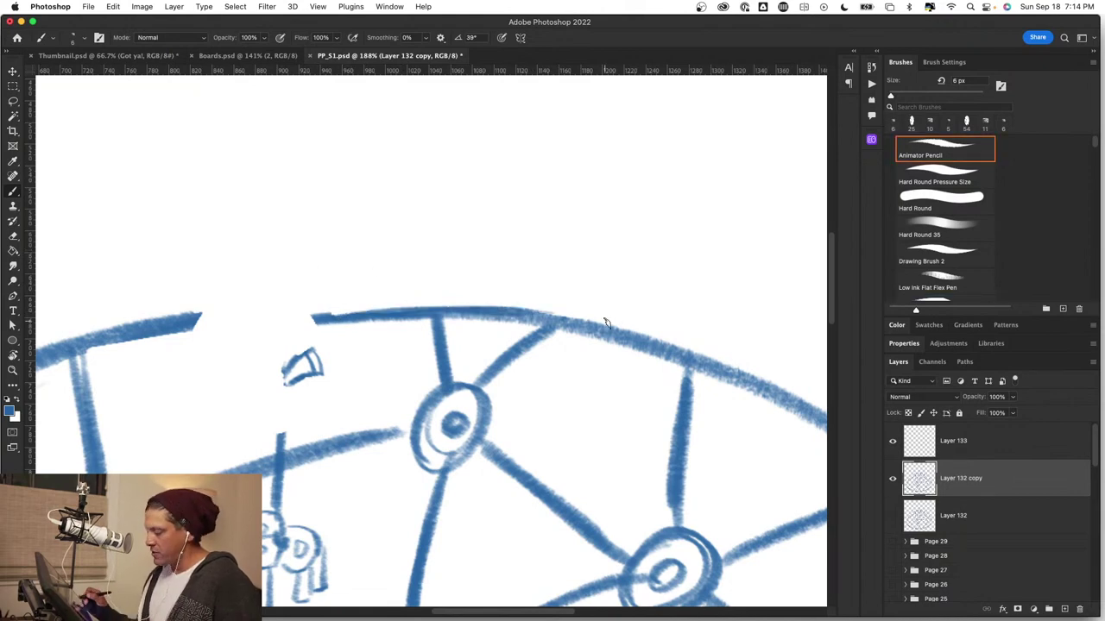
Examine the hanging figures close up and compare them with the full dome composition.
key("z")
left_click_drag(476, 348, 496, 297)
key("b")
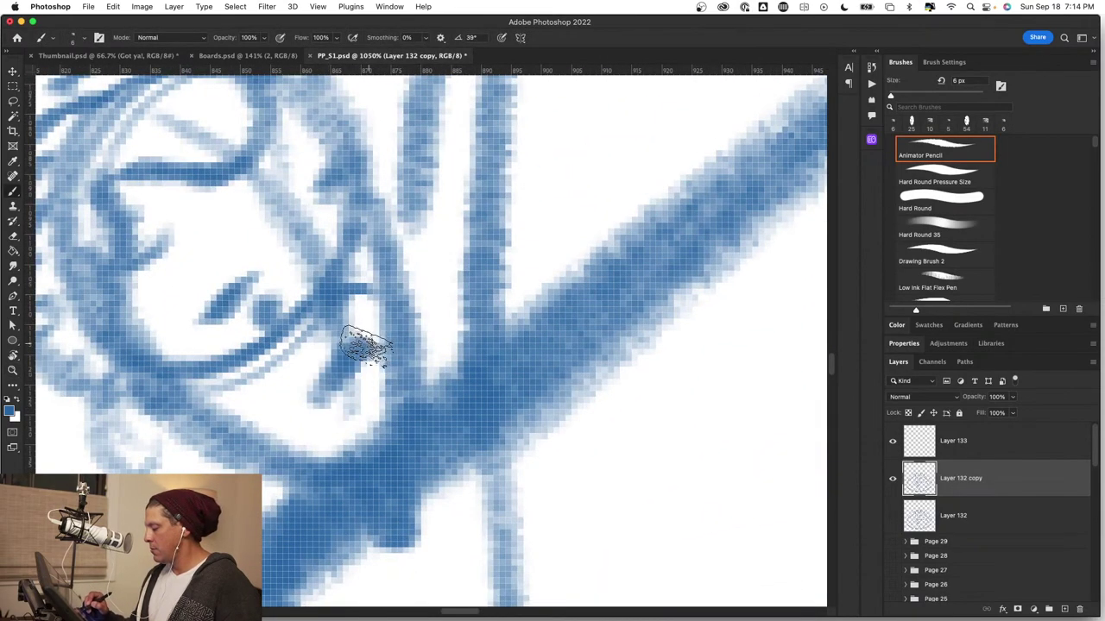
key("z")
left_click_drag(436, 393, 345, 414)
mouse_move(465, 443)
left_mouse_down()
mouse_move(422, 440)
mouse_move(493, 381)
left_mouse_up()
left_click_drag(440, 298, 410, 304)
key("b")
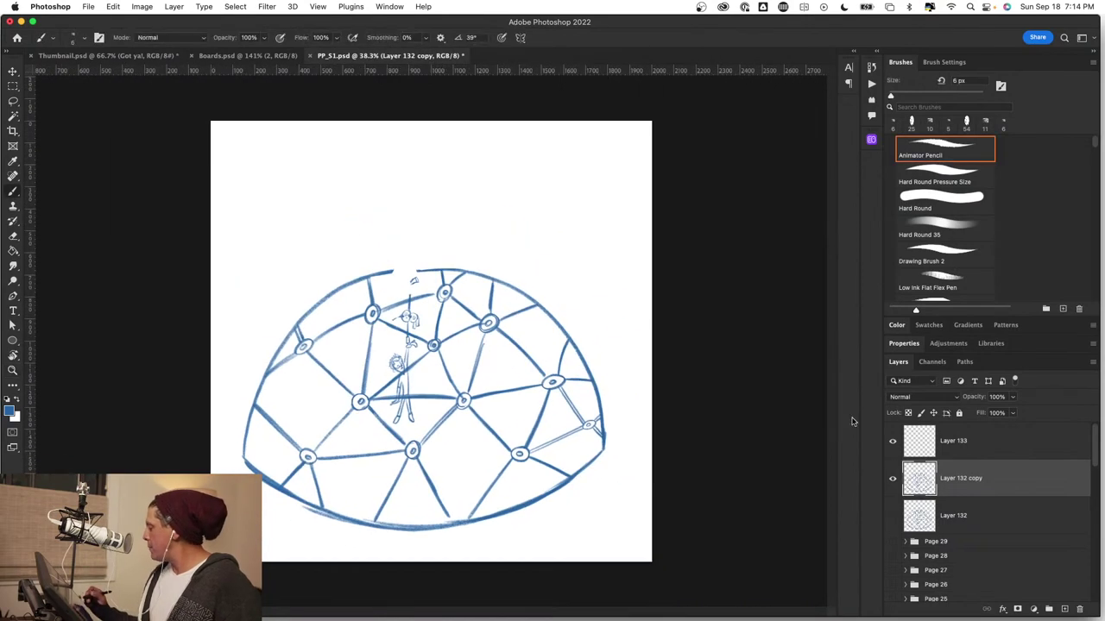
Make the empty Layer 133 active above the dome sketch, framing the gap in the dome's top edge.
left_click(1007, 447)
key("z")
left_click_drag(415, 242, 458, 254)
key("b")
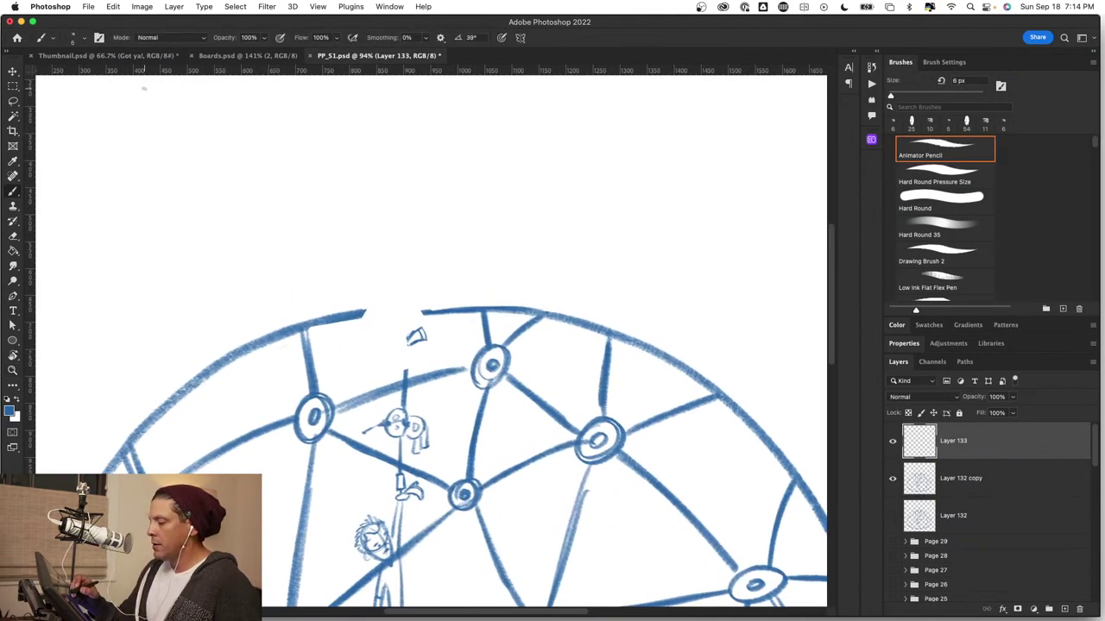
Study the finished panda's face and body shape in Thumbnail.psd, leaving its text editable, and return to PP_S1.psd.
left_click(105, 55)
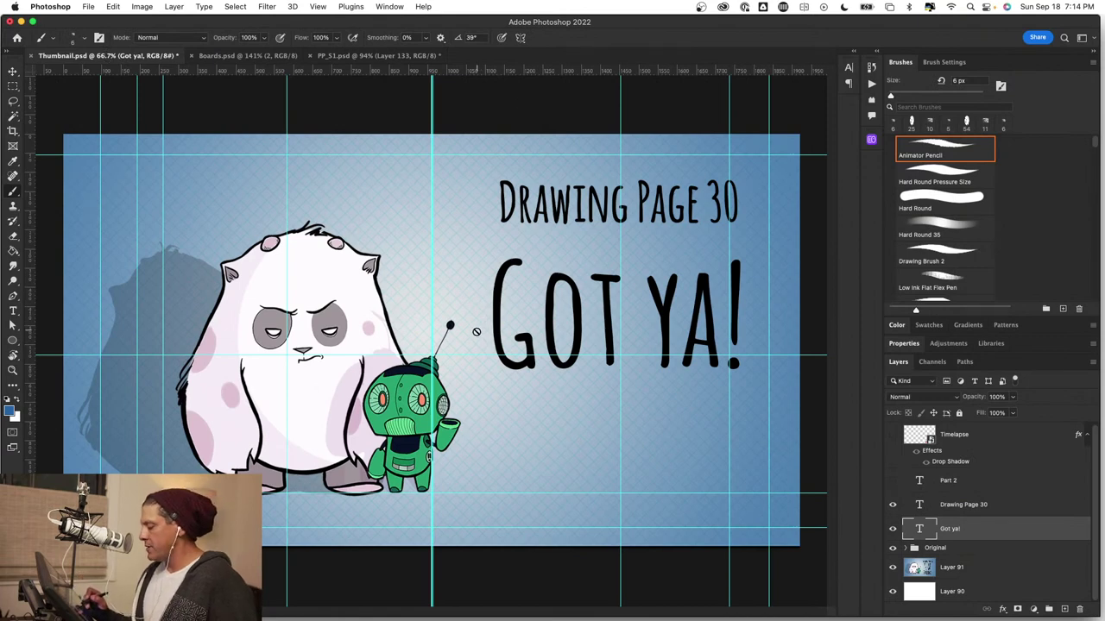
left_click(368, 331)
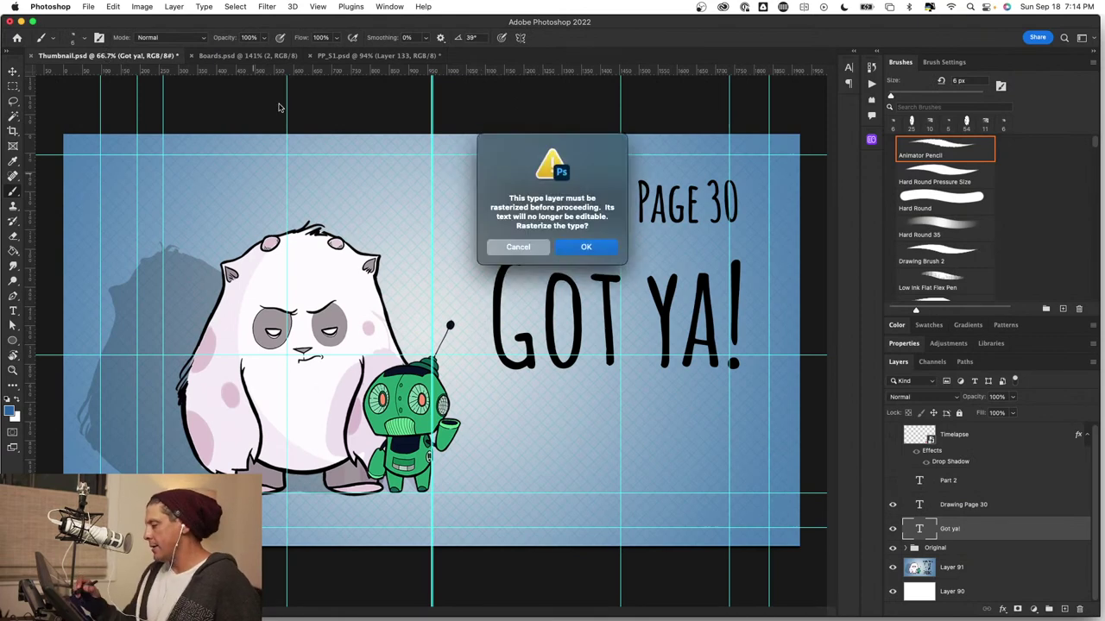
left_click(518, 248)
left_click(376, 56)
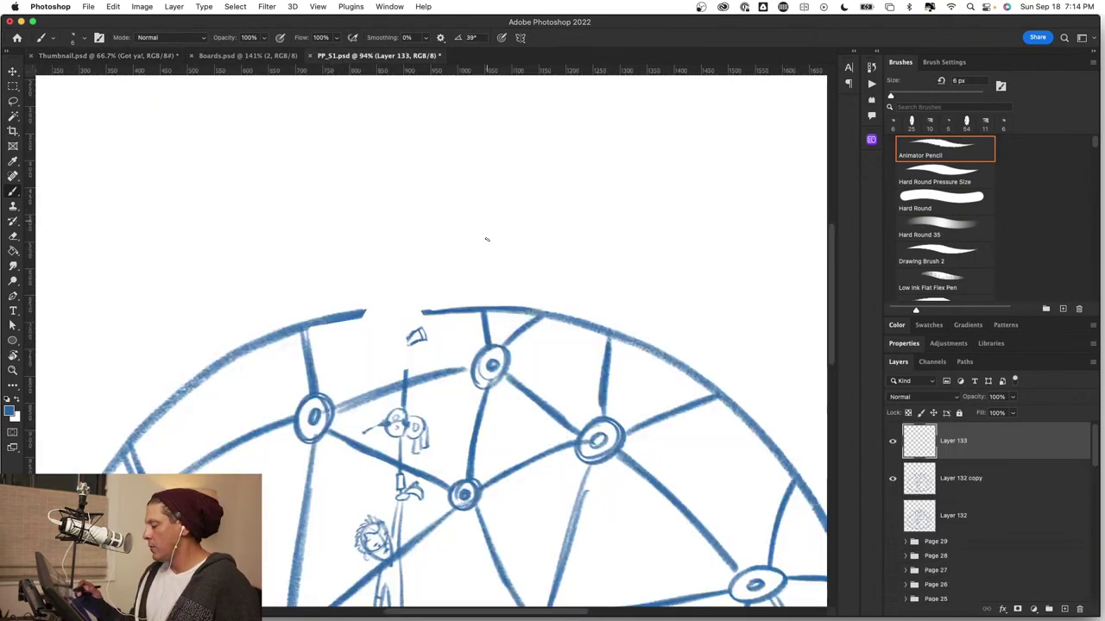
mouse_move(421, 248)
left_mouse_down()
mouse_move(461, 245)
mouse_move(445, 236)
left_mouse_up()
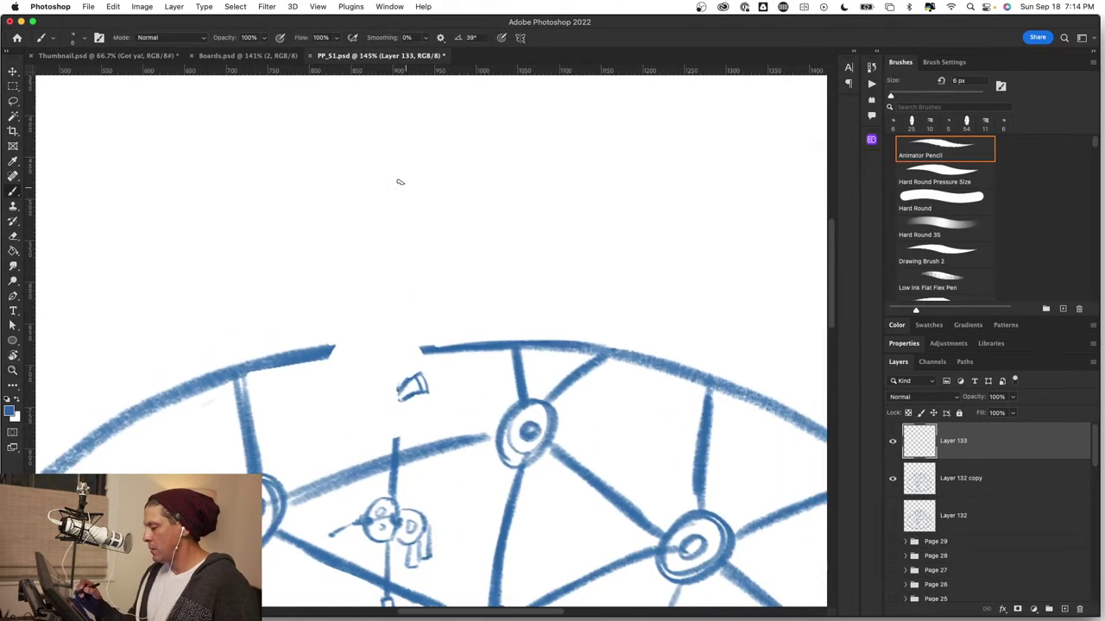
left_click(144, 57)
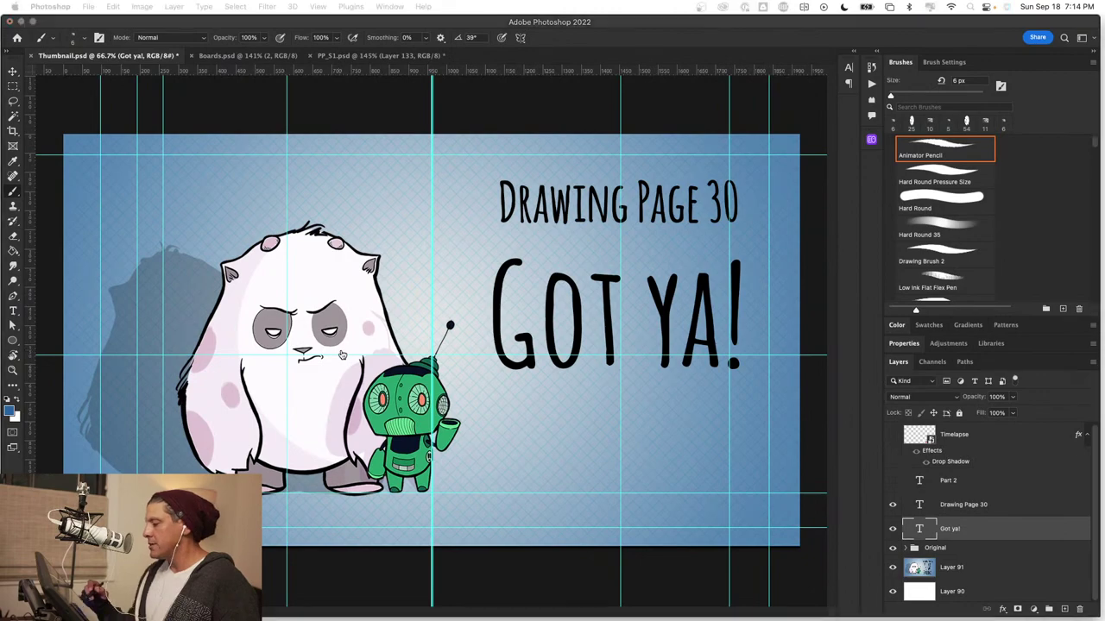
left_click(356, 57)
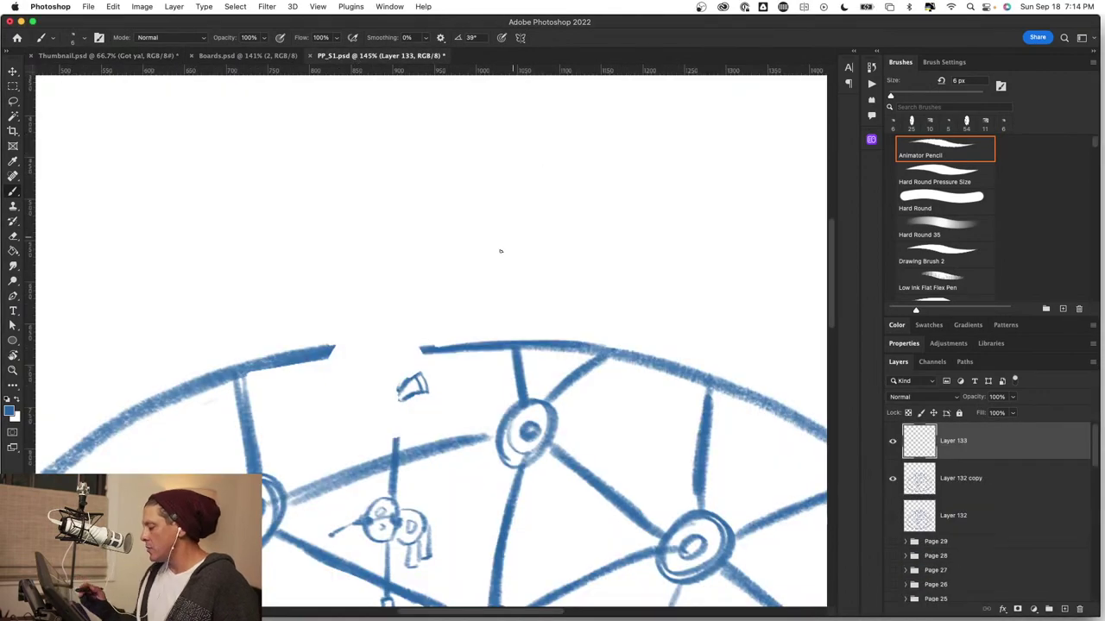
Sketch a small tilted oval head with crossed face guidelines and two ears above the gap in the dome on Layer 133.
scroll(429, 267, "up", 4)
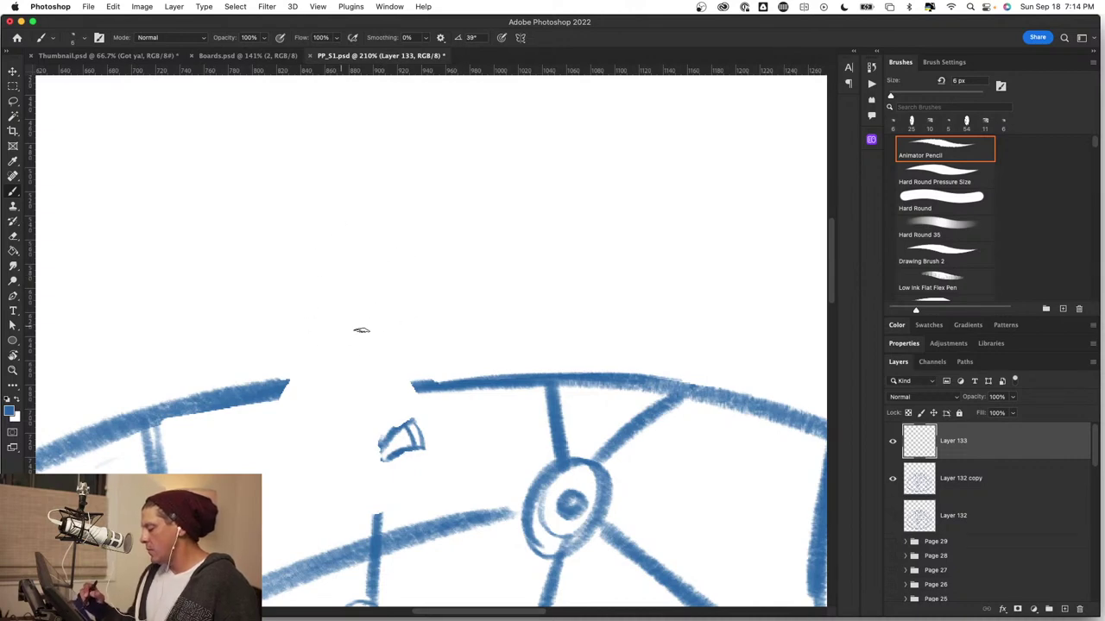
mouse_move(360, 330)
left_mouse_down()
mouse_move(395, 289)
mouse_move(342, 327)
mouse_move(403, 264)
mouse_move(350, 275)
mouse_move(362, 321)
mouse_move(337, 310)
mouse_move(384, 272)
mouse_move(340, 335)
mouse_move(401, 270)
left_mouse_up()
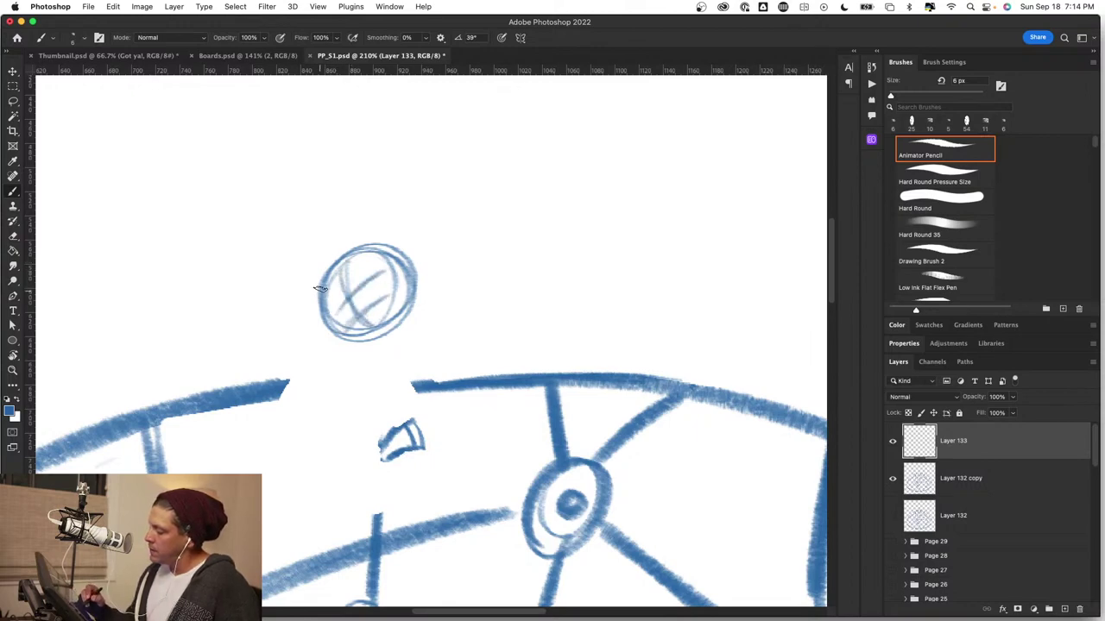
left_click_drag(319, 288, 313, 302)
left_click_drag(394, 238, 405, 250)
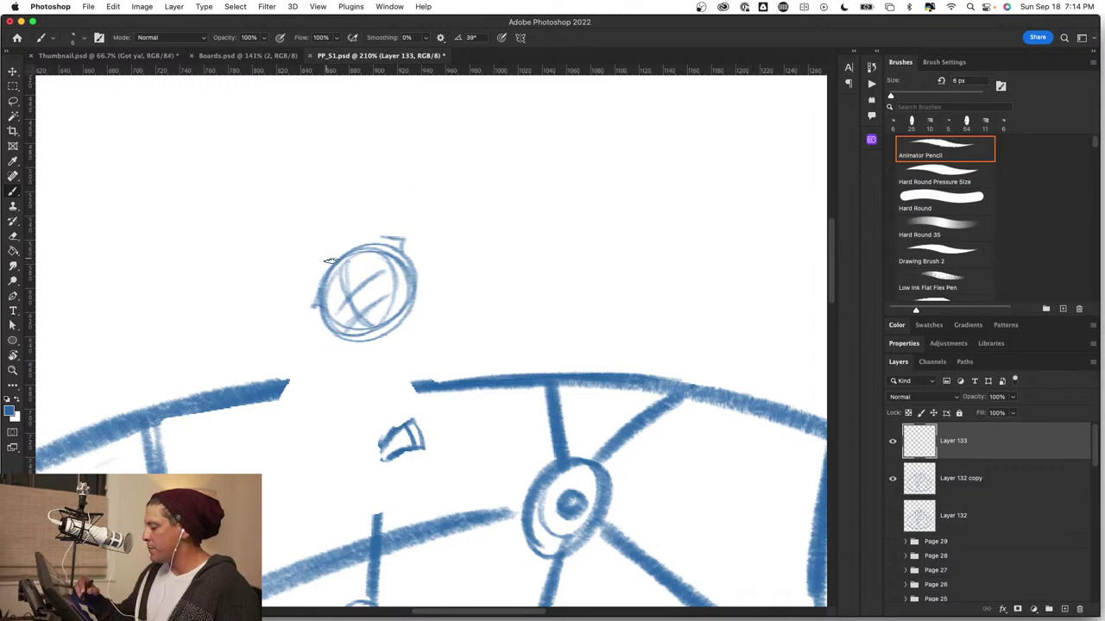
left_click_drag(333, 340, 344, 450)
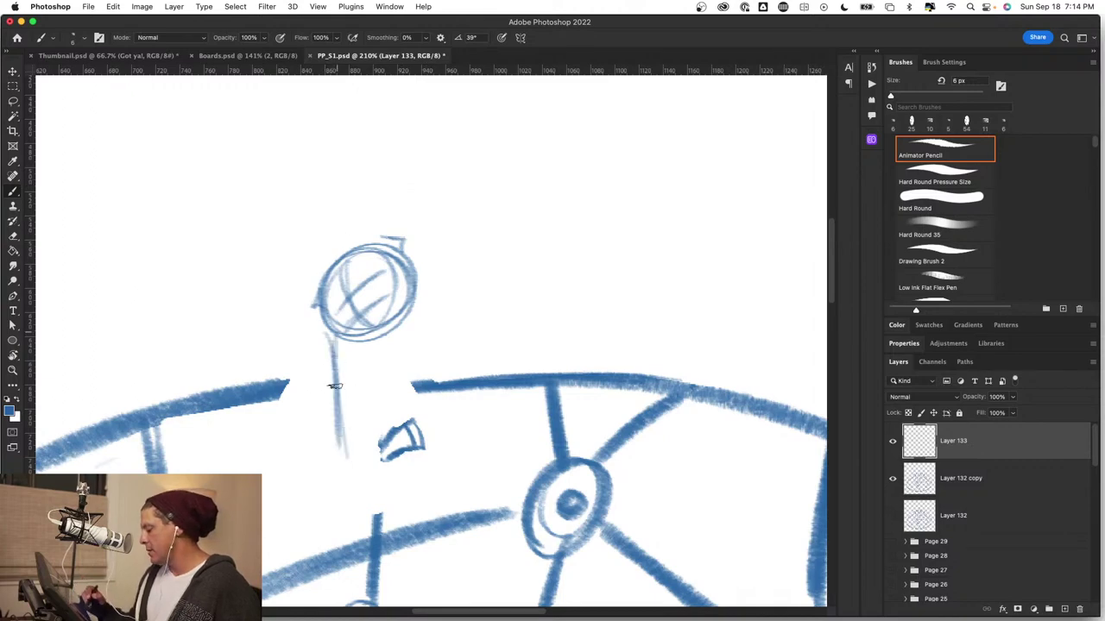
left_click_drag(331, 359, 349, 485)
left_click_drag(322, 402, 373, 512)
left_click_drag(333, 468, 337, 409)
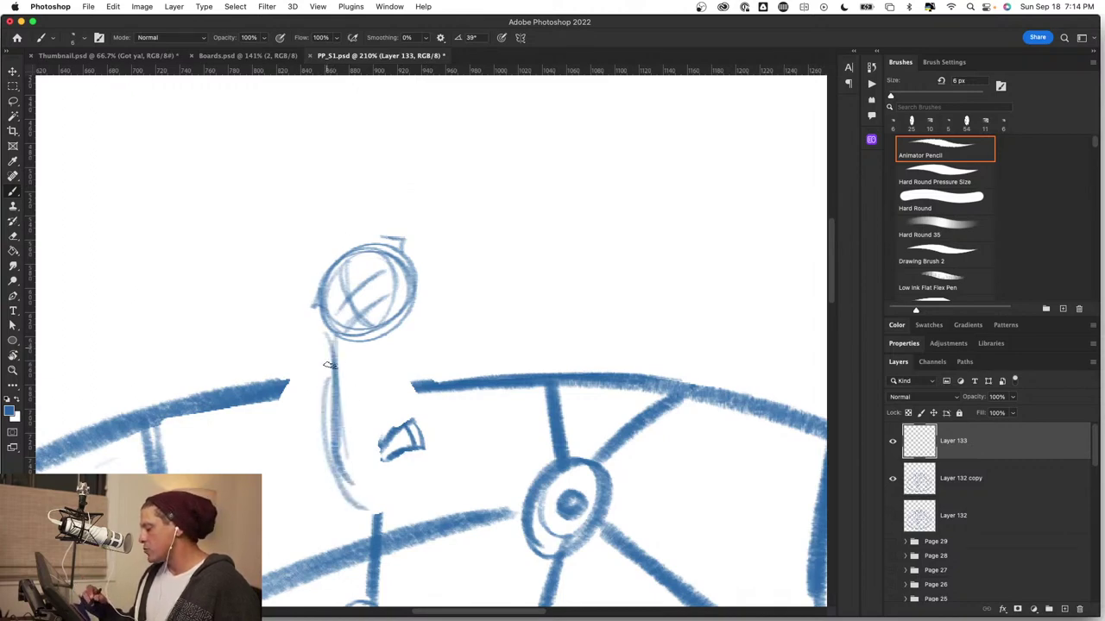
key("super+z")
key("super+z")
key("super+z")
key("super+z")
key("super+z")
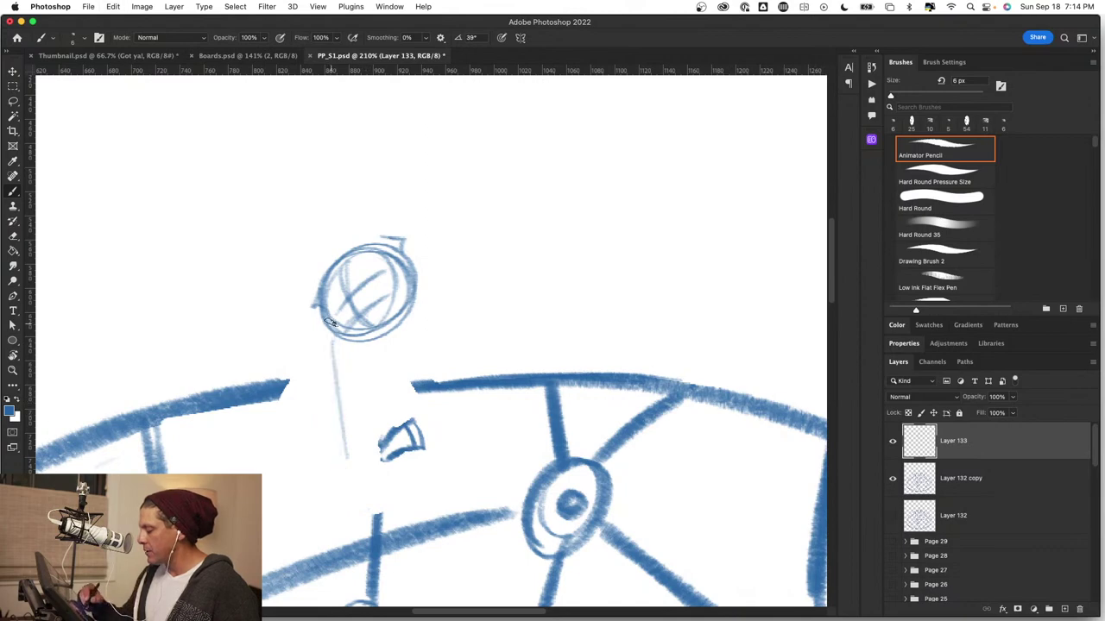
Sketch the panda's long arm hanging from the head through the dome gap, ending in a hand gripping the small cuff shape.
left_click_drag(325, 340, 341, 459)
left_click_drag(335, 402, 357, 503)
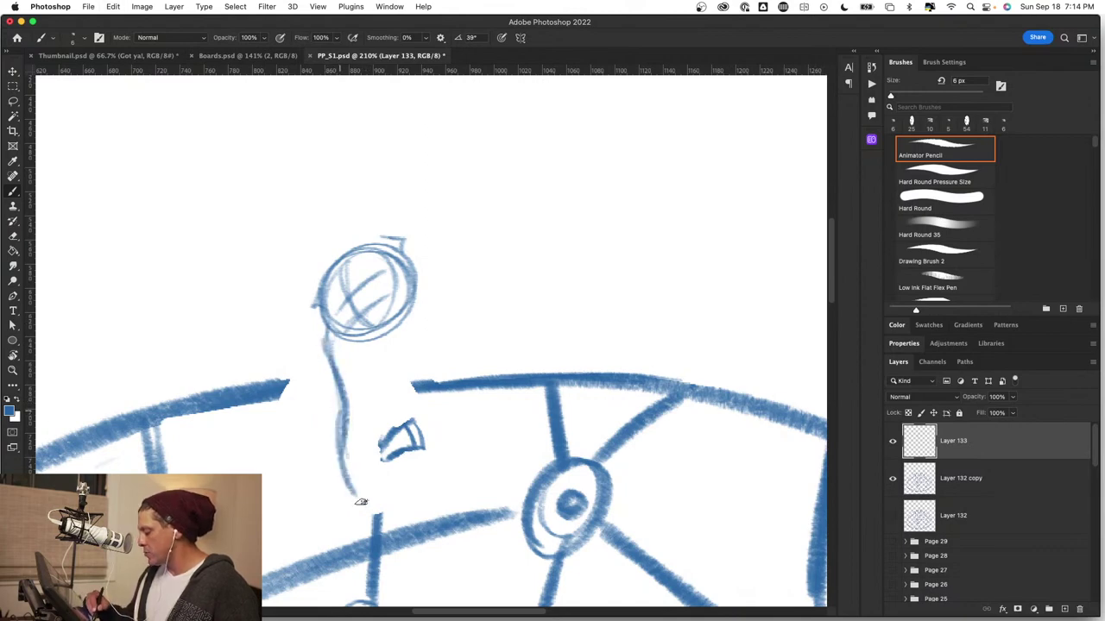
left_click_drag(333, 455, 385, 492)
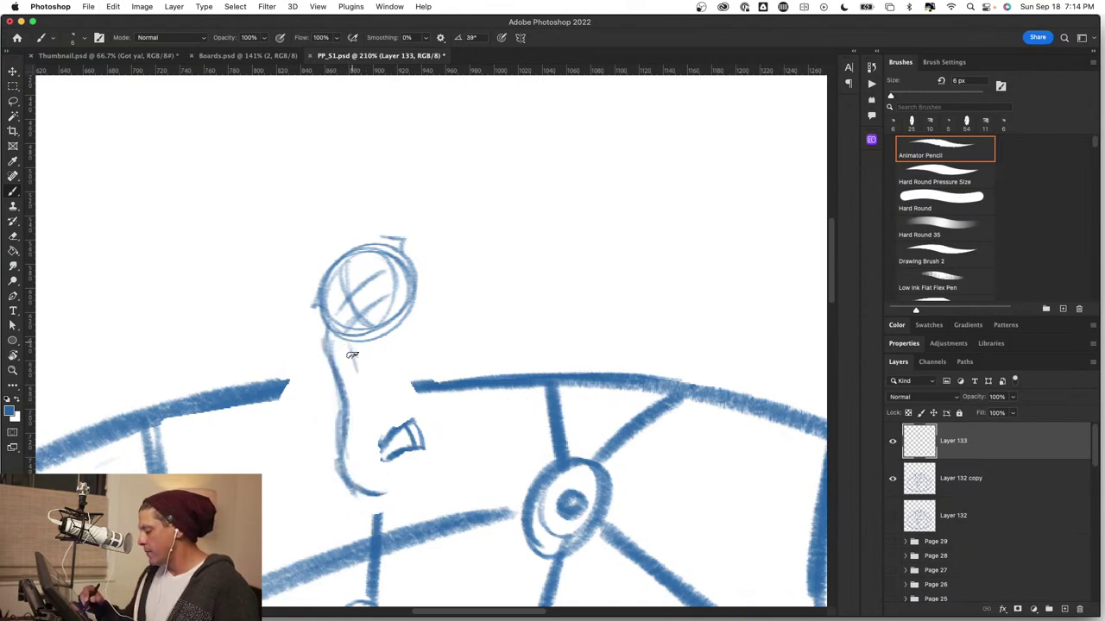
mouse_move(349, 342)
left_mouse_down()
mouse_move(386, 432)
mouse_move(386, 470)
mouse_move(376, 458)
mouse_move(399, 453)
mouse_move(378, 494)
mouse_move(393, 480)
mouse_move(376, 533)
left_mouse_up()
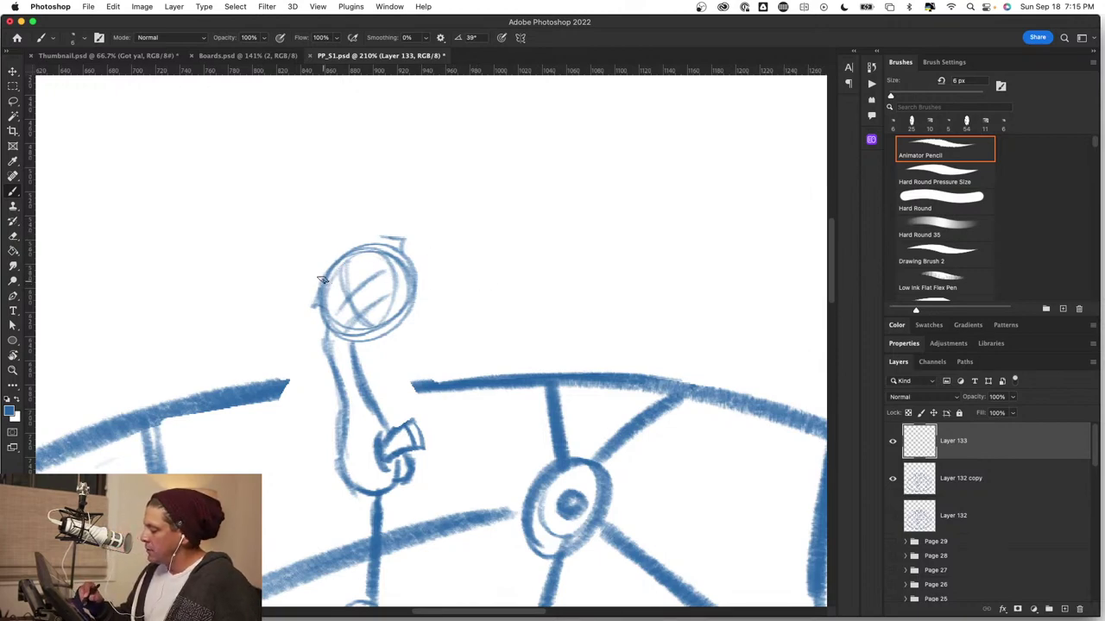
Sketch the panda's large rounded back as an arc rising over the head and curving down toward the dome's edge.
mouse_move(324, 266)
left_mouse_down()
mouse_move(363, 218)
mouse_move(418, 196)
mouse_move(507, 289)
left_mouse_up()
mouse_move(422, 197)
left_mouse_down()
mouse_move(524, 327)
mouse_move(538, 316)
mouse_move(509, 240)
left_mouse_up()
mouse_move(535, 363)
left_mouse_down()
mouse_move(525, 234)
mouse_move(372, 188)
mouse_move(312, 303)
left_mouse_up()
left_click_drag(371, 195, 319, 261)
left_click_drag(407, 181, 543, 290)
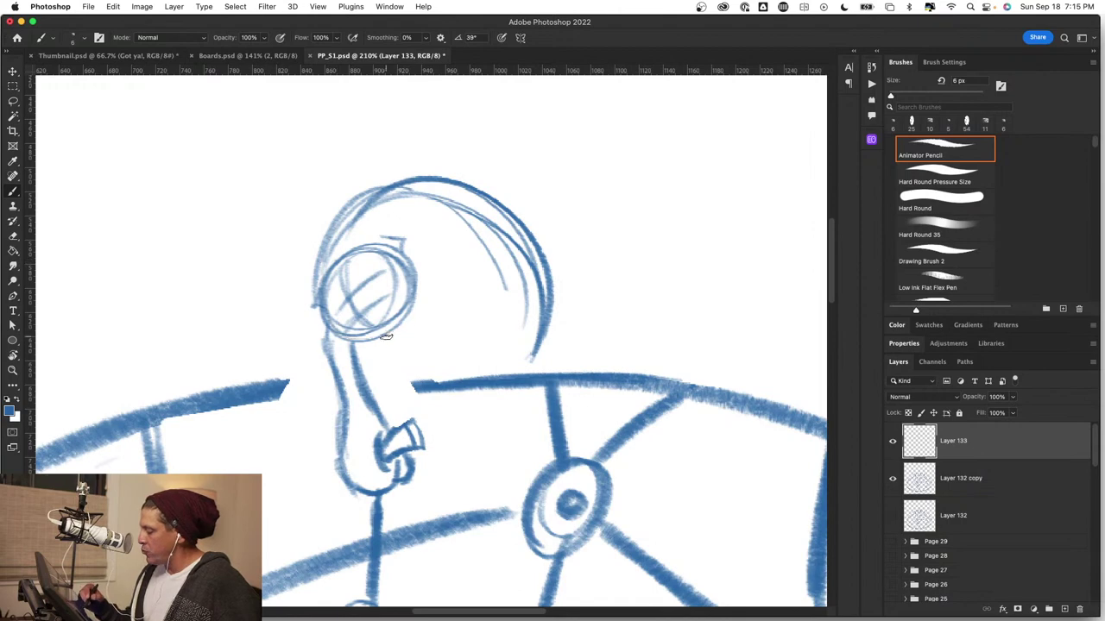
Sketch the panda's belly curves, the bent hind leg and the foot resting on the dome, darkening the thigh line.
left_click_drag(356, 341, 437, 281)
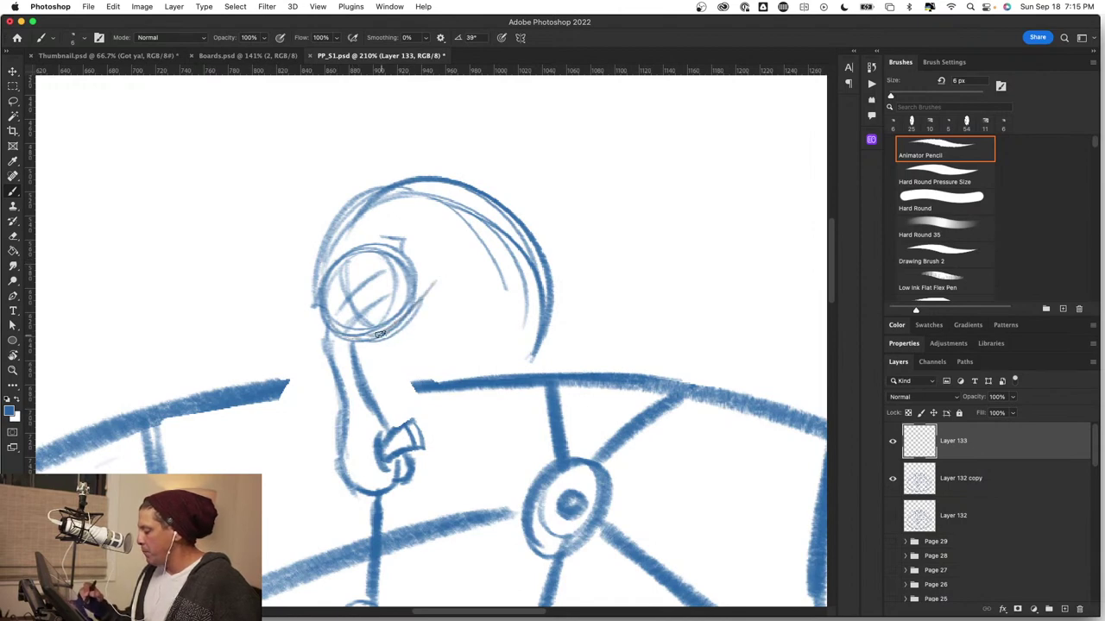
mouse_move(379, 336)
left_mouse_down()
mouse_move(459, 314)
mouse_move(386, 348)
mouse_move(348, 383)
mouse_move(364, 385)
left_mouse_up()
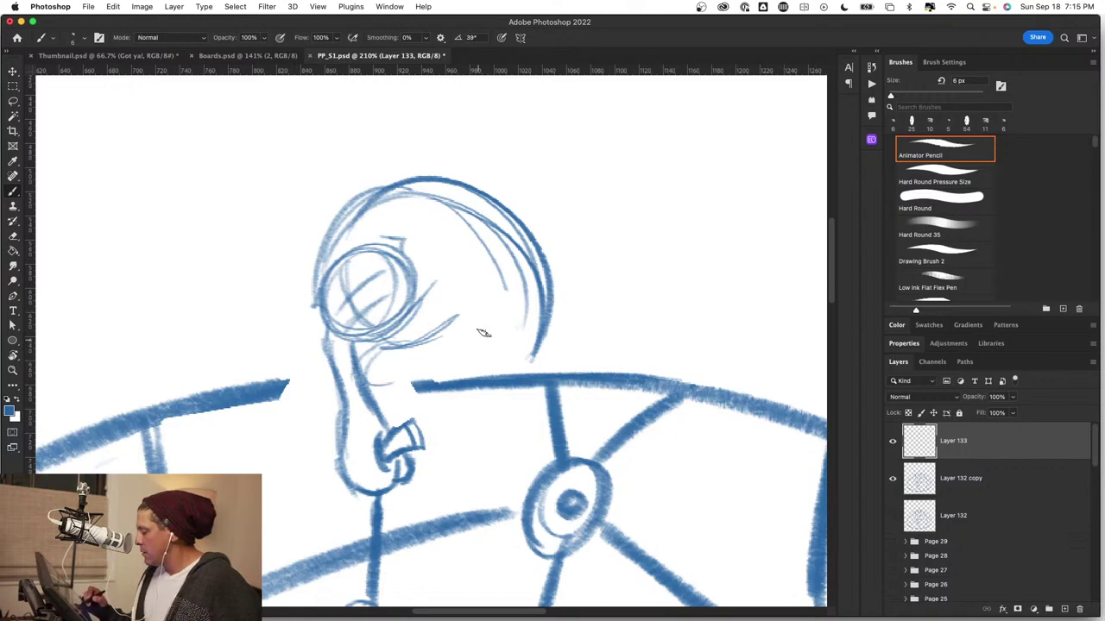
left_click_drag(502, 305, 448, 378)
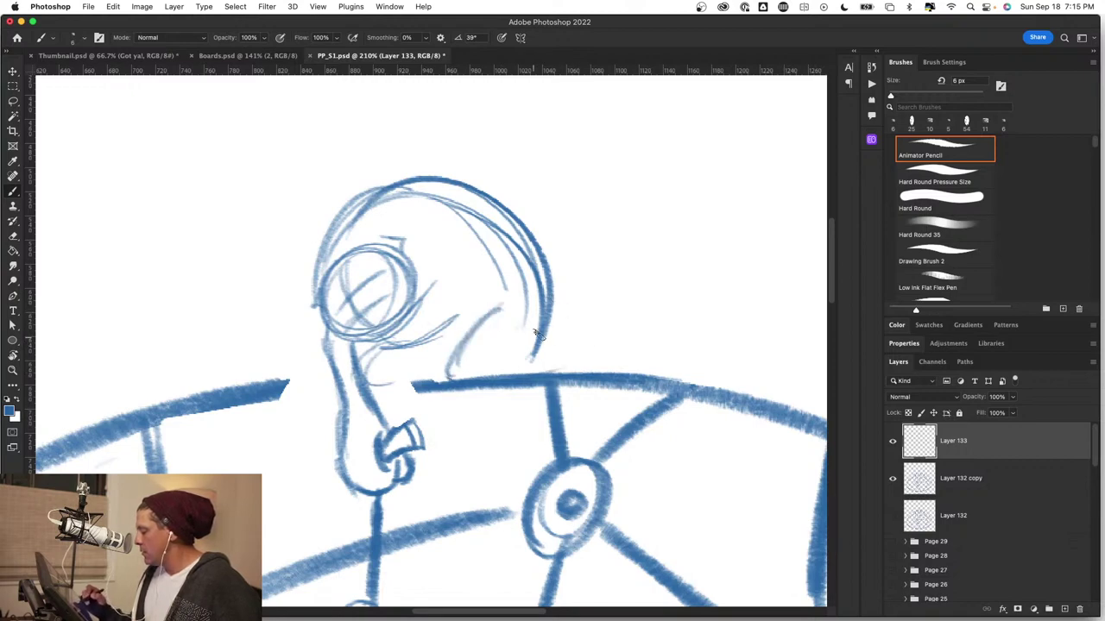
mouse_move(551, 298)
left_mouse_down()
mouse_move(535, 355)
mouse_move(571, 346)
mouse_move(620, 371)
left_mouse_up()
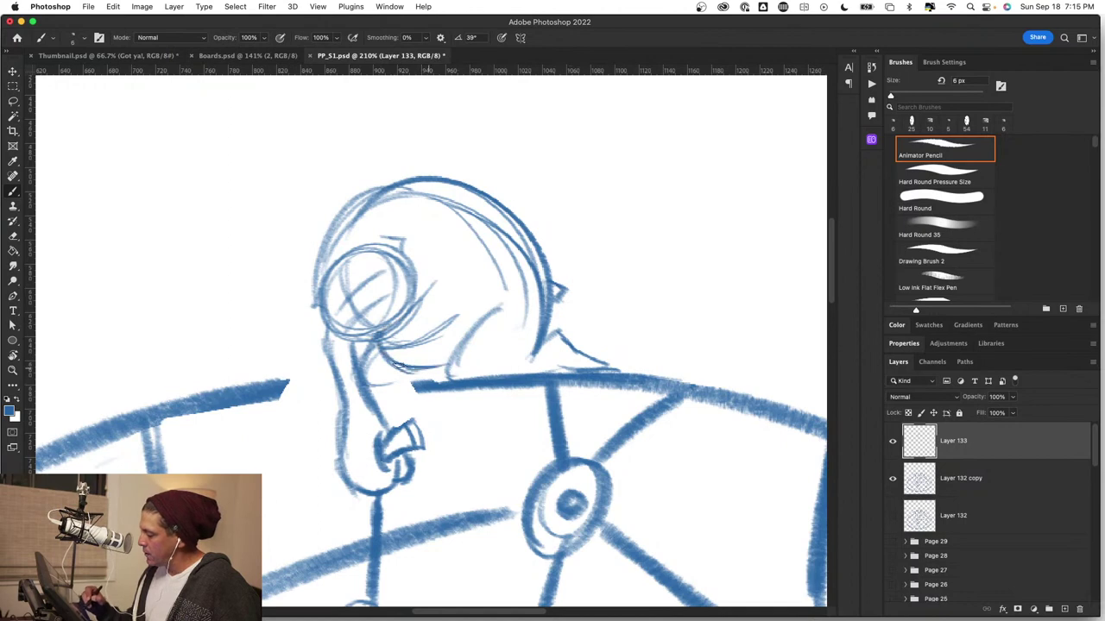
mouse_move(501, 302)
left_mouse_down()
mouse_move(464, 326)
mouse_move(446, 380)
left_mouse_up()
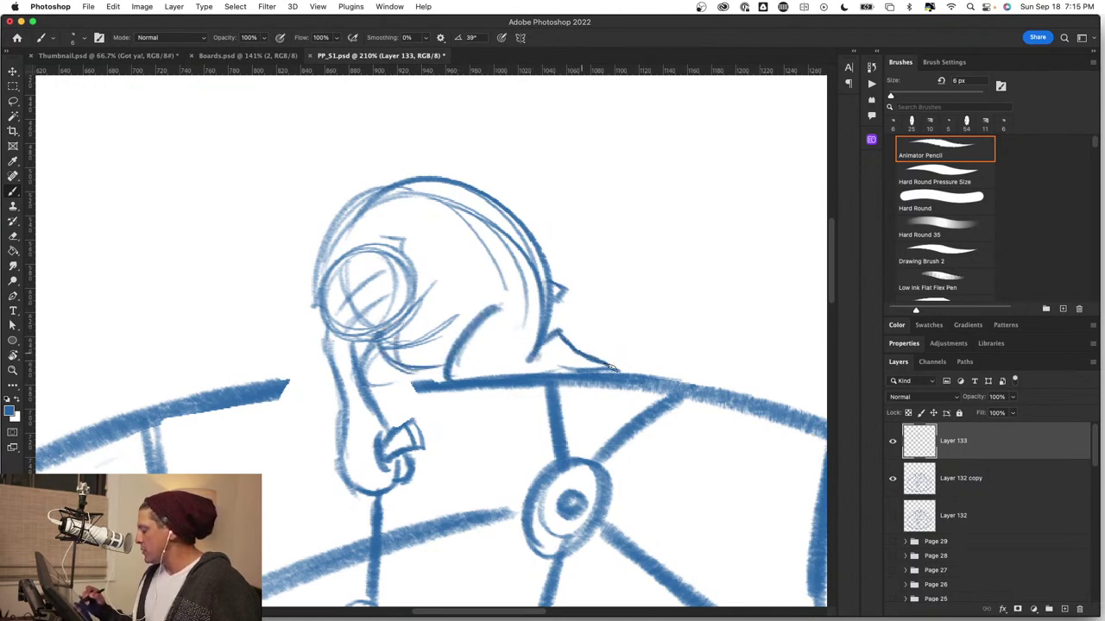
left_click_drag(378, 338, 364, 383)
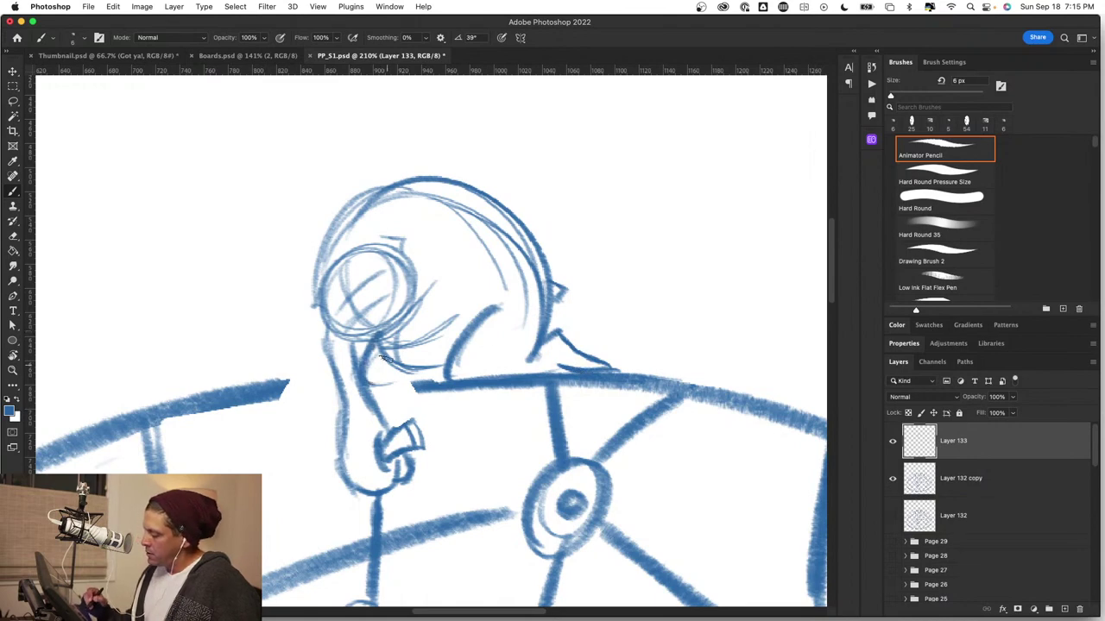
Redraw the hanging arm narrower and straighter below the chin, and darken the outer side of the head.
mouse_move(332, 341)
left_mouse_down()
mouse_move(331, 391)
mouse_move(363, 392)
mouse_move(346, 406)
mouse_move(344, 343)
mouse_move(339, 456)
left_mouse_up()
left_click_drag(366, 343, 386, 425)
left_click_drag(366, 352, 386, 424)
mouse_move(324, 242)
left_mouse_down()
mouse_move(329, 325)
mouse_move(315, 255)
mouse_move(344, 348)
left_mouse_up()
left_click_drag(314, 260, 352, 349)
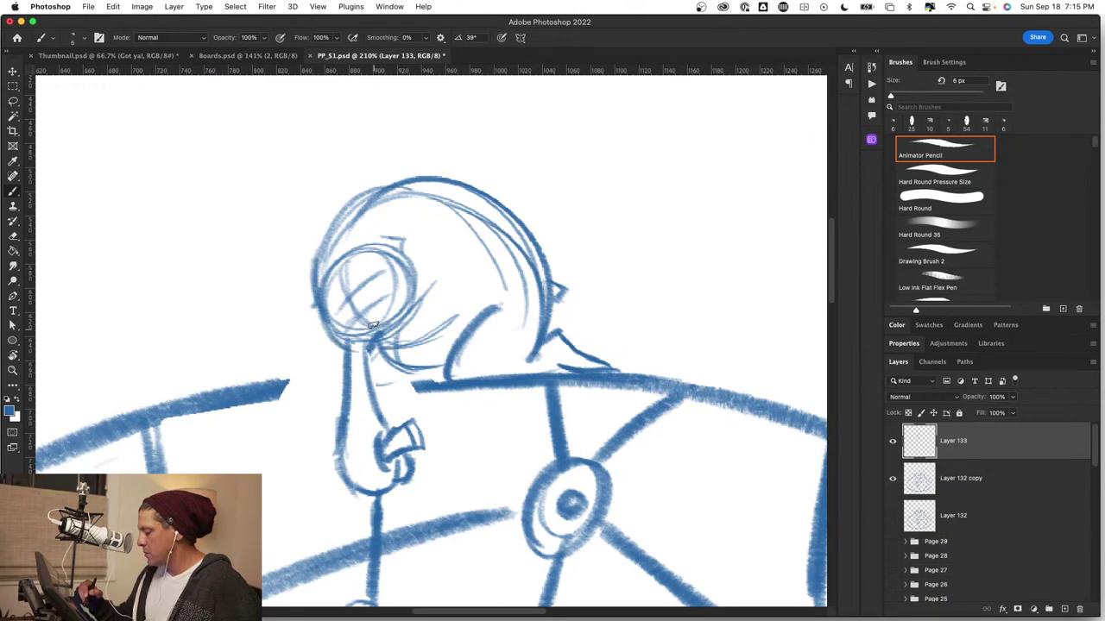
Draw a small dark nose low on the panda's face where the guidelines cross.
key("super+space")
left_click_drag(384, 239, 435, 239)
mouse_move(259, 278)
left_mouse_down()
mouse_move(242, 326)
mouse_move(254, 347)
mouse_move(226, 403)
left_mouse_up()
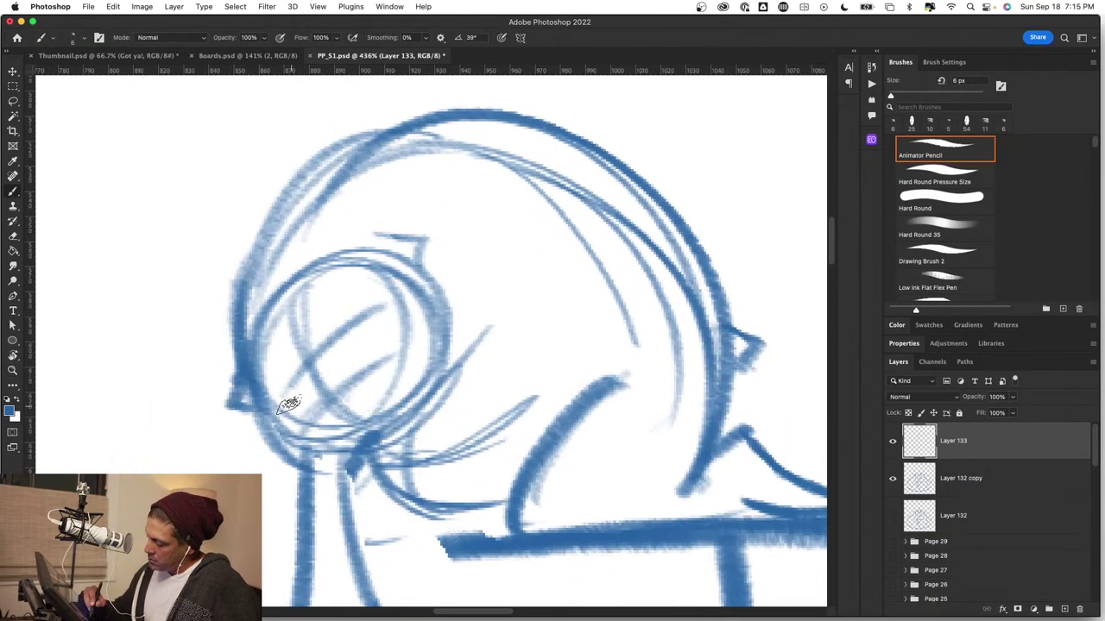
scroll(295, 404, "up", 2)
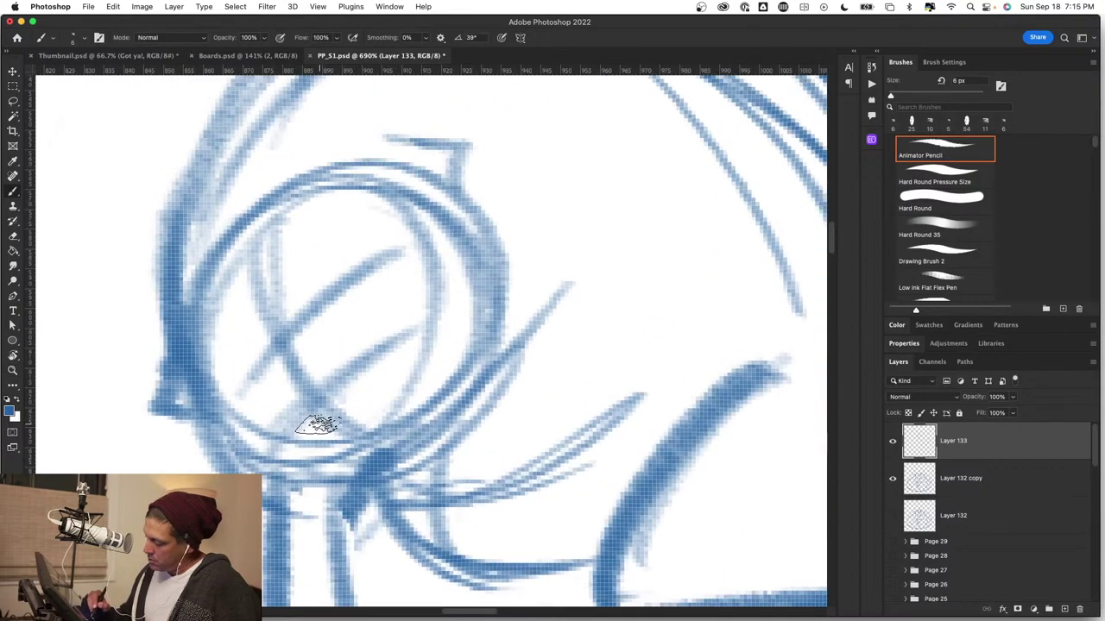
left_click_drag(328, 416, 328, 424)
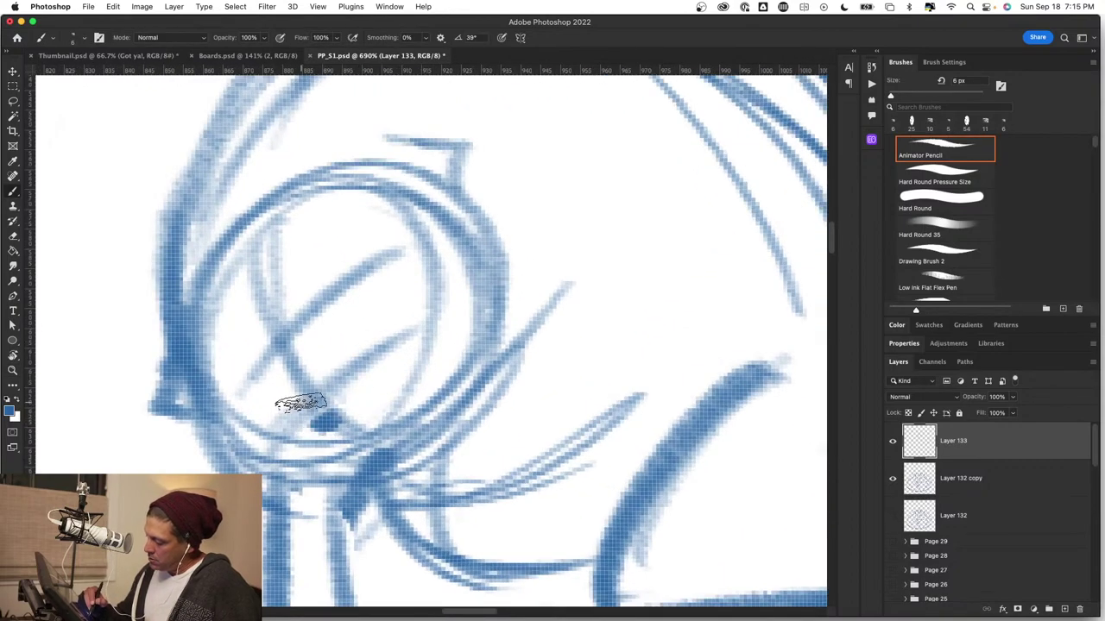
Sketch two round eyes with downward-looking pupils beside the nose, using the Animator Pencil reduced to 4 px.
left_click_drag(272, 362, 250, 381)
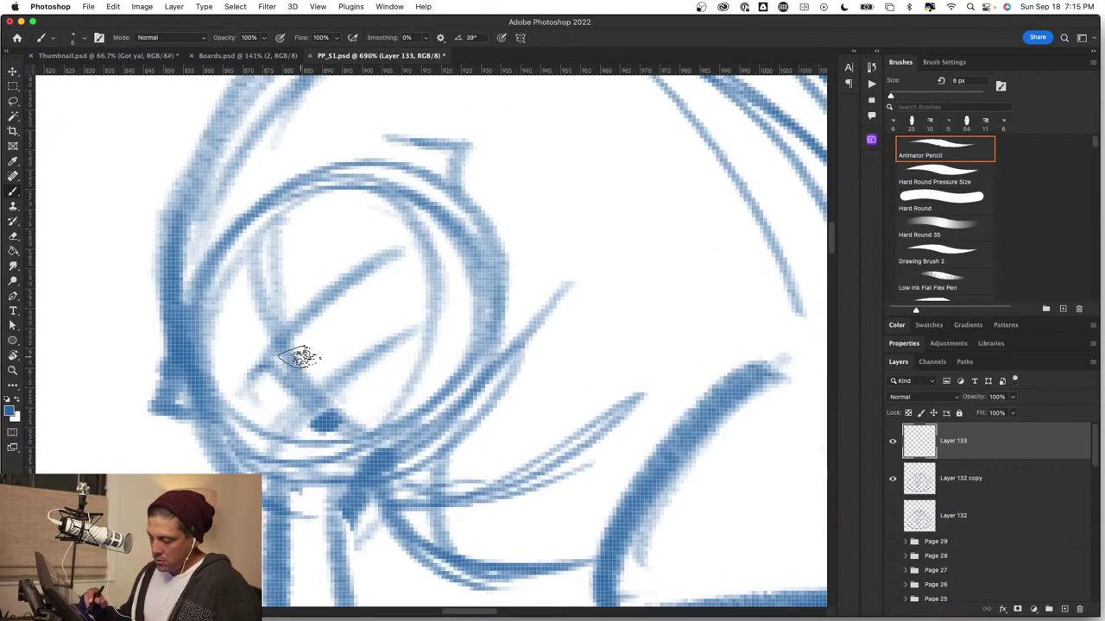
left_click_drag(318, 364, 317, 367)
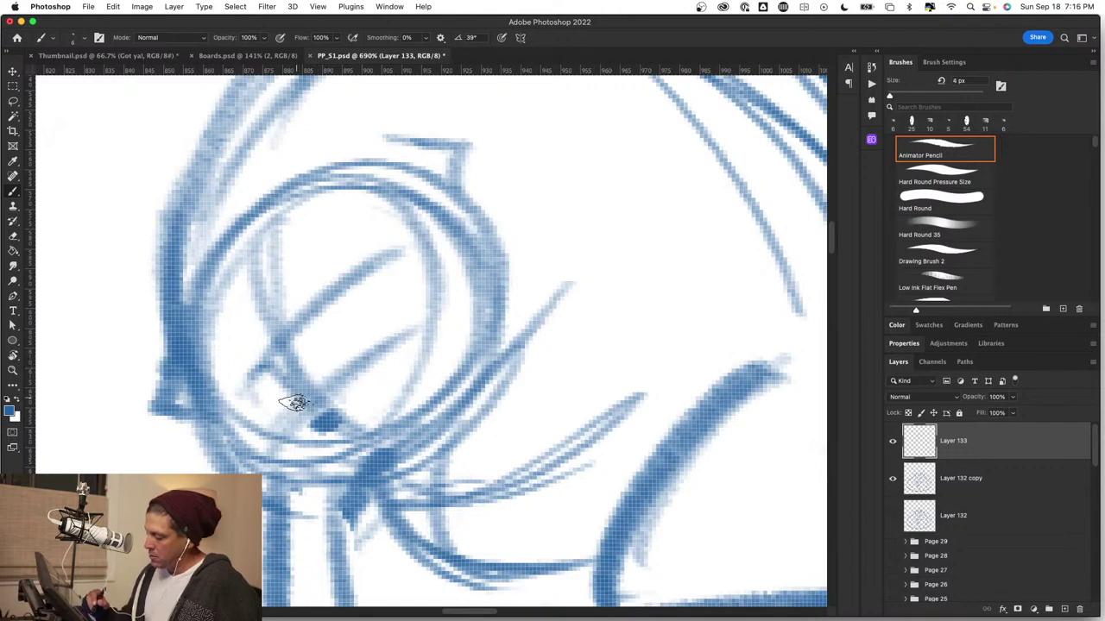
mouse_move(250, 371)
left_mouse_down()
mouse_move(278, 396)
mouse_move(244, 416)
mouse_move(272, 374)
mouse_move(284, 437)
mouse_move(323, 339)
mouse_move(331, 393)
mouse_move(303, 314)
mouse_move(303, 332)
mouse_move(345, 324)
mouse_move(332, 305)
mouse_move(336, 387)
mouse_move(360, 345)
left_mouse_up()
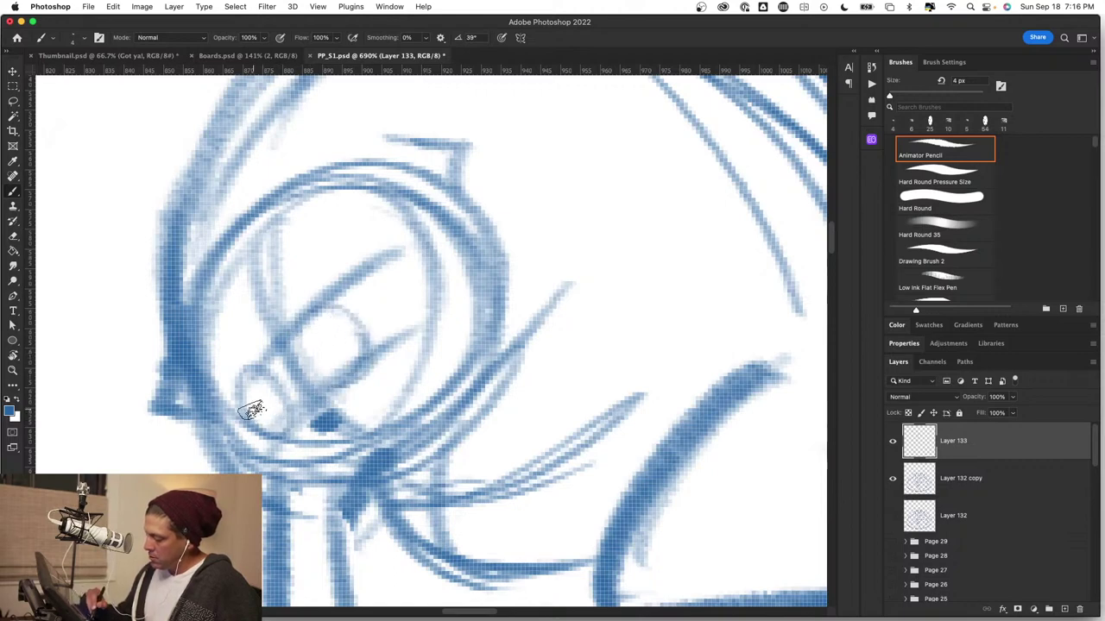
left_click_drag(285, 406, 278, 411)
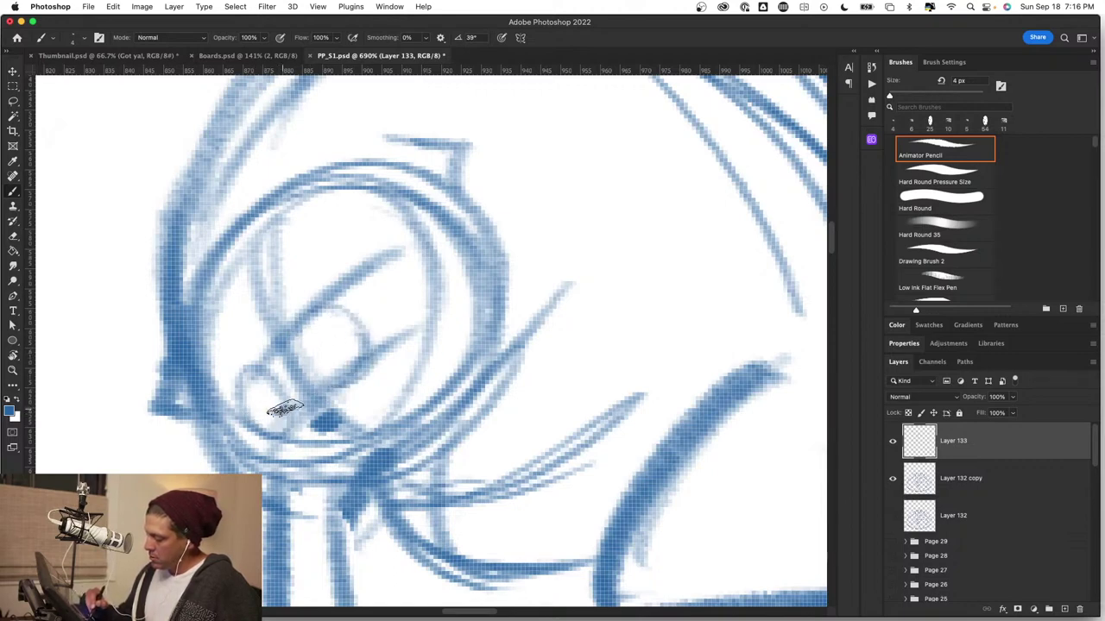
left_click_drag(322, 371, 330, 370)
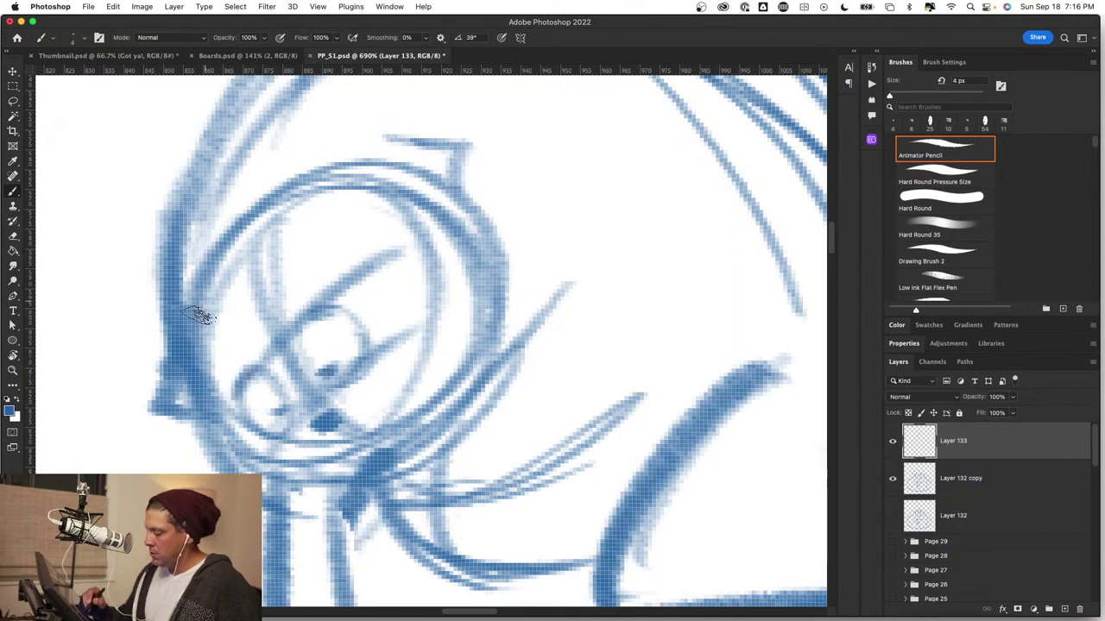
Add small oval brow marks above the eyes, then darken the upper ear and the back contour of the head.
mouse_move(304, 242)
left_mouse_down()
mouse_move(348, 207)
mouse_move(320, 227)
mouse_move(366, 209)
left_mouse_up()
mouse_move(344, 169)
left_mouse_down()
mouse_move(474, 170)
mouse_move(471, 209)
left_mouse_up()
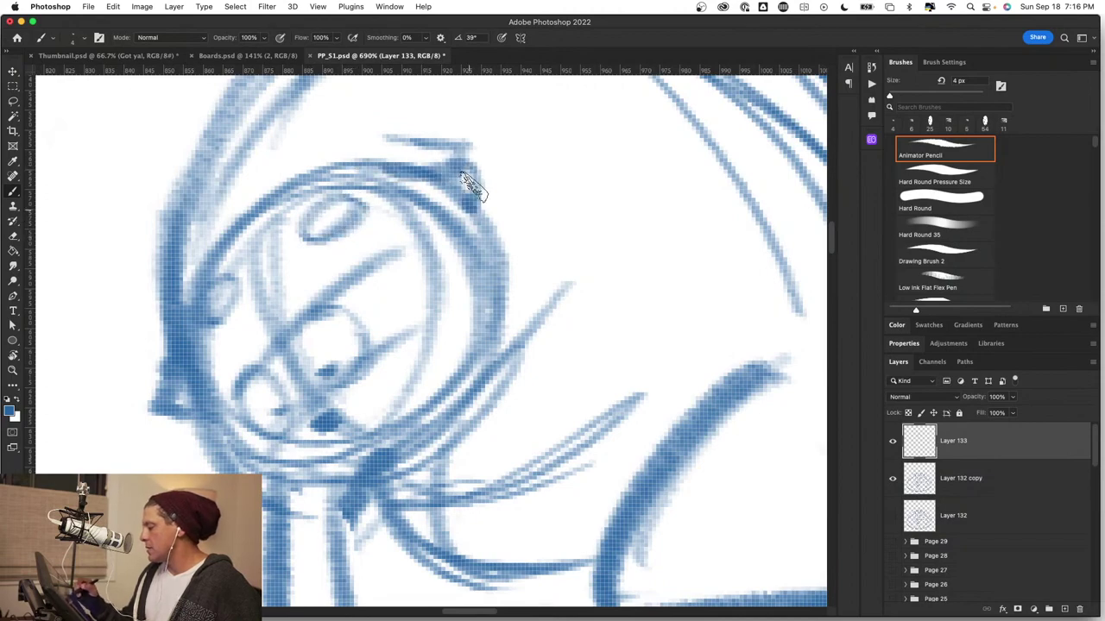
mouse_move(405, 170)
left_mouse_down()
mouse_move(457, 178)
mouse_move(483, 202)
mouse_move(498, 315)
left_mouse_up()
left_click_drag(483, 238, 498, 338)
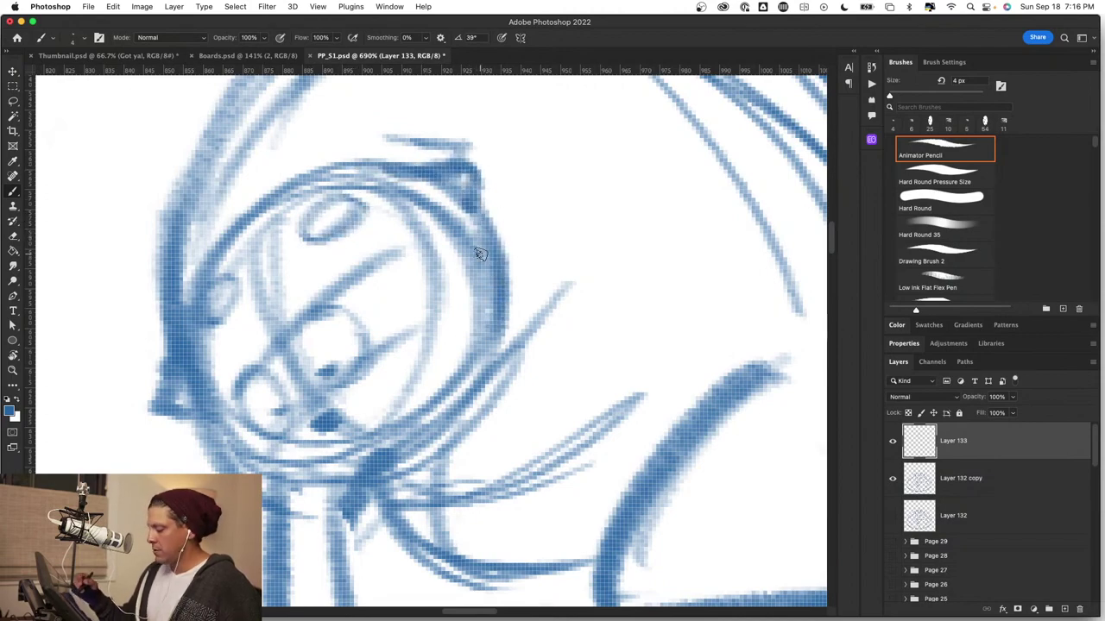
Sketch the shoulder curve and an inner line down the panda's back, and darken the belly curve beneath the head.
key("z")
left_click_drag(552, 409, 521, 400)
left_click_drag(580, 450, 547, 447)
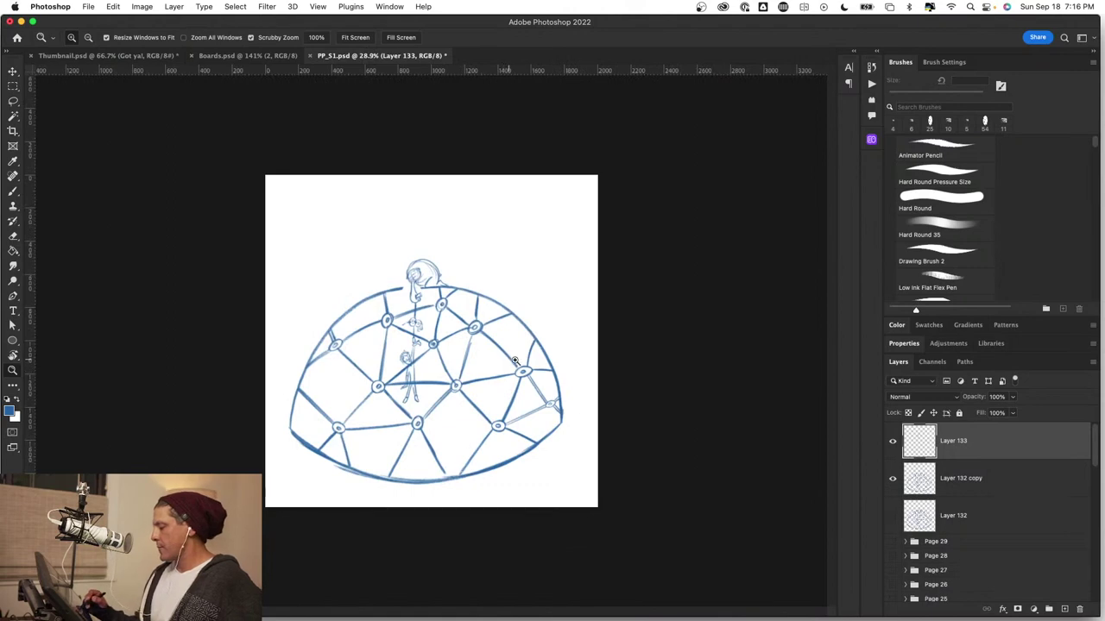
left_click_drag(515, 361, 516, 282)
key("b")
left_click_drag(336, 235, 518, 333)
left_click_drag(466, 199, 497, 188)
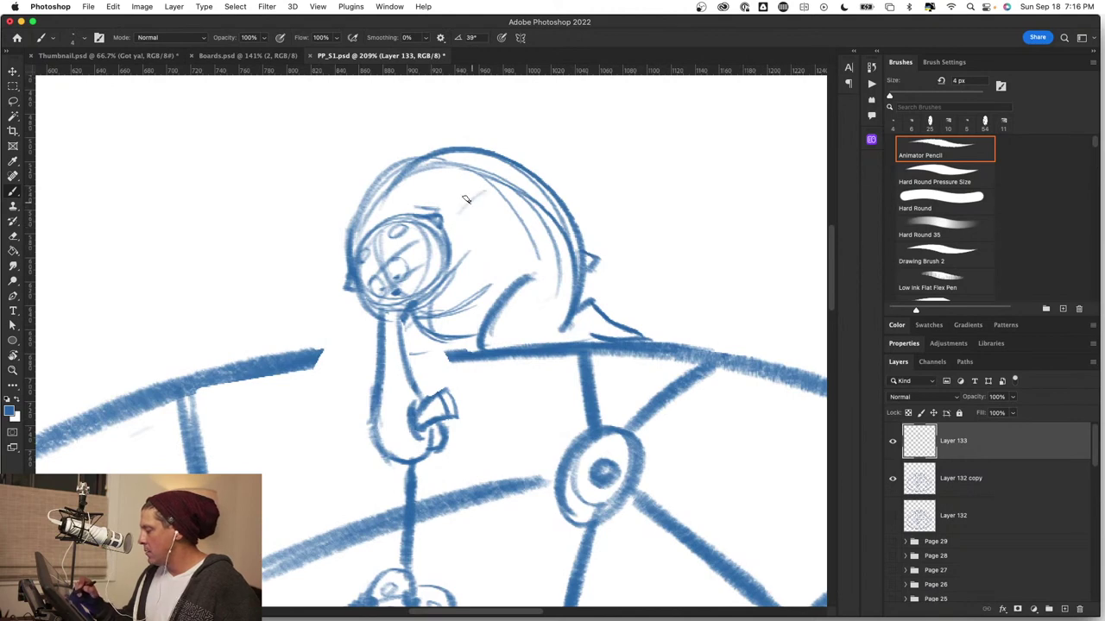
mouse_move(512, 203)
left_mouse_down()
mouse_move(561, 337)
mouse_move(557, 319)
left_mouse_up()
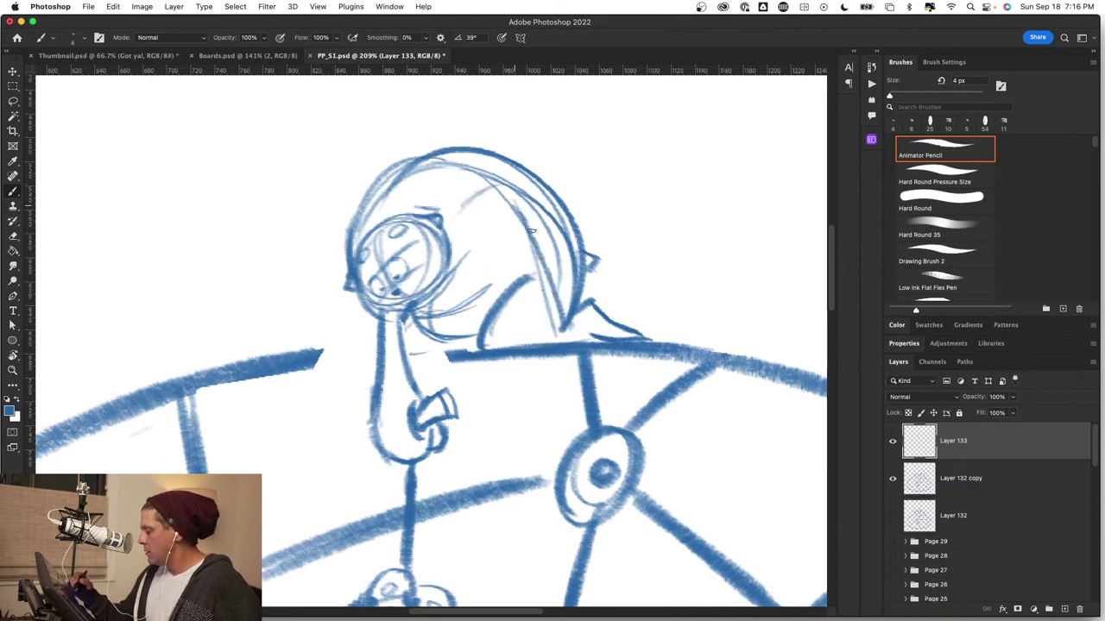
left_click_drag(529, 224, 562, 332)
left_click_drag(460, 211, 512, 191)
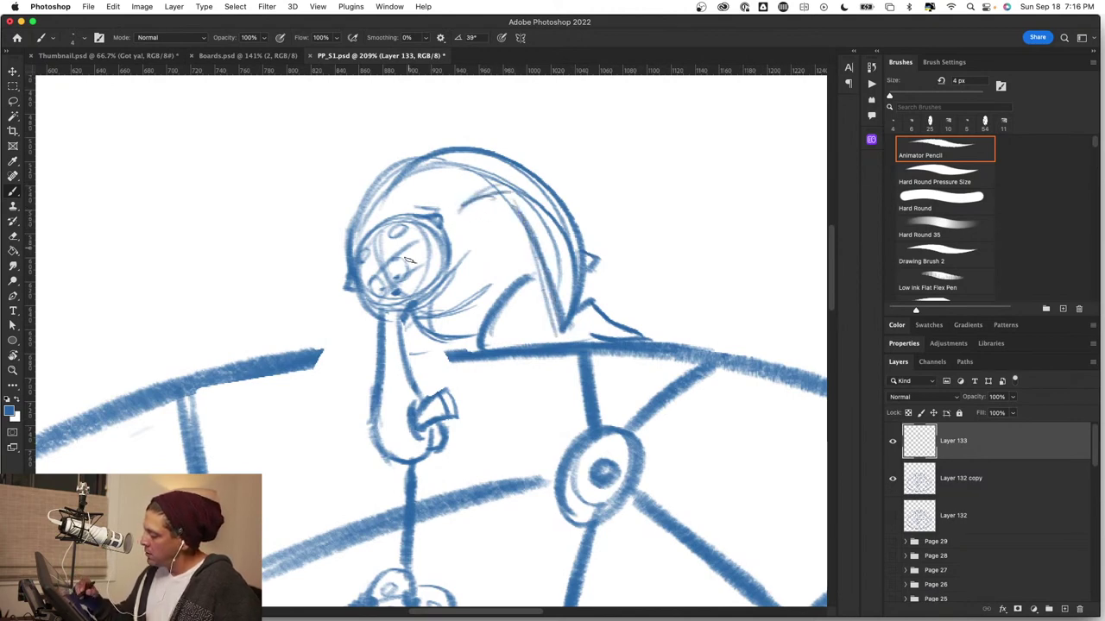
scroll(410, 260, "up", 5)
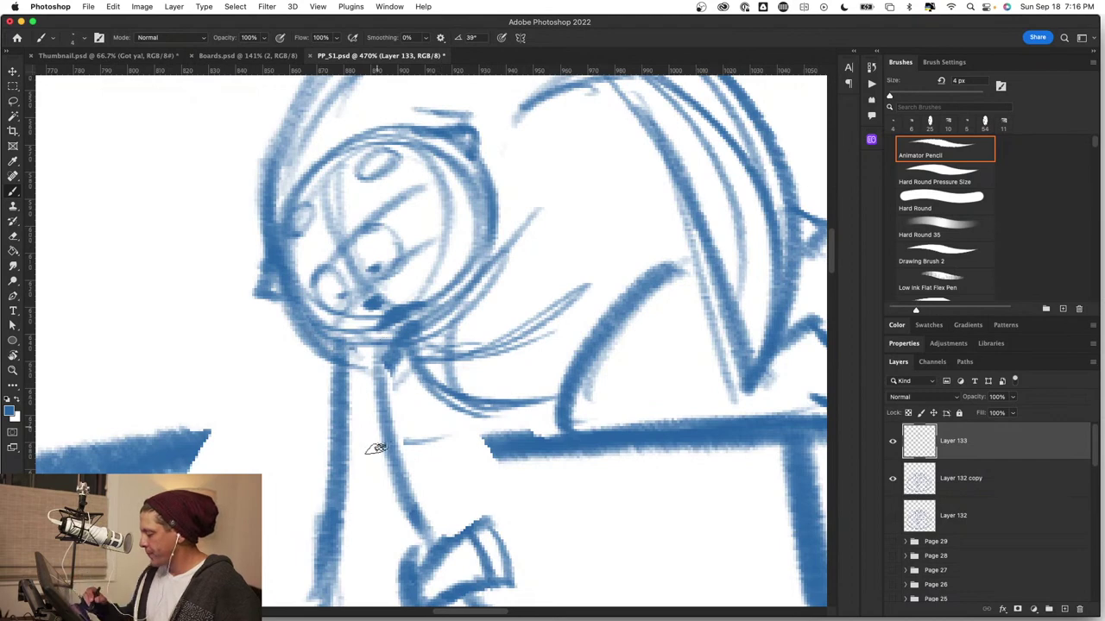
mouse_move(413, 366)
left_mouse_down()
mouse_move(493, 414)
mouse_move(516, 393)
left_mouse_up()
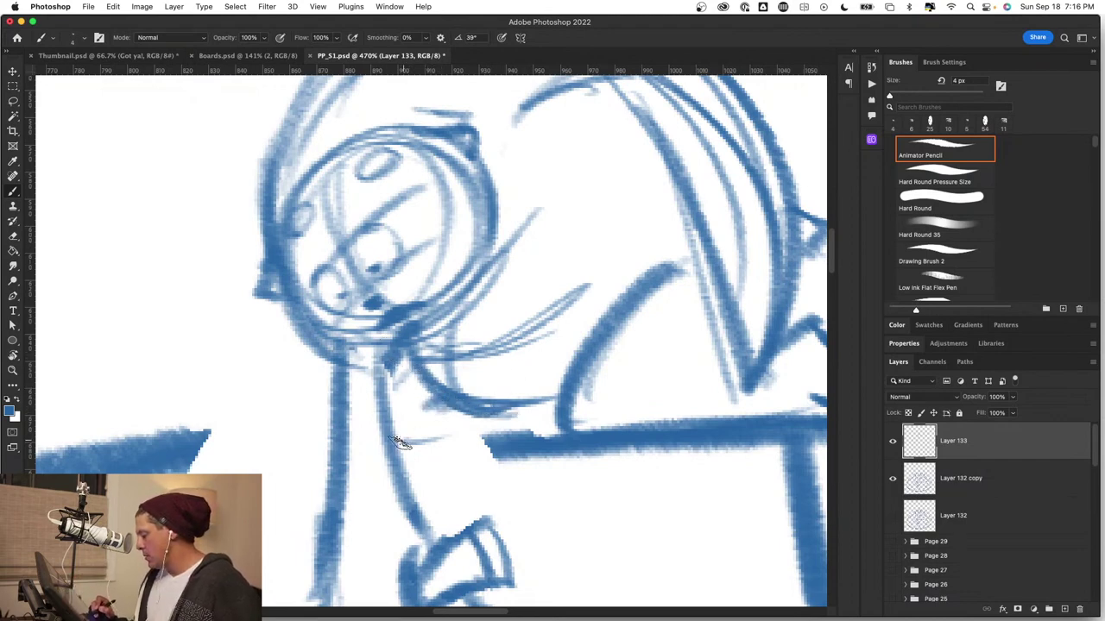
Thin the dome's thick top edge on Layer 132 copy and extend it across the gap to both sides of the arm.
mouse_move(548, 507)
left_mouse_down()
mouse_move(689, 384)
mouse_move(748, 370)
mouse_move(776, 380)
left_mouse_up()
left_click_drag(428, 320, 558, 303)
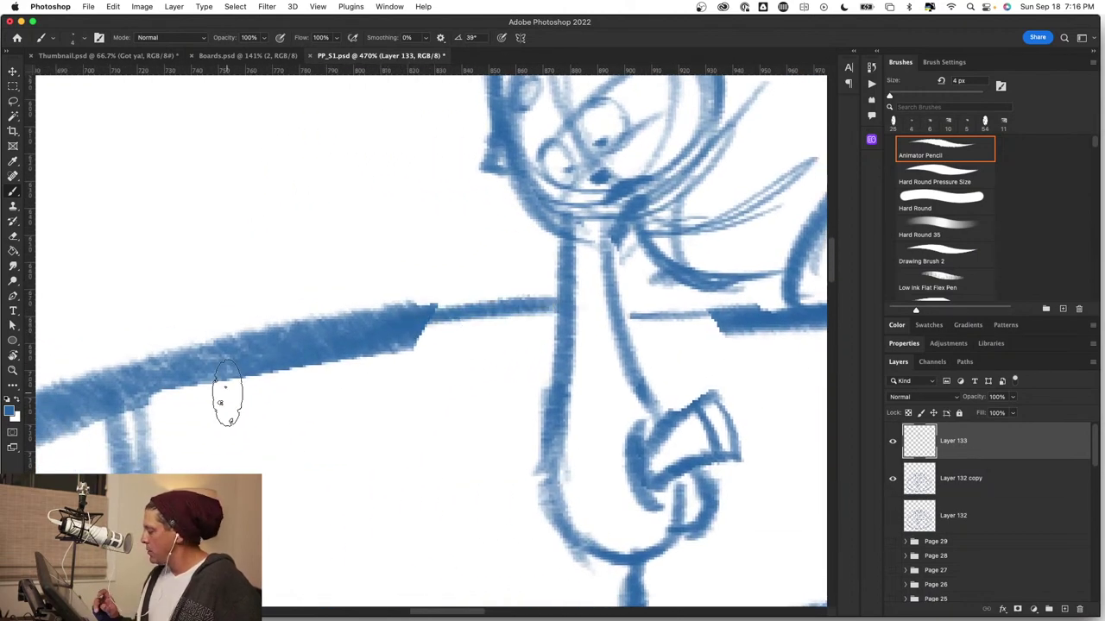
key("alt+bracketleft")
mouse_move(446, 356)
left_mouse_down()
mouse_move(340, 355)
mouse_move(173, 405)
left_mouse_up()
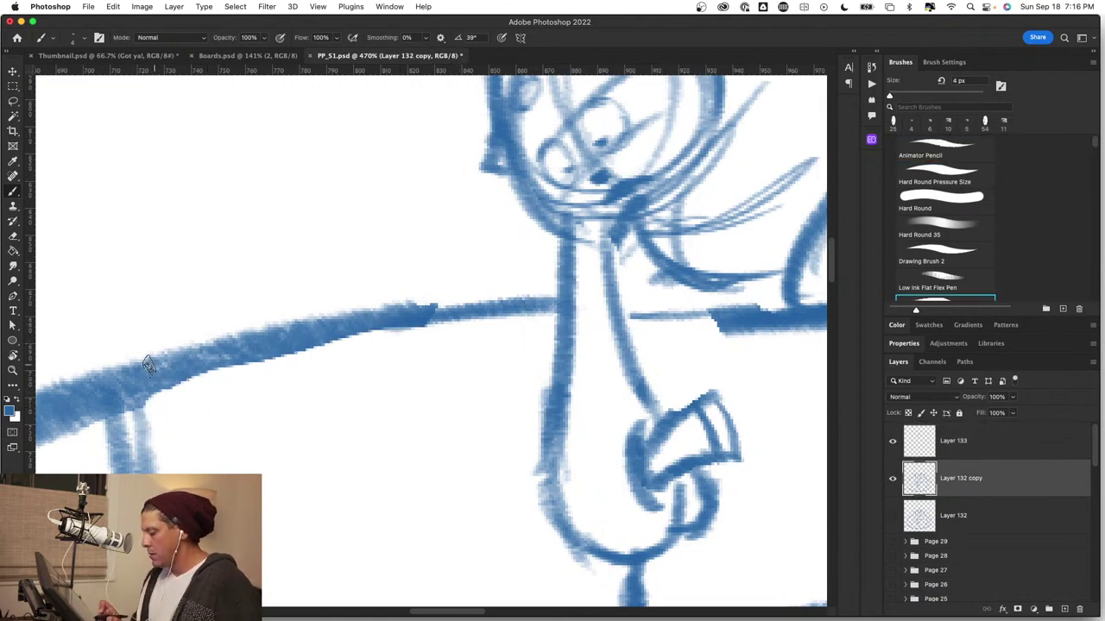
mouse_move(149, 364)
left_mouse_down()
mouse_move(319, 324)
mouse_move(561, 302)
left_mouse_up()
left_click_drag(626, 314, 704, 311)
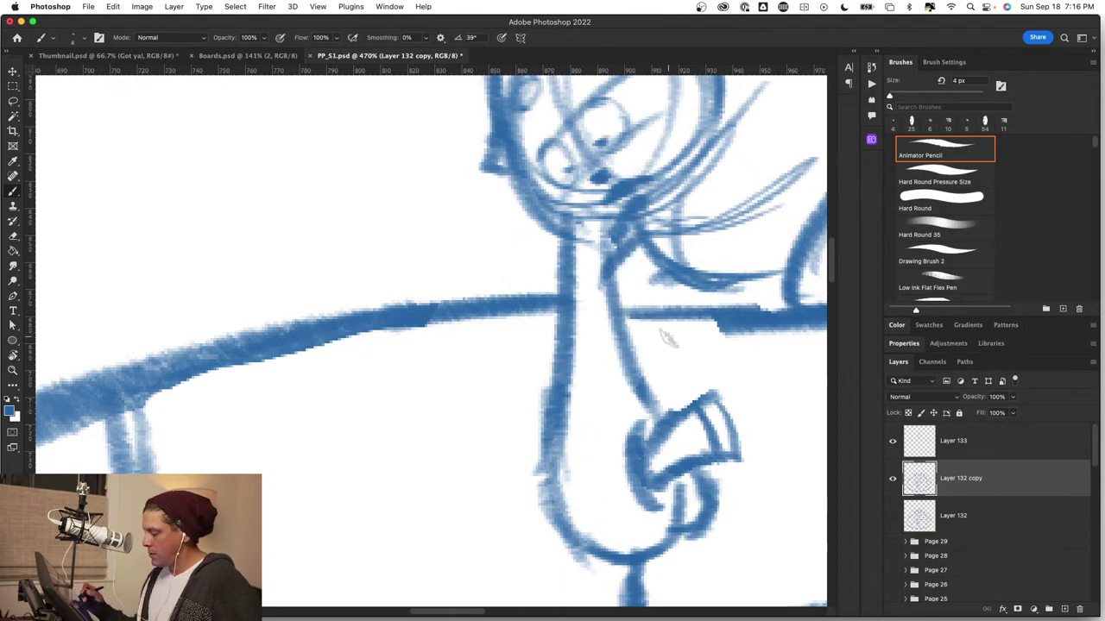
Erase the rough lines inside the panda's body and the back edge of its face on Layer 133.
key("z")
left_click_drag(681, 365, 654, 366)
left_click_drag(736, 349, 763, 346)
left_click_drag(689, 336, 722, 345)
key("b")
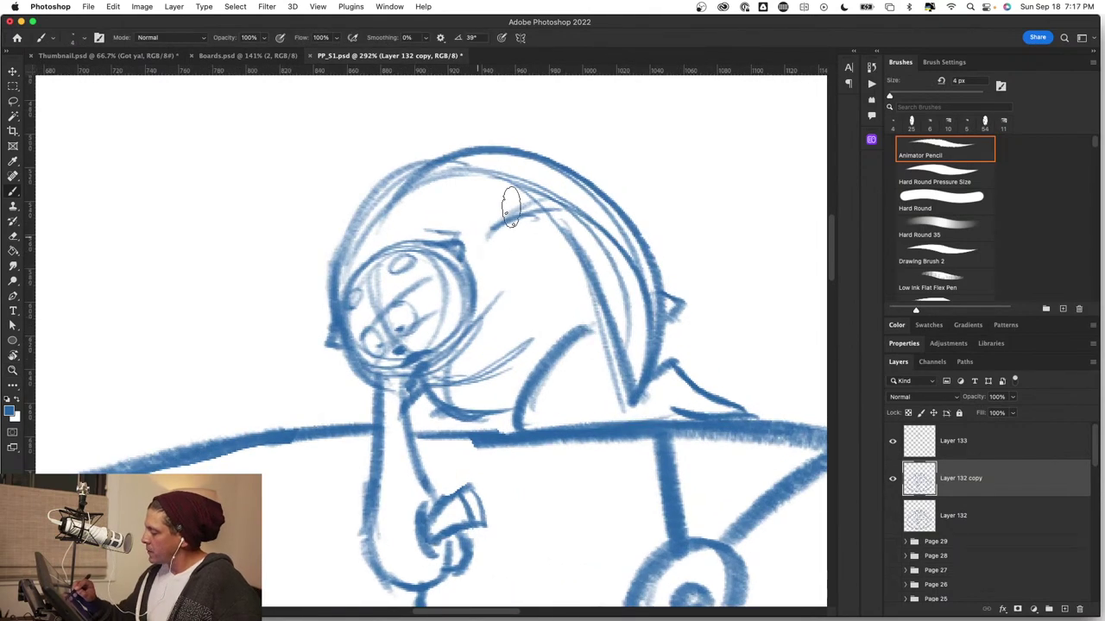
mouse_move(515, 208)
left_mouse_down()
mouse_move(523, 256)
mouse_move(486, 225)
mouse_move(532, 202)
mouse_move(614, 339)
mouse_move(621, 391)
mouse_move(581, 342)
mouse_move(587, 321)
mouse_move(478, 387)
mouse_move(482, 338)
mouse_move(444, 382)
mouse_move(471, 363)
left_mouse_up()
left_click(977, 428)
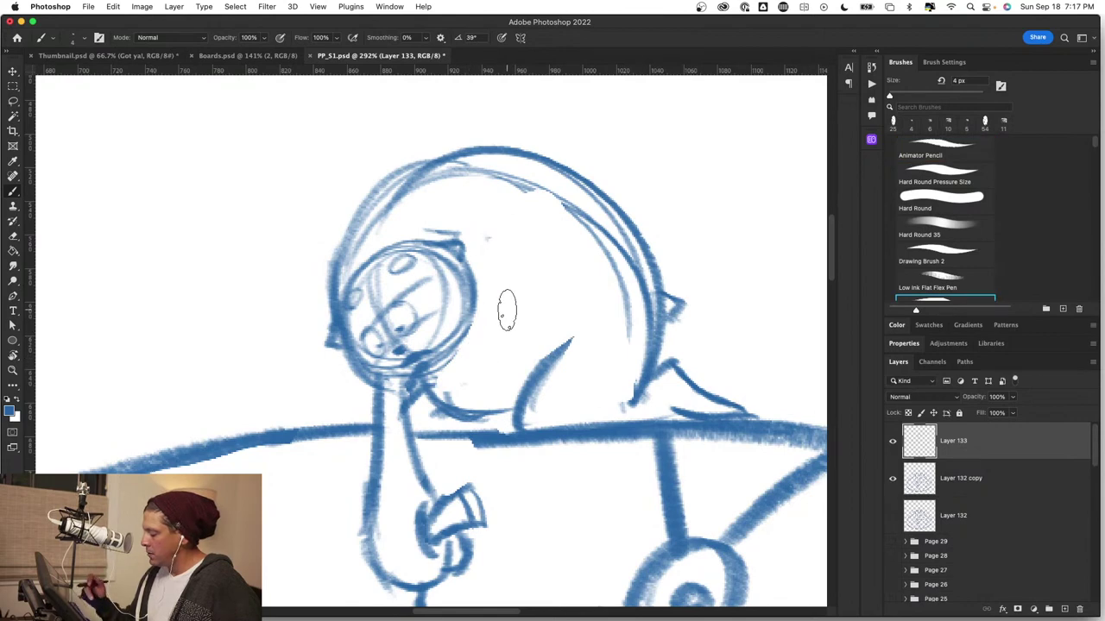
mouse_move(466, 276)
left_mouse_down()
mouse_move(471, 313)
mouse_move(448, 346)
left_mouse_up()
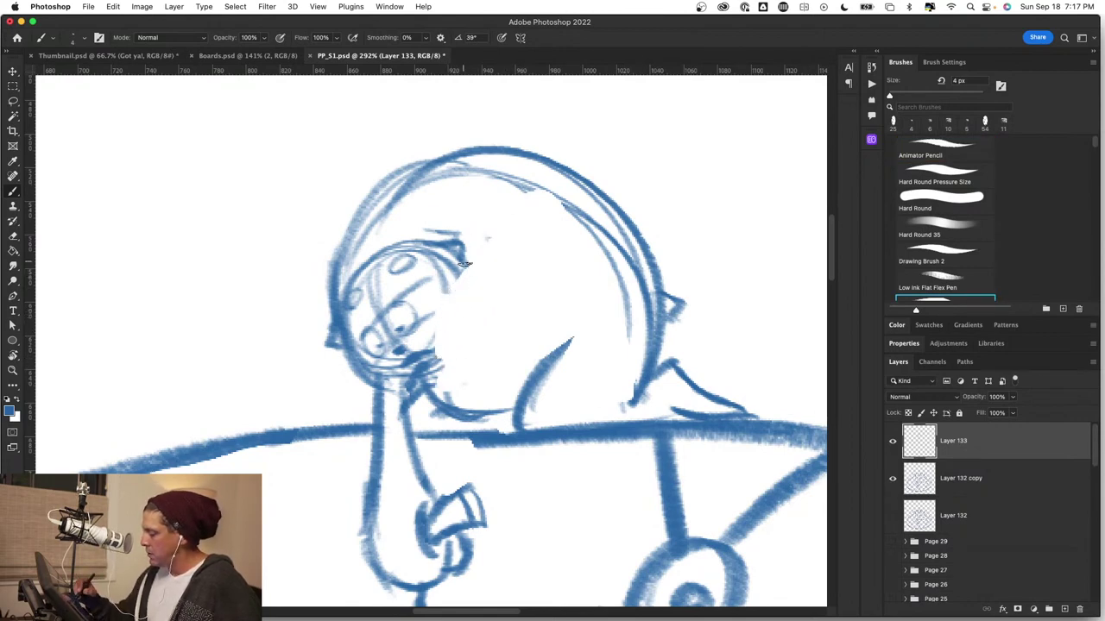
left_click_drag(465, 264, 473, 294)
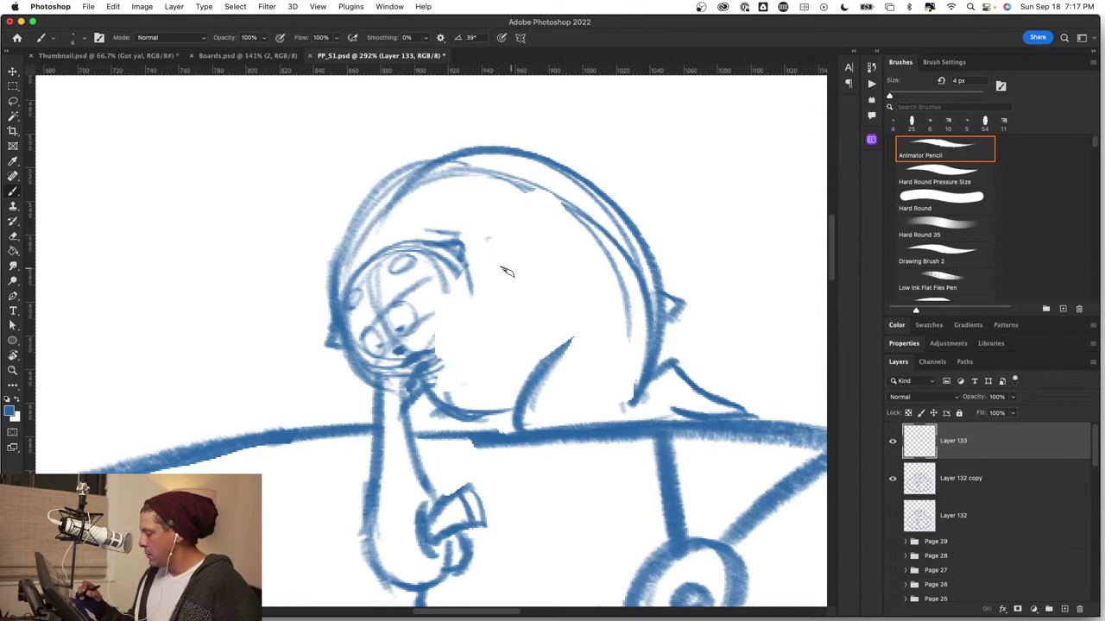
mouse_move(531, 252)
left_mouse_down()
mouse_move(503, 296)
mouse_move(530, 262)
mouse_move(519, 291)
mouse_move(558, 294)
mouse_move(497, 413)
left_mouse_up()
left_click_drag(538, 325, 485, 421)
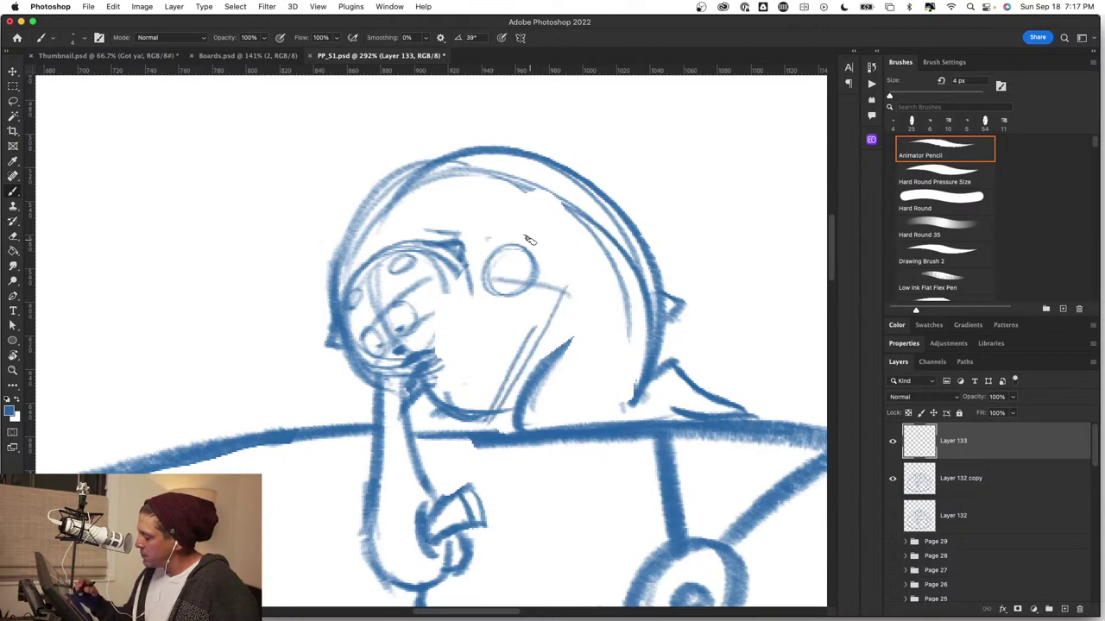
left_click_drag(503, 287, 547, 311)
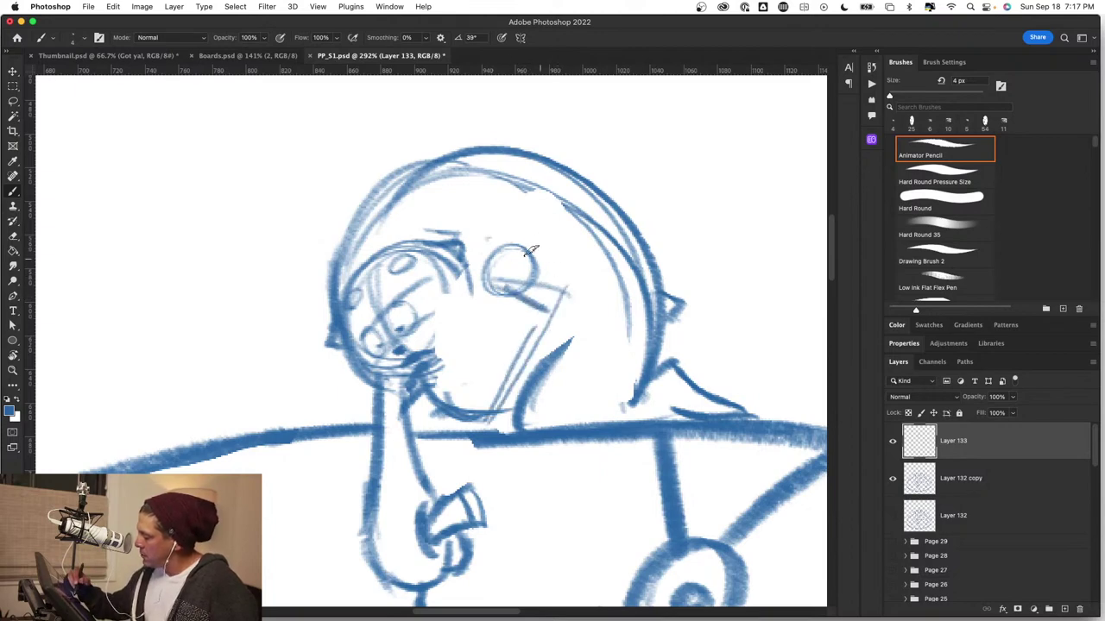
key("ctrl+z")
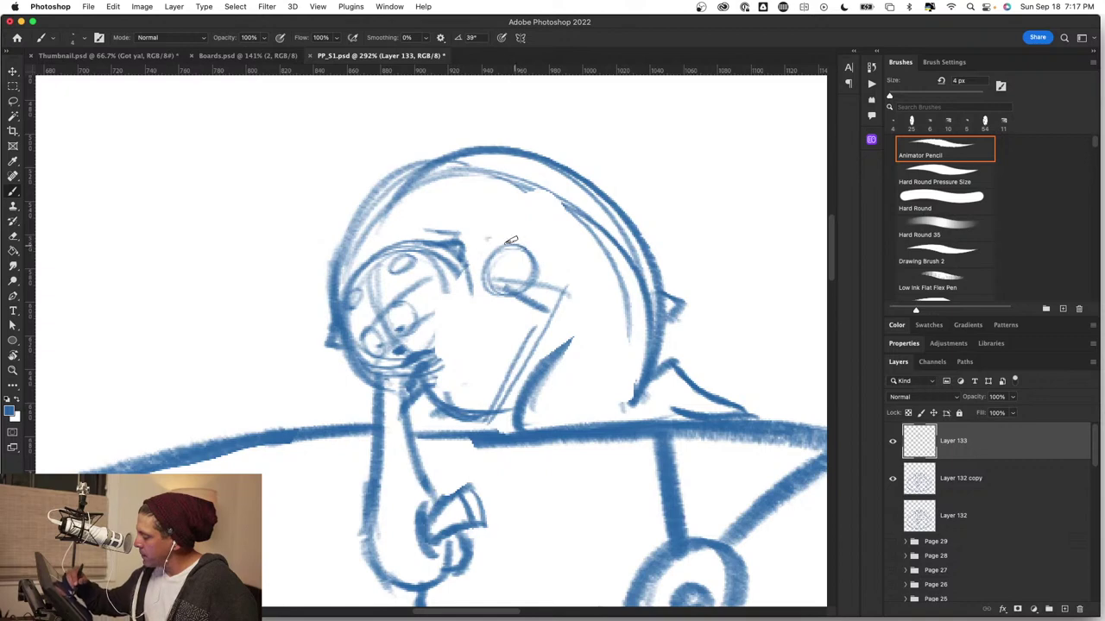
mouse_move(518, 245)
left_mouse_down()
mouse_move(552, 274)
mouse_move(491, 413)
mouse_move(441, 428)
left_mouse_up()
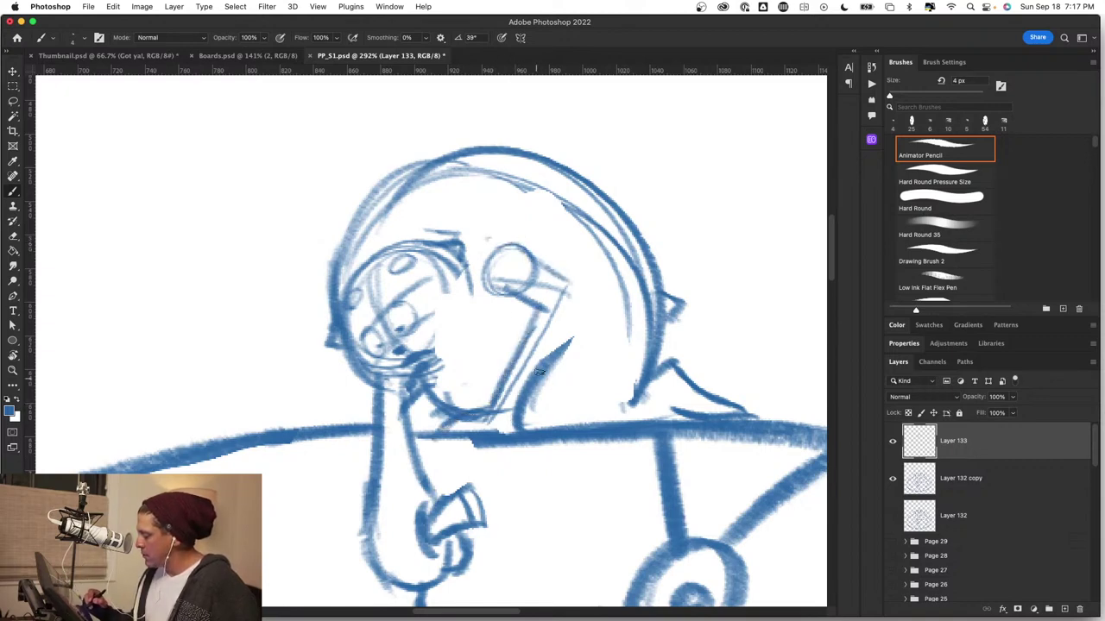
left_click_drag(568, 283, 509, 417)
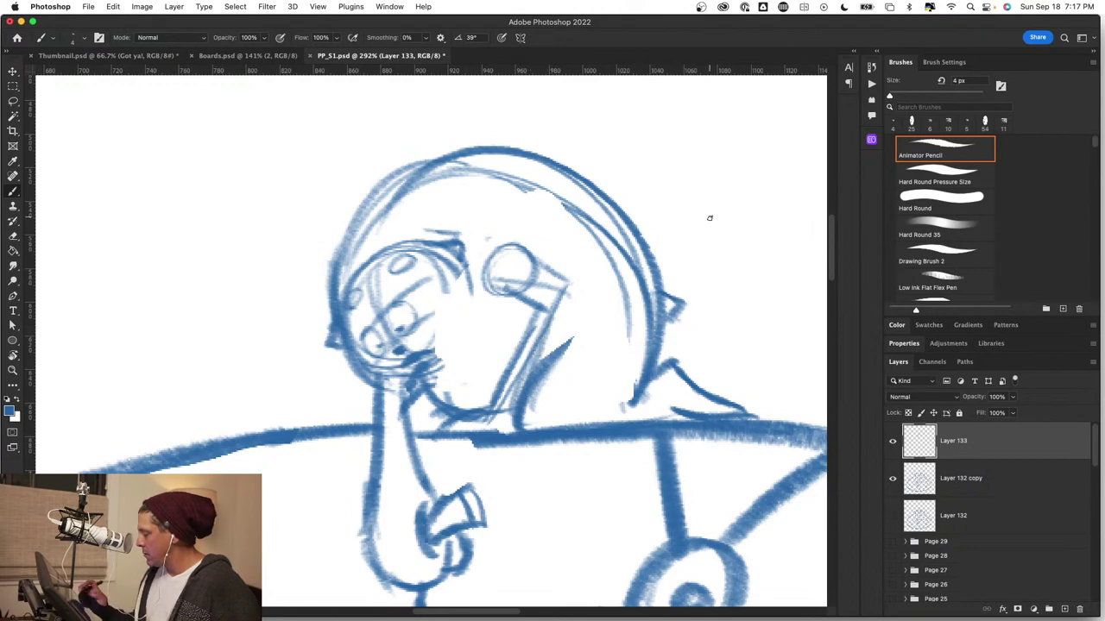
Replace the rough arm and belly lines with a bent arm running from a round shoulder down to the dome, and darken the thigh curve beside it.
mouse_move(505, 260)
left_mouse_down()
mouse_move(480, 282)
mouse_move(555, 258)
mouse_move(562, 299)
mouse_move(474, 406)
mouse_move(444, 414)
mouse_move(513, 374)
mouse_move(505, 417)
mouse_move(504, 394)
left_mouse_up()
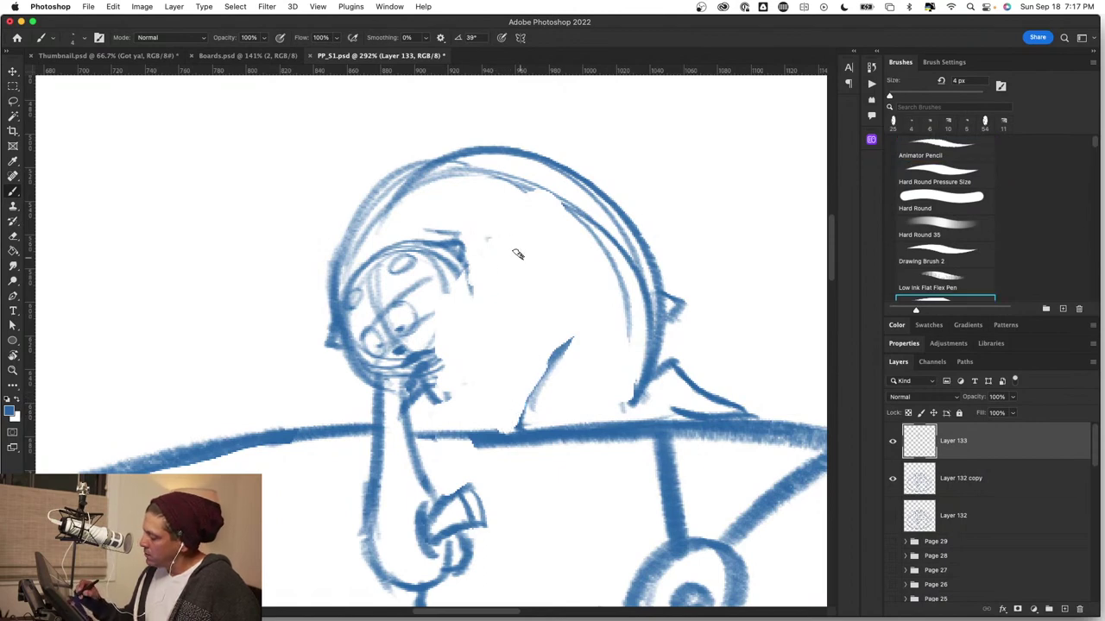
mouse_move(525, 254)
left_mouse_down()
mouse_move(513, 261)
mouse_move(522, 309)
mouse_move(547, 291)
left_mouse_up()
mouse_move(523, 258)
left_mouse_down()
mouse_move(553, 302)
mouse_move(464, 399)
left_mouse_up()
left_click_drag(522, 323, 453, 421)
mouse_move(541, 271)
left_mouse_down()
mouse_move(561, 301)
mouse_move(518, 413)
left_mouse_up()
left_click_drag(552, 313, 512, 421)
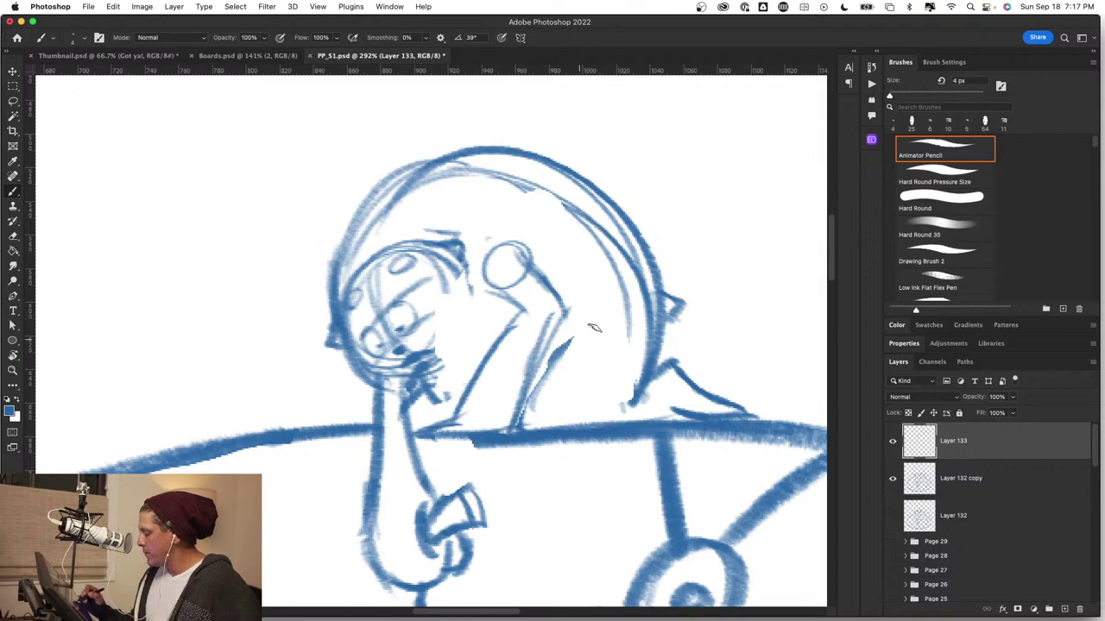
left_click_drag(575, 339, 529, 398)
left_click_drag(593, 332, 521, 419)
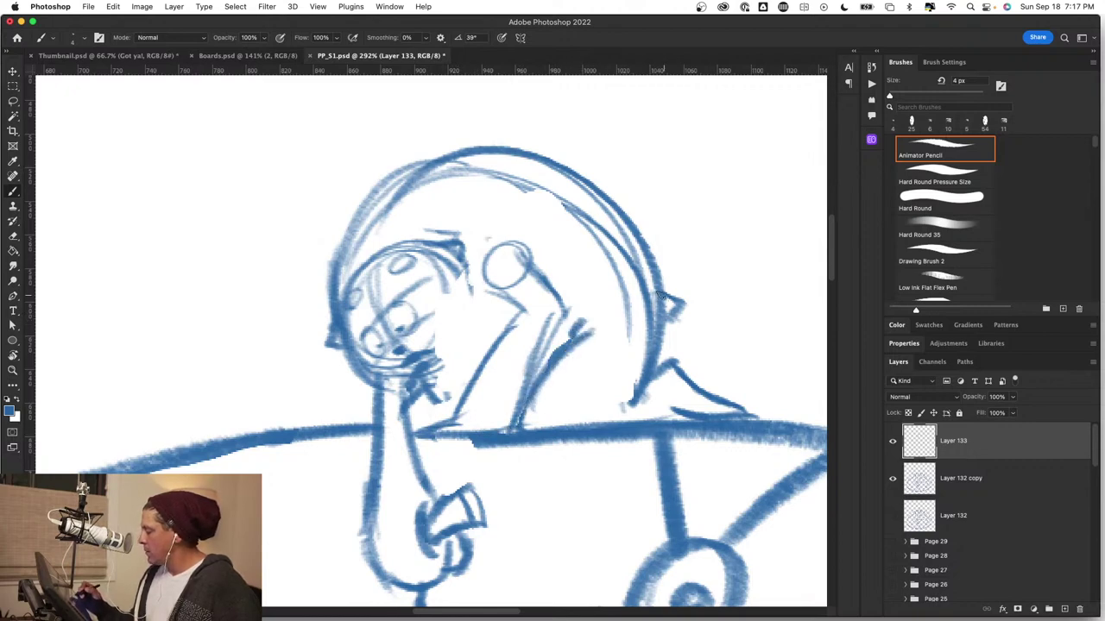
Darken the contour from the forehead over the back and add small pointed ear marks, checking the panda's design in Thumbnail.psd.
mouse_move(335, 288)
left_mouse_down()
mouse_move(421, 165)
mouse_move(508, 147)
left_mouse_up()
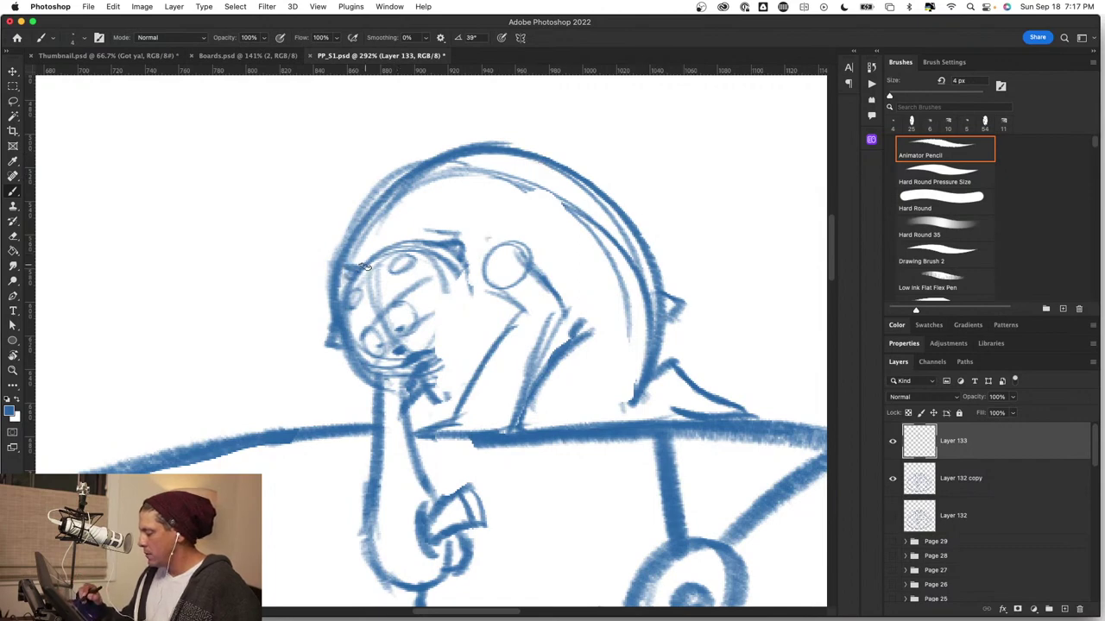
left_click_drag(366, 267, 407, 245)
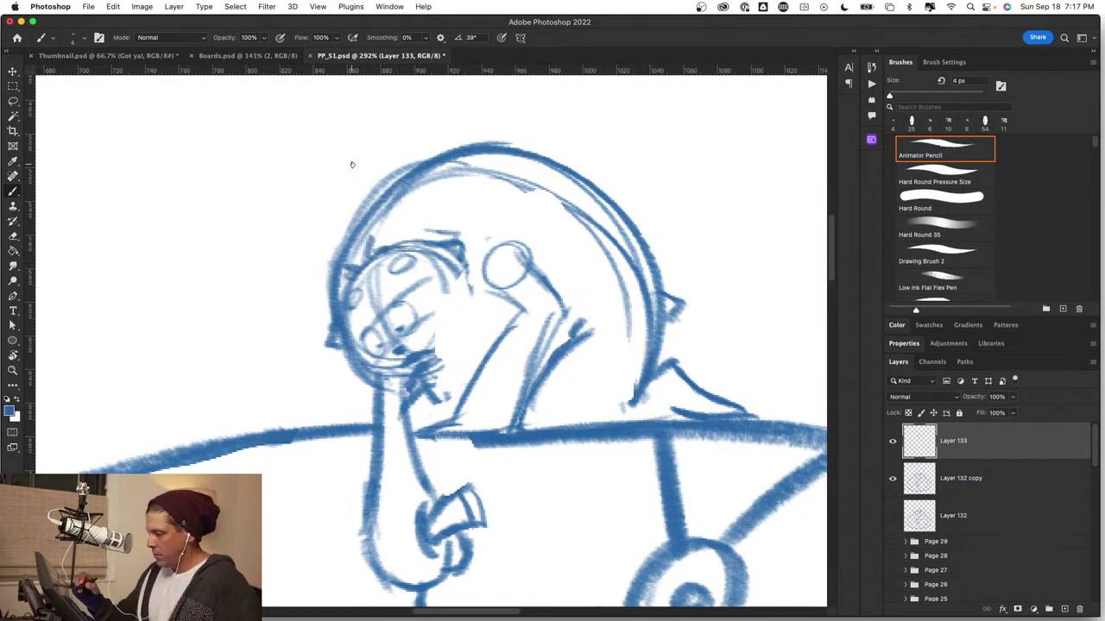
left_click(120, 56)
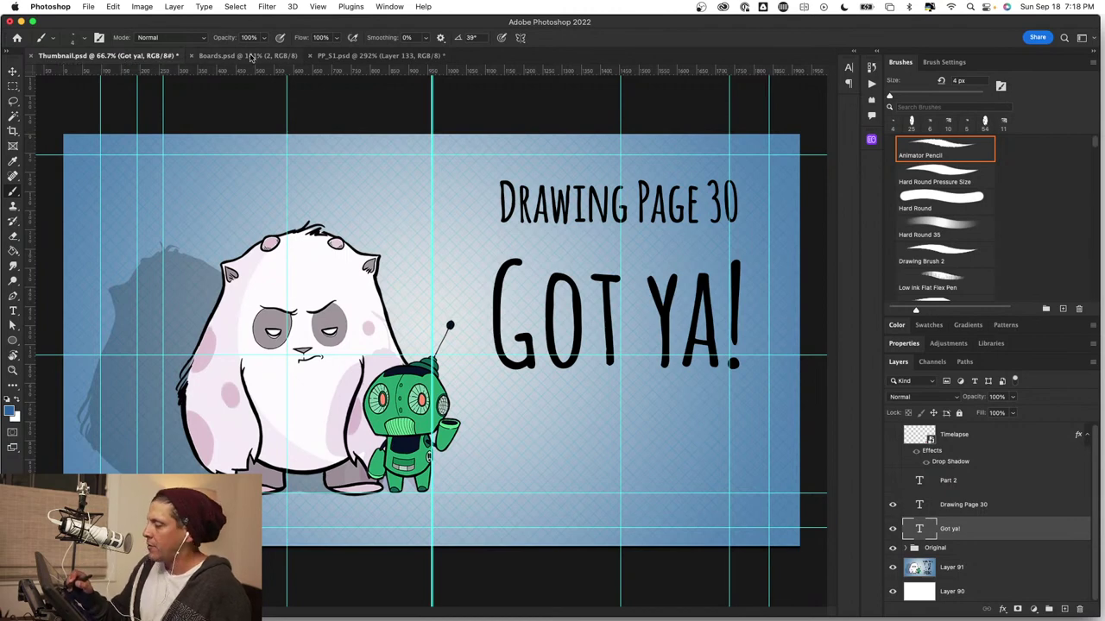
left_click(371, 56)
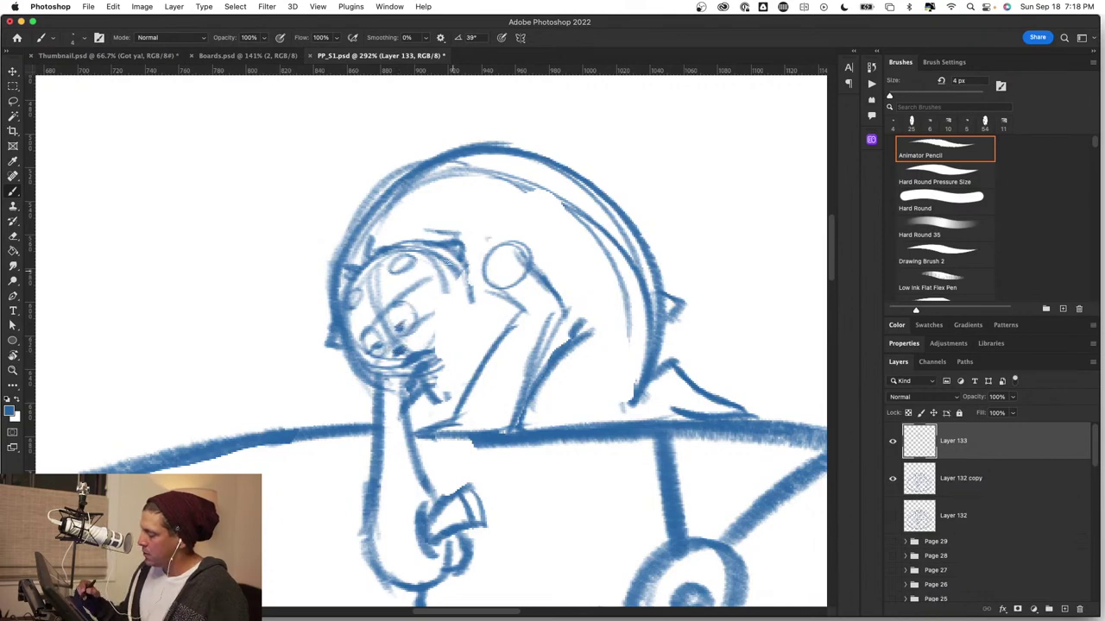
Erase the rough lines over the panda's mouth and chin and redraw the lower head contour running into the belly.
left_click_drag(634, 387, 535, 403)
left_click_drag(449, 244, 493, 236)
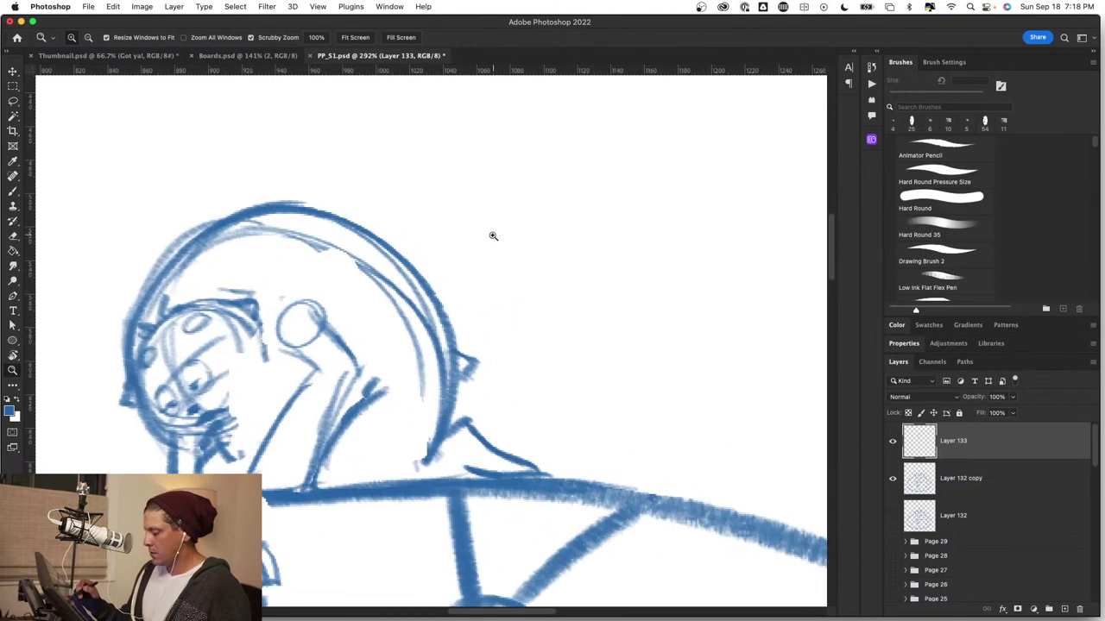
key("b")
scroll(363, 380, "left", 5)
scroll(363, 380, "down", 3)
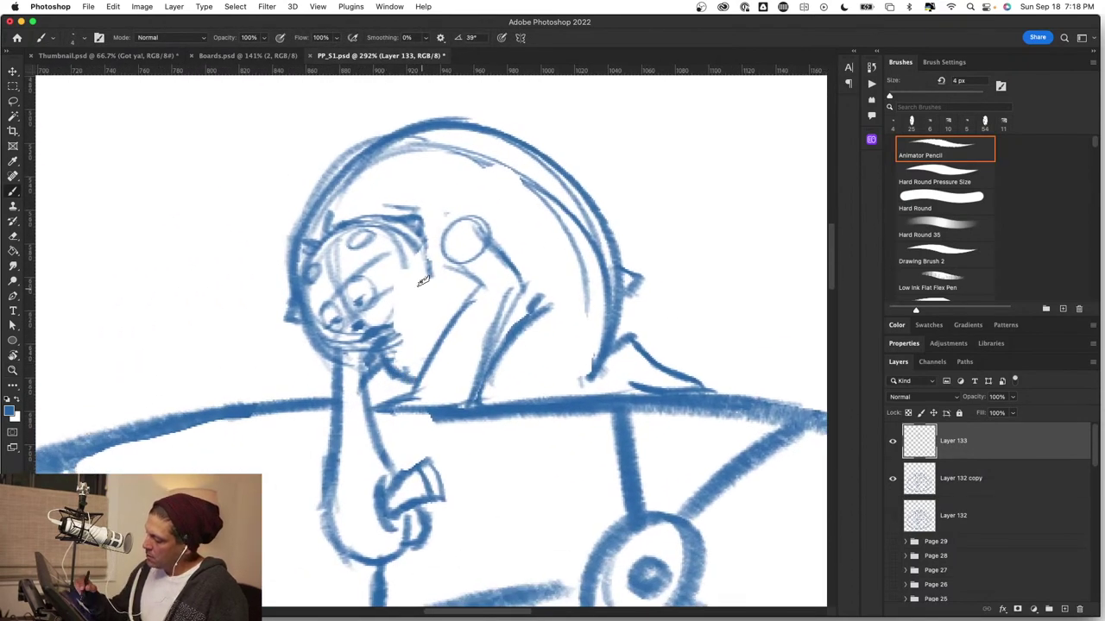
left_click_drag(323, 344, 357, 359)
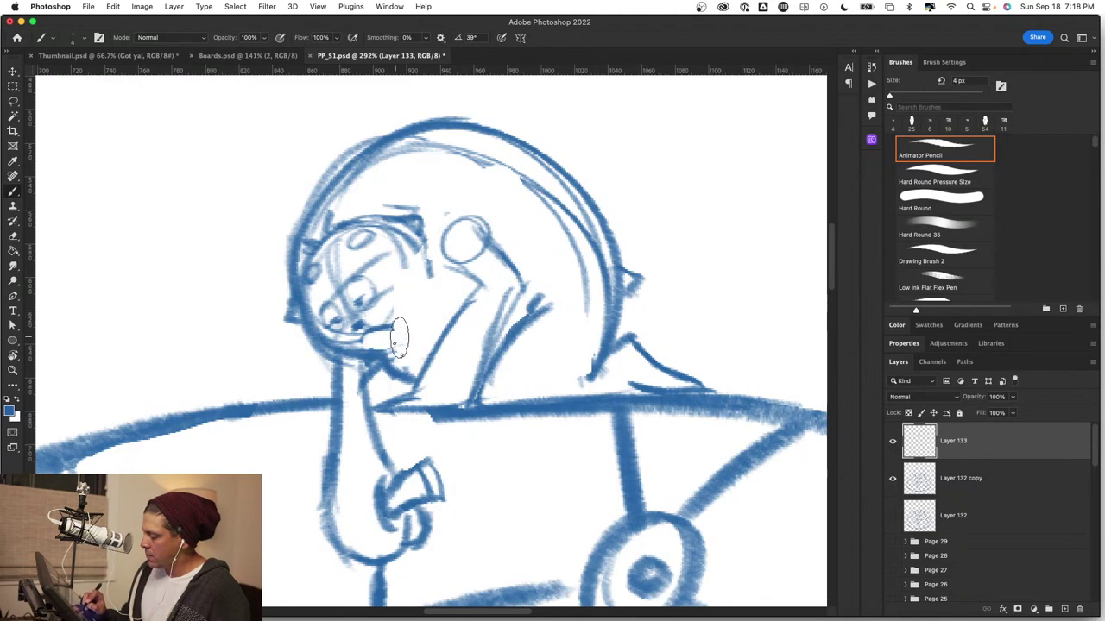
mouse_move(396, 357)
left_mouse_down()
mouse_move(343, 351)
mouse_move(414, 356)
left_mouse_up()
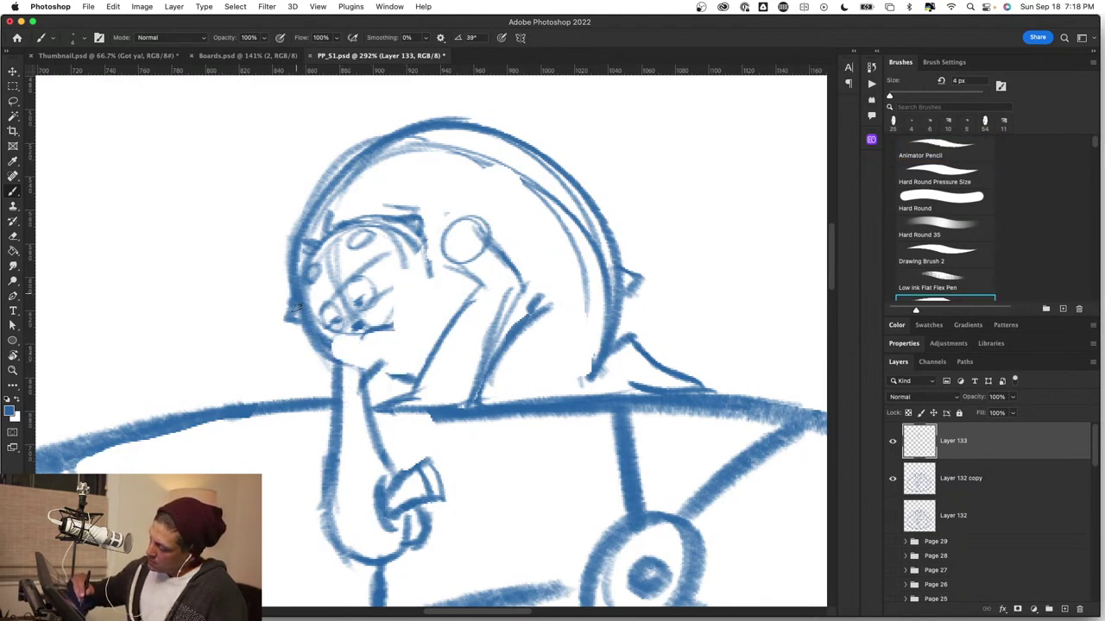
left_click_drag(305, 331, 389, 375)
mouse_move(334, 348)
left_mouse_down()
mouse_move(416, 380)
mouse_move(372, 371)
left_mouse_up()
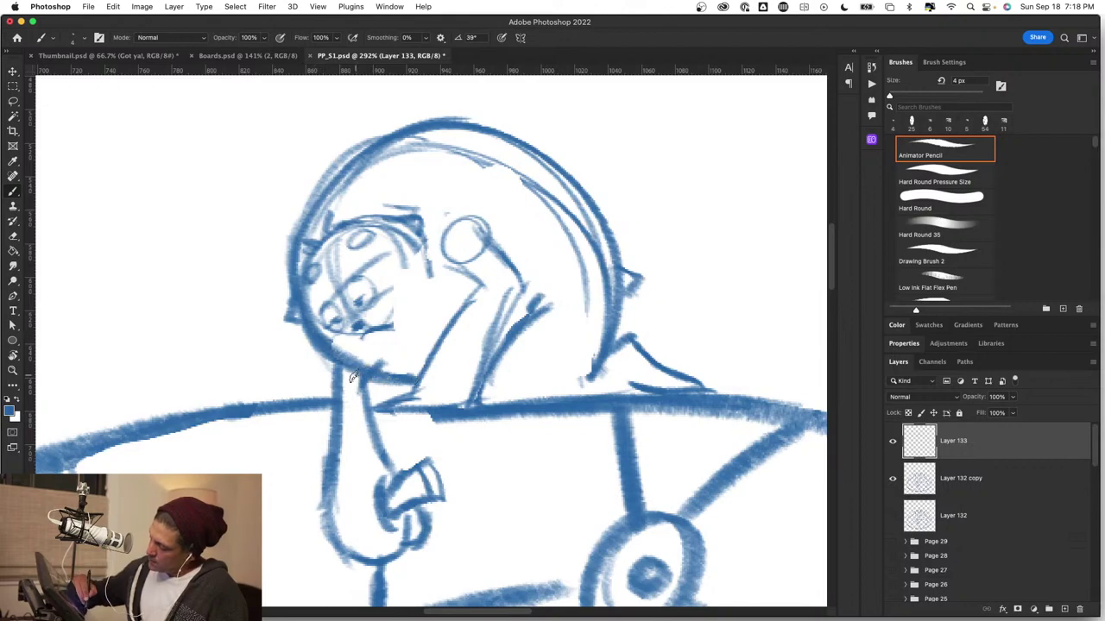
left_click_drag(293, 276, 299, 218)
Erase the upper ear, the line across the top of the face and the face's back edge.
key("z")
left_click_drag(468, 285, 434, 314)
key("super+0")
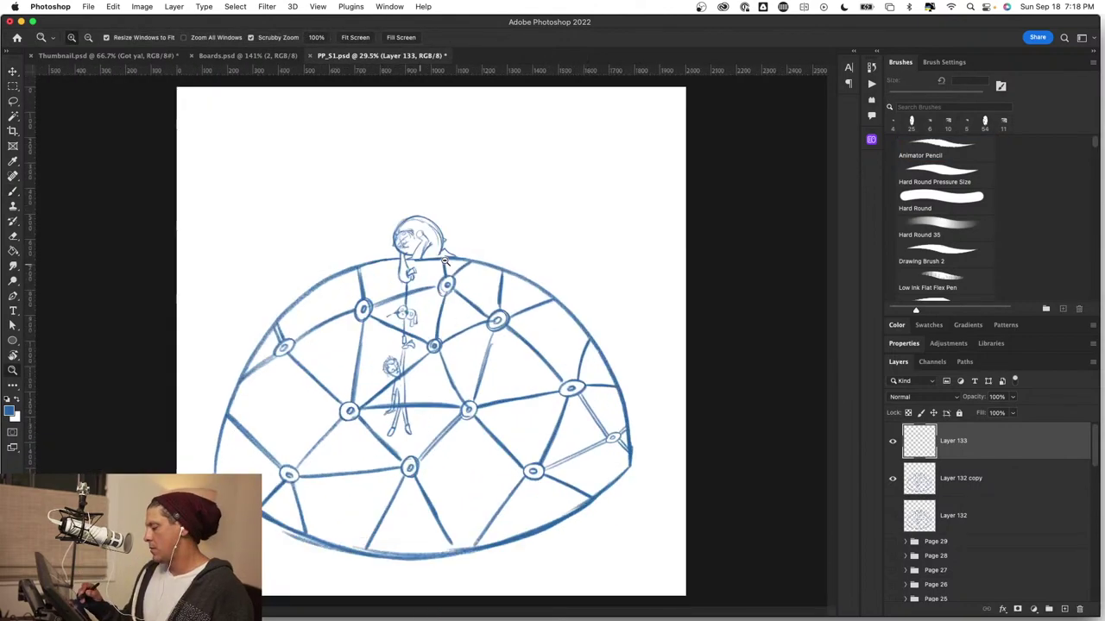
left_click_drag(414, 217, 466, 219)
left_click_drag(459, 281, 492, 281)
key("b")
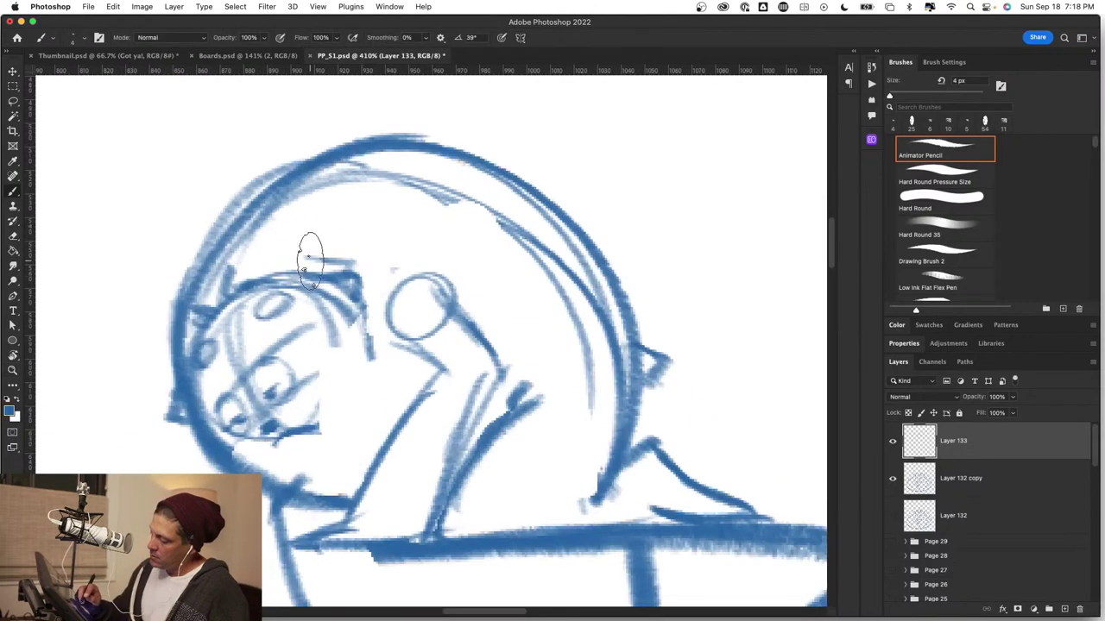
mouse_move(309, 256)
left_mouse_down()
mouse_move(254, 268)
mouse_move(348, 253)
mouse_move(355, 331)
mouse_move(333, 336)
mouse_move(372, 264)
mouse_move(412, 248)
left_mouse_up()
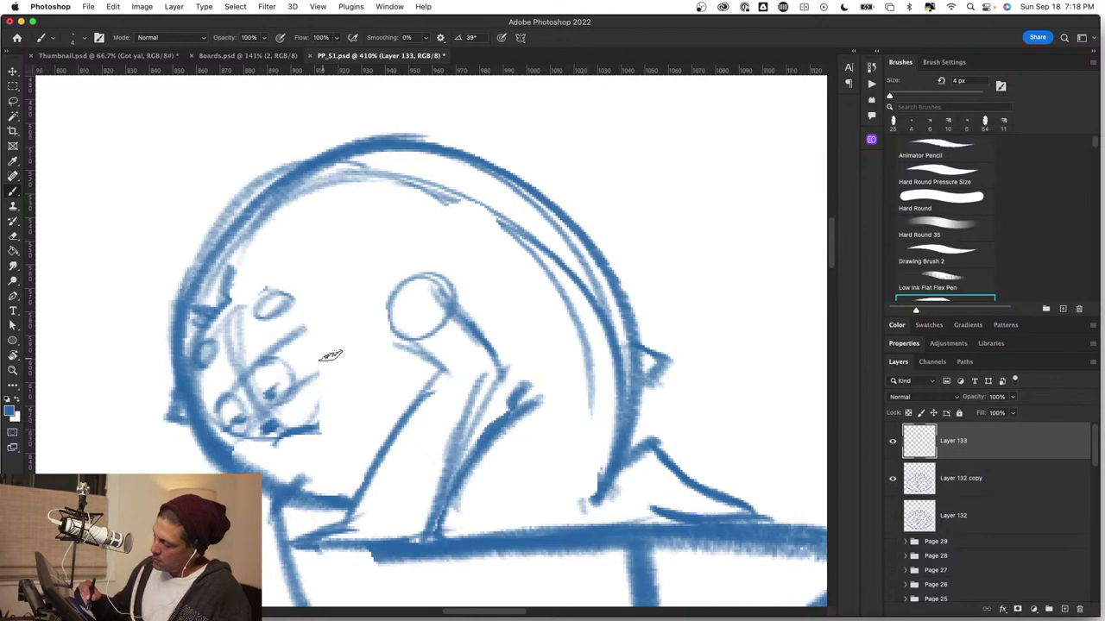
mouse_move(488, 303)
left_mouse_down()
mouse_move(388, 309)
mouse_move(570, 310)
left_mouse_up()
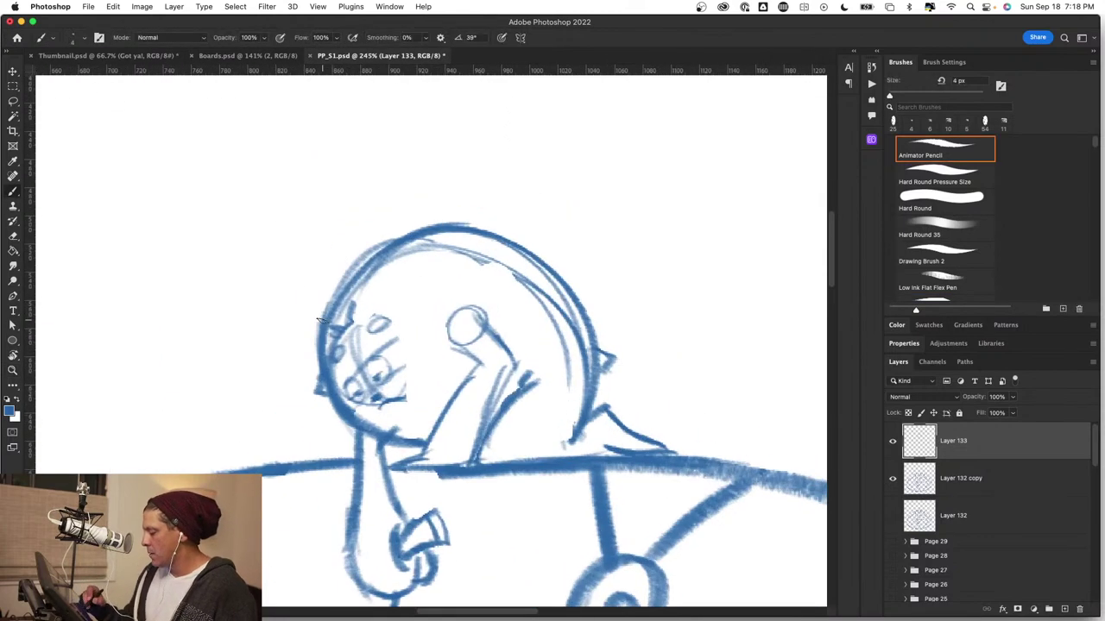
Reshape the panda's upper contour with a dip between head and back, erasing the rough outer lines and darkening the new outline.
mouse_move(363, 278)
left_mouse_down()
mouse_move(423, 249)
mouse_move(509, 233)
left_mouse_up()
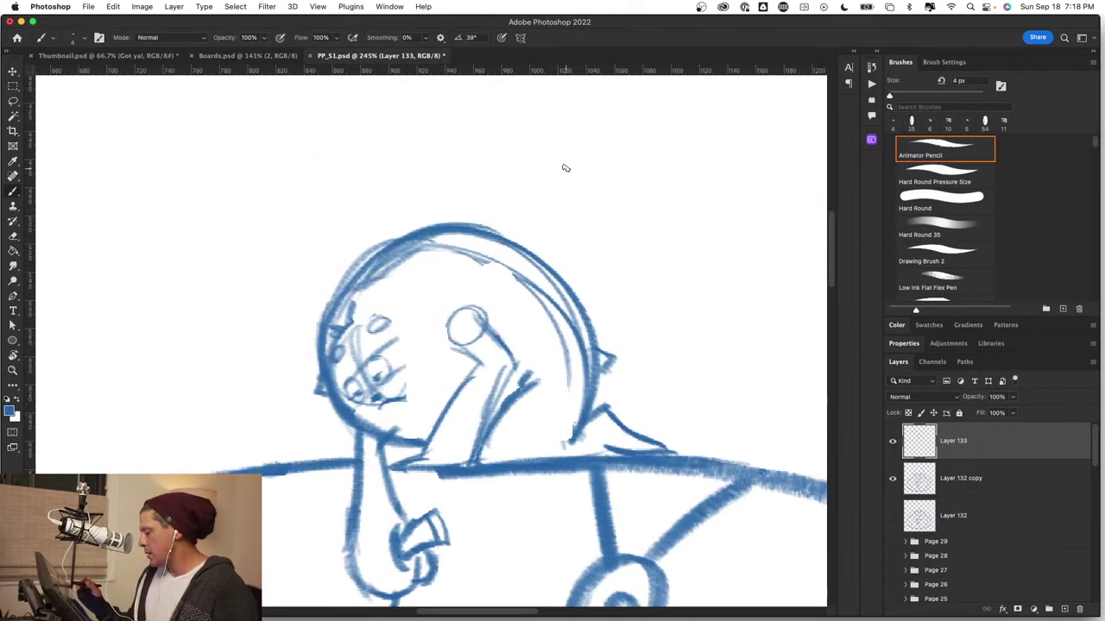
key("super+z")
key("super+z")
key("super+z")
key("super+z")
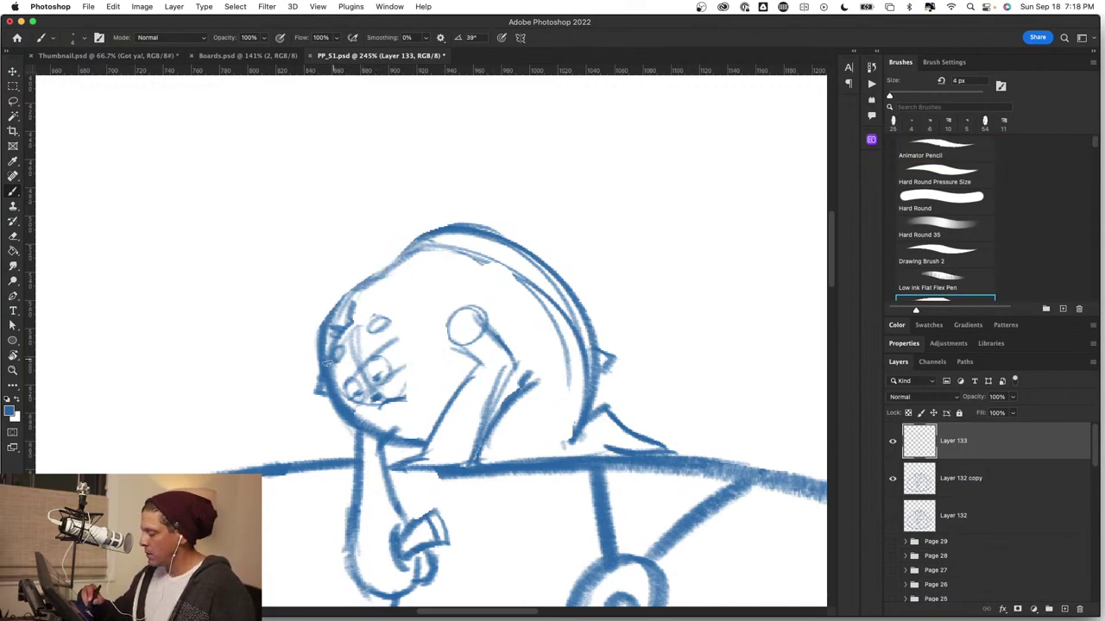
mouse_move(326, 323)
left_mouse_down()
mouse_move(376, 268)
mouse_move(336, 288)
mouse_move(428, 233)
mouse_move(472, 226)
left_mouse_up()
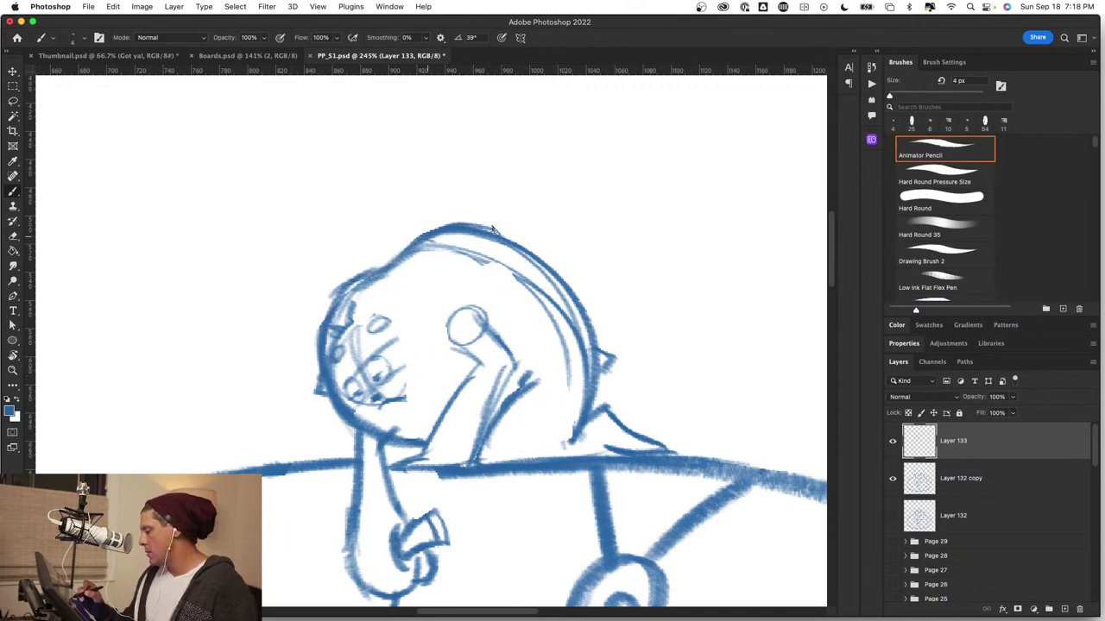
Thicken both edges of the panda's bent supporting arm from the elbow down to the hand on the dome.
key("super+space")
left_click_drag(565, 318, 489, 303)
left_click(620, 325)
left_click(616, 325)
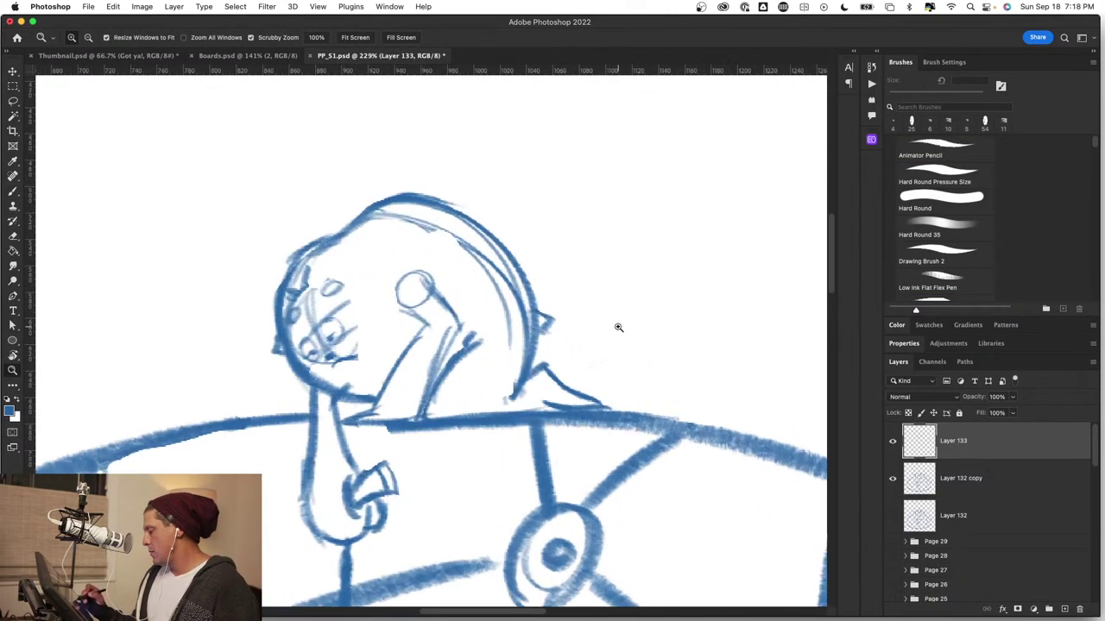
key("b")
left_click_drag(438, 374, 553, 335)
key("z")
left_click_drag(560, 277, 595, 270)
key("b")
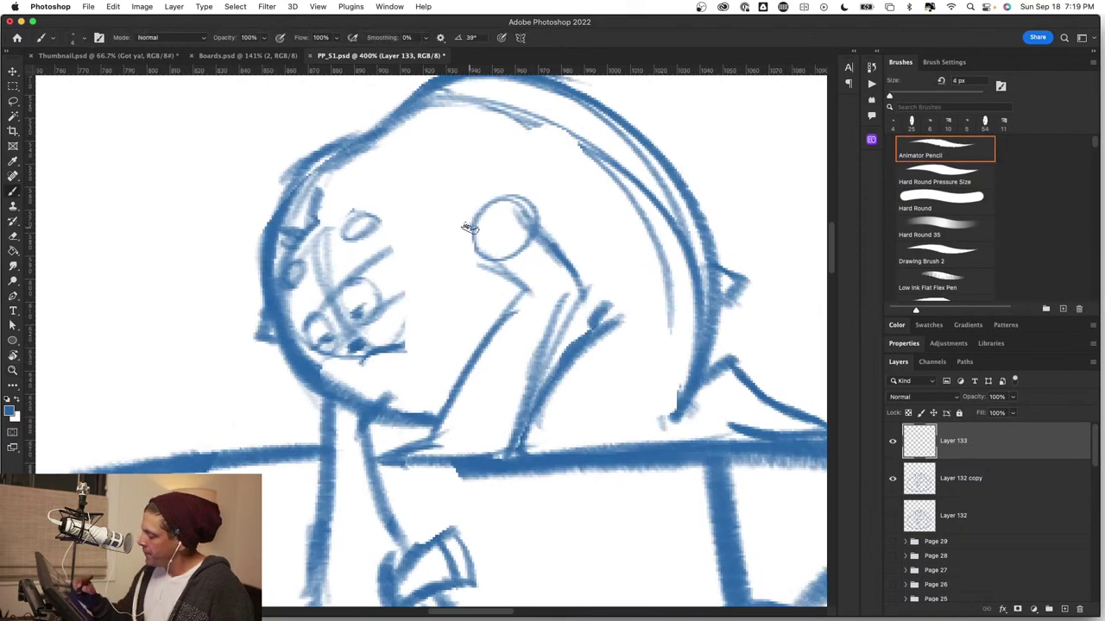
mouse_move(481, 258)
left_mouse_down()
mouse_move(518, 287)
mouse_move(519, 247)
mouse_move(522, 288)
mouse_move(505, 302)
mouse_move(524, 296)
mouse_move(466, 382)
left_mouse_up()
left_click_drag(521, 309, 435, 435)
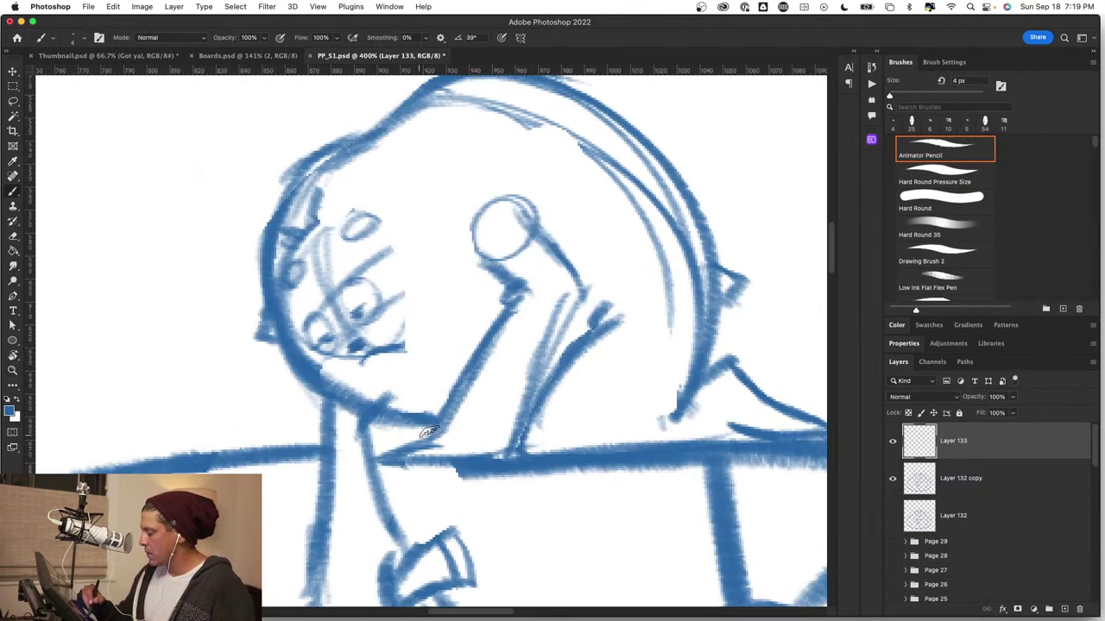
mouse_move(559, 260)
left_mouse_down()
mouse_move(584, 284)
mouse_move(579, 311)
mouse_move(554, 353)
mouse_move(560, 327)
mouse_move(499, 455)
left_mouse_up()
left_click_drag(553, 364, 510, 456)
left_click_drag(431, 439, 404, 448)
Redraw the underside of the panda's rear foot as a raised line that slopes forward to the dome.
key("z")
left_click_drag(554, 442, 479, 438)
left_click_drag(461, 258, 528, 268)
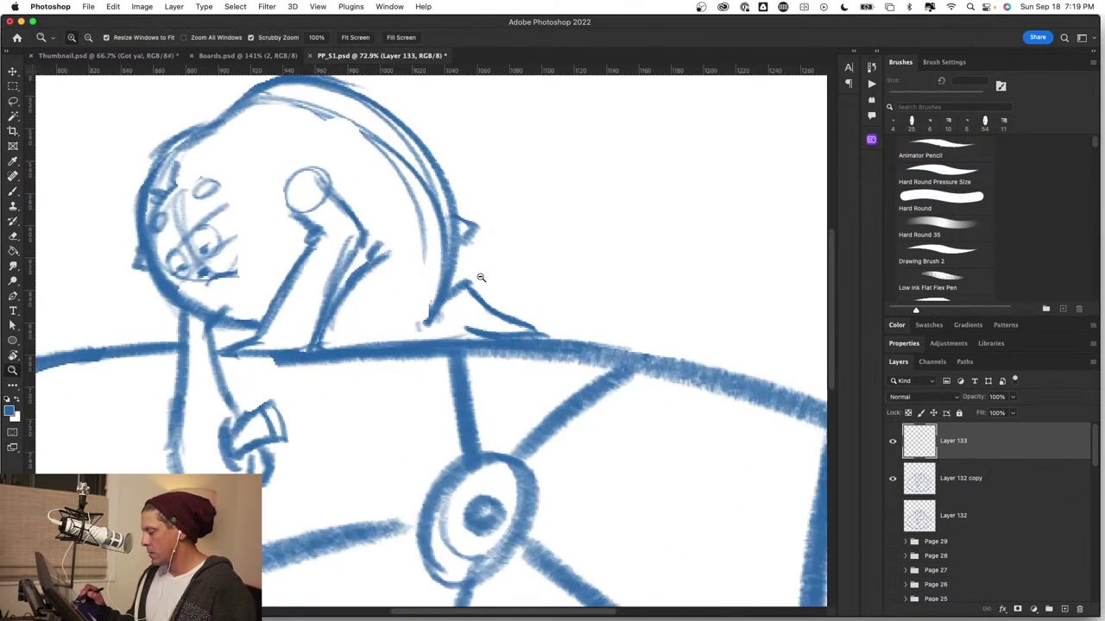
key("b")
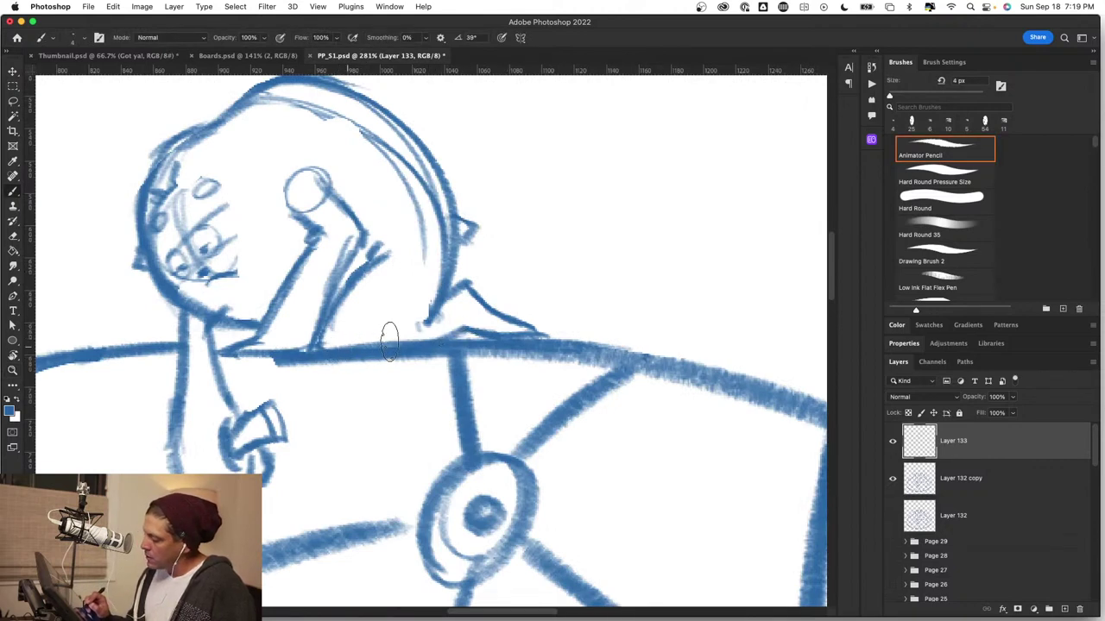
On Layer 132 copy, thin the dome's top edge between the panda's hand and foot and redraw it as a clean line.
left_click(971, 477)
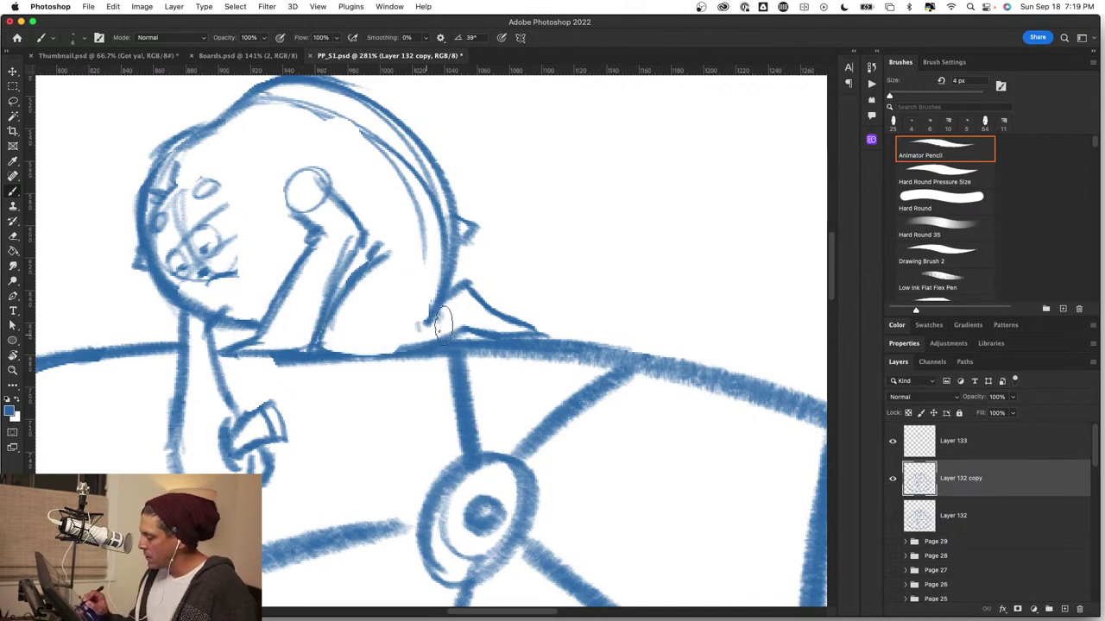
key("b")
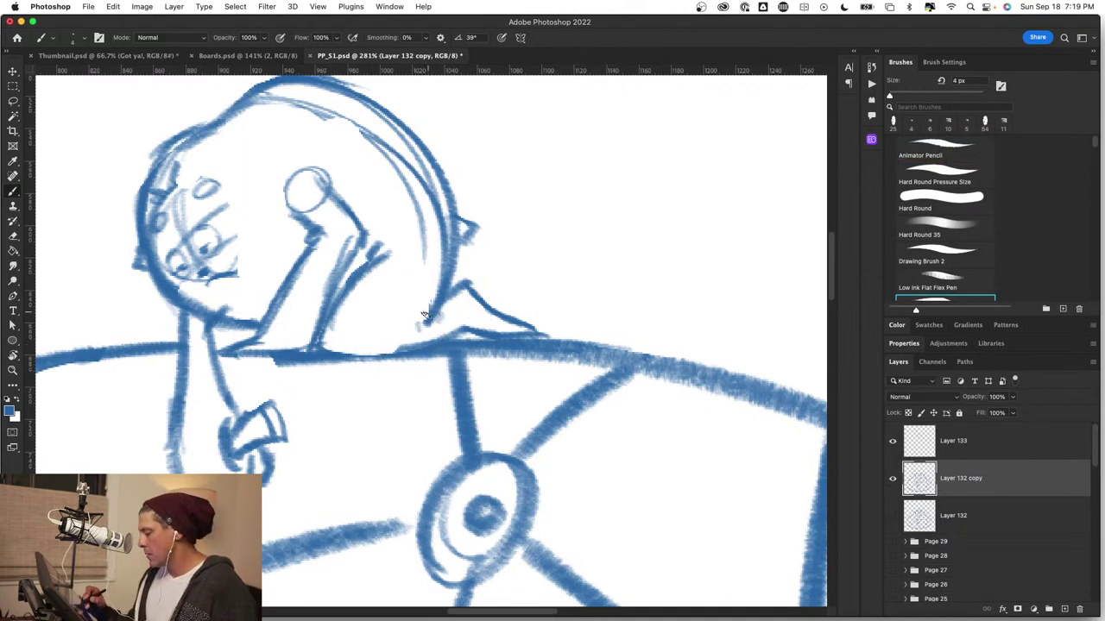
key("comma")
left_click_drag(321, 342, 436, 333)
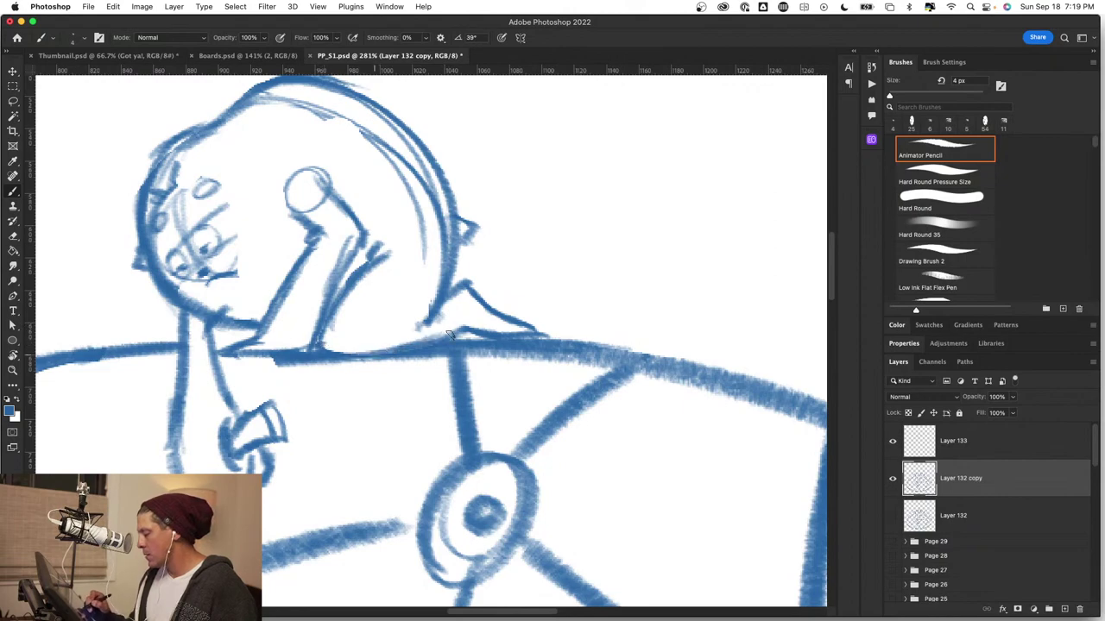
Merge Layer 133 down into Layer 132 copy.
key("alt+space")
left_click_drag(487, 363, 470, 374)
left_click_drag(518, 345, 488, 340)
left_click_drag(438, 247, 483, 242)
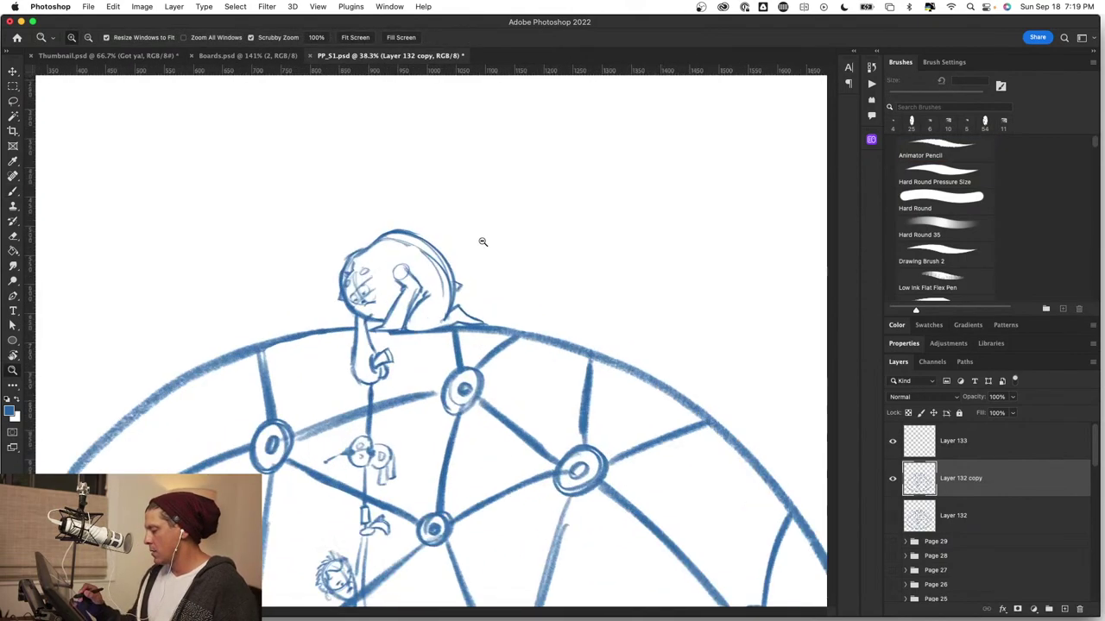
left_click_drag(405, 234, 525, 245)
key("b")
key("period")
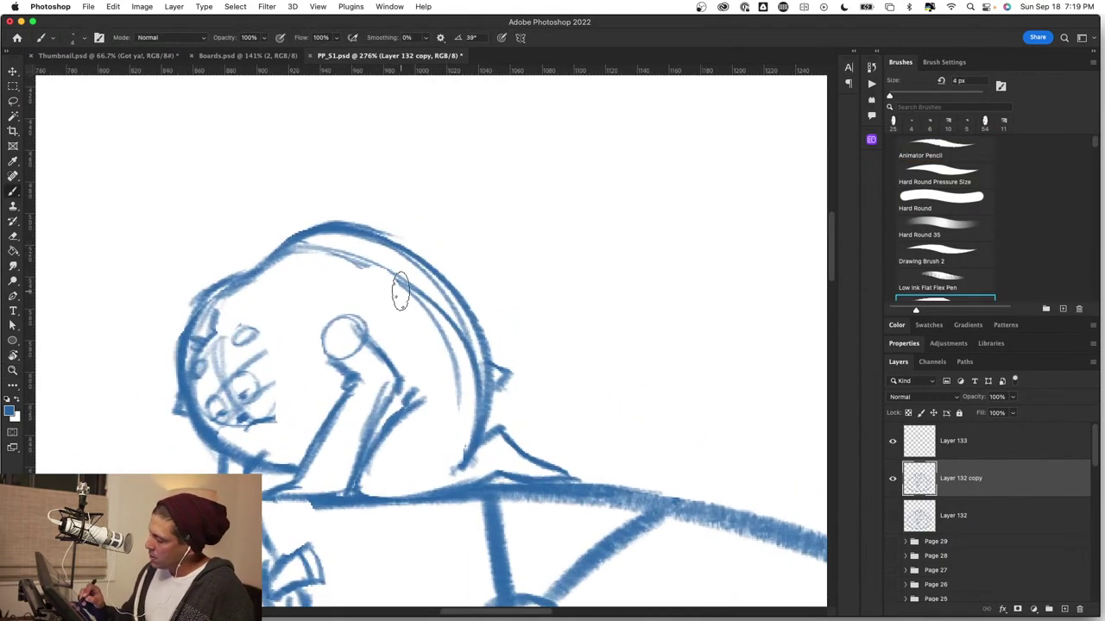
left_click(1004, 431)
key("super+e")
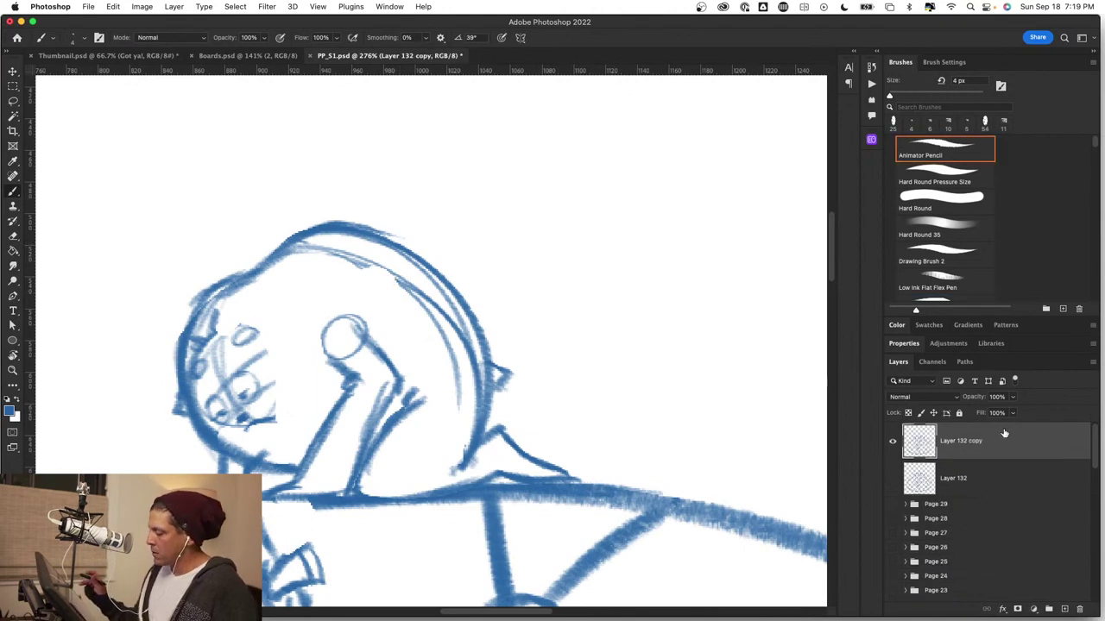
Erase the leftover inner lines along the panda's back and the outline from the top of the back to the forehead.
mouse_move(314, 251)
left_mouse_down()
mouse_move(384, 265)
mouse_move(422, 308)
mouse_move(342, 265)
mouse_move(406, 298)
mouse_move(458, 380)
mouse_move(438, 324)
mouse_move(471, 424)
left_mouse_up()
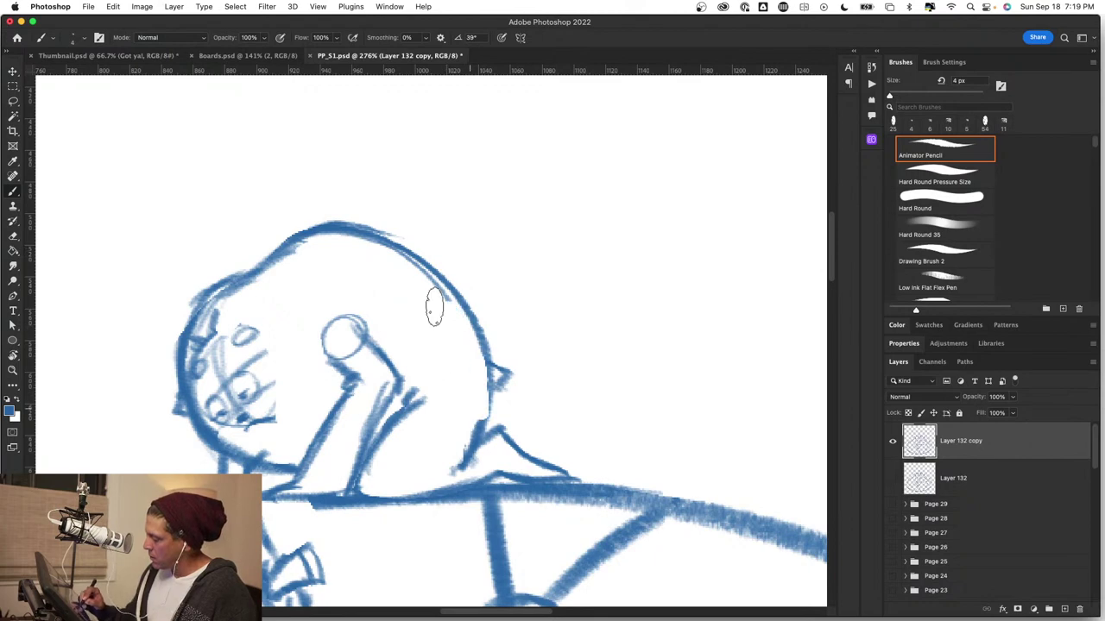
key("shift+period")
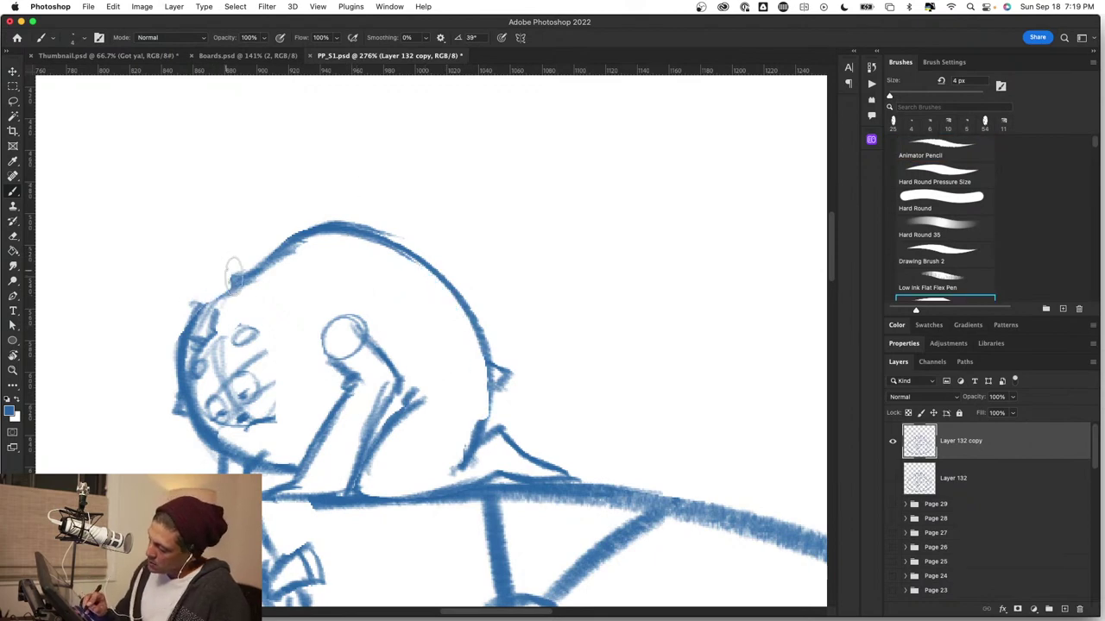
mouse_move(233, 274)
left_mouse_down()
mouse_move(302, 224)
mouse_move(308, 237)
mouse_move(170, 339)
mouse_move(226, 299)
mouse_move(167, 371)
left_mouse_up()
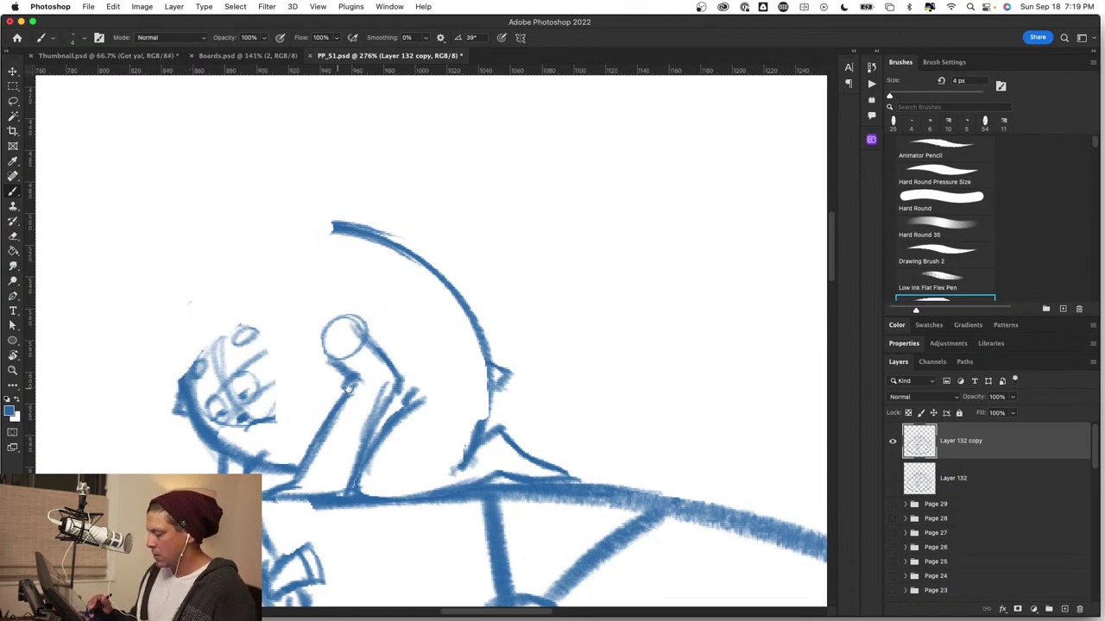
Redraw the panda's upper contour as one rounded arc from the forehead up to the top of the back.
left_click_drag(348, 388, 462, 384)
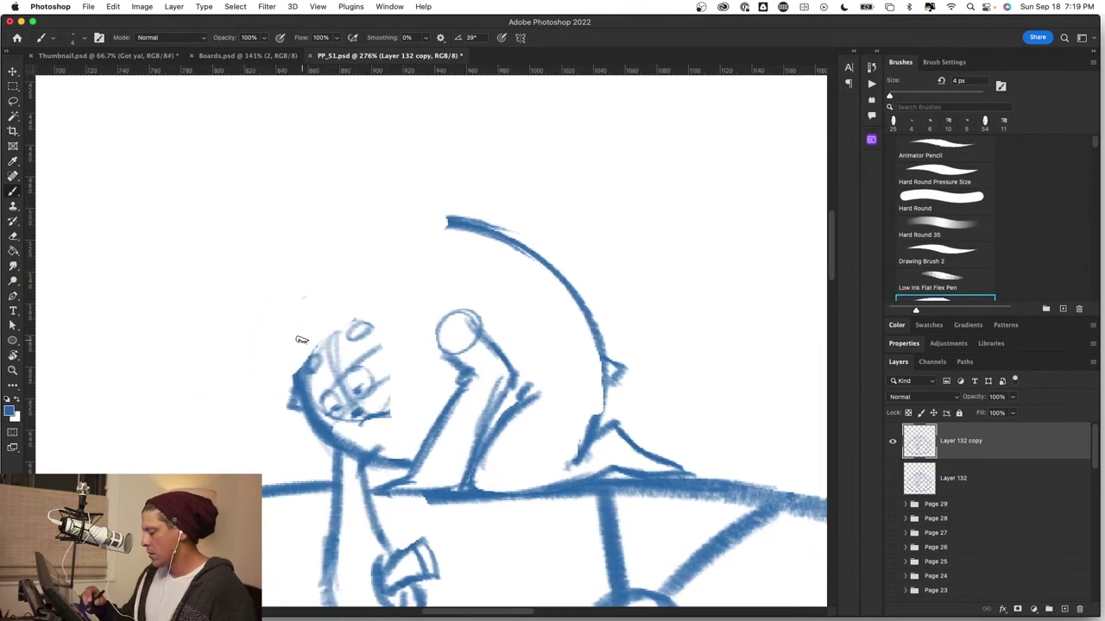
key("shift+comma")
mouse_move(312, 330)
left_mouse_down()
mouse_move(290, 383)
mouse_move(359, 252)
mouse_move(473, 213)
left_mouse_up()
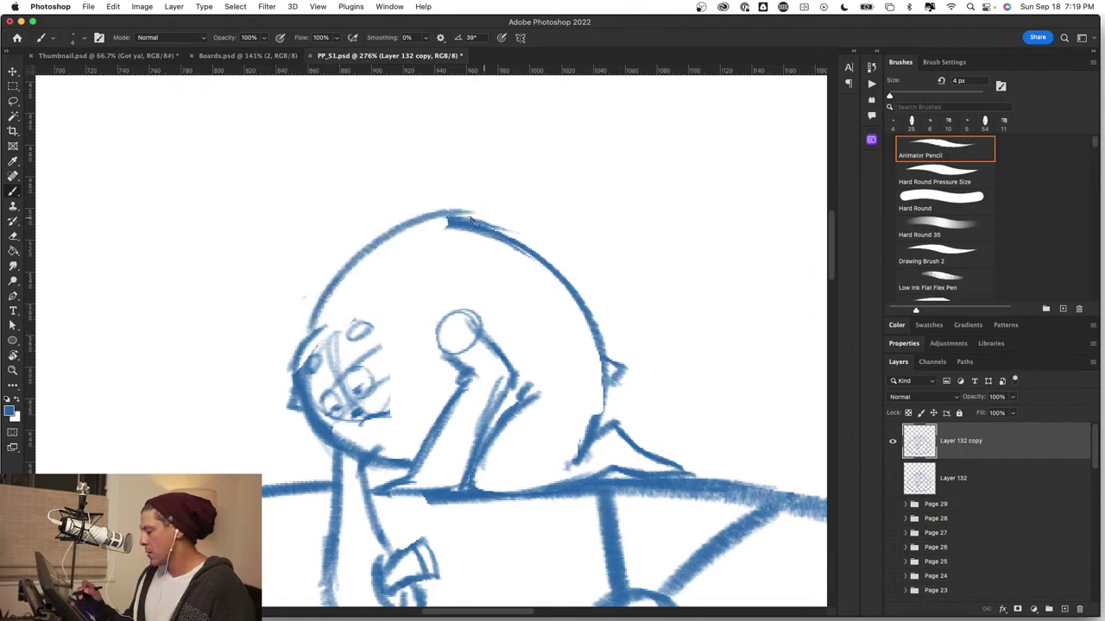
left_click_drag(409, 225, 471, 221)
left_click_drag(363, 245, 420, 223)
Erase the construction lines crossing the panda's forehead and face above the eyes.
key("z")
left_click_drag(528, 398, 421, 402)
left_click_drag(481, 374, 520, 382)
left_click_drag(411, 181, 491, 195)
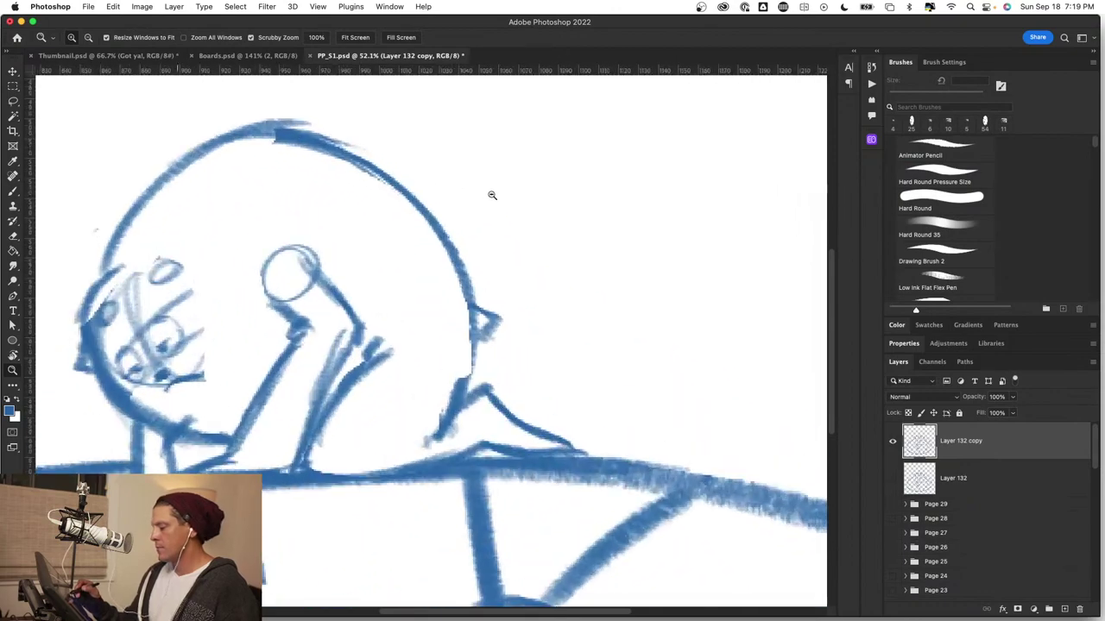
key("b")
mouse_move(224, 357)
left_mouse_down()
mouse_move(541, 319)
mouse_move(553, 300)
left_mouse_up()
key("z")
left_click_drag(549, 235, 577, 223)
key("b")
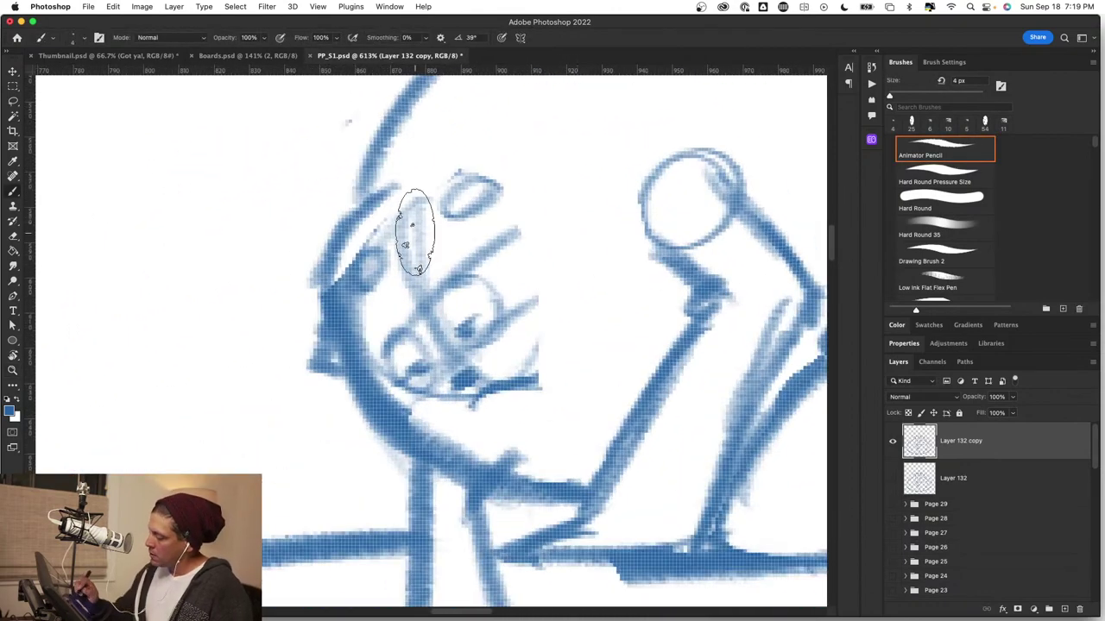
mouse_move(417, 231)
left_mouse_down()
mouse_move(412, 275)
mouse_move(436, 331)
mouse_move(508, 240)
left_mouse_up()
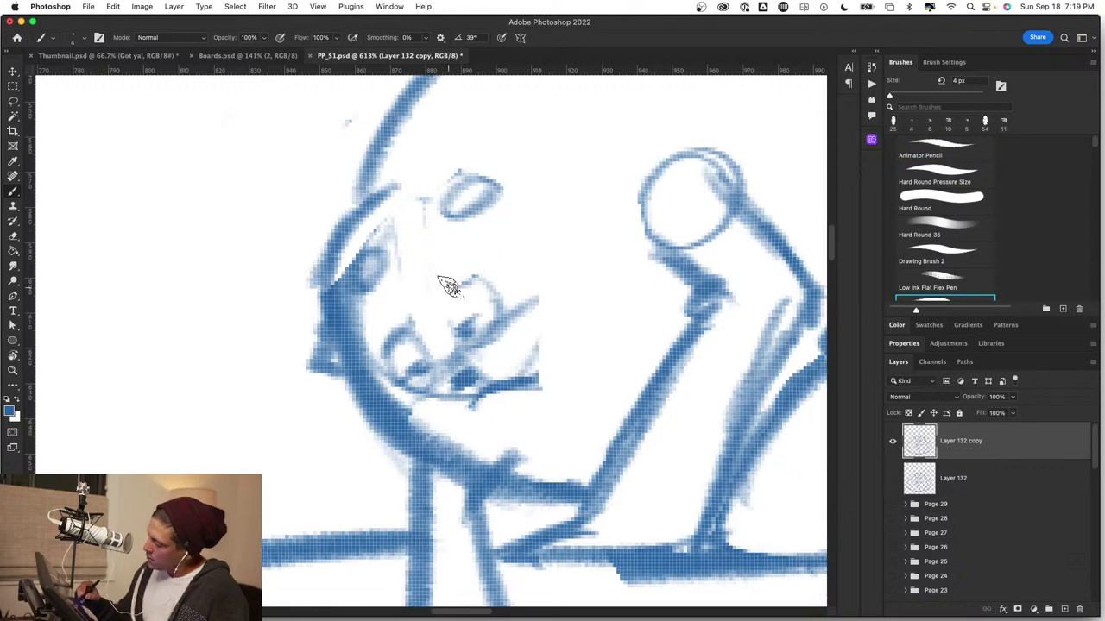
Redraw both of the panda's eyes with darker, cleaner outlines.
mouse_move(448, 284)
left_mouse_down()
mouse_move(466, 346)
mouse_move(451, 338)
mouse_move(480, 293)
mouse_move(475, 348)
left_mouse_up()
key("comma")
left_click_drag(471, 276, 484, 336)
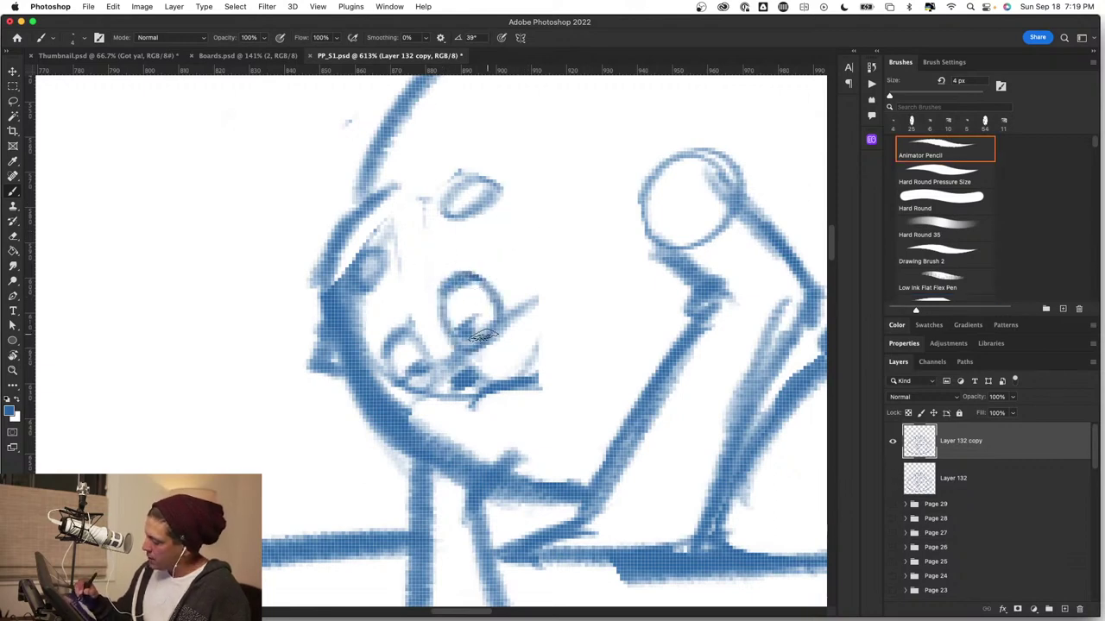
mouse_move(413, 331)
left_mouse_down()
mouse_move(388, 350)
mouse_move(398, 371)
left_mouse_up()
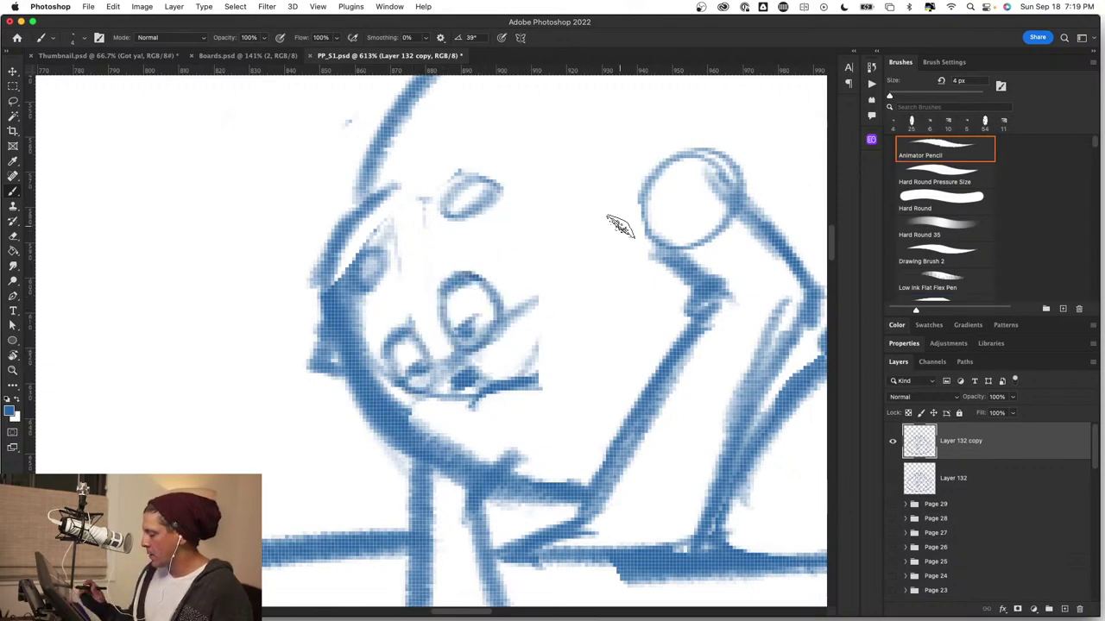
Erase the old nose, mouth and guideline below the eyes, and darken the two small ovals above them.
left_click_drag(478, 376, 537, 365)
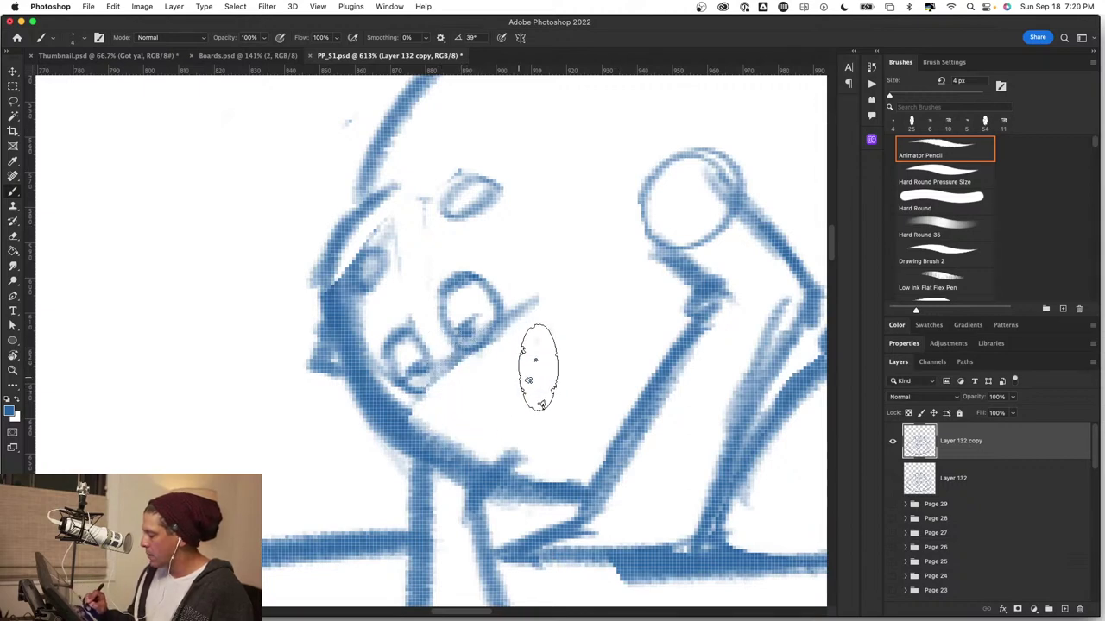
left_click_drag(469, 362, 458, 380)
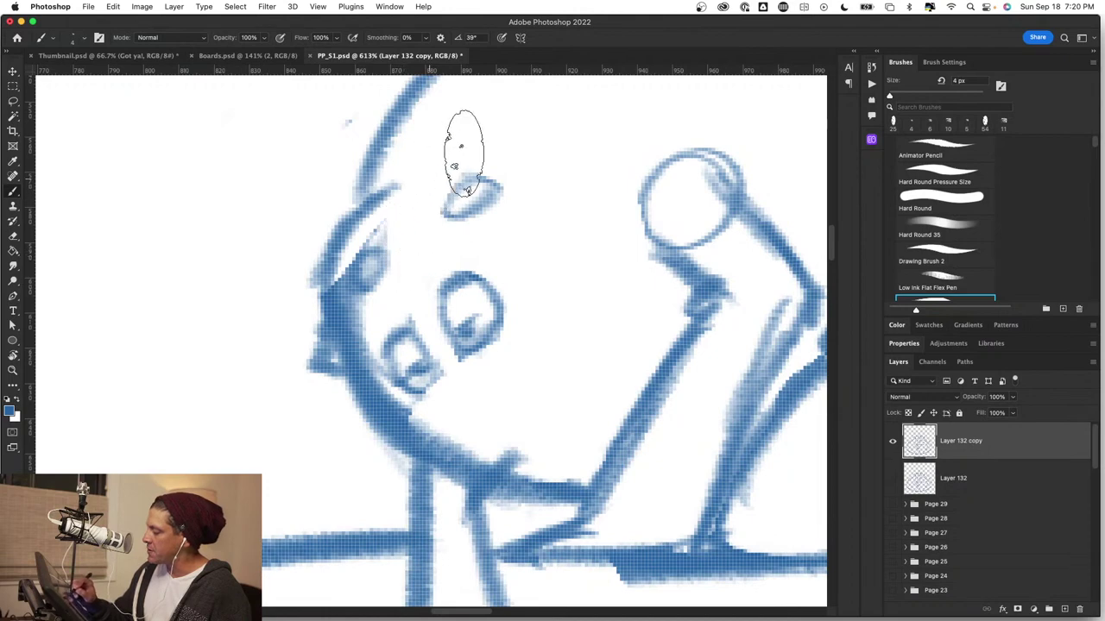
left_click_drag(476, 213, 443, 215)
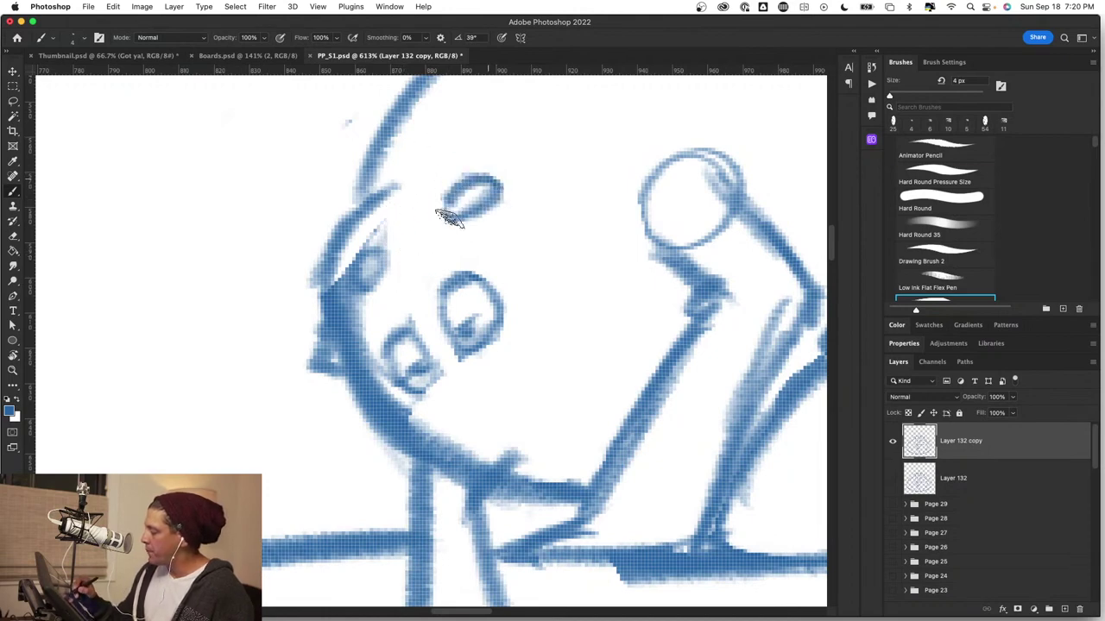
key("comma")
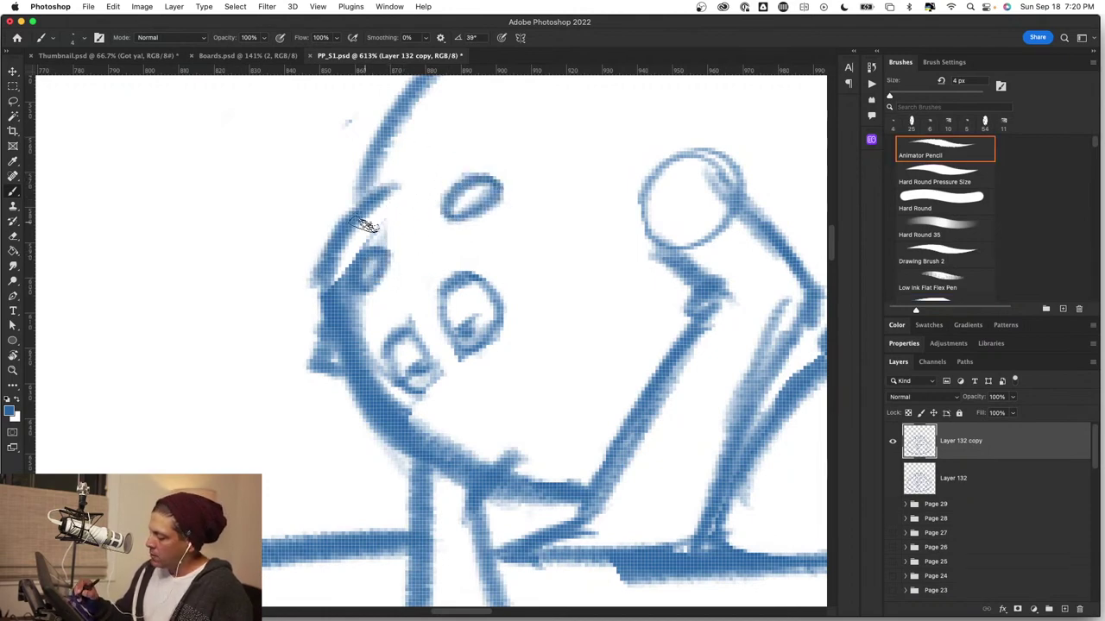
Add fur tufts along the forehead's outer edge and draw a small nose and mouth below the eyes.
mouse_move(326, 204)
left_mouse_down()
mouse_move(361, 210)
mouse_move(311, 239)
mouse_move(309, 272)
left_mouse_up()
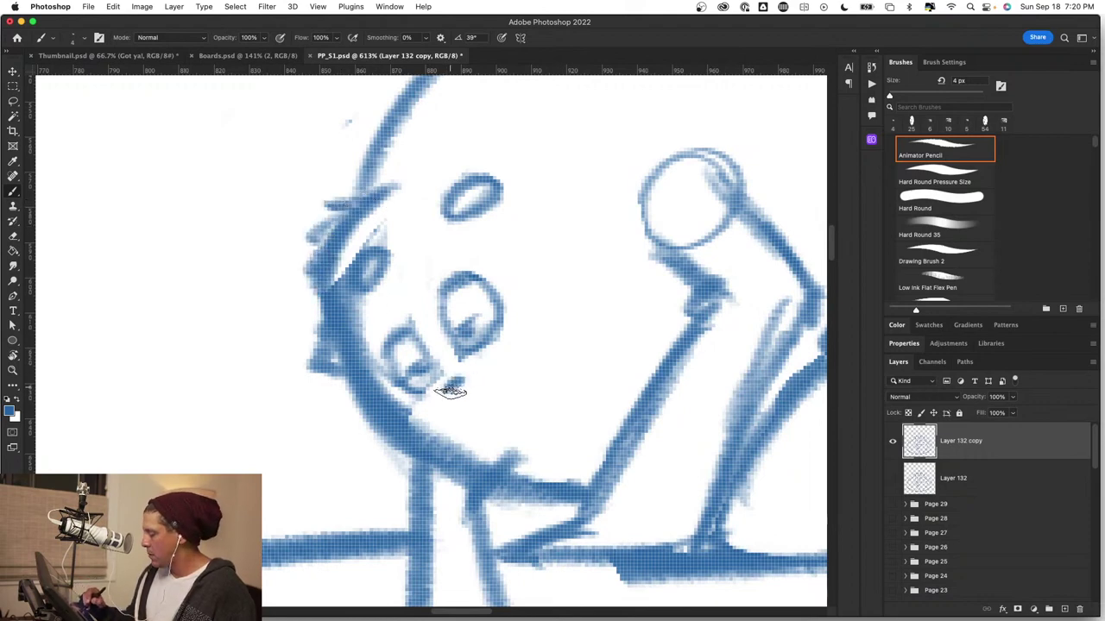
mouse_move(453, 382)
left_mouse_down()
mouse_move(516, 396)
mouse_move(488, 400)
mouse_move(531, 409)
mouse_move(518, 413)
left_mouse_up()
Redraw the dome's top edge beneath the panda's supporting arm and erase the ragged thick strip under it.
key("z")
mouse_move(591, 415)
left_mouse_down()
mouse_move(555, 423)
mouse_move(576, 411)
mouse_move(557, 409)
mouse_move(587, 405)
left_mouse_up()
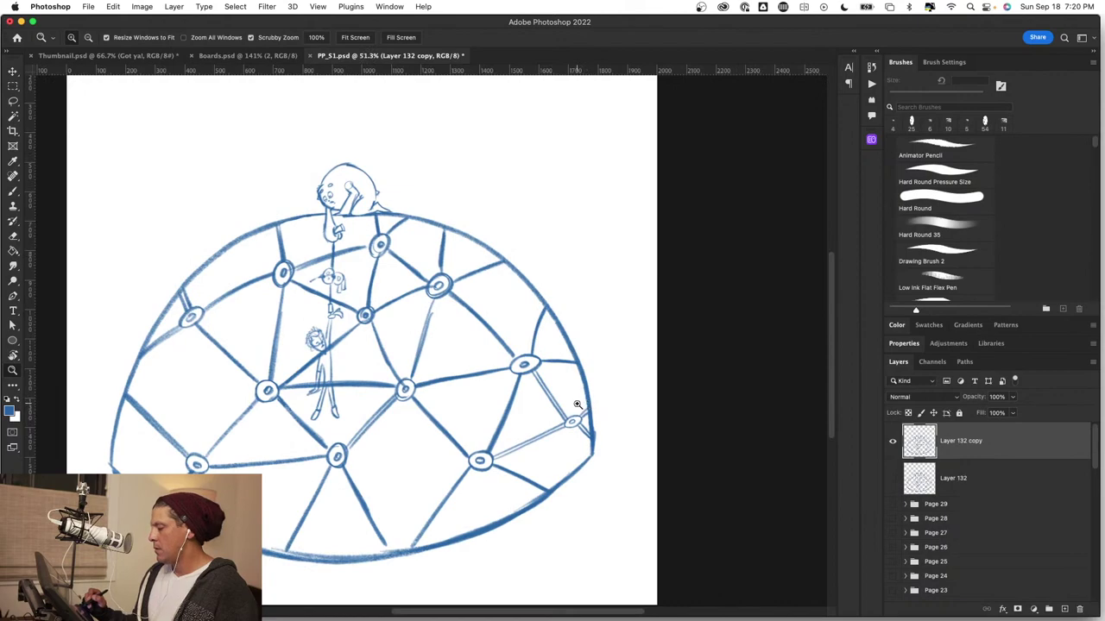
key("z")
mouse_move(347, 198)
left_mouse_down()
mouse_move(395, 270)
mouse_move(427, 281)
left_mouse_up()
mouse_move(334, 475)
left_mouse_down()
mouse_move(315, 382)
mouse_move(609, 310)
mouse_move(668, 316)
left_mouse_up()
key("z")
mouse_move(331, 336)
left_mouse_down()
mouse_move(251, 334)
mouse_move(347, 319)
mouse_move(522, 321)
left_mouse_up()
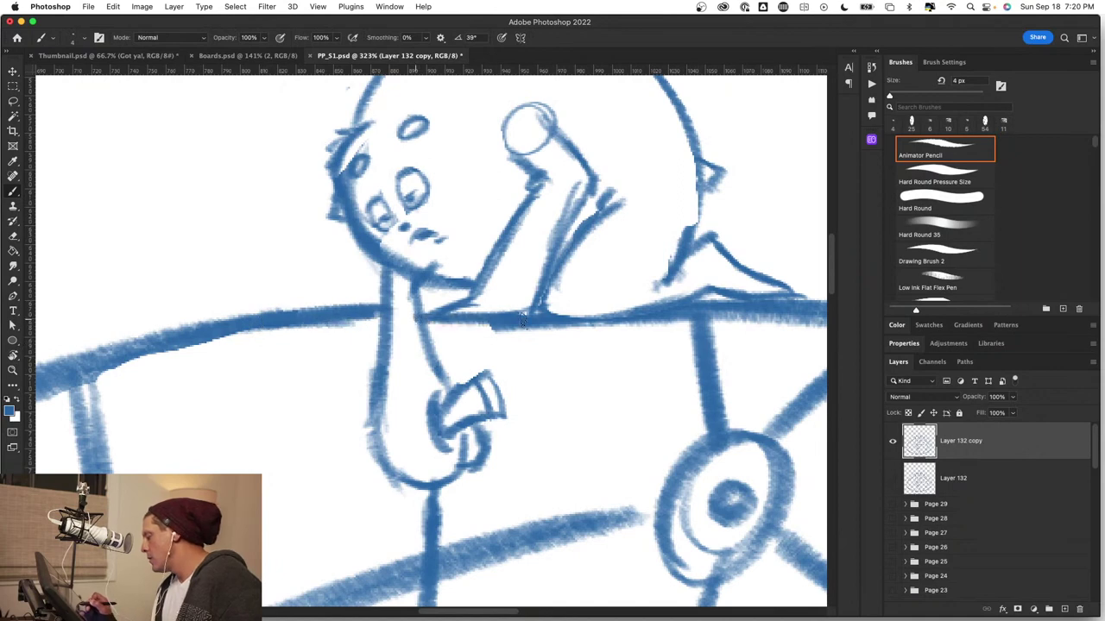
left_click_drag(456, 316, 579, 319)
key("x")
left_click_drag(490, 335, 594, 332)
key(".")
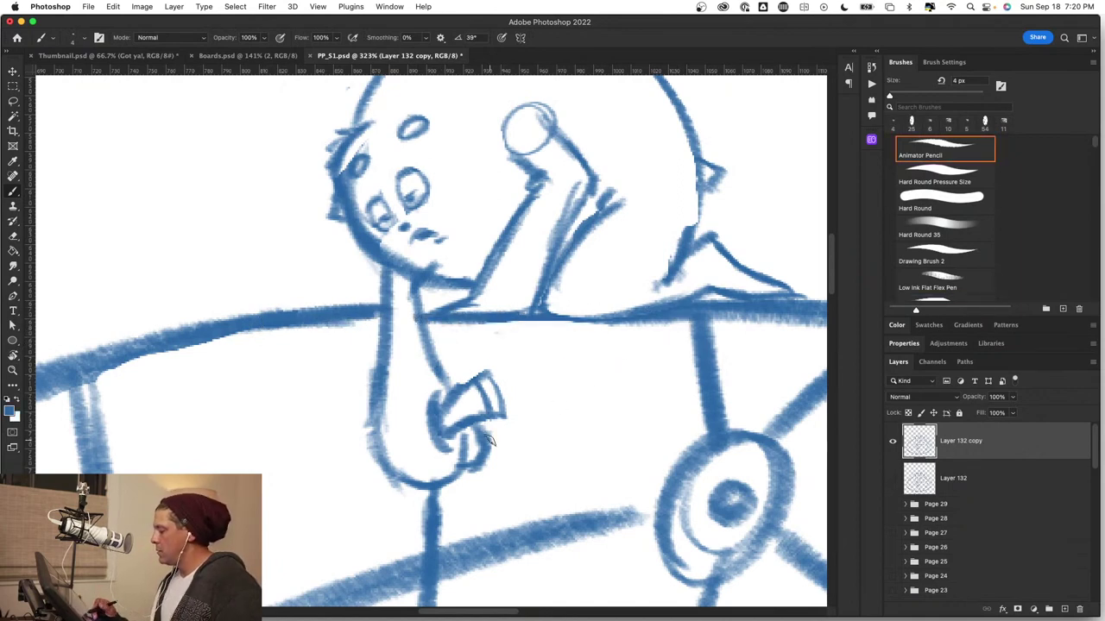
Set the brush size to 20 px and add a new layer between Layer 132 and Layer 132 copy.
key("z")
mouse_move(656, 482)
left_mouse_down()
mouse_move(538, 457)
mouse_move(607, 444)
left_mouse_up()
key("b")
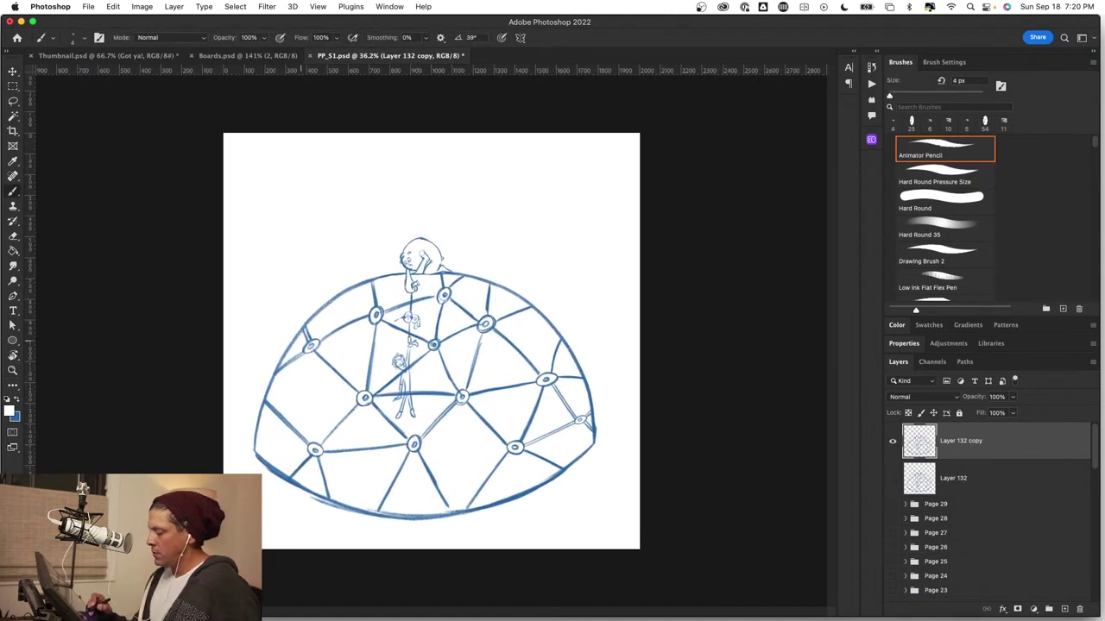
left_click_drag(505, 385, 545, 383)
left_click(979, 483)
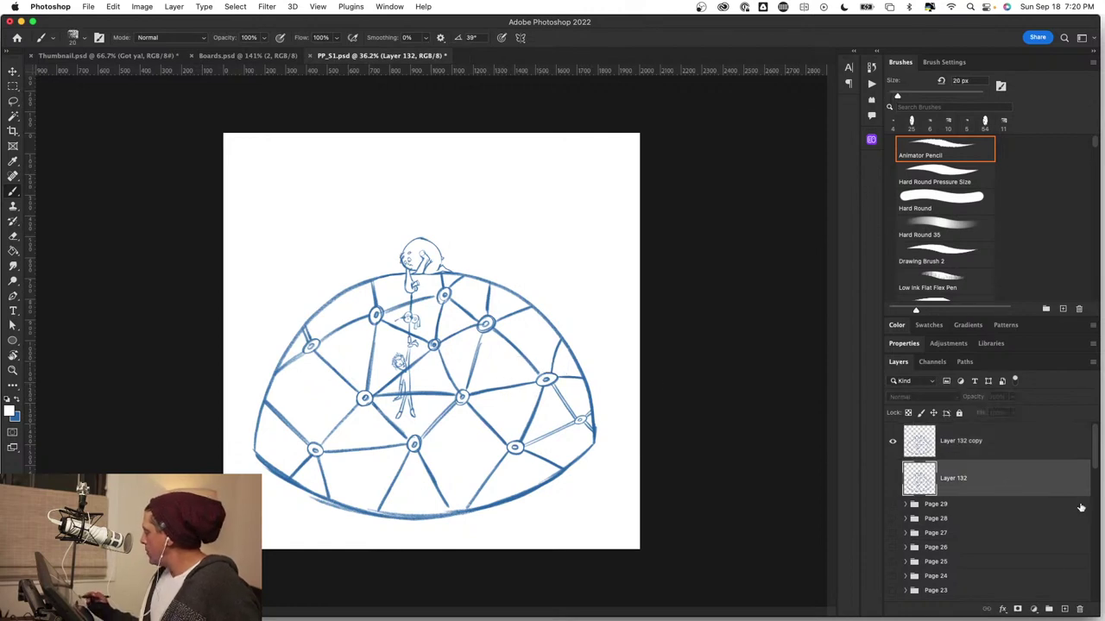
left_click(1065, 609)
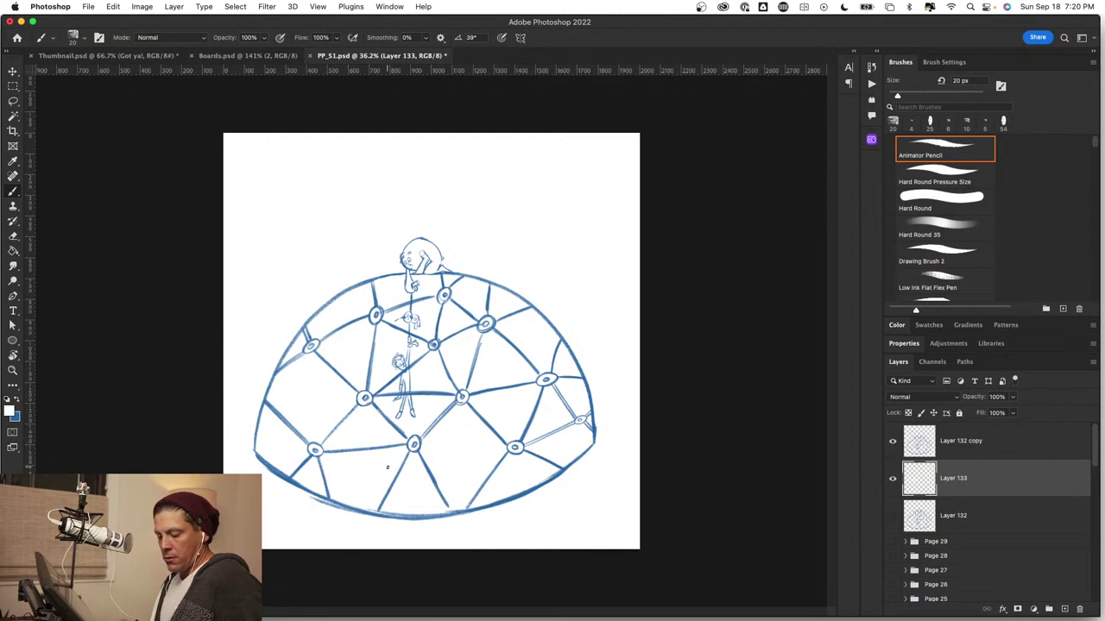
key("super+a")
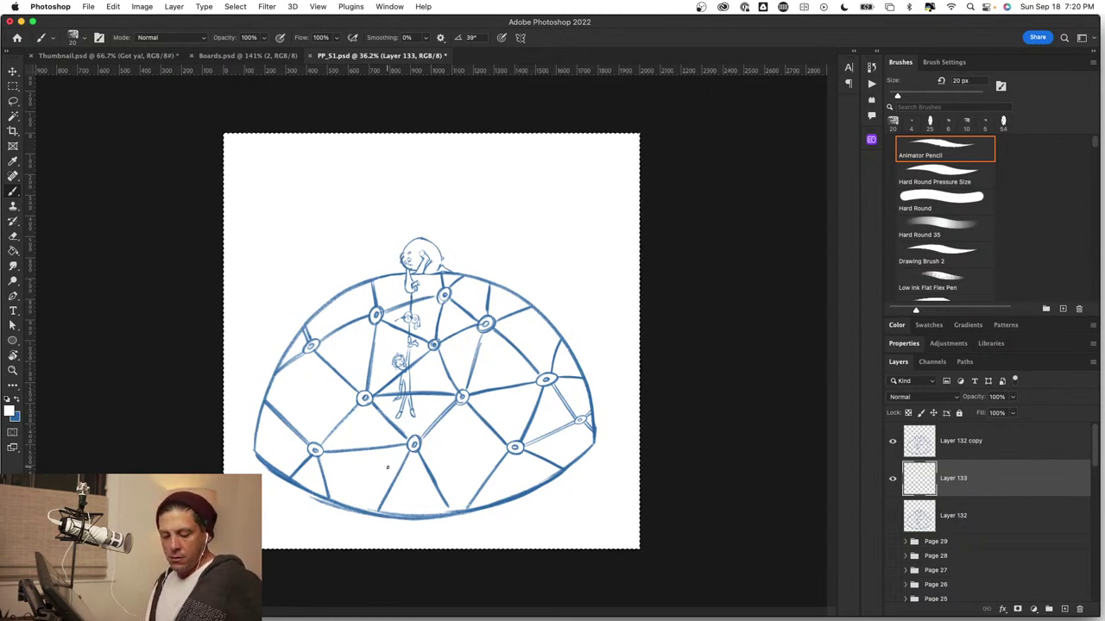
key("super+d")
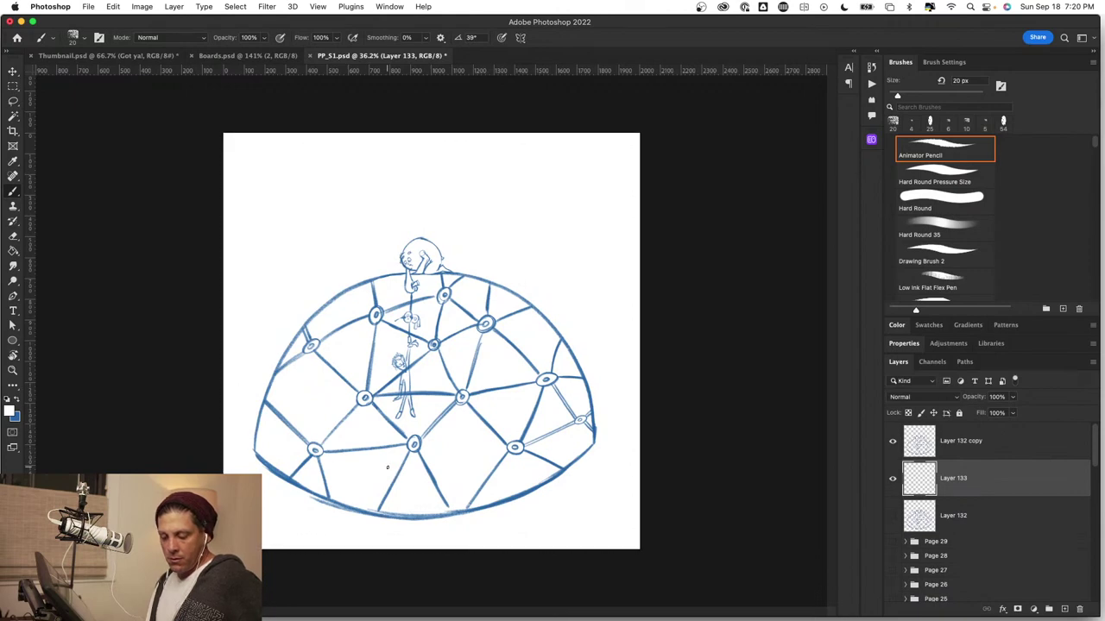
Sketch a slightly curved horizon line across the page in blue, then outline the dome's floor and fill it with diagonal hatching.
key("x")
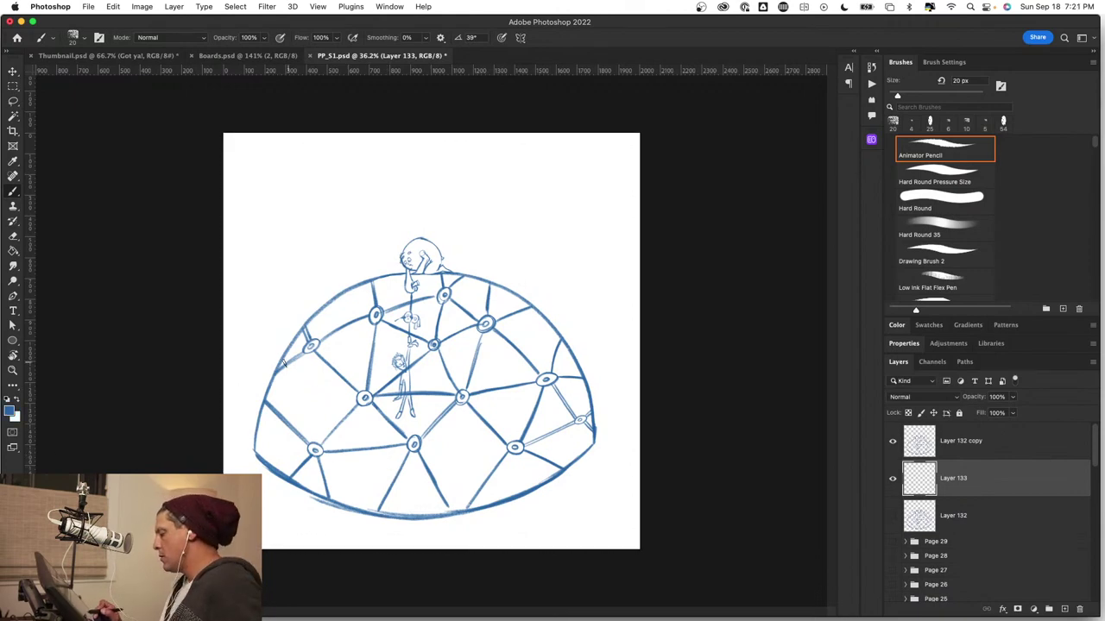
left_click_drag(213, 346, 665, 343)
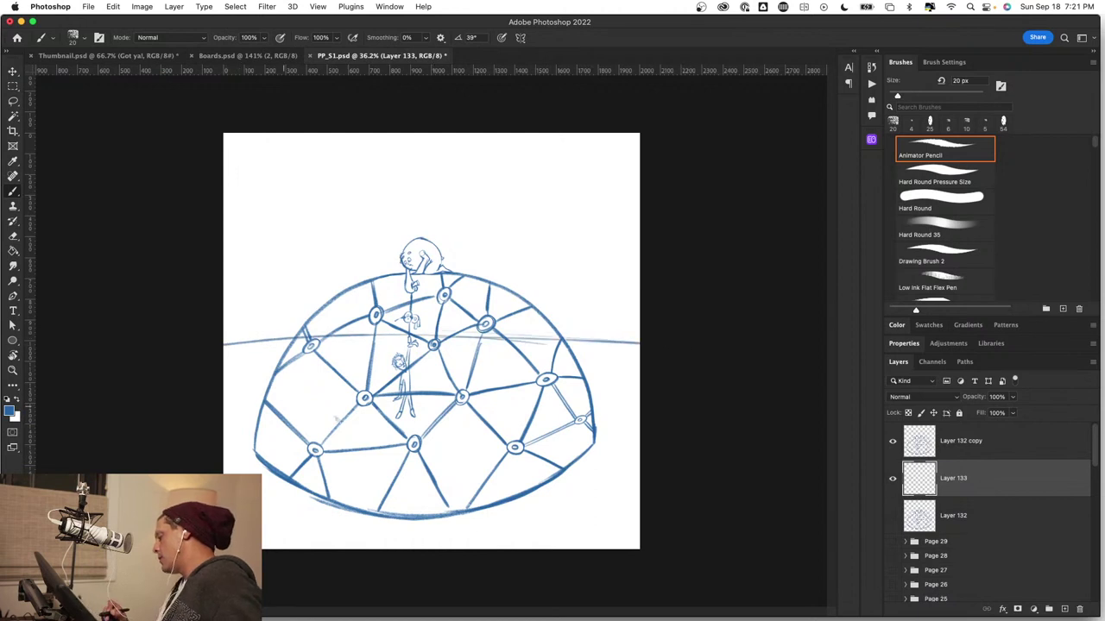
left_click_drag(245, 454, 377, 438)
mouse_move(279, 444)
left_mouse_down()
mouse_move(487, 426)
mouse_move(595, 441)
mouse_move(367, 429)
mouse_move(255, 451)
mouse_move(411, 483)
mouse_move(251, 458)
mouse_move(390, 436)
mouse_move(436, 443)
left_mouse_up()
left_click_drag(358, 501, 485, 437)
left_click_drag(392, 508, 540, 434)
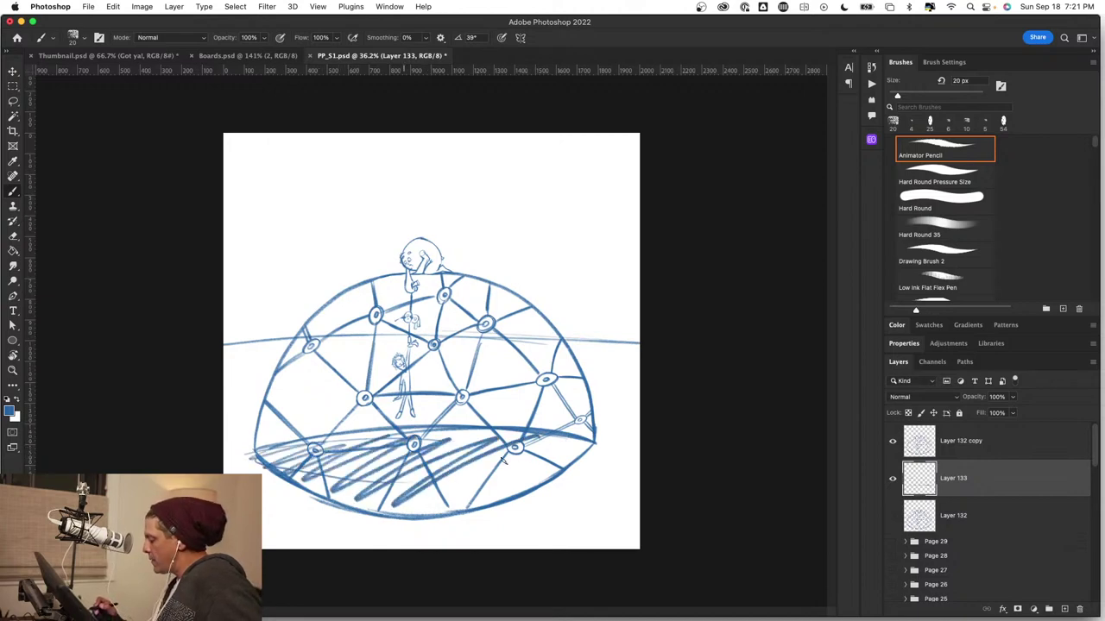
mouse_move(442, 506)
left_mouse_down()
mouse_move(576, 438)
mouse_move(594, 443)
left_mouse_up()
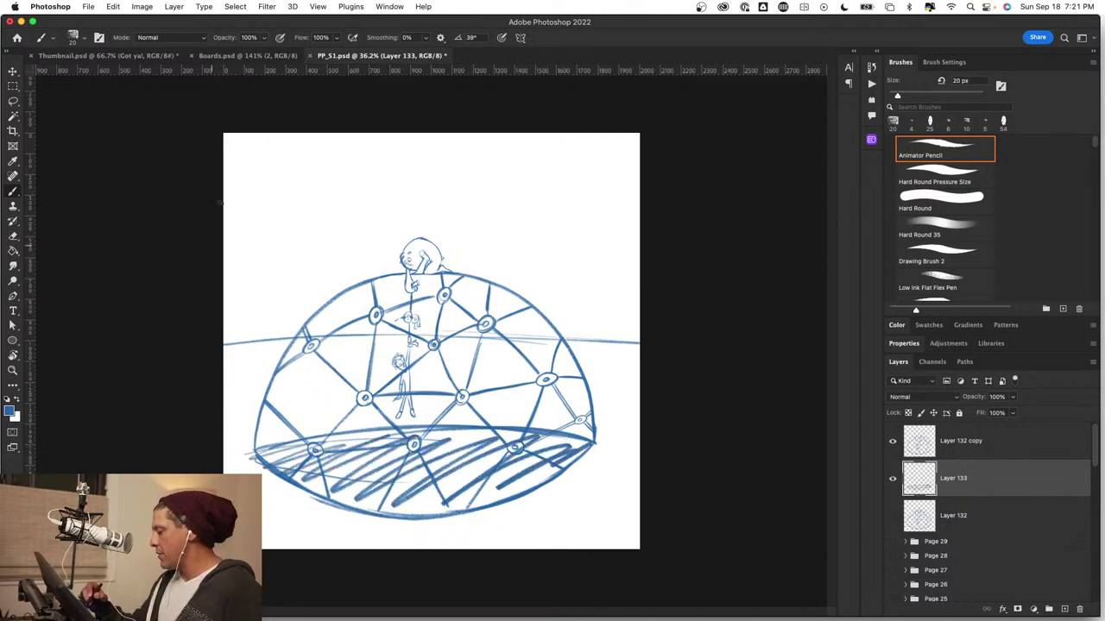
Sketch a row of rounded treetops across the background behind the panda, with a second, higher row at the page's right side.
mouse_move(221, 201)
left_mouse_down()
mouse_move(254, 252)
mouse_move(296, 216)
left_mouse_up()
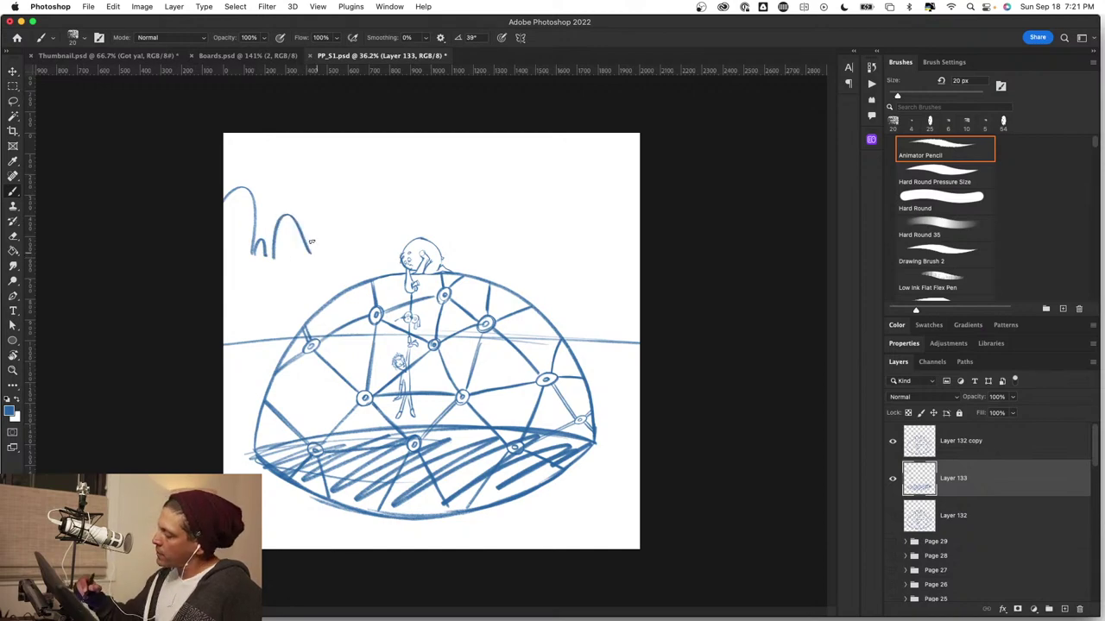
left_click_drag(316, 254, 360, 248)
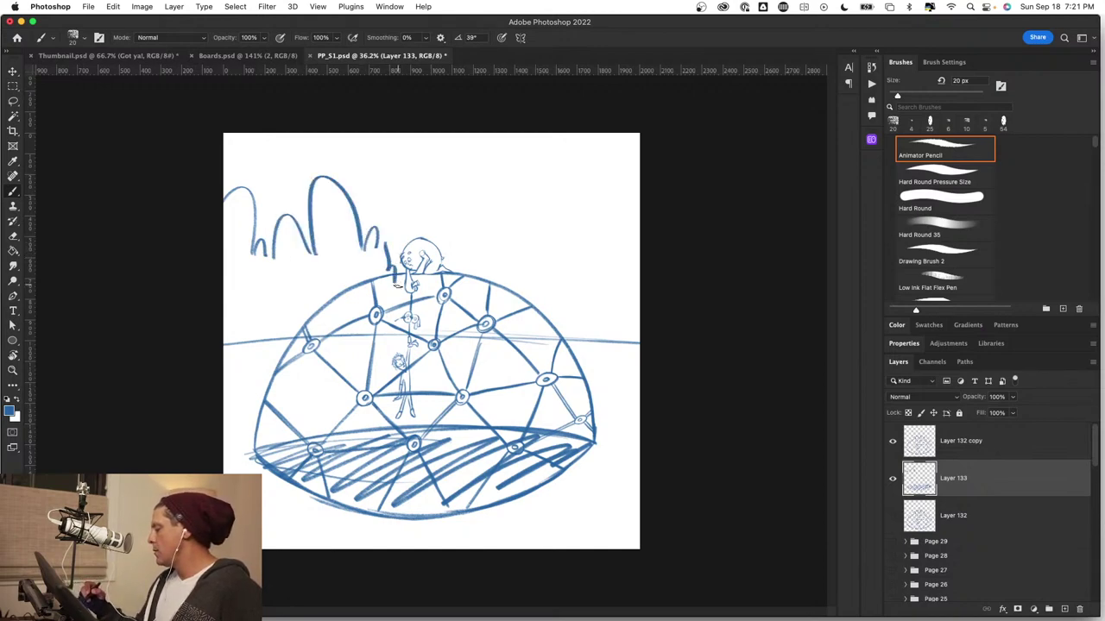
key("super+z")
key("super+z")
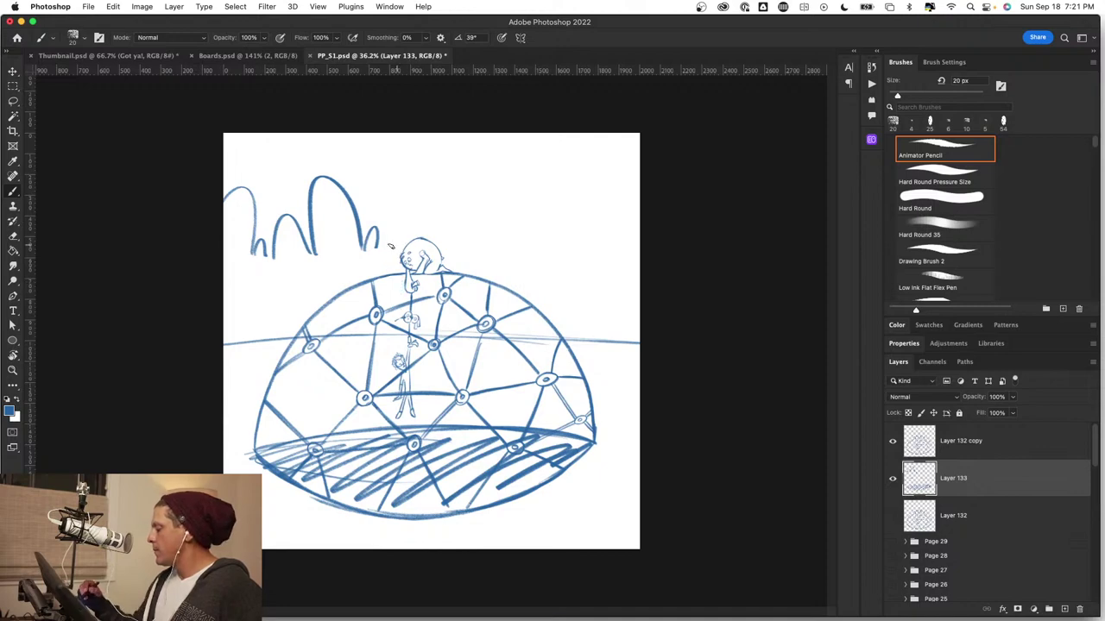
mouse_move(373, 248)
left_mouse_down()
mouse_move(394, 233)
mouse_move(406, 160)
mouse_move(440, 219)
mouse_move(497, 260)
mouse_move(528, 267)
mouse_move(559, 303)
mouse_move(585, 300)
mouse_move(606, 198)
mouse_move(625, 265)
mouse_move(638, 257)
left_mouse_up()
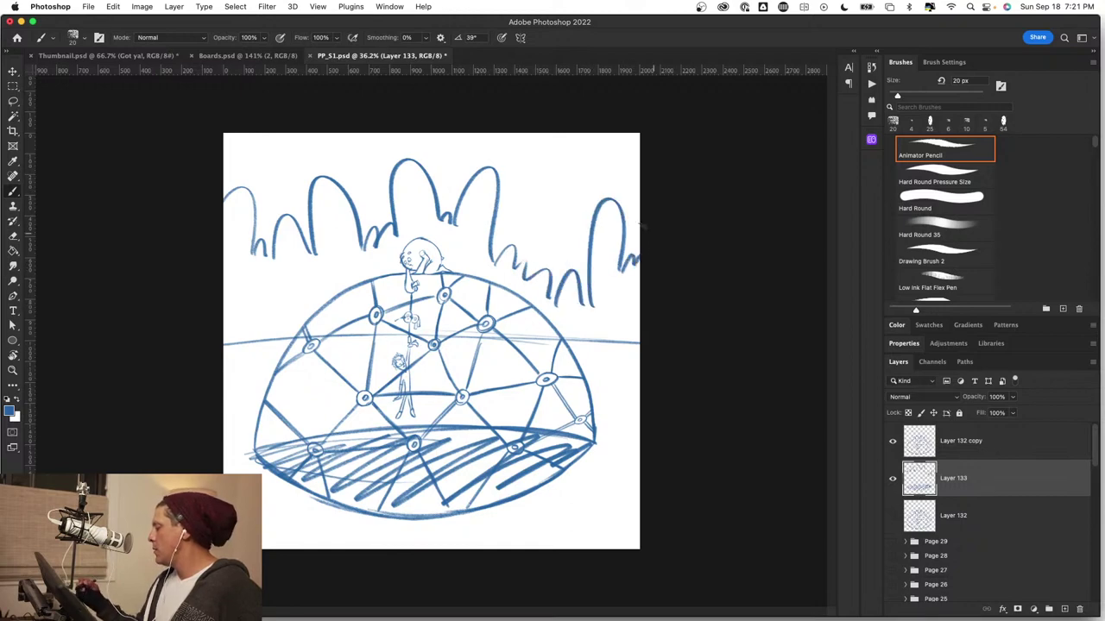
mouse_move(501, 204)
left_mouse_down()
mouse_move(535, 211)
mouse_move(604, 181)
mouse_move(640, 182)
left_mouse_up()
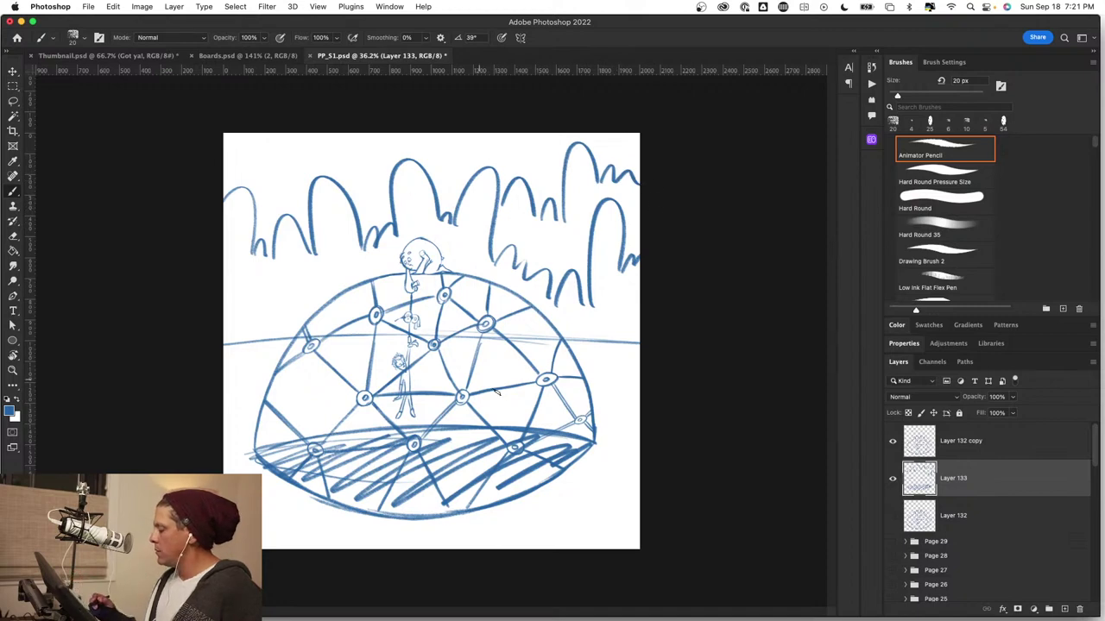
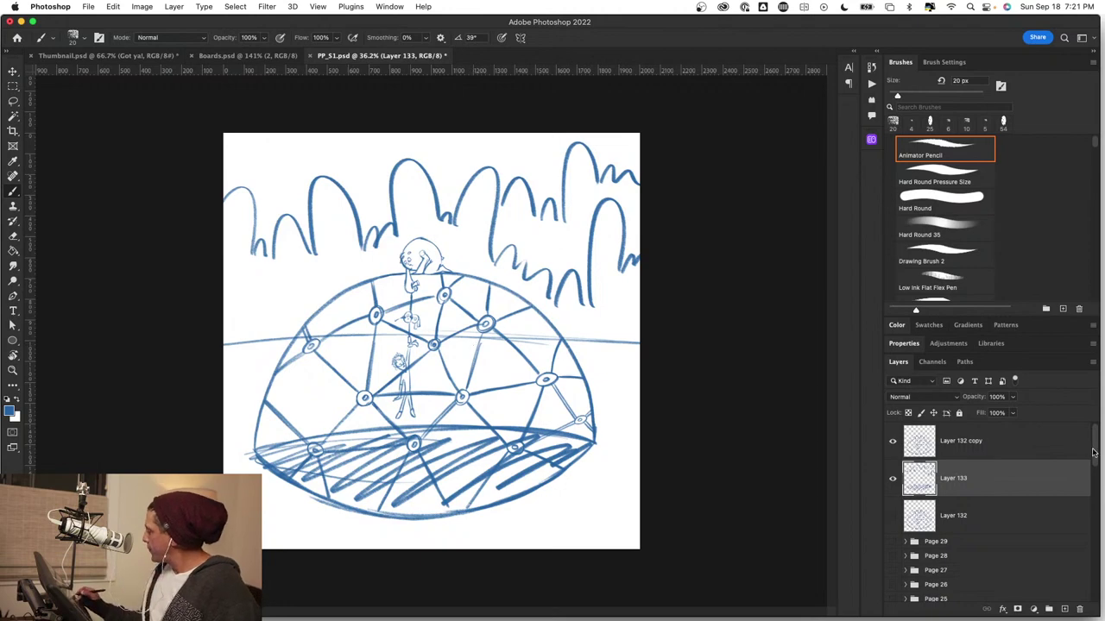
Show the Page 23 group with Layer 133 and Layer 132 copy hidden to examine its trees and ground, then hide it.
scroll(1096, 455, "down", 4)
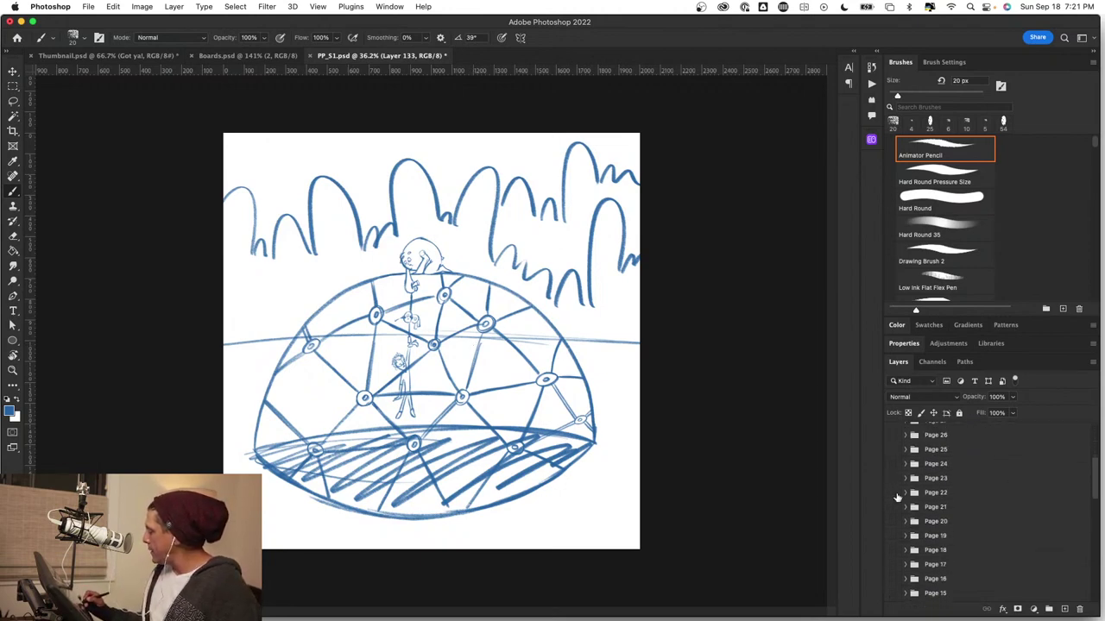
left_click(897, 498)
left_click(897, 499)
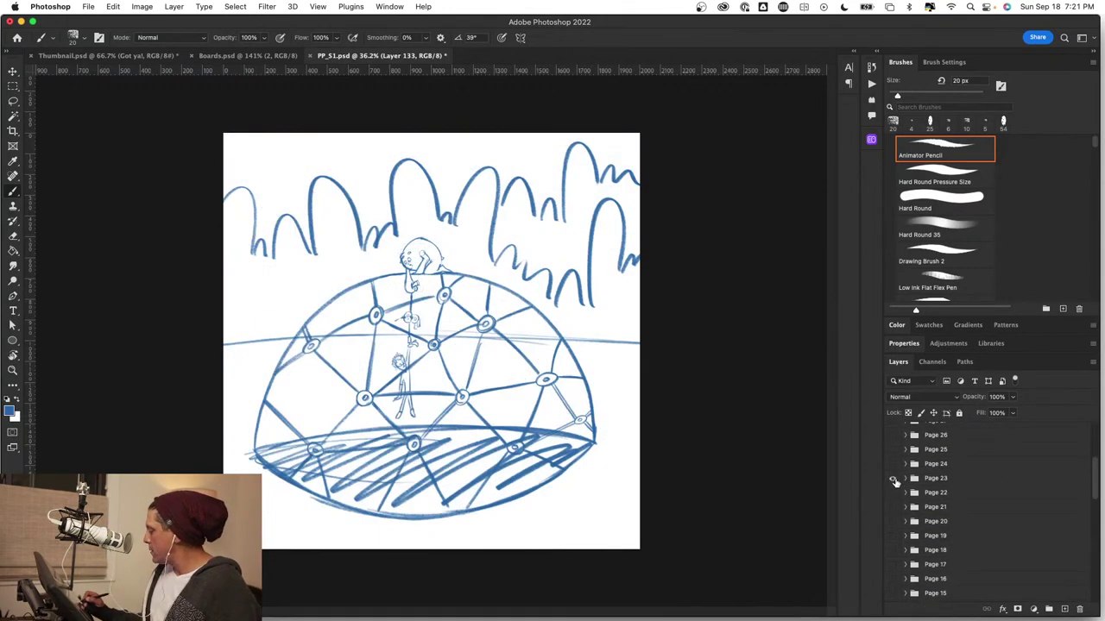
left_click(895, 479)
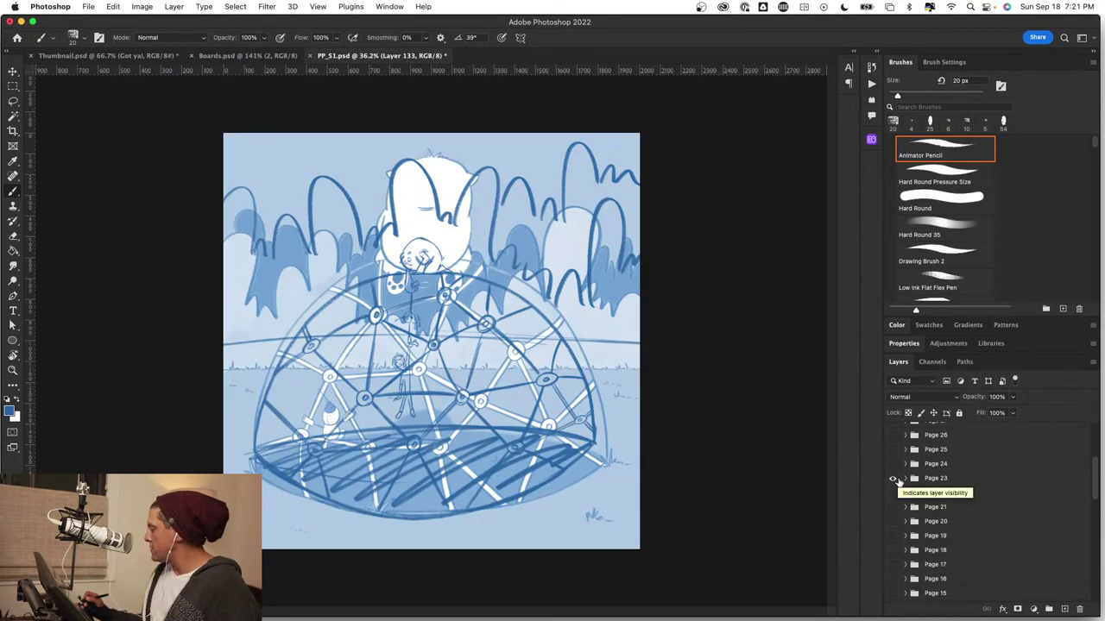
left_click_drag(1093, 470, 1094, 406)
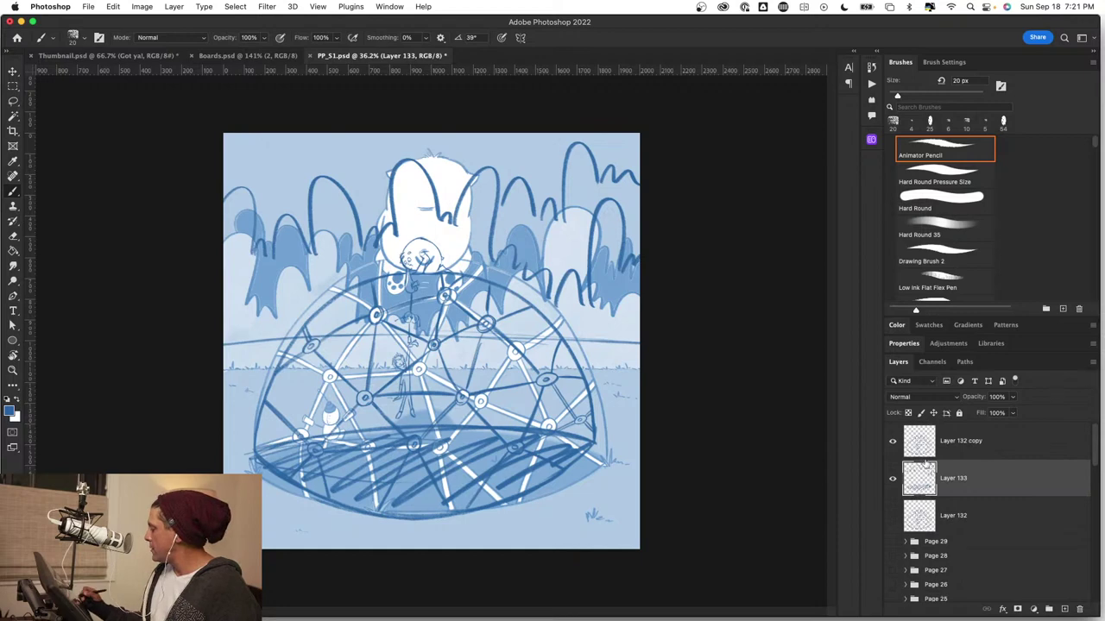
left_click(893, 480)
left_click(895, 444)
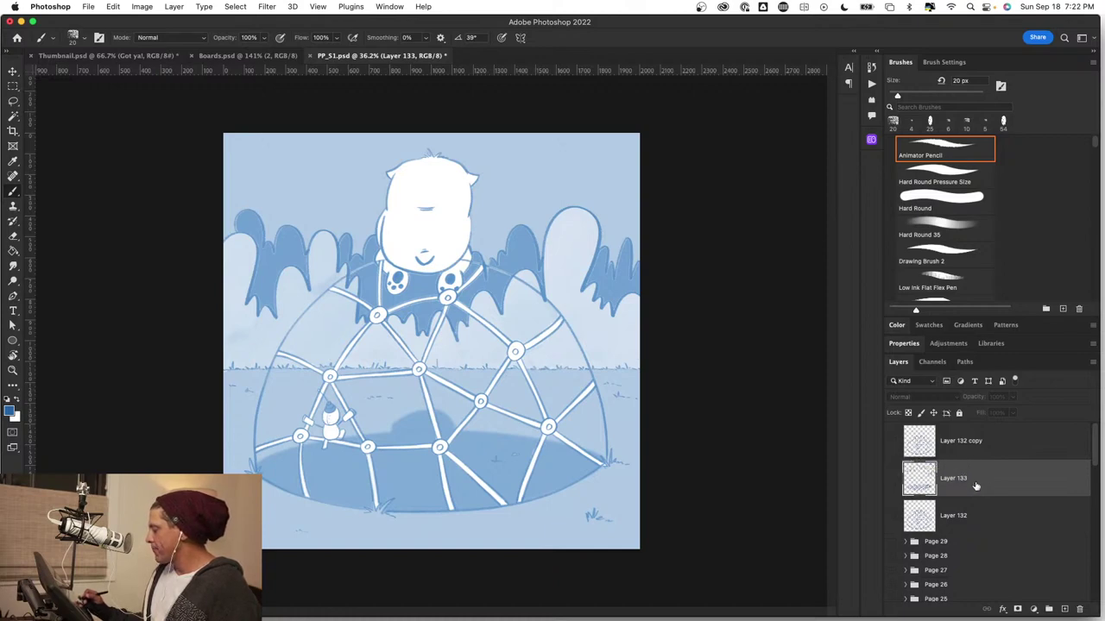
left_click_drag(1094, 457, 996, 502)
left_click(893, 482)
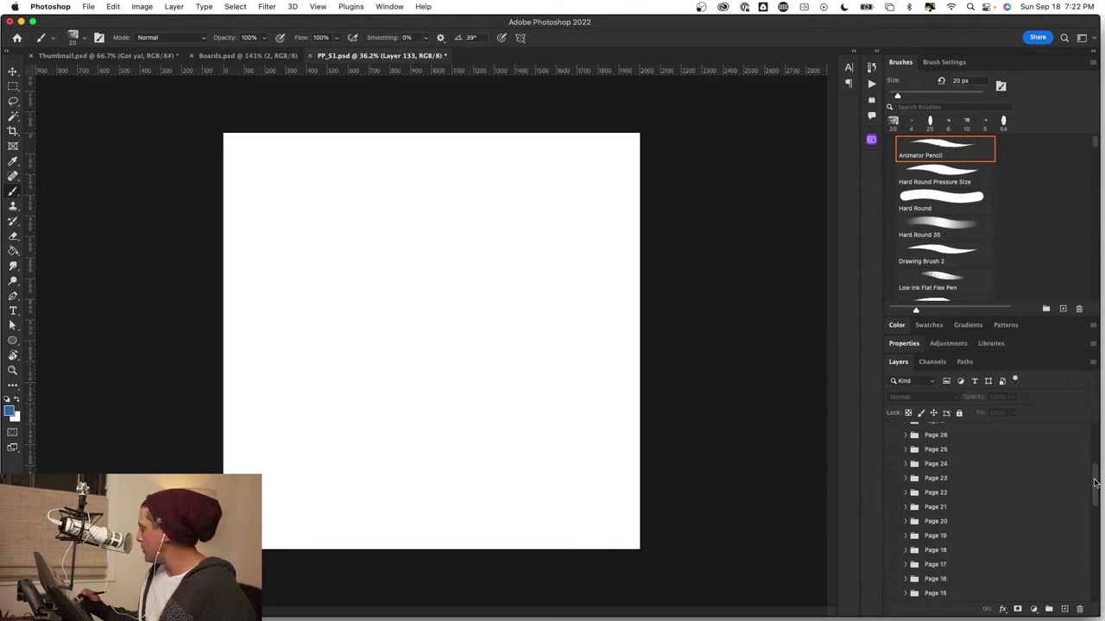
Make Layer 133 and Layer 132 copy visible again and delete Layer 132.
left_click_drag(1094, 483, 1081, 378)
left_click(893, 515)
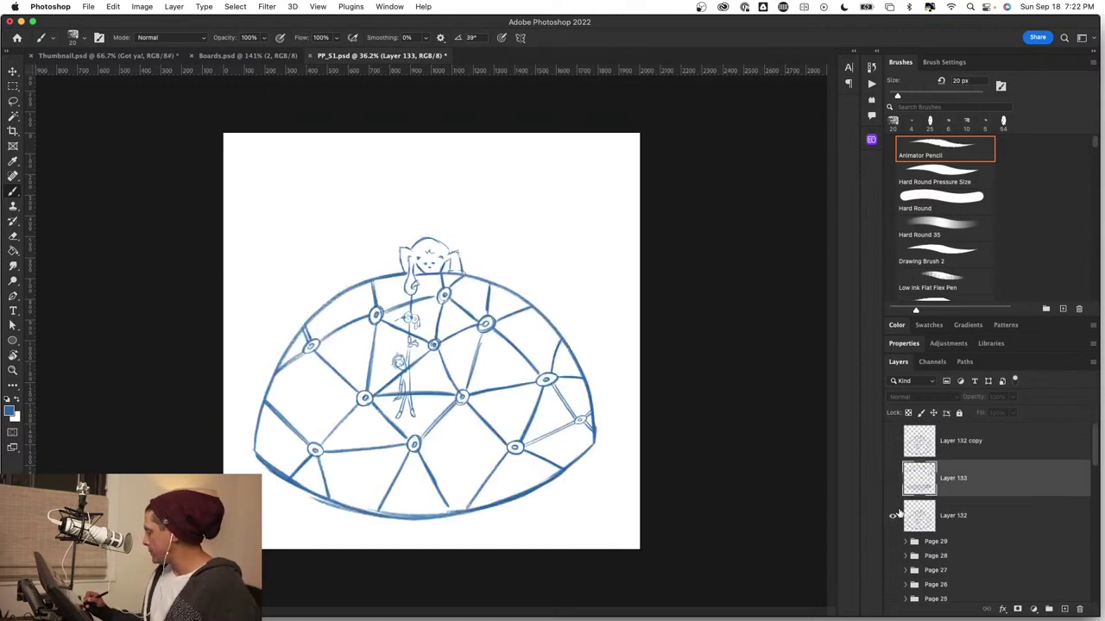
left_click(893, 479)
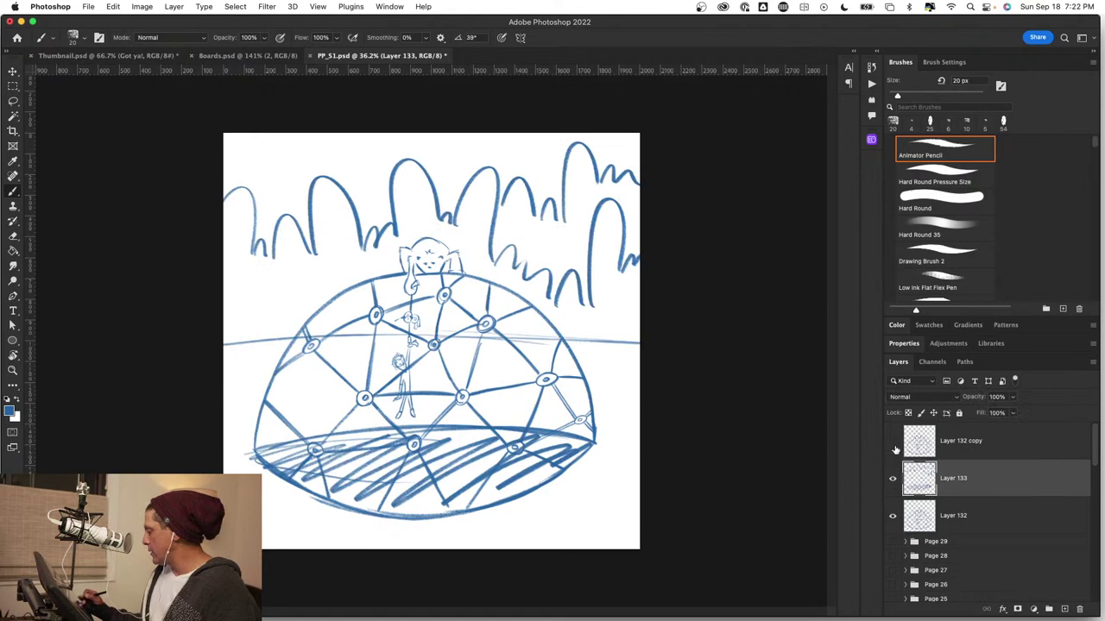
left_click(892, 441)
mouse_move(998, 520)
left_mouse_down()
mouse_move(1017, 522)
mouse_move(1079, 609)
left_mouse_up()
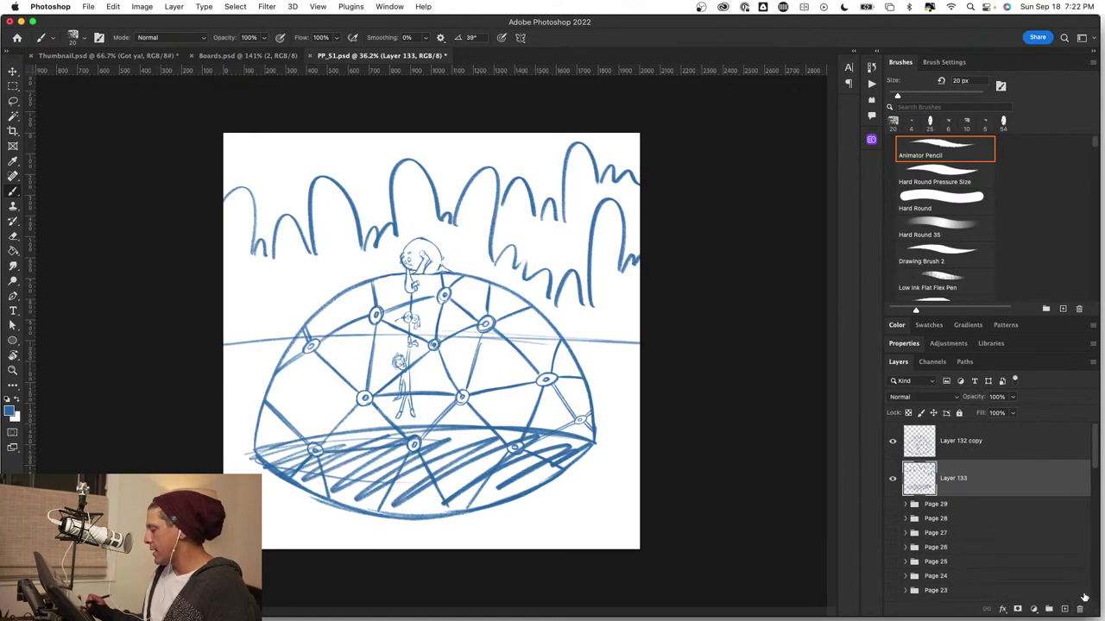
Fade the background sketch on Layer 133 to 17% opacity and add a new layer directly above it.
left_click(893, 481)
left_click(893, 481)
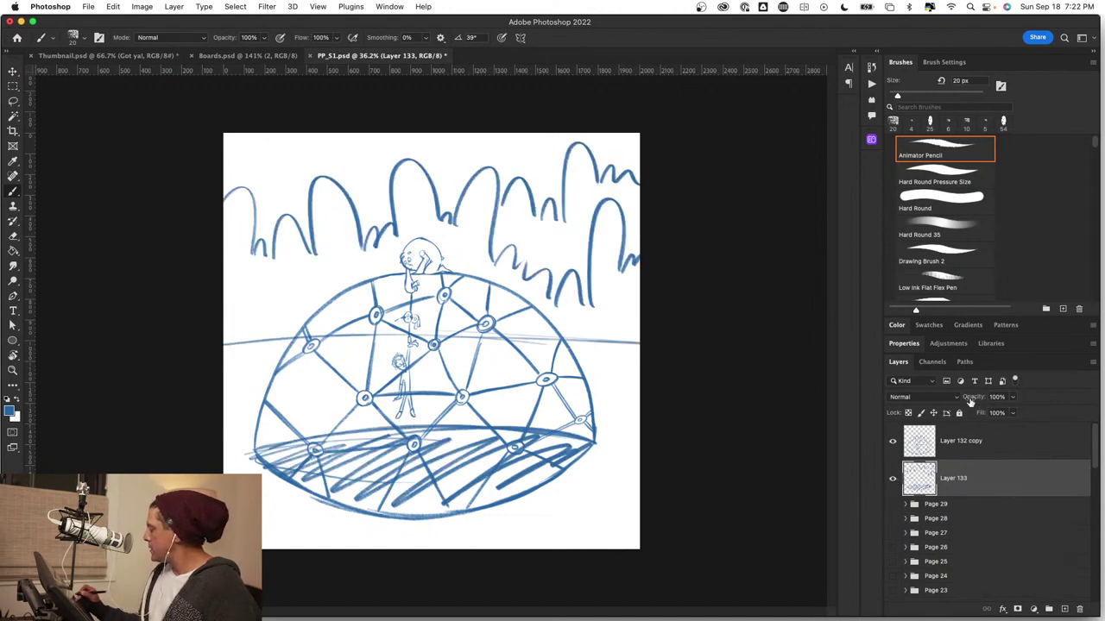
left_click_drag(972, 399, 926, 404)
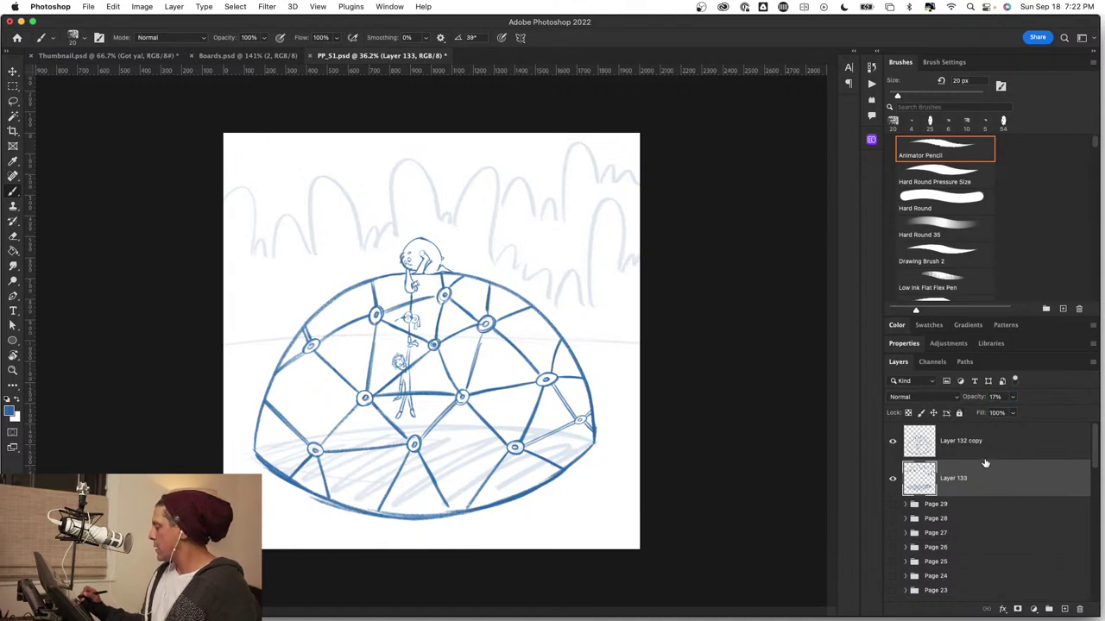
left_click(1065, 609)
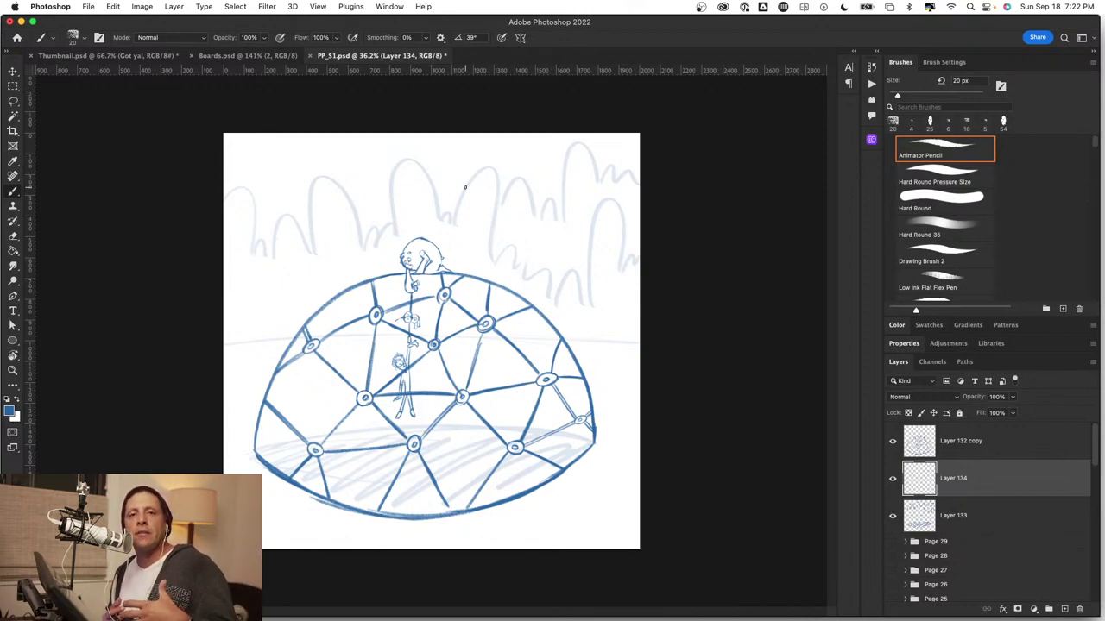
key("super+Tab")
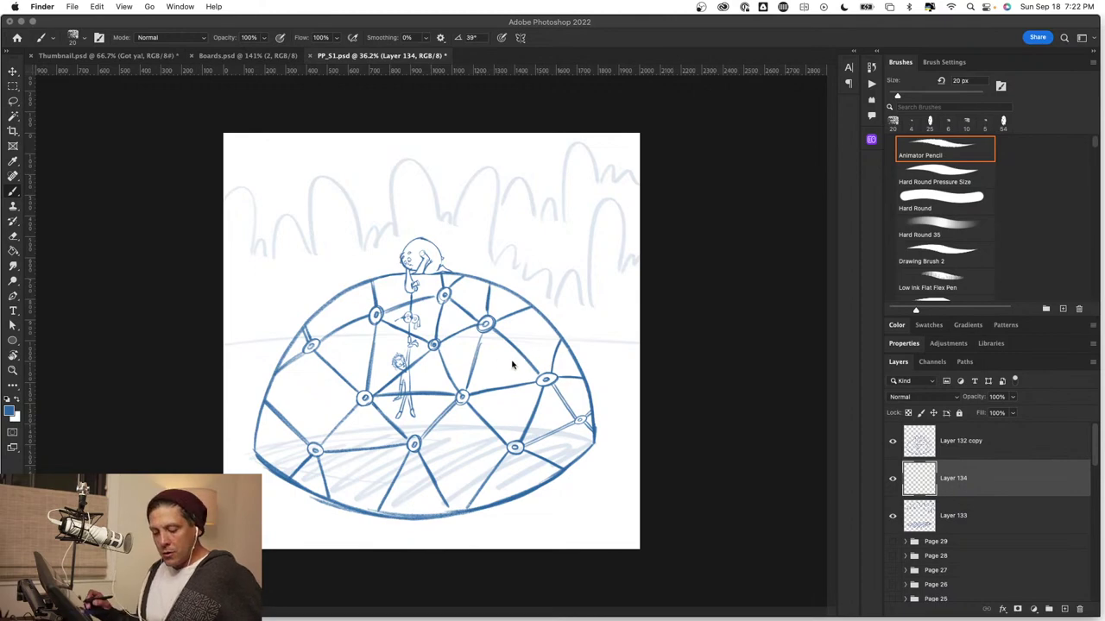
left_click(328, 387)
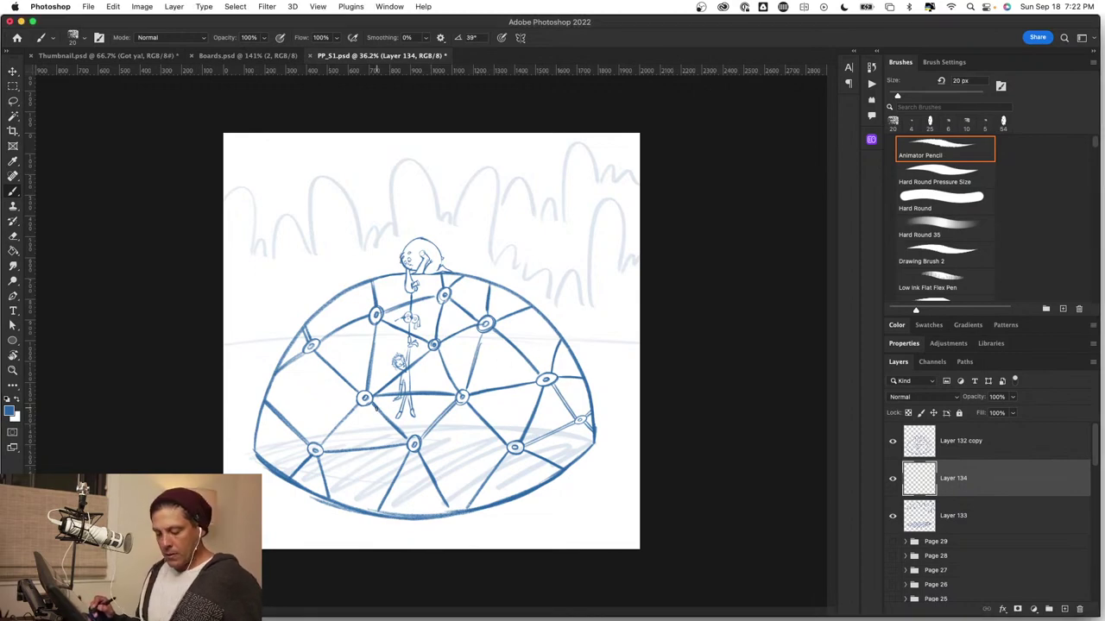
key("z")
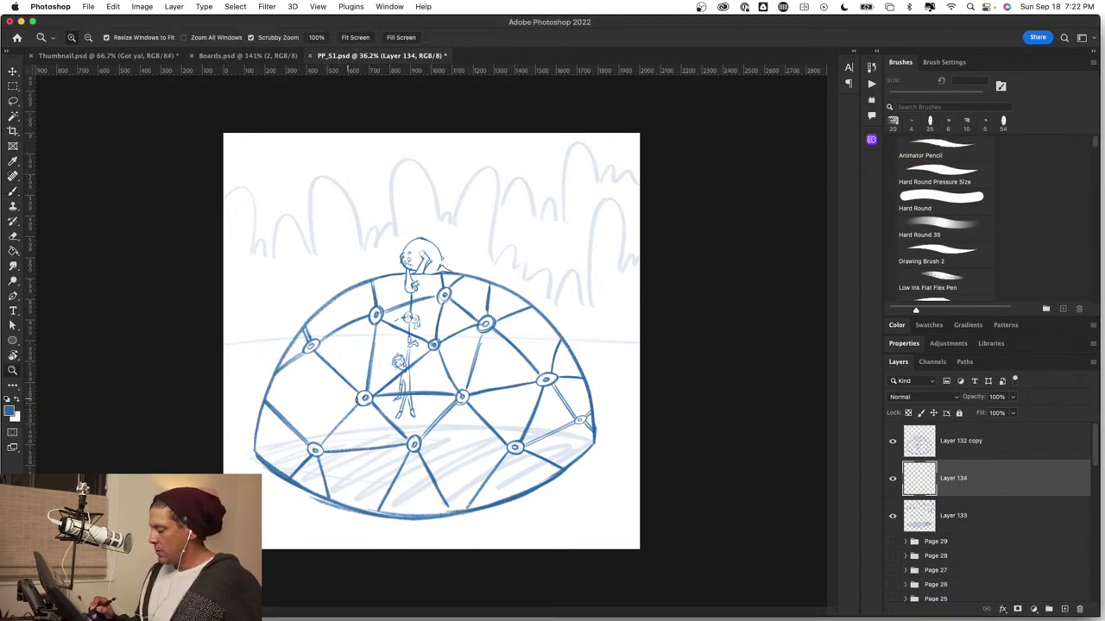
key("b")
key("z")
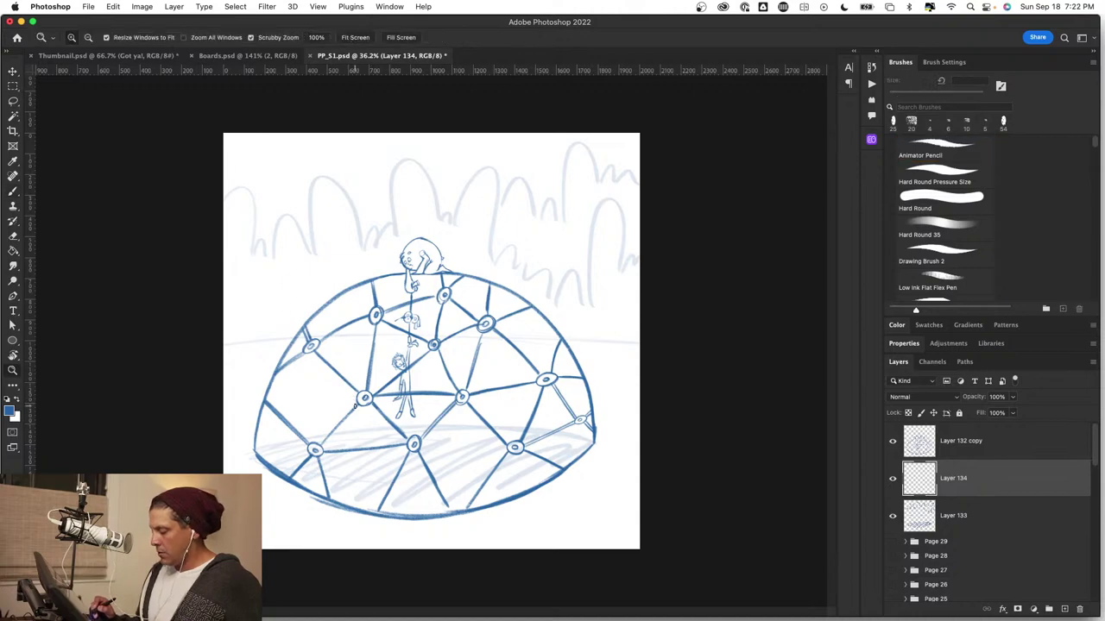
key("b")
key("e")
key("z")
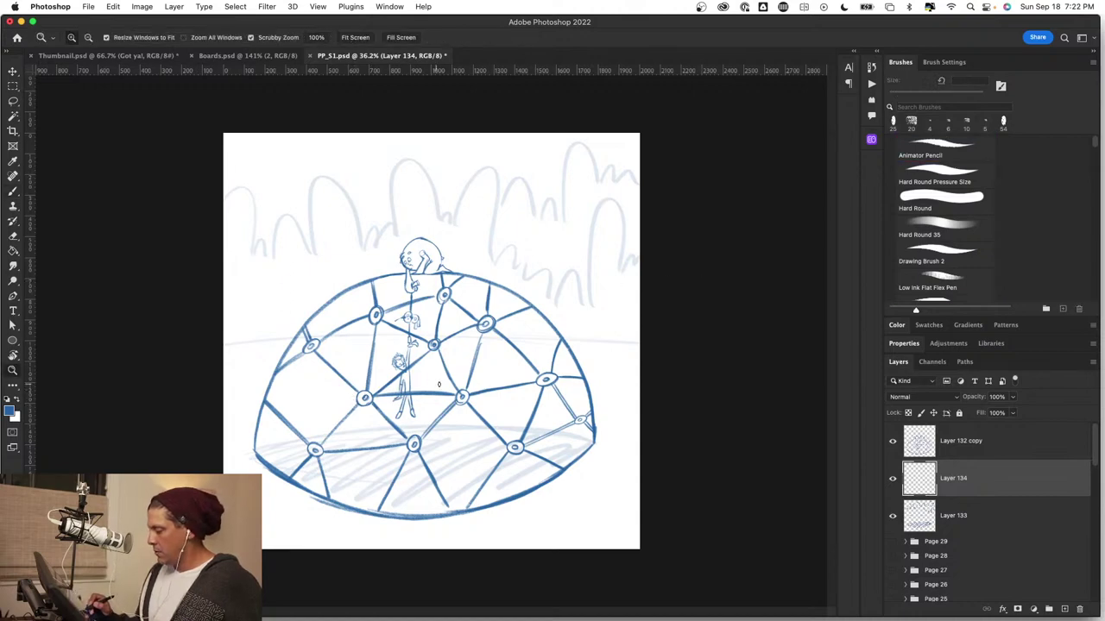
key("b")
key("z")
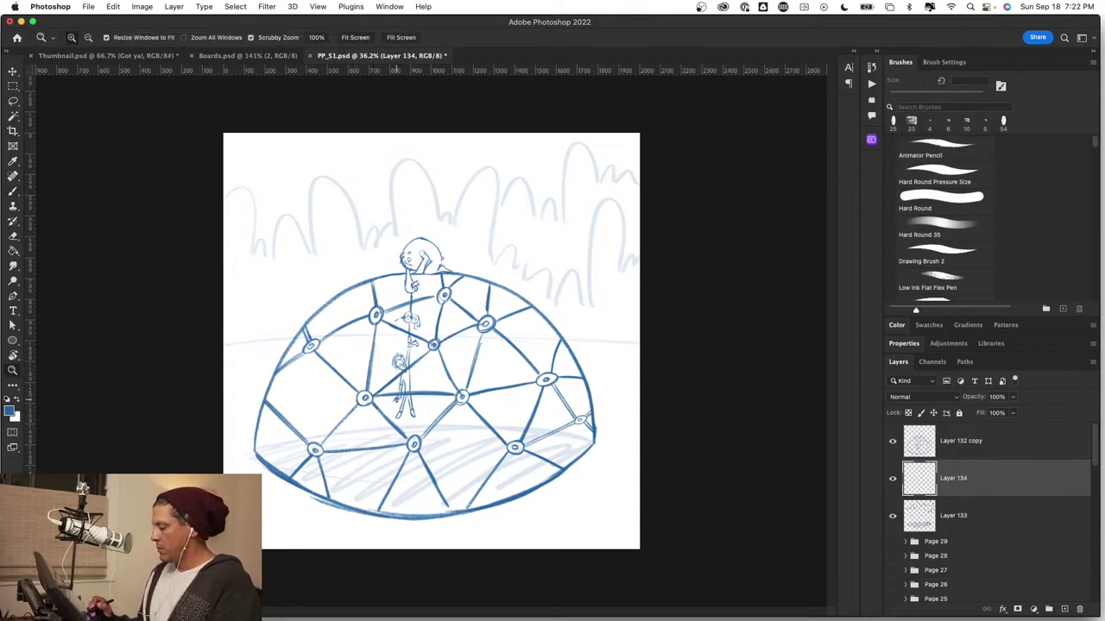
key("b")
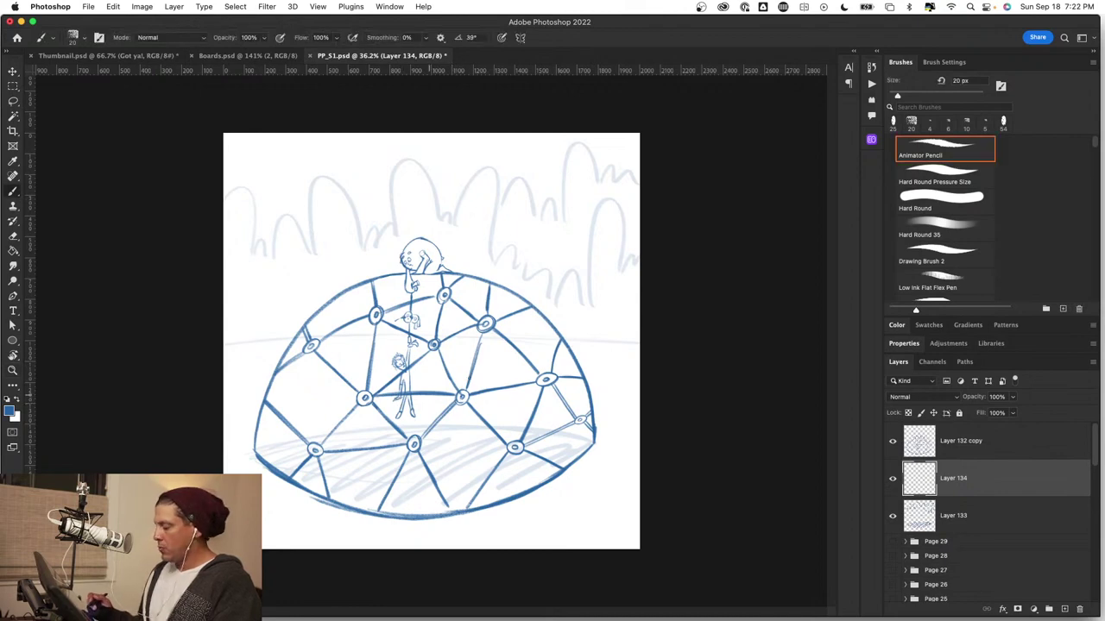
left_click(724, 332)
With a 9 px brush, draw short grass tufts on Layer 134 along the faint horizon from the page's left edge to the dome.
left_click(988, 520)
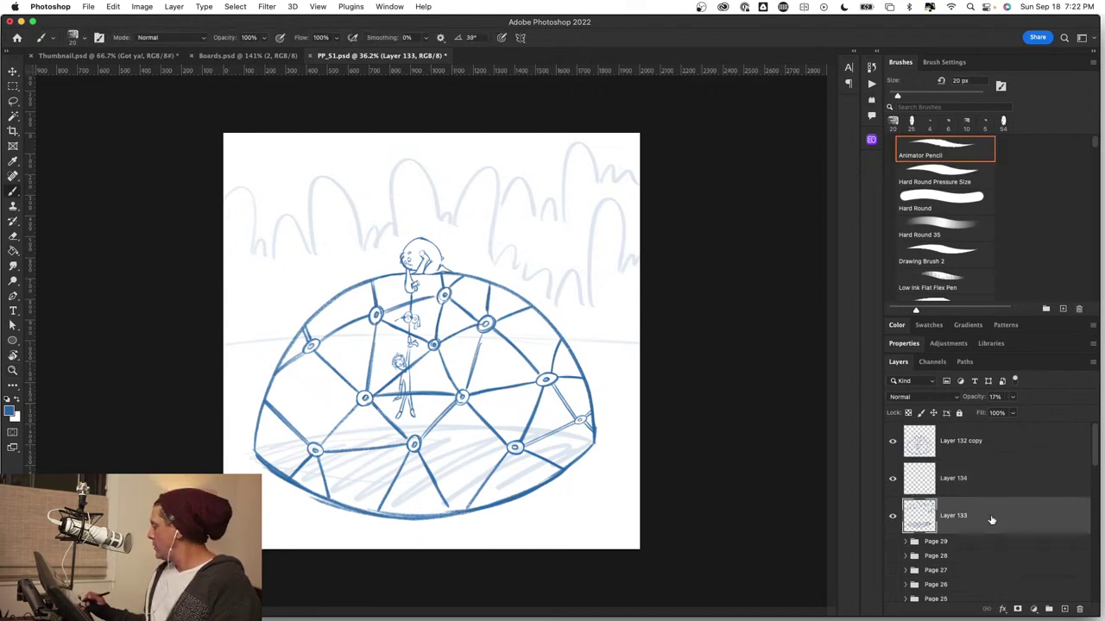
left_click(993, 477)
key("z")
mouse_move(445, 411)
left_mouse_down()
mouse_move(405, 419)
mouse_move(465, 417)
mouse_move(431, 422)
mouse_move(725, 486)
mouse_move(722, 478)
left_mouse_up()
key("b")
key("space")
key("z")
left_click_drag(386, 341, 448, 351)
key("b")
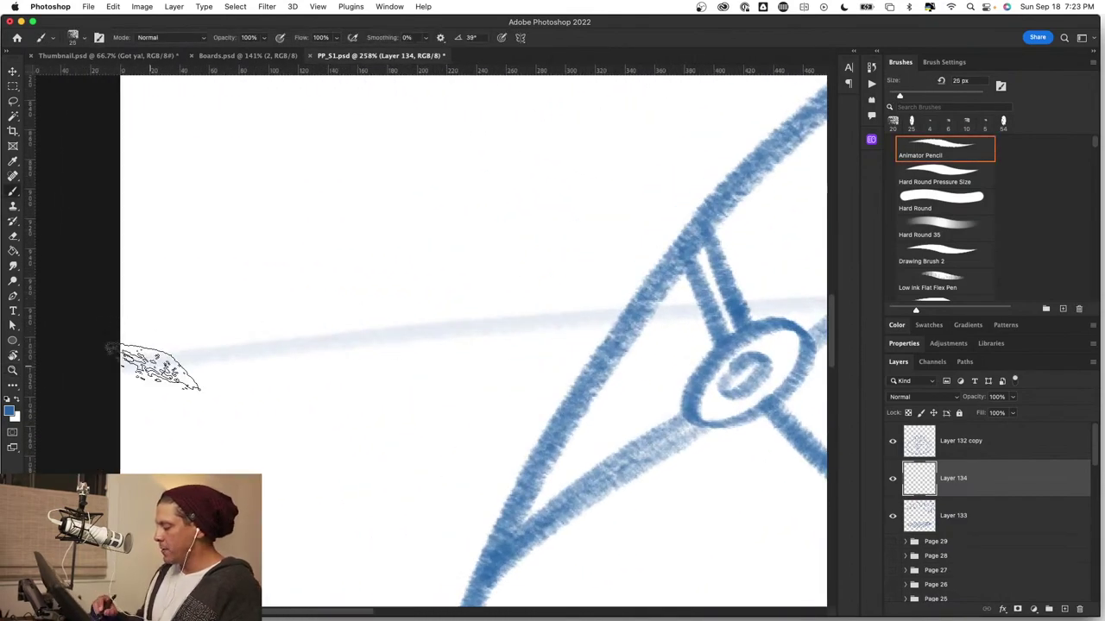
mouse_move(121, 344)
left_mouse_down()
mouse_move(151, 360)
mouse_move(233, 351)
mouse_move(239, 321)
mouse_move(256, 348)
mouse_move(287, 315)
mouse_move(304, 340)
mouse_move(363, 337)
left_mouse_up()
left_click_drag(190, 351, 200, 354)
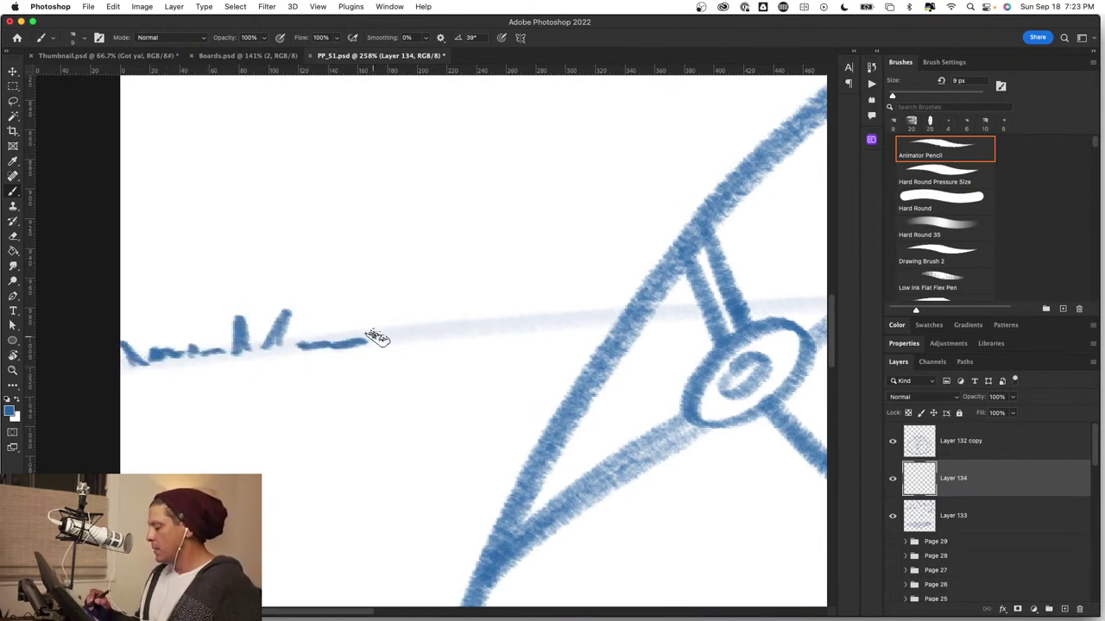
left_click_drag(373, 329, 403, 337)
mouse_move(400, 297)
left_mouse_down()
mouse_move(412, 331)
mouse_move(513, 320)
mouse_move(543, 288)
mouse_move(561, 324)
left_mouse_up()
left_click_drag(483, 316, 498, 323)
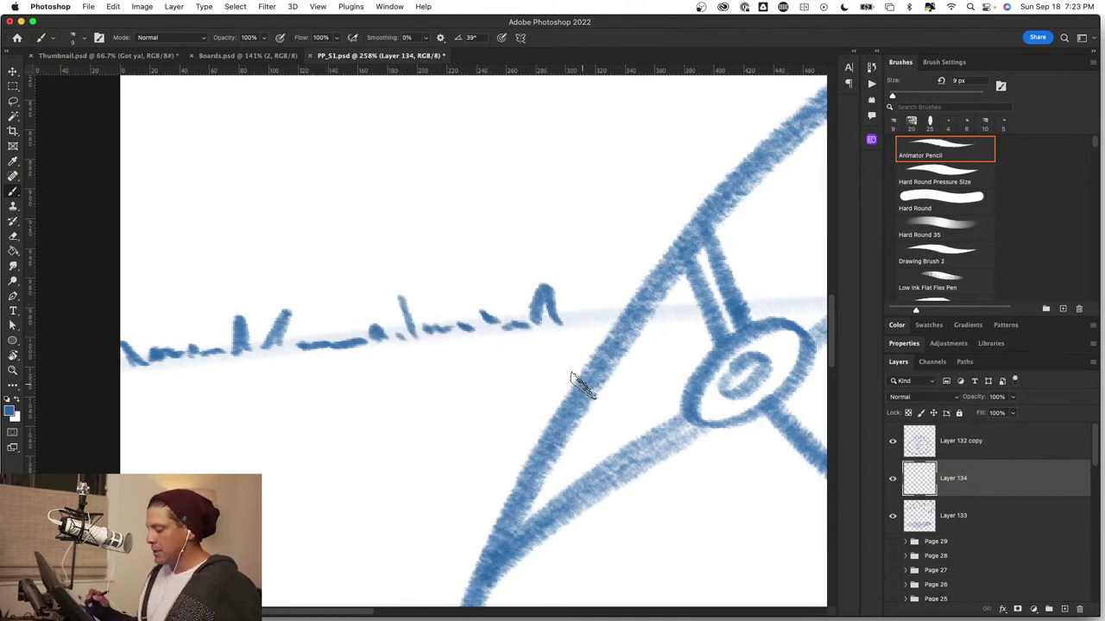
Continue the grass line along the horizon behind the dome's struts as far as the node right of the hanging figures.
mouse_move(582, 387)
left_mouse_down()
mouse_move(446, 422)
mouse_move(329, 439)
left_mouse_up()
mouse_move(339, 369)
left_mouse_down()
mouse_move(457, 367)
mouse_move(466, 345)
mouse_move(498, 355)
mouse_move(515, 322)
mouse_move(513, 357)
left_mouse_up()
key("super+z")
mouse_move(529, 354)
left_mouse_down()
mouse_move(582, 340)
mouse_move(643, 365)
mouse_move(657, 411)
mouse_move(378, 408)
mouse_move(362, 350)
mouse_move(496, 350)
mouse_move(524, 309)
mouse_move(526, 338)
mouse_move(557, 349)
mouse_move(628, 352)
mouse_move(619, 345)
mouse_move(632, 338)
mouse_move(620, 381)
mouse_move(338, 416)
mouse_move(345, 378)
mouse_move(574, 382)
mouse_move(580, 370)
mouse_move(618, 377)
mouse_move(619, 366)
mouse_move(646, 375)
mouse_move(661, 350)
mouse_move(669, 369)
mouse_move(730, 380)
mouse_move(692, 411)
mouse_move(334, 401)
mouse_move(376, 363)
mouse_move(483, 379)
mouse_move(642, 363)
left_mouse_up()
mouse_move(687, 410)
left_mouse_down()
mouse_move(540, 367)
mouse_move(371, 380)
left_mouse_up()
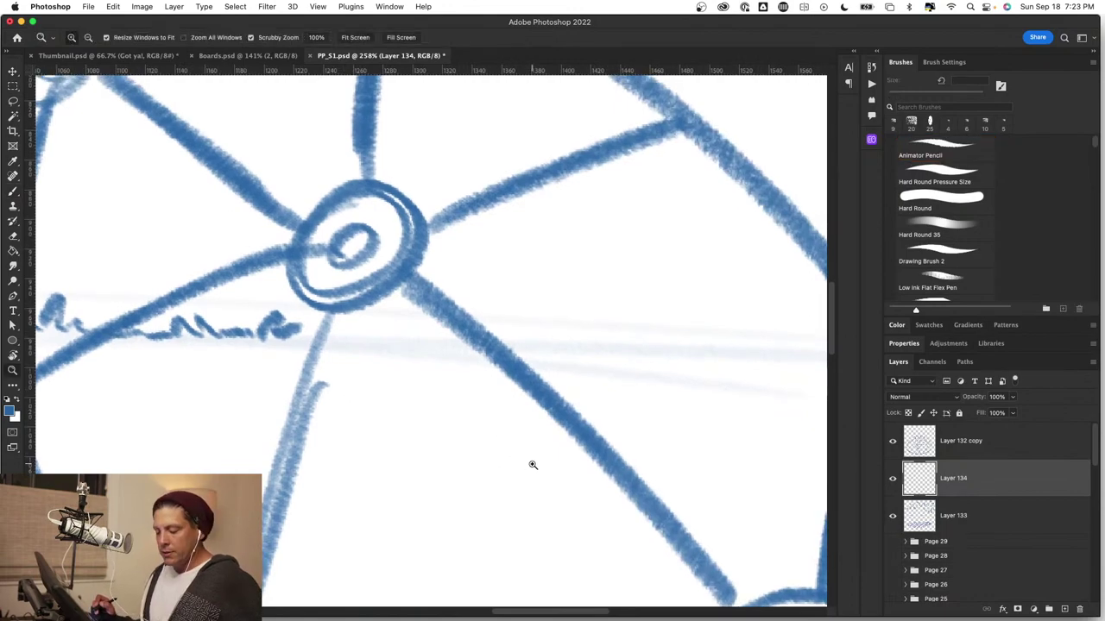
Extend the grass line from that node past the dome's right side to the right edge of the page.
left_click_drag(532, 464, 537, 462)
mouse_move(506, 385)
left_mouse_down()
mouse_move(498, 364)
mouse_move(533, 377)
mouse_move(647, 372)
left_mouse_up()
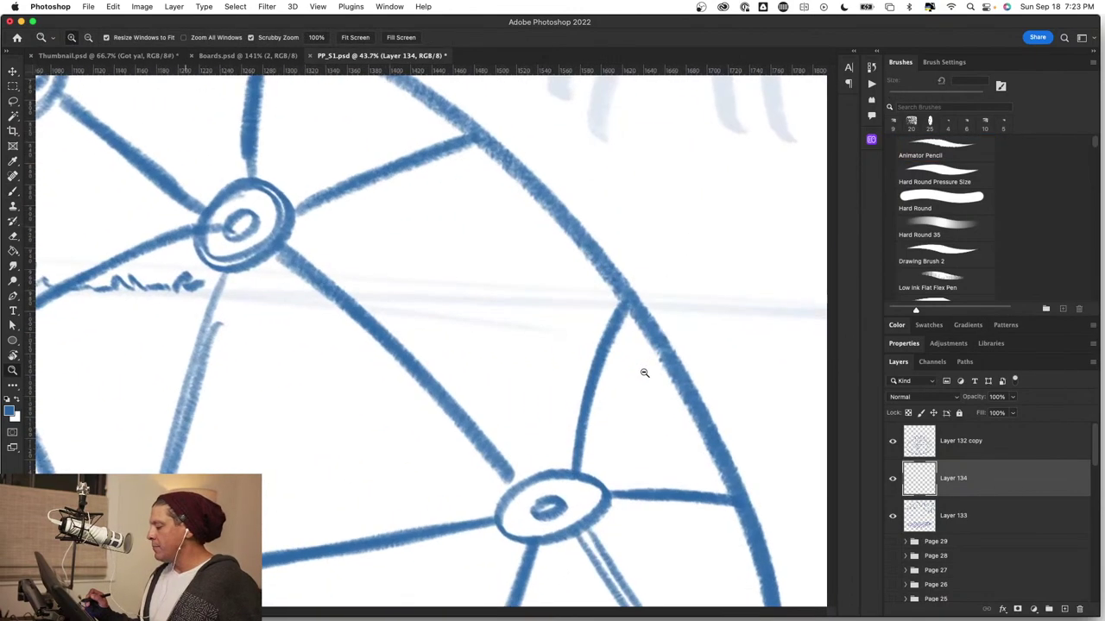
mouse_move(203, 282)
left_mouse_down()
mouse_move(255, 275)
mouse_move(335, 288)
mouse_move(362, 275)
mouse_move(354, 263)
mouse_move(398, 285)
mouse_move(408, 272)
mouse_move(587, 302)
left_mouse_up()
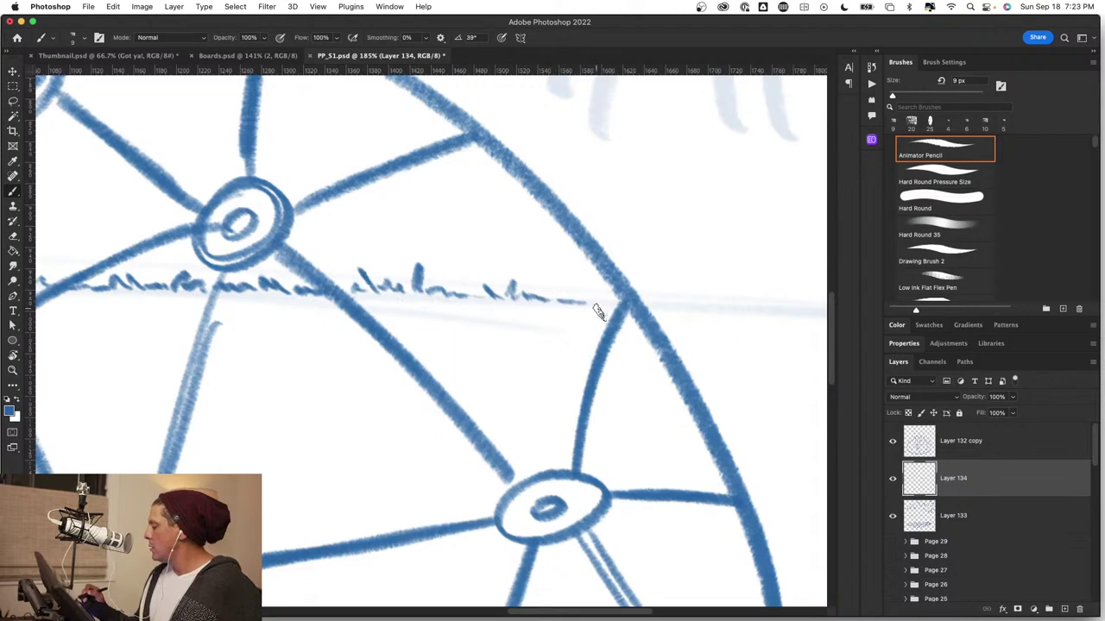
mouse_move(612, 350)
left_mouse_down()
mouse_move(547, 374)
mouse_move(371, 349)
mouse_move(390, 328)
mouse_move(525, 323)
mouse_move(547, 336)
mouse_move(640, 329)
mouse_move(700, 347)
mouse_move(825, 349)
left_mouse_up()
key("z")
left_click_drag(597, 446, 534, 449)
key("b")
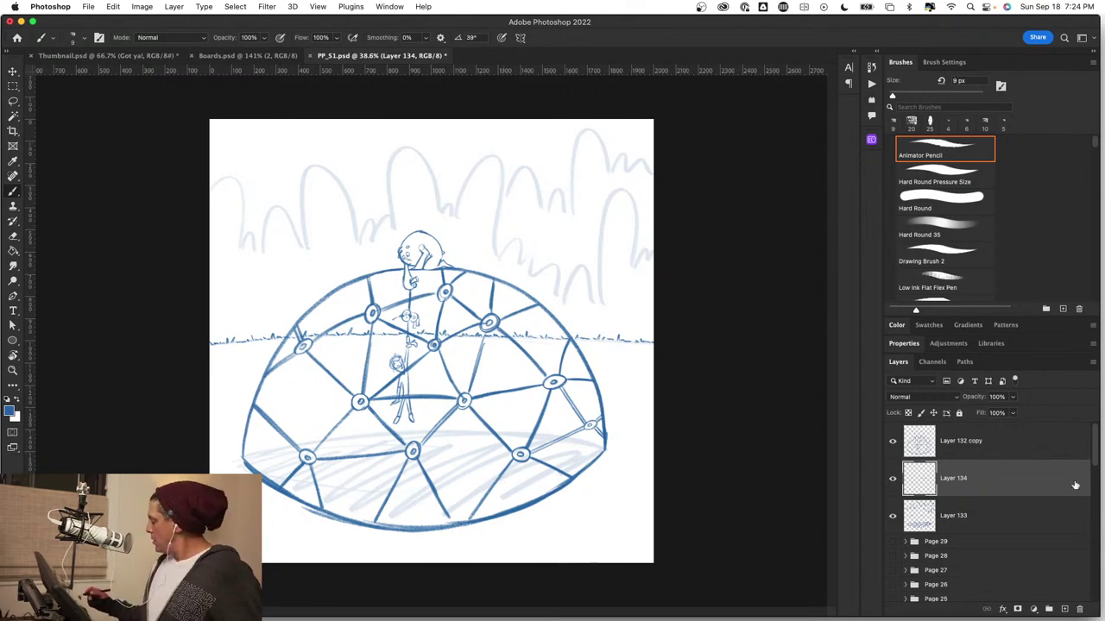
Preview the Page 26, 24, 22 and 25 groups one at a time to look for the earlier dome scene.
left_click(893, 585)
left_click(893, 585)
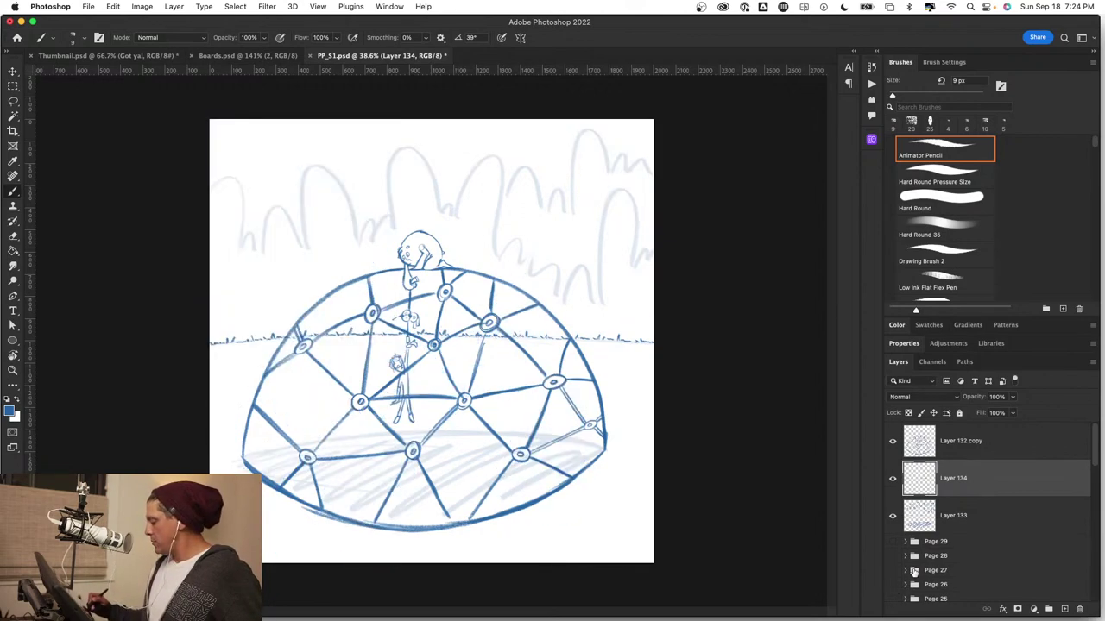
left_click_drag(1097, 454, 1097, 471)
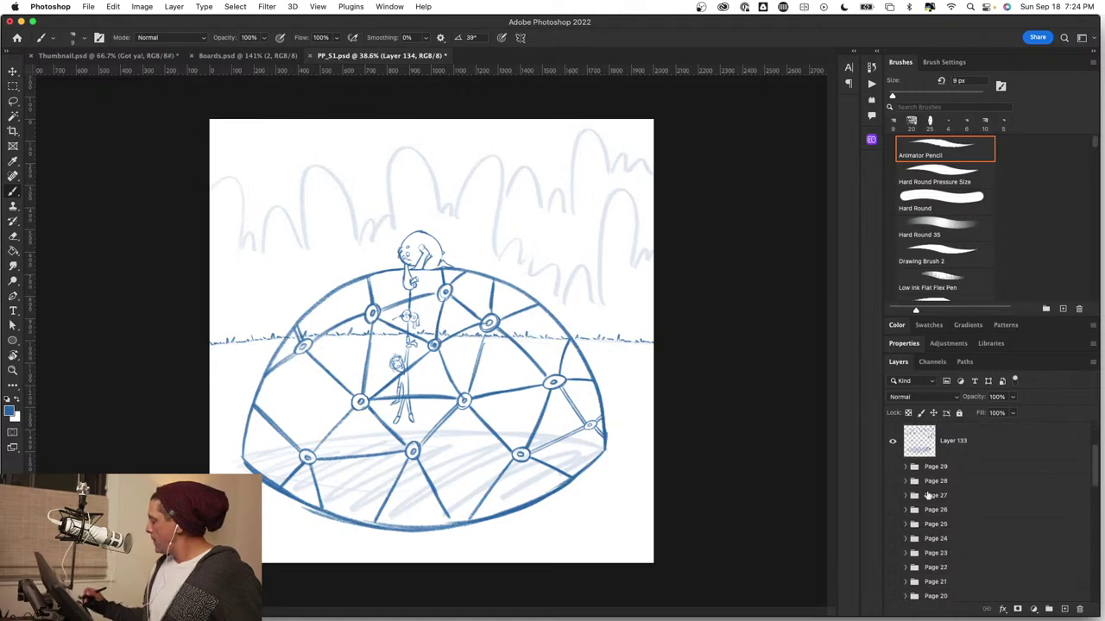
left_click(893, 539)
left_click(893, 539)
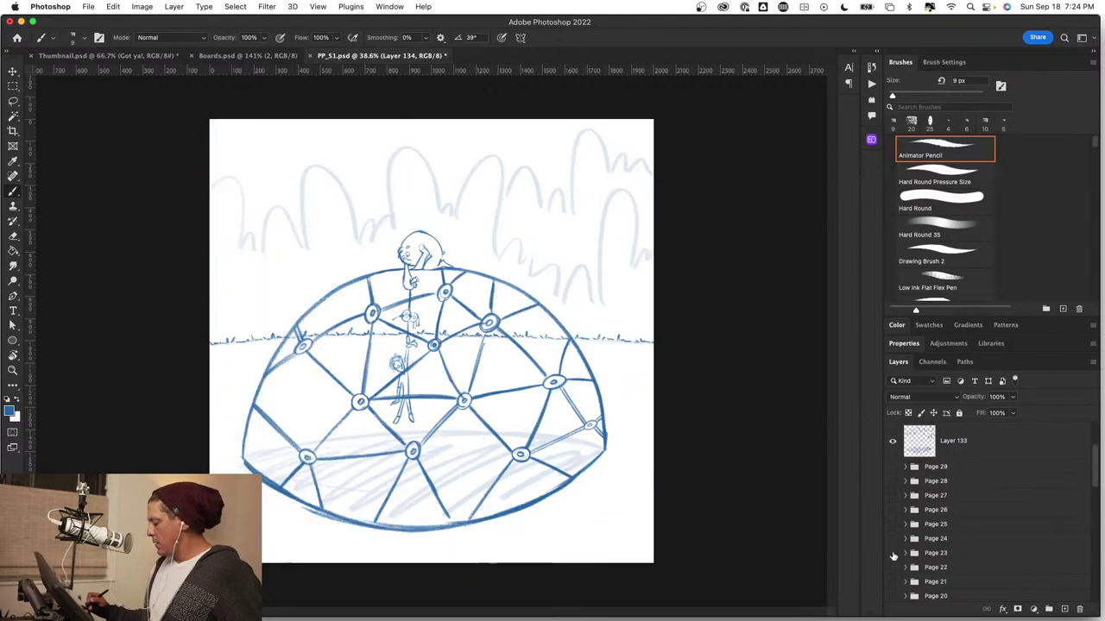
left_click(893, 567)
left_click(893, 568)
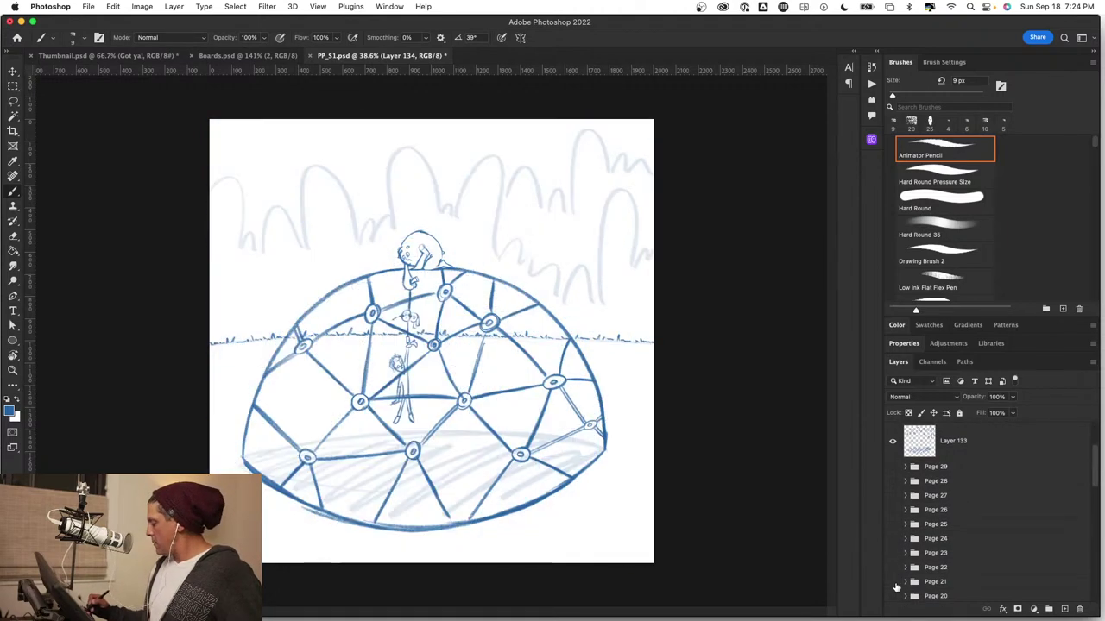
left_click(893, 524)
left_click(893, 524)
left_click(893, 510)
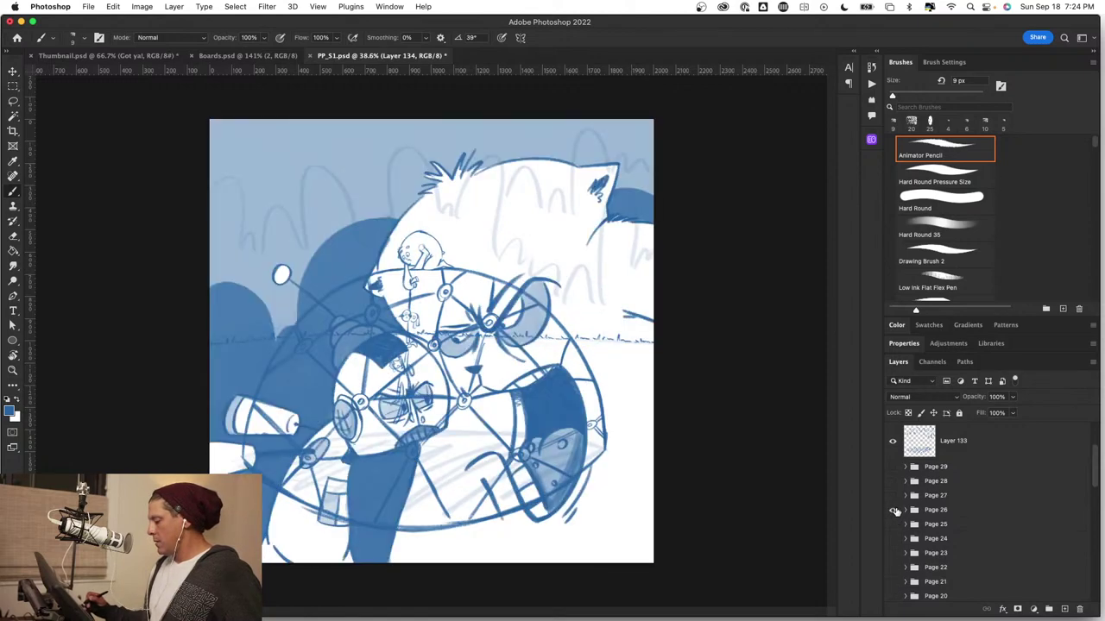
left_click(893, 510)
Preview the Page 17, 19, 20 and 21 groups in turn, hiding each one again after viewing.
left_click_drag(1096, 470, 1097, 503)
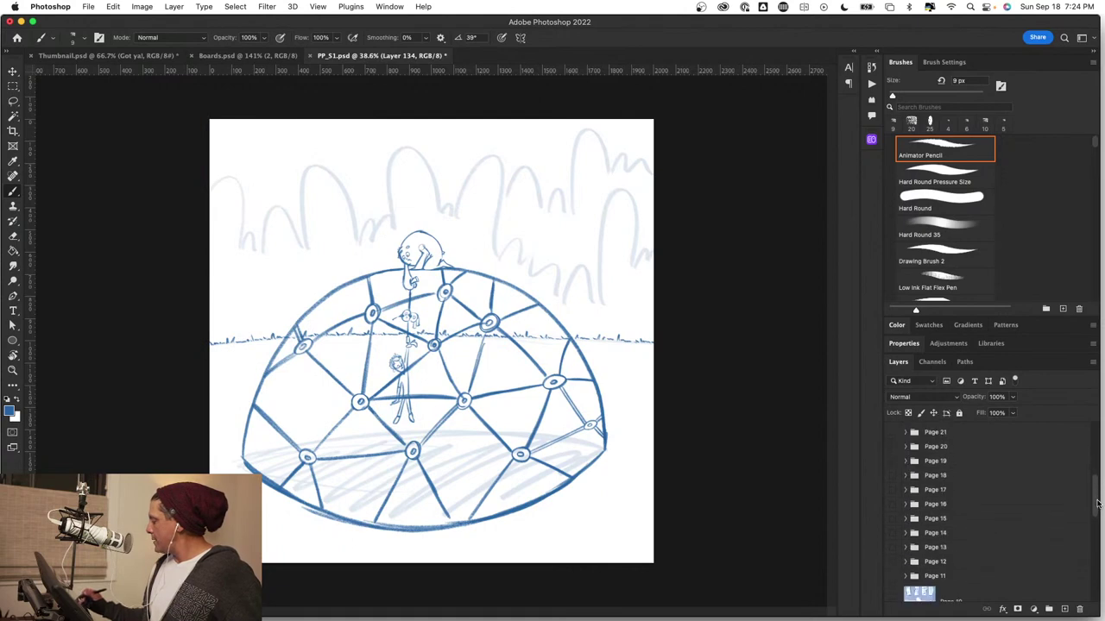
left_click(894, 490)
left_click(894, 489)
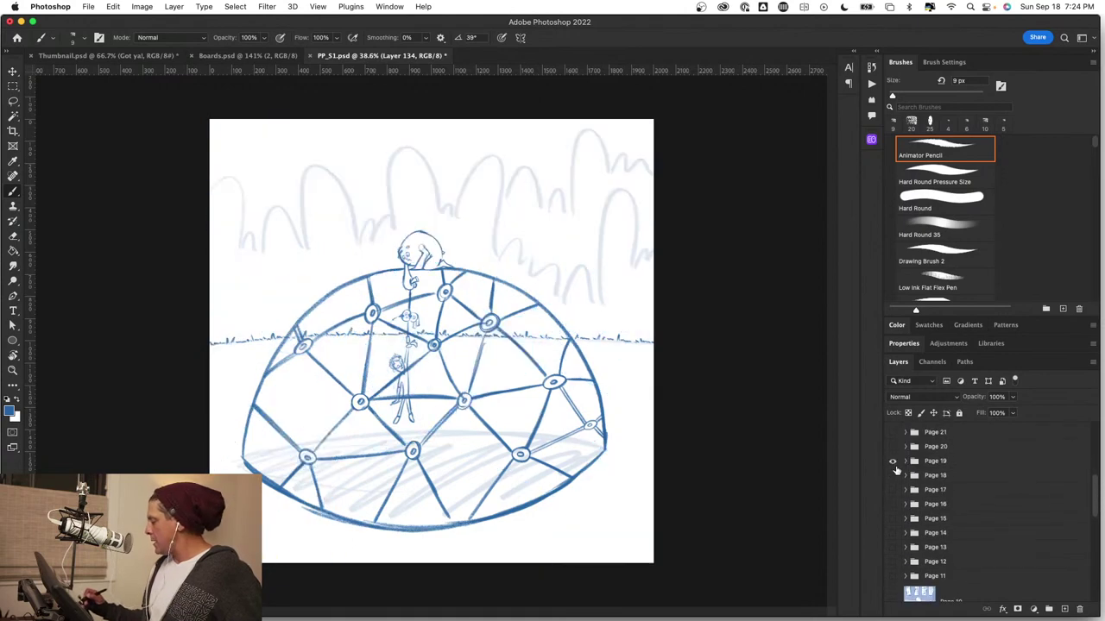
left_click(894, 462)
left_click(894, 462)
left_click(894, 461)
left_click(894, 463)
left_click(893, 447)
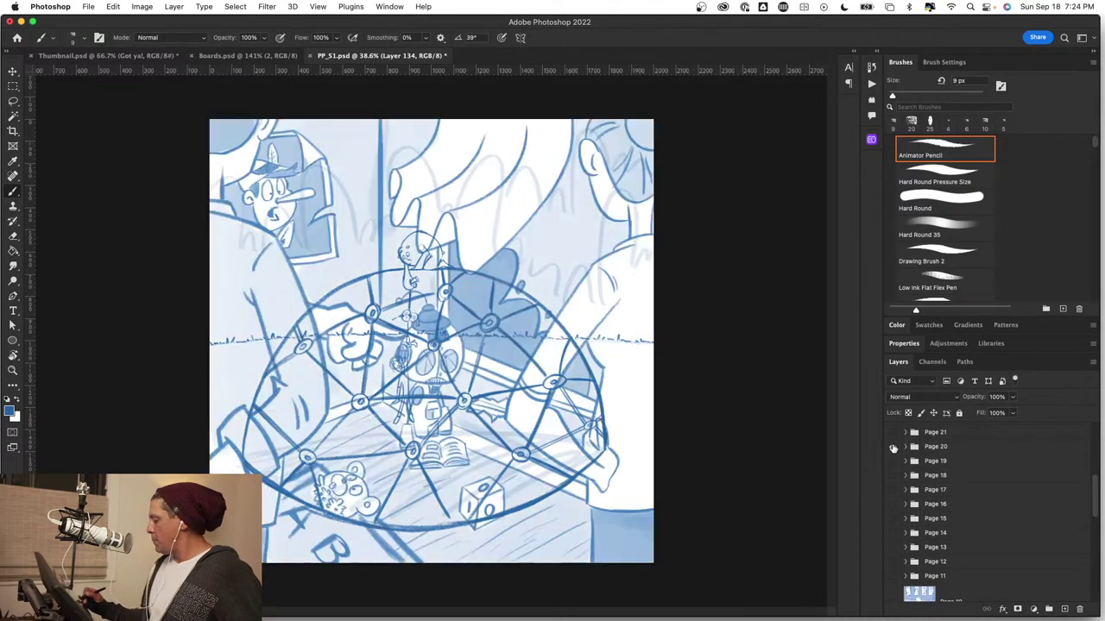
left_click(894, 447)
left_click(894, 432)
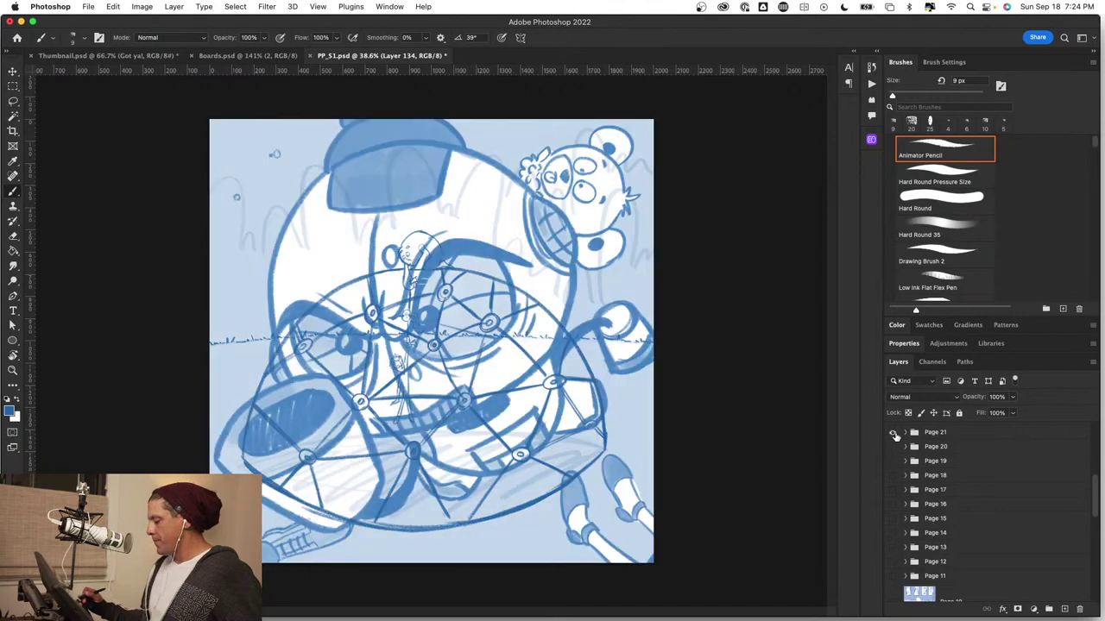
left_click(894, 434)
Recheck the Page 19 to Page 22 groups for the dome scene and hide them again.
left_click_drag(1096, 488, 1096, 478)
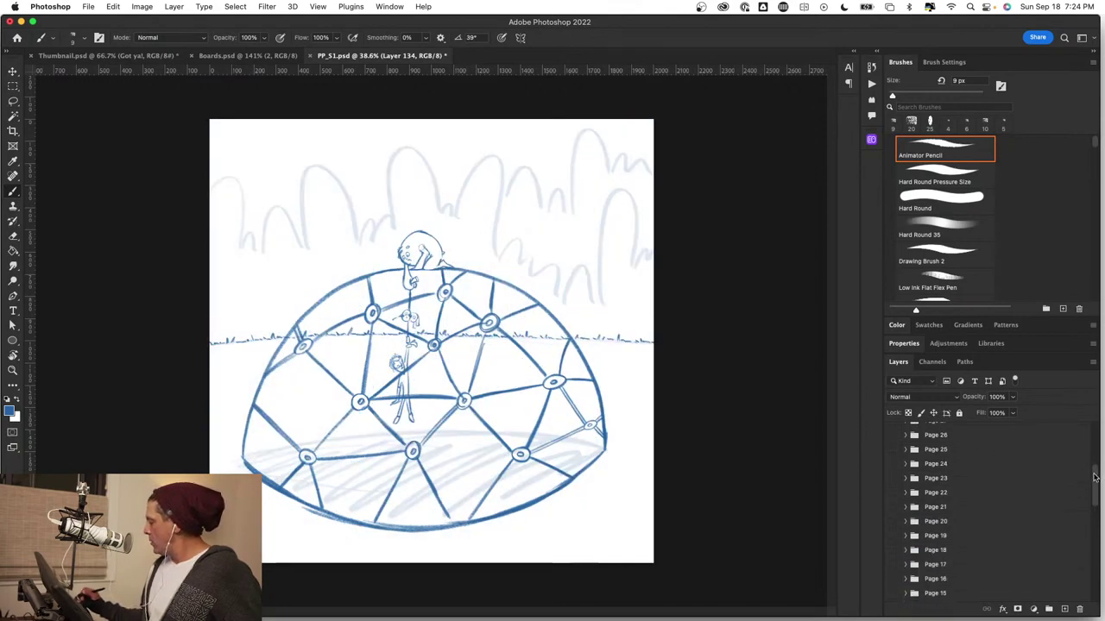
left_click(894, 498)
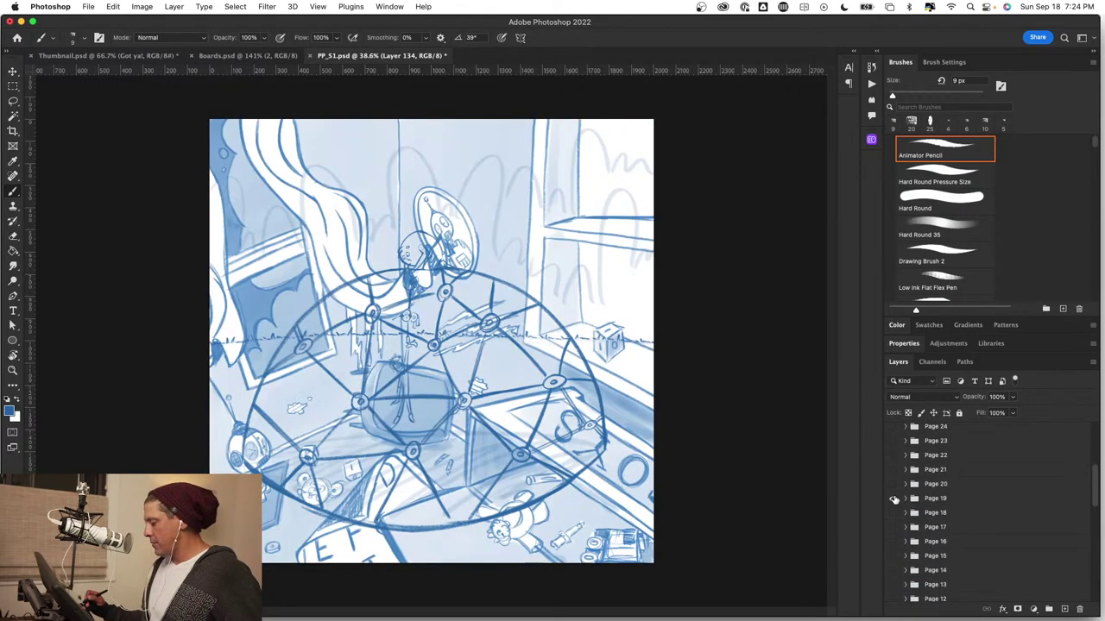
left_click(894, 499)
left_click(892, 484)
left_click(892, 470)
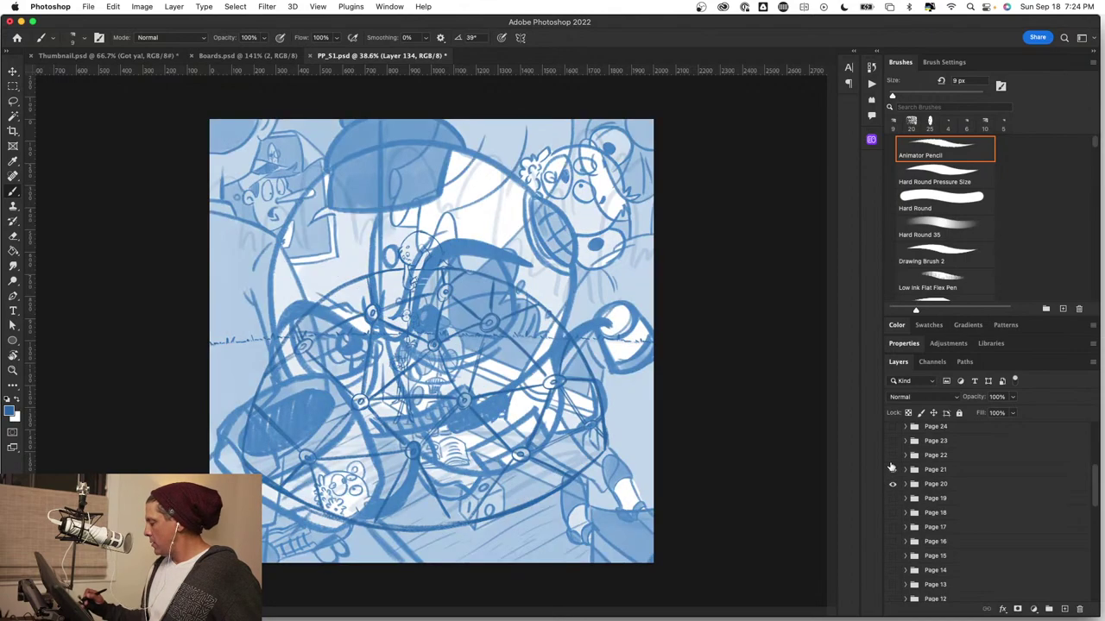
left_click(894, 471)
left_click(894, 481)
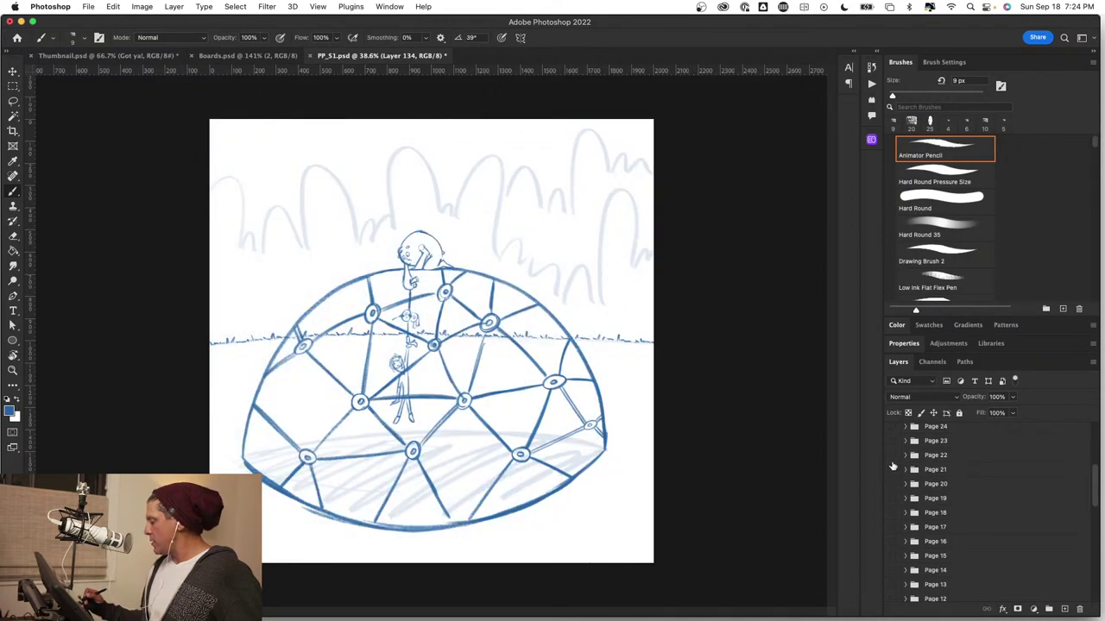
left_click(893, 459)
left_click(894, 458)
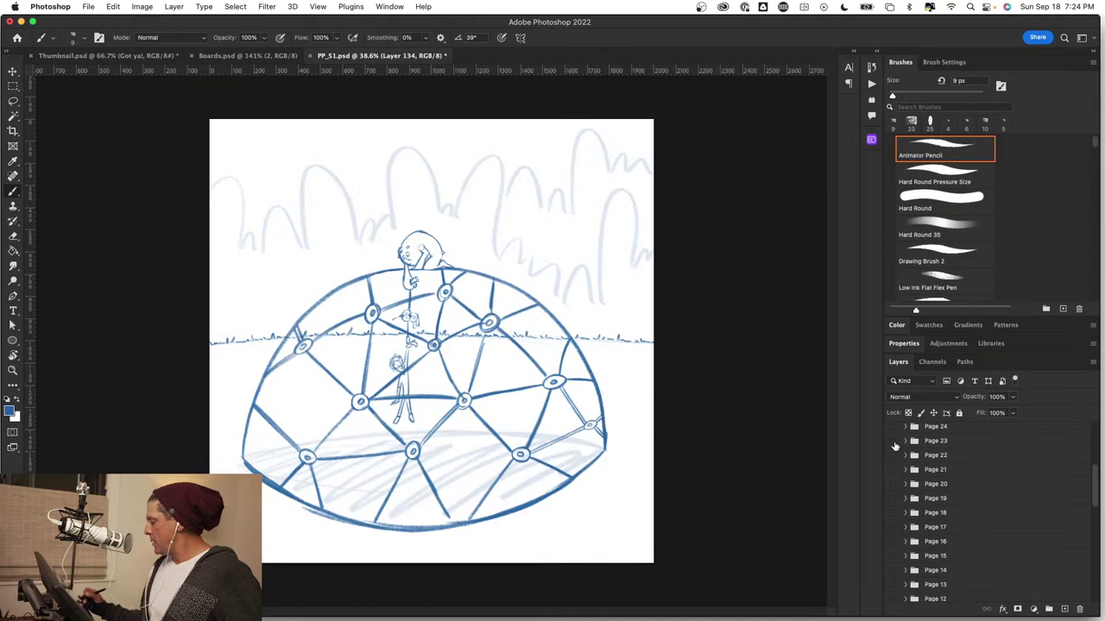
Examine the Page 23 artwork with the three current sketch layers hidden, then restore those layers and hide Page 23.
left_click(894, 443)
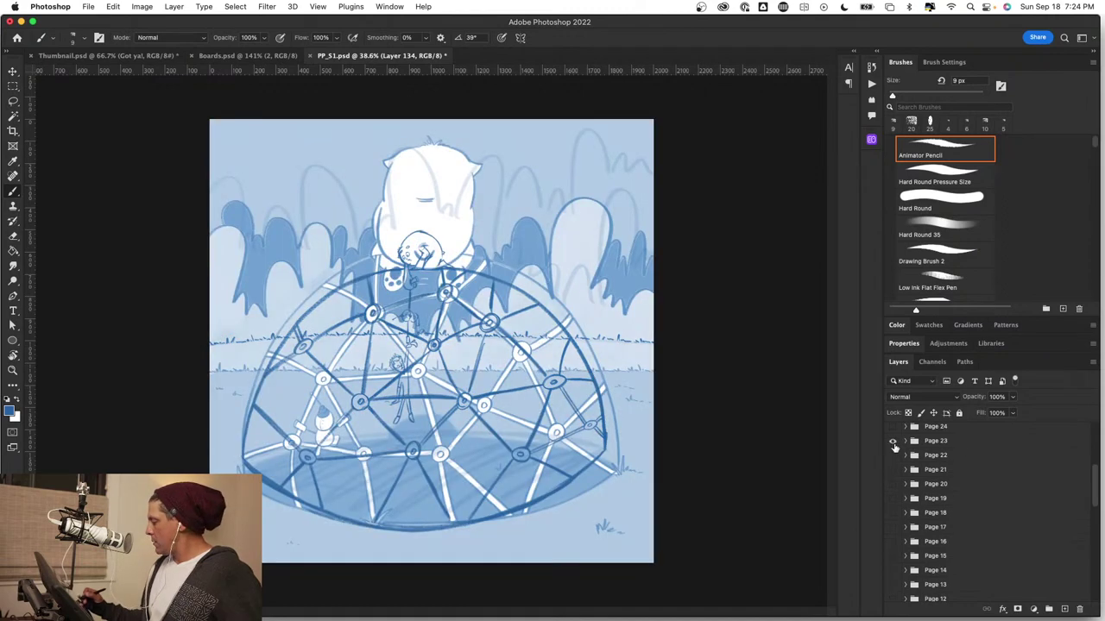
left_click_drag(1096, 480, 1083, 430)
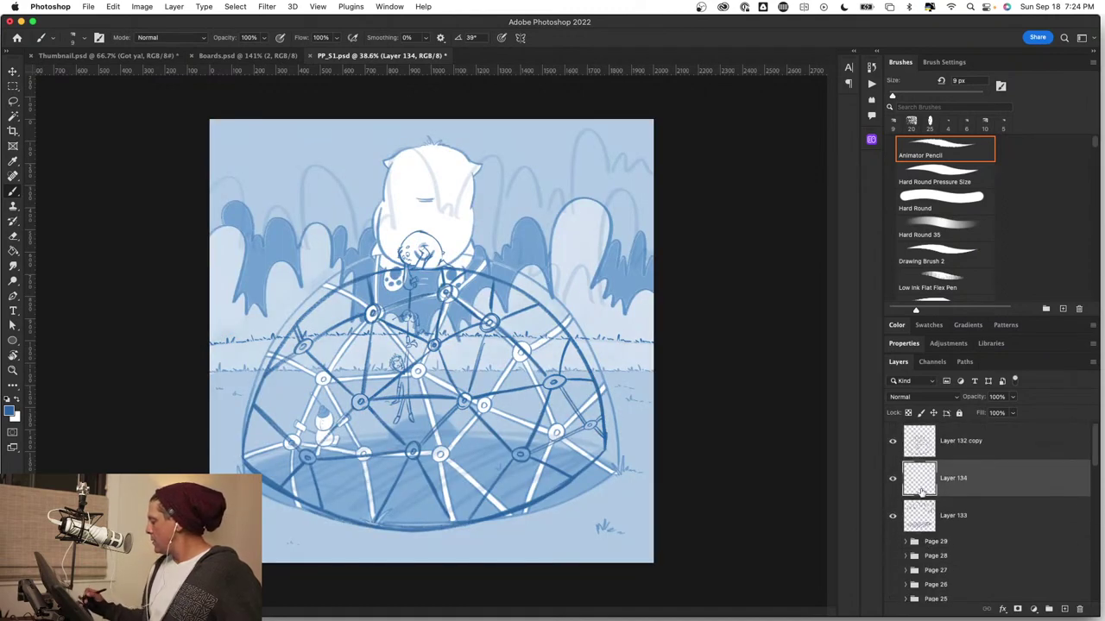
left_click_drag(893, 517, 898, 431)
left_click(896, 438)
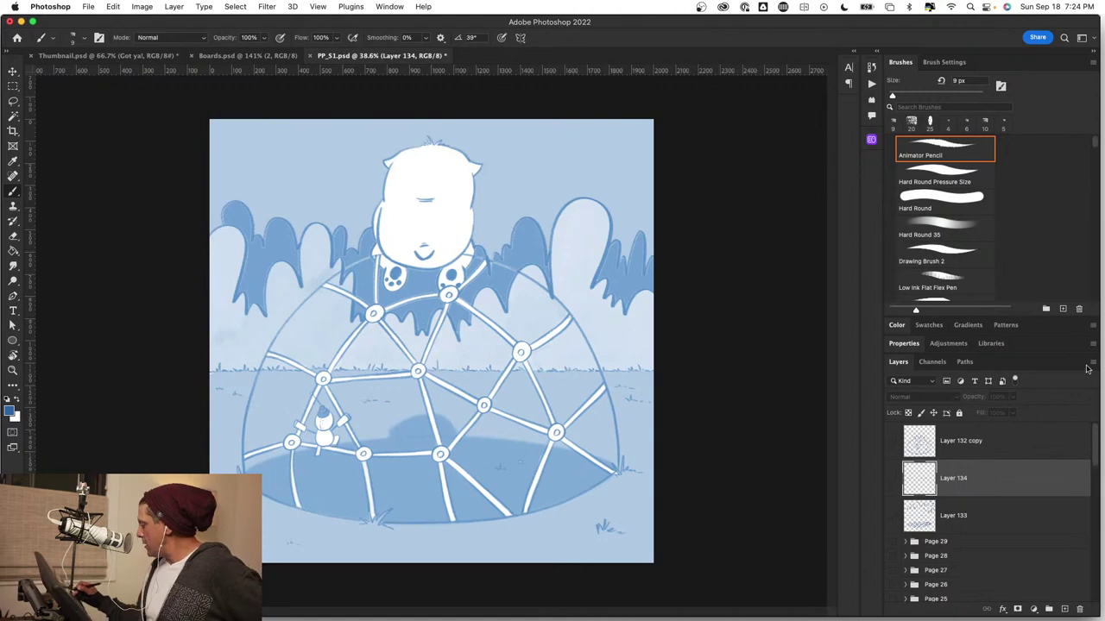
left_click_drag(896, 516, 892, 442)
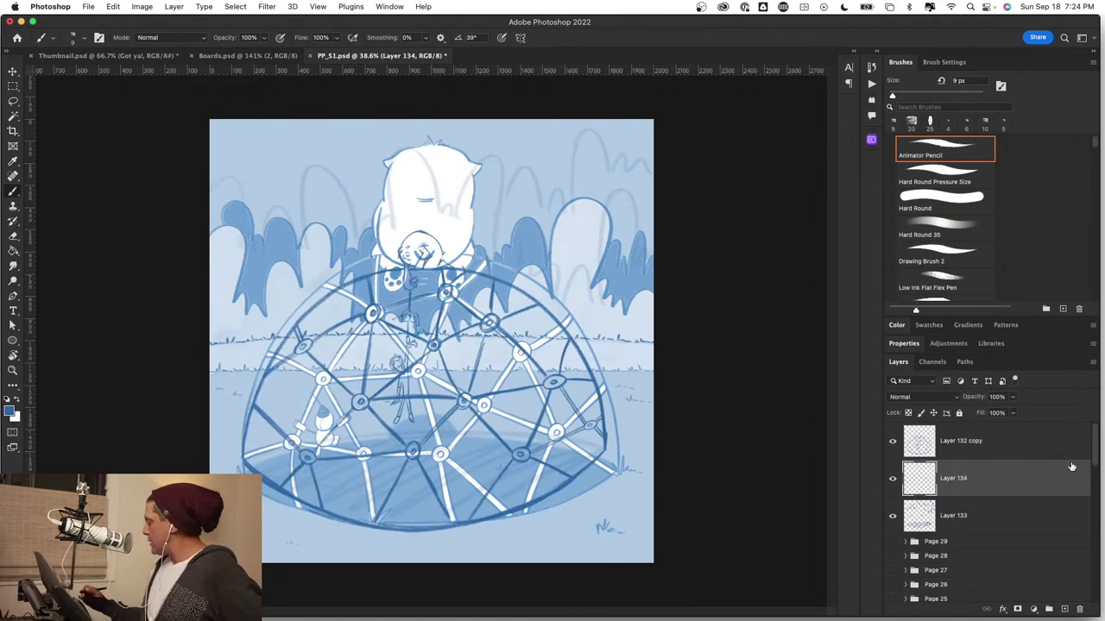
left_click_drag(1095, 449, 1082, 479)
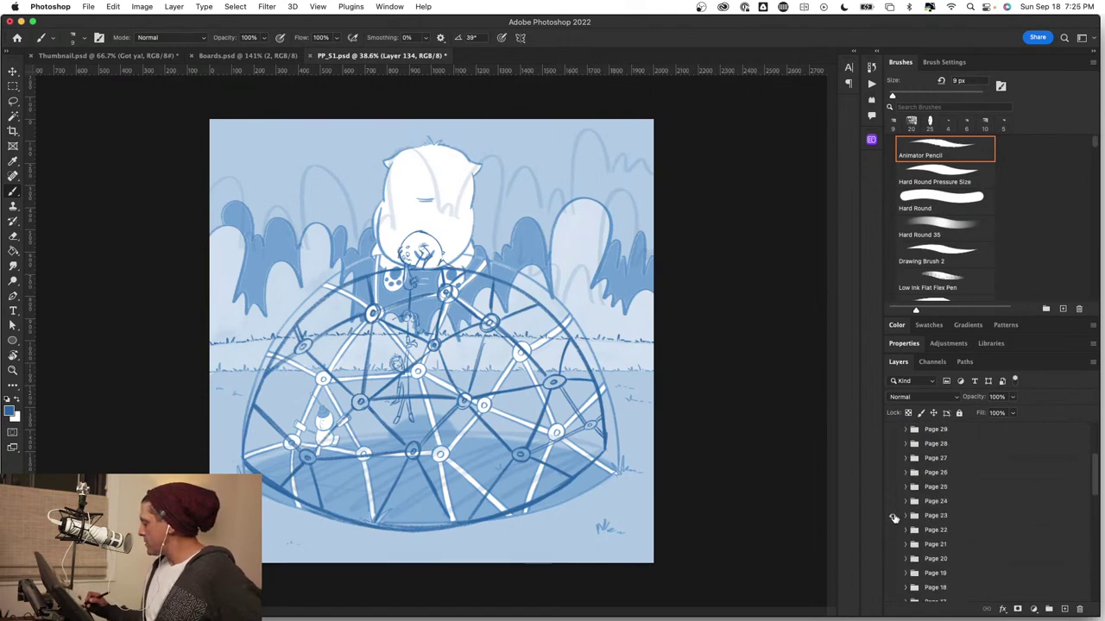
left_click(894, 516)
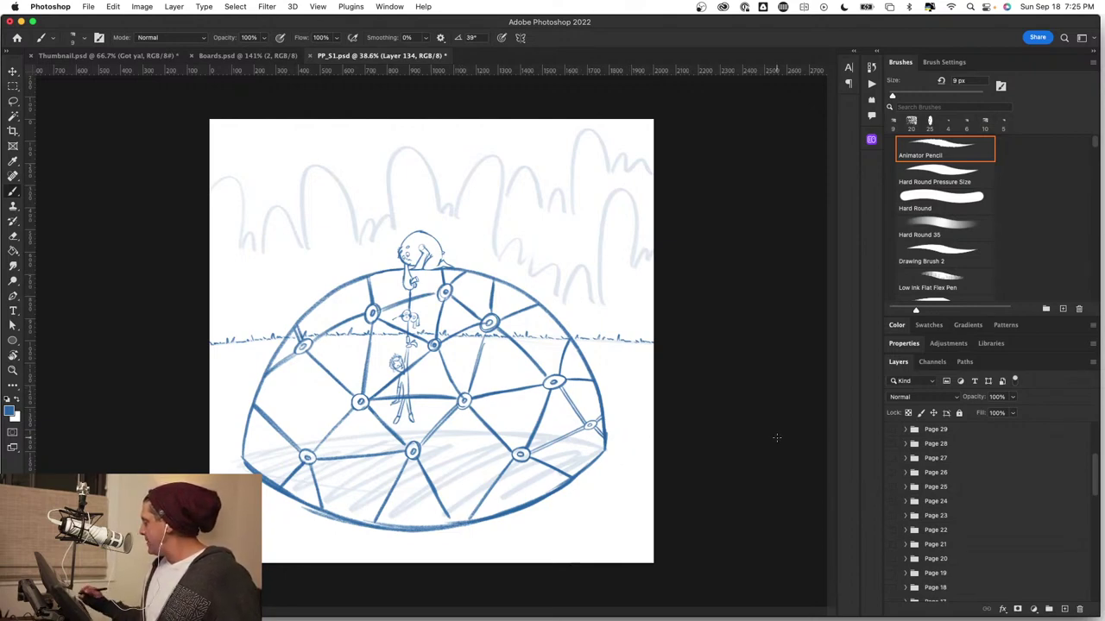
Add a new layer directly above the faint background sketch on Layer 133, keeping that sketch visible as a guide.
left_click_drag(1097, 472, 1093, 428)
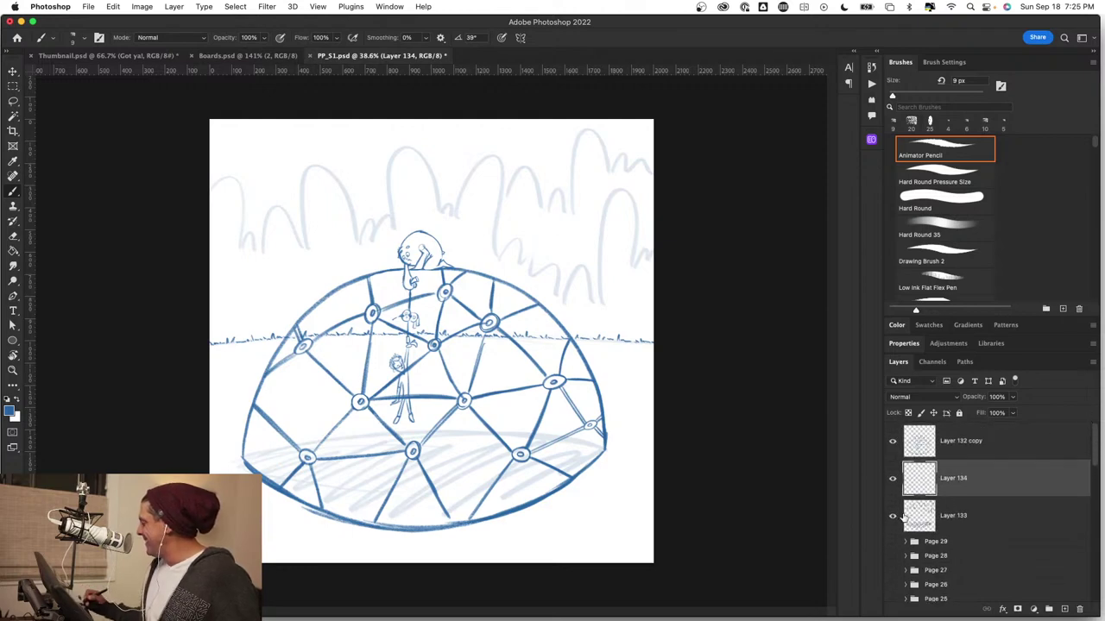
left_click(892, 516)
left_click(892, 516)
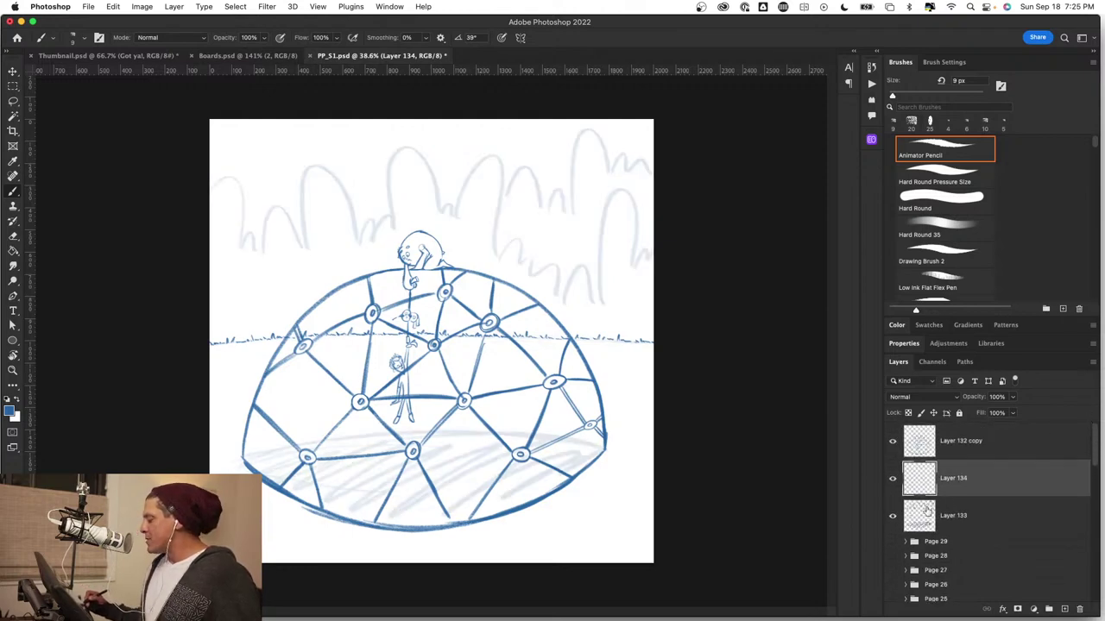
left_click(995, 515)
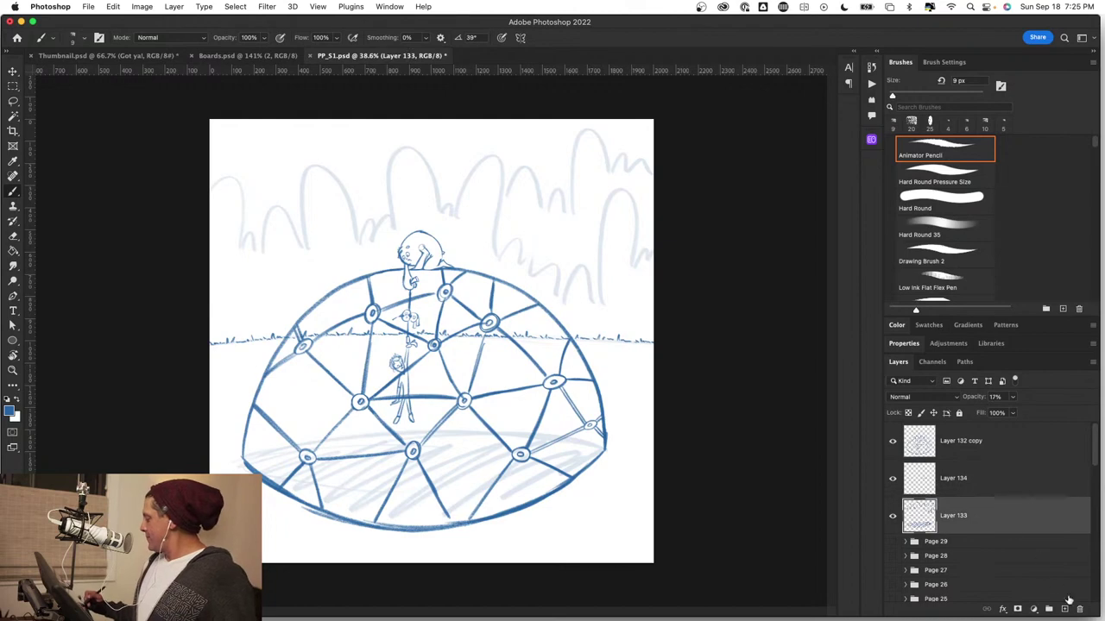
left_click(1063, 609)
left_click(893, 553)
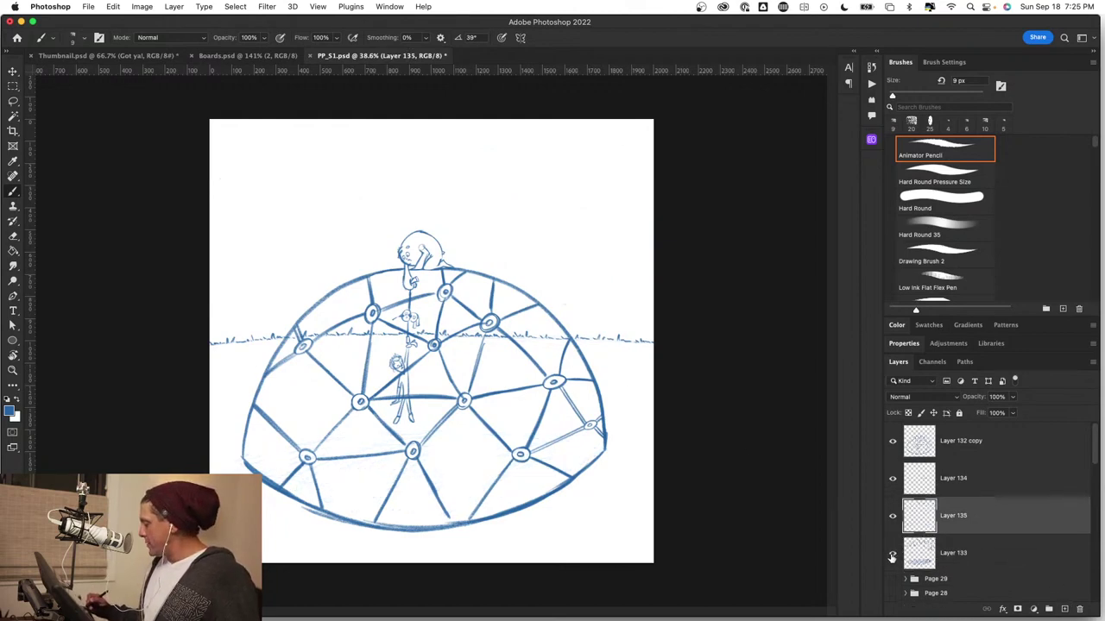
left_click(894, 553)
Set brush smoothing to 22% and trace the faint treetops from the page's left edge to the tall tree above the panda.
left_click_drag(312, 205, 348, 204)
left_click_drag(495, 362, 492, 359)
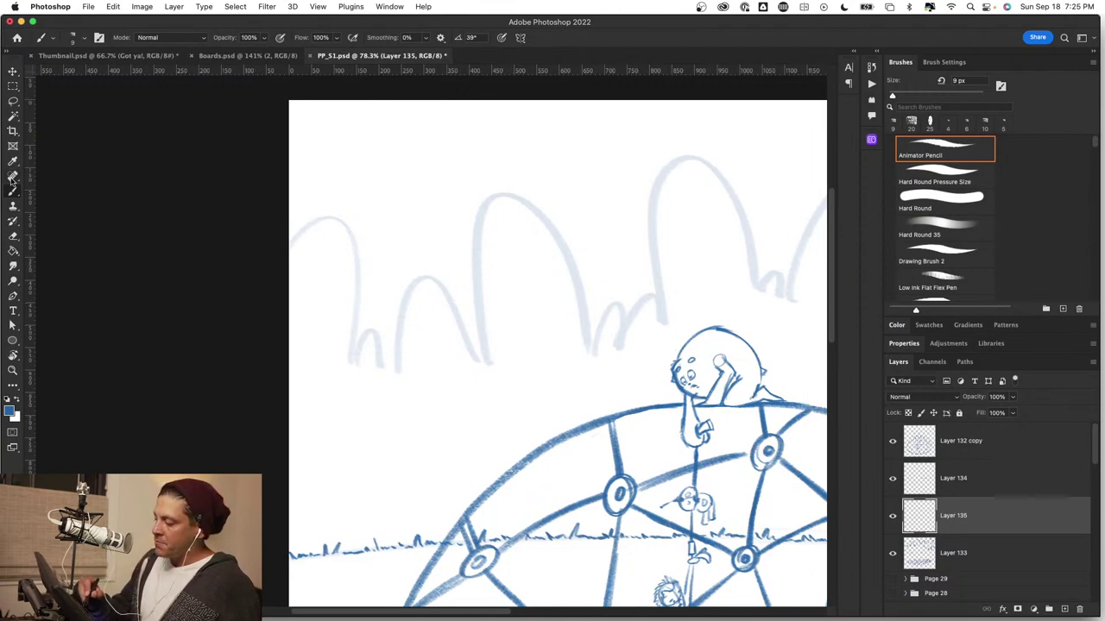
left_click_drag(375, 45, 388, 41)
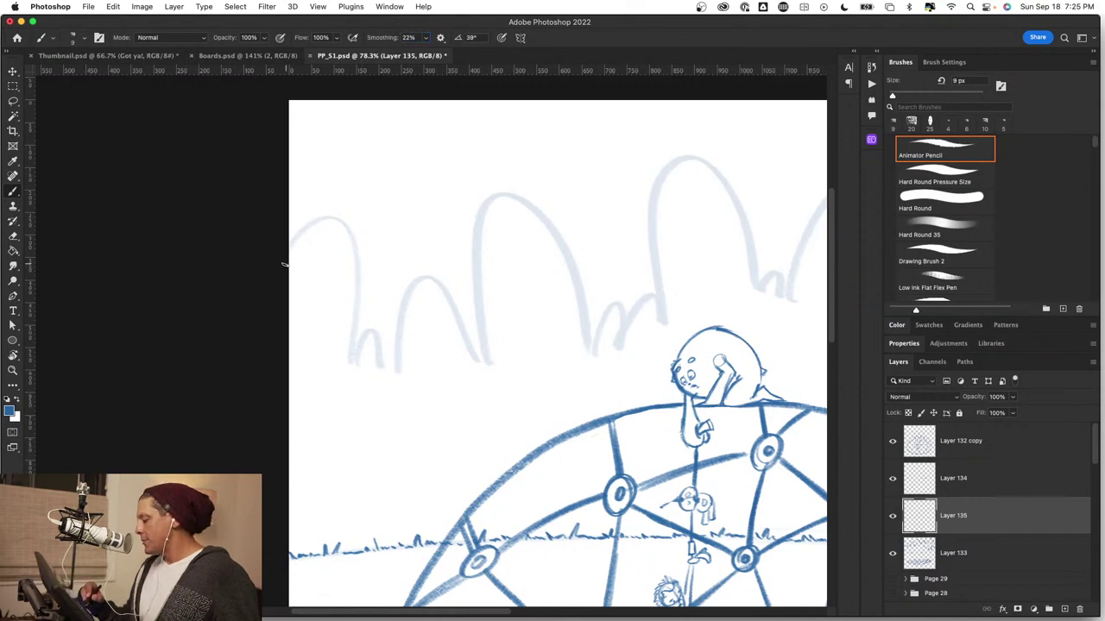
mouse_move(286, 264)
left_mouse_down()
mouse_move(319, 214)
mouse_move(347, 219)
mouse_move(359, 246)
mouse_move(355, 362)
mouse_move(362, 335)
mouse_move(379, 342)
mouse_move(386, 370)
mouse_move(406, 279)
mouse_move(439, 279)
mouse_move(471, 355)
mouse_move(482, 339)
mouse_move(492, 344)
mouse_move(477, 246)
mouse_move(512, 188)
mouse_move(564, 229)
mouse_move(590, 358)
mouse_move(619, 372)
mouse_move(429, 378)
mouse_move(389, 358)
mouse_move(393, 336)
mouse_move(411, 327)
mouse_move(422, 342)
mouse_move(469, 308)
left_mouse_up()
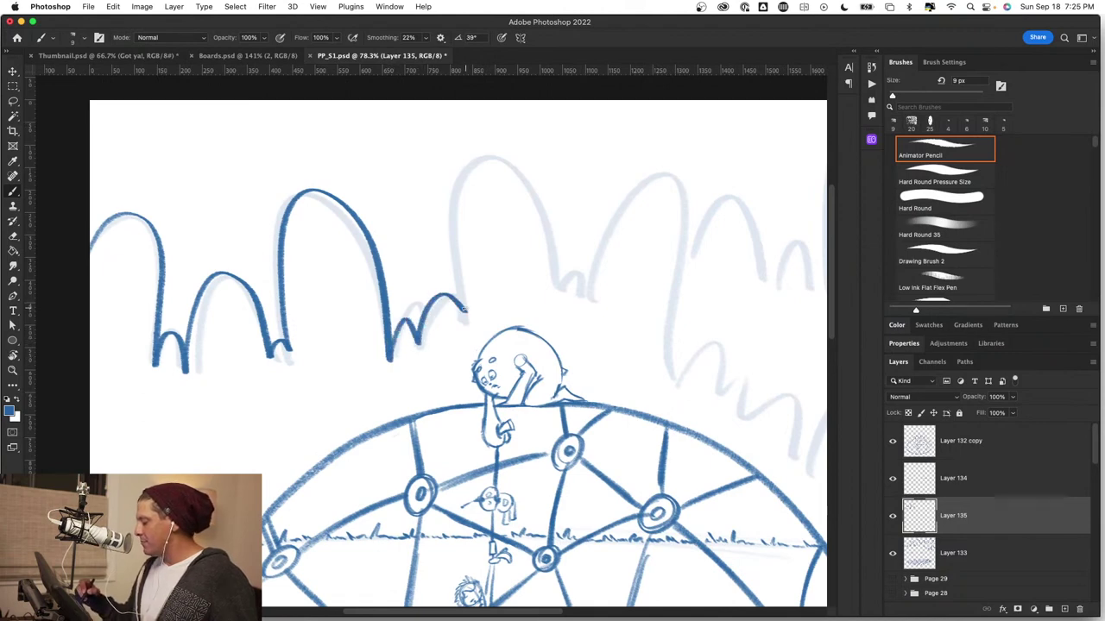
key("super+z")
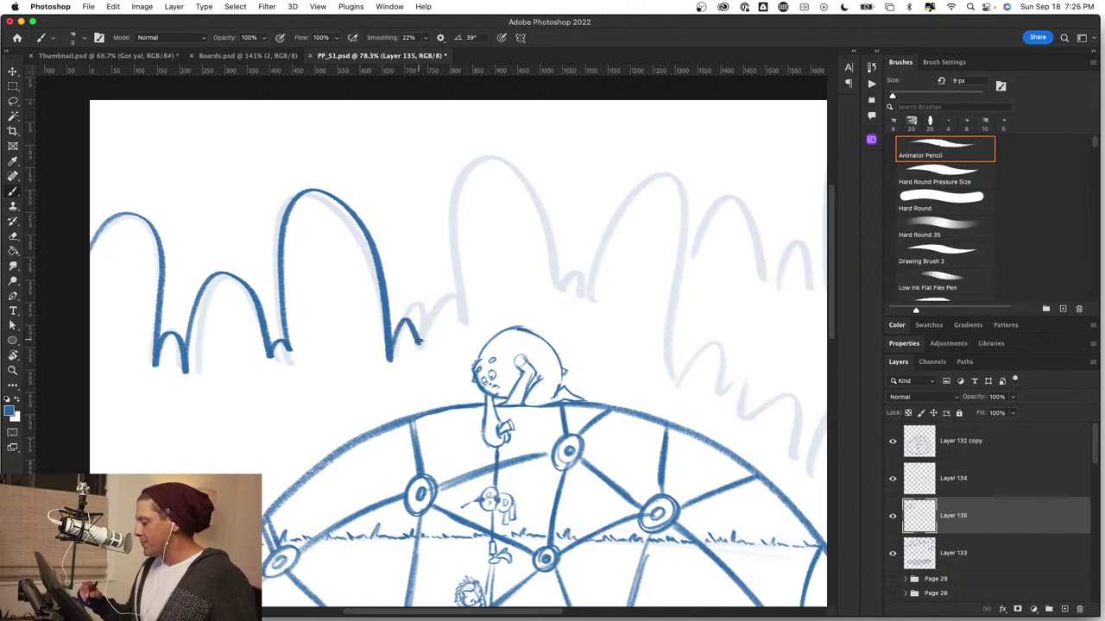
mouse_move(420, 342)
left_mouse_down()
mouse_move(444, 298)
mouse_move(461, 326)
mouse_move(467, 318)
mouse_move(453, 268)
mouse_move(460, 174)
mouse_move(521, 162)
mouse_move(556, 223)
mouse_move(556, 309)
left_mouse_up()
Continue the treetop outline on Layer 135 from the tree above the panda down over the dome to the right page edge.
left_click_drag(602, 342, 385, 372)
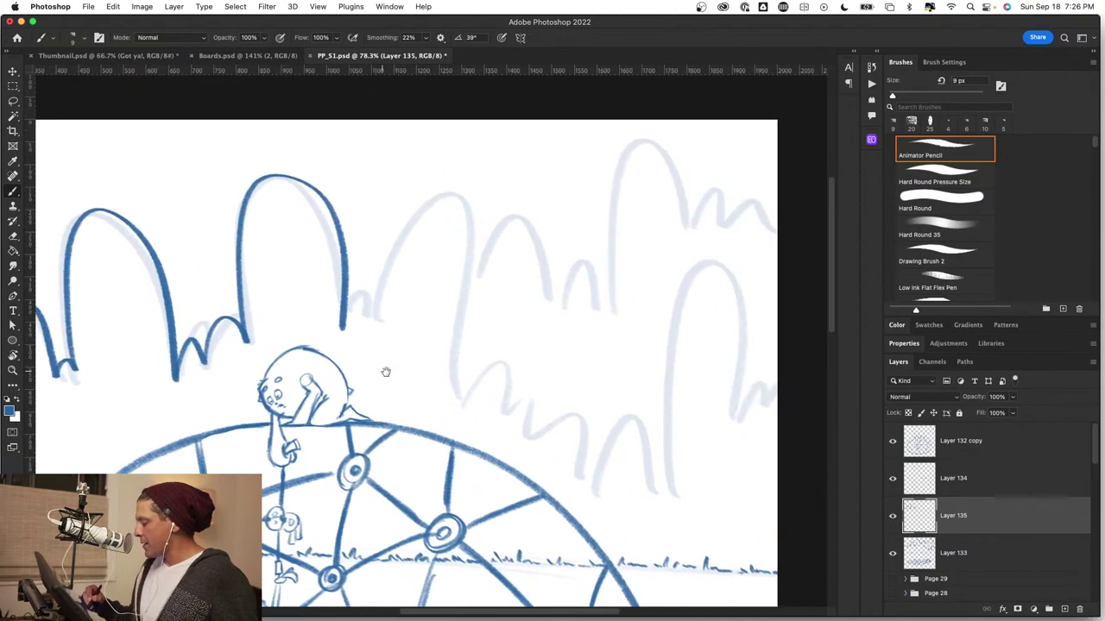
mouse_move(350, 304)
left_mouse_down()
mouse_move(367, 334)
mouse_move(413, 213)
mouse_move(456, 210)
mouse_move(450, 389)
left_mouse_up()
left_click_drag(517, 442, 461, 357)
mouse_move(390, 305)
left_mouse_down()
mouse_move(422, 292)
mouse_move(429, 308)
mouse_move(461, 258)
mouse_move(473, 348)
mouse_move(464, 345)
mouse_move(471, 329)
mouse_move(491, 346)
mouse_move(502, 309)
mouse_move(530, 349)
mouse_move(530, 373)
mouse_move(550, 368)
mouse_move(554, 337)
mouse_move(586, 313)
mouse_move(599, 371)
mouse_move(602, 315)
mouse_move(650, 174)
mouse_move(681, 244)
mouse_move(680, 330)
mouse_move(514, 358)
mouse_move(595, 269)
left_mouse_up()
key("z")
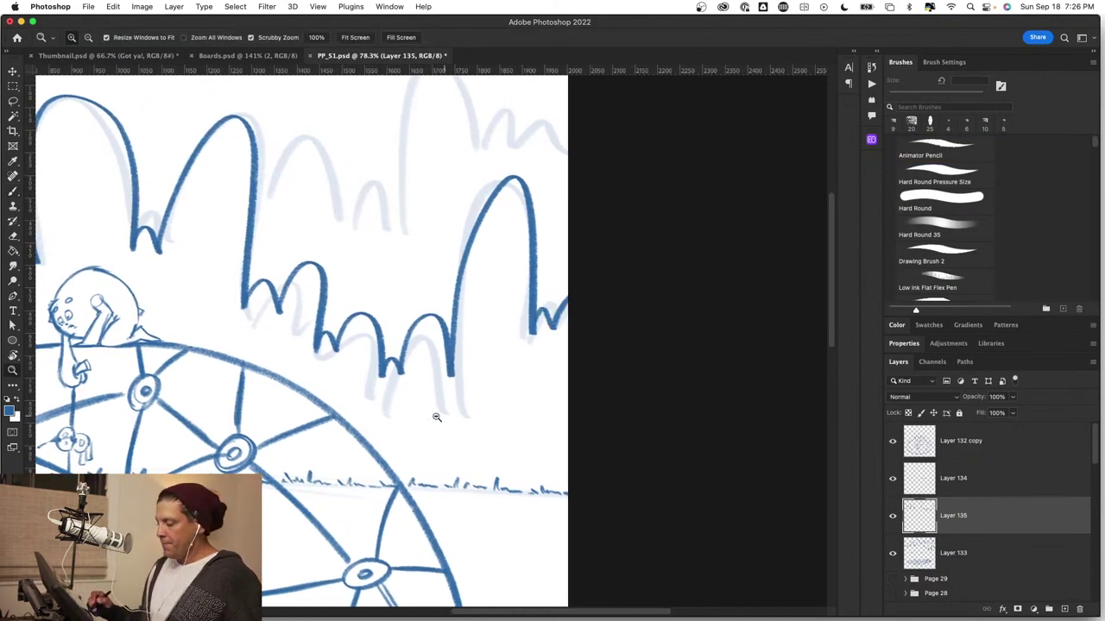
left_click_drag(436, 416, 367, 431)
left_click_drag(442, 383, 524, 369)
key("b")
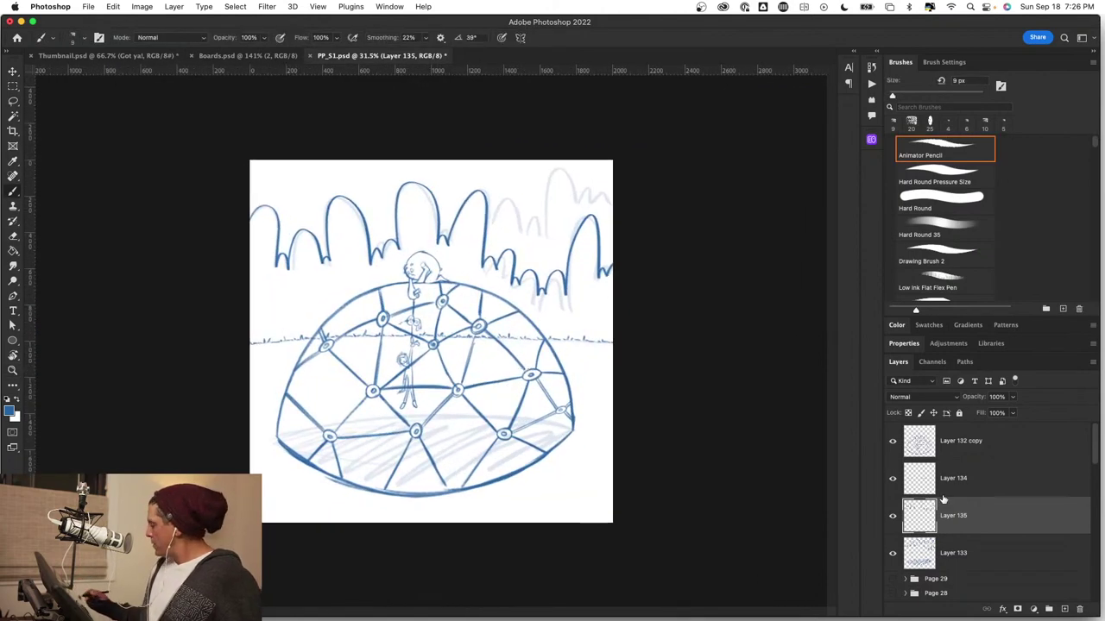
Hide the Layer 133 sketch and erase the small circle at the end of the panda's raised arm on Layer 132 copy.
left_click(892, 553)
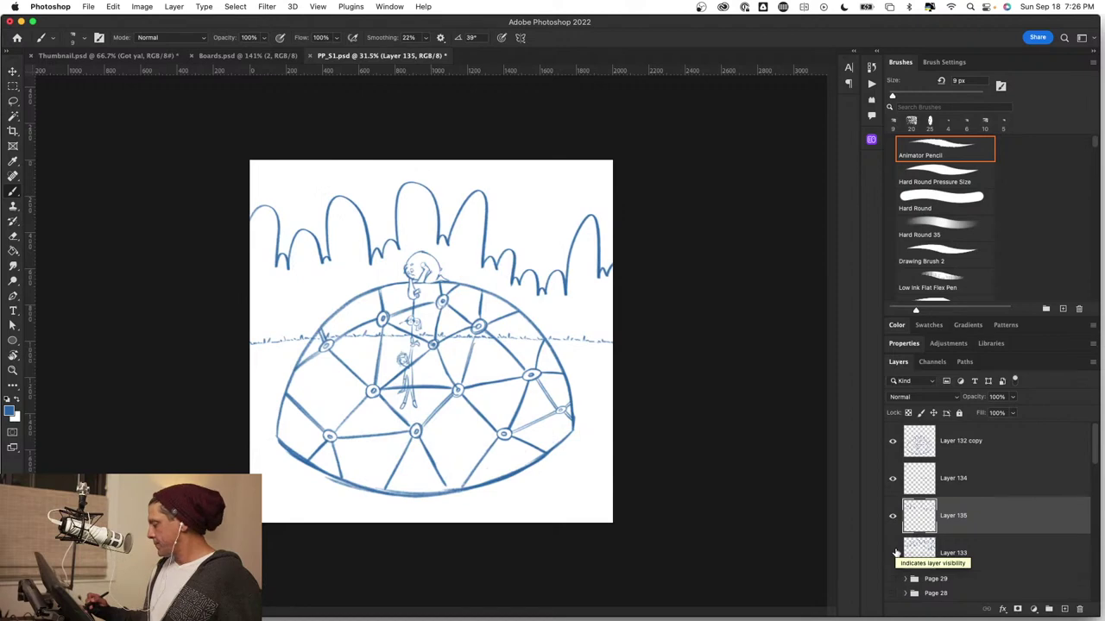
left_click(893, 442)
left_click(895, 442)
left_click(996, 447)
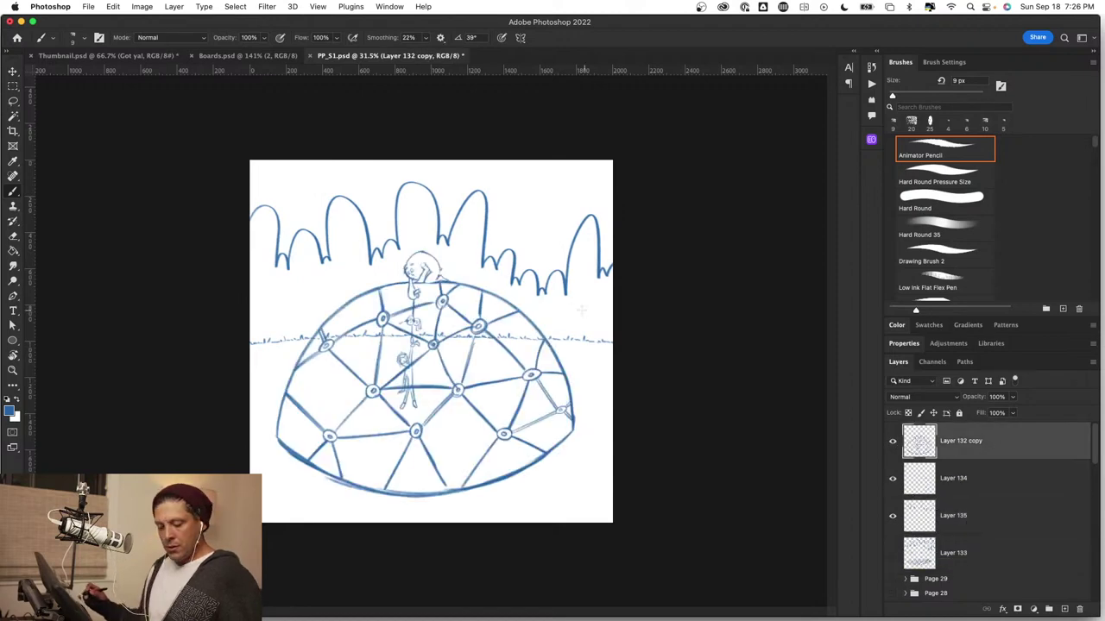
key("super+space")
mouse_move(426, 257)
left_mouse_down()
mouse_move(521, 274)
mouse_move(551, 256)
left_mouse_up()
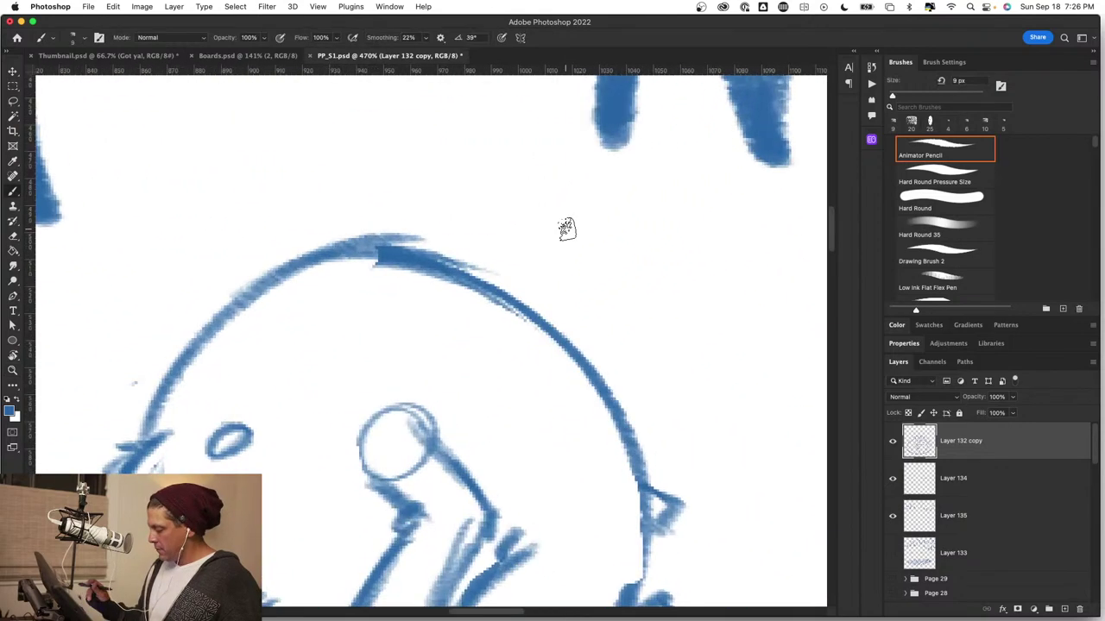
mouse_move(373, 421)
left_mouse_down()
mouse_move(373, 462)
mouse_move(419, 469)
left_mouse_up()
left_click_drag(390, 400, 456, 420)
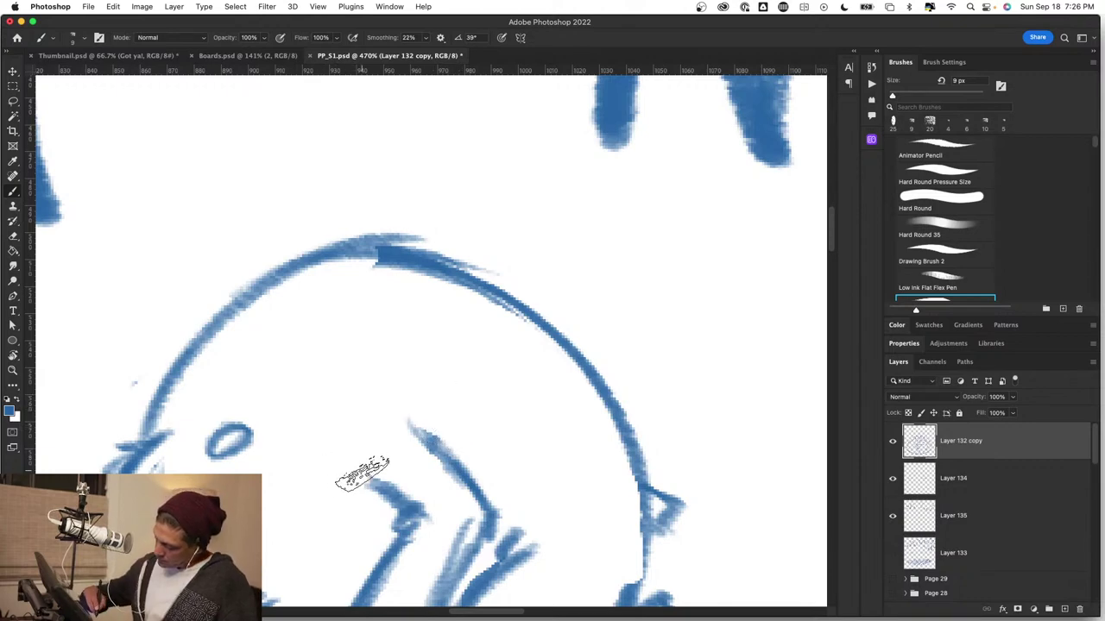
Set brush smoothing to 0% and restroke the lines of the panda's arm on Layer 132 copy.
left_click_drag(355, 471, 441, 523)
key("super+z")
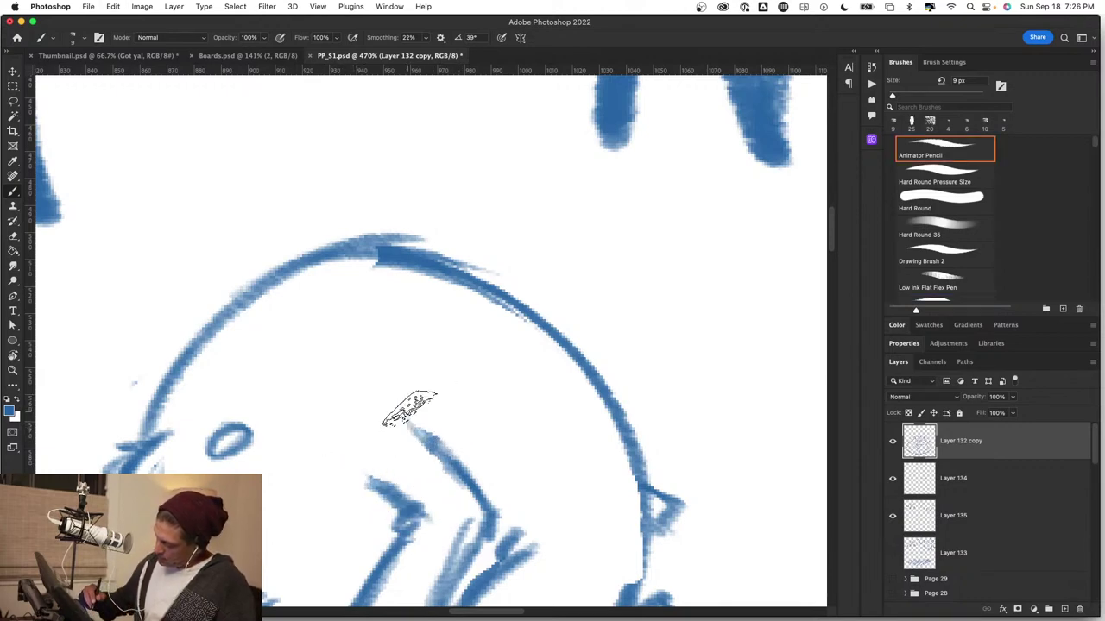
left_click_drag(385, 38, 356, 52)
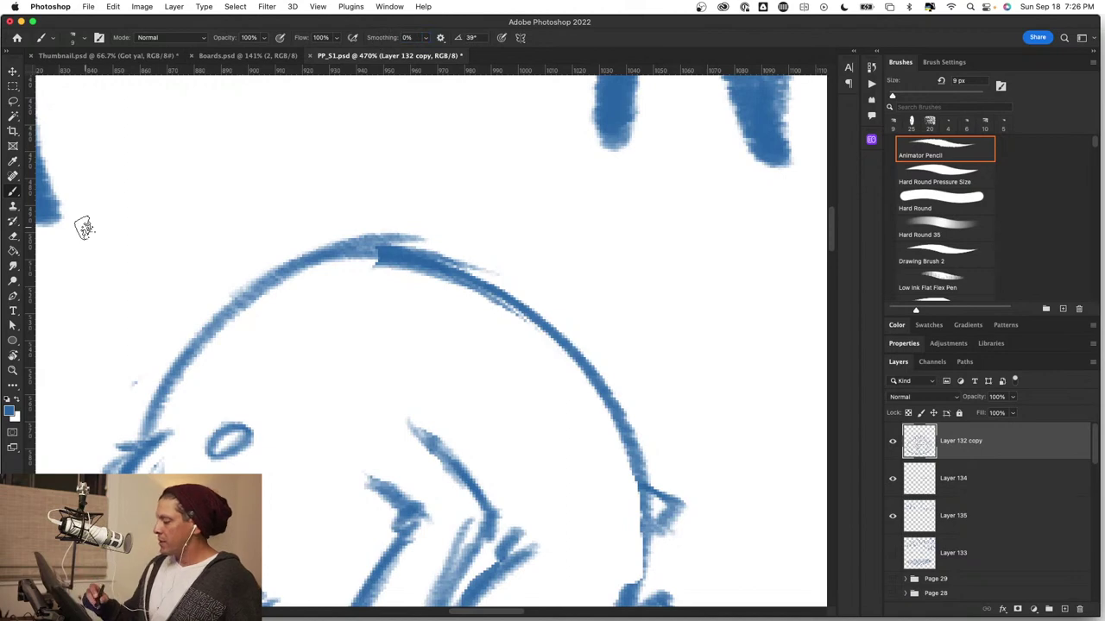
left_click_drag(351, 465, 402, 503)
mouse_move(498, 376)
left_mouse_down()
mouse_move(454, 463)
mouse_move(390, 398)
mouse_move(490, 503)
left_mouse_up()
Erase the overlapping strokes along the top of the panda's rounded back and redraw it as one smooth curve.
key("z")
left_click_drag(548, 405, 658, 373)
key("b")
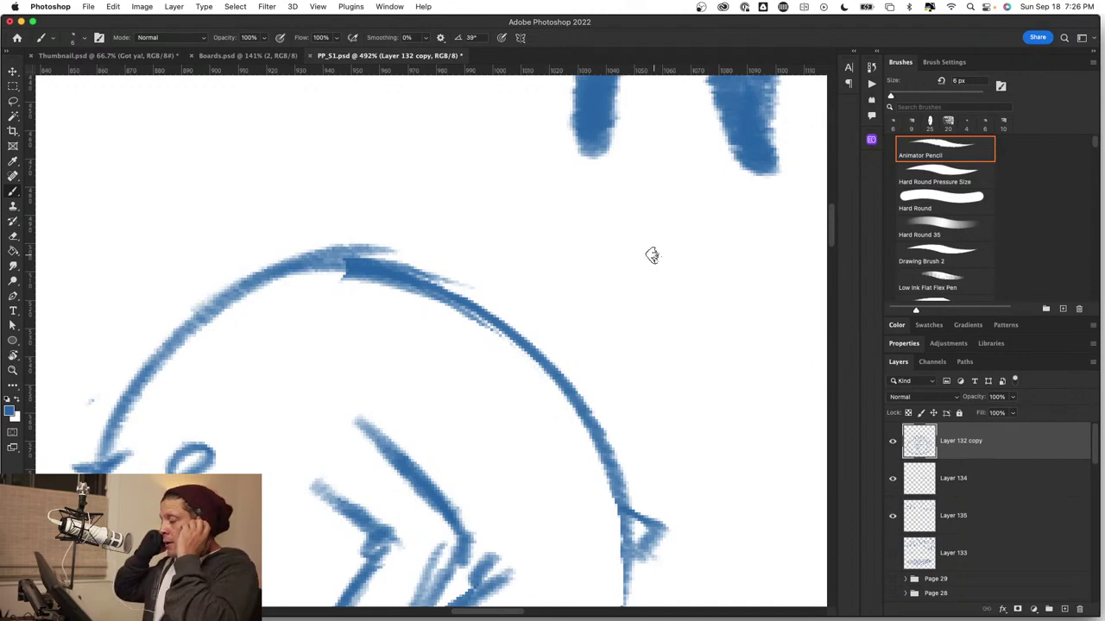
key("e")
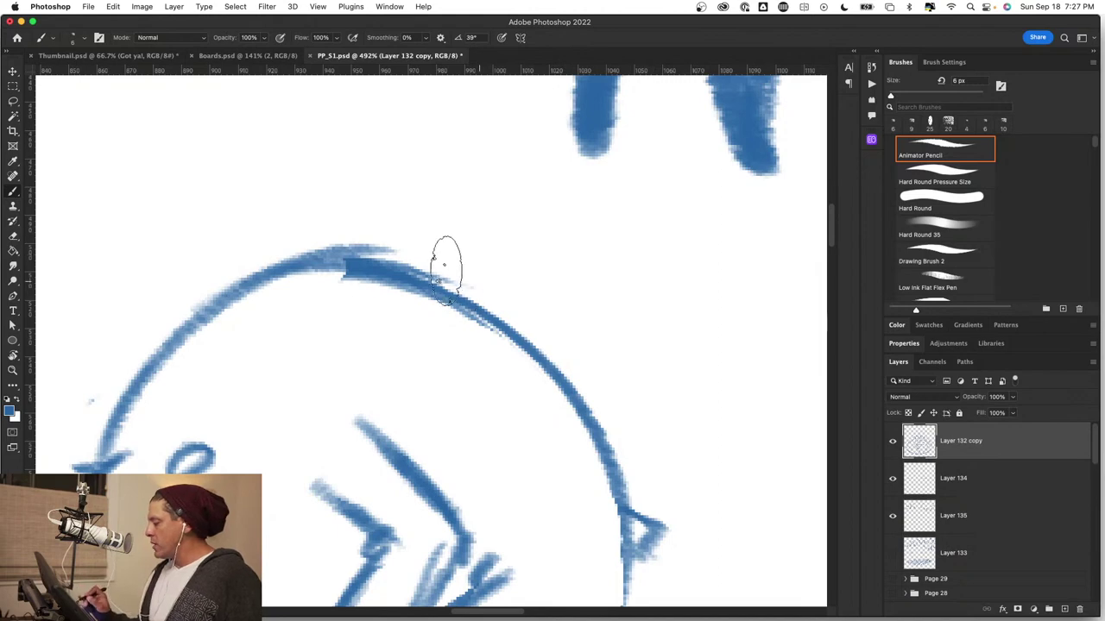
mouse_move(446, 265)
left_mouse_down()
mouse_move(299, 238)
mouse_move(425, 252)
mouse_move(463, 270)
mouse_move(267, 249)
left_mouse_up()
key("super+z")
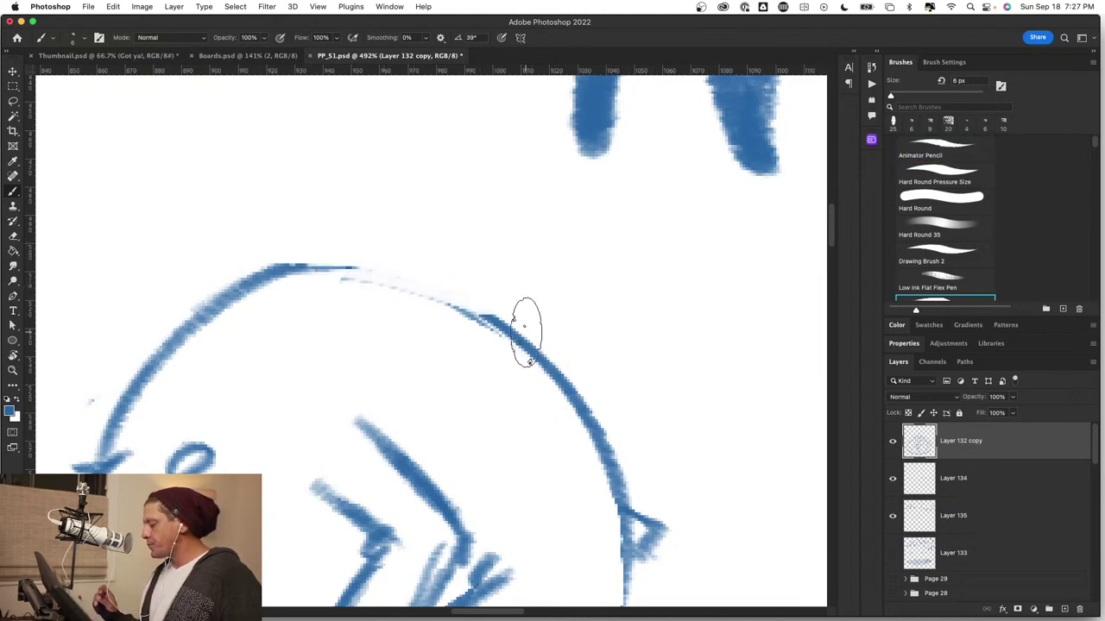
mouse_move(163, 350)
left_mouse_down()
mouse_move(212, 314)
mouse_move(305, 278)
mouse_move(394, 283)
mouse_move(510, 333)
left_mouse_up()
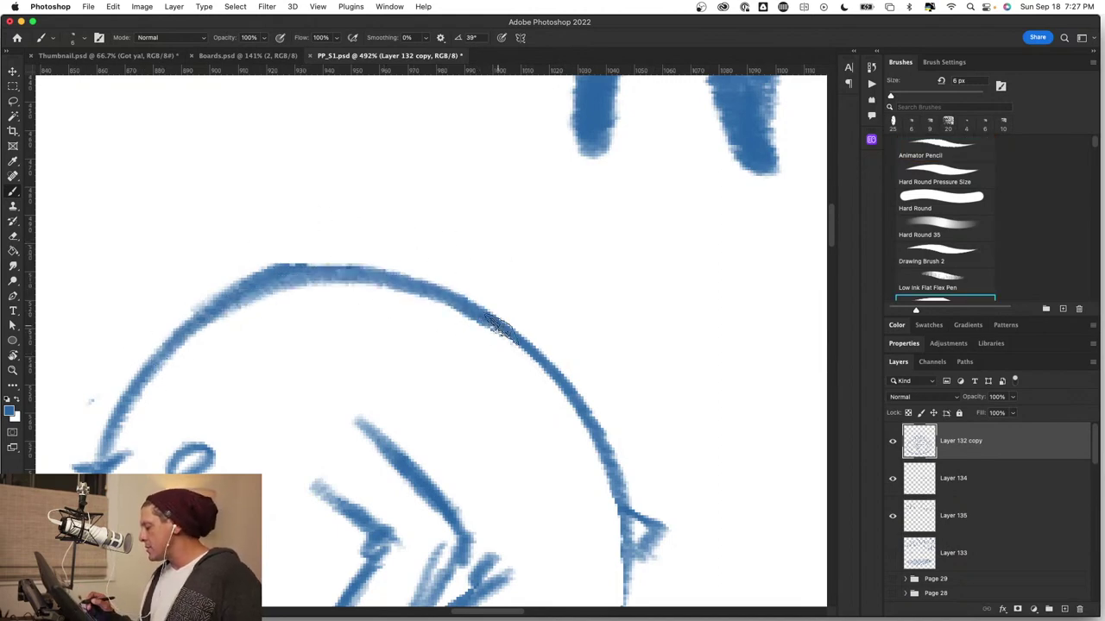
key("e")
key("z")
left_click_drag(506, 414, 397, 414)
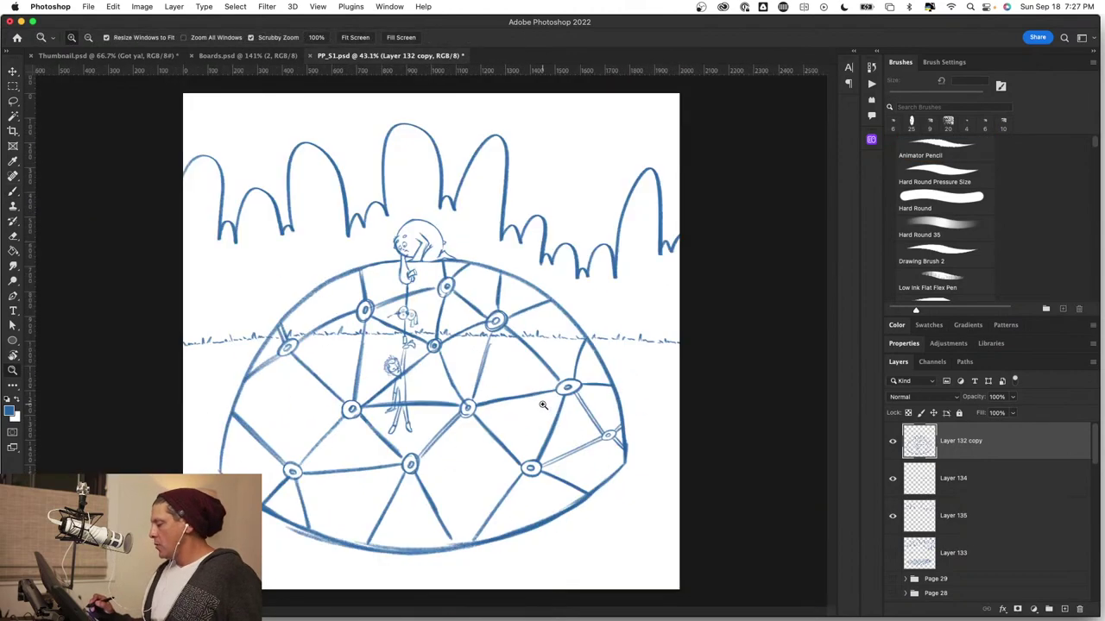
Try a looping and zigzag test stroke at 100% brush smoothing between the tall trees, and undo it.
left_click_drag(543, 402, 554, 402)
key("b")
mouse_move(561, 153)
left_mouse_down()
mouse_move(454, 344)
mouse_move(523, 331)
left_mouse_up()
key("z")
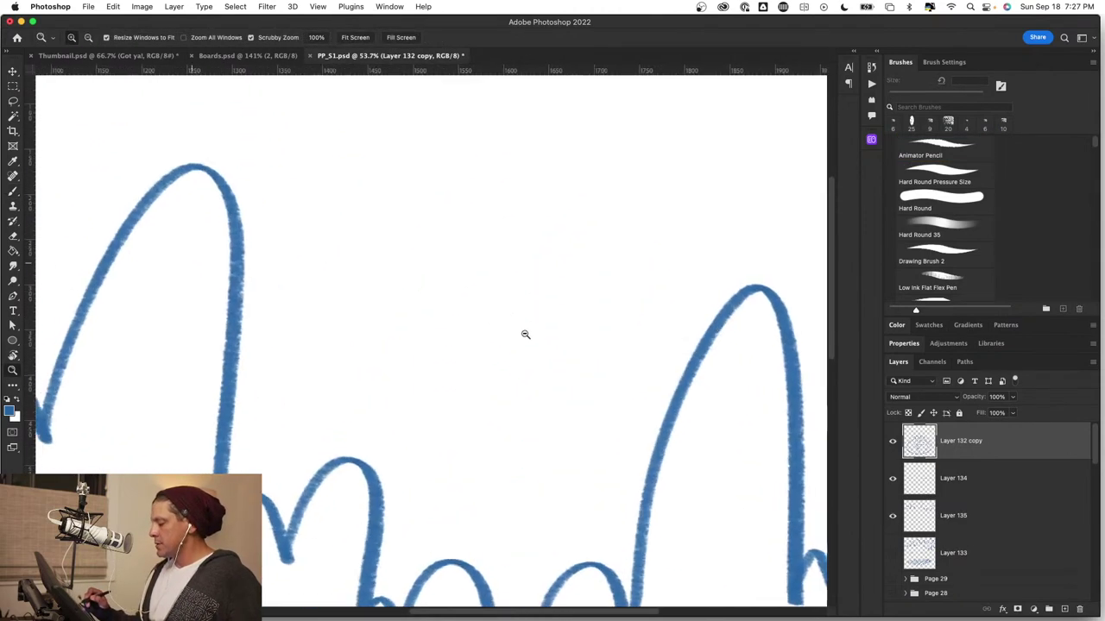
key("b")
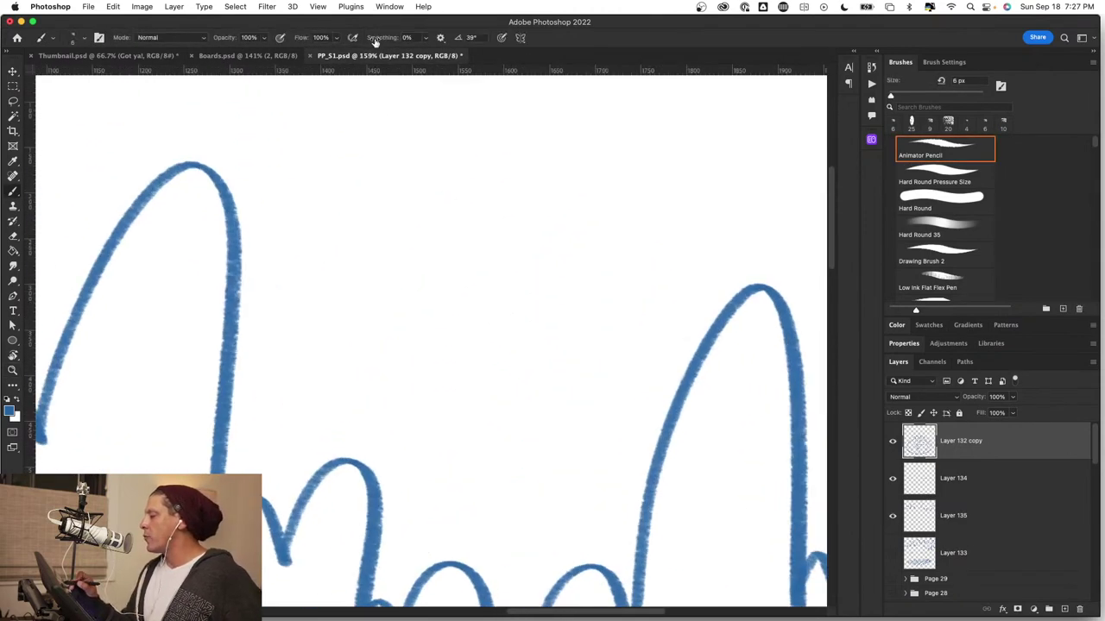
left_click_drag(374, 41, 613, 39)
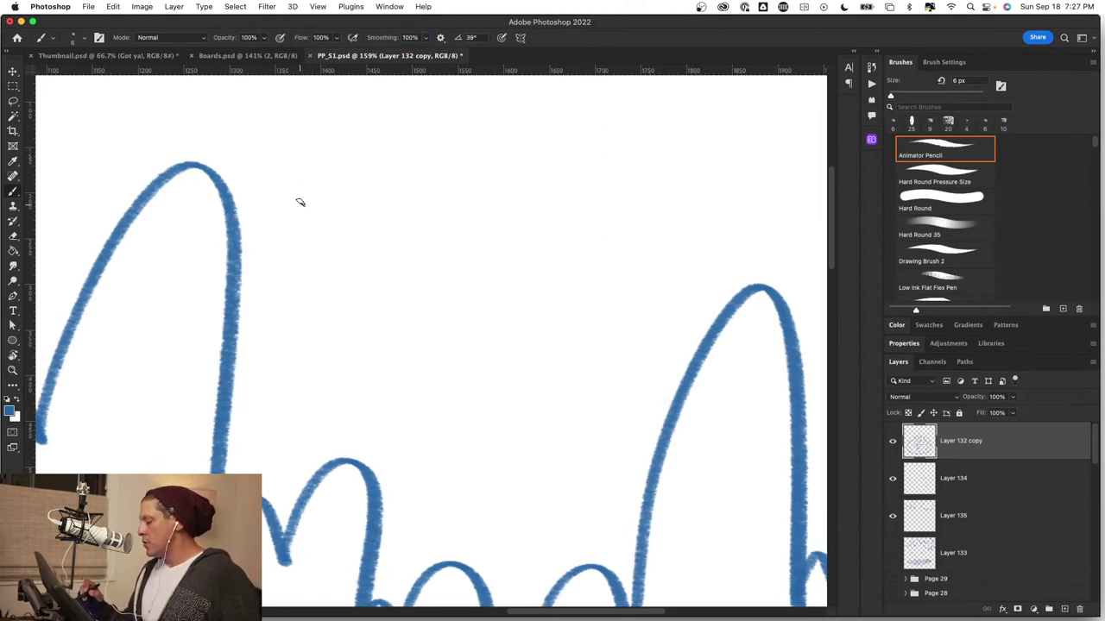
mouse_move(300, 202)
left_mouse_down()
mouse_move(435, 134)
mouse_move(517, 130)
mouse_move(627, 164)
mouse_move(643, 219)
mouse_move(602, 256)
mouse_move(519, 255)
mouse_move(369, 170)
mouse_move(284, 151)
mouse_move(235, 170)
mouse_move(229, 198)
mouse_move(252, 265)
mouse_move(315, 312)
mouse_move(459, 220)
mouse_move(682, 118)
mouse_move(427, 354)
mouse_move(573, 289)
mouse_move(607, 306)
mouse_move(607, 351)
mouse_move(512, 420)
mouse_move(765, 371)
mouse_move(360, 424)
mouse_move(189, 367)
mouse_move(293, 223)
mouse_move(432, 142)
mouse_move(525, 147)
mouse_move(569, 257)
mouse_move(563, 332)
mouse_move(641, 361)
mouse_move(712, 312)
mouse_move(751, 220)
mouse_move(711, 153)
mouse_move(625, 125)
mouse_move(558, 142)
mouse_move(484, 184)
mouse_move(391, 355)
mouse_move(336, 381)
mouse_move(286, 340)
mouse_move(264, 262)
mouse_move(308, 185)
mouse_move(396, 152)
mouse_move(443, 170)
mouse_move(442, 285)
left_mouse_up()
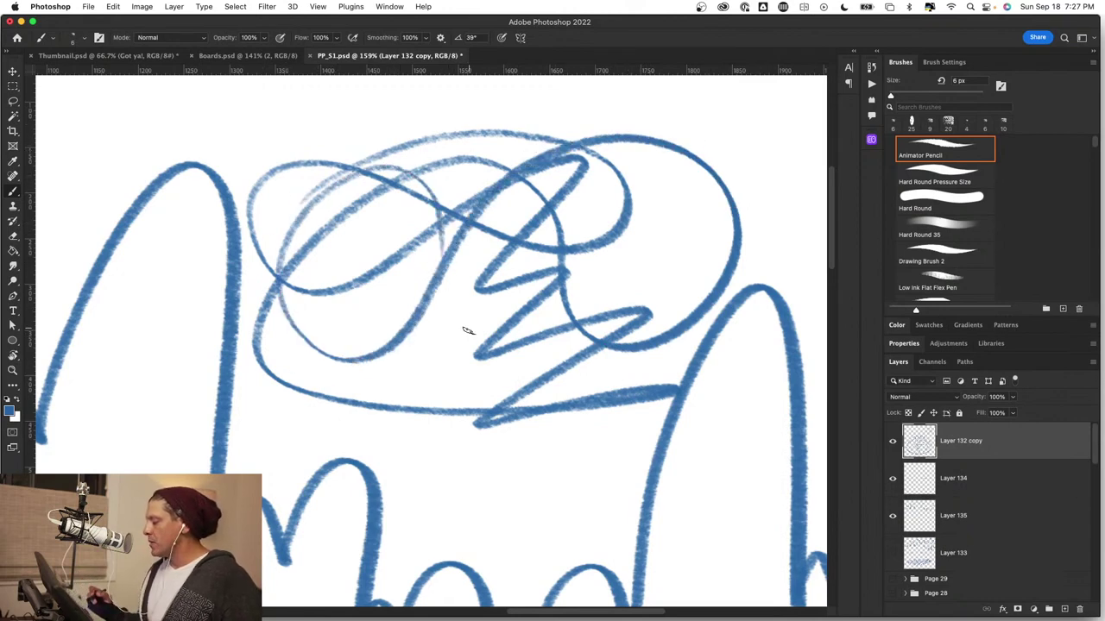
key("super+z")
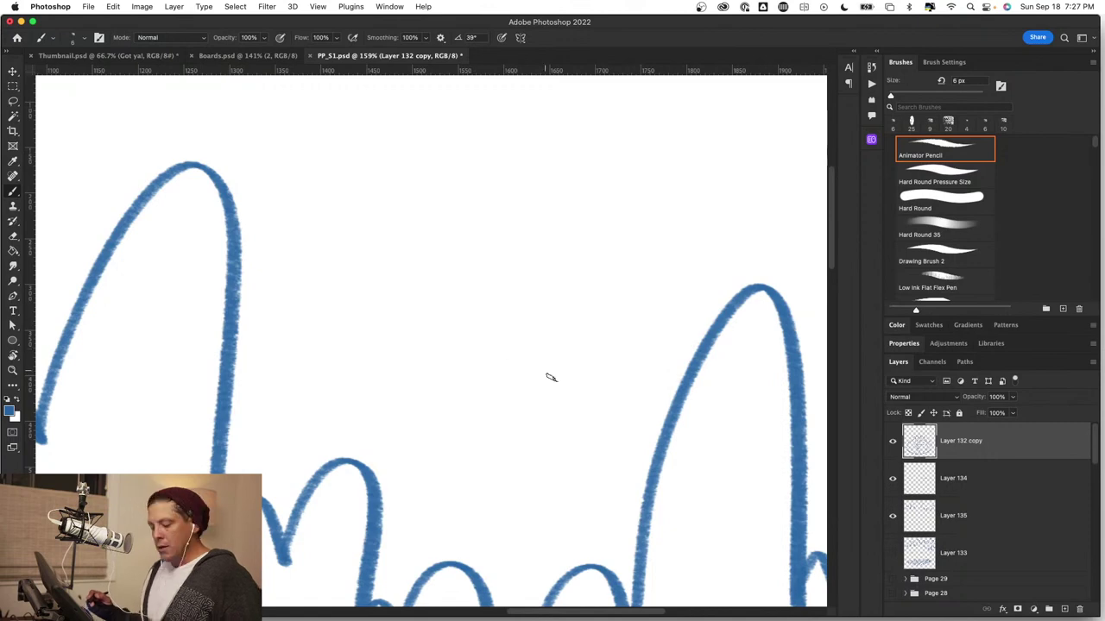
Review the dome, characters and tree line across the whole page, and set brush smoothing to 0%.
key("z")
left_click_drag(547, 406, 528, 400)
left_click_drag(466, 338, 485, 339)
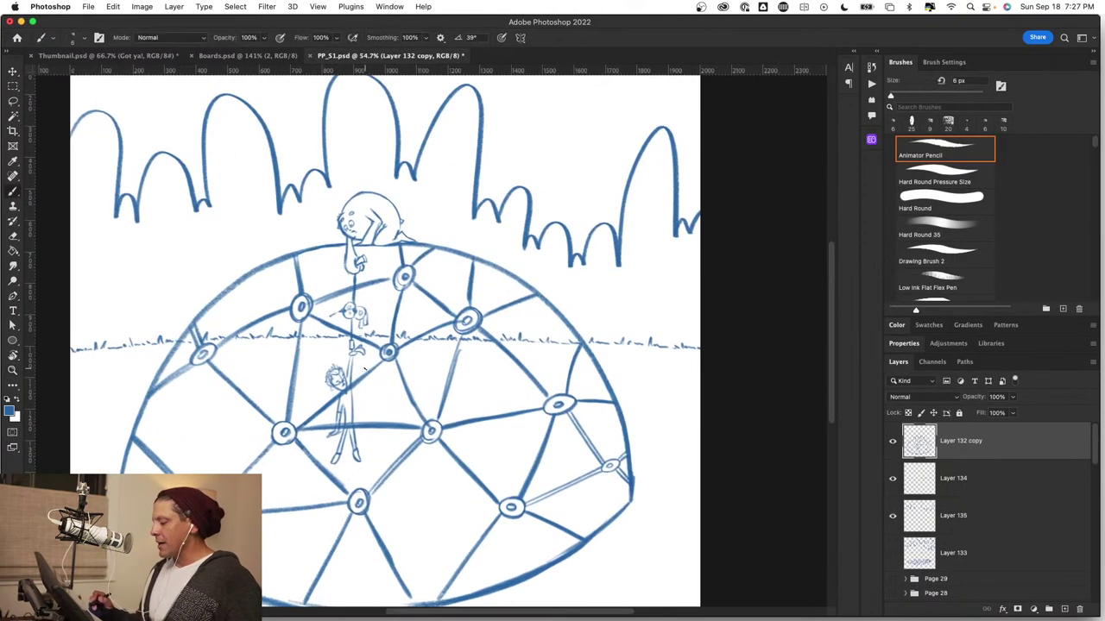
key("space")
left_click_drag(290, 411, 337, 309)
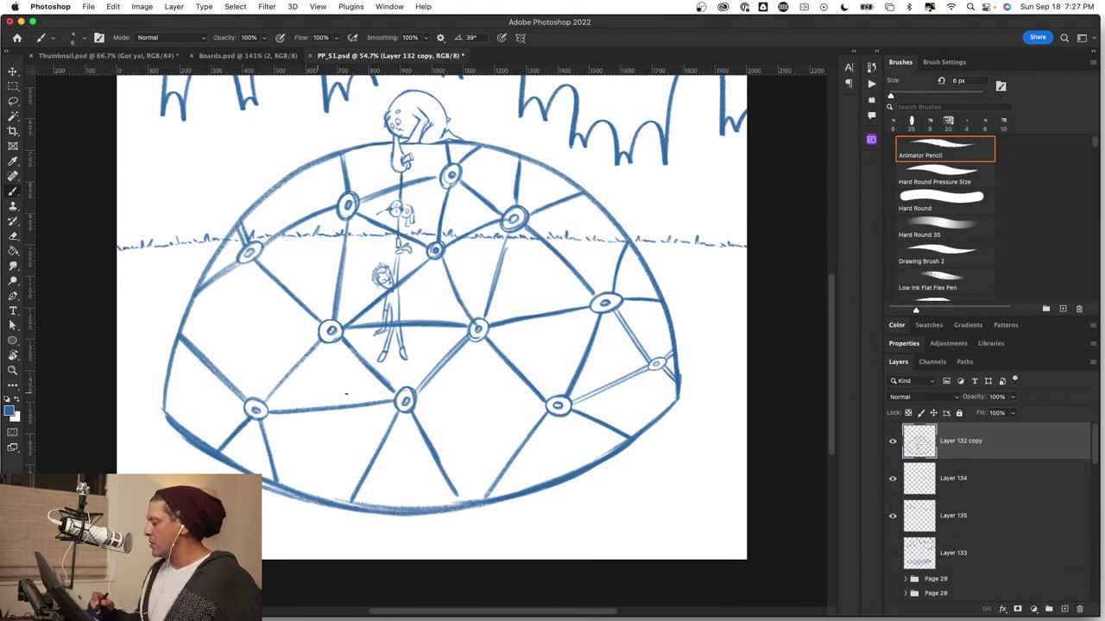
key("space")
left_click_drag(530, 170, 520, 365)
key("z")
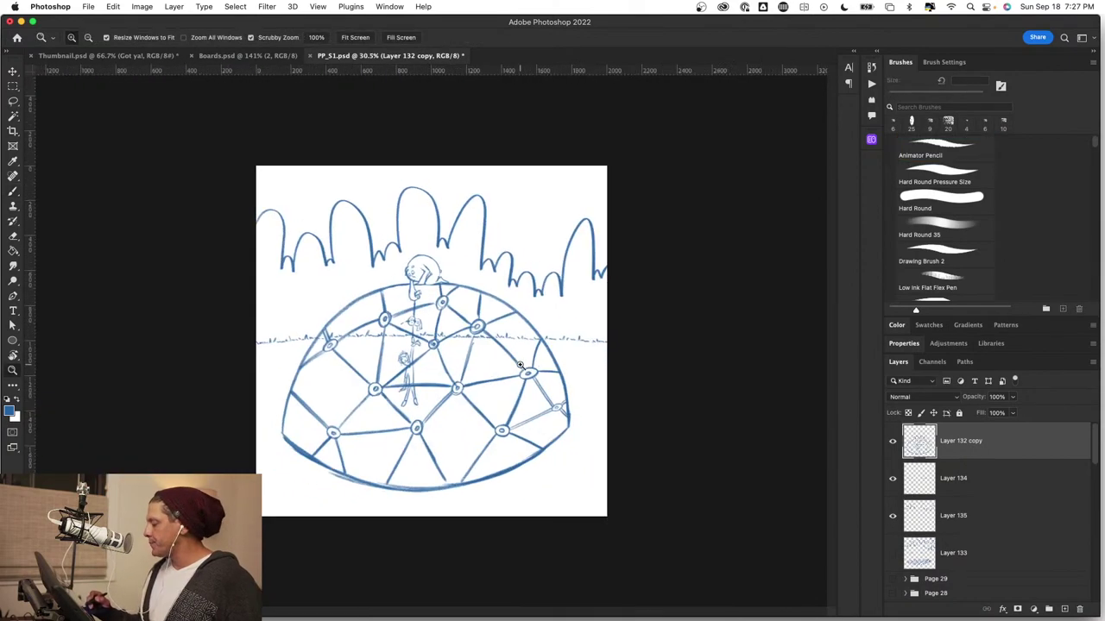
left_click_drag(519, 266, 514, 330)
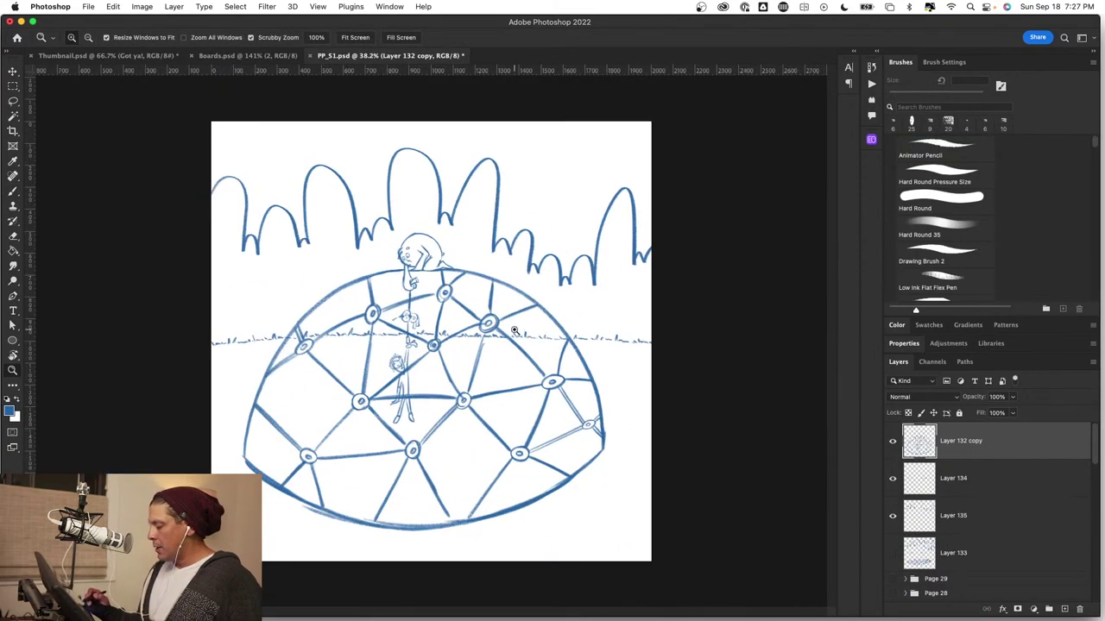
key("b")
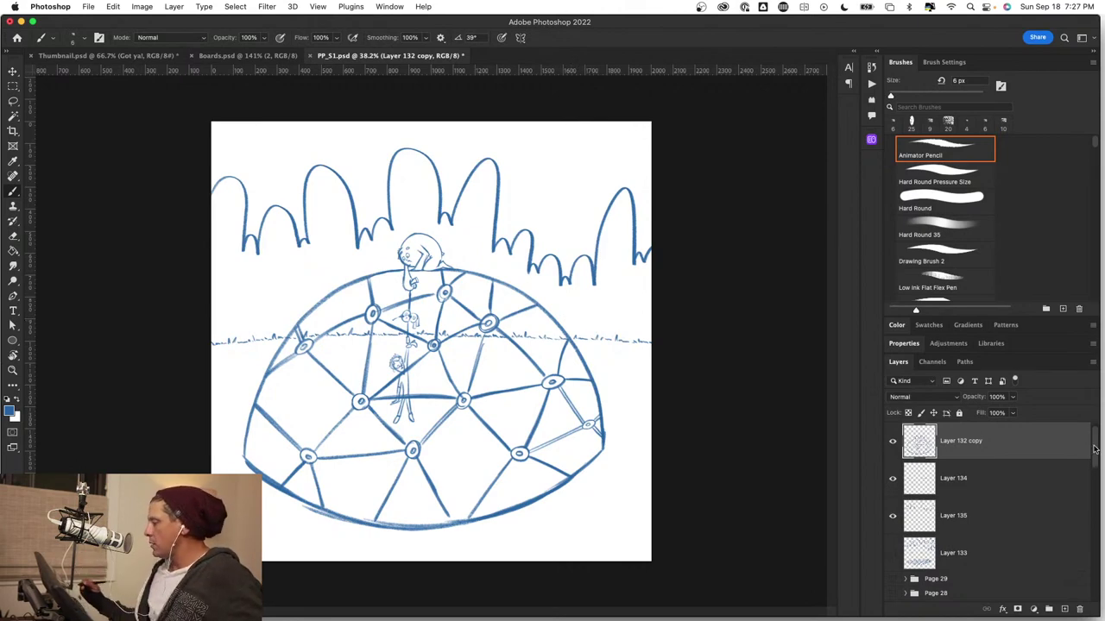
left_click_drag(383, 38, 211, 158)
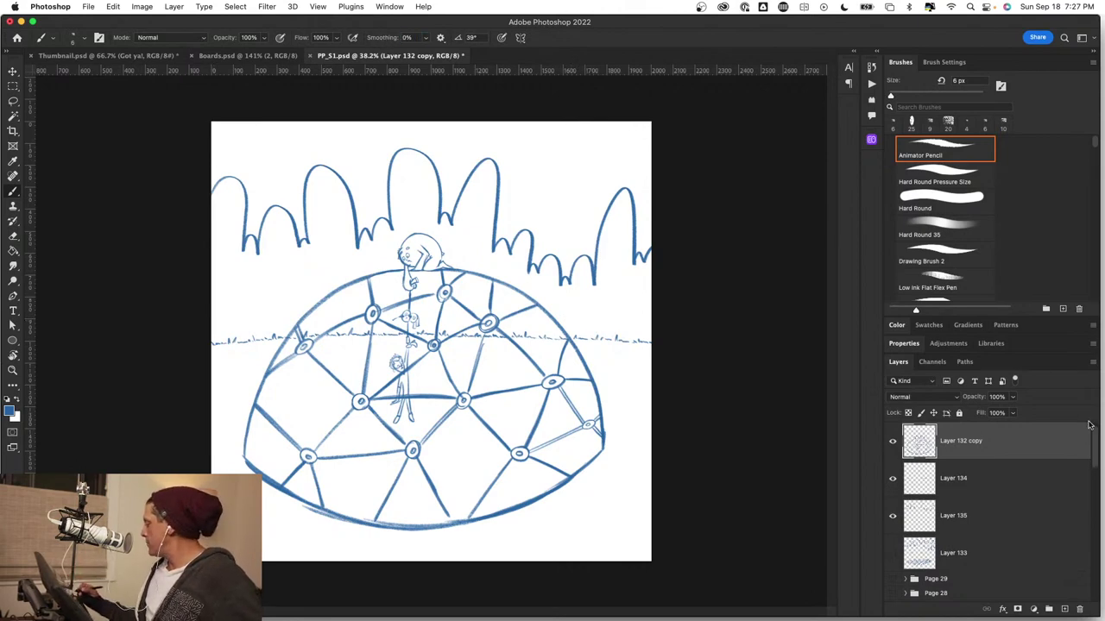
Briefly show earlier page groups between Page 21 and Page 15 one at a time to check their backgrounds.
left_click_drag(1094, 449, 1097, 484)
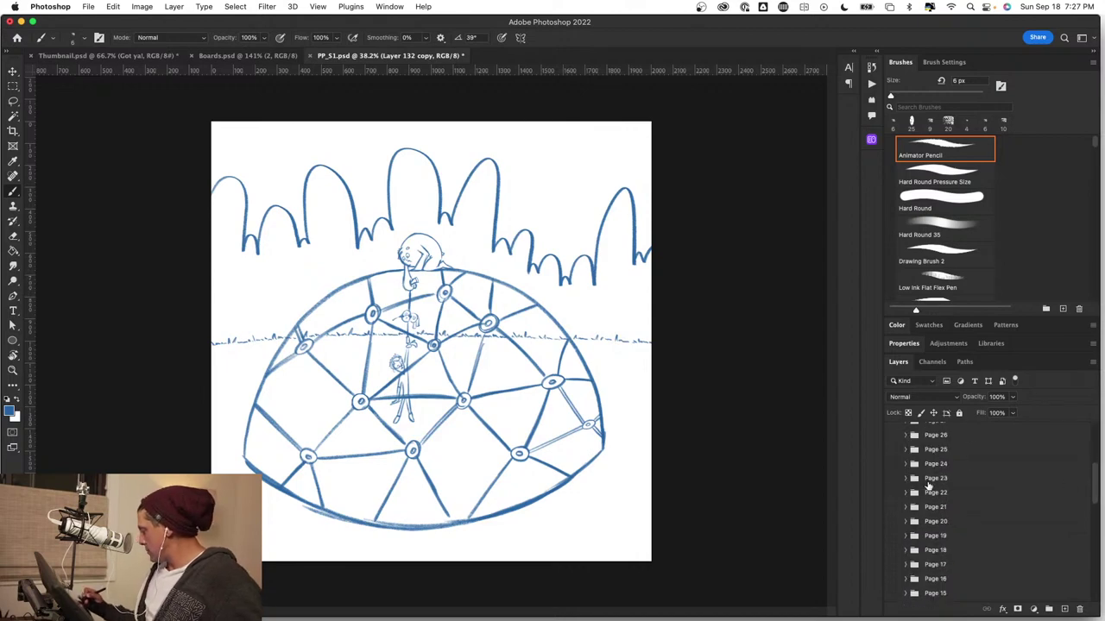
left_click_drag(894, 510, 894, 517)
left_click(893, 522)
left_click(893, 508)
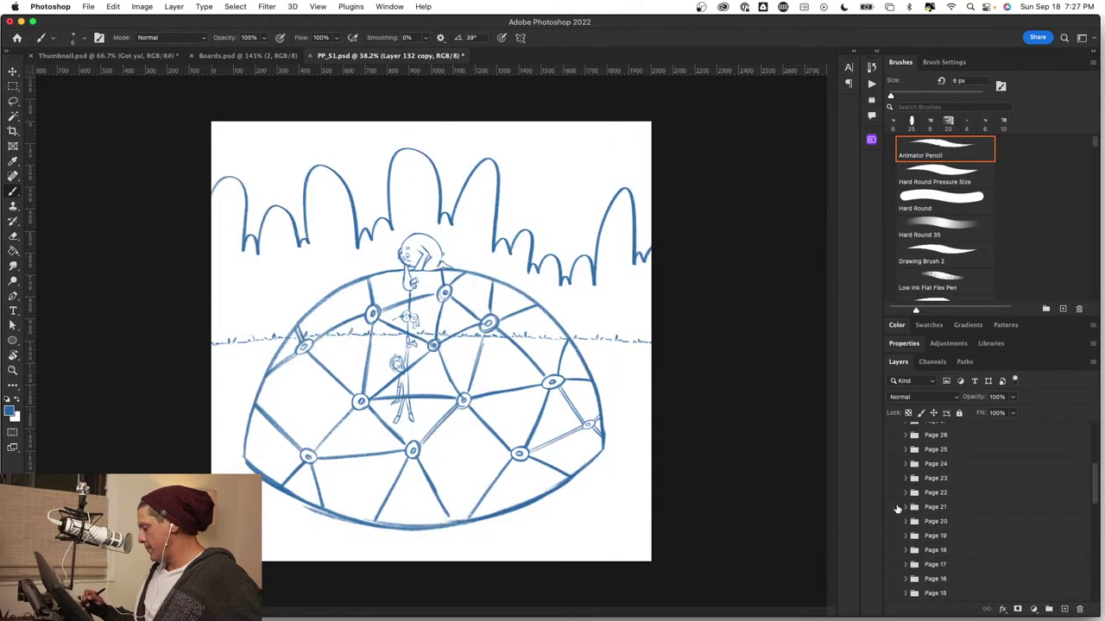
left_click(894, 550)
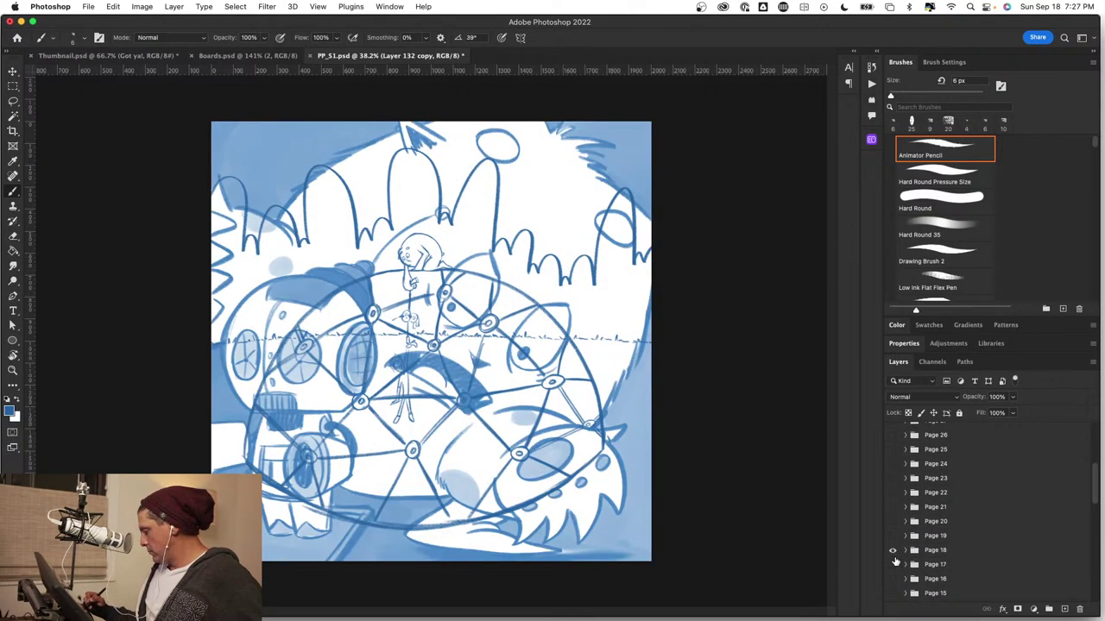
left_click(894, 552)
left_click(894, 565)
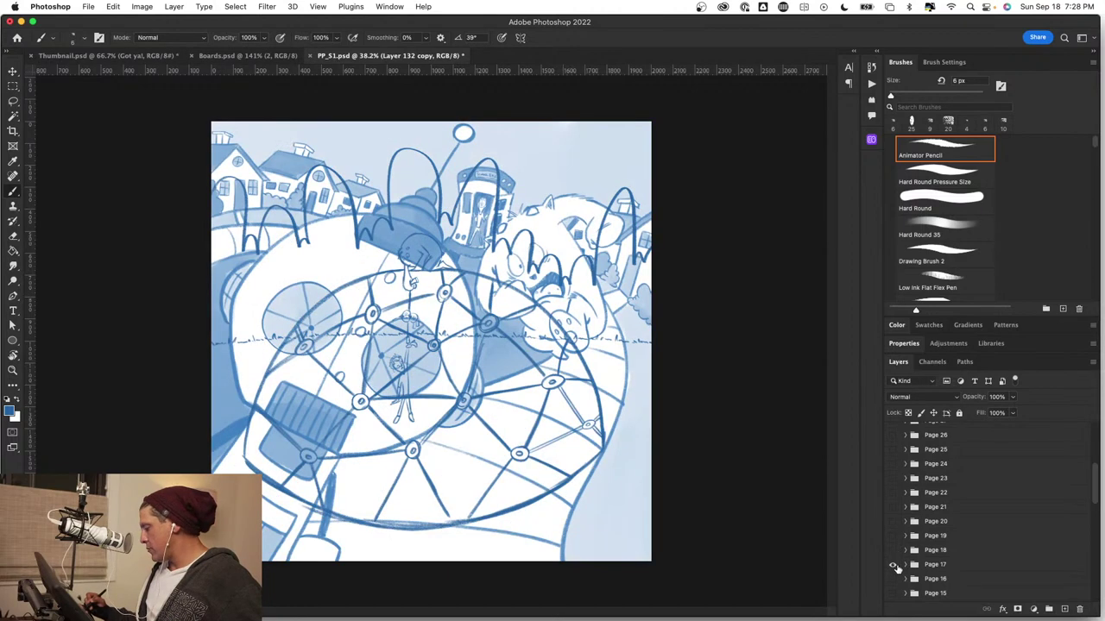
left_click(893, 566)
left_click(895, 593)
left_click(895, 594)
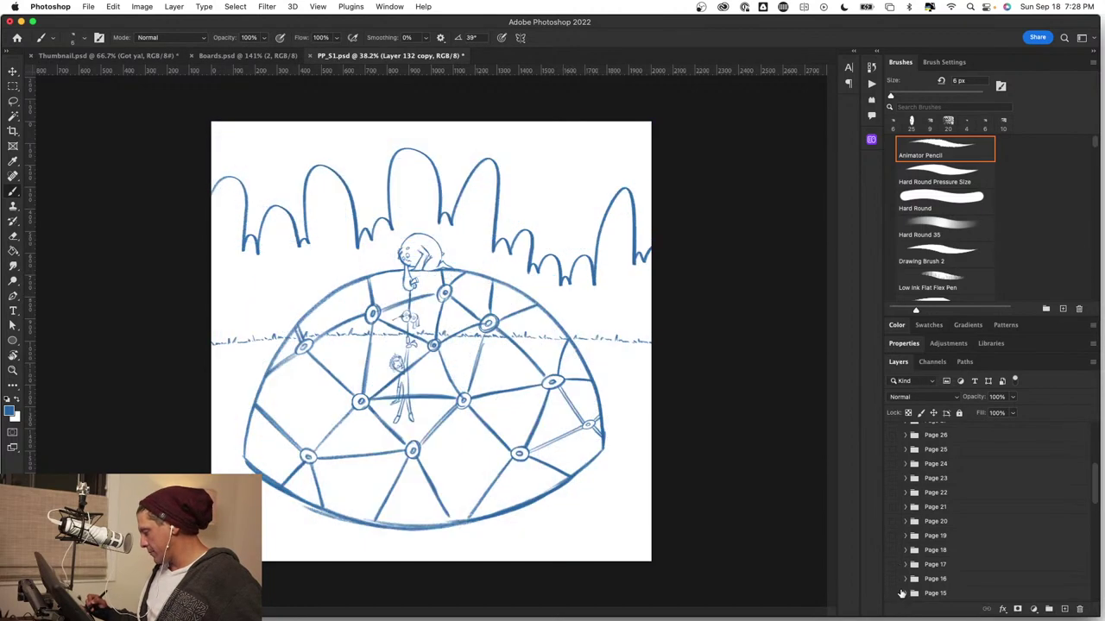
Check the artwork of the earlier page groups from Page 15 down to Page 11, hiding each one again.
scroll(1065, 475, "down", 3)
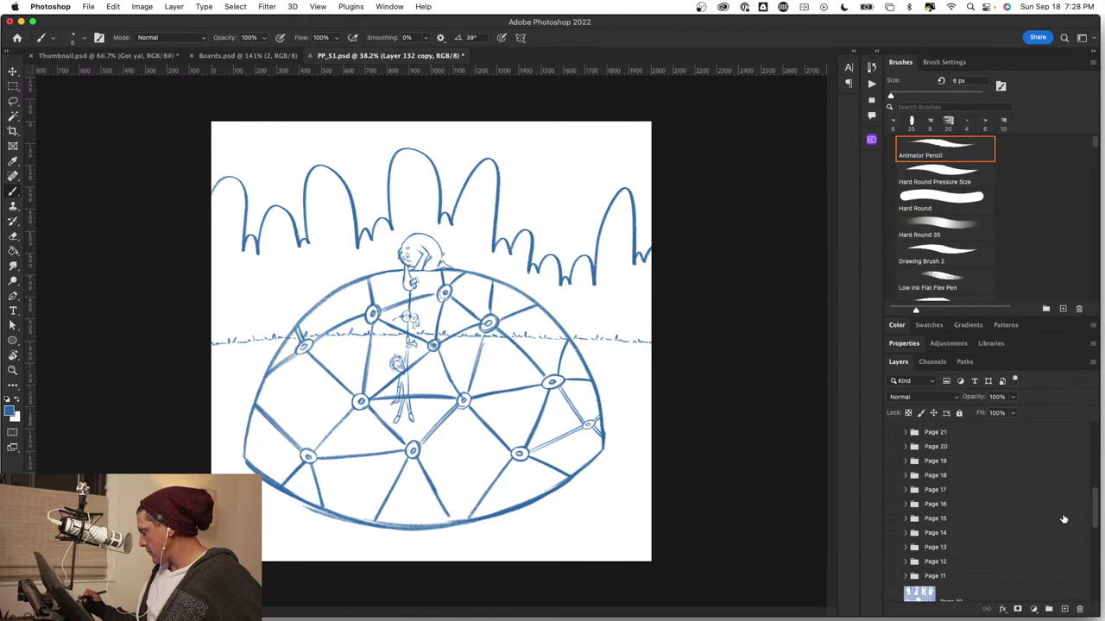
left_click(894, 519)
left_click(894, 520)
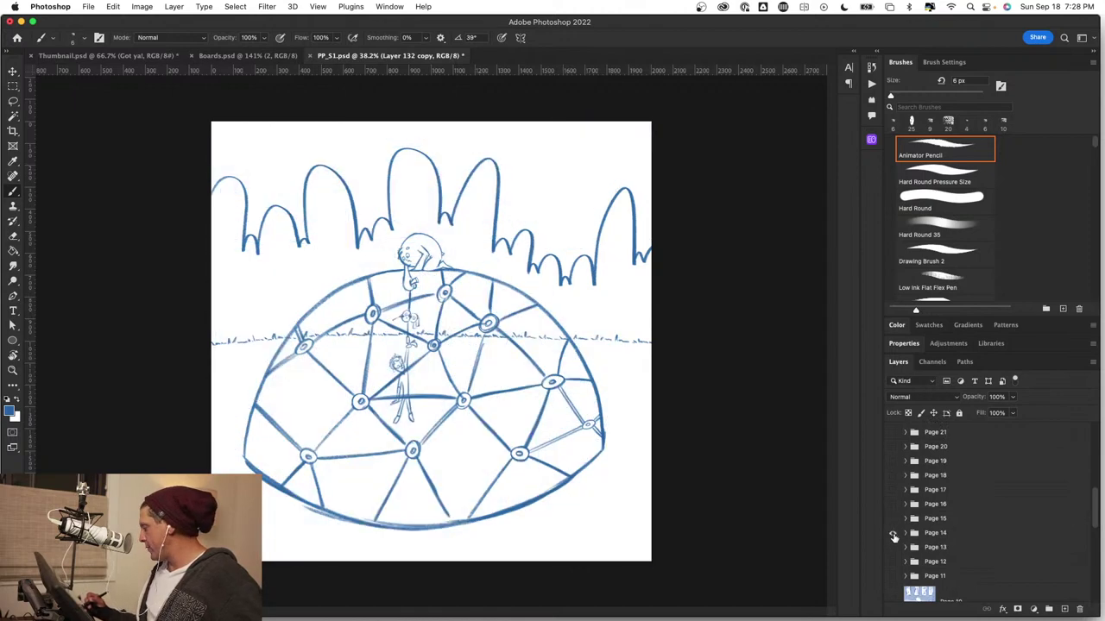
left_click(894, 533)
left_click(894, 534)
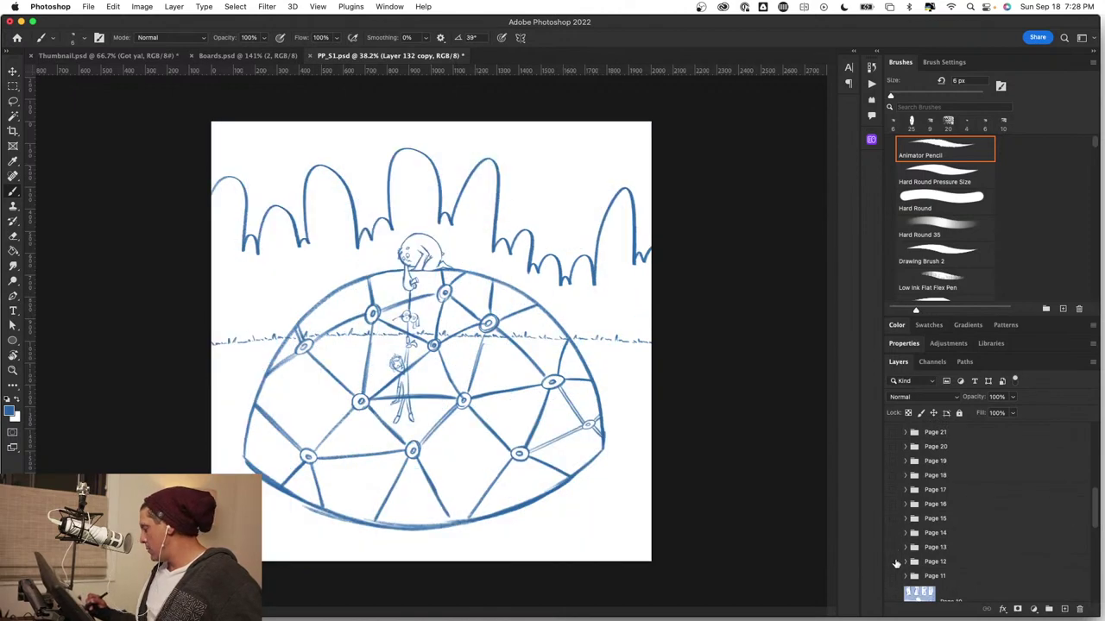
left_click(894, 562)
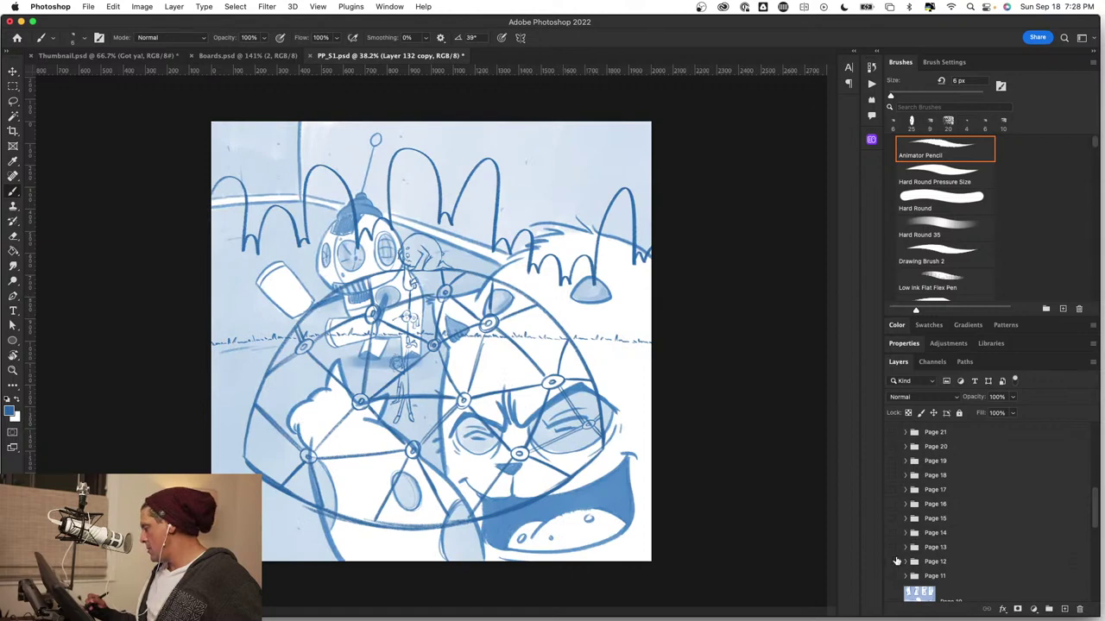
left_click(895, 562)
left_click(894, 576)
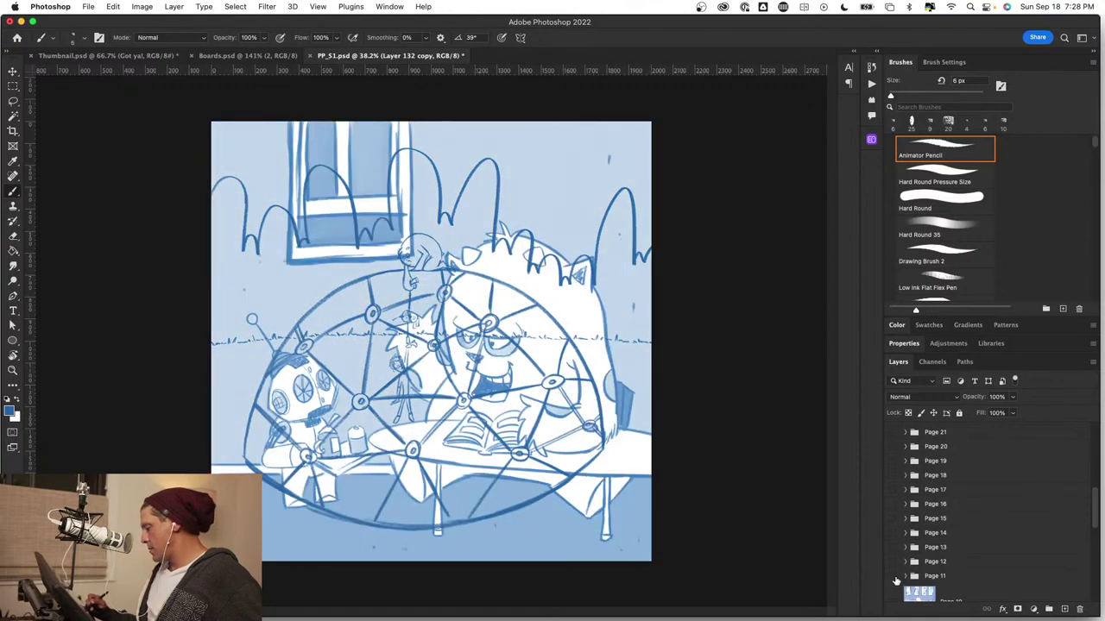
left_click(895, 577)
Show the Page 8 copy and Page 8 groups behind the dome drawing as a background reference.
left_click_drag(1091, 496, 1096, 547)
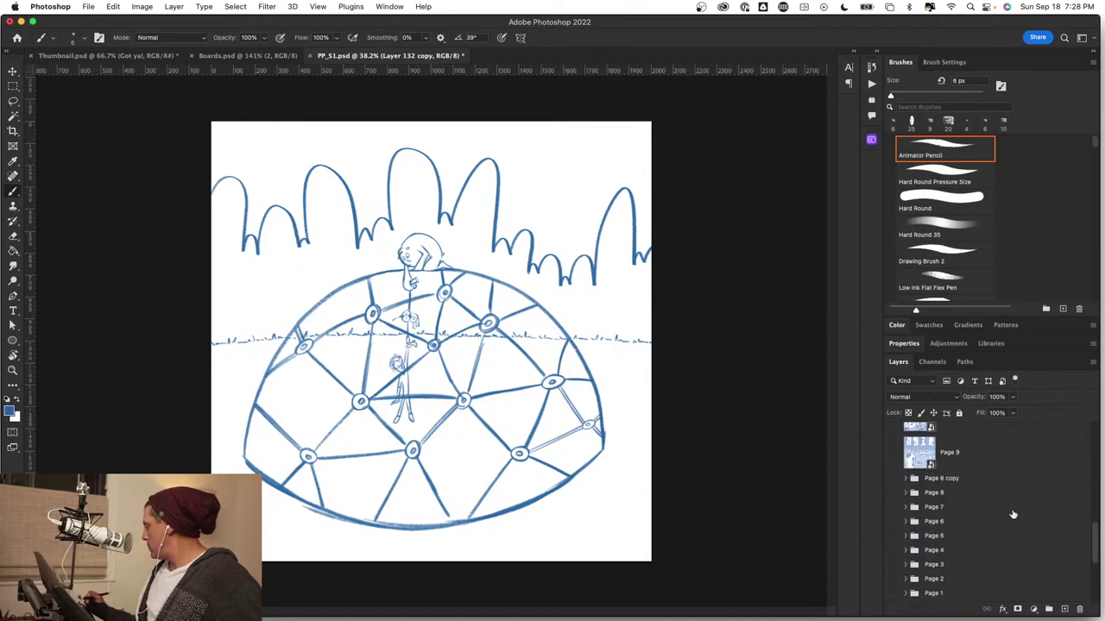
left_click(893, 482)
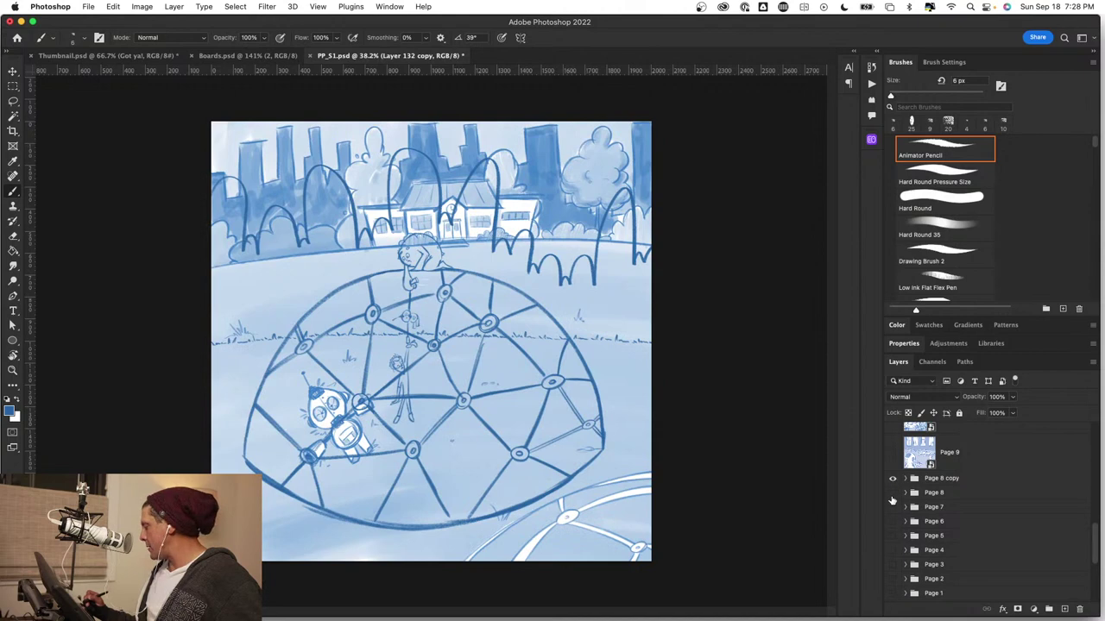
left_click(892, 494)
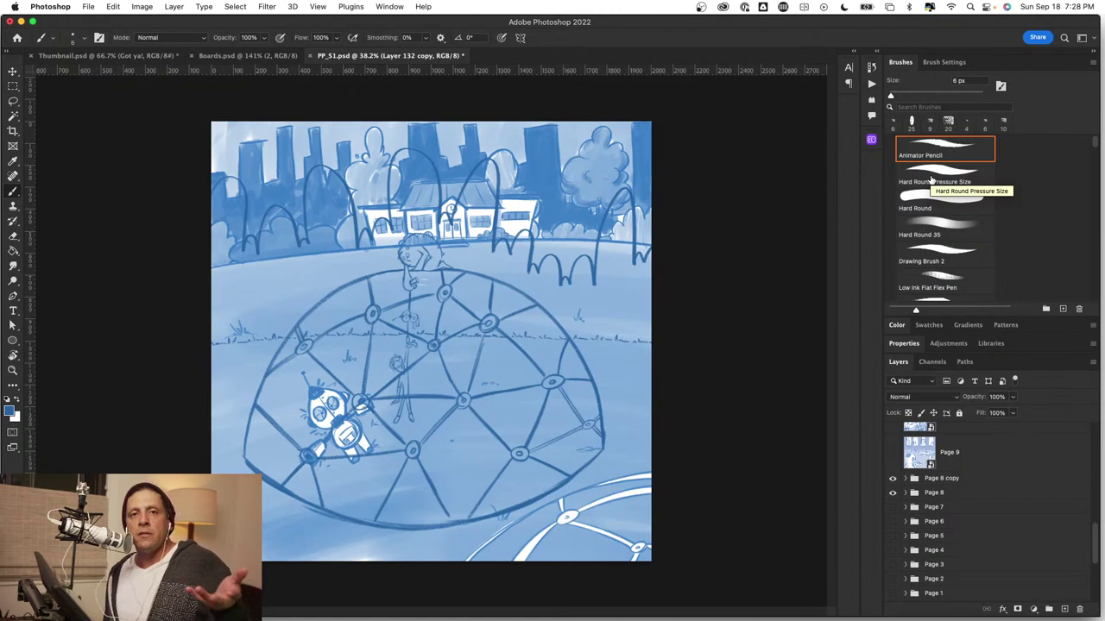
Select the Animator Pencil brush and hide the Brushes panel to make room for the layer list.
left_click(931, 181)
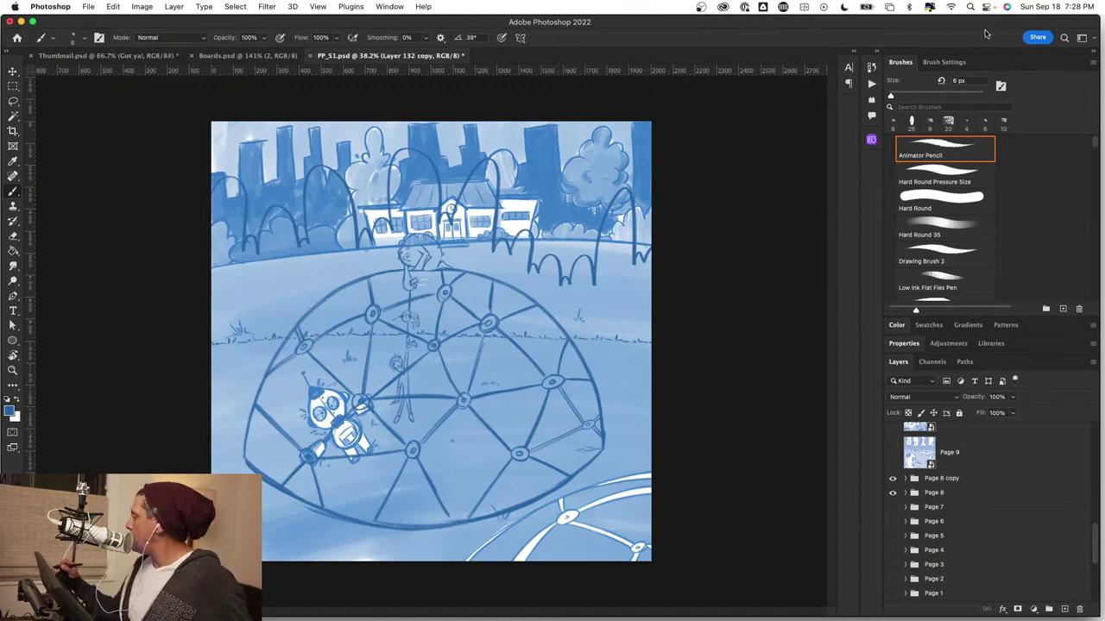
left_click(934, 157)
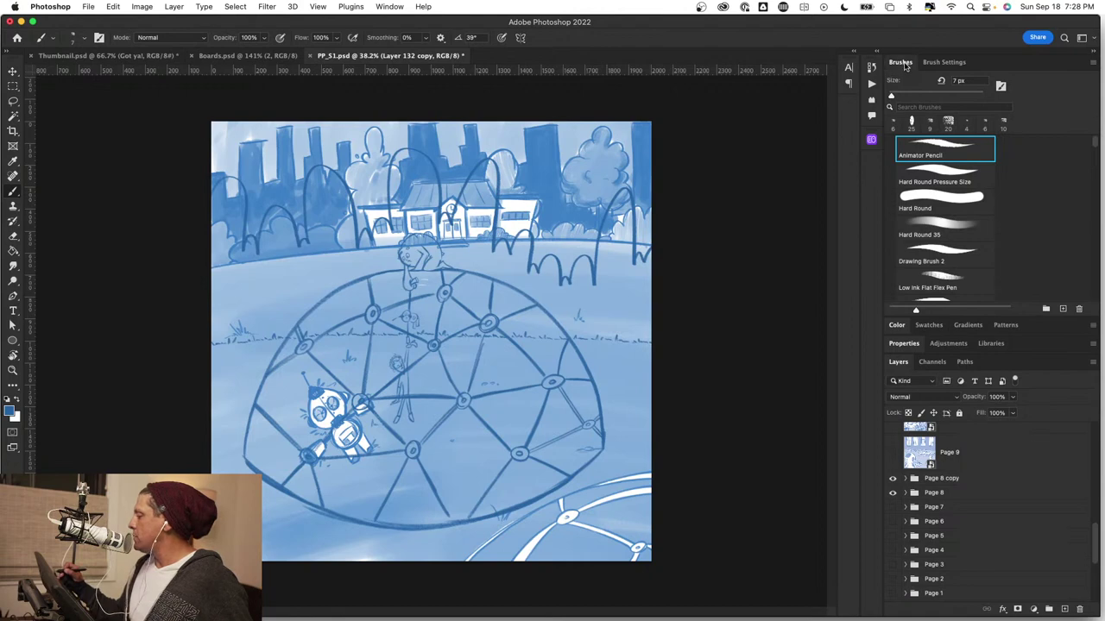
left_click(389, 7)
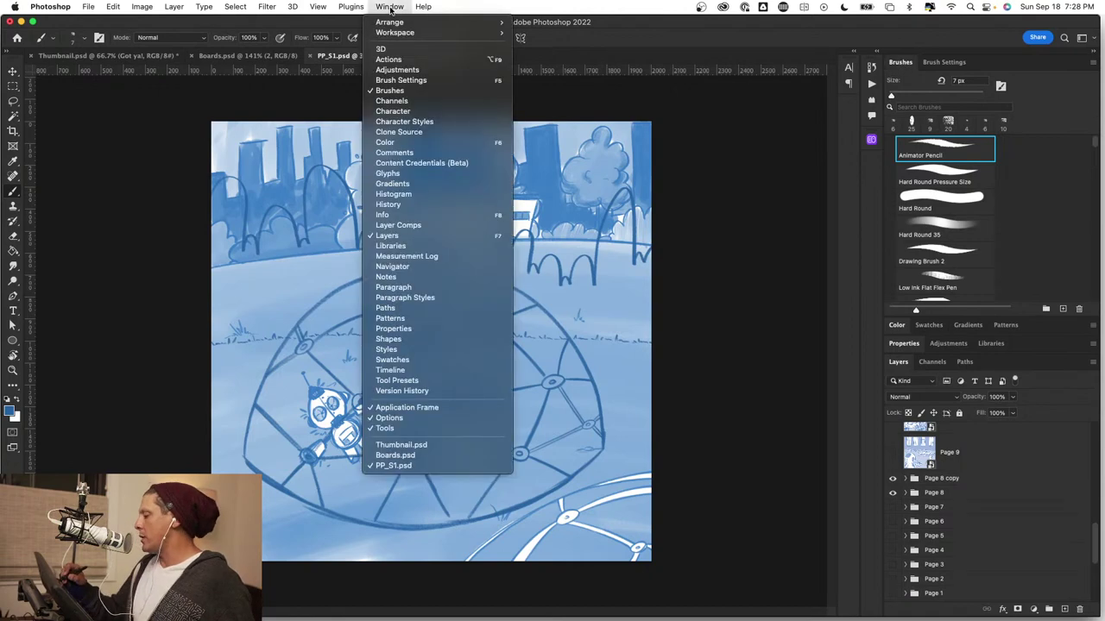
left_click(417, 89)
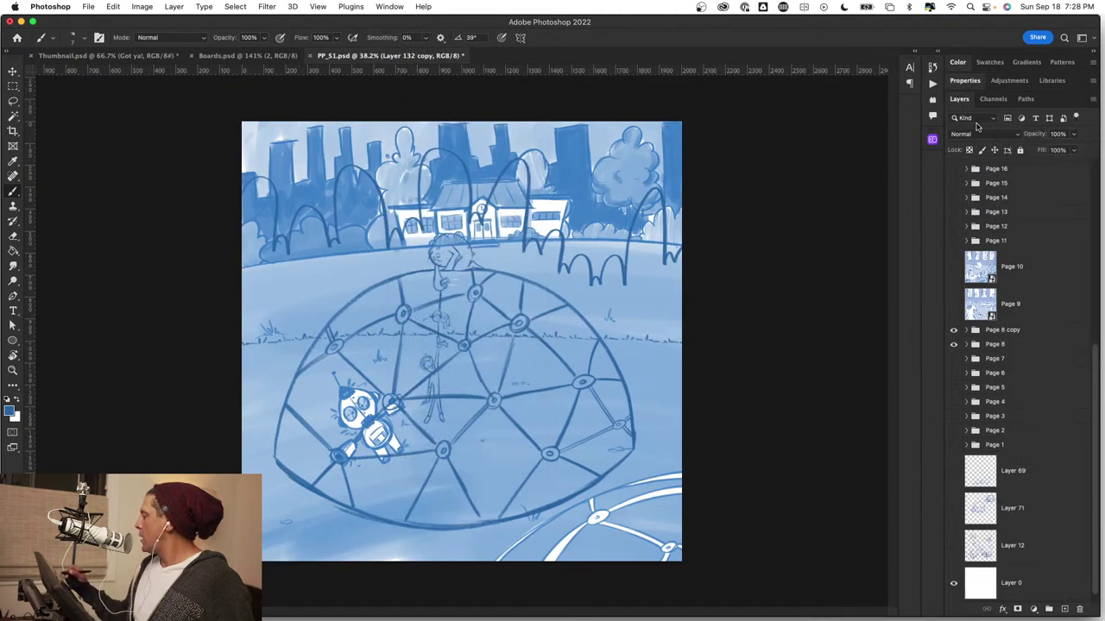
Show the Brushes panel again and open Adobe's web page for getting more brushes.
left_click(388, 7)
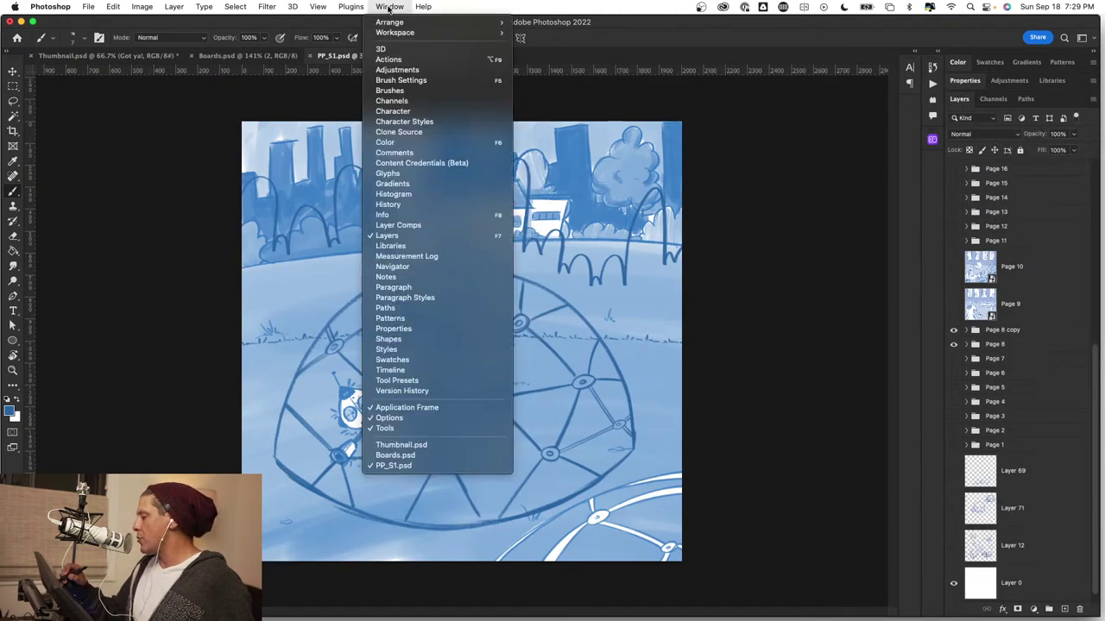
left_click(406, 92)
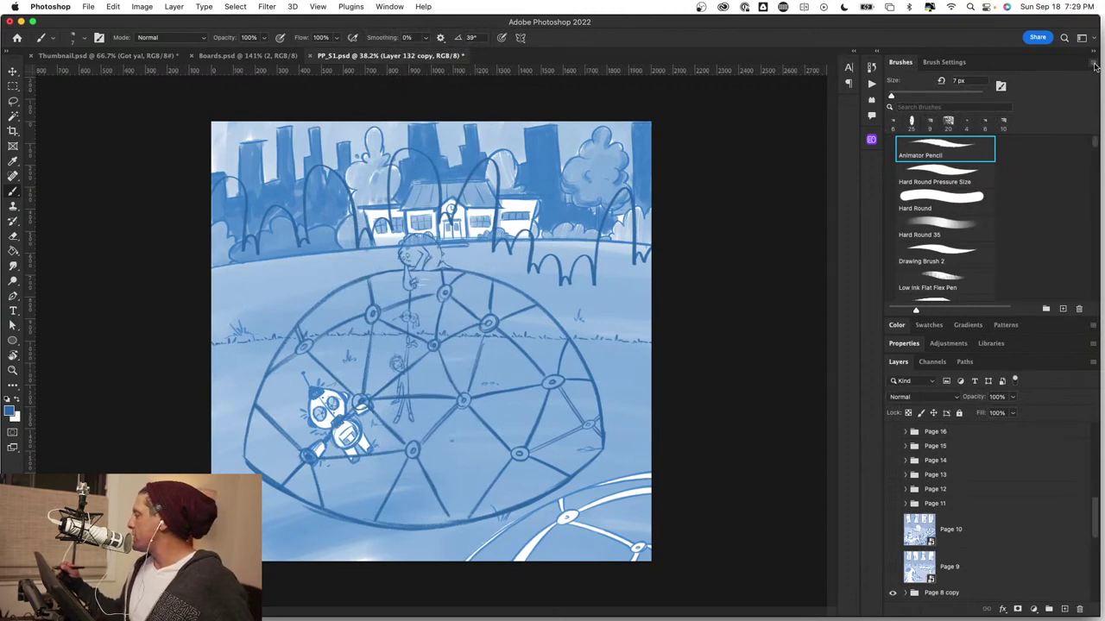
left_click(1093, 67)
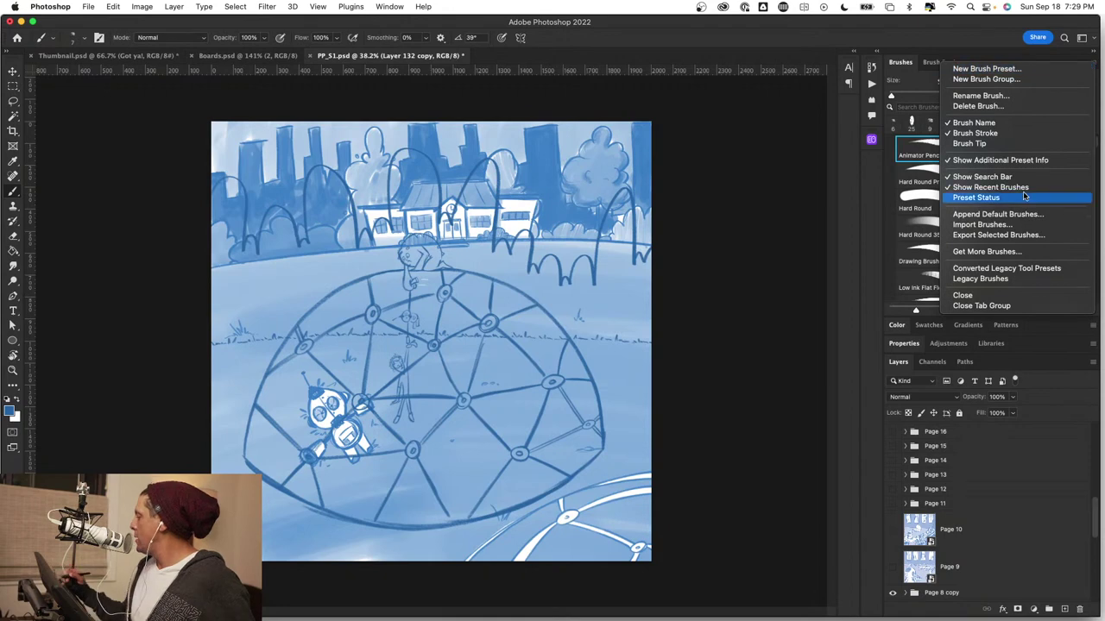
left_click(1010, 252)
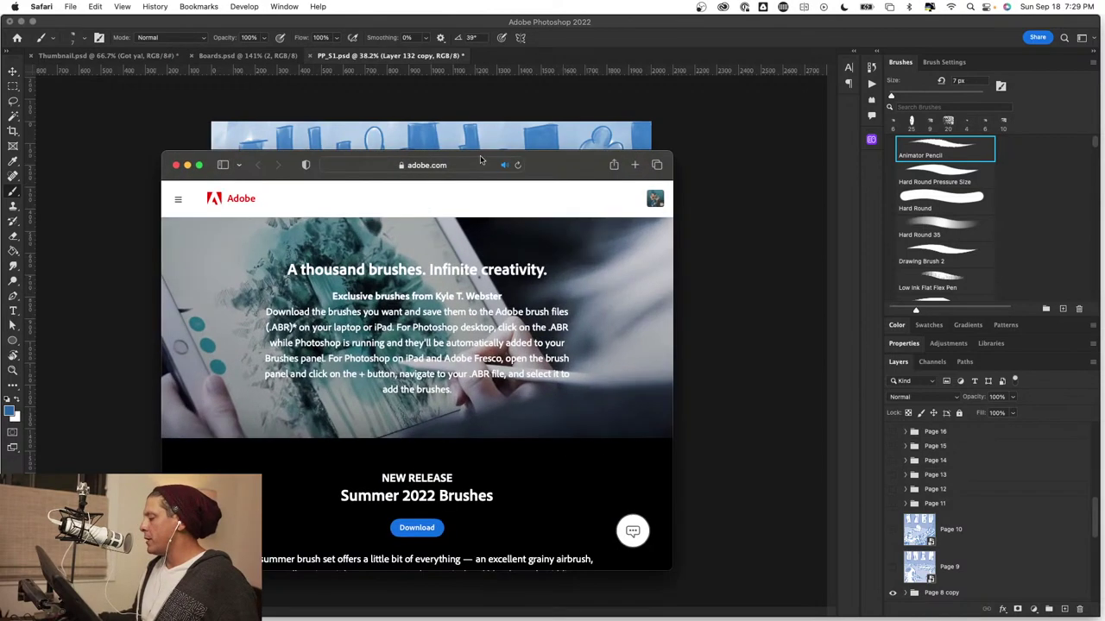
Reposition and enlarge the browser window, and download the Summer 2022 Brushes set, allowing downloads from adobe.com.
left_click_drag(553, 174, 506, 67)
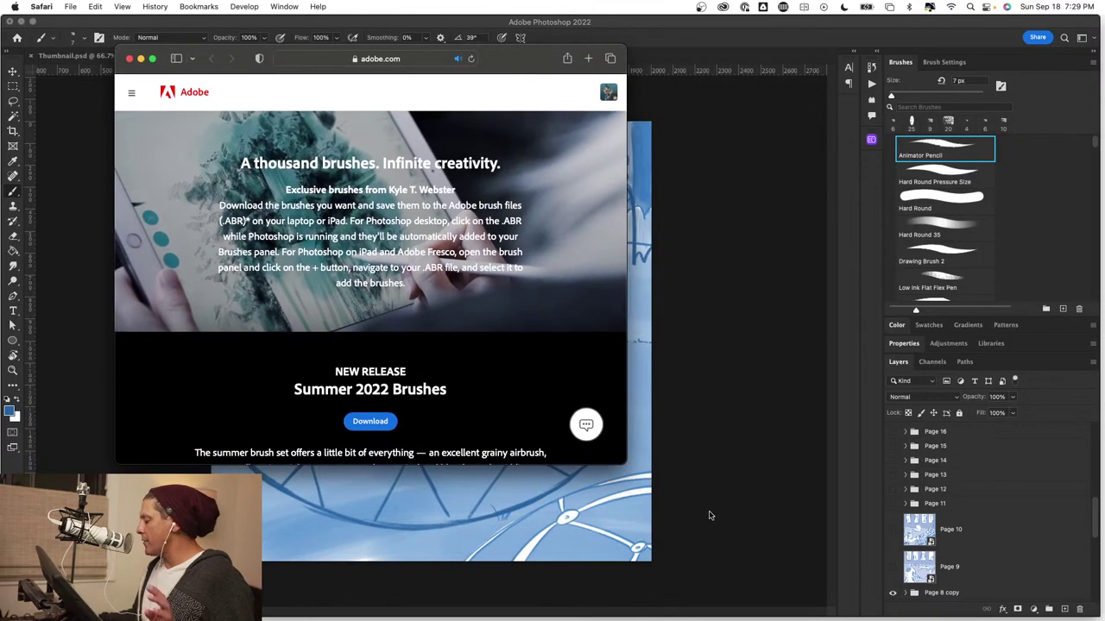
left_click_drag(618, 462, 1029, 556)
scroll(819, 478, "down", 6)
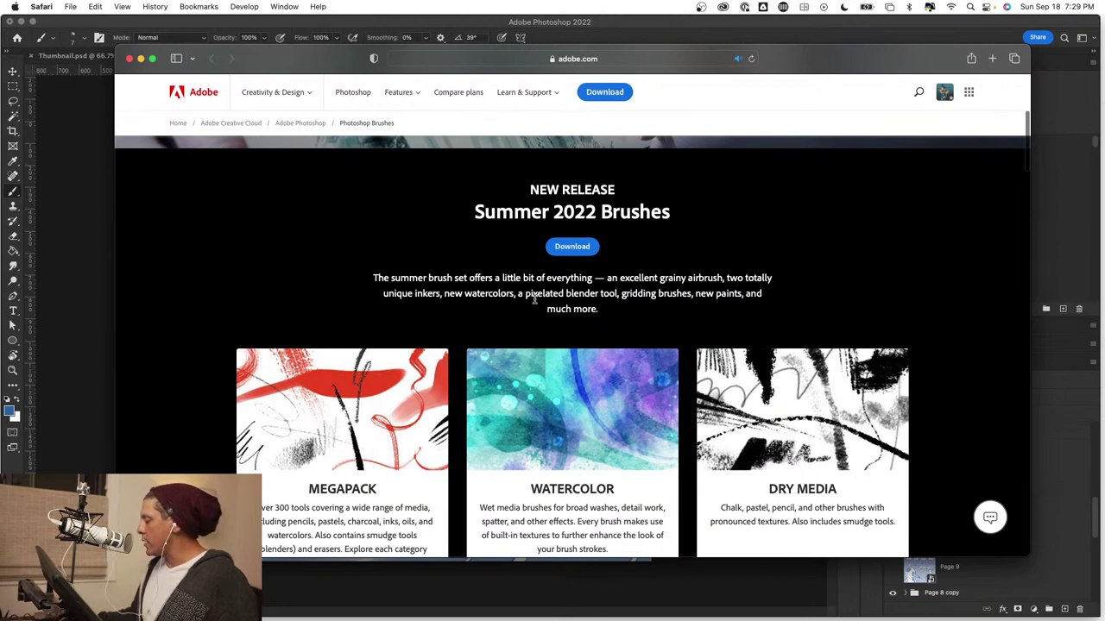
left_click(572, 247)
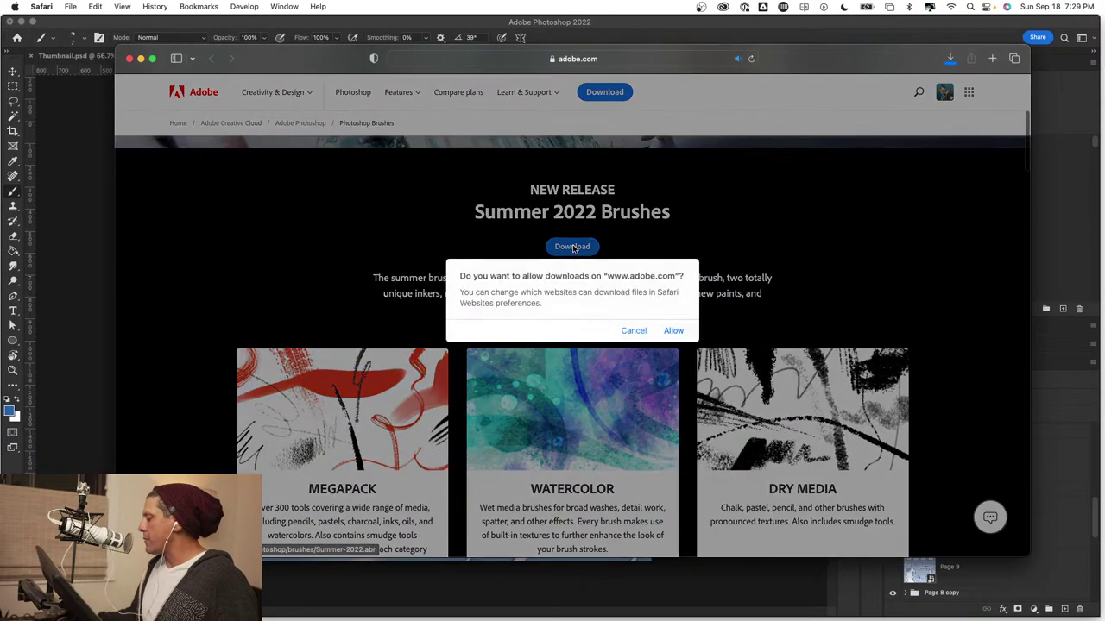
left_click(671, 331)
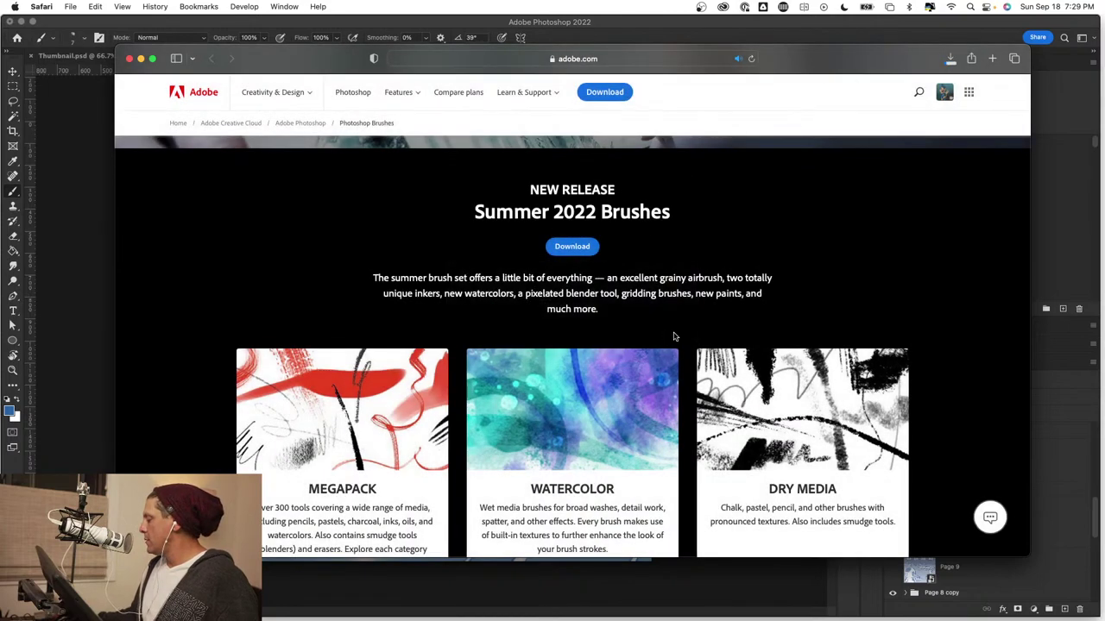
Reveal the downloaded Summer-2022.abr file in Finder and bring up the chooser for opening it with another application.
left_click(949, 59)
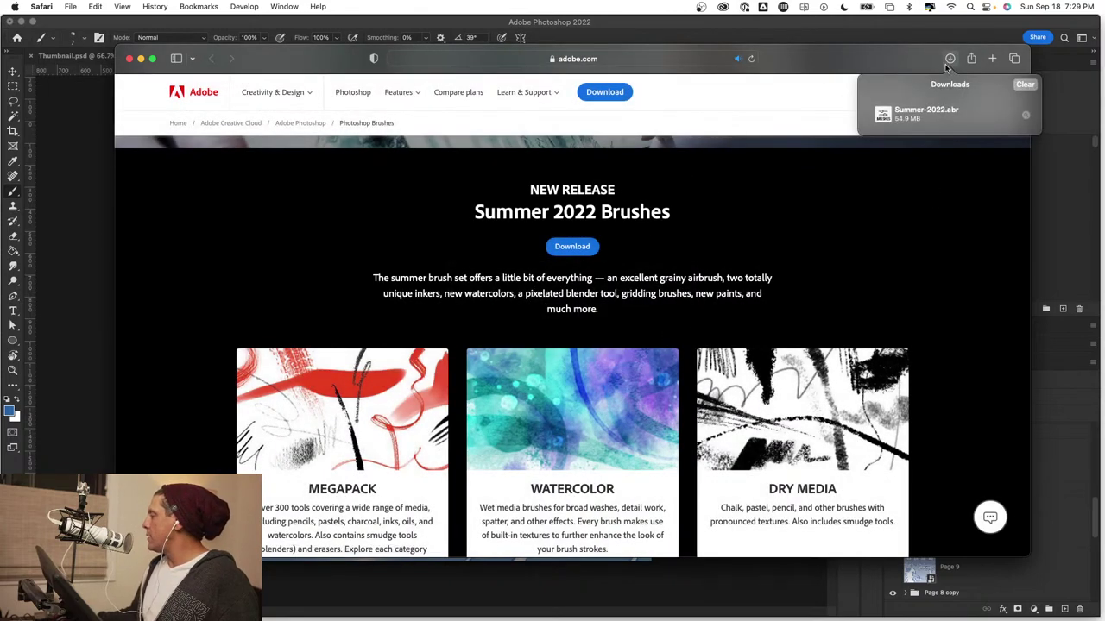
left_click(1025, 115)
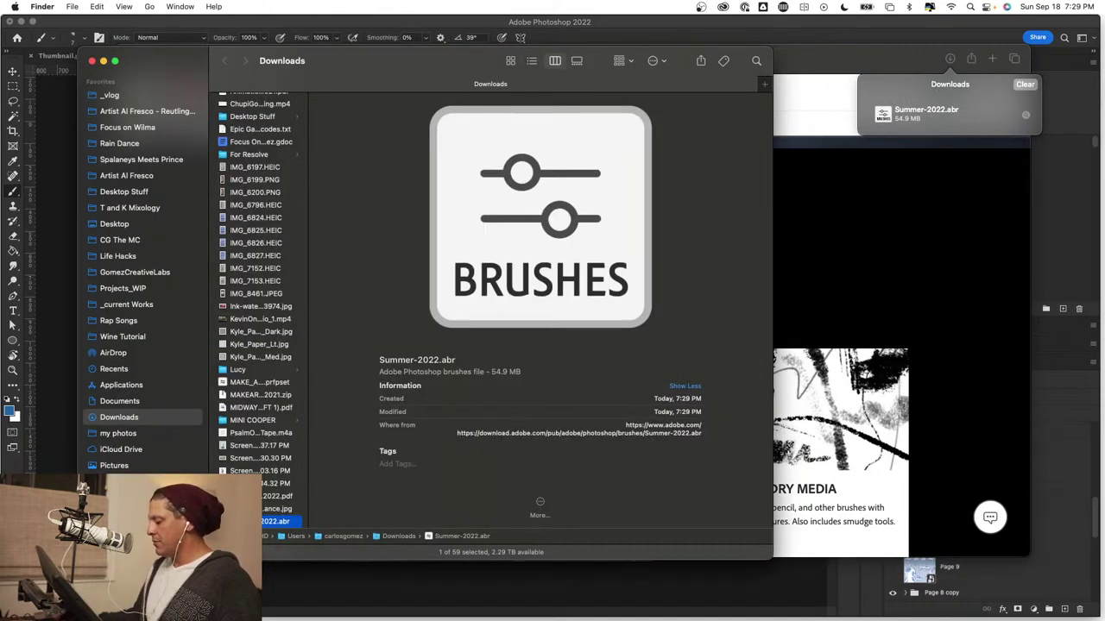
right_click(269, 523)
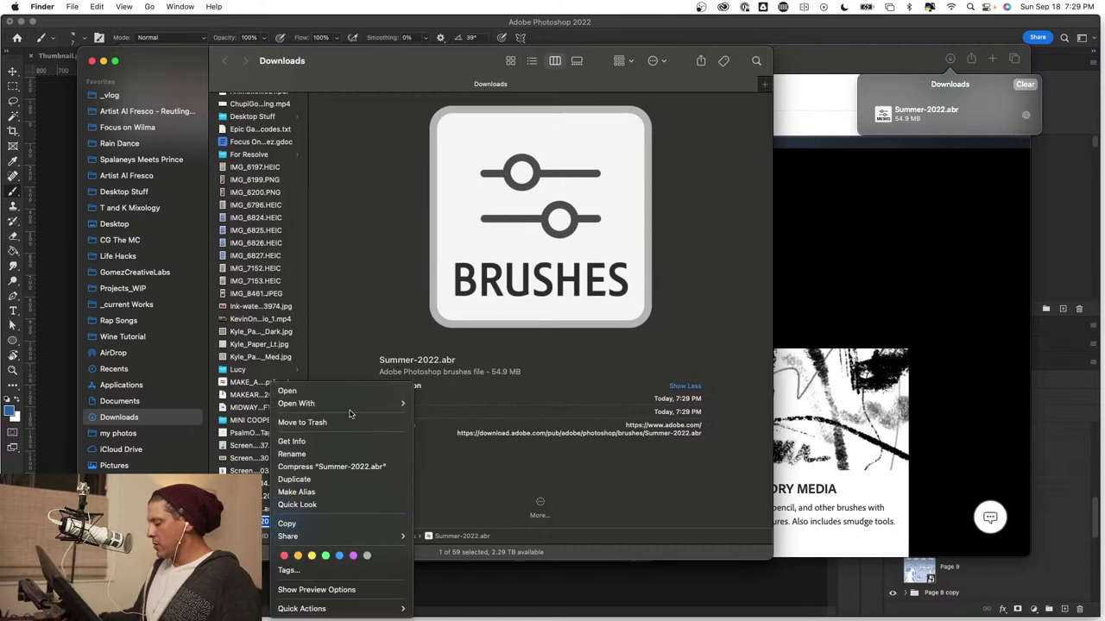
mouse_move(351, 406)
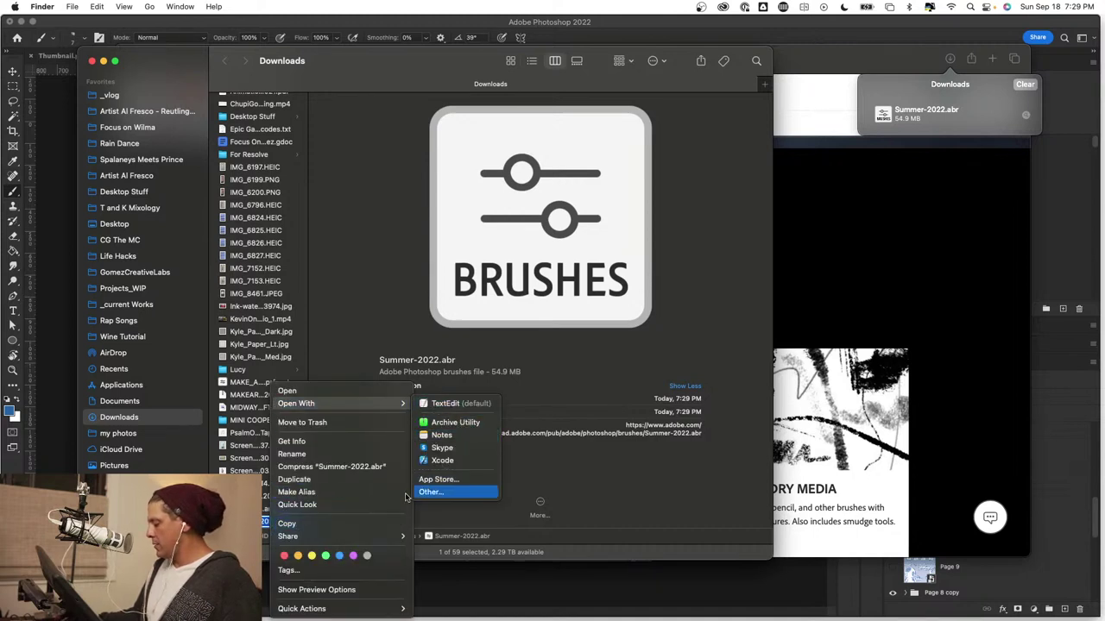
left_click(430, 491)
left_click(260, 523)
right_click(261, 523)
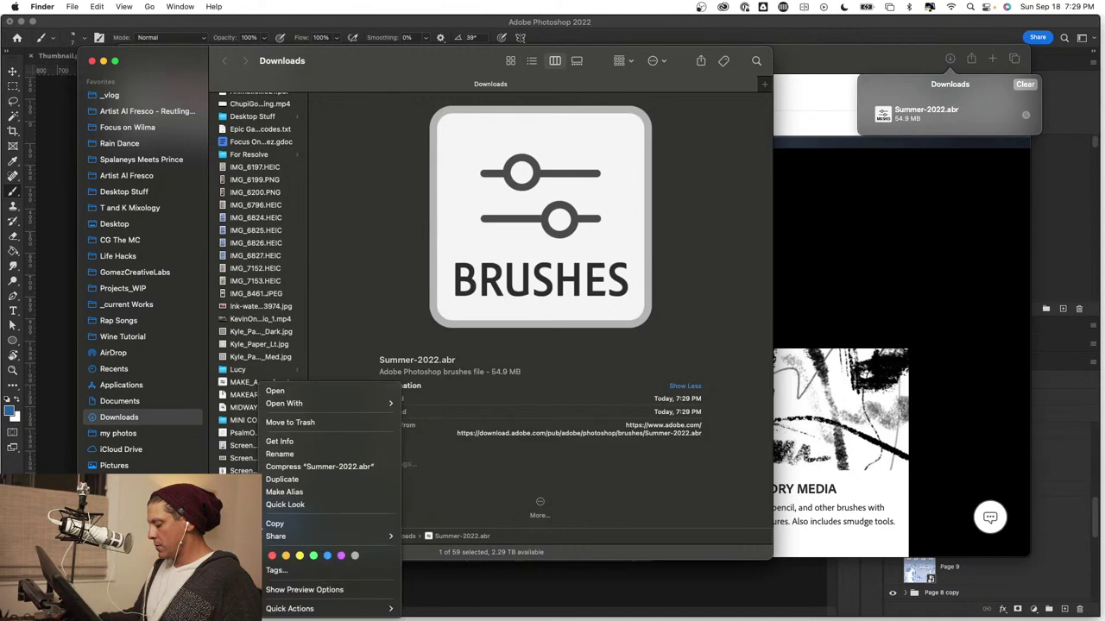
mouse_move(357, 406)
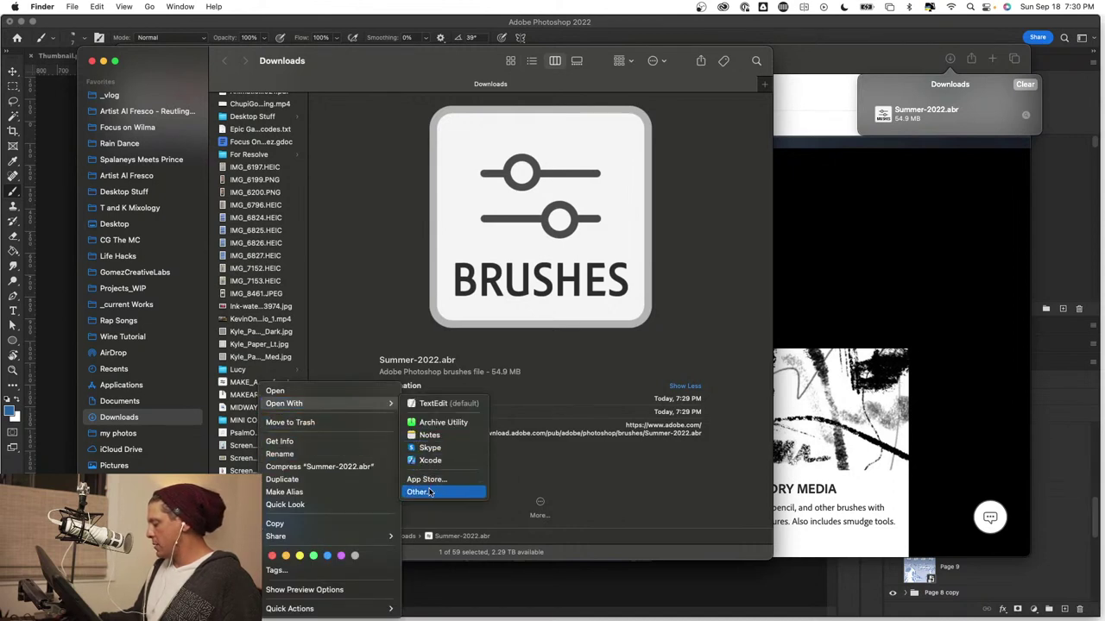
left_click(429, 491)
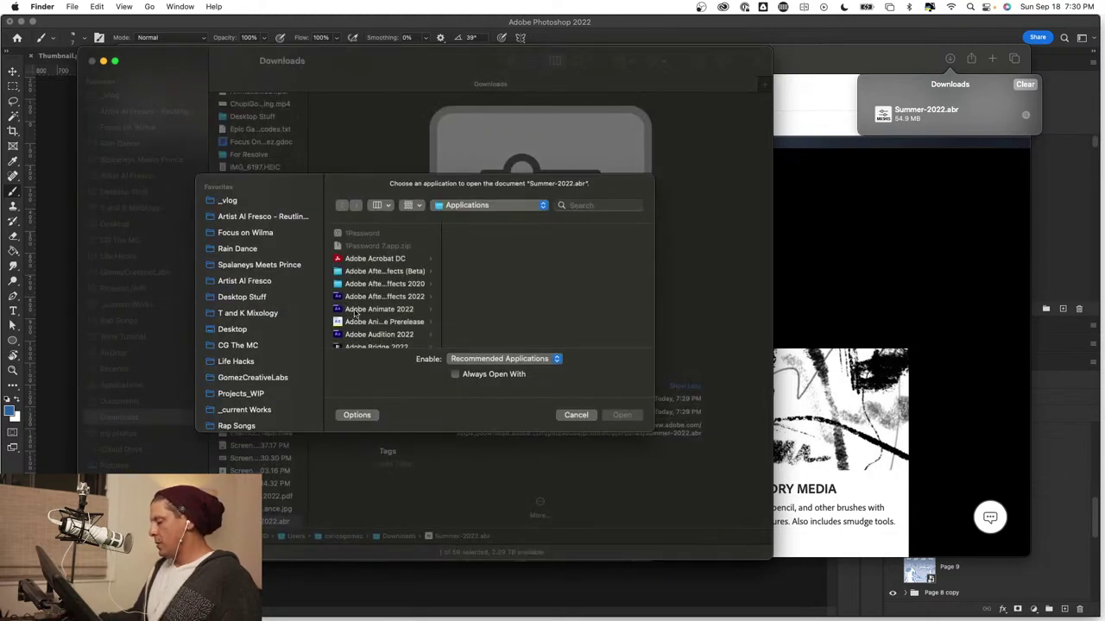
Choose Adobe Photoshop 2022 as the application and open Summer-2022.abr with it to load the brushes.
scroll(388, 311, "down", 5)
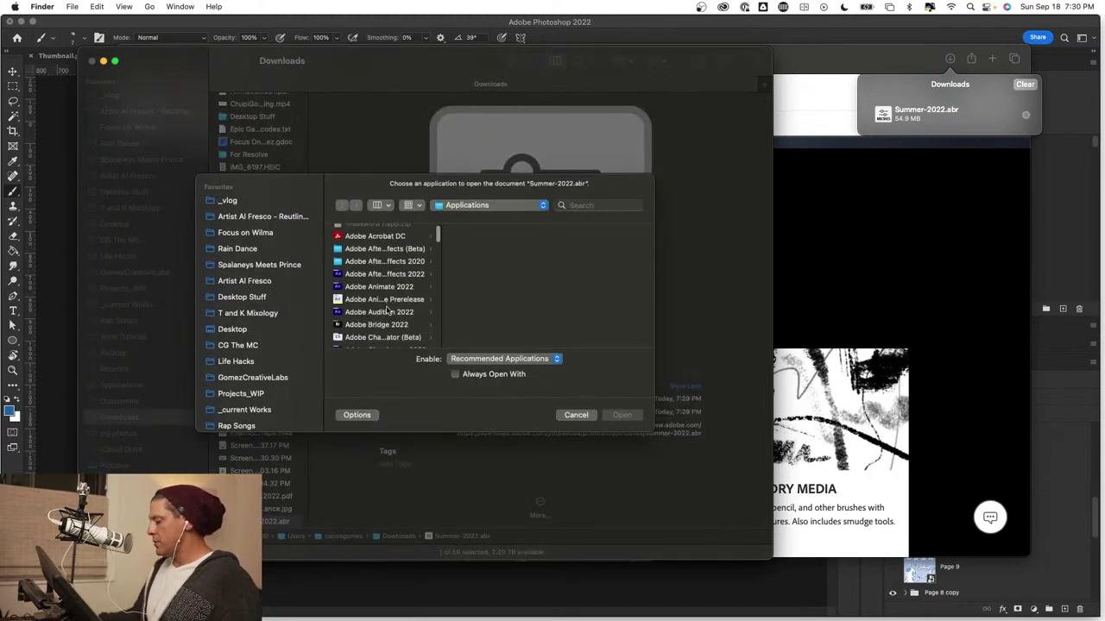
scroll(388, 310, "down", 5)
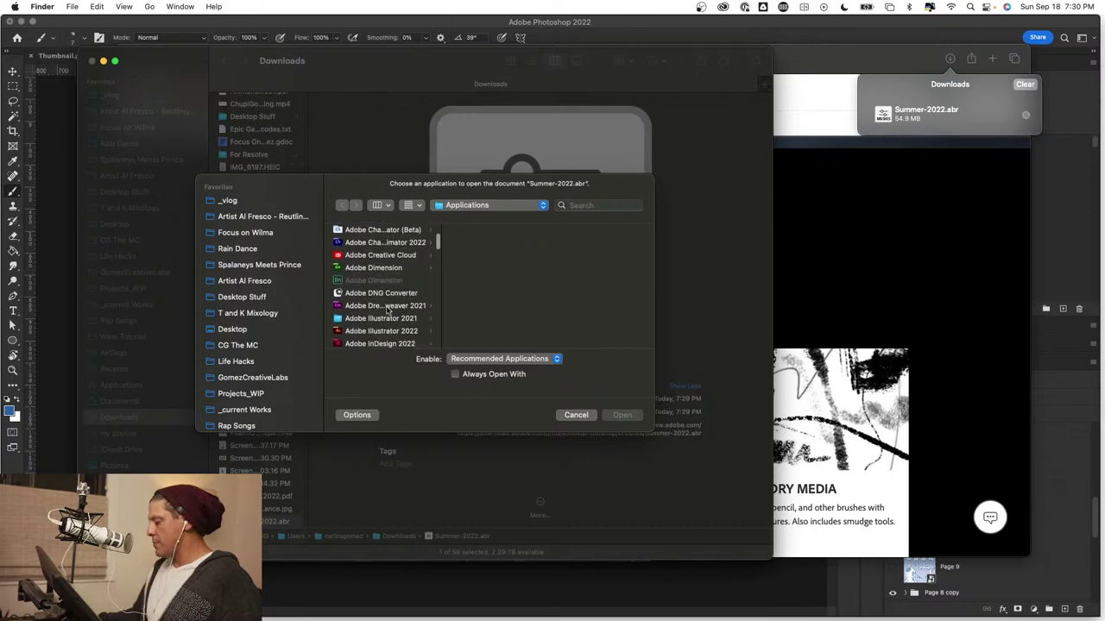
scroll(388, 311, "down", 3)
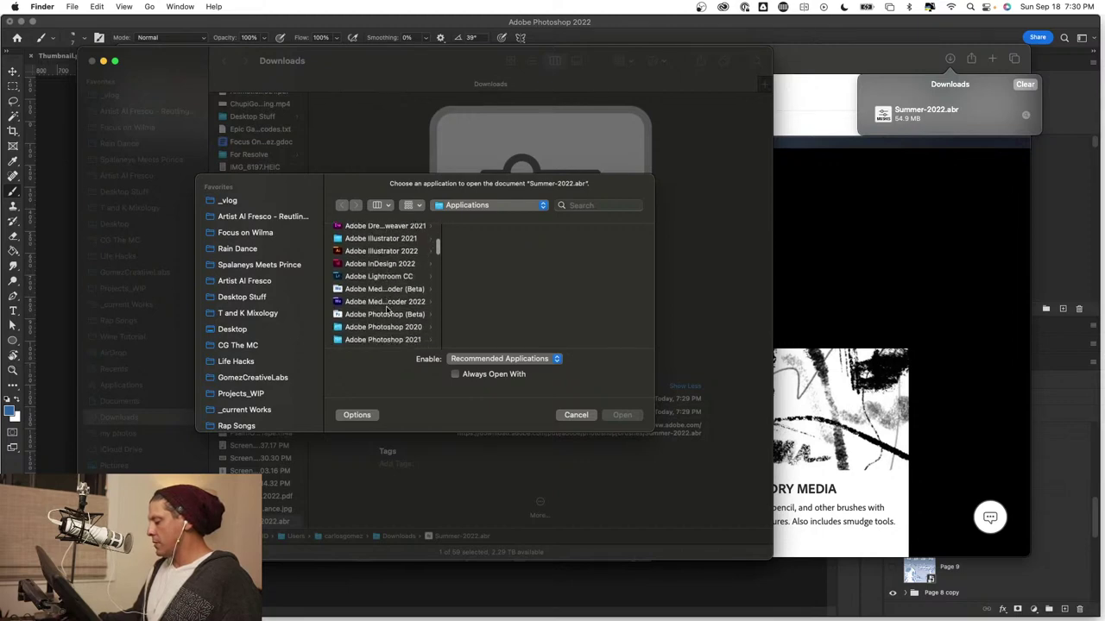
left_click(393, 289)
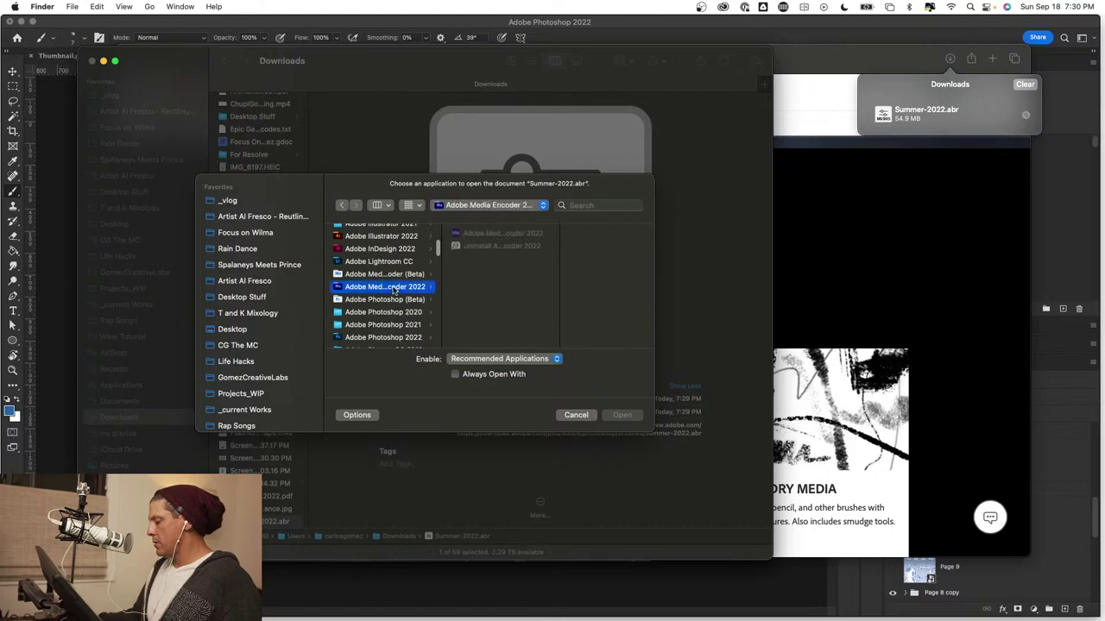
scroll(384, 318, "down", 1)
left_click(387, 323)
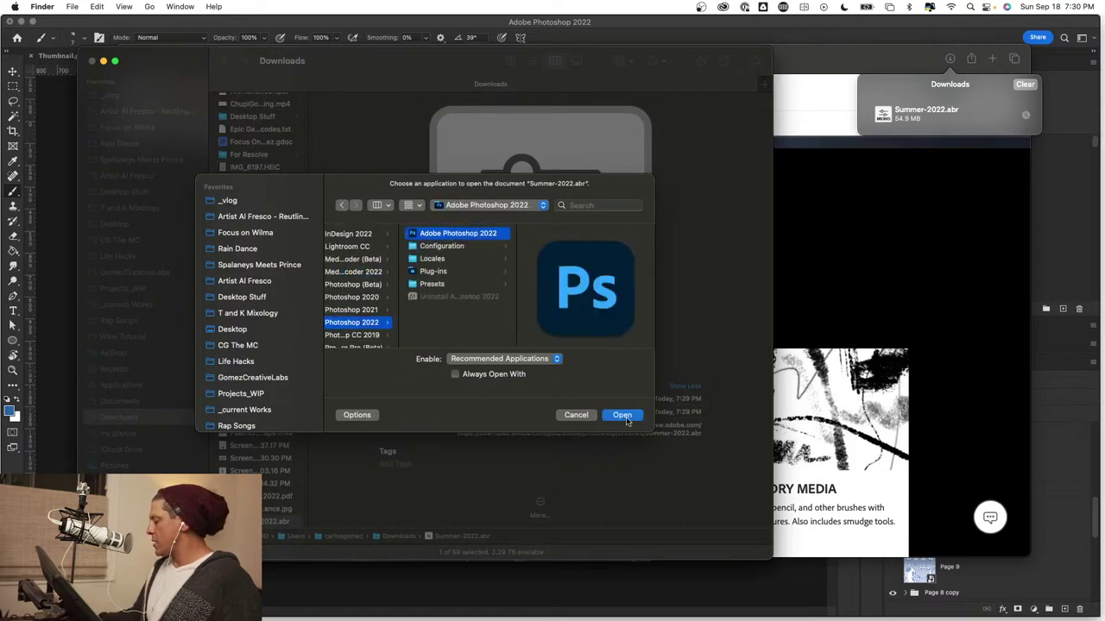
left_click(623, 415)
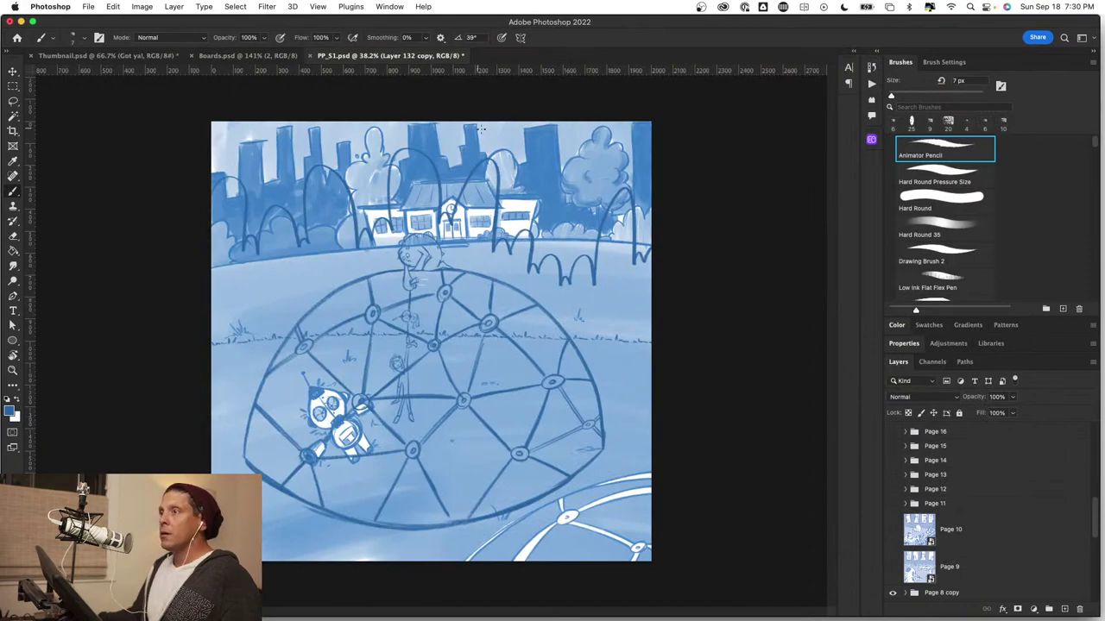
Select the Chipped Paint 2 brush from the Summer-2022 brush group and test it with a stroke on the canvas, undoing the stroke.
scroll(1002, 209, "down", 2)
scroll(1001, 209, "down", 10)
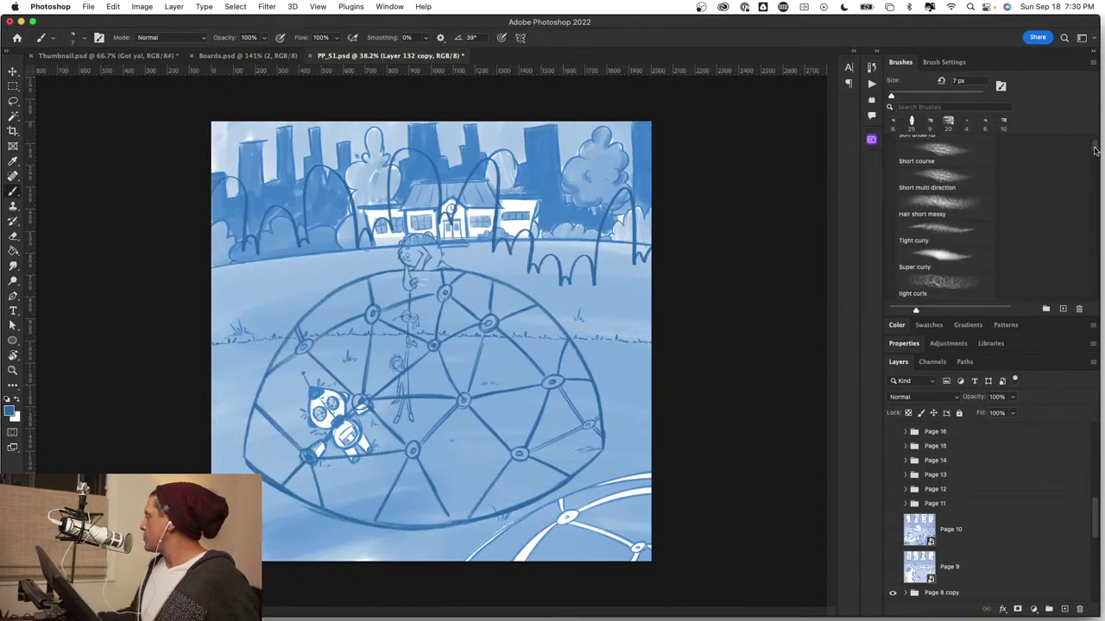
left_click_drag(1094, 151, 1098, 300)
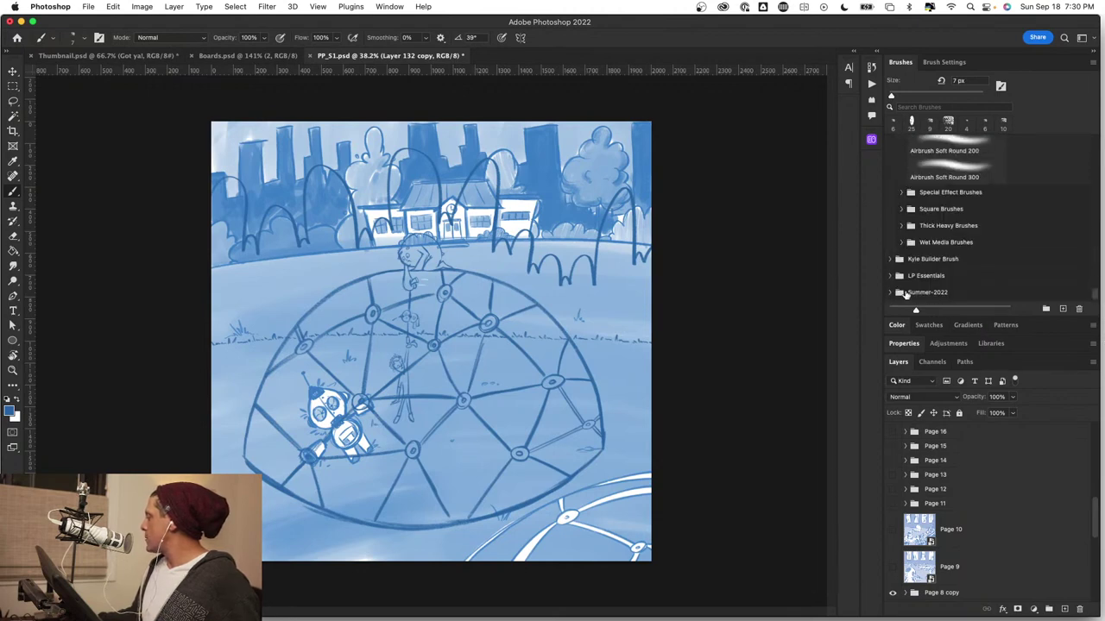
left_click(899, 292)
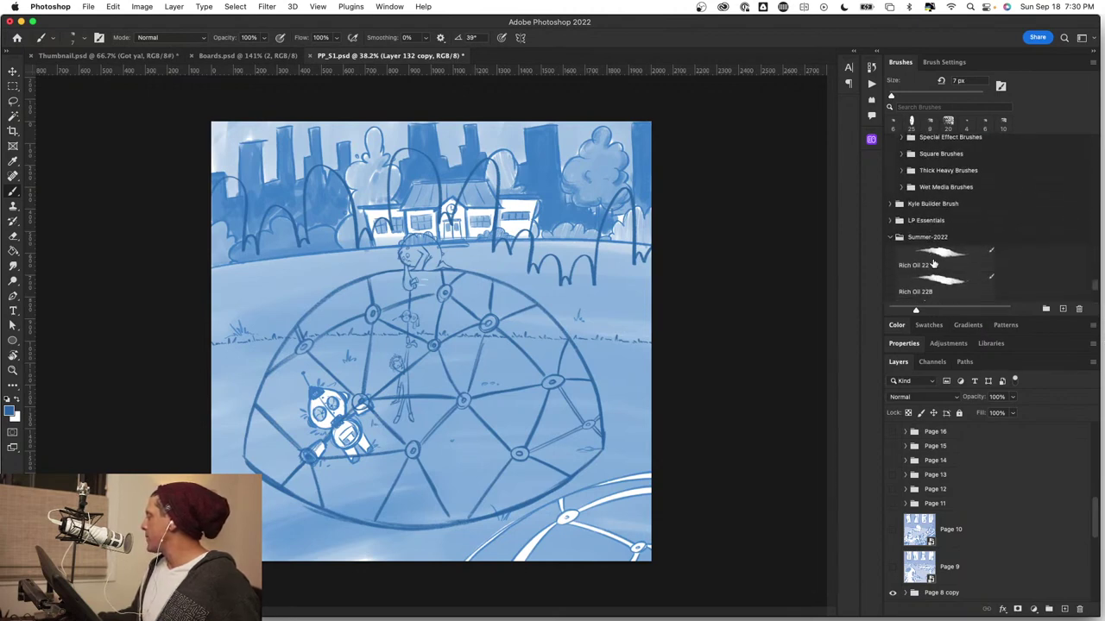
scroll(933, 263, "down", 2)
scroll(1017, 252, "down", 2)
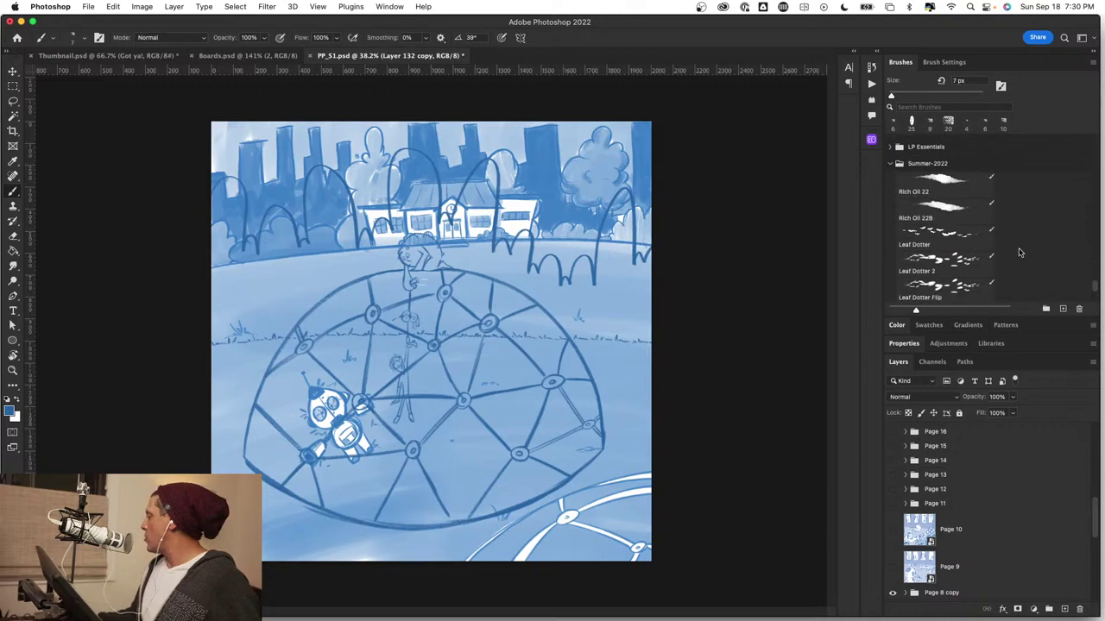
scroll(1018, 252, "down", 2)
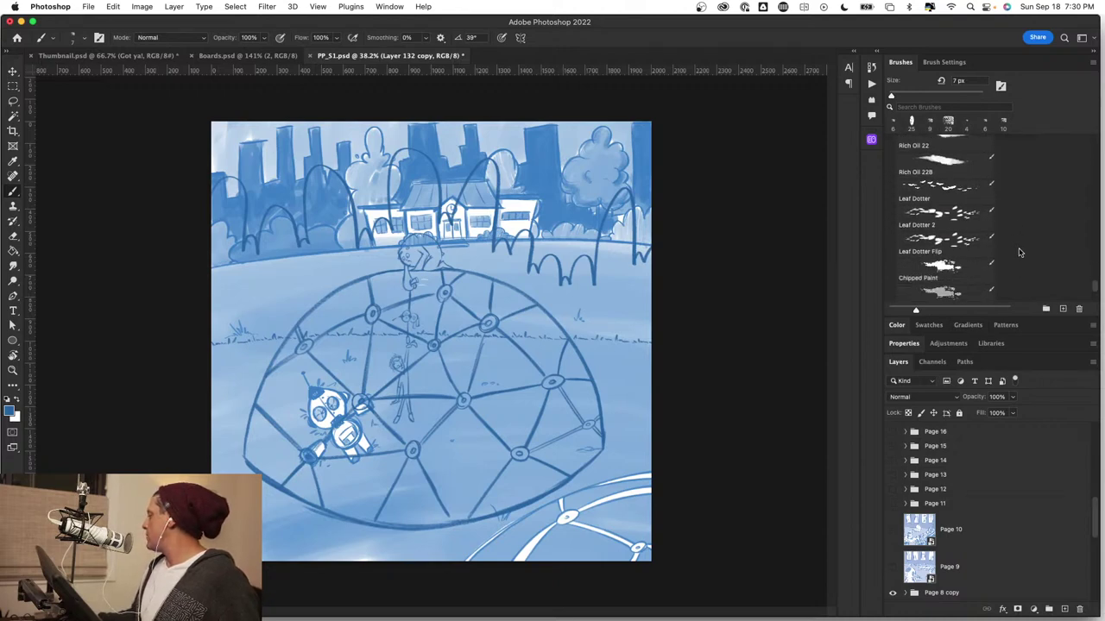
scroll(1018, 252, "down", 2)
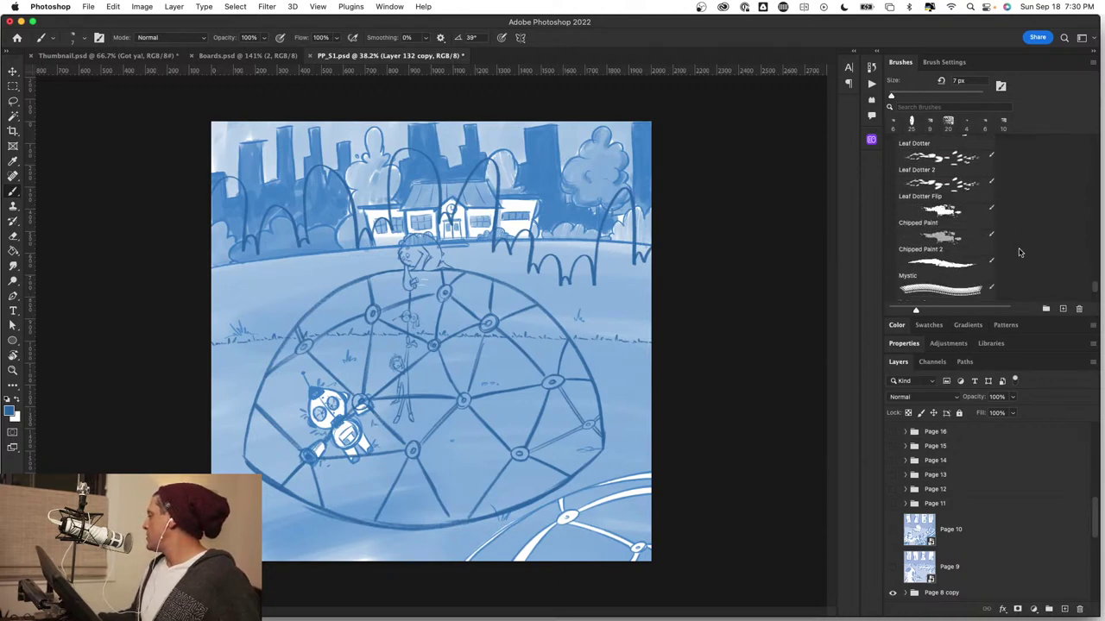
left_click(935, 231)
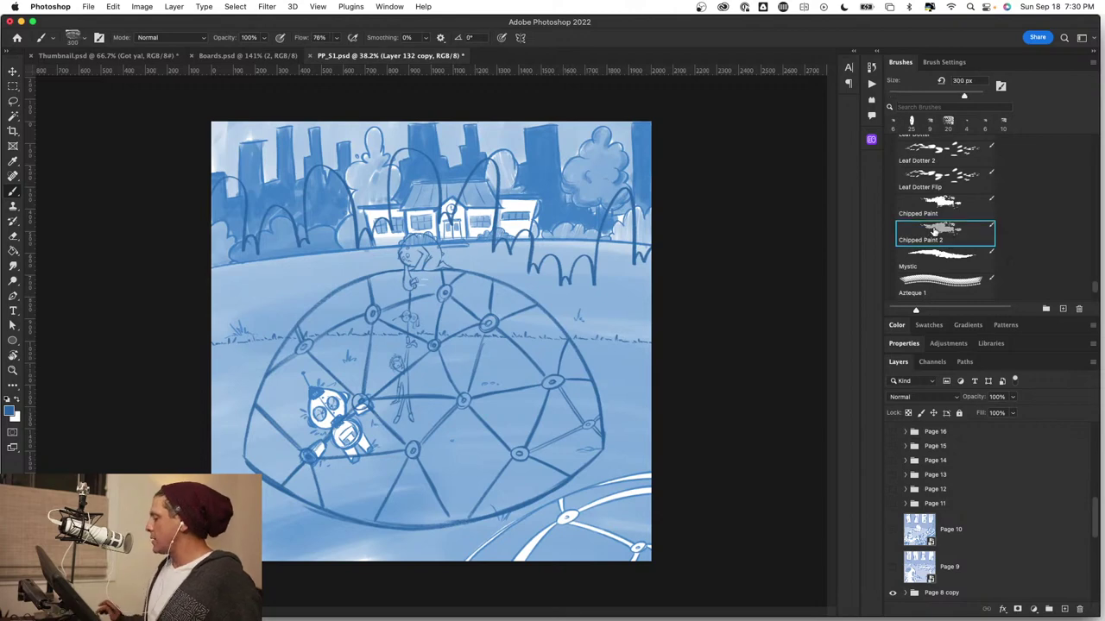
left_click_drag(579, 293, 583, 308)
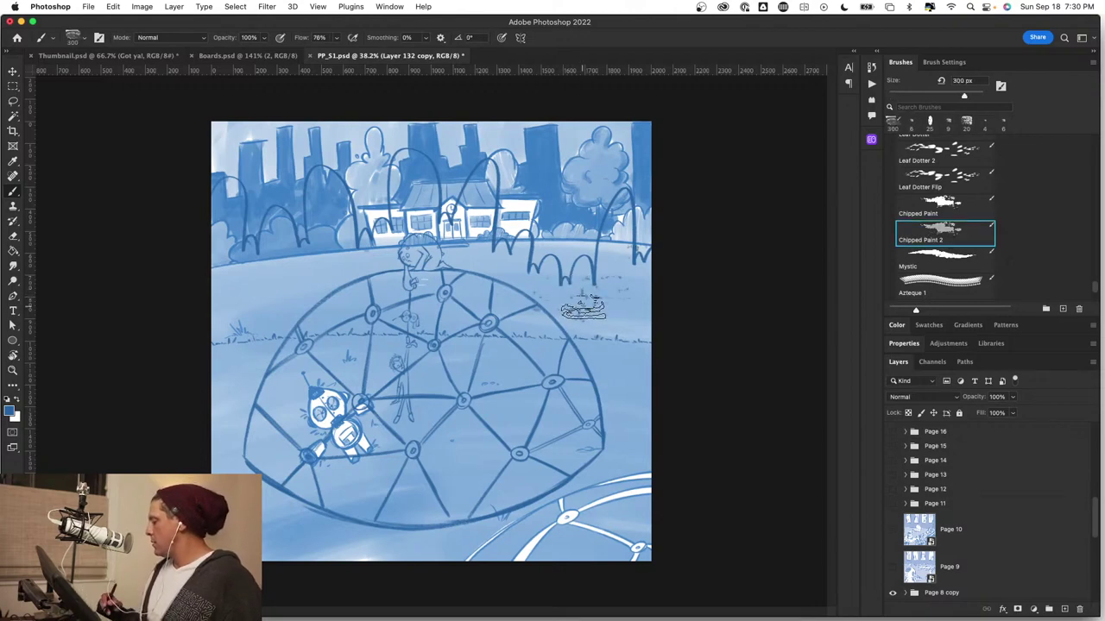
key("super+z")
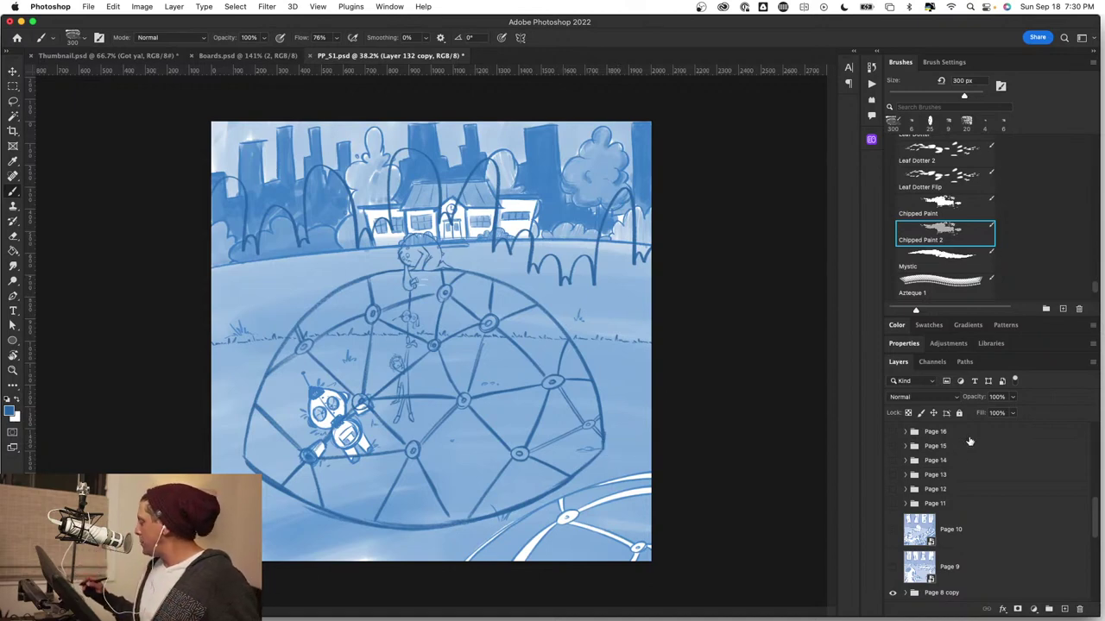
Hide the Page 8 copy and Page 8 groups behind the dome drawing.
left_click_drag(1097, 512, 1084, 394)
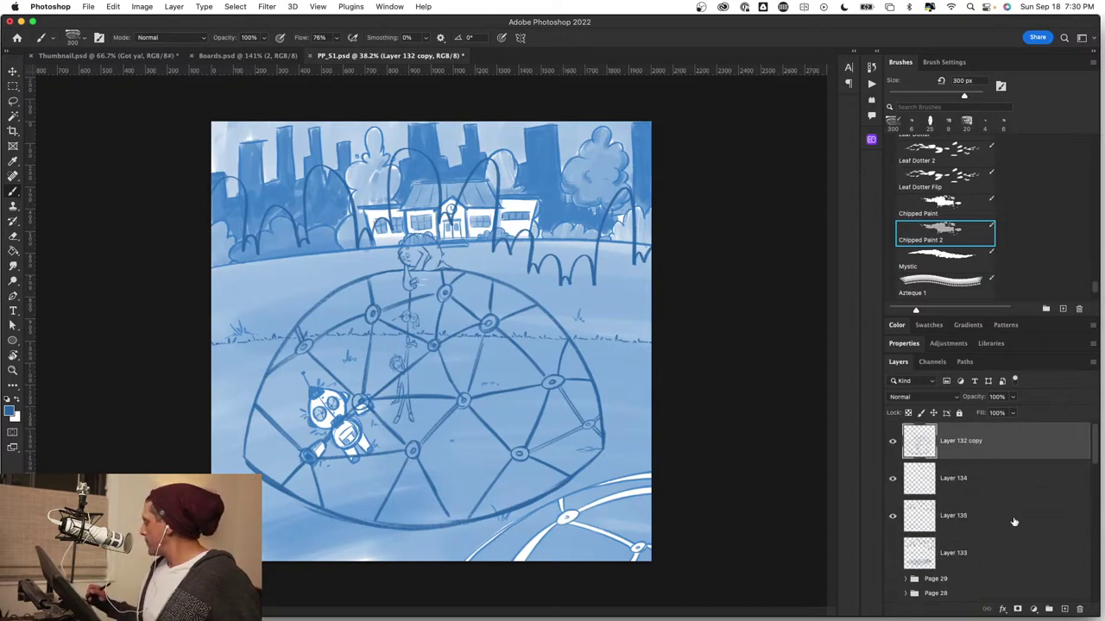
left_click_drag(1096, 450, 1084, 554)
left_click_drag(893, 493, 894, 481)
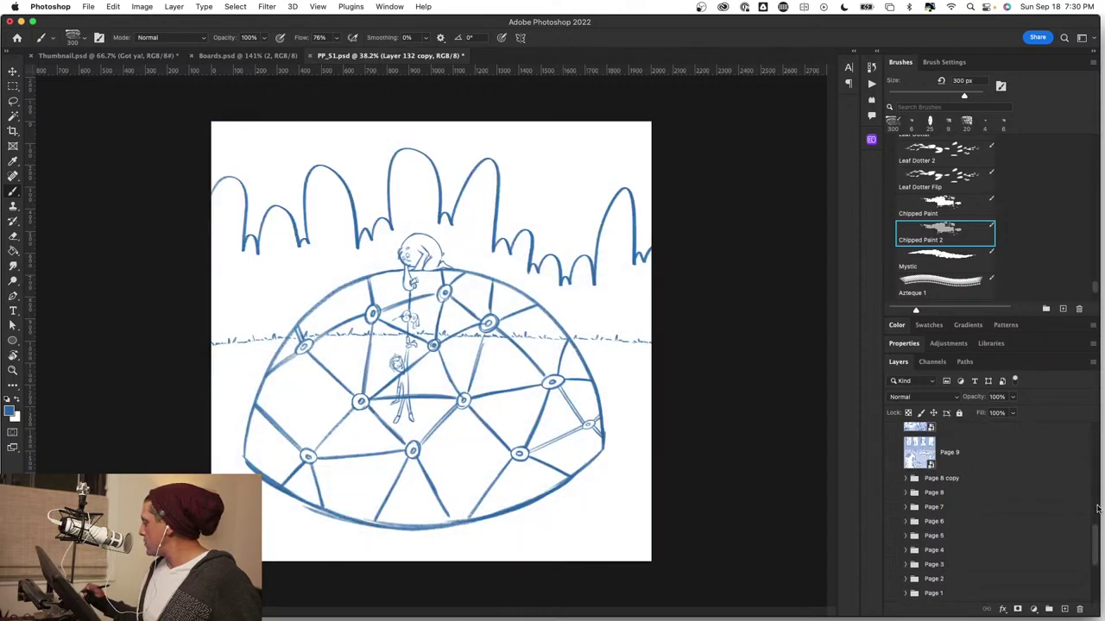
Add two new layers above Layer 132 copy and fill the lower one with white.
left_click_drag(1096, 538, 1092, 408)
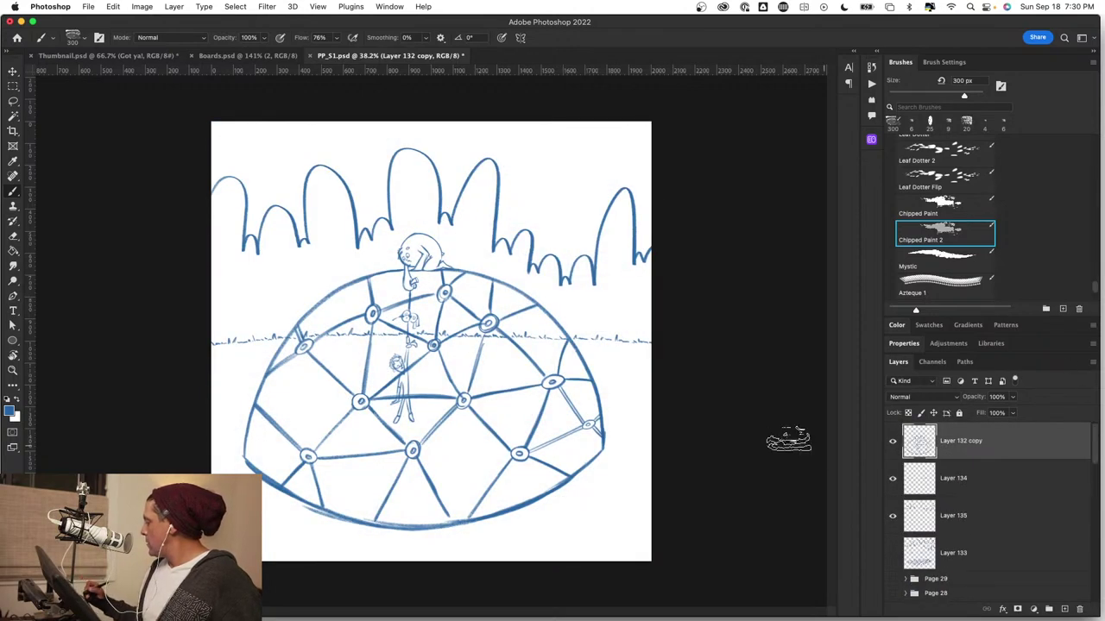
double_click(1065, 609)
left_click(988, 481)
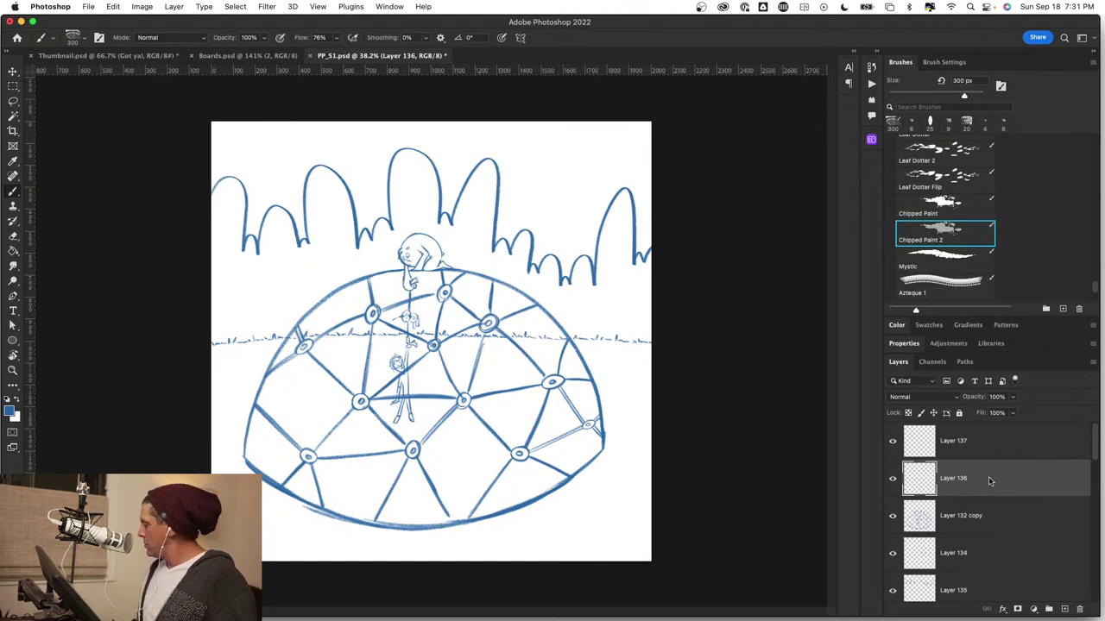
key("alt+BackSpace")
key("super+BackSpace")
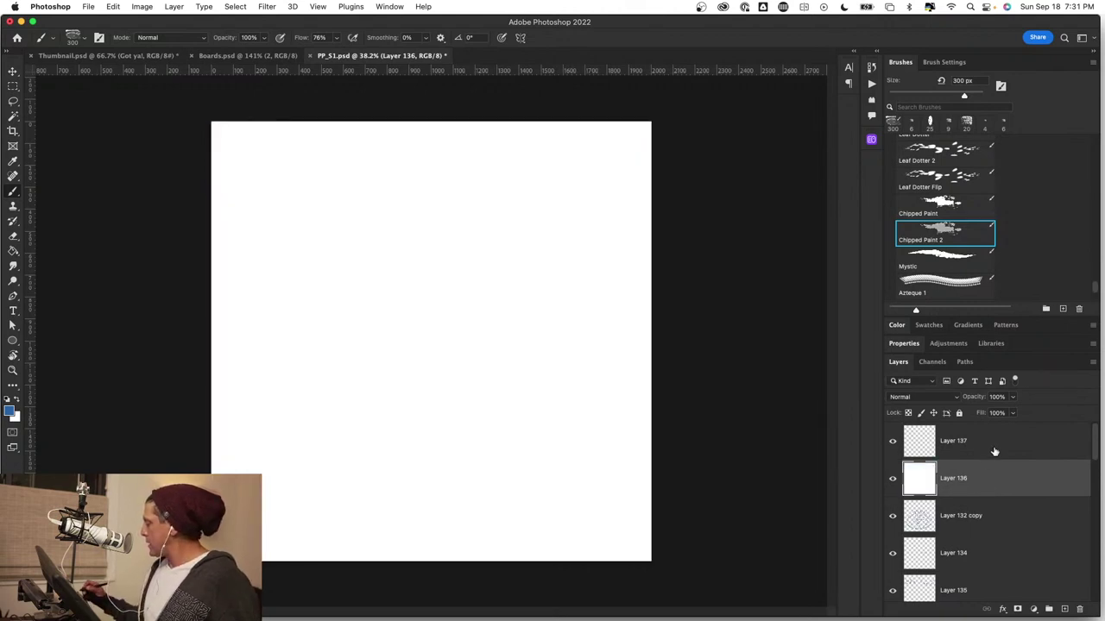
Paint three rough blue test strokes with the Chipped Paint 2 brush on Layer 137.
left_click(994, 451)
mouse_move(367, 241)
left_mouse_down()
mouse_move(527, 335)
mouse_move(570, 376)
left_mouse_up()
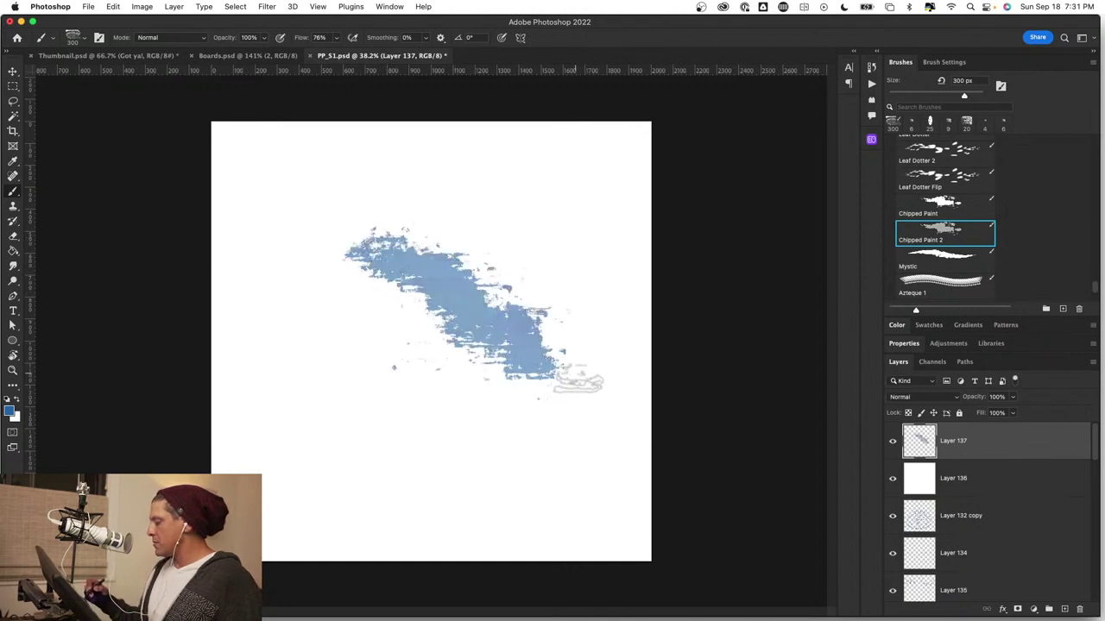
mouse_move(569, 226)
left_mouse_down()
mouse_move(330, 190)
mouse_move(289, 211)
left_mouse_up()
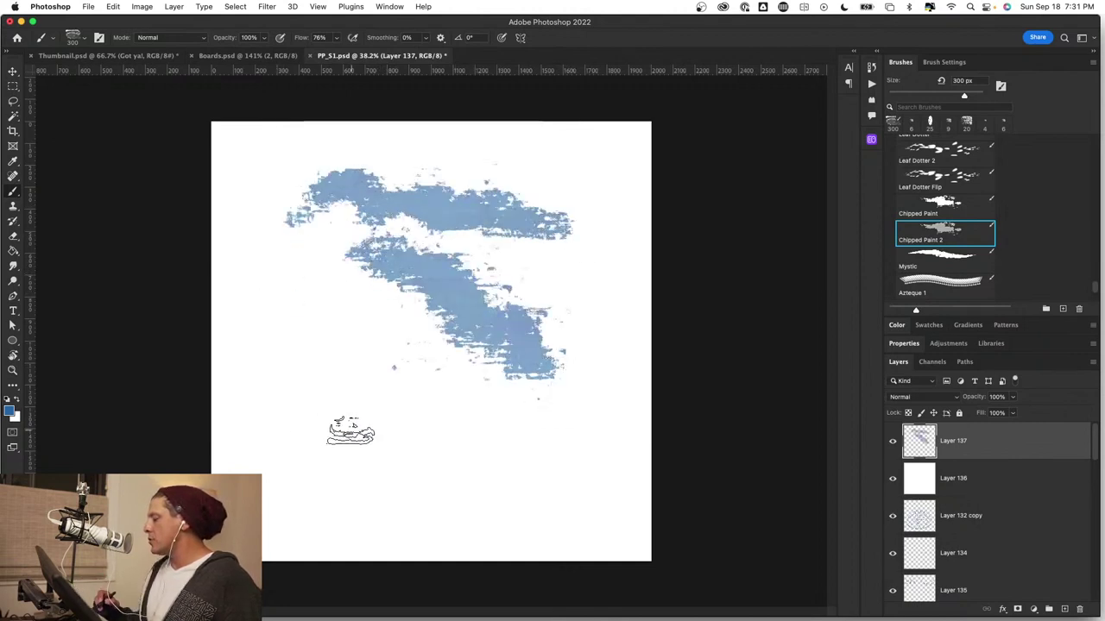
left_click_drag(298, 313, 371, 316)
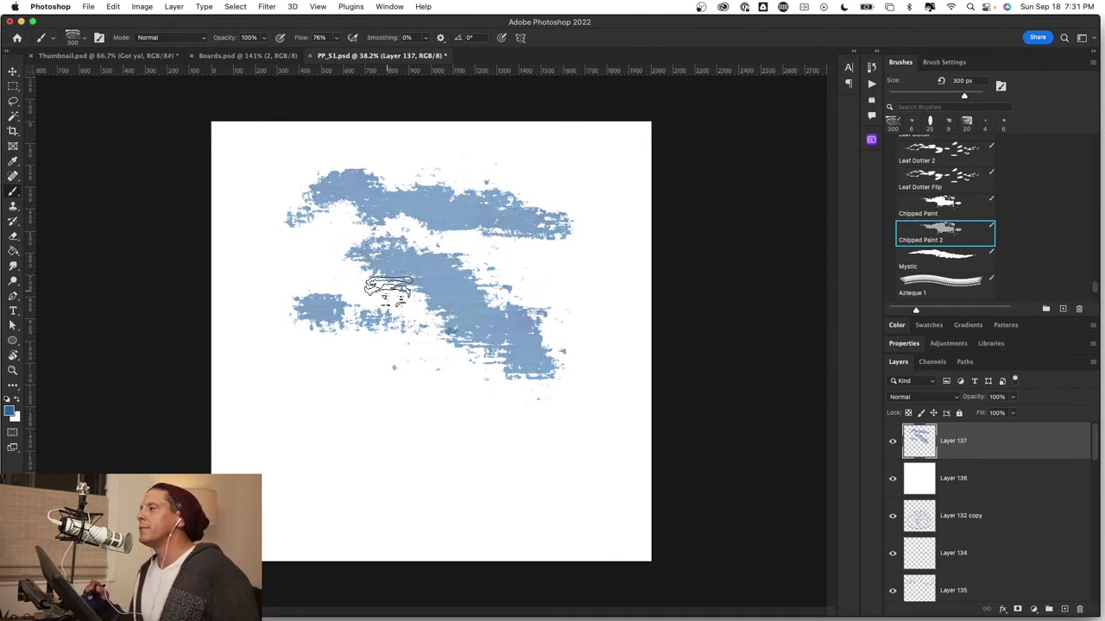
Add a new layer above Layer 137, and view the Thumbnail.psd document before returning to PP_S1.psd.
left_click(1062, 609)
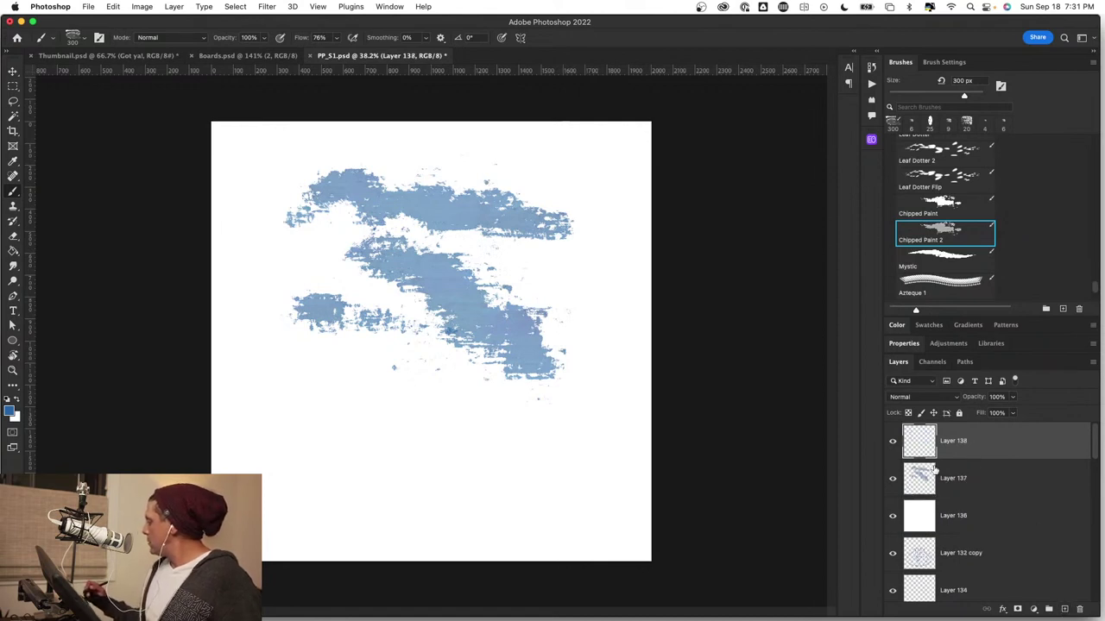
left_click(105, 56)
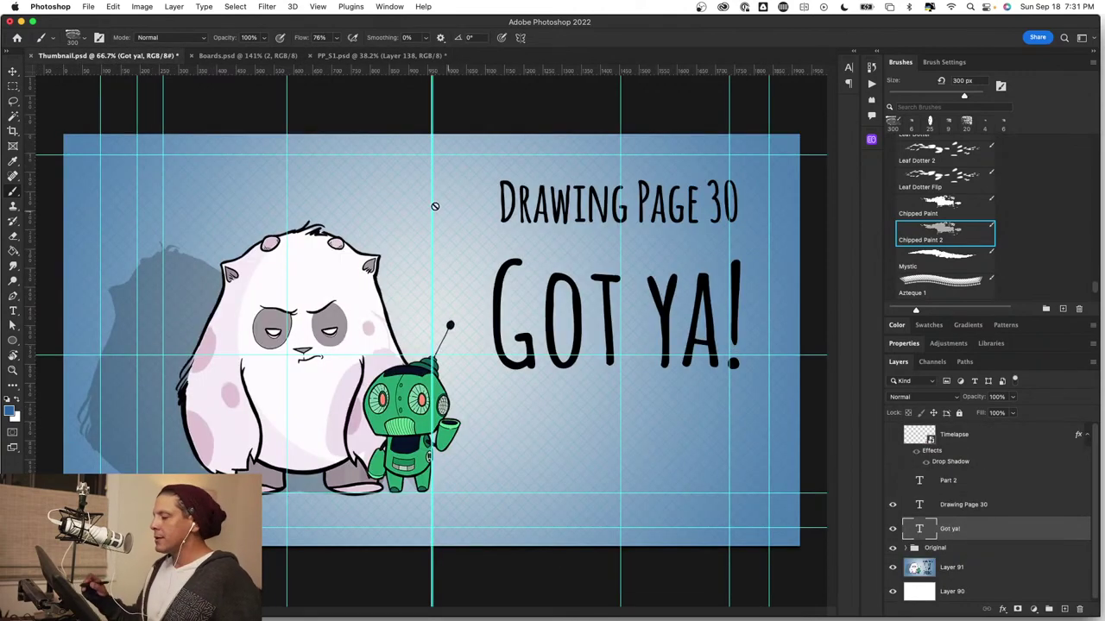
left_click(375, 56)
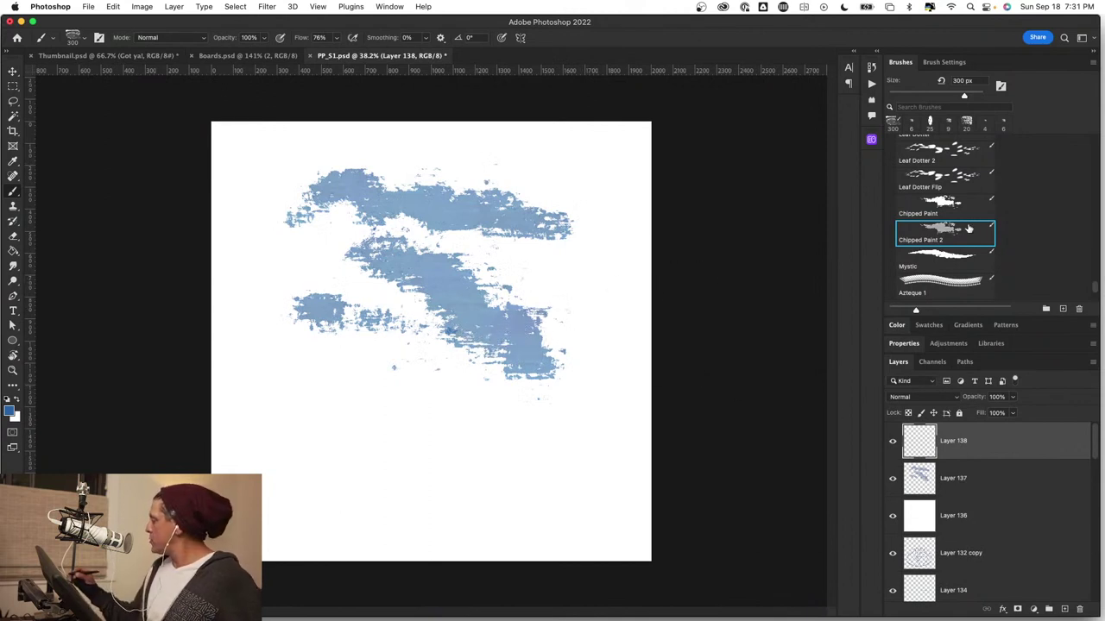
Paint a blue figure with a raised arm on the new layer using the Mystic brush, undoing the first test stroke.
left_click(945, 257)
left_click_drag(482, 420, 591, 479)
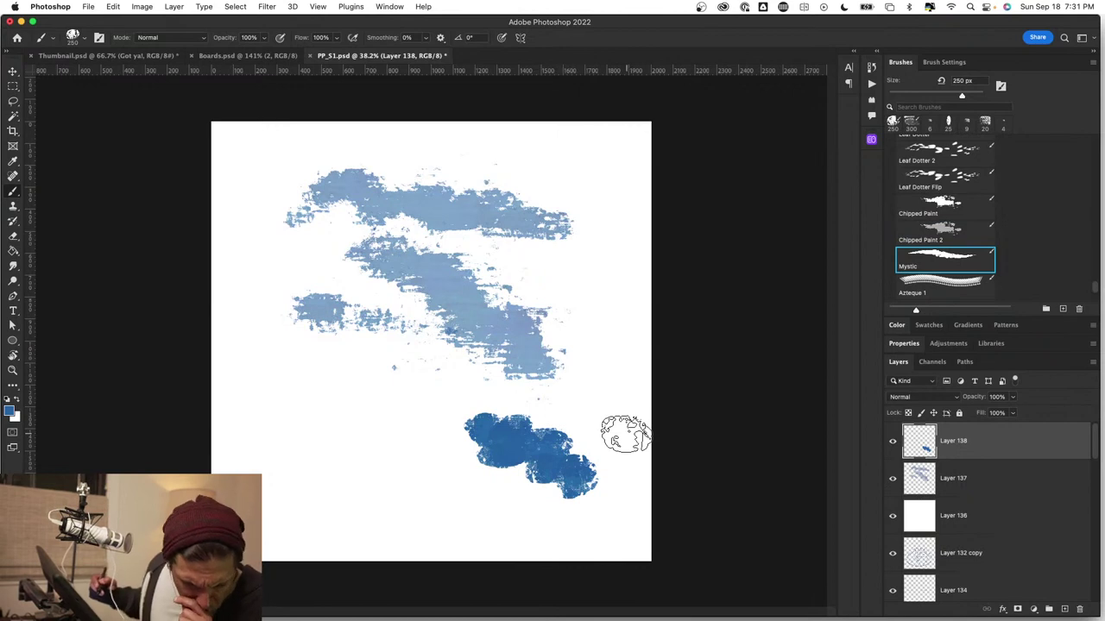
key("super+z")
mouse_move(414, 250)
left_mouse_down()
mouse_move(396, 302)
mouse_move(385, 257)
mouse_move(441, 250)
mouse_move(410, 287)
mouse_move(420, 292)
mouse_move(406, 317)
mouse_move(440, 384)
mouse_move(379, 386)
mouse_move(374, 408)
mouse_move(416, 416)
mouse_move(326, 479)
left_mouse_up()
left_click_drag(429, 429, 477, 468)
mouse_move(404, 326)
left_mouse_down()
mouse_move(374, 338)
mouse_move(366, 393)
left_mouse_up()
mouse_move(427, 321)
left_mouse_down()
mouse_move(527, 308)
mouse_move(517, 261)
mouse_move(540, 231)
mouse_move(561, 235)
left_mouse_up()
Select the Chipped Paint brush and test it with a stroke over the figure, undoing the stroke.
left_click(949, 228)
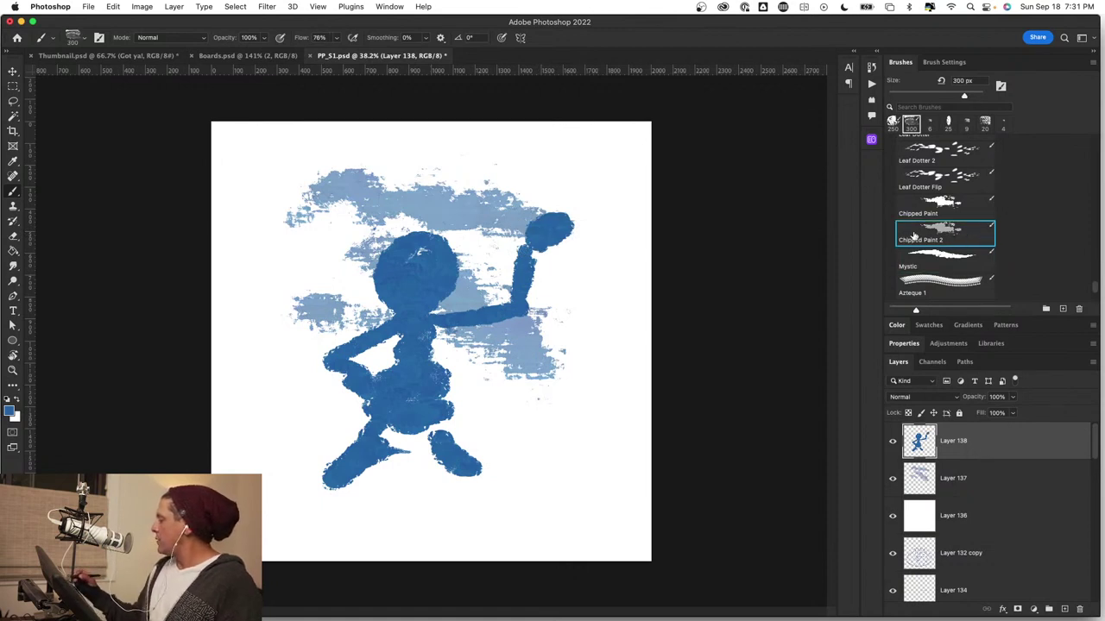
left_click(949, 204)
mouse_move(529, 293)
left_mouse_down()
mouse_move(568, 348)
mouse_move(561, 243)
mouse_move(473, 347)
left_mouse_up()
key("super+z")
Add a new layer directly above Layer 137, leaving the foreground colour unchanged.
left_click(1000, 483)
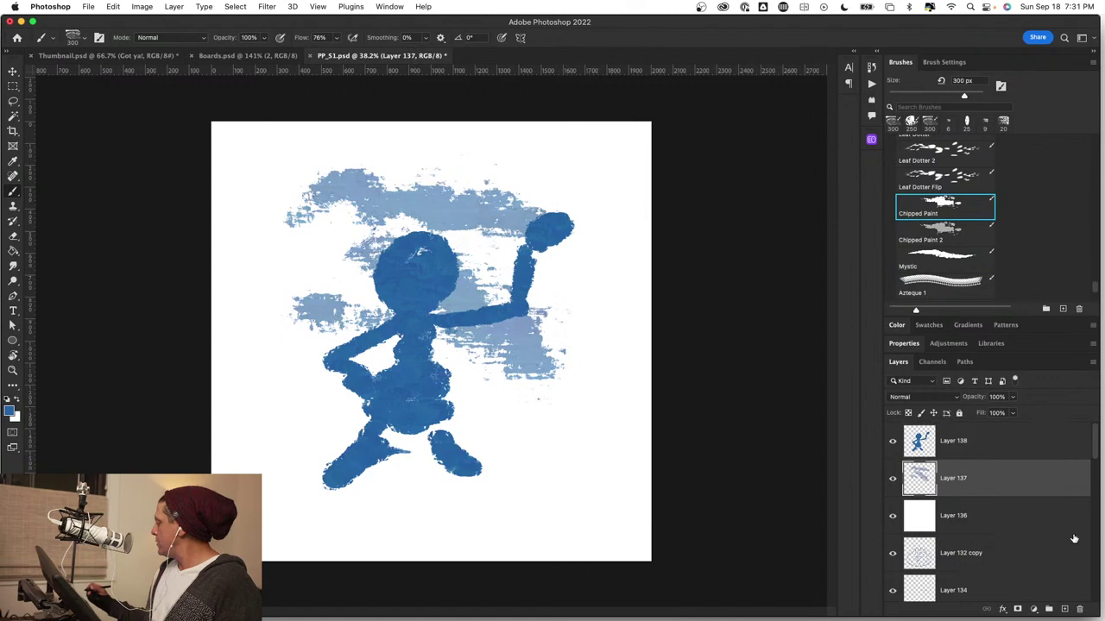
left_click(1064, 609)
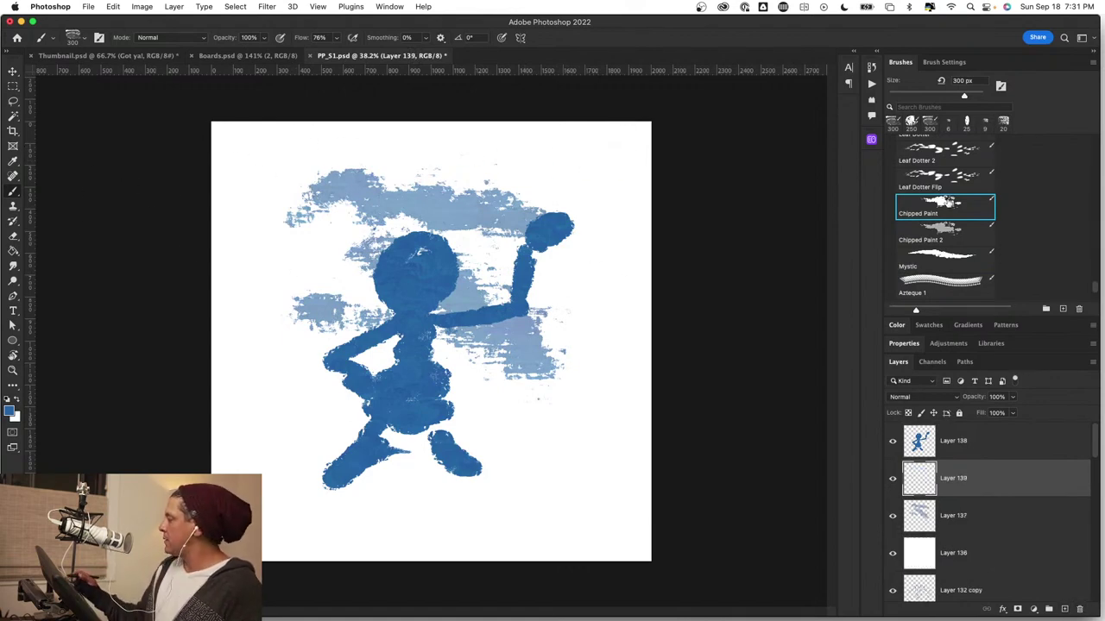
left_click(9, 412)
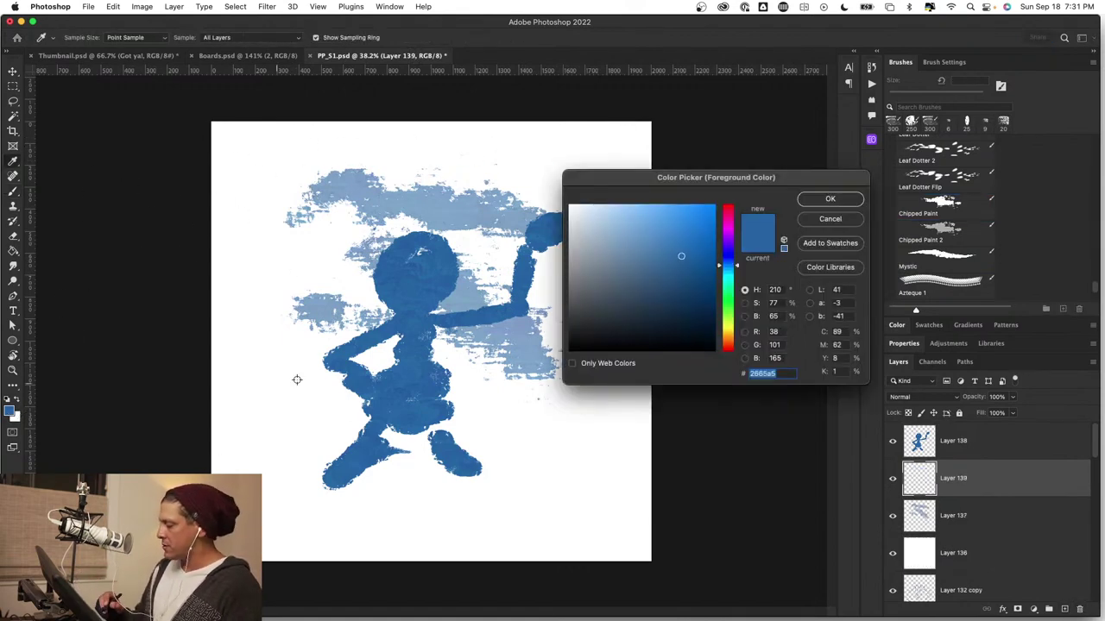
left_click(828, 219)
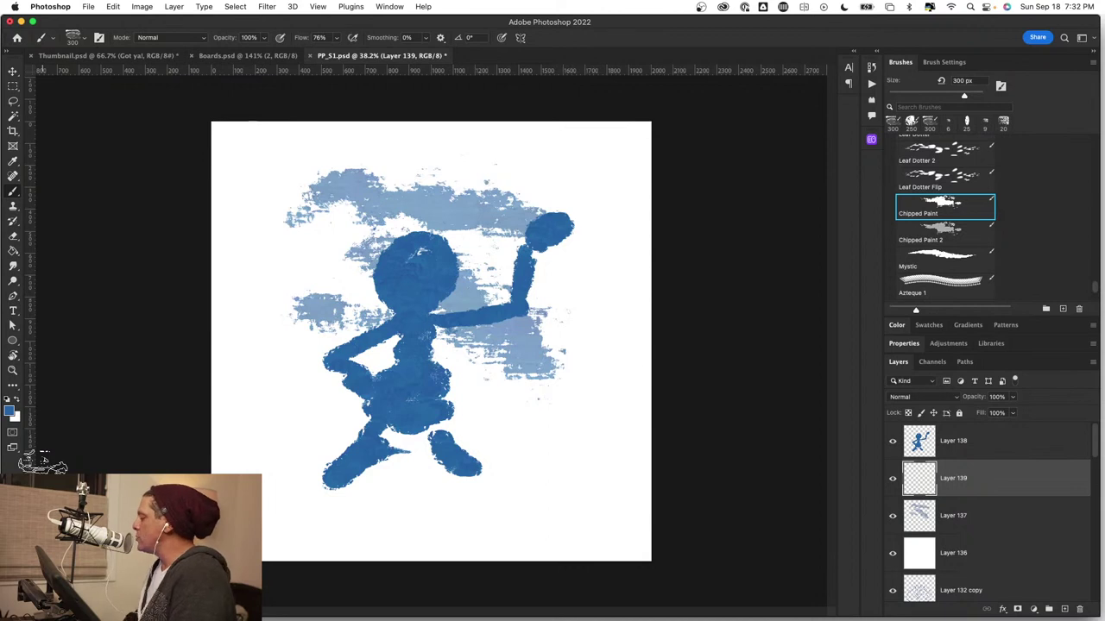
View the Animator Pencil in MyBrushSet, switch to Safari and search the web for "kyle webster photoshop brush animator pencil".
left_click_drag(1094, 288, 1072, 43)
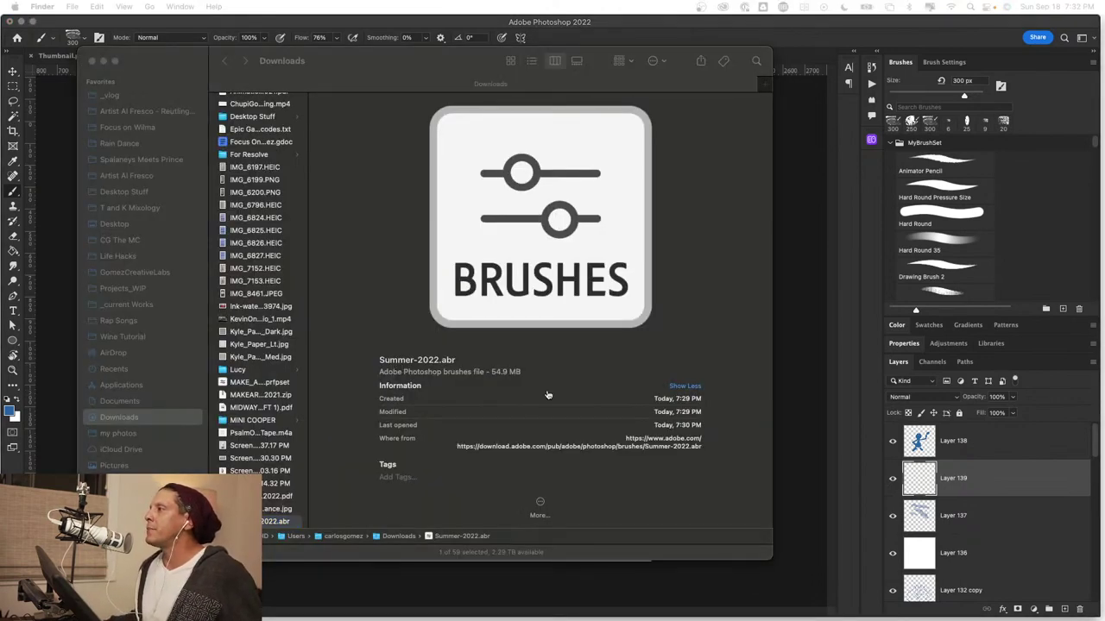
key("super+Tab")
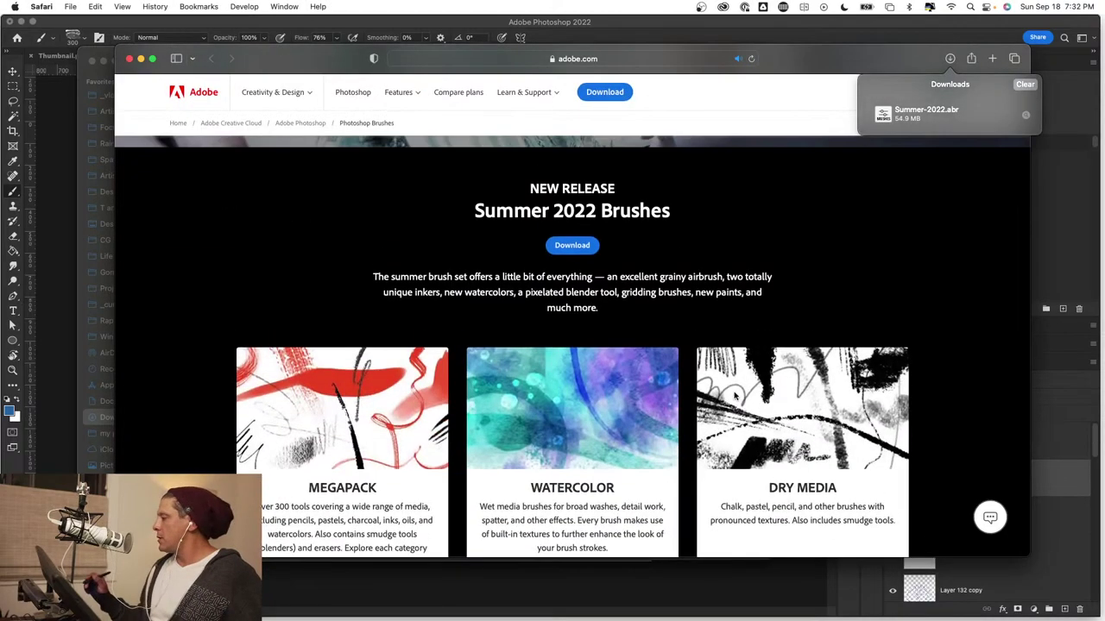
left_click(585, 61)
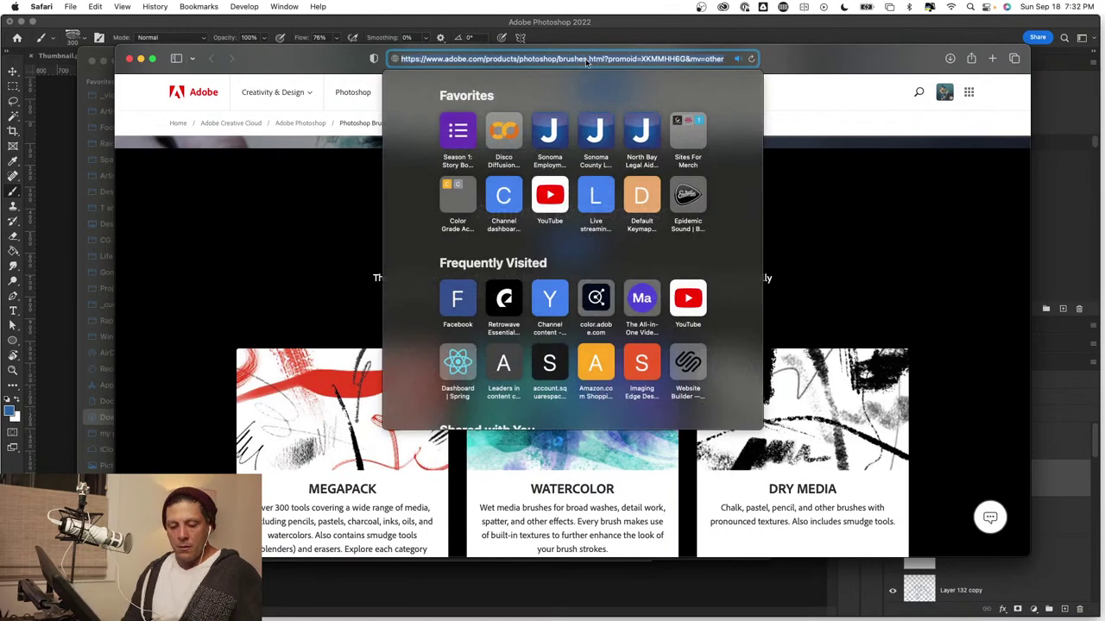
type("kyle w")
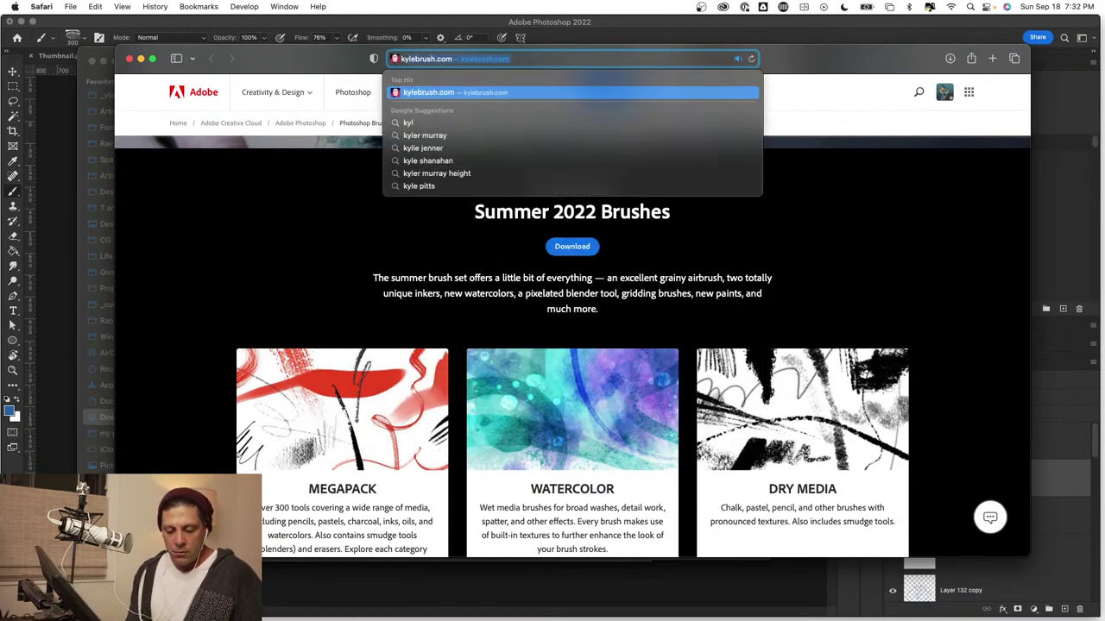
type("ebst")
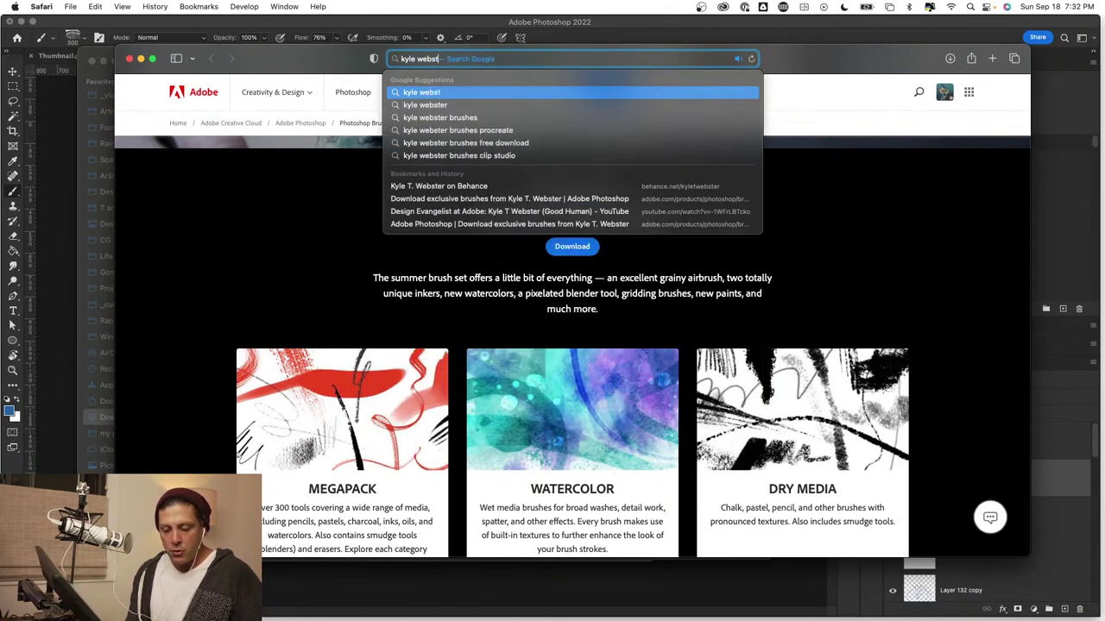
type("er pho")
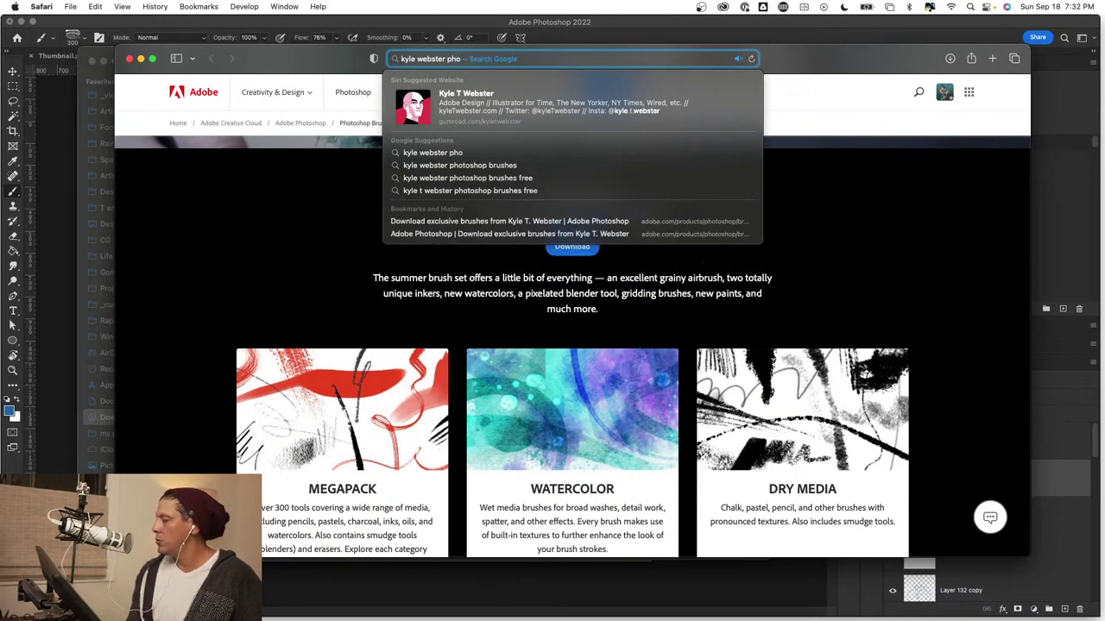
type("y")
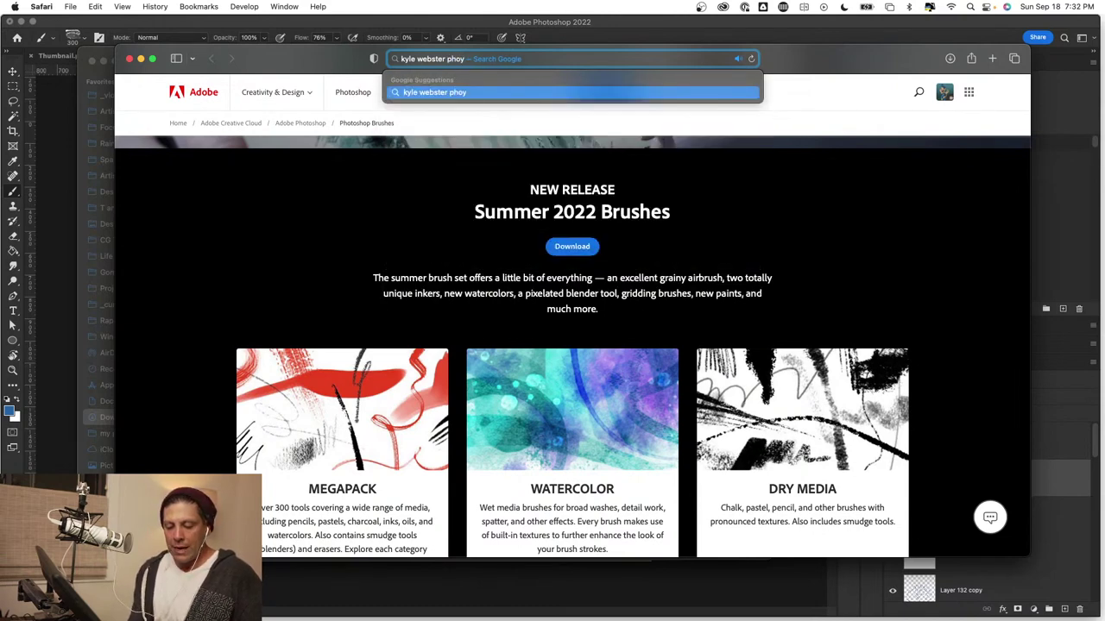
key("BackSpace")
type("toshop brush")
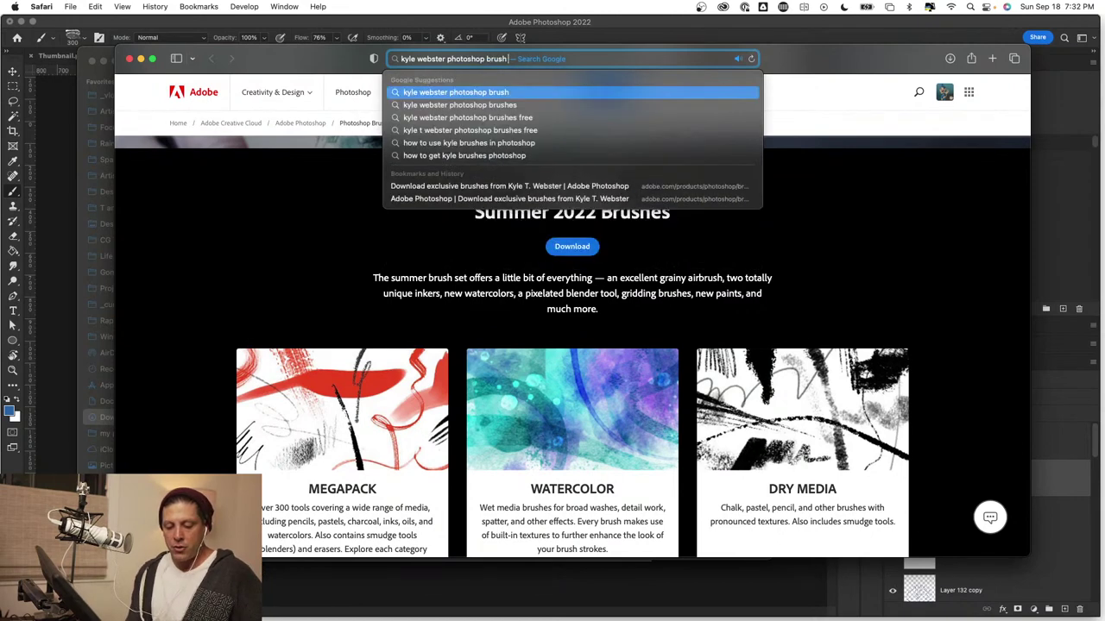
type(" animat")
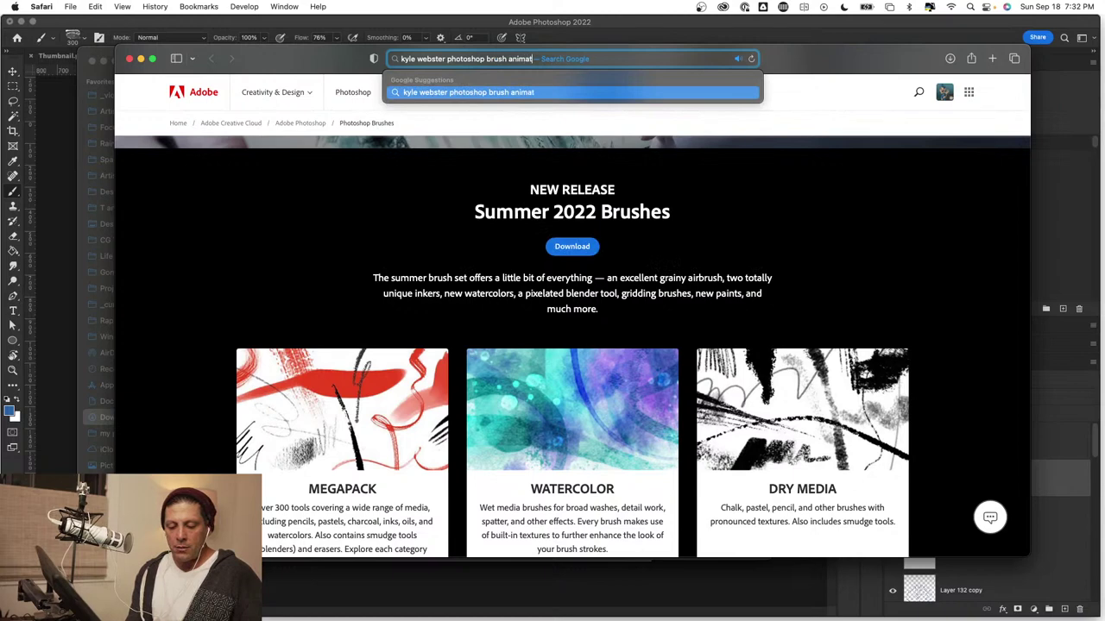
type("or penc")
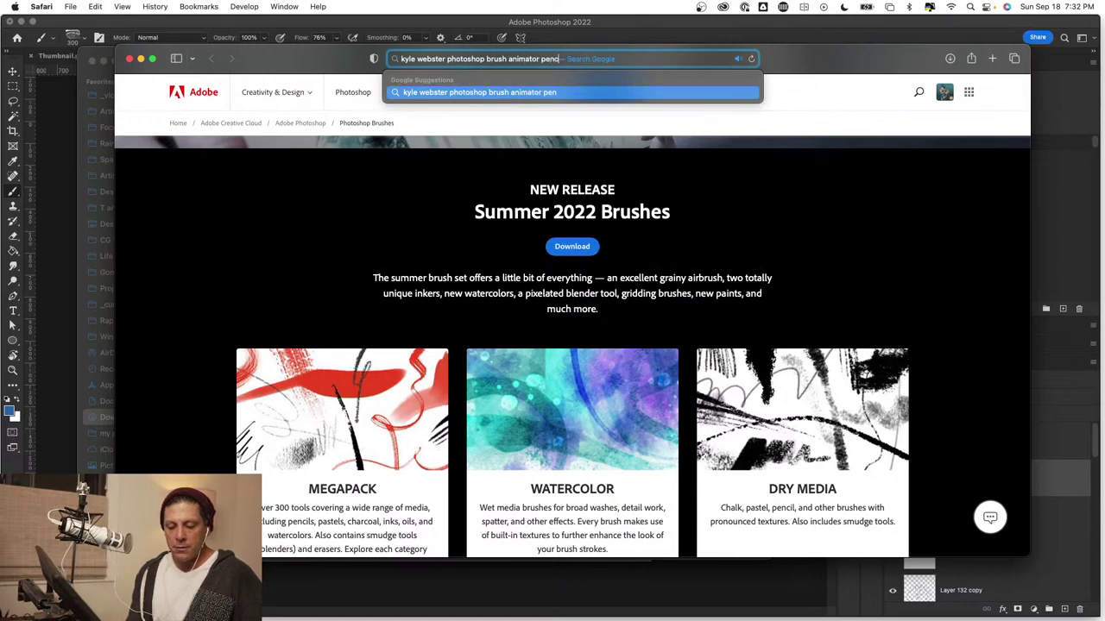
type("il")
key("Return")
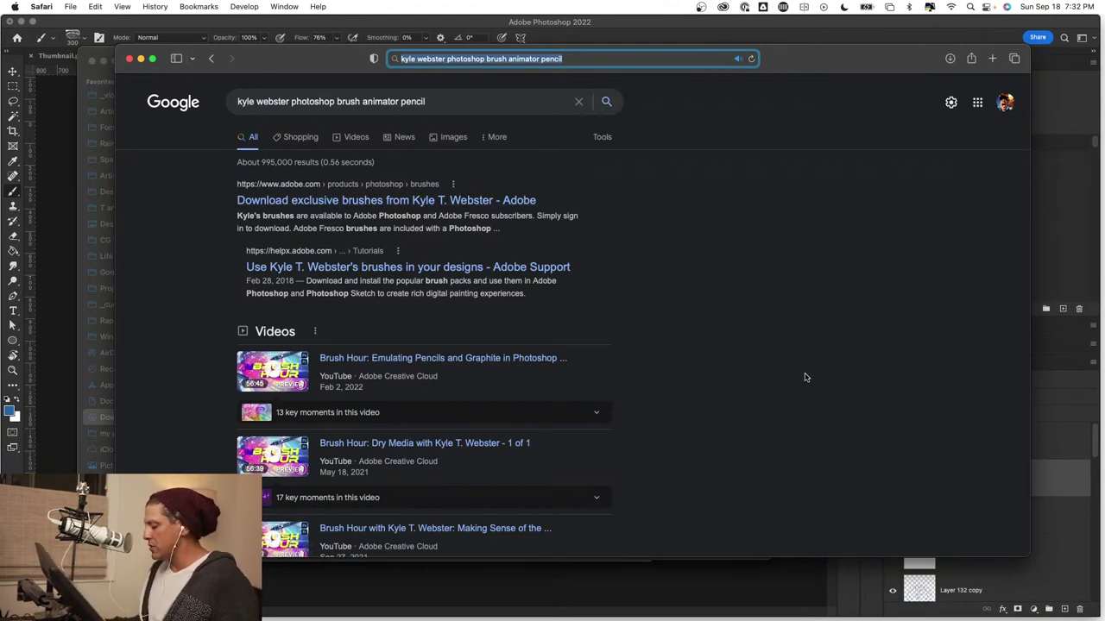
Open the Twitter search result about gritty line art texture in a new tab and read the tweet on the Animator Pencil.
scroll(724, 389, "down", 10)
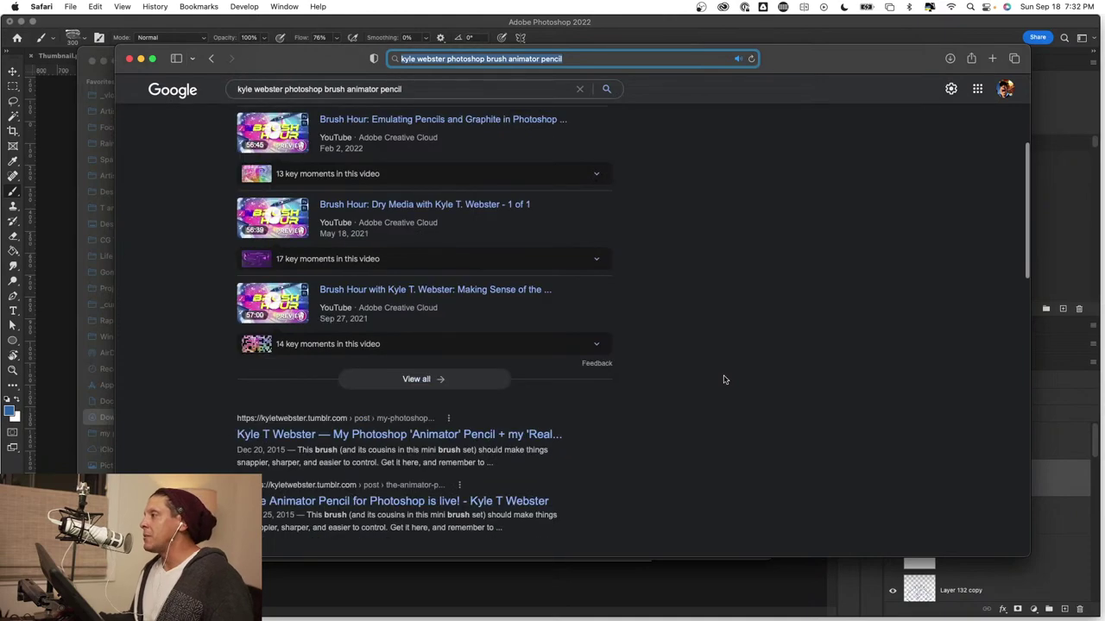
scroll(723, 379, "down", 1)
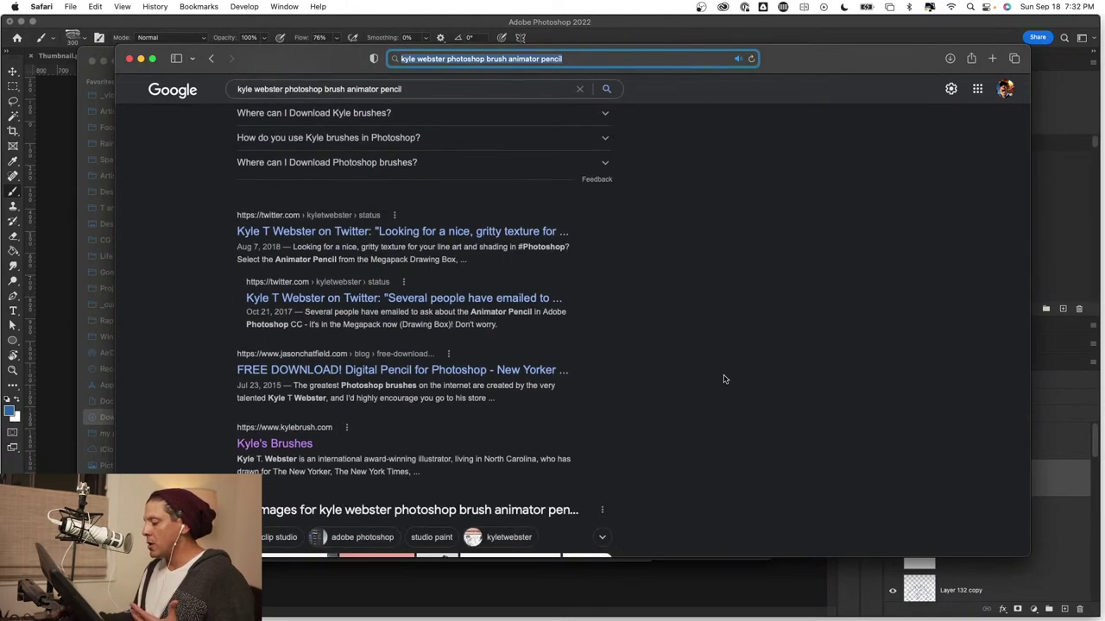
left_click(723, 379)
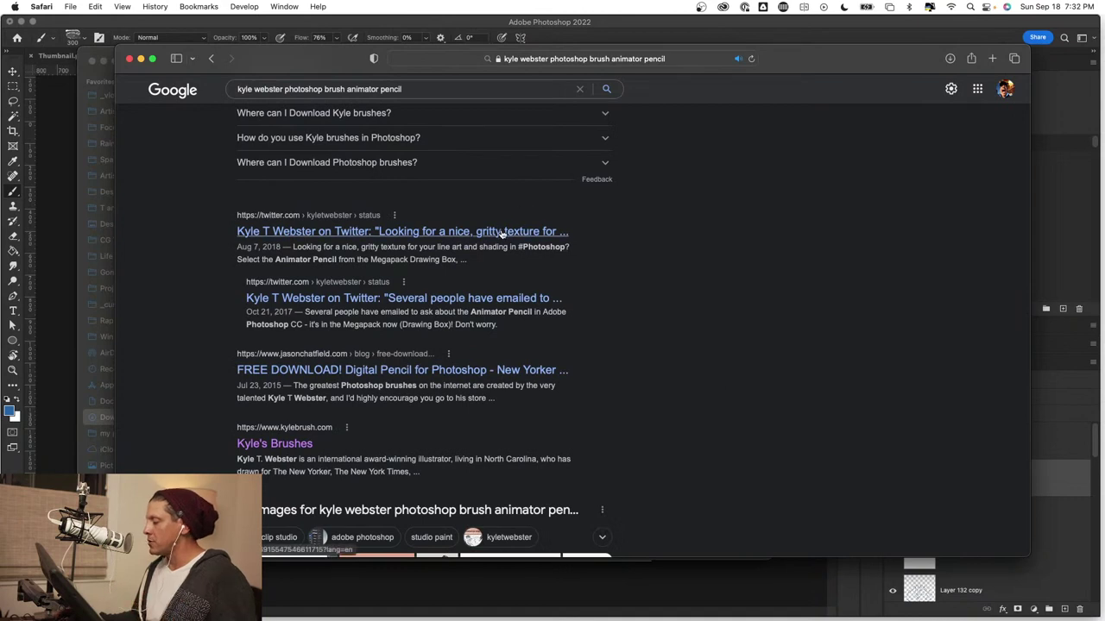
key("super")
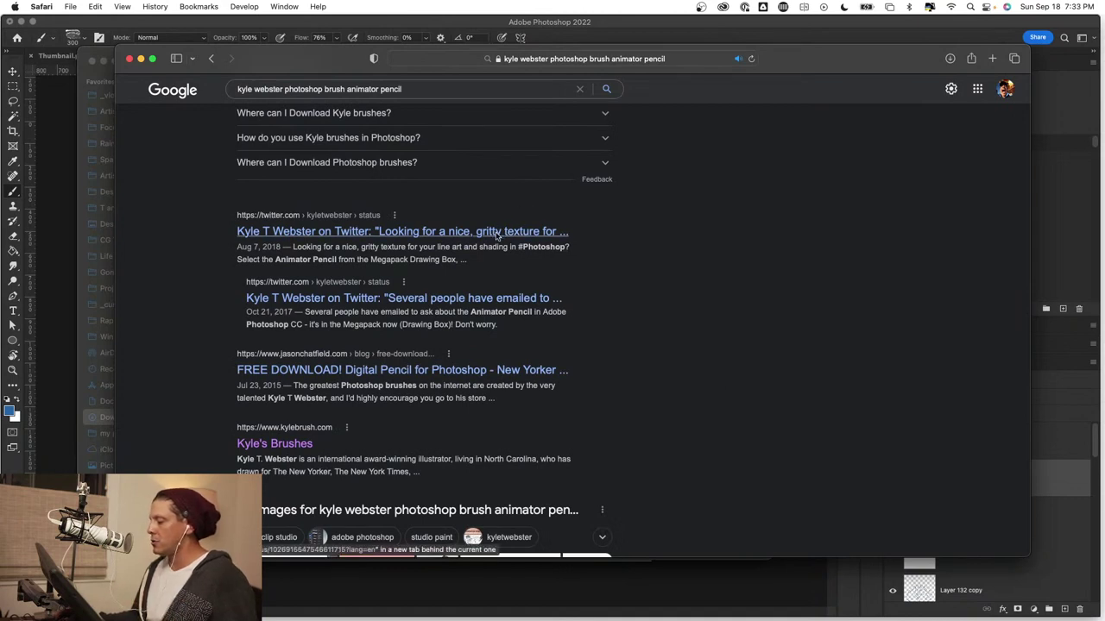
left_click(498, 234, "super")
left_click(674, 81)
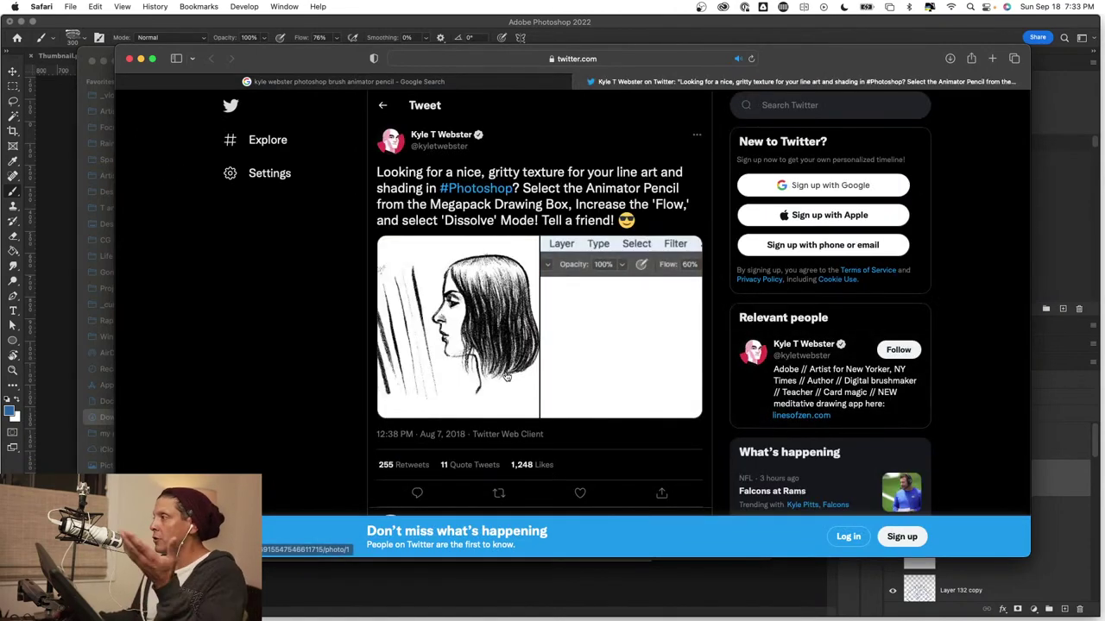
scroll(507, 379, "down", 5)
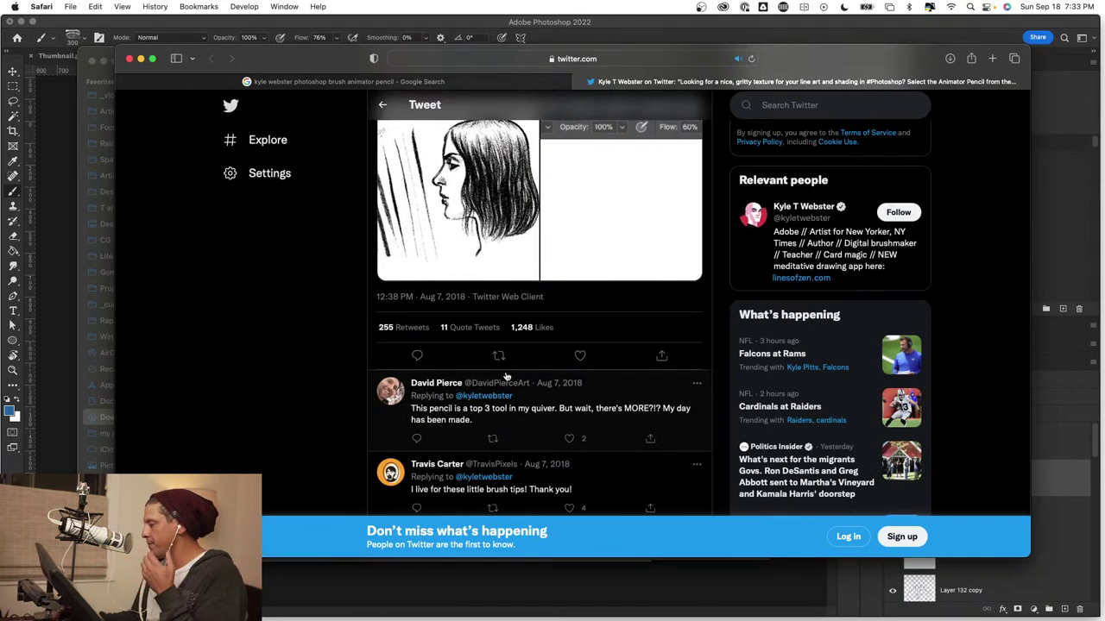
scroll(506, 378, "up", 1)
scroll(507, 376, "up", 3)
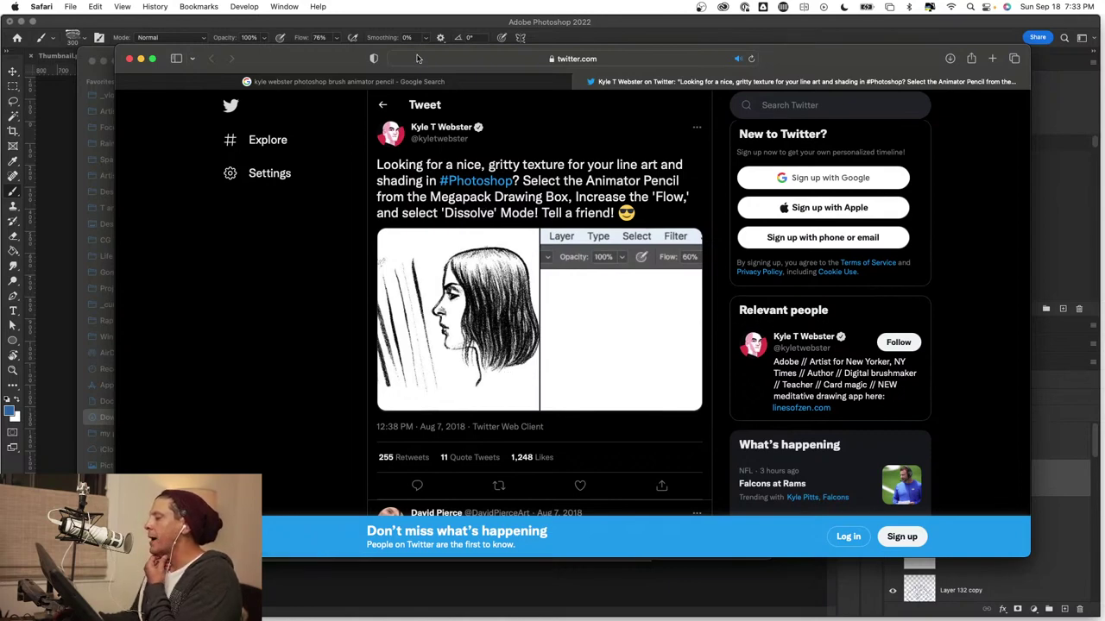
Return from the search results to Adobe's Photoshop brushes page and examine the Megapack and the neighbouring brush packs.
left_click(410, 82)
key("super+bracketleft")
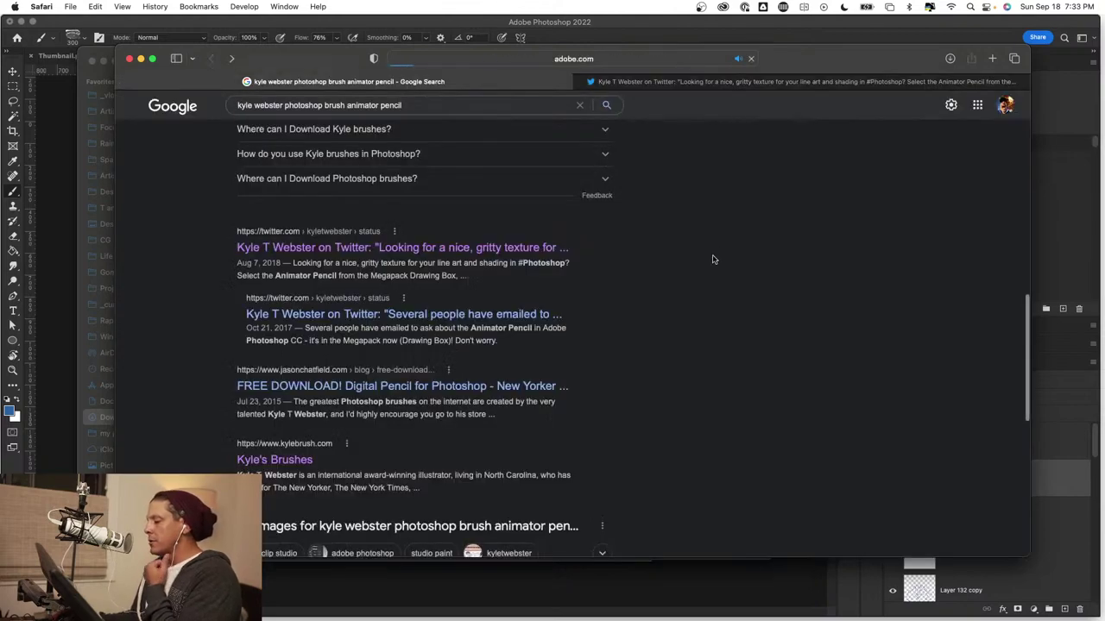
scroll(594, 333, "down", 5)
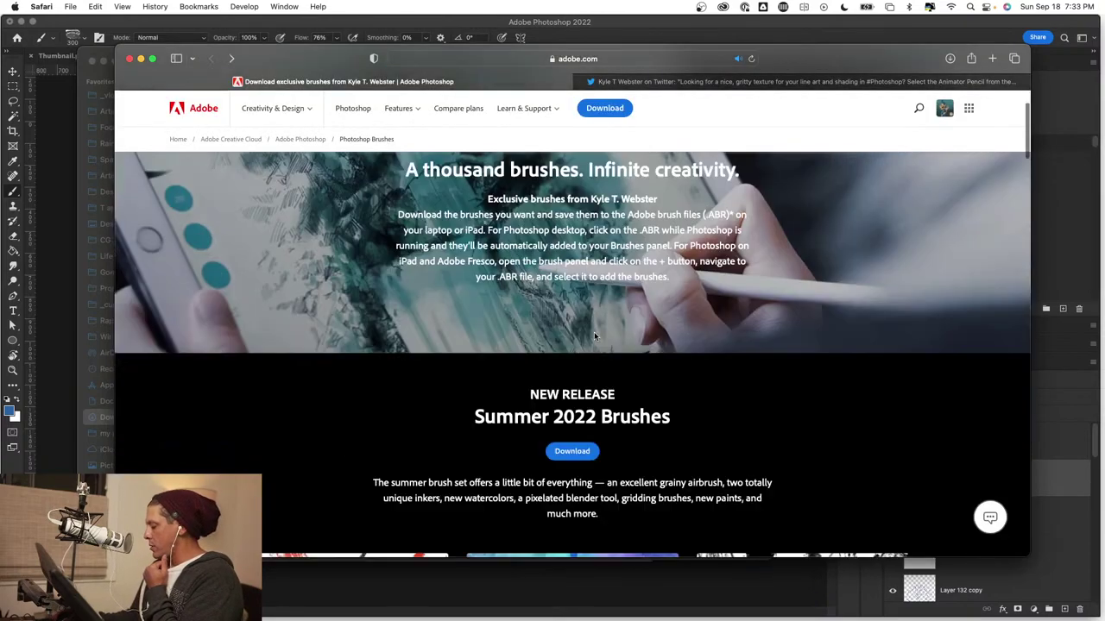
scroll(594, 333, "down", 5)
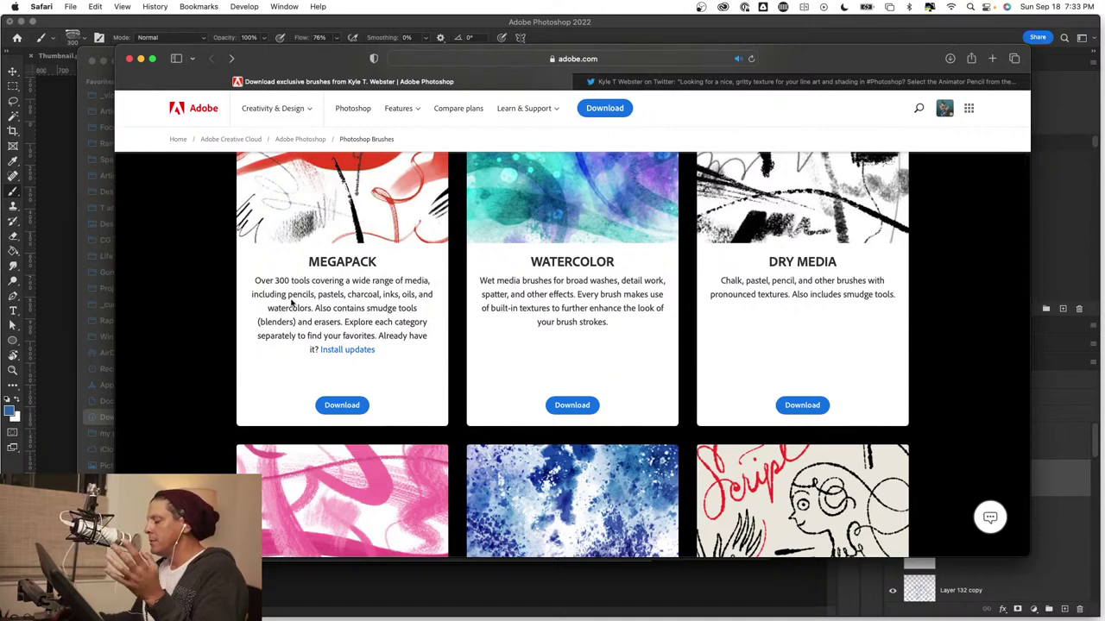
scroll(291, 301, "down", 3)
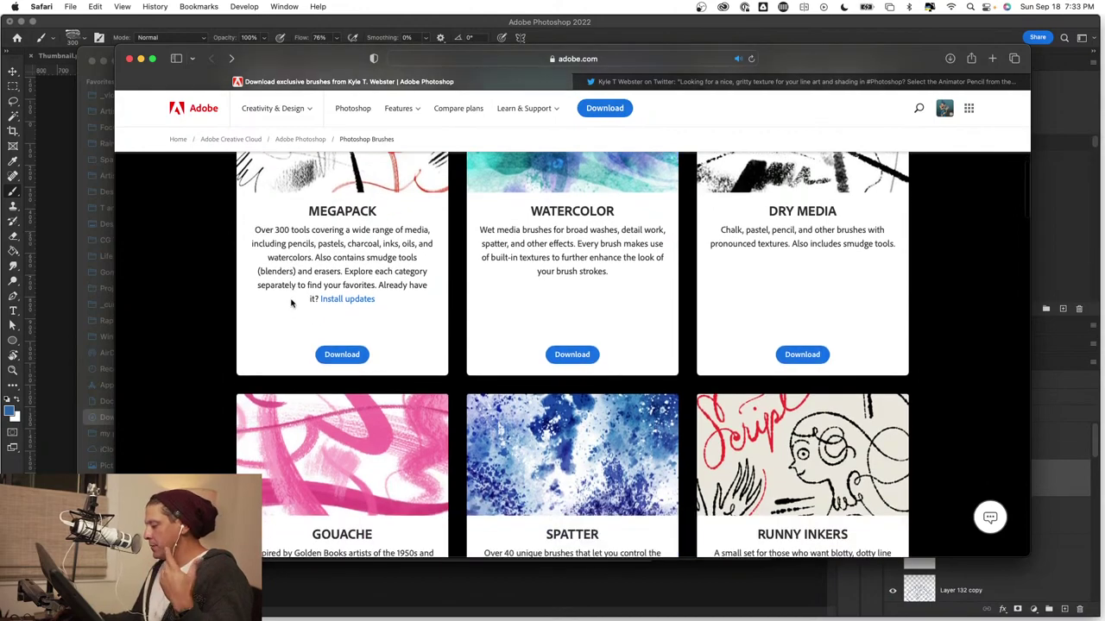
scroll(291, 302, "up", 3)
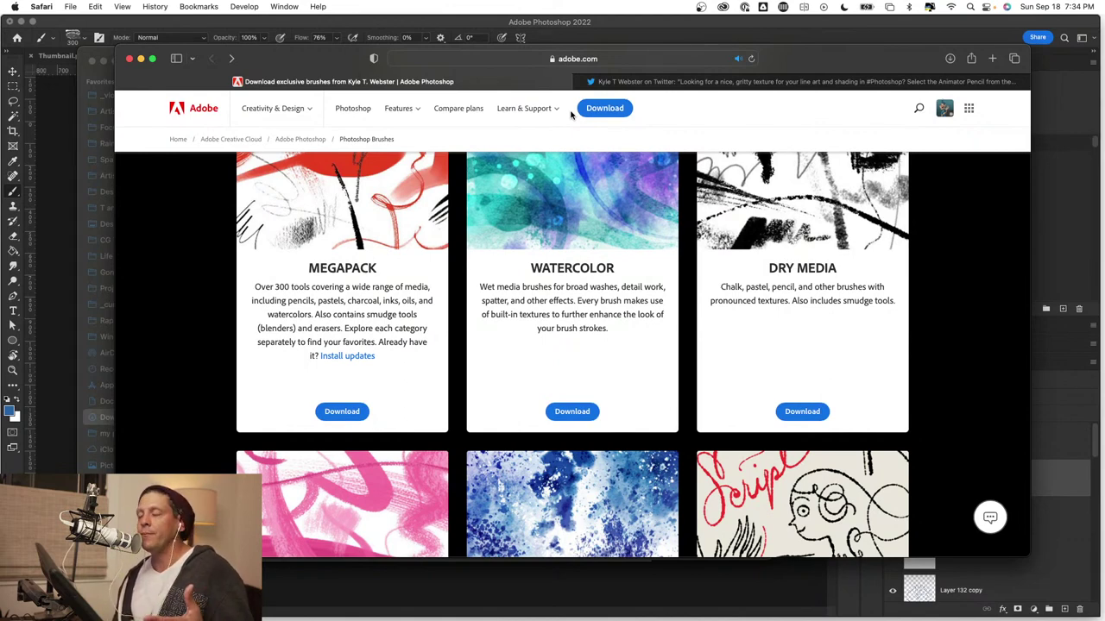
View the Animator Pencil tweet once more, close the tweet and the Adobe brushes page, and return to the PP_S1.psd document in Photoshop.
left_click(701, 84)
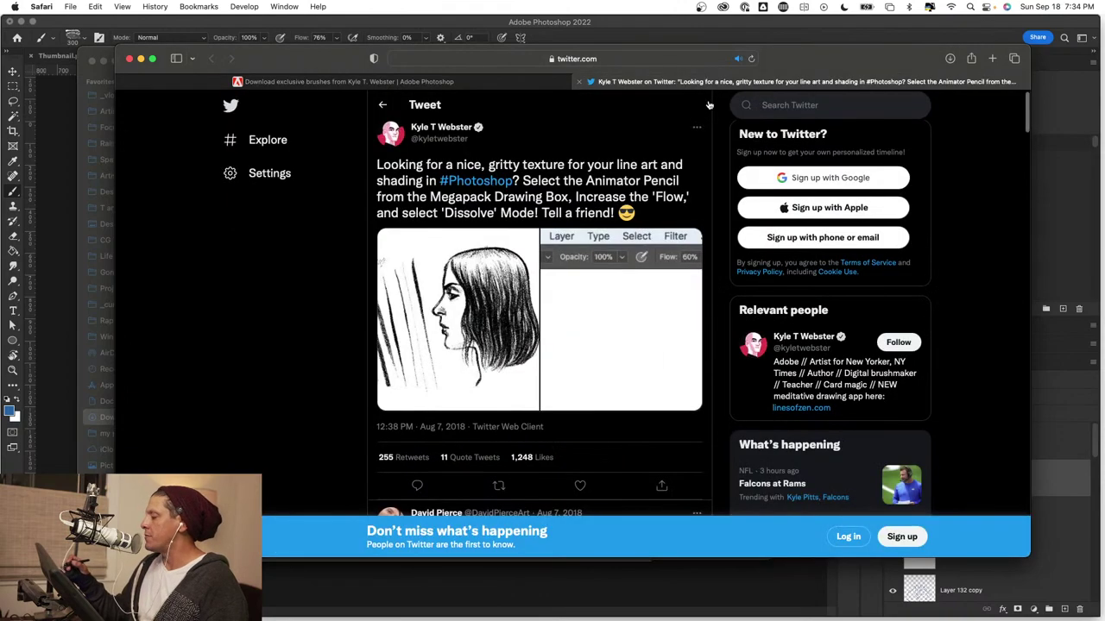
left_click(579, 81)
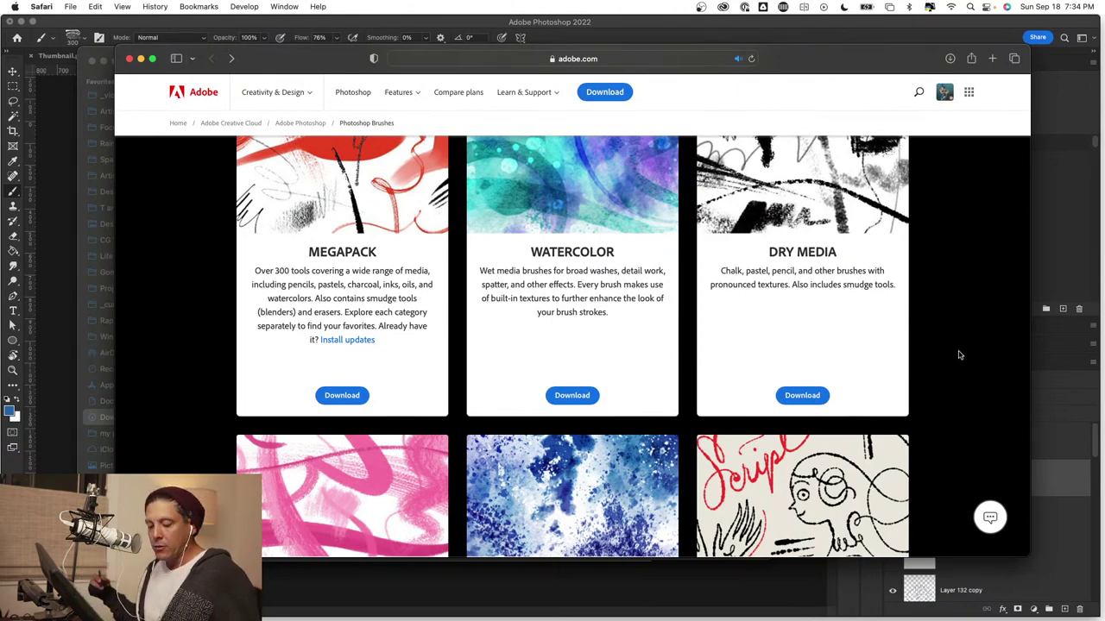
key("super+w")
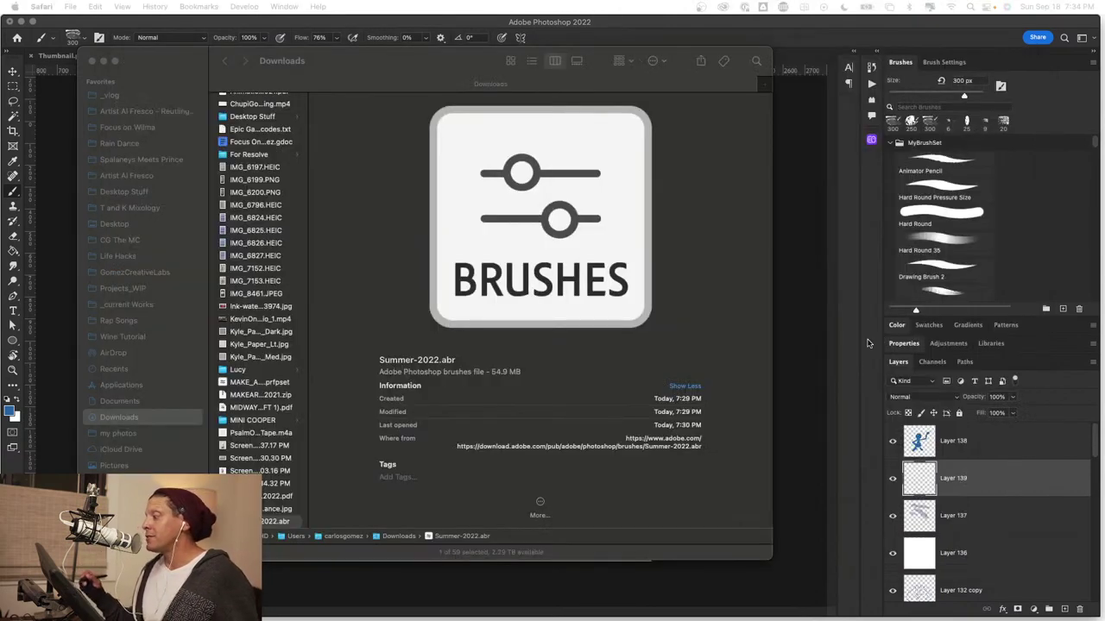
left_click(801, 423)
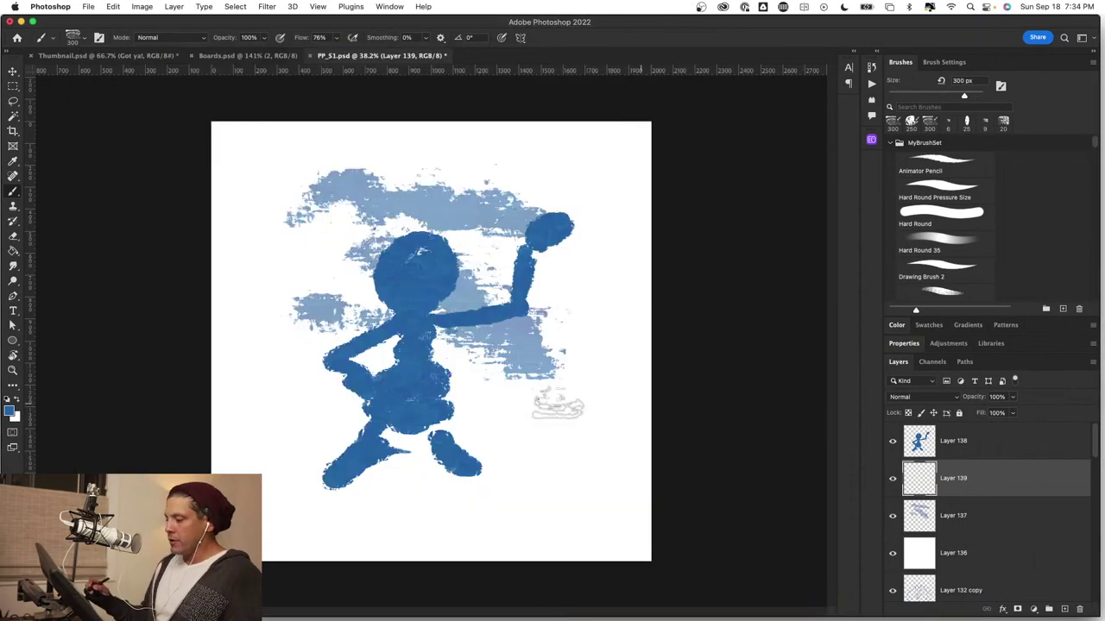
Set the background colour to orange e8980c, undo the test stroke and swap the foreground and background colours.
left_click(19, 419)
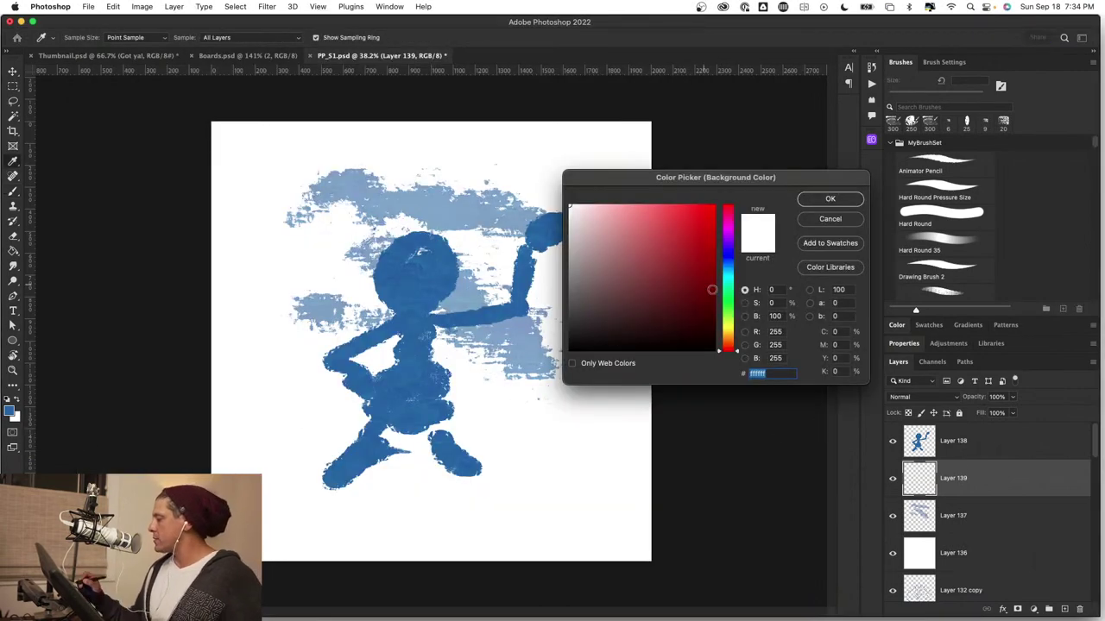
left_click(730, 334)
left_click(707, 225)
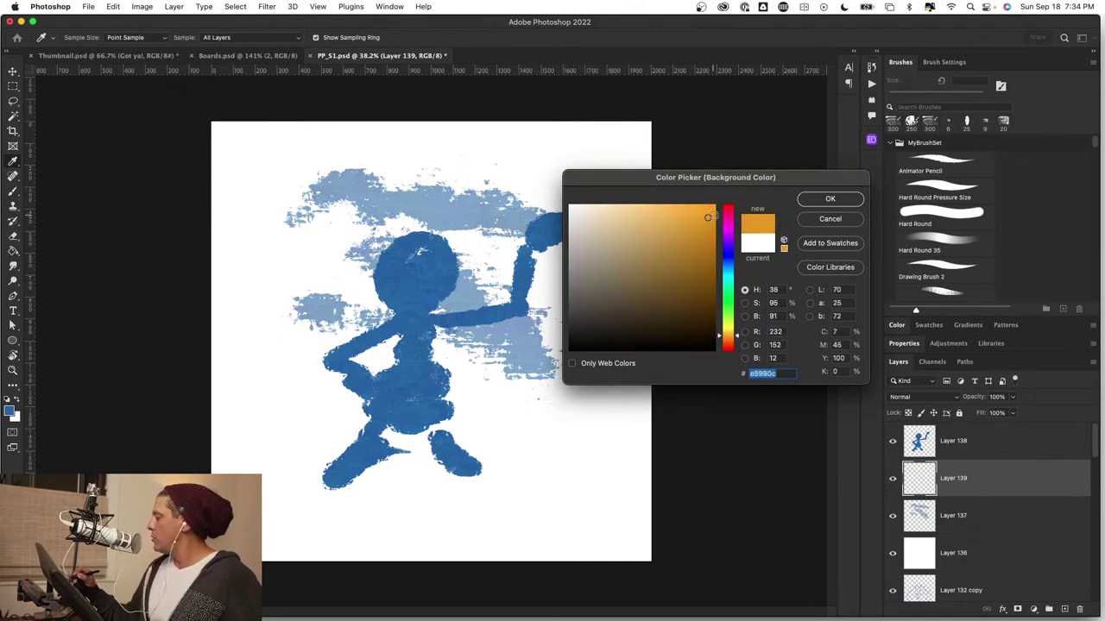
left_click(829, 199)
mouse_move(354, 259)
left_mouse_down()
mouse_move(371, 276)
mouse_move(405, 259)
mouse_move(483, 363)
mouse_move(453, 397)
left_mouse_up()
key("super+z")
left_click(20, 402)
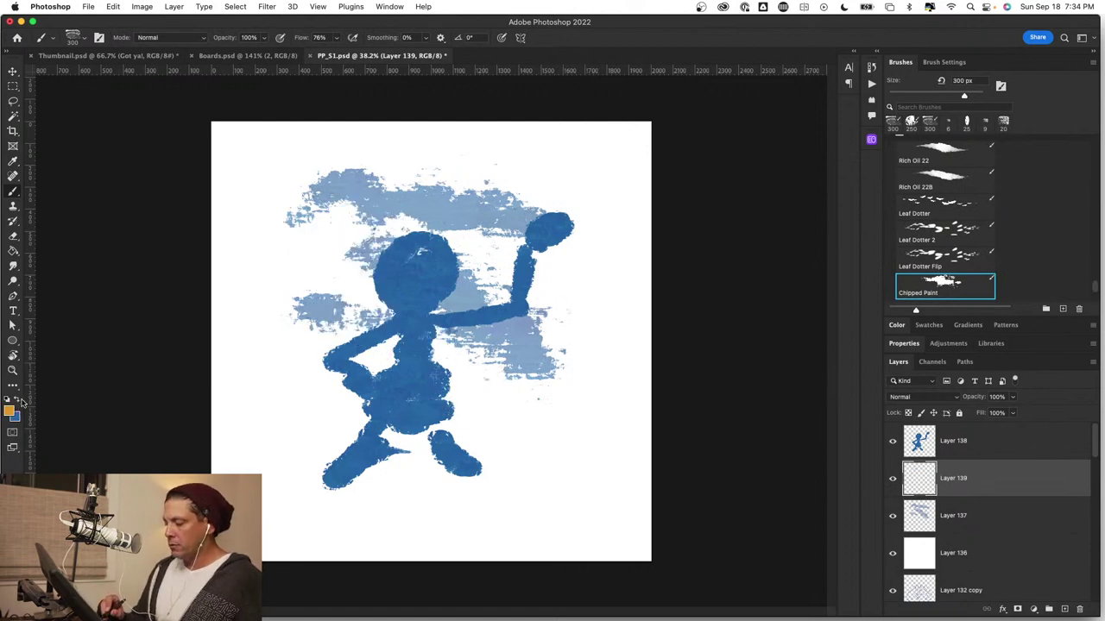
On Layer 139, paint a large orange Chipped Paint patch behind the figure and scatter orange Leaf Dotter Flip marks around it.
mouse_move(406, 254)
left_mouse_down()
mouse_move(349, 282)
mouse_move(313, 335)
mouse_move(459, 308)
mouse_move(319, 331)
mouse_move(472, 254)
mouse_move(378, 345)
mouse_move(458, 367)
mouse_move(463, 440)
mouse_move(516, 420)
mouse_move(361, 354)
mouse_move(336, 304)
mouse_move(406, 378)
mouse_move(345, 423)
left_mouse_up()
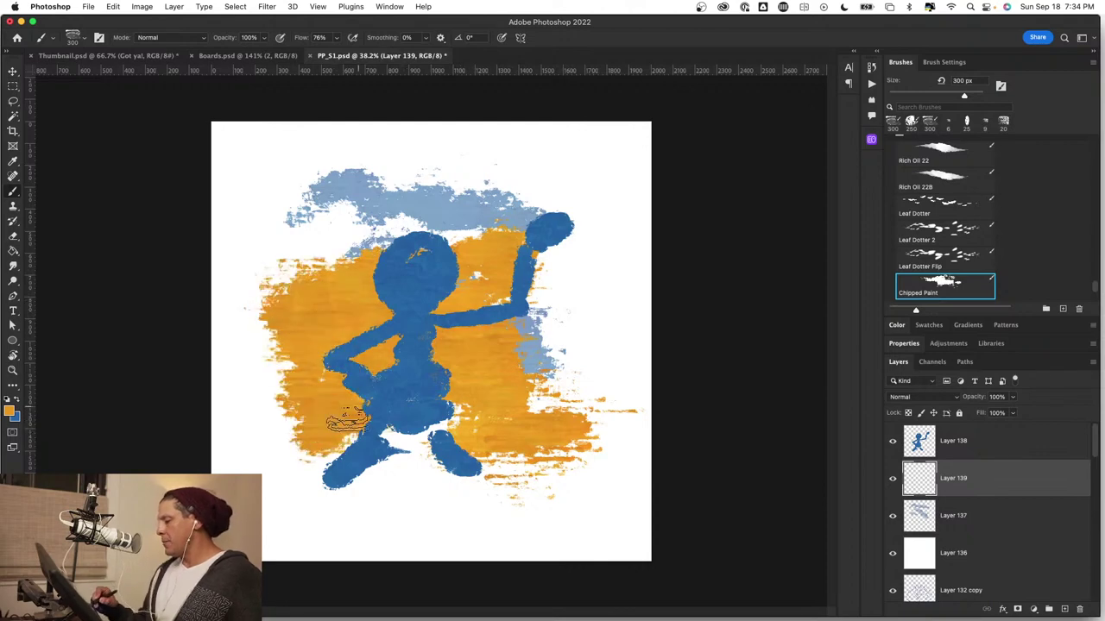
left_click_drag(505, 300, 536, 404)
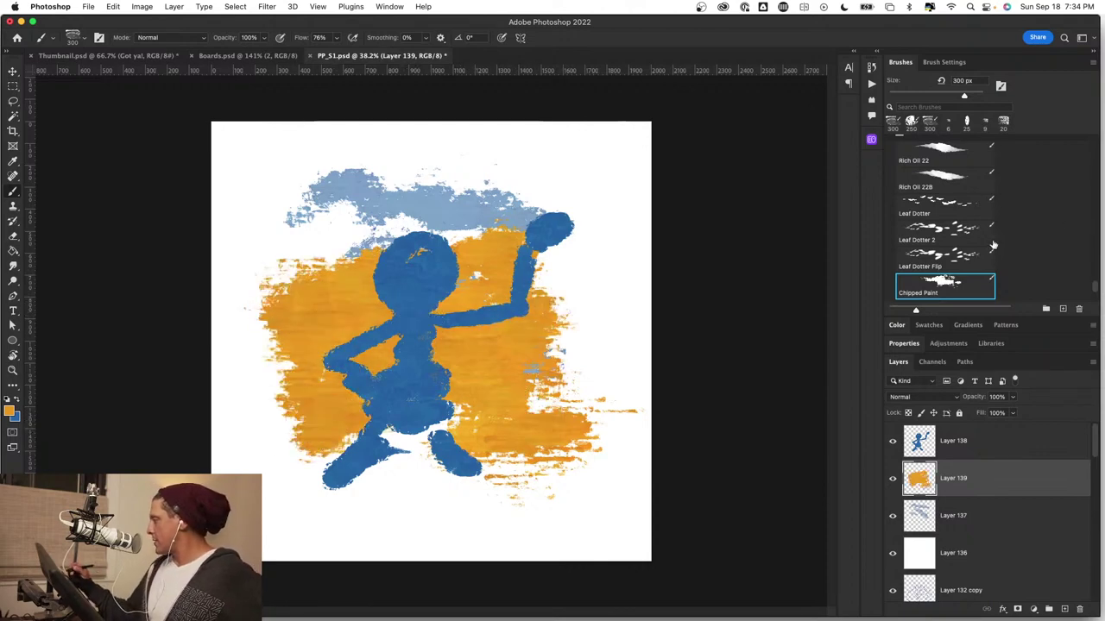
mouse_move(609, 220)
left_mouse_down()
mouse_move(593, 271)
mouse_move(601, 442)
left_mouse_up()
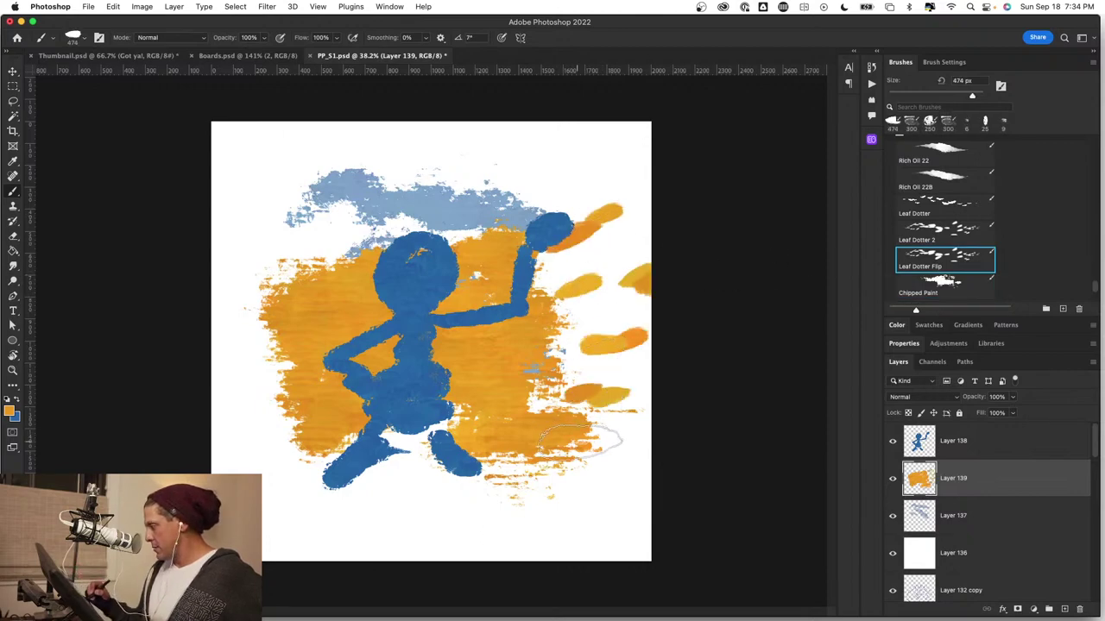
mouse_move(290, 506)
left_mouse_down()
mouse_move(381, 523)
mouse_move(497, 508)
mouse_move(595, 470)
left_mouse_up()
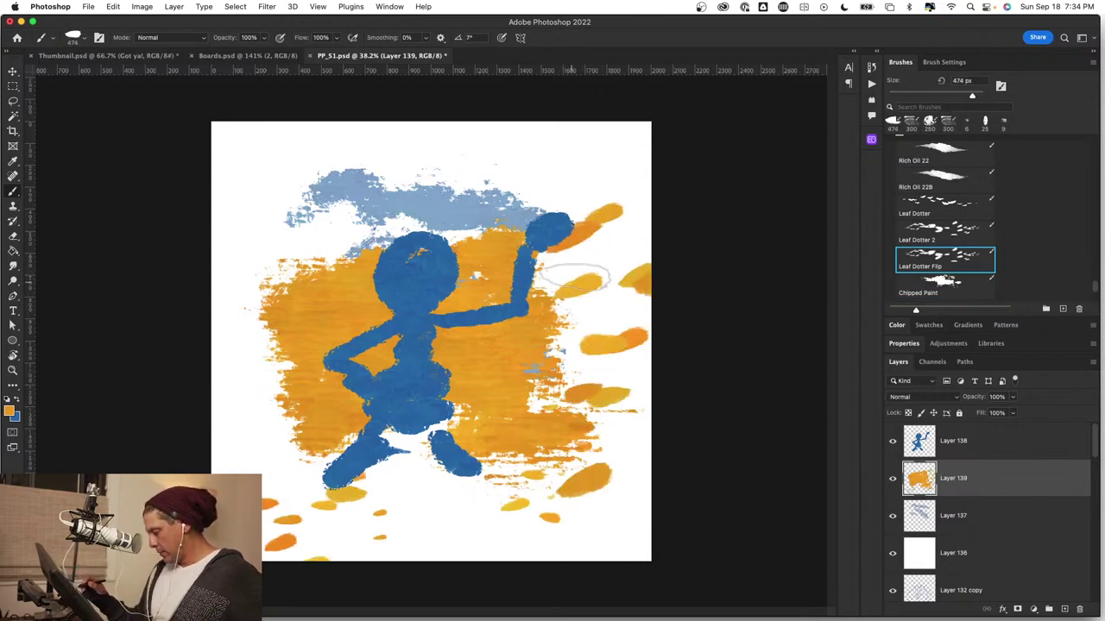
Change the foreground colour to green and paint Leaf Dotter Flip marks and a vertical Chipped Paint patch over the orange area.
left_click(10, 411)
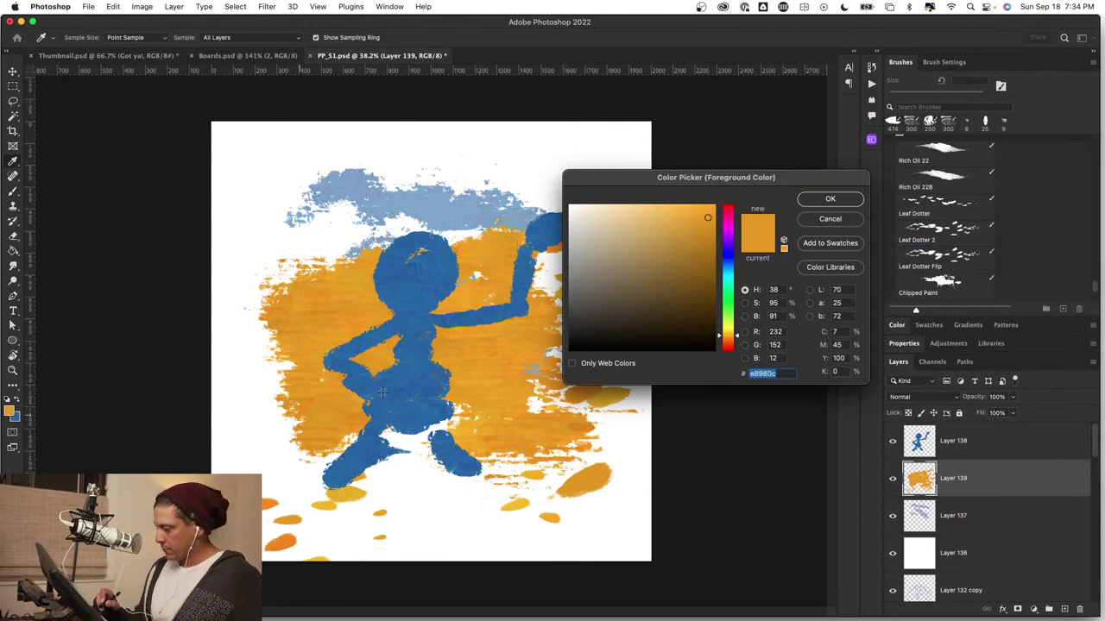
left_click(728, 301)
left_click(695, 285)
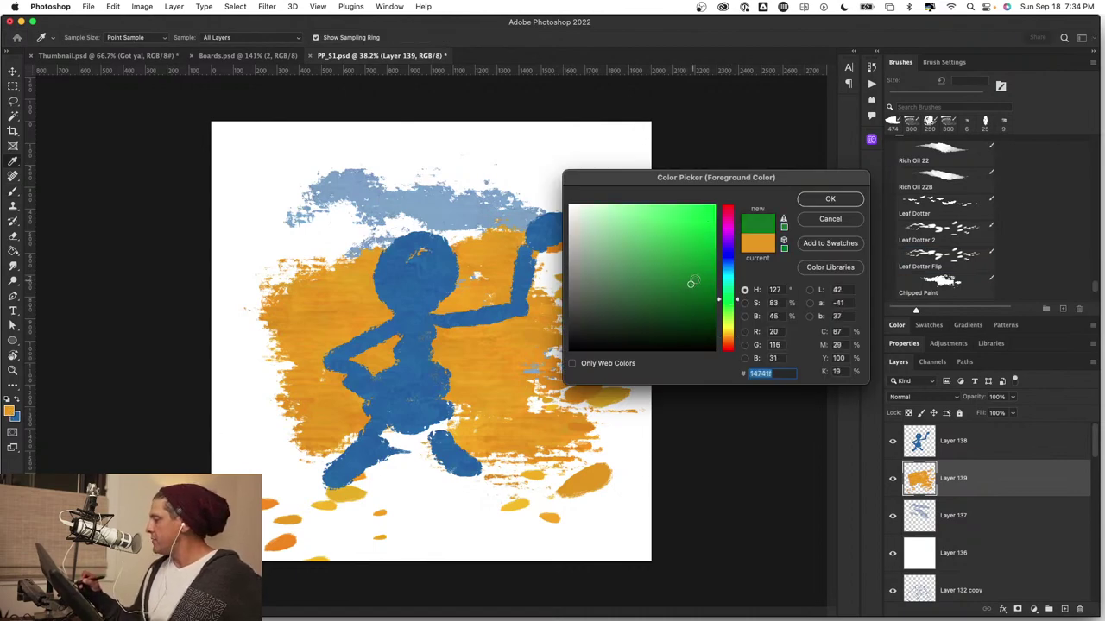
left_click(830, 200)
mouse_move(517, 233)
left_mouse_down()
mouse_move(372, 311)
mouse_move(484, 422)
mouse_move(517, 416)
left_mouse_up()
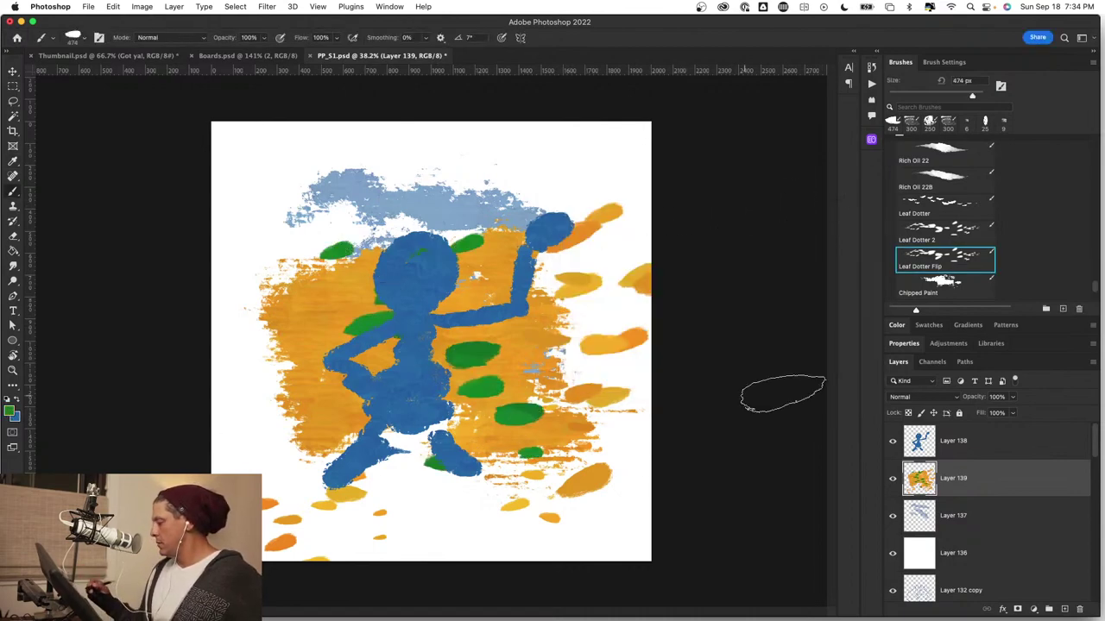
left_click(962, 285)
mouse_move(535, 332)
left_mouse_down()
mouse_move(527, 367)
mouse_move(539, 445)
left_mouse_up()
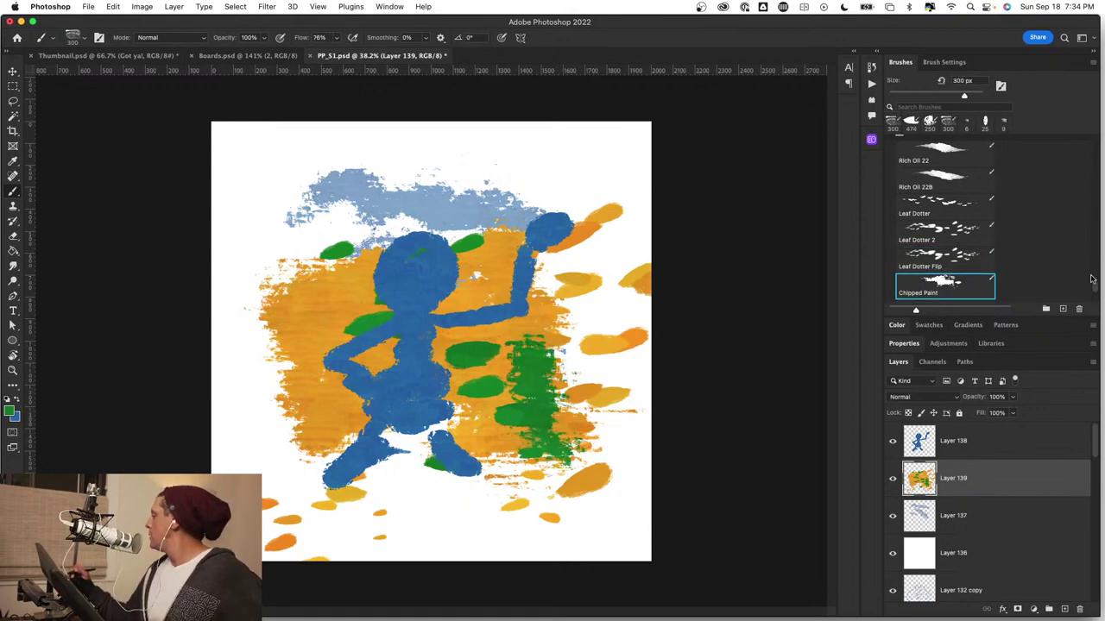
Choose the Summer Wash Light brush and paint a translucent green cloud above the figure's raised hand.
left_click_drag(1096, 289, 1096, 294)
scroll(950, 233, "up", 5)
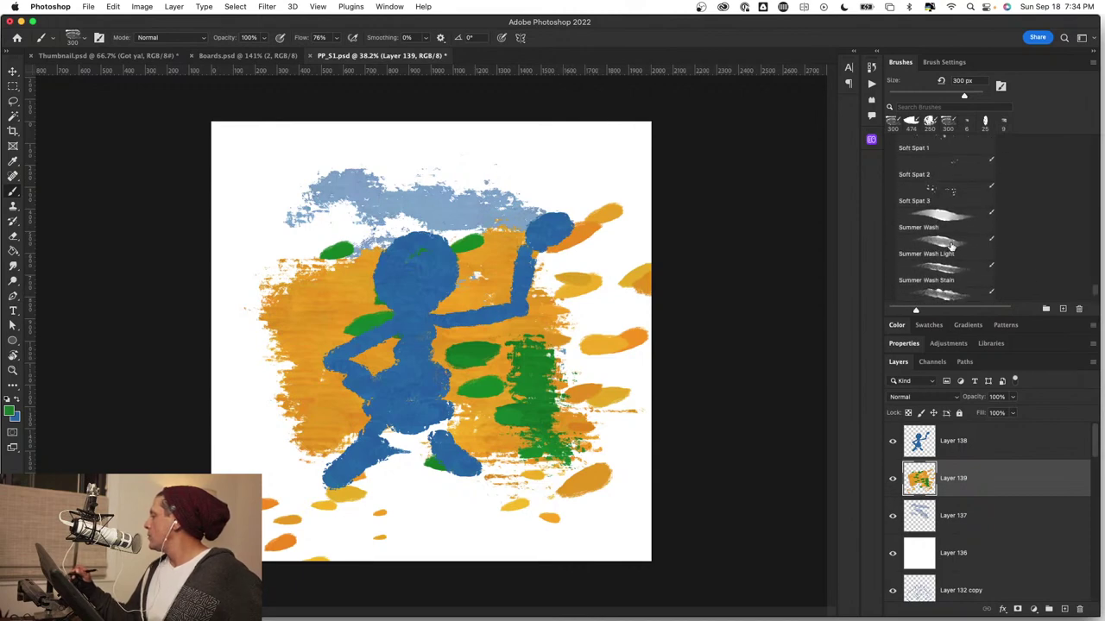
left_click(958, 241)
mouse_move(532, 163)
left_mouse_down()
mouse_move(492, 171)
mouse_move(577, 175)
mouse_move(513, 175)
mouse_move(551, 164)
mouse_move(503, 170)
mouse_move(590, 185)
mouse_move(628, 177)
mouse_move(572, 194)
mouse_move(461, 194)
left_mouse_up()
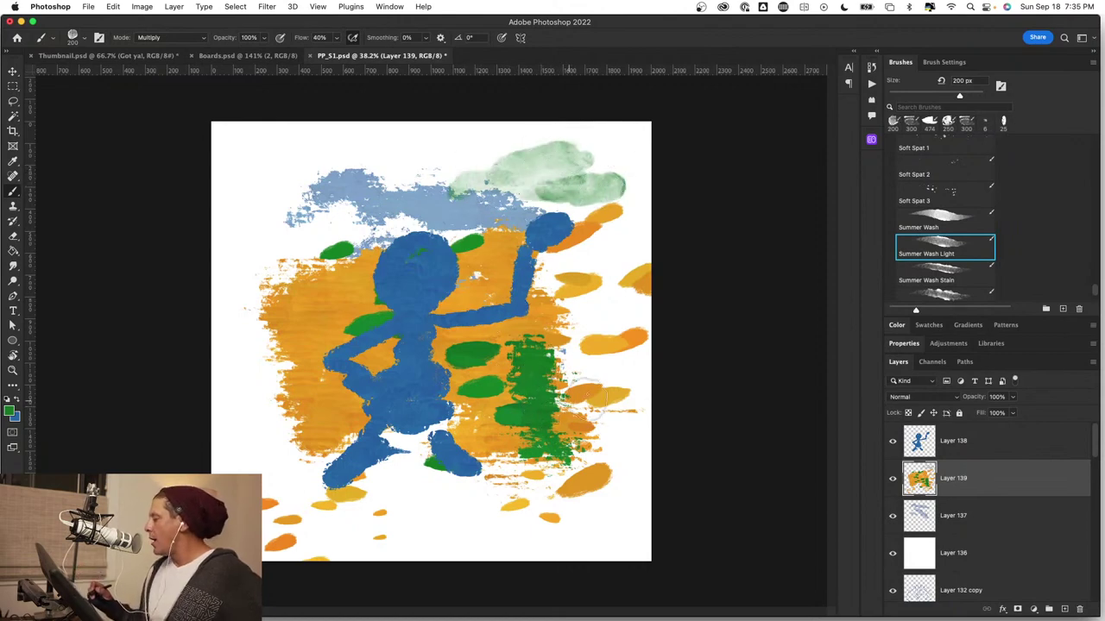
Merge Layers 137, 139 and 138 into one layer and clear all of its contents.
left_click(979, 520)
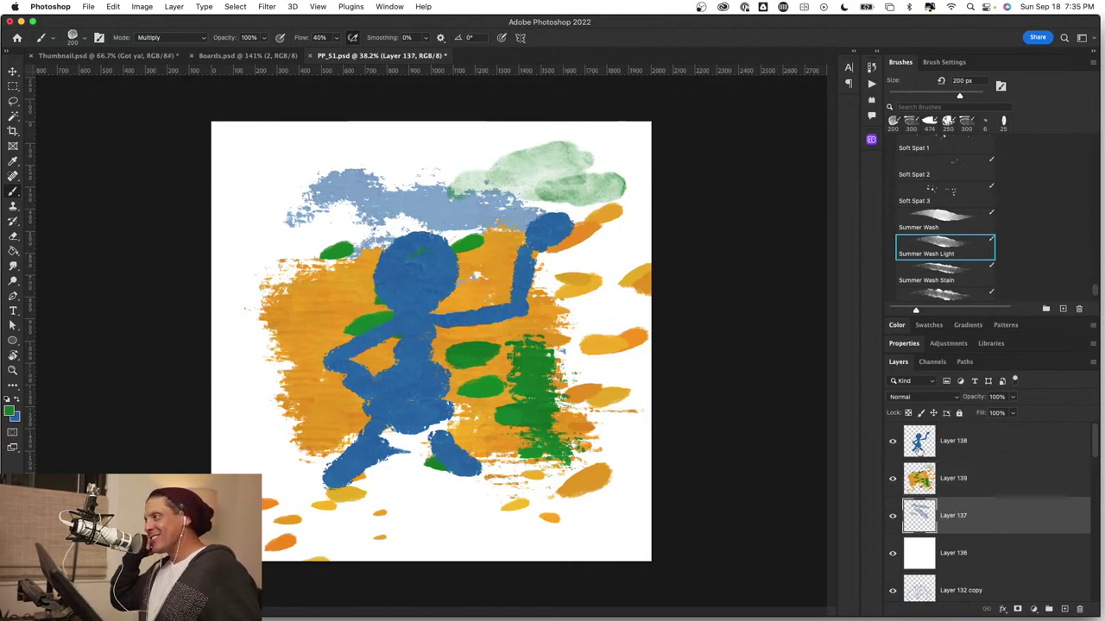
left_click(1002, 440, "shift")
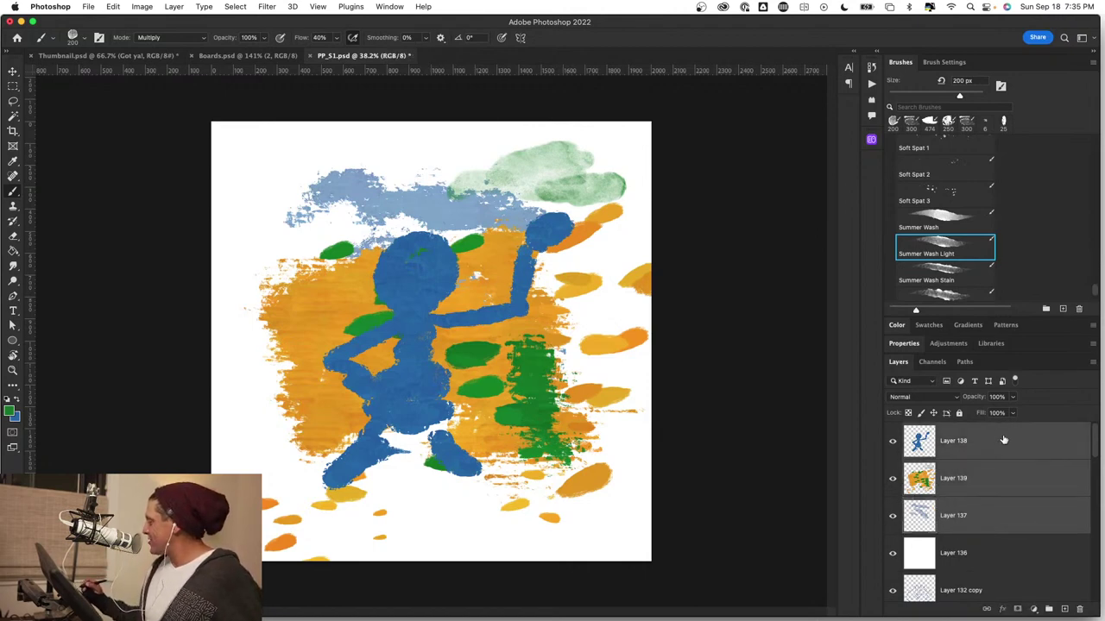
key("super+e")
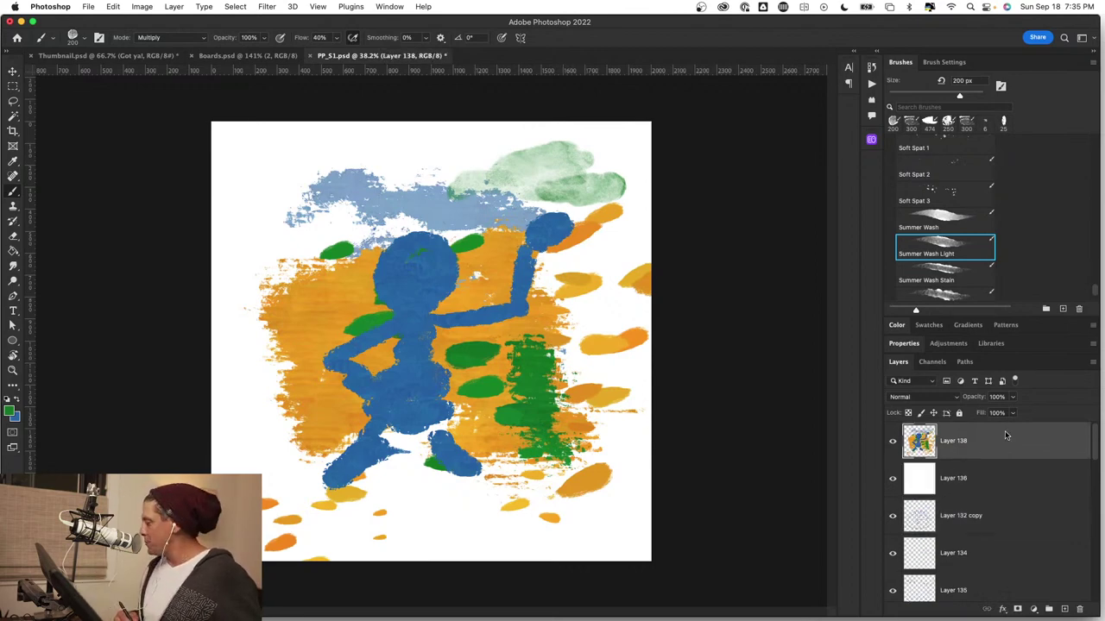
key("super+a")
key("Delete")
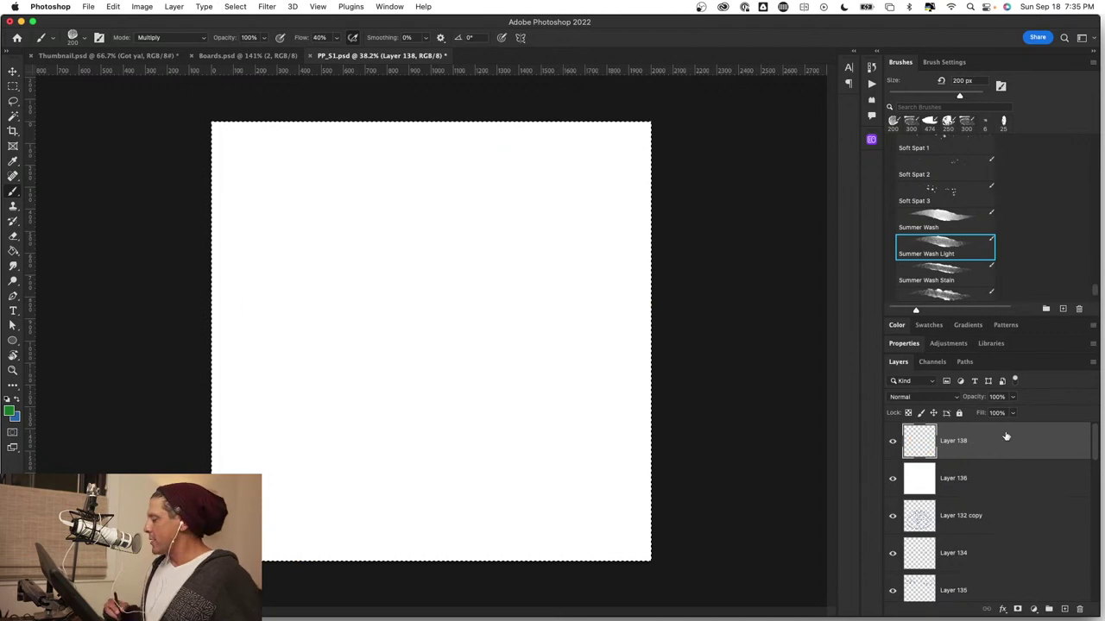
Paint several winding, overlapping green strokes and a small separate patch on the cleared layer with the Summer Wash Light brush.
mouse_move(324, 240)
left_mouse_down()
mouse_move(441, 233)
mouse_move(538, 277)
left_mouse_up()
mouse_move(401, 252)
left_mouse_down()
mouse_move(339, 245)
mouse_move(346, 252)
mouse_move(324, 287)
mouse_move(375, 304)
mouse_move(456, 295)
mouse_move(404, 317)
mouse_move(437, 321)
mouse_move(544, 309)
mouse_move(535, 274)
mouse_move(566, 214)
left_mouse_up()
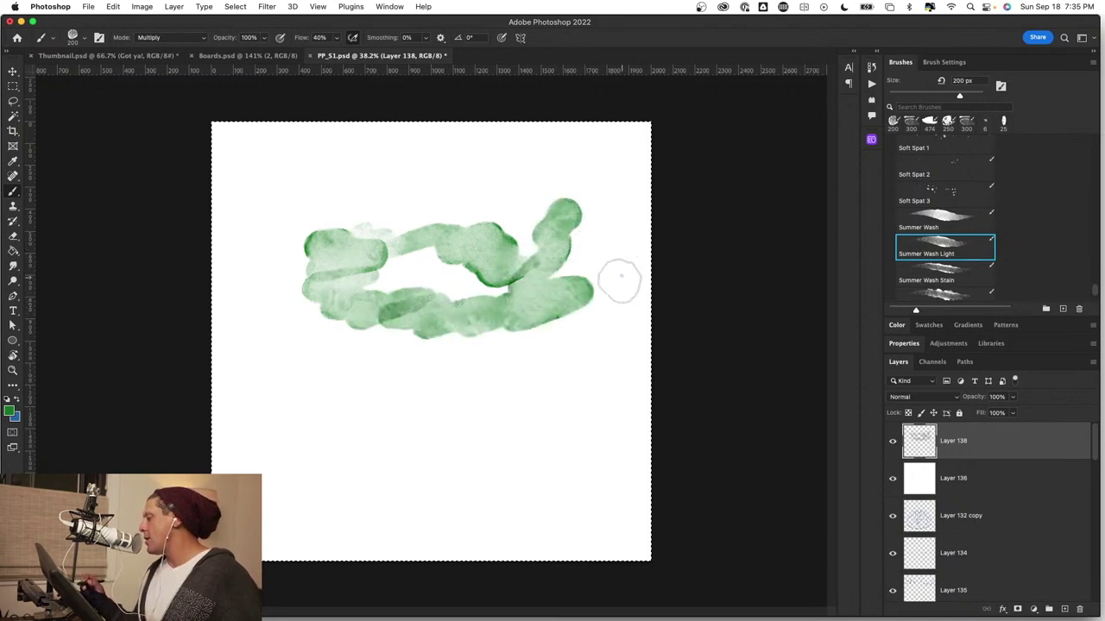
mouse_move(574, 308)
left_mouse_down()
mouse_move(585, 402)
mouse_move(404, 416)
left_mouse_up()
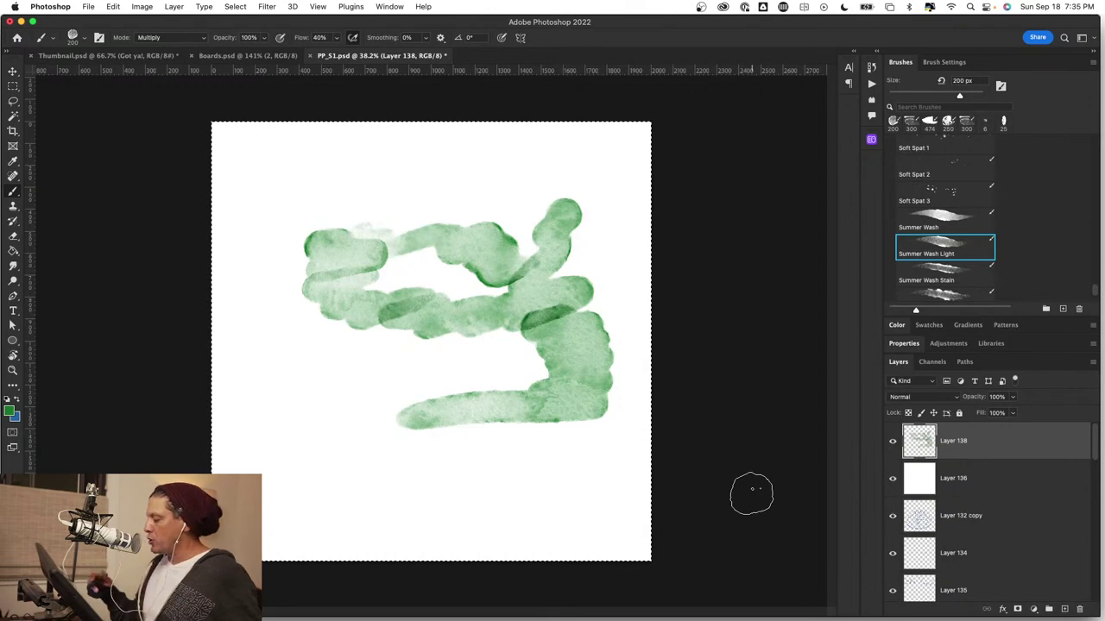
left_click(308, 367)
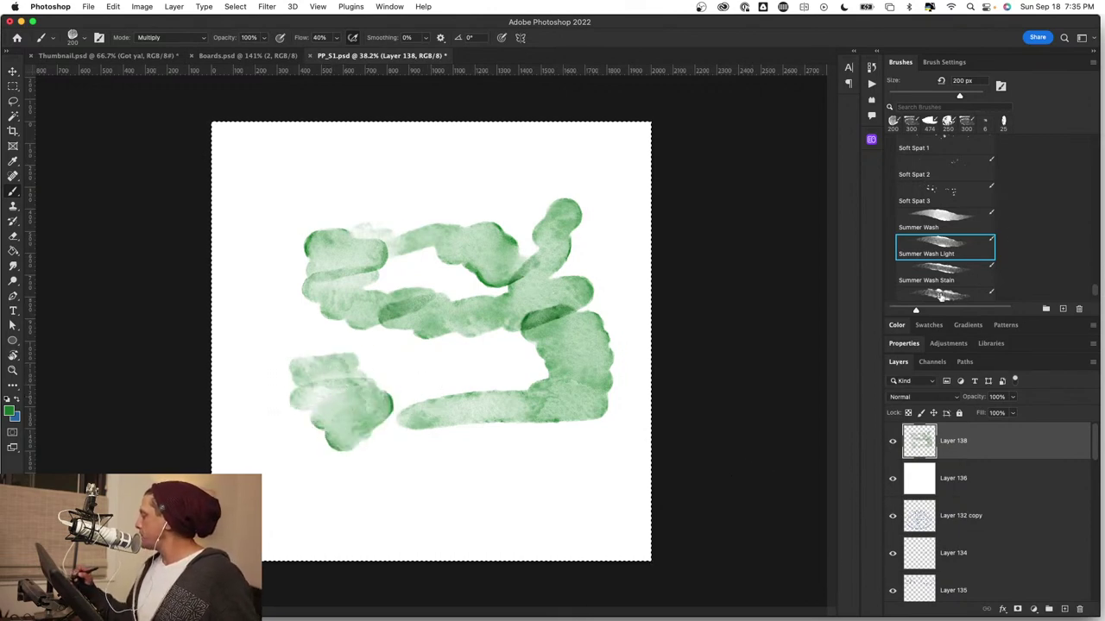
Paint green stained washes above, across and below the existing strokes with the Summer Wash Stain 2 brush.
left_click(940, 295)
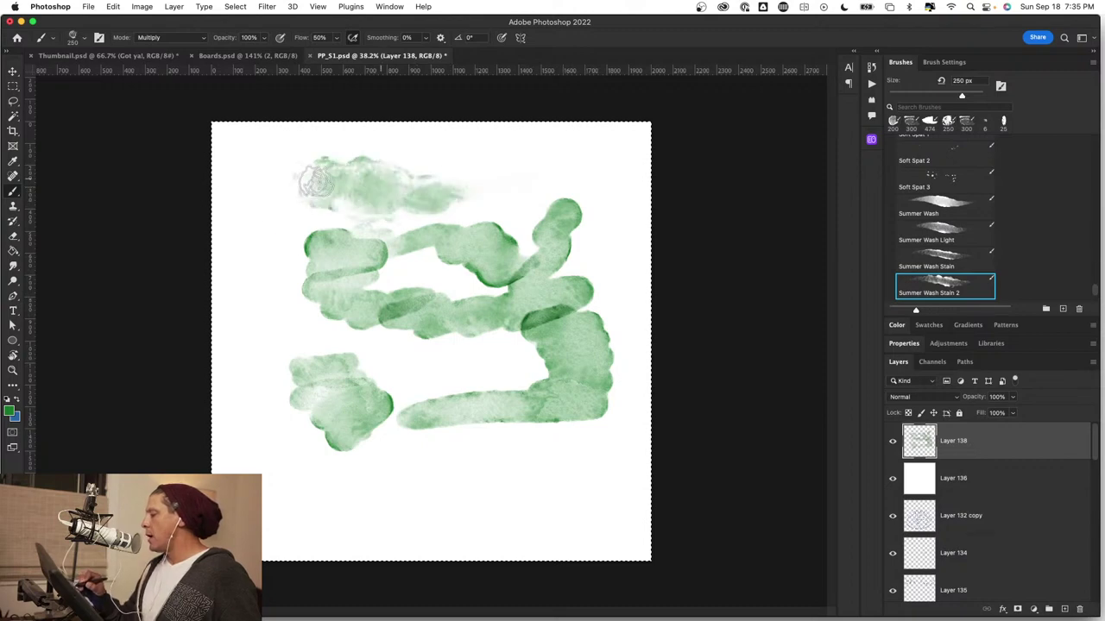
mouse_move(467, 385)
left_mouse_down()
mouse_move(494, 441)
mouse_move(592, 424)
left_mouse_up()
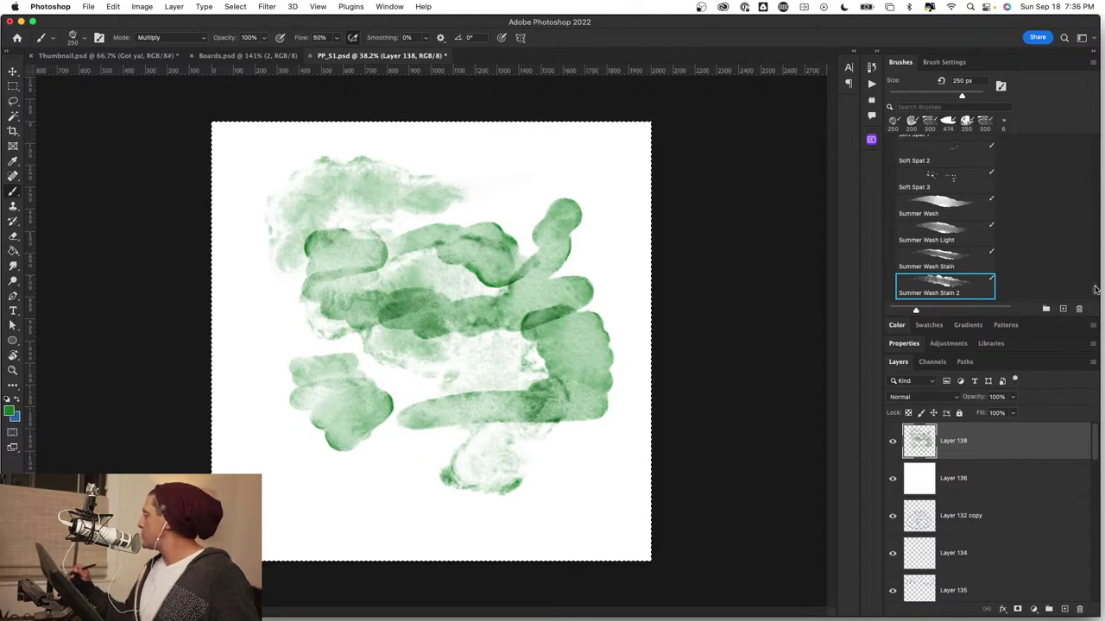
scroll(1094, 289, "down", 5)
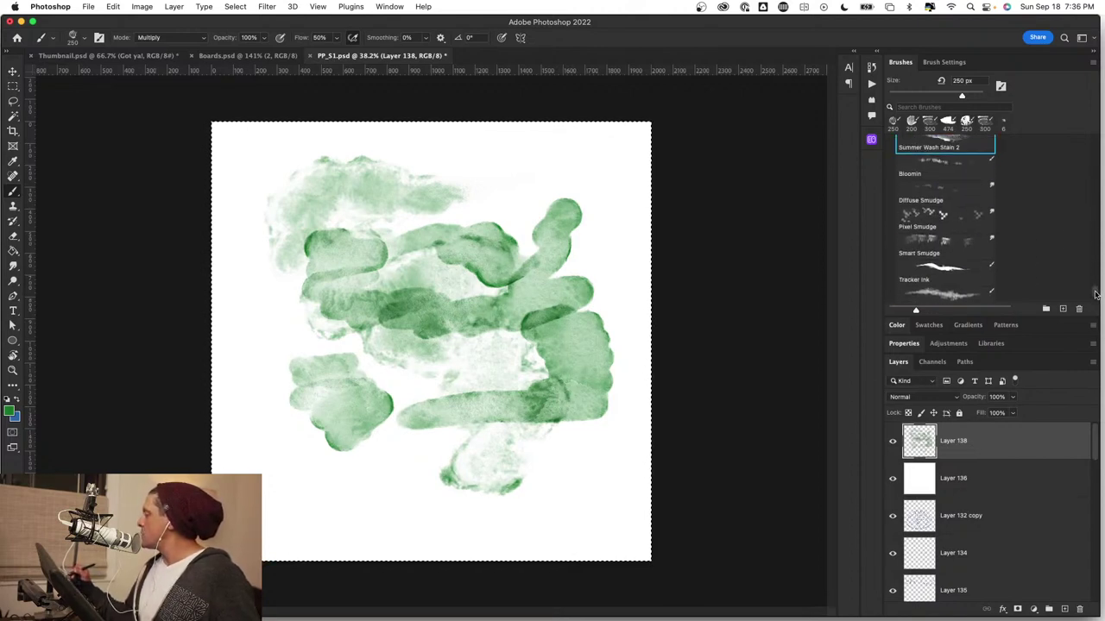
Set the foreground colour to a bright green and soften the overlapping washes at the canvas centre with the Diffuse Smudge brush.
scroll(1095, 295, "up", 1)
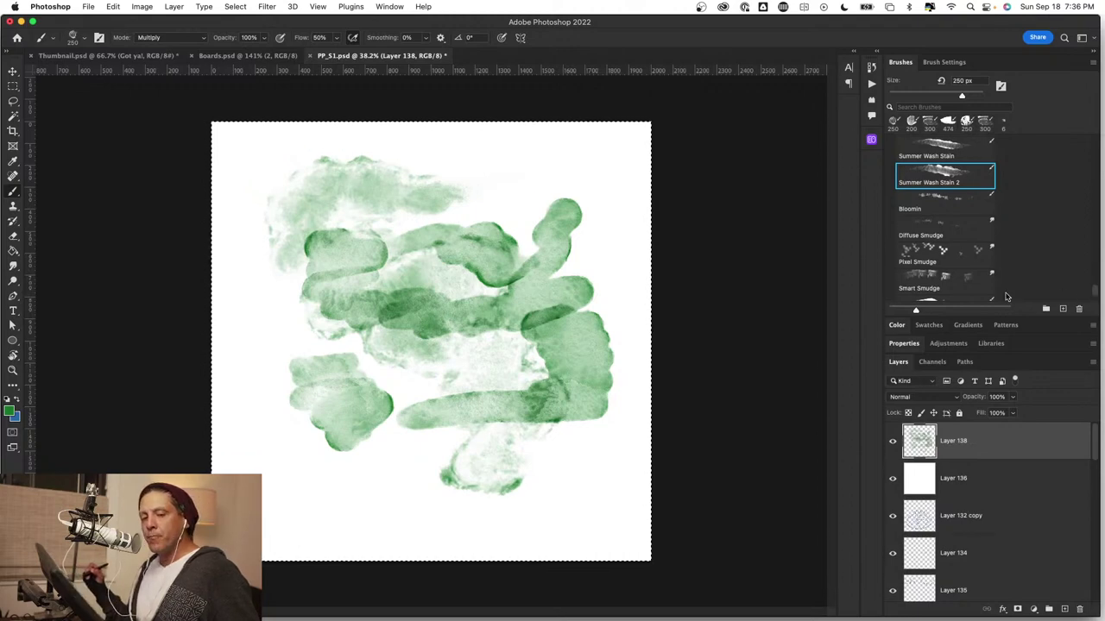
left_click(942, 220)
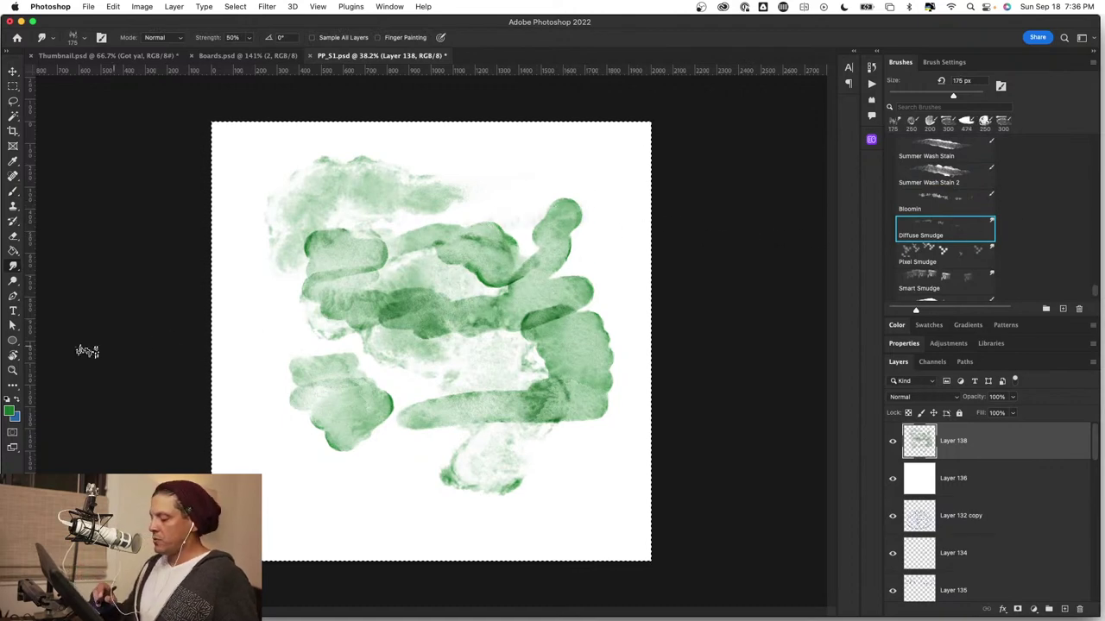
left_click(11, 412)
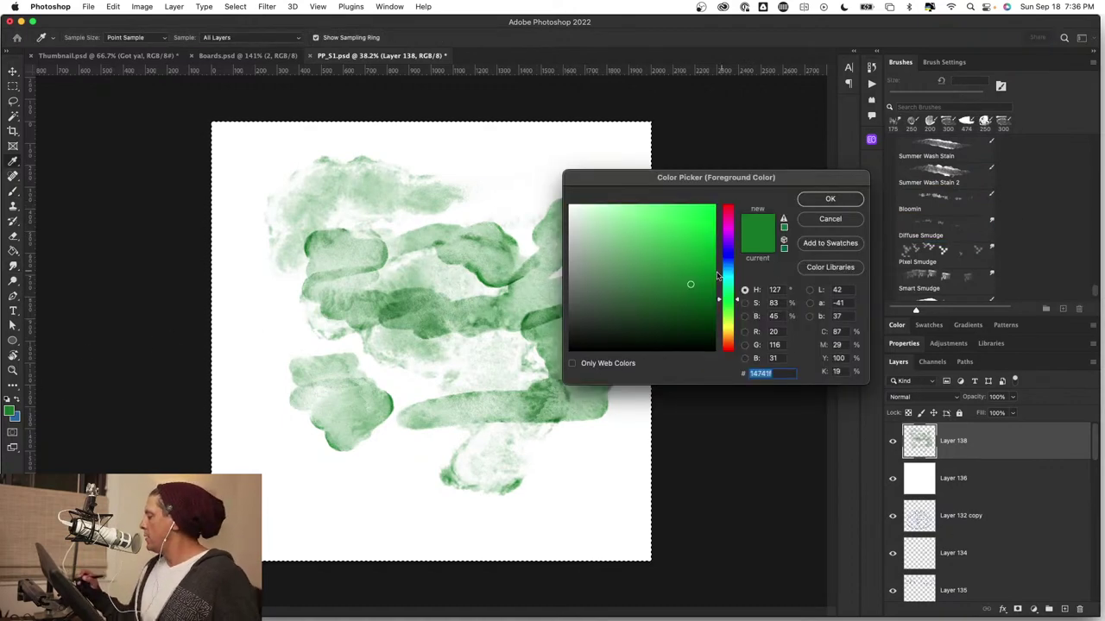
left_click(730, 339)
left_click_drag(669, 287, 659, 253)
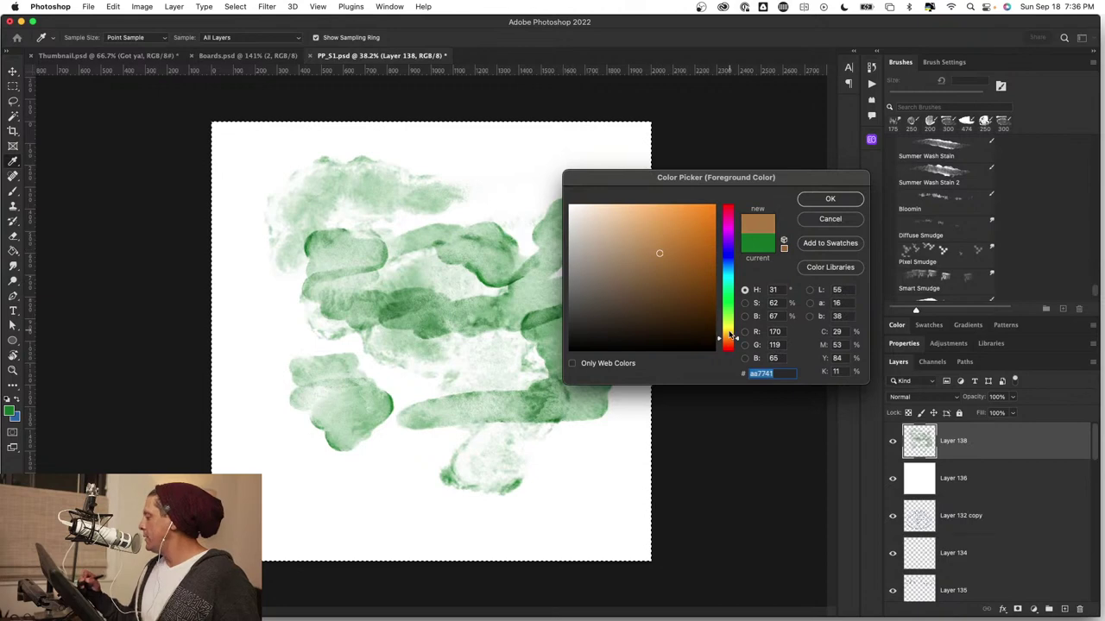
left_click_drag(730, 335, 730, 292)
left_click_drag(659, 253, 702, 241)
left_click(820, 202)
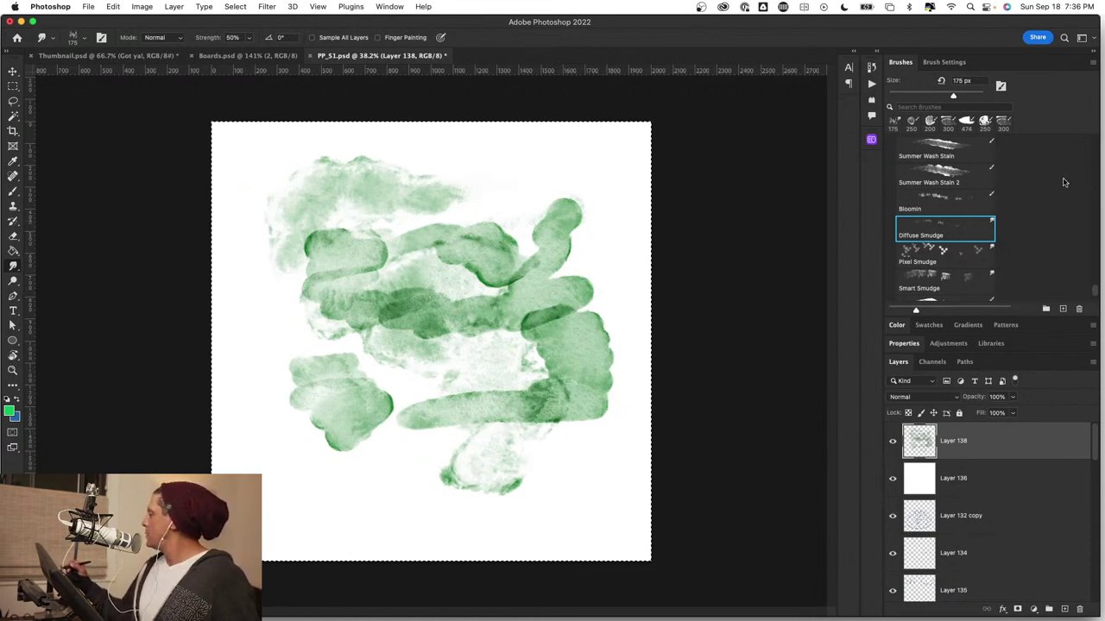
mouse_move(454, 298)
left_mouse_down()
mouse_move(418, 316)
mouse_move(403, 284)
mouse_move(376, 297)
mouse_move(436, 283)
mouse_move(415, 310)
mouse_move(436, 341)
mouse_move(498, 331)
left_mouse_up()
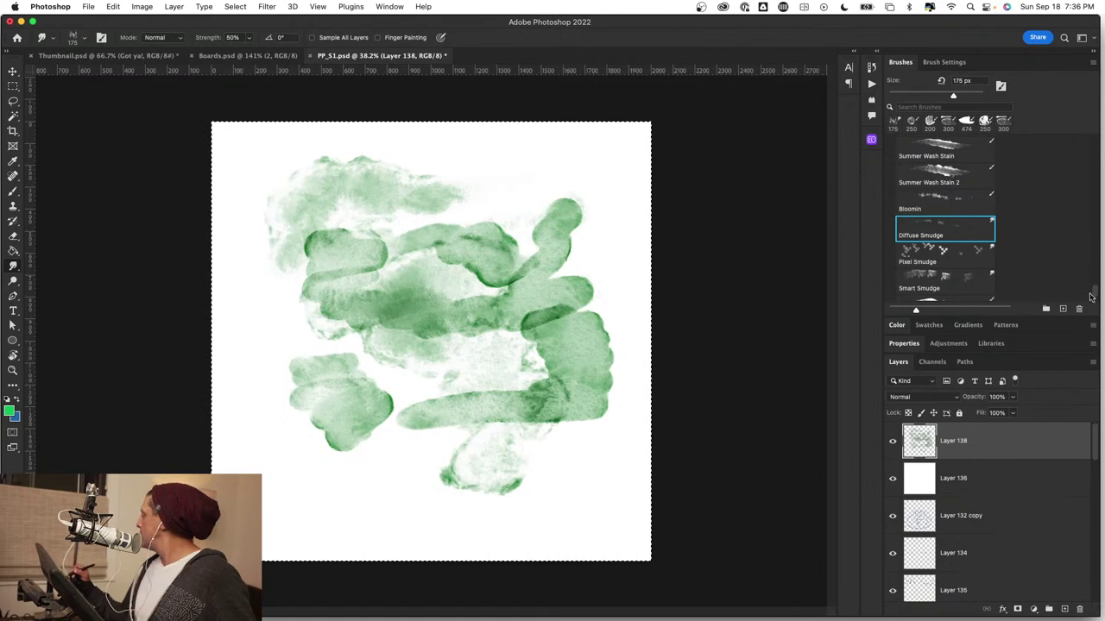
Paint bright green test strokes with the Digipaint 101 and Inksoak brushes across the upper right and down the right side of the canvas.
left_click_drag(1097, 294, 1096, 299)
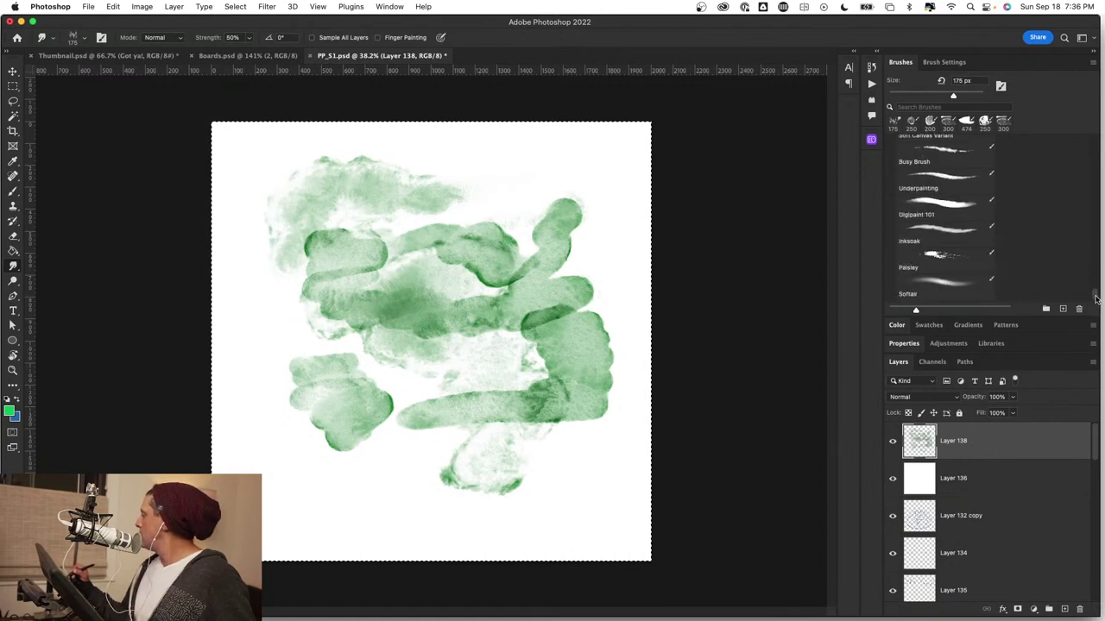
key("b")
left_click(944, 208)
mouse_move(604, 173)
left_mouse_down()
mouse_move(576, 197)
mouse_move(604, 237)
mouse_move(505, 220)
mouse_move(518, 233)
mouse_move(483, 259)
mouse_move(604, 281)
mouse_move(614, 405)
mouse_move(567, 486)
left_mouse_up()
left_click(953, 238)
Paint a large soft green glow over the lower left of the canvas with the 700 px Softair brush, then blend blue into it.
left_click(945, 288)
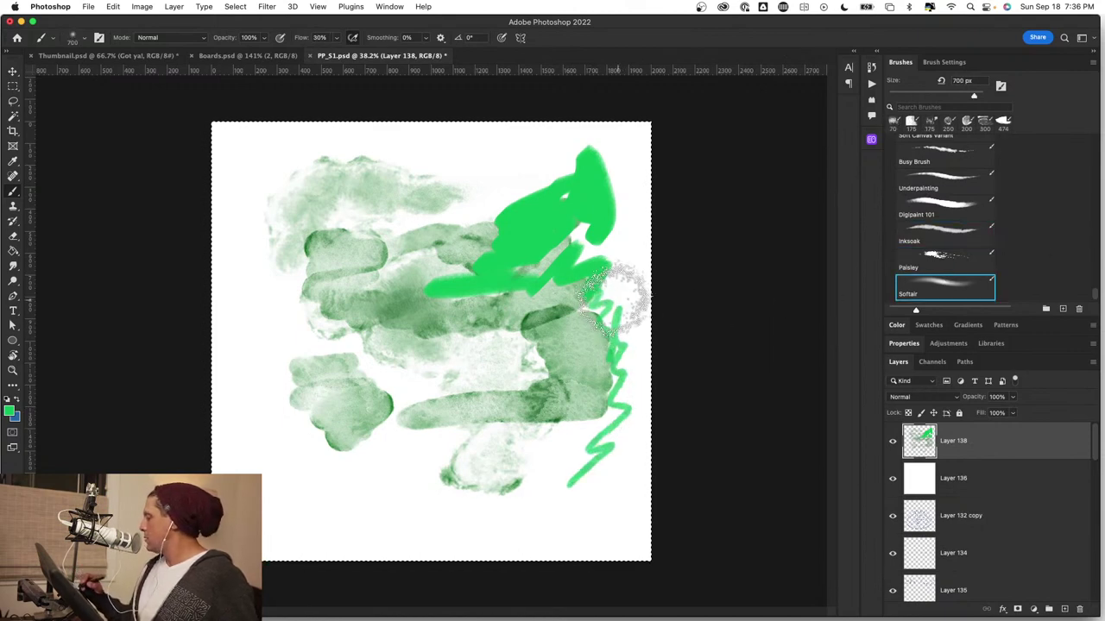
mouse_move(324, 300)
left_mouse_down()
mouse_move(297, 327)
mouse_move(277, 310)
mouse_move(282, 389)
mouse_move(324, 441)
mouse_move(323, 476)
mouse_move(361, 504)
mouse_move(436, 516)
left_mouse_up()
mouse_move(481, 460)
left_mouse_down()
mouse_move(407, 414)
mouse_move(532, 476)
mouse_move(384, 463)
mouse_move(519, 408)
mouse_move(379, 351)
mouse_move(373, 436)
left_mouse_up()
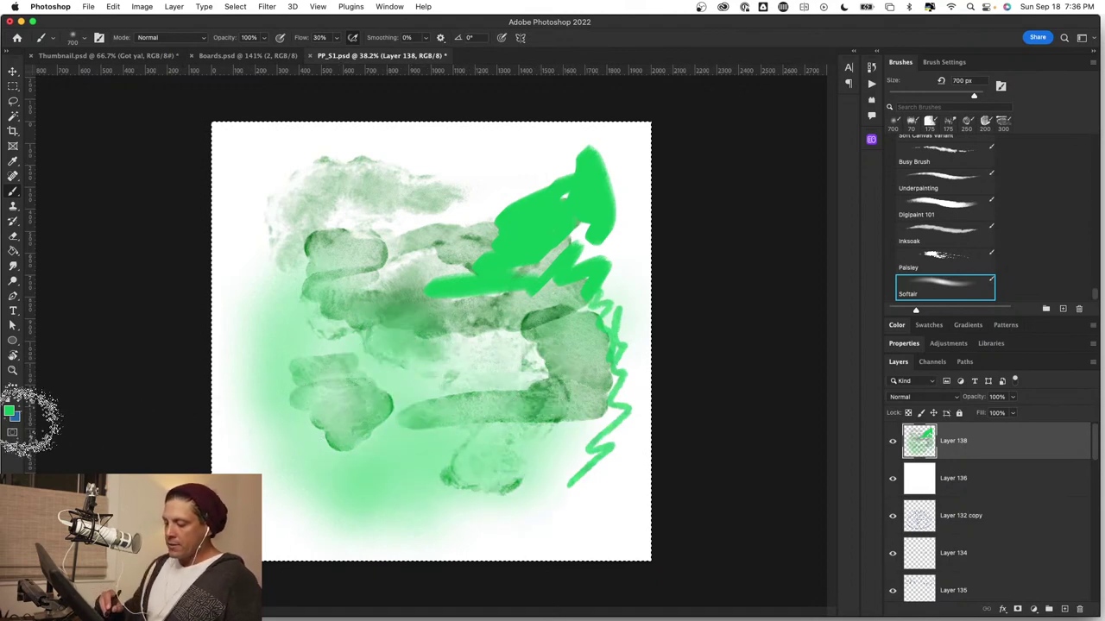
left_click(21, 400)
mouse_move(315, 455)
left_mouse_down()
mouse_move(300, 358)
mouse_move(349, 384)
mouse_move(375, 436)
mouse_move(345, 484)
mouse_move(447, 444)
mouse_move(489, 404)
left_mouse_up()
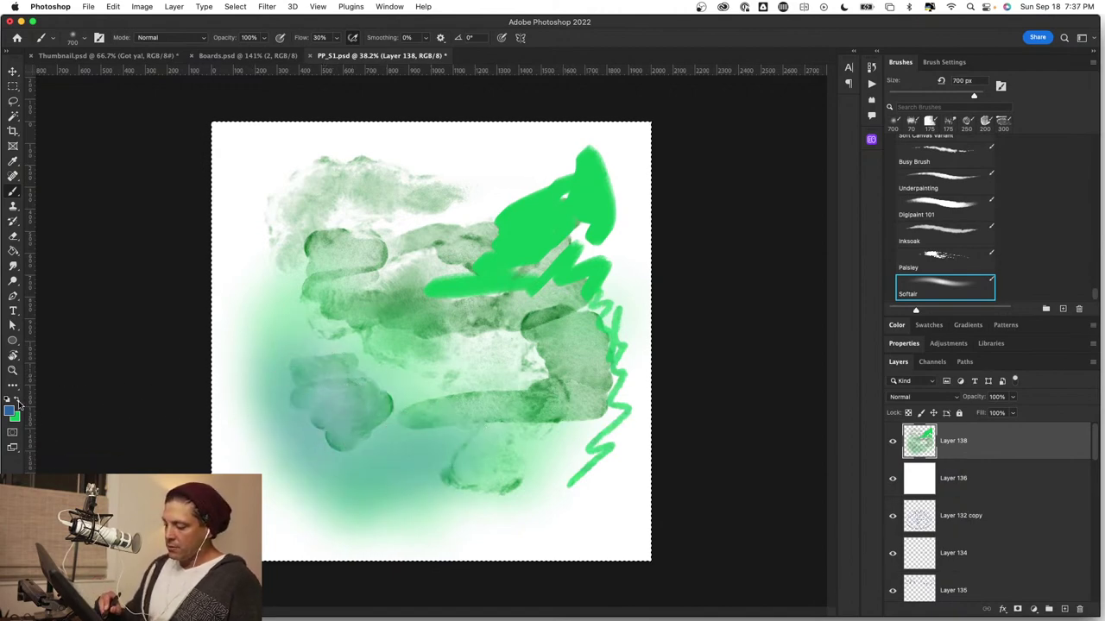
Switch back to the bright green foreground colour and paint a wavy line down the canvas's right side with the Inksoak brush.
left_click(19, 399)
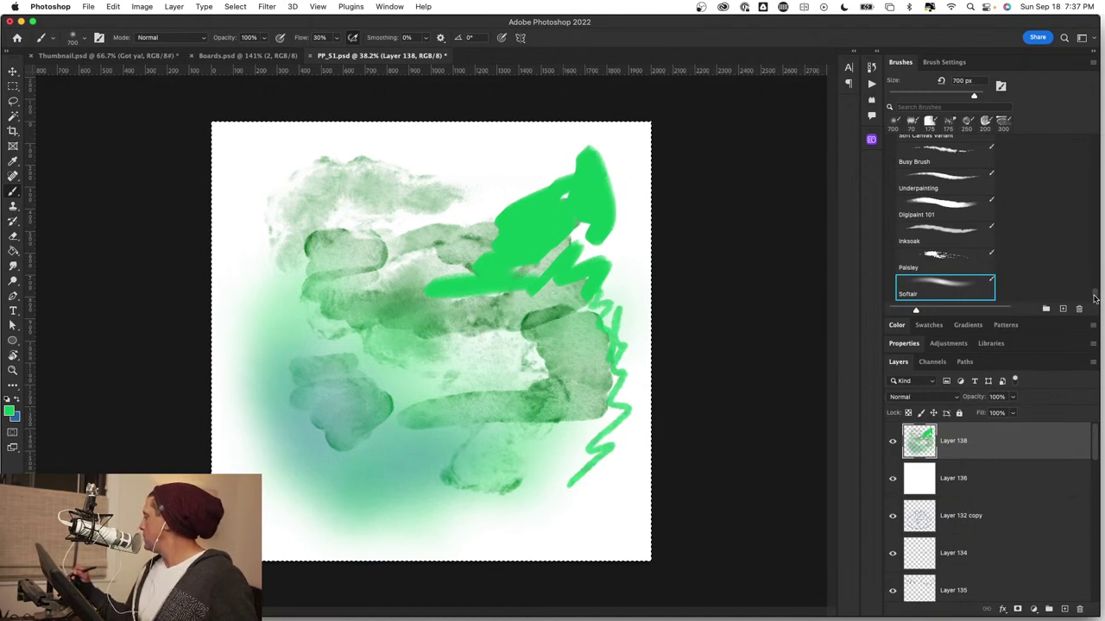
left_click(963, 233)
mouse_move(614, 201)
left_mouse_down()
mouse_move(629, 257)
mouse_move(599, 433)
left_mouse_up()
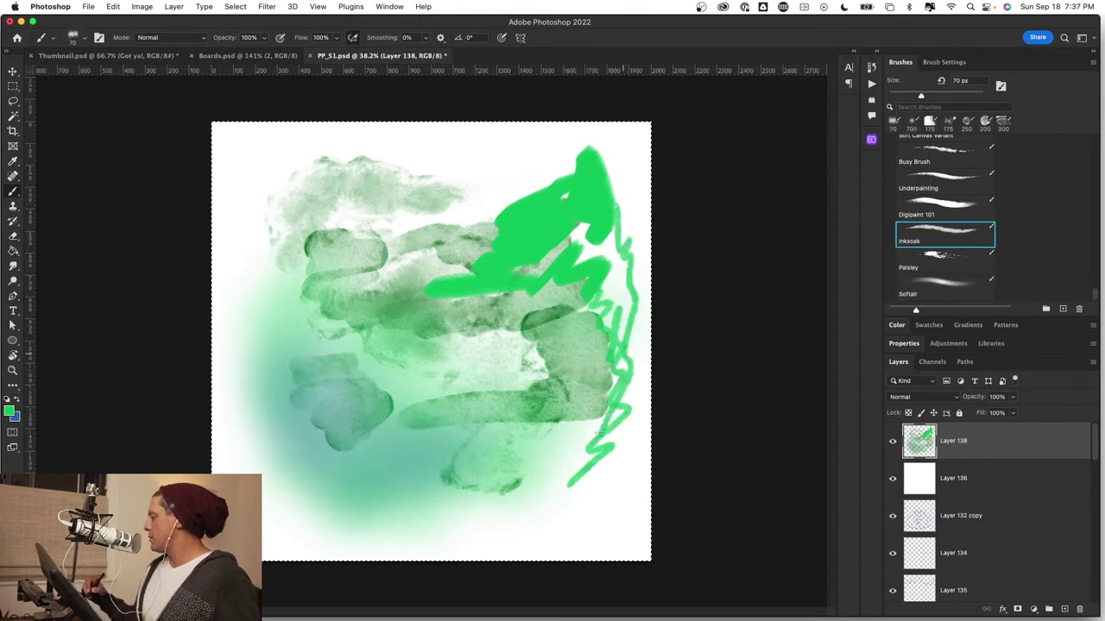
Paint green strokes across the upper middle and left of the canvas with the Busy Brush at 584 px.
left_click(964, 180)
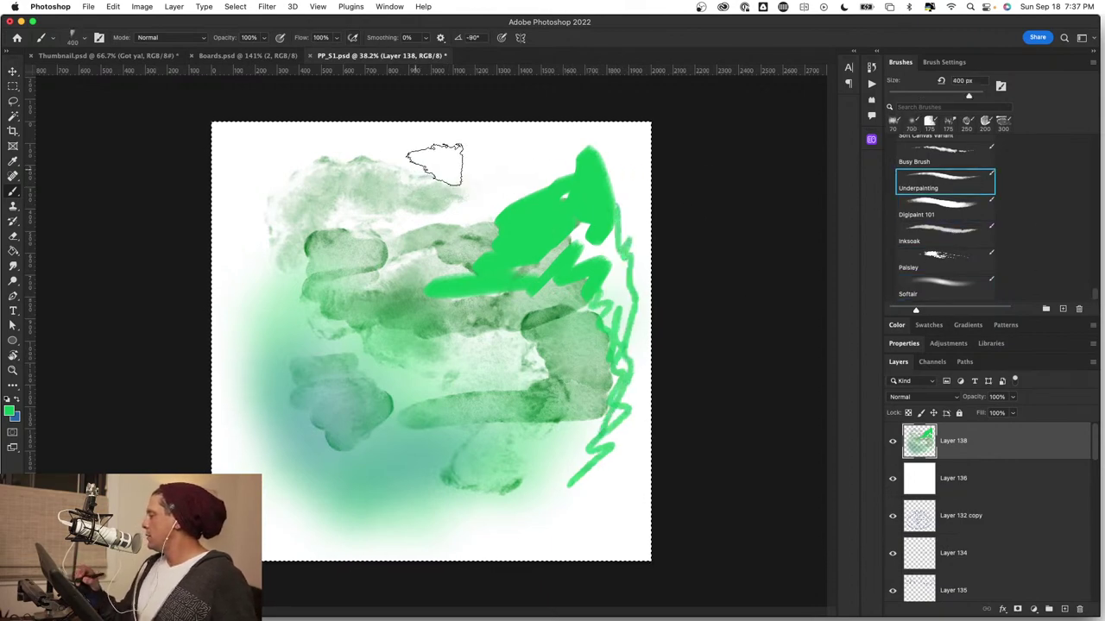
left_click(968, 162)
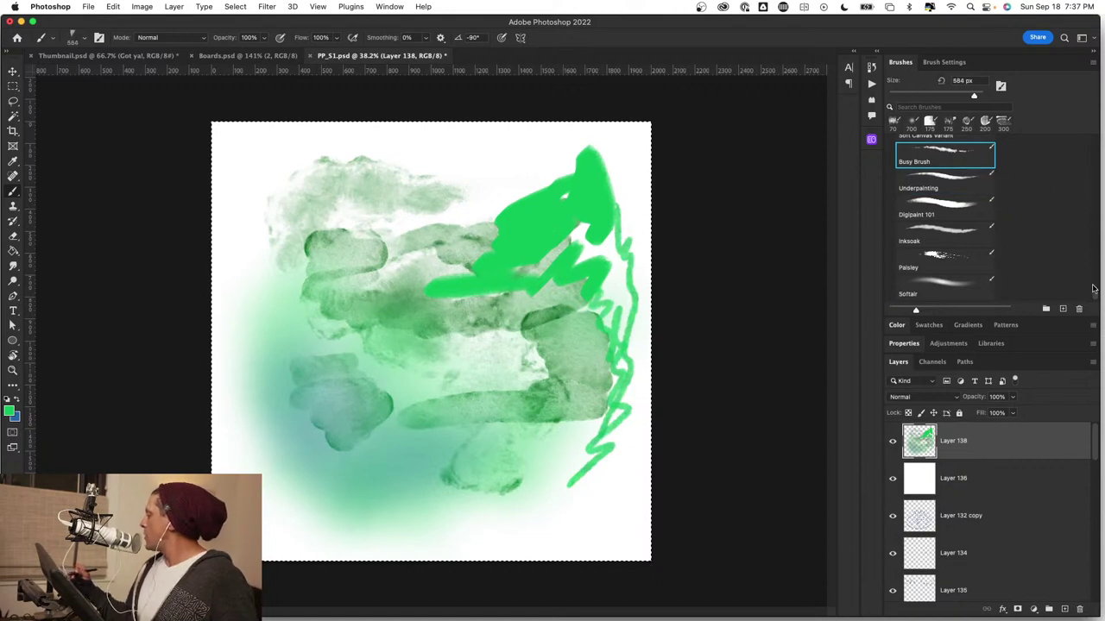
left_click_drag(1096, 297, 1096, 296)
mouse_move(466, 167)
left_mouse_down()
mouse_move(489, 170)
mouse_move(500, 231)
mouse_move(369, 265)
left_mouse_up()
left_click_drag(328, 308, 366, 333)
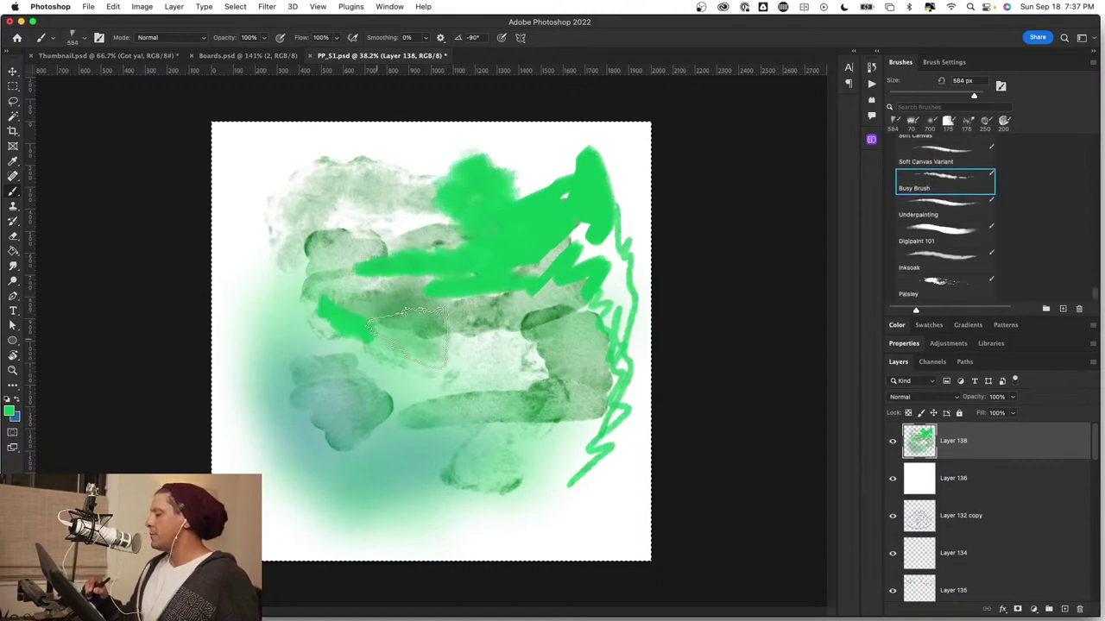
Reduce the Busy Brush to 177 px and scribble green strokes over the wash patch at the lower left of the canvas.
left_click_drag(446, 369, 392, 378)
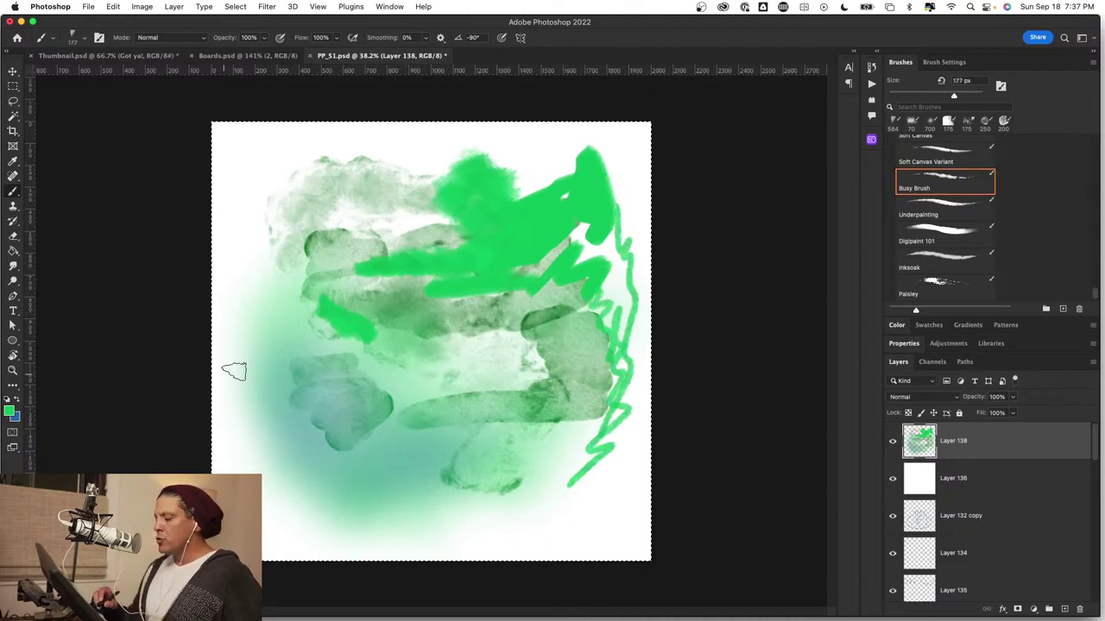
mouse_move(272, 395)
left_mouse_down()
mouse_move(268, 413)
mouse_move(302, 422)
mouse_move(312, 390)
mouse_move(367, 430)
left_mouse_up()
left_click_drag(265, 428, 369, 430)
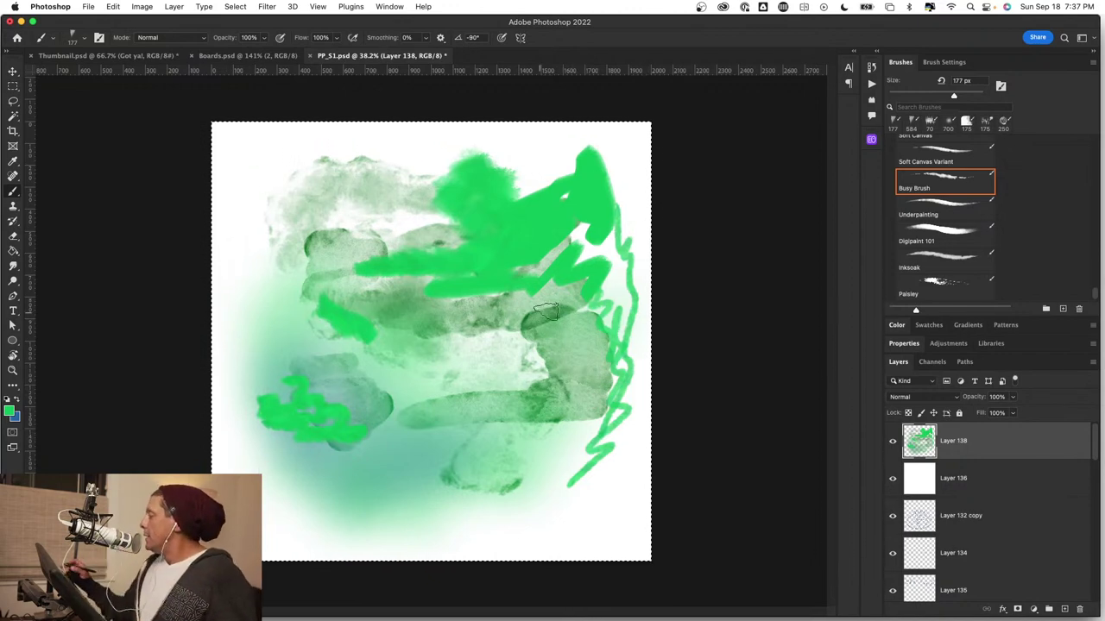
Paint green grid lines across the upper canvas with the Griddy Bold brush and across the lower canvas with Griddy Medium.
scroll(1096, 295, "up", 5)
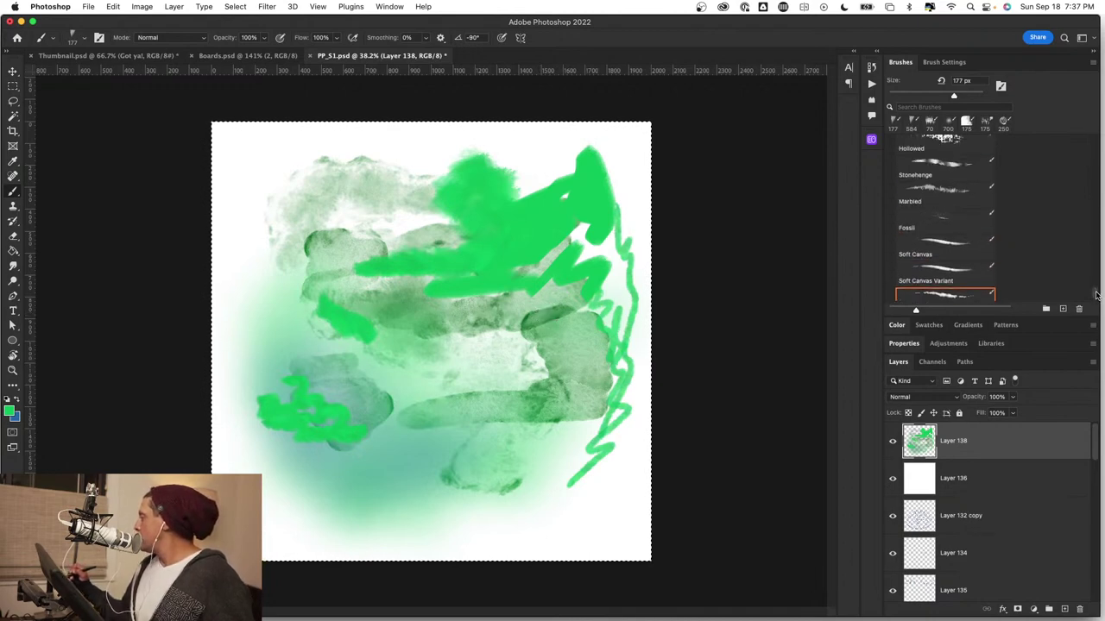
scroll(1096, 295, "up", 5)
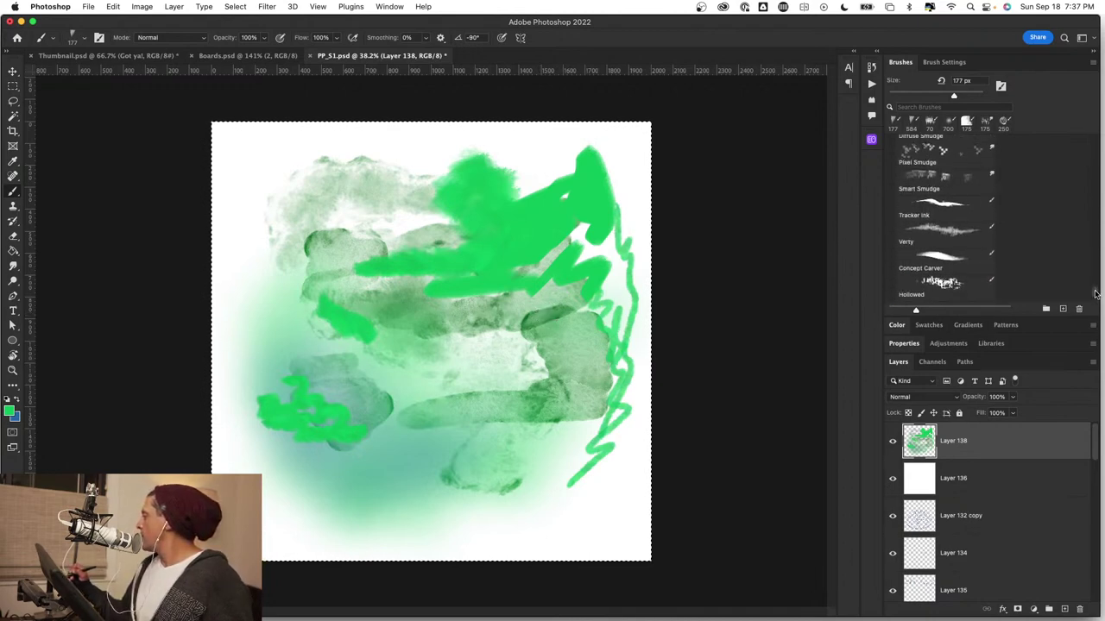
scroll(1094, 292, "up", 5)
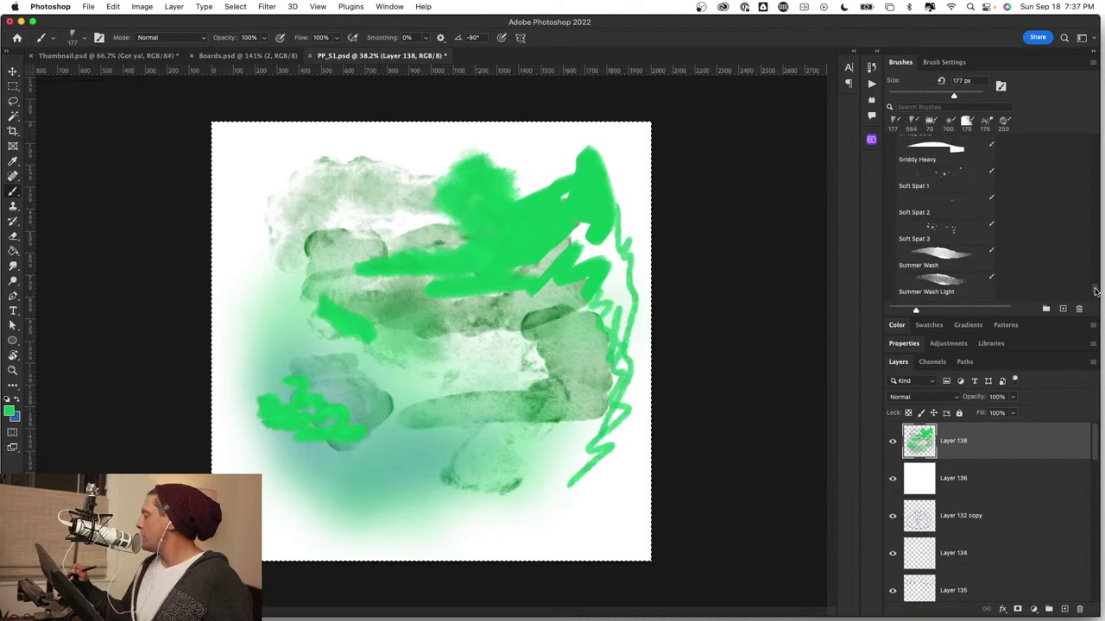
scroll(1094, 292, "up", 2)
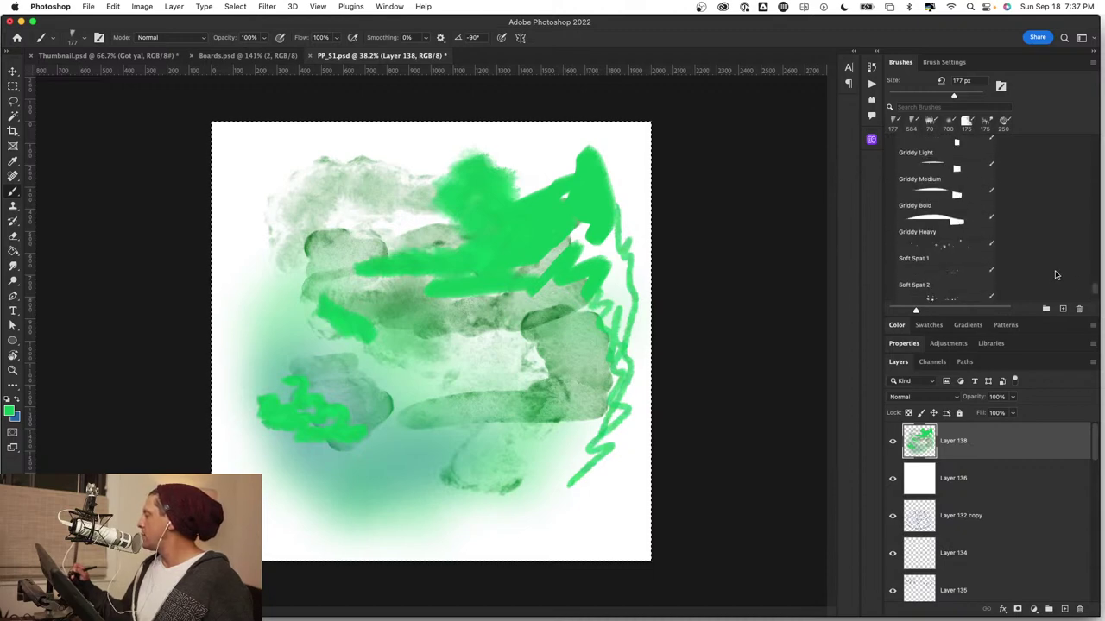
left_click(964, 204)
mouse_move(618, 161)
left_mouse_down()
mouse_move(631, 191)
mouse_move(619, 208)
left_mouse_up()
mouse_move(533, 186)
left_mouse_down()
mouse_move(449, 173)
mouse_move(358, 178)
mouse_move(345, 326)
mouse_move(380, 268)
mouse_move(571, 244)
left_mouse_up()
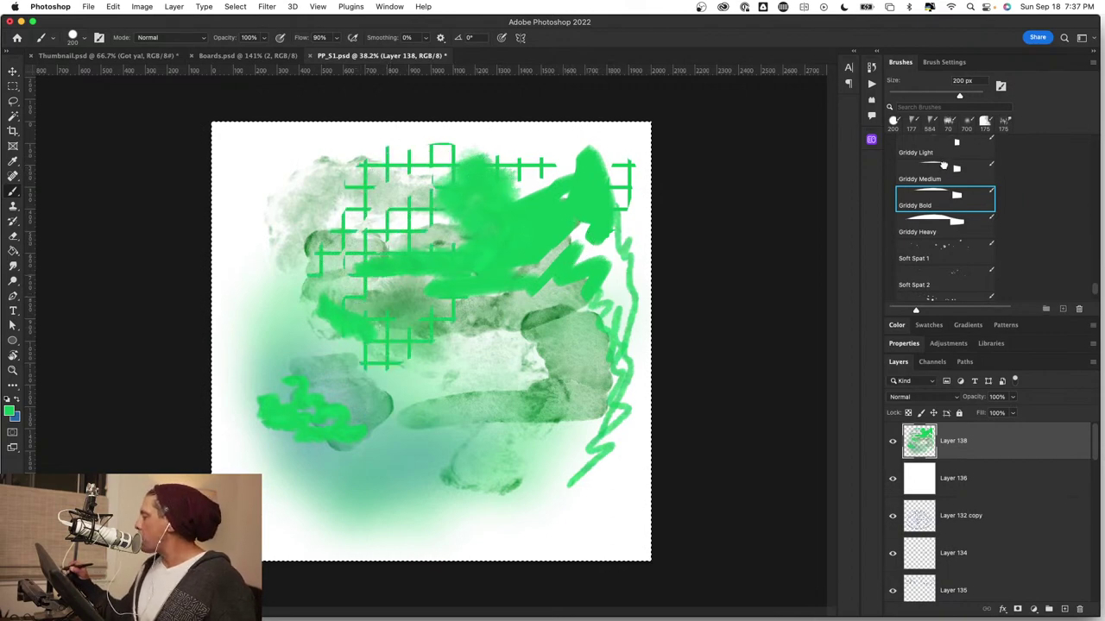
key("comma")
left_click_drag(369, 414, 499, 452)
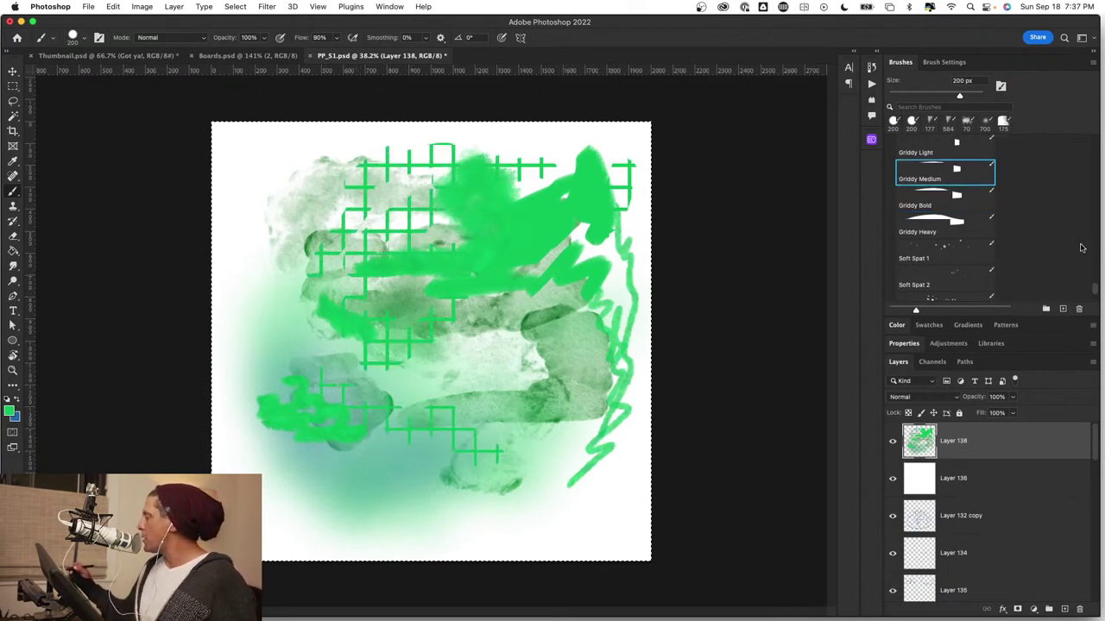
Paint broad textured green strokes along the bottom, right side and upper left of the canvas with the Mystic brush.
scroll(1094, 293, "up", 5)
scroll(1094, 293, "up", 4)
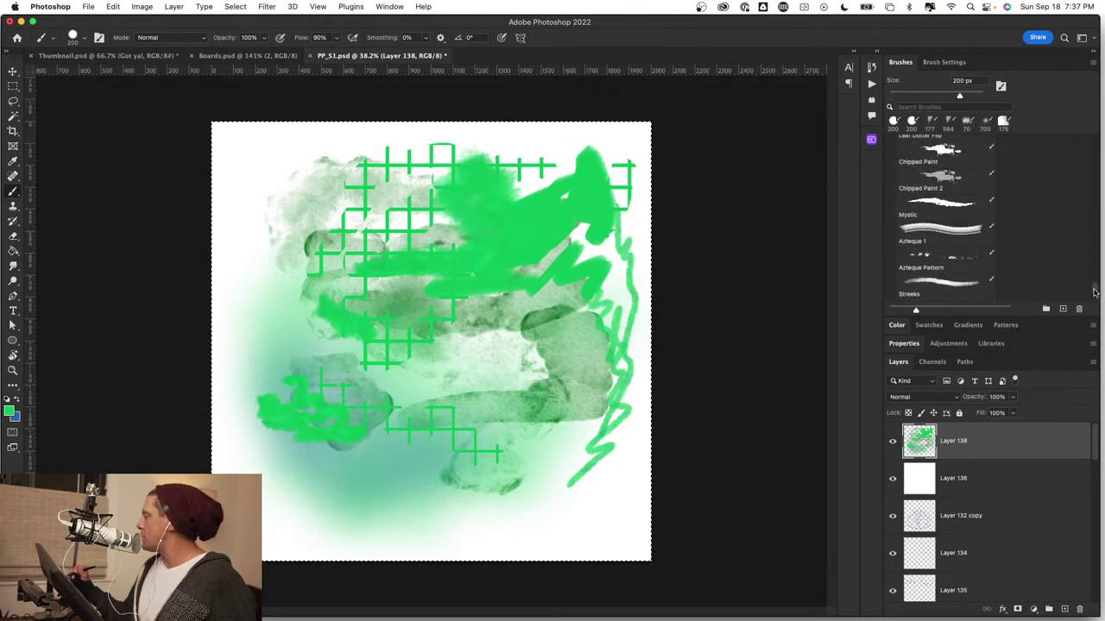
left_click(943, 199)
mouse_move(354, 491)
left_mouse_down()
mouse_move(448, 496)
mouse_move(604, 471)
mouse_move(574, 427)
mouse_move(595, 388)
mouse_move(507, 373)
left_mouse_up()
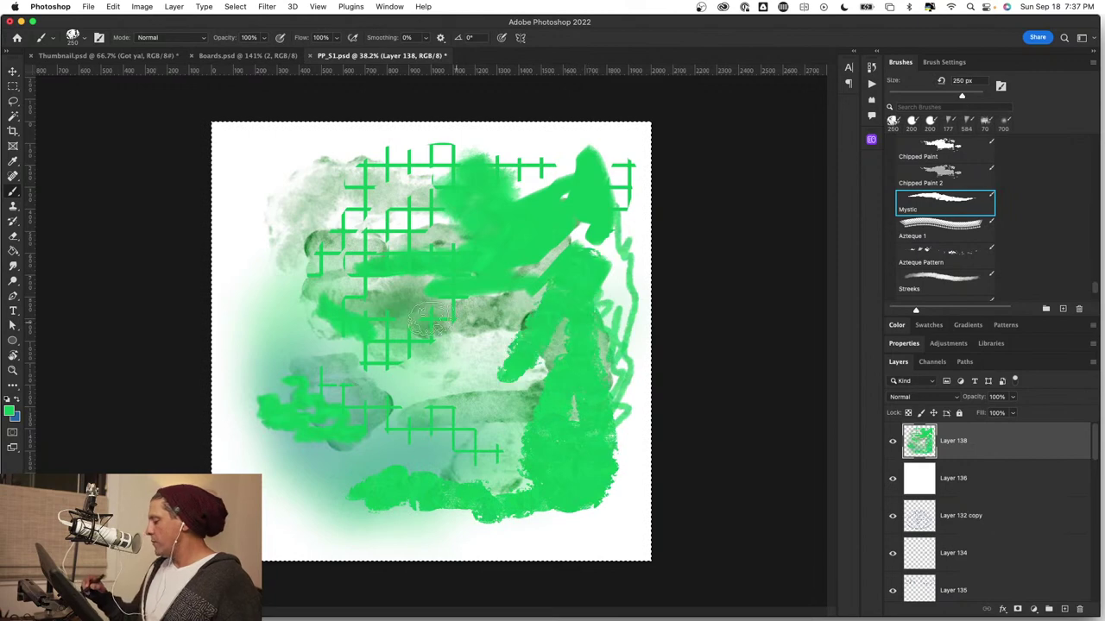
mouse_move(246, 207)
left_mouse_down()
mouse_move(292, 222)
mouse_move(393, 250)
left_mouse_up()
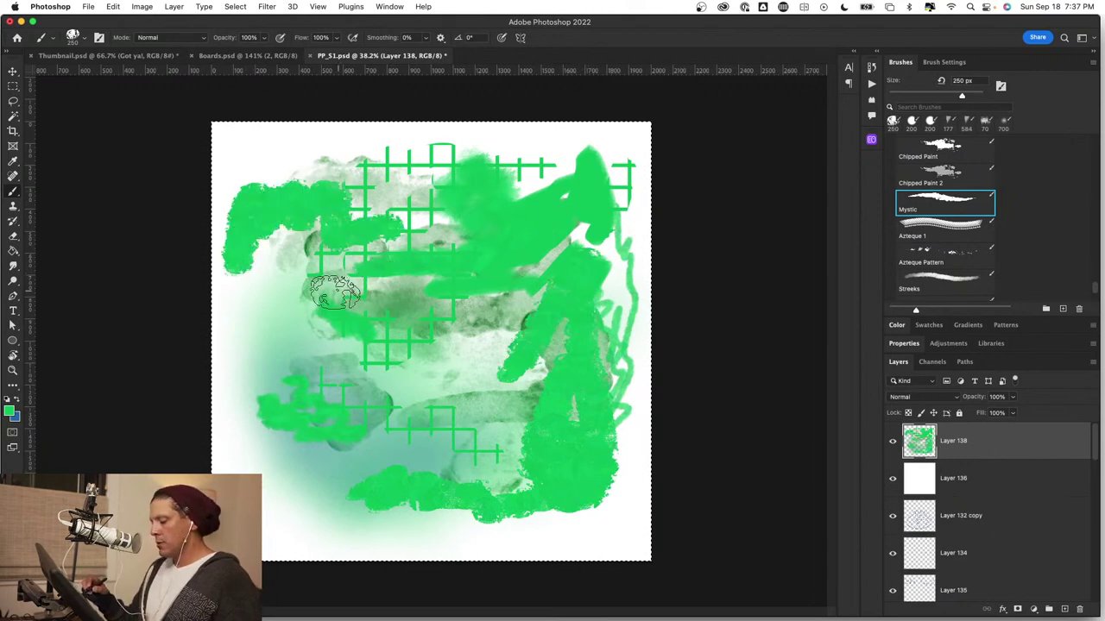
Paint a blue Mystic patch over the green at the upper left of the canvas and restore green as the foreground colour.
left_click(18, 401)
mouse_move(272, 243)
left_mouse_down()
mouse_move(298, 242)
mouse_move(276, 231)
mouse_move(324, 269)
mouse_move(233, 284)
mouse_move(302, 289)
left_mouse_up()
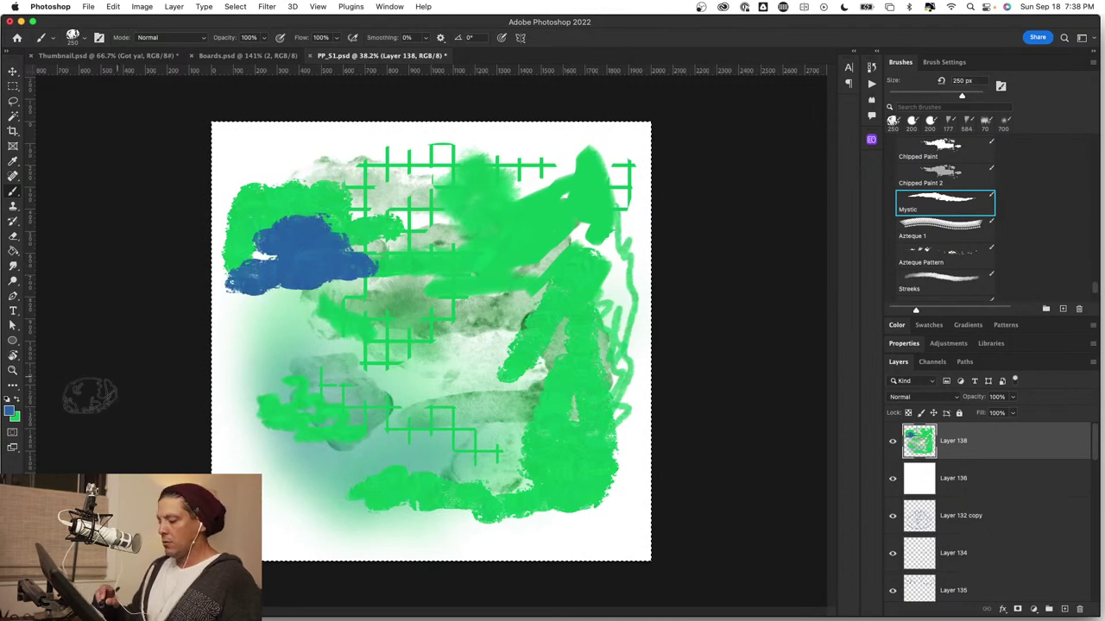
left_click(21, 401)
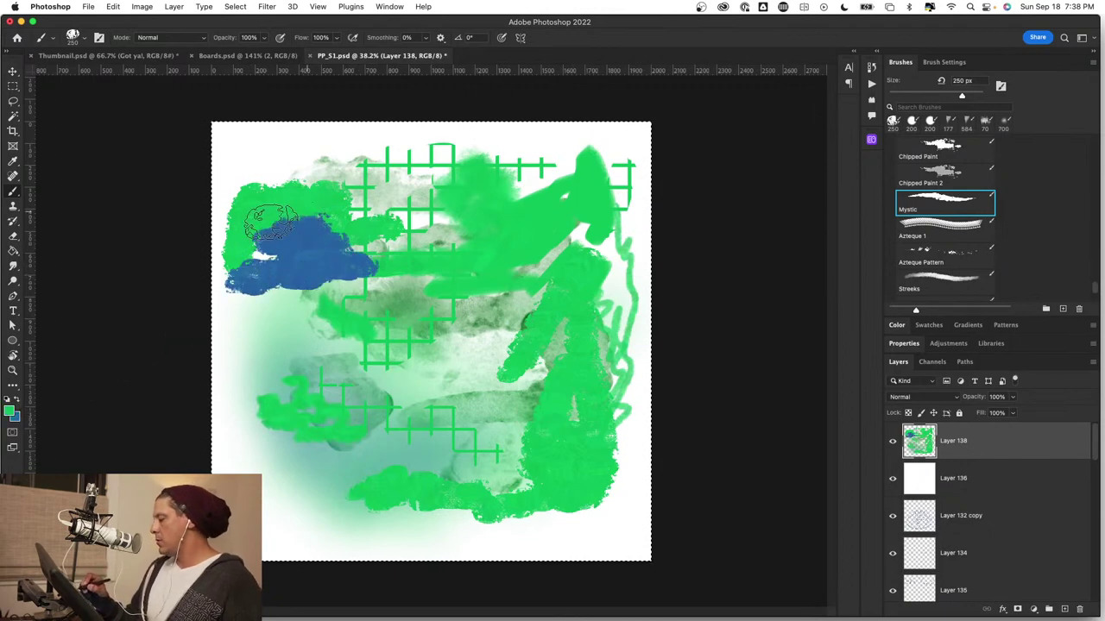
key("ctrl+z")
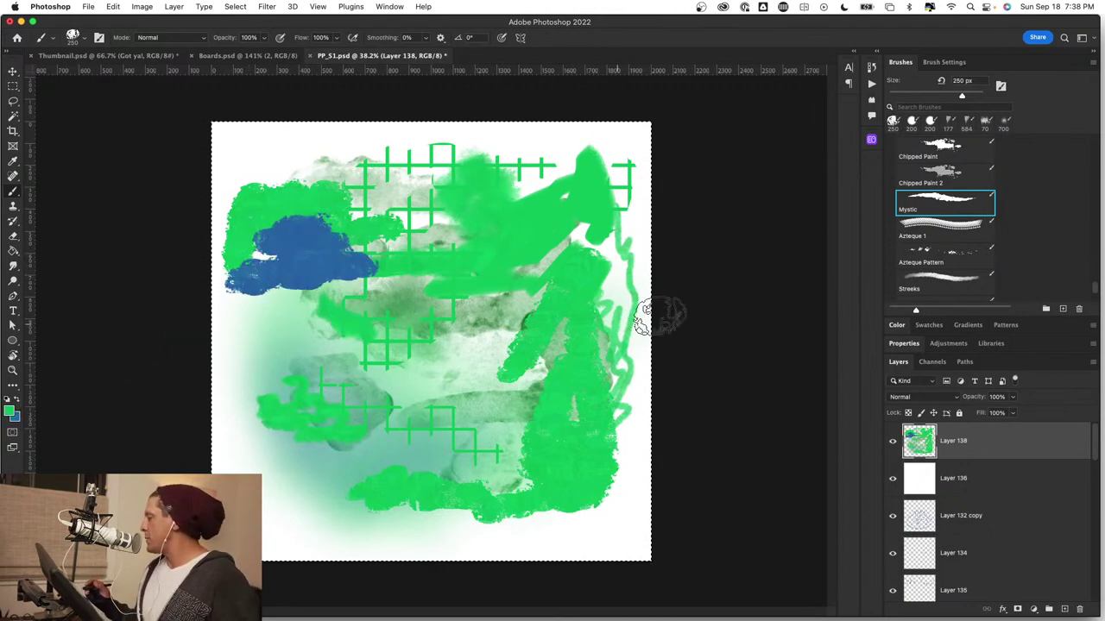
Paint patterned green strokes over the upper middle of the canvas with the Azteque 1 brush at 253 px.
left_click(961, 227)
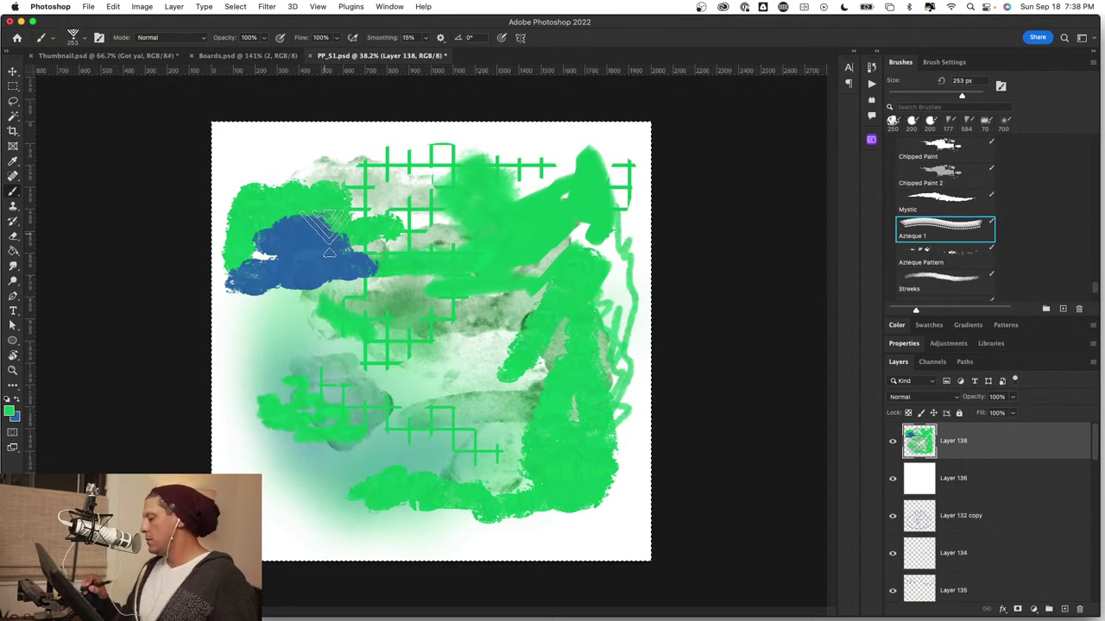
left_click_drag(414, 223, 430, 221)
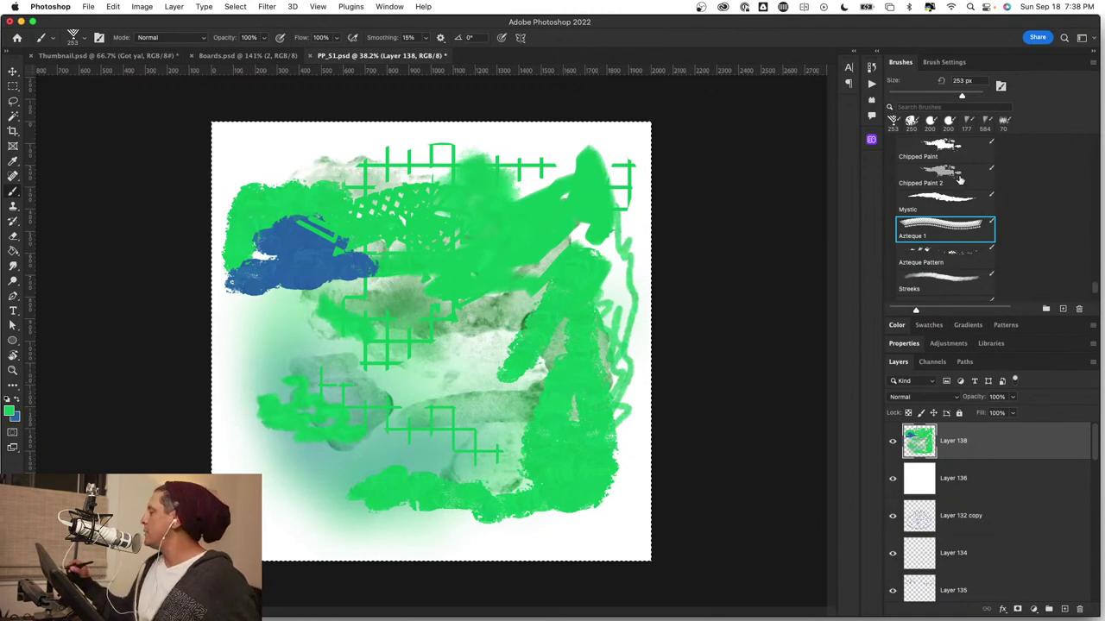
Collapse the Summer-2022 brush group.
scroll(1093, 287, "up", 10)
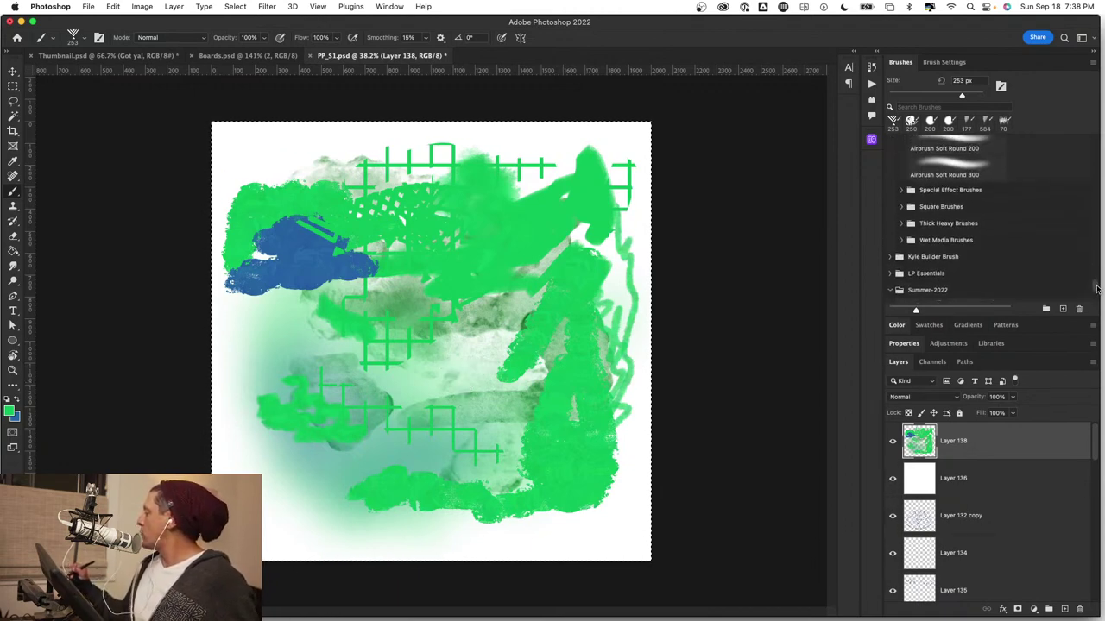
scroll(1096, 289, "down", 10)
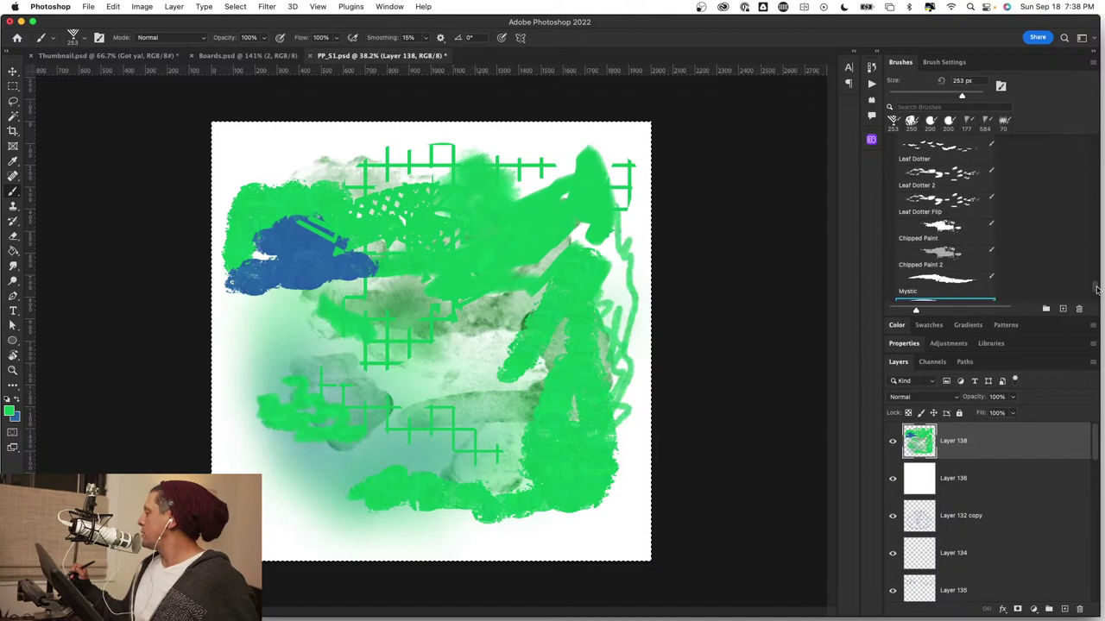
scroll(1096, 289, "up", 10)
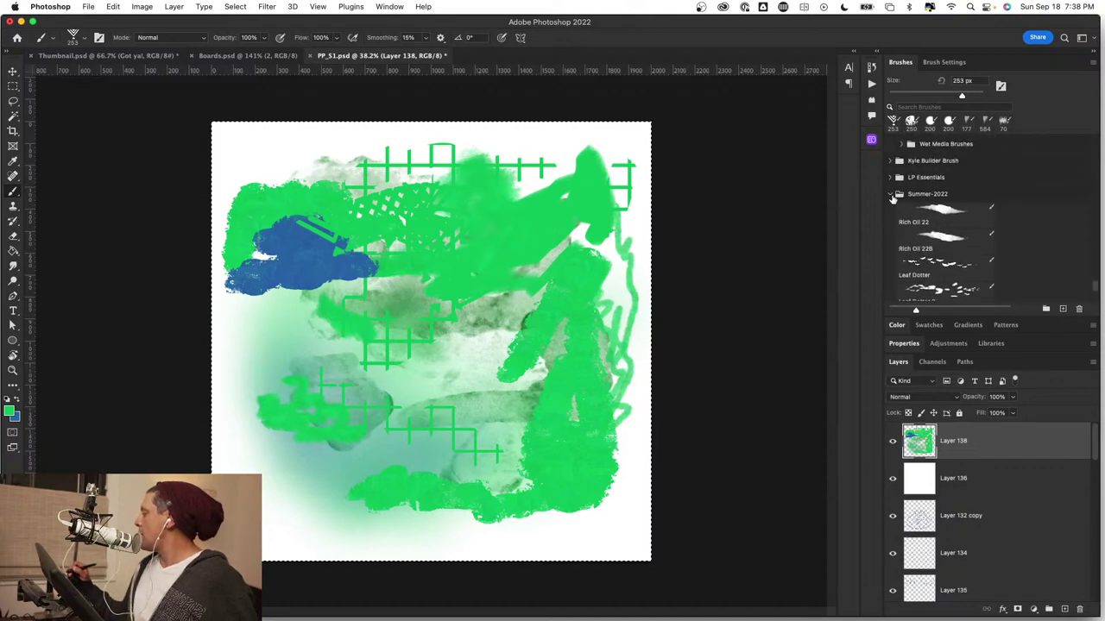
left_click(892, 195)
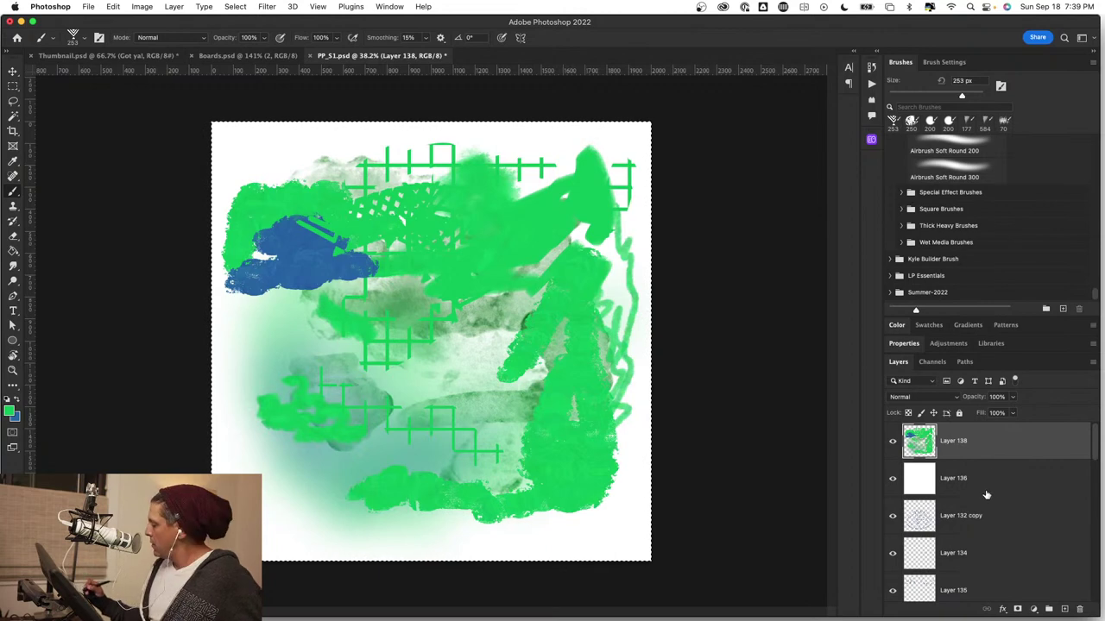
Delete the brush-test layers Layer 138 and Layer 136.
left_click(996, 466, "shift")
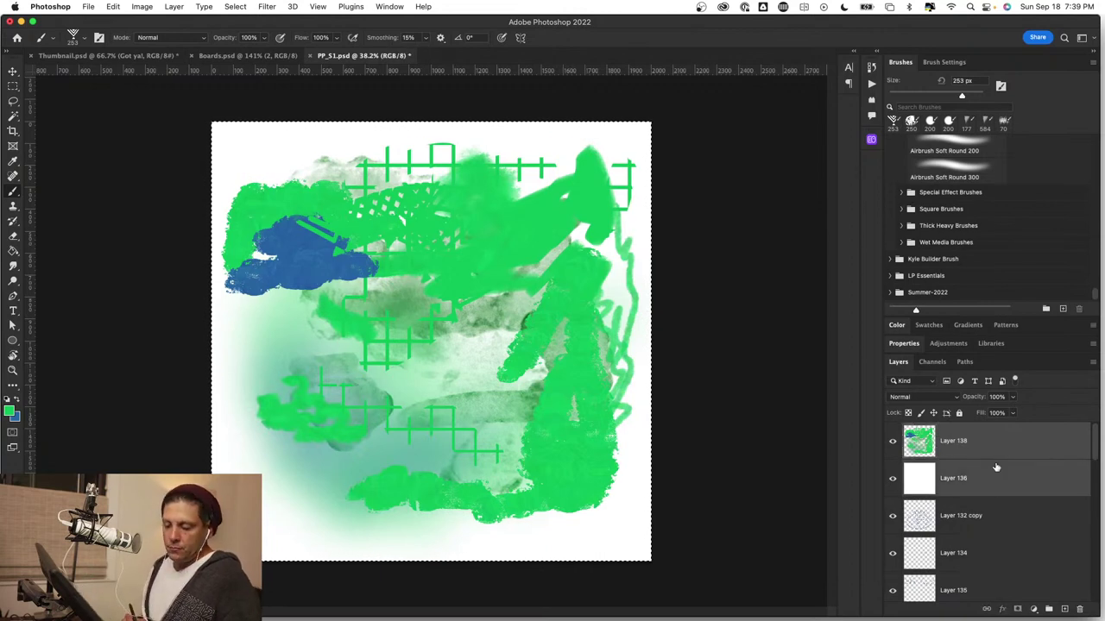
left_click_drag(1035, 490, 1078, 609)
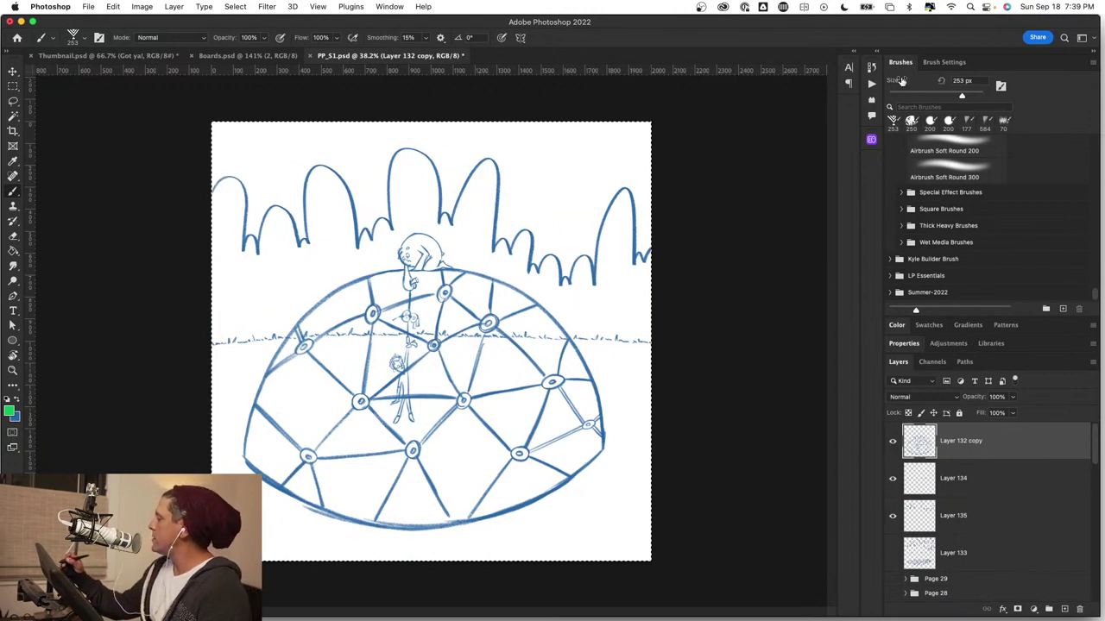
Choose the Animator Pencil brush from MyBrushSet at 7 px and collapse the brush list.
left_click_drag(1097, 294, 1095, 140)
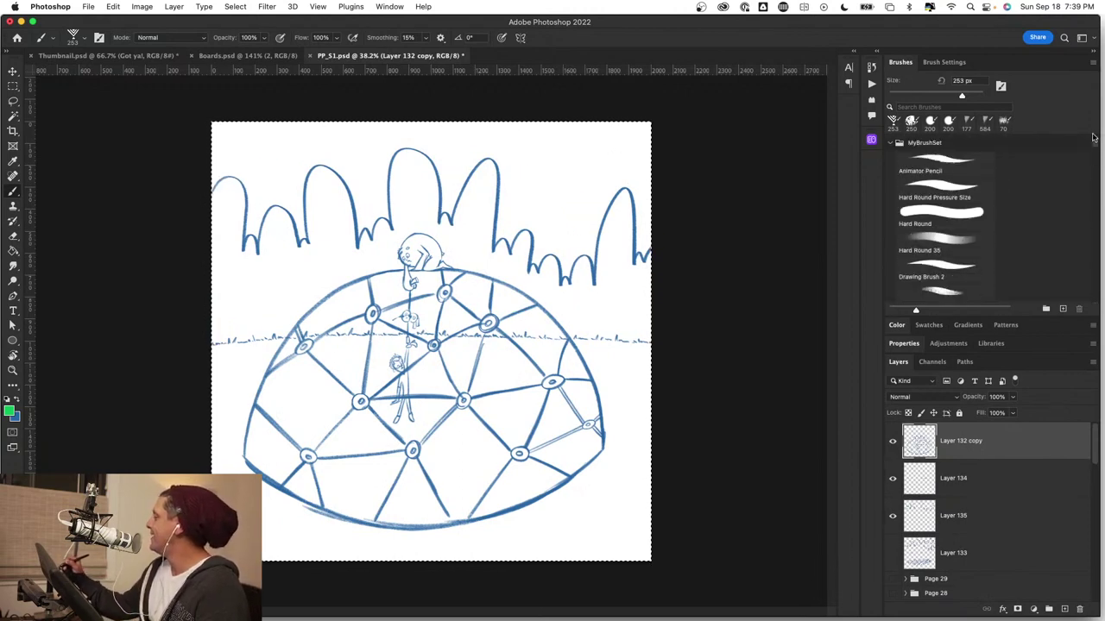
left_click(960, 165)
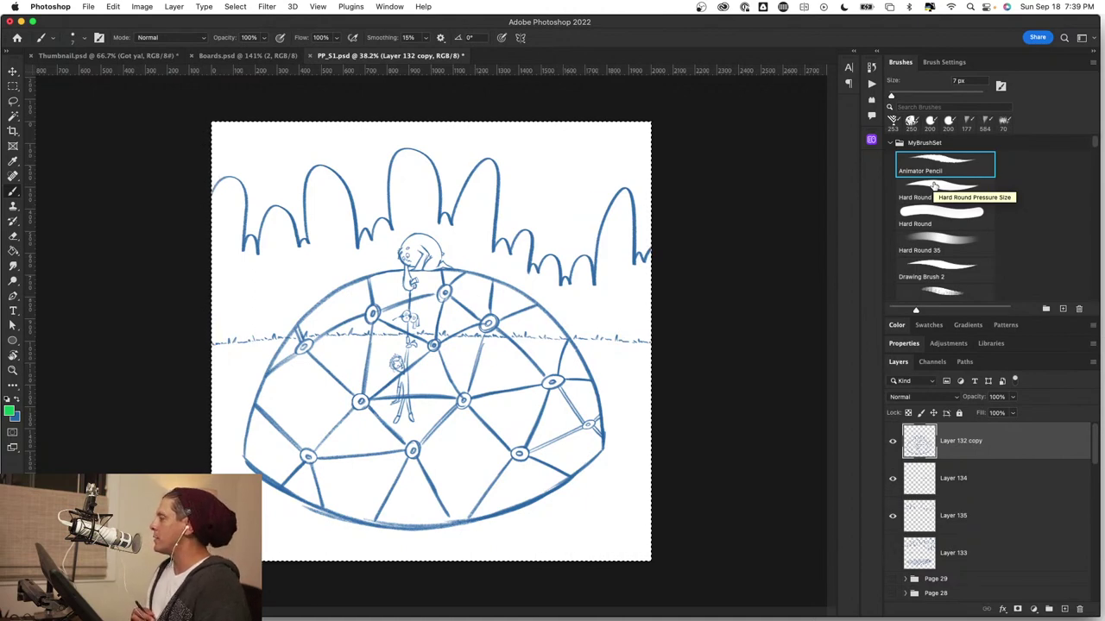
left_click(934, 186)
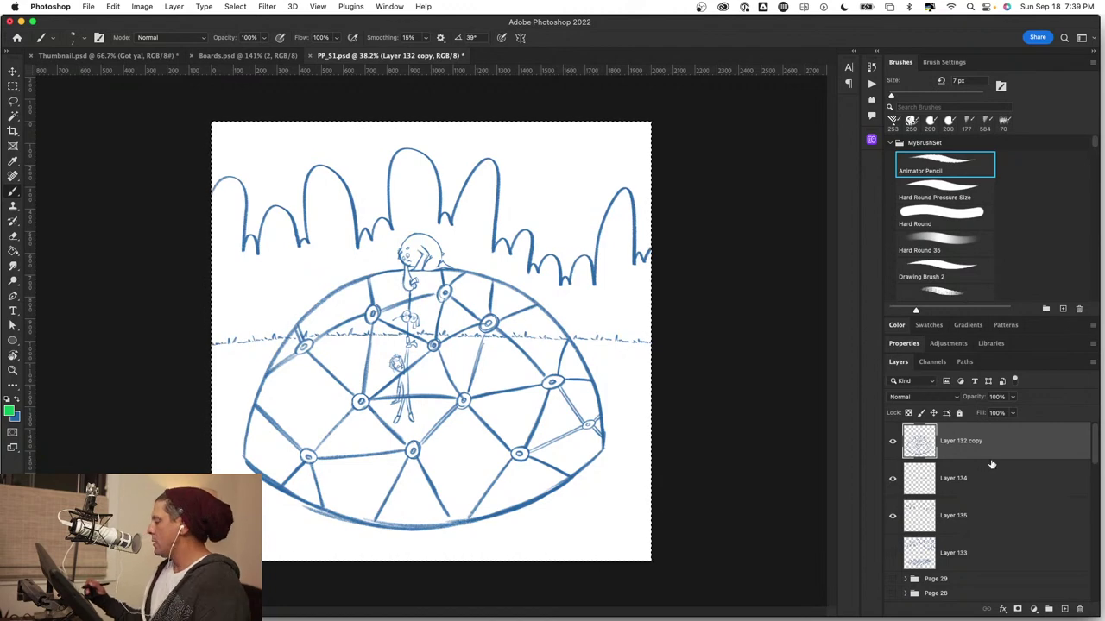
left_click(900, 63)
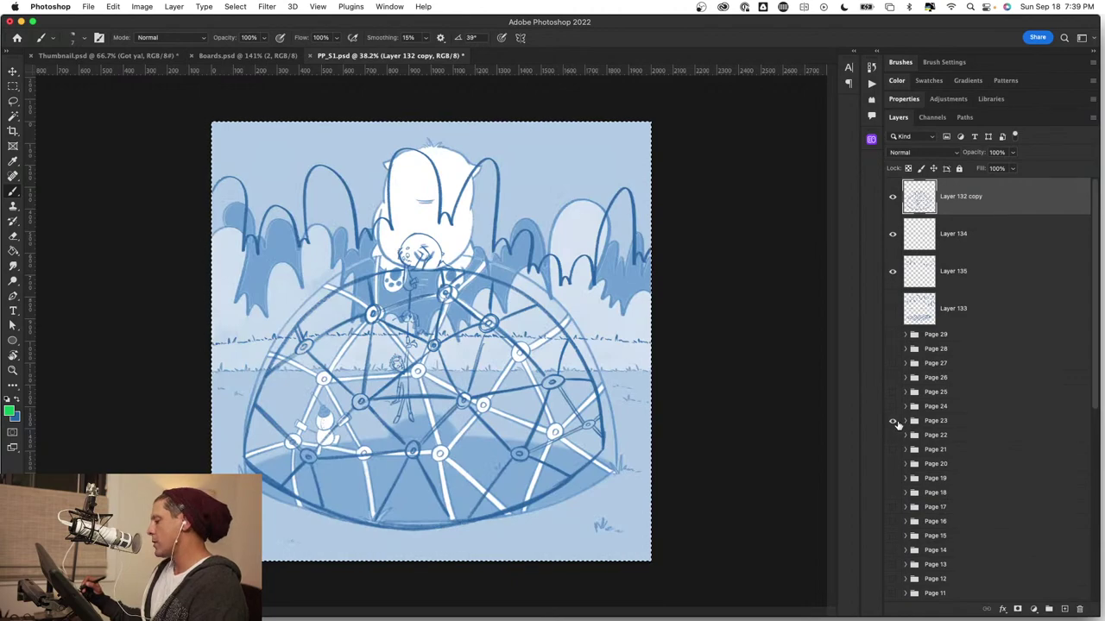
Hide Layer 132 copy, Layer 134 and Layer 135 to examine the finished Page 23 artwork on its own.
left_click_drag(438, 288, 470, 295)
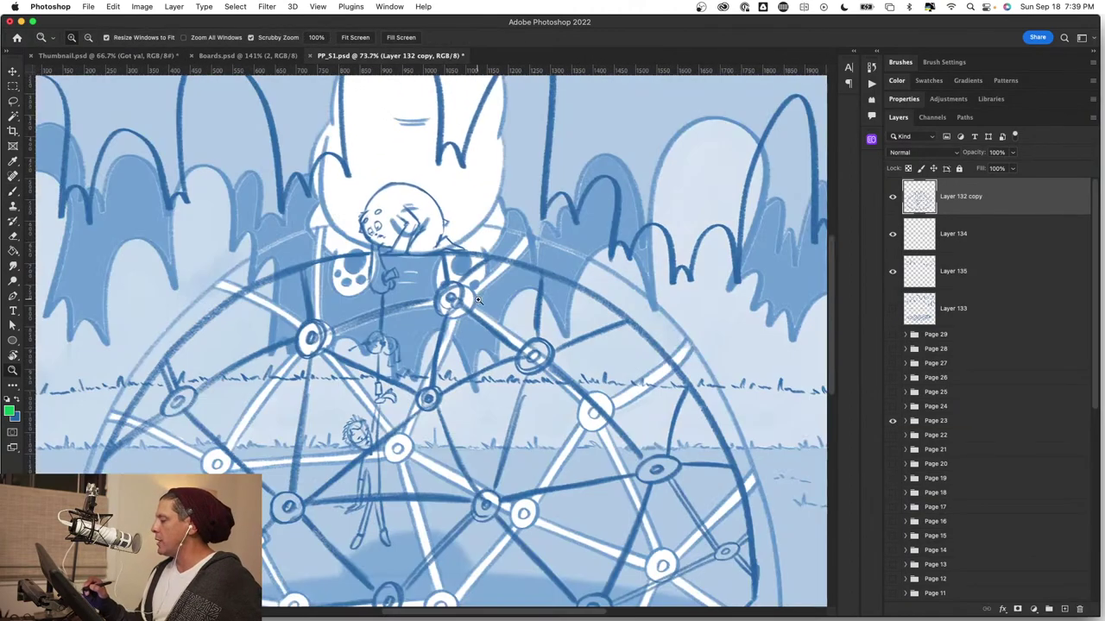
left_click(892, 198)
left_click(892, 235)
left_click(893, 273)
key("z")
scroll(692, 378, "down", 4)
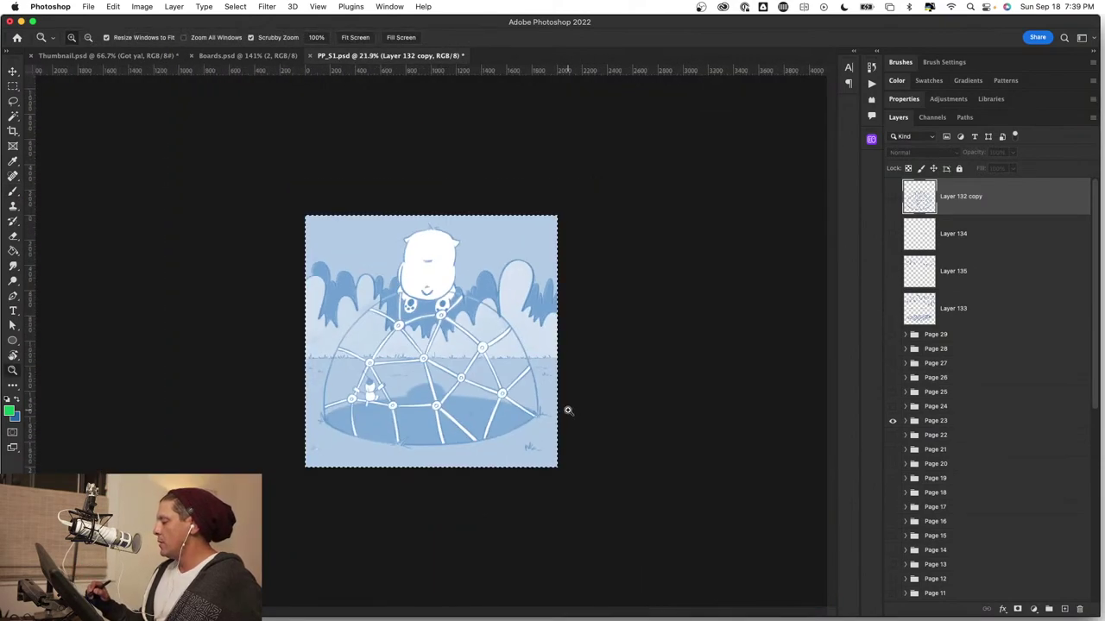
scroll(567, 411, "up", 2)
key("b")
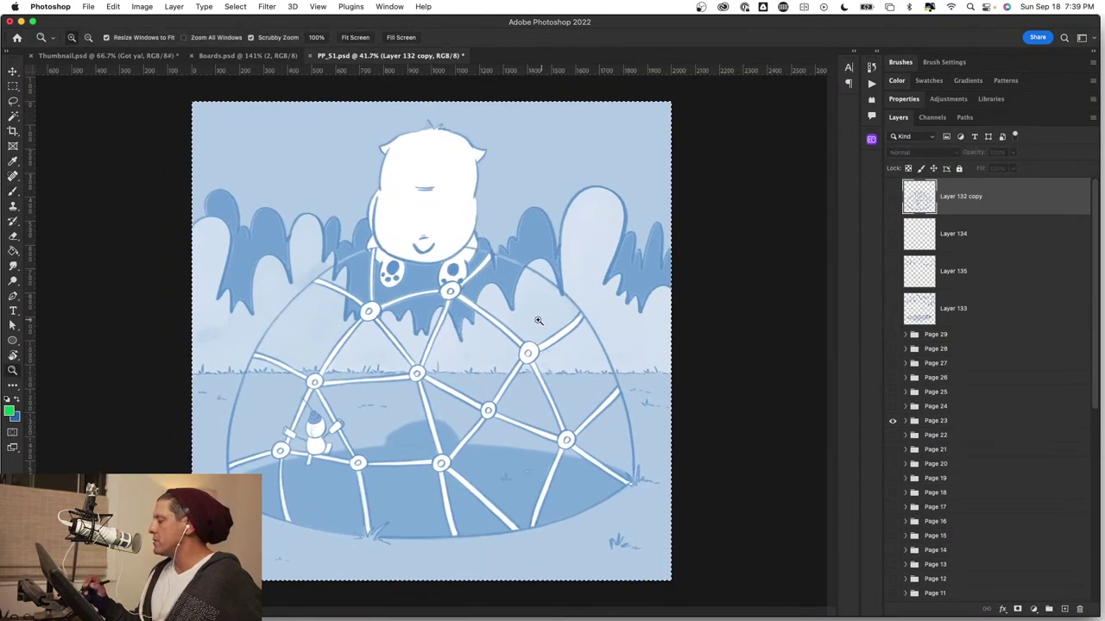
scroll(553, 295, "up", 1)
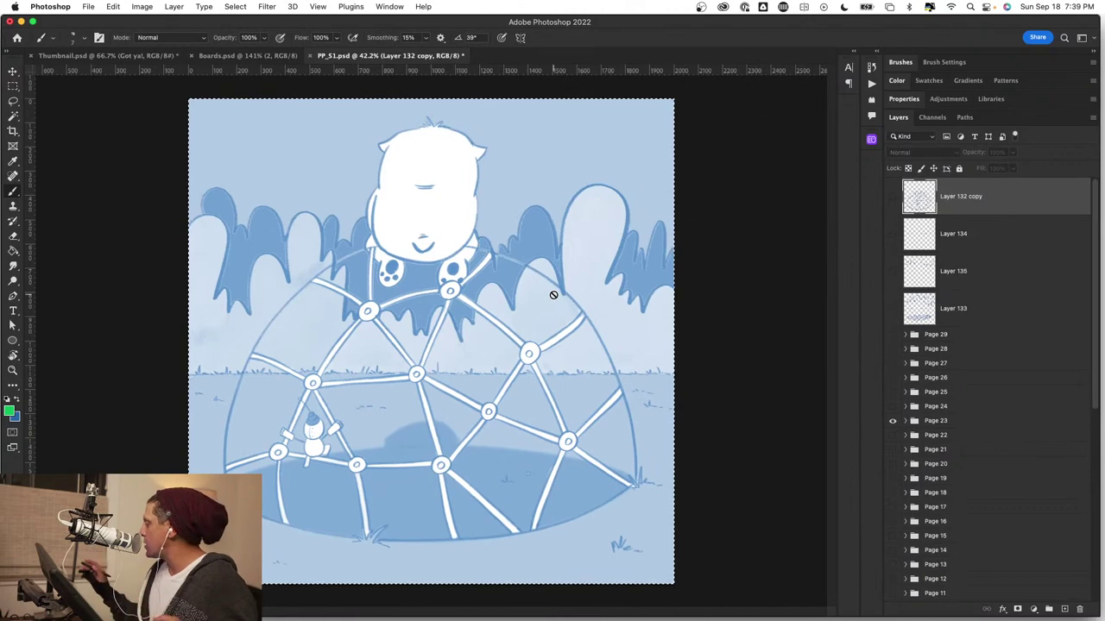
Hide the Page 23 group and show Layer 132 copy, Layer 134, Layer 135 and Layer 133.
left_click(893, 421)
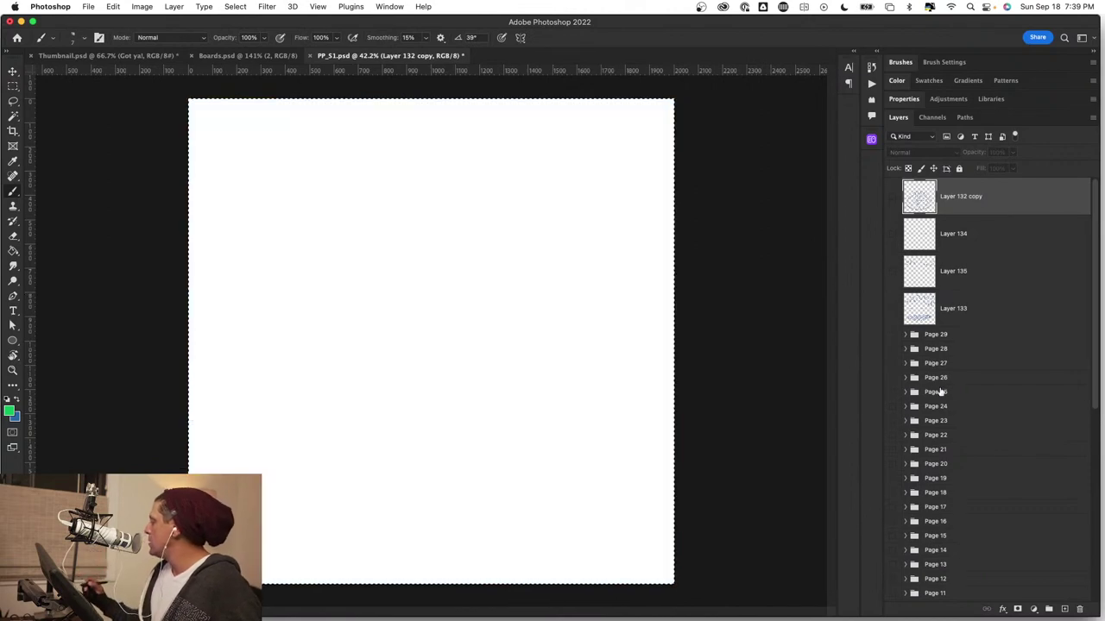
left_click(893, 198)
left_click(893, 235)
left_click(893, 270)
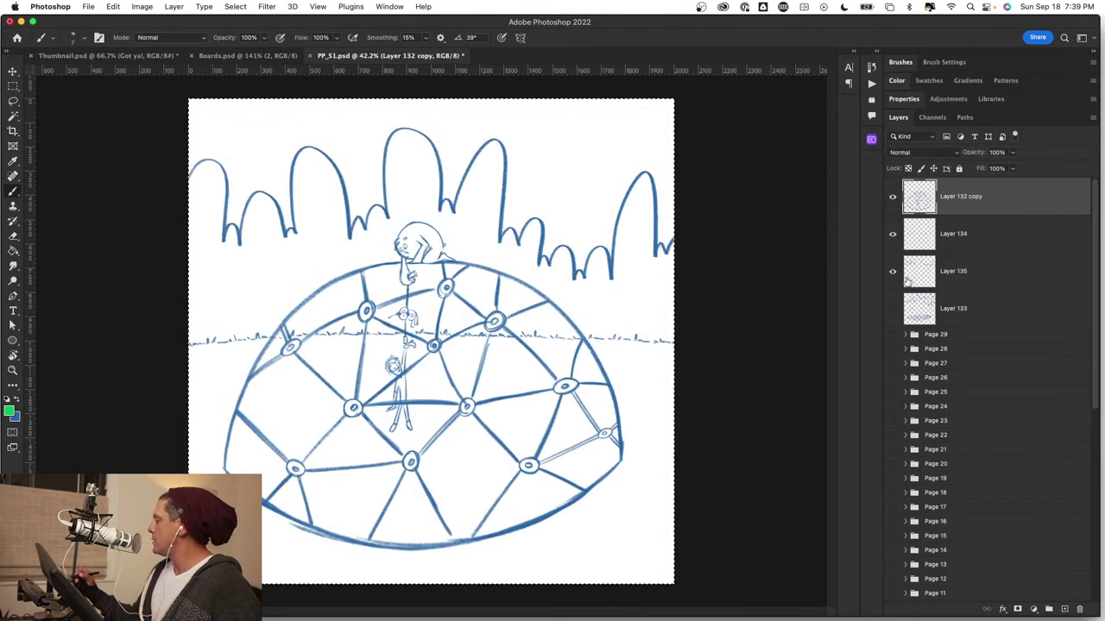
left_click(892, 308)
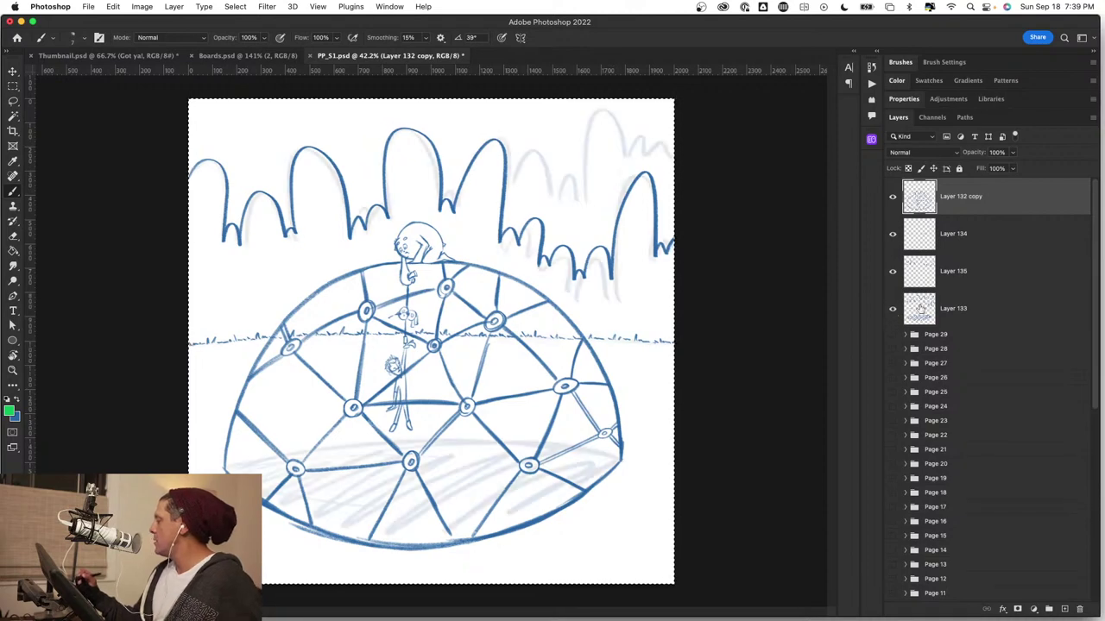
Group the four sketch layers from Layer 132 copy down to Layer 133 and name the group Page 30.
left_click(992, 315)
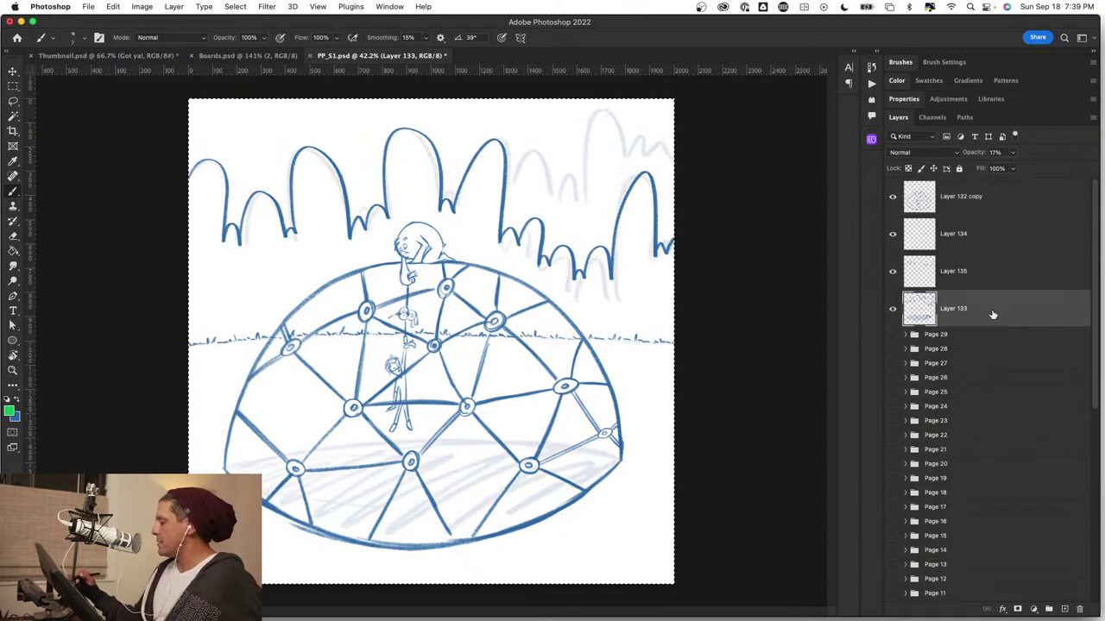
left_click(976, 196, "shift")
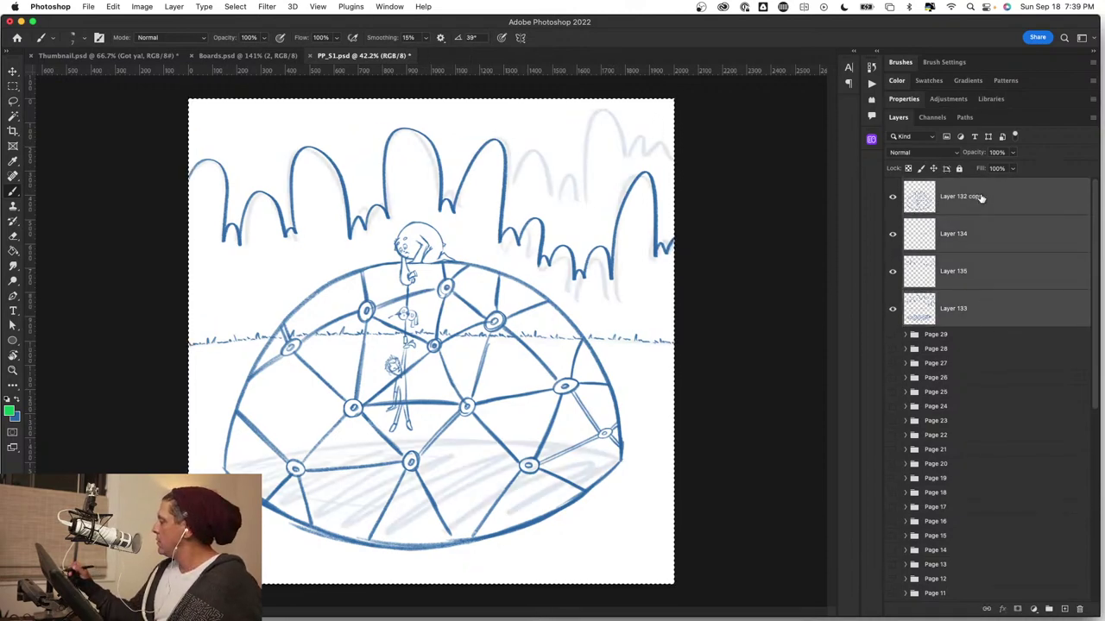
left_click_drag(1016, 317, 1050, 610)
double_click(937, 185)
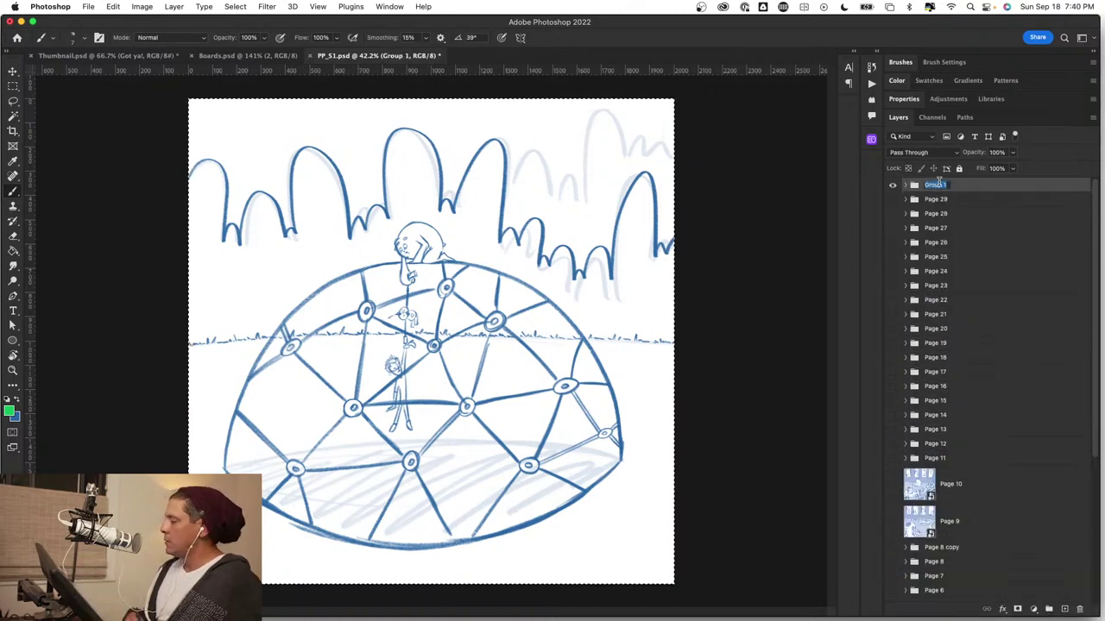
type("Page")
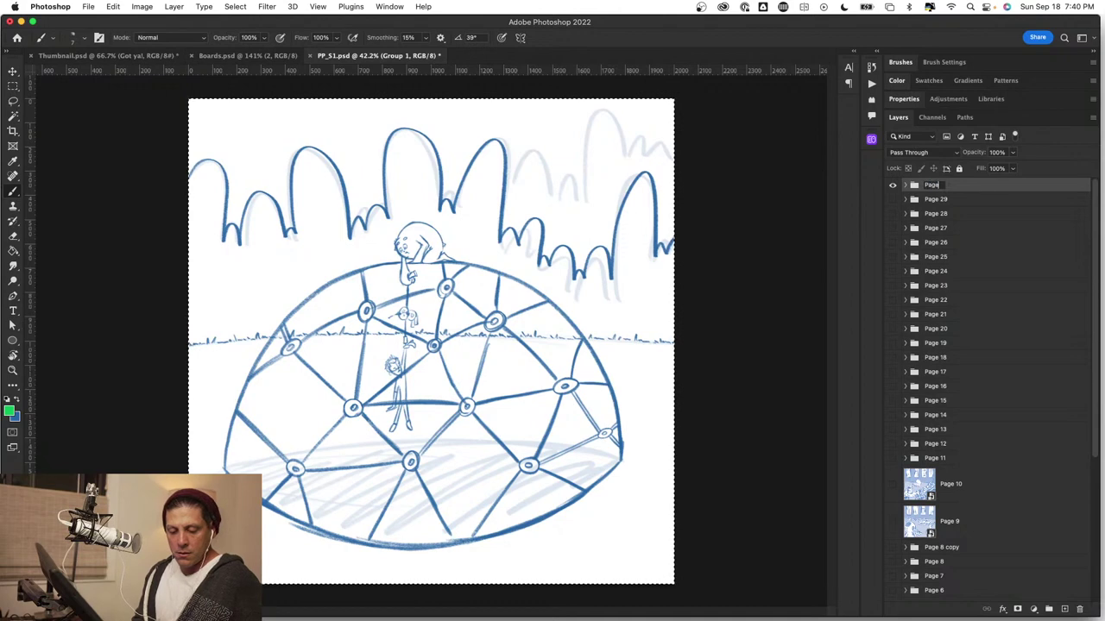
type(" 30")
key("Return")
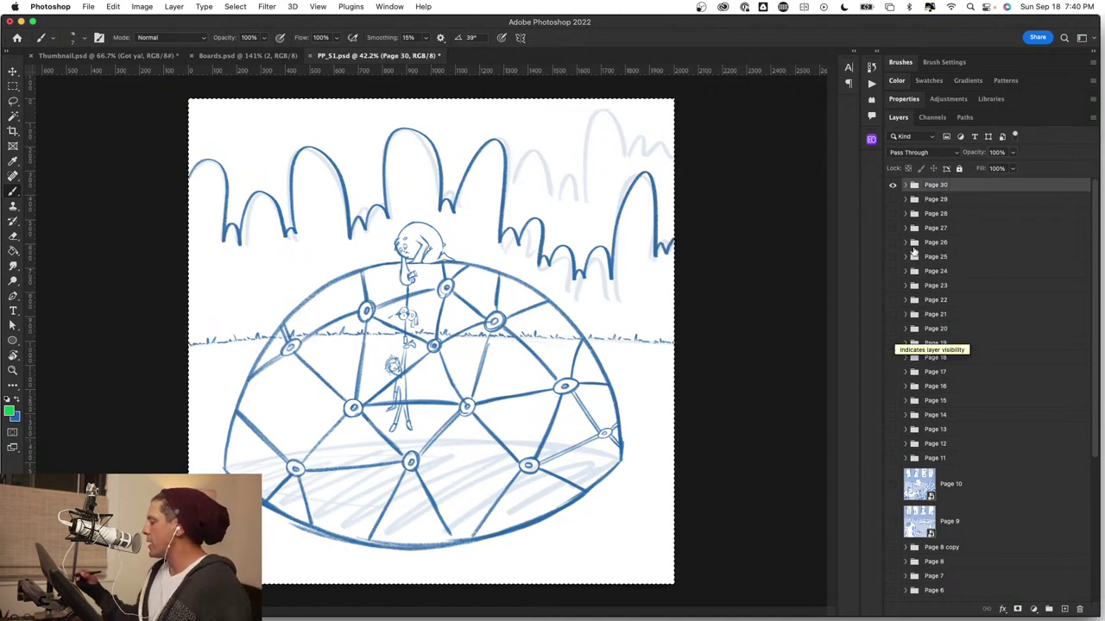
Expand the Page 30 group, set Layer 133 to 100% opacity and clear its contents.
left_click(894, 185)
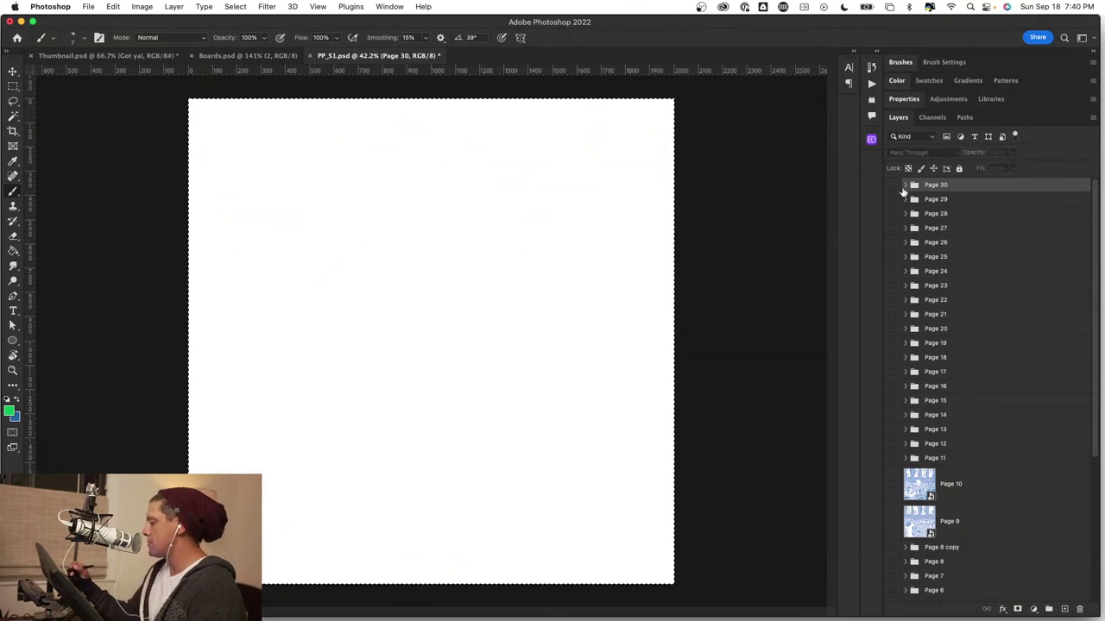
left_click(892, 184)
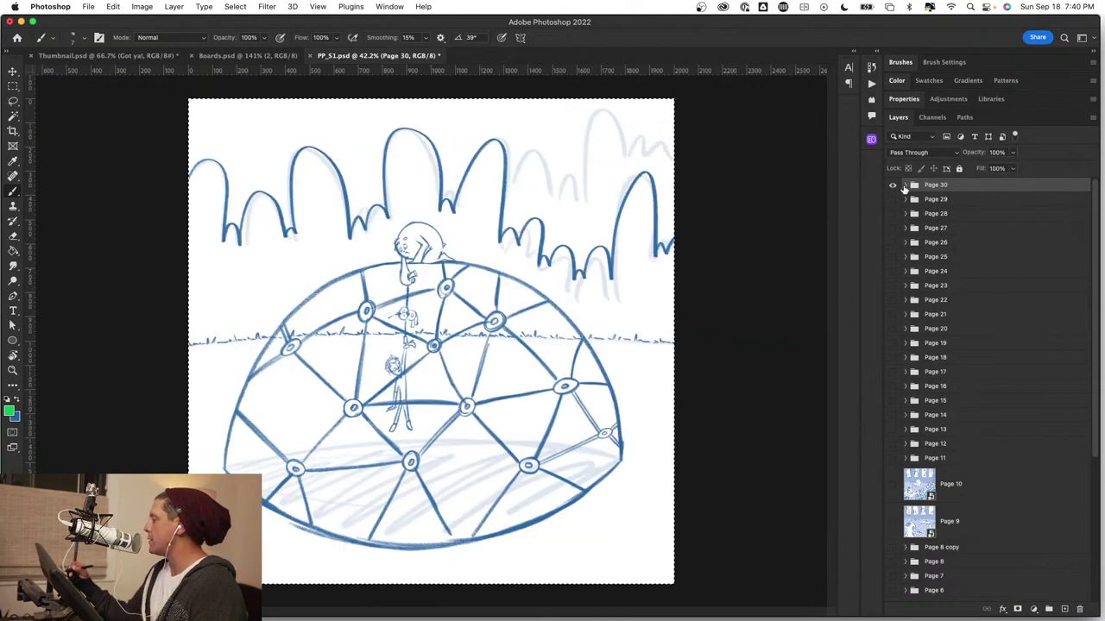
left_click(905, 185)
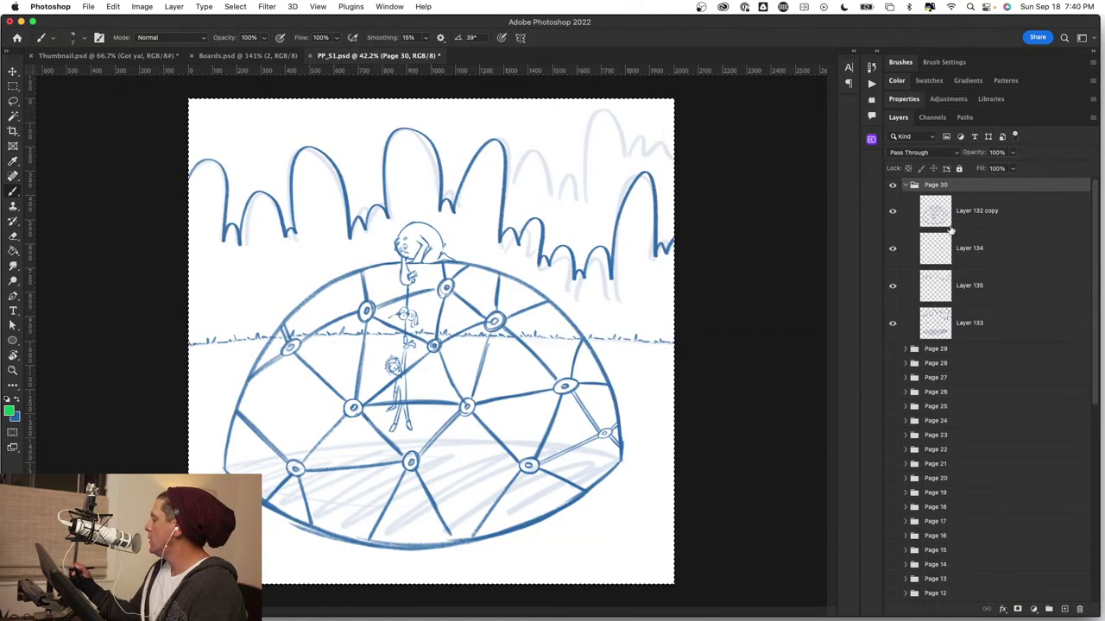
left_click(980, 328)
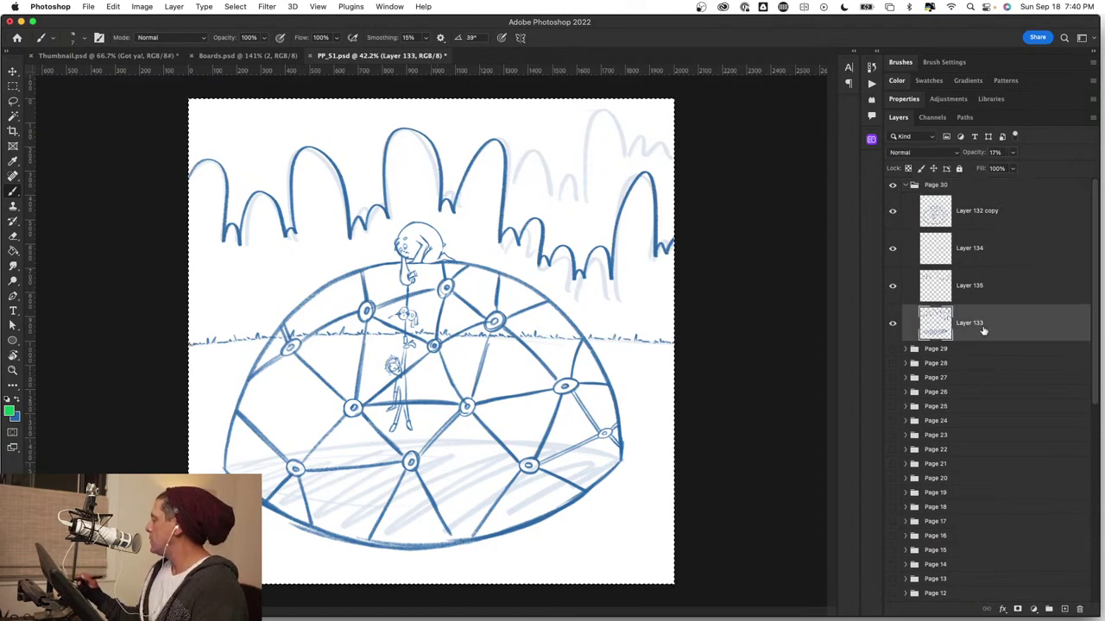
left_click_drag(971, 153, 1083, 156)
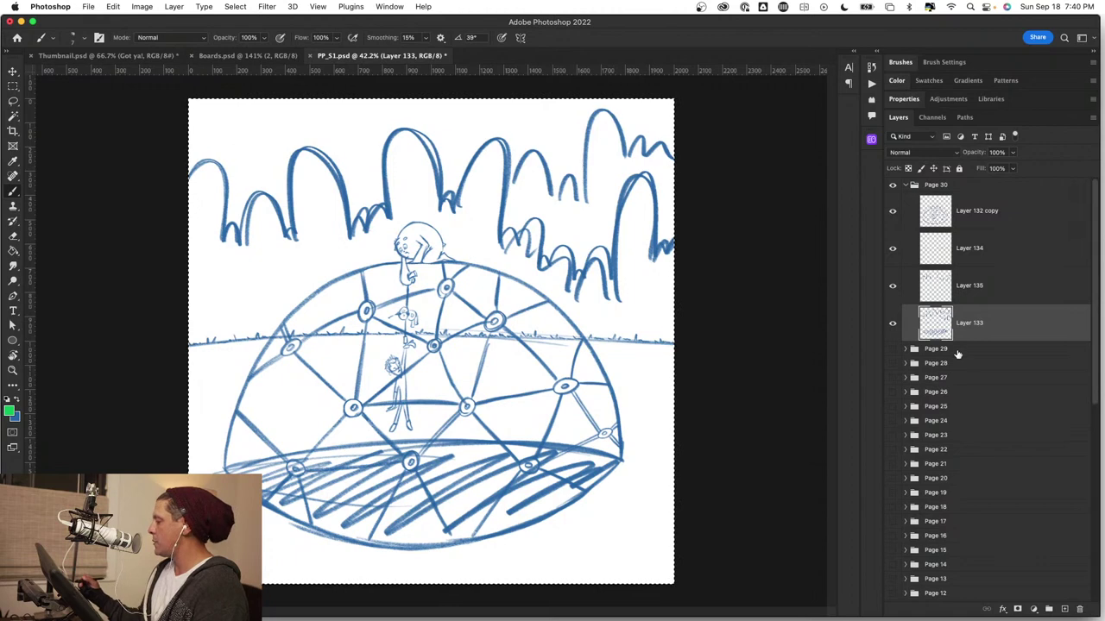
key("Delete")
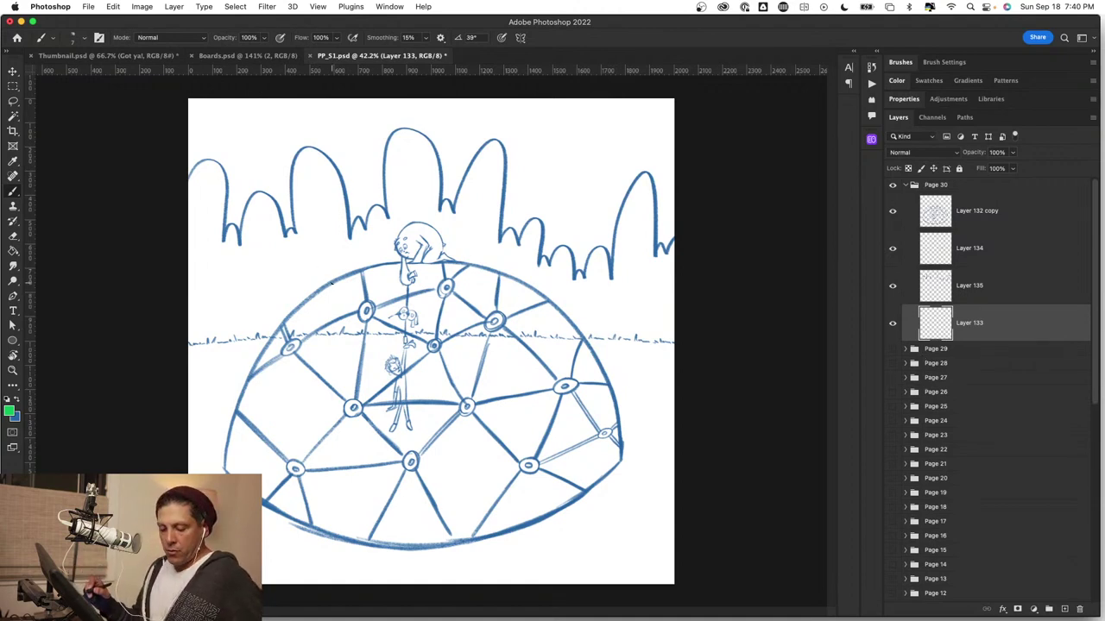
Set the brush smoothing to 30% and swap blue in as the foreground colour.
left_click(900, 64)
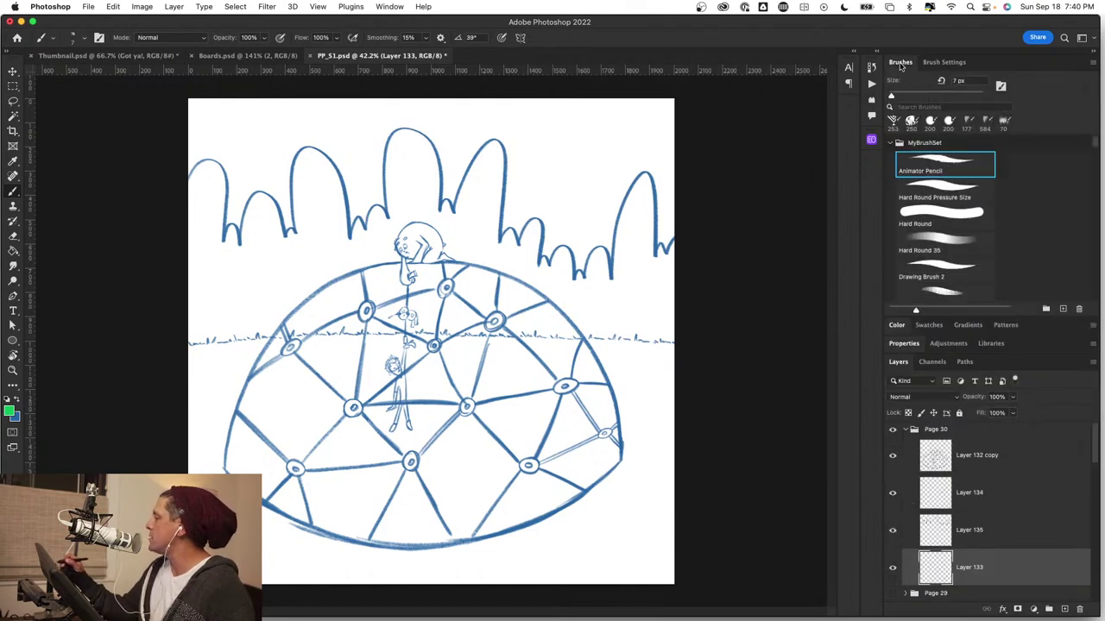
left_click(901, 64)
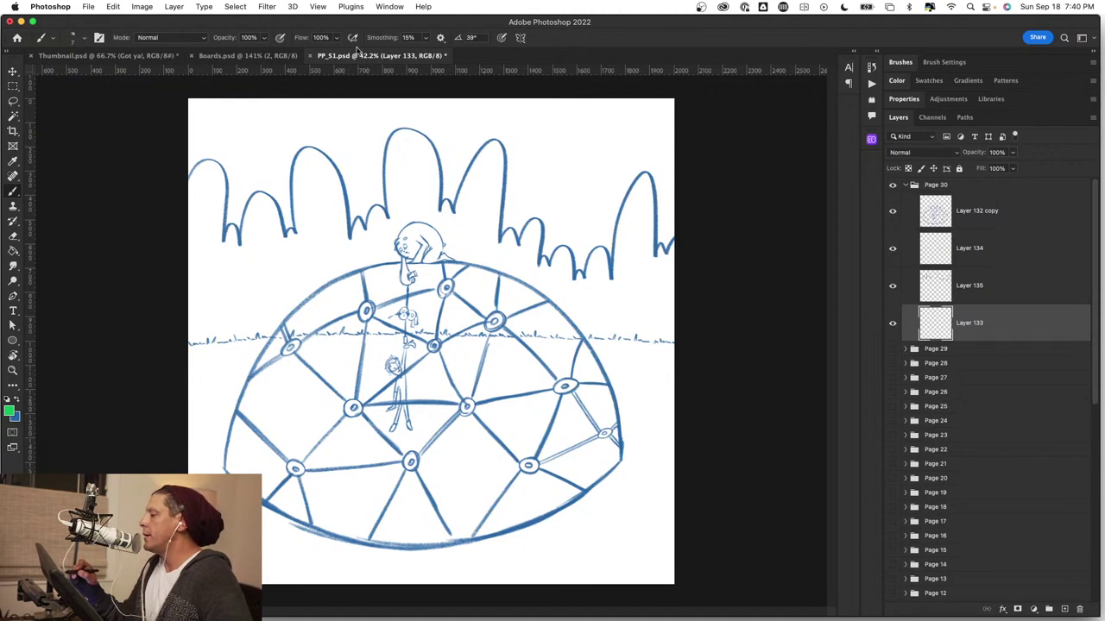
left_click_drag(380, 40, 393, 41)
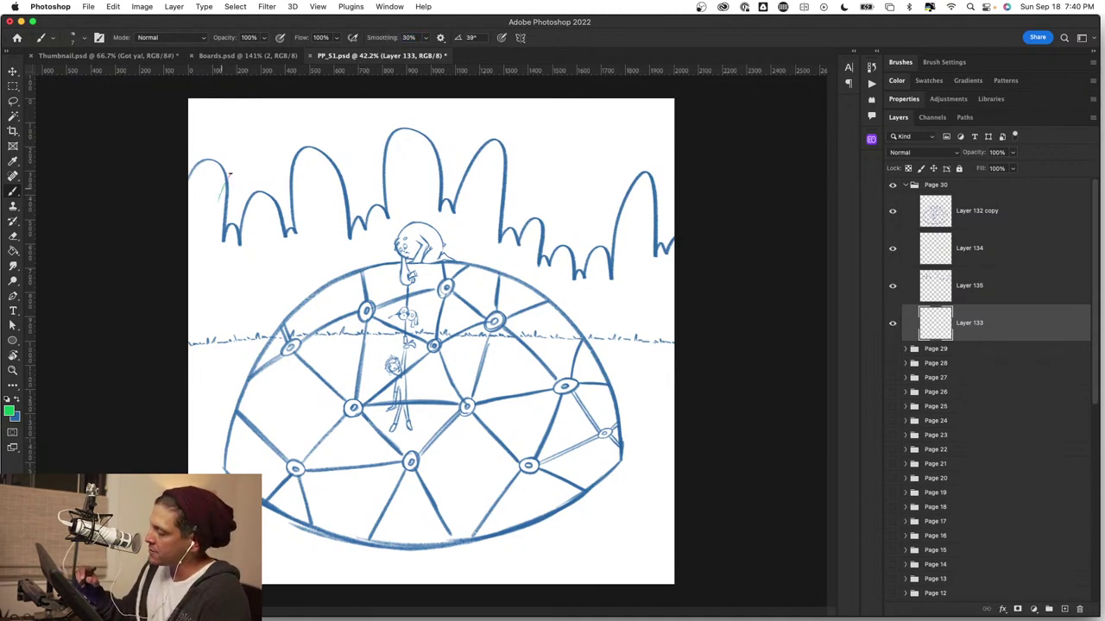
left_click_drag(245, 174, 250, 193)
key("super+z")
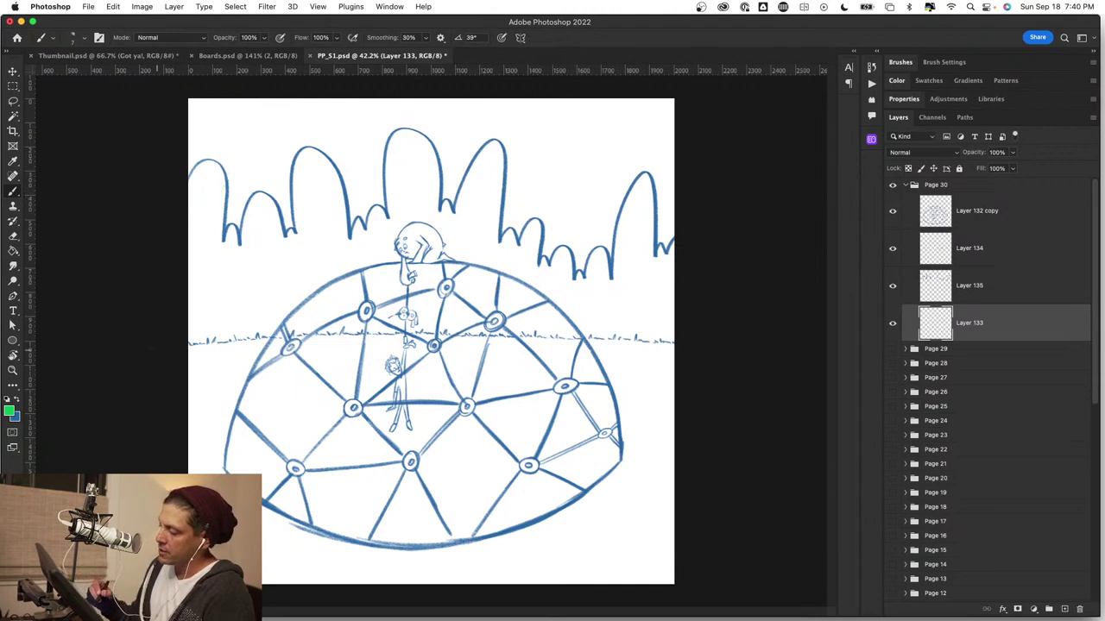
left_click(19, 400)
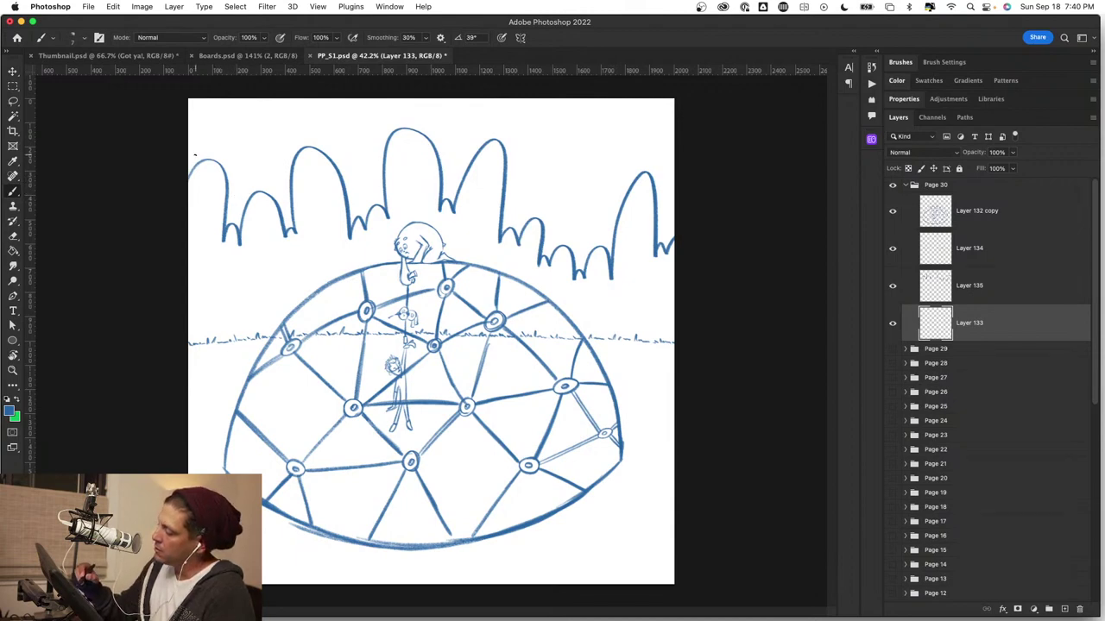
Try sketching the arches of a second blue treeline on Layer 133, starting from the first tree of the existing treeline.
mouse_move(216, 207)
left_mouse_down()
mouse_move(236, 162)
mouse_move(250, 163)
mouse_move(261, 226)
mouse_move(274, 188)
mouse_move(281, 203)
mouse_move(303, 135)
mouse_move(318, 166)
left_mouse_up()
key("super+z")
key("super+z")
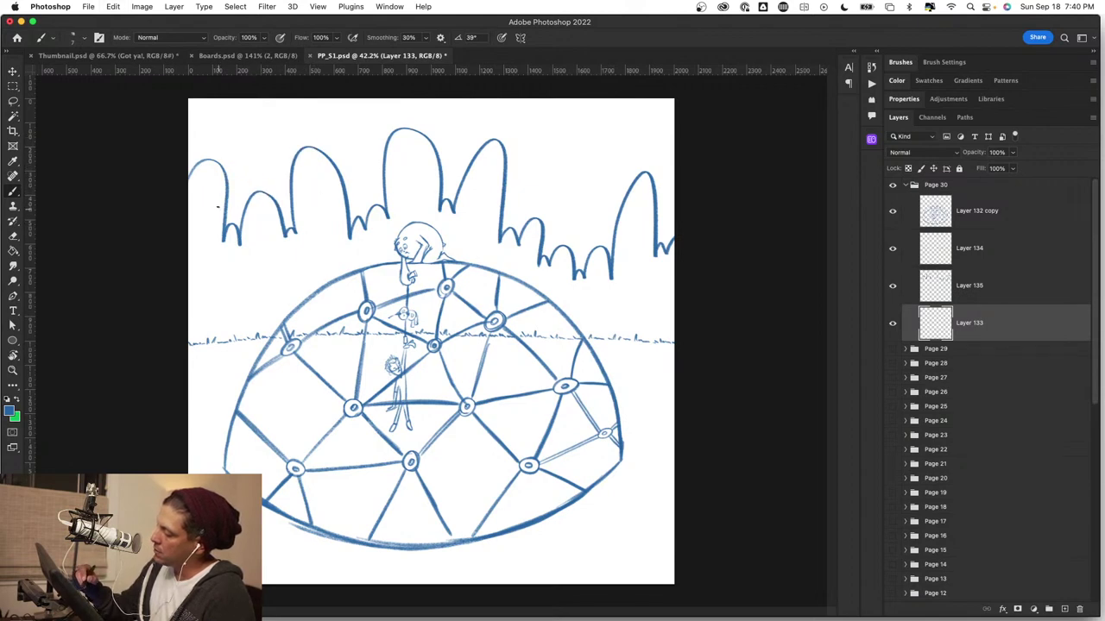
mouse_move(217, 207)
left_mouse_down()
mouse_move(252, 164)
mouse_move(268, 230)
mouse_move(275, 183)
mouse_move(290, 192)
mouse_move(294, 226)
left_mouse_up()
key("super+z")
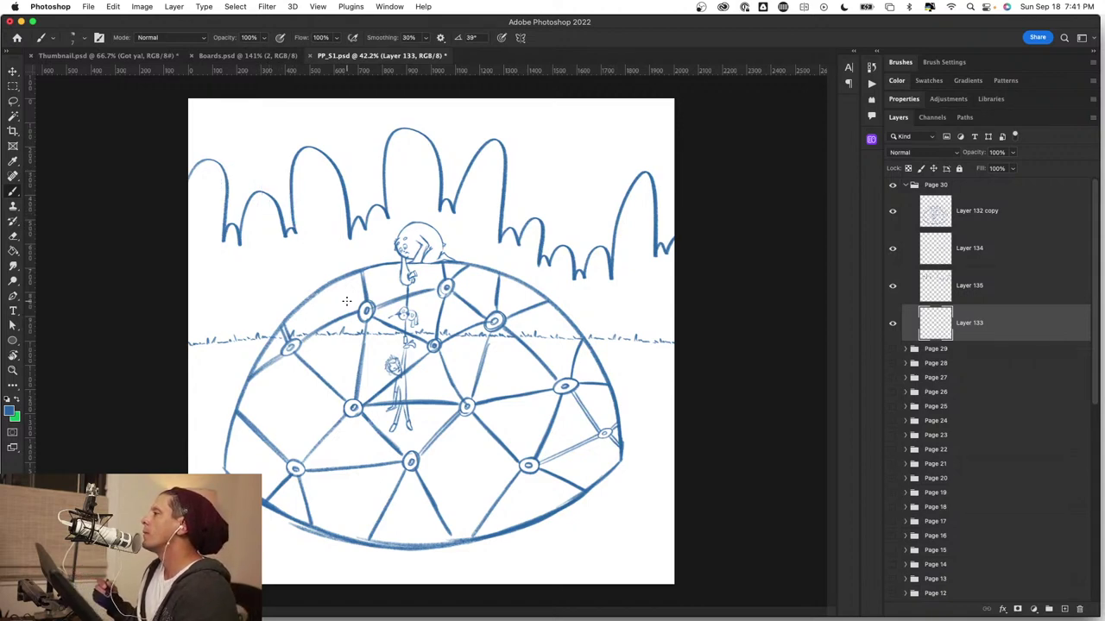
mouse_move(219, 197)
left_mouse_down()
mouse_move(240, 159)
mouse_move(254, 166)
mouse_move(269, 245)
mouse_move(278, 179)
mouse_move(301, 174)
mouse_move(327, 256)
mouse_move(345, 145)
mouse_move(371, 153)
mouse_move(386, 249)
left_mouse_up()
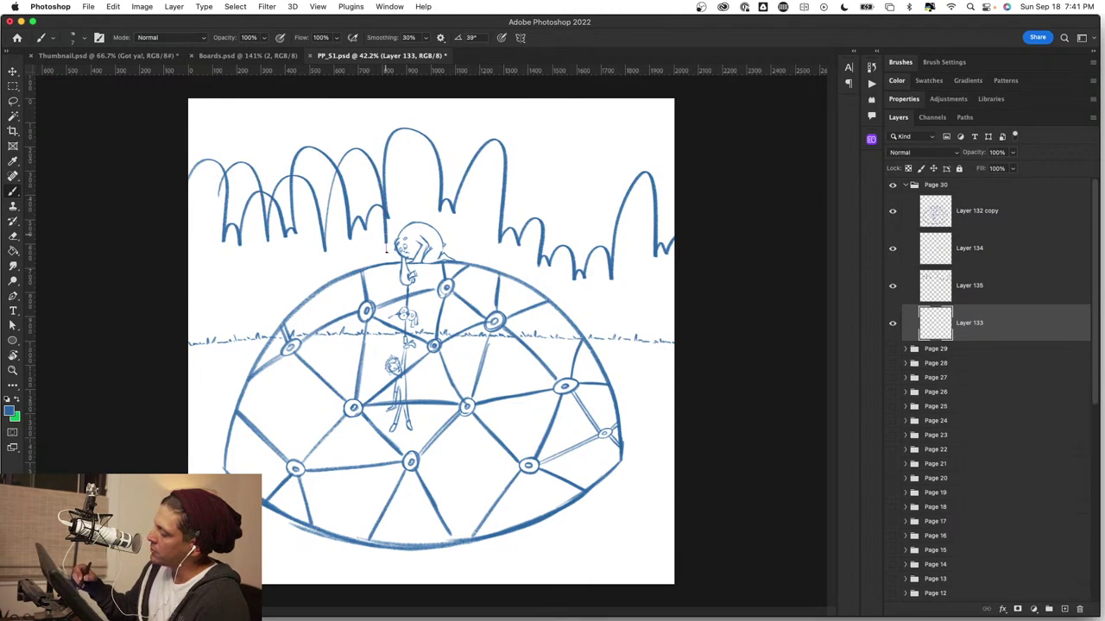
key("super+z")
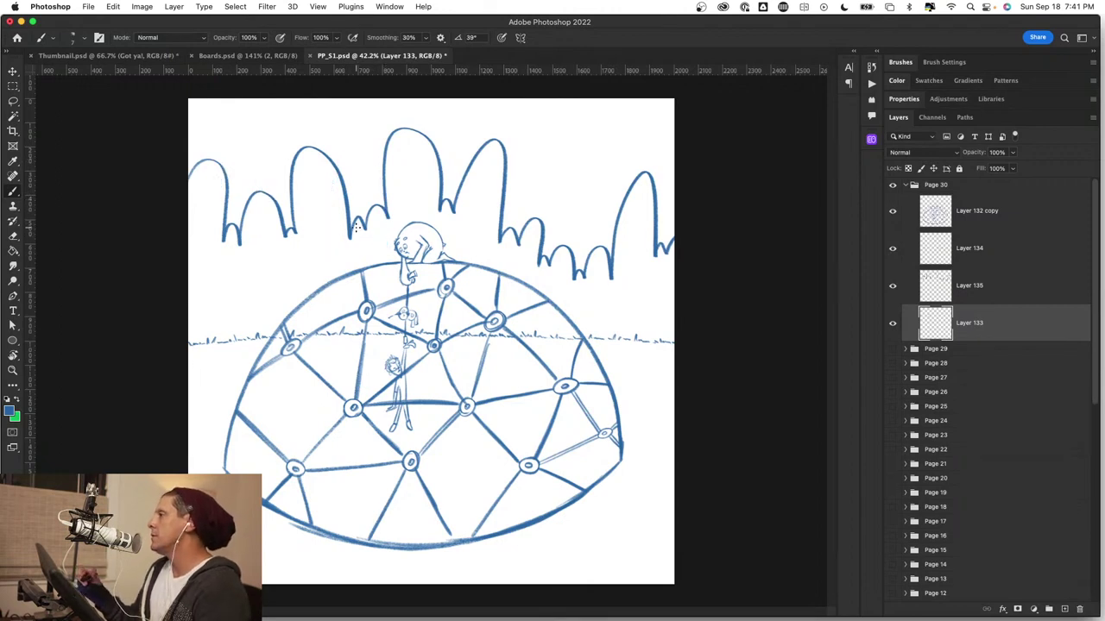
Sketch the second treeline's overlapping arches across the full canvas width on Layer 133, behind the existing trees.
mouse_move(218, 193)
left_mouse_down()
mouse_move(239, 157)
mouse_move(260, 179)
mouse_move(265, 259)
mouse_move(270, 178)
mouse_move(228, 168)
mouse_move(256, 170)
mouse_move(270, 280)
mouse_move(287, 252)
mouse_move(312, 264)
mouse_move(331, 243)
mouse_move(339, 270)
mouse_move(344, 163)
mouse_move(383, 163)
mouse_move(401, 205)
mouse_move(396, 283)
mouse_move(416, 198)
mouse_move(443, 266)
mouse_move(462, 227)
mouse_move(478, 272)
mouse_move(482, 211)
mouse_move(520, 153)
mouse_move(557, 190)
mouse_move(564, 301)
mouse_move(579, 156)
mouse_move(604, 167)
mouse_move(605, 219)
mouse_move(619, 144)
mouse_move(662, 123)
mouse_move(679, 231)
left_mouse_up()
key("super+z")
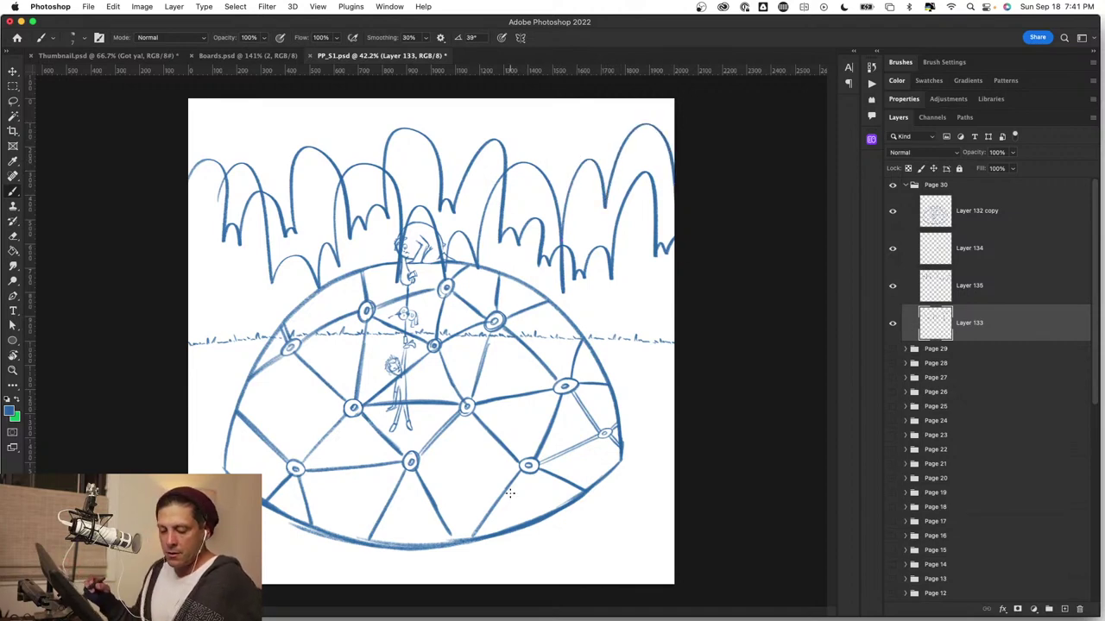
Erase the second treeline's strokes where they cross into the front trees.
key("e")
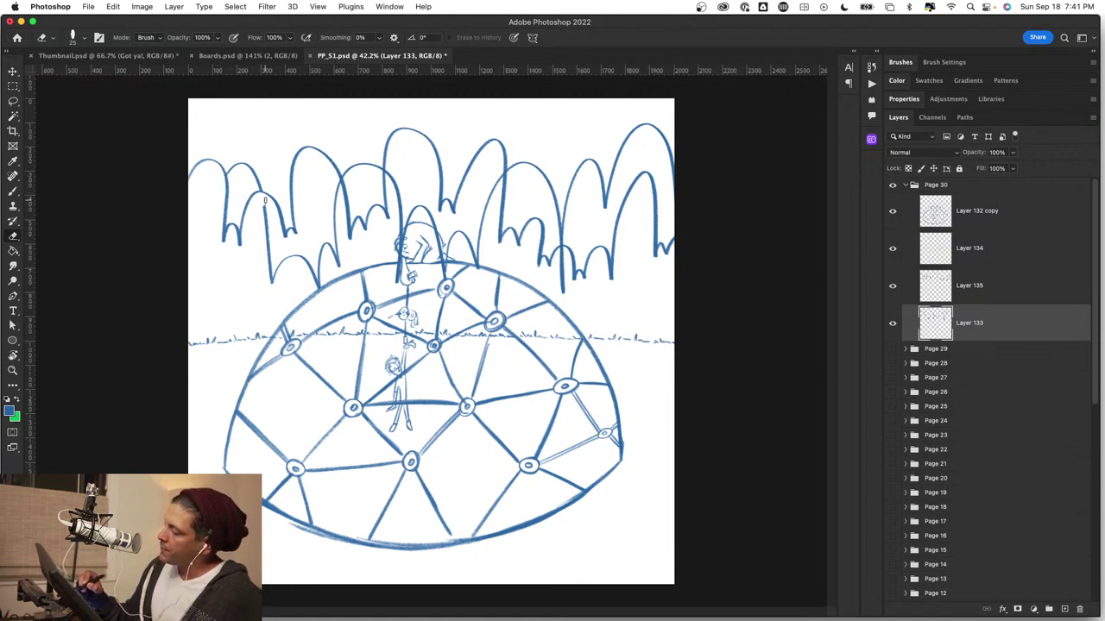
left_click_drag(265, 200, 267, 217)
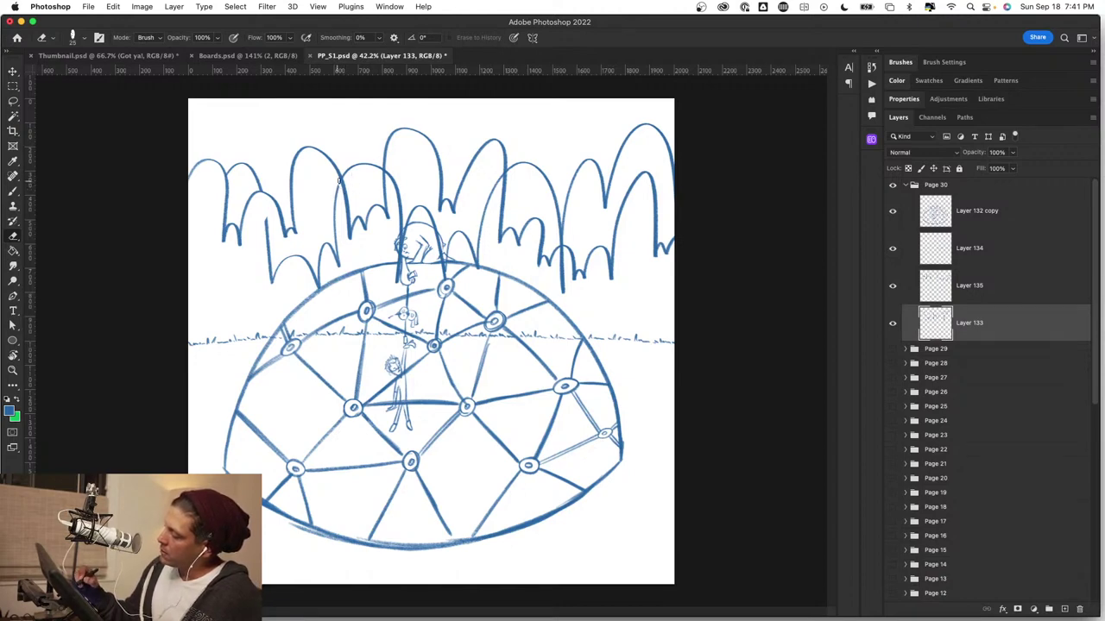
left_click_drag(340, 183, 336, 235)
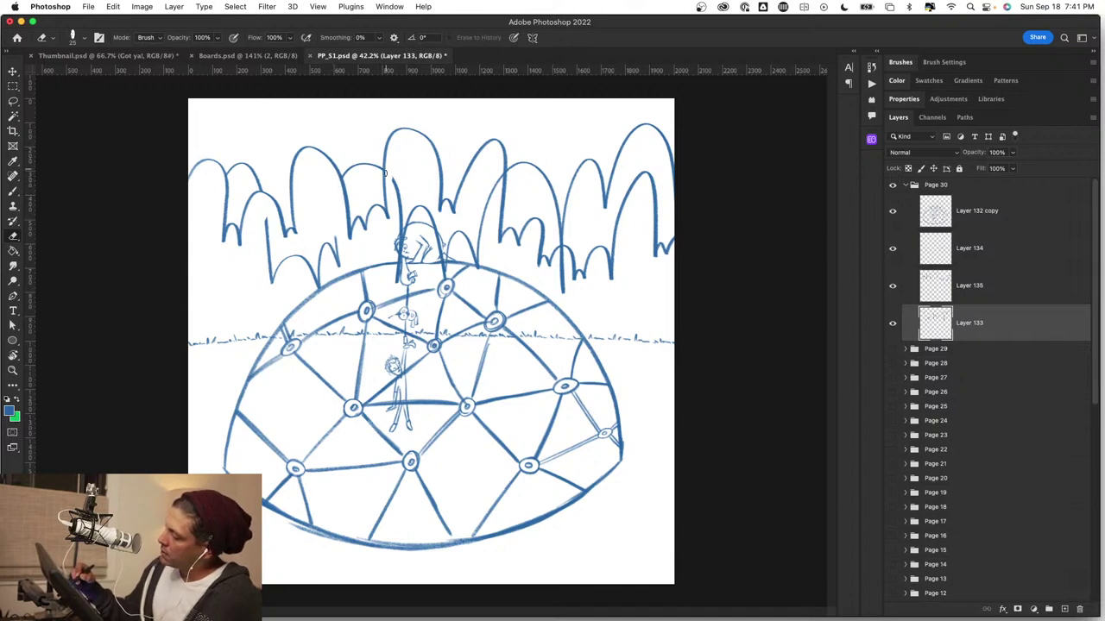
mouse_move(386, 169)
left_mouse_down()
mouse_move(395, 187)
mouse_move(398, 177)
left_mouse_up()
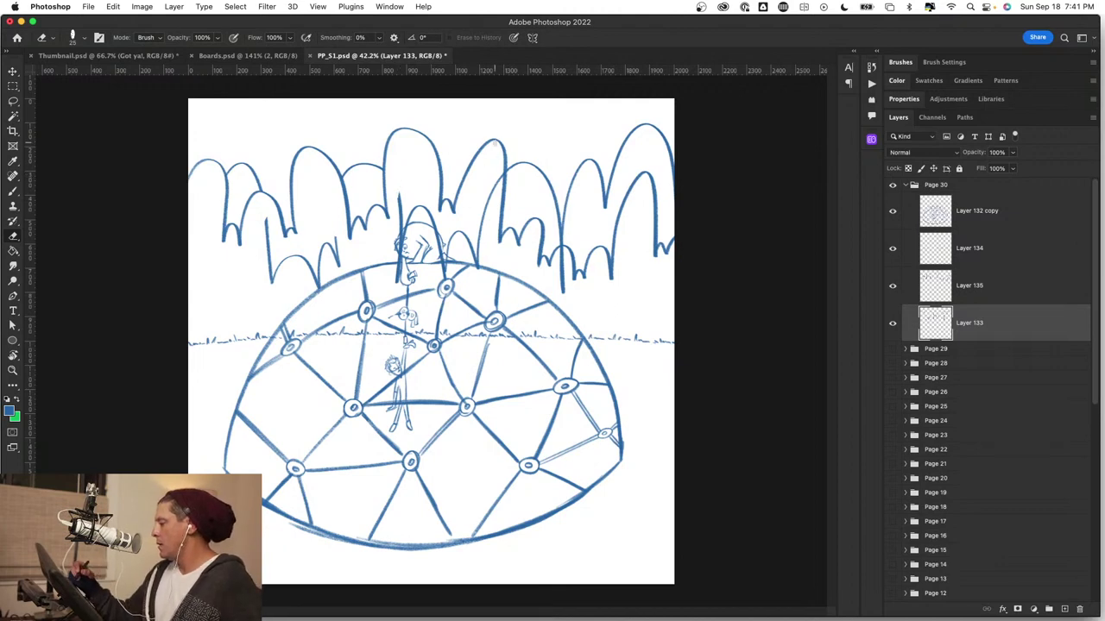
mouse_move(496, 196)
left_mouse_down()
mouse_move(500, 173)
mouse_move(485, 210)
left_mouse_up()
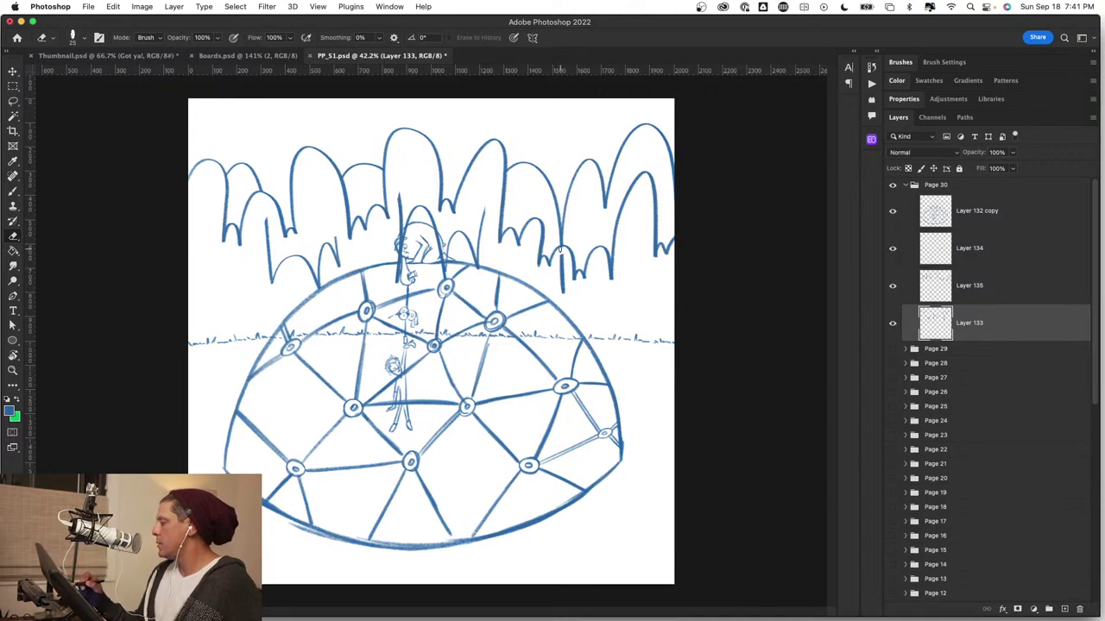
left_click_drag(560, 249, 565, 293)
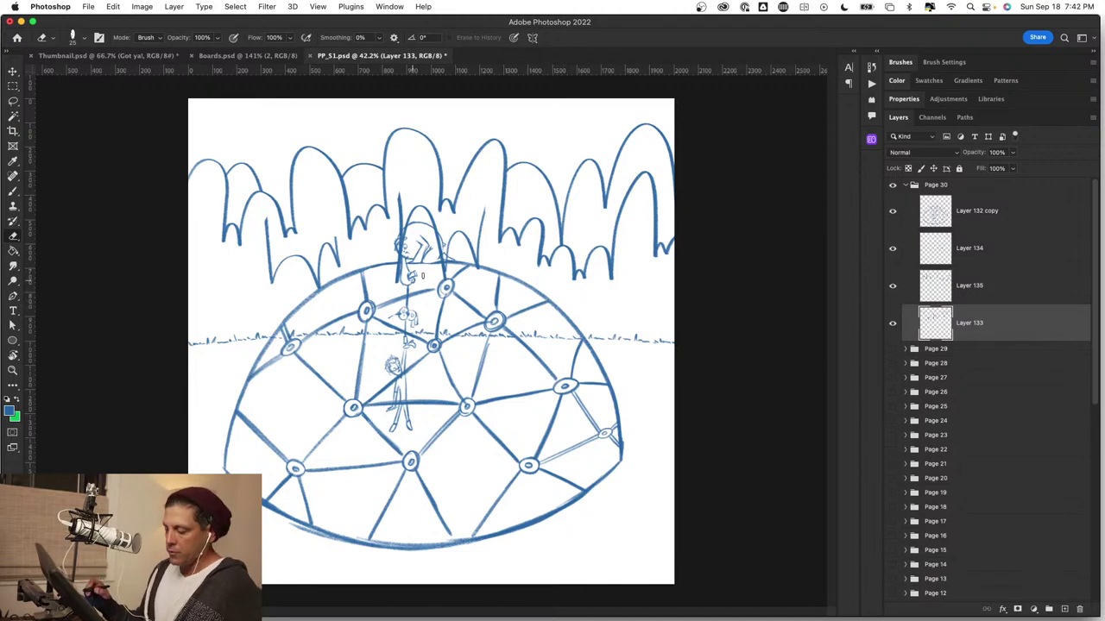
Lasso the leftover second-treeline strokes around the dome's upper part and seated figure, delete them and deselect.
key("l")
mouse_move(295, 364)
left_mouse_down()
mouse_move(254, 235)
mouse_move(263, 213)
mouse_move(293, 248)
mouse_move(398, 186)
mouse_move(466, 209)
mouse_move(484, 190)
mouse_move(502, 192)
mouse_move(510, 242)
mouse_move(482, 345)
mouse_move(371, 393)
left_mouse_up()
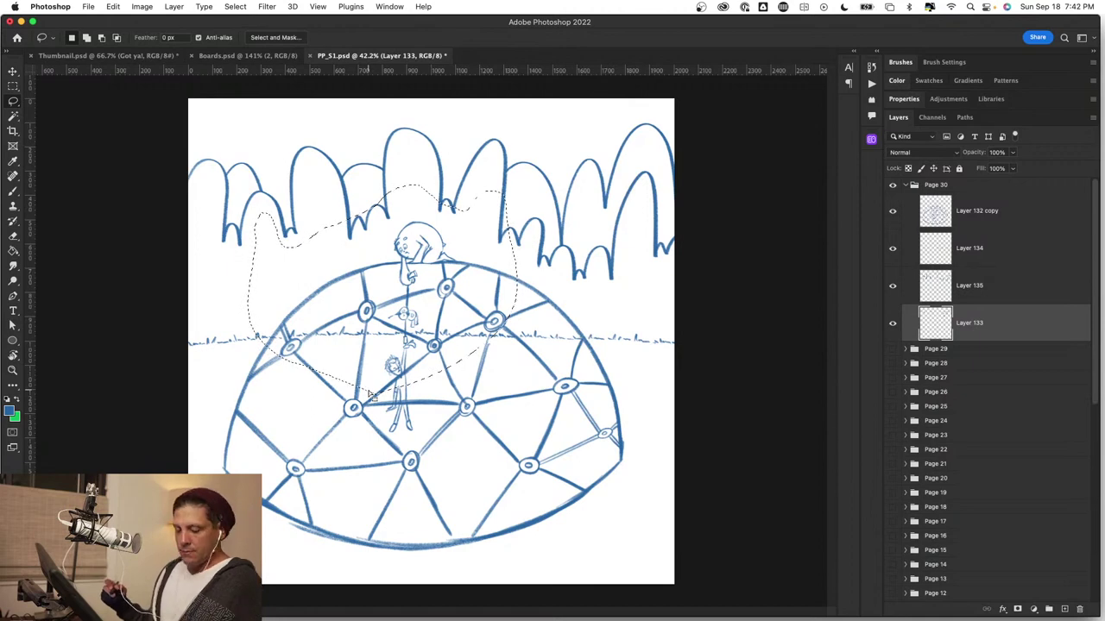
key("super+d")
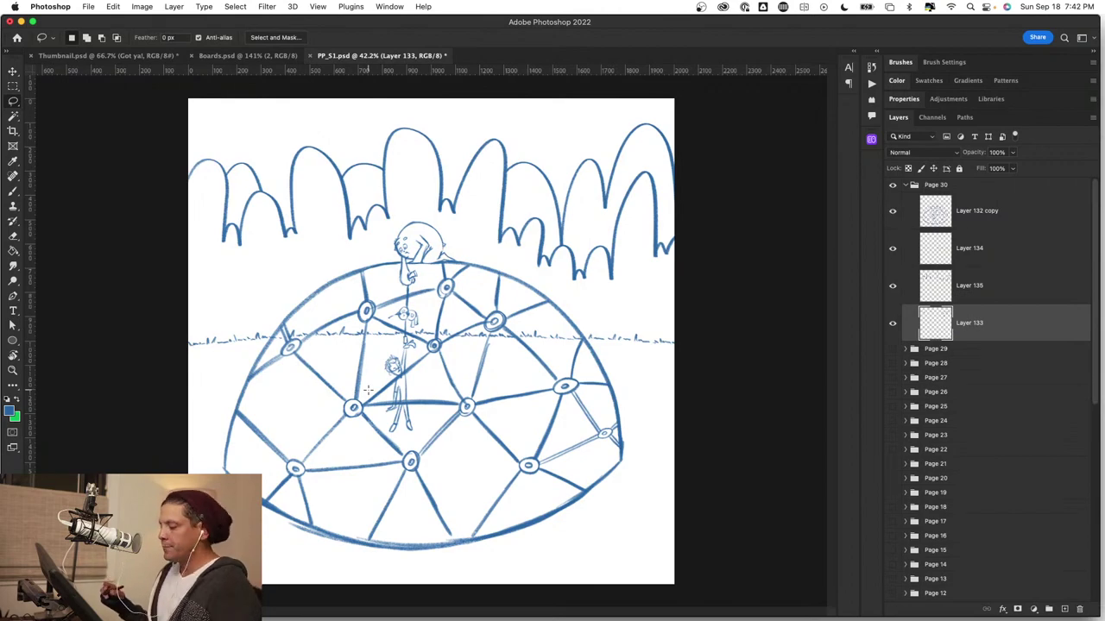
Add a new layer to the Page 30 group and place it below Layer 133.
key("super+space")
mouse_move(385, 372)
left_mouse_down()
mouse_move(500, 362)
mouse_move(550, 340)
mouse_move(457, 409)
mouse_move(416, 409)
left_mouse_up()
key("super+space")
left_click_drag(495, 365, 583, 369)
left_click_drag(220, 363, 329, 373)
left_click_drag(464, 388, 512, 418)
key("l")
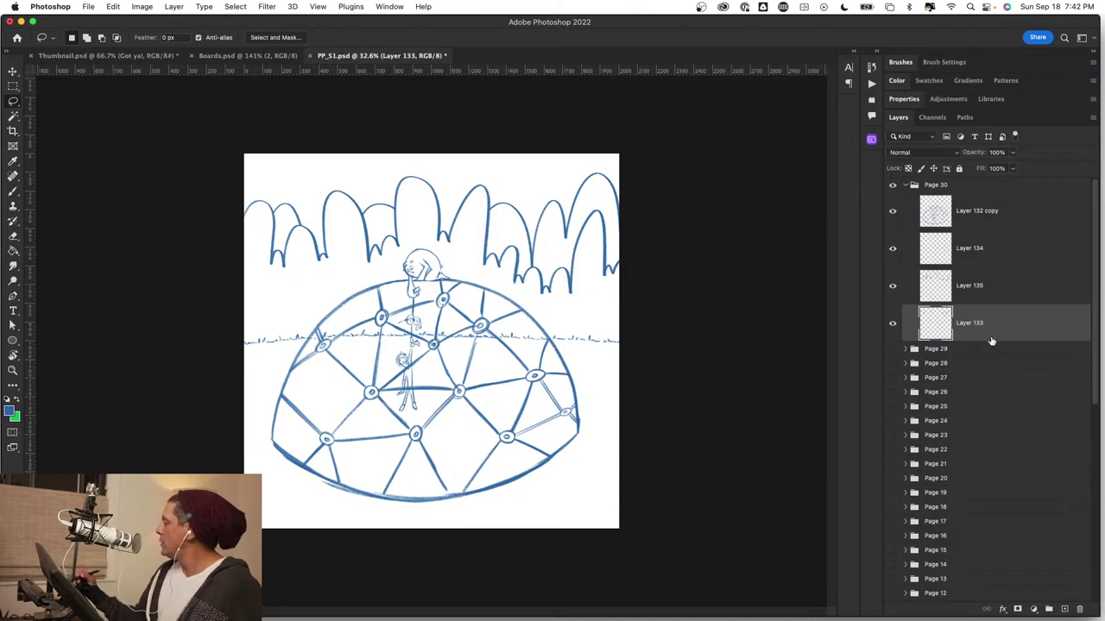
left_click(1064, 609)
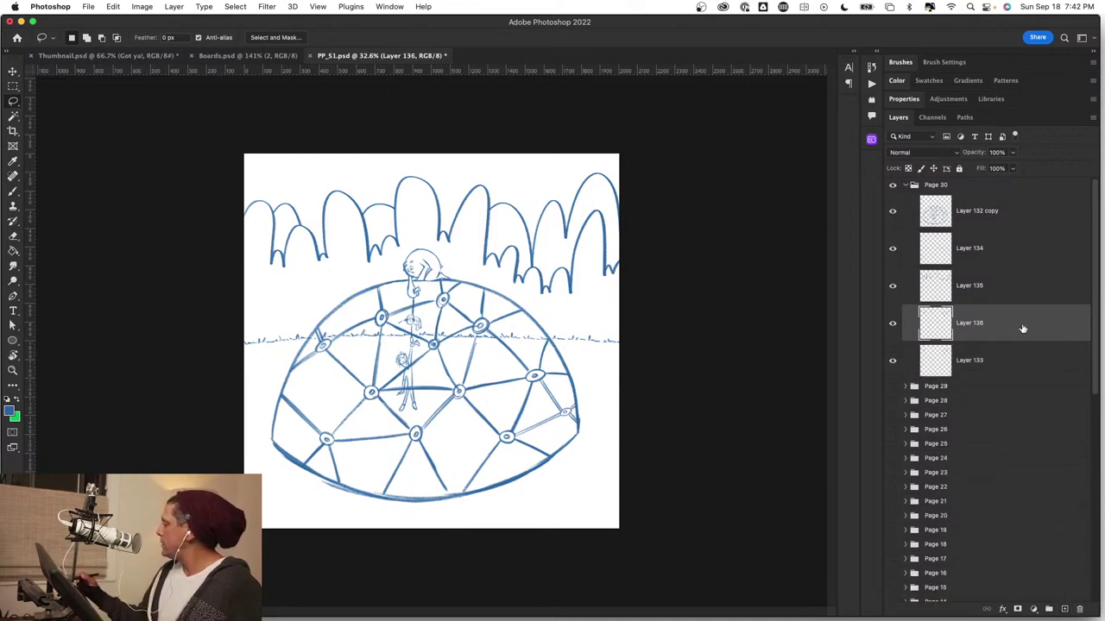
left_click_drag(1021, 328, 1025, 372)
Toggle the visibility of Layer 132 copy and Layer 134 to check what each one contains.
left_click(994, 215)
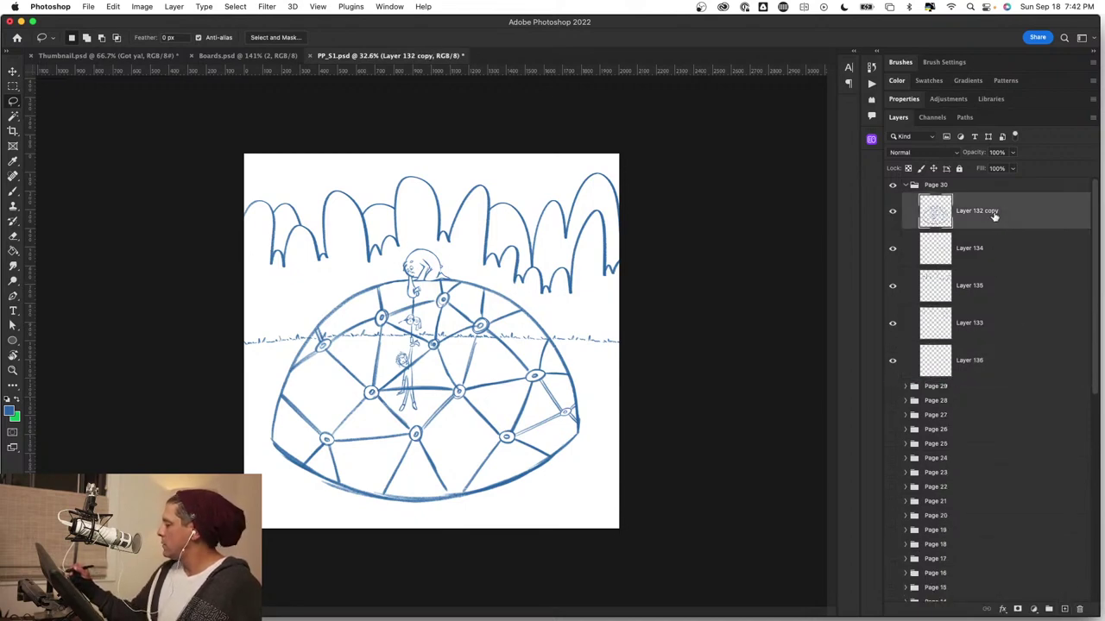
left_click(893, 212)
left_click(893, 212)
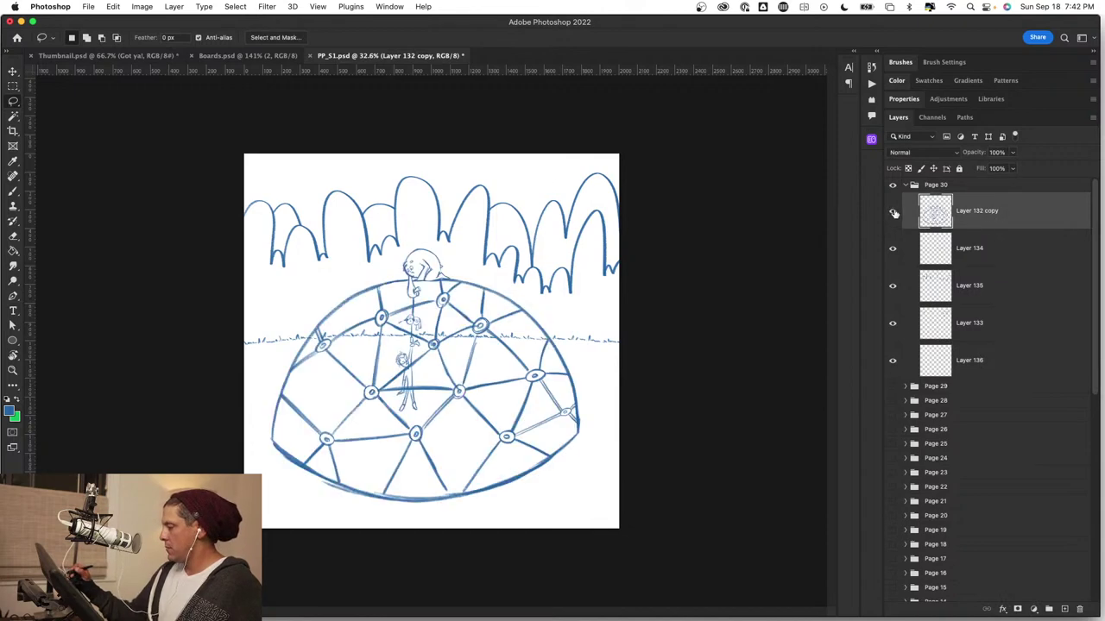
left_click(894, 214)
left_click(893, 212)
left_click(893, 249)
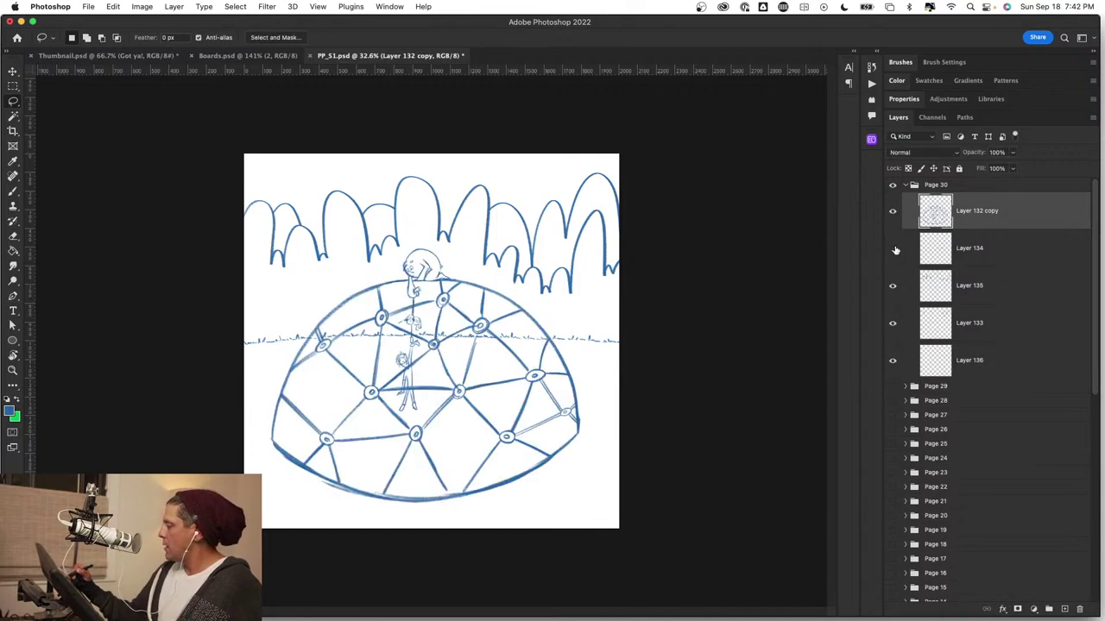
left_click(893, 249)
left_click(894, 249)
left_click(894, 249)
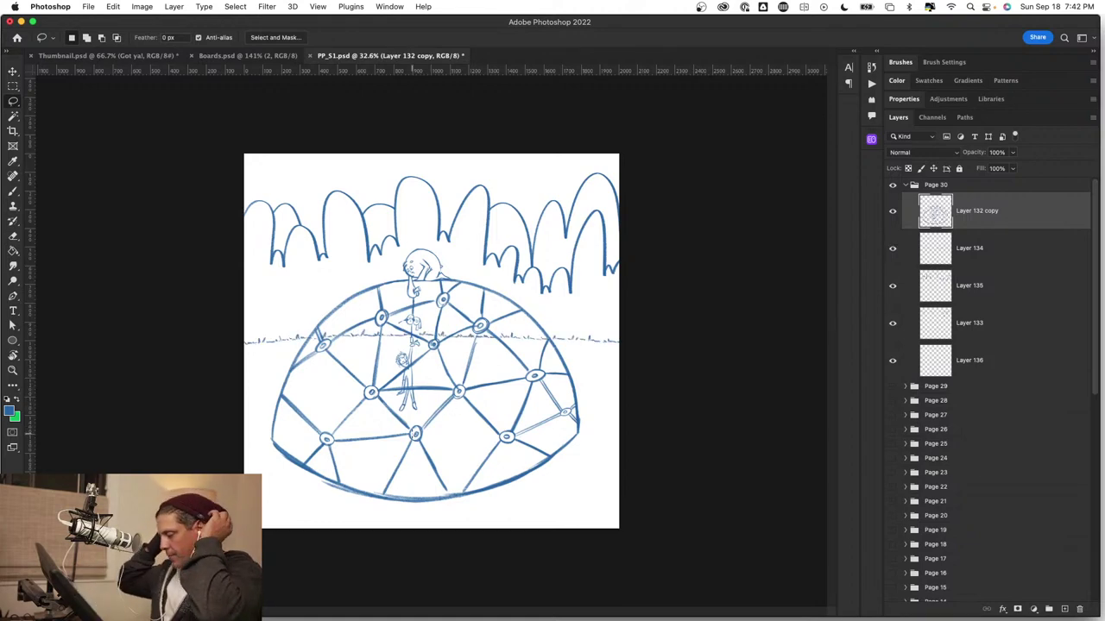
left_click(893, 211)
left_click(896, 214)
left_click(897, 215)
left_click(896, 213)
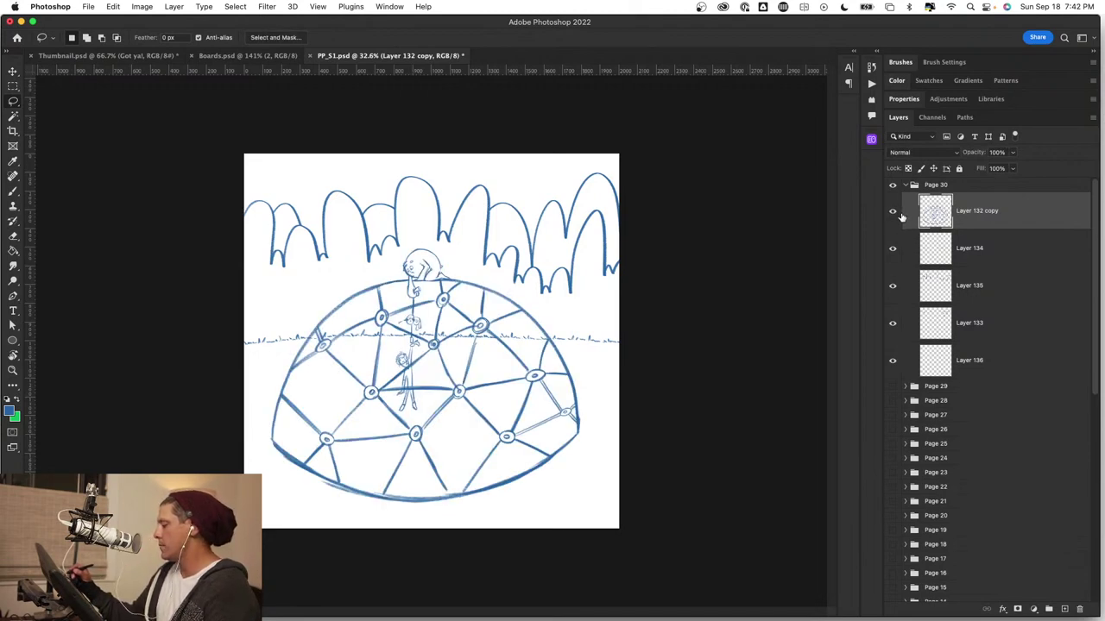
Hide Layer 132 copy and select all the enclosed areas of the rear trees with the Magic Wand.
left_click(895, 214)
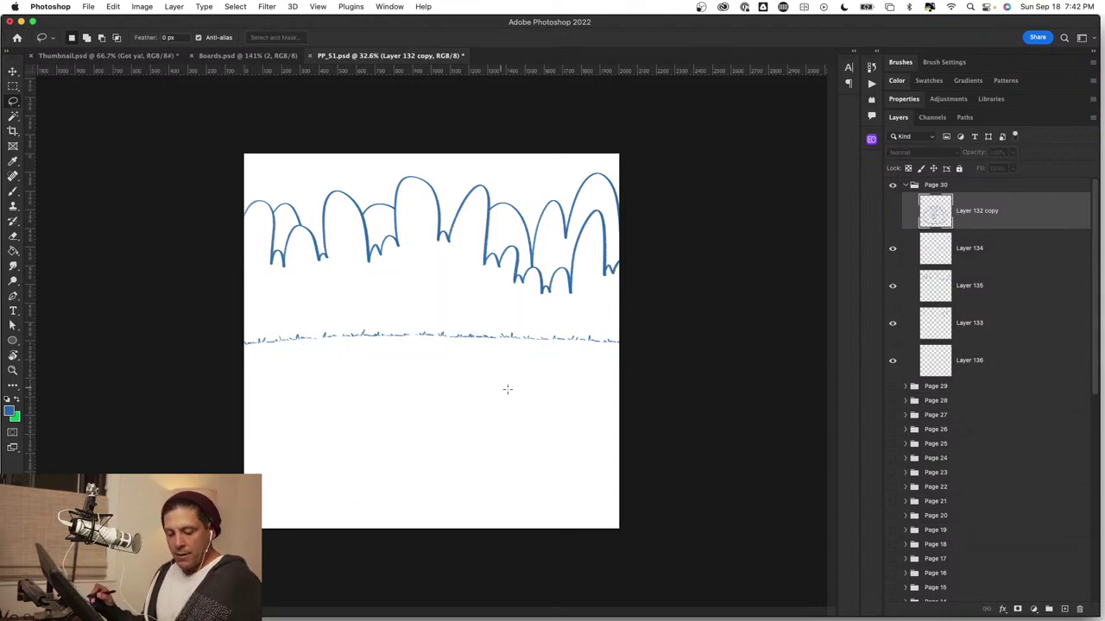
key("z")
left_click_drag(486, 341, 468, 338)
left_click_drag(470, 296, 498, 304)
key("l")
left_click_drag(405, 329, 415, 390)
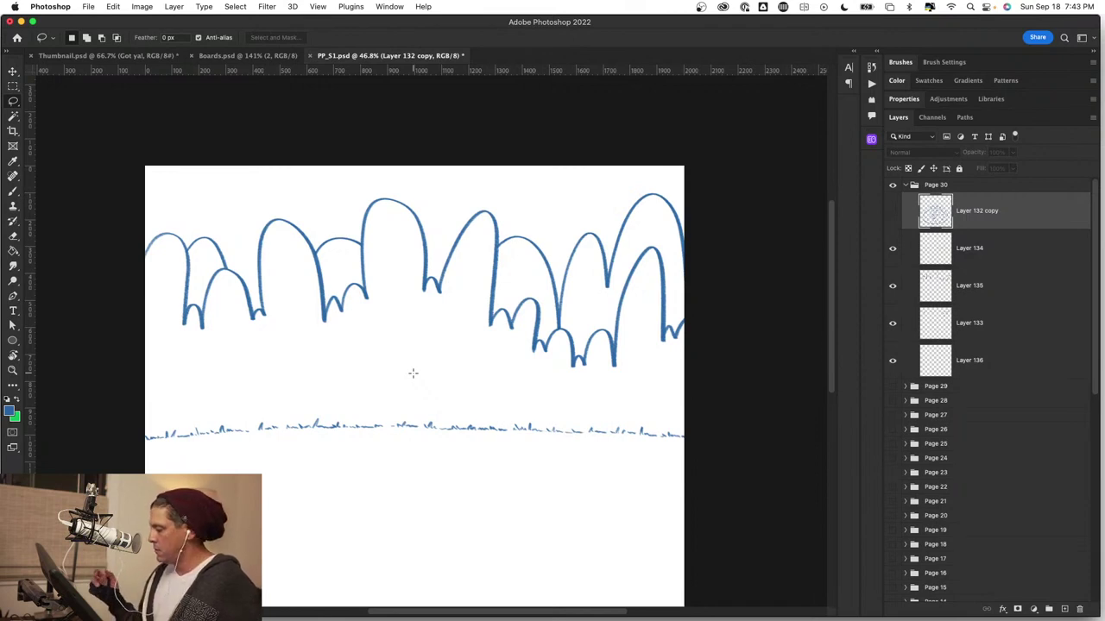
key("w")
left_click(203, 275)
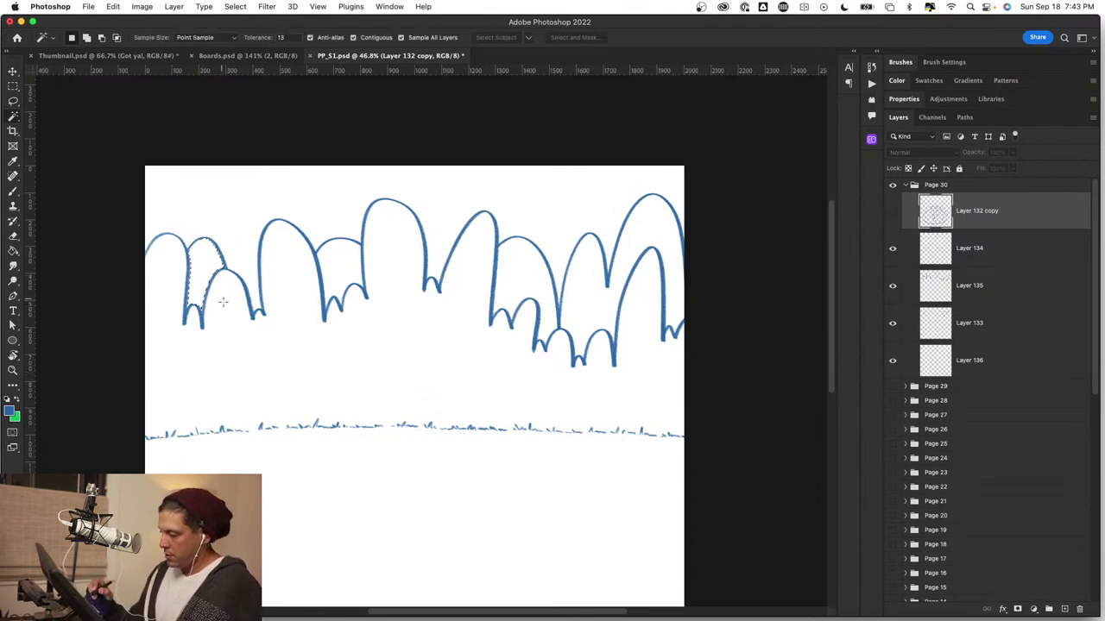
left_click(341, 269, "shift")
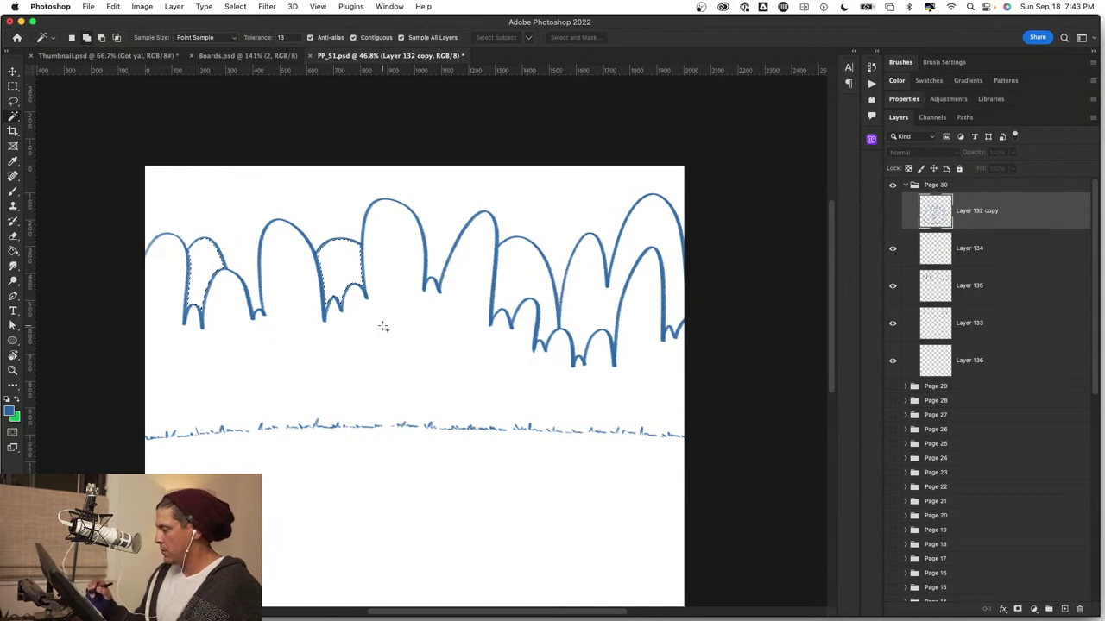
left_click(596, 293, "shift")
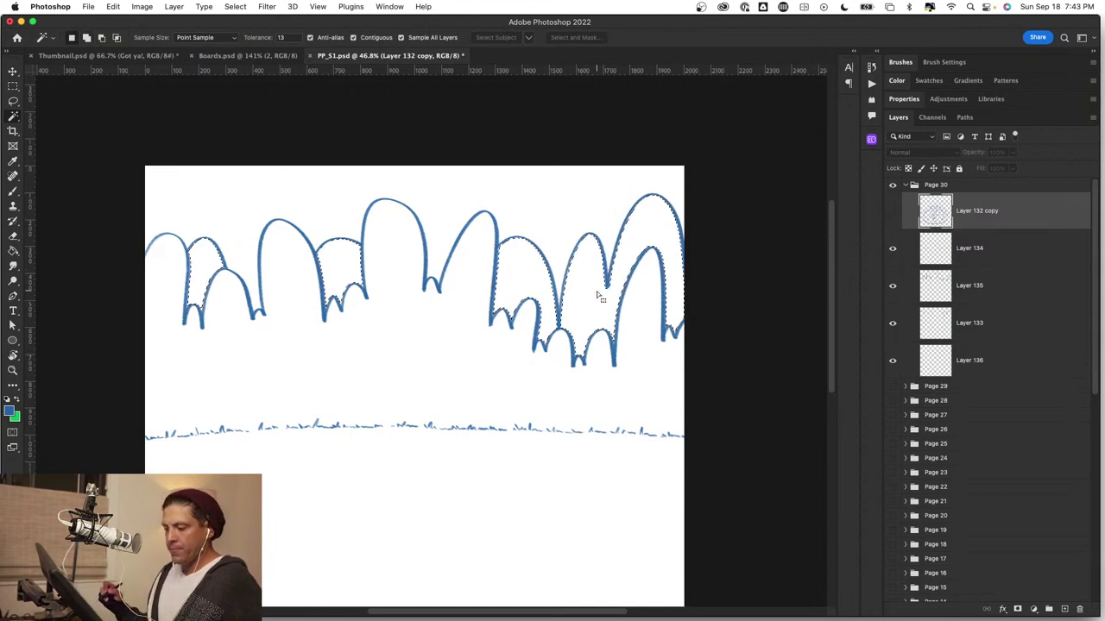
Fill the selected rear-tree areas with blue on Layer 136, deselect, and set the layer's opacity to 50%.
key("alt+BackSpace")
left_click(519, 235)
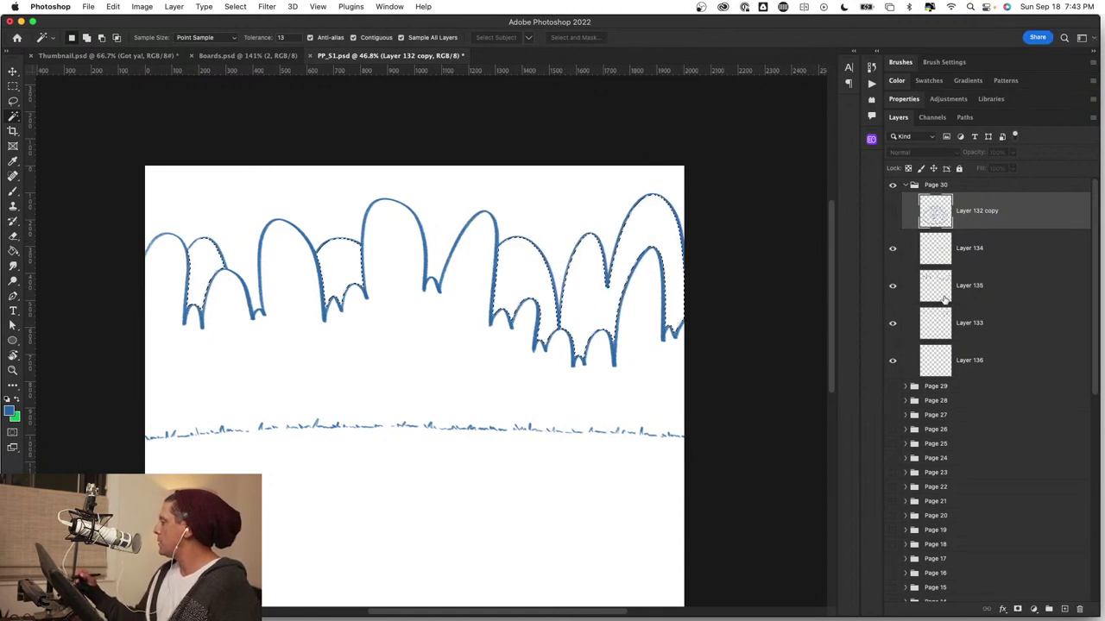
left_click(968, 363)
left_click(893, 363)
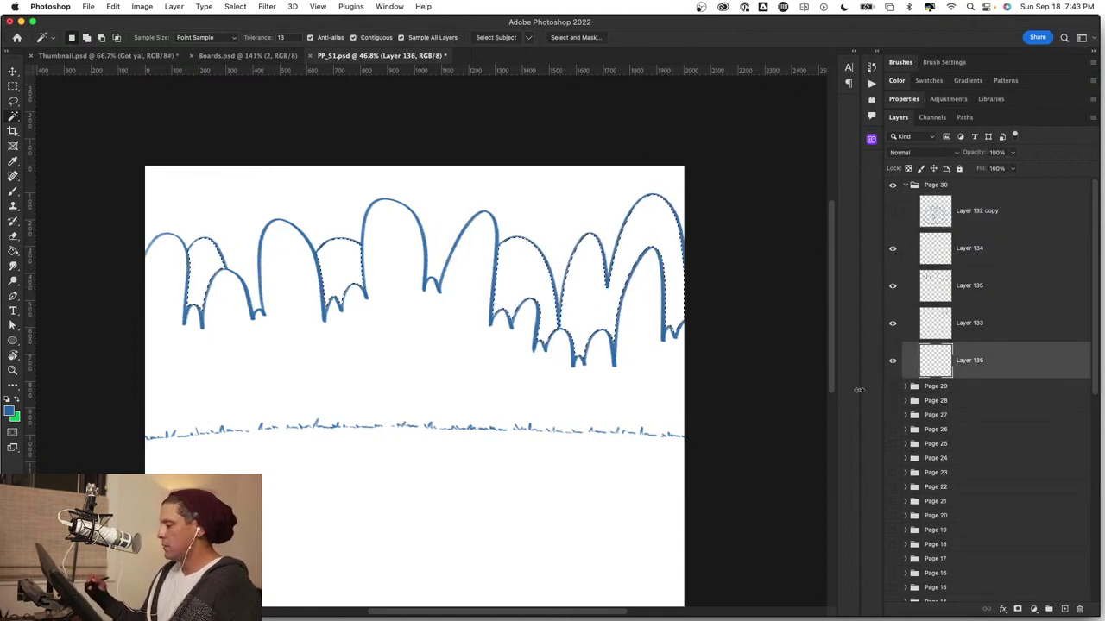
key("alt+BackSpace")
key("ctrl+d")
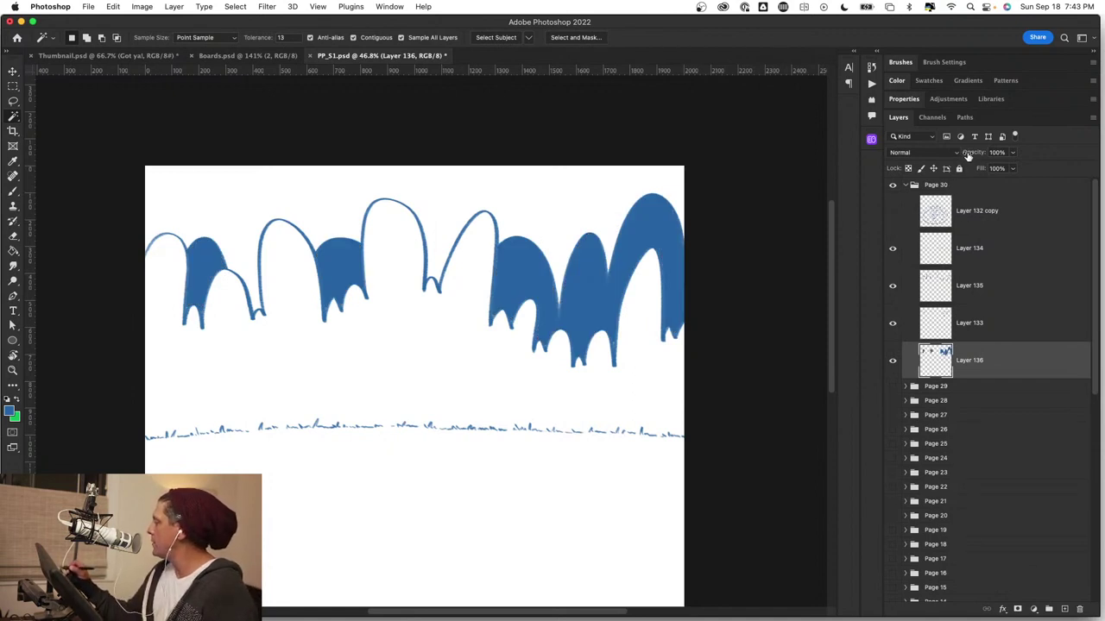
left_click_drag(968, 154, 942, 162)
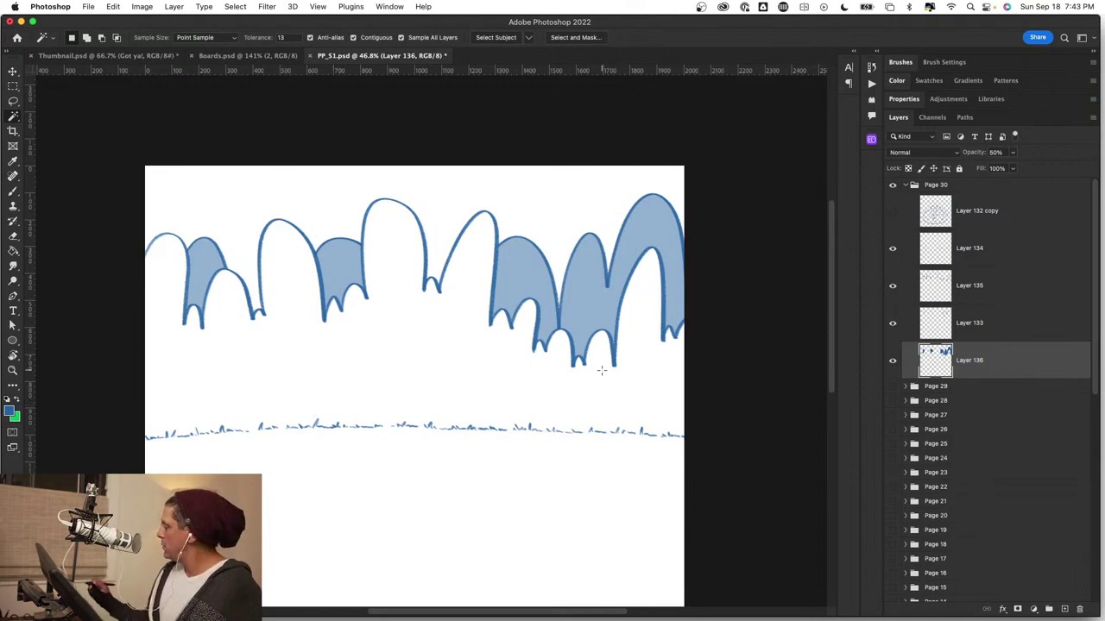
Add a new layer above Layer 136 and select the area below the front treeline with the Magic Wand.
left_click(1064, 610)
left_click(271, 374)
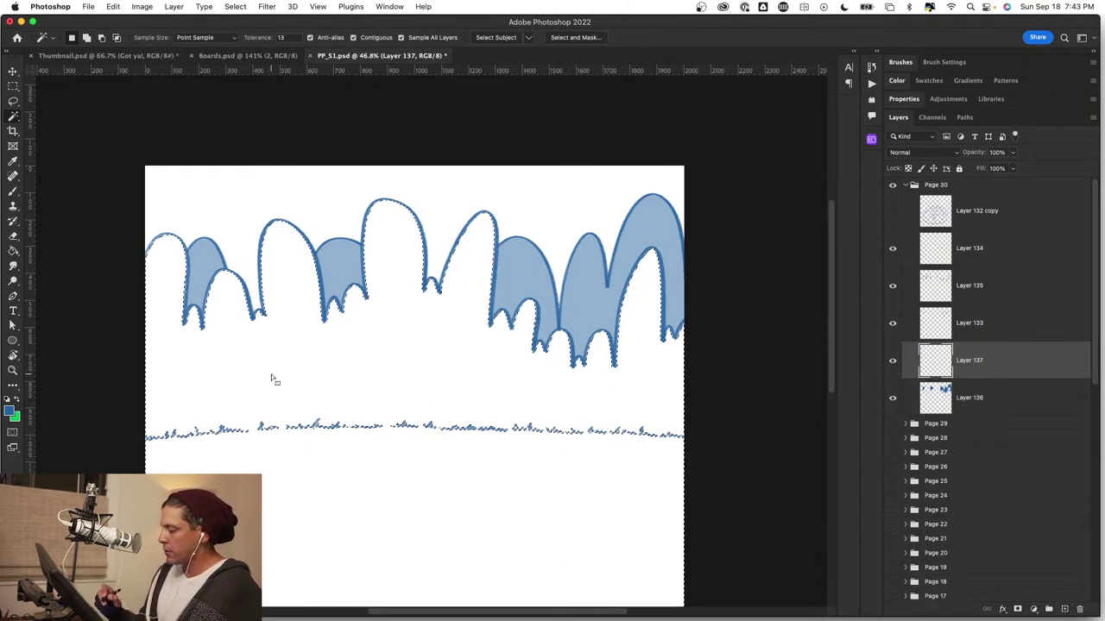
key("alt")
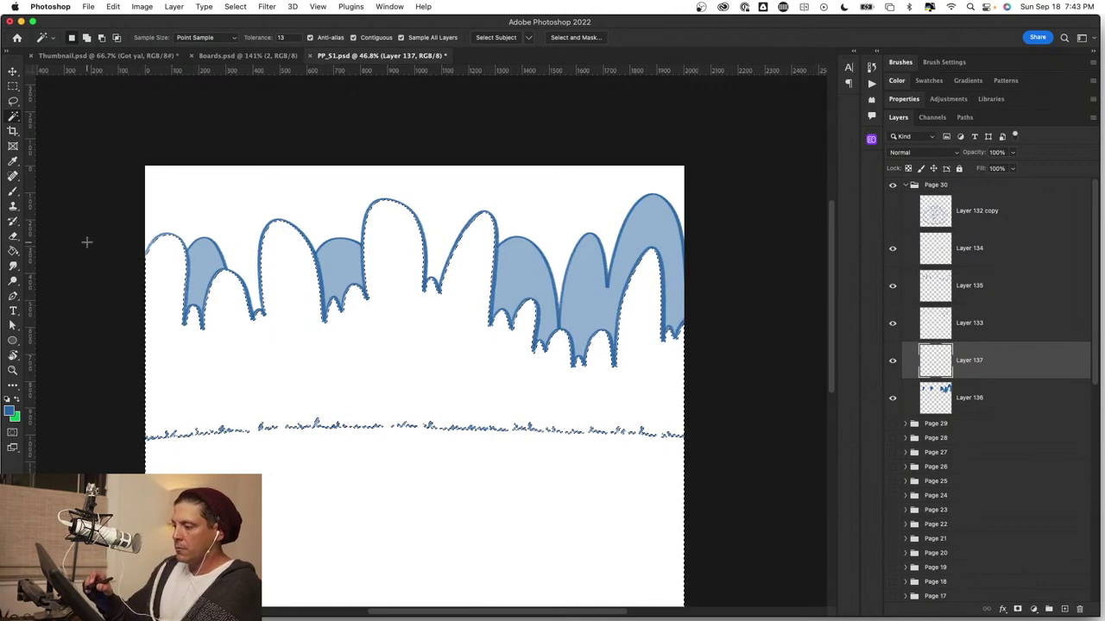
Subtract the ground below the grass line from the selection with the Lasso, down to the canvas's lower edge.
left_click(14, 102)
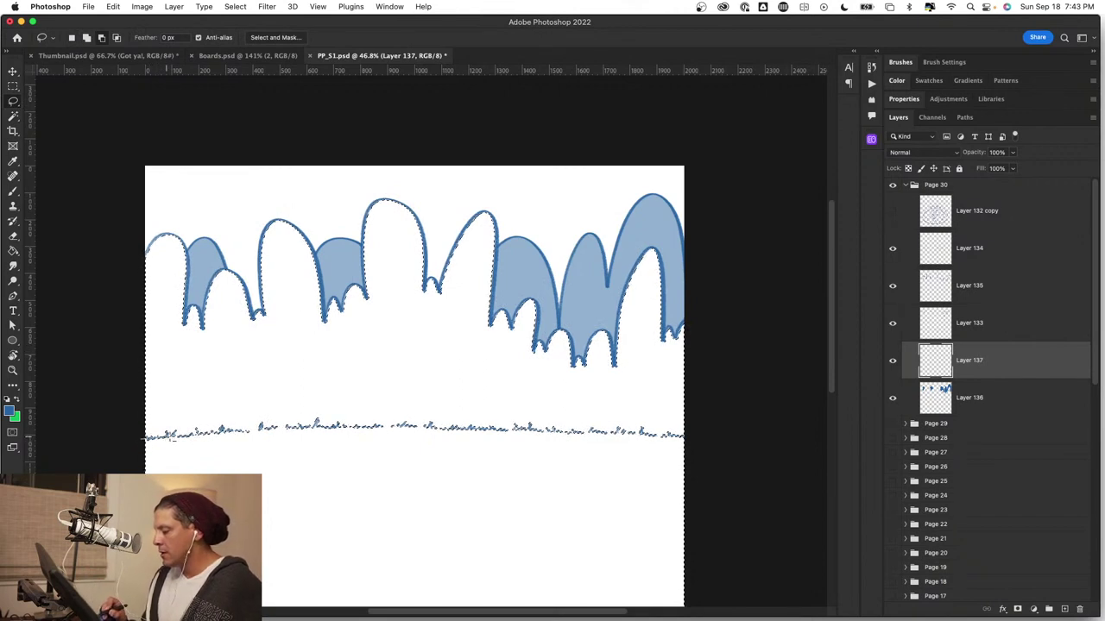
mouse_move(173, 438)
left_mouse_down()
mouse_move(324, 425)
mouse_move(655, 434)
mouse_move(739, 467)
mouse_move(759, 614)
mouse_move(722, 618)
left_mouse_up()
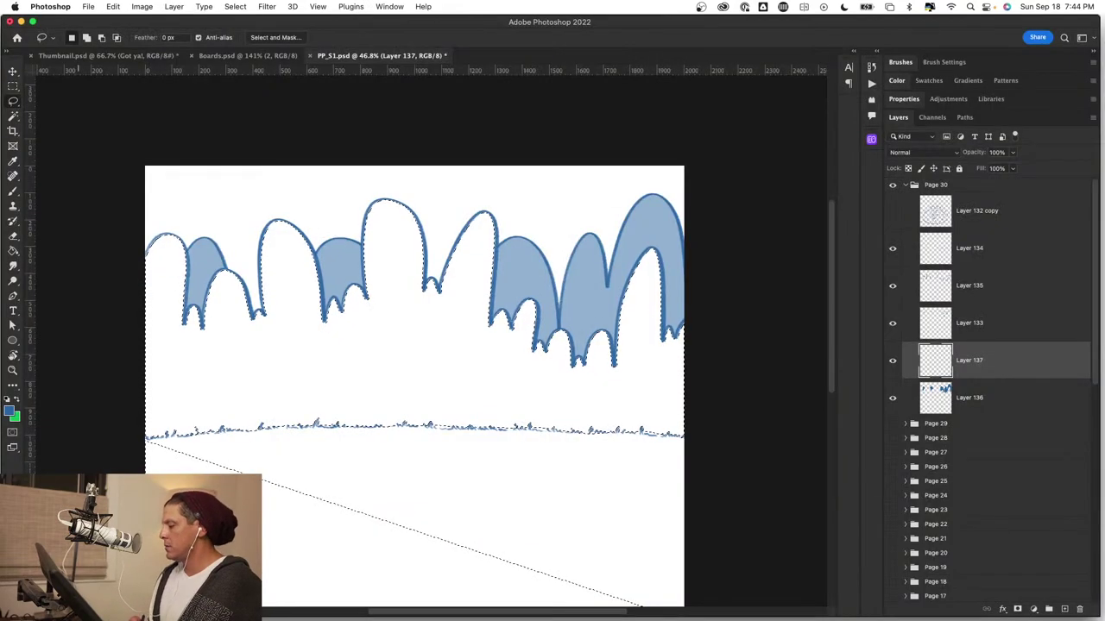
left_click_drag(432, 488, 459, 325)
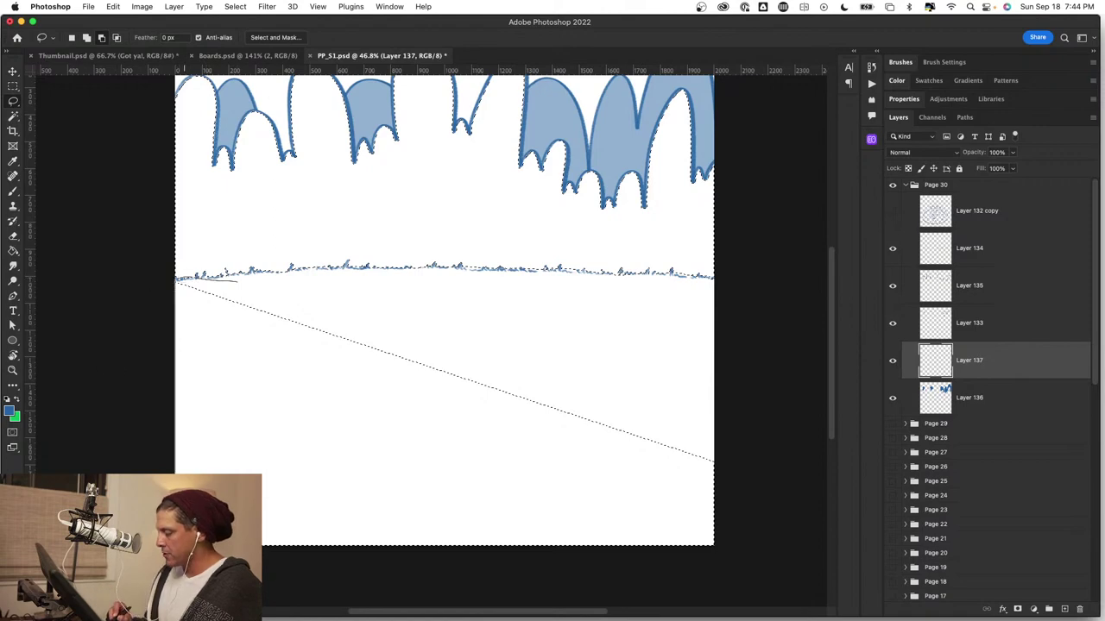
mouse_move(352, 579)
left_mouse_down()
mouse_move(703, 569)
mouse_move(762, 479)
mouse_move(662, 335)
left_mouse_up()
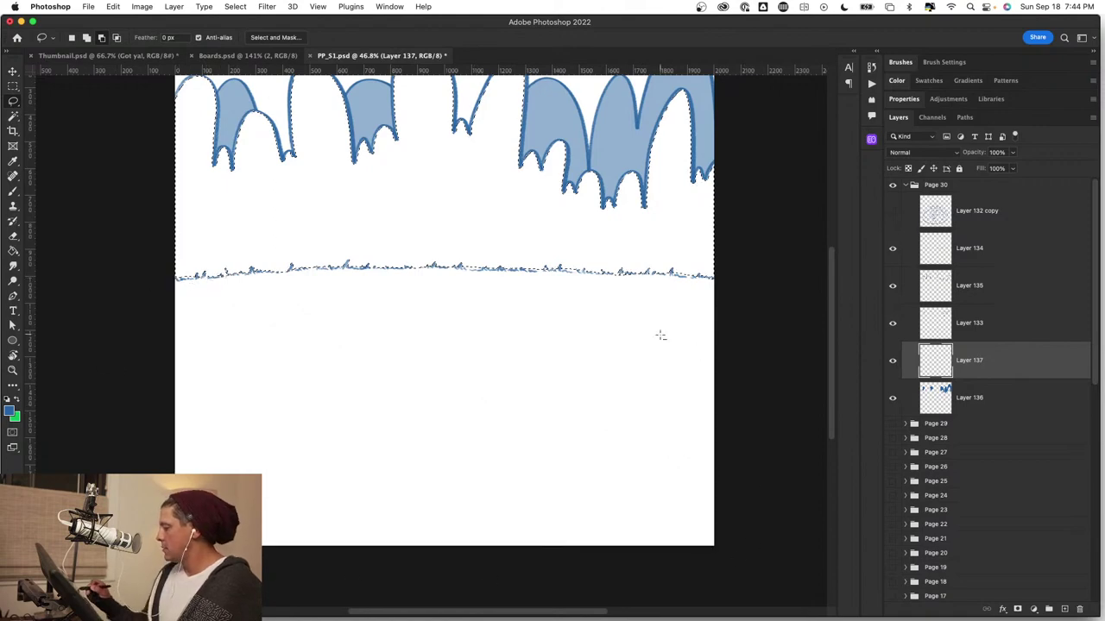
key("z")
mouse_move(552, 382)
left_mouse_down()
mouse_move(523, 394)
mouse_move(547, 411)
left_mouse_up()
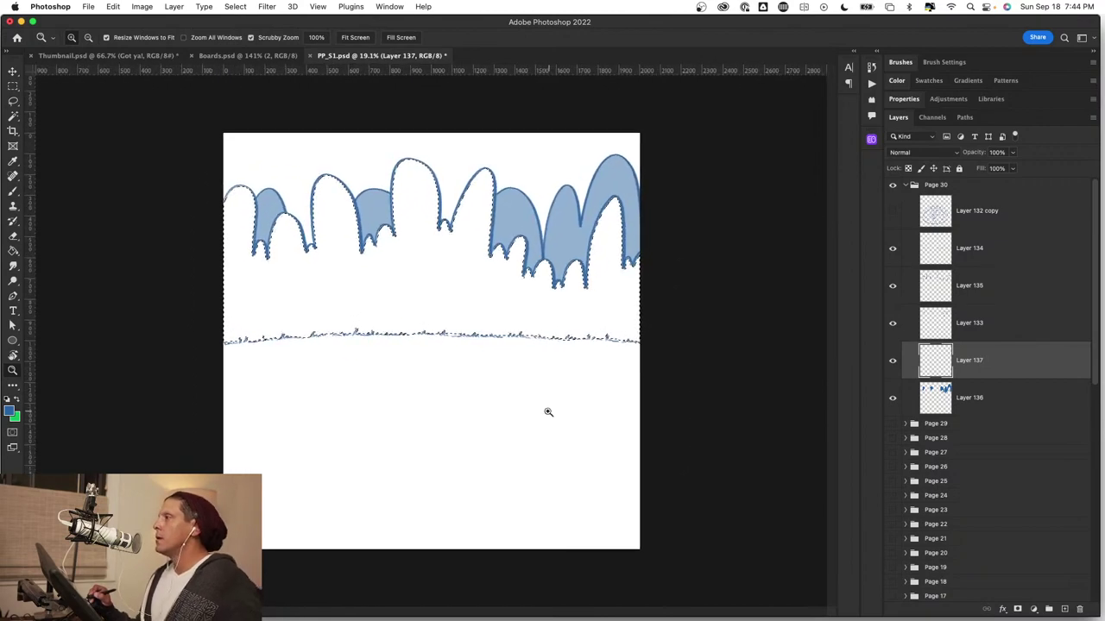
key("l")
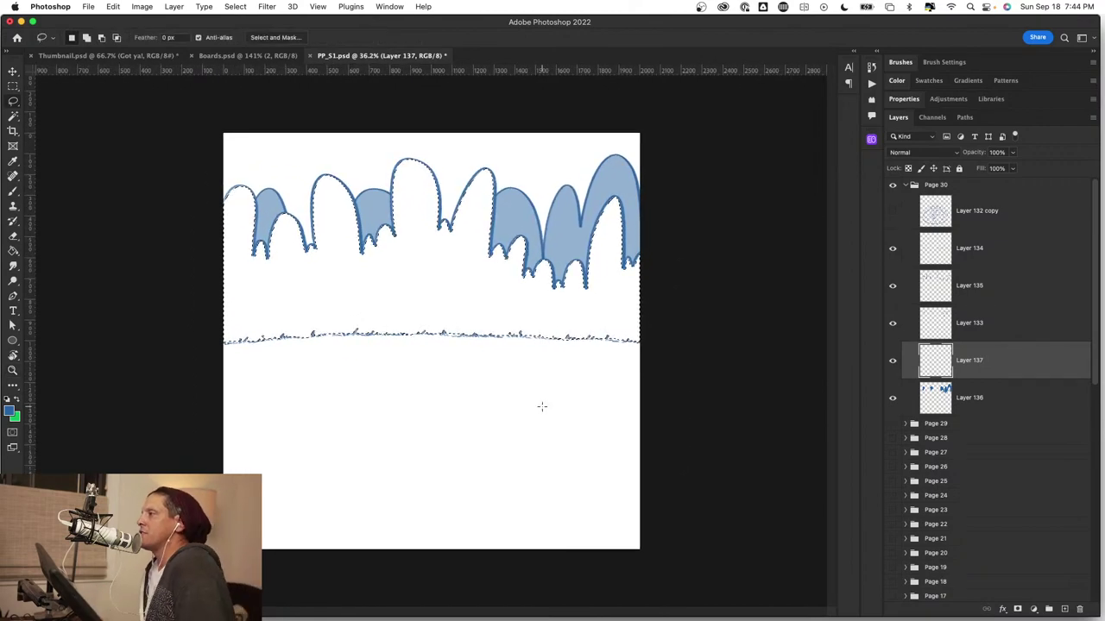
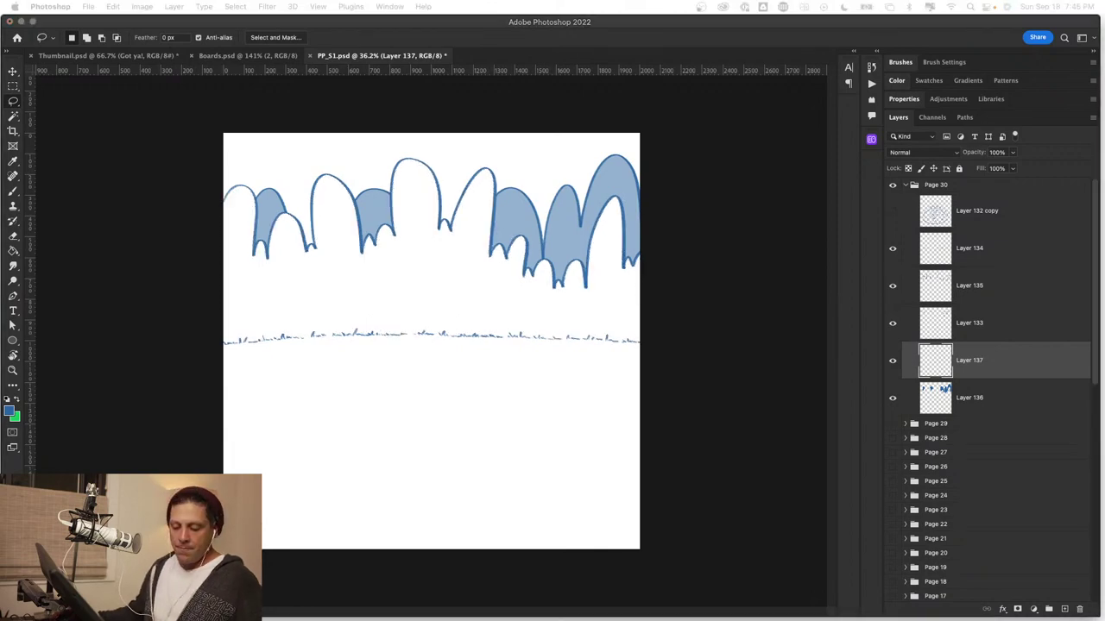
Switch to Chrome, open YouTube, and go to the list of videos on the account's own channel.
left_click_drag(0, 405, 471, 87)
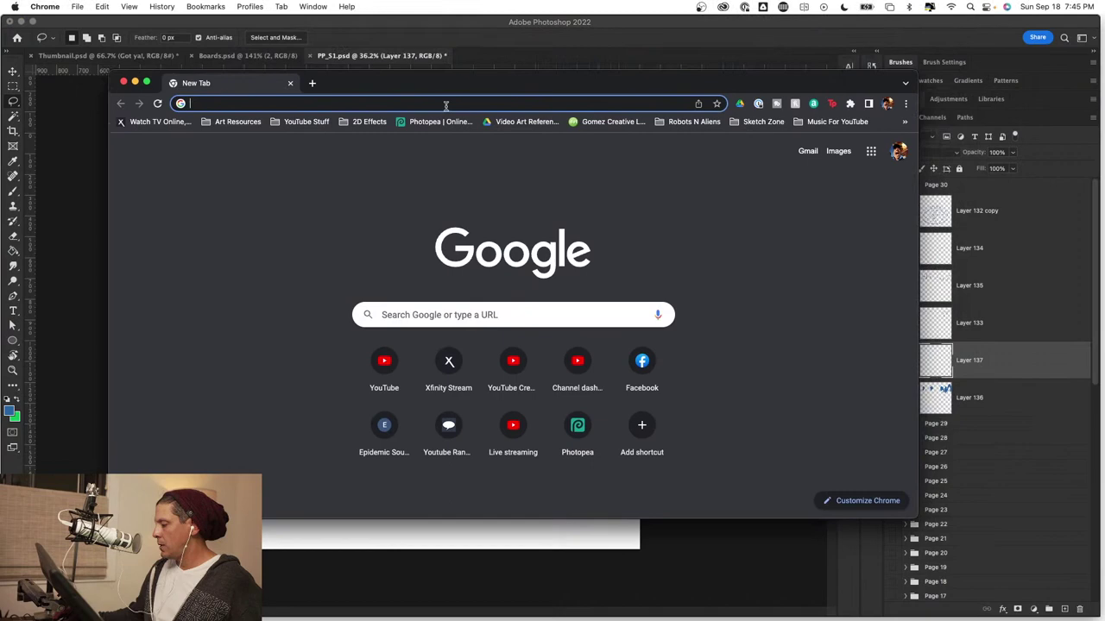
left_click(384, 367)
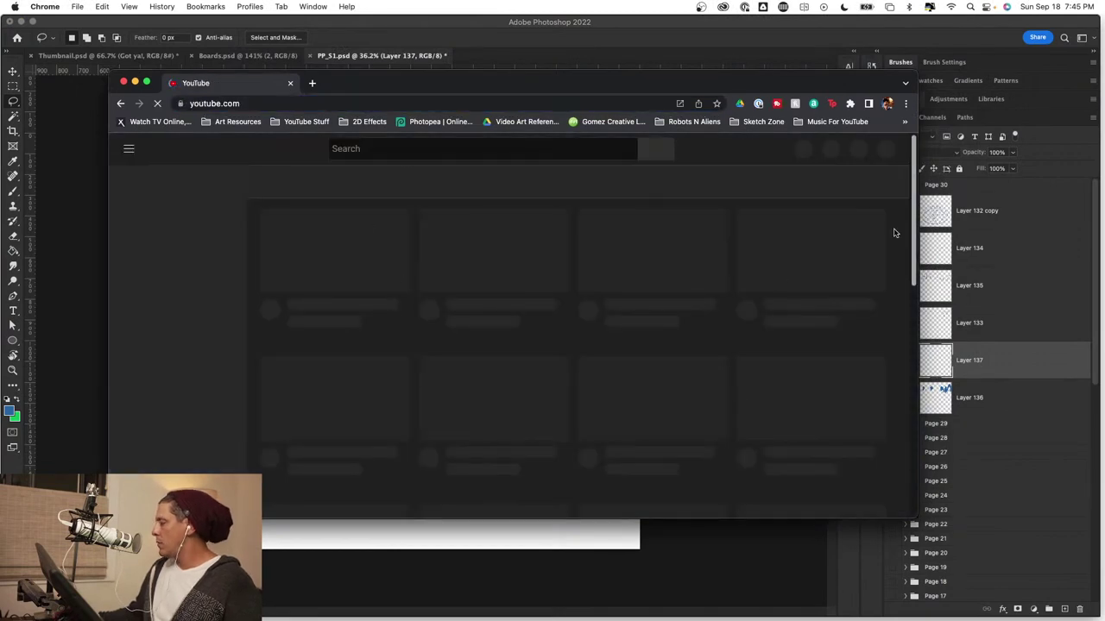
left_click(882, 150)
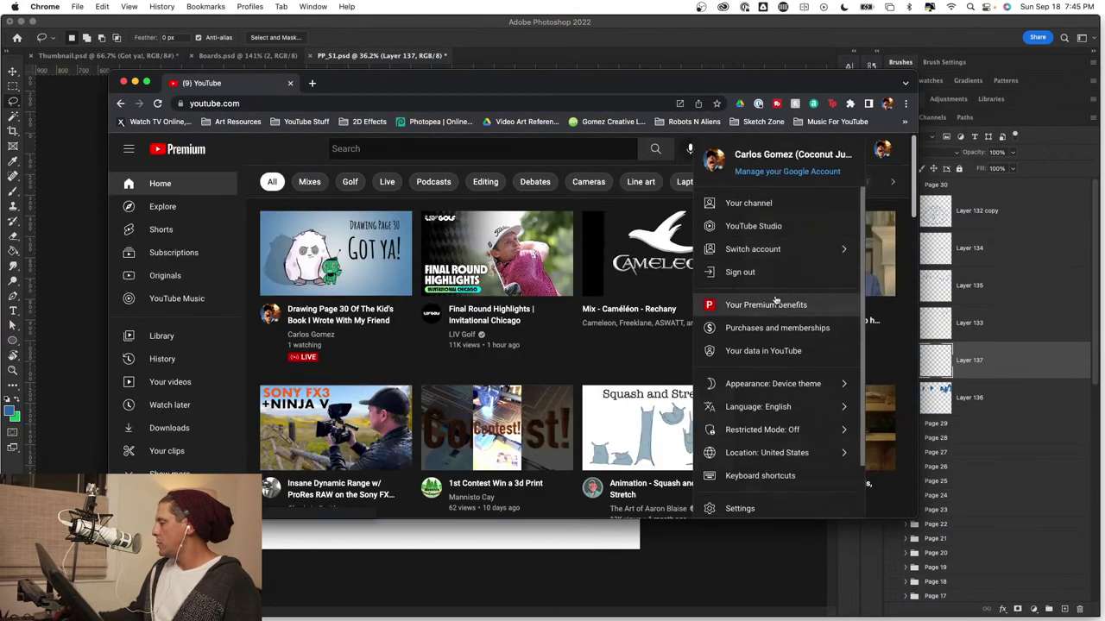
left_click(764, 203)
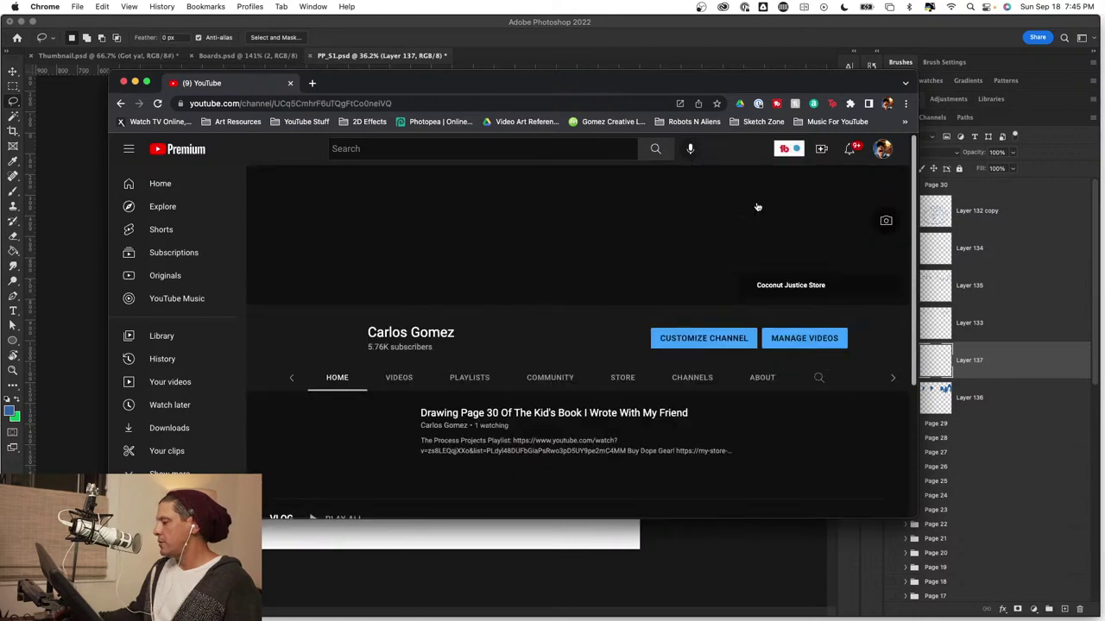
left_click(361, 348)
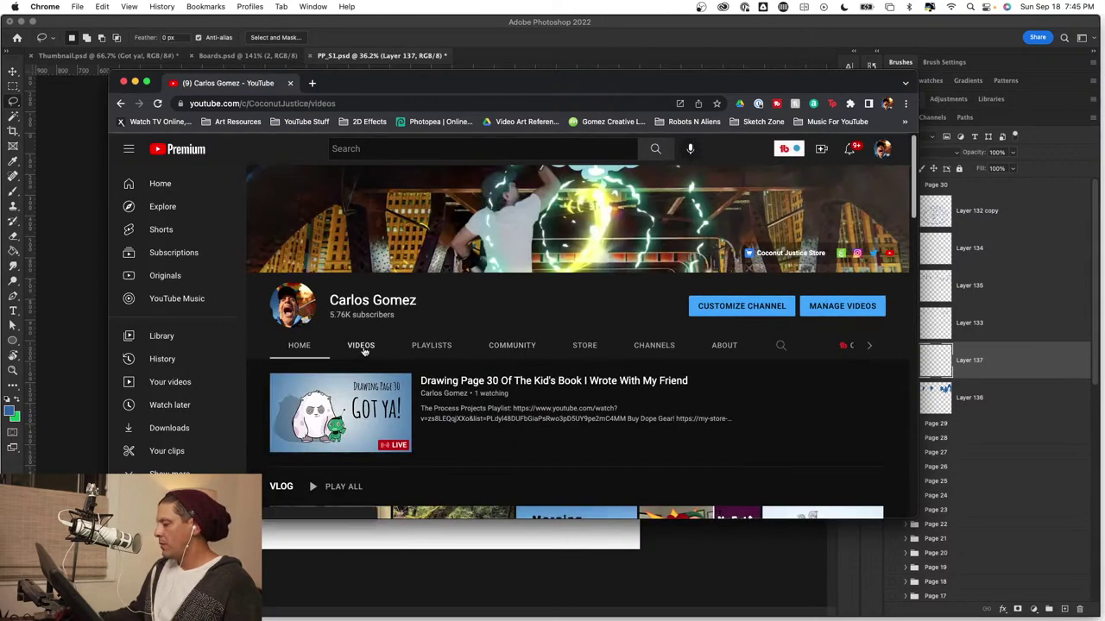
scroll(602, 384, "down", 2)
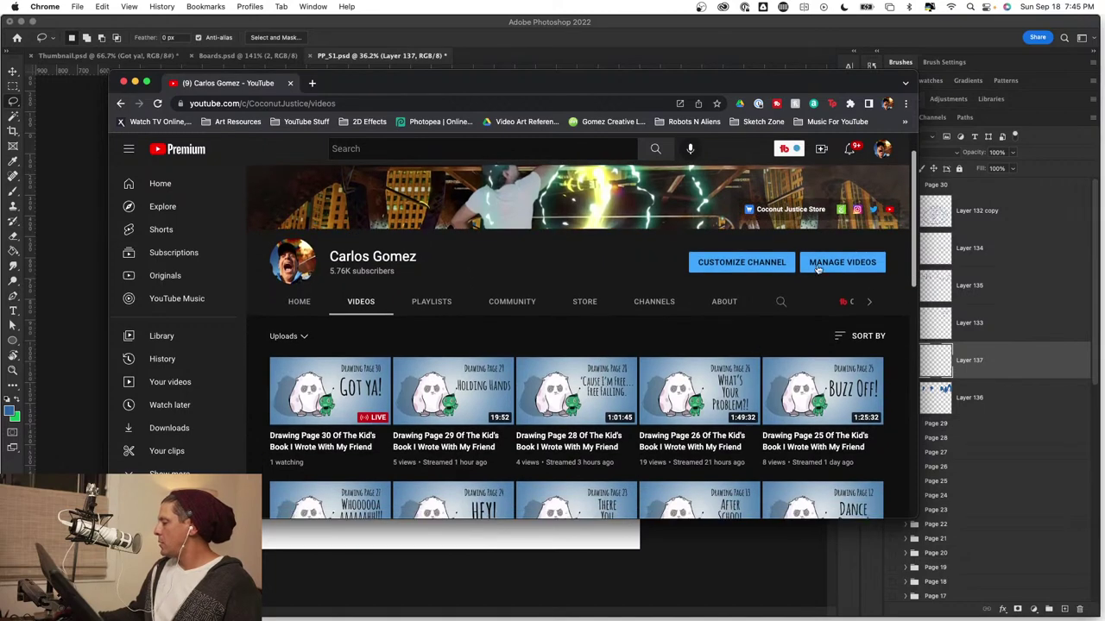
Search the channel for "comic brushes" and look through the matching videos.
left_click(781, 302)
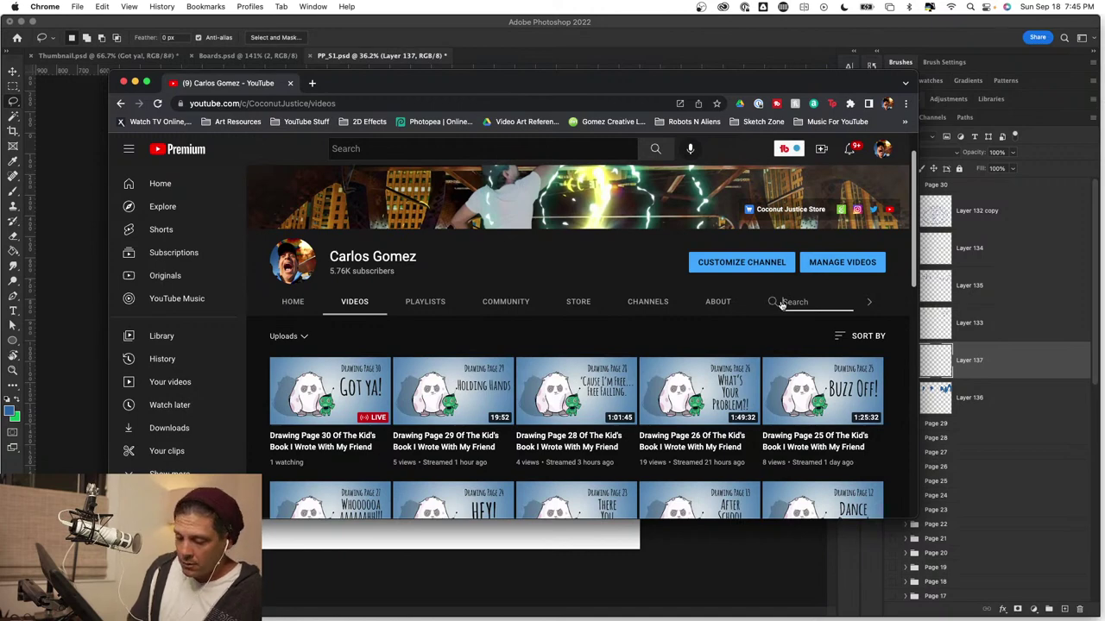
type("comic")
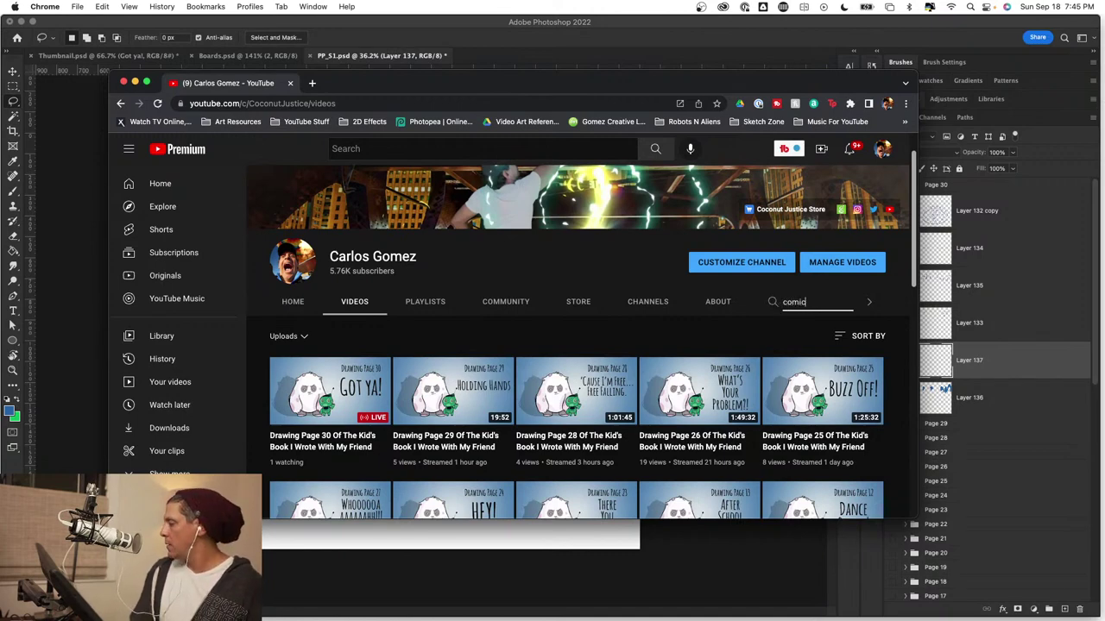
type(" brushes")
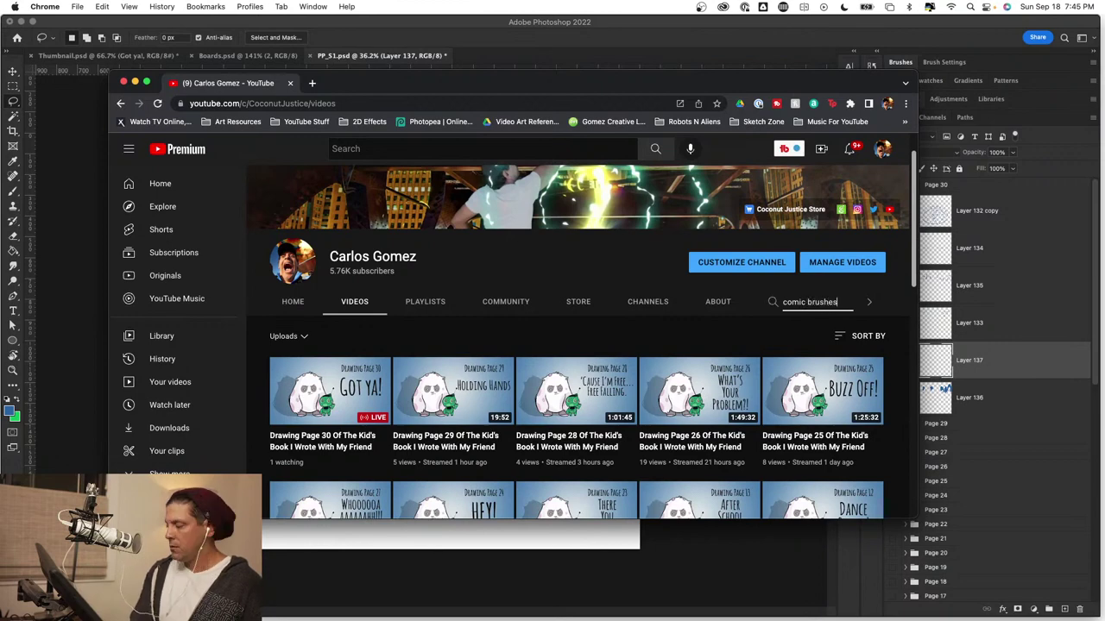
key("Return")
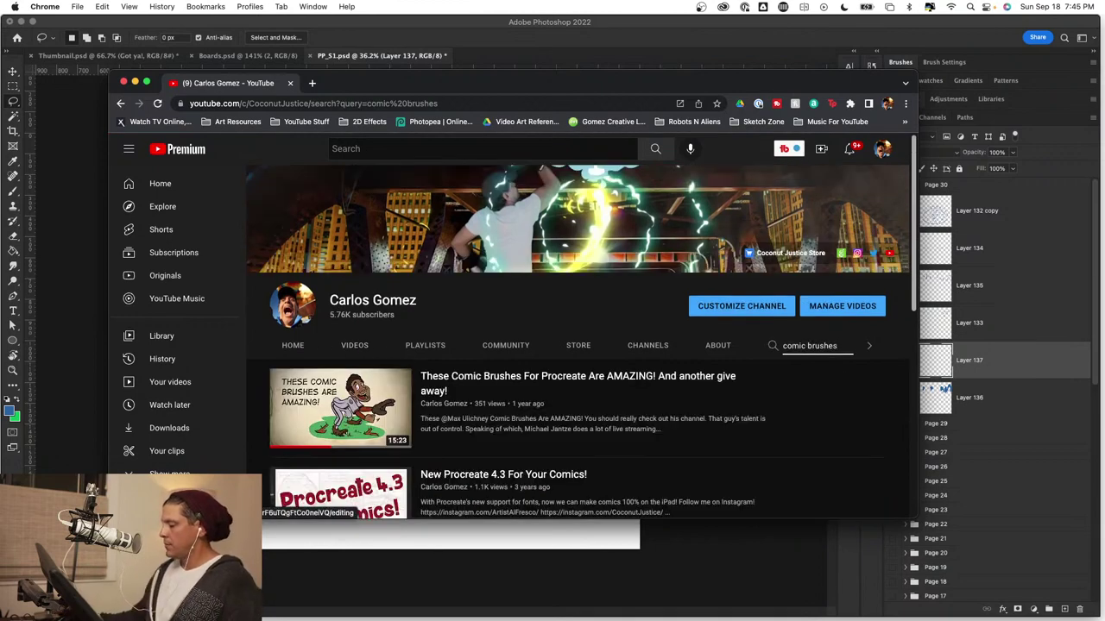
scroll(636, 396, "down", 1)
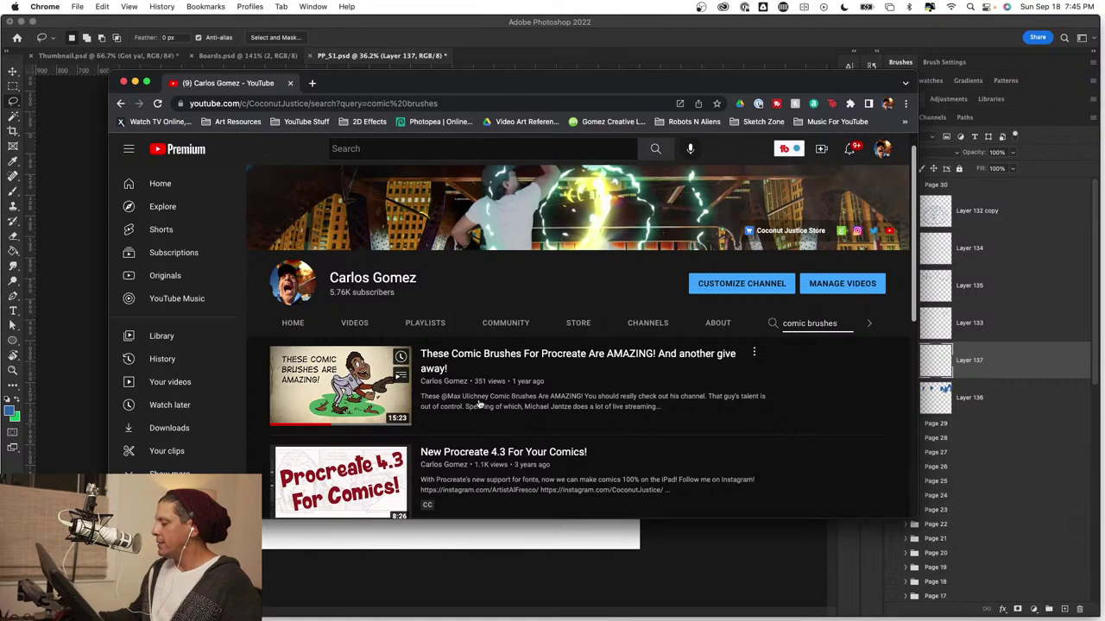
scroll(480, 403, "down", 1)
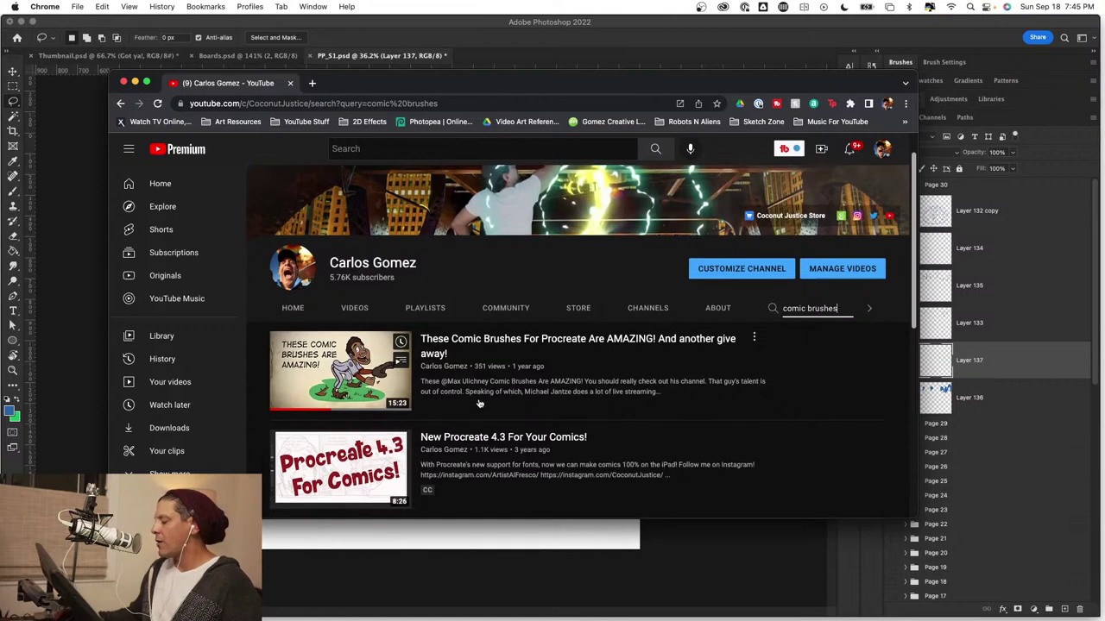
Open the video "These Comic Brushes For Procreate Are AMAZING! And another give away!" and copy its share link.
left_click(471, 356)
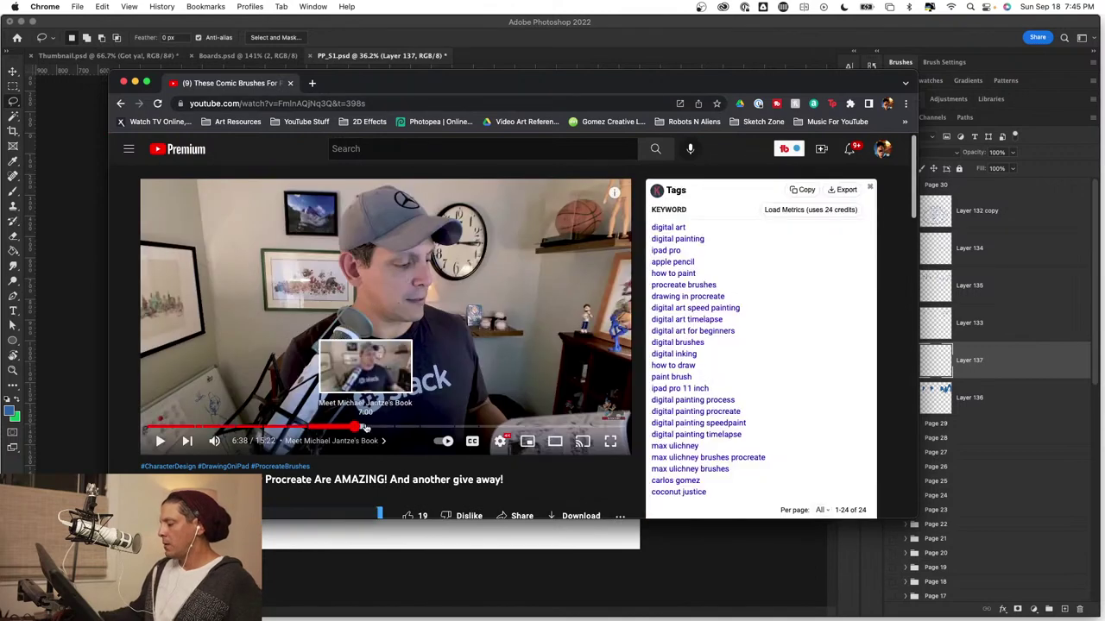
scroll(365, 428, "down", 2)
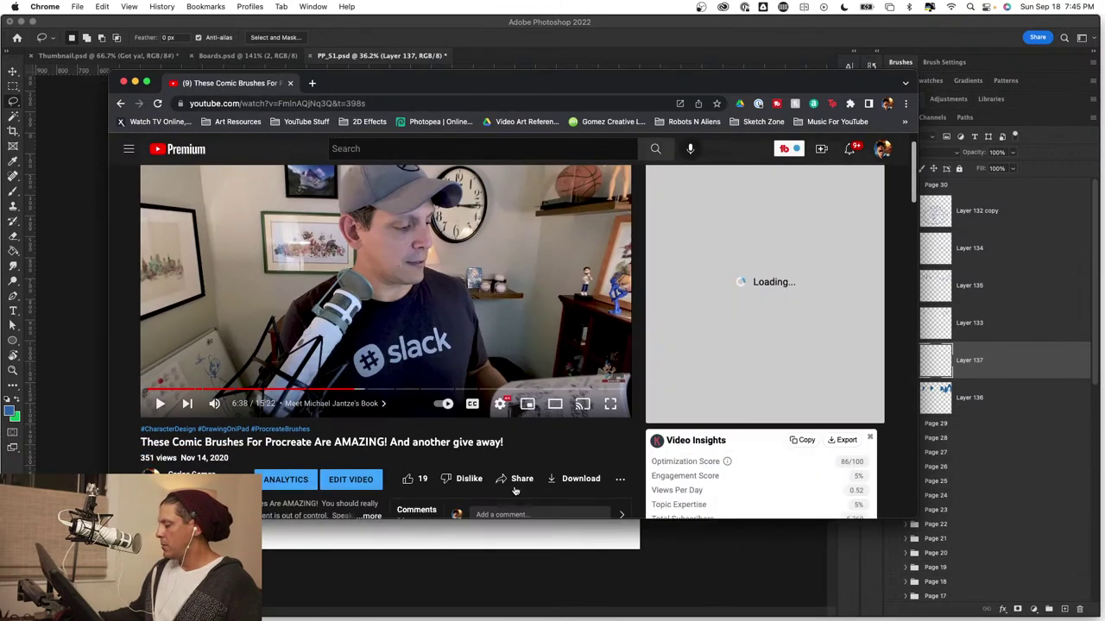
left_click(514, 486)
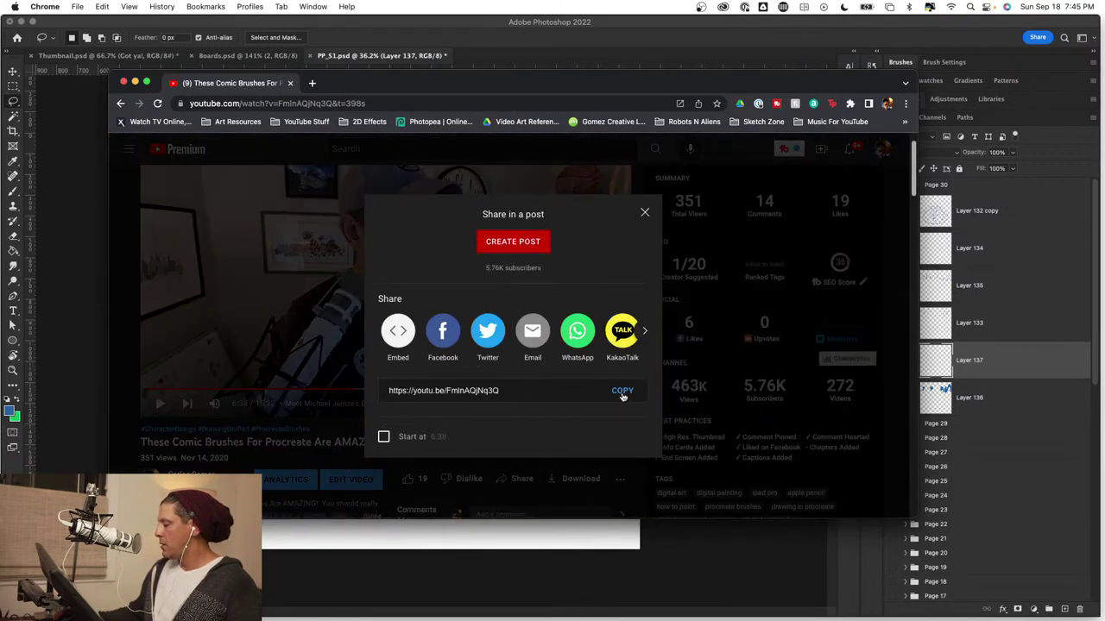
left_click(622, 391)
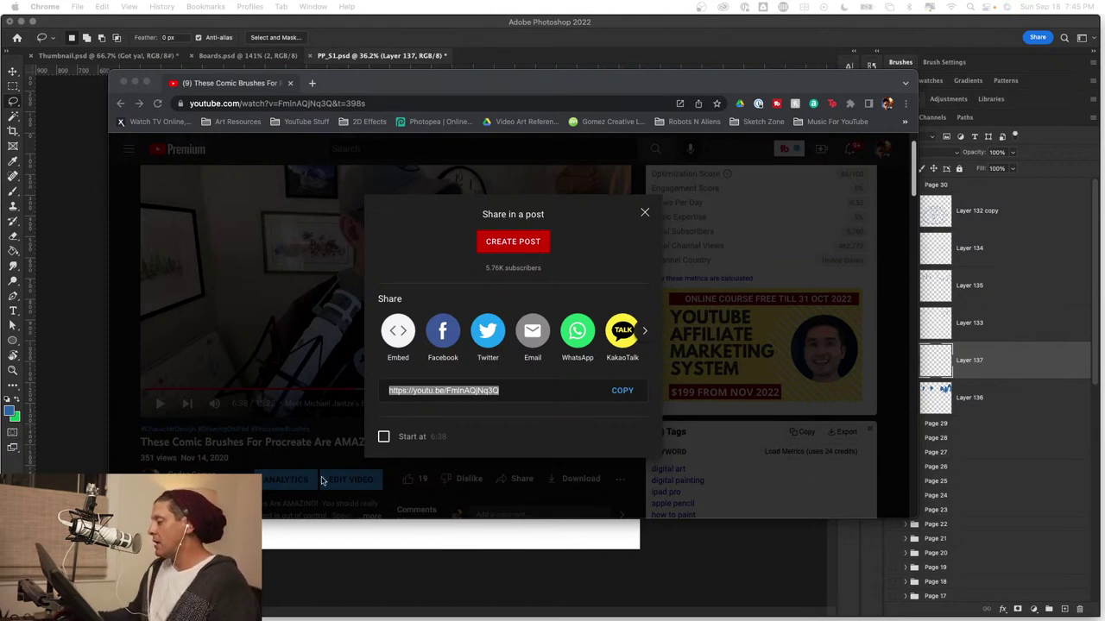
Close the share dialog and the video's browser tab, and return to the PP_S1.psd canvas in Photoshop.
left_click(645, 215)
left_click(645, 215)
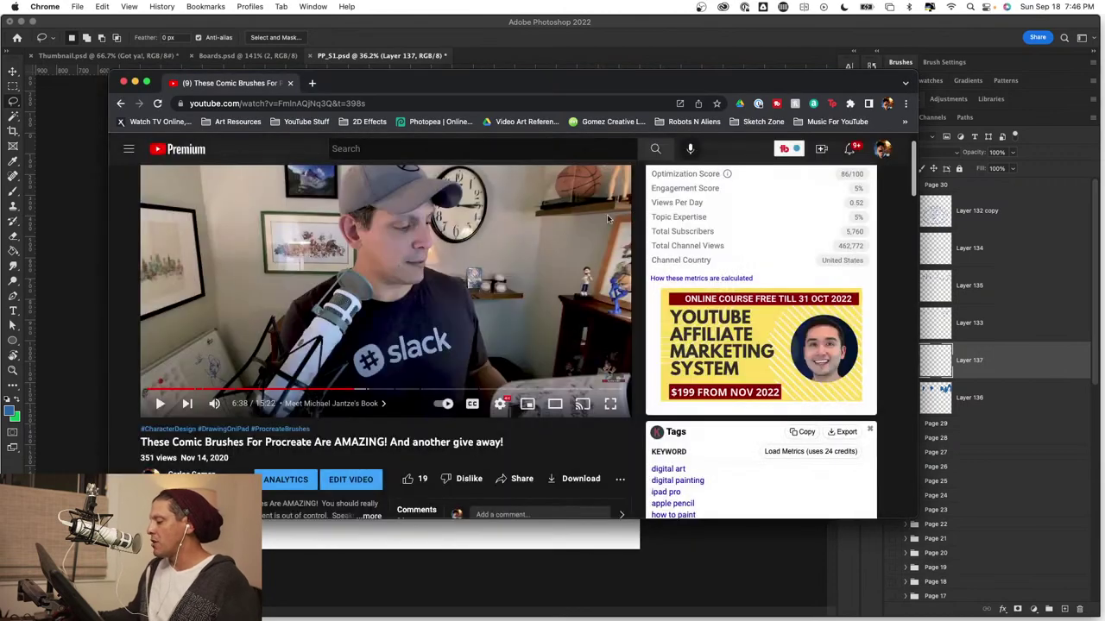
scroll(481, 240, "down", 1)
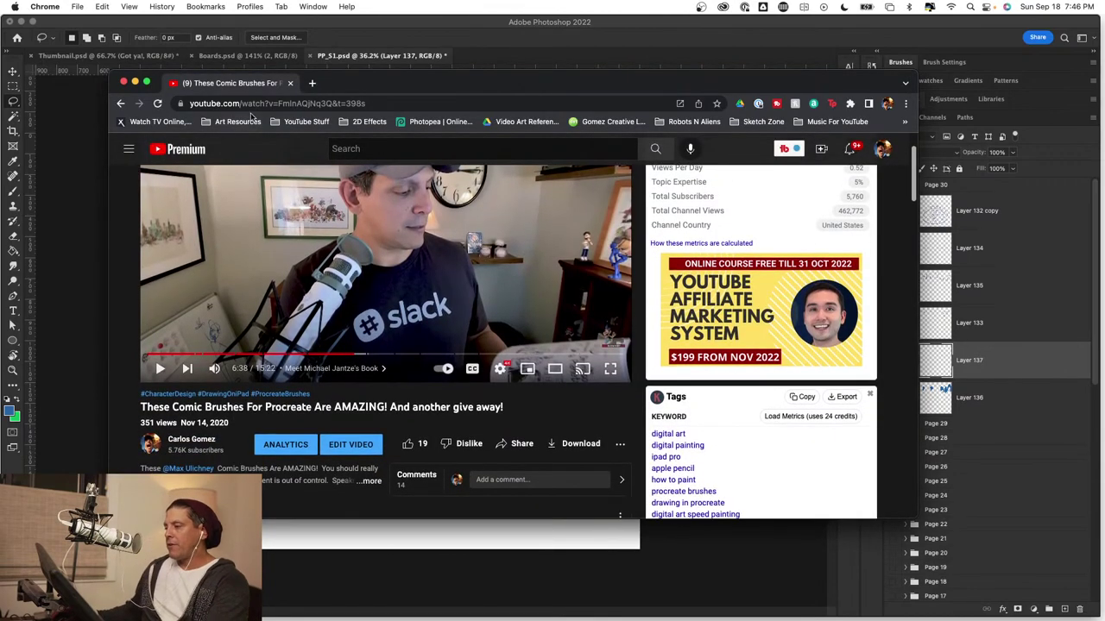
left_click(290, 83)
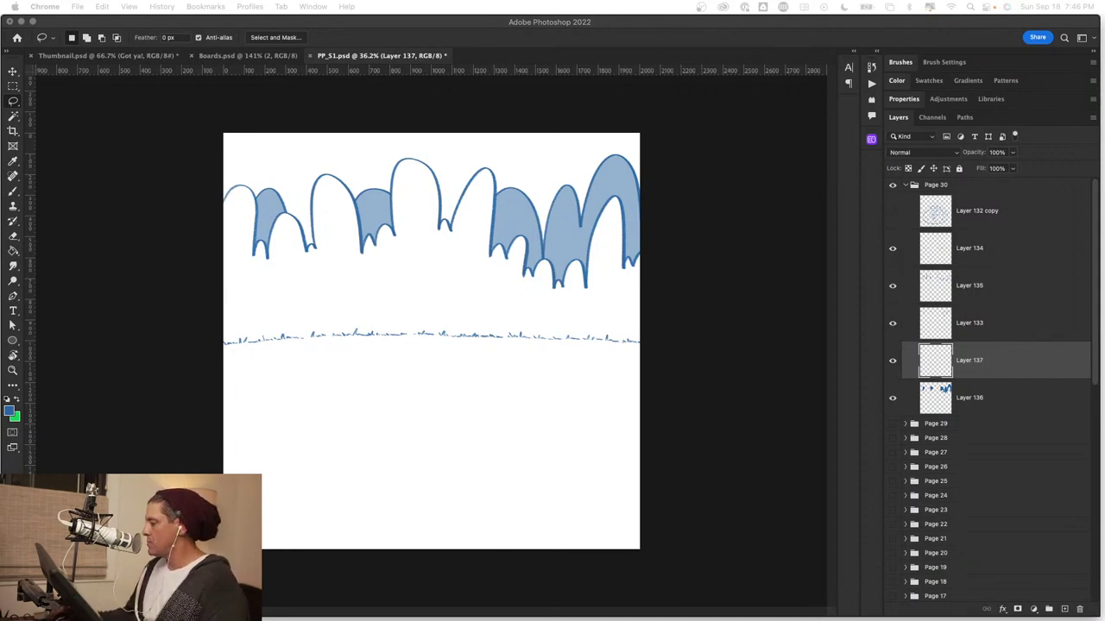
left_click(746, 65)
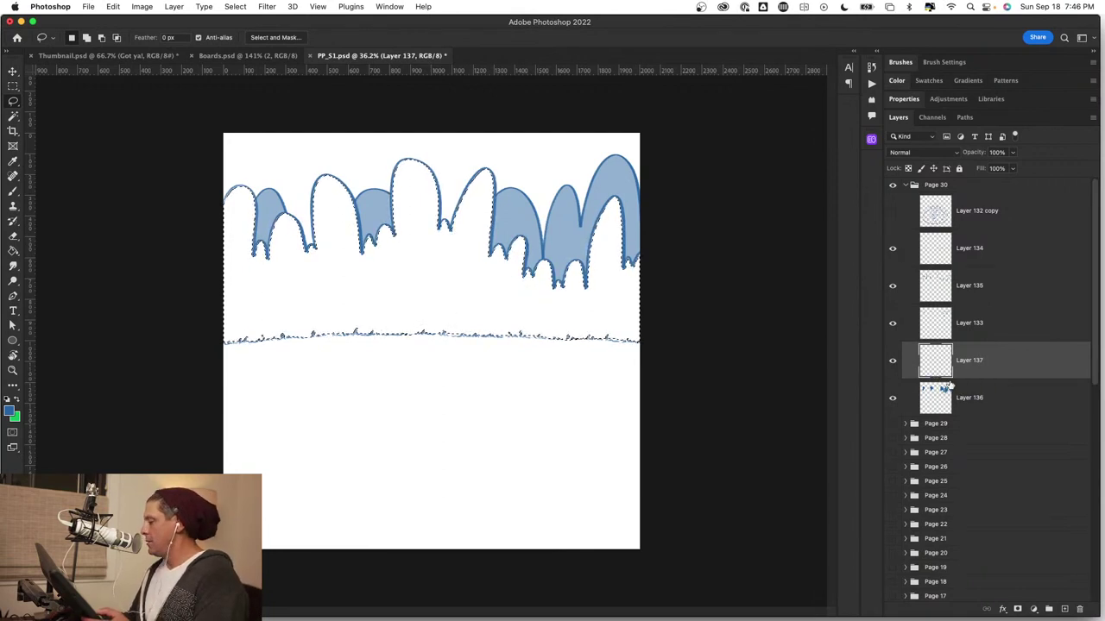
Fill the selected front-tree area with blue on Layer 137, deselect, and set the layer's opacity to 72%.
key("alt+BackSpace")
key("super+d")
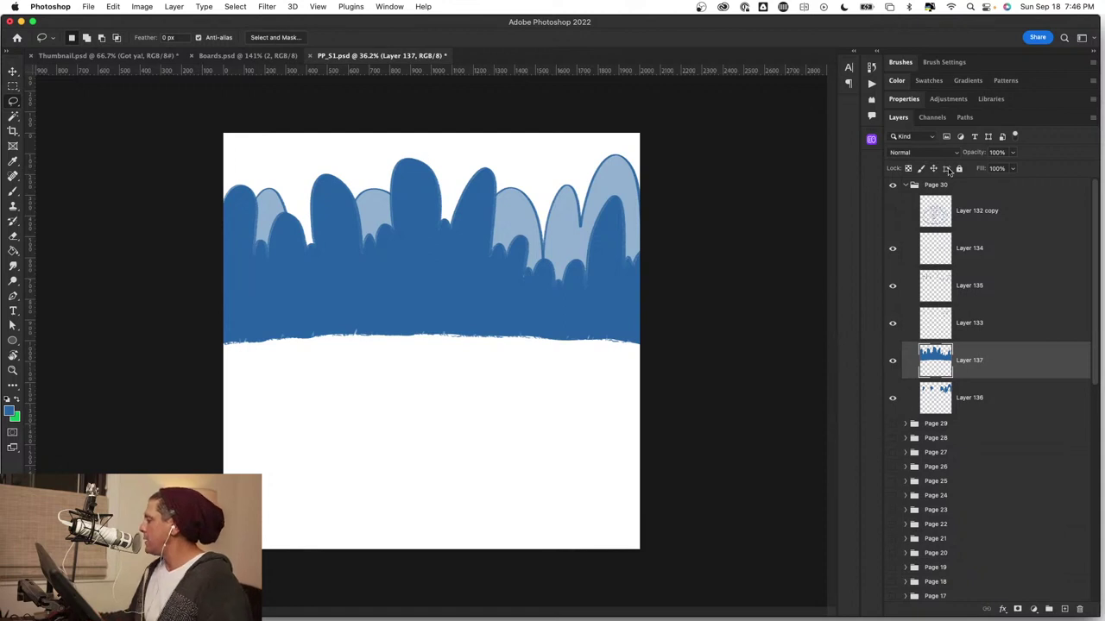
left_click_drag(967, 156, 966, 156)
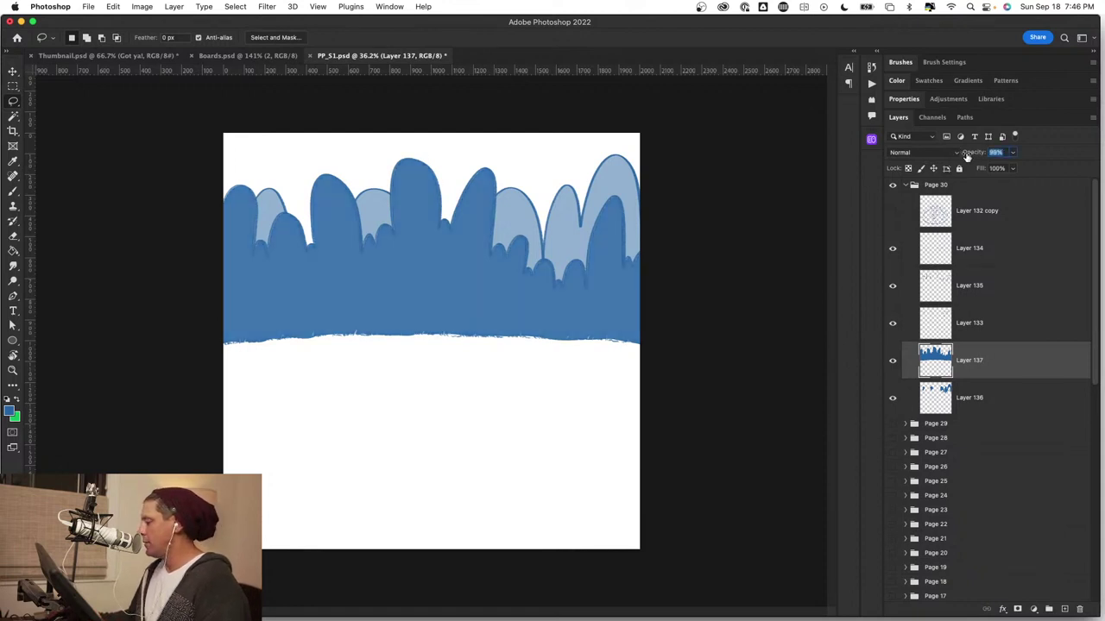
key("Down")
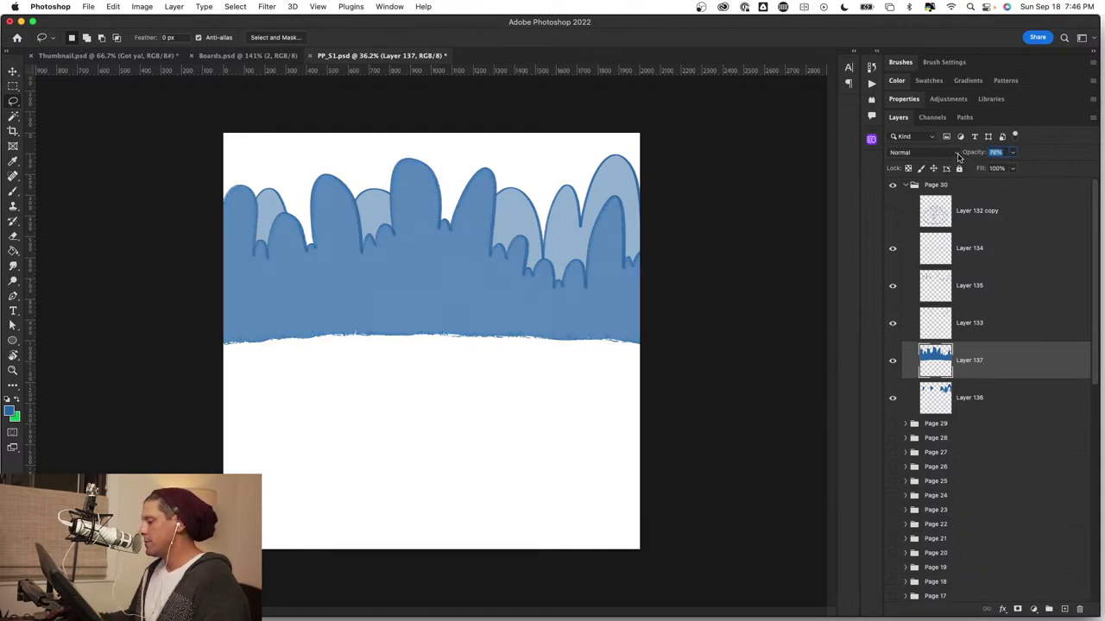
key("Down")
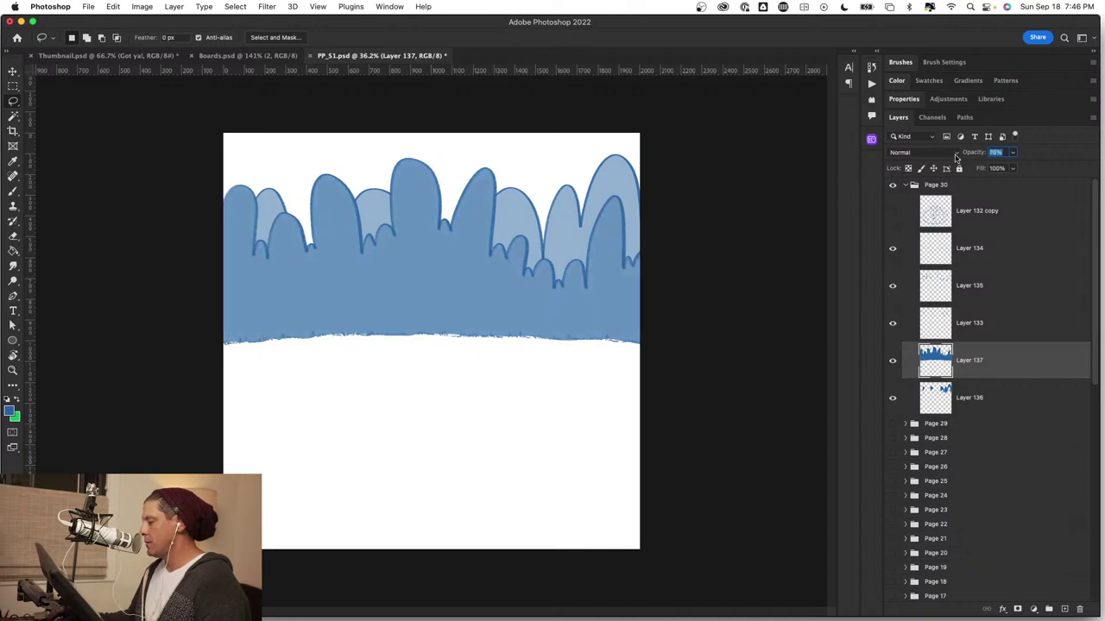
left_click_drag(956, 157, 956, 157)
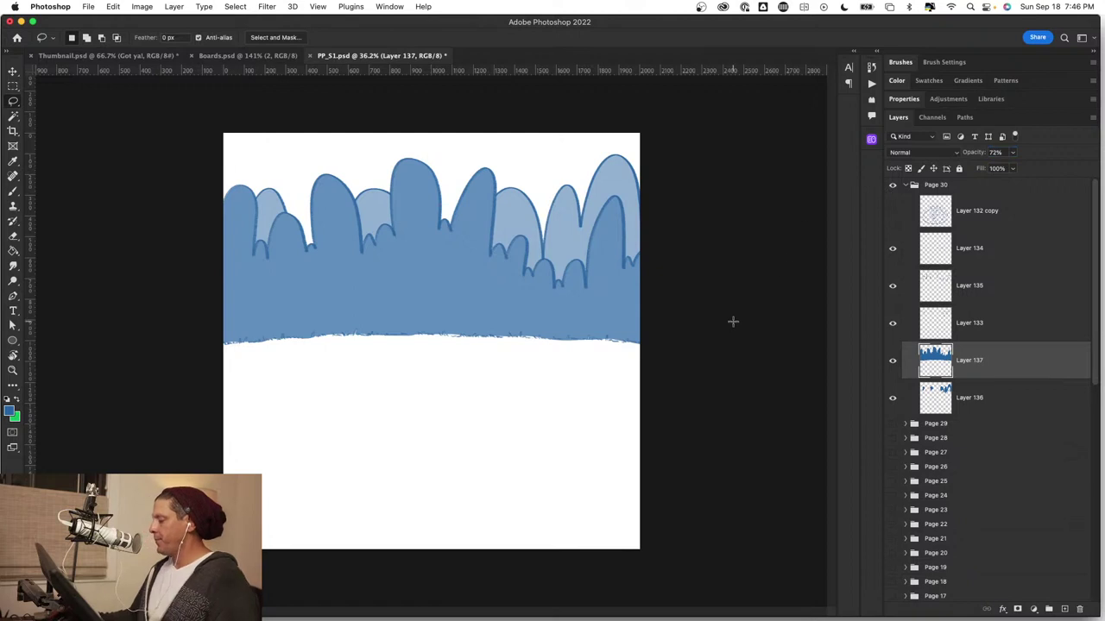
Add a new layer below Layer 136 and select a full-width rectangle from just above the grass line to the canvas's lower edge.
left_click(993, 409)
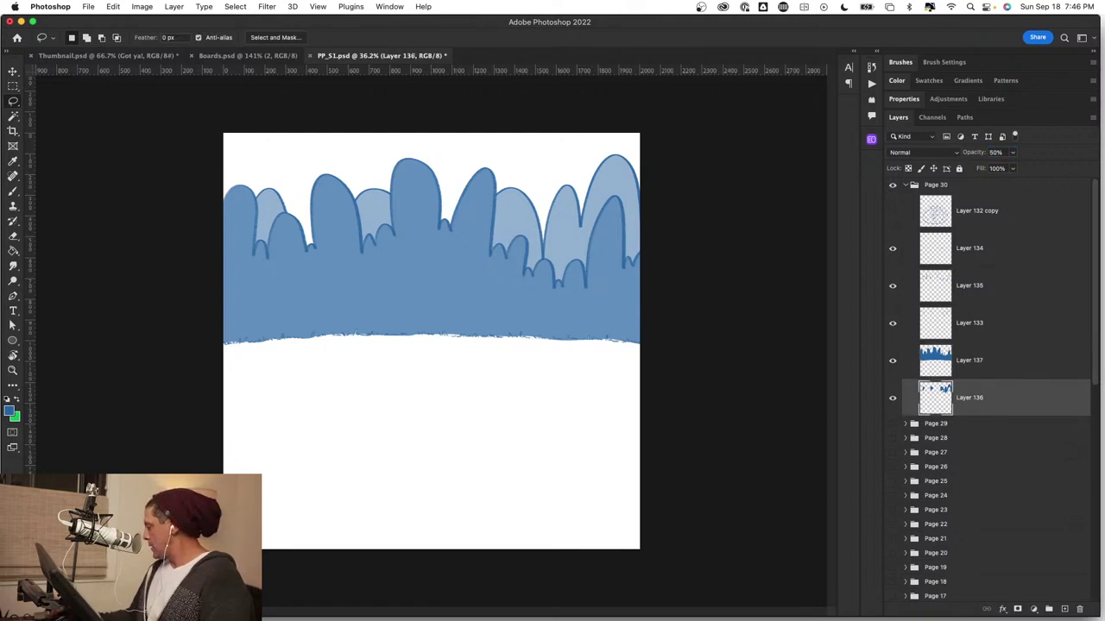
left_click(1063, 610, "super")
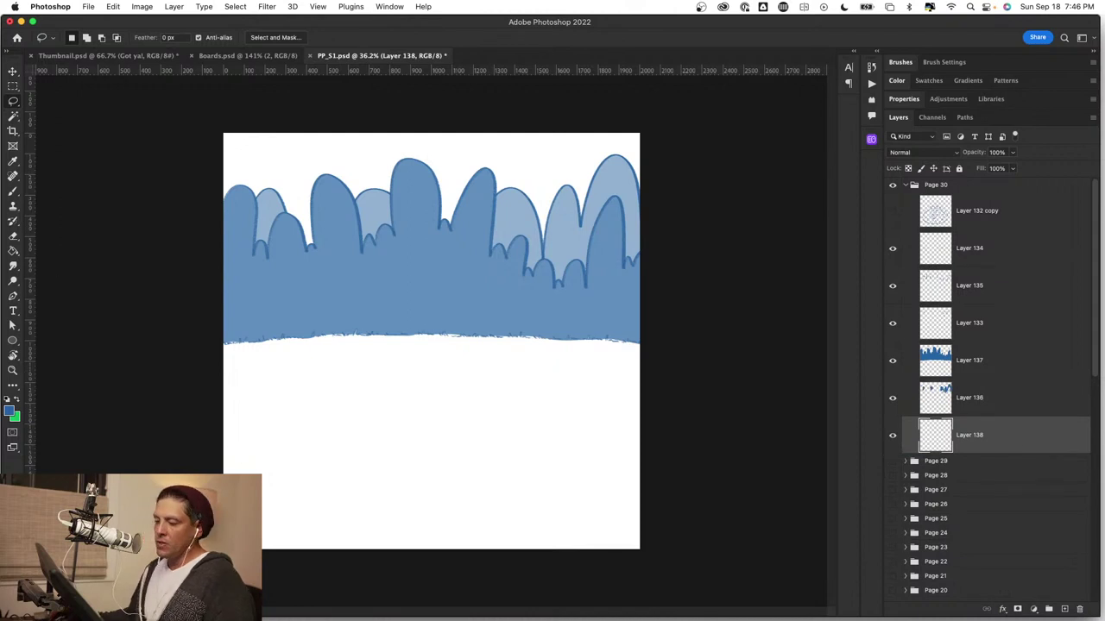
left_click(13, 86)
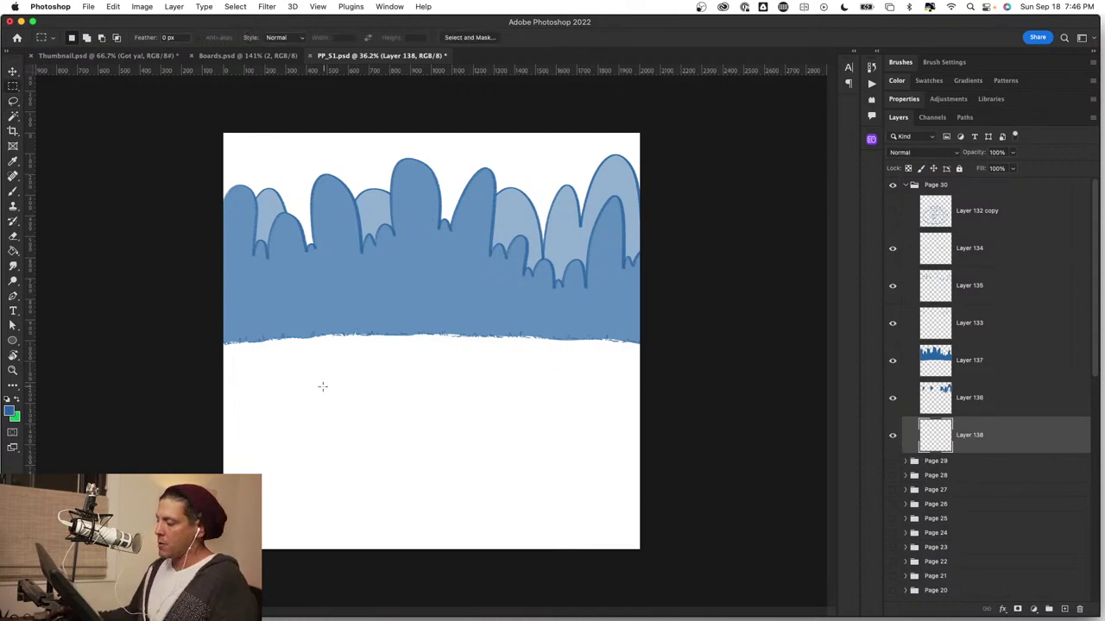
left_click_drag(208, 315, 804, 603)
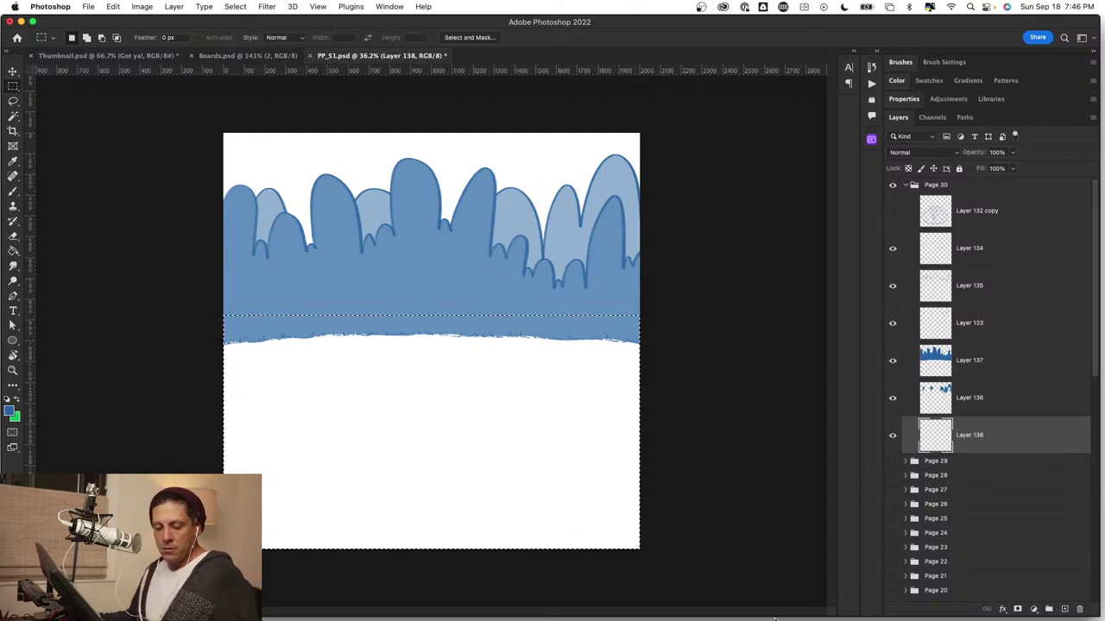
Fill the selected ground area with blue, deselect, and set the new layer's opacity to 57%.
key("alt+Delete")
key("super+d")
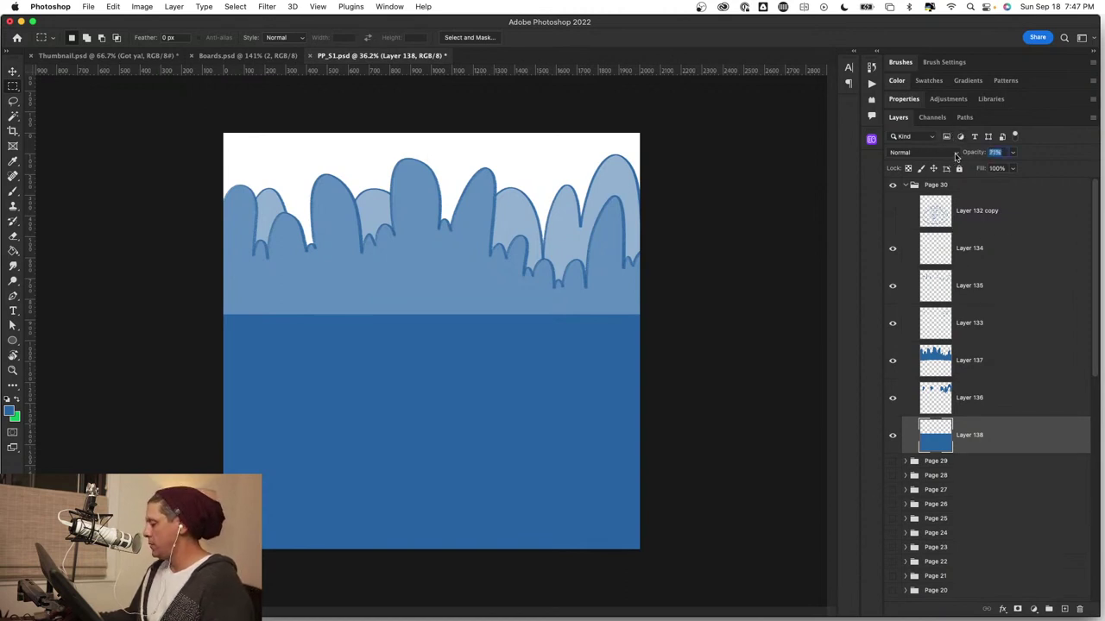
key("Return")
left_click_drag(954, 157, 947, 157)
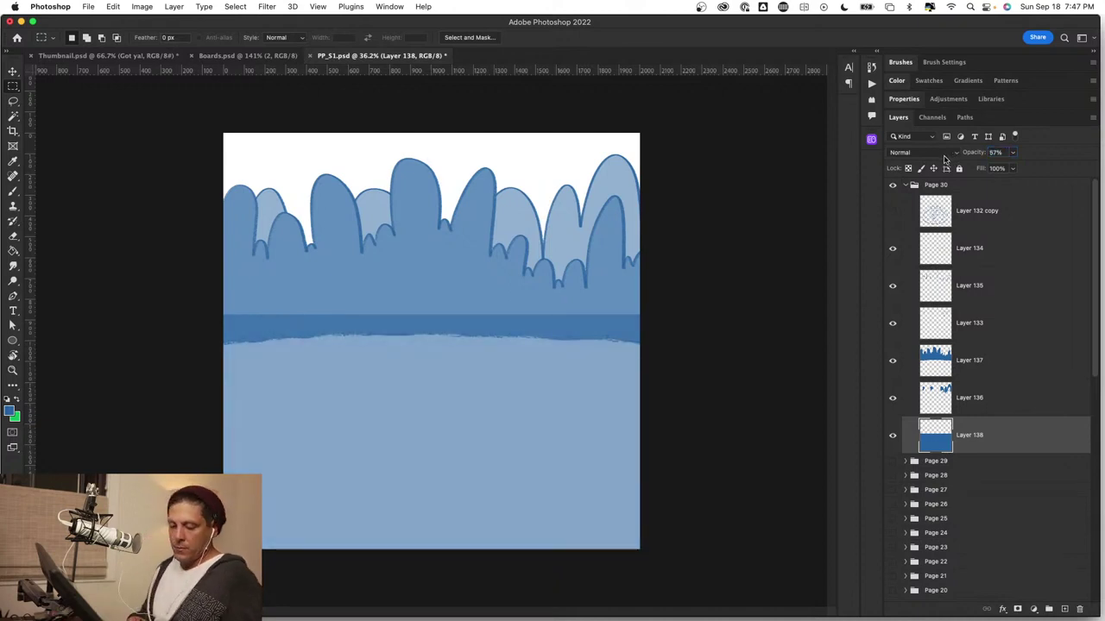
Erase the ground layer's overlap above the grass line at the canvas's right end, and undo the stroke made mid-canvas.
key("e")
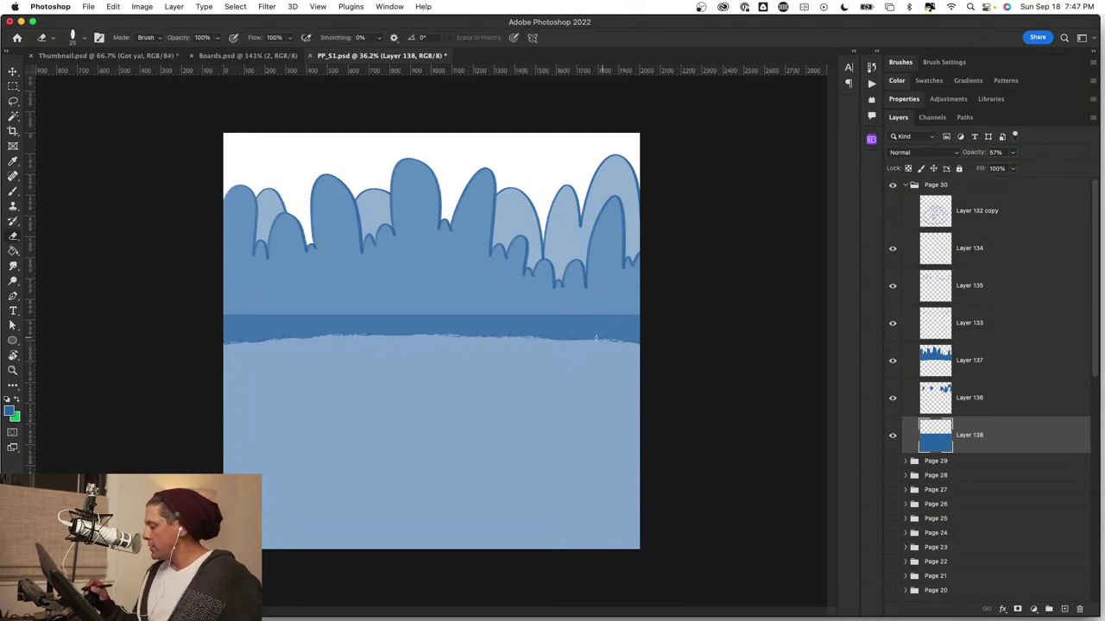
mouse_move(596, 338)
left_mouse_down()
mouse_move(647, 318)
mouse_move(621, 329)
left_mouse_up()
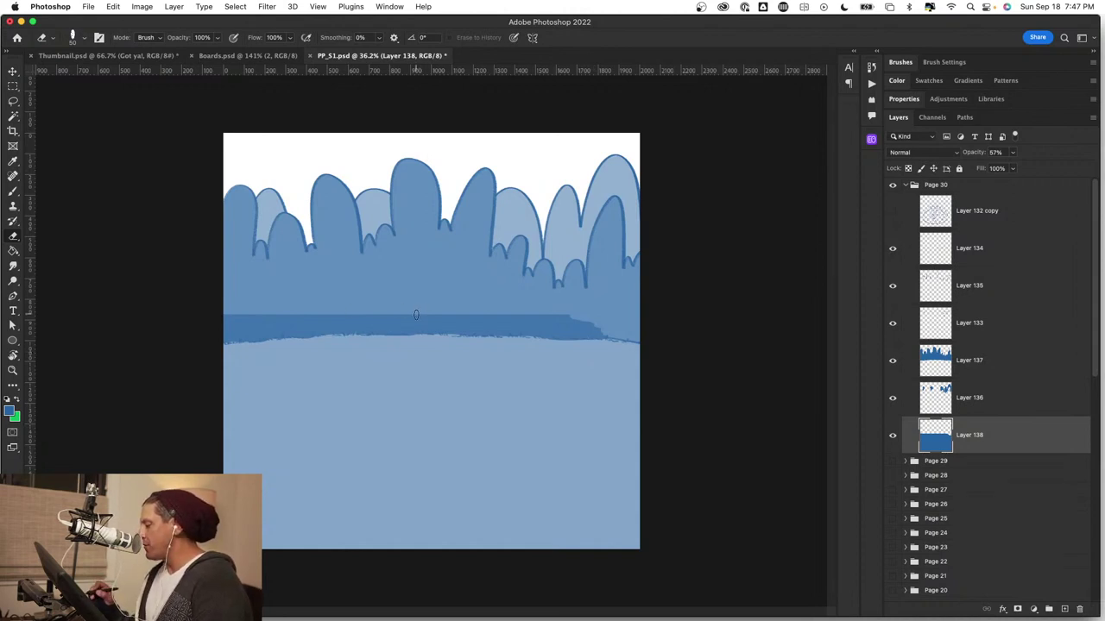
left_click_drag(443, 314, 452, 322)
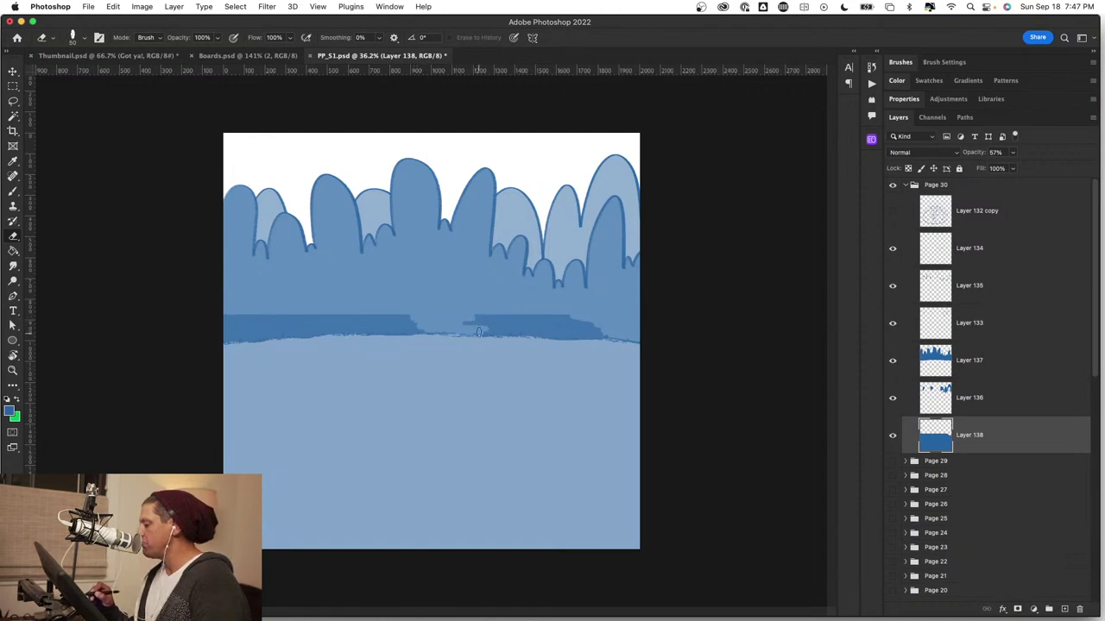
key("super+z")
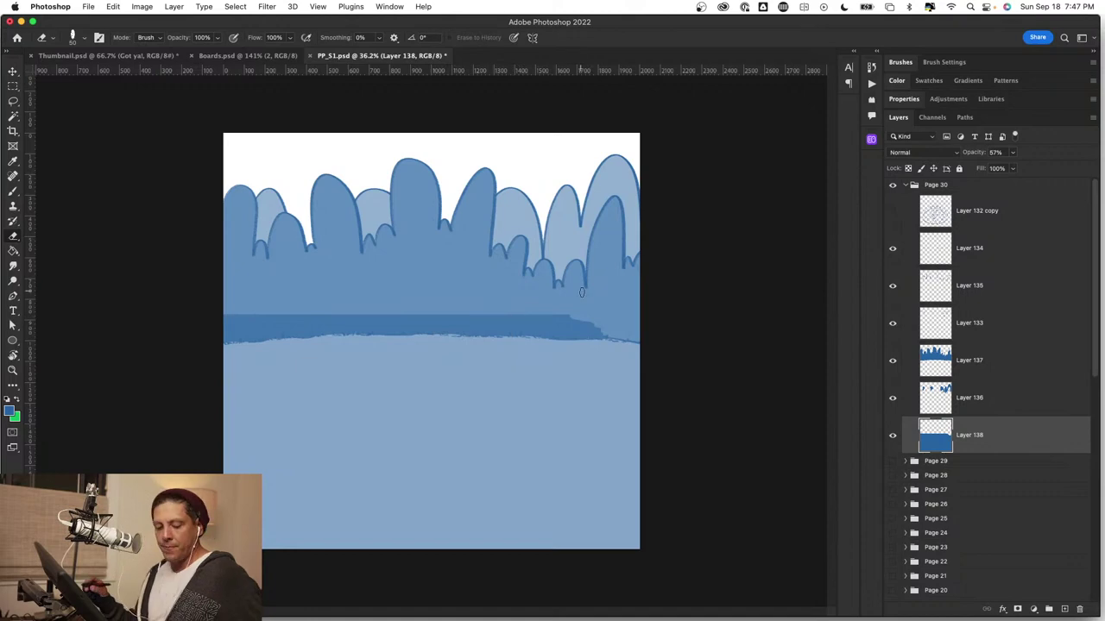
With the canvas rotated, erase the leftover ground color above the grass line near the canvas's right edge.
key("r")
mouse_move(619, 316)
left_mouse_down()
mouse_move(333, 390)
mouse_move(385, 394)
left_mouse_up()
key("z")
key("space")
left_click_drag(302, 423, 630, 424)
mouse_move(377, 353)
left_mouse_down()
mouse_move(340, 344)
mouse_move(363, 327)
mouse_move(335, 333)
left_mouse_up()
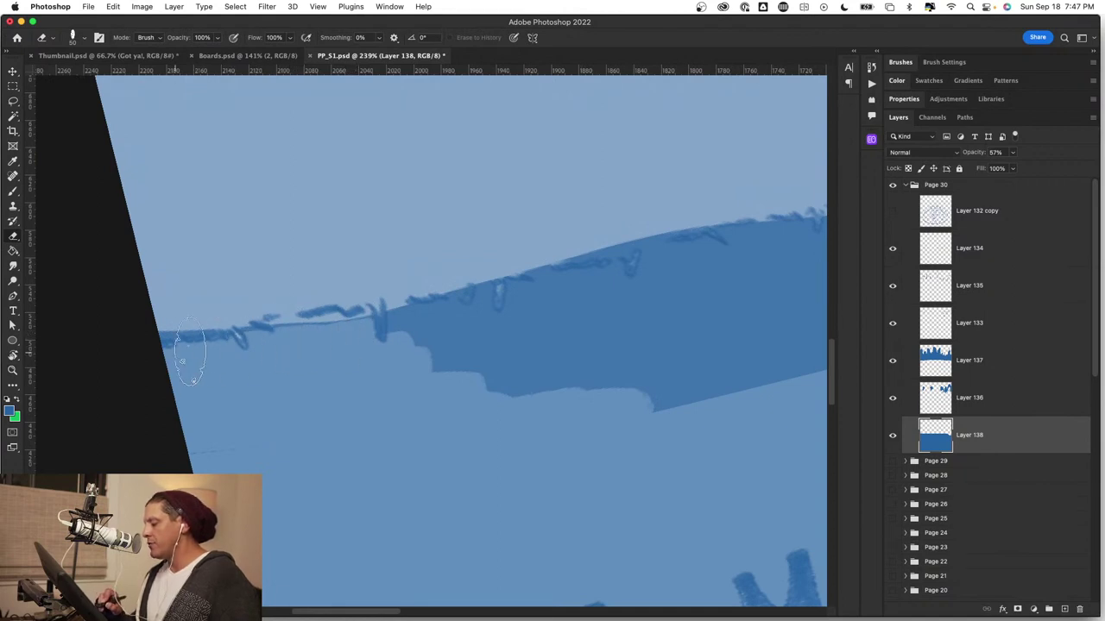
left_click_drag(190, 351, 159, 368)
mouse_move(383, 344)
left_mouse_down()
mouse_move(639, 269)
mouse_move(532, 300)
mouse_move(633, 290)
mouse_move(452, 351)
mouse_move(423, 390)
mouse_move(516, 350)
mouse_move(406, 340)
mouse_move(412, 357)
mouse_move(707, 376)
mouse_move(718, 402)
mouse_move(360, 382)
mouse_move(336, 403)
left_mouse_up()
mouse_move(383, 366)
left_mouse_down()
mouse_move(502, 346)
mouse_move(325, 358)
mouse_move(381, 297)
left_mouse_up()
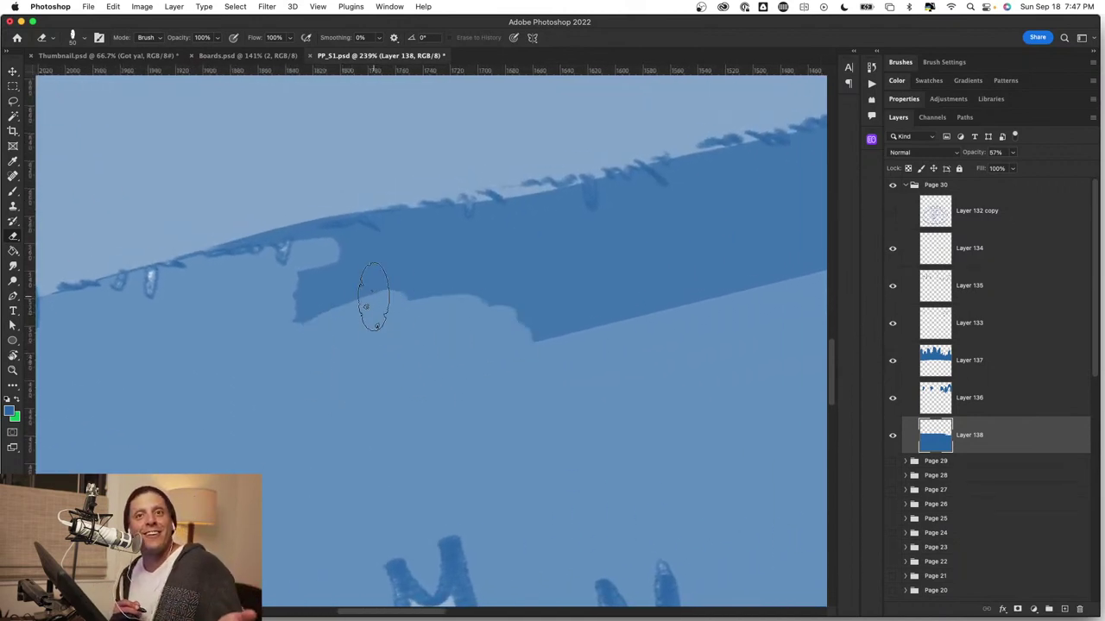
Continue erasing the ground overlap along the right half of the grass line toward the middle of the canvas.
mouse_move(450, 328)
left_mouse_down()
mouse_move(442, 270)
mouse_move(478, 240)
mouse_move(459, 224)
mouse_move(304, 247)
mouse_move(414, 253)
mouse_move(293, 315)
left_mouse_up()
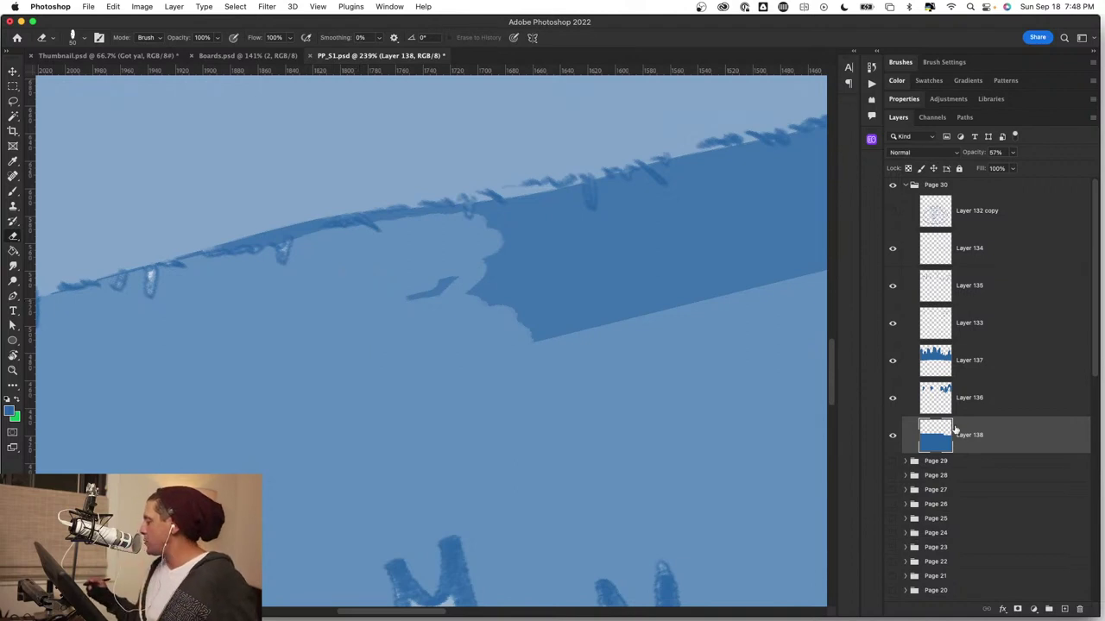
left_click_drag(398, 298, 560, 267)
left_click_drag(500, 249, 518, 220)
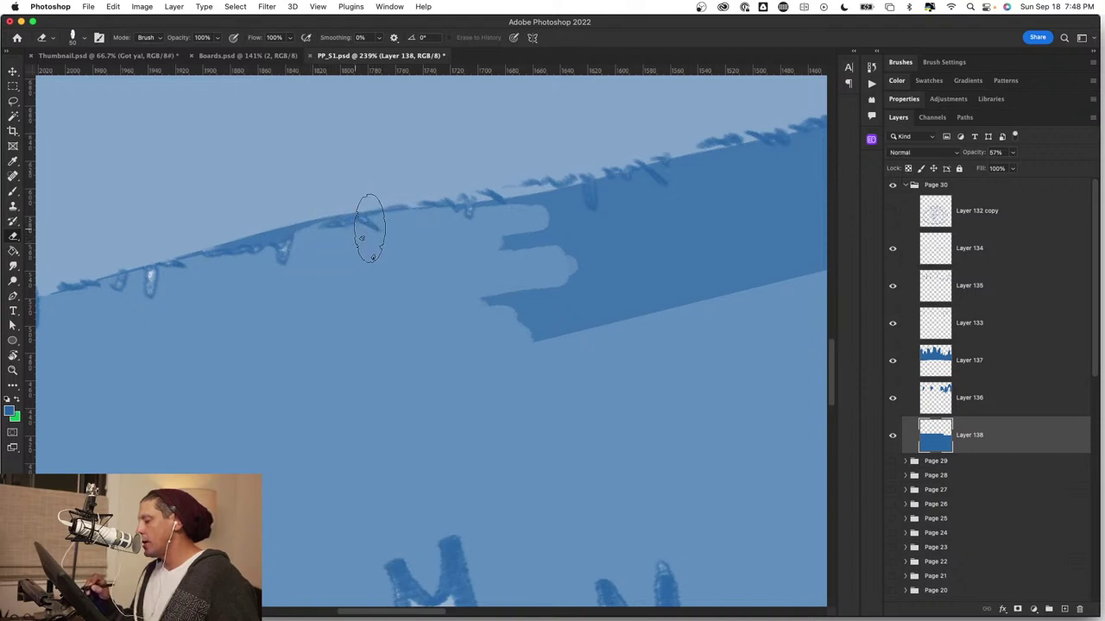
mouse_move(595, 317)
left_mouse_down()
mouse_move(324, 425)
mouse_move(362, 417)
left_mouse_up()
mouse_move(287, 309)
left_mouse_down()
mouse_move(358, 301)
mouse_move(290, 329)
mouse_move(389, 312)
left_mouse_up()
mouse_move(323, 329)
left_mouse_down()
mouse_move(377, 322)
mouse_move(313, 385)
mouse_move(434, 385)
mouse_move(276, 440)
mouse_move(571, 371)
mouse_move(453, 396)
mouse_move(487, 373)
mouse_move(591, 353)
mouse_move(352, 384)
mouse_move(619, 327)
mouse_move(402, 358)
mouse_move(517, 315)
mouse_move(355, 321)
mouse_move(441, 280)
mouse_move(305, 312)
mouse_move(586, 262)
mouse_move(470, 266)
mouse_move(747, 229)
left_mouse_up()
key("space")
left_click_drag(742, 308, 423, 397)
mouse_move(481, 341)
left_mouse_down()
mouse_move(238, 376)
mouse_move(449, 315)
mouse_move(411, 346)
mouse_move(295, 382)
mouse_move(501, 359)
mouse_move(439, 402)
left_mouse_up()
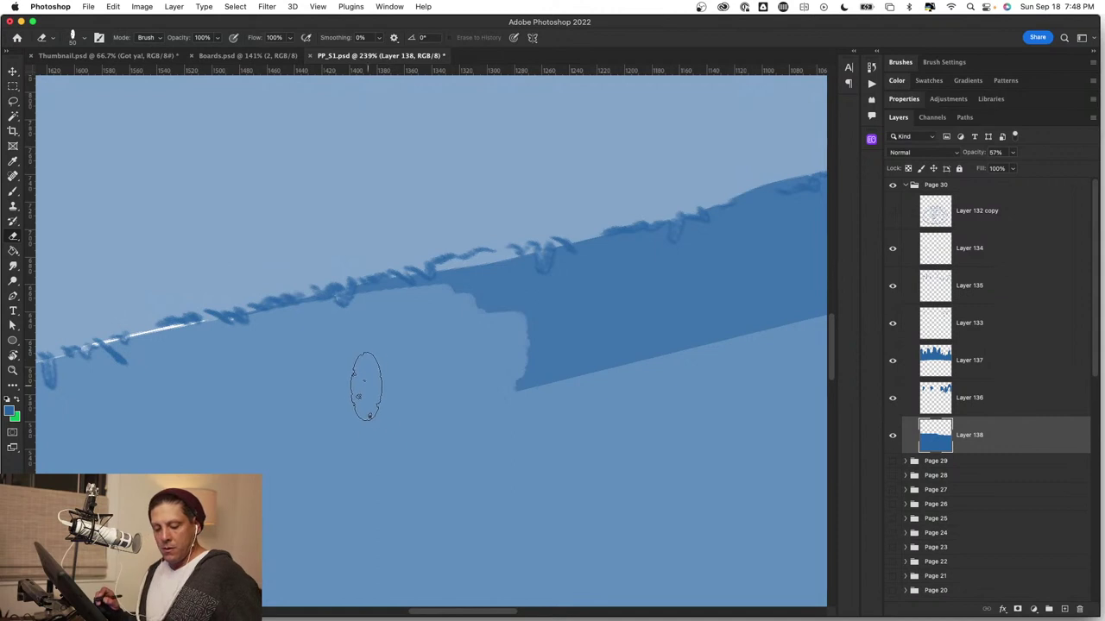
Brush blue over the white gap under the right half of the grass line, and set brush smoothing to 0%.
key("b")
mouse_move(192, 319)
left_mouse_down()
mouse_move(108, 331)
mouse_move(223, 304)
mouse_move(62, 348)
left_mouse_up()
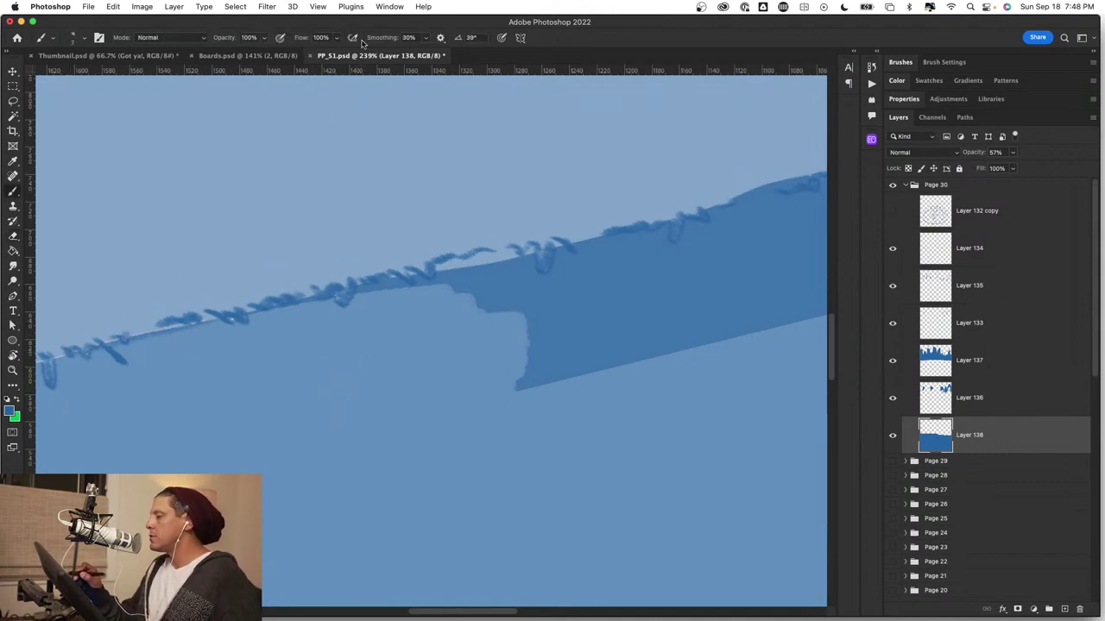
left_click_drag(326, 387, 520, 365)
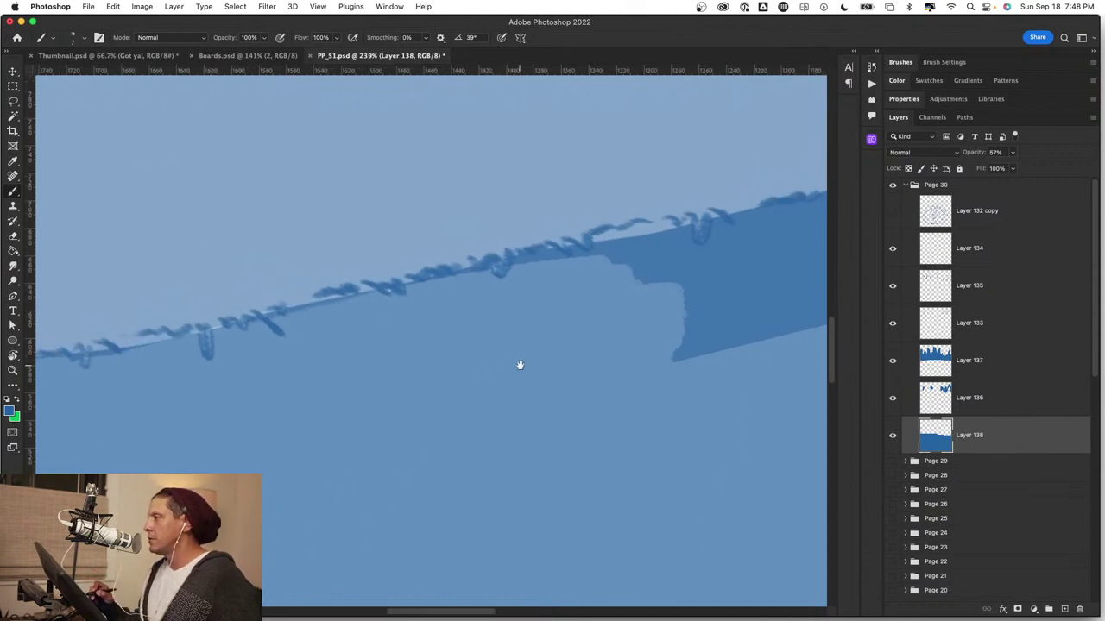
left_click_drag(581, 399, 348, 425)
left_click_drag(478, 399, 388, 410)
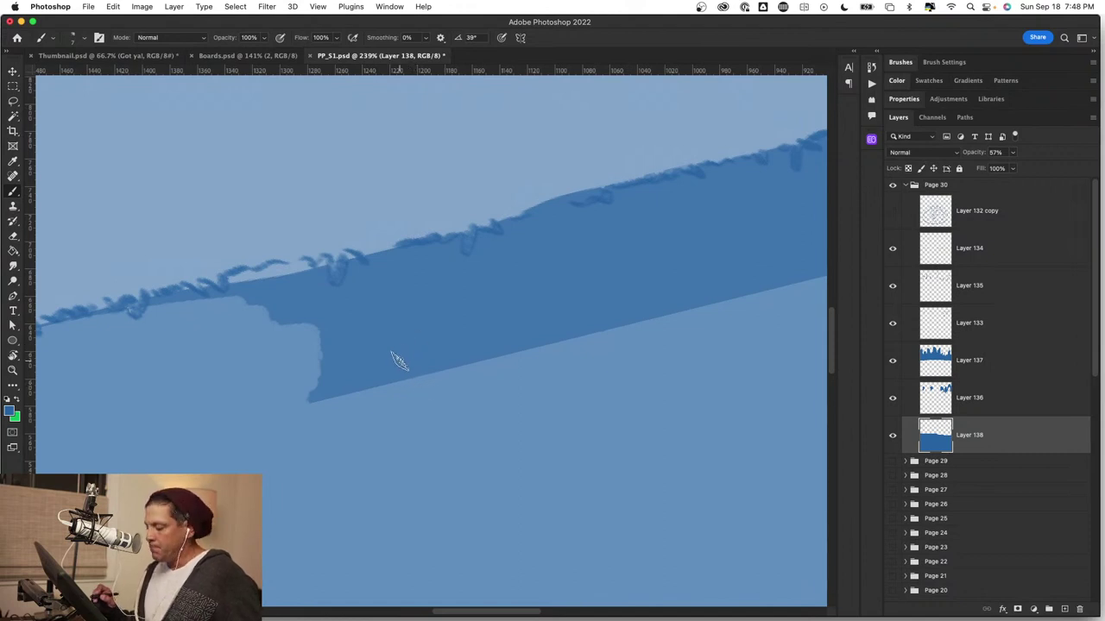
Erase the ground overlap above the grass line across the middle of the canvas.
key("e")
mouse_move(291, 320)
left_mouse_down()
mouse_move(239, 308)
mouse_move(292, 297)
mouse_move(179, 318)
mouse_move(432, 260)
mouse_move(493, 266)
mouse_move(382, 301)
mouse_move(389, 365)
mouse_move(559, 328)
mouse_move(457, 333)
mouse_move(562, 233)
mouse_move(532, 234)
mouse_move(604, 216)
mouse_move(735, 244)
mouse_move(271, 452)
left_mouse_up()
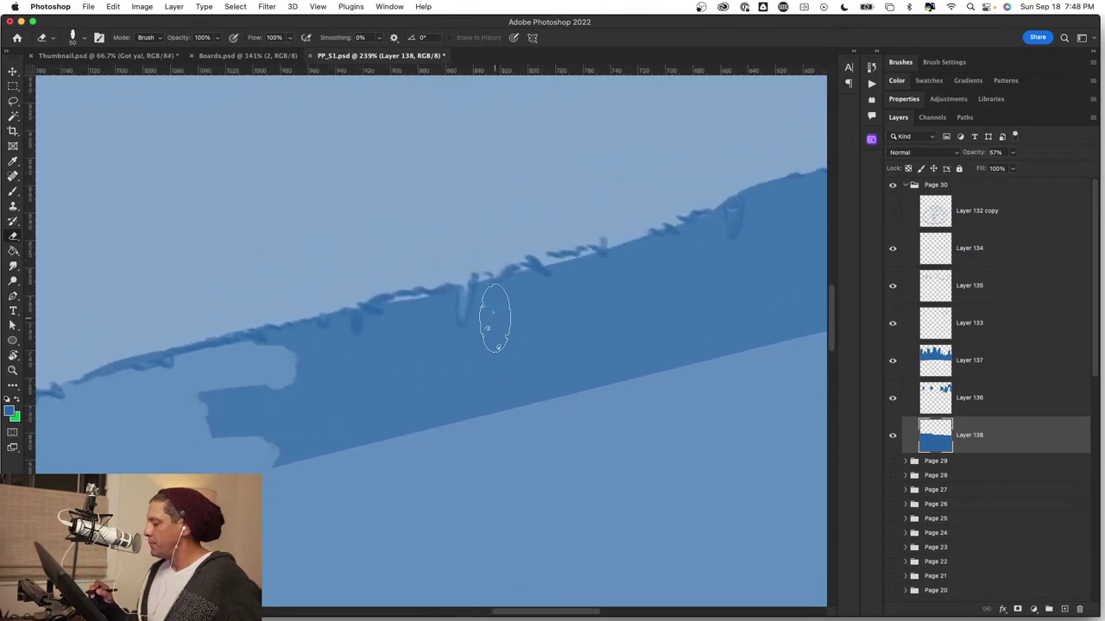
mouse_move(495, 317)
left_mouse_down()
mouse_move(466, 311)
mouse_move(308, 335)
mouse_move(365, 322)
mouse_move(257, 355)
mouse_move(348, 351)
mouse_move(244, 396)
mouse_move(386, 391)
mouse_move(214, 451)
mouse_move(460, 406)
mouse_move(276, 478)
mouse_move(687, 361)
mouse_move(753, 356)
left_mouse_up()
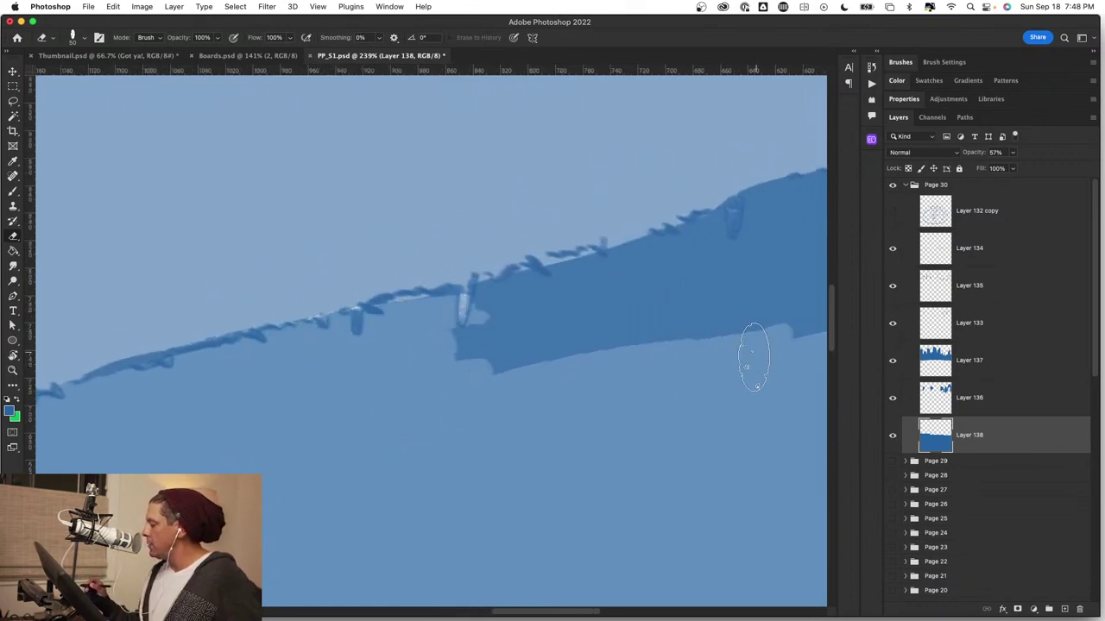
mouse_move(708, 403)
left_mouse_down()
mouse_move(377, 481)
mouse_move(399, 471)
left_mouse_up()
mouse_move(162, 382)
left_mouse_down()
mouse_move(209, 358)
mouse_move(168, 365)
mouse_move(568, 263)
mouse_move(284, 352)
mouse_move(178, 414)
mouse_move(569, 336)
mouse_move(170, 447)
mouse_move(459, 380)
mouse_move(584, 364)
mouse_move(491, 392)
left_mouse_up()
Erase the remaining ground overlap above the grass line at the canvas's left end.
key("z")
left_click_drag(540, 376, 630, 371)
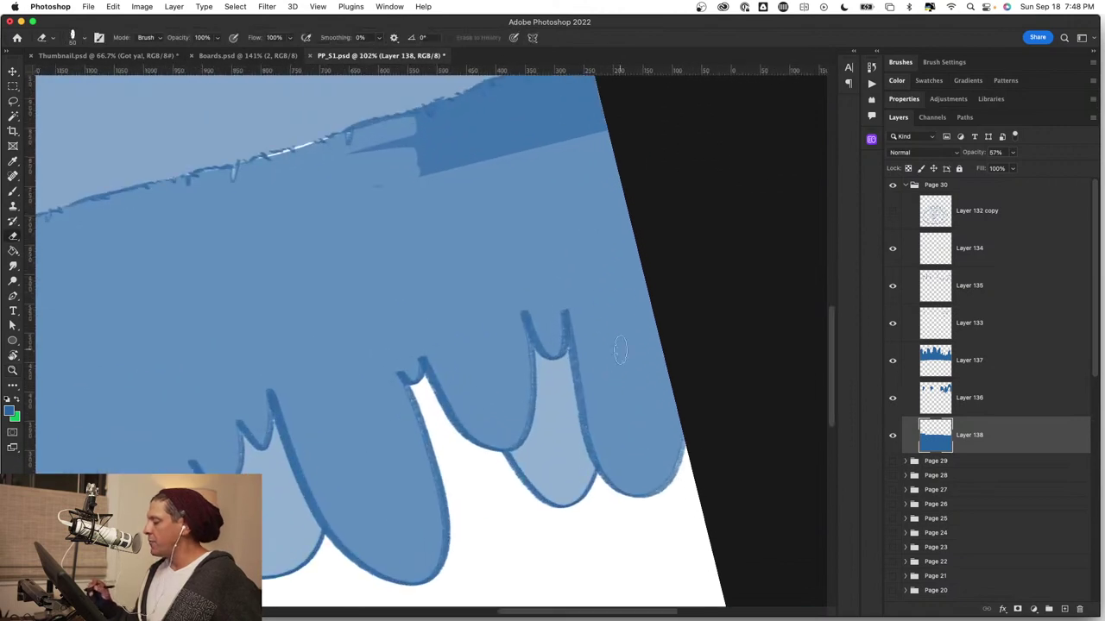
left_click_drag(485, 240, 479, 417)
left_click_drag(516, 293, 544, 292)
key("e")
mouse_move(656, 210)
left_mouse_down()
mouse_move(558, 226)
mouse_move(597, 215)
mouse_move(337, 307)
mouse_move(365, 293)
mouse_move(354, 306)
mouse_move(231, 333)
mouse_move(477, 290)
mouse_move(286, 369)
mouse_move(261, 418)
mouse_move(710, 290)
mouse_move(391, 346)
mouse_move(677, 249)
mouse_move(567, 251)
mouse_move(594, 239)
left_mouse_up()
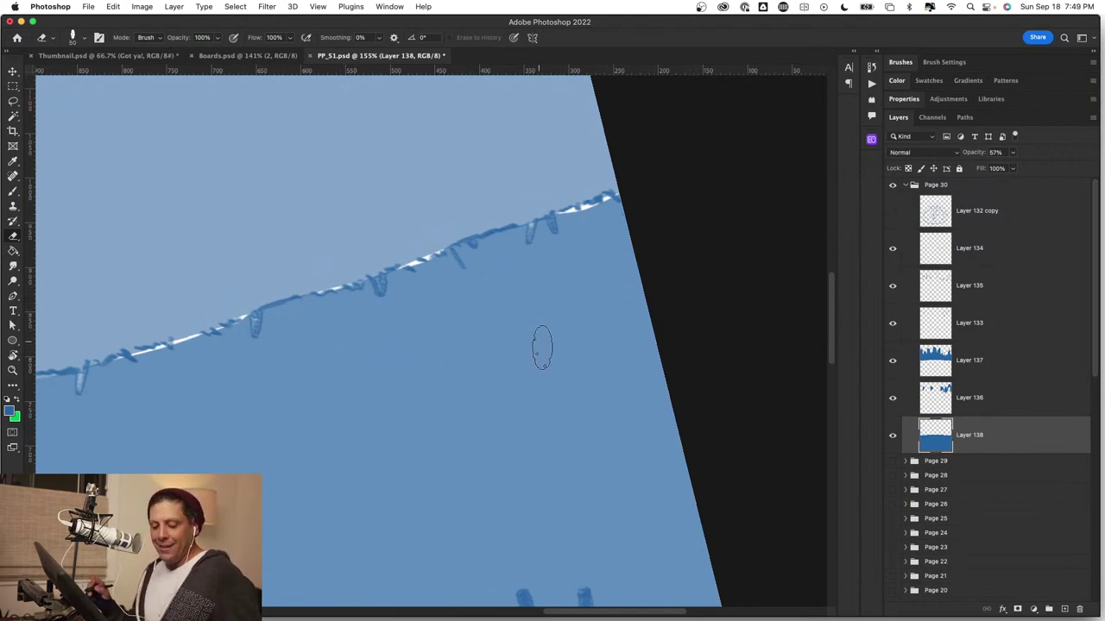
With the canvas rotated to -40°, paint blue into the white gaps at the left end of the grass line.
key("r")
key("b")
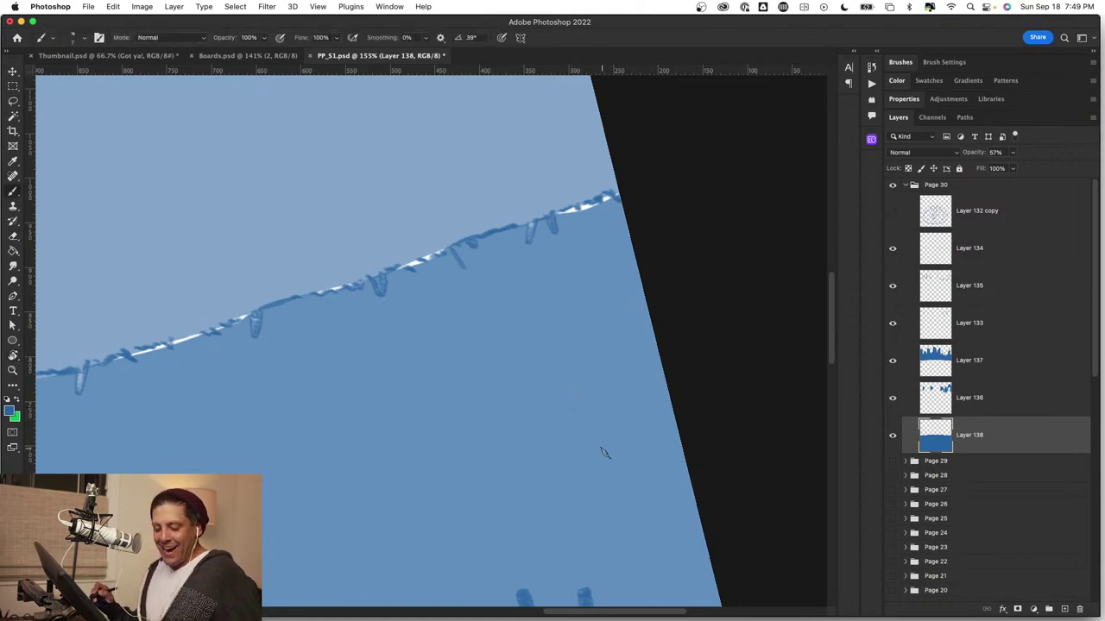
key("r")
mouse_move(616, 463)
left_mouse_down()
mouse_move(670, 229)
mouse_move(309, 282)
mouse_move(319, 328)
left_mouse_up()
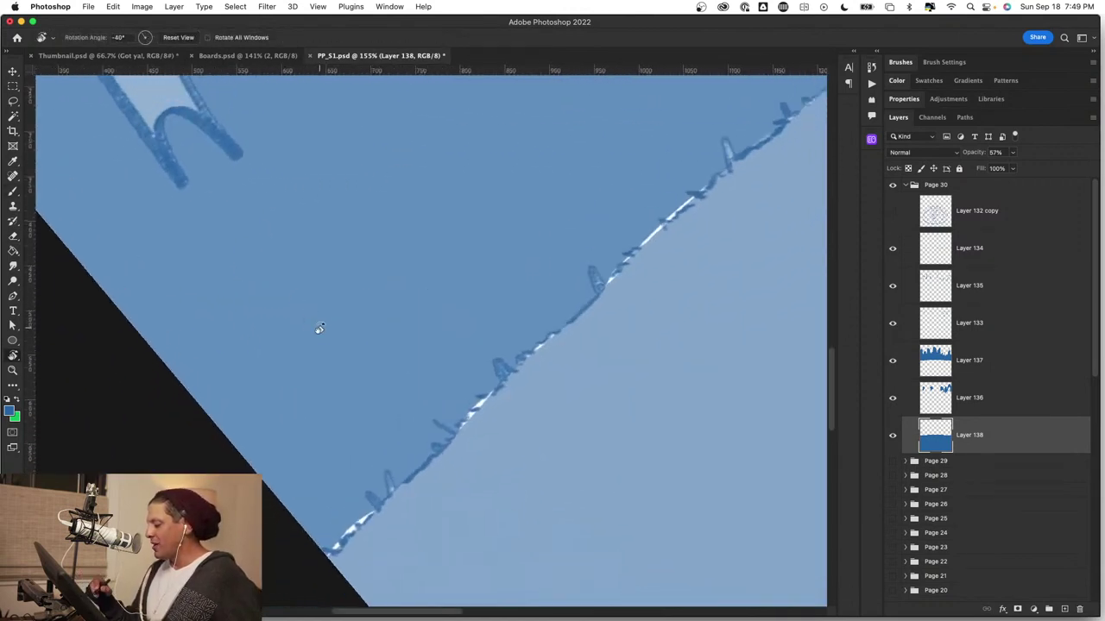
key("b")
mouse_move(441, 476)
left_mouse_down()
mouse_move(485, 328)
mouse_move(527, 248)
left_mouse_up()
key("super+space")
mouse_move(462, 287)
left_mouse_down()
mouse_move(524, 275)
mouse_move(506, 254)
mouse_move(333, 388)
mouse_move(389, 359)
left_mouse_up()
left_click_drag(596, 249, 313, 491)
mouse_move(278, 399)
left_mouse_down()
mouse_move(290, 428)
mouse_move(271, 416)
left_mouse_up()
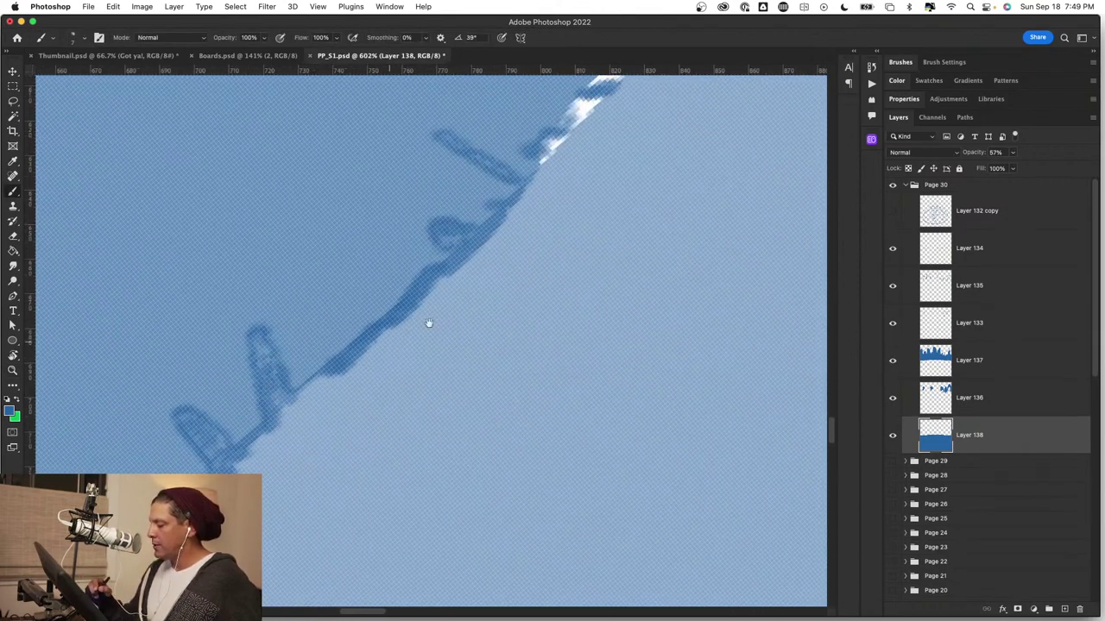
Paint blue into the white gaps along the grass line from the left part to the middle.
left_click_drag(474, 324, 357, 525)
mouse_move(413, 373)
left_mouse_down()
mouse_move(469, 333)
mouse_move(473, 303)
mouse_move(583, 201)
mouse_move(335, 521)
mouse_move(352, 508)
left_mouse_up()
mouse_move(378, 372)
left_mouse_down()
mouse_move(400, 397)
mouse_move(511, 293)
left_mouse_up()
mouse_move(647, 233)
left_mouse_down()
mouse_move(338, 515)
mouse_move(321, 518)
left_mouse_up()
mouse_move(357, 371)
left_mouse_down()
mouse_move(350, 409)
mouse_move(547, 204)
mouse_move(491, 263)
mouse_move(647, 121)
mouse_move(548, 312)
mouse_move(437, 428)
left_mouse_up()
left_click_drag(409, 314, 550, 214)
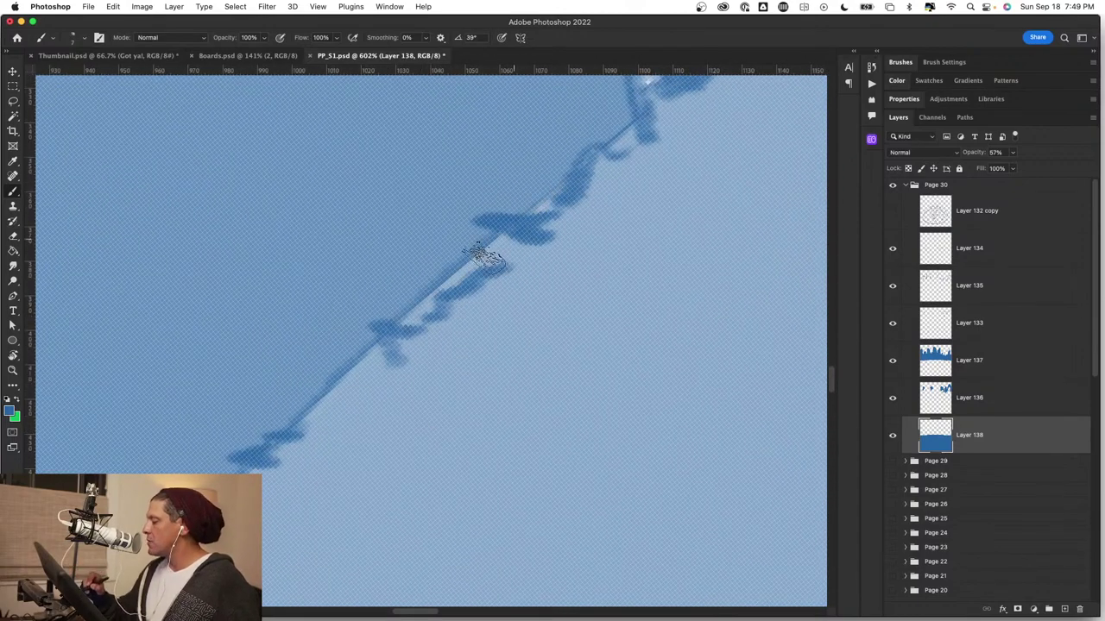
left_click_drag(481, 254, 564, 178)
left_click_drag(665, 176, 360, 484)
left_click_drag(328, 337, 345, 423)
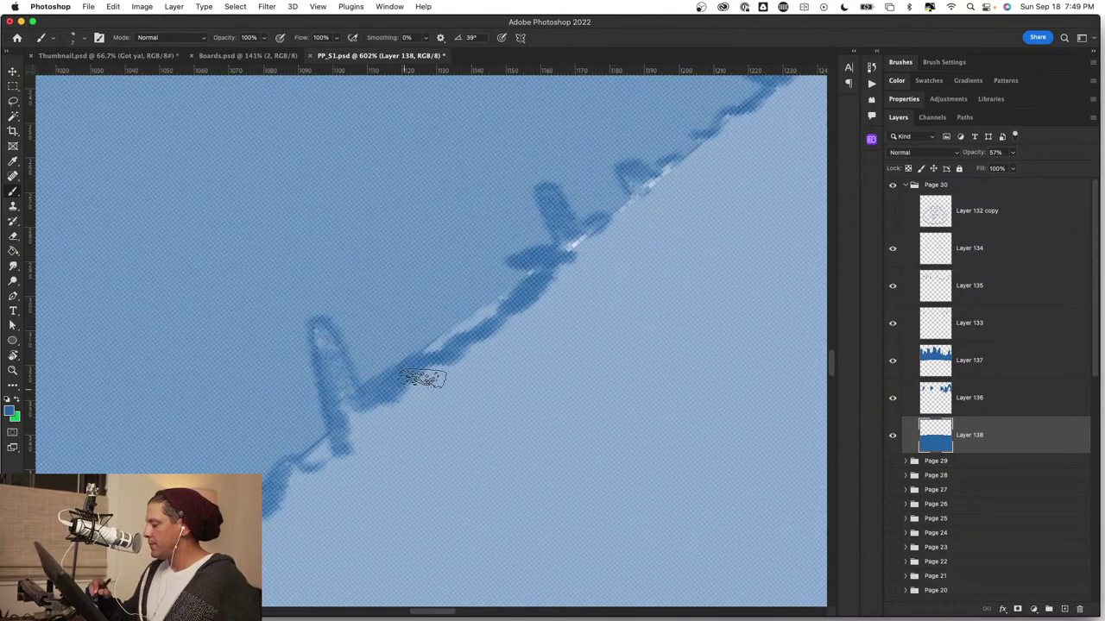
Fill the gaps along the grass line just right of the middle with blue brush strokes, and undo the last strokes.
mouse_move(606, 255)
left_mouse_down()
mouse_move(609, 234)
mouse_move(697, 155)
mouse_move(314, 519)
left_mouse_up()
left_click_drag(540, 320, 382, 454)
mouse_move(690, 226)
left_mouse_down()
mouse_move(436, 436)
mouse_move(649, 286)
mouse_move(328, 559)
left_mouse_up()
mouse_move(597, 229)
left_mouse_down()
mouse_move(469, 310)
mouse_move(458, 274)
left_mouse_up()
mouse_move(636, 249)
left_mouse_down()
mouse_move(393, 450)
mouse_move(402, 448)
left_mouse_up()
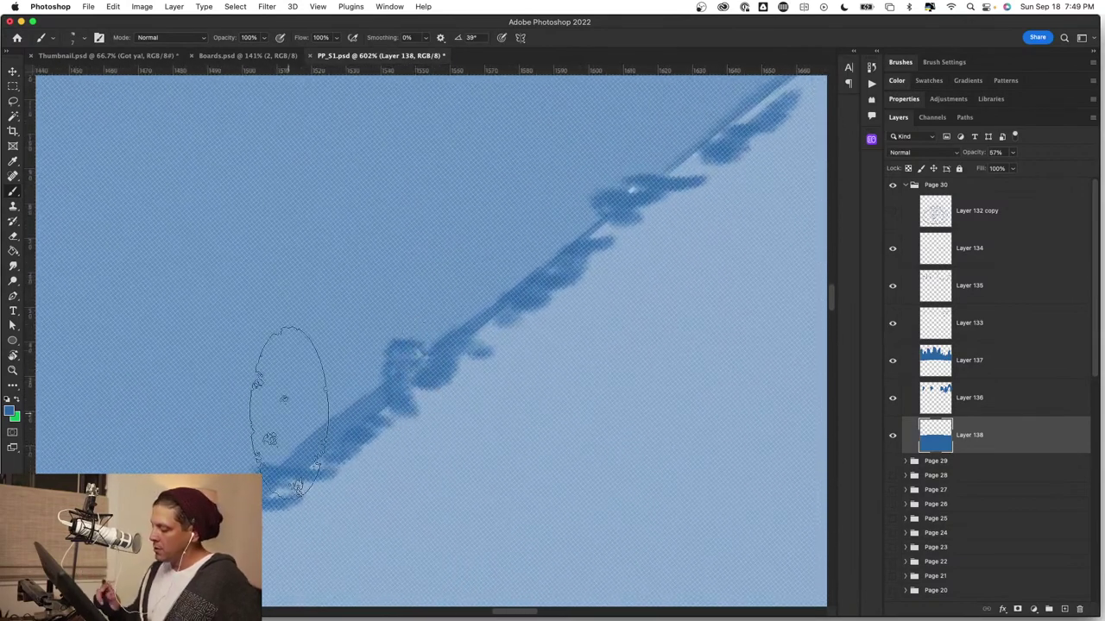
key("super+z")
key("super+z")
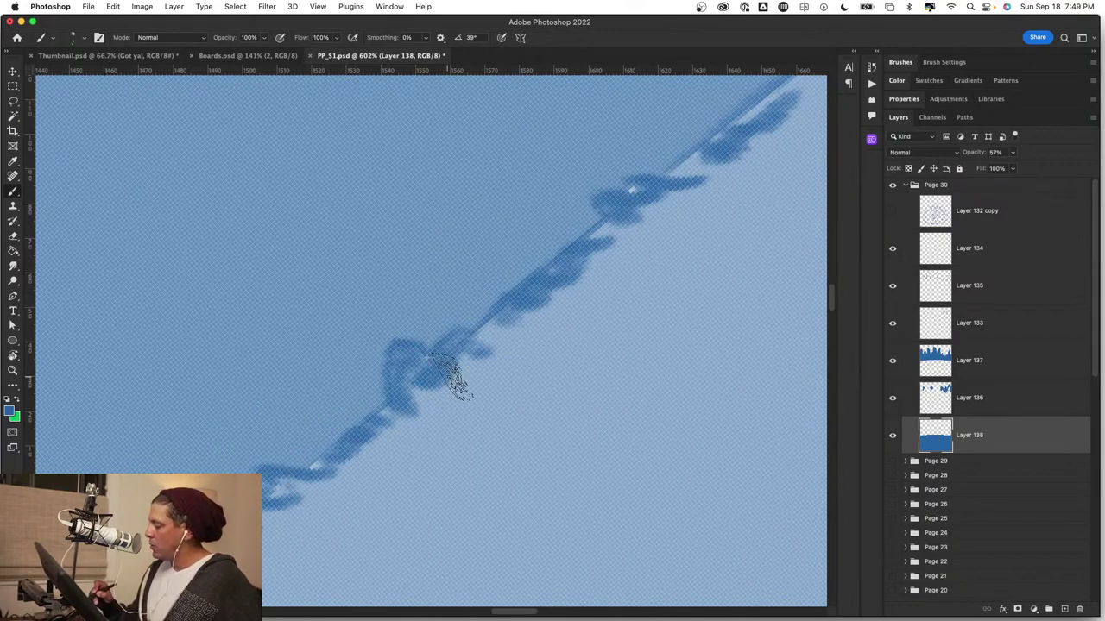
Paint blue into the remaining gaps along the grass line up to the canvas's right edge.
left_click_drag(609, 295, 337, 525)
mouse_move(587, 368)
left_mouse_down()
mouse_move(365, 520)
mouse_move(306, 589)
left_mouse_up()
left_click_drag(672, 262, 343, 522)
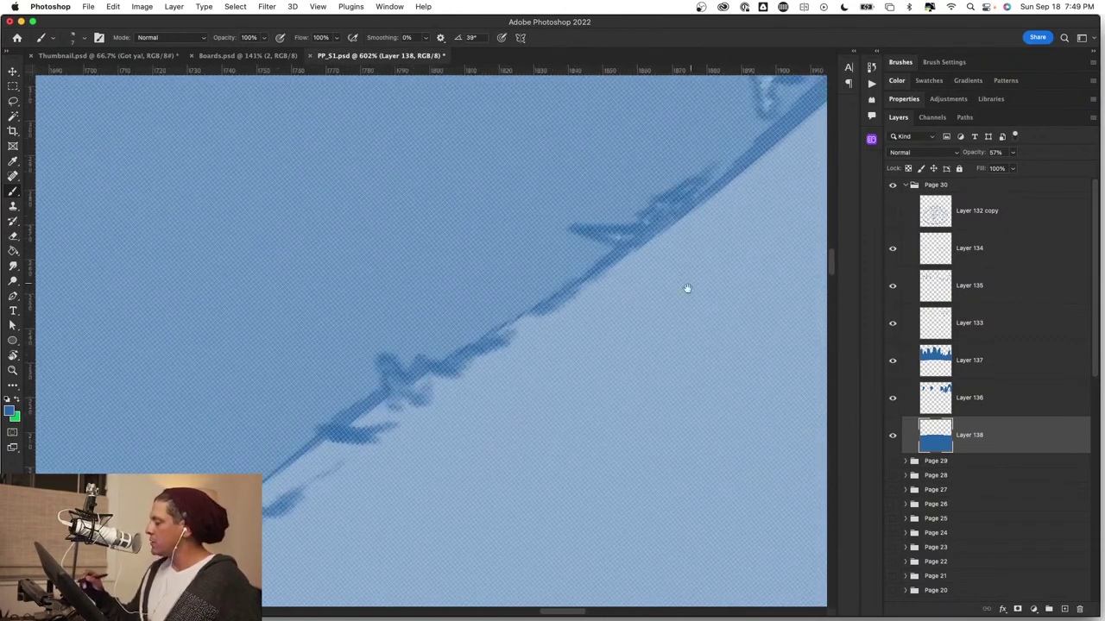
mouse_move(685, 288)
left_mouse_down()
mouse_move(438, 449)
mouse_move(554, 372)
left_mouse_up()
left_click_drag(406, 358, 415, 391)
mouse_move(613, 298)
left_mouse_down()
mouse_move(481, 448)
mouse_move(386, 516)
left_mouse_up()
left_click_drag(448, 352, 457, 393)
left_click_drag(521, 316, 517, 339)
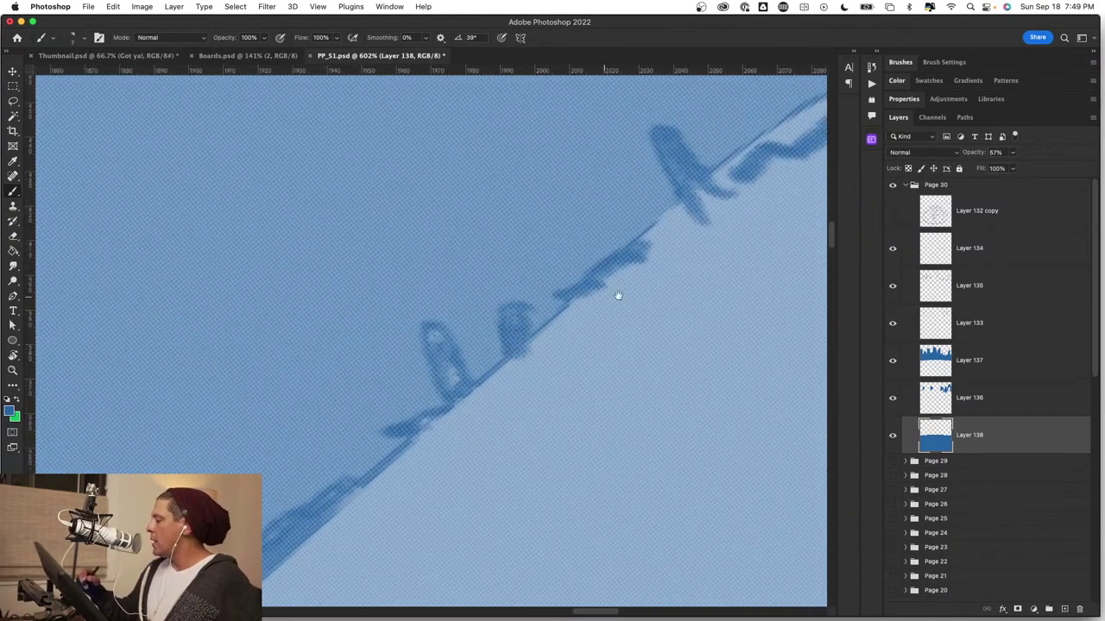
mouse_move(616, 296)
left_mouse_down()
mouse_move(492, 451)
mouse_move(423, 451)
left_mouse_up()
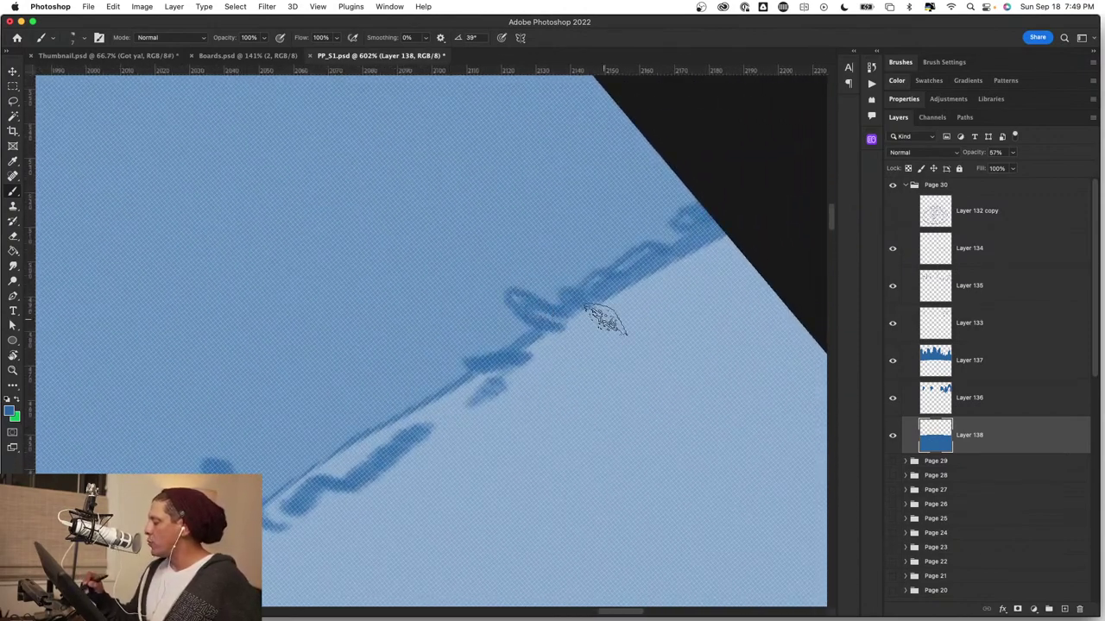
Reset the canvas rotation with the whole page in view, and save the document.
key("z")
left_click_drag(539, 413, 452, 432)
left_click_drag(503, 463, 429, 463)
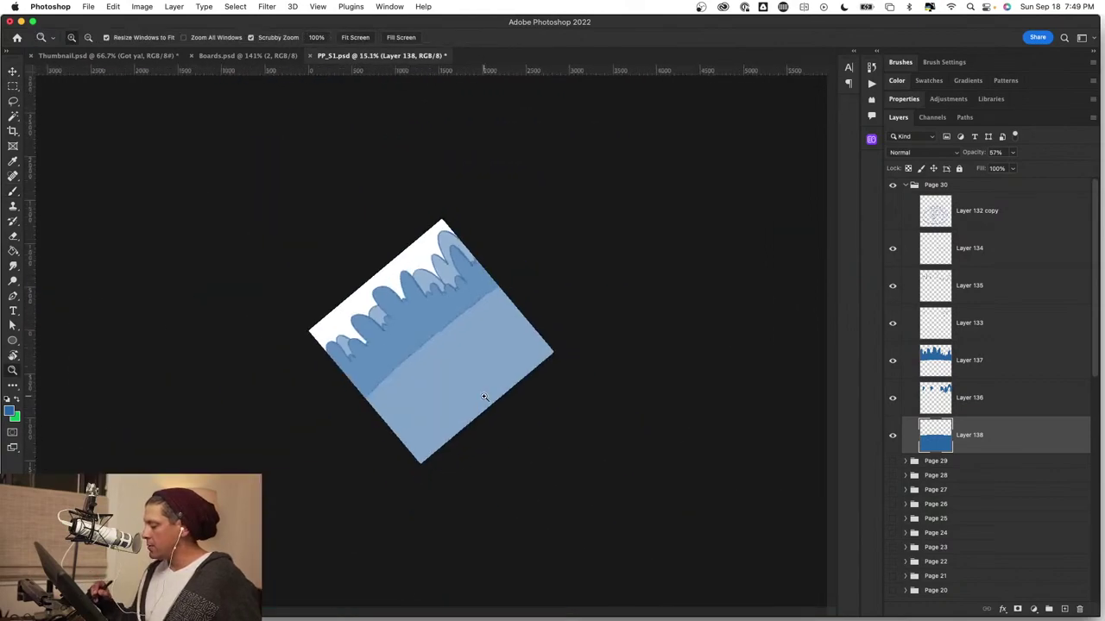
left_click_drag(485, 398, 527, 378)
key("b")
key("r")
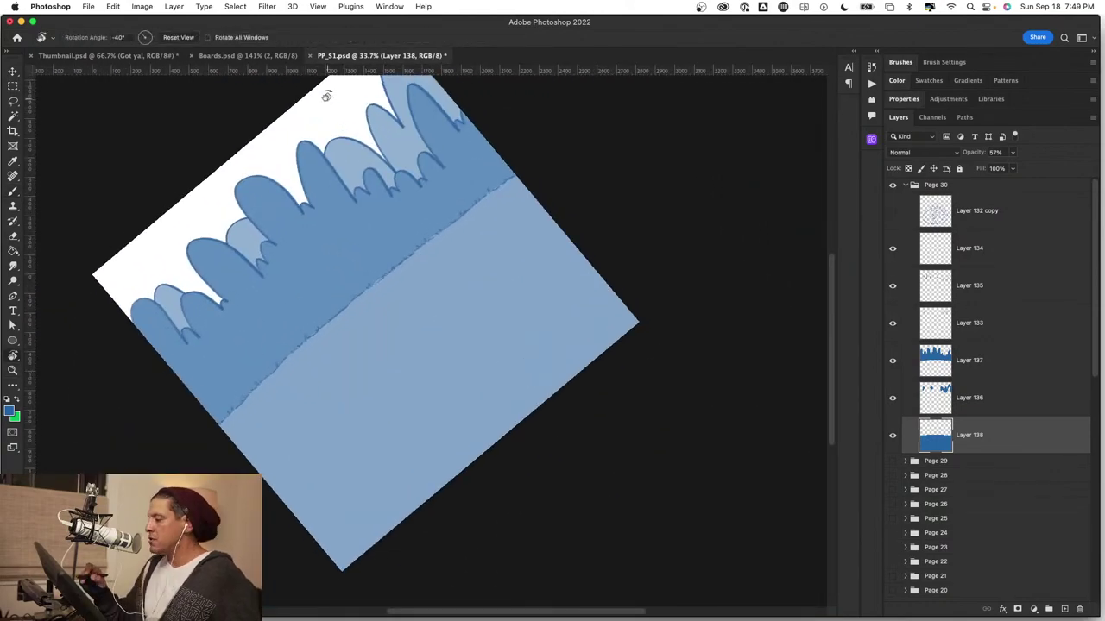
left_click(178, 39)
key("b")
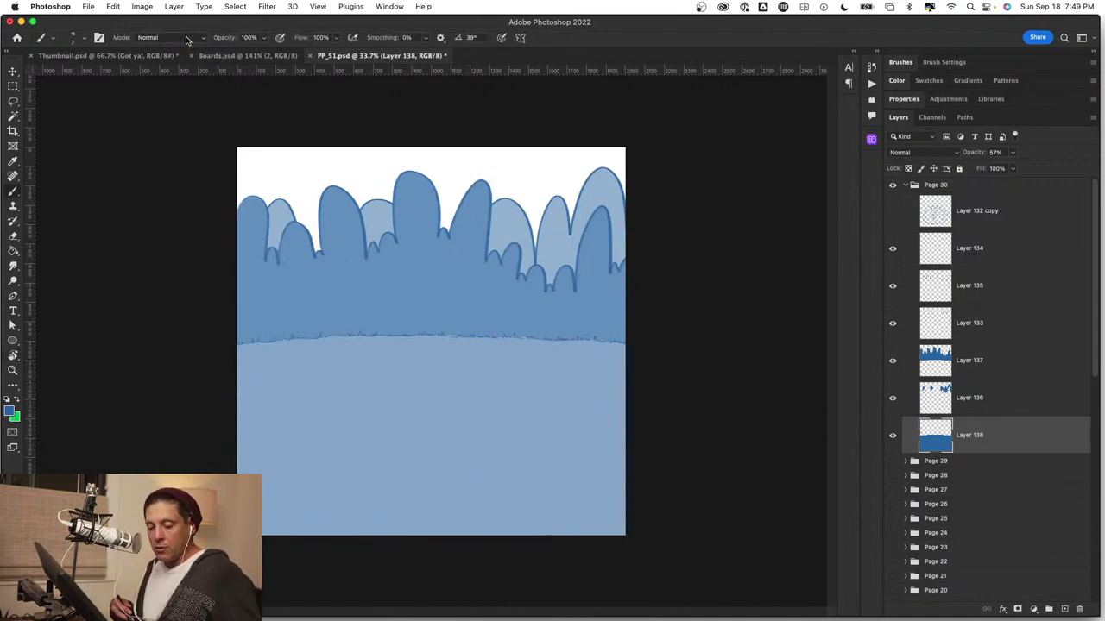
key("super+s")
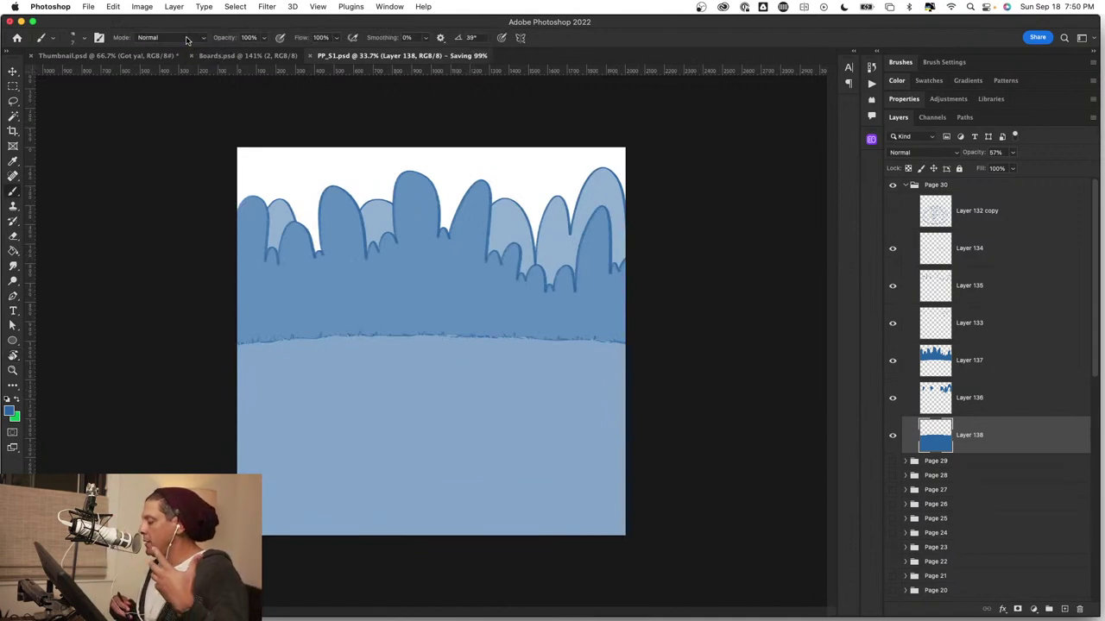
Merge Layer 137 and Layer 136 down into Layer 138.
left_click(1006, 362)
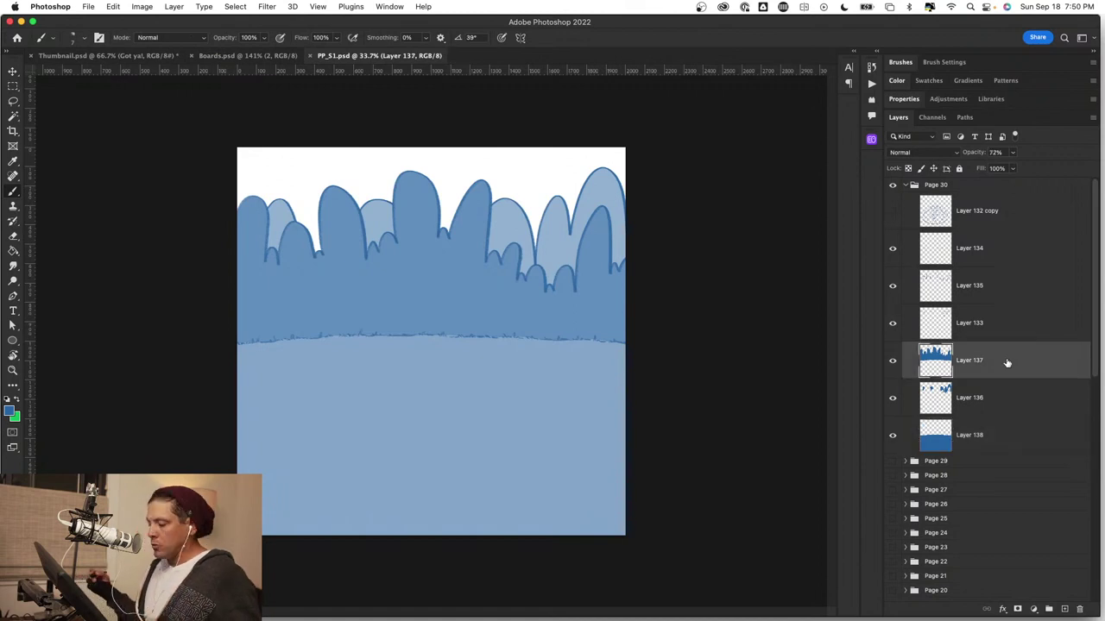
key("super+e")
key("super+e")
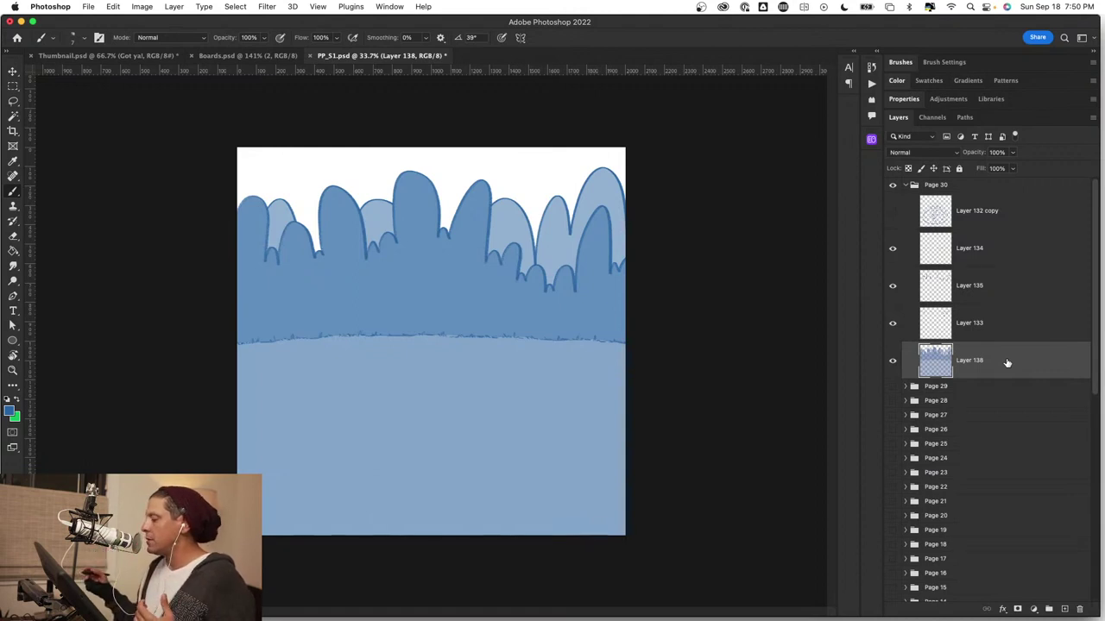
Add a new layer above Layer 138, fill the white sky area with blue on it, and deselect.
left_click(1064, 610)
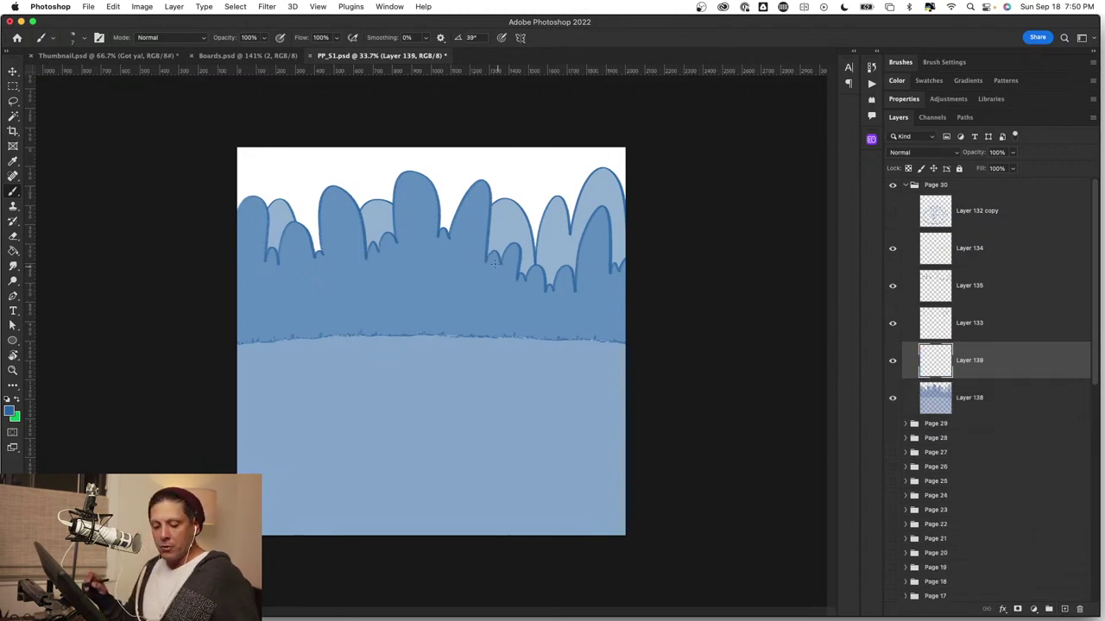
key("w")
left_click(525, 177)
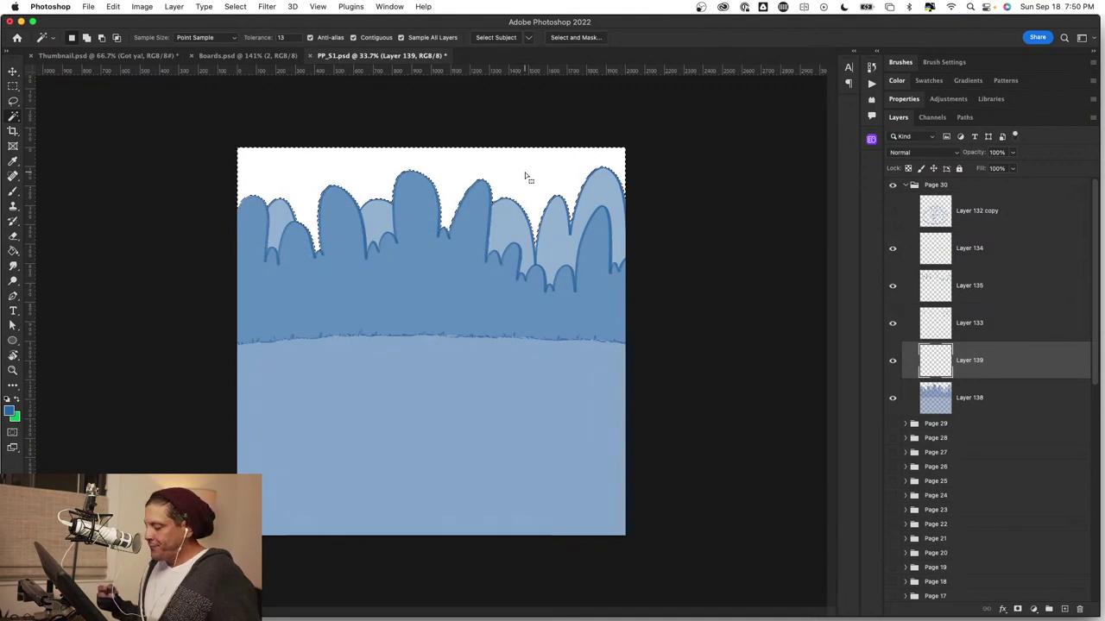
key("alt+BackSpace")
key("super+d")
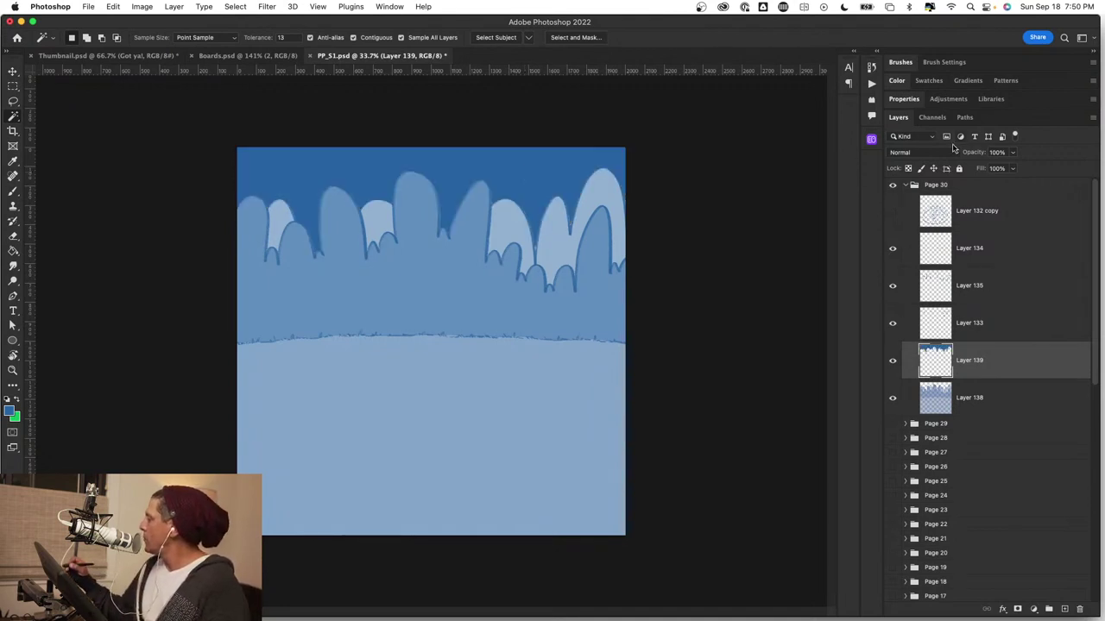
Set the sky fill on Layer 139 to 22% opacity and merge it down into Layer 138 with the dome sketch shown.
left_click_drag(975, 156, 939, 163)
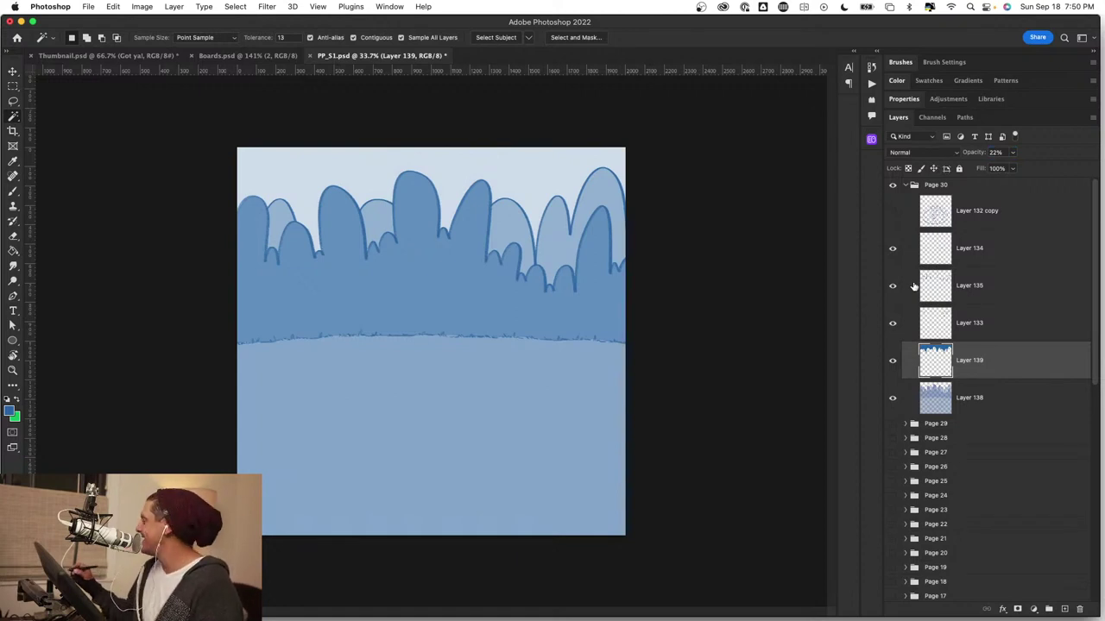
left_click(892, 212)
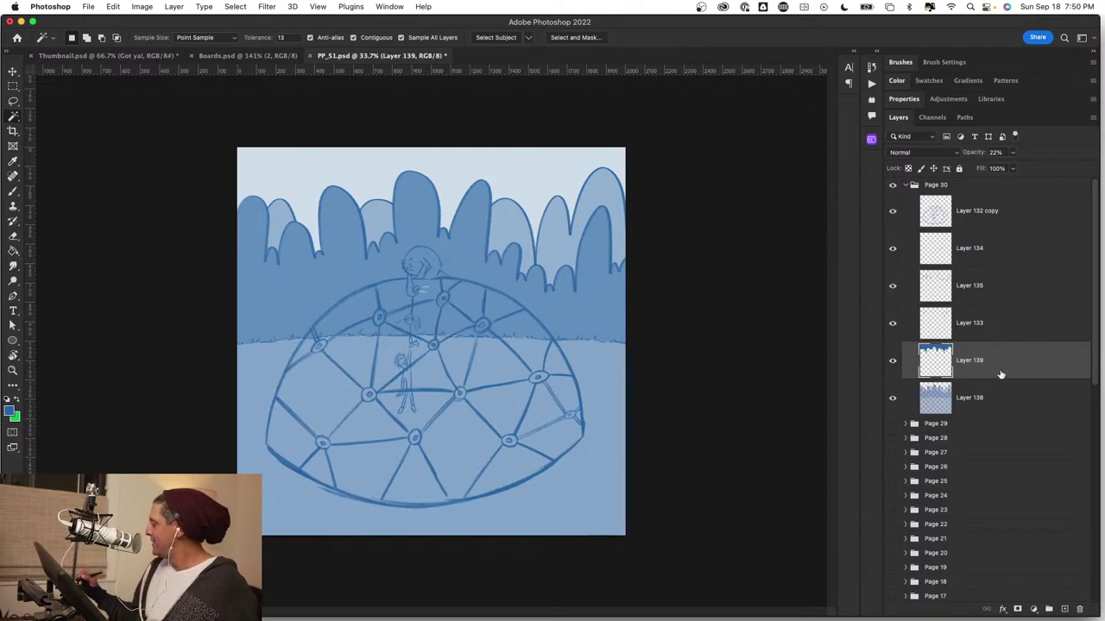
key("super+e")
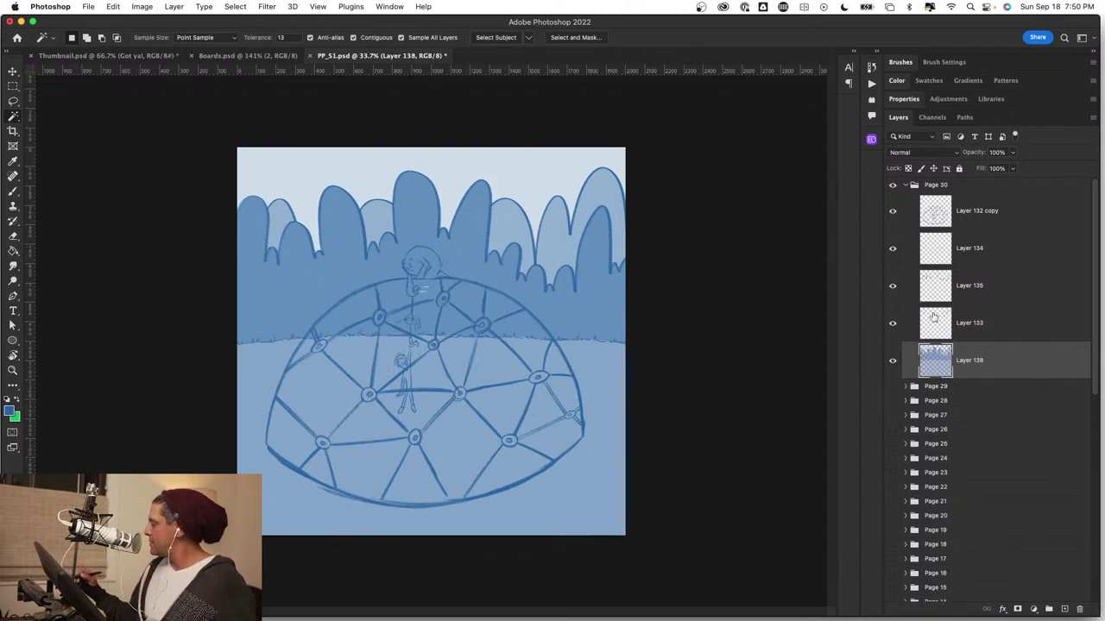
Toggle the visibility of Layers 133, 135 and 134 to check what each one contributes to the background.
left_click(894, 324)
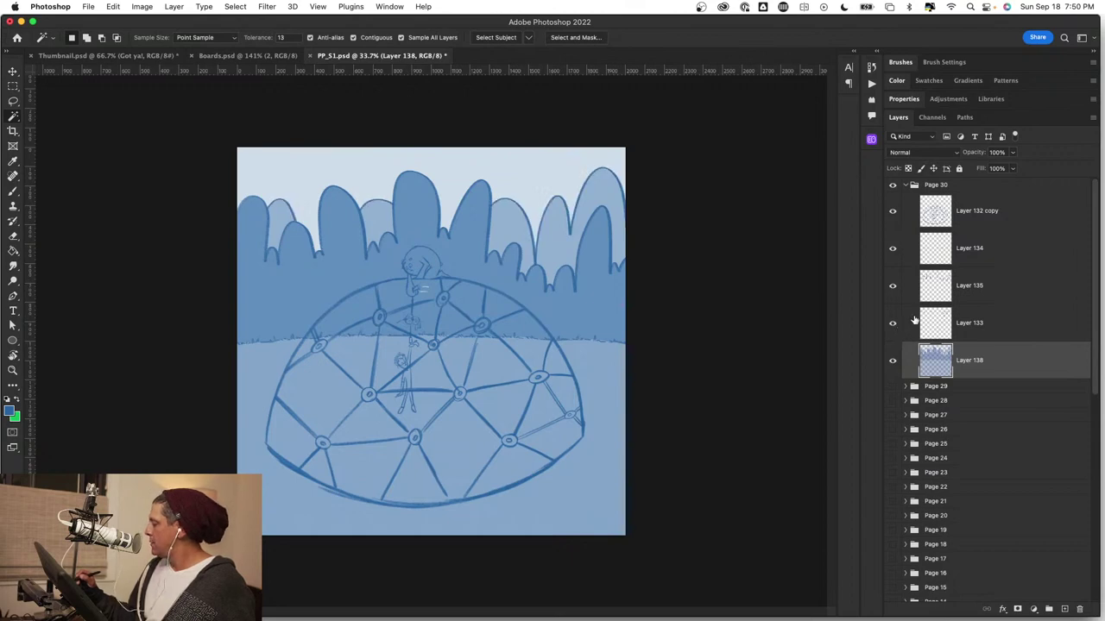
left_click(893, 288)
left_click(894, 290)
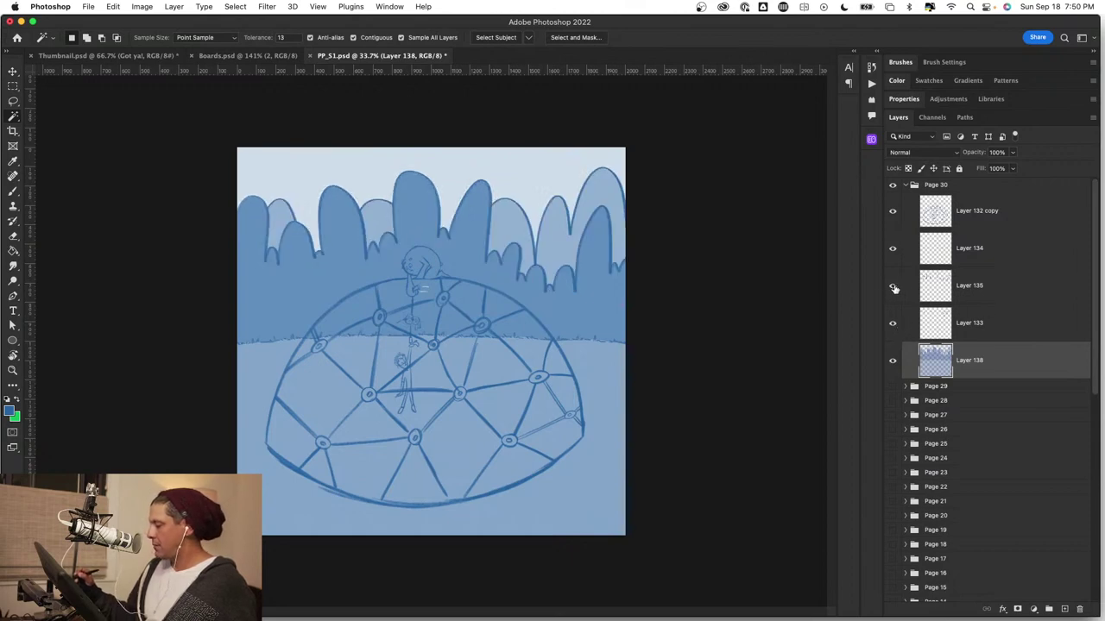
left_click(893, 250)
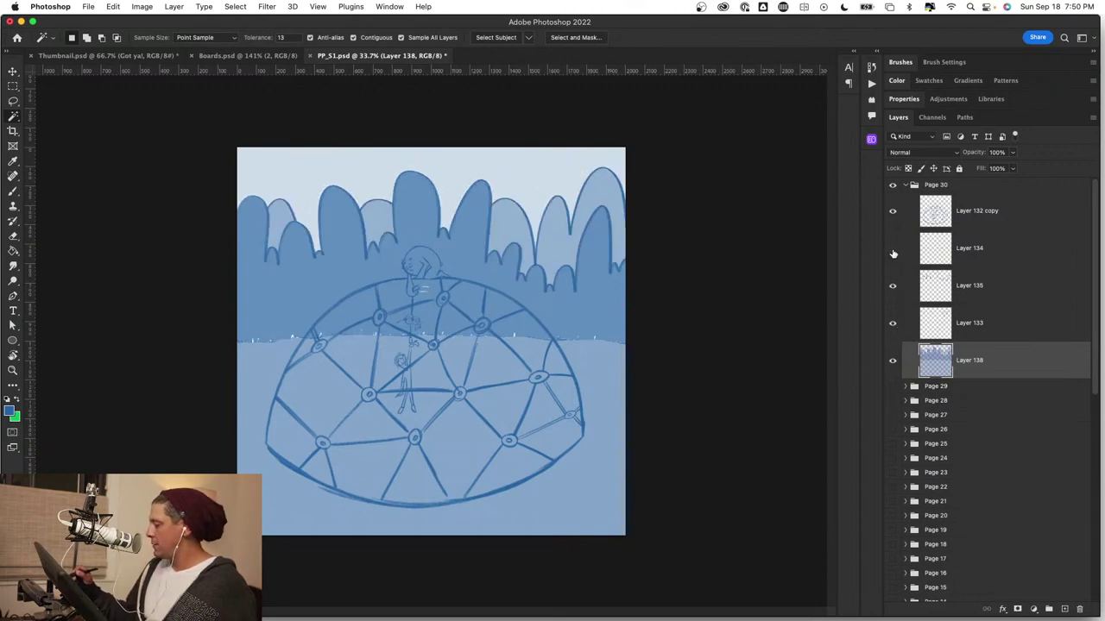
left_click(893, 251)
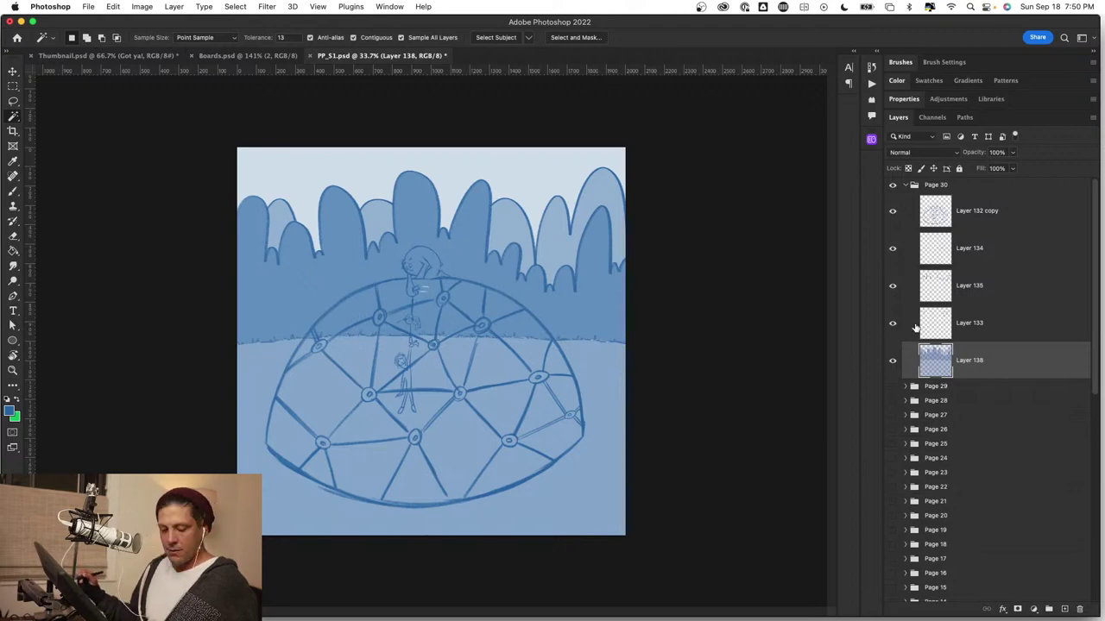
Examine the character atop the dome and toggle Layers 138, 135 and 132 copy to find which holds the white marks.
key("super+space")
left_click_drag(437, 258, 531, 280)
scroll(444, 365, "down", 5)
scroll(444, 365, "left", 3)
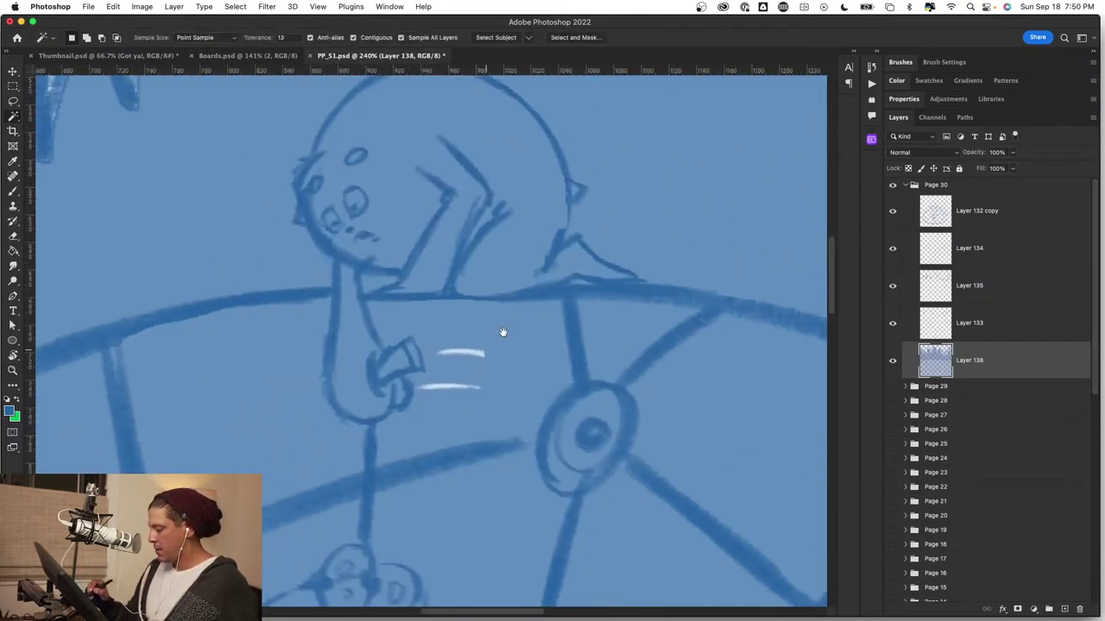
left_click(893, 362)
left_click(893, 361)
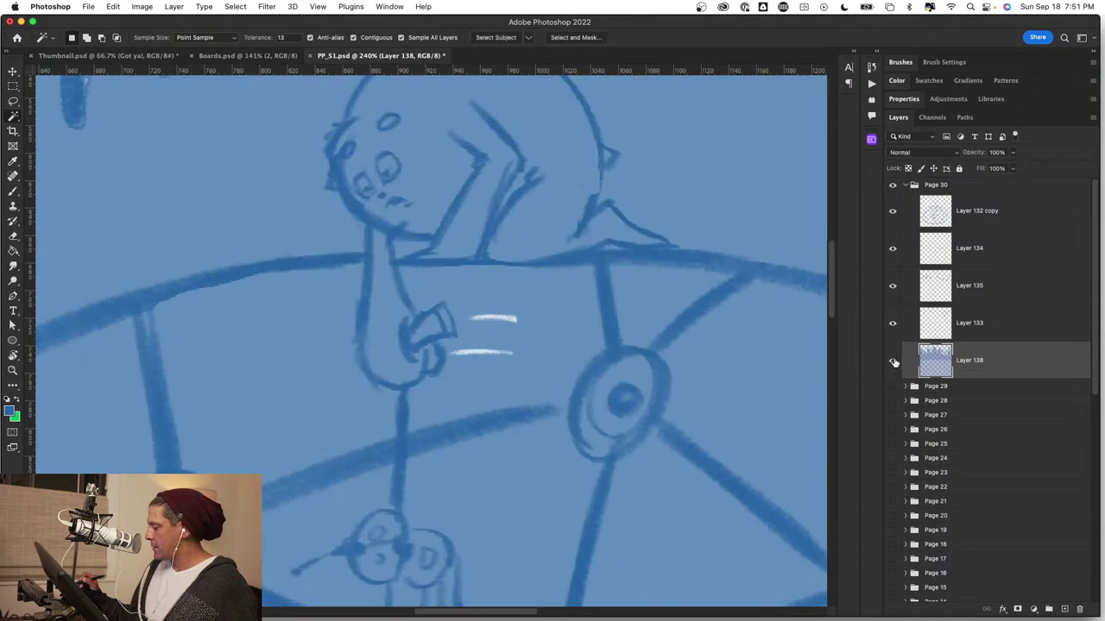
key("b")
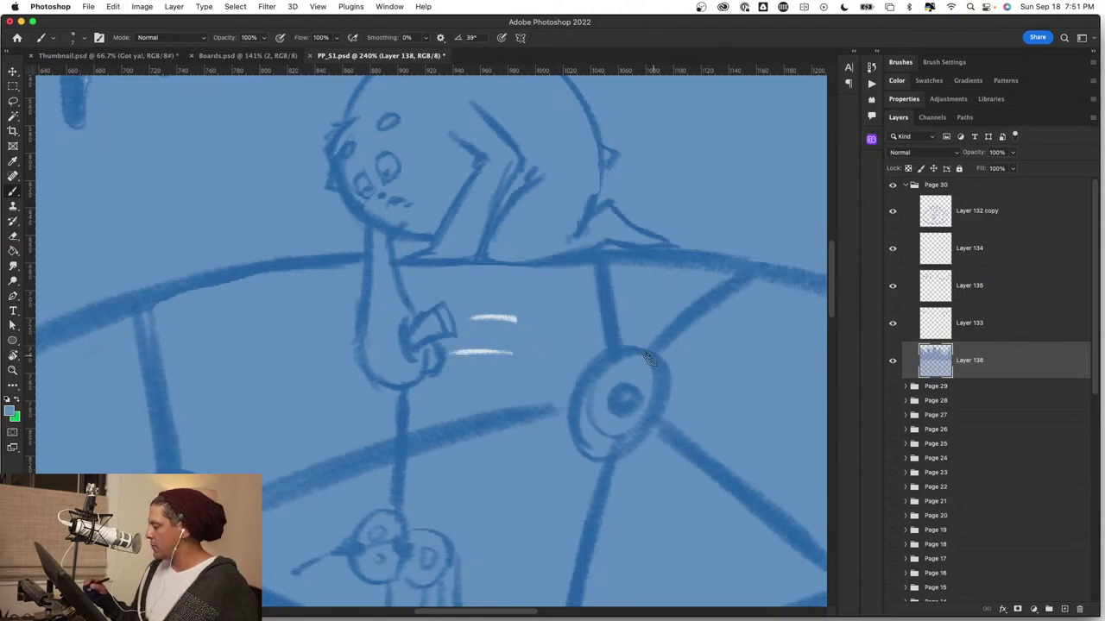
left_click(616, 334, "alt")
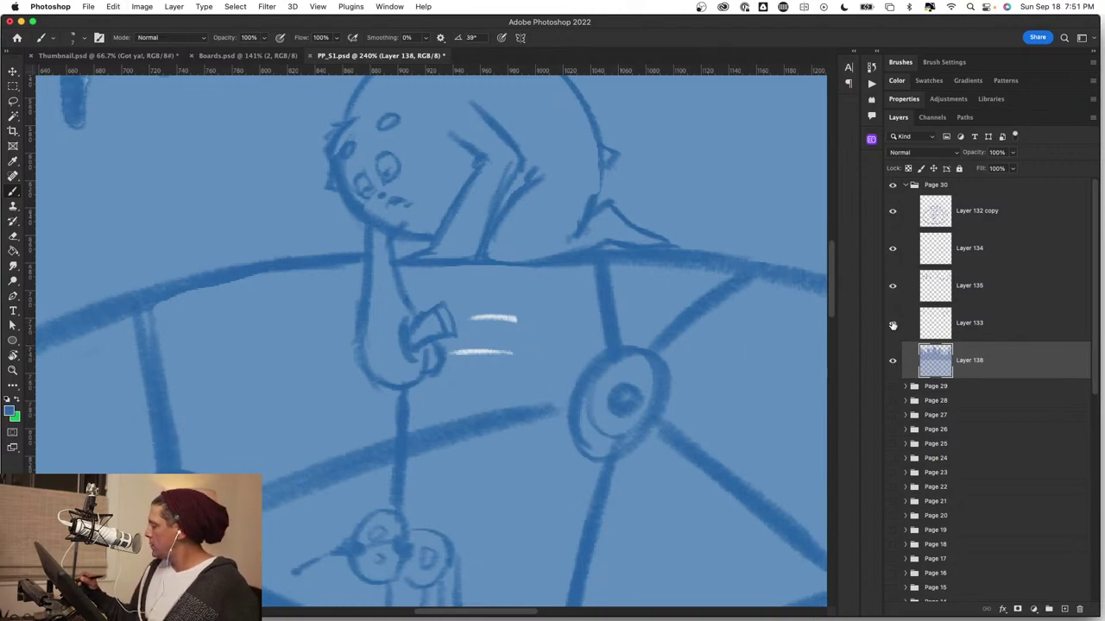
left_click(893, 285)
left_click(893, 285)
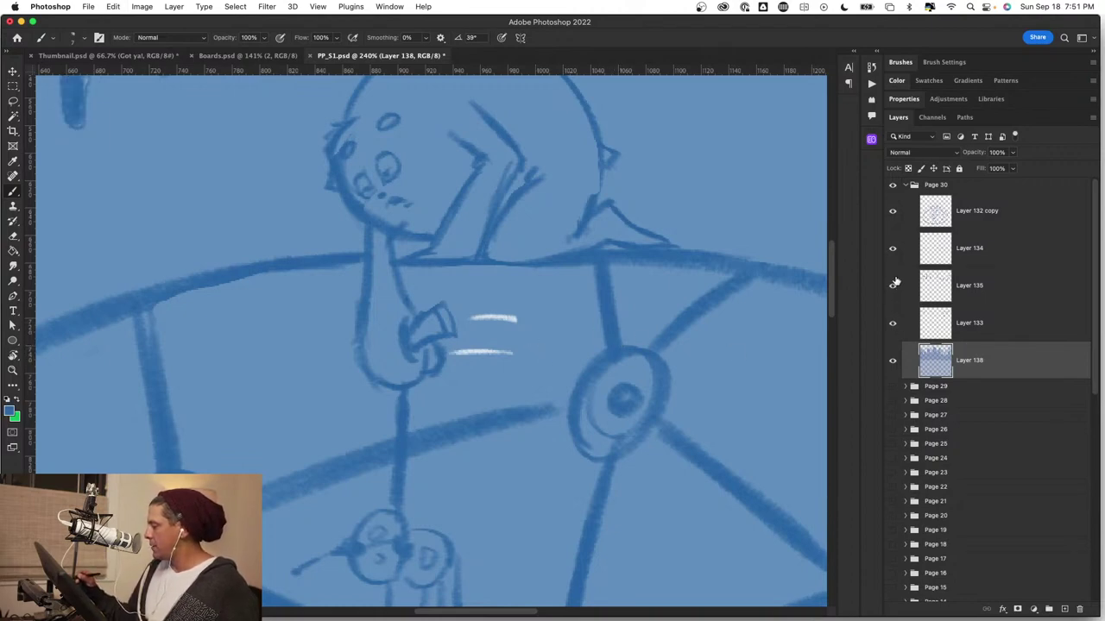
left_click(893, 213)
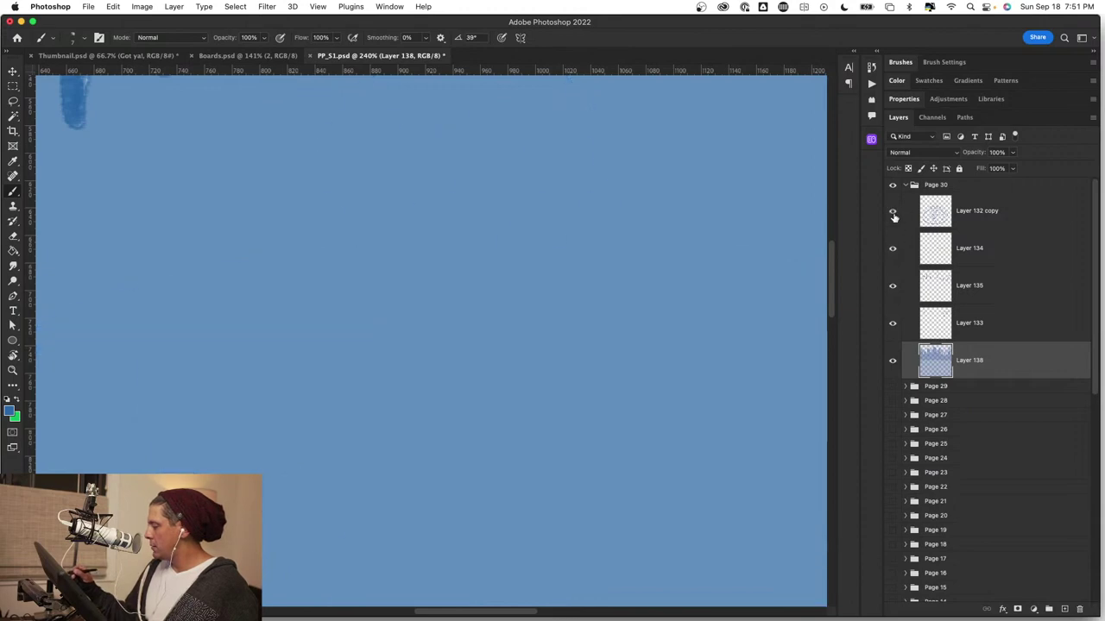
left_click(893, 214)
Remove the two white marks beside the character's hanging hand on Layer 132 copy.
left_click(1004, 221)
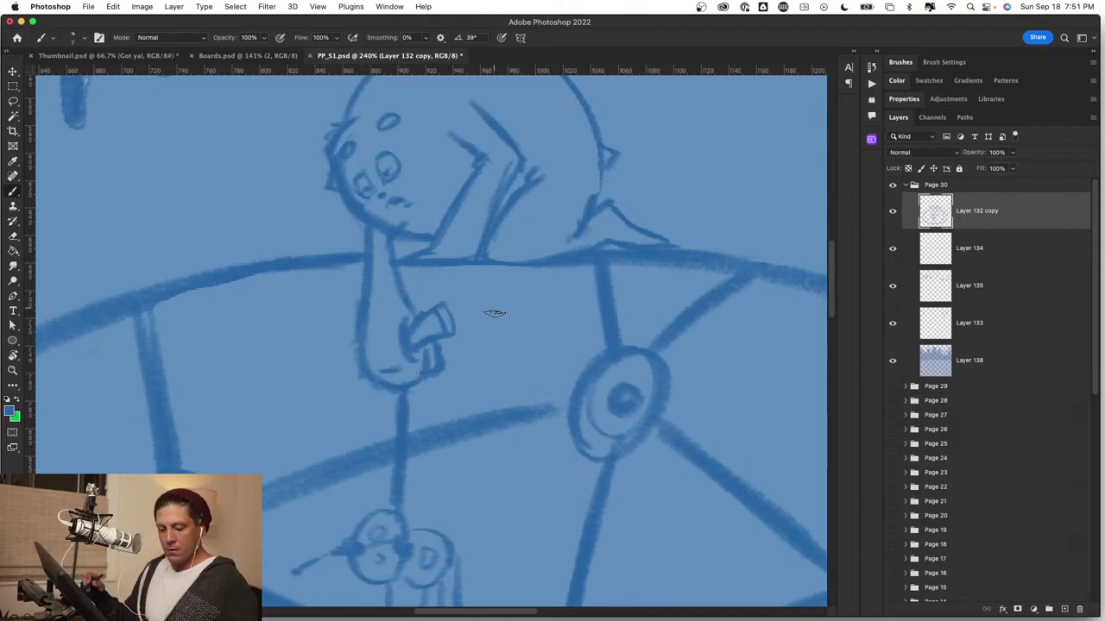
key("x")
key("x")
mouse_move(447, 373)
left_mouse_down()
mouse_move(502, 358)
mouse_move(461, 378)
left_mouse_up()
key("super+z")
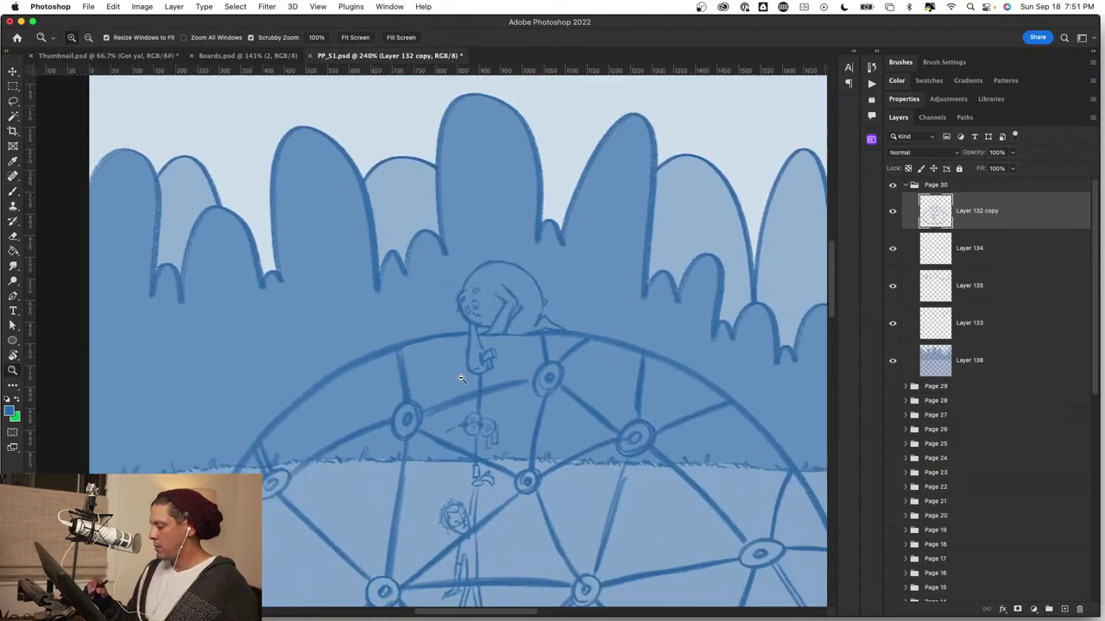
Inspect the dome sketch and figures up close, toggling Layers 134 and 135 to check their linework against the whole page.
key("x")
mouse_move(563, 388)
left_mouse_down()
mouse_move(520, 385)
mouse_move(548, 388)
left_mouse_up()
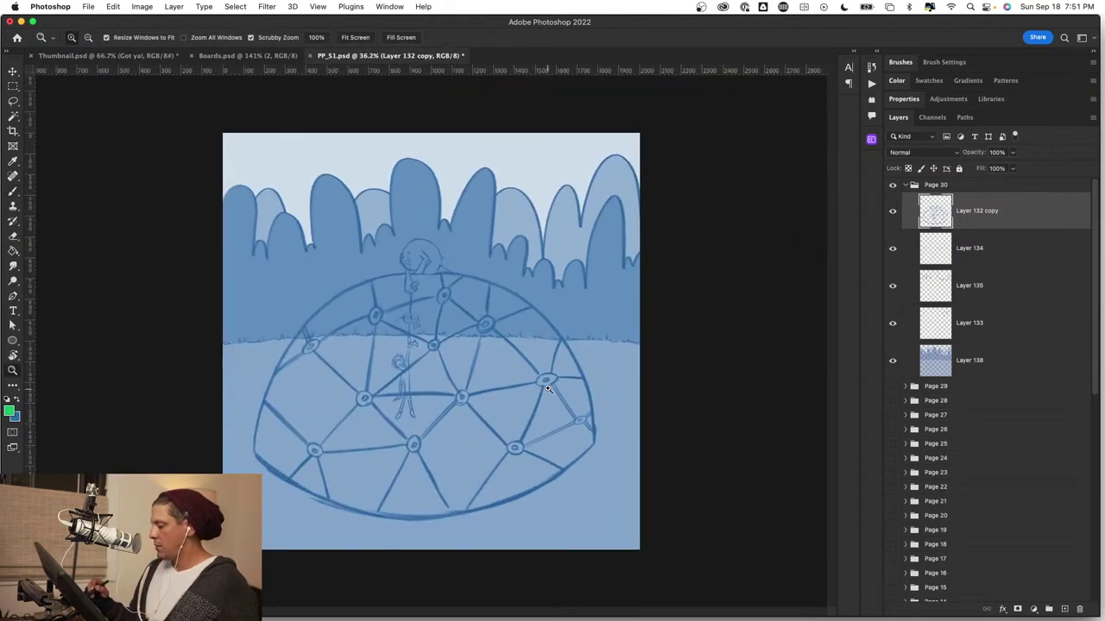
left_click_drag(469, 378, 505, 377)
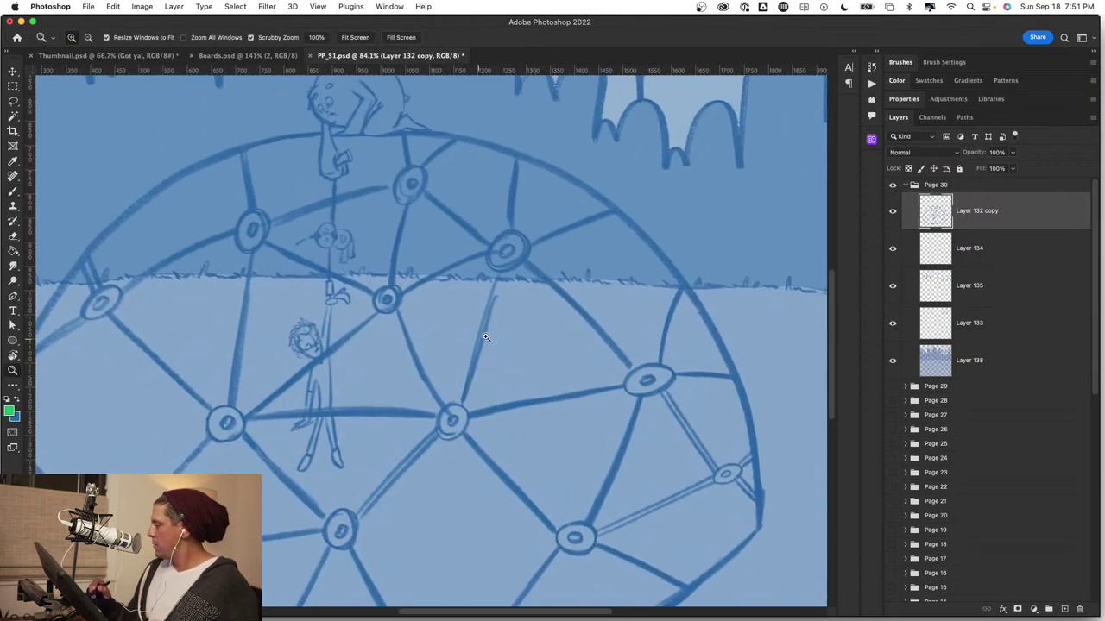
mouse_move(486, 338)
left_mouse_down()
mouse_move(323, 365)
mouse_move(526, 351)
mouse_move(574, 324)
mouse_move(678, 303)
left_mouse_up()
key("b")
left_click(894, 250)
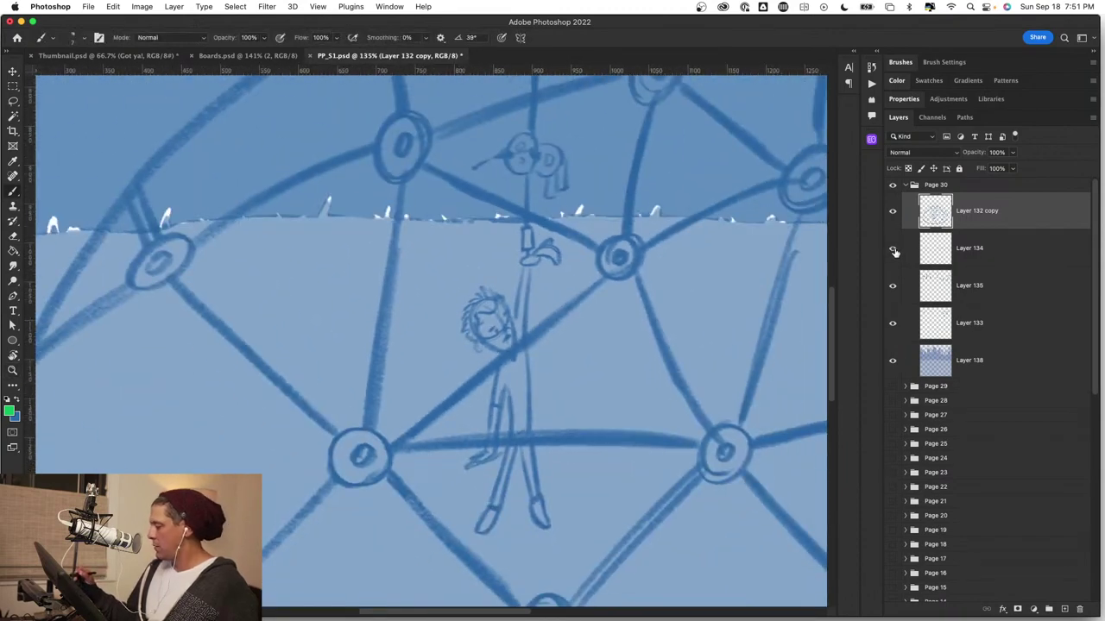
left_click(893, 249)
key("z")
left_click_drag(603, 373, 561, 378)
key("b")
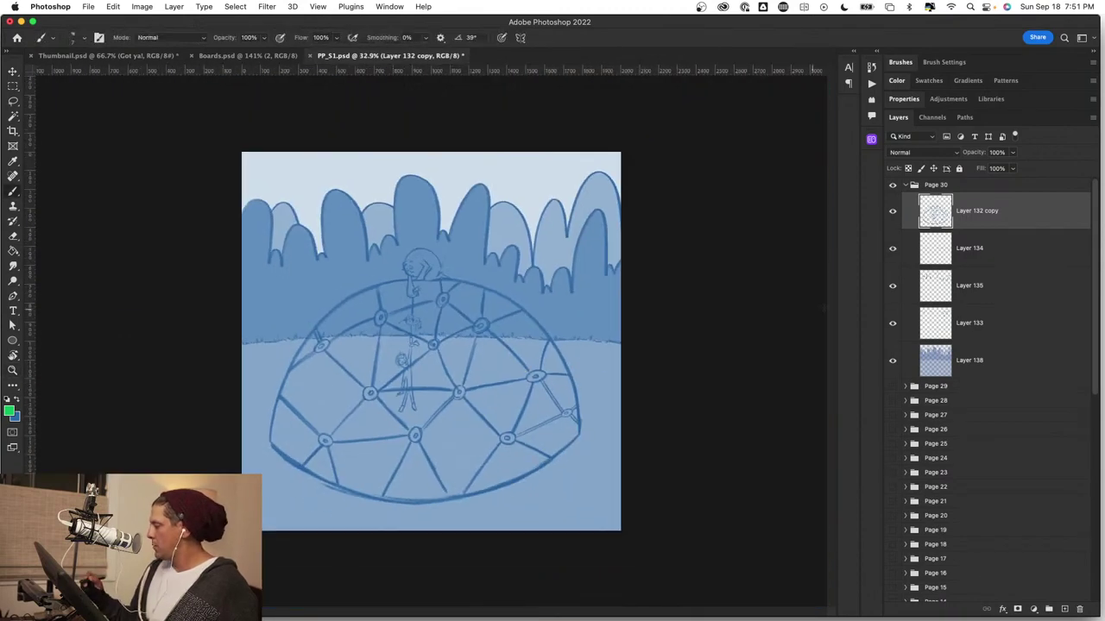
left_click(893, 249)
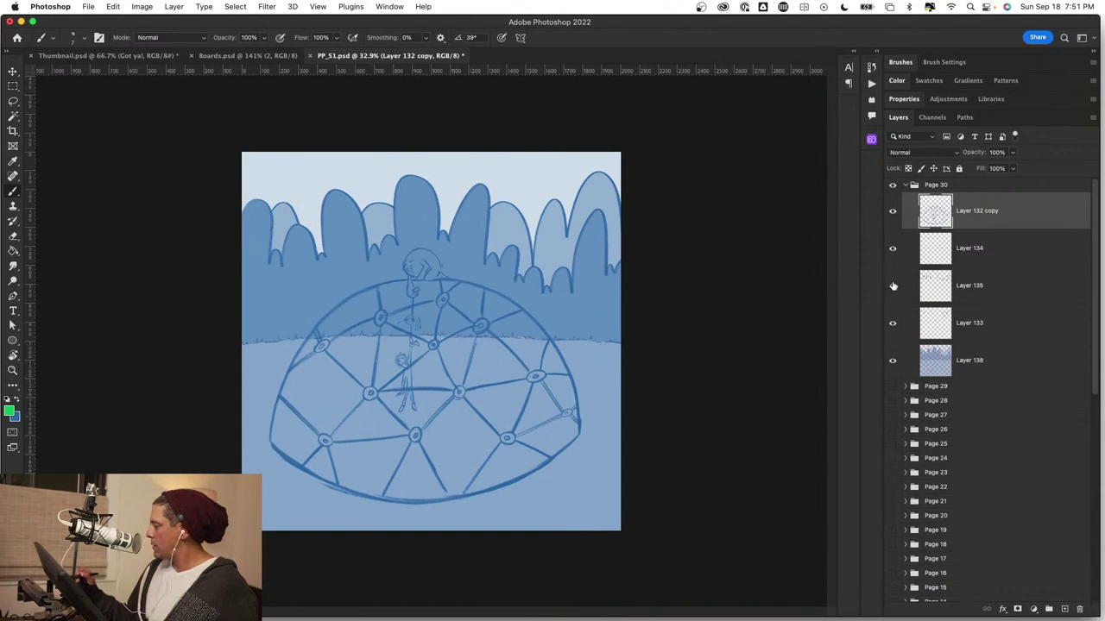
left_click(893, 285)
left_click(894, 288)
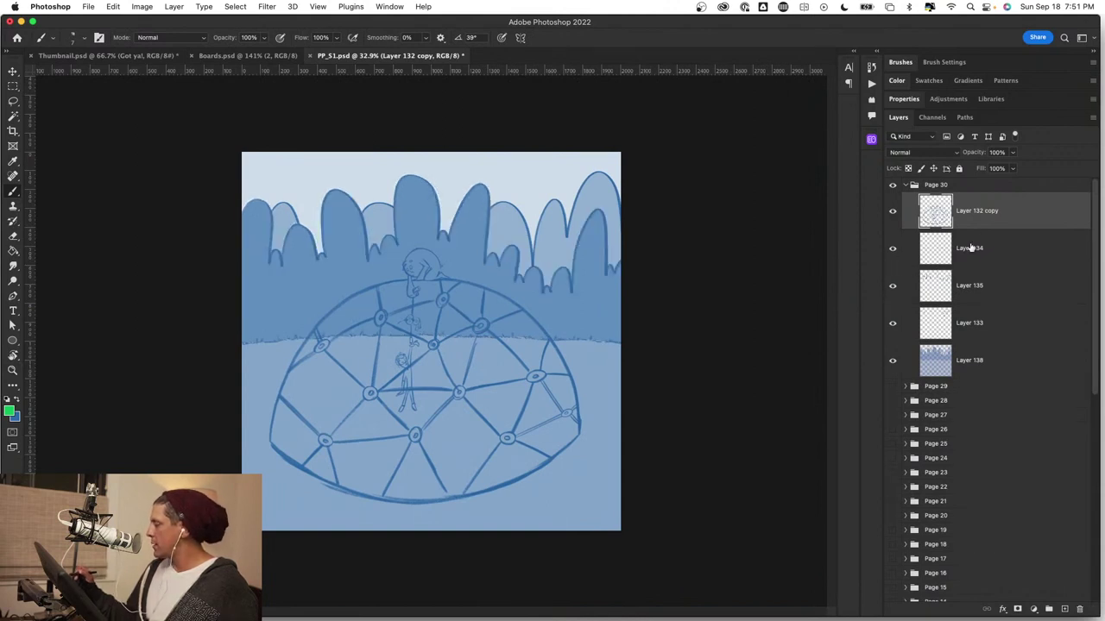
Merge Layer 132 copy and Layer 134 down into Layer 135, and check the merged lines by toggling their visibility.
key("BackSpace")
key("BackSpace")
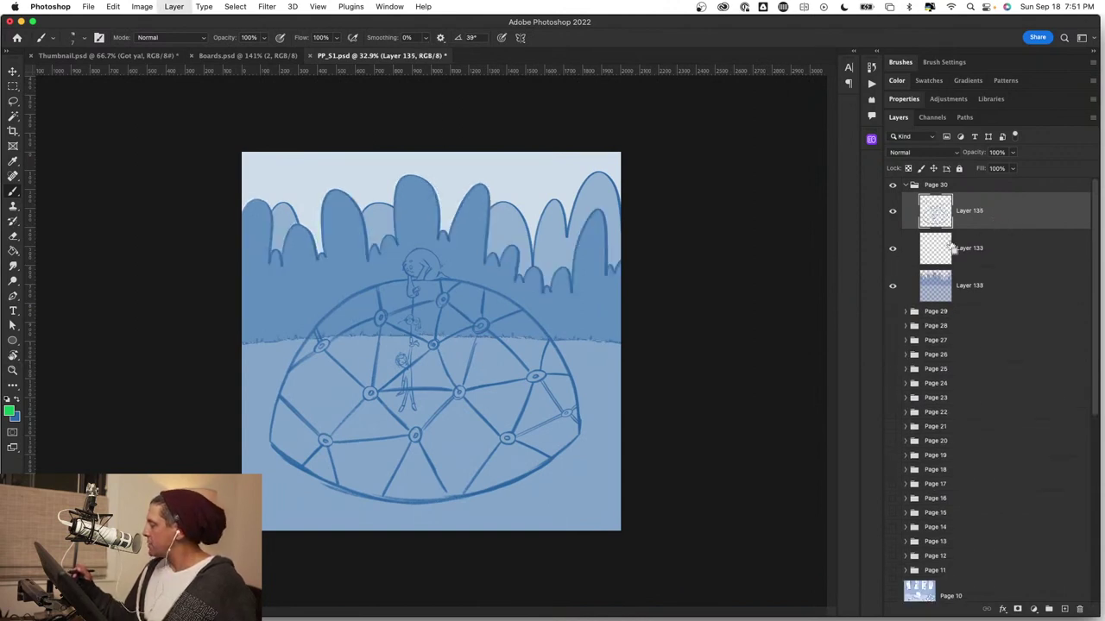
left_click(892, 211)
left_click(893, 214)
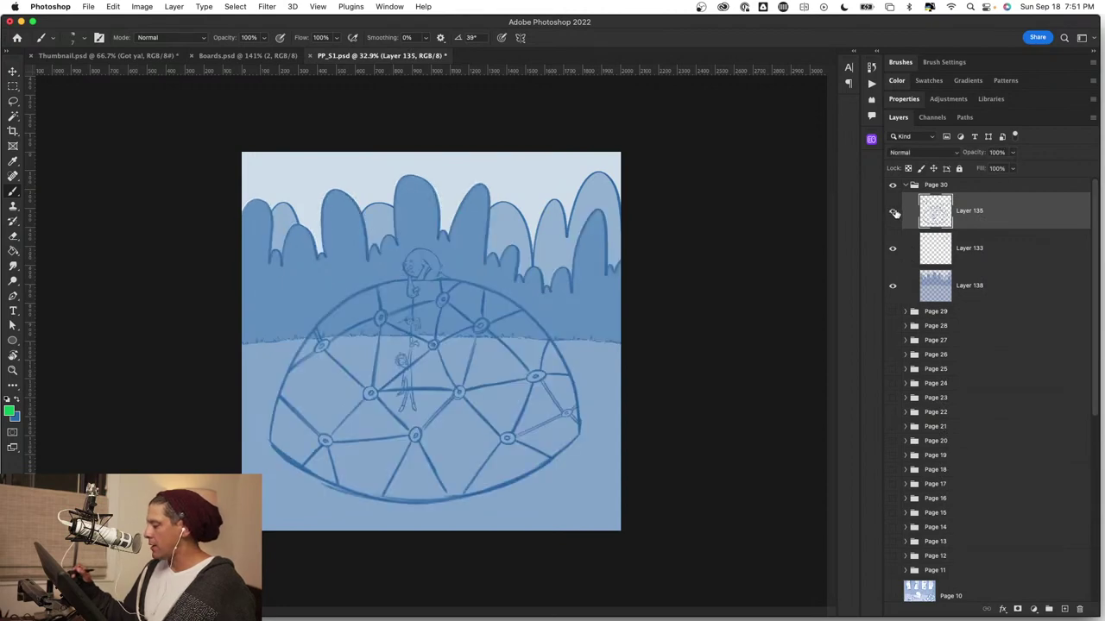
left_click(895, 214)
left_click(895, 213)
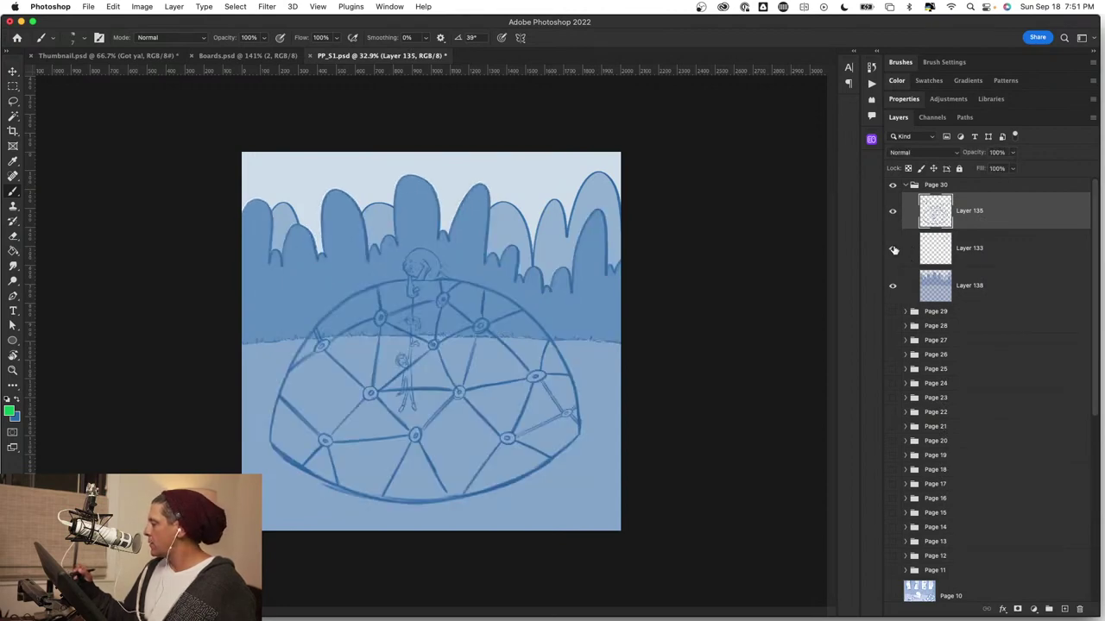
Check Layer 133's content, merge Layer 135 down into it, and toggle the combined layer to verify it.
left_click(895, 250)
left_click(896, 250)
left_click(896, 249)
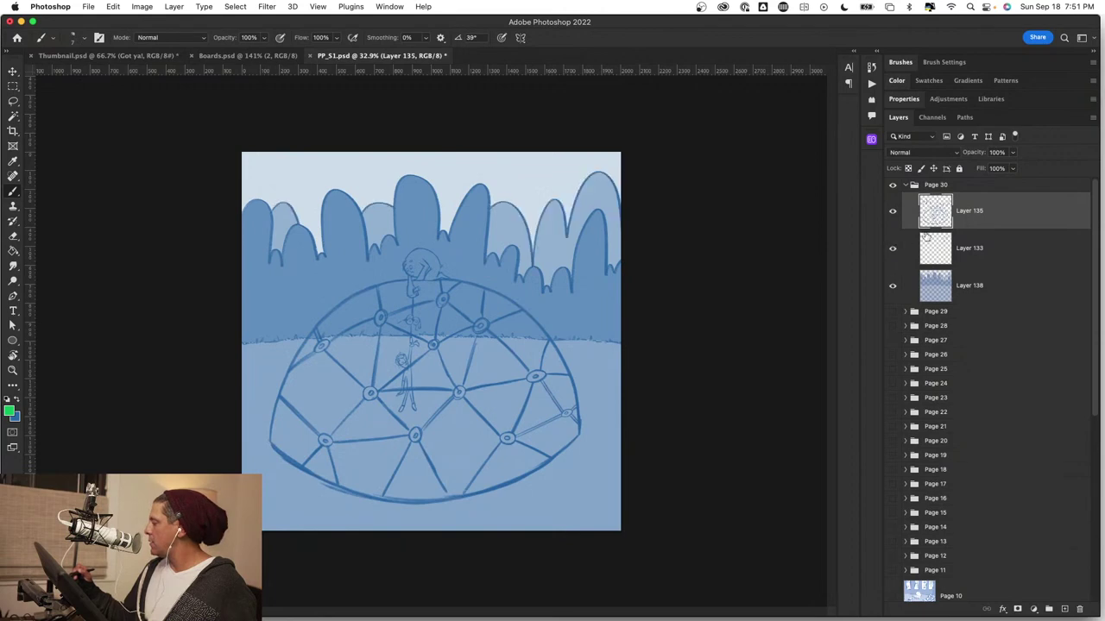
key("super+e")
left_click(892, 213)
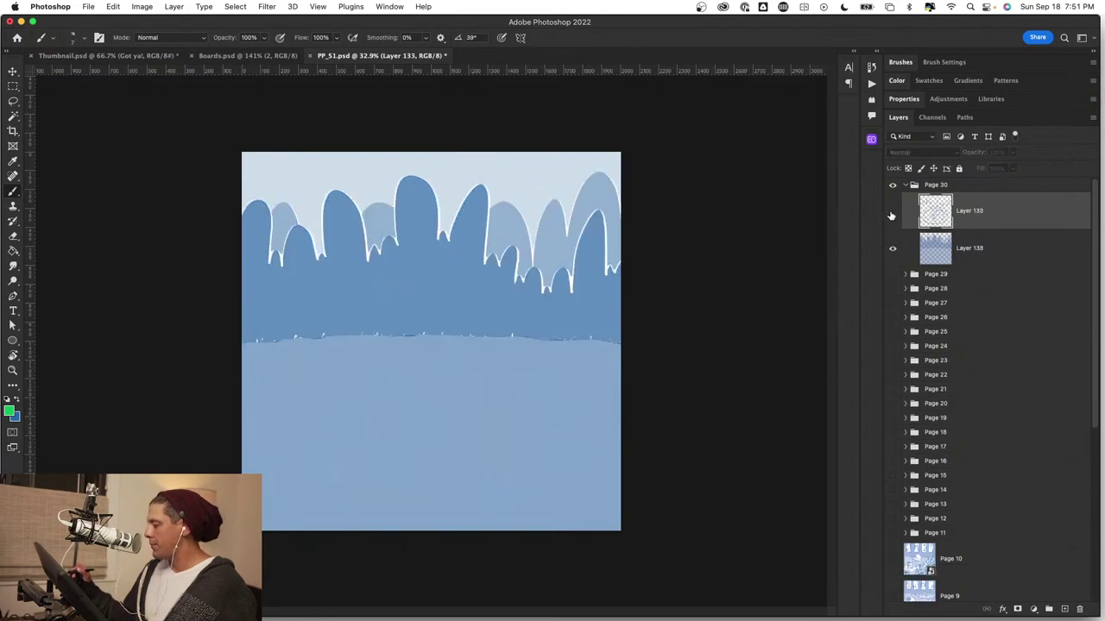
left_click(892, 213)
Rename the merged line layer as "linework" and save the document.
double_click(969, 211)
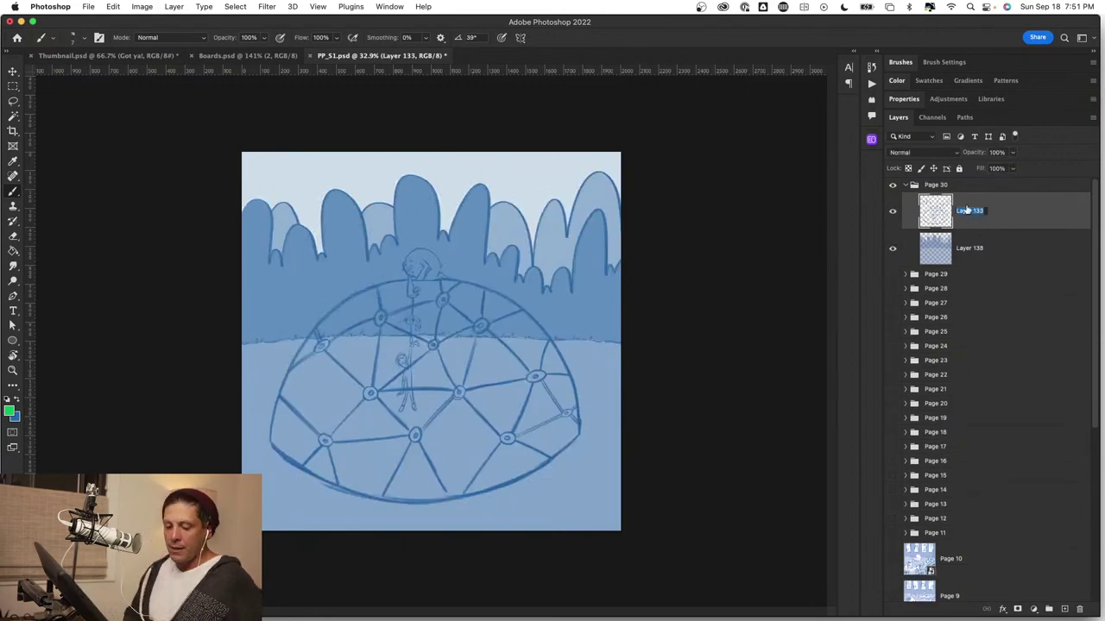
key("BackSpace")
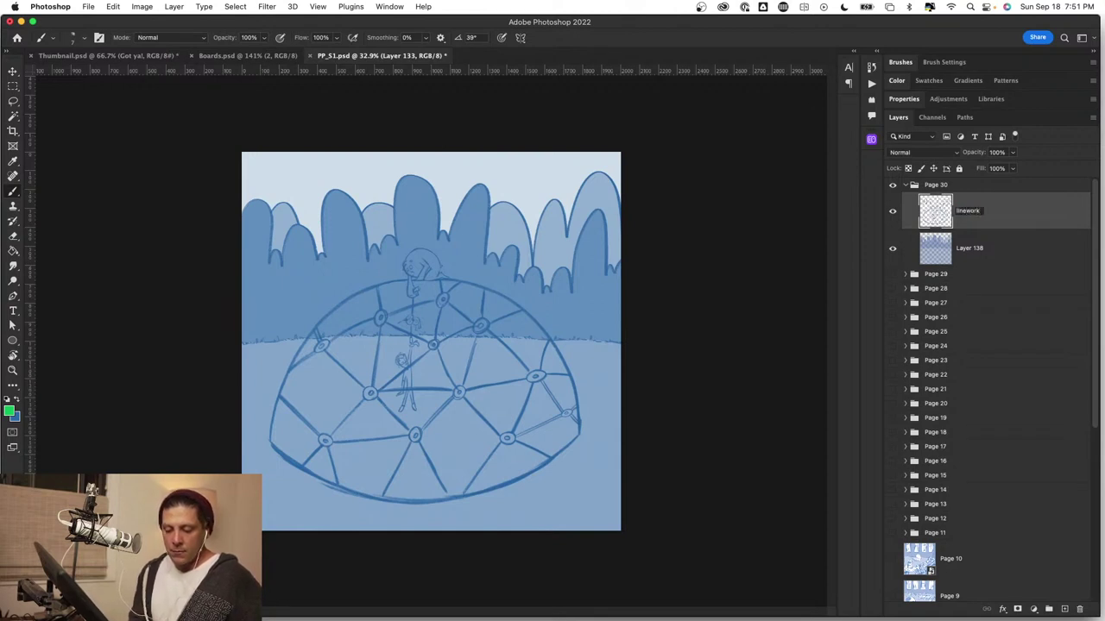
type("linework")
key("Return")
key("super+s")
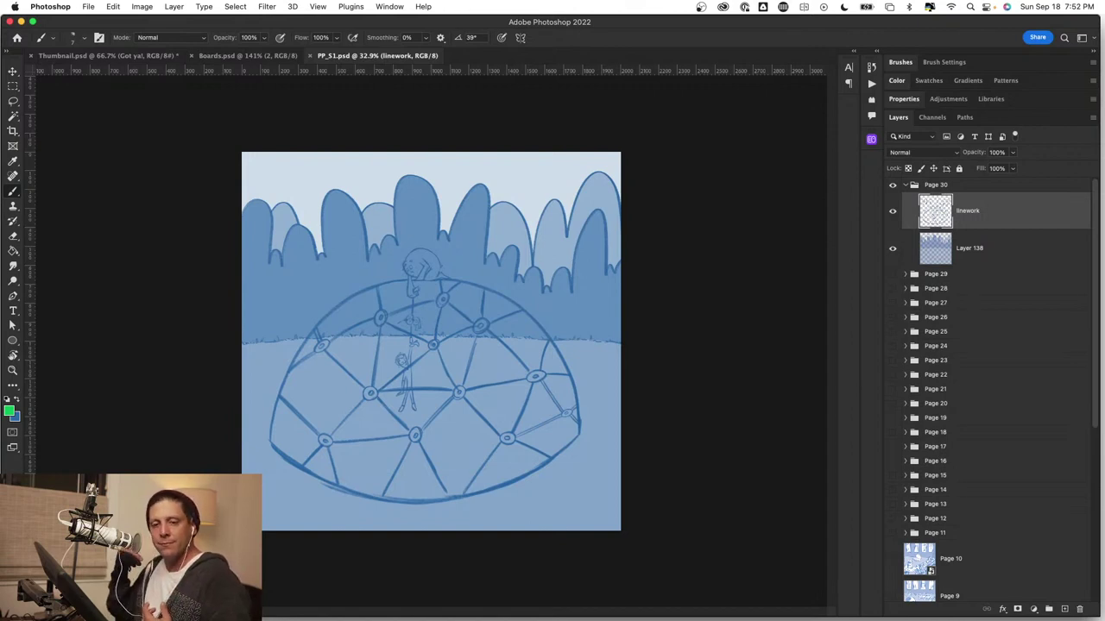
Erase the blue on Layer 138 inside the crouching character's head, body and legs on top of the dome, starting down the hanging arm.
left_click(1013, 254)
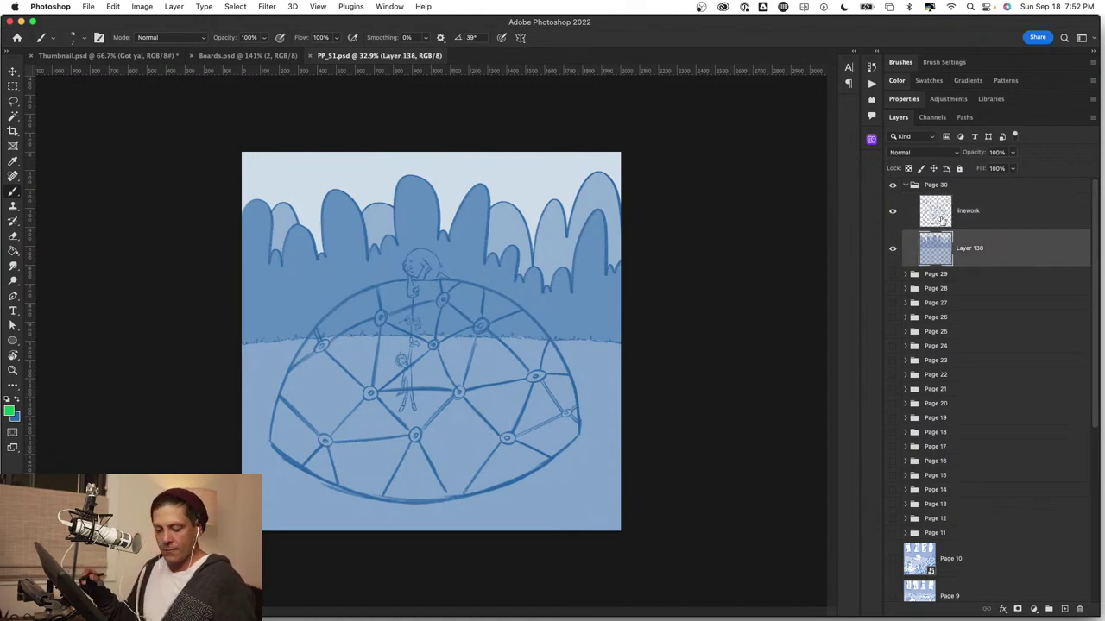
left_click_drag(421, 226, 539, 233)
left_click_drag(441, 411, 444, 404)
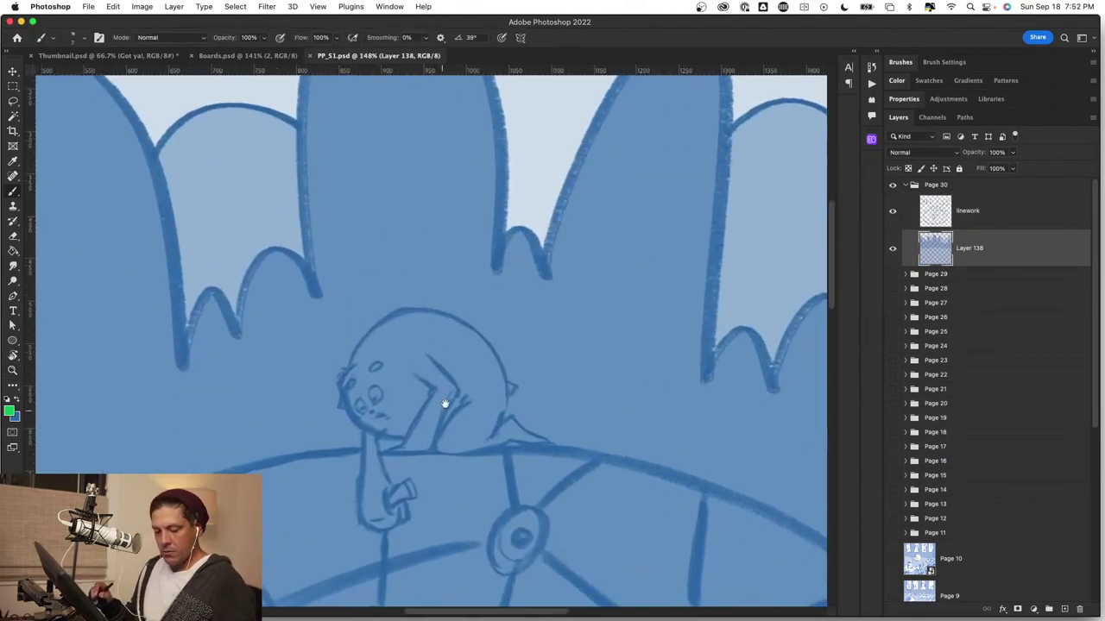
scroll(445, 403, "up", 5)
key("e")
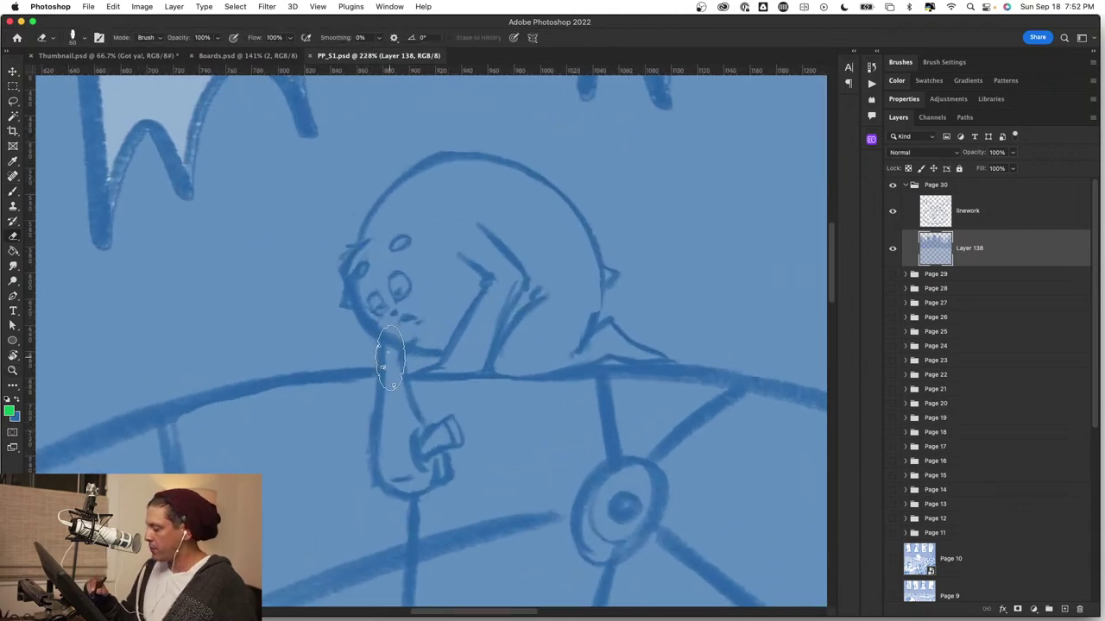
mouse_move(423, 343)
left_mouse_down()
mouse_move(390, 355)
mouse_move(391, 386)
mouse_move(385, 317)
mouse_move(360, 288)
mouse_move(351, 297)
mouse_move(358, 261)
mouse_move(418, 181)
mouse_move(412, 188)
mouse_move(460, 171)
mouse_move(443, 172)
mouse_move(501, 201)
left_mouse_up()
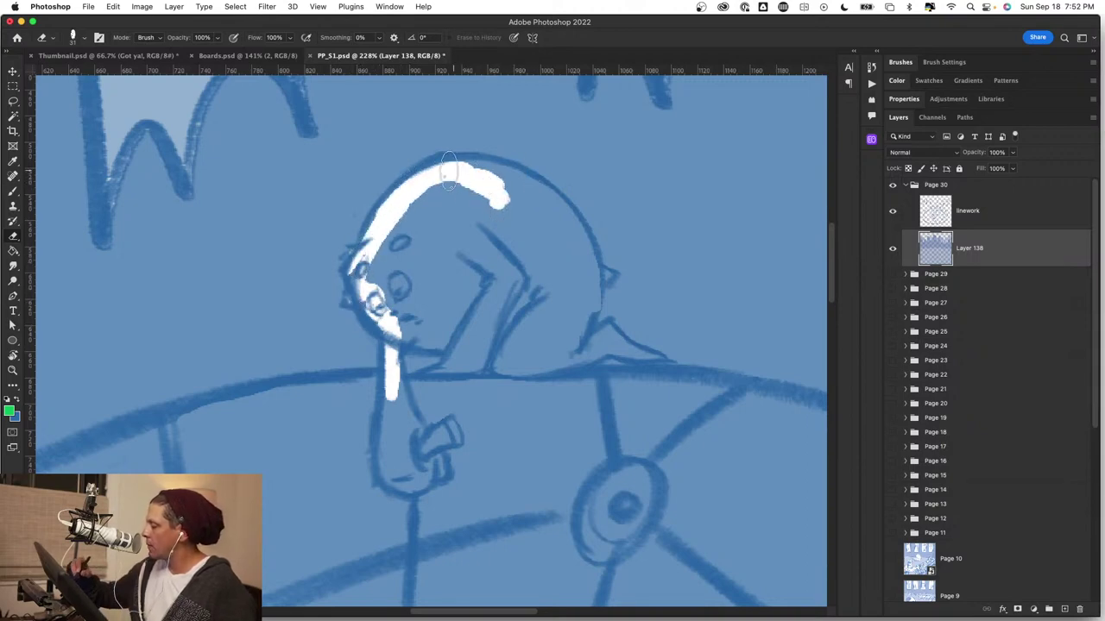
mouse_move(449, 170)
left_mouse_down()
mouse_move(544, 207)
mouse_move(535, 195)
mouse_move(580, 260)
mouse_move(569, 226)
mouse_move(576, 244)
mouse_move(477, 172)
mouse_move(455, 207)
mouse_move(421, 201)
mouse_move(376, 253)
mouse_move(389, 320)
mouse_move(410, 298)
mouse_move(431, 341)
mouse_move(448, 302)
mouse_move(480, 313)
left_mouse_up()
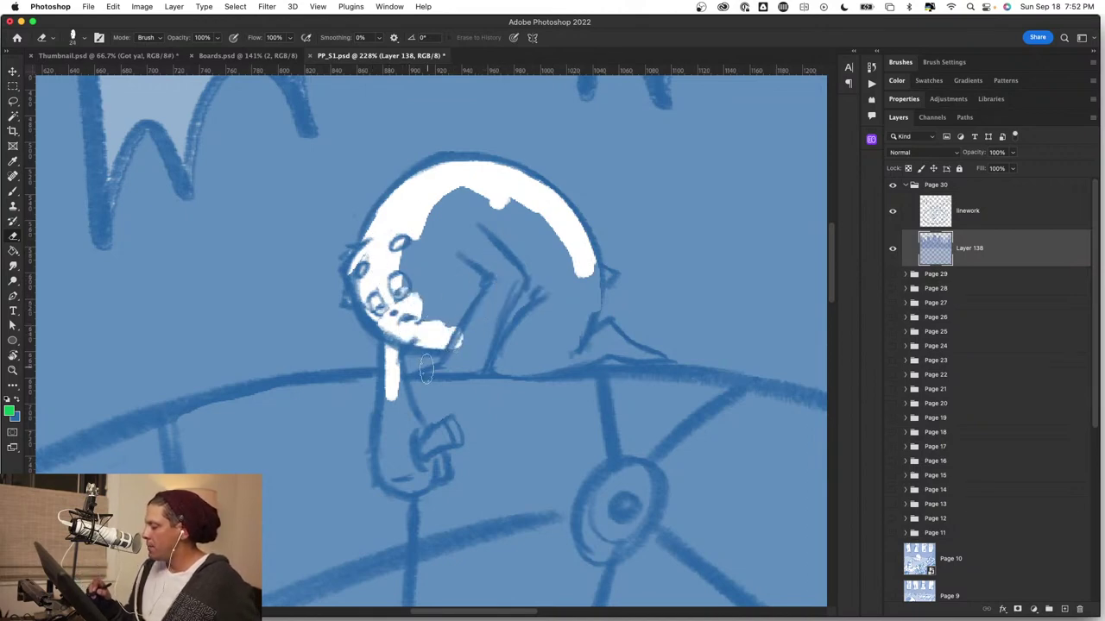
mouse_move(426, 370)
left_mouse_down()
mouse_move(473, 366)
mouse_move(451, 362)
mouse_move(474, 345)
mouse_move(478, 367)
mouse_move(530, 304)
mouse_move(540, 346)
mouse_move(516, 363)
mouse_move(580, 348)
mouse_move(566, 368)
mouse_move(603, 331)
mouse_move(660, 358)
mouse_move(602, 352)
mouse_move(622, 349)
mouse_move(605, 344)
mouse_move(566, 353)
mouse_move(606, 275)
mouse_move(591, 275)
mouse_move(581, 330)
mouse_move(553, 354)
mouse_move(508, 358)
mouse_move(546, 360)
mouse_move(507, 363)
mouse_move(538, 369)
mouse_move(499, 364)
mouse_move(583, 354)
mouse_move(565, 358)
mouse_move(534, 328)
mouse_move(574, 285)
mouse_move(531, 292)
mouse_move(529, 282)
mouse_move(511, 296)
mouse_move(503, 281)
mouse_move(521, 229)
mouse_move(516, 193)
mouse_move(500, 186)
mouse_move(444, 198)
mouse_move(417, 244)
mouse_move(447, 269)
mouse_move(496, 268)
mouse_move(499, 318)
left_mouse_up()
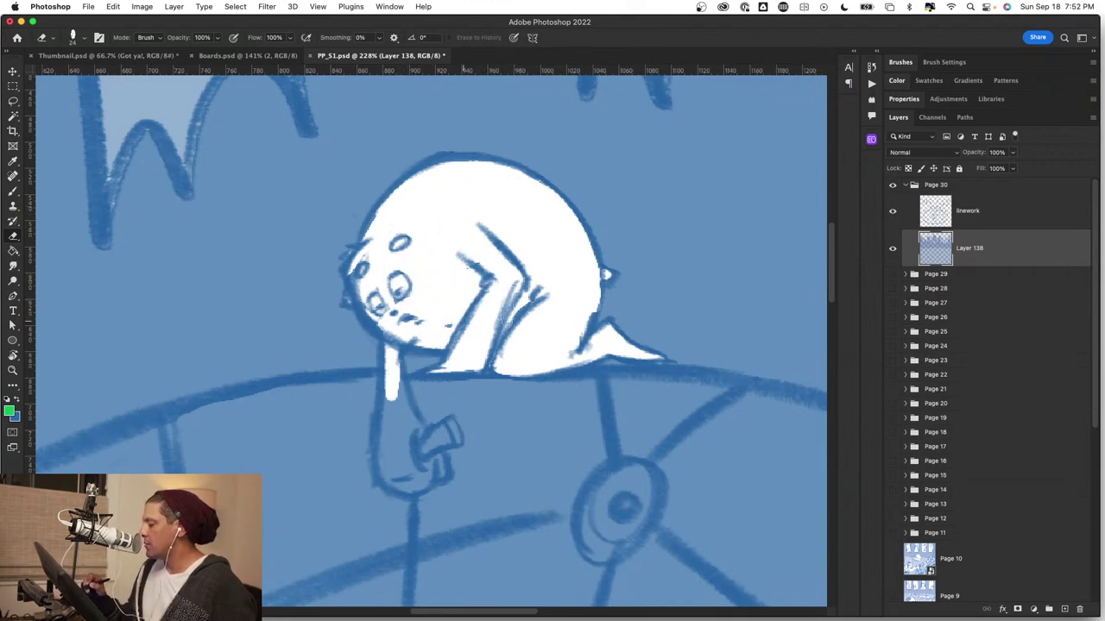
Erase the blue on Layer 138 inside the crouching character's hanging arm and hand and the small round-shaped object below it.
scroll(457, 336, "down", 5)
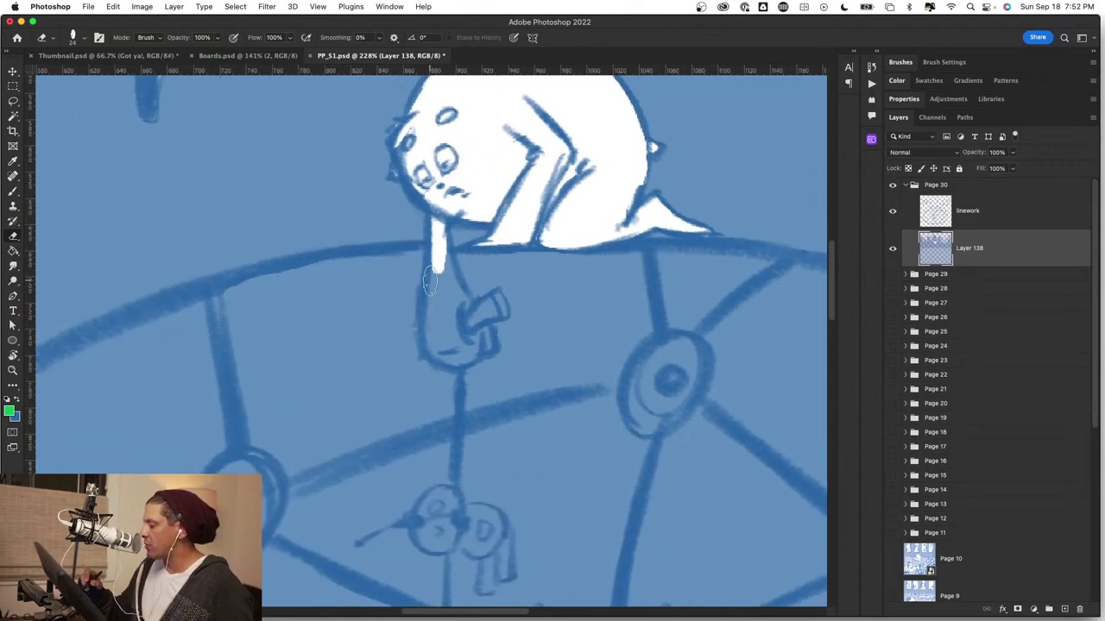
mouse_move(430, 281)
left_mouse_down()
mouse_move(432, 356)
mouse_move(464, 355)
mouse_move(442, 261)
mouse_move(451, 279)
mouse_move(439, 271)
mouse_move(436, 355)
mouse_move(473, 325)
mouse_move(480, 347)
mouse_move(476, 312)
mouse_move(498, 303)
mouse_move(459, 310)
left_mouse_up()
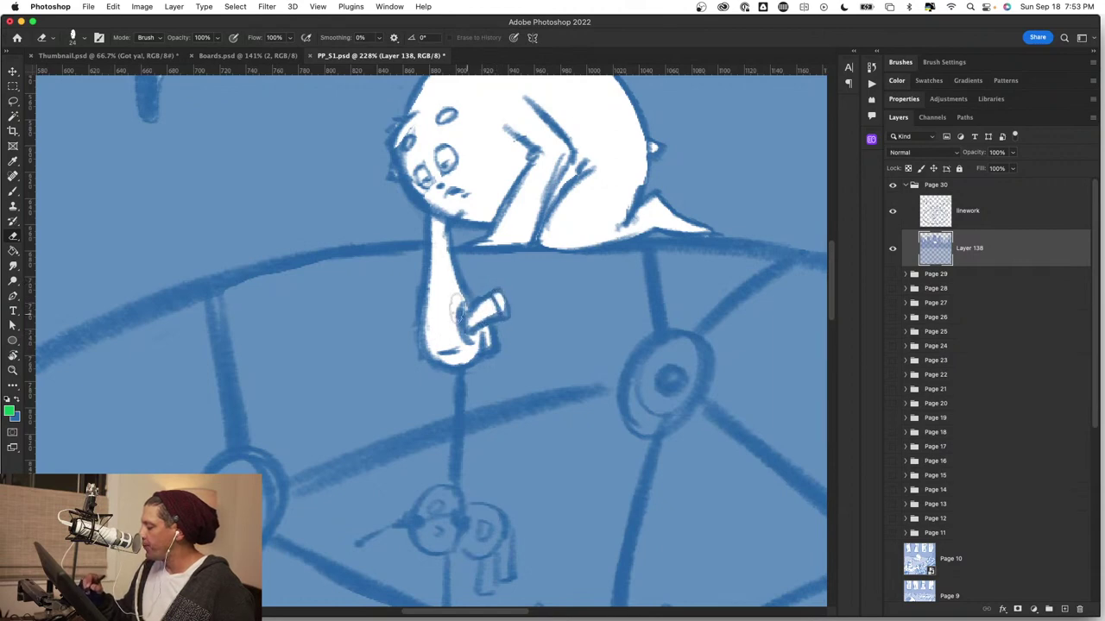
left_click_drag(501, 446, 527, 216)
left_click_drag(470, 259, 452, 300)
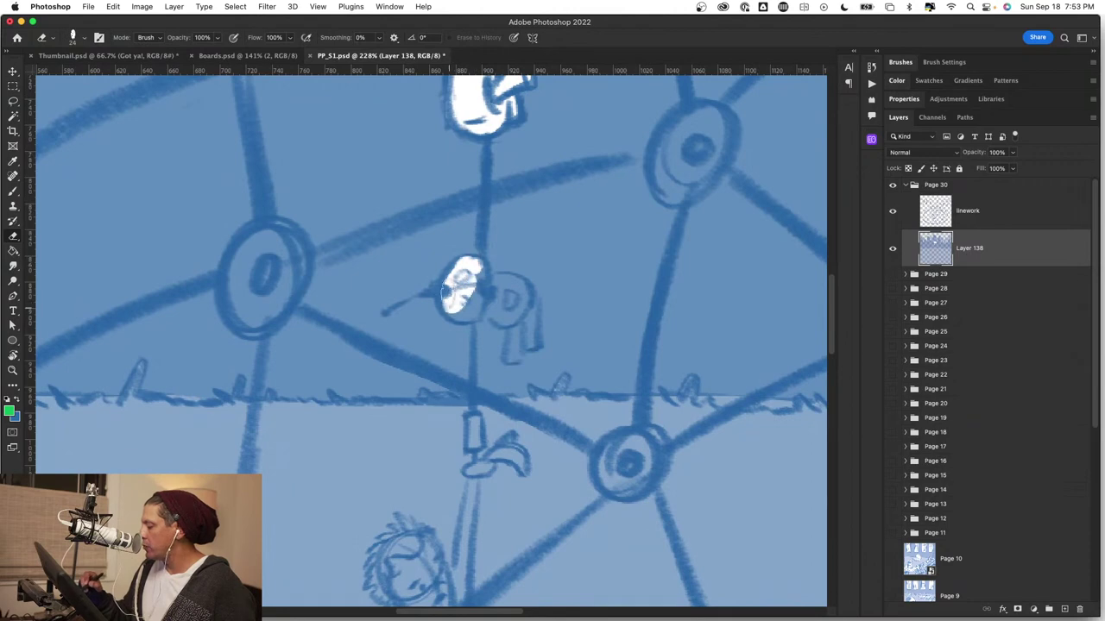
left_click_drag(466, 255, 457, 278)
mouse_move(449, 315)
left_mouse_down()
mouse_move(462, 321)
mouse_move(481, 285)
mouse_move(505, 321)
mouse_move(518, 310)
mouse_move(505, 326)
mouse_move(493, 298)
mouse_move(507, 277)
mouse_move(523, 286)
mouse_move(533, 323)
mouse_move(533, 344)
mouse_move(509, 366)
mouse_move(518, 328)
left_mouse_up()
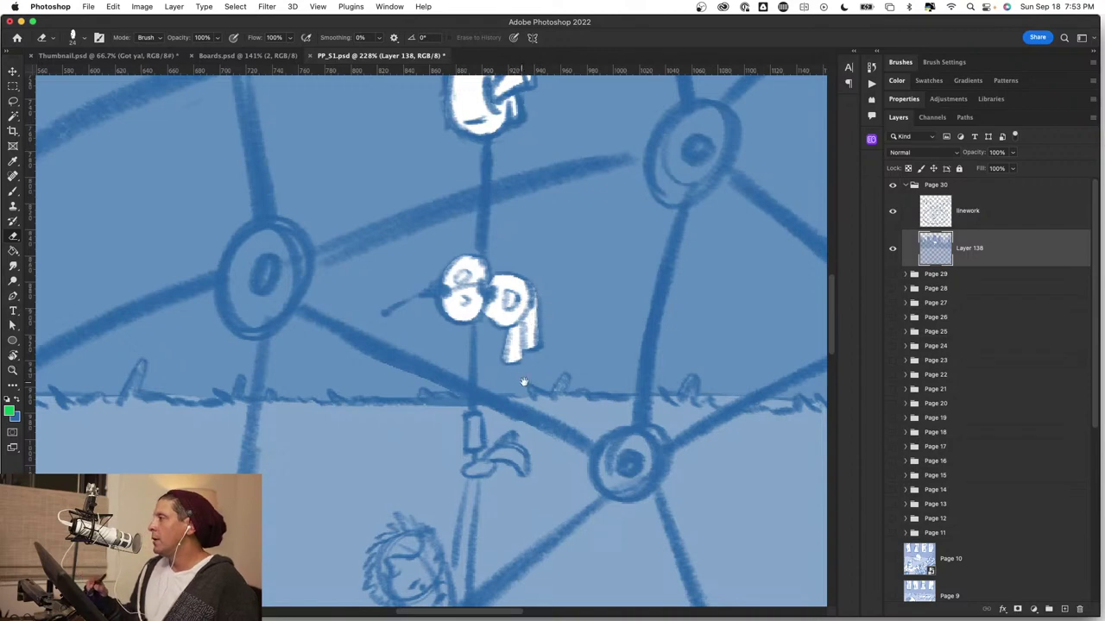
Erase the blue on Layer 138 inside the reaching character's raised hand, arm, head, torso, legs and shoes.
left_click_drag(523, 381, 555, 199)
mouse_move(506, 234)
left_mouse_down()
mouse_move(497, 292)
mouse_move(530, 269)
mouse_move(548, 279)
mouse_move(535, 261)
mouse_move(487, 394)
mouse_move(503, 301)
mouse_move(488, 457)
left_mouse_up()
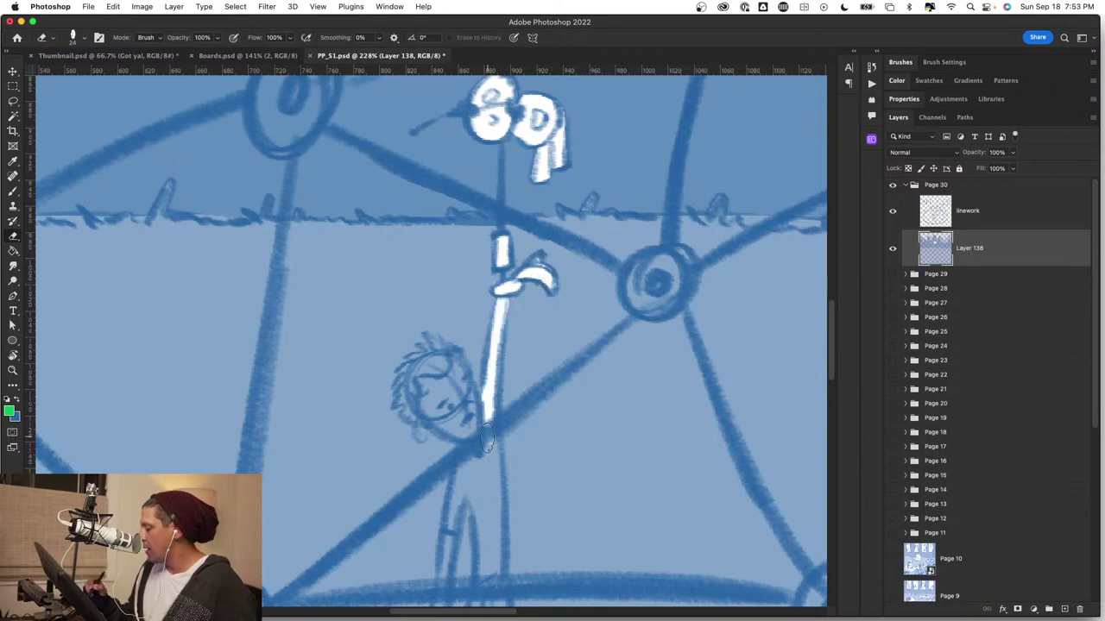
scroll(518, 345, "down", 5)
mouse_move(474, 242)
left_mouse_down()
mouse_move(461, 276)
mouse_move(447, 263)
mouse_move(475, 217)
mouse_move(492, 234)
mouse_move(470, 242)
mouse_move(475, 272)
mouse_move(462, 296)
mouse_move(495, 299)
mouse_move(479, 269)
mouse_move(510, 283)
left_mouse_up()
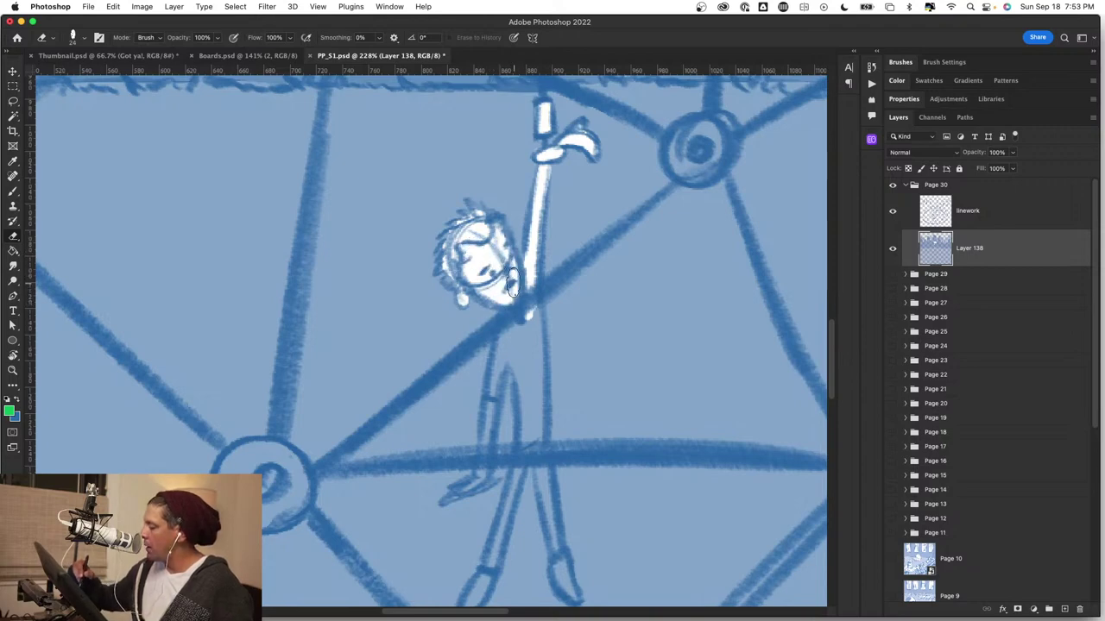
scroll(512, 284, "down", 4)
mouse_move(499, 223)
left_mouse_down()
mouse_move(474, 388)
mouse_move(451, 410)
mouse_move(510, 231)
mouse_move(528, 260)
mouse_move(513, 312)
mouse_move(518, 357)
mouse_move(533, 347)
mouse_move(506, 388)
mouse_move(515, 361)
mouse_move(477, 499)
left_mouse_up()
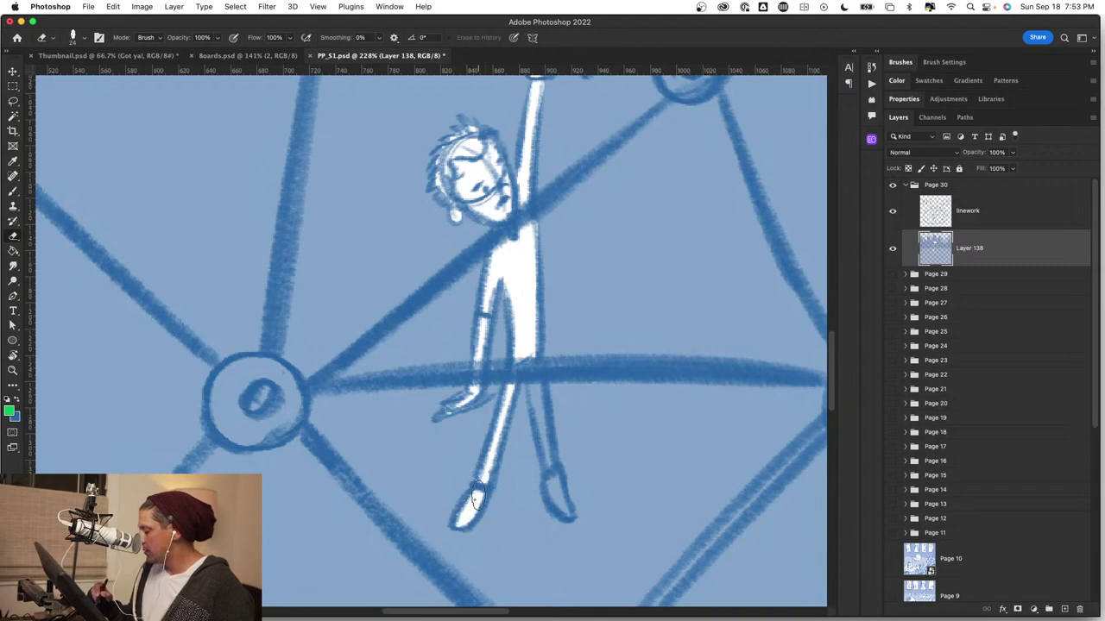
left_click_drag(530, 355, 559, 501)
Erase the curved stray strokes crossing the reaching character's face and inner hair on the linework layer.
key("z")
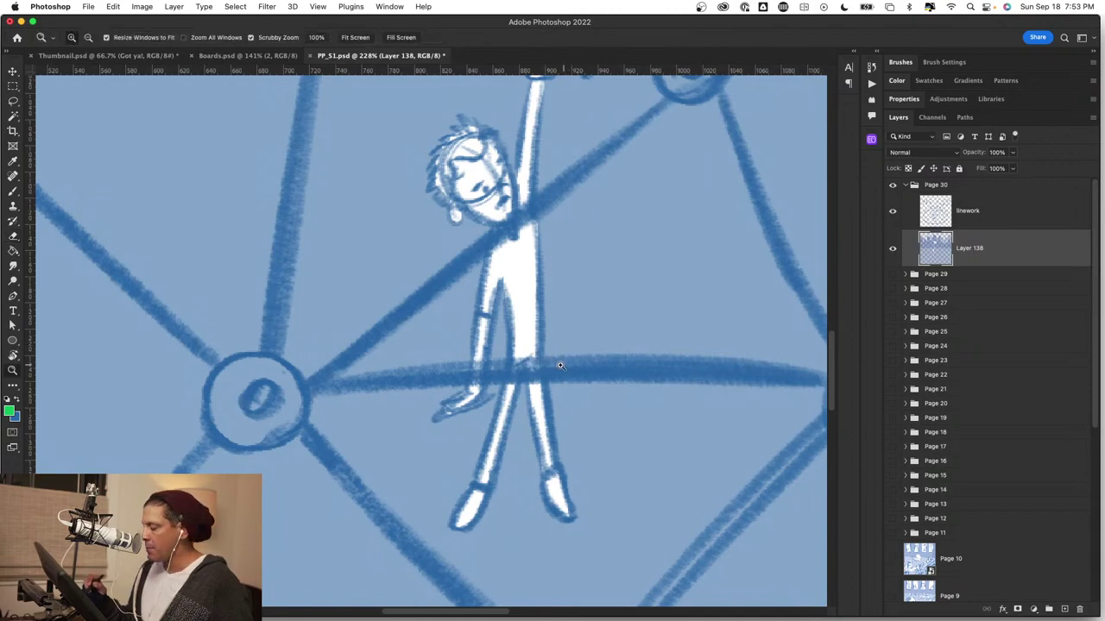
left_click_drag(561, 364, 504, 362)
left_click_drag(572, 333, 613, 317)
left_click_drag(557, 293, 650, 297)
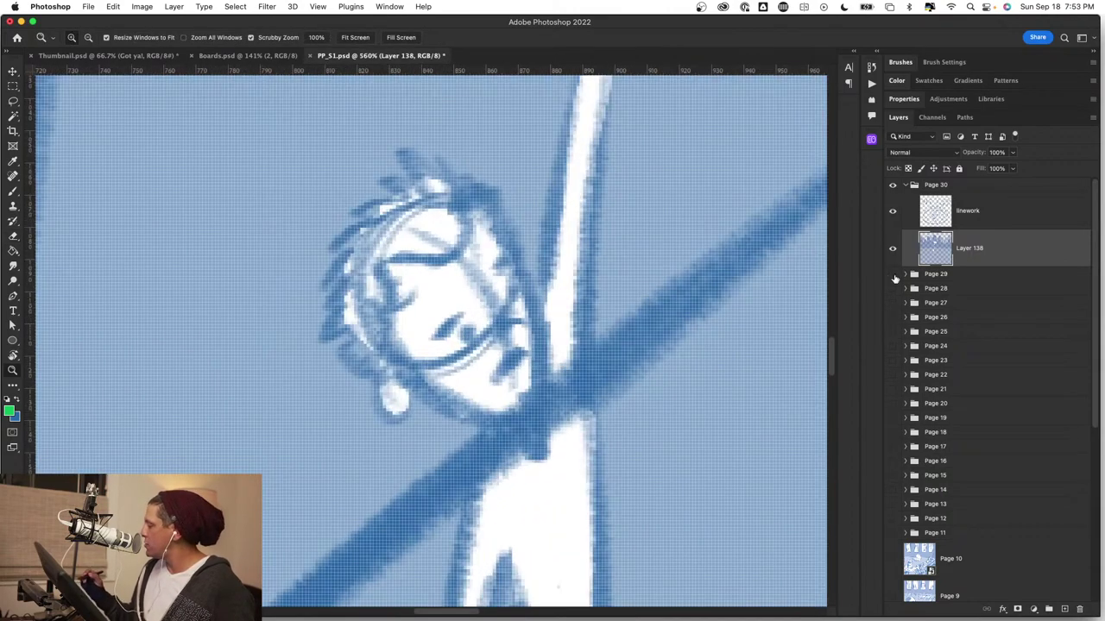
key("e")
left_click(992, 214)
mouse_move(467, 333)
left_mouse_down()
mouse_move(422, 364)
mouse_move(422, 348)
mouse_move(459, 370)
mouse_move(456, 356)
mouse_move(468, 360)
mouse_move(484, 326)
mouse_move(483, 357)
left_mouse_up()
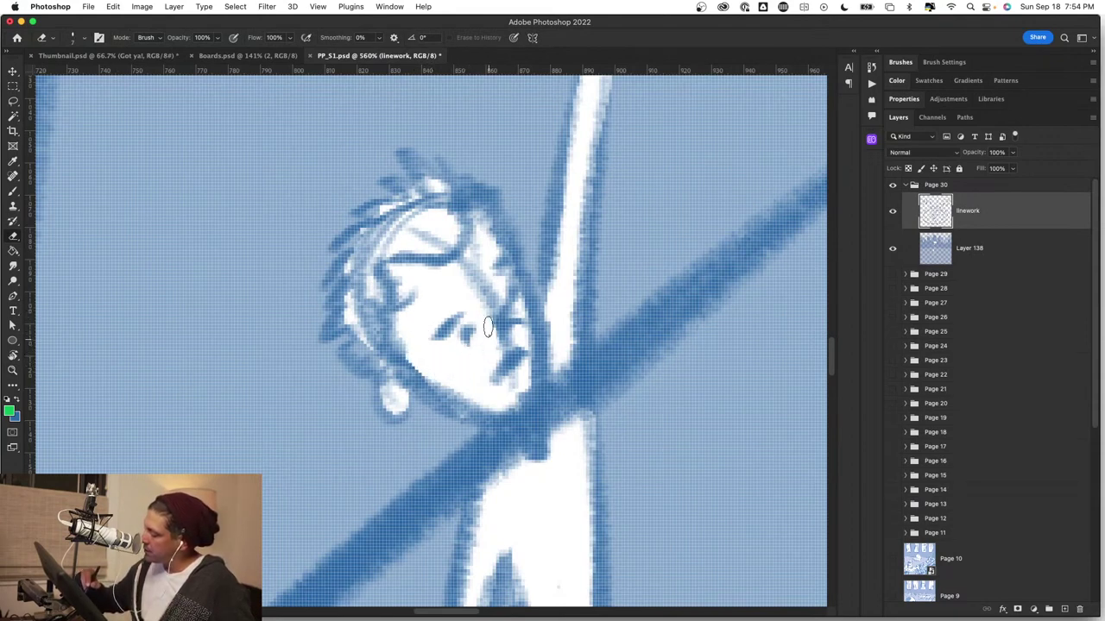
mouse_move(420, 231)
left_mouse_down()
mouse_move(370, 237)
mouse_move(350, 265)
mouse_move(381, 249)
mouse_move(362, 290)
mouse_move(382, 288)
mouse_move(364, 321)
mouse_move(377, 340)
mouse_move(361, 349)
mouse_move(394, 380)
left_mouse_up()
Erase the remaining blue on Layer 138 inside the reaching character's spiky hair.
left_click(1015, 241)
left_click_drag(351, 311, 336, 288)
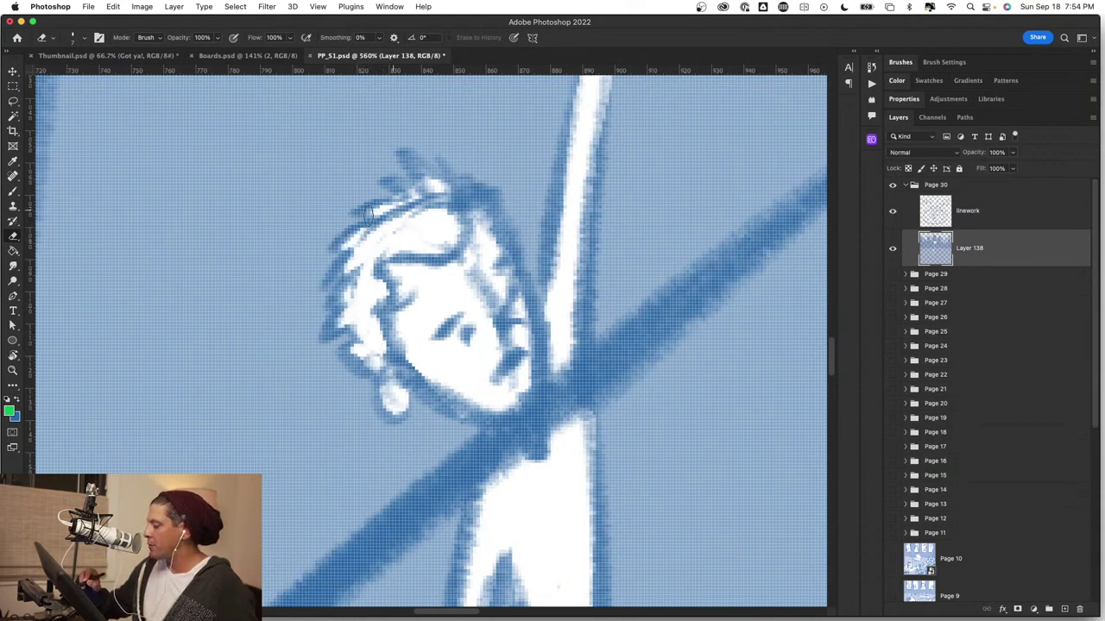
mouse_move(399, 187)
left_mouse_down()
mouse_move(429, 172)
mouse_move(468, 197)
left_mouse_up()
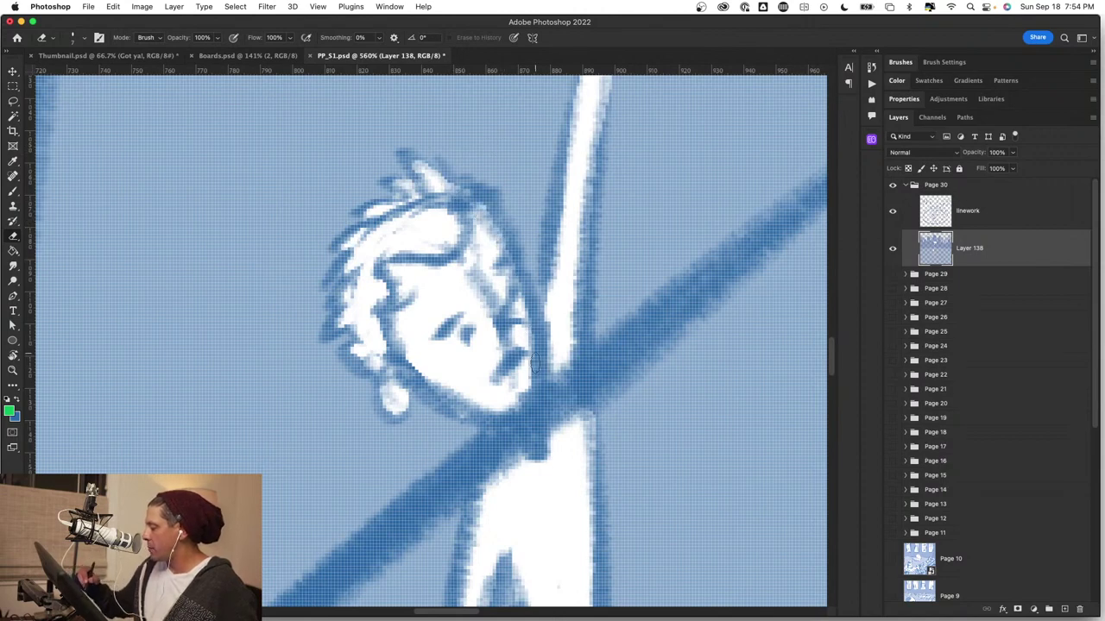
Clean the stray lines between the reaching character's forehead and eye on the linework layer, undoing the stroke near the ear.
left_click(899, 199)
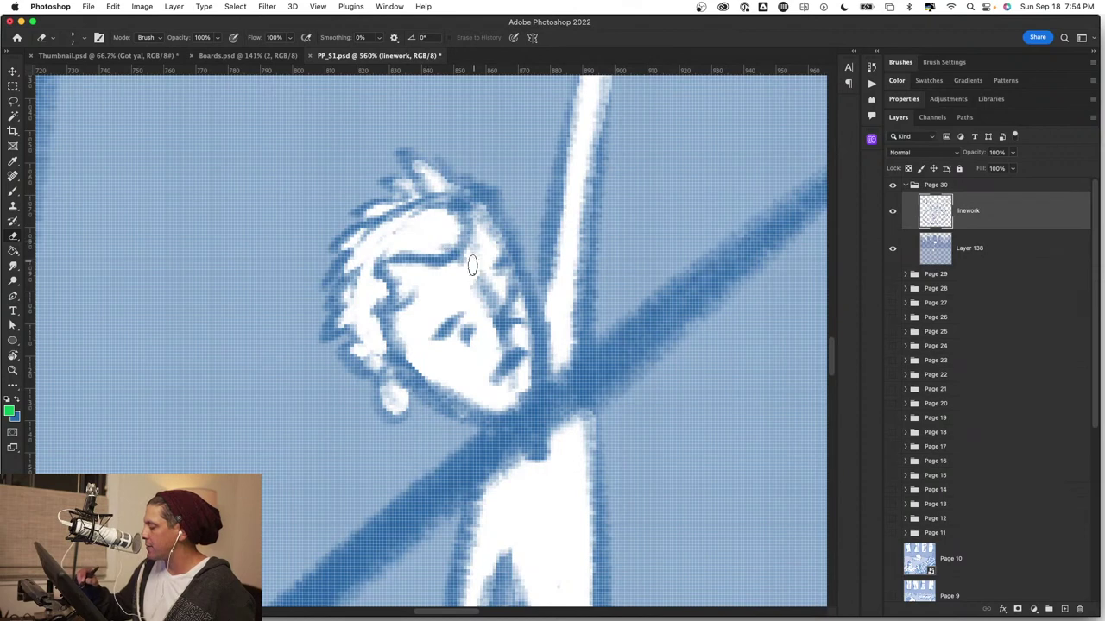
left_click_drag(487, 265, 495, 311)
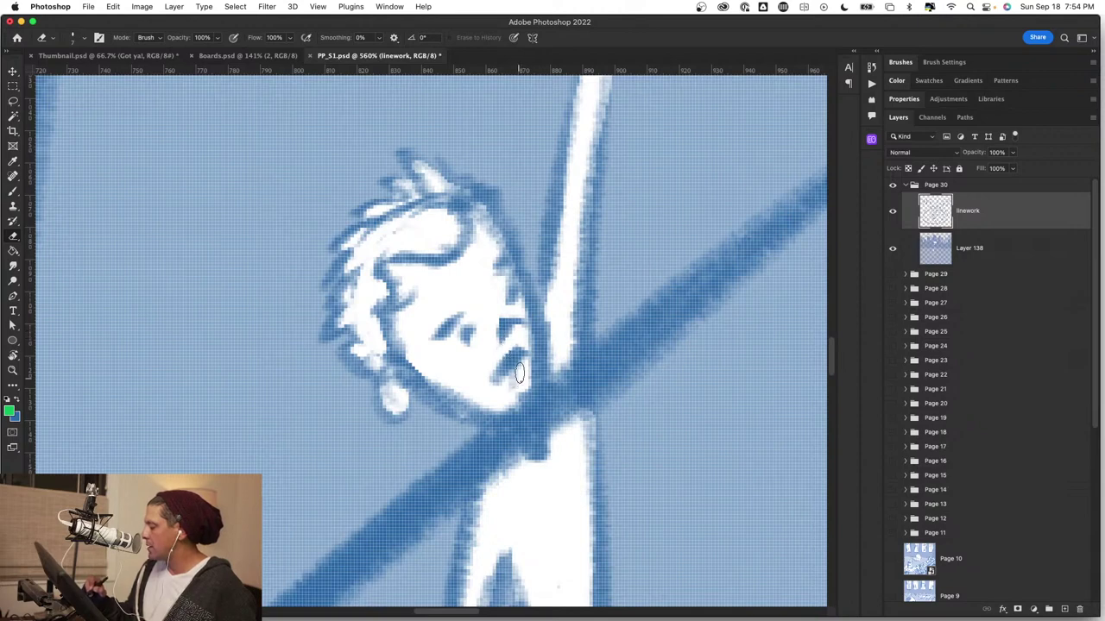
left_click_drag(407, 396, 388, 407)
key("super+z")
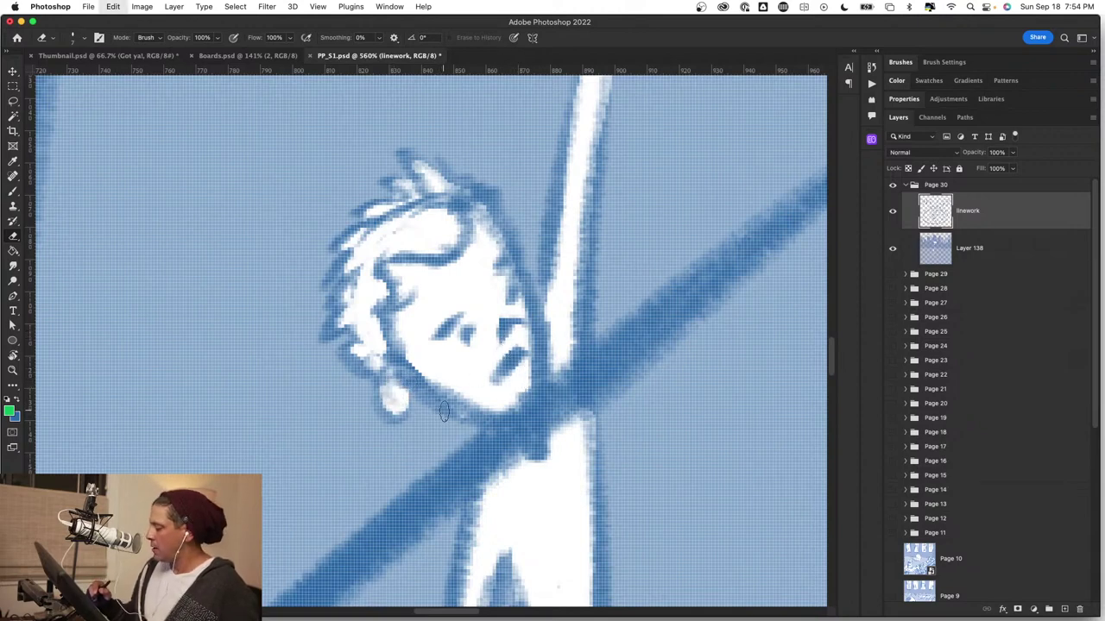
Erase the linework arc that separates the reaching character's hair spikes from the top of the head.
key("z")
left_click_drag(541, 403, 511, 419)
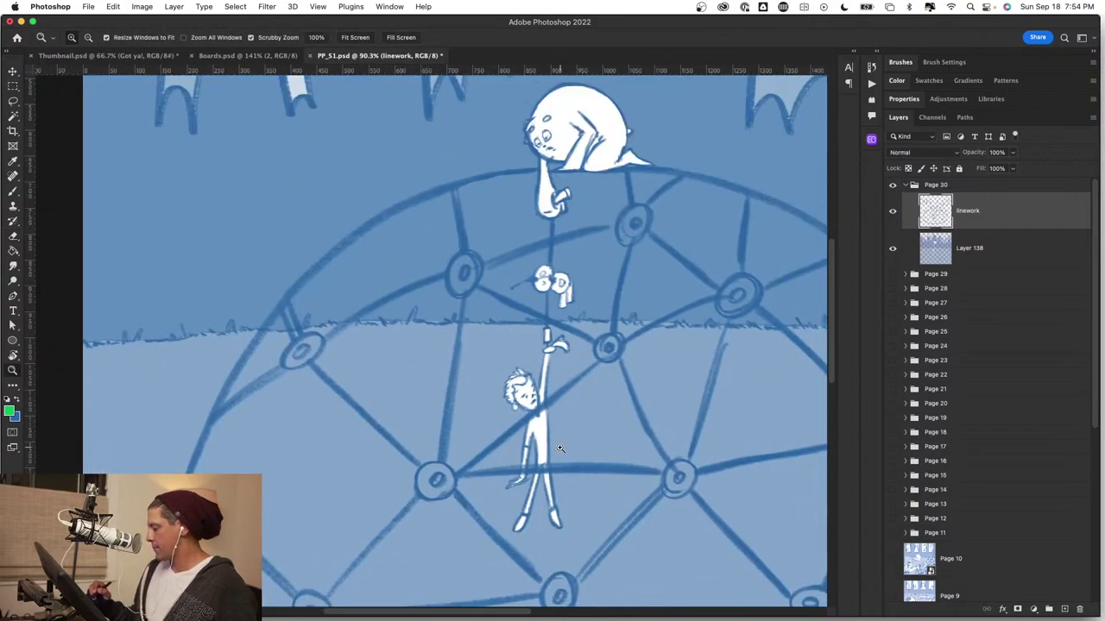
left_click_drag(561, 449, 519, 434)
scroll(412, 363, "up", 5)
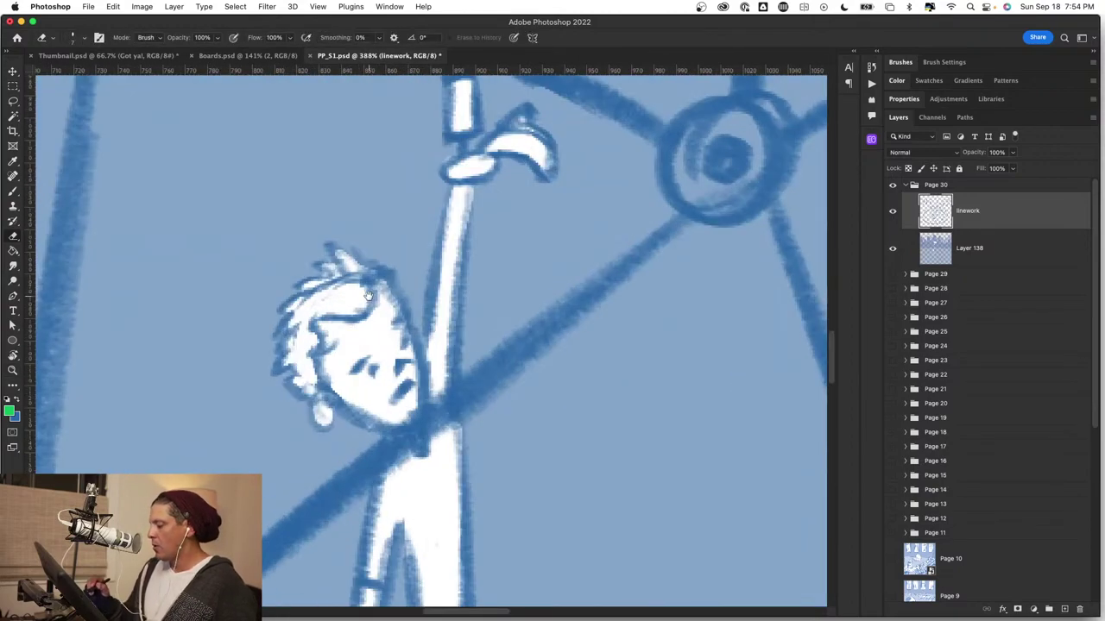
scroll(553, 332, "up", 1)
scroll(560, 326, "up", 2)
key("e")
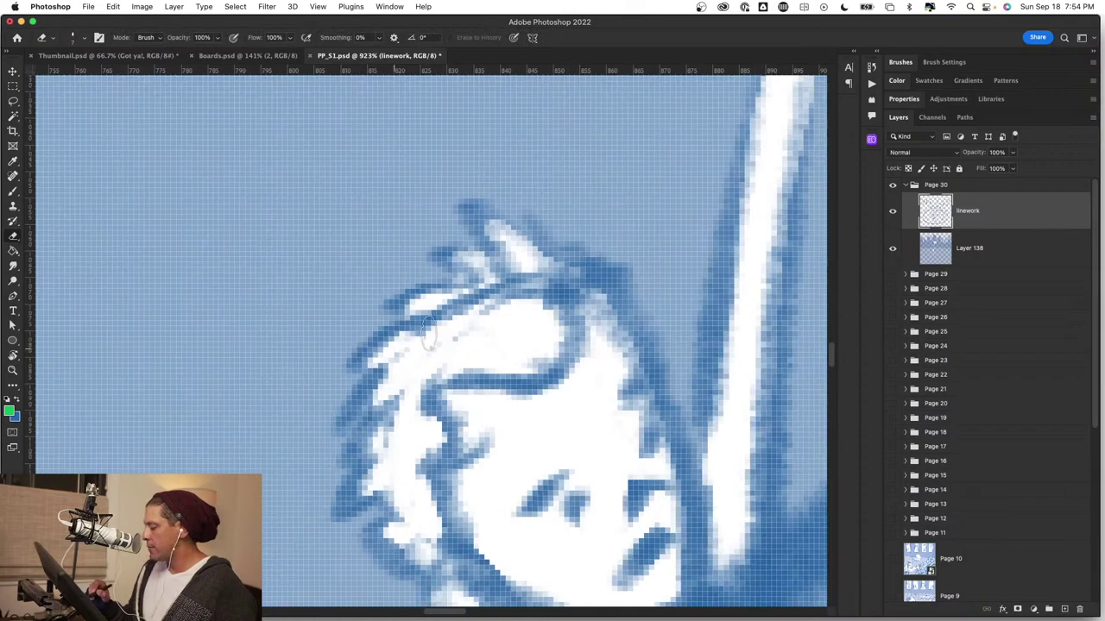
mouse_move(458, 329)
left_mouse_down()
mouse_move(466, 300)
mouse_move(522, 300)
mouse_move(508, 286)
mouse_move(535, 283)
mouse_move(560, 293)
left_mouse_up()
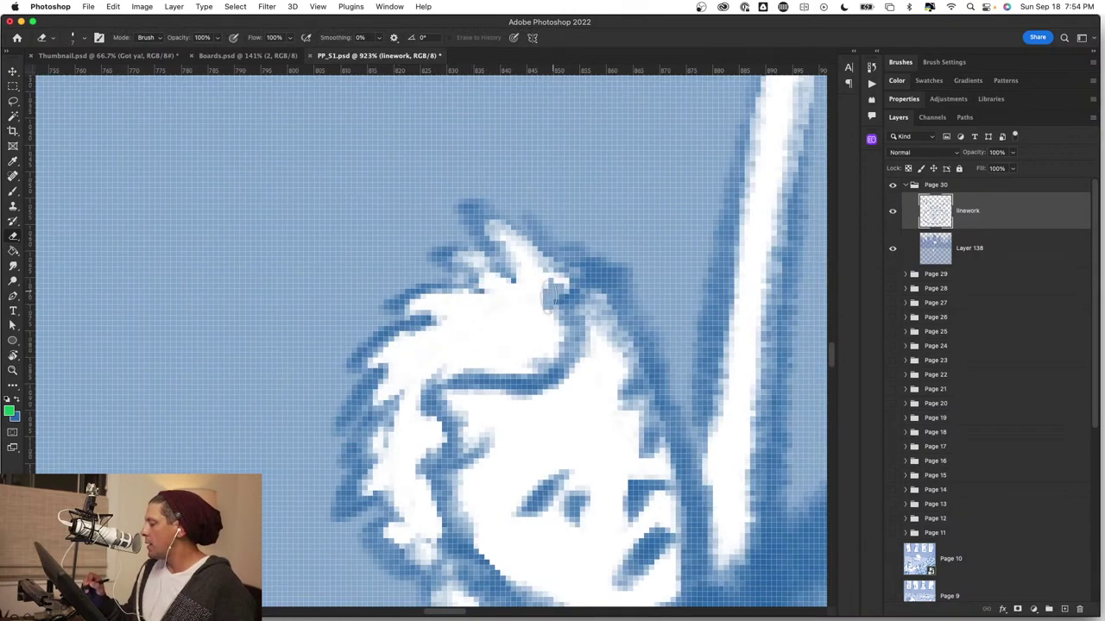
Paint a short blue hem line across the reaching character's upper leg on the linework layer, undoing the extra stroke near the strut.
key("z")
scroll(588, 321, "down", 6)
left_click_drag(431, 369, 494, 369)
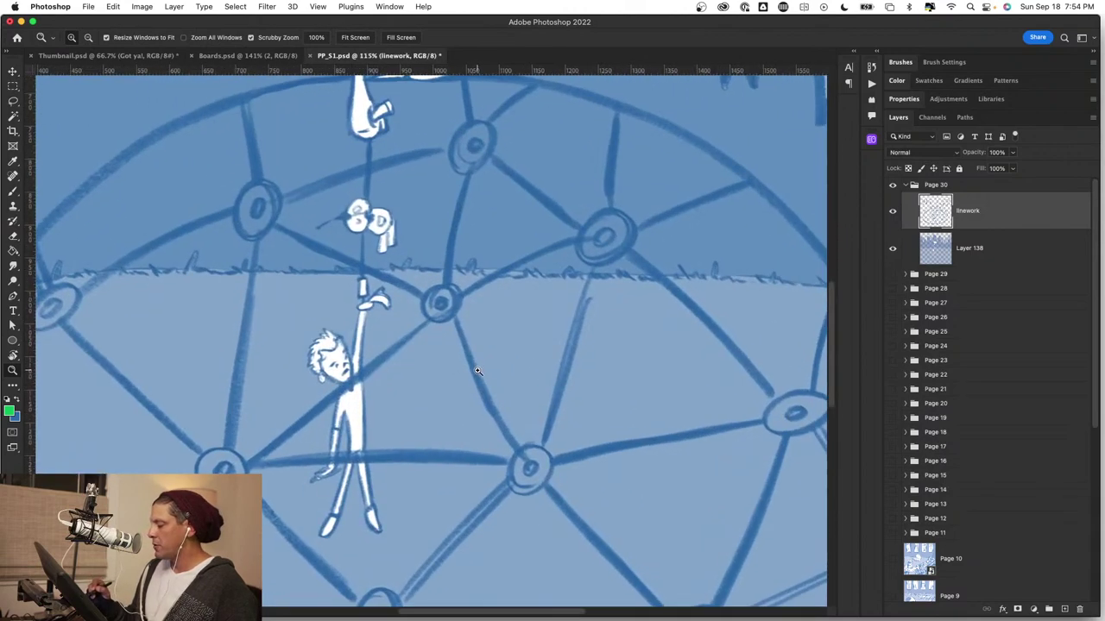
key("e")
left_click_drag(348, 385, 470, 352)
scroll(468, 352, "up", 3)
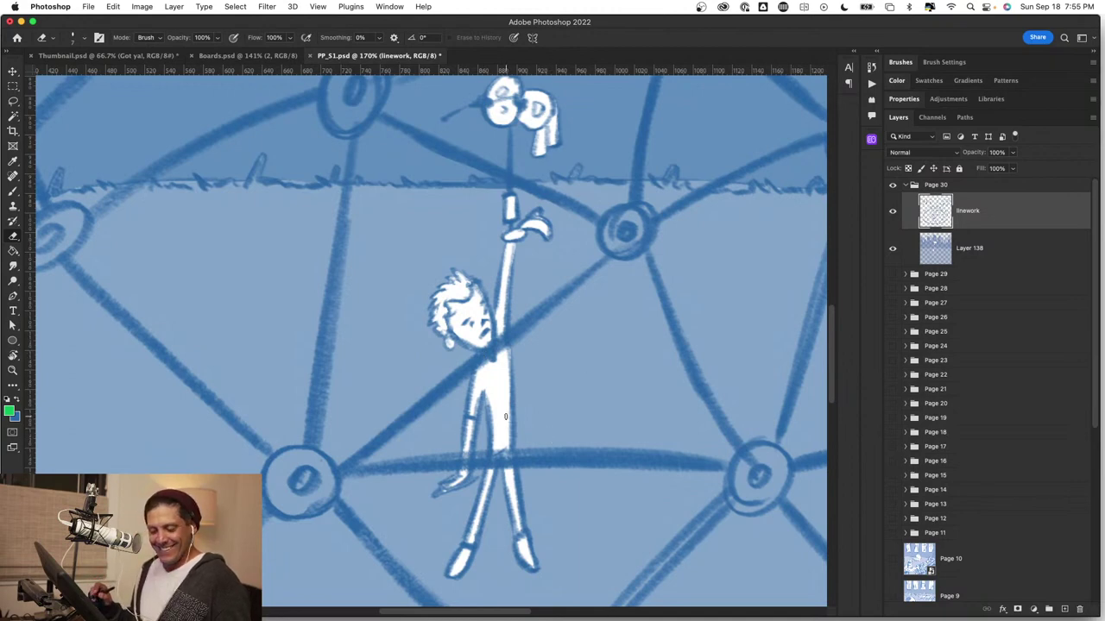
key("b")
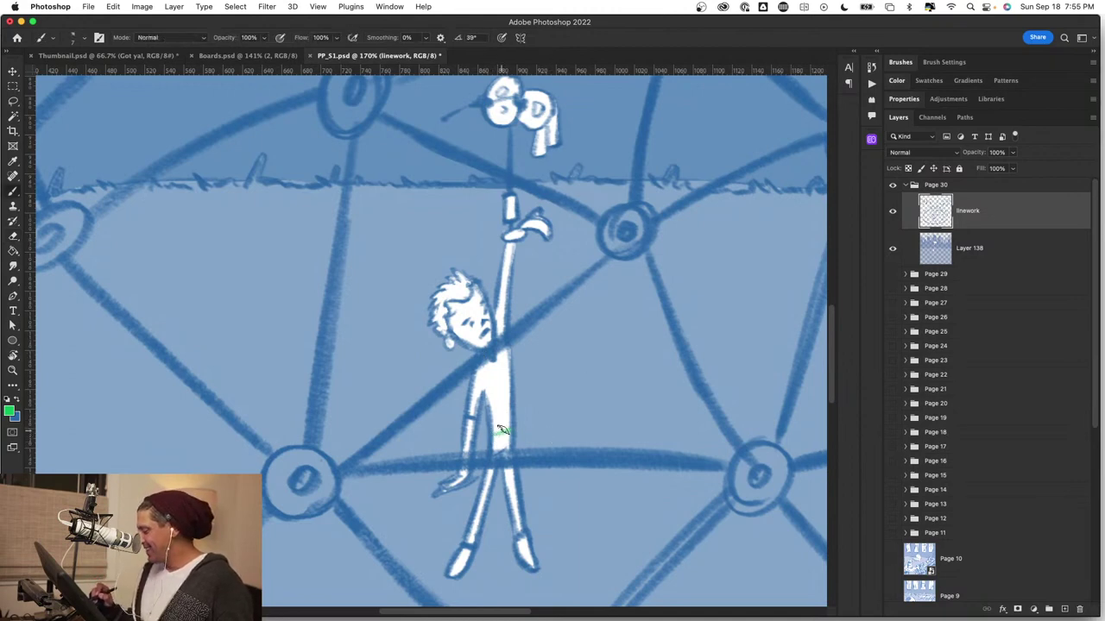
key("x")
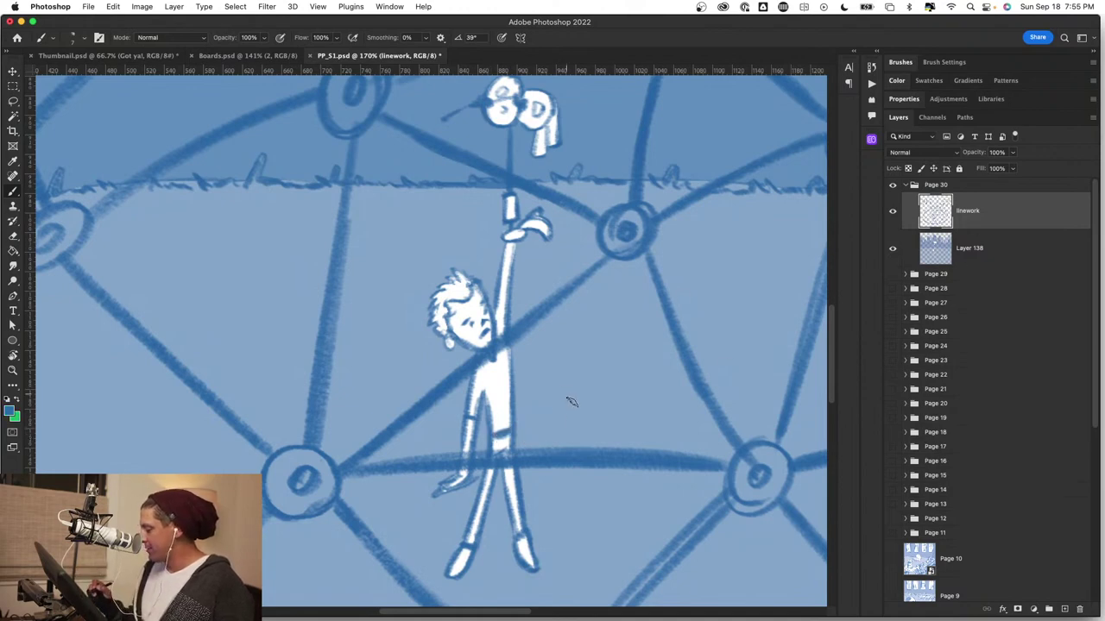
key("x")
left_click_drag(565, 472, 494, 463)
key("super+z")
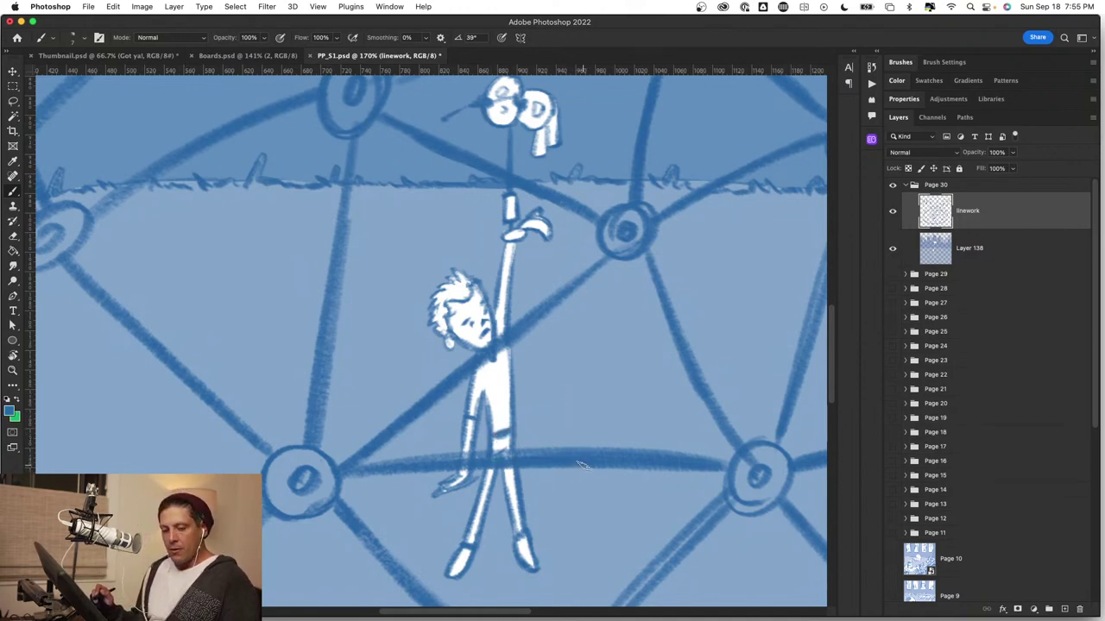
Erase the blue on Layer 138 inside the dome's far-left joint ring and the two short struts connecting it to the outer edge.
key("z")
mouse_move(583, 465)
left_mouse_down()
mouse_move(557, 460)
mouse_move(590, 476)
mouse_move(577, 477)
left_mouse_up()
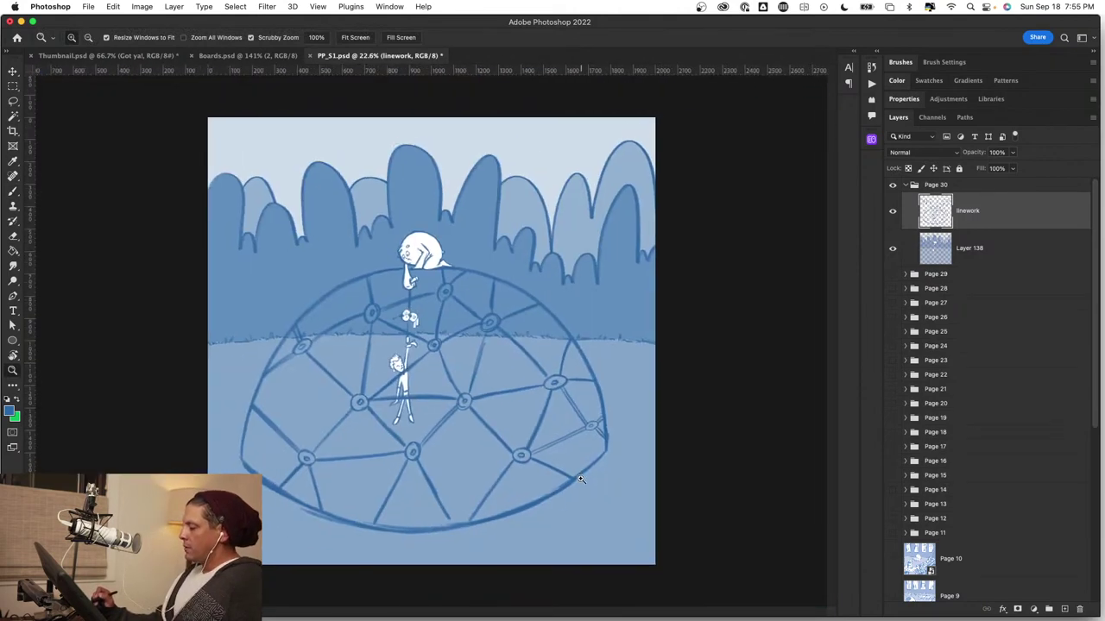
key("b")
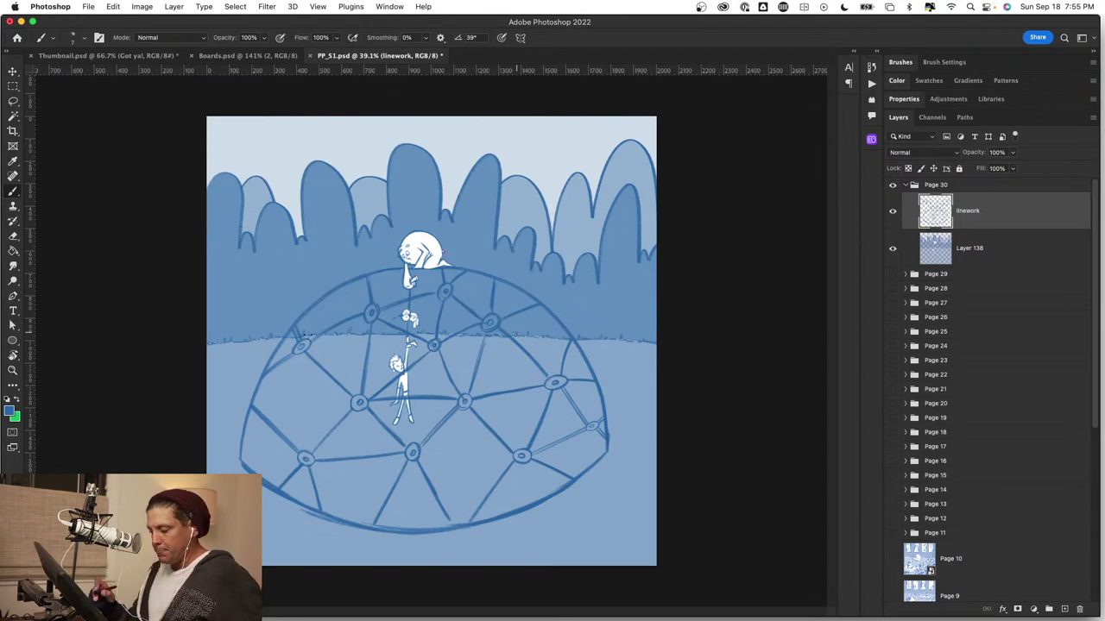
left_click_drag(299, 351, 379, 342)
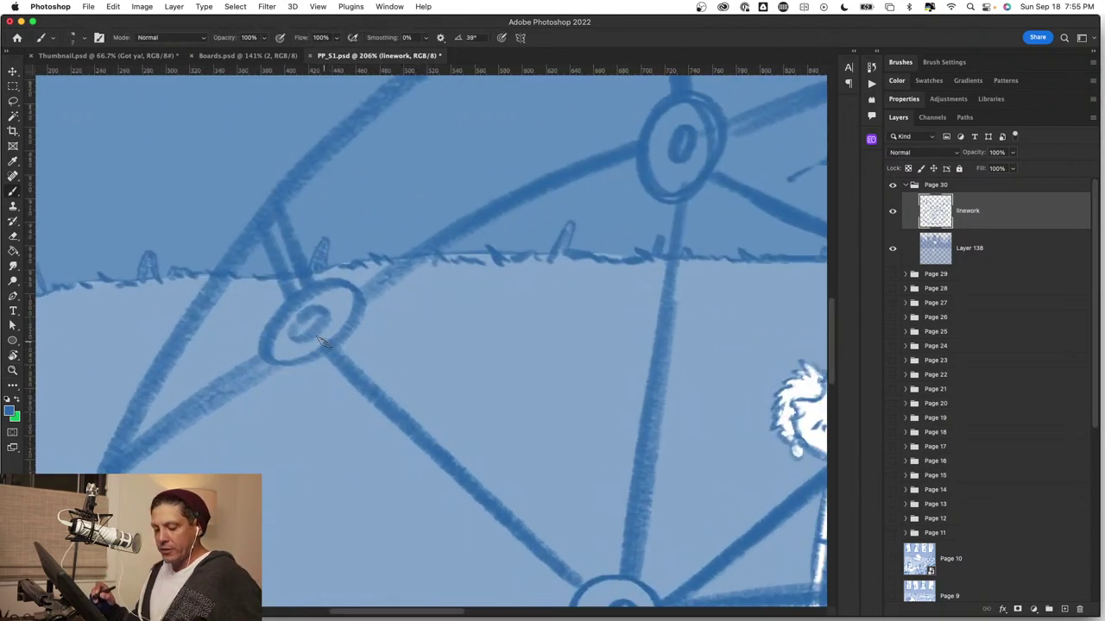
key("e")
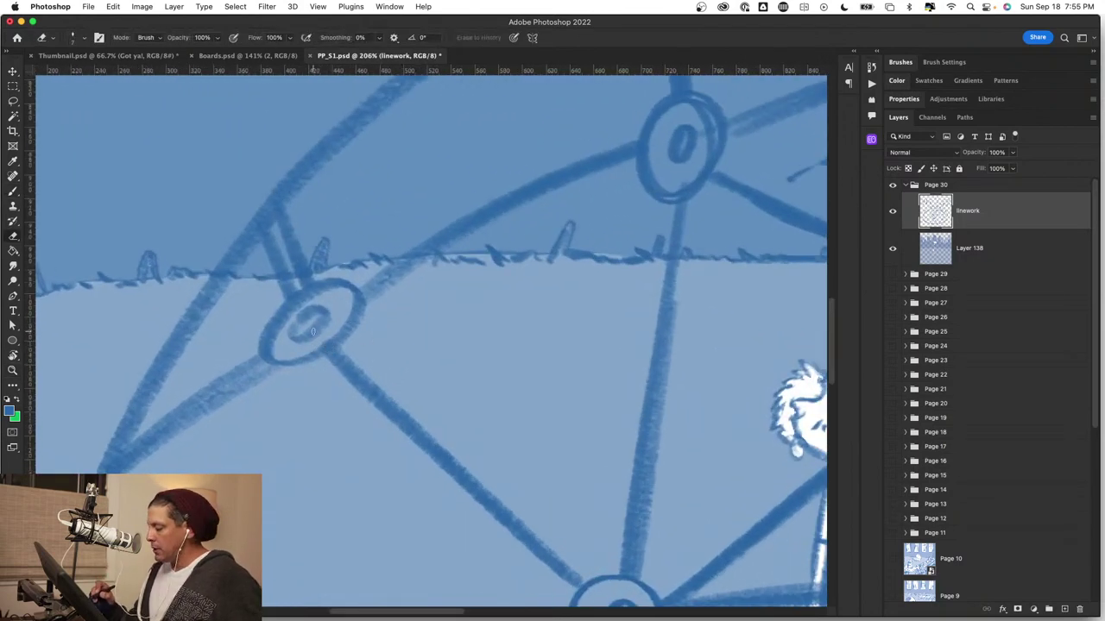
mouse_move(313, 331)
left_mouse_down()
mouse_move(297, 333)
mouse_move(332, 309)
mouse_move(322, 345)
mouse_move(285, 331)
mouse_move(275, 345)
mouse_move(303, 354)
mouse_move(343, 307)
mouse_move(320, 317)
mouse_move(324, 302)
mouse_move(349, 306)
left_mouse_up()
key("super+z")
left_click(1022, 246)
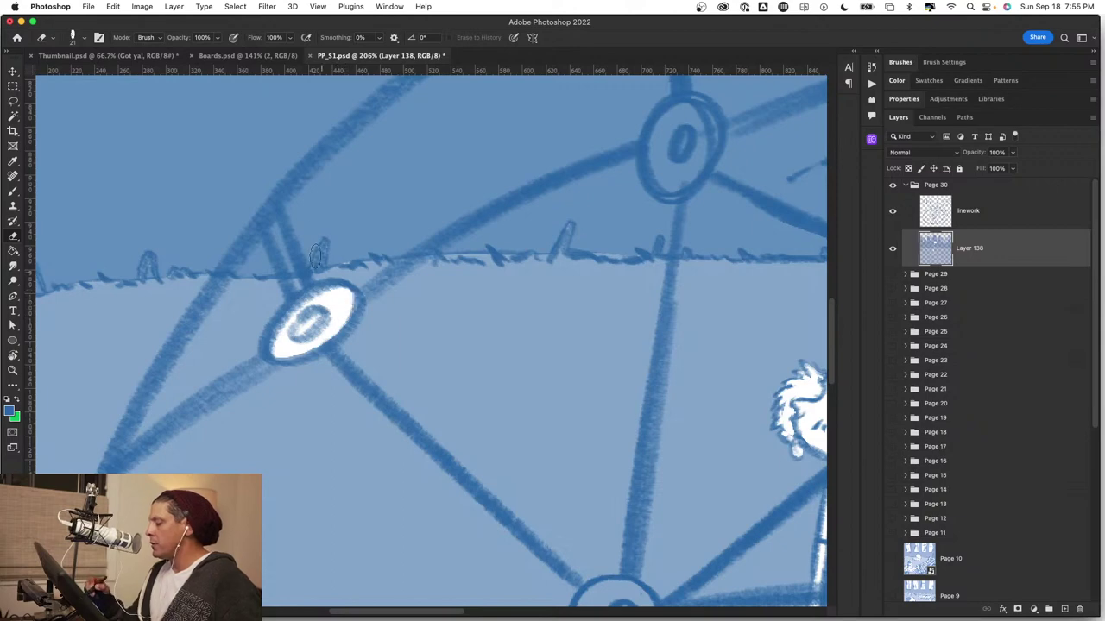
mouse_move(275, 226)
left_mouse_down()
mouse_move(297, 293)
mouse_move(285, 232)
left_mouse_up()
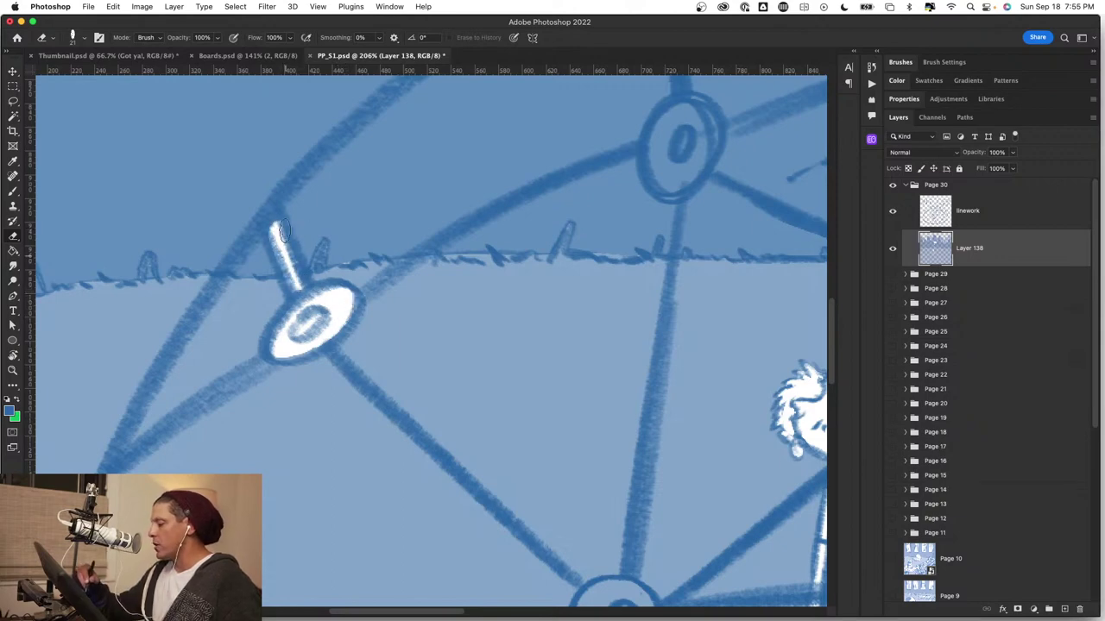
mouse_move(134, 449)
left_mouse_down()
mouse_move(293, 352)
mouse_move(117, 462)
left_mouse_up()
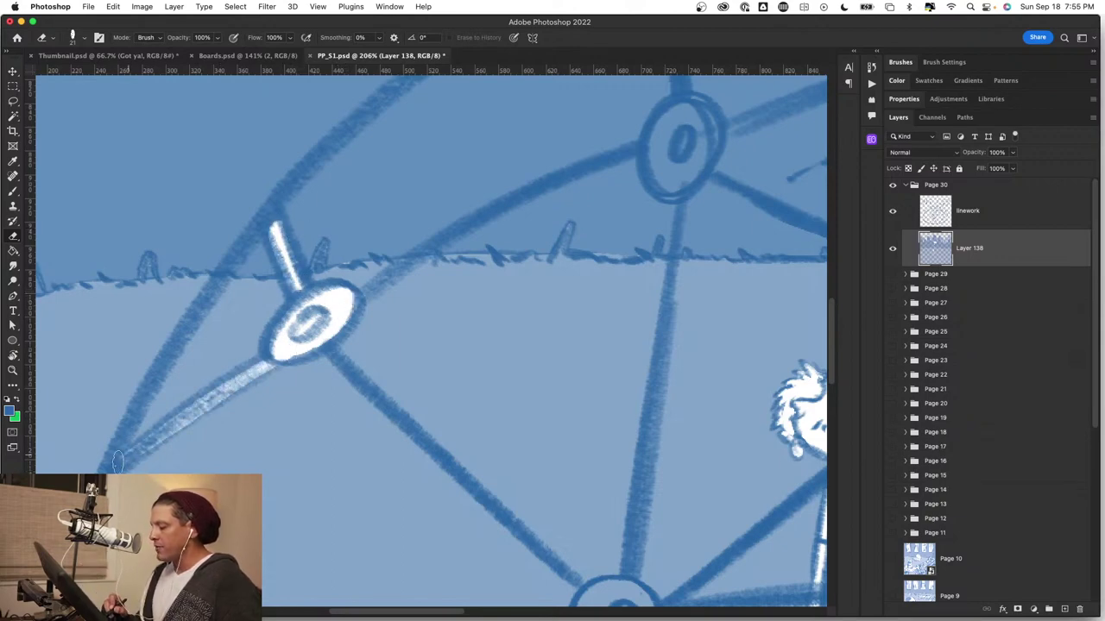
Erase the blue on Layer 138 inside the dome's upper-left, central and upper-right joint rings.
left_click_drag(561, 289, 327, 479)
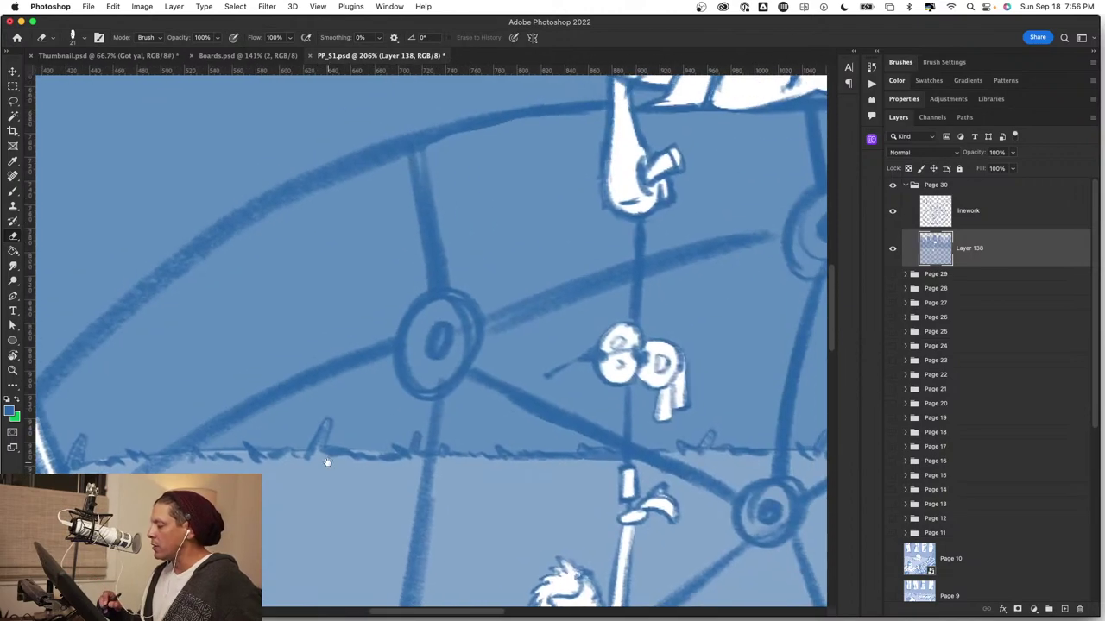
mouse_move(445, 328)
left_mouse_down()
mouse_move(453, 345)
mouse_move(436, 319)
mouse_move(423, 333)
mouse_move(462, 345)
mouse_move(458, 315)
mouse_move(462, 363)
mouse_move(414, 373)
mouse_move(427, 321)
mouse_move(457, 367)
left_mouse_up()
left_click_drag(522, 496, 388, 281)
left_click_drag(574, 255, 442, 290)
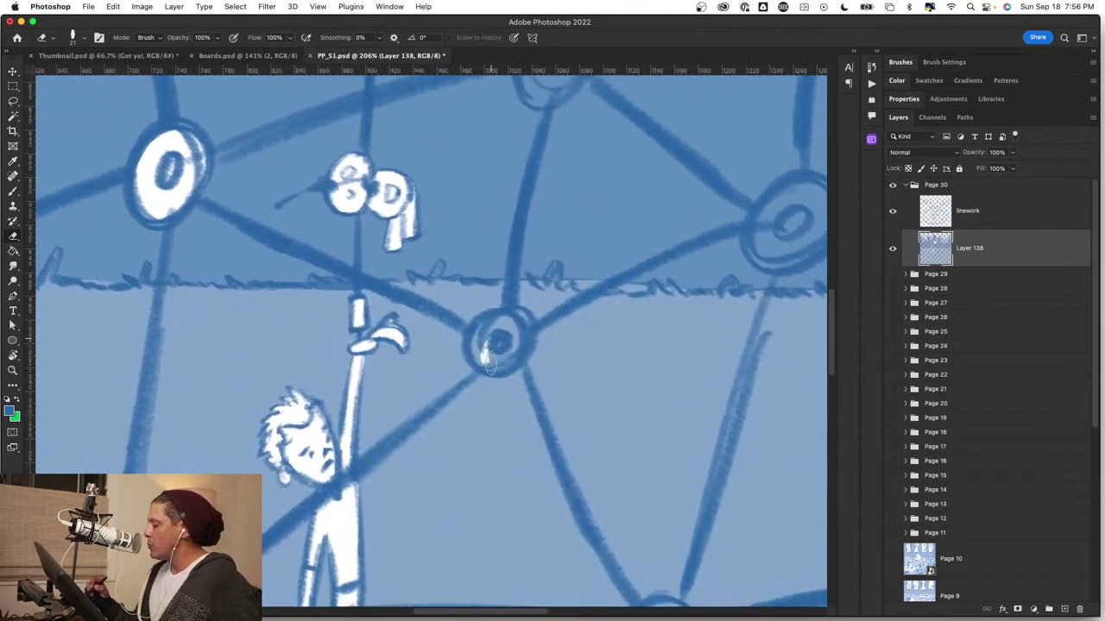
mouse_move(488, 332)
left_mouse_down()
mouse_move(505, 353)
mouse_move(511, 346)
mouse_move(484, 350)
left_mouse_up()
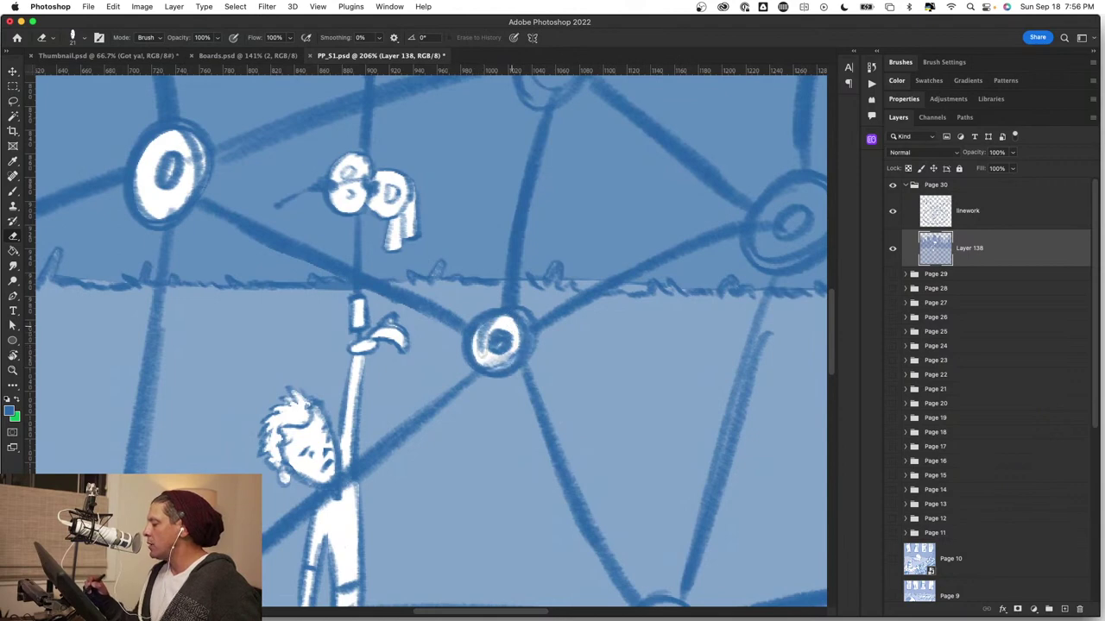
left_click_drag(654, 317, 350, 473)
mouse_move(500, 363)
left_mouse_down()
mouse_move(471, 388)
mouse_move(500, 346)
mouse_move(461, 381)
mouse_move(522, 358)
mouse_move(466, 397)
mouse_move(492, 416)
mouse_move(545, 371)
left_mouse_up()
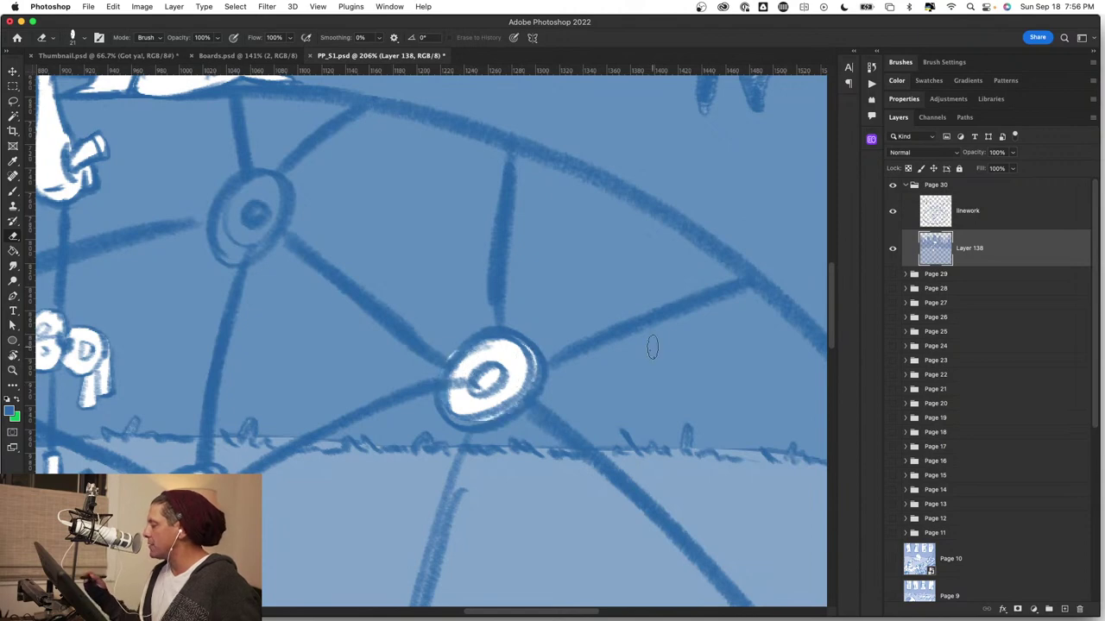
Clean stray linework inside the upper-right joint ring and erase the Layer 138 blue inside the upper-middle joint ring.
left_click(1008, 215)
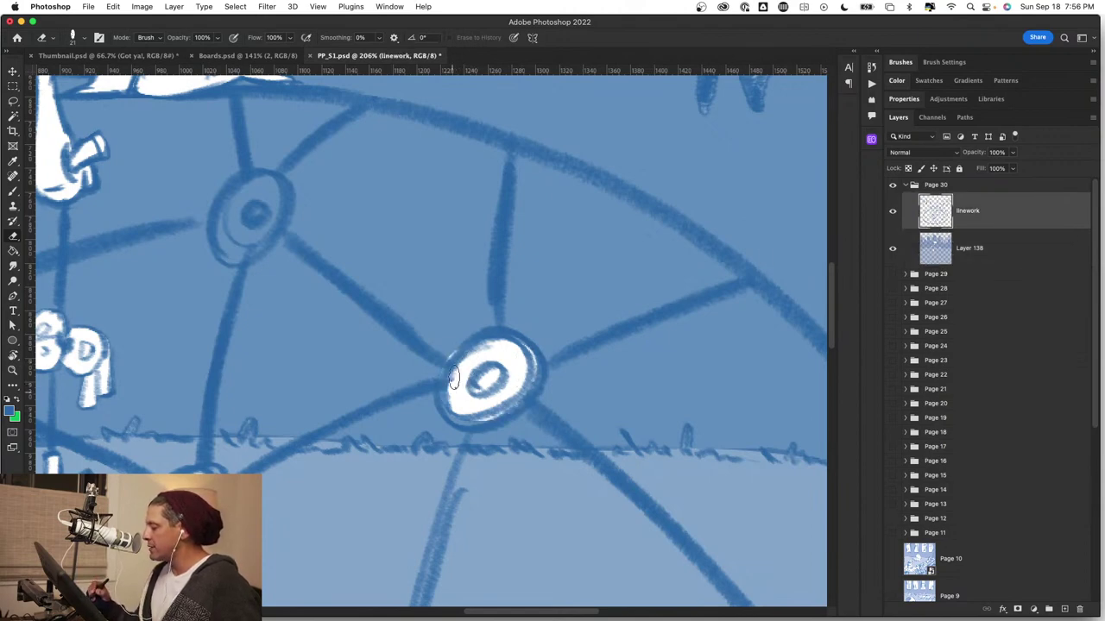
mouse_move(453, 377)
left_mouse_down()
mouse_move(497, 350)
mouse_move(482, 351)
mouse_move(525, 361)
mouse_move(512, 351)
mouse_move(525, 370)
mouse_move(506, 344)
mouse_move(521, 356)
mouse_move(520, 389)
mouse_move(485, 412)
mouse_move(453, 404)
mouse_move(528, 387)
mouse_move(515, 399)
mouse_move(529, 361)
mouse_move(495, 407)
mouse_move(462, 414)
mouse_move(479, 416)
mouse_move(452, 385)
mouse_move(476, 355)
mouse_move(474, 375)
mouse_move(531, 355)
left_mouse_up()
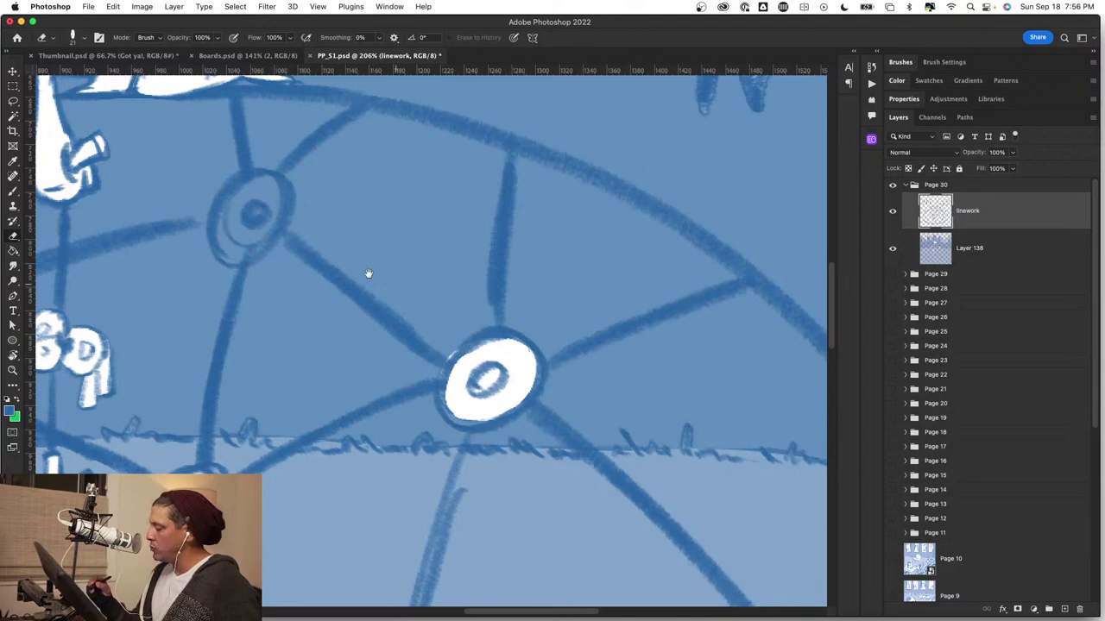
left_click_drag(368, 273, 552, 376)
left_click(999, 246)
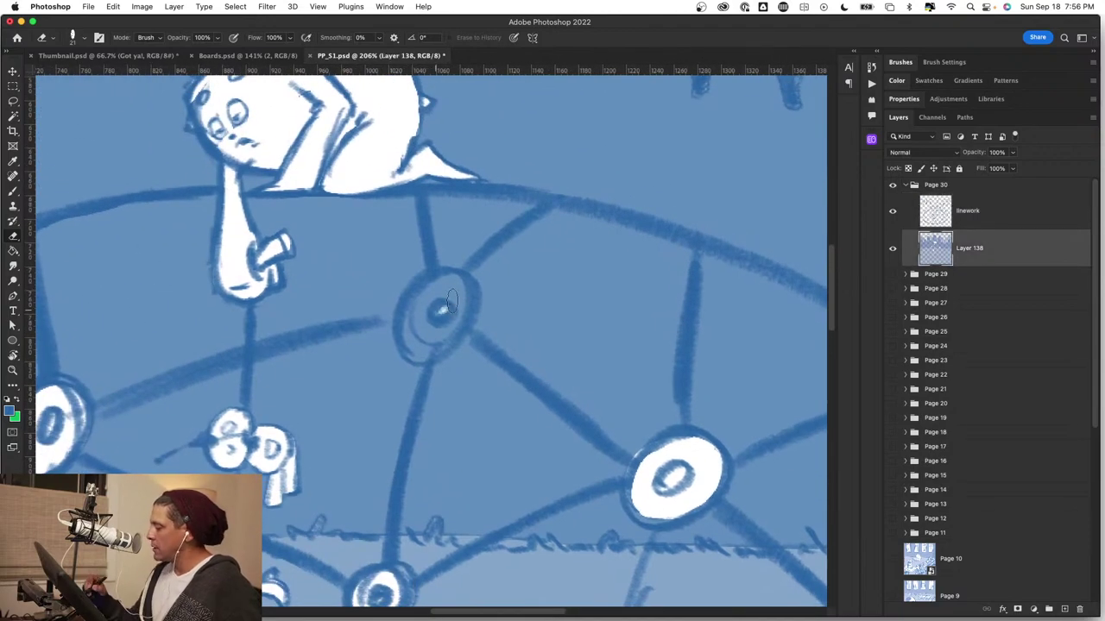
mouse_move(448, 301)
left_mouse_down()
mouse_move(458, 319)
mouse_move(406, 328)
mouse_move(453, 289)
mouse_move(414, 338)
left_mouse_up()
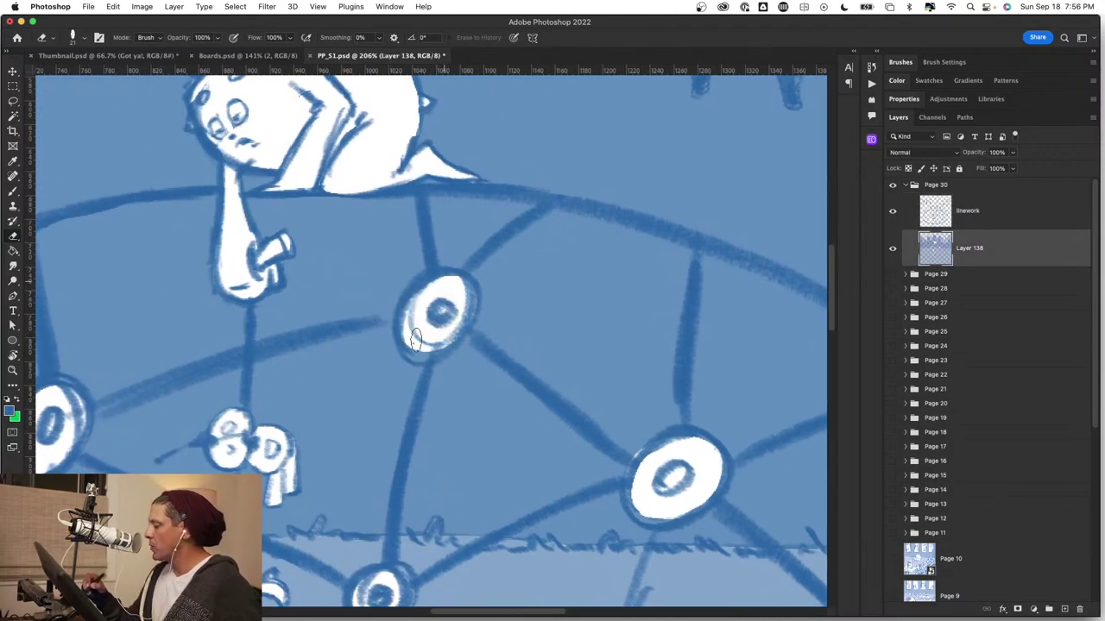
mouse_move(430, 291)
left_mouse_down()
mouse_move(474, 296)
mouse_move(464, 322)
left_mouse_up()
Erase the Layer 138 blue inside the joint ring below and right of the reaching character, trimming stray linework at its edge.
left_click_drag(512, 440, 489, 138)
left_click_drag(483, 540, 476, 360)
left_click_drag(618, 398, 515, 400)
mouse_move(404, 394)
left_mouse_down()
mouse_move(419, 384)
mouse_move(407, 410)
mouse_move(386, 419)
mouse_move(391, 371)
left_mouse_up()
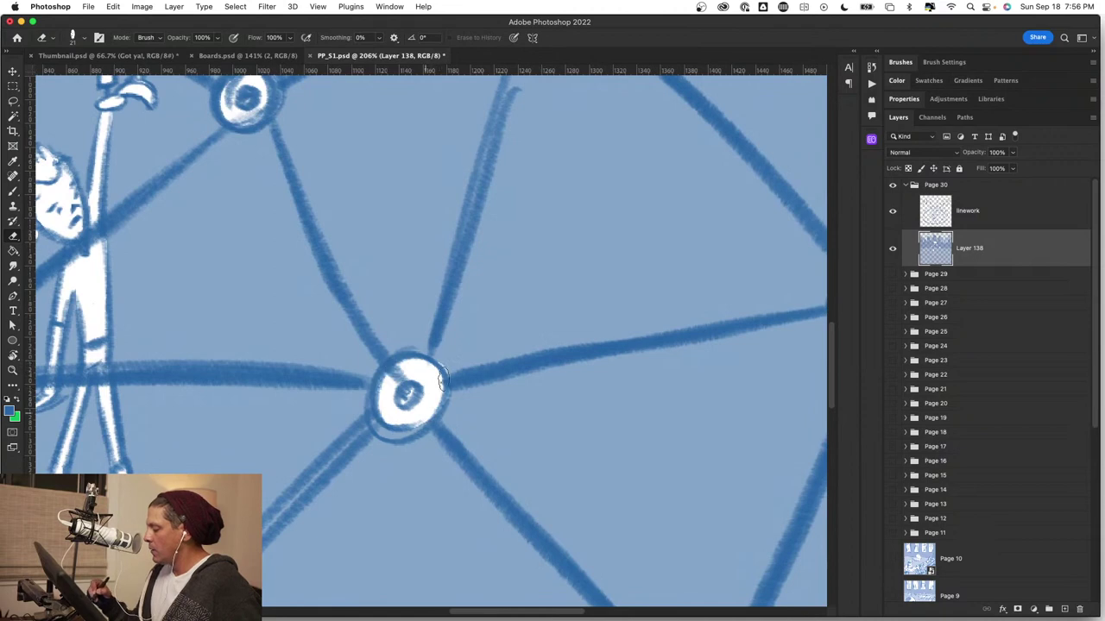
left_click(987, 211)
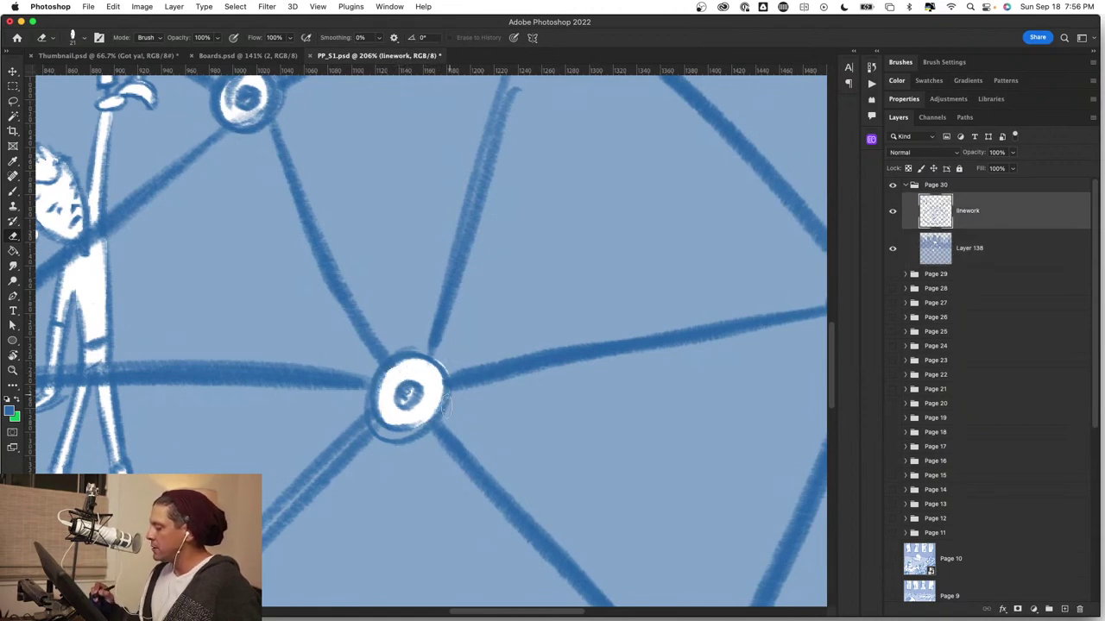
Erase the blue on Layer 138 inside the large joint ring on the dome's right side, below the grass line.
scroll(442, 405, "right", 10)
left_click(906, 259)
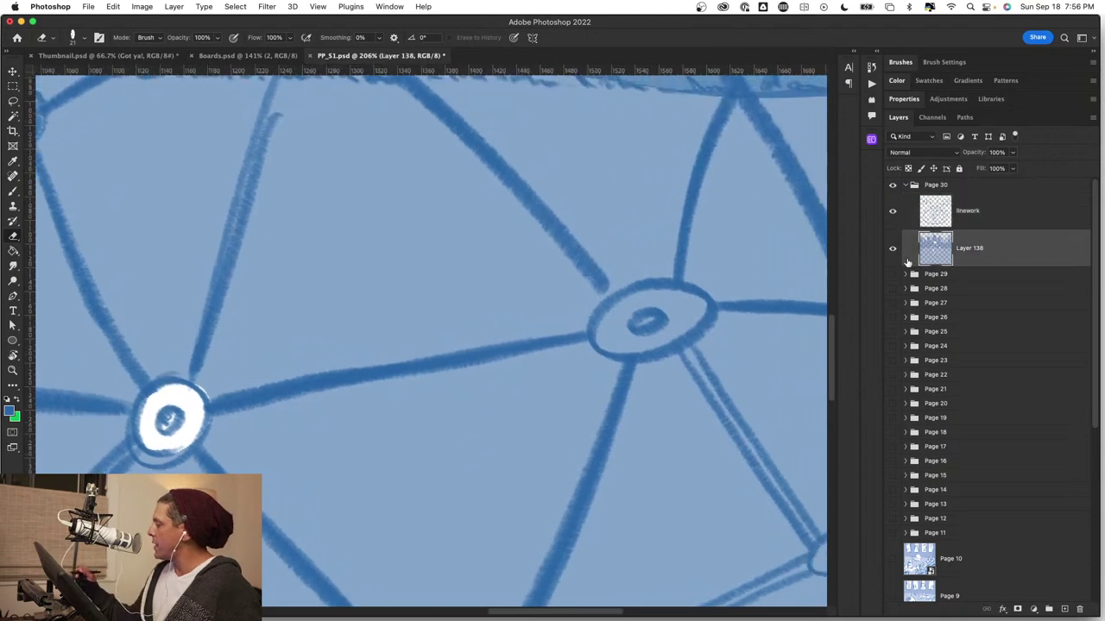
left_click_drag(706, 345, 424, 437)
mouse_move(399, 401)
left_mouse_down()
mouse_move(343, 418)
mouse_move(379, 393)
mouse_move(328, 427)
mouse_move(345, 436)
mouse_move(380, 417)
mouse_move(363, 436)
mouse_move(423, 395)
mouse_move(410, 406)
left_mouse_up()
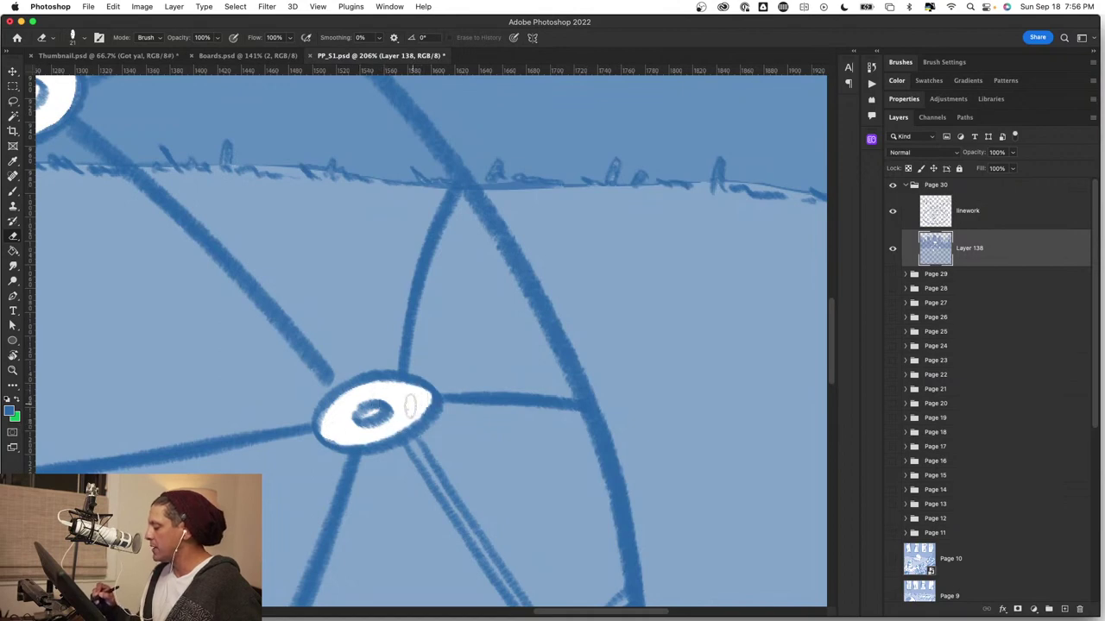
Erase the blue inside the dome's far-right joint ring and the two short struts connecting it to the outer edge.
scroll(431, 389, "right", 6)
mouse_move(540, 288)
left_mouse_down()
mouse_move(571, 278)
mouse_move(608, 241)
mouse_move(596, 259)
left_mouse_up()
mouse_move(577, 307)
left_mouse_down()
mouse_move(618, 349)
mouse_move(587, 320)
left_mouse_up()
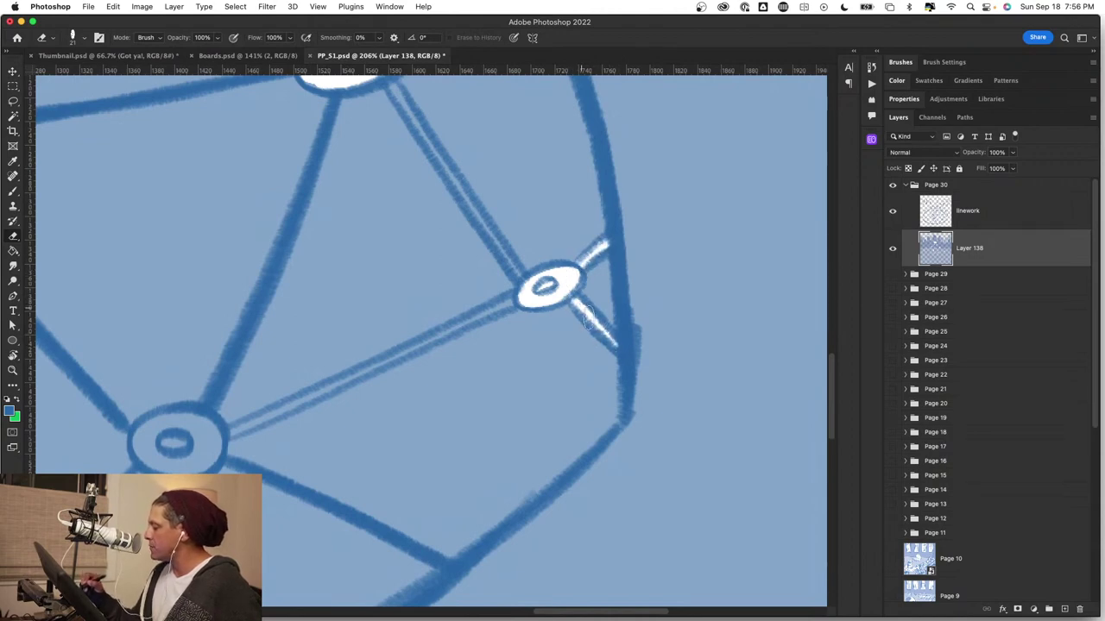
Erase the blue inside the two long double-line struts meeting at the far-right joint and inside the lower-right joint ring.
mouse_move(217, 440)
left_mouse_down()
mouse_move(328, 390)
mouse_move(241, 425)
mouse_move(327, 377)
mouse_move(307, 393)
mouse_move(505, 304)
mouse_move(365, 359)
mouse_move(483, 308)
mouse_move(402, 352)
left_mouse_up()
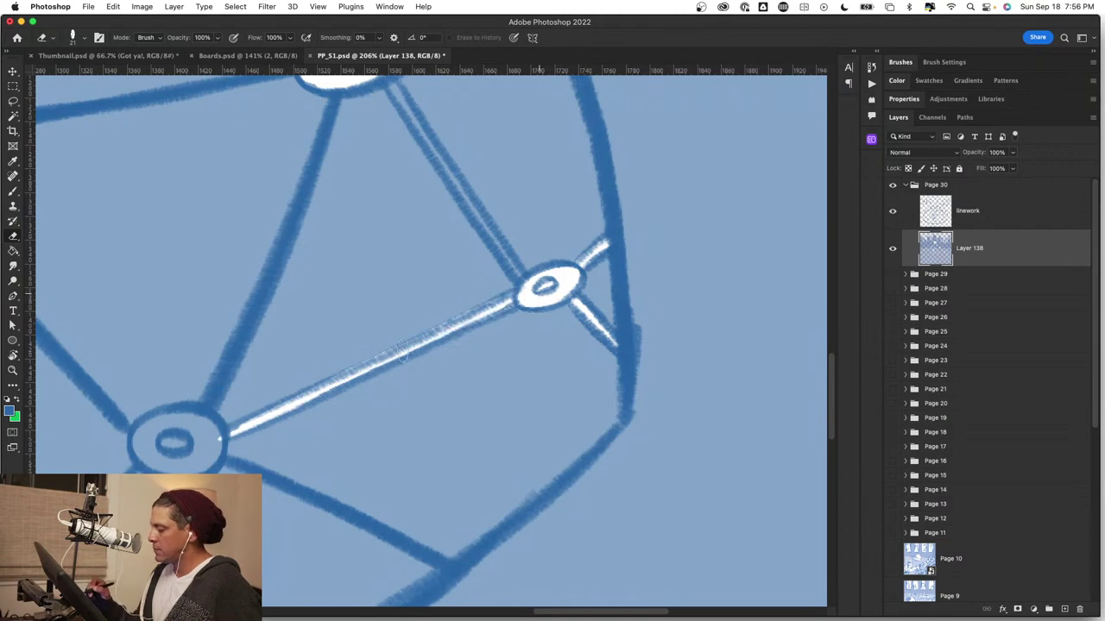
left_click_drag(209, 475, 477, 406)
mouse_move(432, 373)
left_mouse_down()
mouse_move(466, 374)
mouse_move(421, 388)
mouse_move(411, 368)
mouse_move(429, 350)
mouse_move(479, 350)
mouse_move(448, 385)
mouse_move(415, 371)
mouse_move(453, 357)
mouse_move(480, 383)
mouse_move(410, 383)
left_mouse_up()
mouse_move(493, 333)
left_mouse_down()
mouse_move(486, 420)
mouse_move(656, 308)
mouse_move(296, 452)
left_mouse_up()
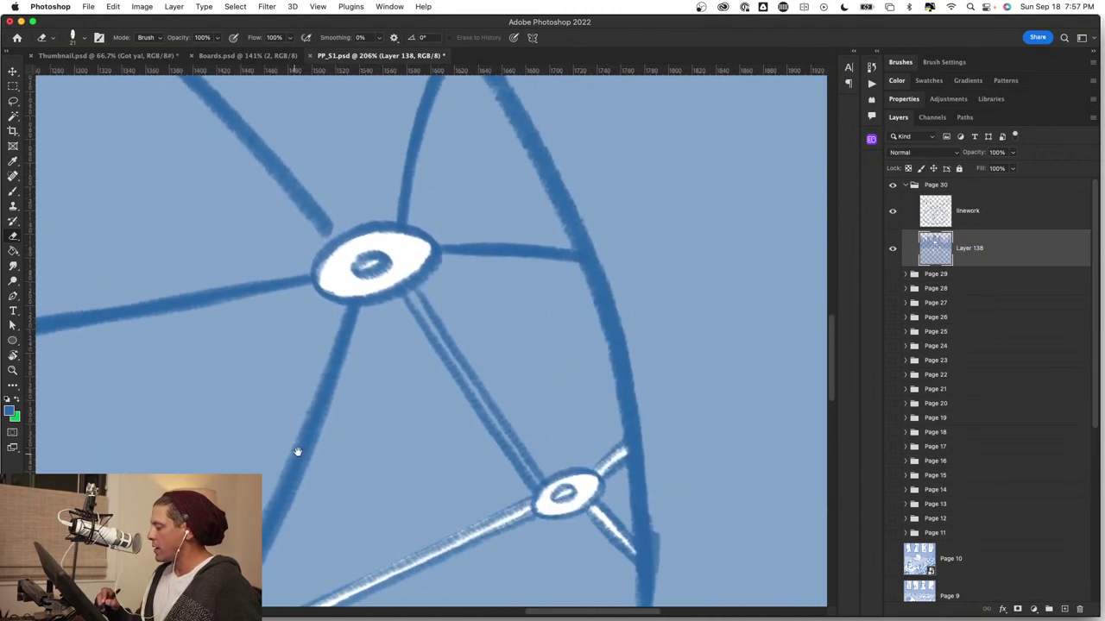
mouse_move(421, 281)
left_mouse_down()
mouse_move(420, 307)
mouse_move(545, 509)
left_mouse_up()
Erase the Layer 138 blue inside the dome's lower-middle, middle-left and lower-left joint rings.
left_click_drag(414, 449, 760, 139)
mouse_move(310, 570)
left_mouse_down()
mouse_move(586, 350)
mouse_move(676, 493)
left_mouse_up()
left_click_drag(361, 303, 472, 410)
mouse_move(441, 375)
left_mouse_down()
mouse_move(445, 358)
mouse_move(431, 384)
mouse_move(413, 371)
mouse_move(470, 341)
mouse_move(444, 329)
mouse_move(470, 345)
left_mouse_up()
left_click_drag(338, 296, 625, 551)
mouse_move(455, 350)
left_mouse_down()
mouse_move(425, 364)
mouse_move(424, 340)
mouse_move(442, 326)
mouse_move(454, 342)
mouse_move(423, 335)
mouse_move(459, 346)
mouse_move(475, 331)
mouse_move(444, 324)
mouse_move(480, 368)
mouse_move(484, 346)
mouse_move(480, 359)
mouse_move(479, 339)
mouse_move(438, 348)
mouse_move(432, 376)
left_mouse_up()
left_click_drag(321, 521, 500, 306)
left_click_drag(306, 573, 429, 403)
mouse_move(482, 270)
left_mouse_down()
mouse_move(465, 280)
mouse_move(496, 259)
mouse_move(475, 246)
mouse_move(488, 288)
mouse_move(470, 260)
mouse_move(501, 289)
mouse_move(453, 288)
mouse_move(490, 272)
left_mouse_up()
left_click_drag(467, 335, 457, 565)
left_click_drag(445, 177, 468, 350)
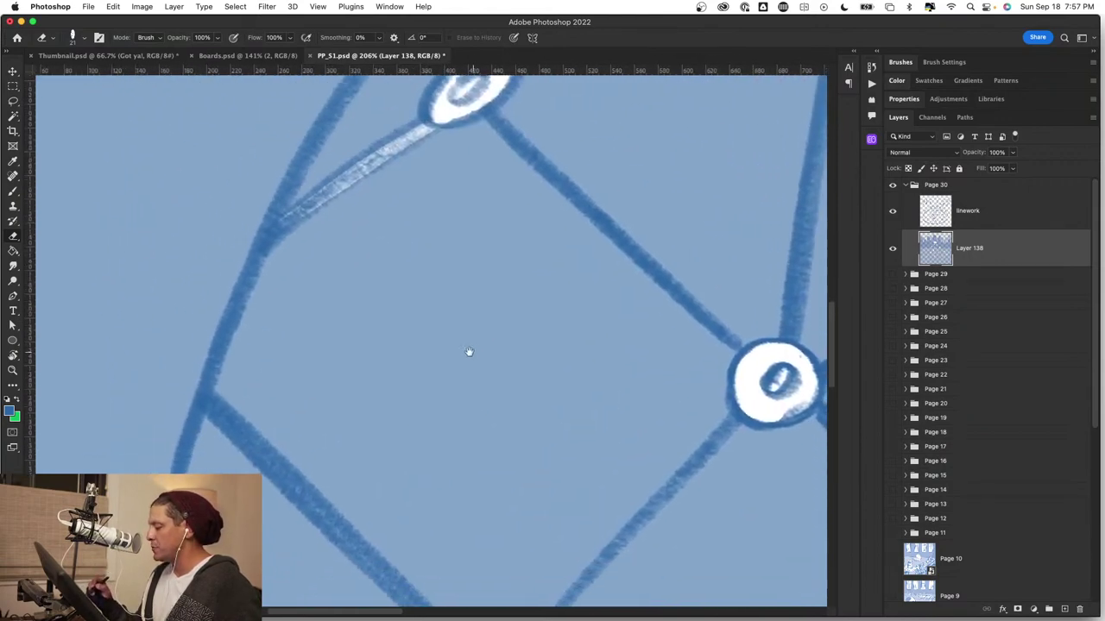
Erase the blue along the middle of the strut running from the dome's left edge to the lower-left joint.
mouse_move(409, 411)
left_mouse_down()
mouse_move(380, 389)
mouse_move(320, 236)
left_mouse_up()
left_click_drag(130, 216, 372, 453)
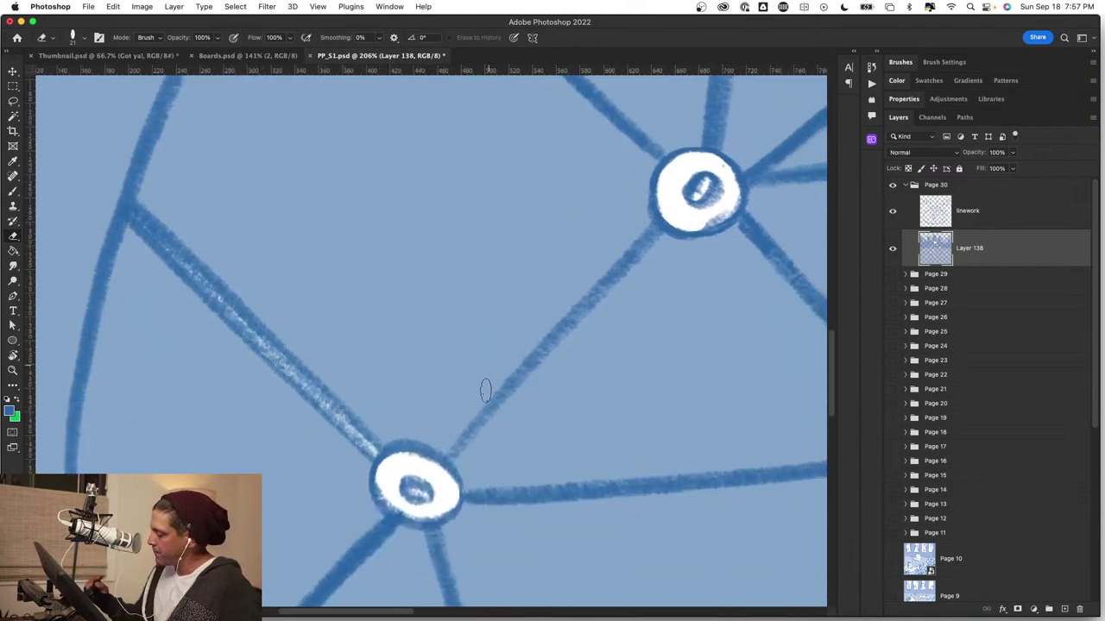
mouse_move(466, 517)
left_mouse_down()
mouse_move(463, 498)
mouse_move(342, 440)
left_mouse_up()
mouse_move(543, 404)
left_mouse_down()
mouse_move(454, 448)
mouse_move(432, 489)
left_mouse_up()
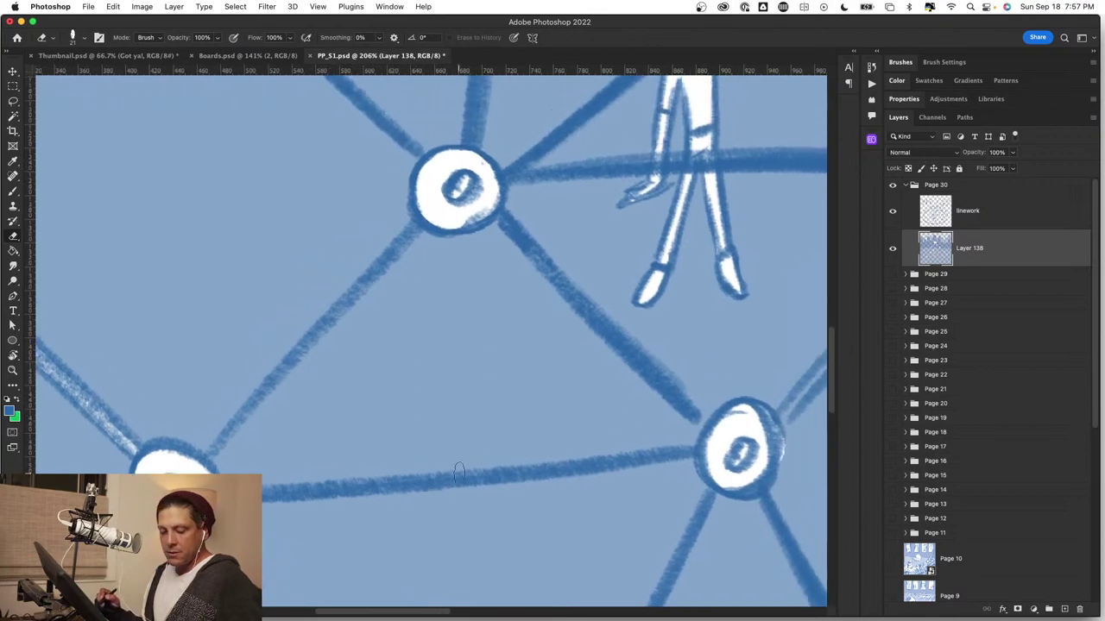
Erase the blue between the double lines of the strut linking the lower-middle joint to the joint right of the reaching character.
key("z")
left_click_drag(500, 454, 553, 454)
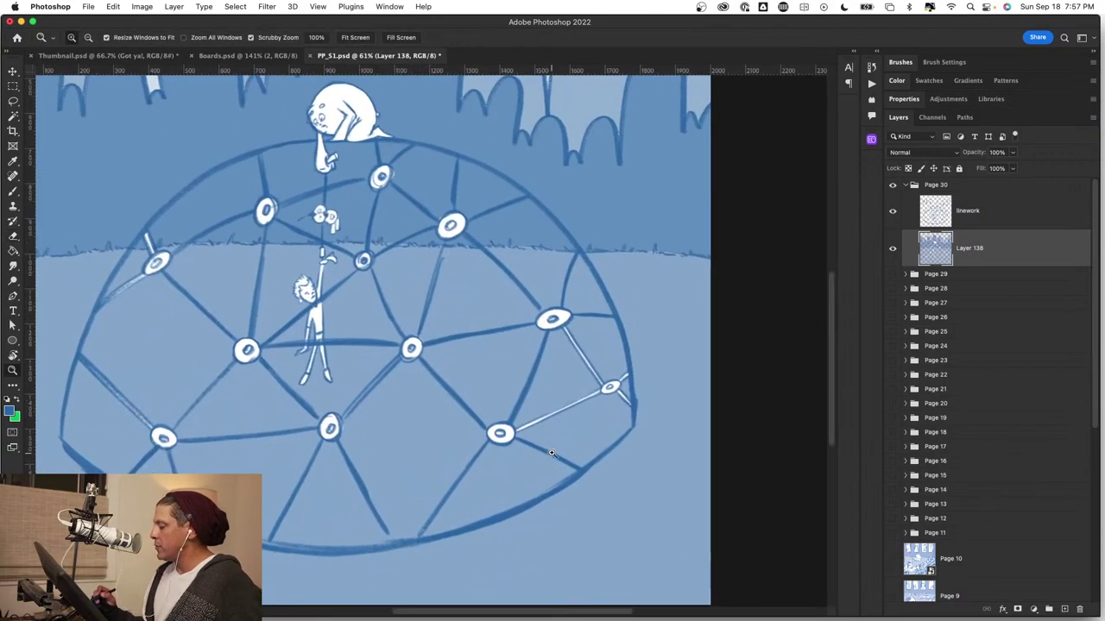
left_click_drag(498, 432, 536, 426)
key("e")
mouse_move(351, 398)
left_mouse_down()
mouse_move(543, 382)
mouse_move(541, 407)
left_mouse_up()
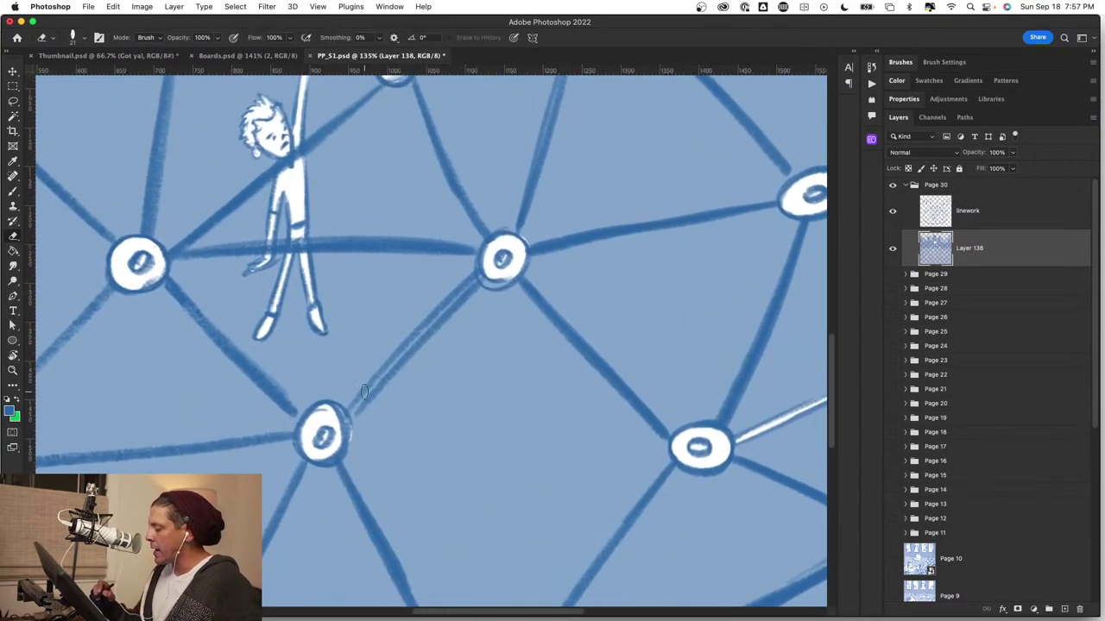
left_click_drag(345, 420, 486, 271)
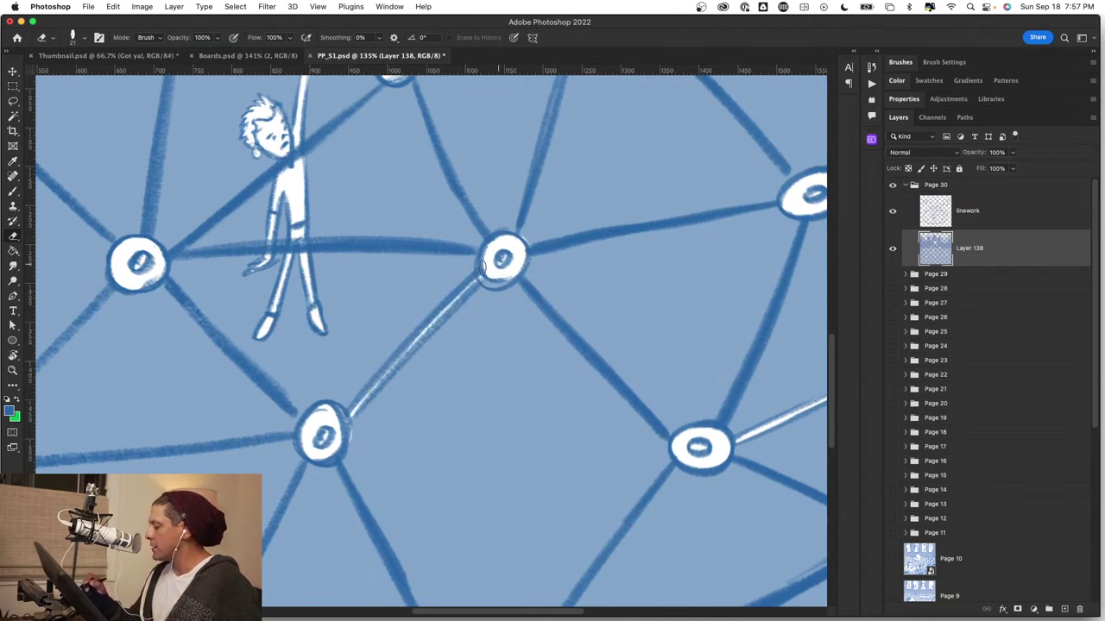
Add a new blank layer between the linework layer and Layer 138, and save the document.
left_click_drag(175, 387, 506, 361)
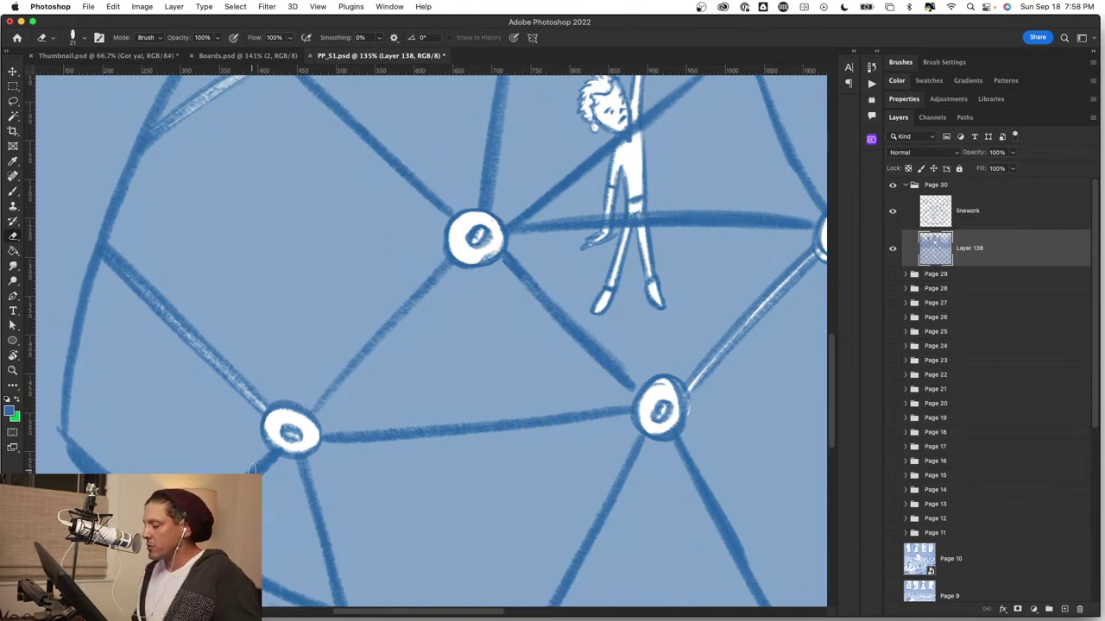
key("z")
left_click_drag(570, 354, 545, 405)
key("z")
mouse_move(448, 343)
left_mouse_down()
mouse_move(403, 318)
mouse_move(460, 317)
mouse_move(487, 343)
left_mouse_up()
key("e")
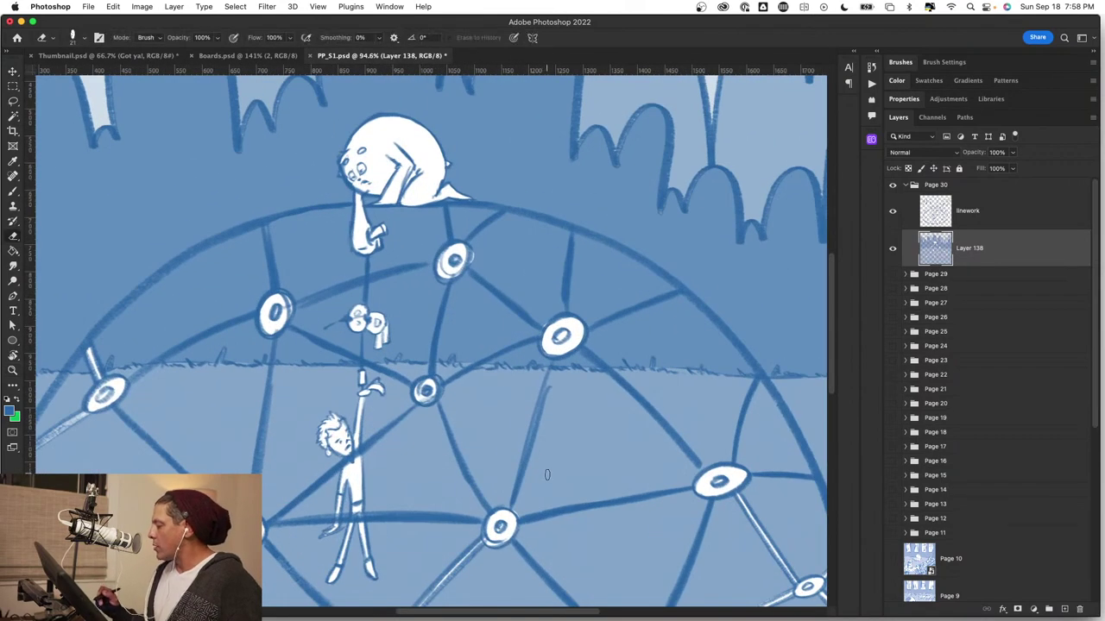
scroll(546, 475, "down", 5)
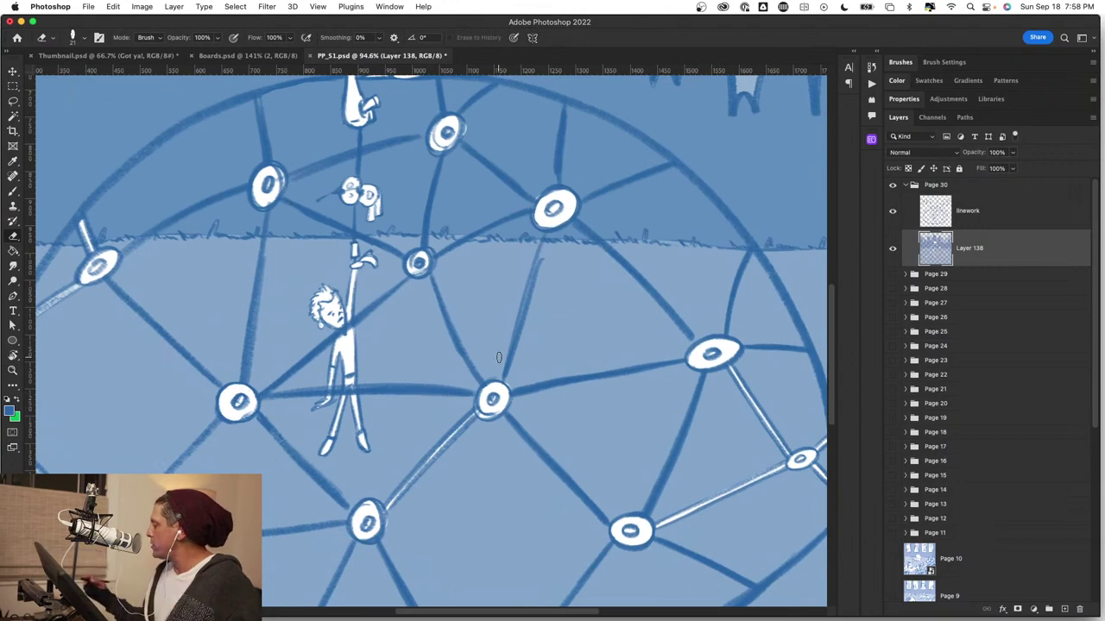
left_click(1065, 610)
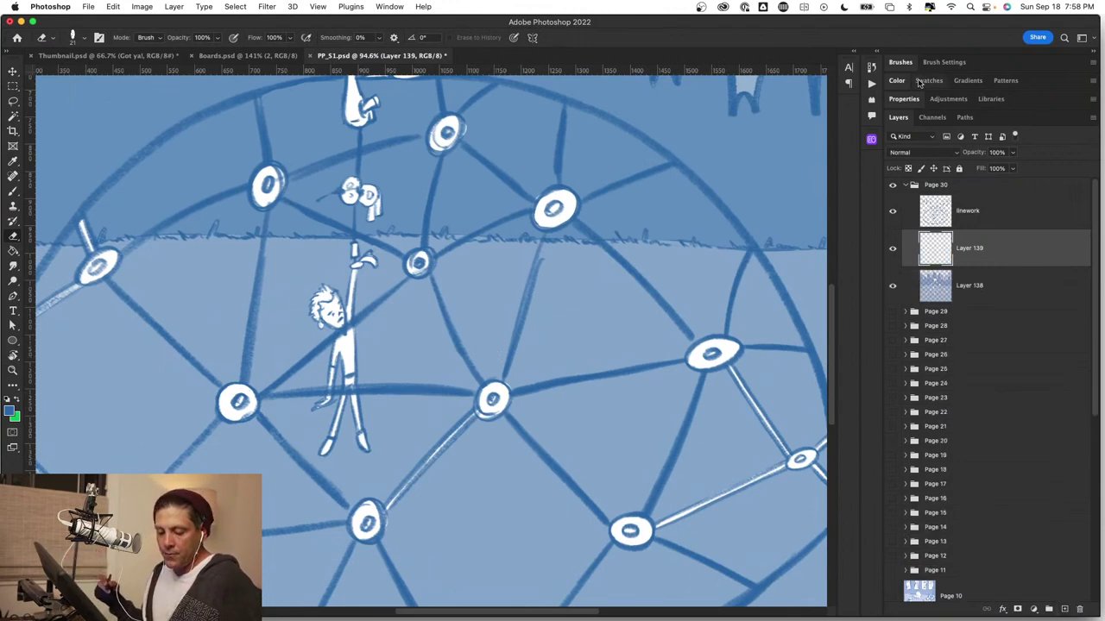
key("super+s")
key("super+space")
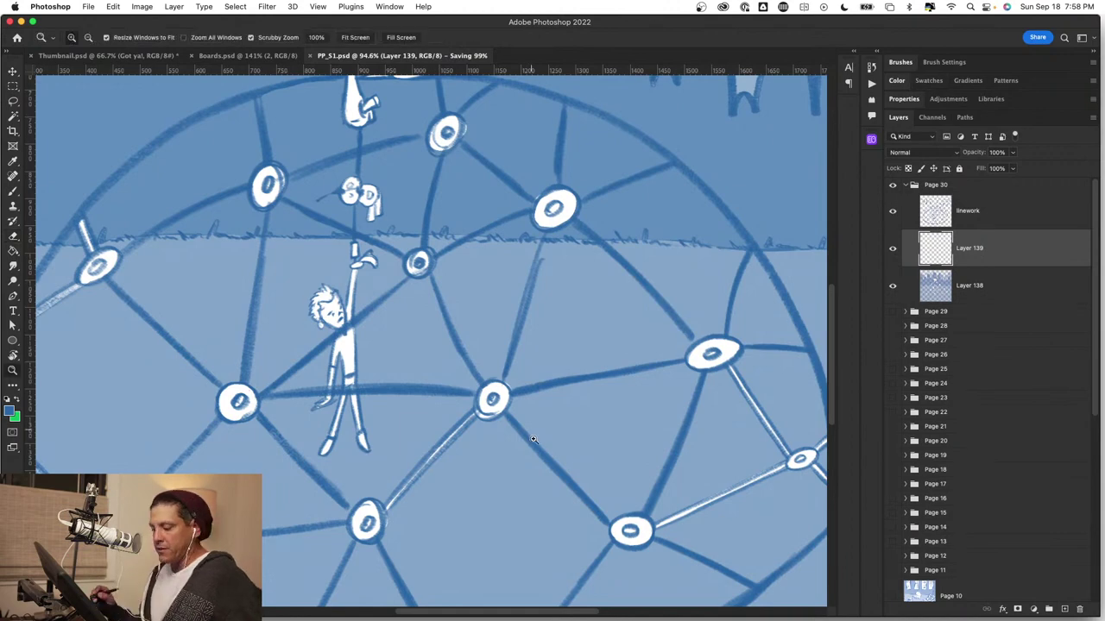
mouse_move(596, 432)
left_mouse_down()
mouse_move(498, 427)
mouse_move(538, 422)
mouse_move(526, 420)
left_mouse_up()
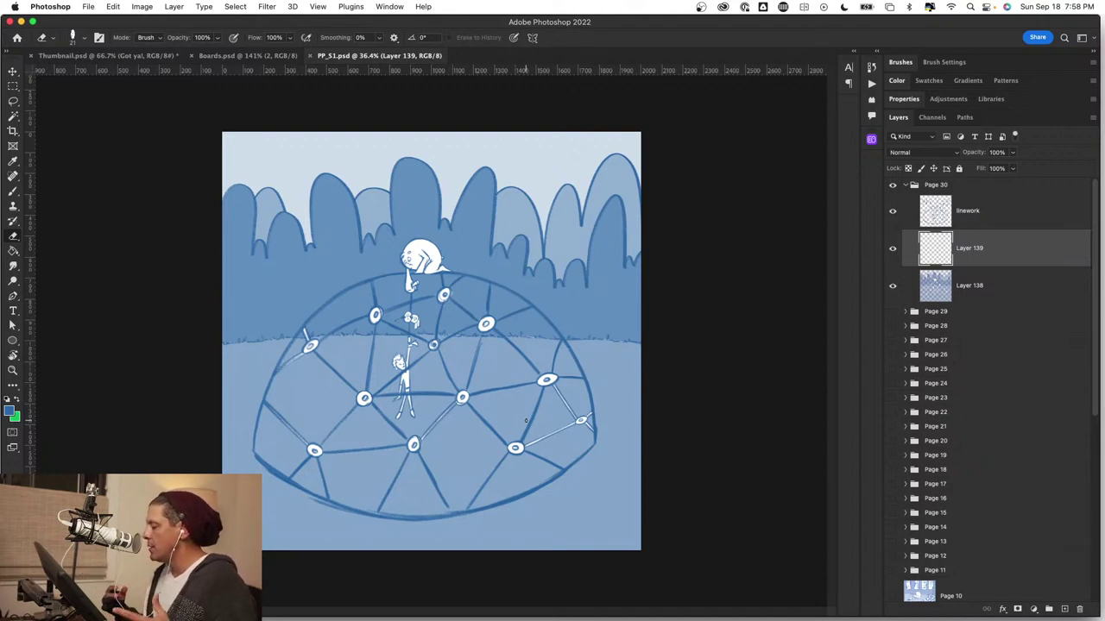
key("z")
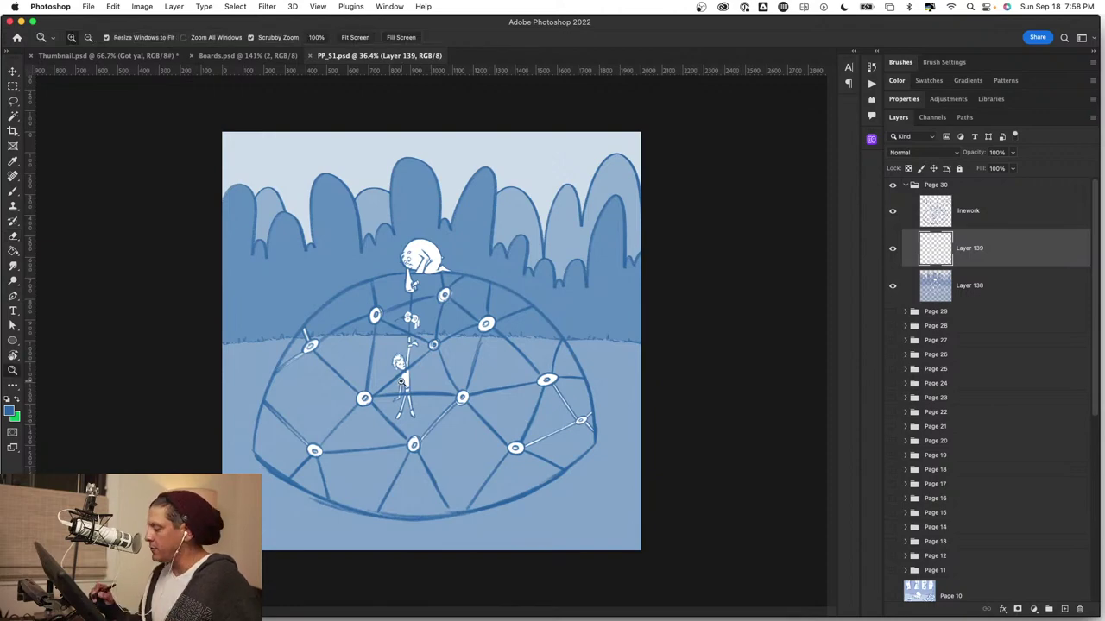
mouse_move(398, 385)
left_mouse_down()
mouse_move(508, 395)
mouse_move(493, 329)
mouse_move(476, 322)
left_mouse_up()
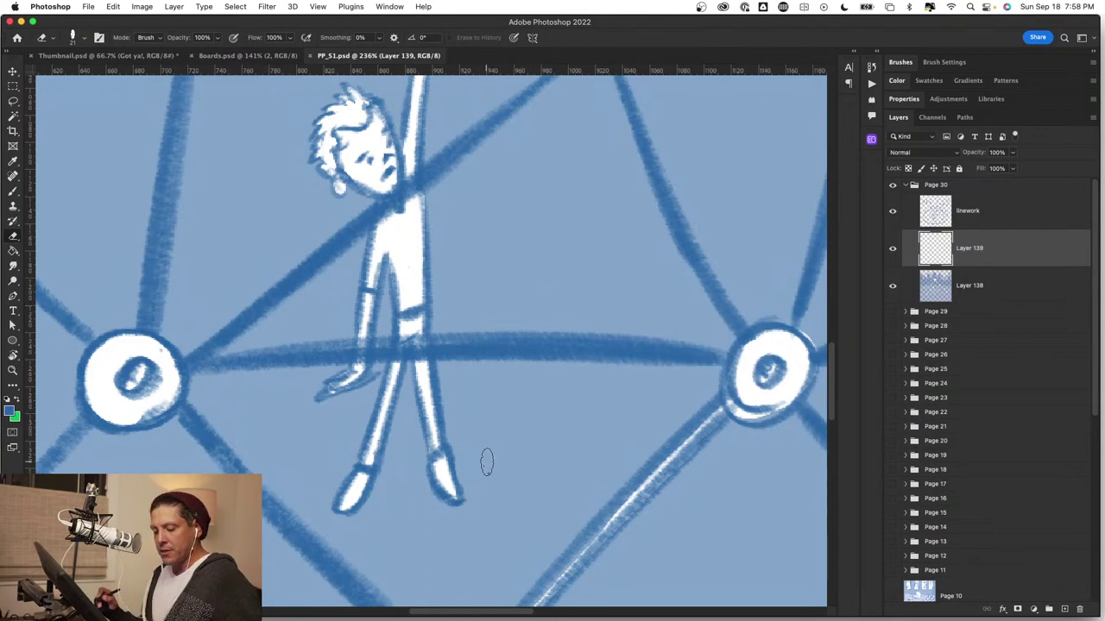
scroll(486, 458, "down", 8)
left_click_drag(493, 464, 450, 405)
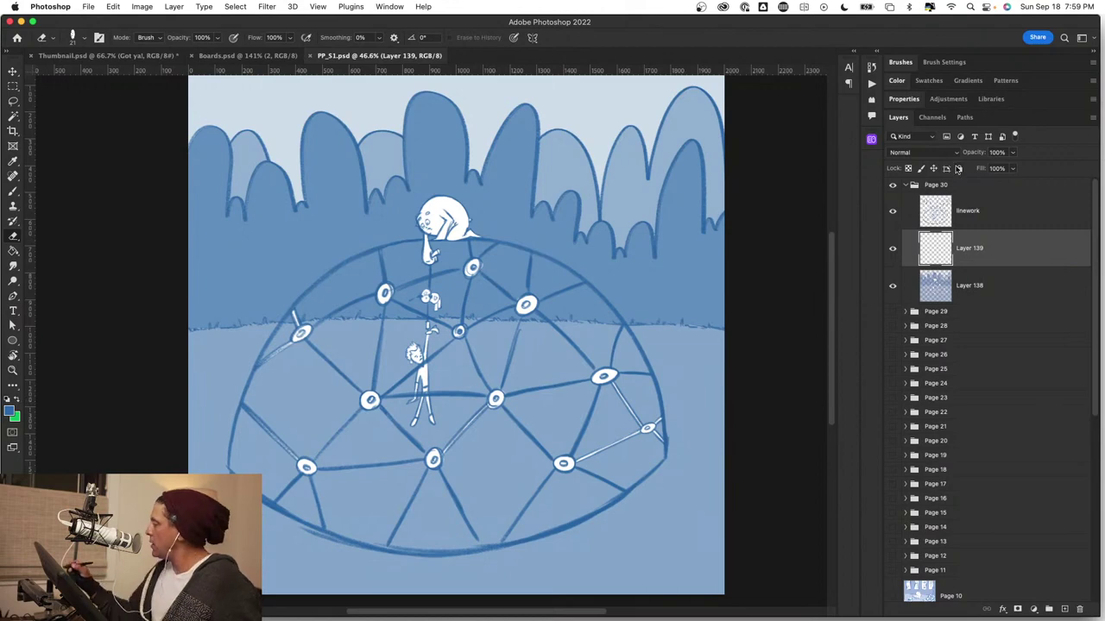
Set the eraser to the Hard Round 35 brush at 8 px.
left_click(900, 62)
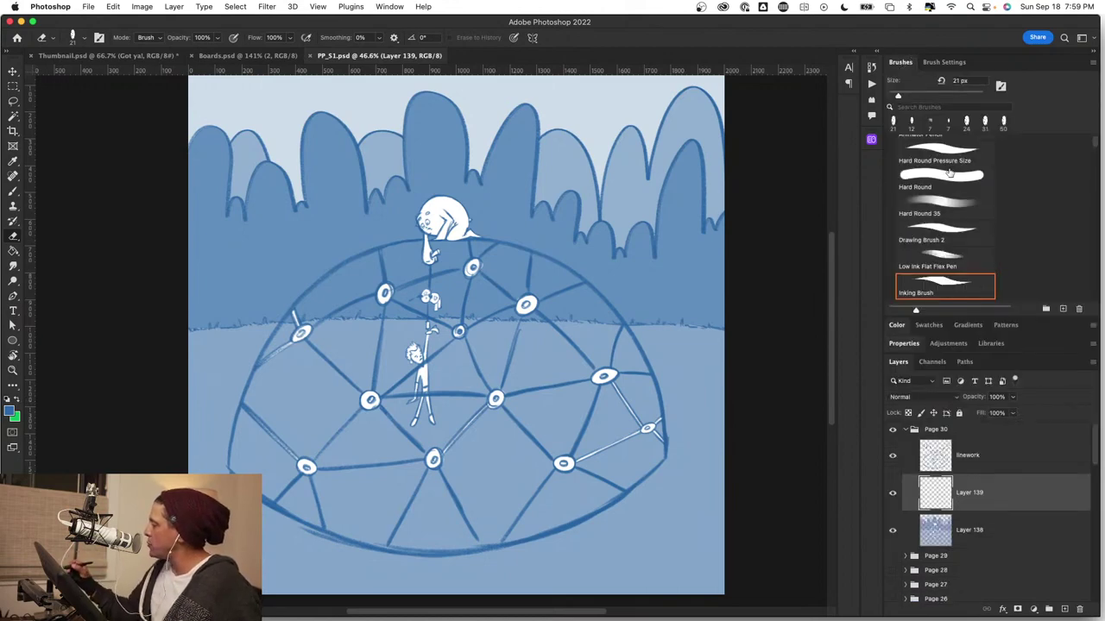
left_click(949, 204)
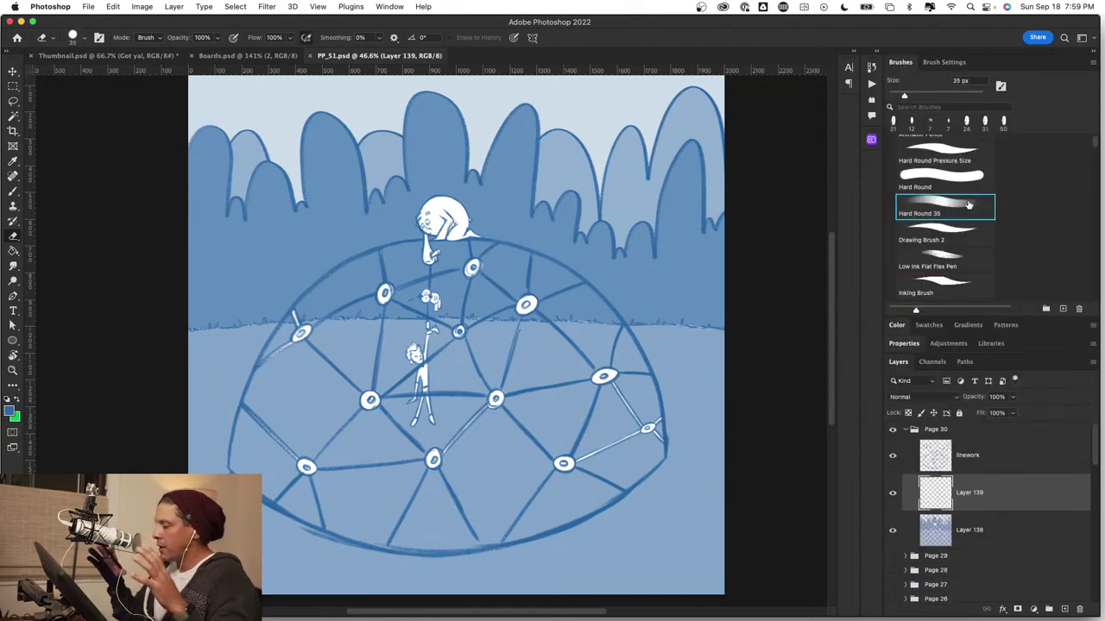
key("super+space")
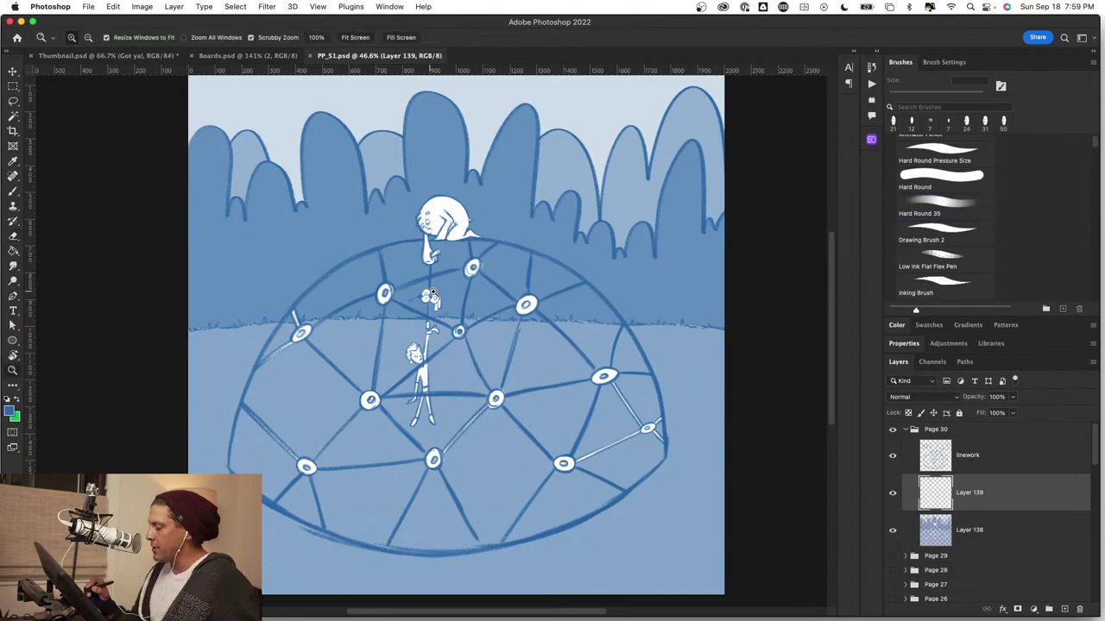
left_click_drag(434, 295, 552, 316)
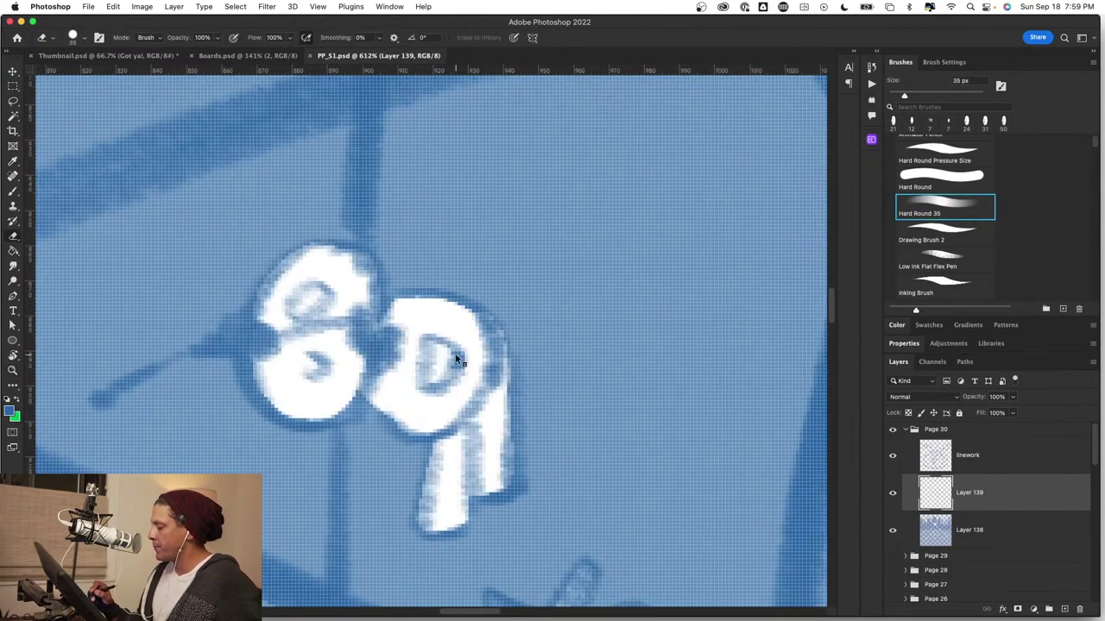
mouse_move(459, 351)
left_mouse_down()
mouse_move(442, 348)
mouse_move(451, 352)
left_mouse_up()
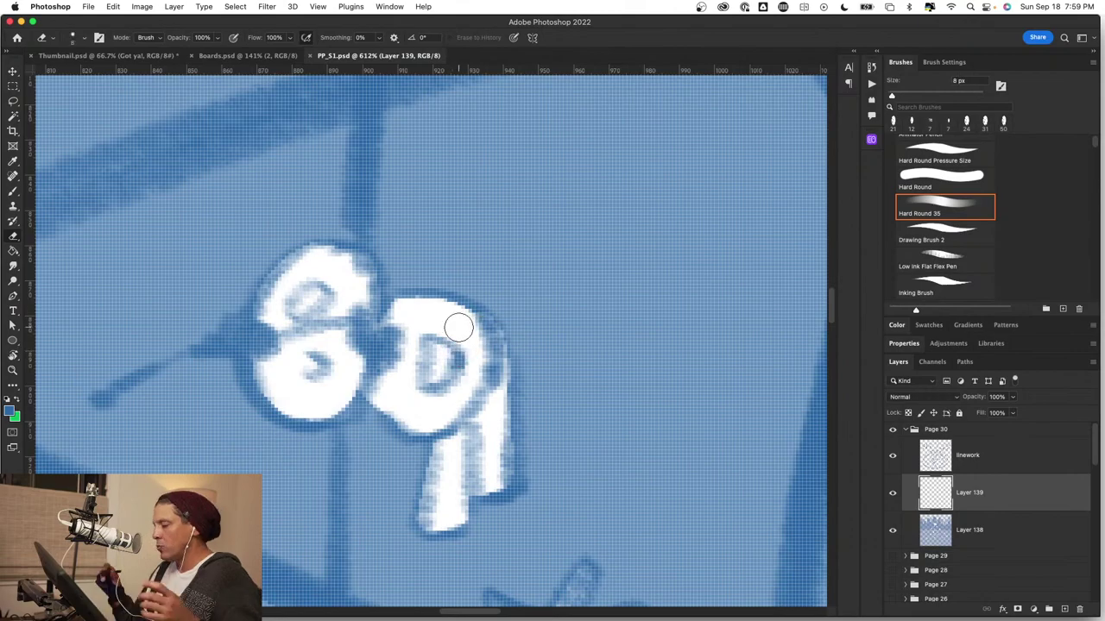
Examine the reaching character up close where the dome struts cross the neck, arm and legs.
key("space")
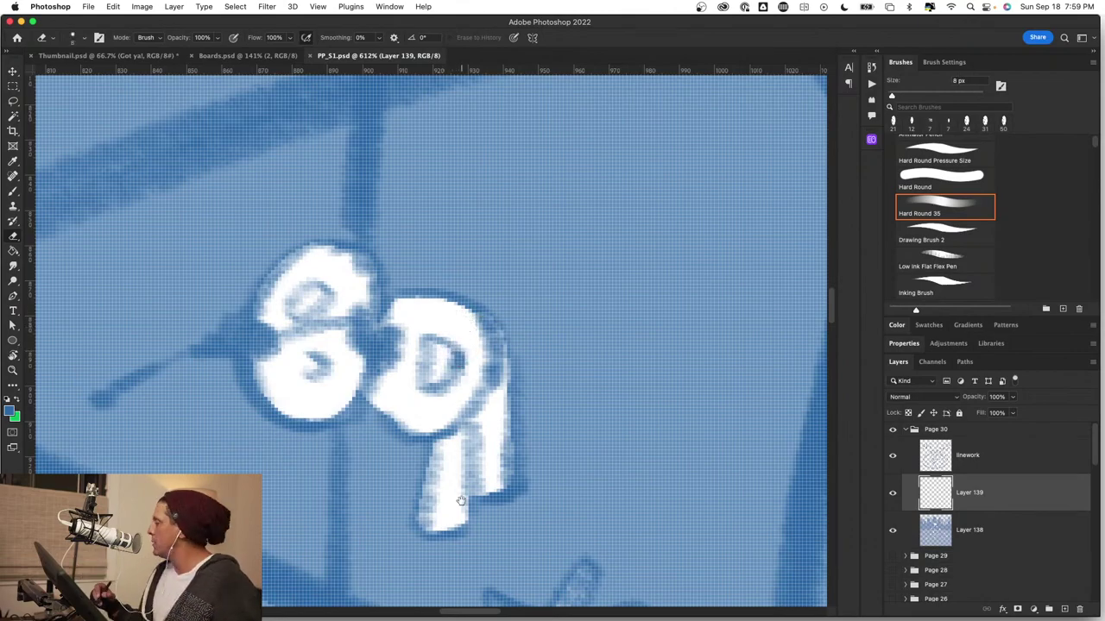
left_click_drag(461, 501, 481, 107)
left_click_drag(407, 591, 457, 365)
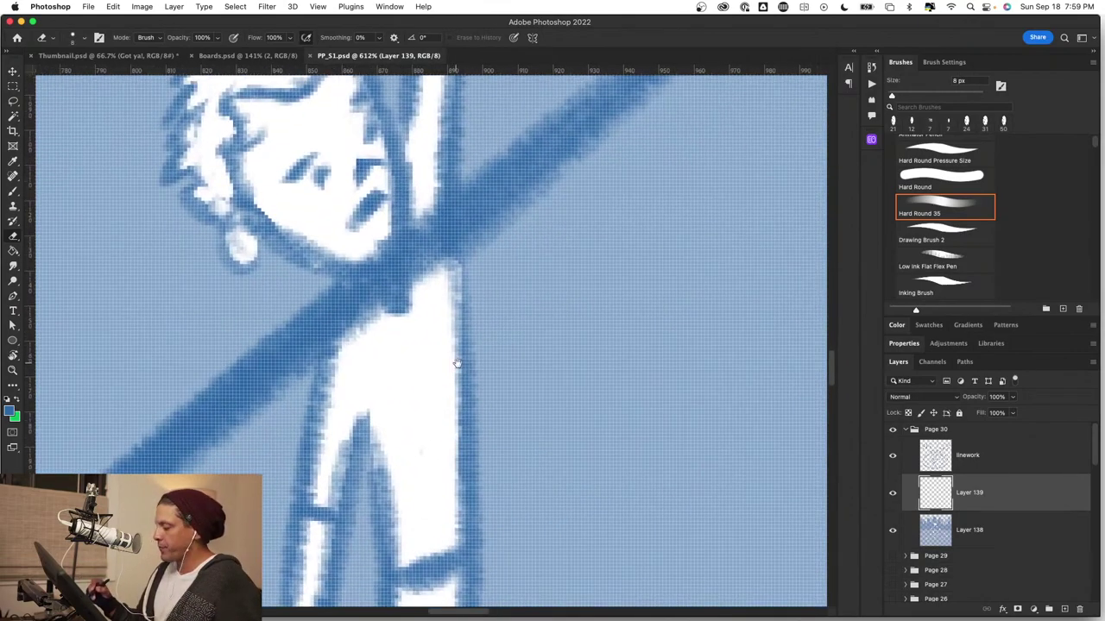
key("super+space")
left_click_drag(476, 424, 459, 449)
key("space")
left_click_drag(464, 505, 471, 358)
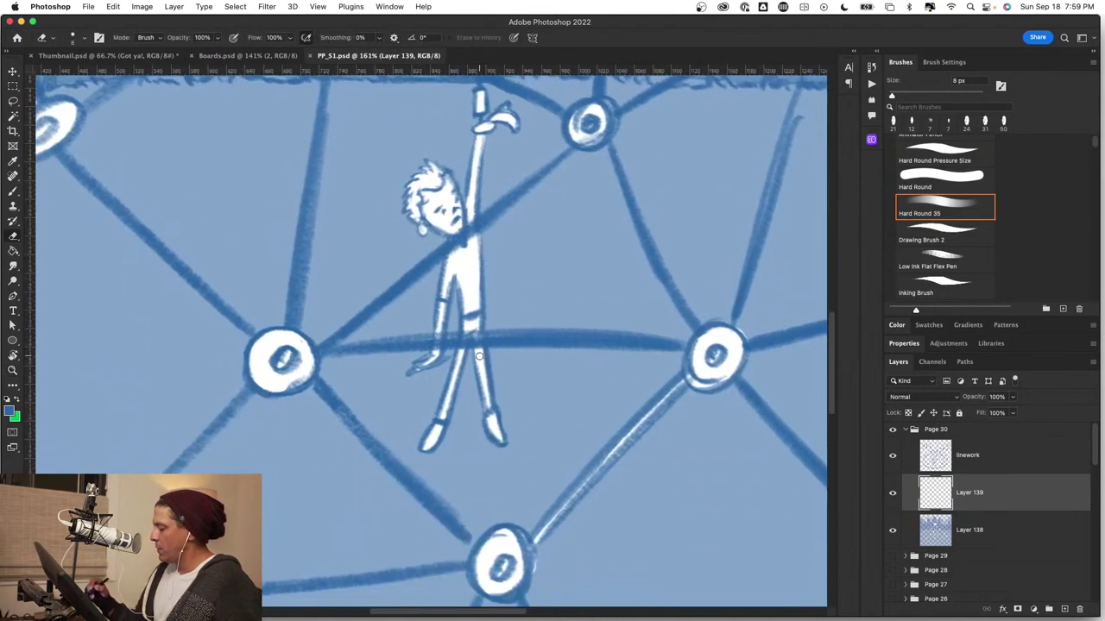
key("super+space")
left_click_drag(473, 307, 469, 353)
key("space")
scroll(467, 353, "up", 1)
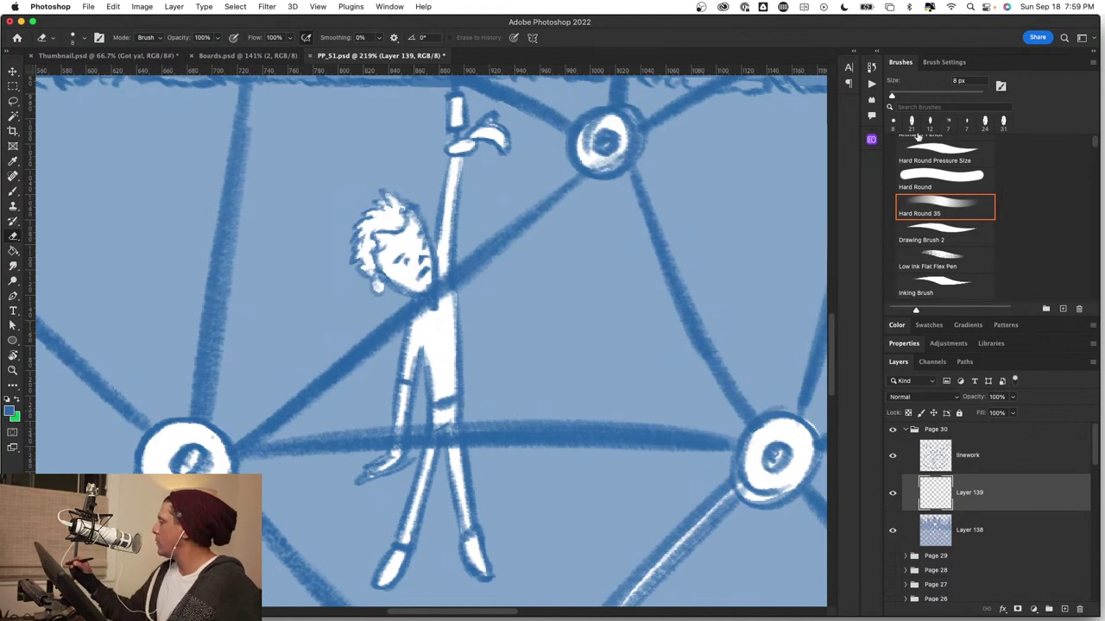
double_click(902, 63)
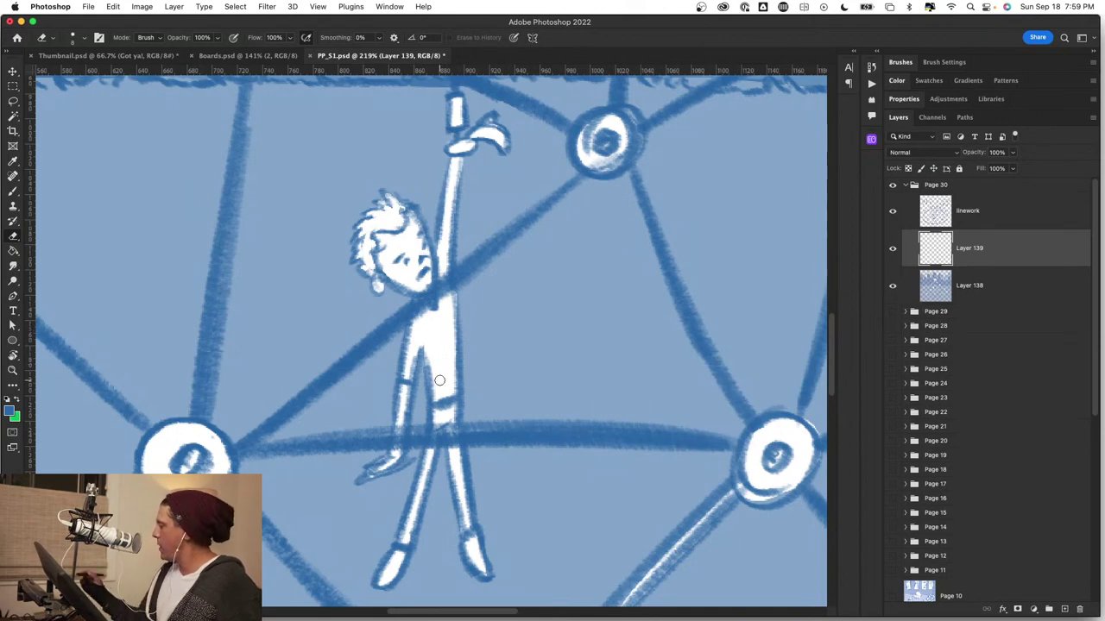
left_click(894, 211)
left_click(894, 211)
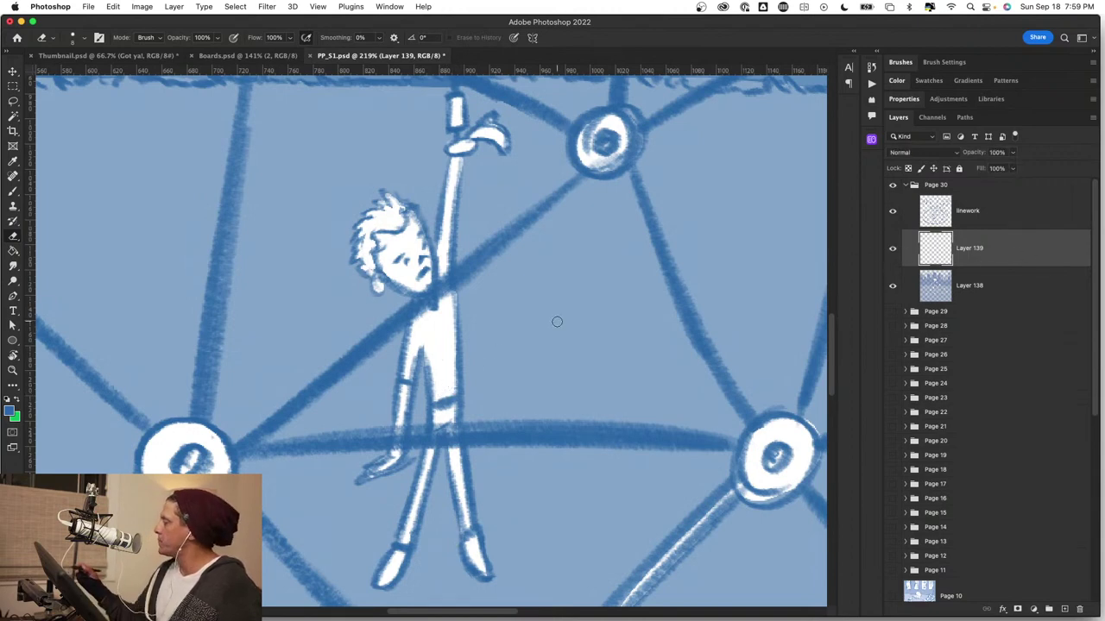
key("b")
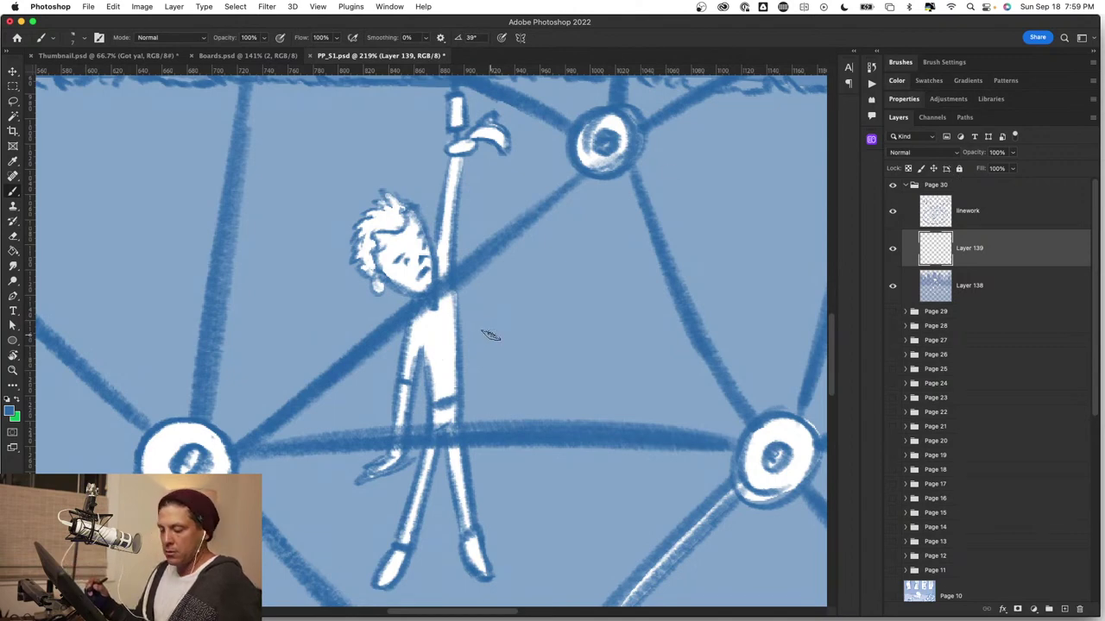
key("e")
left_click(914, 64)
left_click(913, 65)
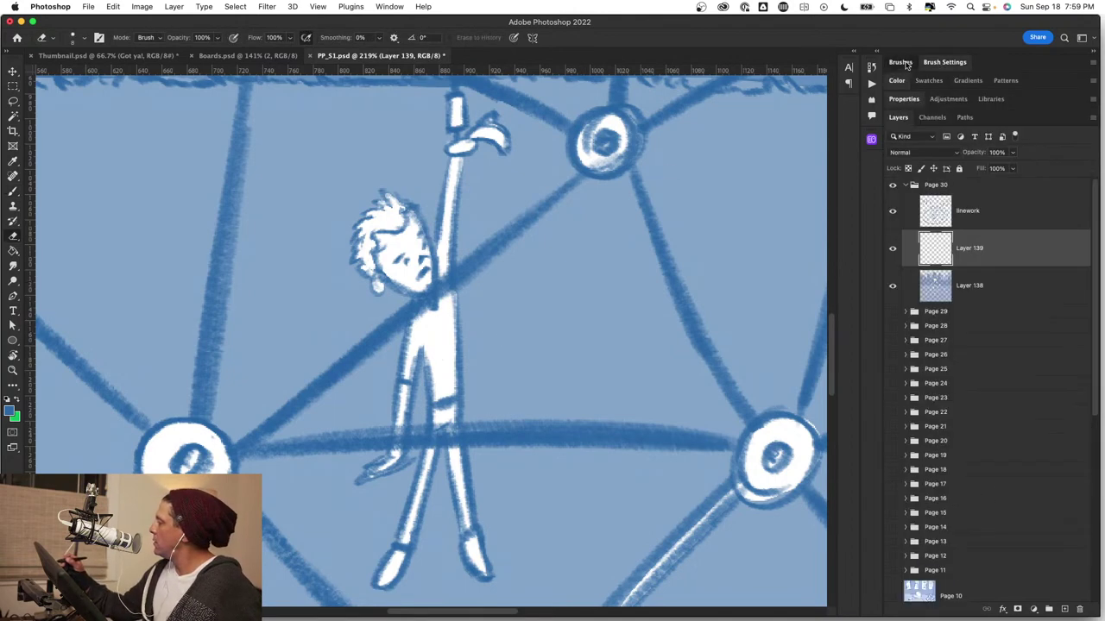
left_click(904, 65)
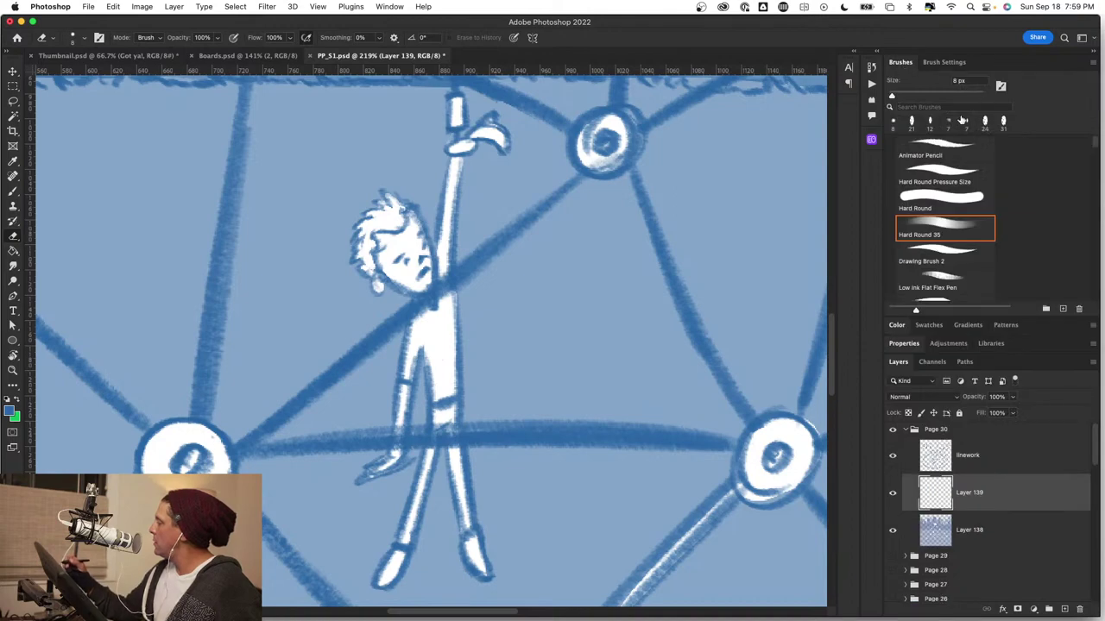
left_click(910, 123)
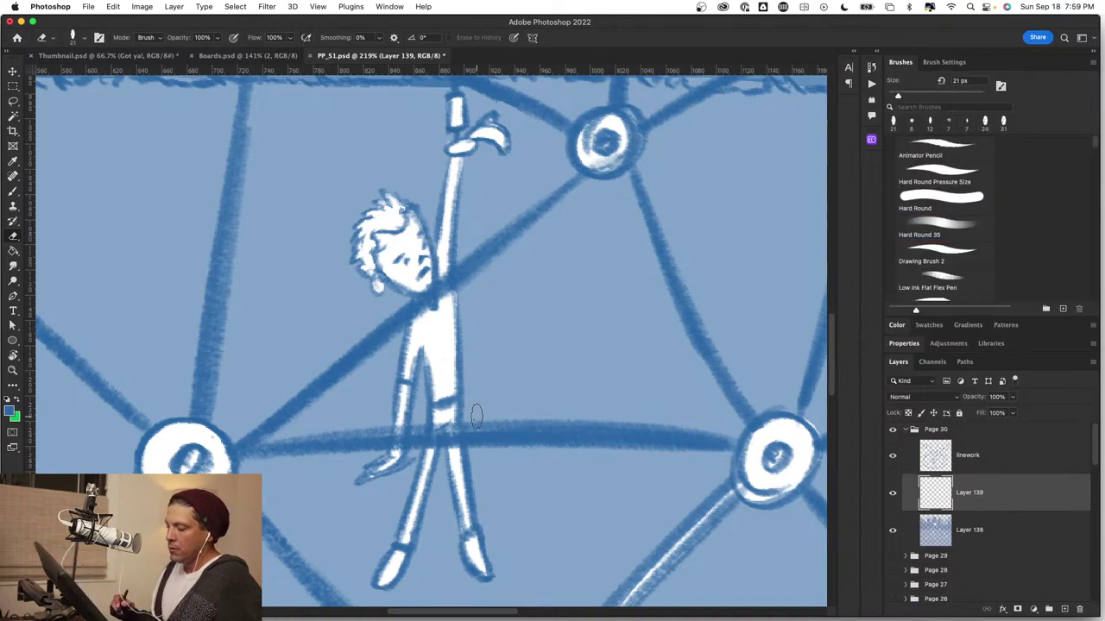
left_click_drag(475, 417, 420, 440)
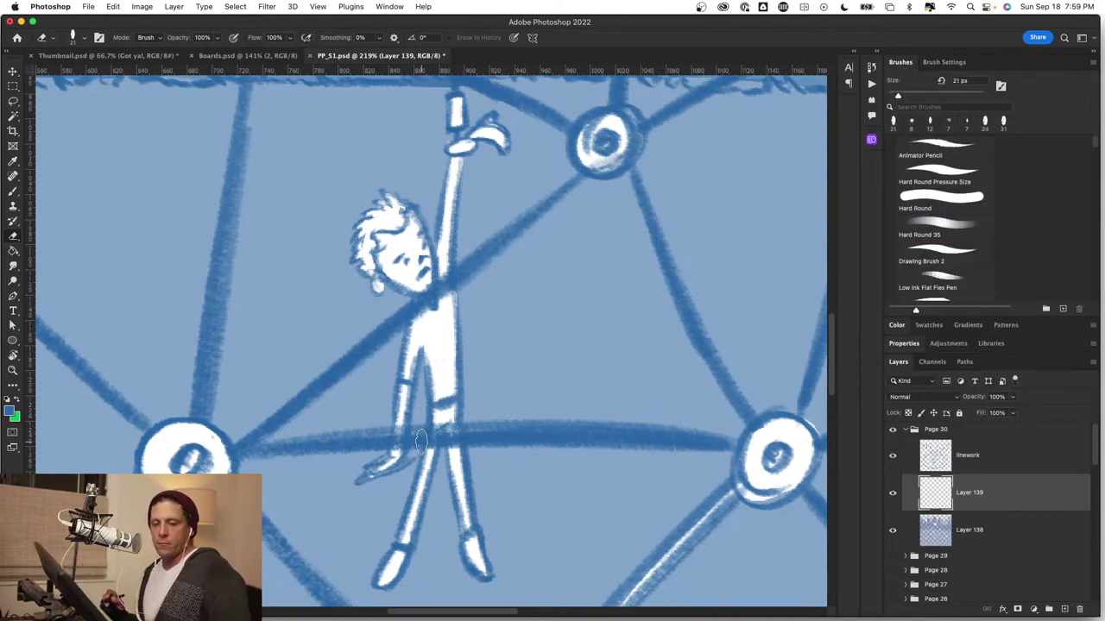
Paint the reaching character's trousers blue and the lowered sleeve light blue on Layer 139 with the Hard Round 35 brush at 10 px.
key("b")
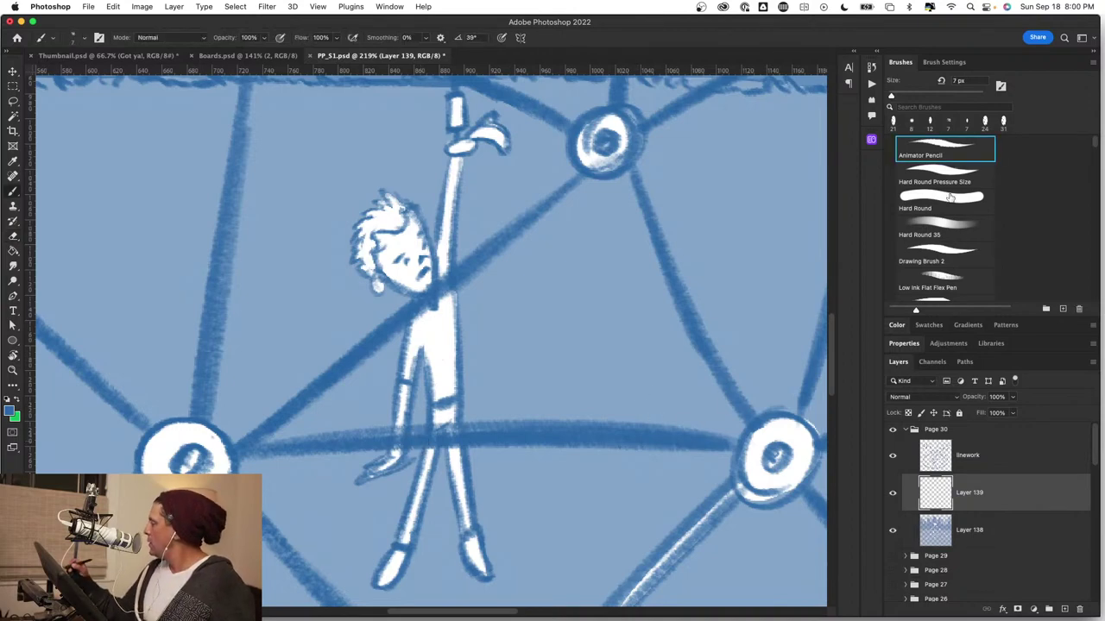
left_click(946, 229)
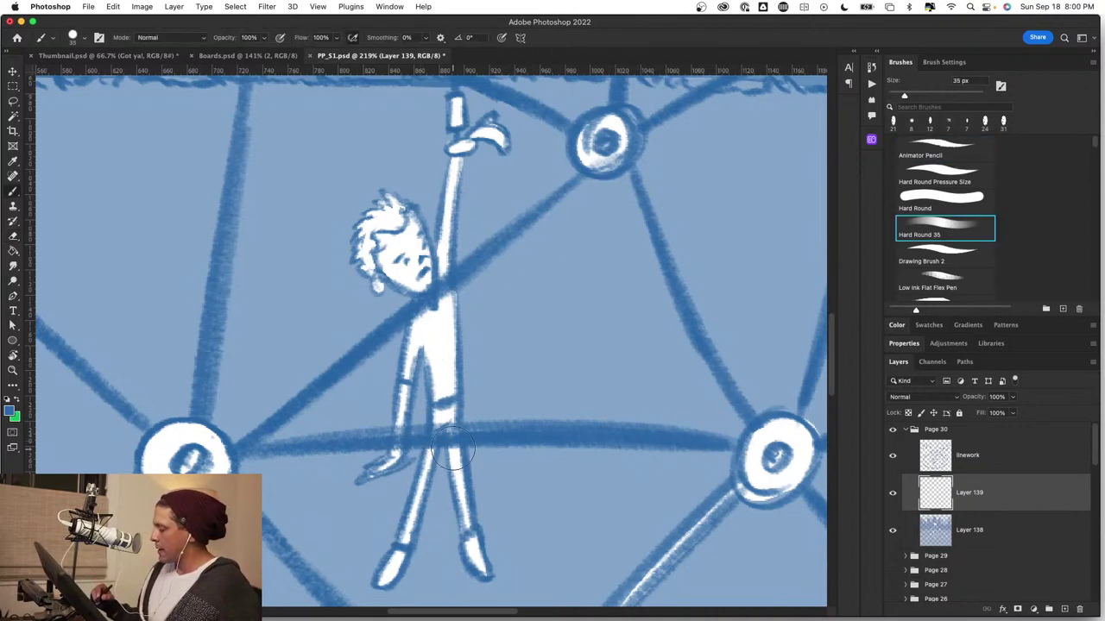
left_click_drag(462, 420, 502, 325)
left_click_drag(485, 371, 468, 371)
mouse_move(469, 319)
left_mouse_down()
mouse_move(472, 335)
mouse_move(485, 332)
mouse_move(497, 406)
left_mouse_up()
left_click_drag(494, 348, 444, 426)
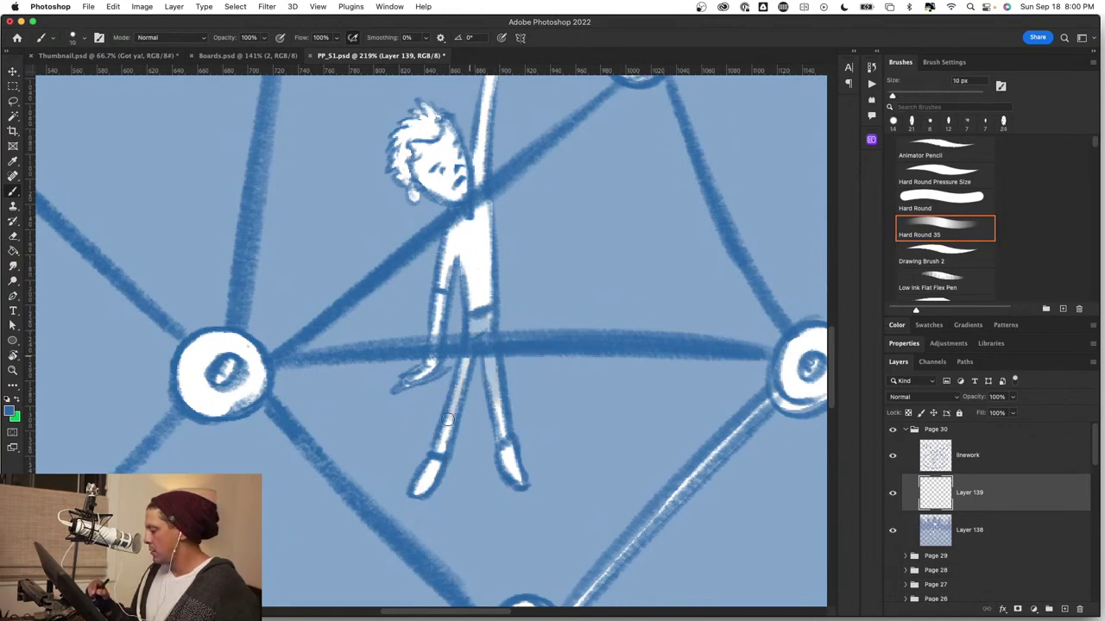
left_click_drag(466, 361, 441, 447)
left_click_drag(477, 320, 504, 440)
left_click_drag(470, 357, 442, 429)
mouse_move(461, 214)
left_mouse_down()
mouse_move(444, 282)
mouse_move(450, 257)
left_mouse_up()
Draw a small slanted oval emblem on the reaching character's shirt on the linework layer with the Animator Pencil at 6 px.
key("z")
left_click_drag(504, 200, 561, 205)
key("b")
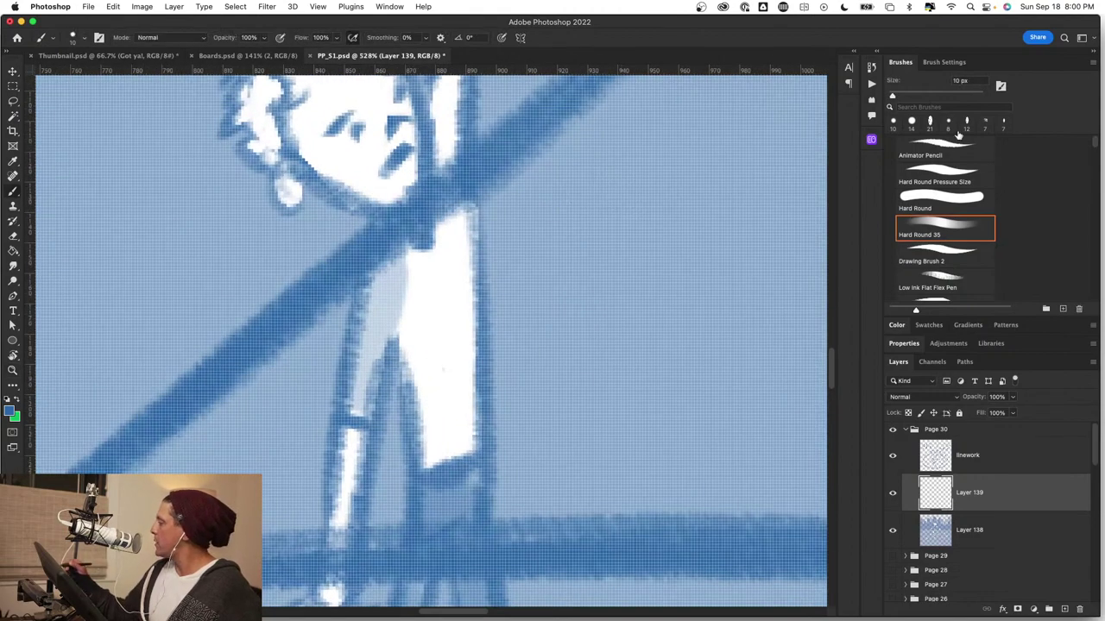
left_click(957, 136)
mouse_move(460, 286)
left_mouse_down()
mouse_move(410, 331)
mouse_move(461, 301)
left_mouse_up()
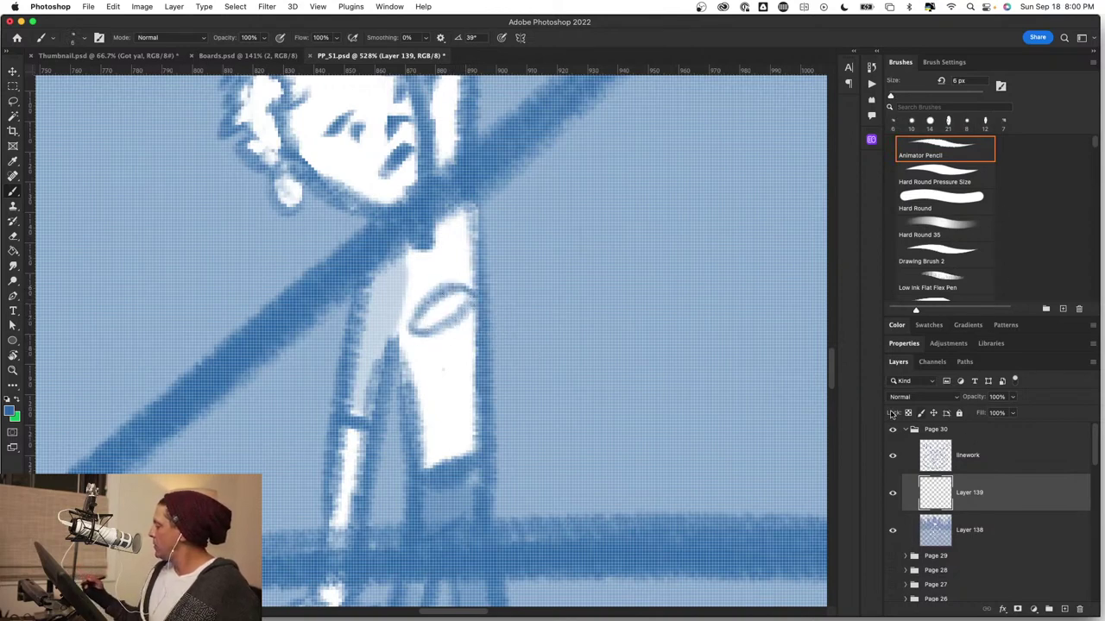
key("super+z")
left_click(992, 459)
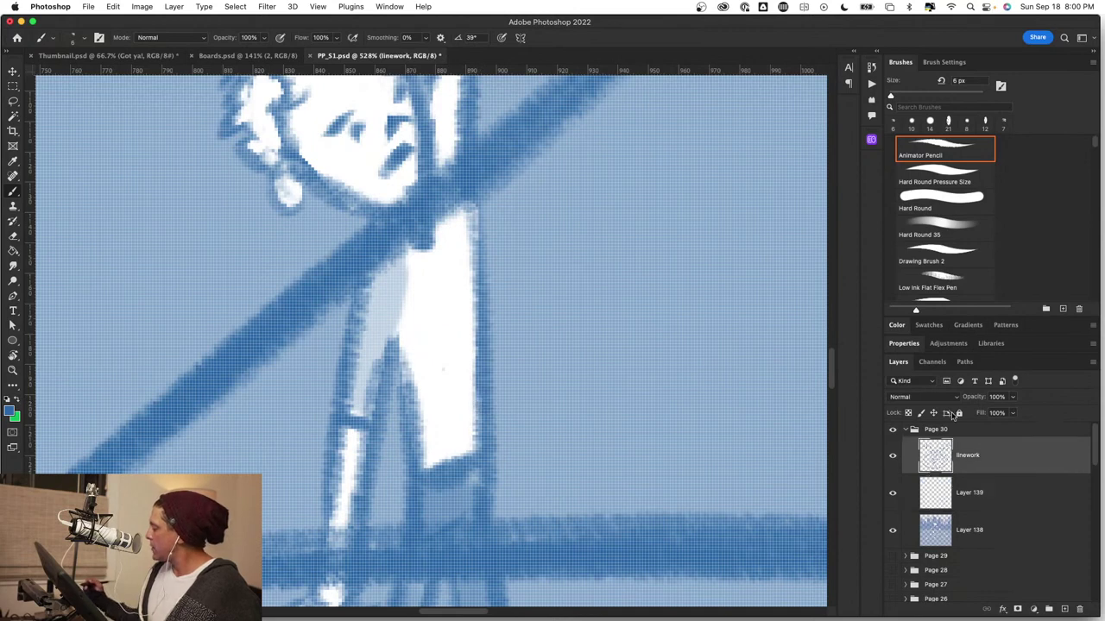
mouse_move(432, 288)
left_mouse_down()
mouse_move(466, 288)
mouse_move(404, 315)
mouse_move(466, 292)
left_mouse_up()
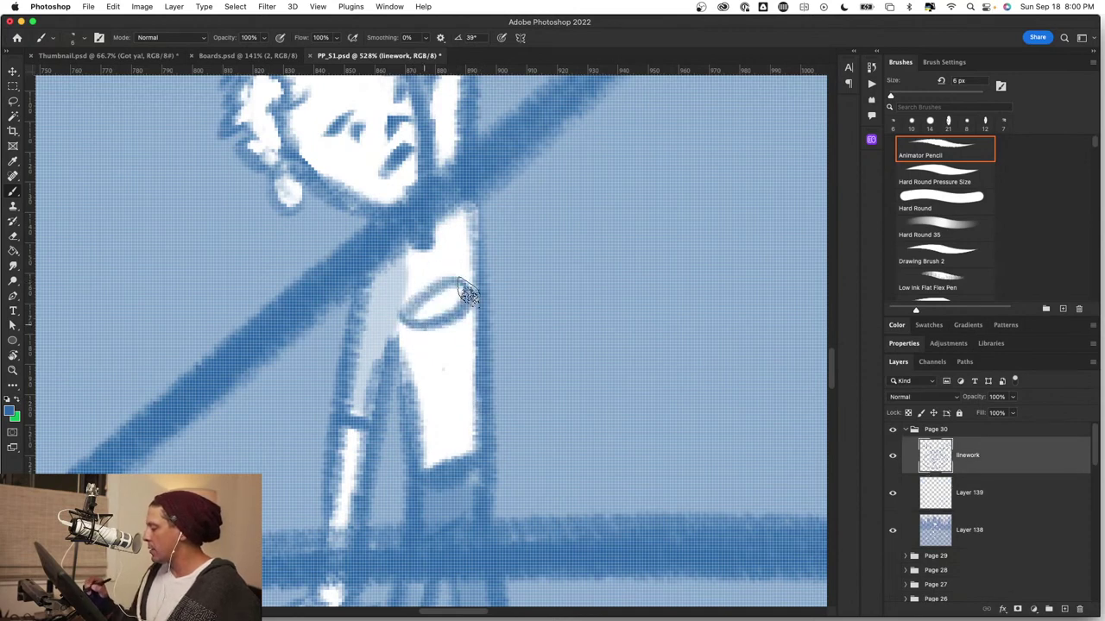
Shade the shirt around the oval emblem light blue on Layer 139 with the Hard Round 35 brush at 11 px.
left_click(1003, 494)
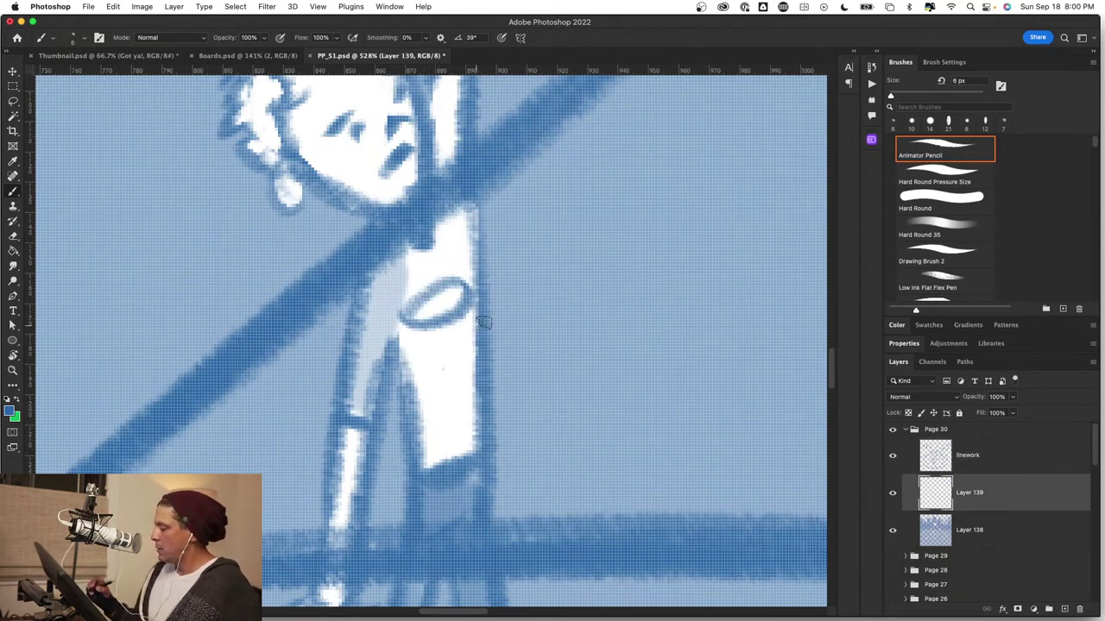
left_click(947, 234)
mouse_move(467, 260)
left_mouse_down()
mouse_move(435, 254)
mouse_move(455, 235)
mouse_move(463, 284)
mouse_move(465, 199)
left_mouse_up()
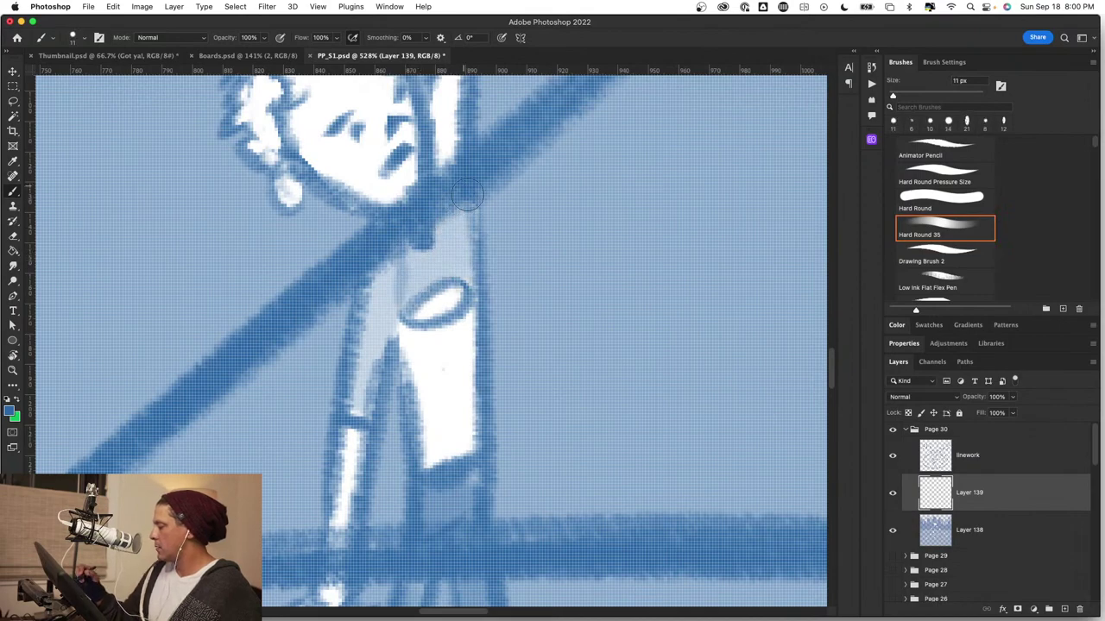
left_click_drag(494, 233, 480, 448)
mouse_move(428, 294)
left_mouse_down()
mouse_move(423, 352)
mouse_move(433, 284)
mouse_move(442, 371)
left_mouse_up()
scroll(518, 293, "down", 6)
mouse_move(430, 302)
left_mouse_down()
mouse_move(447, 412)
mouse_move(463, 331)
mouse_move(444, 308)
mouse_move(470, 291)
mouse_move(482, 337)
mouse_move(491, 334)
mouse_move(483, 406)
left_mouse_up()
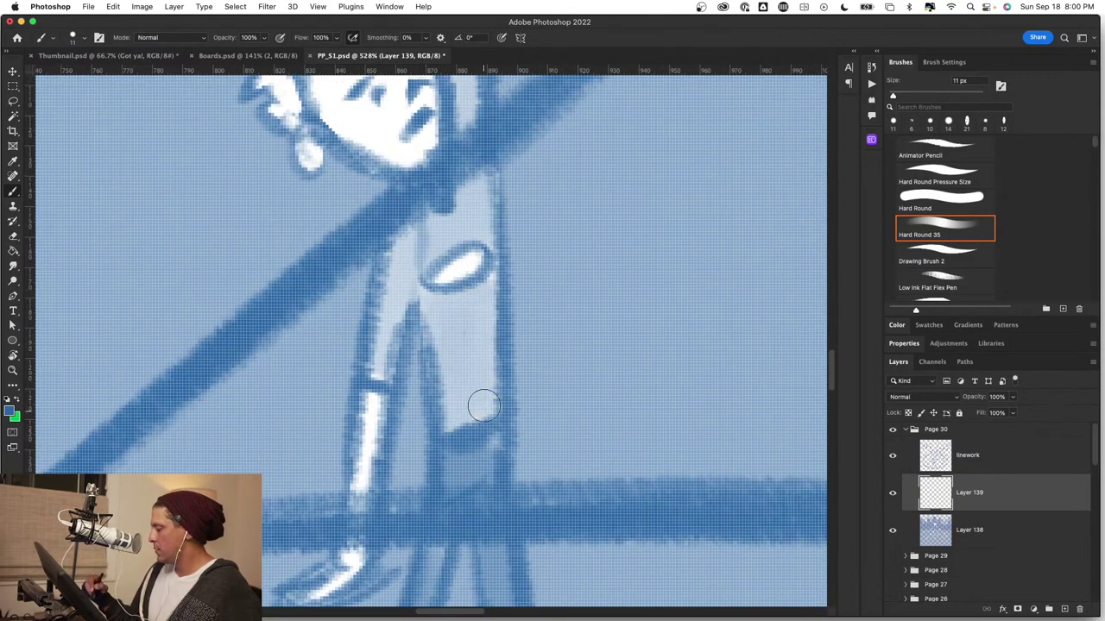
Dab light blue spots on the round creature's bent arm with the Hard Round 35 brush at 7 px.
key("z")
left_click_drag(563, 389, 487, 396)
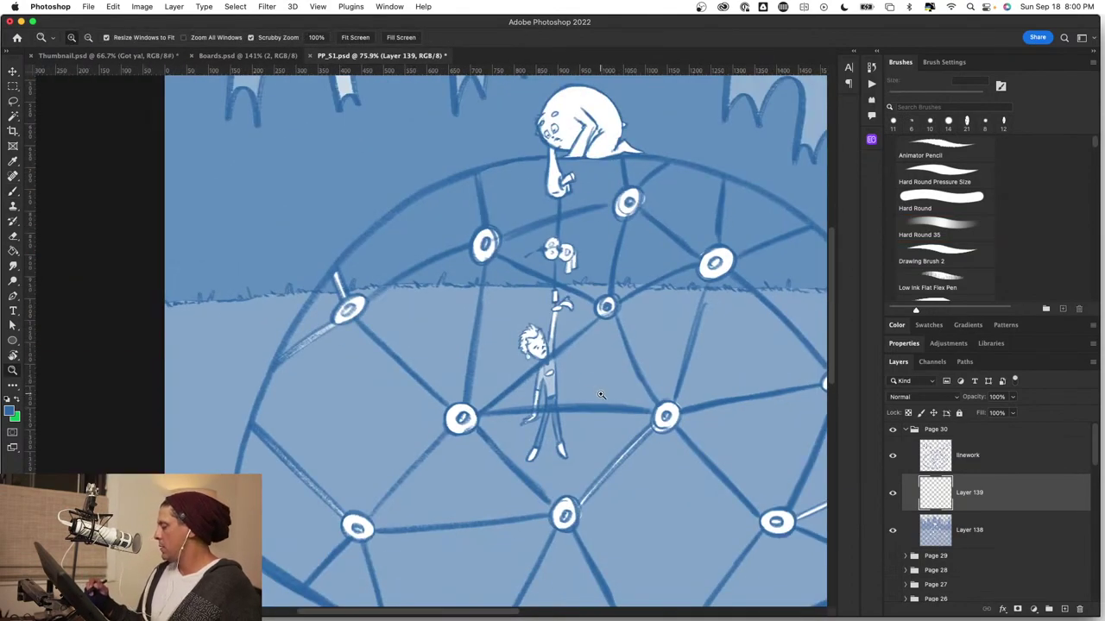
left_click_drag(600, 394, 613, 399)
left_click_drag(595, 232, 594, 257)
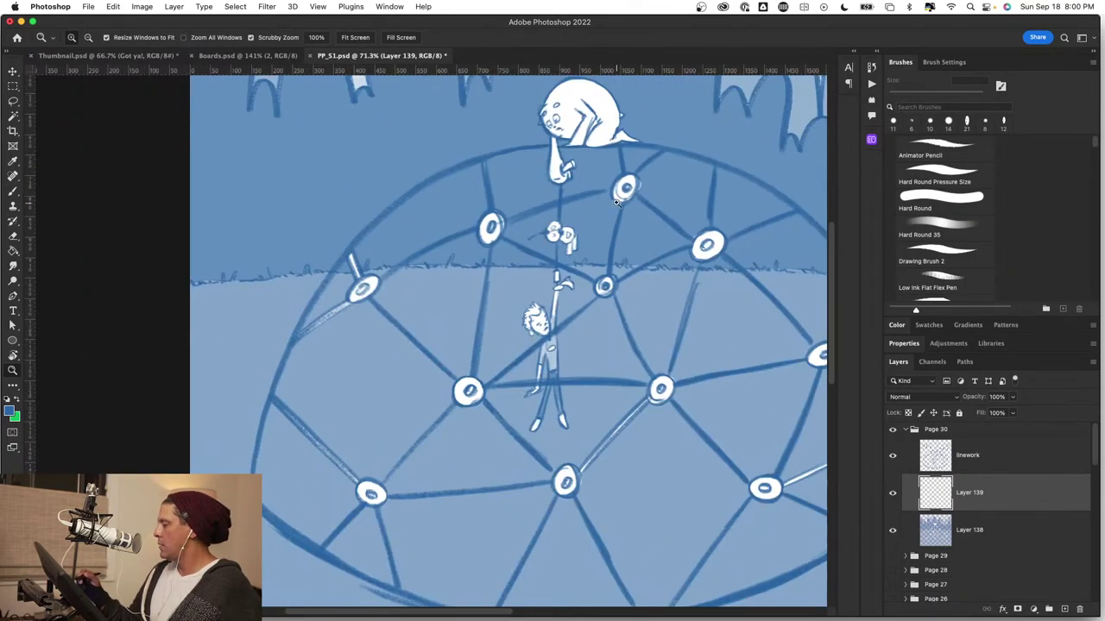
left_click_drag(616, 203, 585, 201)
left_click_drag(497, 190, 561, 220)
mouse_move(229, 490)
left_mouse_down()
mouse_move(601, 332)
mouse_move(355, 368)
mouse_move(393, 354)
mouse_move(371, 361)
left_mouse_up()
key("b")
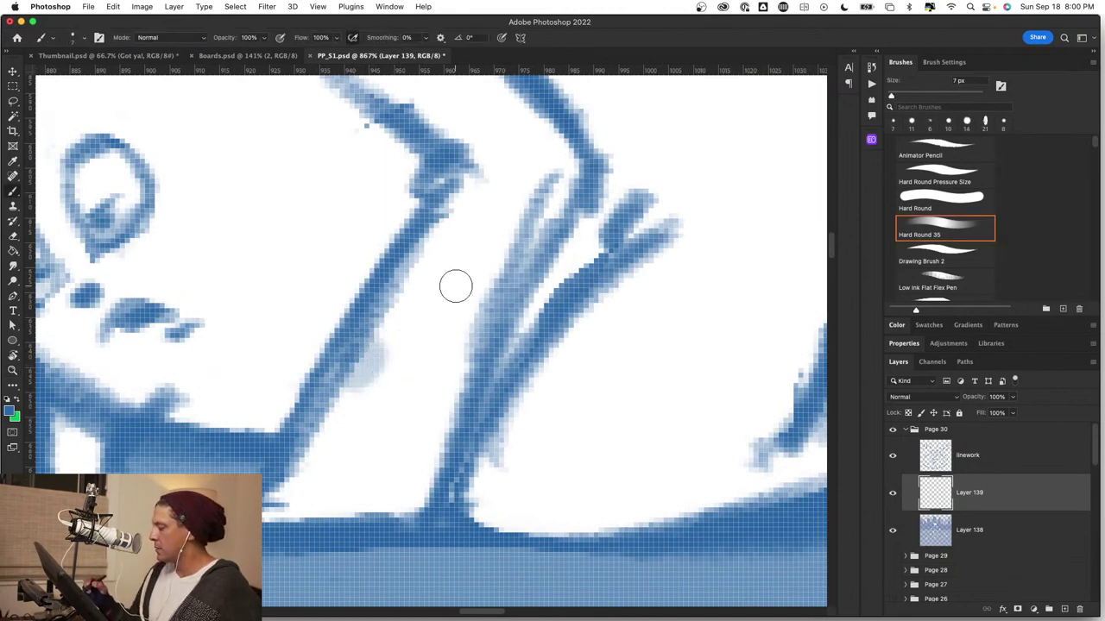
left_click(441, 284)
mouse_move(451, 350)
left_mouse_down()
mouse_move(457, 394)
mouse_move(432, 444)
mouse_move(441, 422)
mouse_move(576, 435)
mouse_move(593, 423)
mouse_move(521, 468)
mouse_move(495, 434)
mouse_move(433, 222)
mouse_move(427, 290)
left_mouse_up()
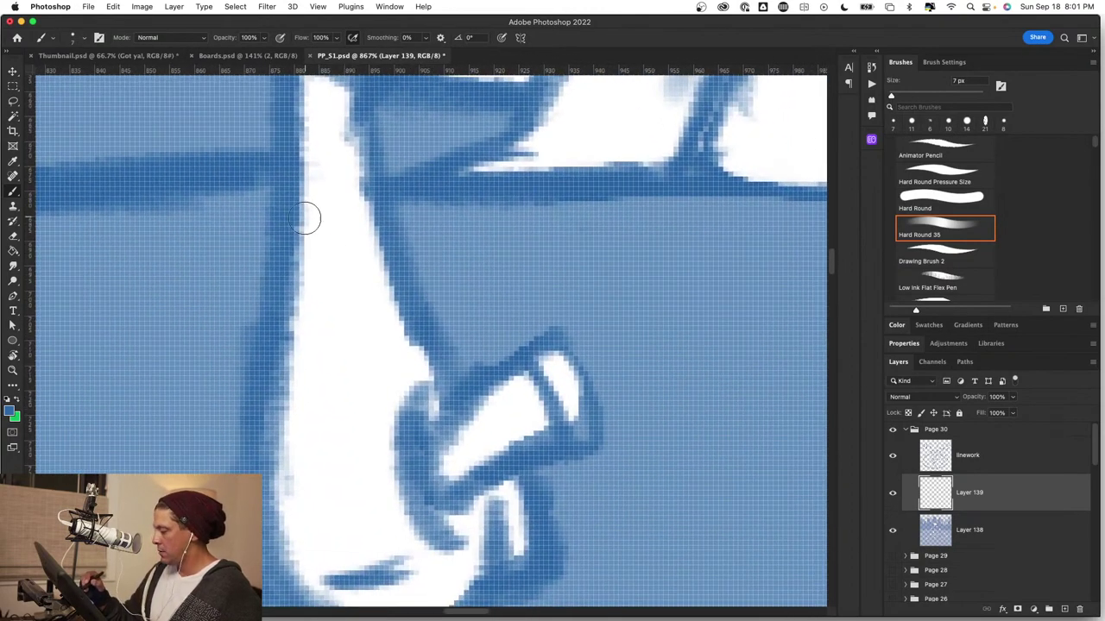
Add light blue spots down both edges of the round creature's hanging arm, up to where it meets the head.
left_click_drag(305, 218, 308, 253)
mouse_move(373, 307)
left_mouse_down()
mouse_move(388, 343)
mouse_move(379, 356)
left_mouse_up()
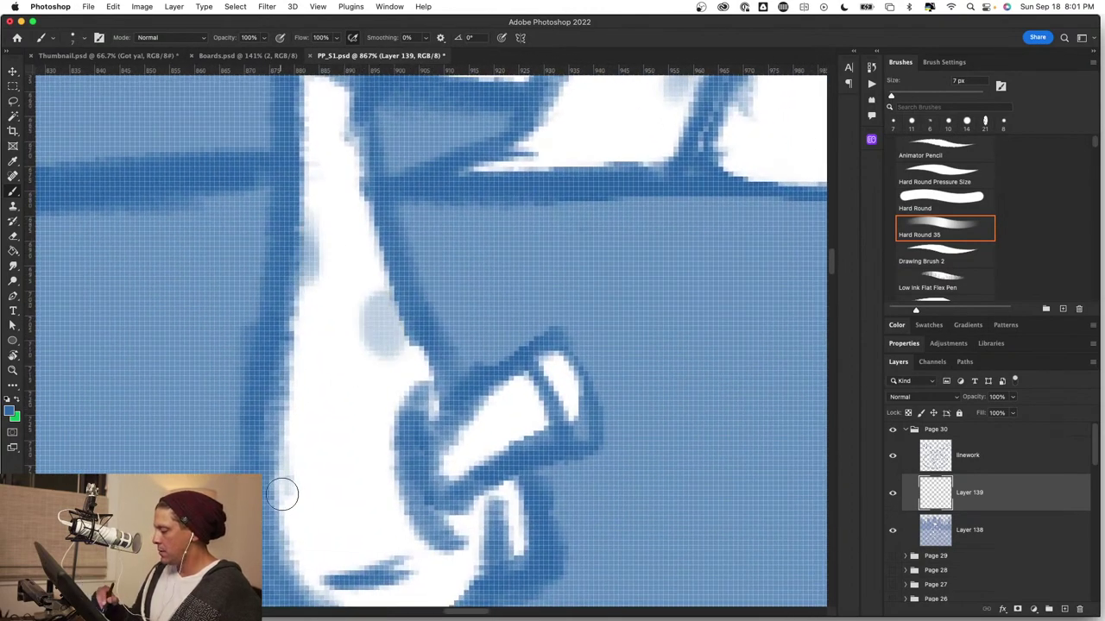
left_click_drag(282, 495, 301, 489)
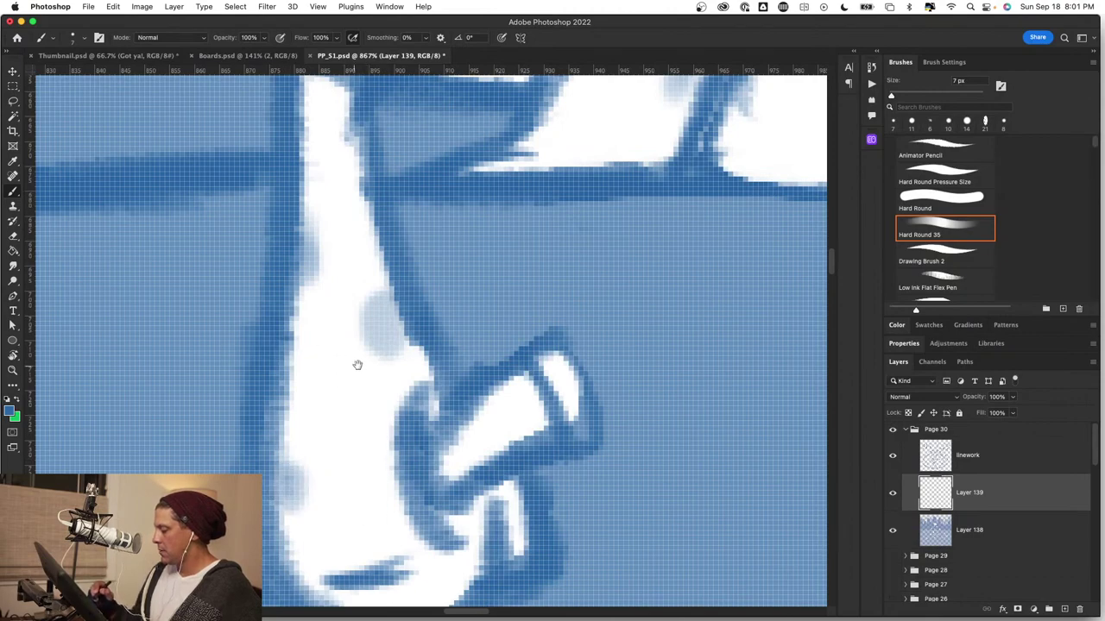
left_click_drag(358, 364, 347, 564)
left_click_drag(305, 296, 304, 371)
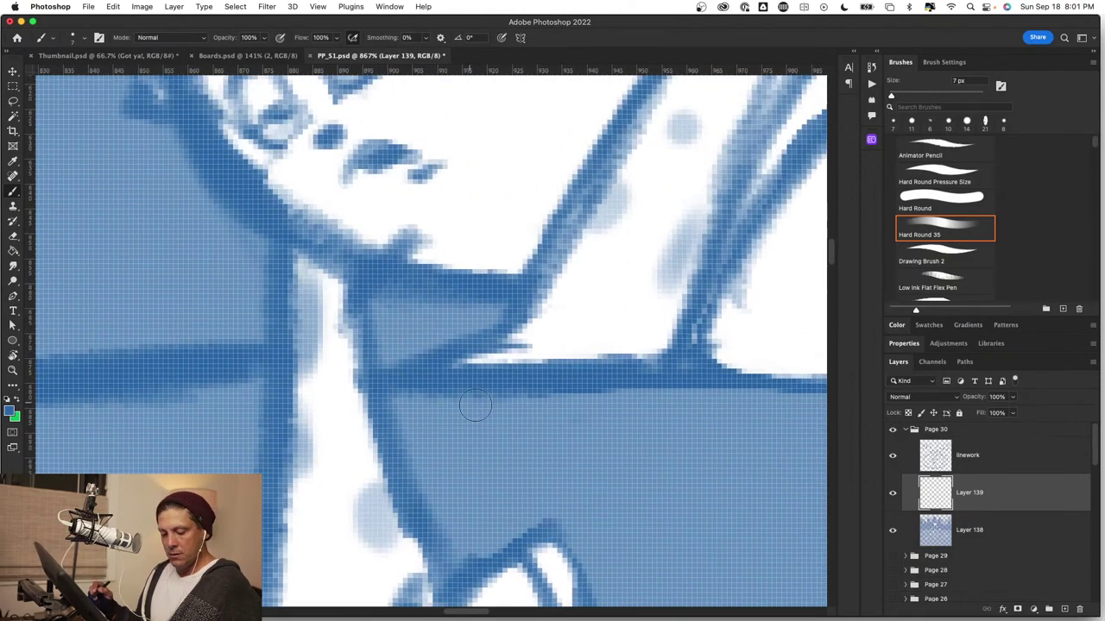
Add blue spots to the round creature's back and tint the oval markings on its head.
left_click_drag(497, 431, 413, 433)
left_click_drag(546, 412, 602, 393)
left_click_drag(447, 222, 457, 221)
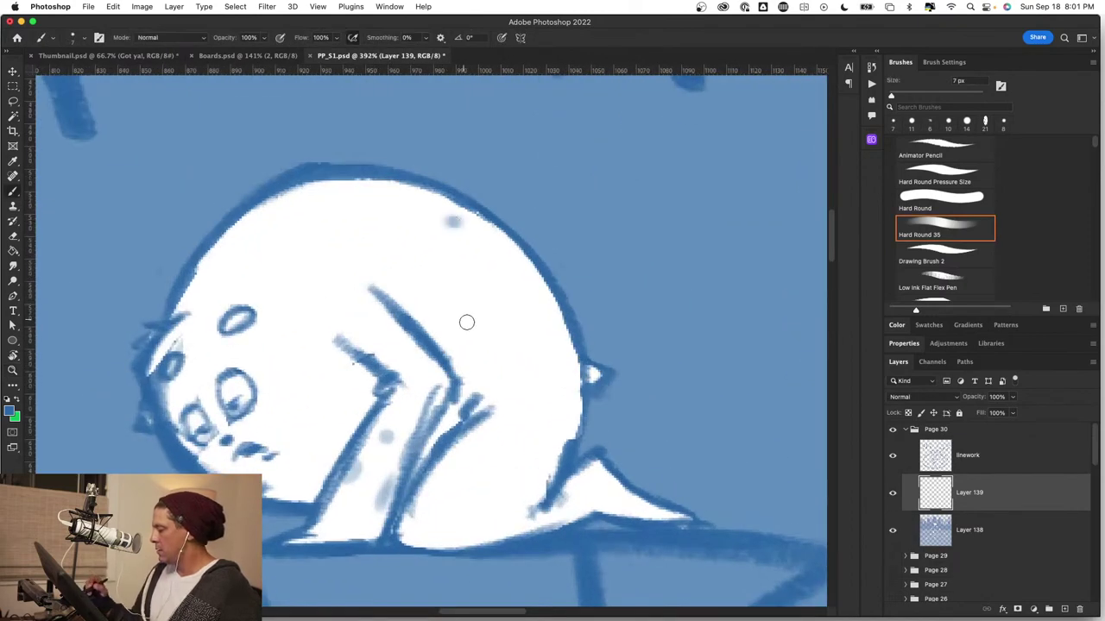
left_click_drag(466, 322, 471, 315)
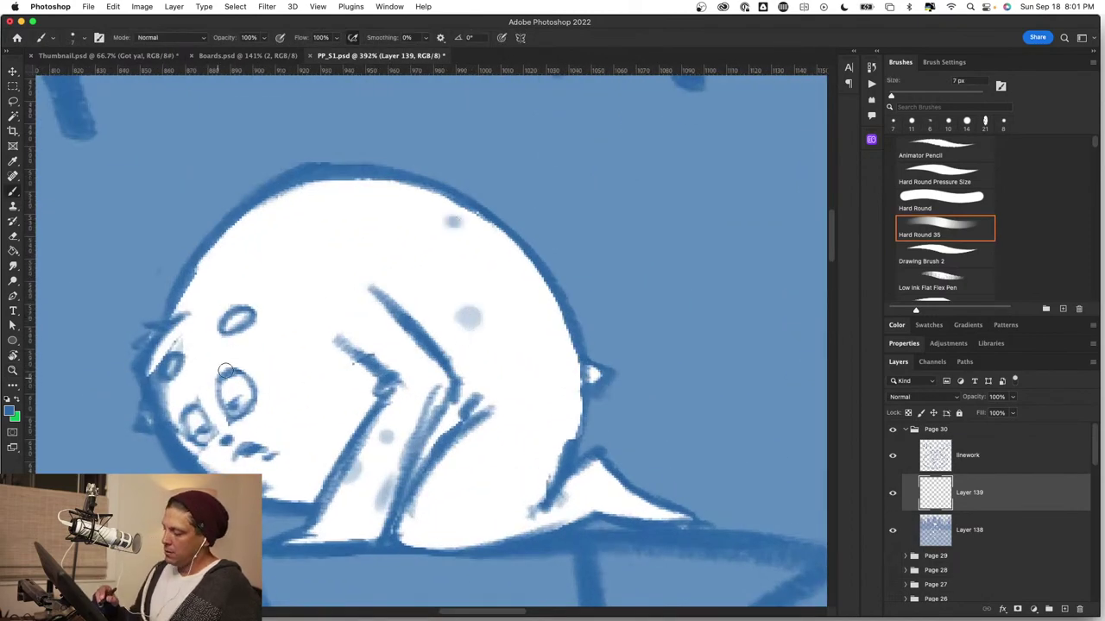
left_click_drag(173, 368, 173, 373)
left_click_drag(224, 328, 238, 317)
left_click_drag(386, 389, 279, 406)
left_click_drag(489, 422, 546, 438)
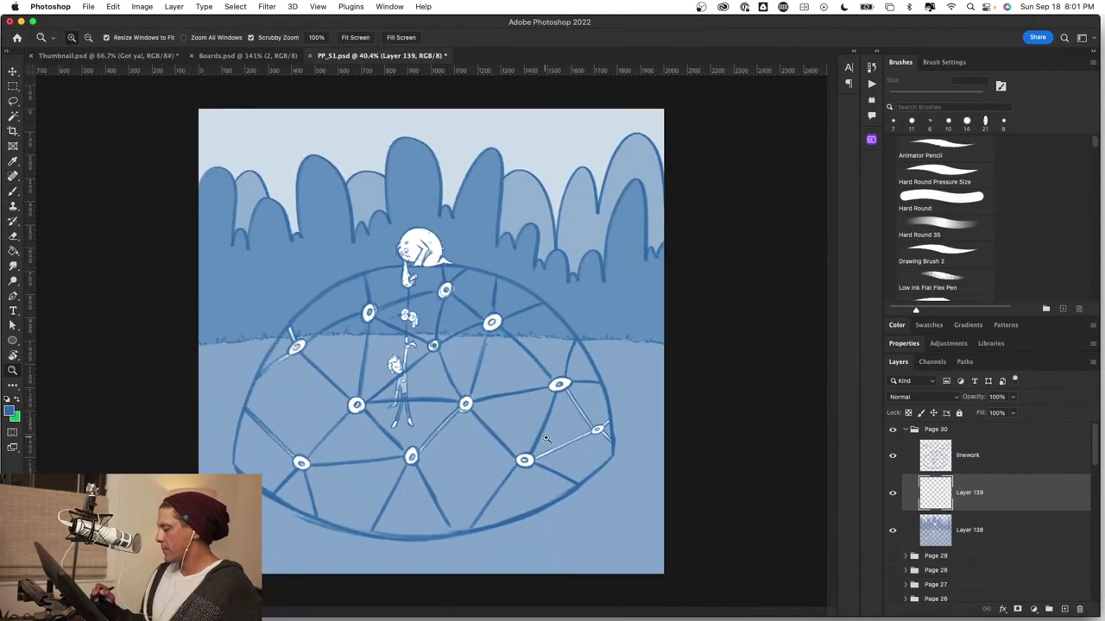
mouse_move(592, 473)
left_mouse_down()
mouse_move(580, 458)
mouse_move(595, 458)
left_mouse_up()
Merge Layer 139 down into Layer 138 and rename the merged layer "tone".
key("b")
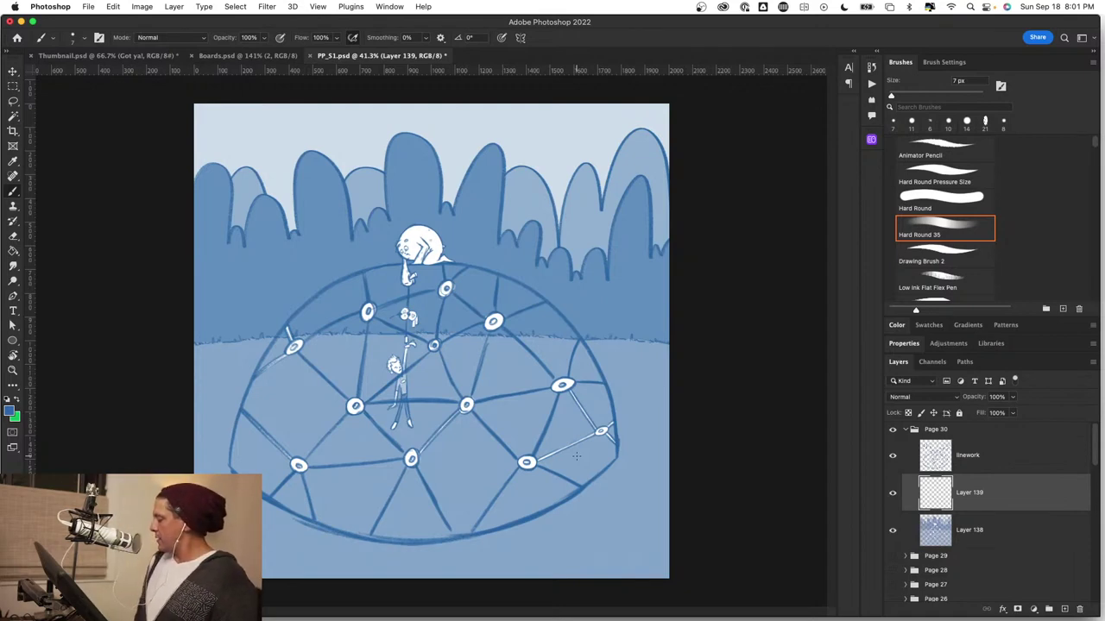
key("ctrl+e")
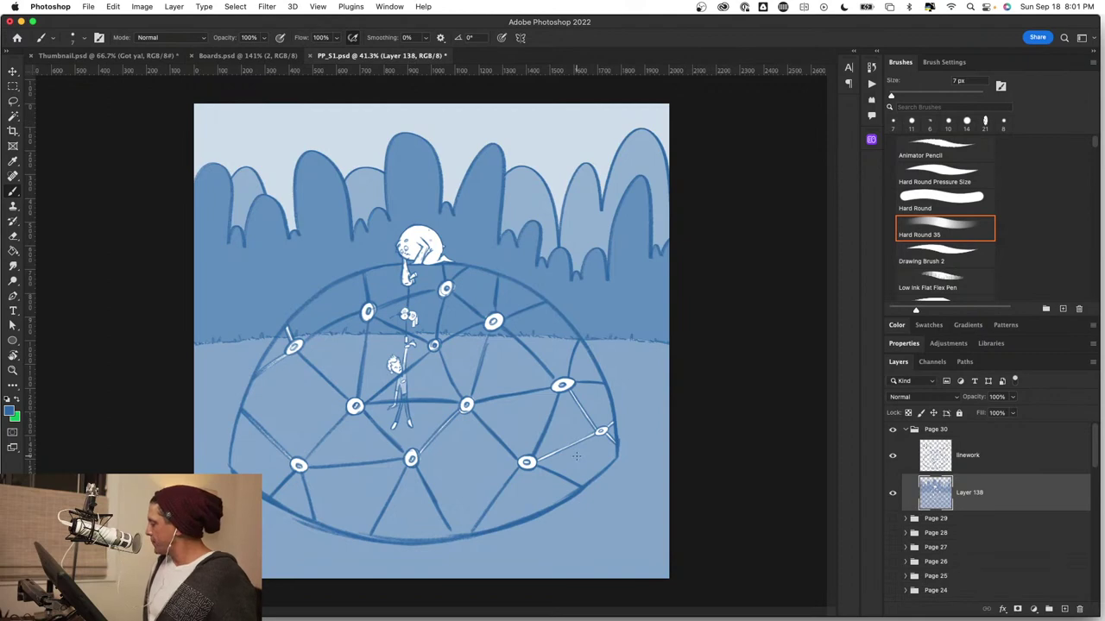
double_click(969, 493)
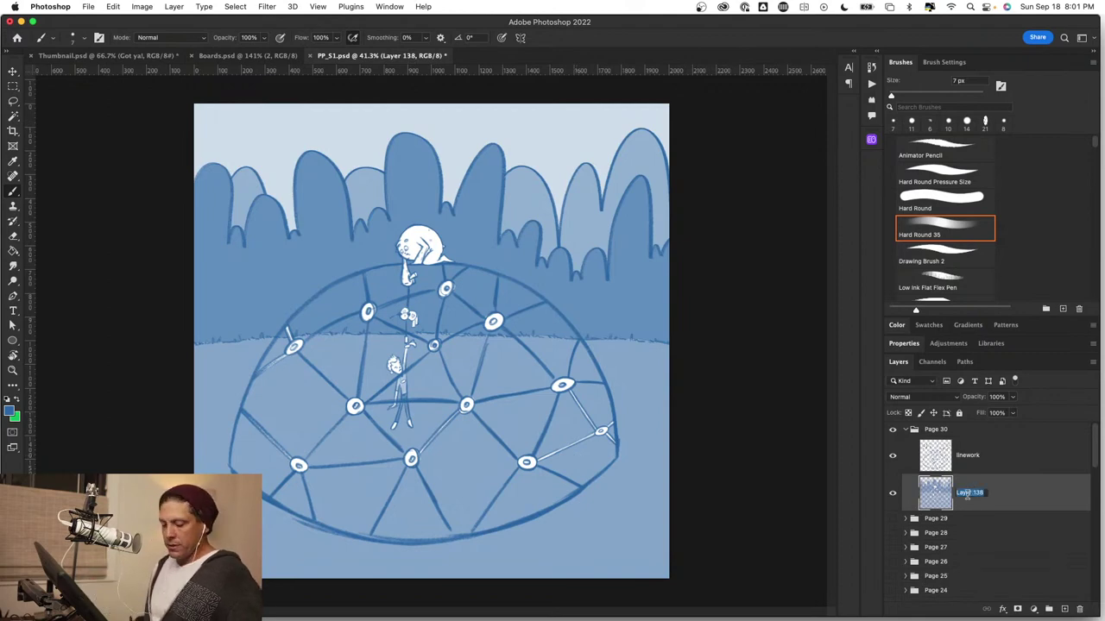
type("tone")
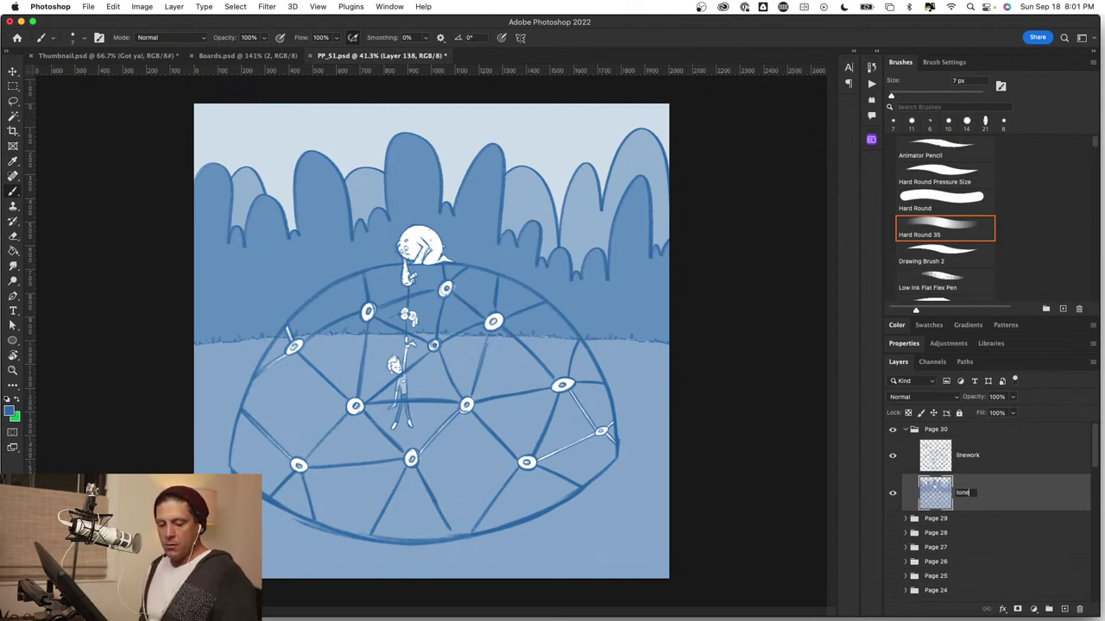
key("Return")
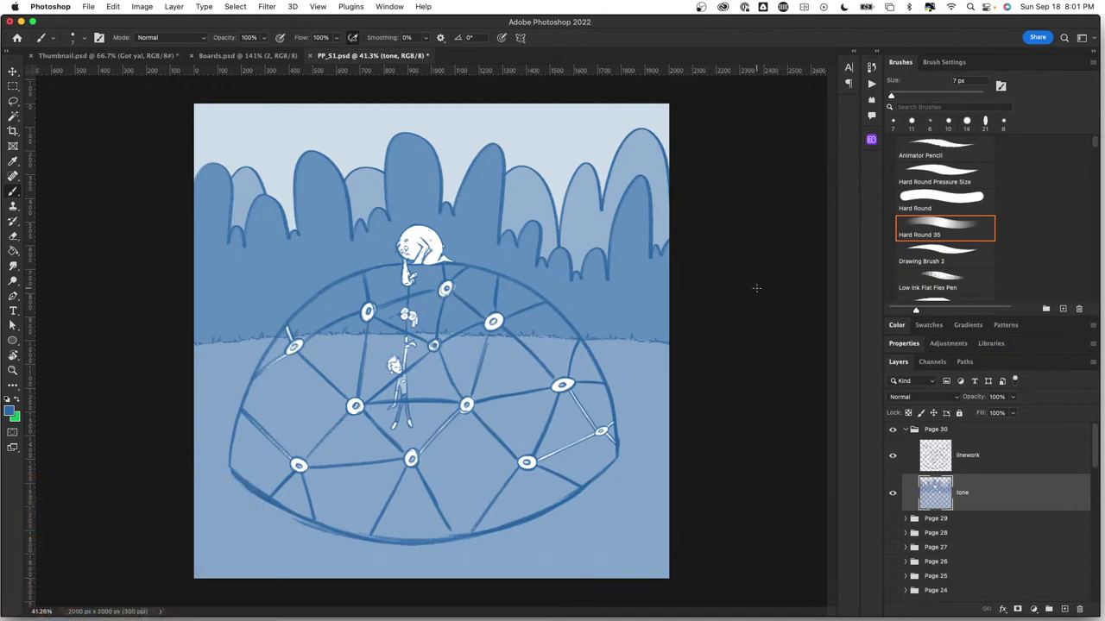
Review the whole dome illustration in full-screen view.
key("f")
key("f")
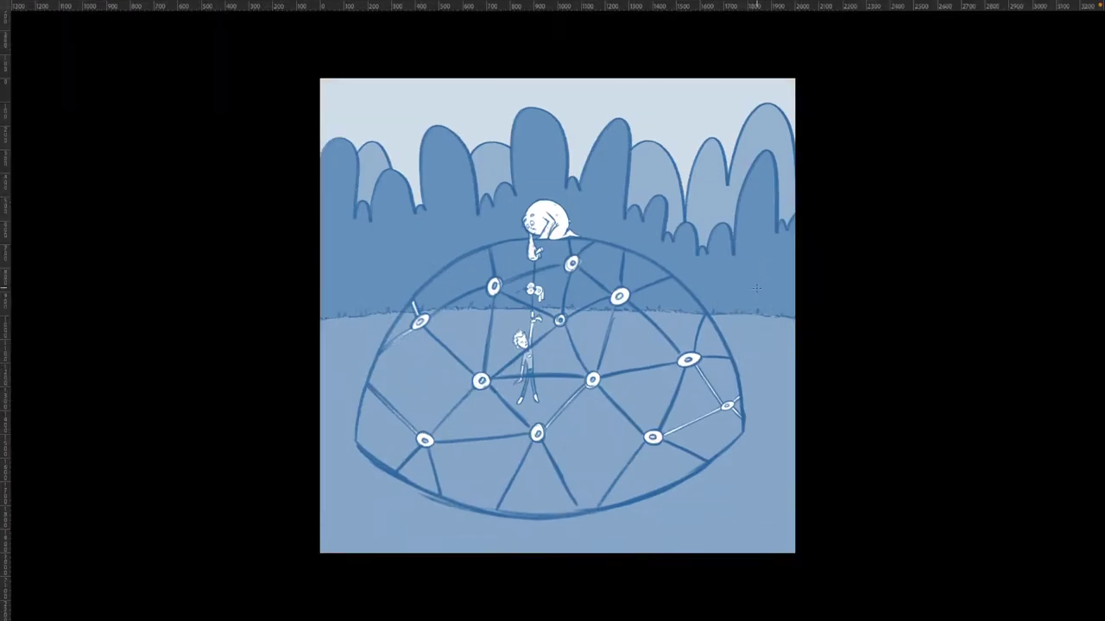
scroll(680, 444, "up", 2)
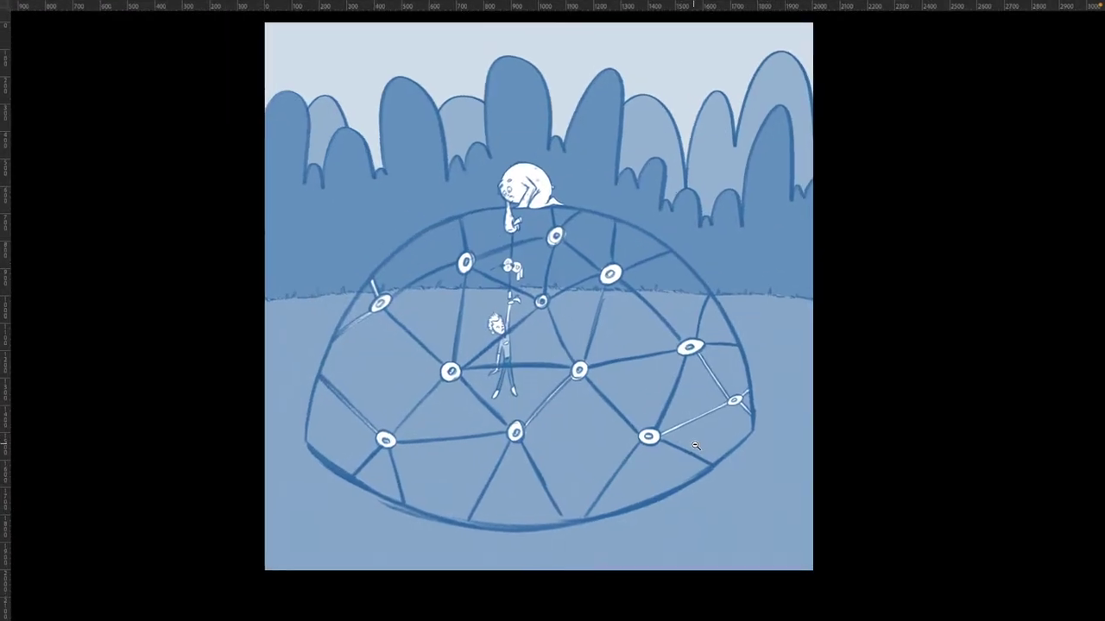
left_click_drag(696, 446, 684, 473)
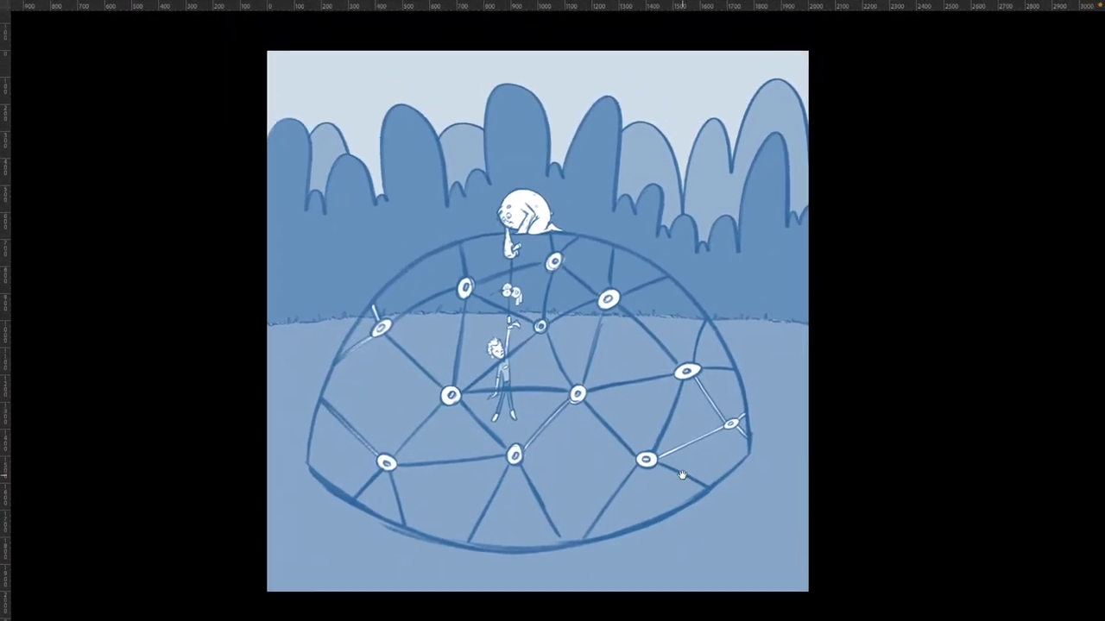
scroll(691, 471, "up", 5)
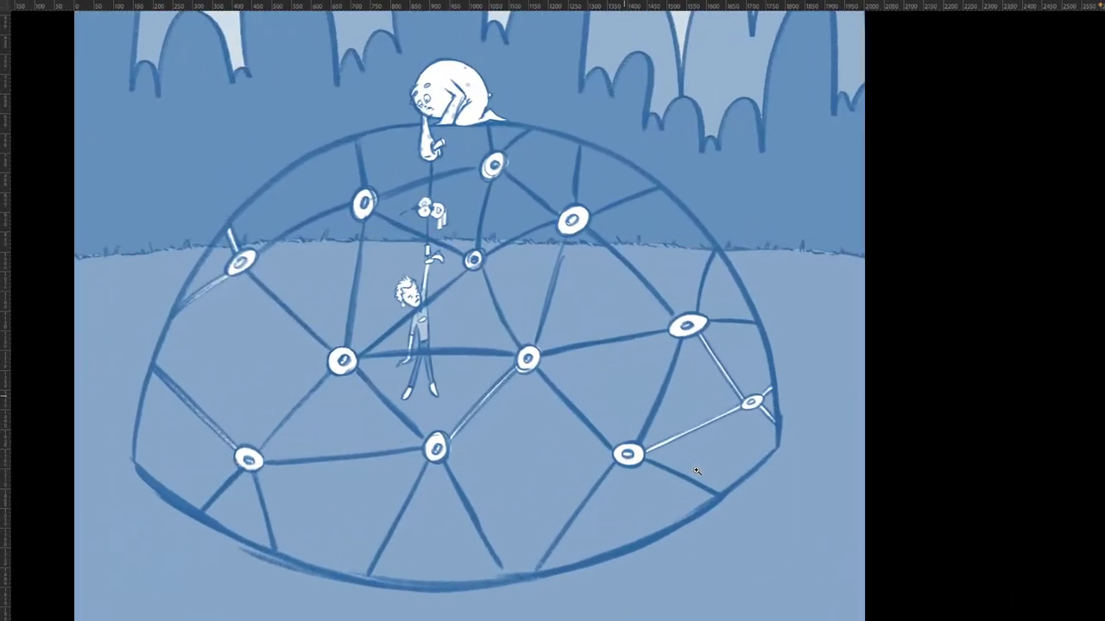
scroll(698, 469, "down", 5)
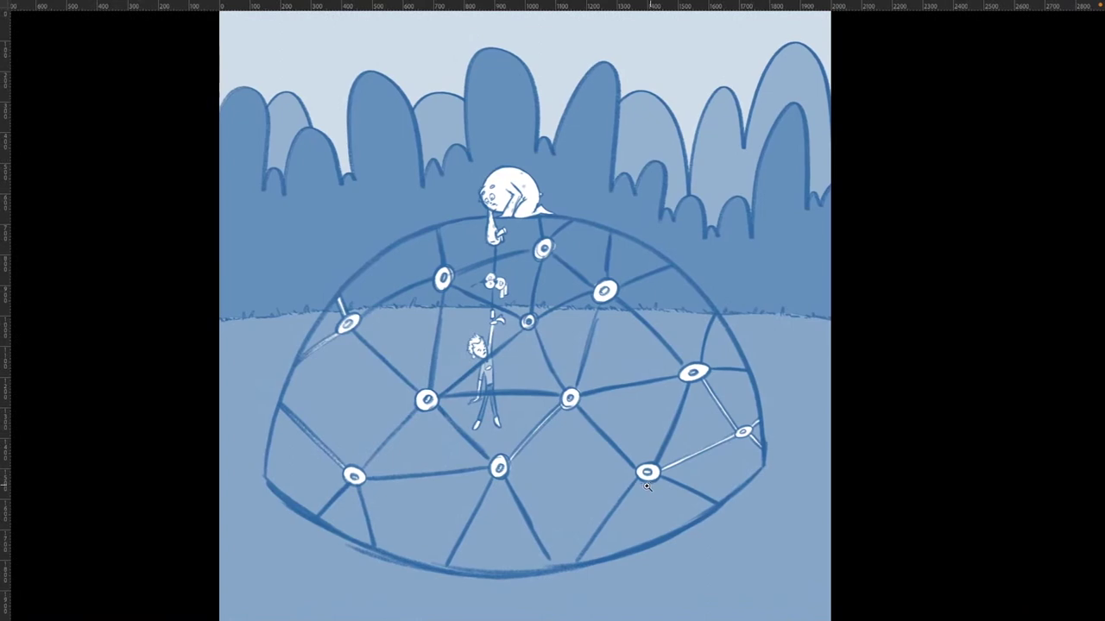
scroll(645, 470, "down", 1)
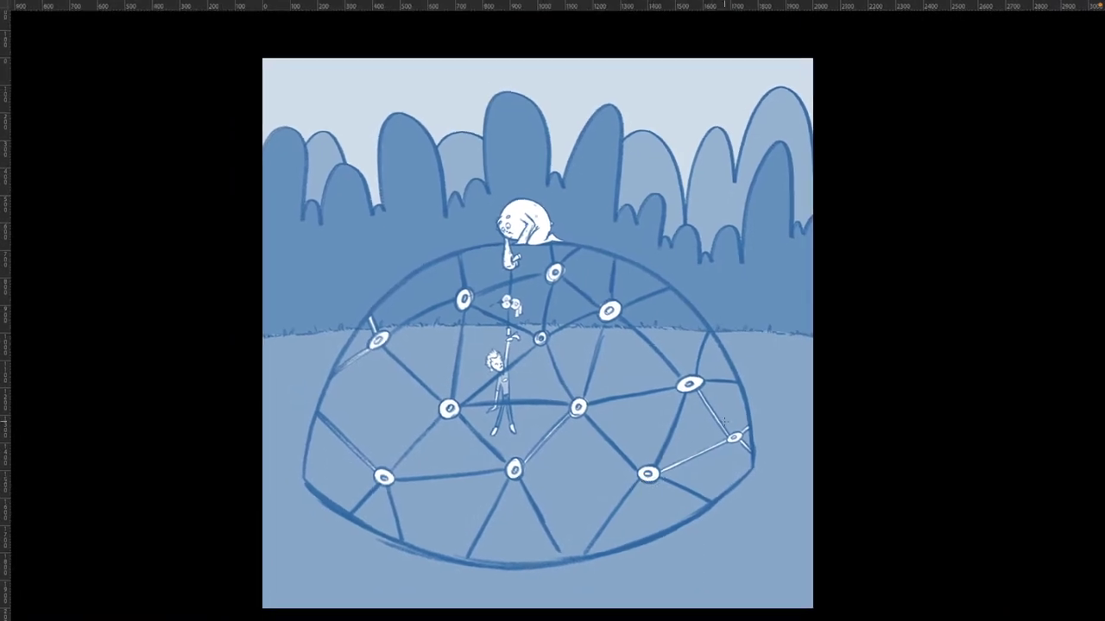
Draw a dark blue grass tuft over the dome's left base corner with the Animator Pencil brush.
key("f")
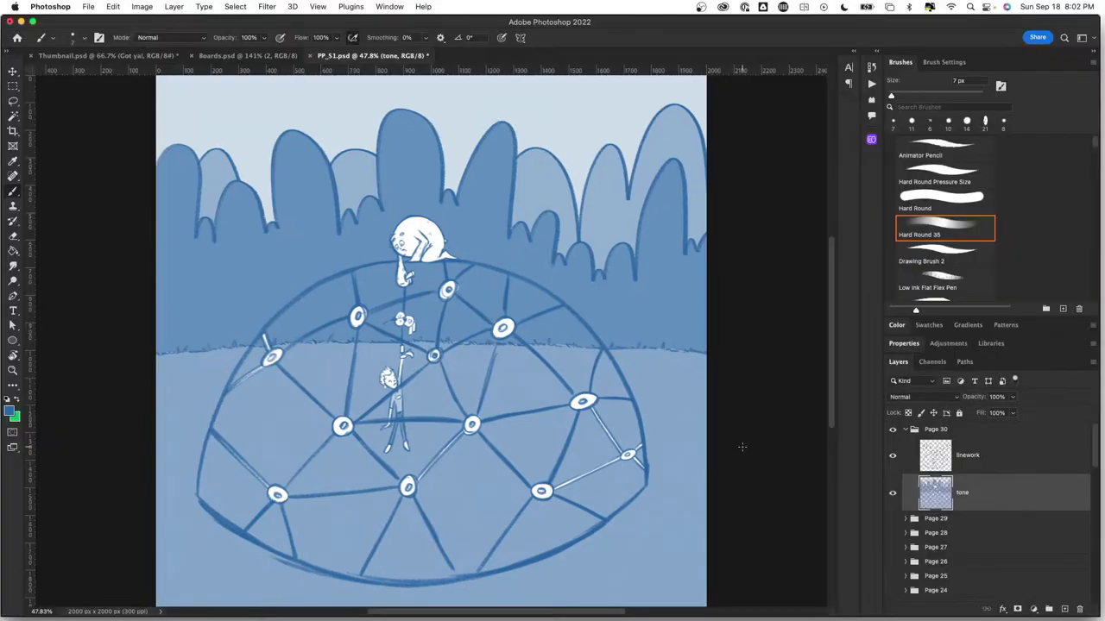
left_click(949, 145)
left_click_drag(378, 511, 438, 505)
left_click_drag(261, 503, 393, 527)
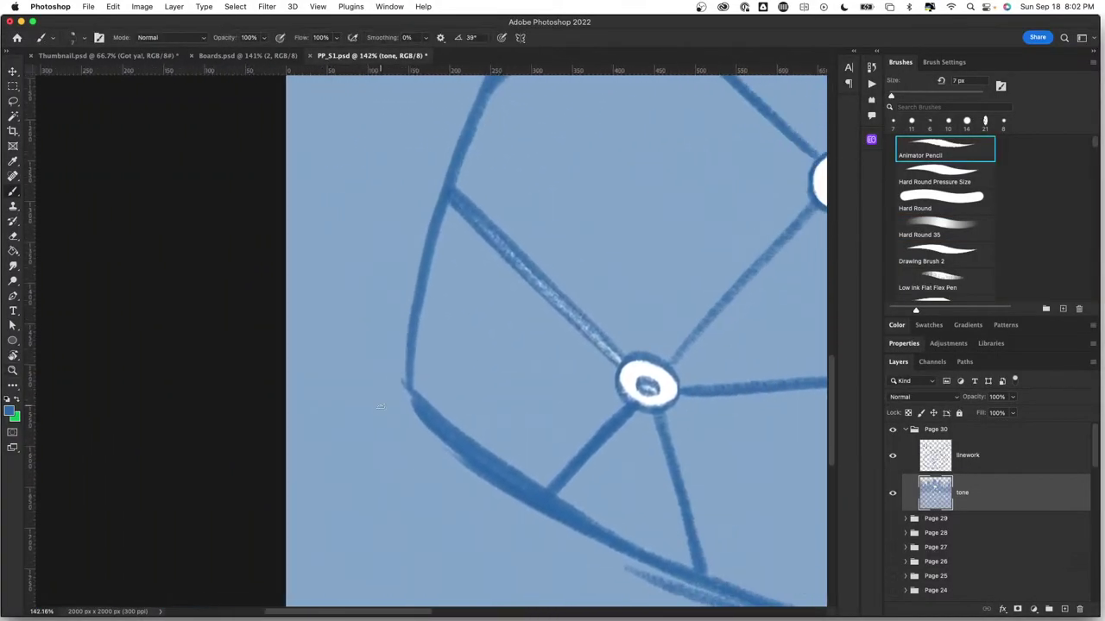
mouse_move(380, 406)
left_mouse_down()
mouse_move(371, 397)
mouse_move(434, 399)
left_mouse_up()
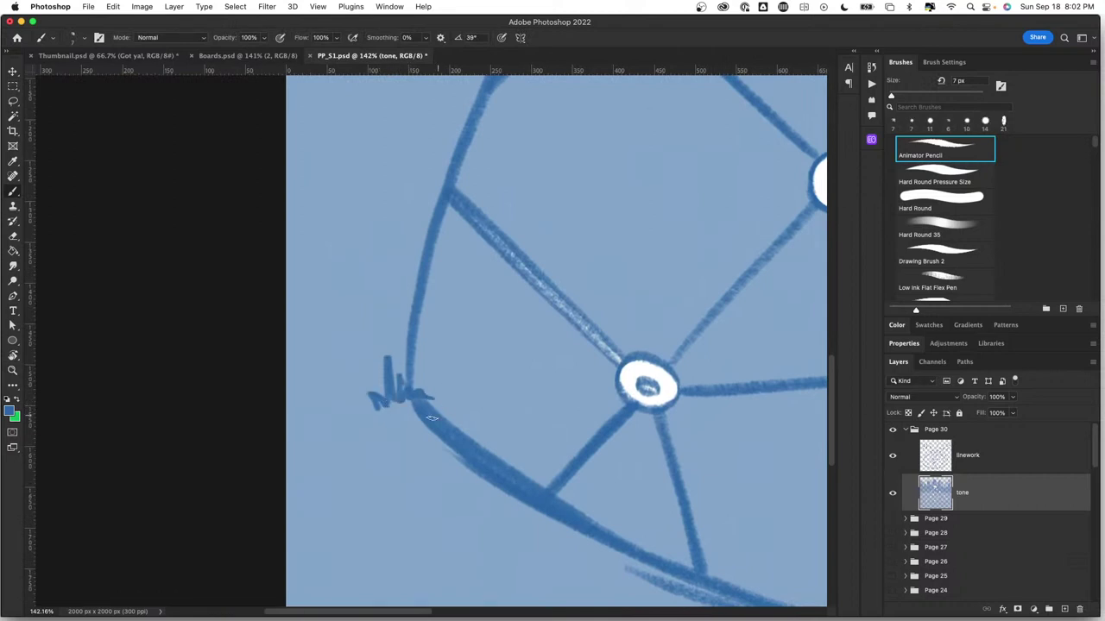
mouse_move(496, 377)
left_mouse_down()
mouse_move(517, 456)
mouse_move(517, 412)
left_mouse_up()
key("super+z")
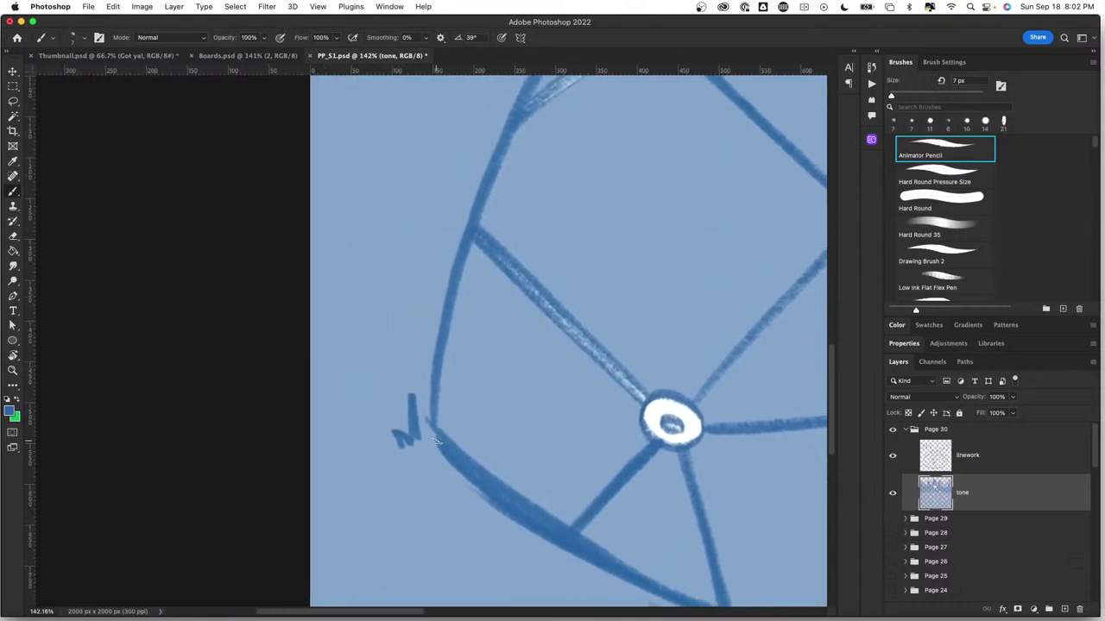
left_click_drag(418, 439, 431, 417)
left_click_drag(471, 388, 484, 495)
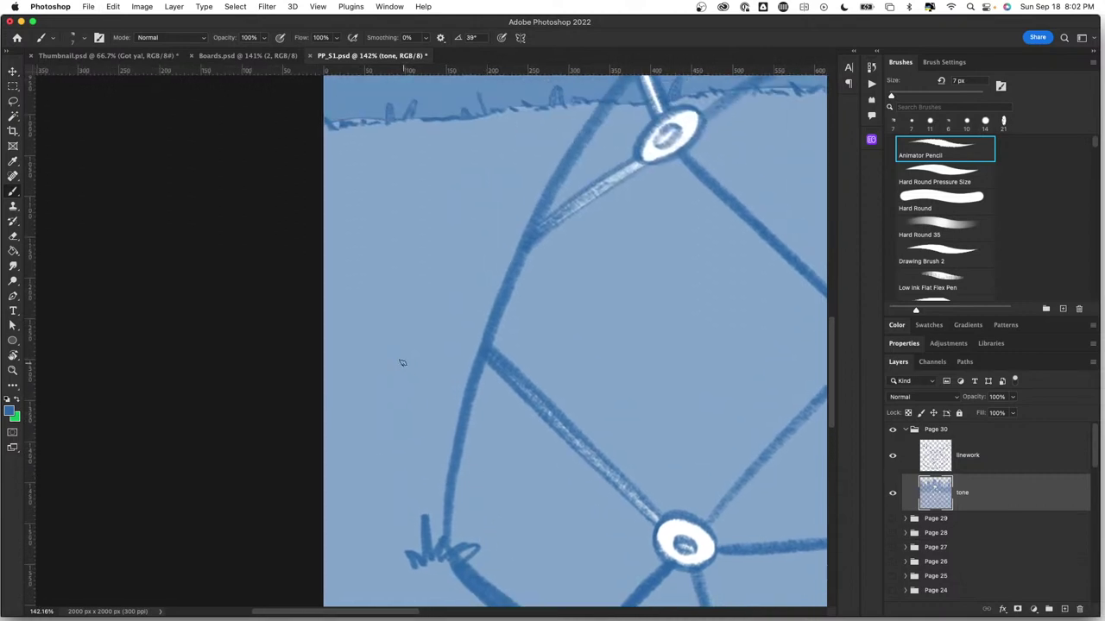
Sketch a small grass tuft and a few short ground marks on the lawn left of the dome.
left_click_drag(402, 360, 451, 361)
mouse_move(366, 274)
left_mouse_down()
mouse_move(383, 271)
mouse_move(359, 255)
mouse_move(354, 273)
mouse_move(390, 264)
mouse_move(393, 250)
mouse_move(385, 271)
mouse_move(440, 275)
left_mouse_up()
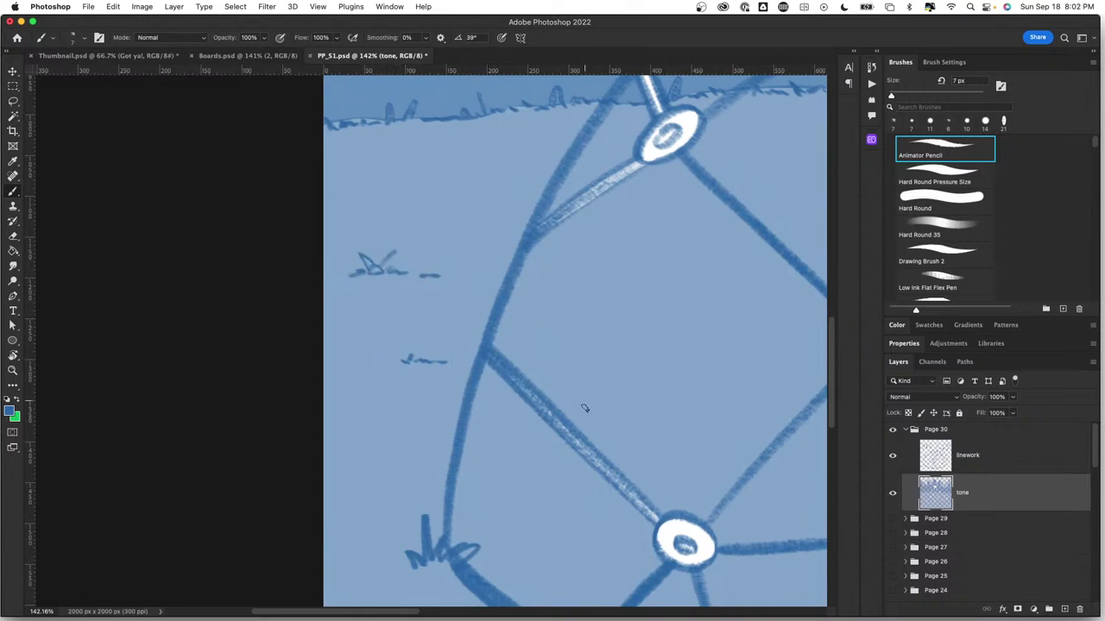
key("z")
left_click_drag(598, 449, 528, 450)
left_click_drag(482, 503, 525, 498)
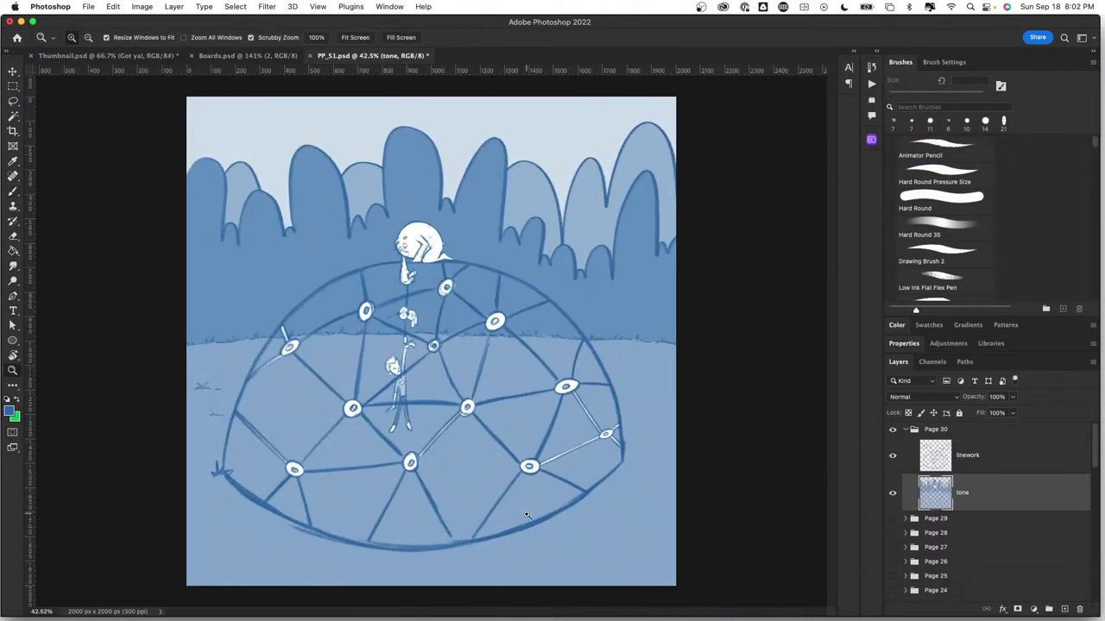
Sketch sparse grass marks on the lawn right of the dome, beside its upper wall and below its right corner.
key("b")
scroll(673, 388, "up", 5)
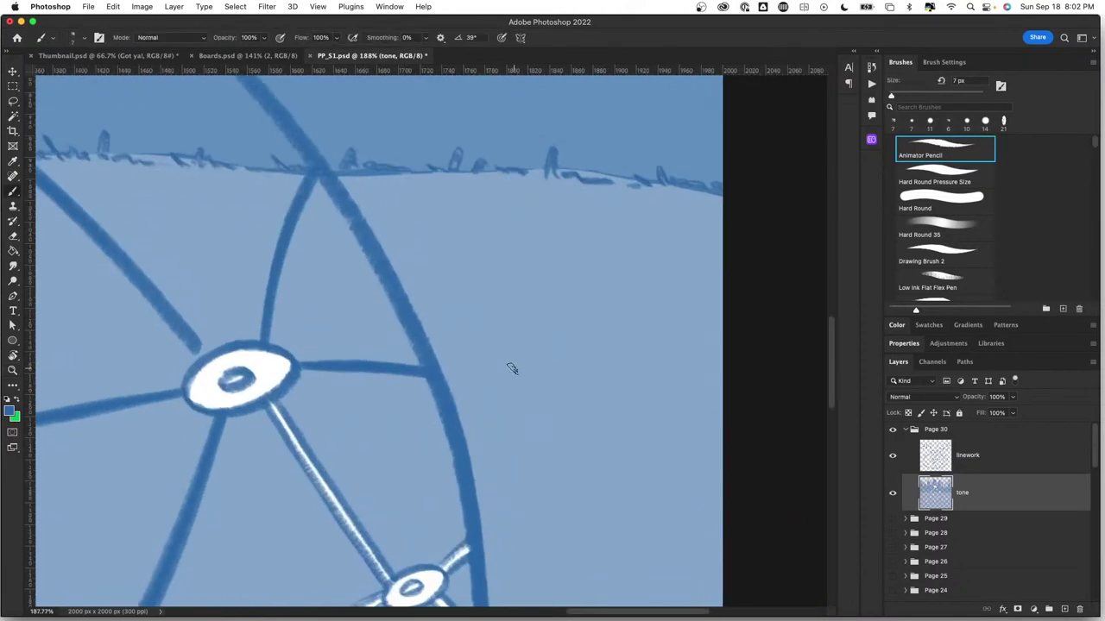
mouse_move(504, 356)
left_mouse_down()
mouse_move(518, 365)
mouse_move(552, 327)
mouse_move(561, 363)
mouse_move(653, 369)
left_mouse_up()
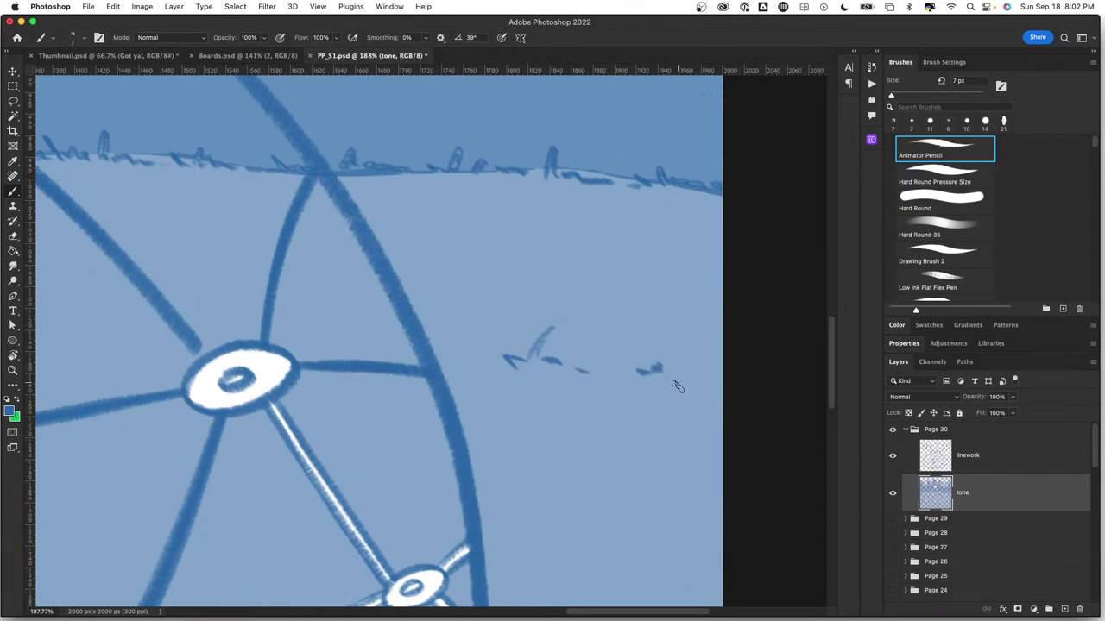
scroll(670, 379, "down", 10)
mouse_move(679, 479)
left_mouse_down()
mouse_move(672, 458)
mouse_move(630, 479)
left_mouse_up()
mouse_move(702, 460)
left_mouse_down()
mouse_move(689, 472)
mouse_move(749, 490)
left_mouse_up()
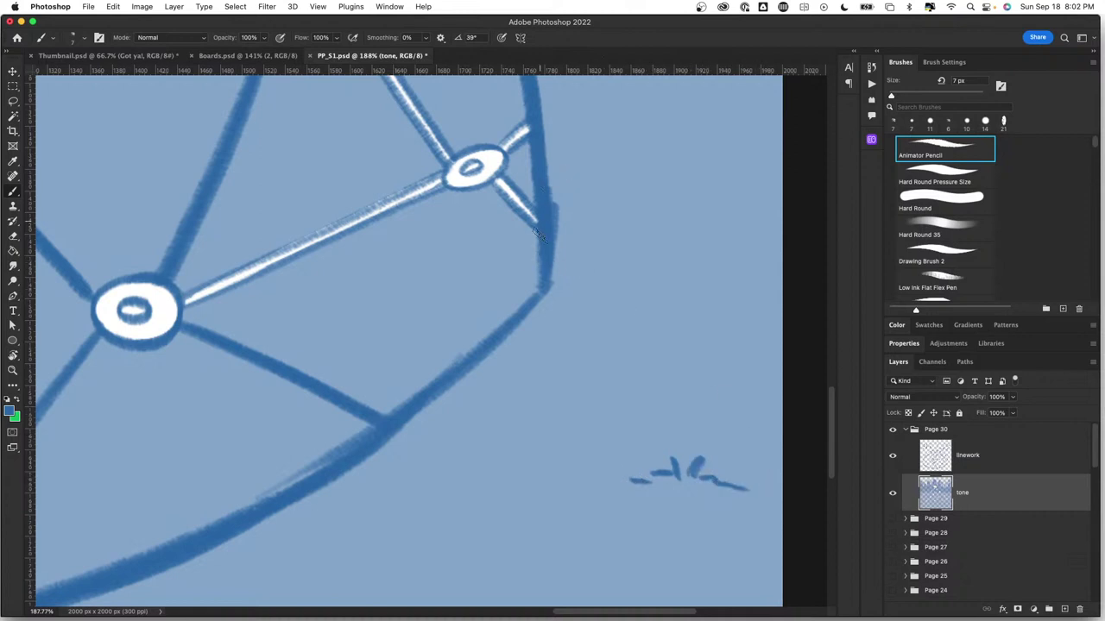
Draw small grass blades over the dome's right base corner, where the wall meets the ground.
mouse_move(522, 287)
left_mouse_down()
mouse_move(547, 312)
mouse_move(554, 282)
mouse_move(556, 294)
mouse_move(575, 274)
mouse_move(607, 274)
left_mouse_up()
key("z")
key("b")
mouse_move(542, 473)
left_mouse_down()
mouse_move(510, 476)
mouse_move(545, 400)
mouse_move(569, 382)
left_mouse_up()
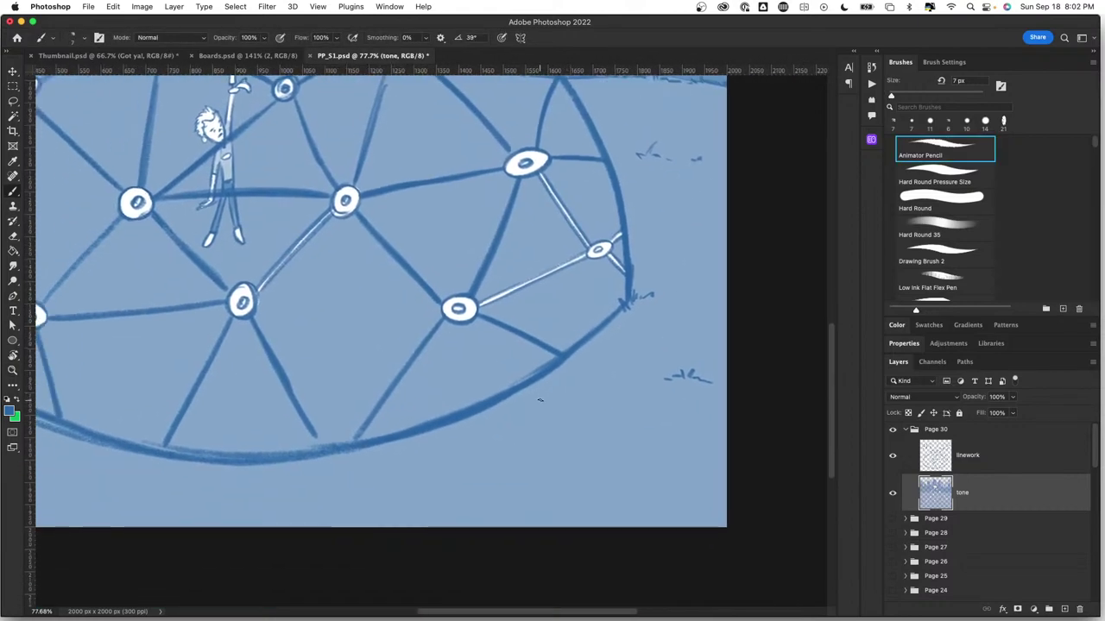
On the linework layer, extend the strut below the front centre joint down to the dome's base rim.
key("z")
left_click_drag(436, 422, 471, 419)
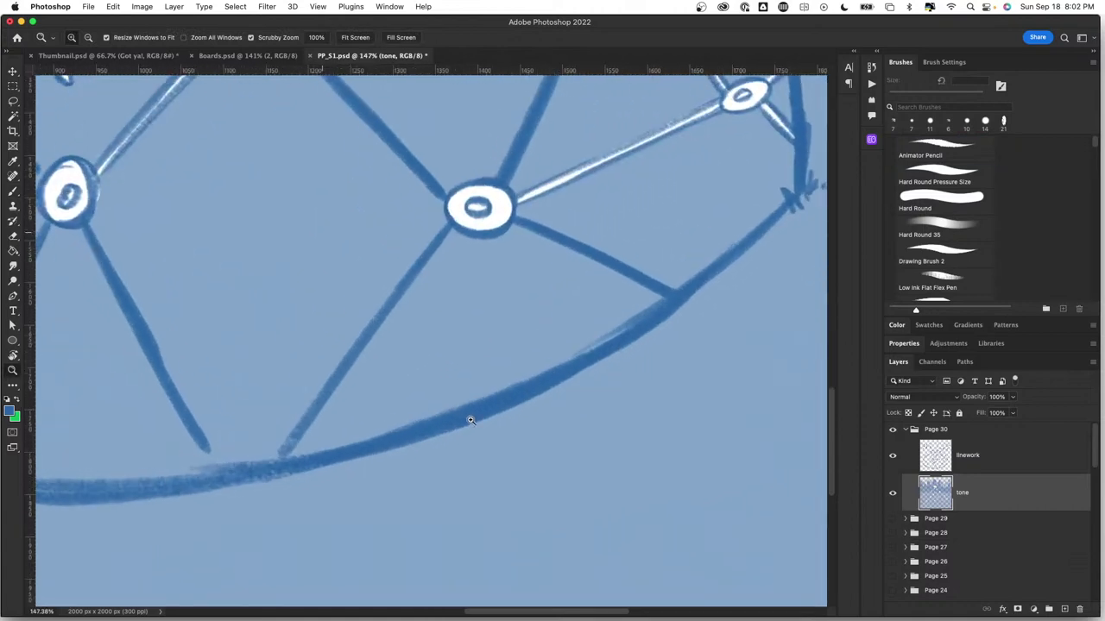
key("b")
left_click_drag(351, 444, 465, 411)
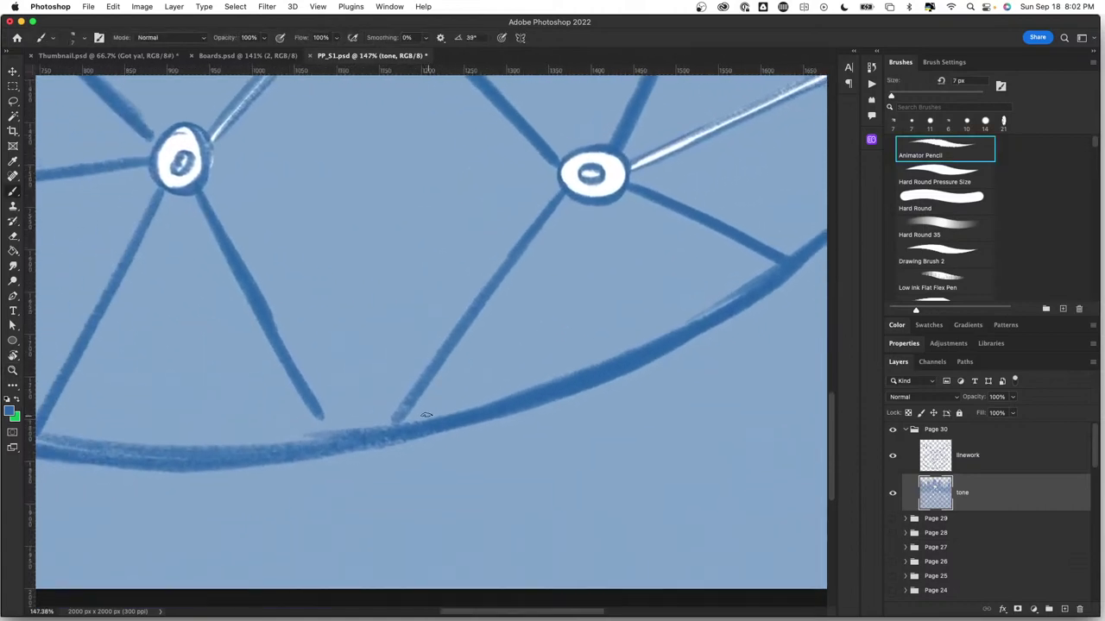
left_click(1026, 456)
left_click_drag(320, 405, 330, 437)
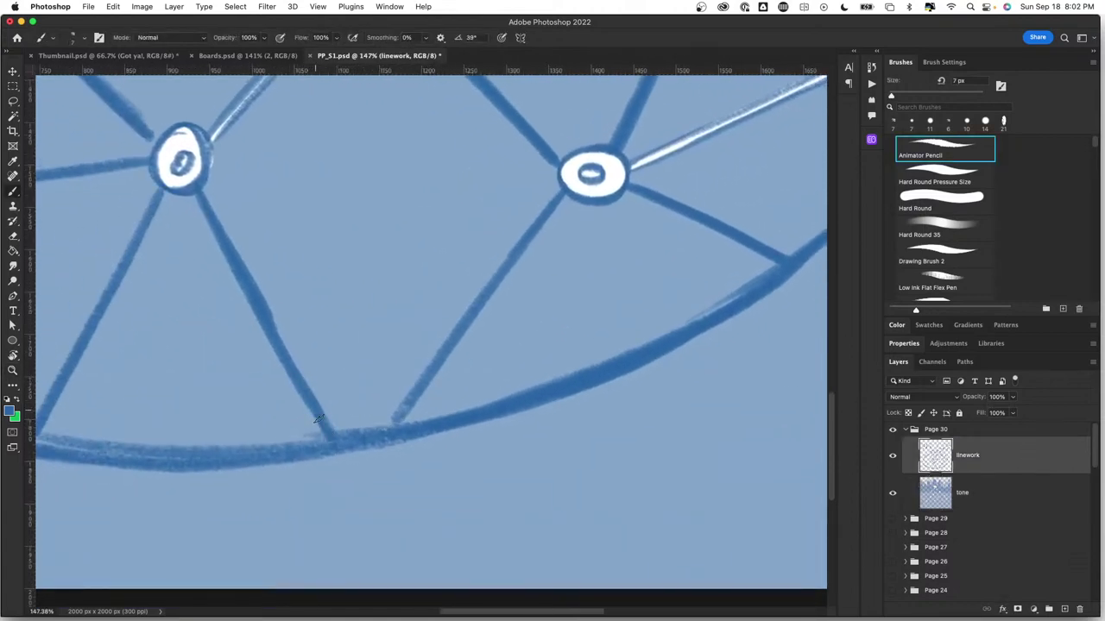
Sketch two clusters of grass blades and short ground marks in the foreground below the dome's front left rim.
key("z")
left_click_drag(485, 454, 433, 456)
key("b")
mouse_move(493, 525)
left_mouse_down()
mouse_move(521, 527)
mouse_move(654, 431)
mouse_move(701, 436)
left_mouse_up()
left_click_drag(407, 445, 445, 446)
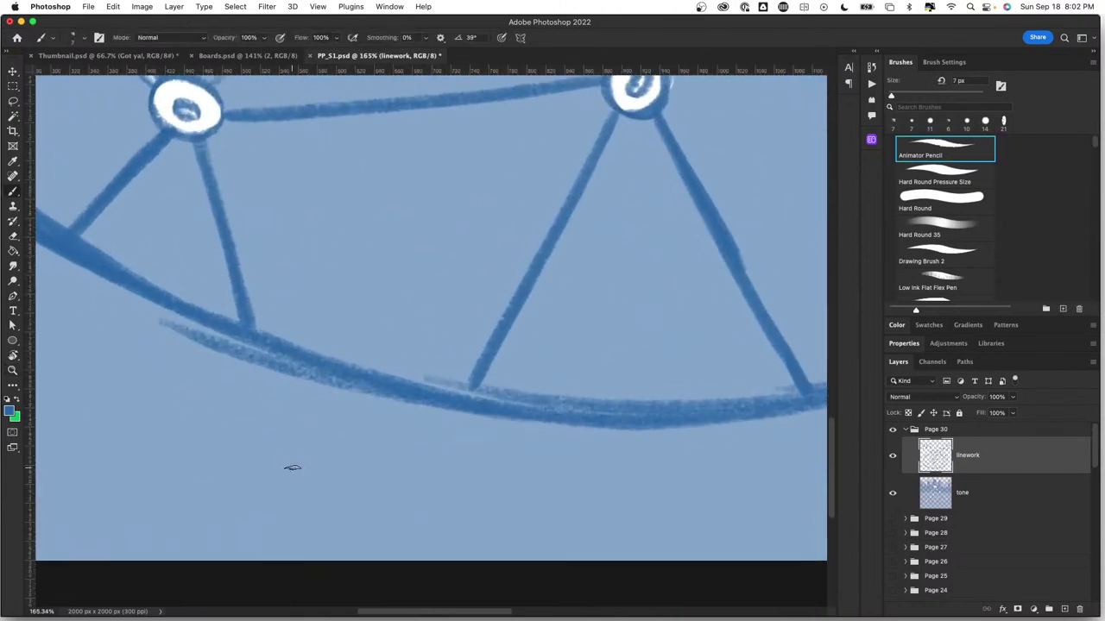
mouse_move(293, 469)
left_mouse_down()
mouse_move(309, 430)
mouse_move(316, 460)
mouse_move(467, 467)
left_mouse_up()
scroll(467, 467, "left", 10)
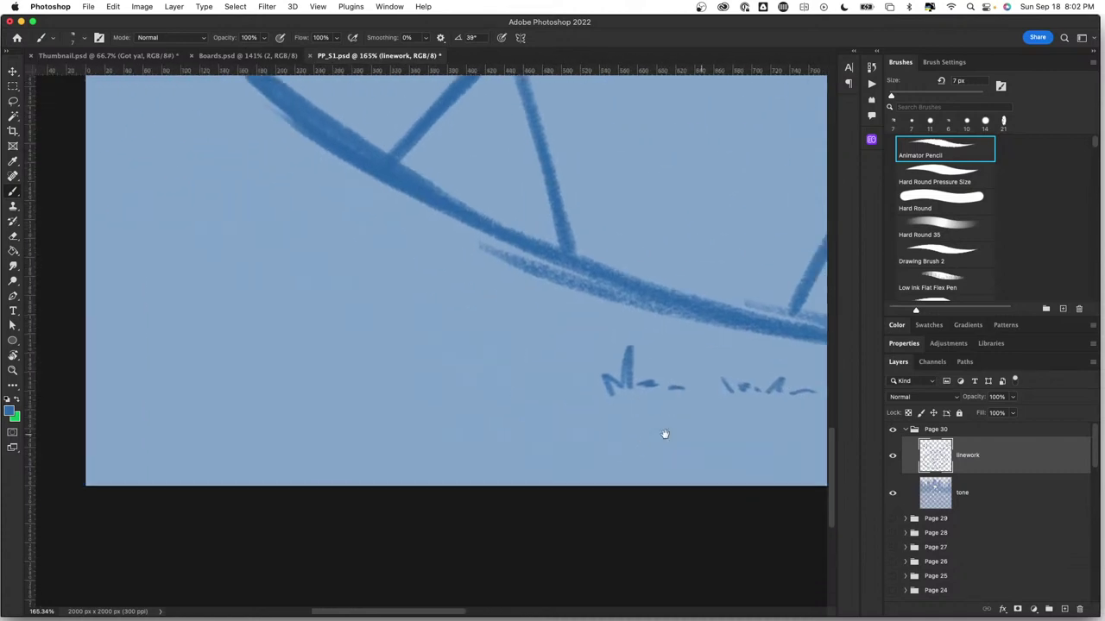
mouse_move(360, 411)
left_mouse_down()
mouse_move(393, 397)
mouse_move(367, 409)
mouse_move(355, 406)
mouse_move(362, 397)
mouse_move(389, 403)
mouse_move(333, 394)
mouse_move(346, 397)
mouse_move(348, 369)
mouse_move(359, 387)
mouse_move(495, 410)
mouse_move(476, 429)
mouse_move(550, 445)
mouse_move(560, 503)
left_mouse_up()
key("z")
left_click_drag(512, 454, 536, 488)
key("b")
Add a new layer directly above the tone layer and draw a wide, flat dark blue ellipse across the dome's base.
left_click(993, 498)
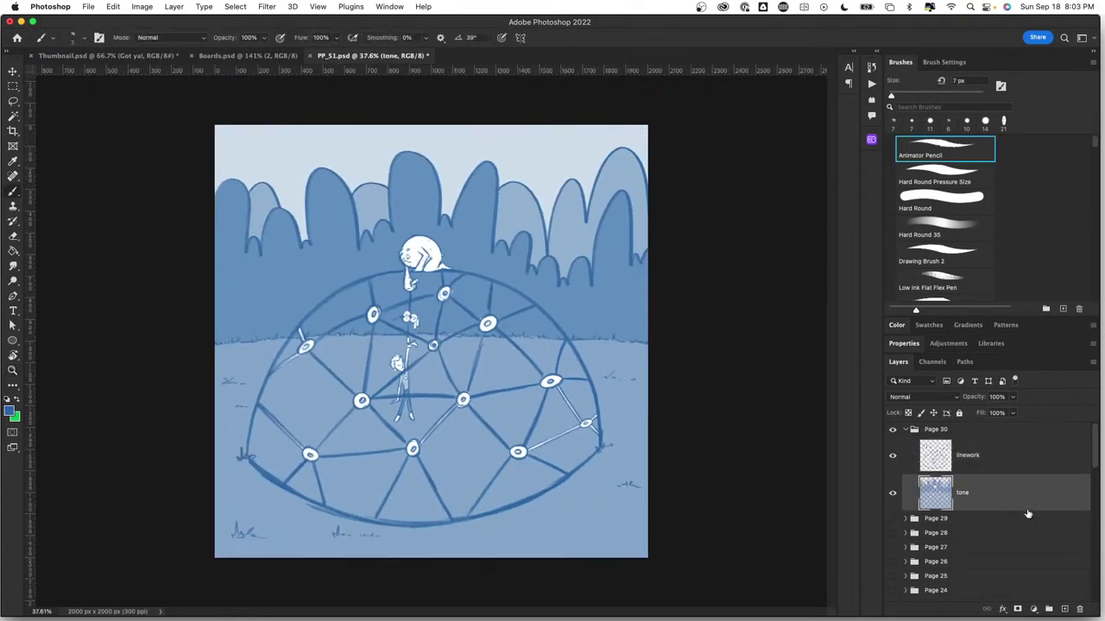
left_click(1063, 609)
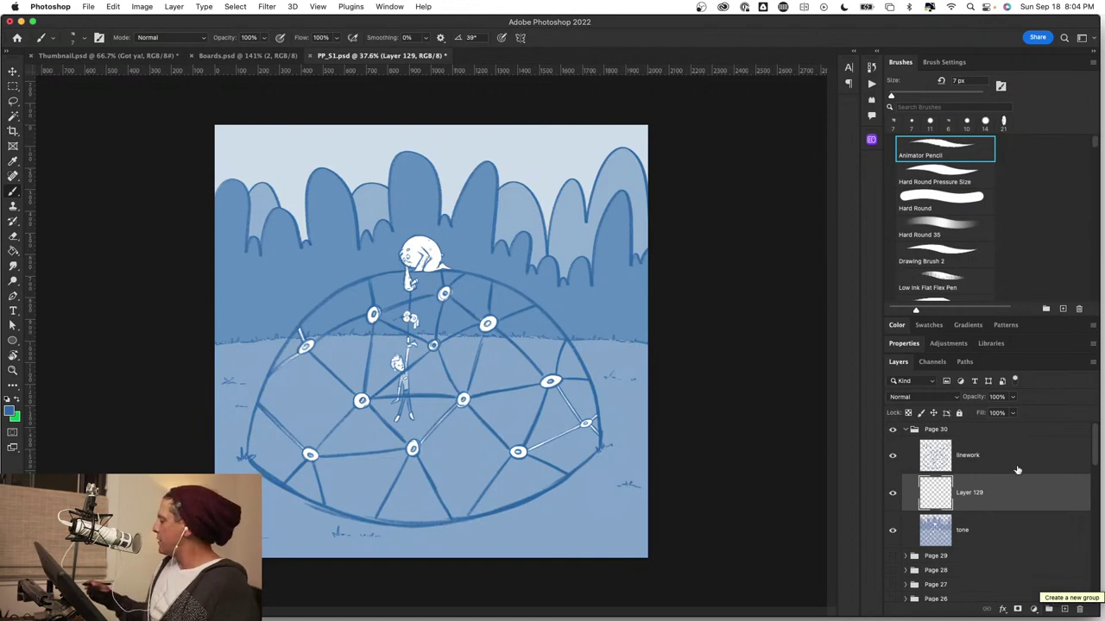
left_click(893, 494)
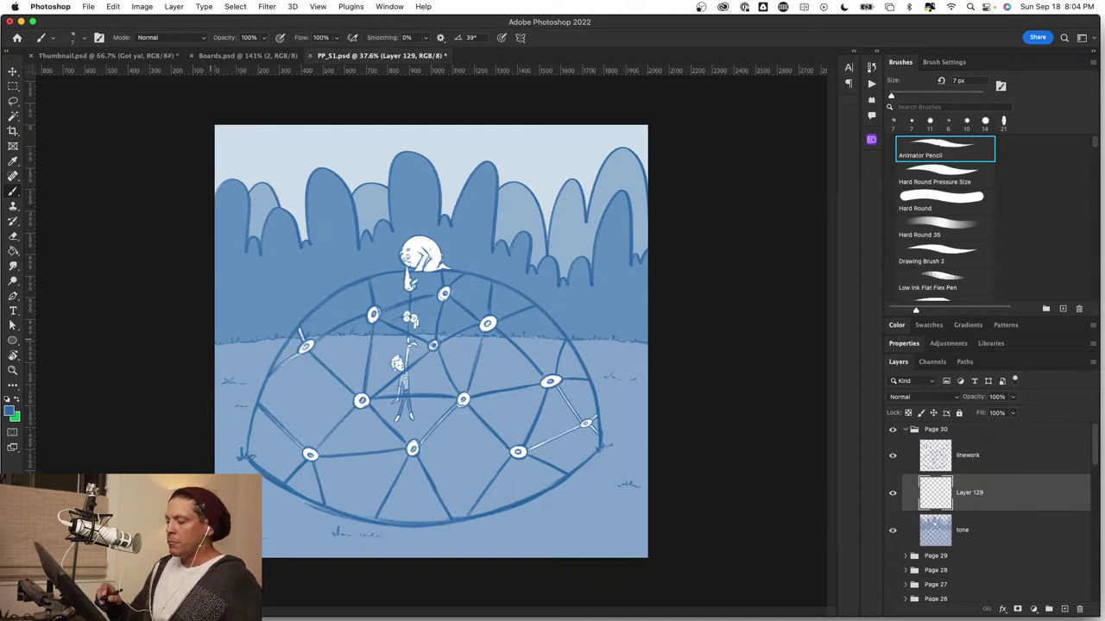
left_click(14, 341)
mouse_move(253, 434)
left_mouse_down()
mouse_move(289, 422)
mouse_move(638, 484)
left_mouse_up()
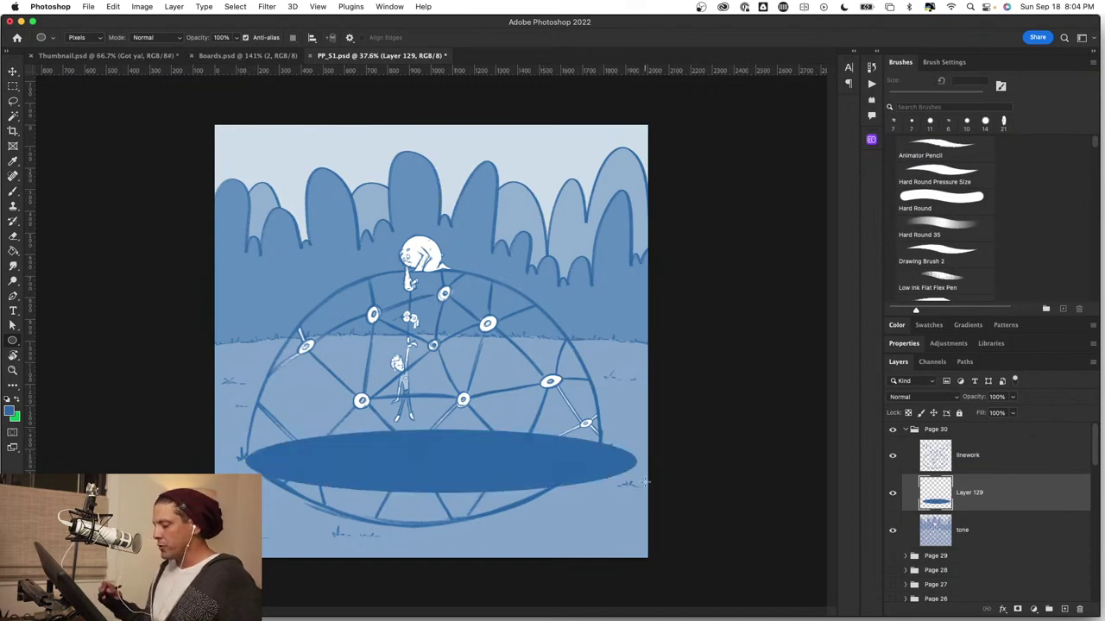
Scale the ellipse to 89.56%, rotate it to -1.90° and fit its ends to the dome's two base corners.
key("super+t")
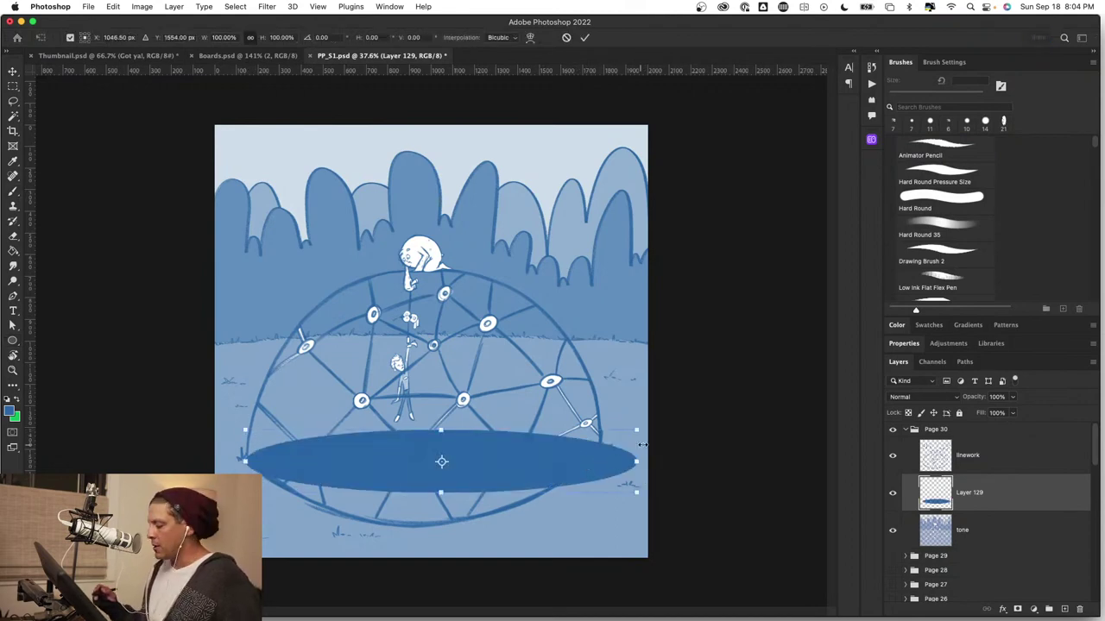
left_click_drag(636, 461, 592, 463)
left_click_drag(488, 475, 499, 472)
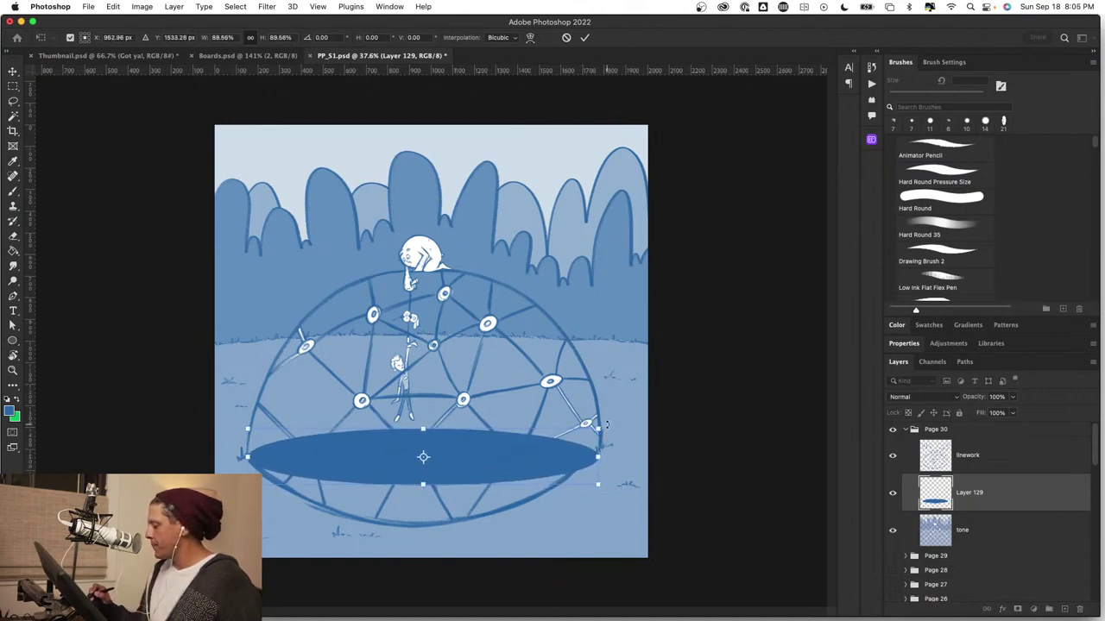
left_click_drag(606, 425, 607, 422)
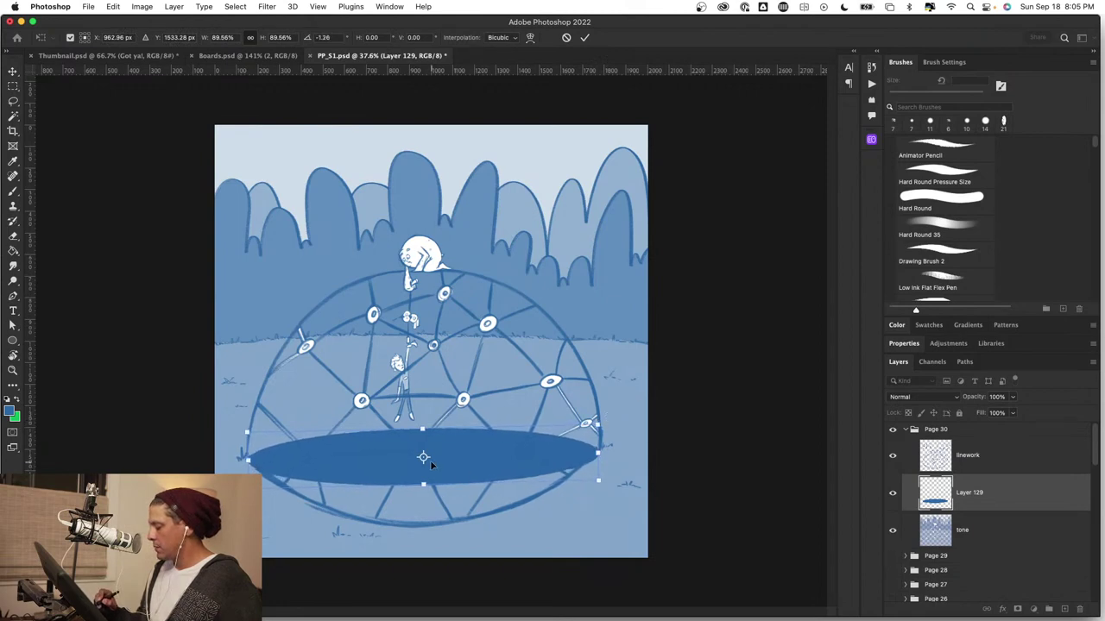
left_click_drag(423, 458, 250, 461)
mouse_move(317, 467)
left_mouse_down()
mouse_move(323, 453)
mouse_move(321, 463)
left_mouse_up()
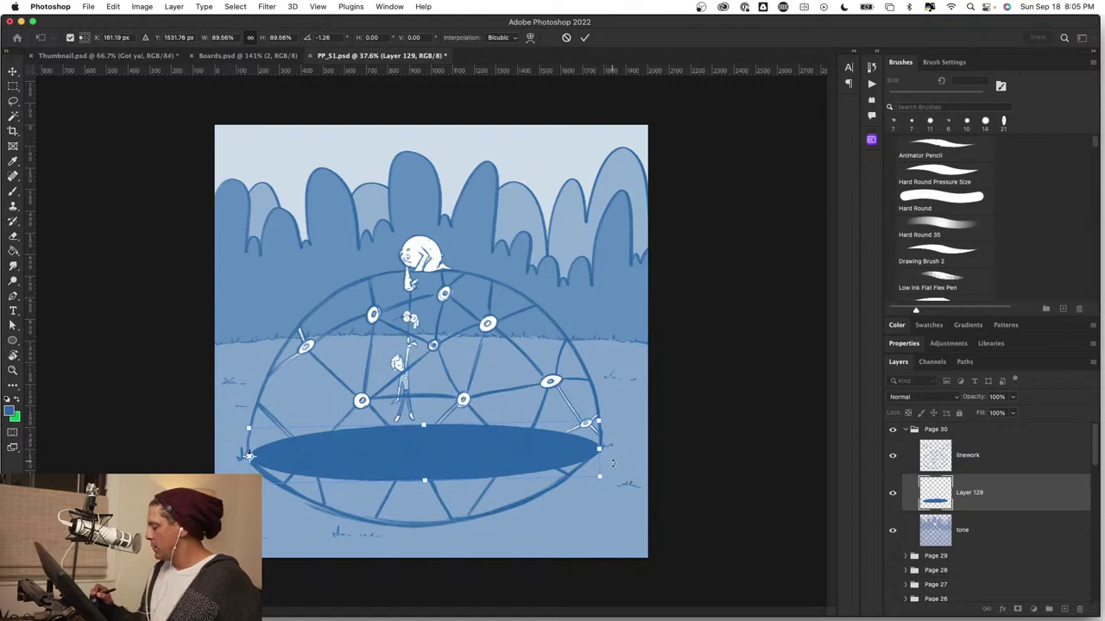
left_click_drag(610, 479, 614, 474)
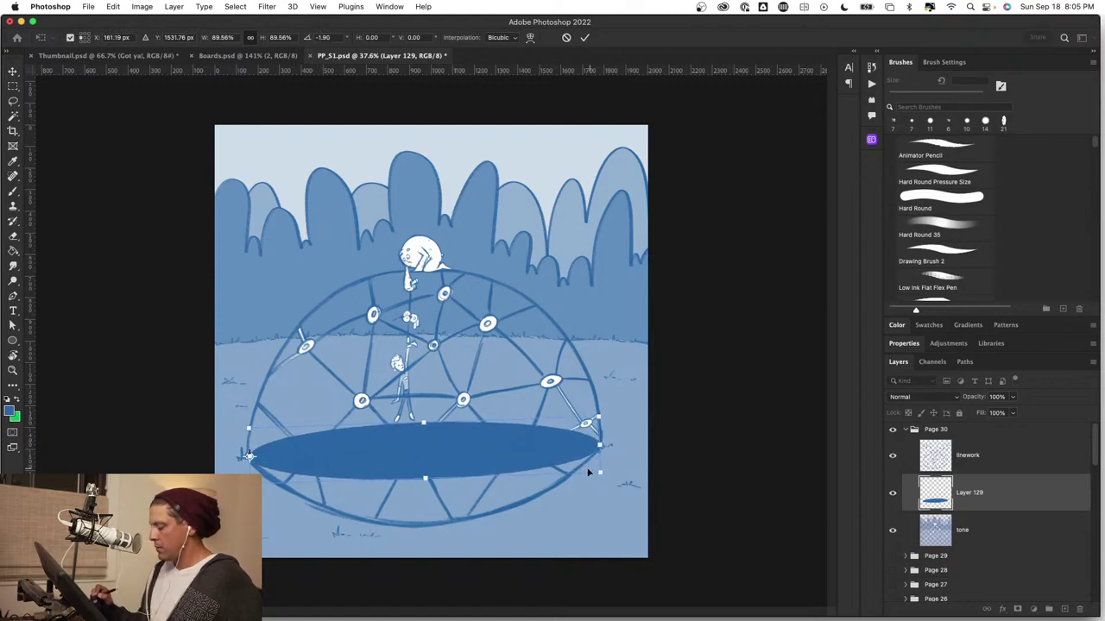
Warp the ellipse's lower edge downward so it follows the curve of the dome's front base rim.
right_click(480, 458)
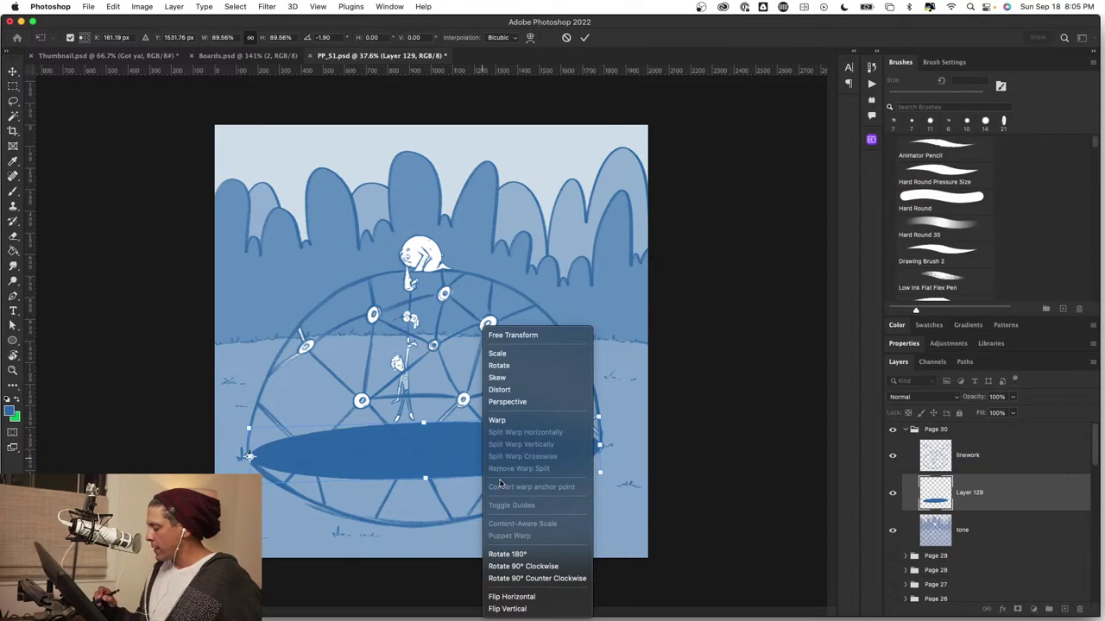
left_click(517, 421)
left_click_drag(369, 485, 365, 587)
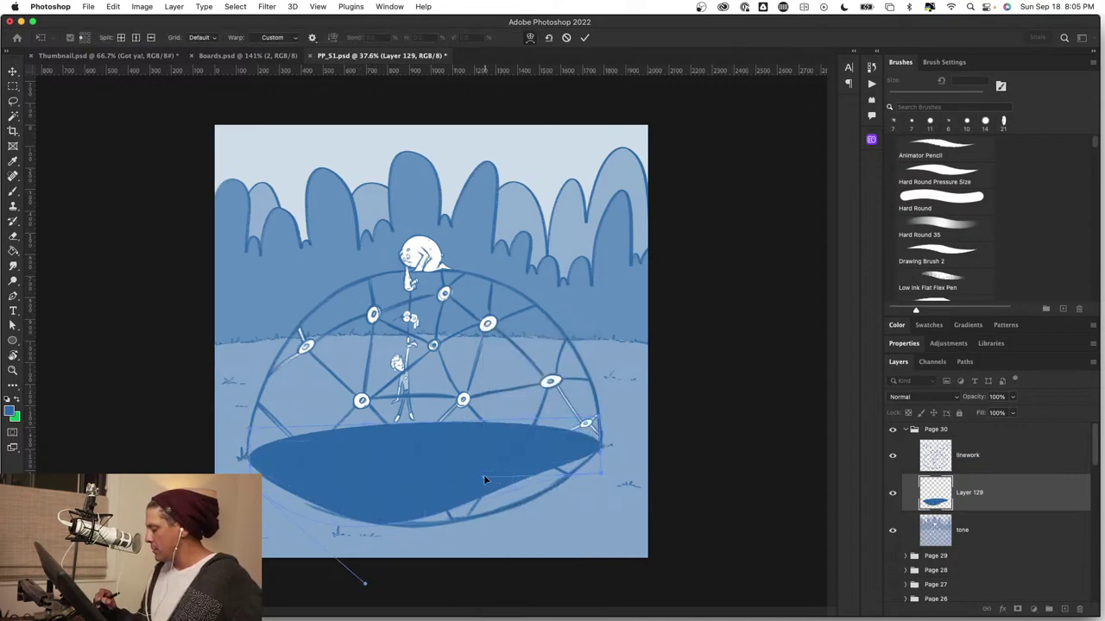
left_click_drag(484, 476, 590, 496)
left_click_drag(455, 509, 449, 513)
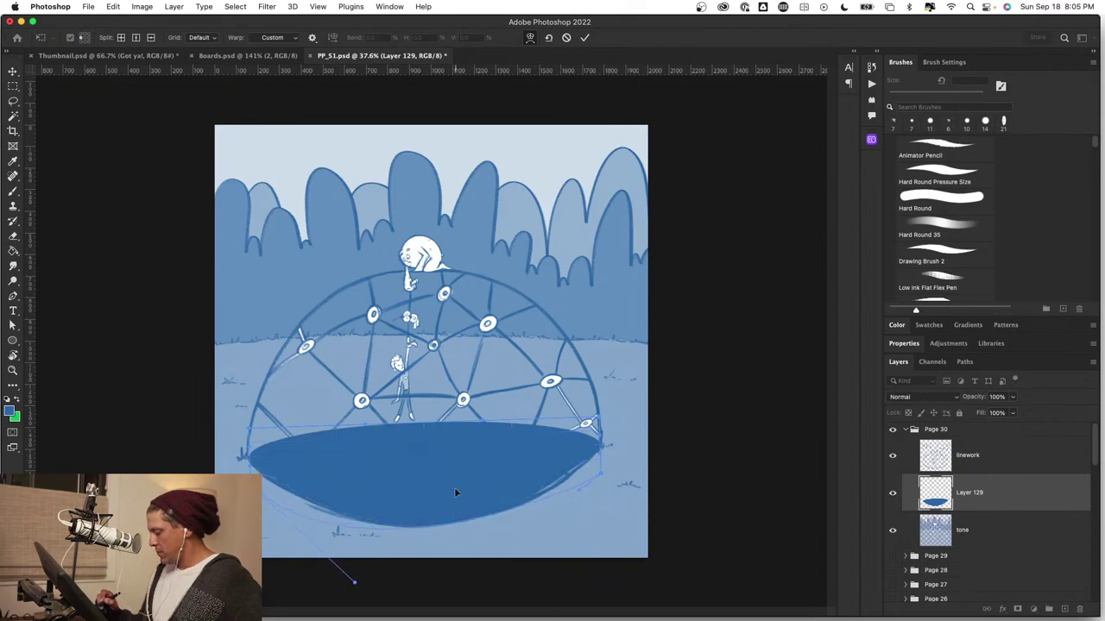
Warp the ellipse's upper edge into a lower, flatter curve between the dome's base corners and reduce its layer opacity to 39%.
left_click_drag(364, 426, 341, 421)
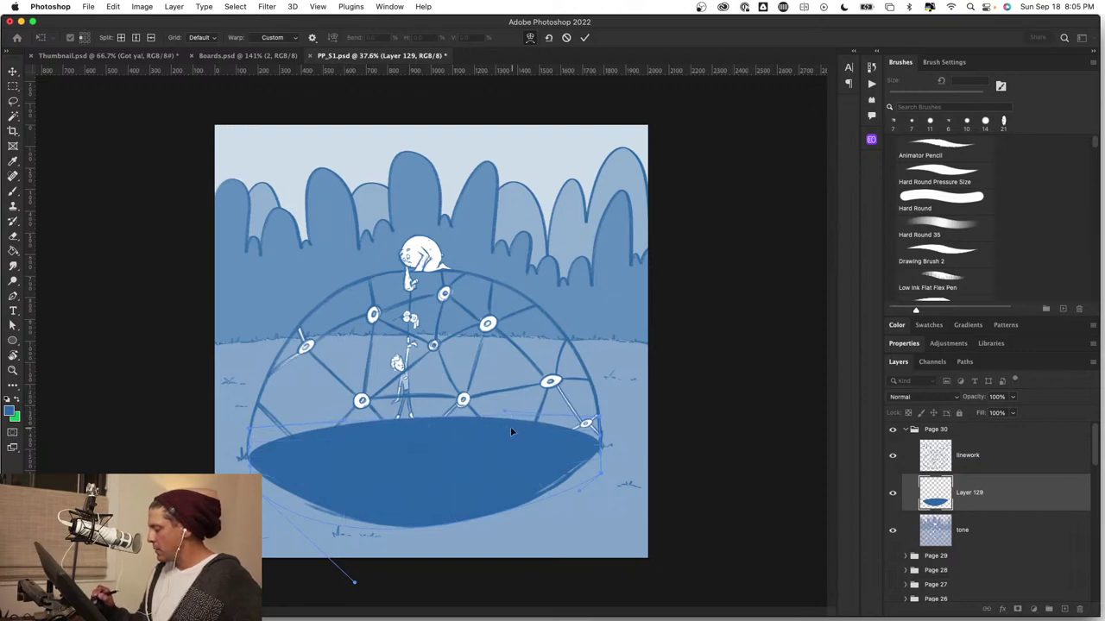
left_click_drag(510, 426, 521, 436)
left_click_drag(611, 424, 593, 431)
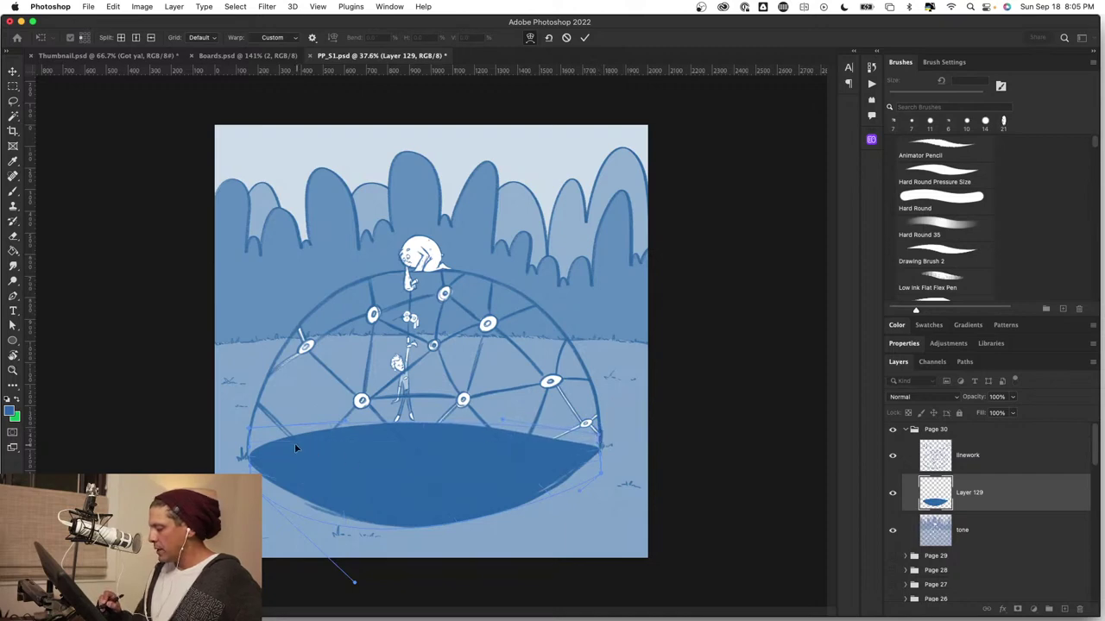
left_click_drag(250, 436, 252, 450)
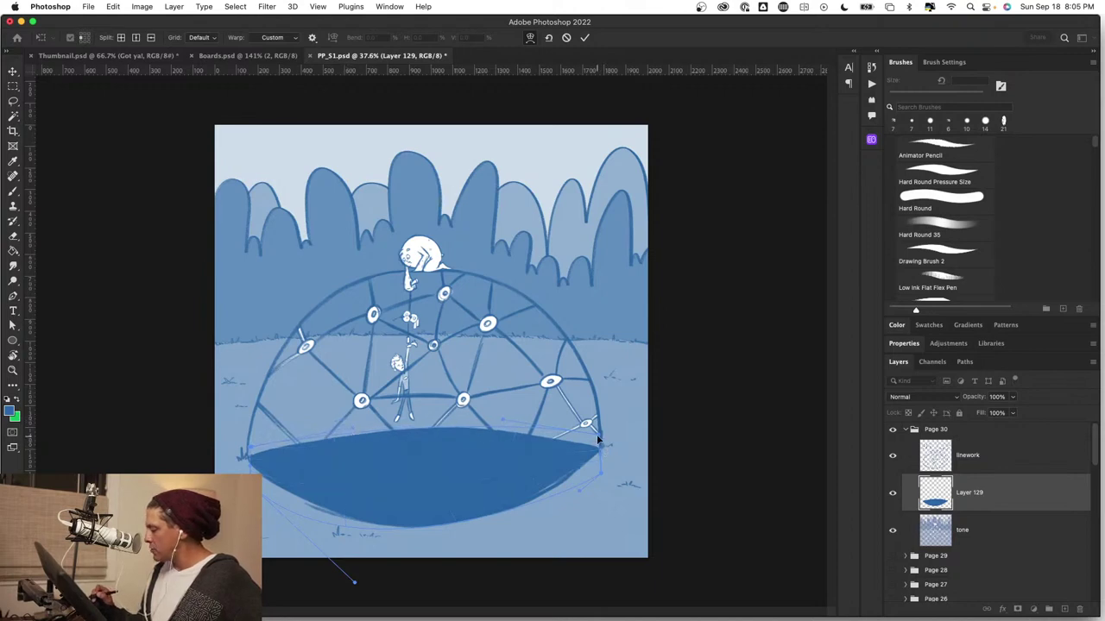
left_click_drag(504, 421, 483, 438)
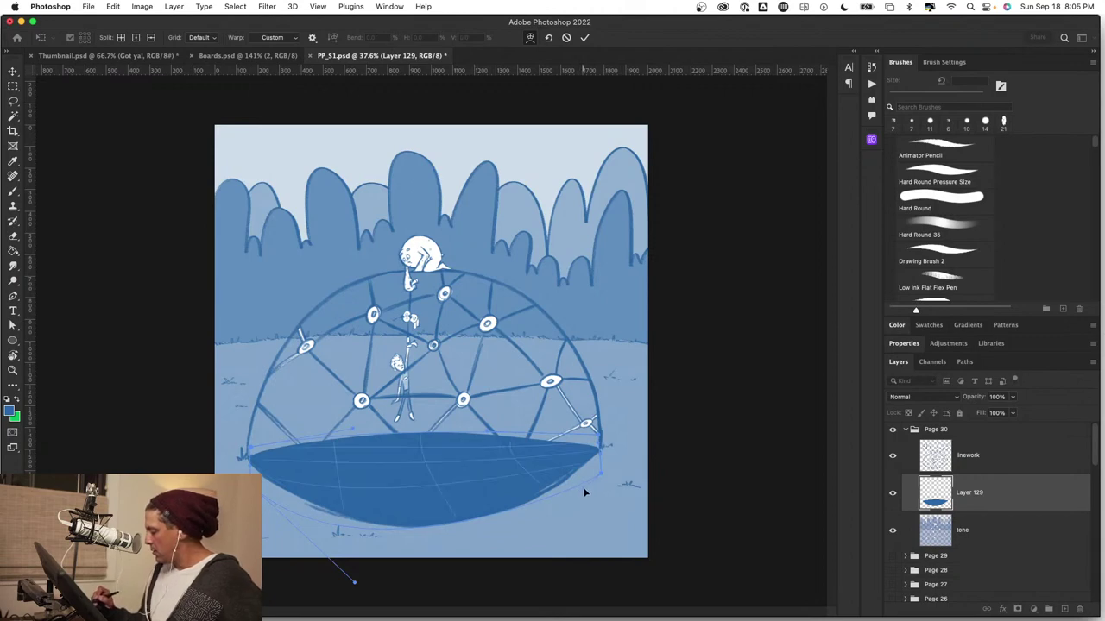
left_click_drag(563, 469, 562, 471)
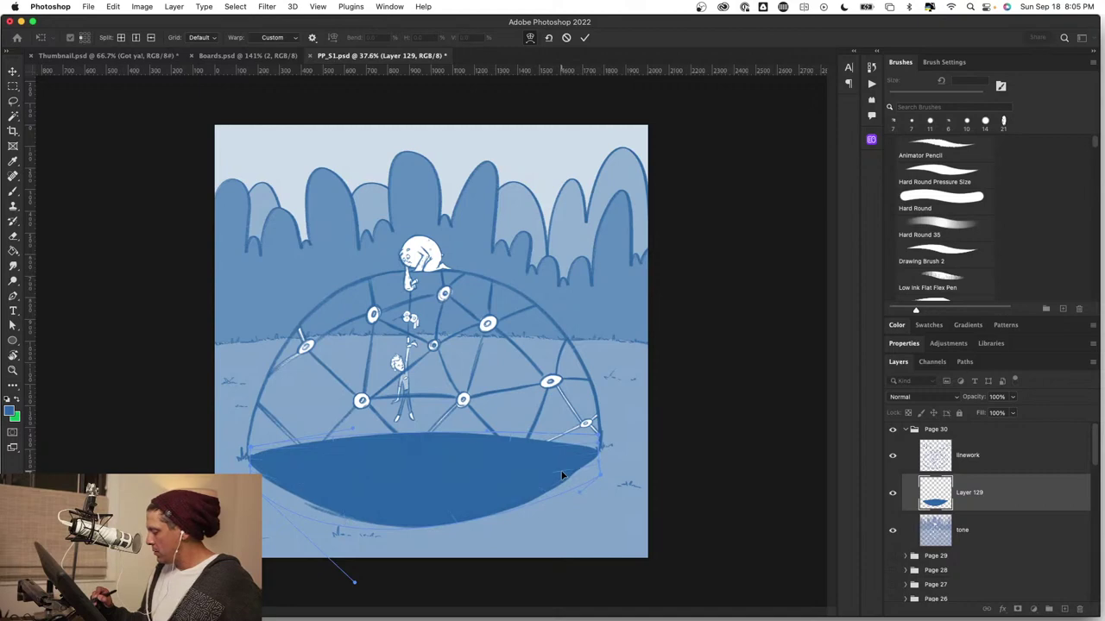
key("Return")
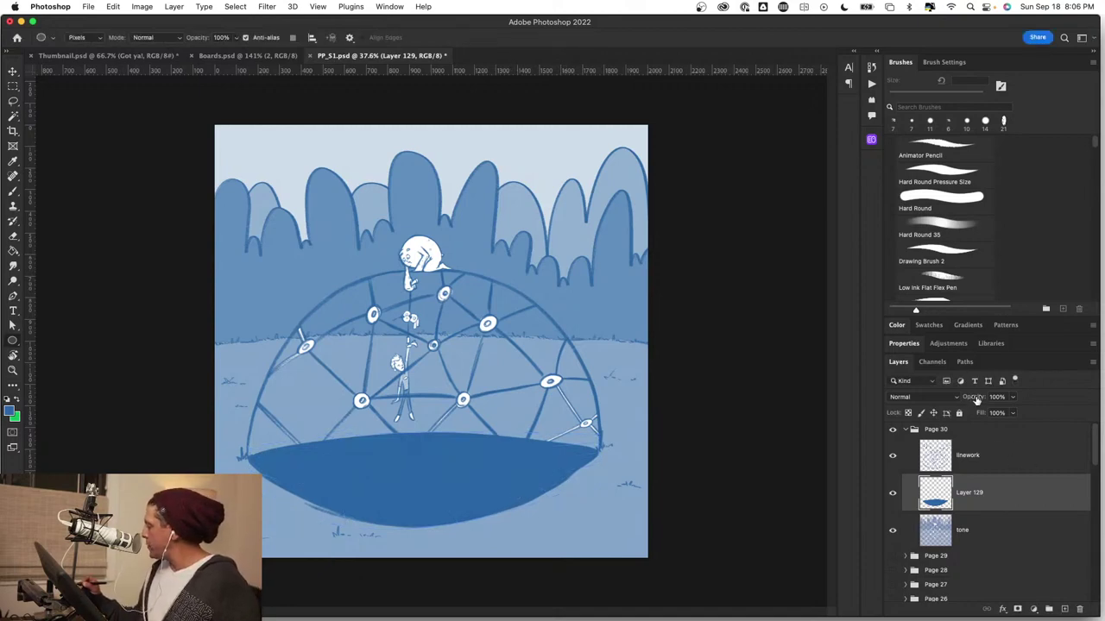
left_click_drag(972, 397, 952, 403)
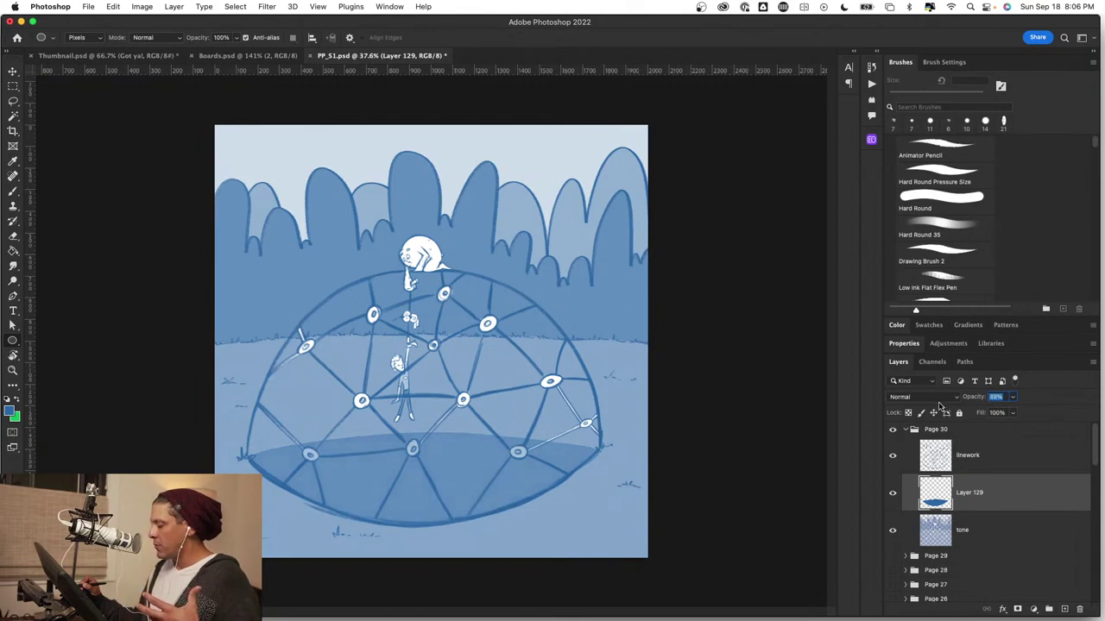
left_click_drag(939, 403, 939, 401)
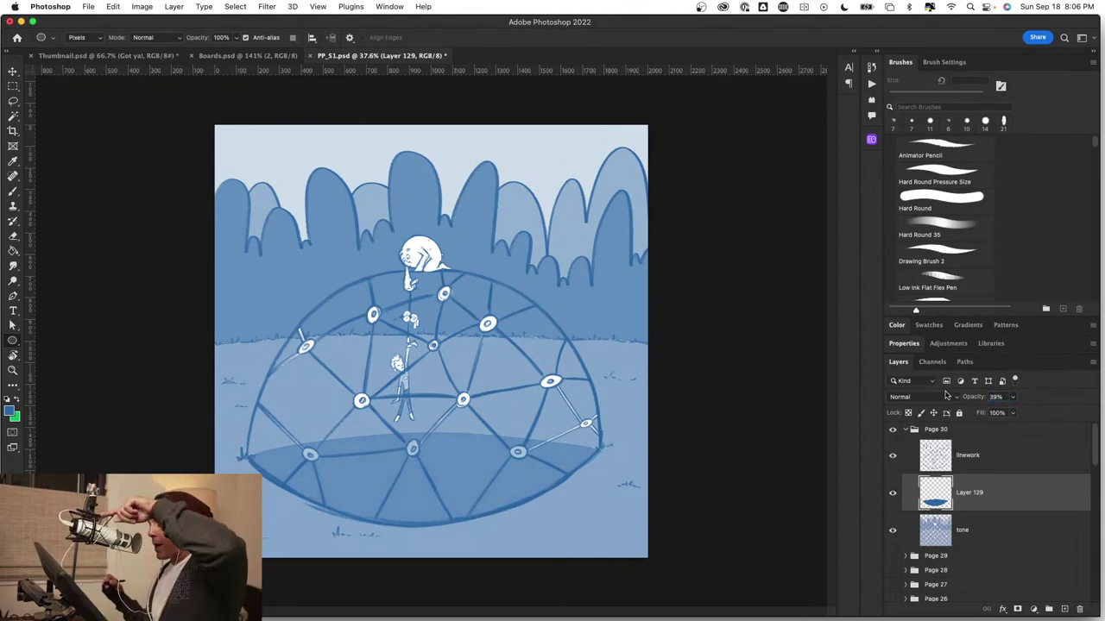
Erase the floor tone where it covers the dome's three lower white joints and the adjoining white struts.
key("z")
left_click_drag(589, 477, 658, 484)
key("e")
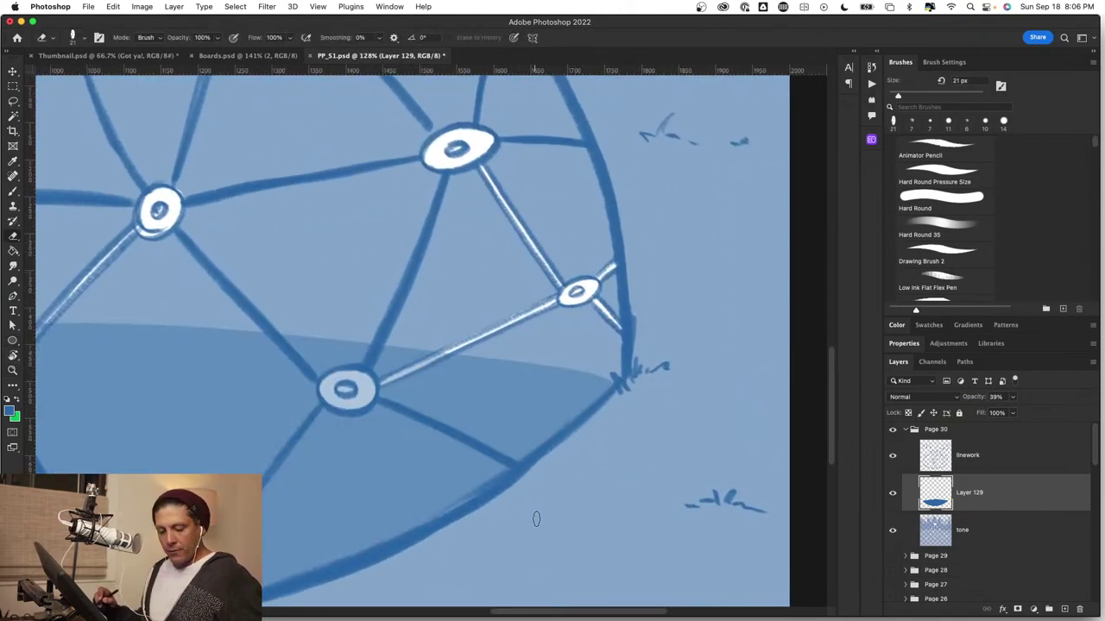
key("z")
mouse_move(535, 518)
left_mouse_down()
mouse_move(449, 525)
mouse_move(469, 456)
mouse_move(513, 469)
mouse_move(492, 478)
mouse_move(529, 499)
mouse_move(535, 383)
mouse_move(573, 392)
left_mouse_up()
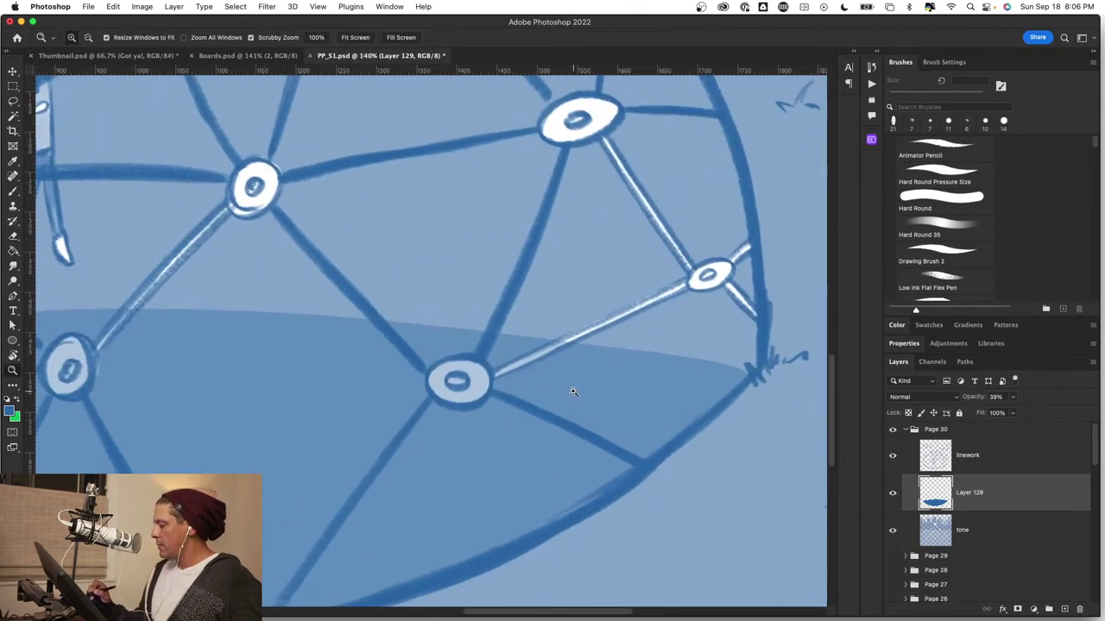
key("e")
mouse_move(573, 338)
left_mouse_down()
mouse_move(470, 379)
mouse_move(447, 369)
mouse_move(475, 370)
mouse_move(483, 384)
mouse_move(432, 386)
mouse_move(475, 398)
mouse_move(484, 387)
mouse_move(432, 386)
mouse_move(443, 383)
left_mouse_up()
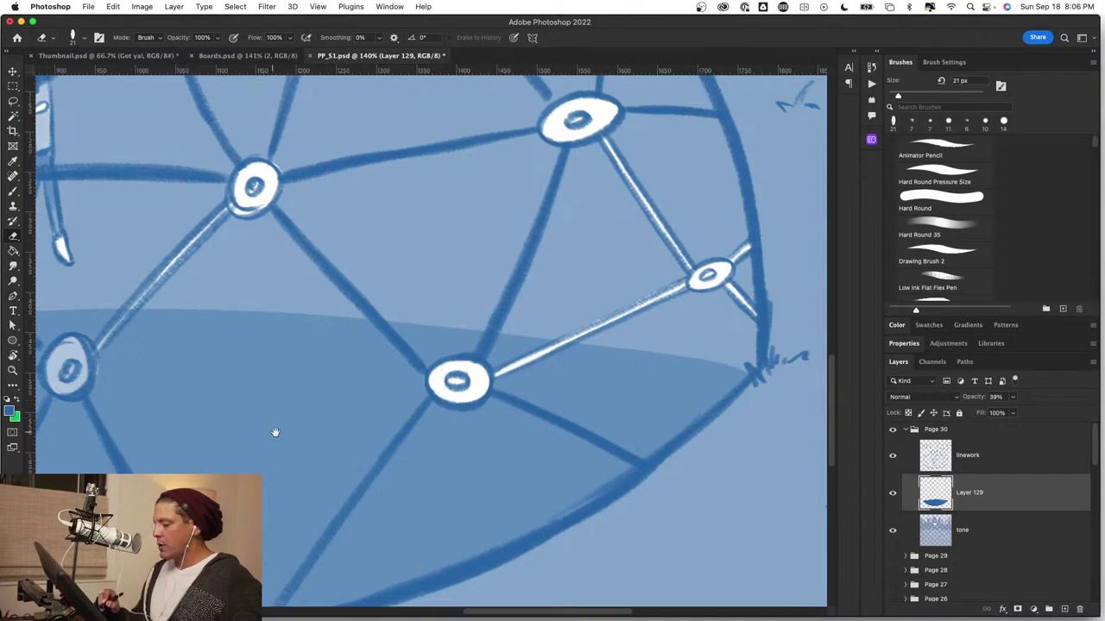
mouse_move(275, 433)
left_mouse_down()
mouse_move(558, 438)
mouse_move(570, 467)
left_mouse_up()
mouse_move(447, 327)
left_mouse_down()
mouse_move(403, 368)
mouse_move(403, 358)
mouse_move(361, 383)
mouse_move(344, 403)
mouse_move(361, 418)
mouse_move(366, 371)
mouse_move(323, 414)
mouse_move(674, 392)
left_mouse_up()
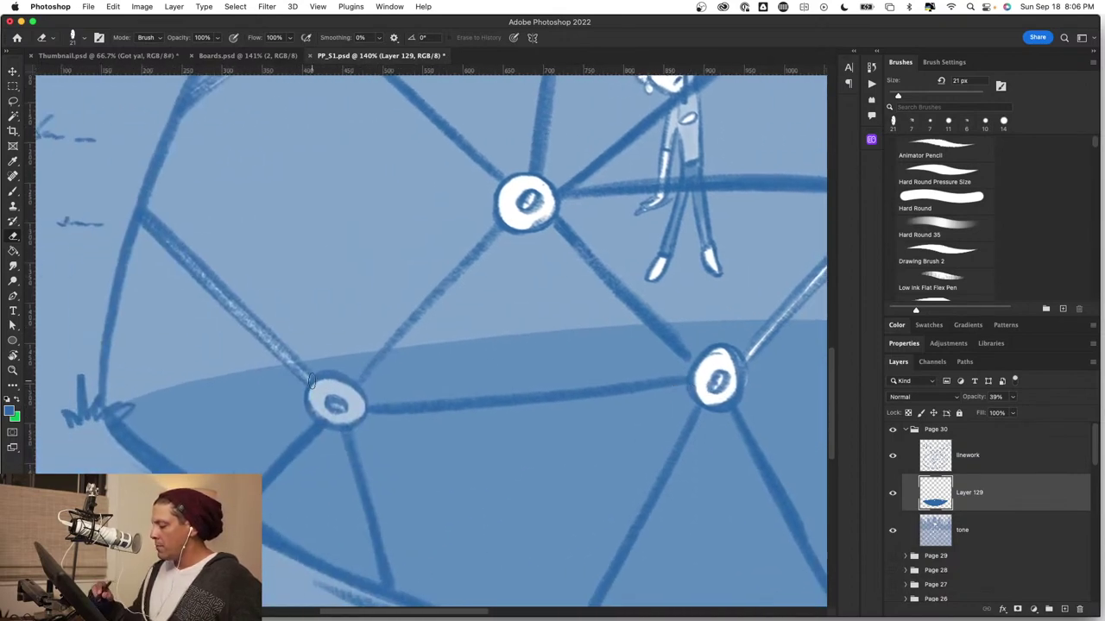
mouse_move(303, 373)
left_mouse_down()
mouse_move(325, 418)
mouse_move(330, 389)
mouse_move(347, 399)
mouse_move(341, 413)
mouse_move(329, 409)
mouse_move(338, 412)
mouse_move(349, 417)
mouse_move(359, 400)
mouse_move(336, 407)
left_mouse_up()
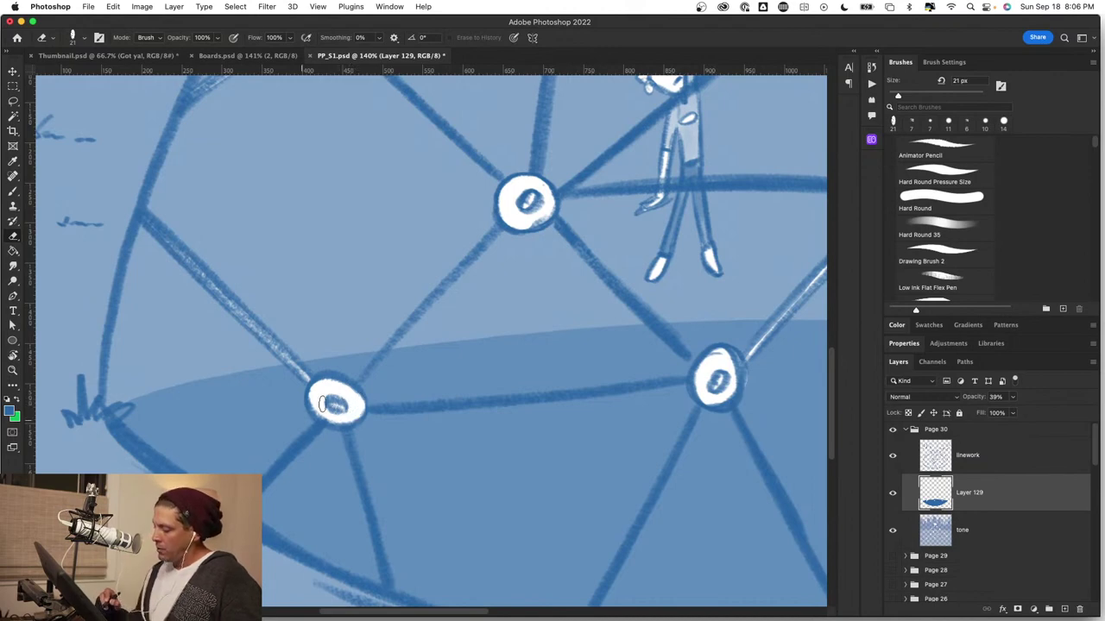
Apply a Gaussian Blur with a radius of 7.6 pixels to the floor tone layer and save the document.
key("z")
left_click_drag(472, 450, 402, 466)
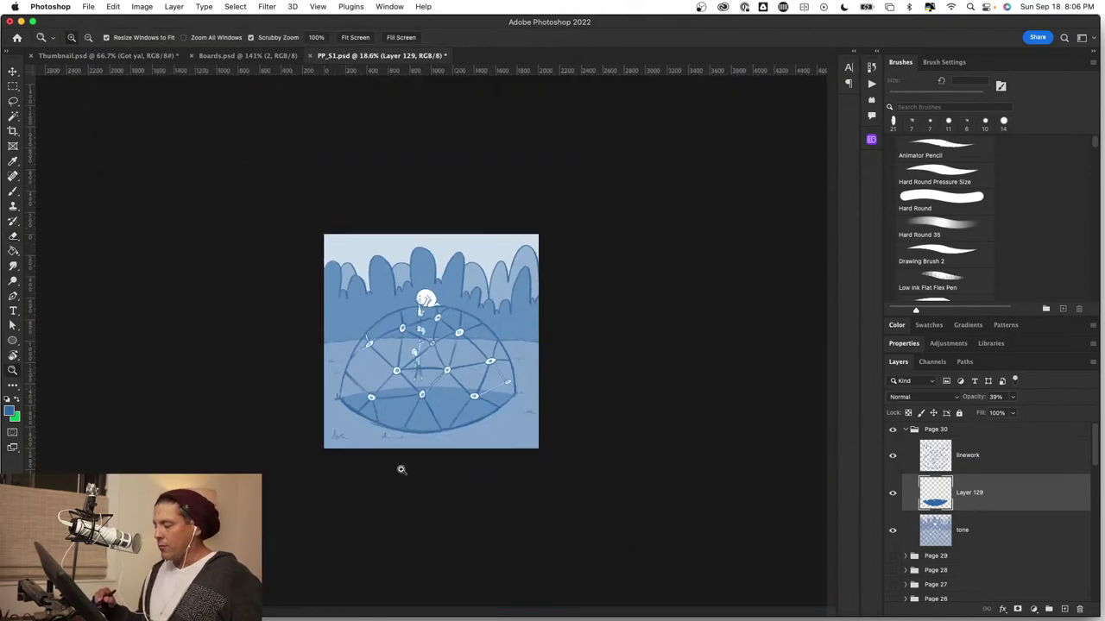
mouse_move(480, 448)
left_mouse_down()
mouse_move(539, 453)
mouse_move(492, 436)
left_mouse_up()
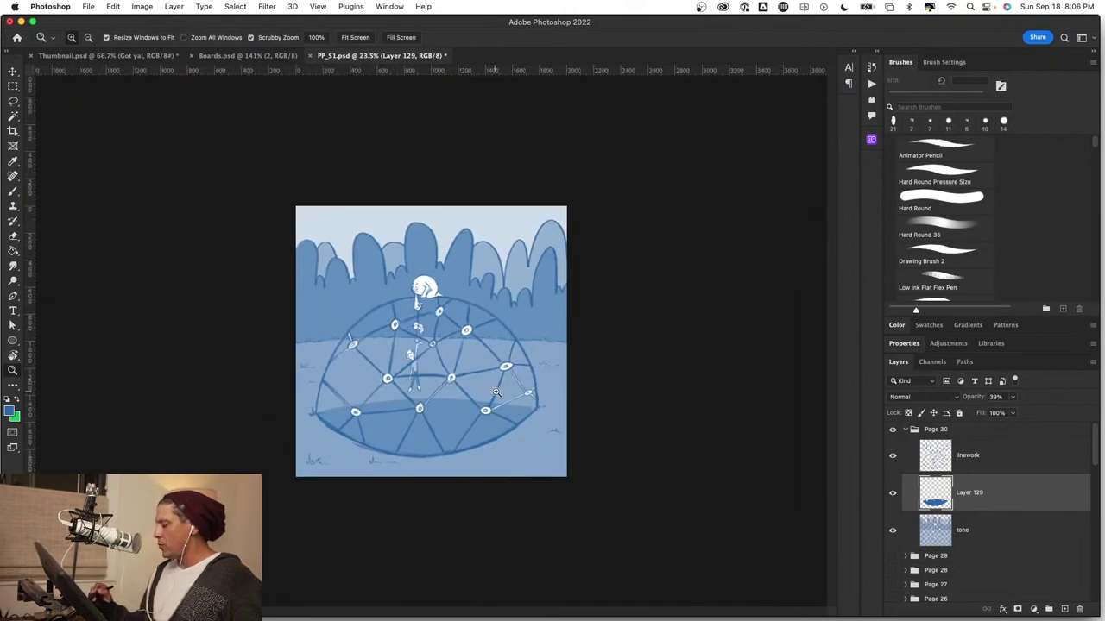
left_click_drag(497, 391, 527, 388)
key("e")
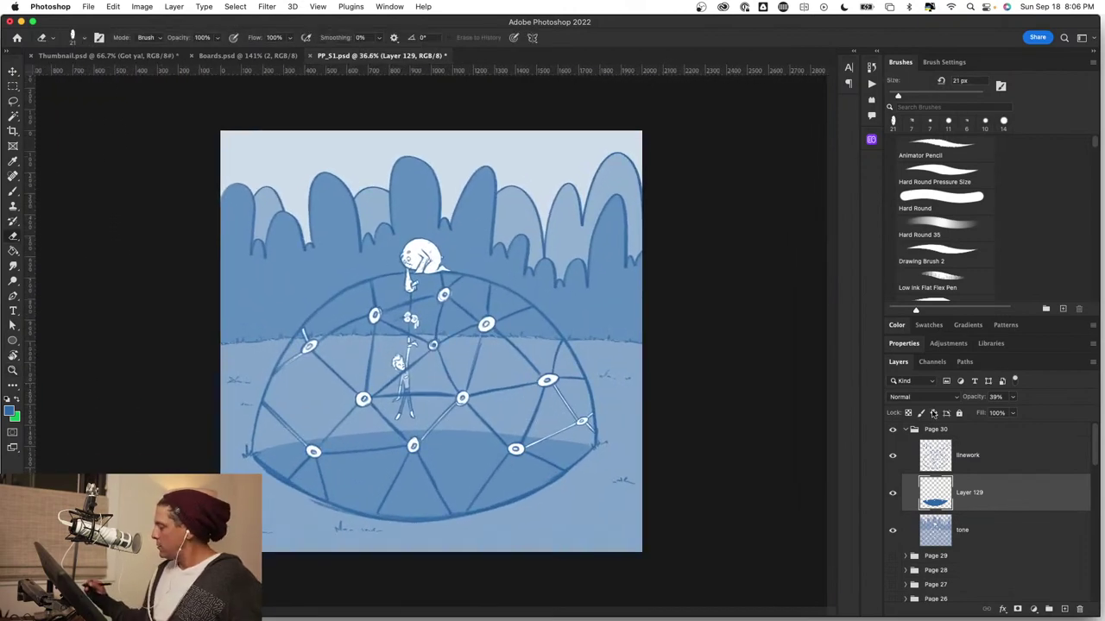
left_click(268, 6)
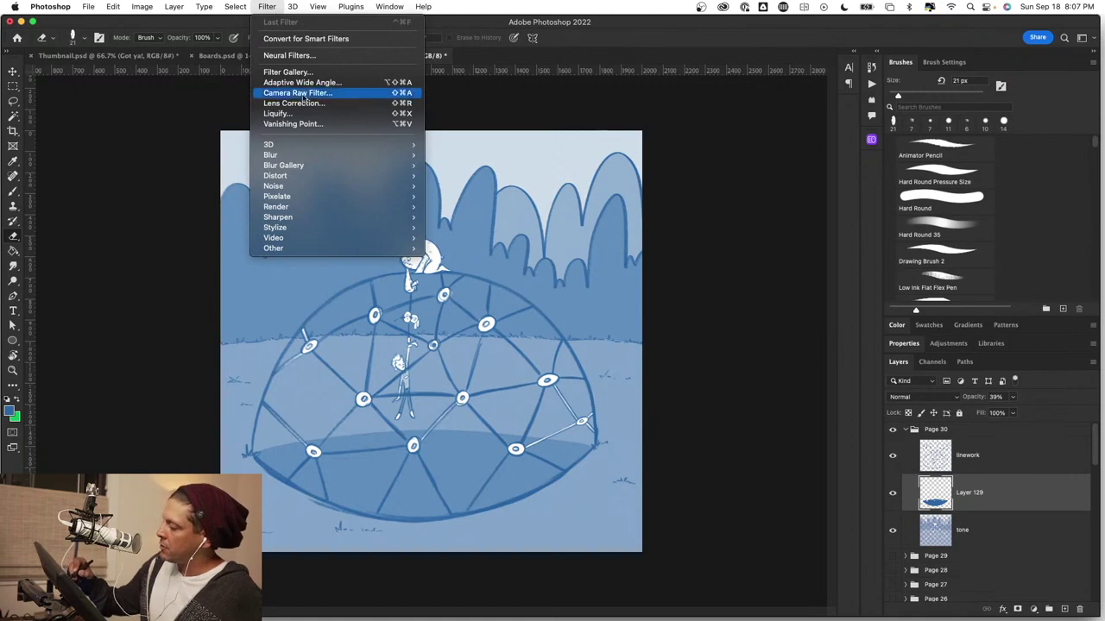
mouse_move(299, 158)
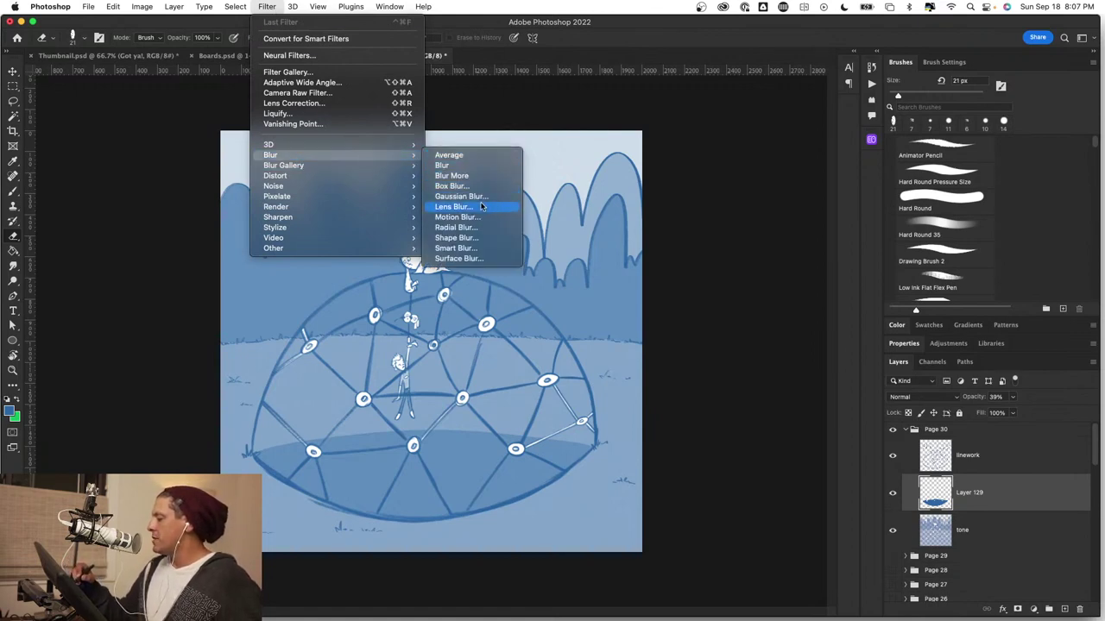
left_click(485, 200)
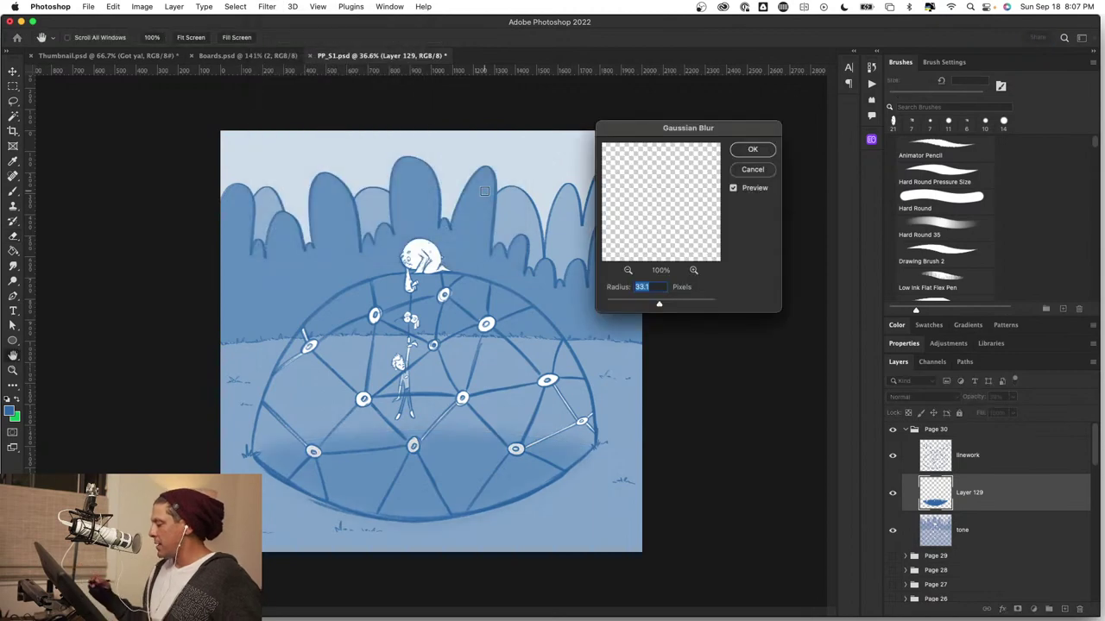
left_click_drag(659, 305, 643, 308)
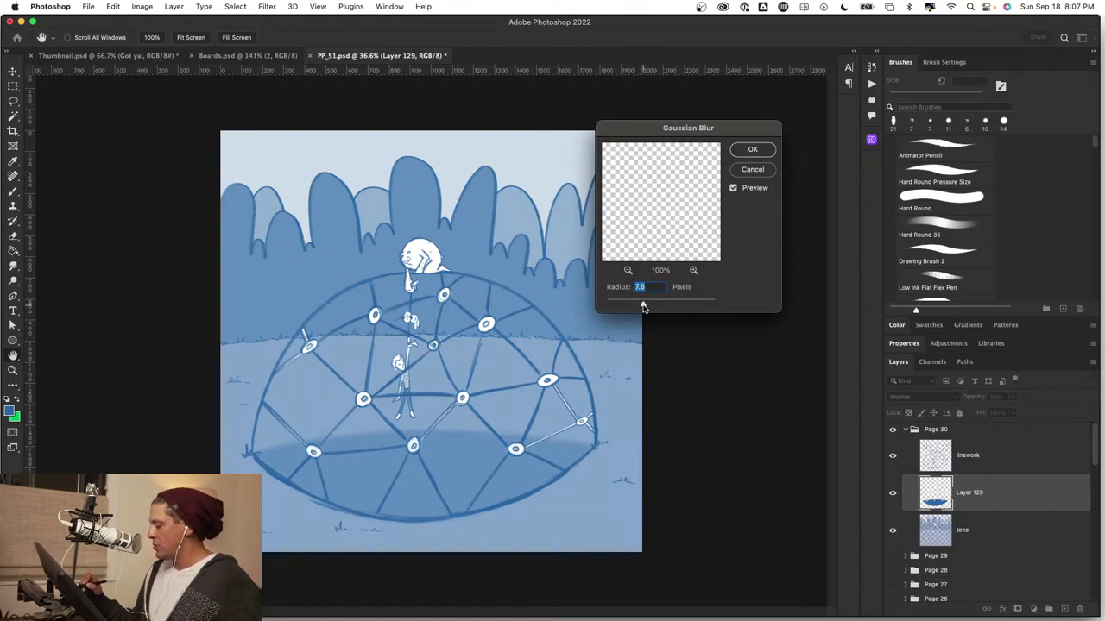
left_click(753, 152)
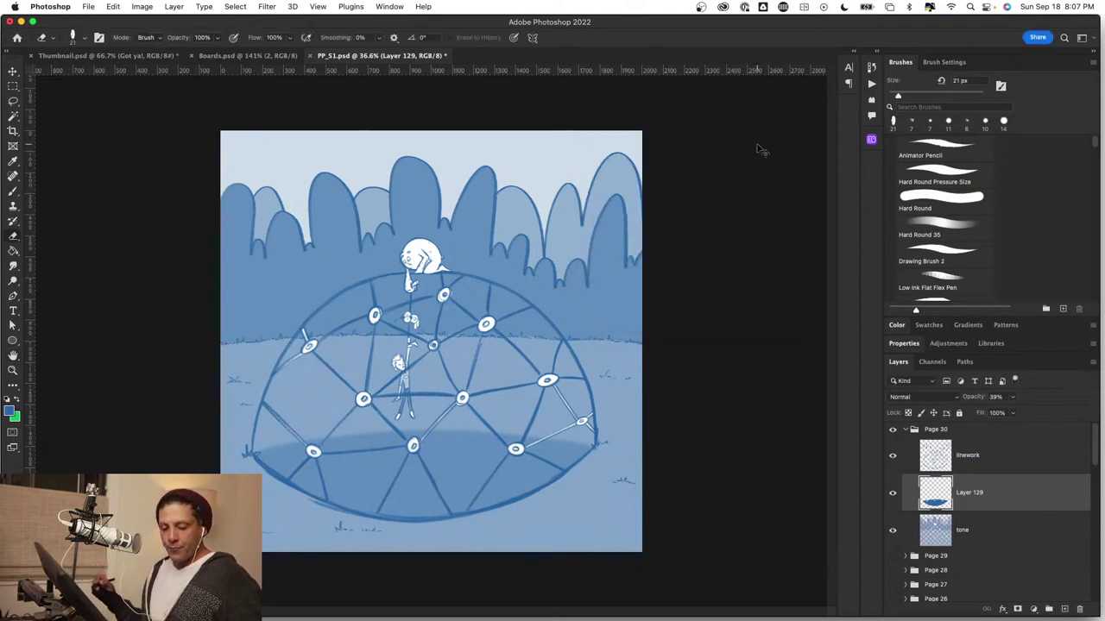
key("super+s")
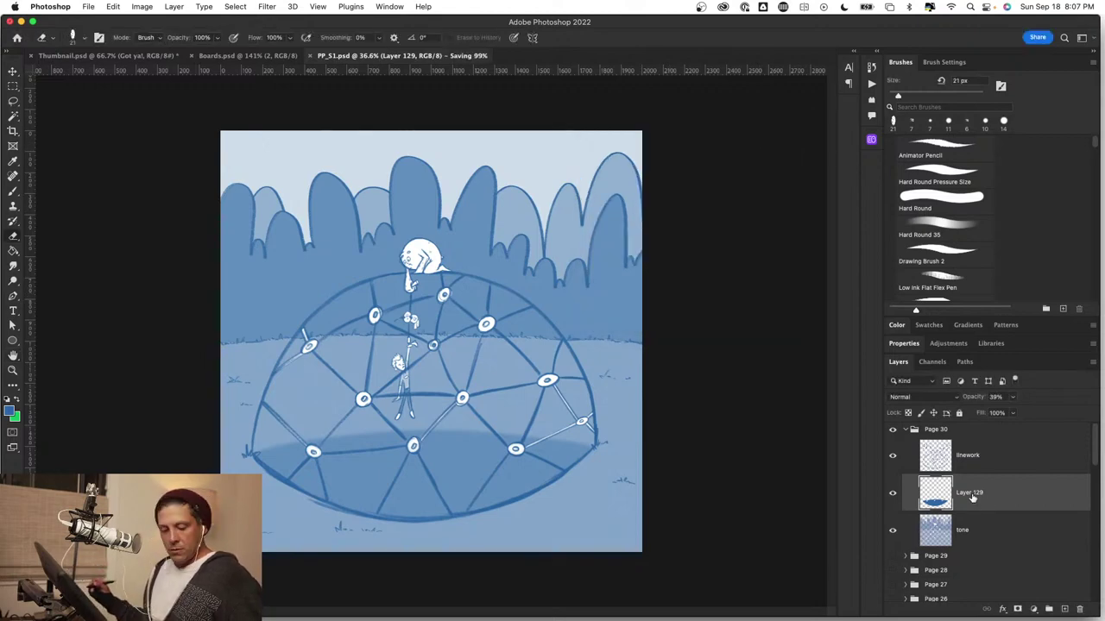
Merge the blurred floor layer down into the tone layer and show the illustration enlarged in full-screen mode.
key("super+e")
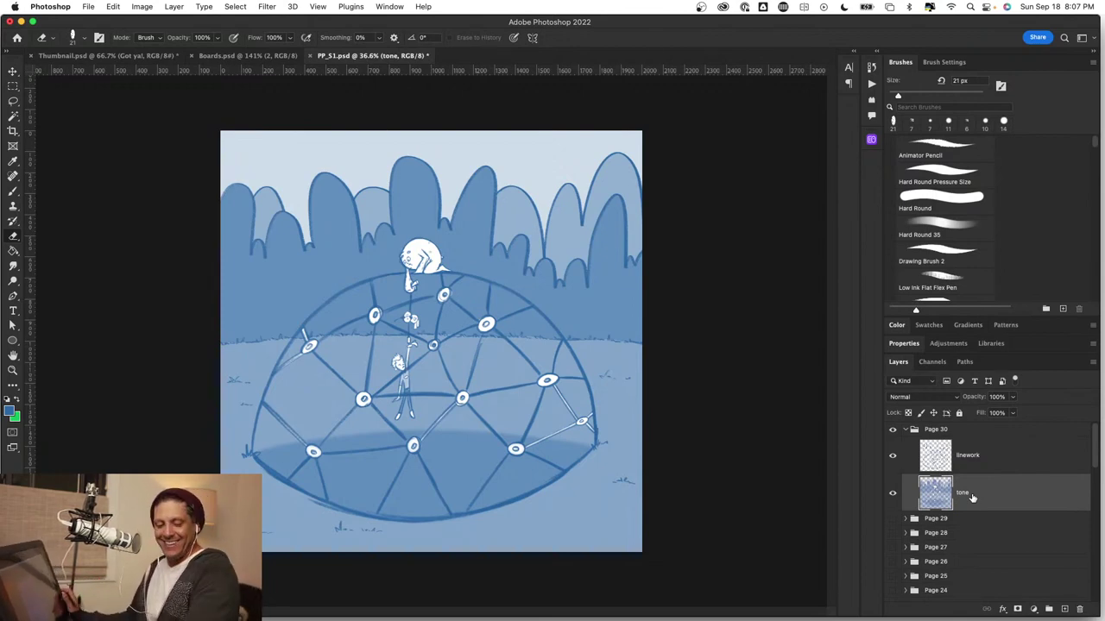
key("f")
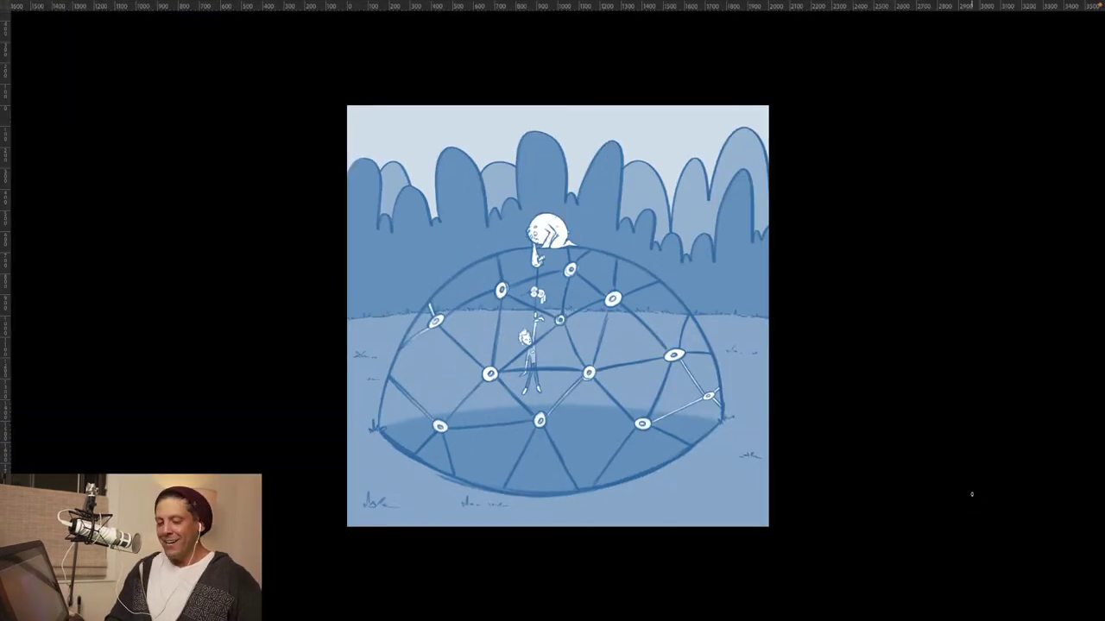
left_click_drag(723, 303, 728, 306)
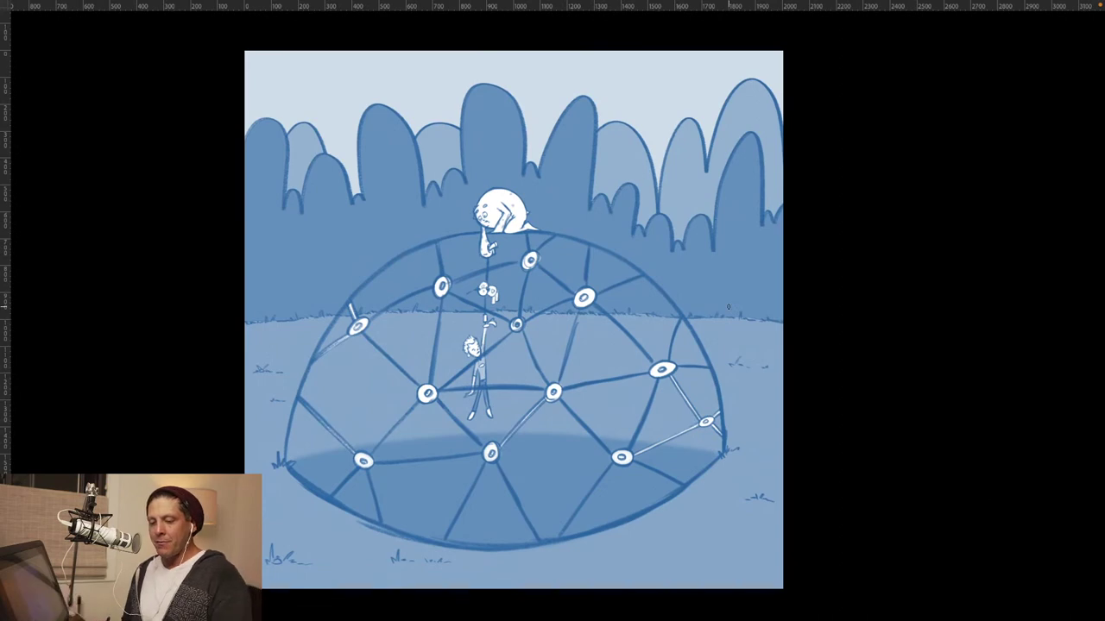